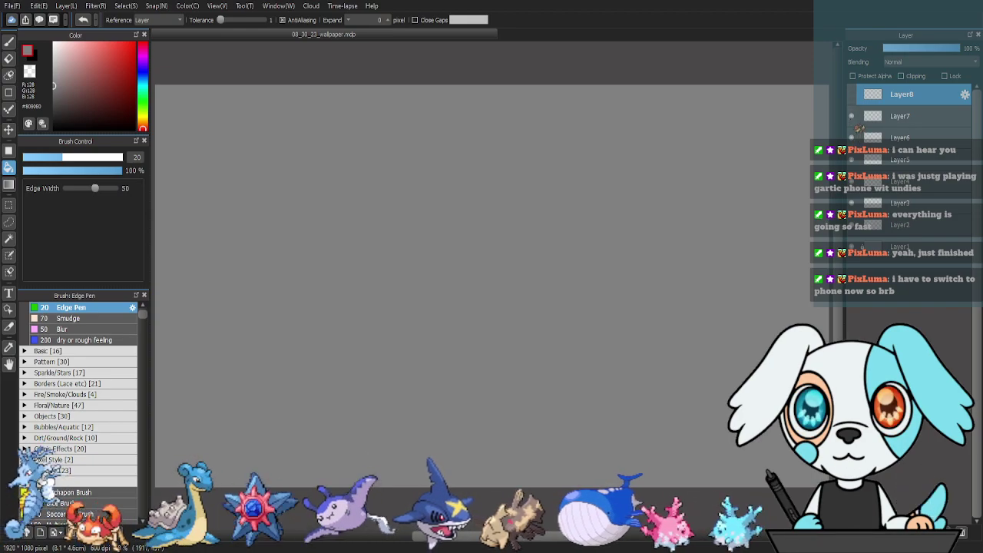
# On Layer2, find the "From Canvas" brush just below "Leaf (Custom)" in the brush list and rename it "Leaves (Custom)".
pyautogui.click(918, 230)
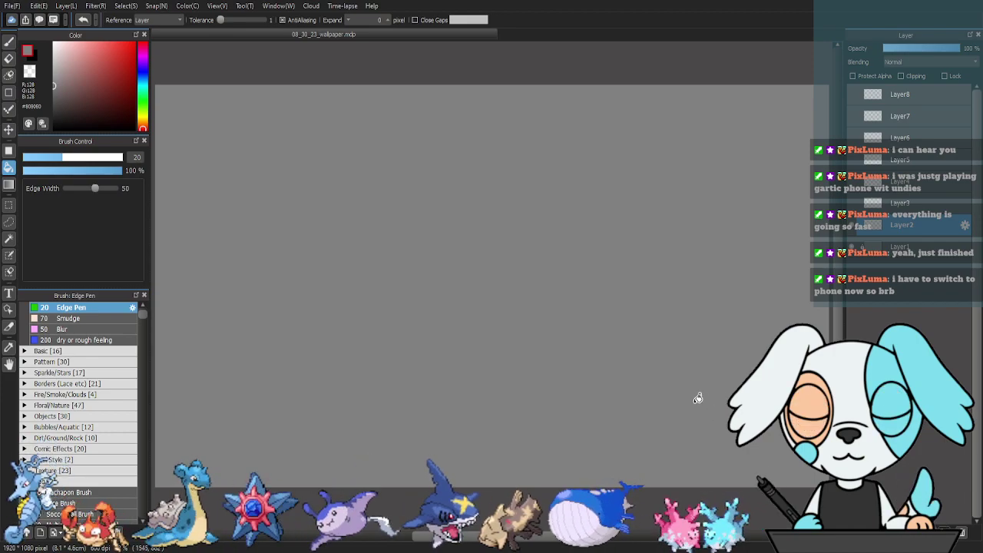
pyautogui.press('b')
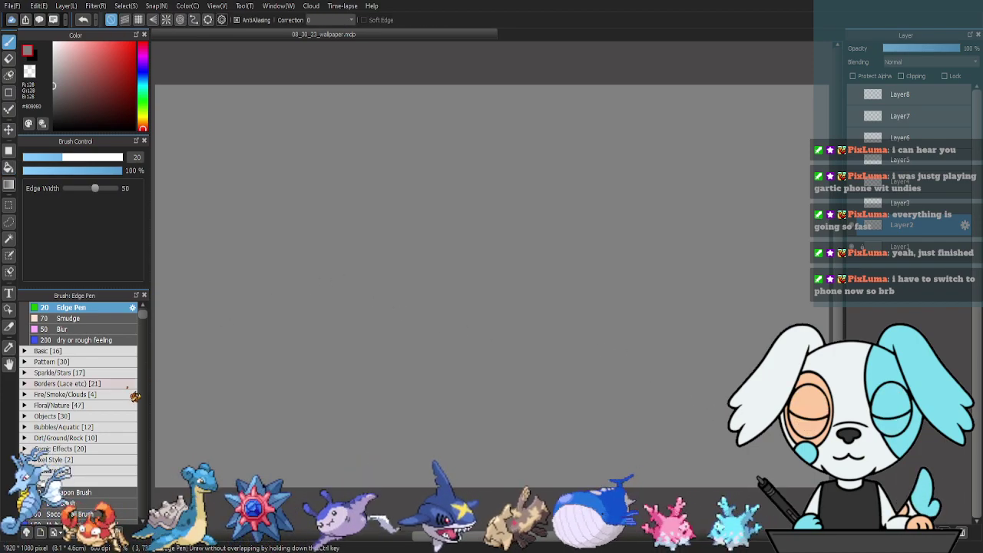
pyautogui.moveTo(143, 321); pyautogui.dragTo(153, 529)
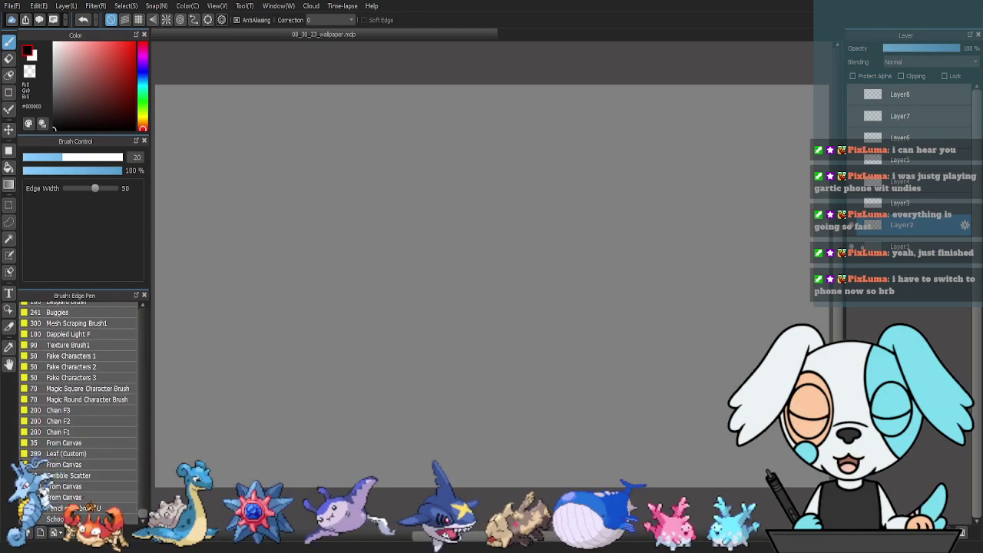
pyautogui.click(80, 467)
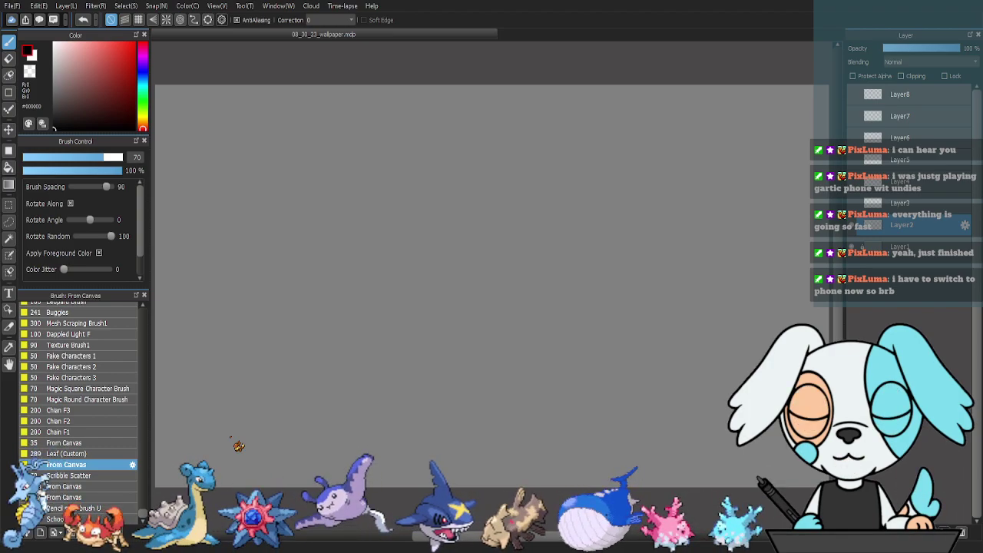
pyautogui.click(231, 438)
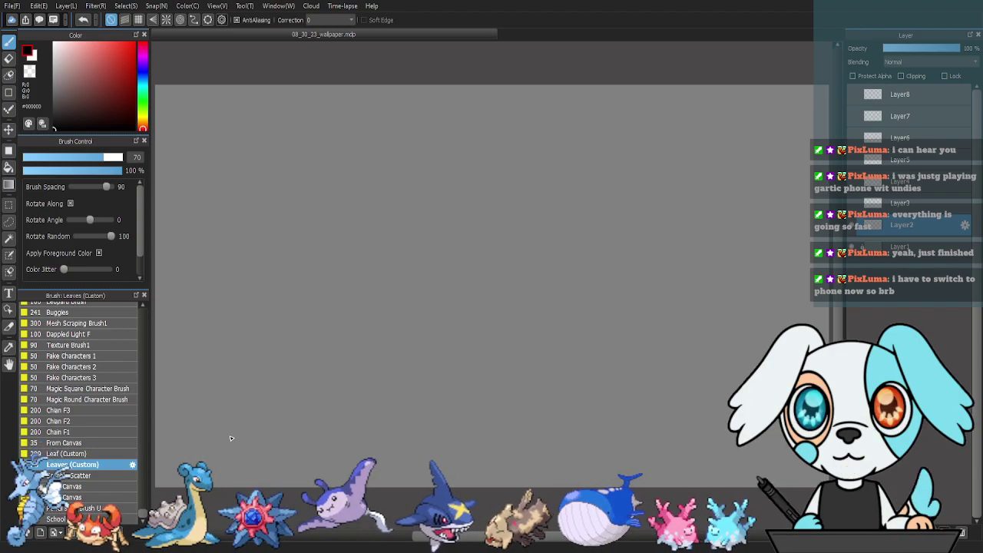
# Rename the remaining two "From Canvas" brushes below Scribble Scatter as "Question Mark (custom)" and as a custom "Sleeve Pattern" brush.
pyautogui.click(69, 487)
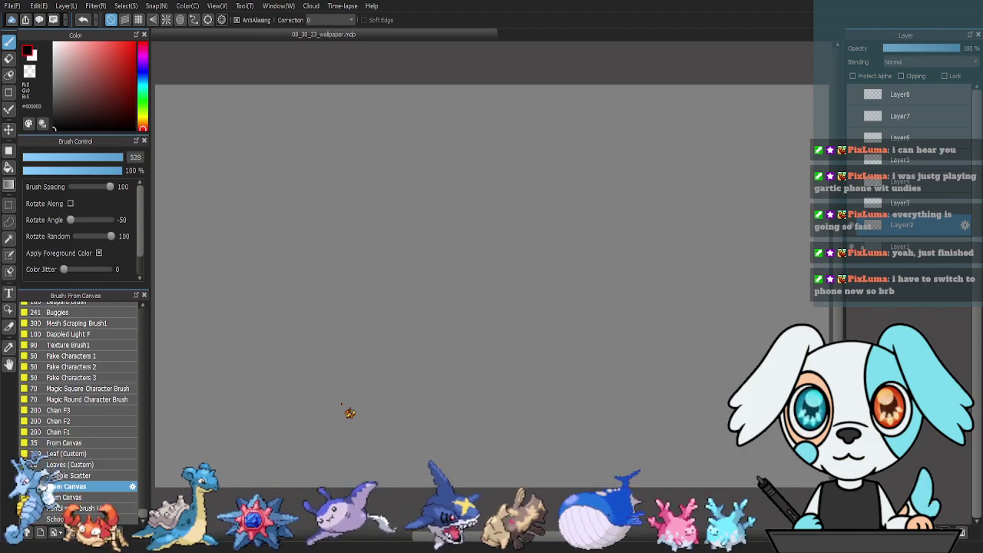
pyautogui.click(343, 405)
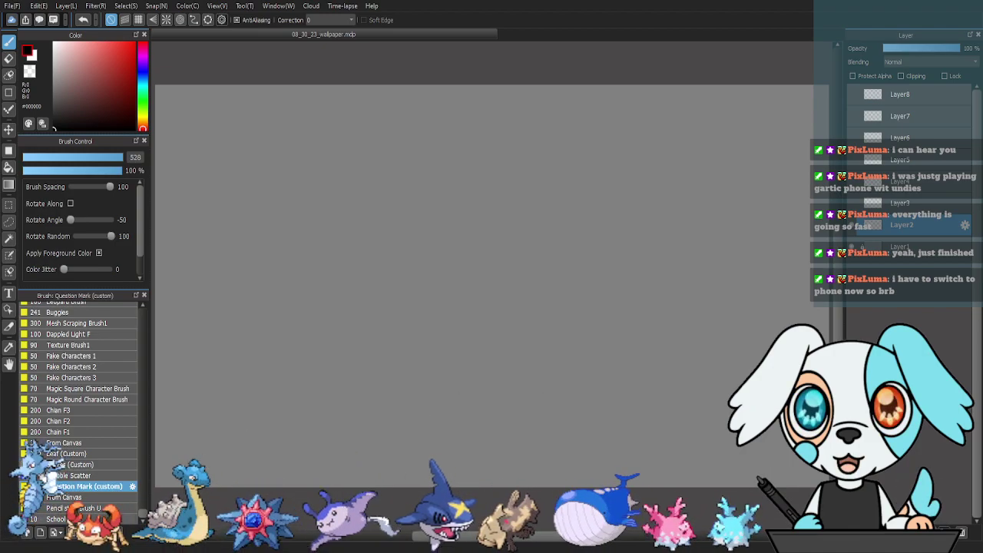
pyautogui.click(75, 497)
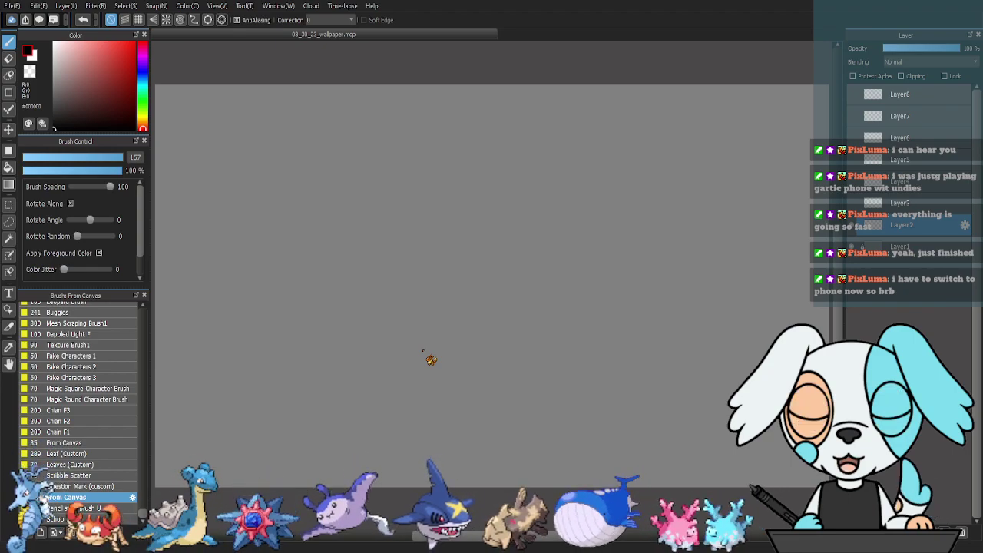
pyautogui.press('Return')
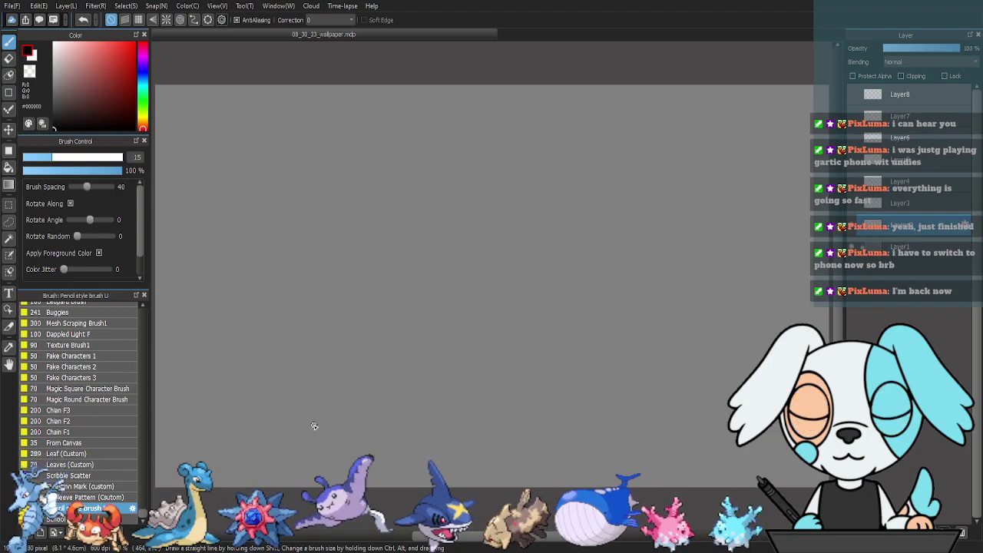
# Test Pencil style brush U in black and white, undoing the strokes, and set it to white at size 8.8.
pyautogui.moveTo(335, 396)
pyautogui.mouseDown()
pyautogui.moveTo(380, 374)
pyautogui.moveTo(468, 380)
pyautogui.moveTo(545, 359)
pyautogui.mouseUp()
pyautogui.hotkey('ctrl', 'z')
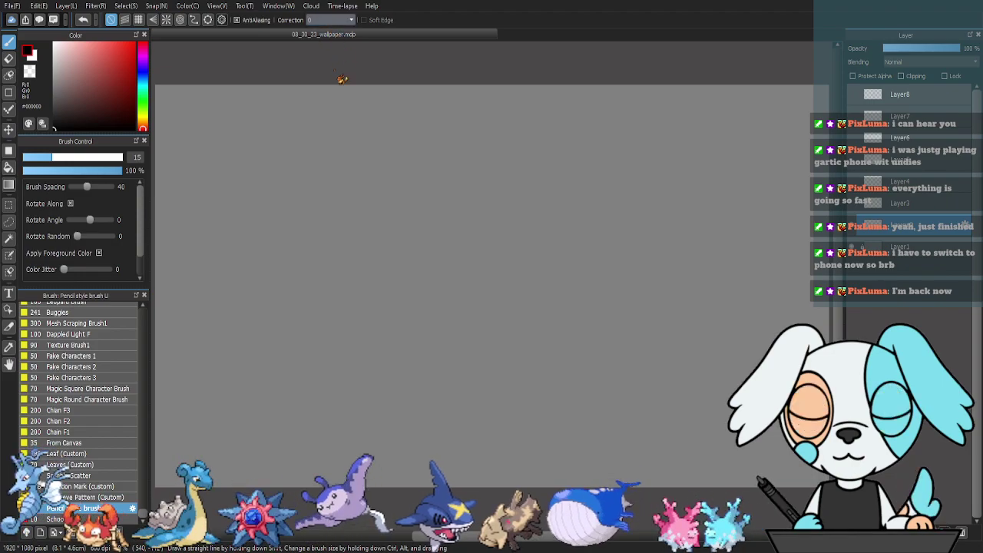
pyautogui.press('x')
pyautogui.moveTo(286, 129)
pyautogui.mouseDown()
pyautogui.moveTo(300, 191)
pyautogui.moveTo(511, 178)
pyautogui.mouseUp()
pyautogui.hotkey('ctrl', 'z')
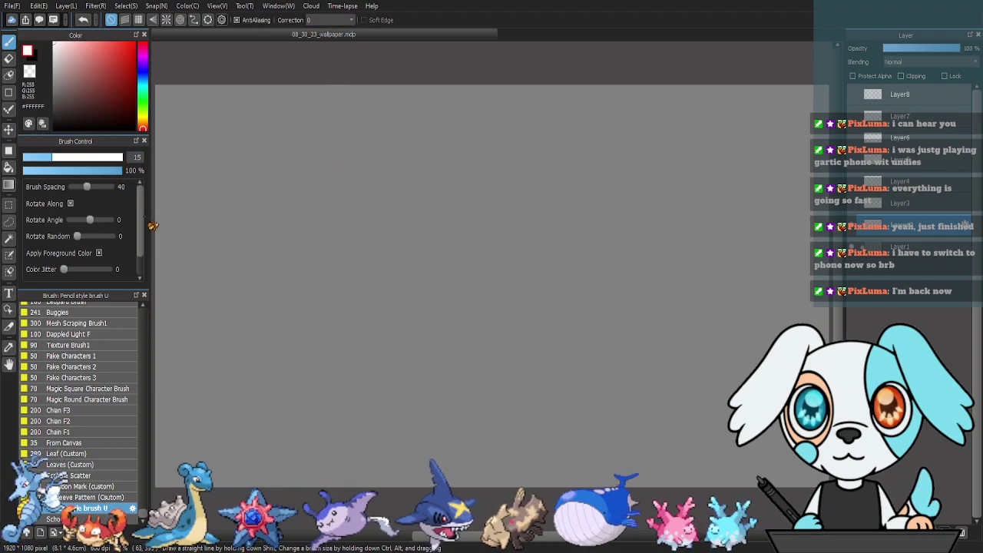
pyautogui.click(39, 157)
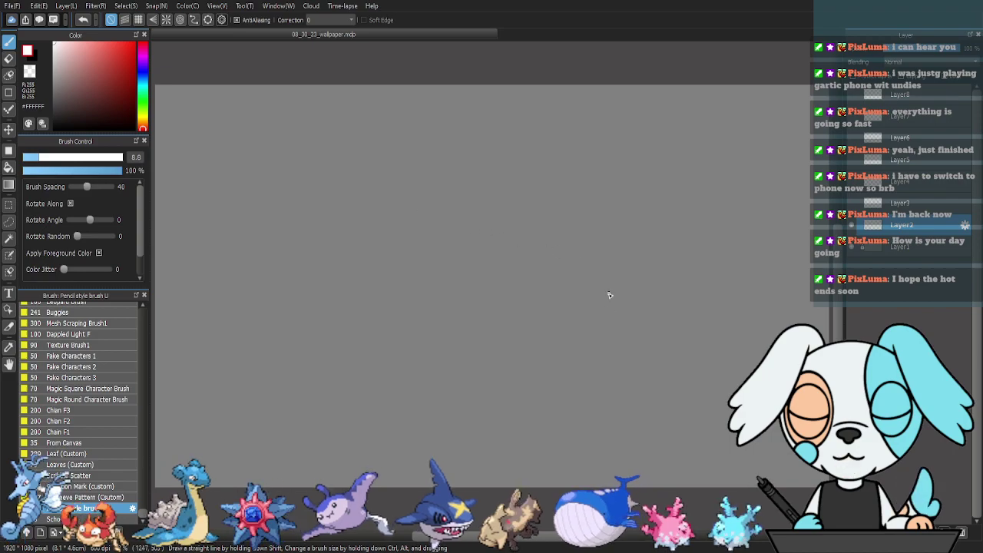
# Draw a large white ellipse outline on the canvas and move it into the left half.
pyautogui.scroll(-1, 588, 344)
pyautogui.moveTo(507, 302); pyautogui.dragTo(508, 327)
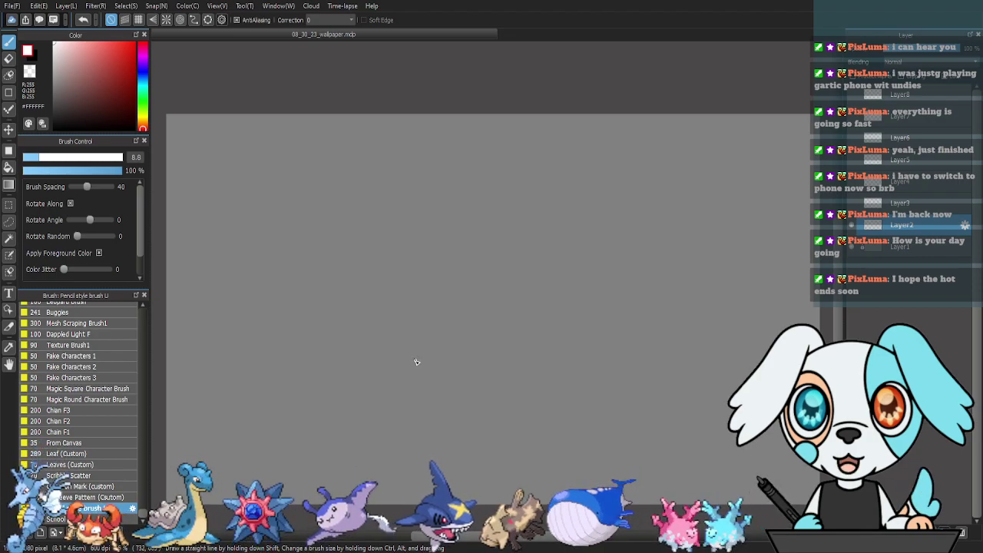
pyautogui.press('u')
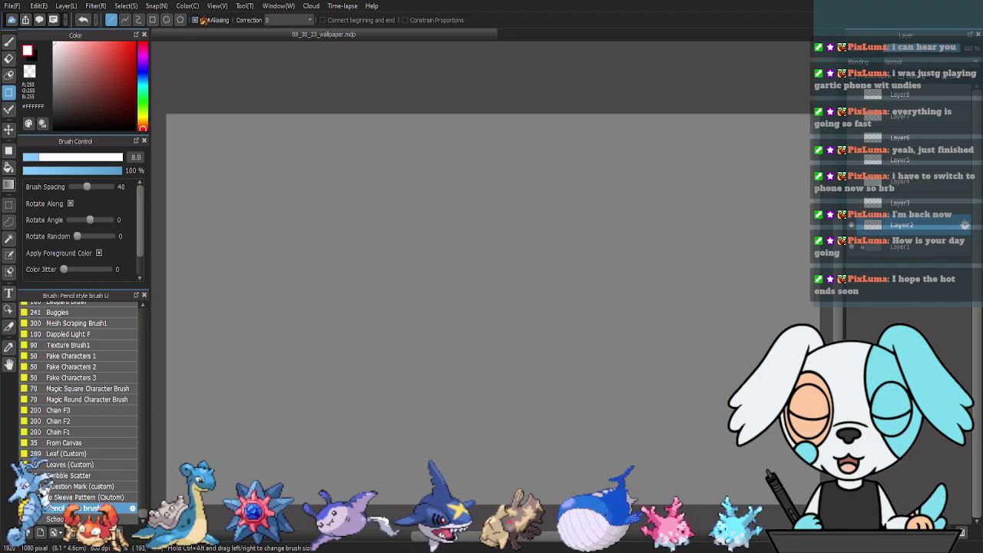
pyautogui.click(166, 19)
pyautogui.moveTo(347, 198)
pyautogui.mouseDown()
pyautogui.moveTo(515, 374)
pyautogui.moveTo(433, 312)
pyautogui.moveTo(464, 349)
pyautogui.moveTo(547, 415)
pyautogui.moveTo(544, 404)
pyautogui.mouseUp()
pyautogui.press('k')
pyautogui.moveTo(474, 351); pyautogui.dragTo(367, 371)
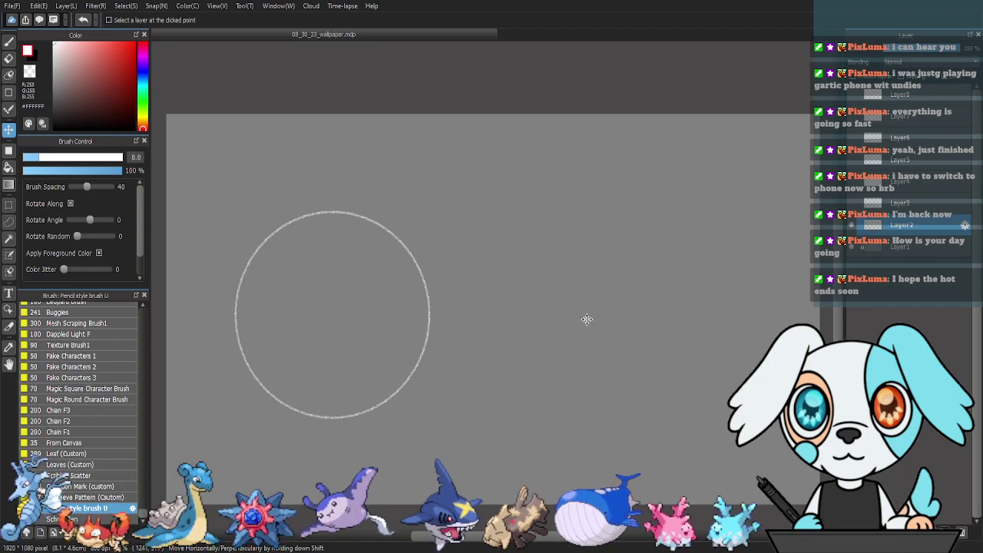
# Draw a smaller ellipse in the upper right of the canvas, and clear both ellipses from the layer.
pyautogui.press('u')
pyautogui.moveTo(589, 206); pyautogui.dragTo(685, 326)
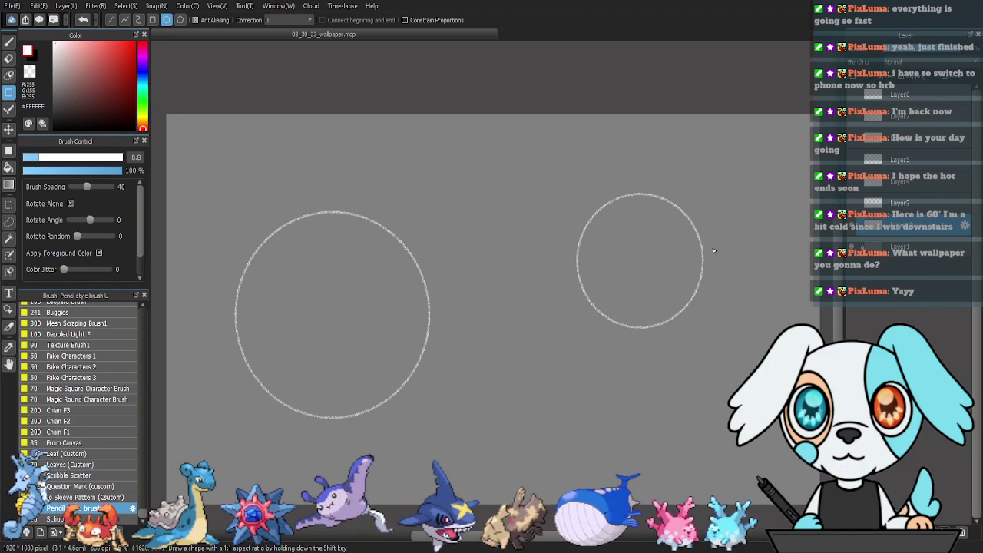
pyautogui.hotkey('ctrl', 'a')
pyautogui.hotkey('ctrl', 'd')
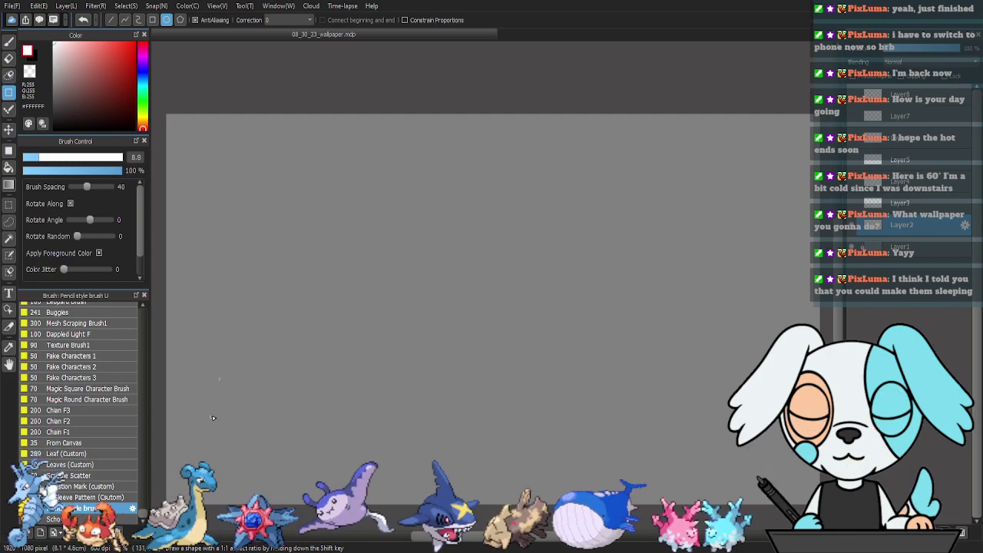
# Sketch a wide freehand oval in the canvas's lower left with Pencil style brush U, undoing the stray shape first.
pyautogui.moveTo(212, 392); pyautogui.dragTo(329, 315)
pyautogui.hotkey('ctrl', 'z')
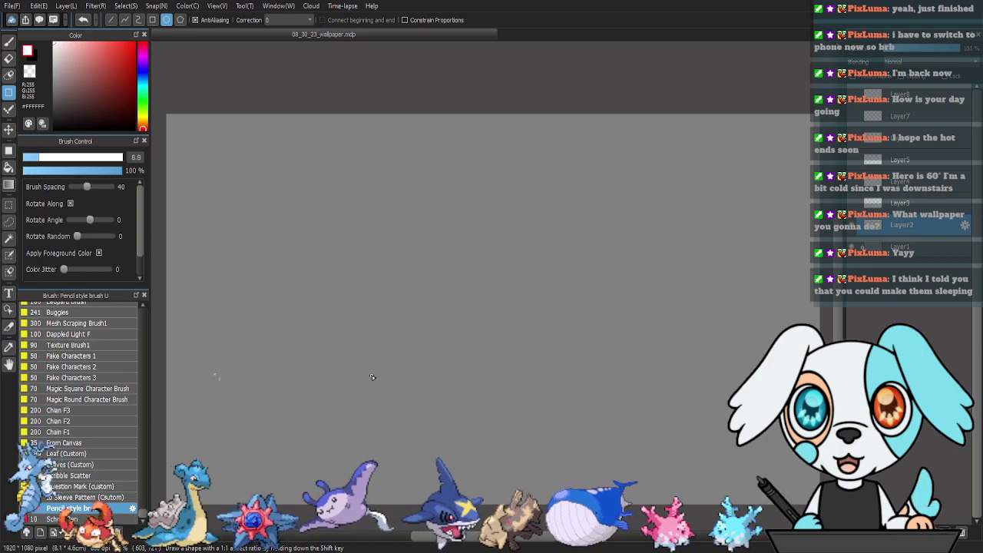
pyautogui.press('p')
pyautogui.moveTo(206, 387); pyautogui.dragTo(335, 352)
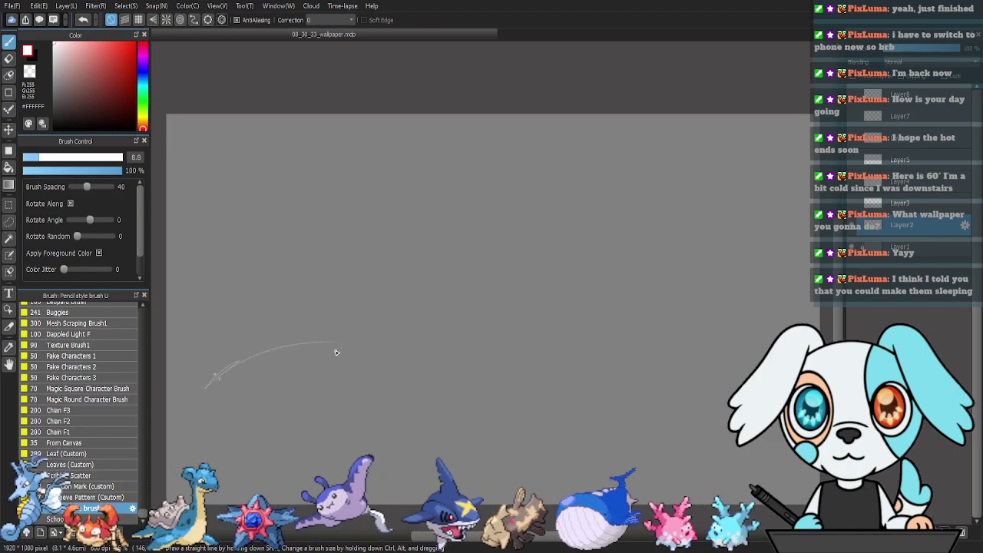
pyautogui.moveTo(247, 355)
pyautogui.mouseDown()
pyautogui.moveTo(330, 342)
pyautogui.moveTo(419, 360)
pyautogui.mouseUp()
pyautogui.moveTo(242, 362)
pyautogui.mouseDown()
pyautogui.moveTo(221, 413)
pyautogui.moveTo(259, 437)
pyautogui.moveTo(373, 440)
pyautogui.mouseUp()
pyautogui.moveTo(382, 353)
pyautogui.mouseDown()
pyautogui.moveTo(404, 437)
pyautogui.moveTo(369, 439)
pyautogui.mouseUp()
pyautogui.moveTo(434, 433); pyautogui.dragTo(340, 431)
# Sketch sweeping curves beneath the oval along the canvas's lower-left edge and small rounded forms at the oval's right end.
pyautogui.moveTo(163, 438); pyautogui.dragTo(361, 461)
pyautogui.moveTo(277, 440); pyautogui.dragTo(390, 507)
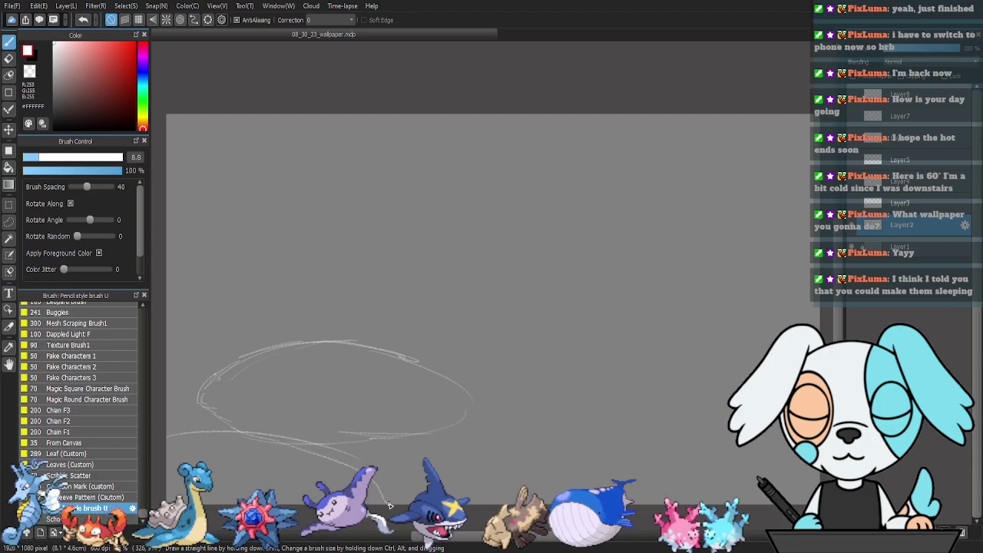
pyautogui.moveTo(247, 490); pyautogui.dragTo(296, 482)
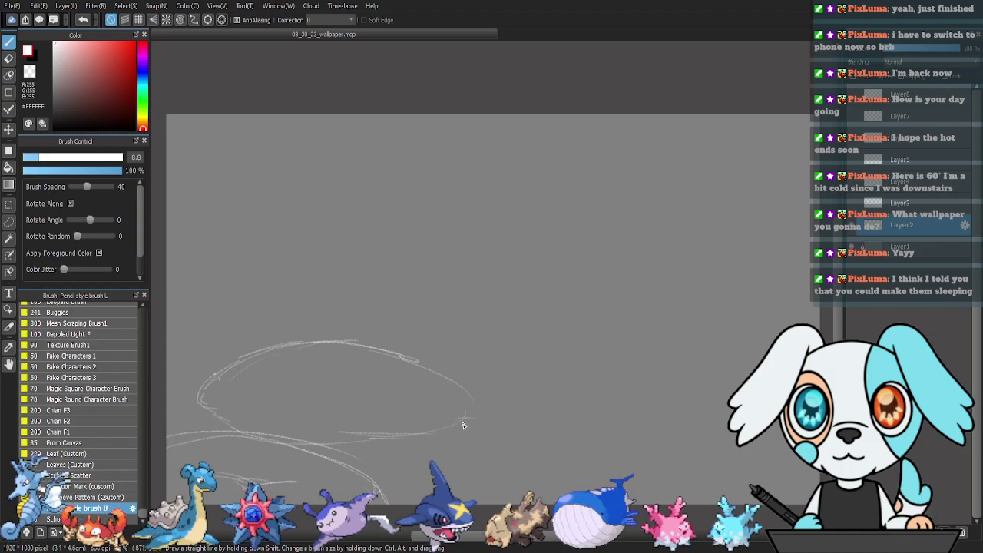
pyautogui.moveTo(412, 383)
pyautogui.mouseDown()
pyautogui.moveTo(427, 328)
pyautogui.moveTo(499, 370)
pyautogui.moveTo(378, 414)
pyautogui.moveTo(357, 433)
pyautogui.moveTo(480, 361)
pyautogui.moveTo(520, 354)
pyautogui.moveTo(516, 397)
pyautogui.mouseUp()
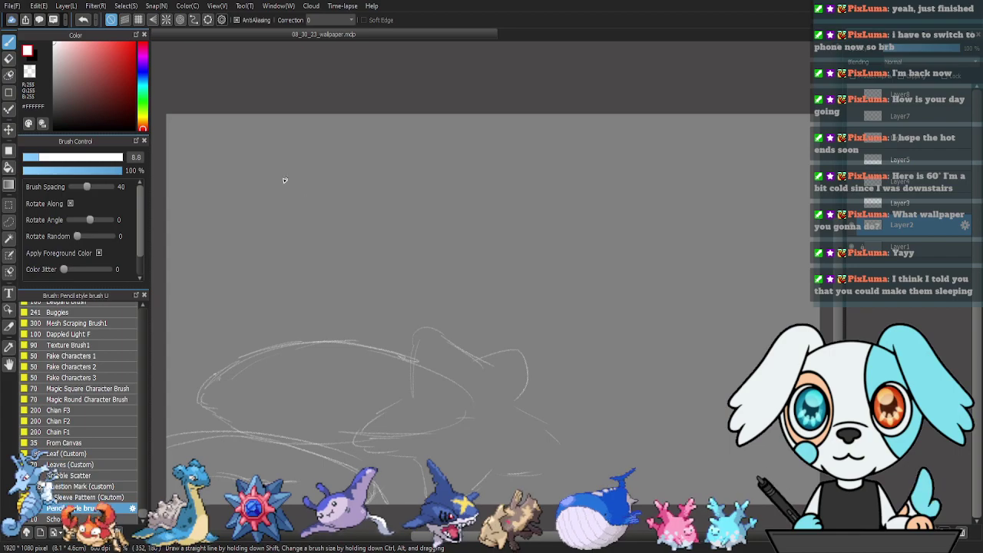
# Sketch a large lumpy, cloud-like outline above and around the oval across the left half of the canvas.
pyautogui.moveTo(230, 140)
pyautogui.mouseDown()
pyautogui.moveTo(208, 181)
pyautogui.moveTo(214, 165)
pyautogui.moveTo(212, 179)
pyautogui.moveTo(280, 133)
pyautogui.moveTo(364, 155)
pyautogui.moveTo(218, 180)
pyautogui.moveTo(226, 280)
pyautogui.moveTo(218, 250)
pyautogui.moveTo(190, 245)
pyautogui.moveTo(166, 277)
pyautogui.mouseUp()
pyautogui.moveTo(169, 348); pyautogui.dragTo(194, 377)
pyautogui.moveTo(185, 377); pyautogui.dragTo(205, 413)
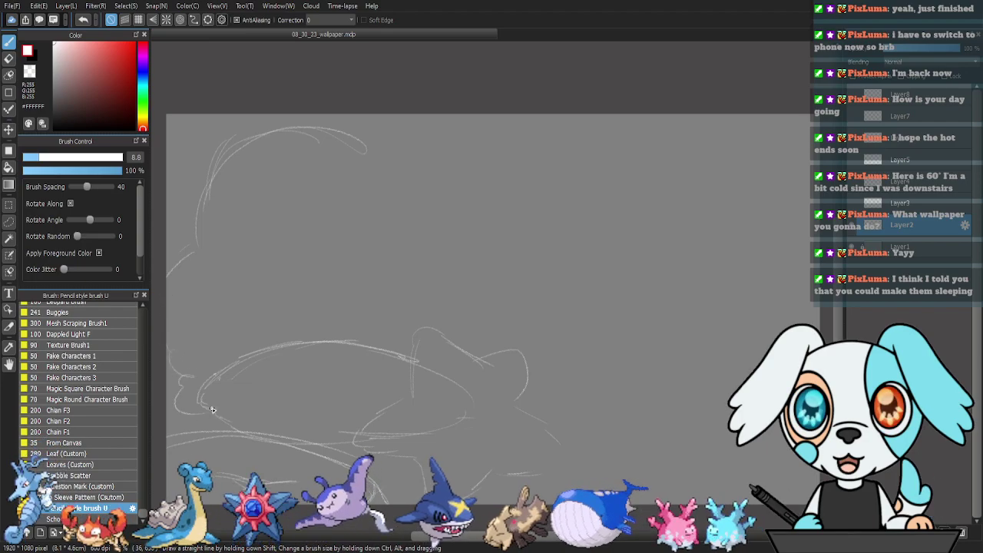
pyautogui.moveTo(352, 149)
pyautogui.mouseDown()
pyautogui.moveTo(407, 193)
pyautogui.moveTo(440, 195)
pyautogui.moveTo(481, 233)
pyautogui.moveTo(504, 278)
pyautogui.moveTo(500, 291)
pyautogui.moveTo(542, 307)
pyautogui.mouseUp()
pyautogui.moveTo(540, 327); pyautogui.dragTo(495, 357)
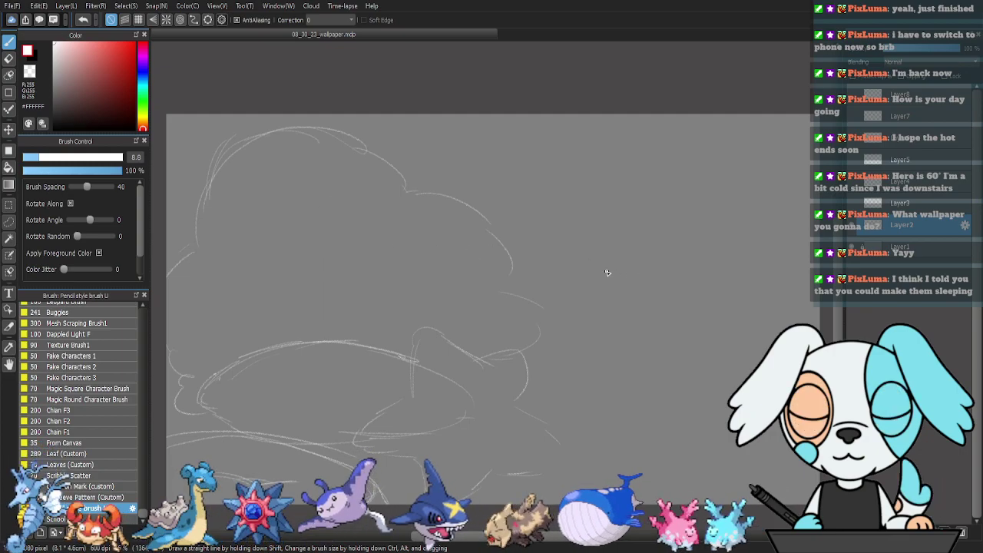
# Sketch large arcs for a second form in the canvas's upper right, with repeated strokes along the inner arc's right side.
pyautogui.moveTo(498, 159)
pyautogui.mouseDown()
pyautogui.moveTo(520, 138)
pyautogui.moveTo(509, 176)
pyautogui.moveTo(533, 132)
pyautogui.moveTo(515, 199)
pyautogui.moveTo(533, 185)
pyautogui.moveTo(664, 192)
pyautogui.moveTo(672, 261)
pyautogui.moveTo(702, 252)
pyautogui.moveTo(700, 324)
pyautogui.mouseUp()
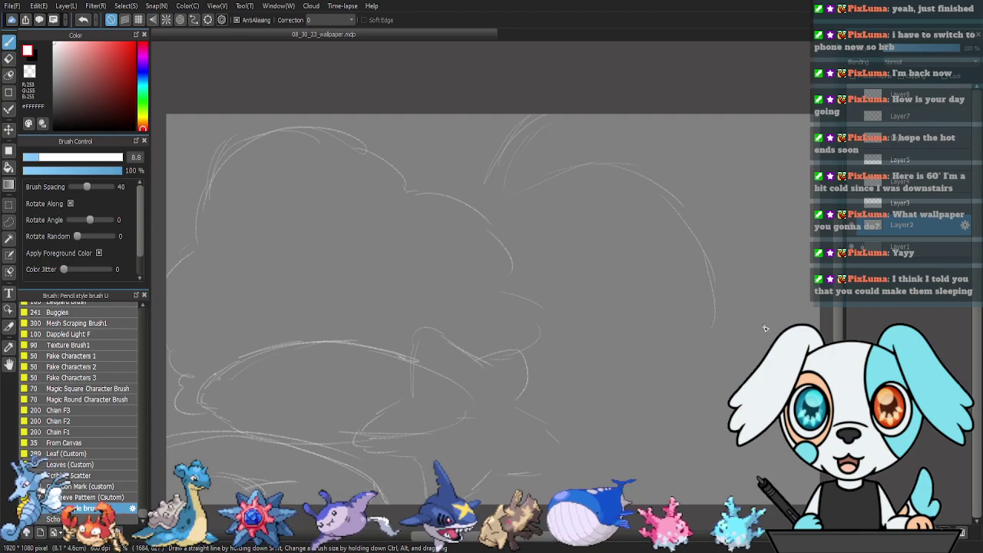
pyautogui.moveTo(722, 116); pyautogui.dragTo(796, 170)
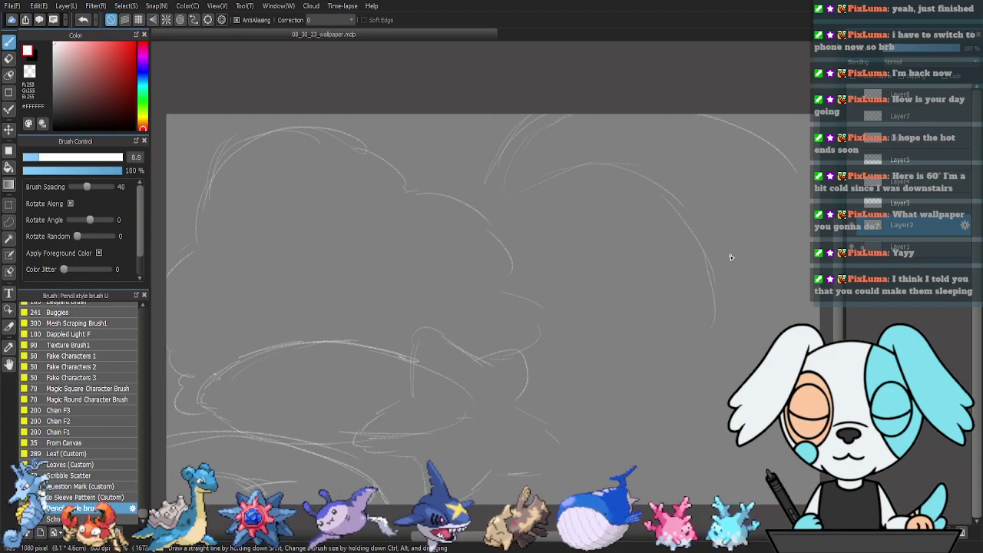
pyautogui.moveTo(655, 215)
pyautogui.mouseDown()
pyautogui.moveTo(667, 298)
pyautogui.moveTo(690, 305)
pyautogui.mouseUp()
pyautogui.moveTo(677, 234); pyautogui.dragTo(707, 350)
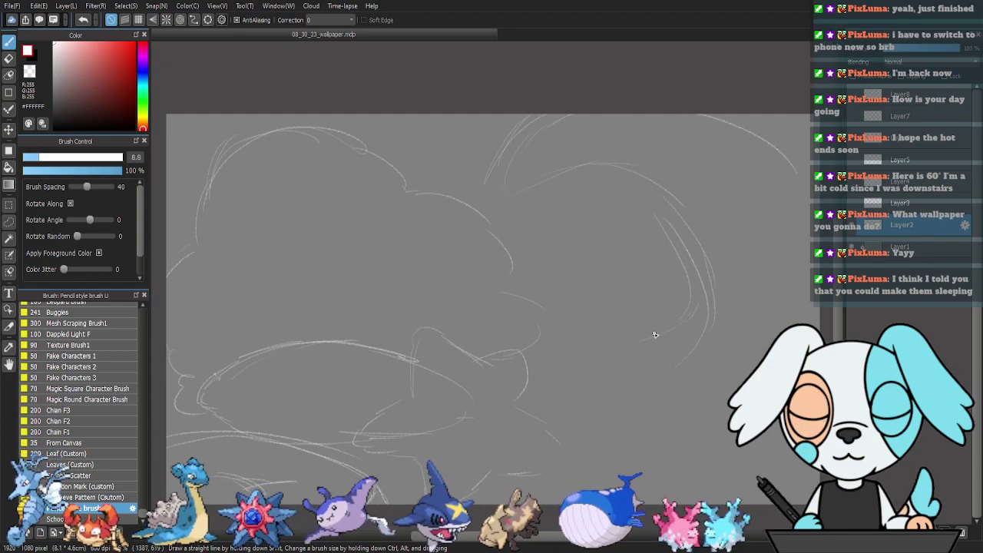
# Sketch the inner curl and the wide lower and outer curves of the form in the canvas's right half.
pyautogui.moveTo(564, 189)
pyautogui.mouseDown()
pyautogui.moveTo(619, 202)
pyautogui.moveTo(647, 284)
pyautogui.mouseUp()
pyautogui.moveTo(624, 318)
pyautogui.mouseDown()
pyautogui.moveTo(573, 338)
pyautogui.moveTo(681, 407)
pyautogui.moveTo(728, 403)
pyautogui.mouseUp()
pyautogui.moveTo(785, 146); pyautogui.dragTo(760, 315)
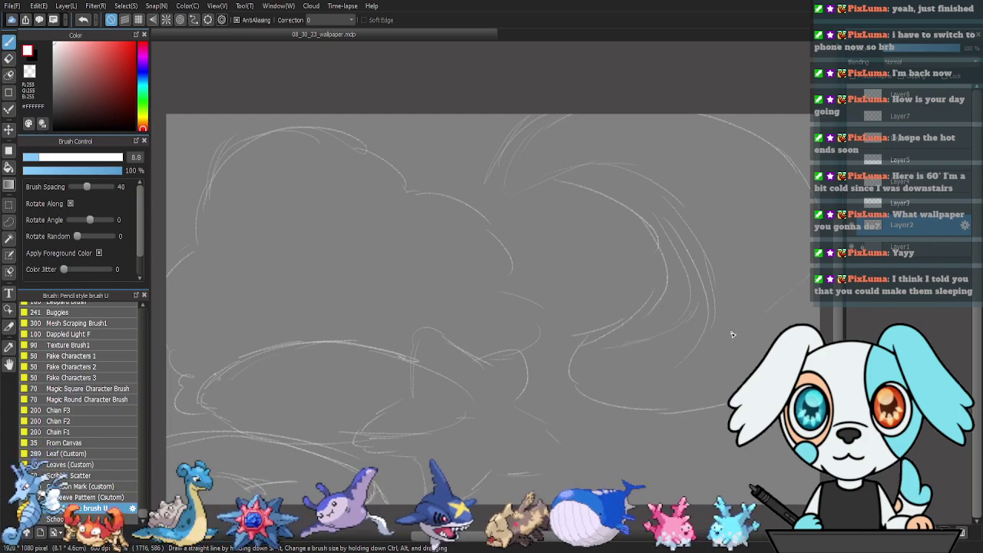
pyautogui.moveTo(565, 132); pyautogui.dragTo(767, 344)
pyautogui.moveTo(618, 310)
pyautogui.mouseDown()
pyautogui.moveTo(560, 336)
pyautogui.moveTo(593, 400)
pyautogui.moveTo(726, 406)
pyautogui.mouseUp()
# Lasso the right-hand form, rotate it clockwise, stretch and skew it with a transform, apply it, deselect and return to the brush.
pyautogui.press('l')
pyautogui.moveTo(606, 315)
pyautogui.mouseDown()
pyautogui.moveTo(480, 201)
pyautogui.moveTo(814, 88)
pyautogui.moveTo(638, 457)
pyautogui.moveTo(558, 348)
pyautogui.moveTo(586, 286)
pyautogui.mouseUp()
pyautogui.hotkey('ctrl', 't')
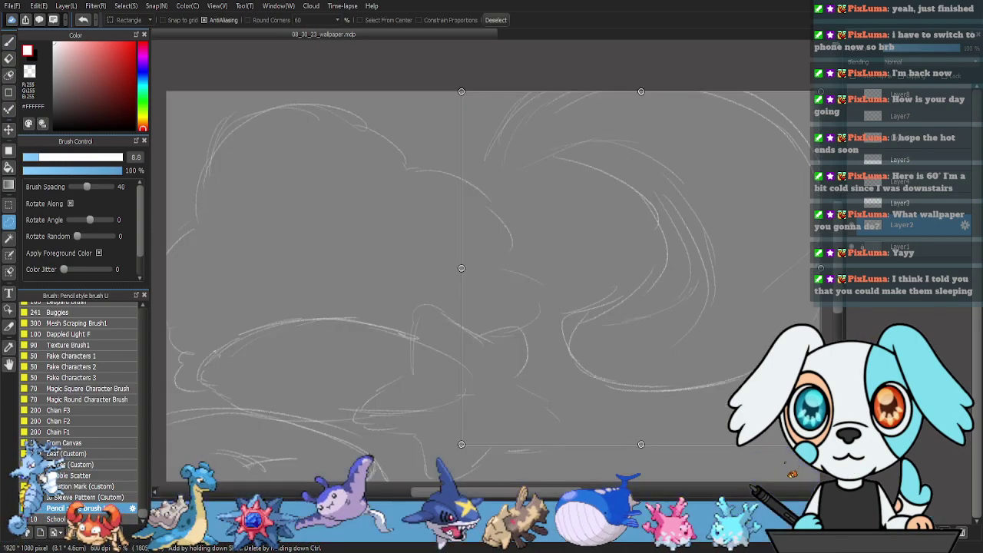
pyautogui.moveTo(768, 452); pyautogui.dragTo(698, 482)
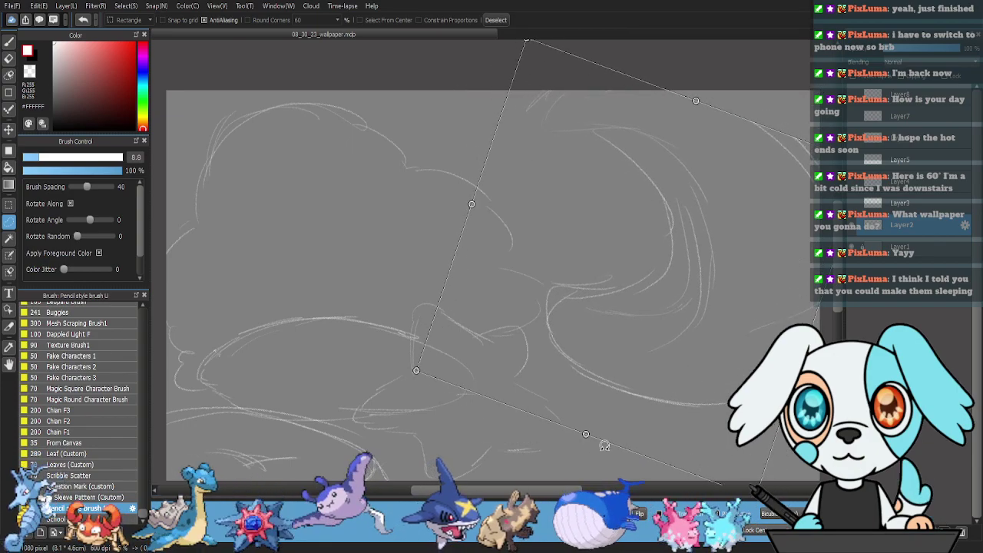
pyautogui.moveTo(586, 436); pyautogui.dragTo(581, 461)
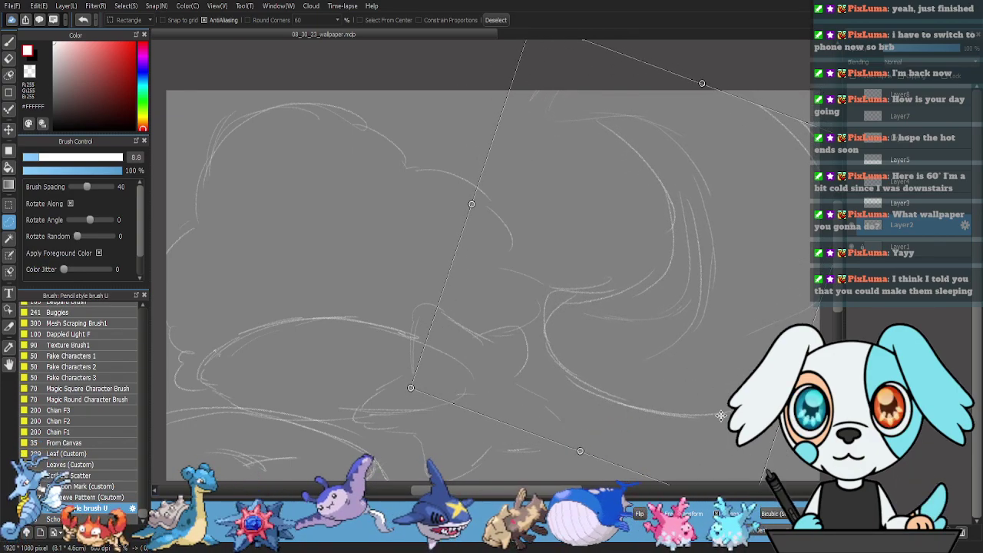
pyautogui.moveTo(588, 455)
pyautogui.mouseDown()
pyautogui.moveTo(581, 476)
pyautogui.moveTo(540, 480)
pyautogui.mouseUp()
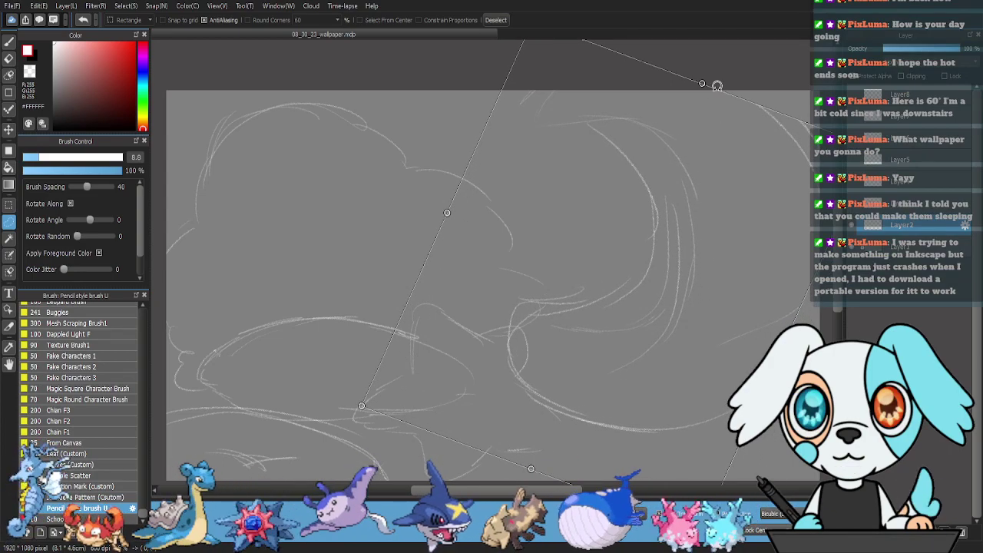
pyautogui.moveTo(710, 93)
pyautogui.mouseDown()
pyautogui.moveTo(718, 164)
pyautogui.moveTo(730, 152)
pyautogui.moveTo(752, 159)
pyautogui.moveTo(742, 150)
pyautogui.mouseUp()
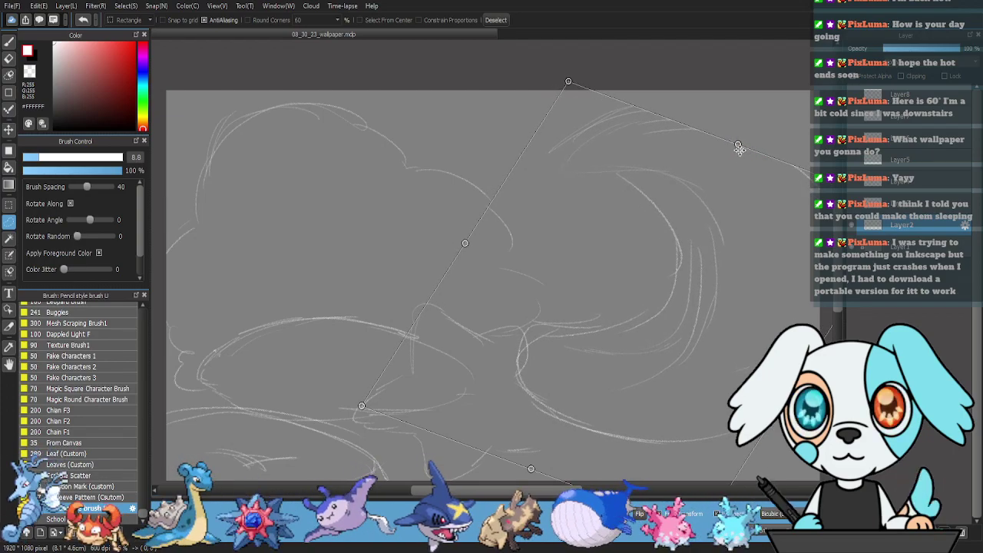
pyautogui.press('Return')
pyautogui.hotkey('ctrl', 'd')
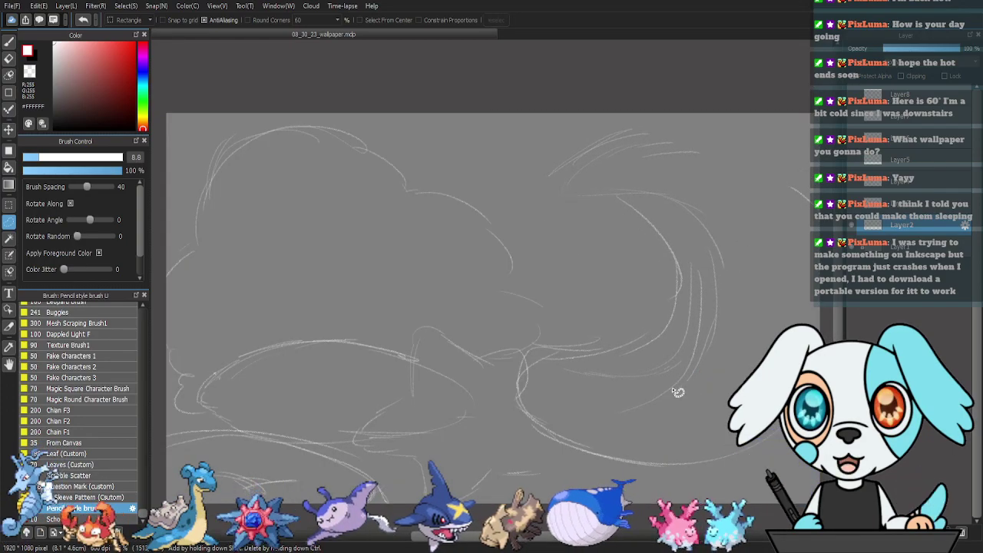
pyautogui.press('b')
pyautogui.moveTo(686, 408)
pyautogui.mouseDown()
pyautogui.moveTo(627, 355)
pyautogui.moveTo(639, 357)
pyautogui.mouseUp()
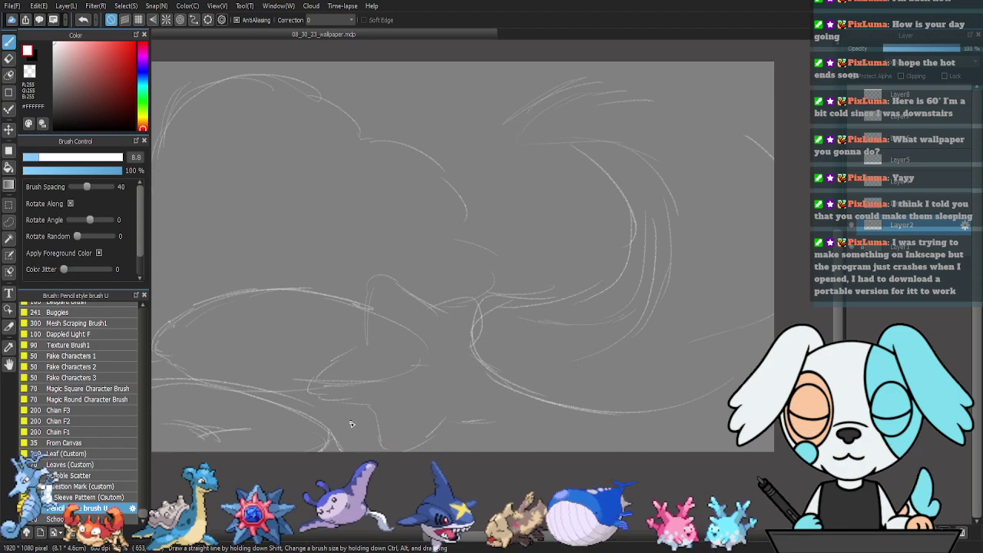
# Complete the right-hand form with a broad upper arc and a lower-right curve, and erase its stray inner and outer strokes.
pyautogui.moveTo(529, 136)
pyautogui.mouseDown()
pyautogui.moveTo(560, 152)
pyautogui.moveTo(526, 134)
pyautogui.moveTo(534, 122)
pyautogui.moveTo(644, 105)
pyautogui.moveTo(736, 127)
pyautogui.moveTo(764, 183)
pyautogui.mouseUp()
pyautogui.moveTo(619, 407)
pyautogui.mouseDown()
pyautogui.moveTo(674, 406)
pyautogui.moveTo(778, 303)
pyautogui.mouseUp()
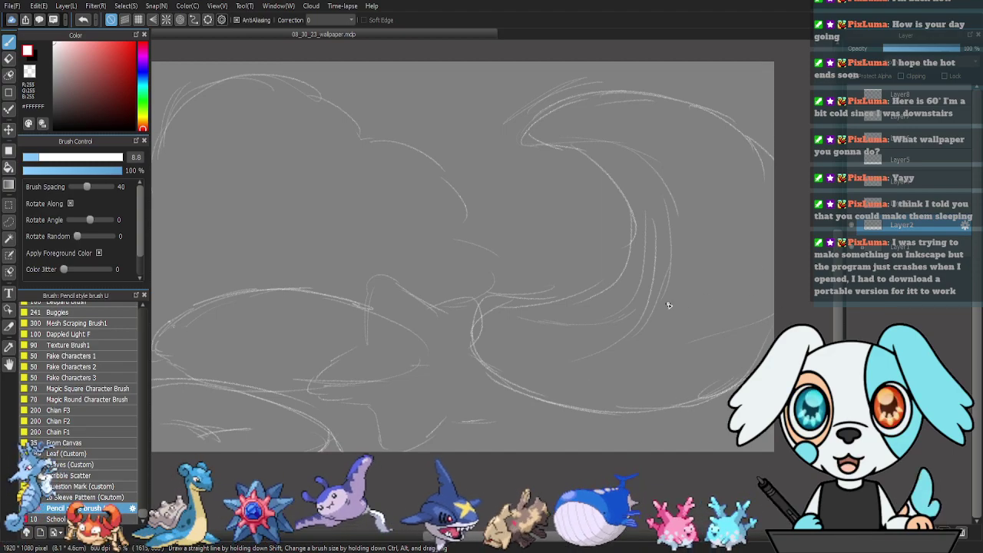
pyautogui.press('e')
pyautogui.moveTo(65, 156); pyautogui.dragTo(100, 164)
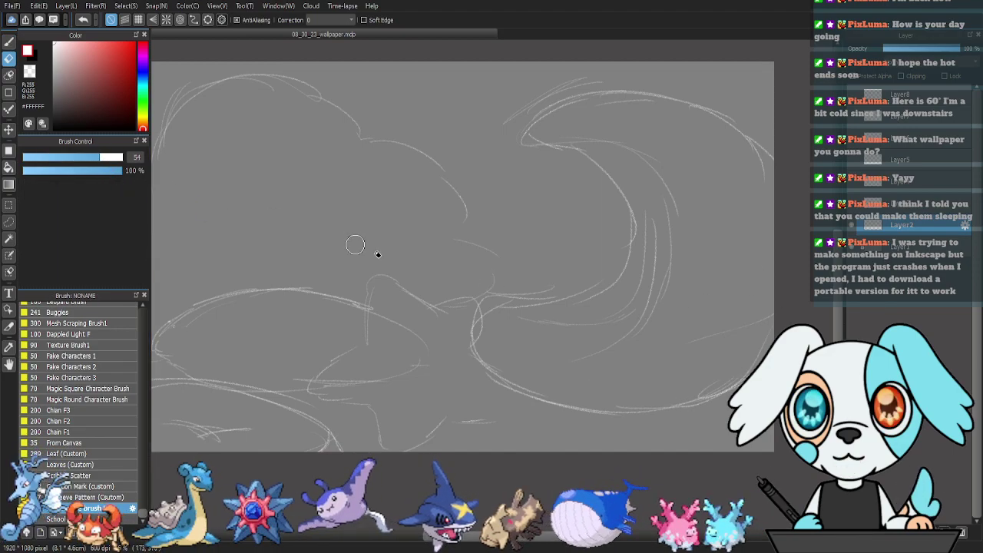
pyautogui.moveTo(649, 289); pyautogui.dragTo(645, 216)
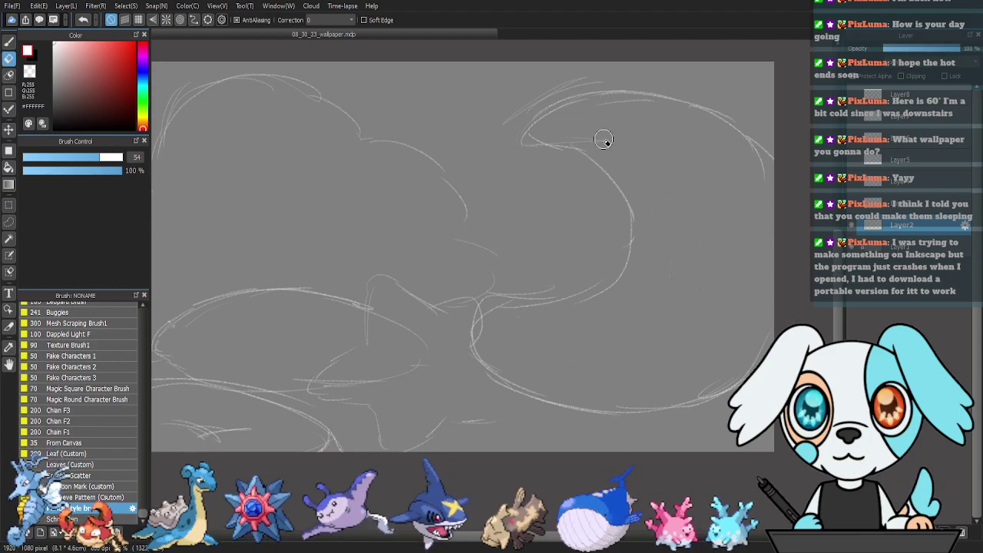
pyautogui.moveTo(610, 66); pyautogui.dragTo(514, 110)
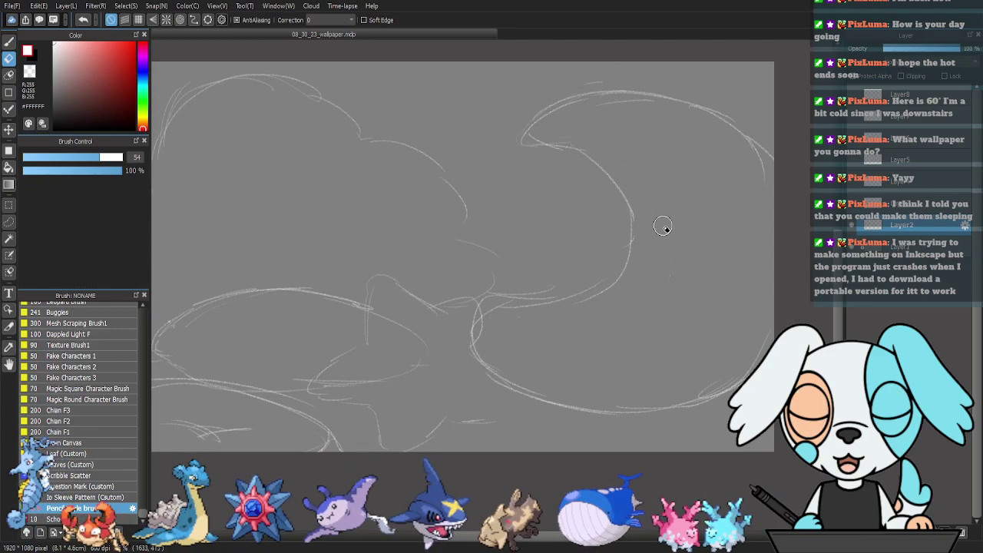
# Redraw the right-hand form's lower-left curve slightly farther inward and erase the old outer line.
pyautogui.press('b')
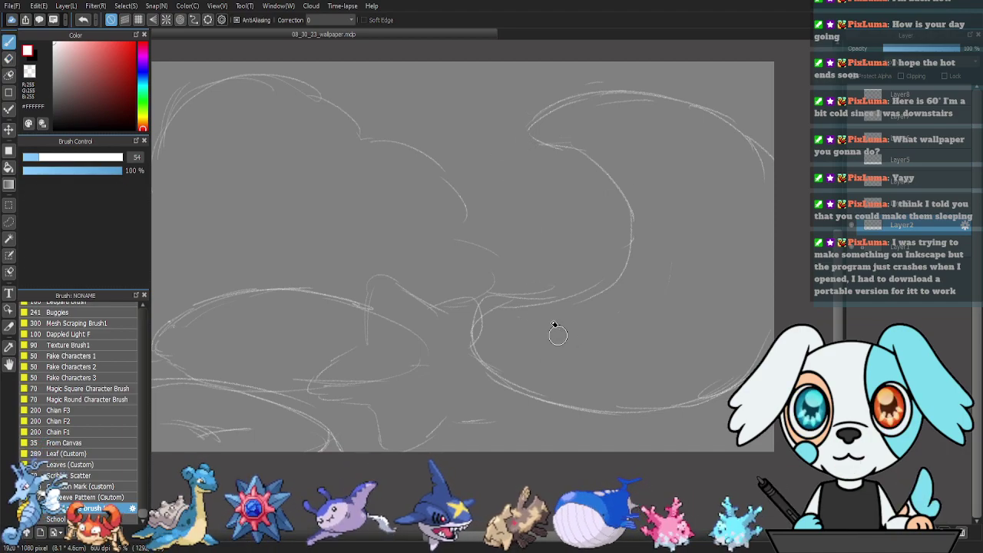
pyautogui.moveTo(565, 304)
pyautogui.mouseDown()
pyautogui.moveTo(514, 310)
pyautogui.moveTo(513, 373)
pyautogui.moveTo(548, 386)
pyautogui.mouseUp()
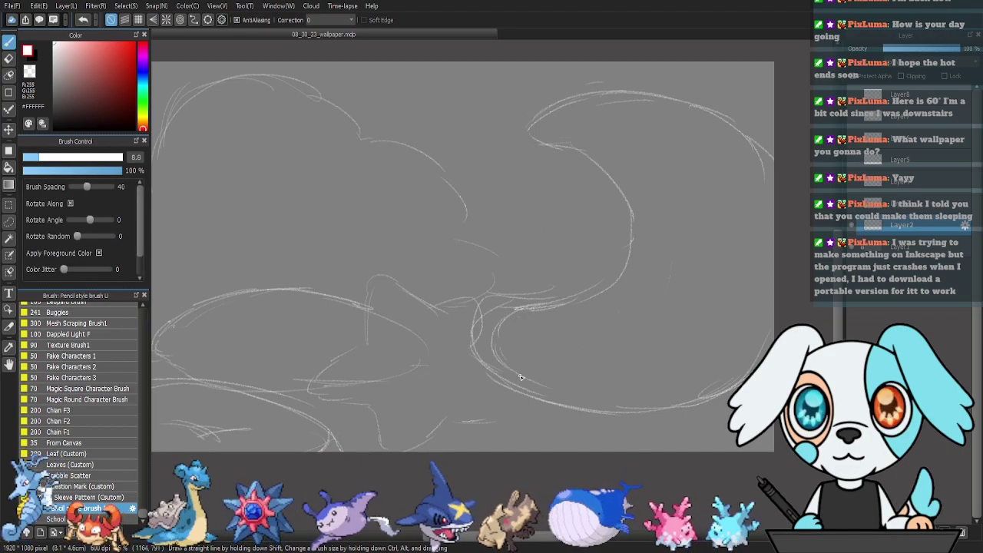
pyautogui.press('e')
pyautogui.moveTo(518, 307)
pyautogui.mouseDown()
pyautogui.moveTo(556, 292)
pyautogui.moveTo(506, 305)
pyautogui.moveTo(489, 333)
pyautogui.moveTo(518, 391)
pyautogui.mouseUp()
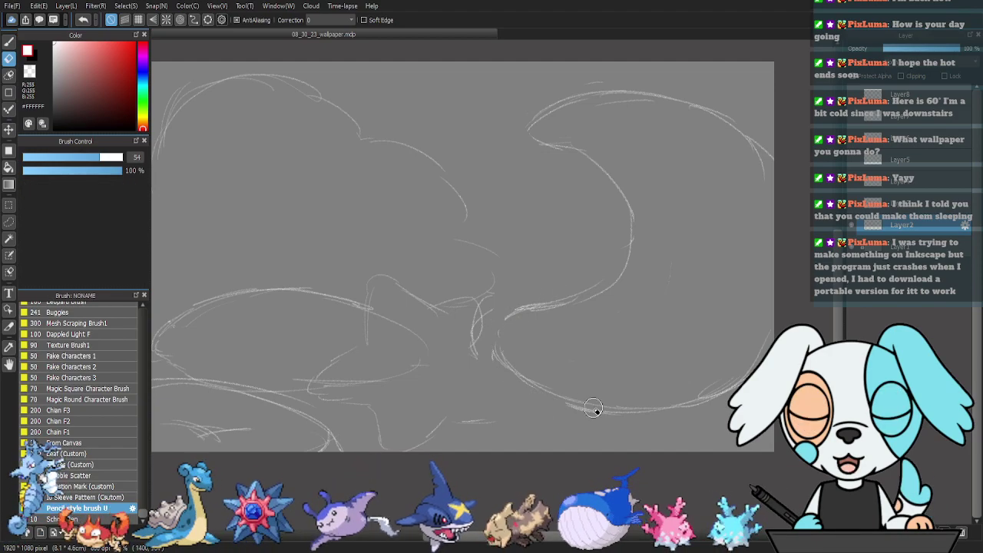
# Sketch the limb and body contours in the lower middle, linking the reclining oval to the base of the right-hand form.
pyautogui.press('b')
pyautogui.moveTo(475, 352)
pyautogui.mouseDown()
pyautogui.moveTo(474, 416)
pyautogui.moveTo(518, 416)
pyautogui.moveTo(499, 379)
pyautogui.mouseUp()
pyautogui.moveTo(385, 285); pyautogui.dragTo(377, 338)
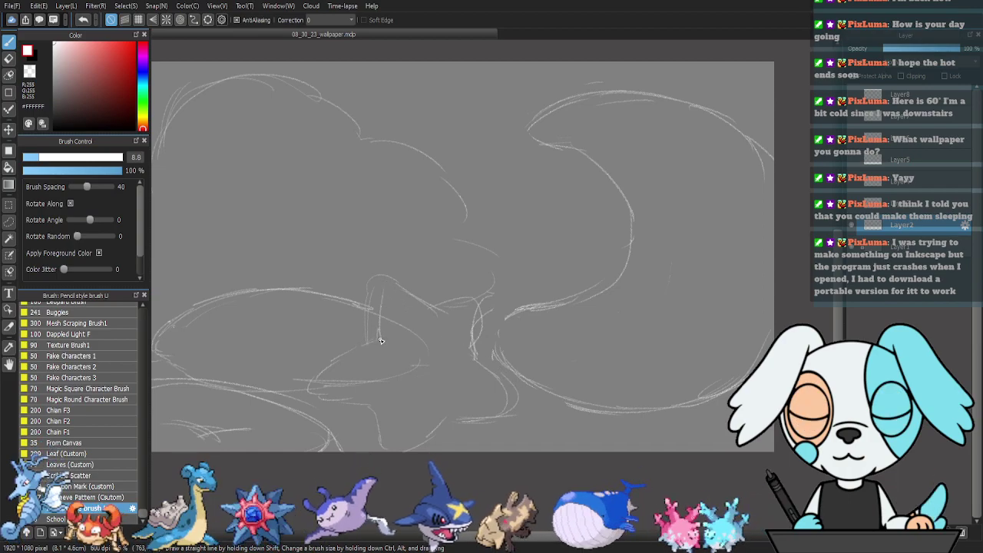
pyautogui.moveTo(313, 387); pyautogui.dragTo(384, 416)
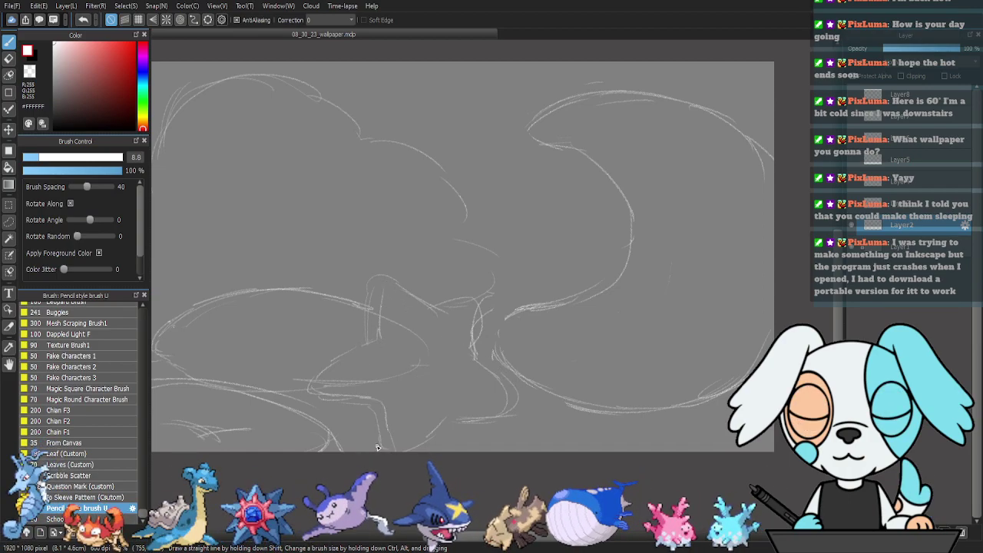
pyautogui.moveTo(448, 416)
pyautogui.mouseDown()
pyautogui.moveTo(515, 407)
pyautogui.moveTo(515, 396)
pyautogui.mouseUp()
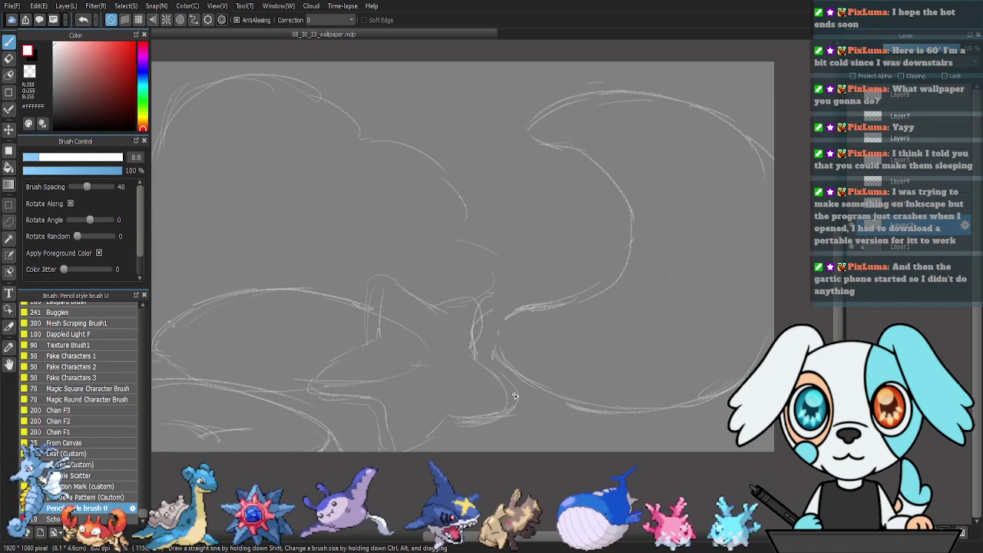
pyautogui.moveTo(447, 313)
pyautogui.mouseDown()
pyautogui.moveTo(478, 302)
pyautogui.moveTo(491, 321)
pyautogui.moveTo(487, 310)
pyautogui.moveTo(480, 347)
pyautogui.mouseUp()
pyautogui.moveTo(489, 308); pyautogui.dragTo(473, 357)
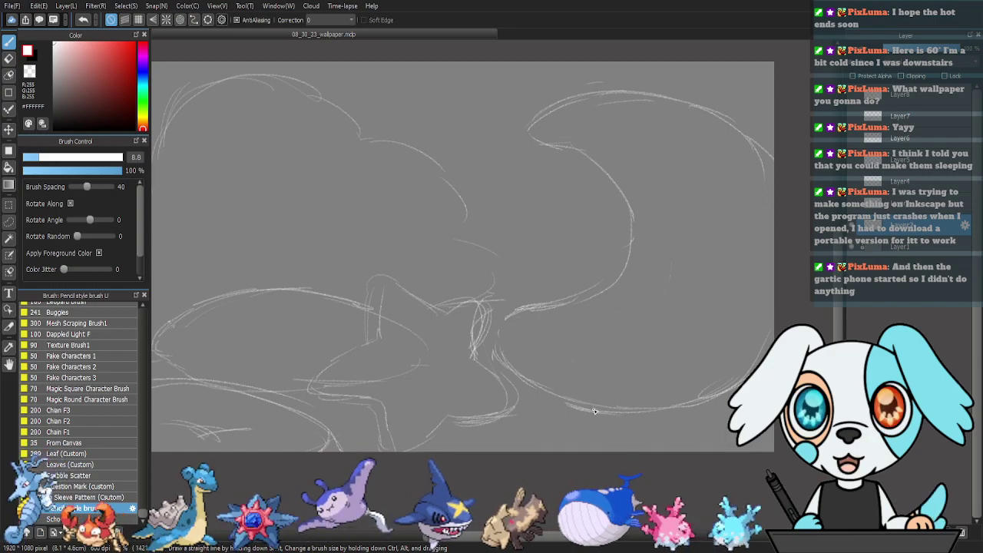
# Sketch overlapping cloud-like curves along the canvas's lower edge, from the lower middle to the right border.
pyautogui.moveTo(470, 423); pyautogui.dragTo(656, 401)
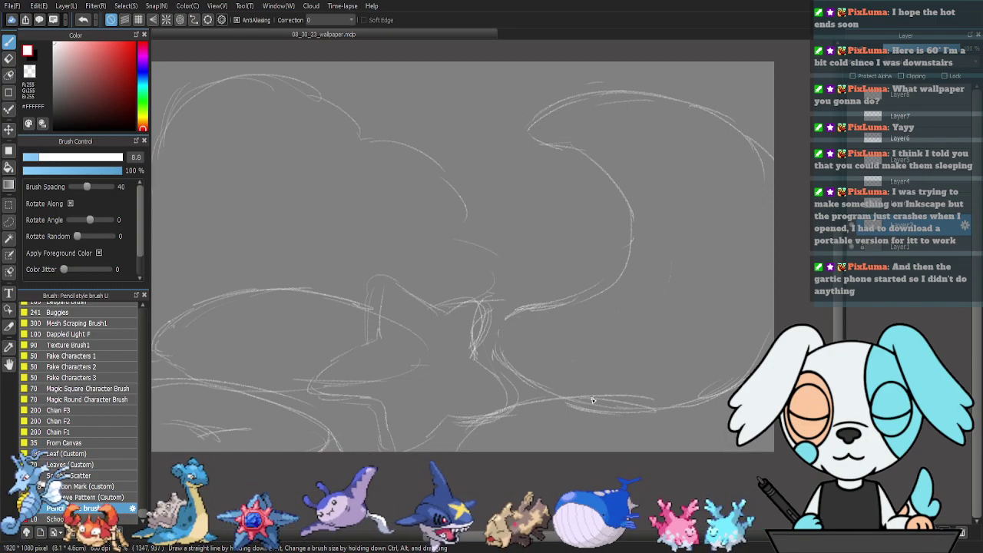
pyautogui.moveTo(591, 400); pyautogui.dragTo(724, 448)
pyautogui.moveTo(525, 427)
pyautogui.mouseDown()
pyautogui.moveTo(683, 417)
pyautogui.moveTo(679, 374)
pyautogui.moveTo(759, 363)
pyautogui.mouseUp()
pyautogui.moveTo(673, 382); pyautogui.dragTo(750, 372)
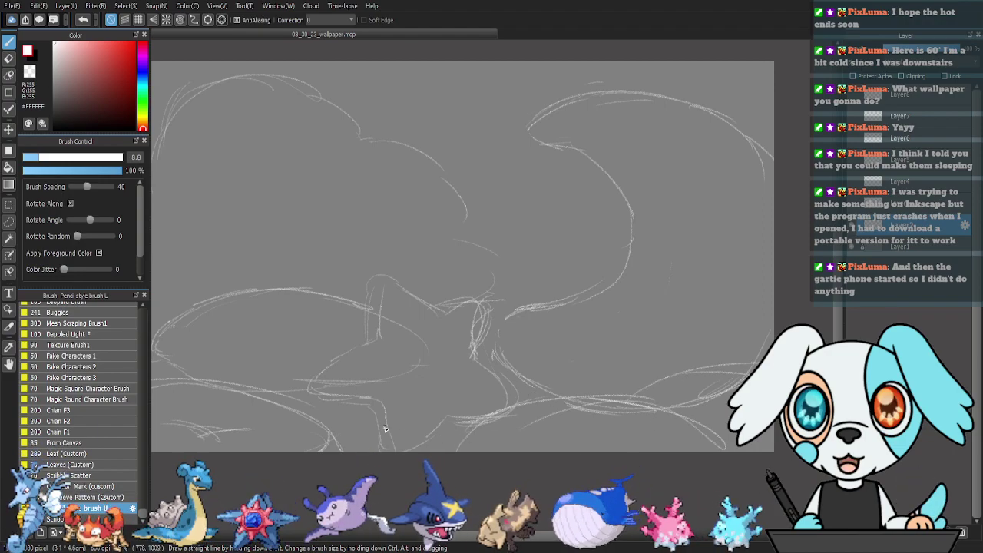
pyautogui.moveTo(369, 420)
pyautogui.mouseDown()
pyautogui.moveTo(461, 374)
pyautogui.moveTo(493, 398)
pyautogui.moveTo(449, 397)
pyautogui.mouseUp()
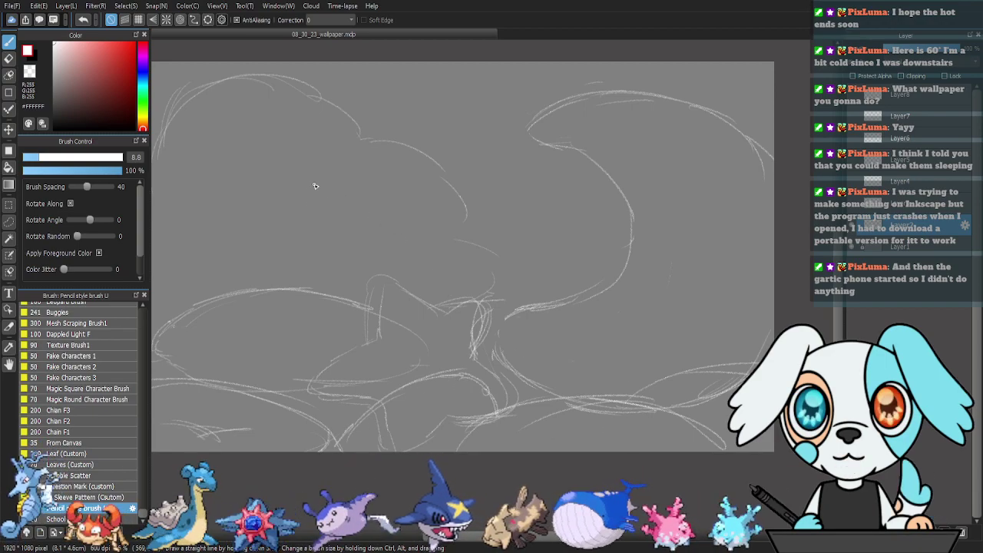
# On Layer3, draw a large head circle inside the lumpy outline, shift it up and to the left, and return to the brush.
pyautogui.click(929, 204)
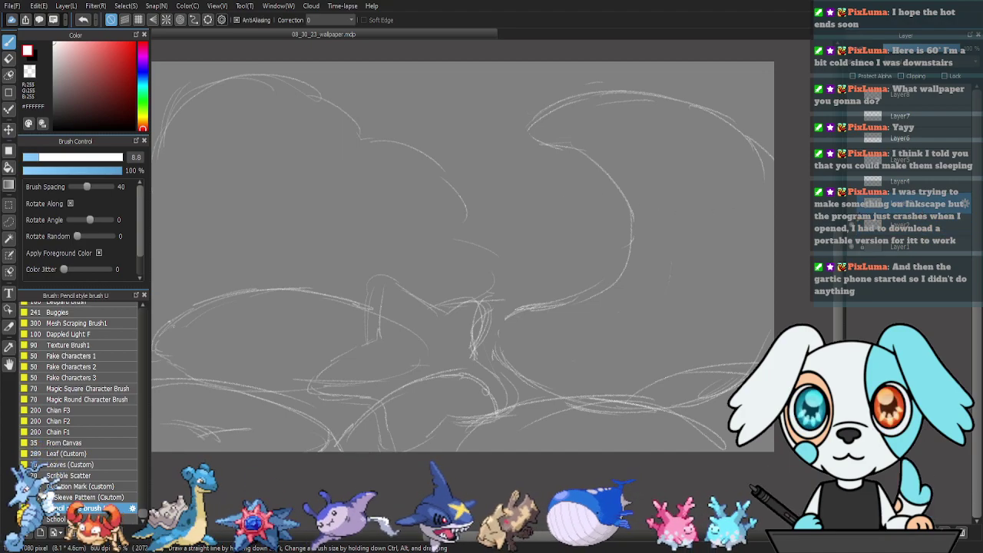
pyautogui.press('u')
pyautogui.moveTo(232, 168); pyautogui.dragTo(350, 323)
pyautogui.press('k')
pyautogui.moveTo(327, 266); pyautogui.dragTo(302, 219)
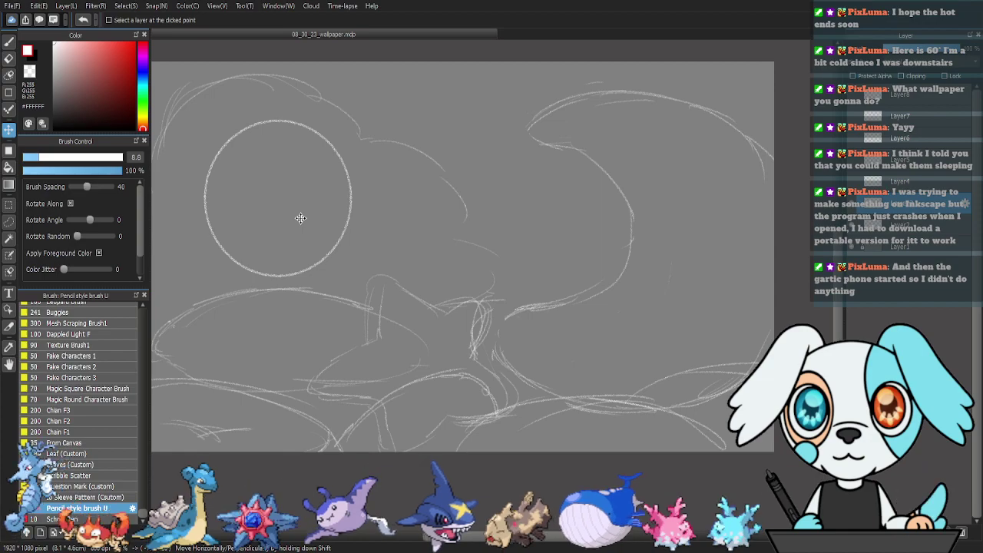
pyautogui.press('p')
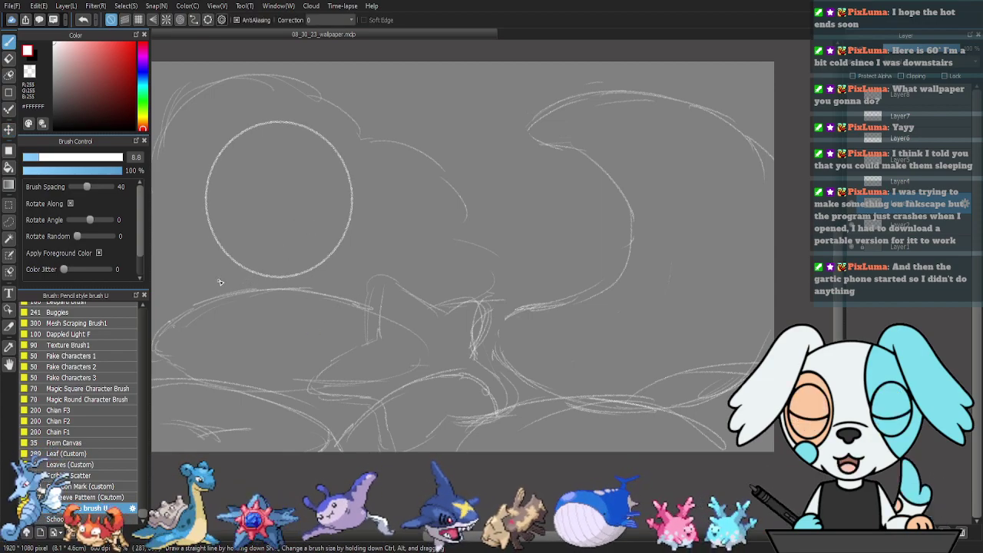
# Lower the head circle until it rests on the oval and sketch two rounded paws beneath it.
pyautogui.moveTo(246, 273)
pyautogui.mouseDown()
pyautogui.moveTo(228, 301)
pyautogui.moveTo(239, 274)
pyautogui.moveTo(226, 301)
pyautogui.moveTo(221, 291)
pyautogui.moveTo(265, 291)
pyautogui.moveTo(249, 282)
pyautogui.moveTo(282, 298)
pyautogui.moveTo(243, 283)
pyautogui.moveTo(258, 318)
pyautogui.moveTo(343, 301)
pyautogui.mouseUp()
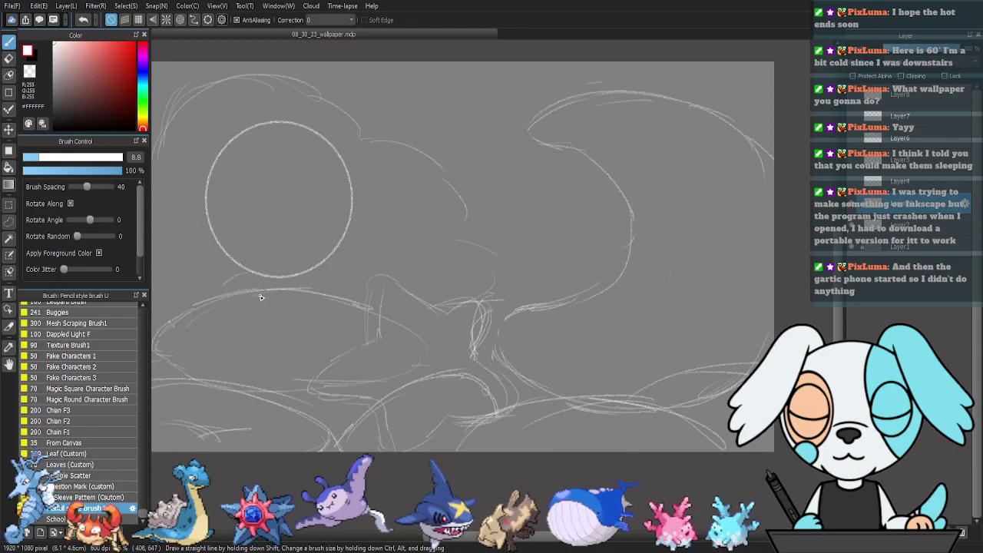
pyautogui.press('k')
pyautogui.moveTo(284, 261); pyautogui.dragTo(285, 274)
pyautogui.press('p')
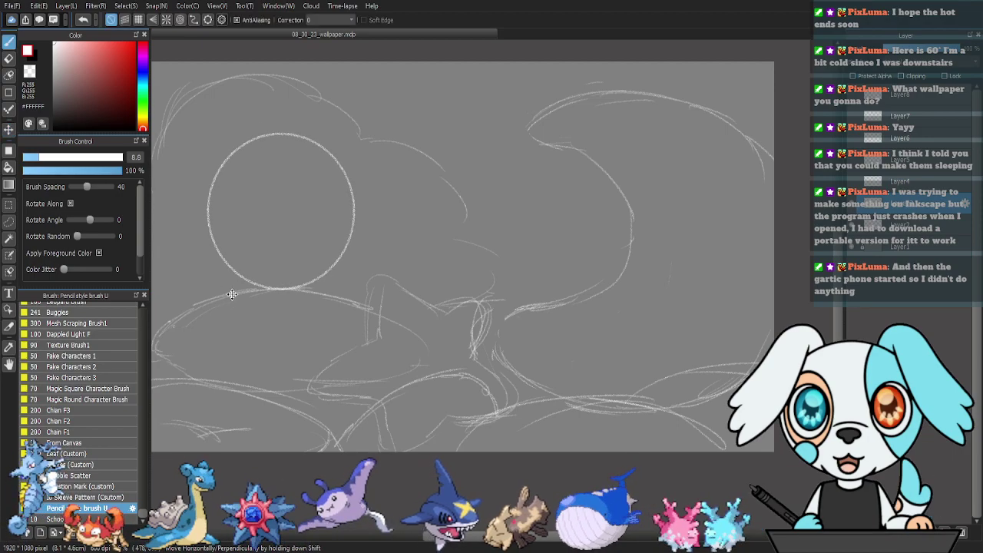
pyautogui.moveTo(209, 282)
pyautogui.mouseDown()
pyautogui.moveTo(239, 278)
pyautogui.moveTo(260, 297)
pyautogui.moveTo(227, 276)
pyautogui.moveTo(212, 293)
pyautogui.moveTo(225, 306)
pyautogui.moveTo(259, 305)
pyautogui.mouseUp()
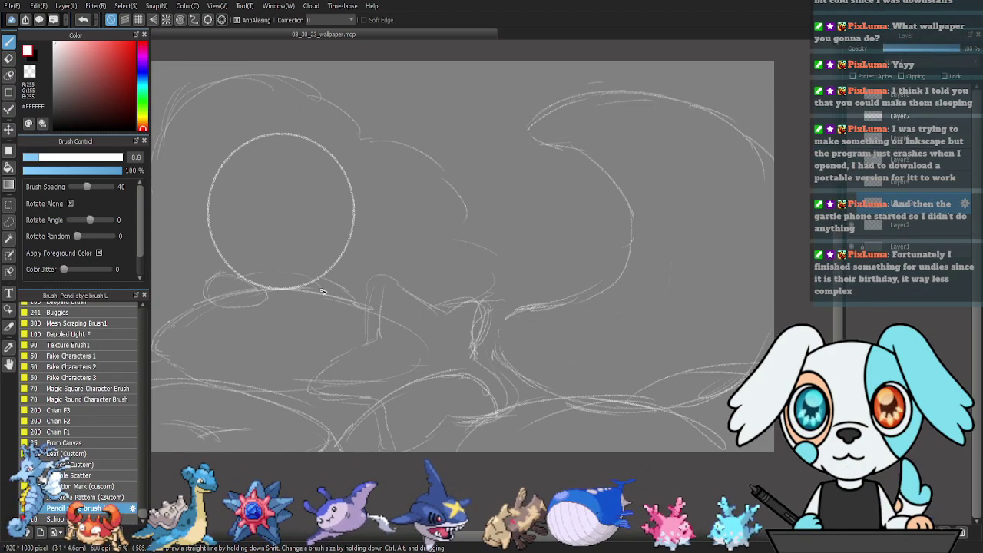
pyautogui.moveTo(300, 293)
pyautogui.mouseDown()
pyautogui.moveTo(332, 318)
pyautogui.moveTo(353, 304)
pyautogui.moveTo(347, 297)
pyautogui.mouseUp()
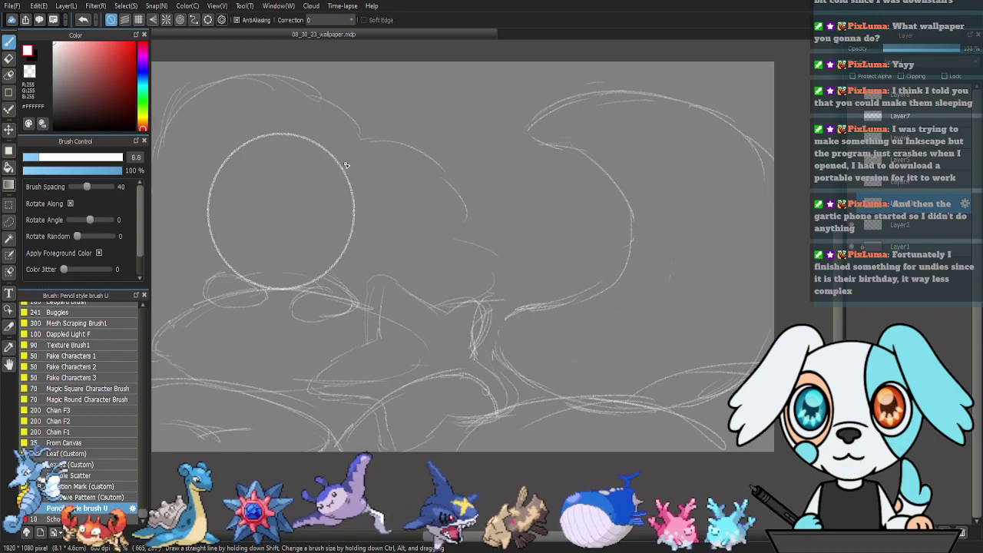
# Sketch a pointed, drooping ear on each side of the head circle.
pyautogui.moveTo(334, 152); pyautogui.dragTo(392, 177)
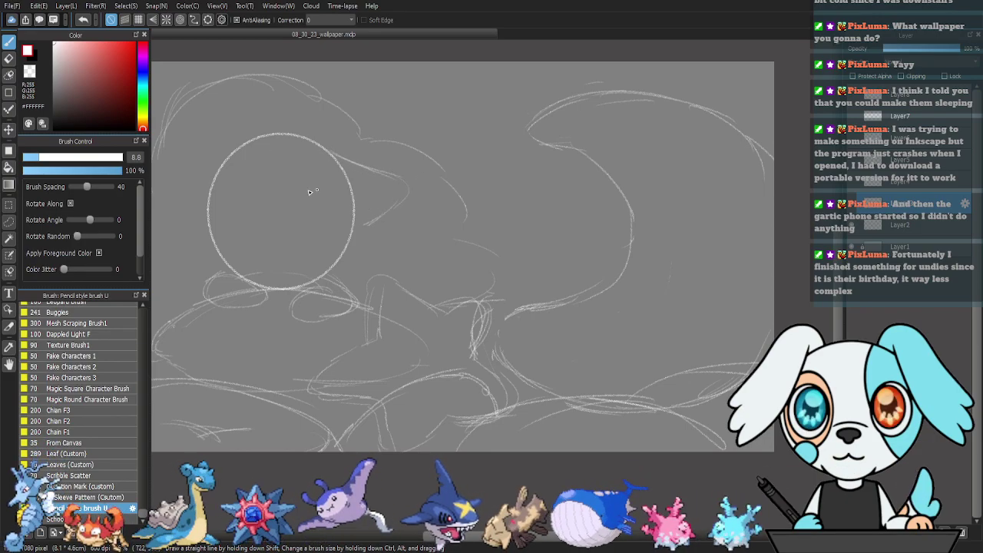
pyautogui.moveTo(213, 180); pyautogui.dragTo(163, 230)
pyautogui.moveTo(211, 181)
pyautogui.mouseDown()
pyautogui.moveTo(182, 246)
pyautogui.moveTo(217, 251)
pyautogui.mouseUp()
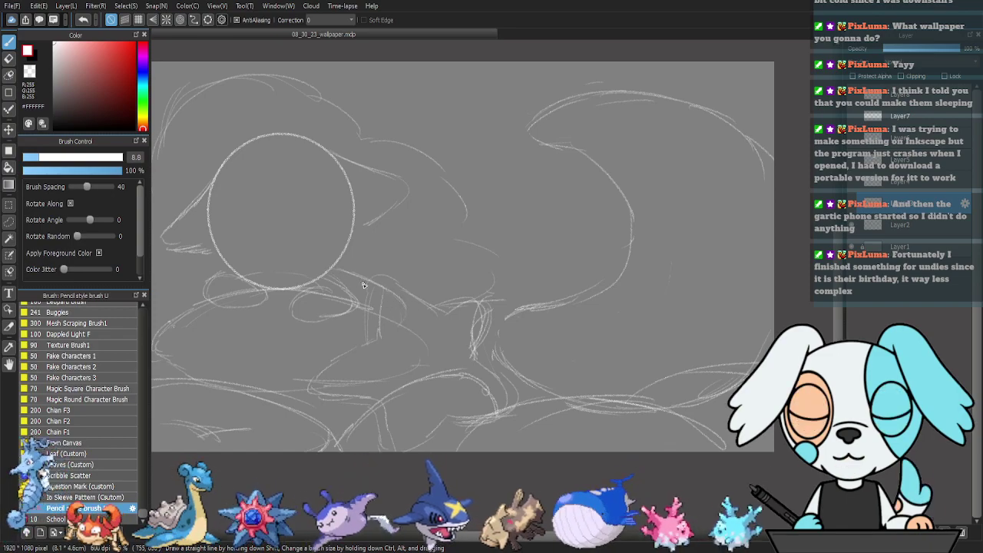
# Sketch the body line and a curled tail shape to the right of the head, and add toe details to both paws.
pyautogui.moveTo(368, 281); pyautogui.dragTo(400, 316)
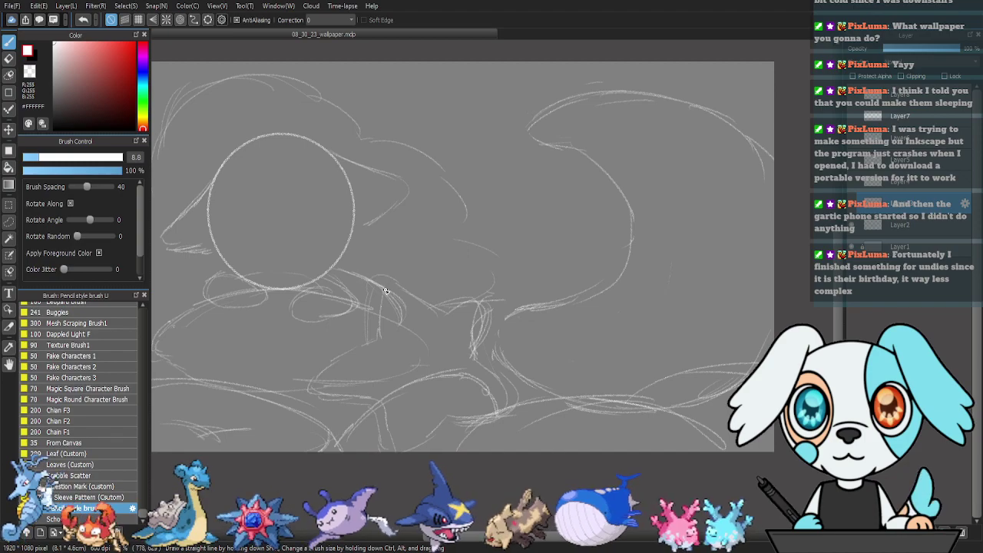
pyautogui.moveTo(392, 293)
pyautogui.mouseDown()
pyautogui.moveTo(425, 298)
pyautogui.moveTo(461, 266)
pyautogui.mouseUp()
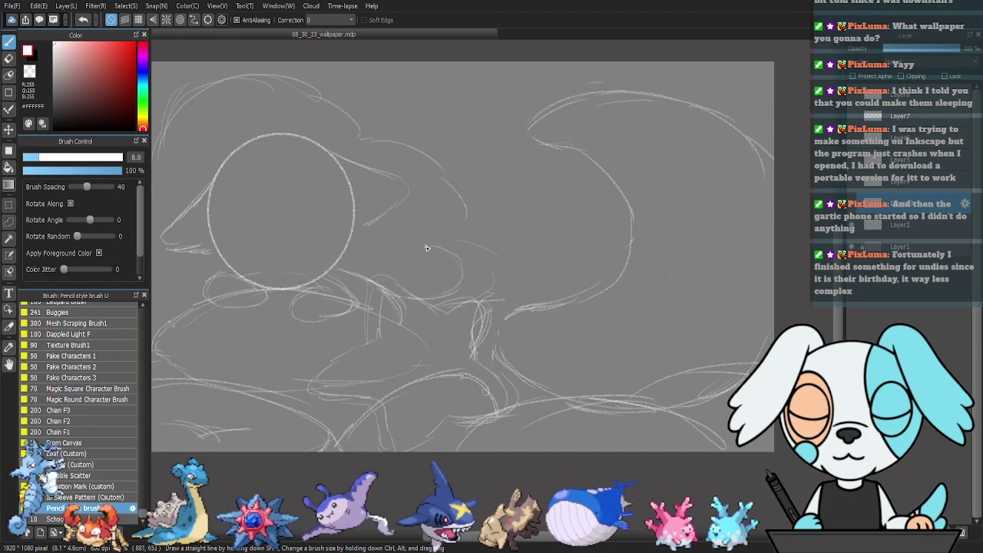
pyautogui.moveTo(418, 248)
pyautogui.mouseDown()
pyautogui.moveTo(451, 232)
pyautogui.moveTo(481, 258)
pyautogui.moveTo(474, 289)
pyautogui.moveTo(445, 313)
pyautogui.mouseUp()
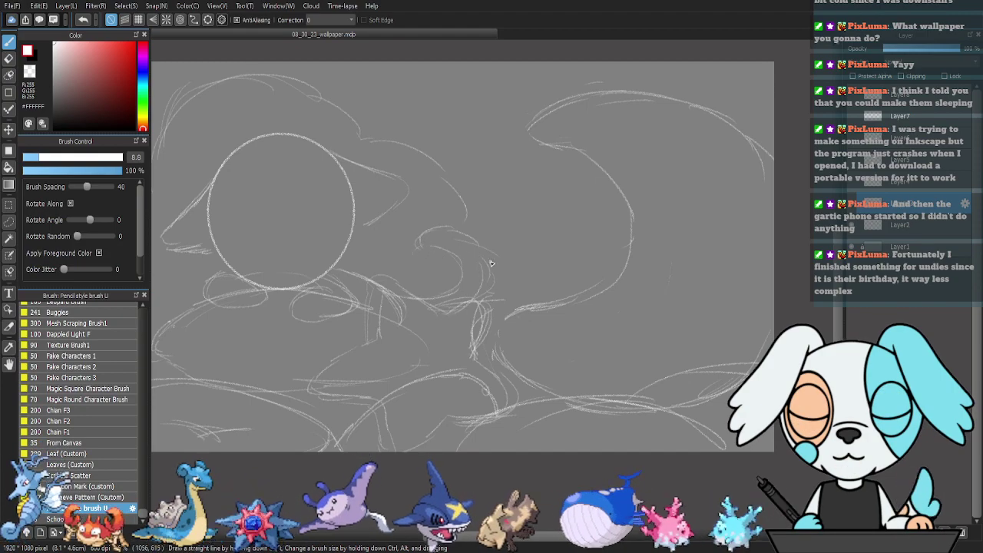
pyautogui.moveTo(332, 314); pyautogui.dragTo(298, 321)
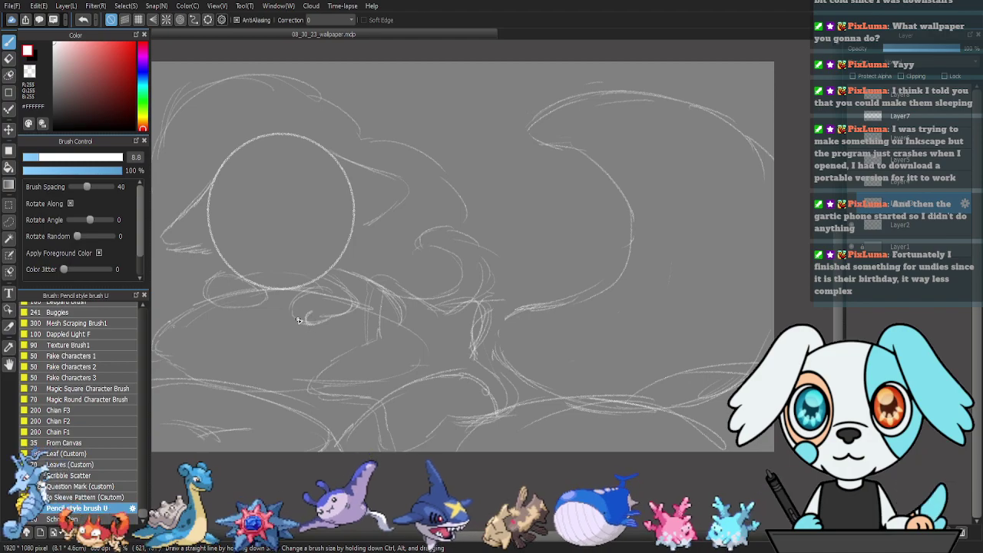
pyautogui.moveTo(209, 300); pyautogui.dragTo(247, 312)
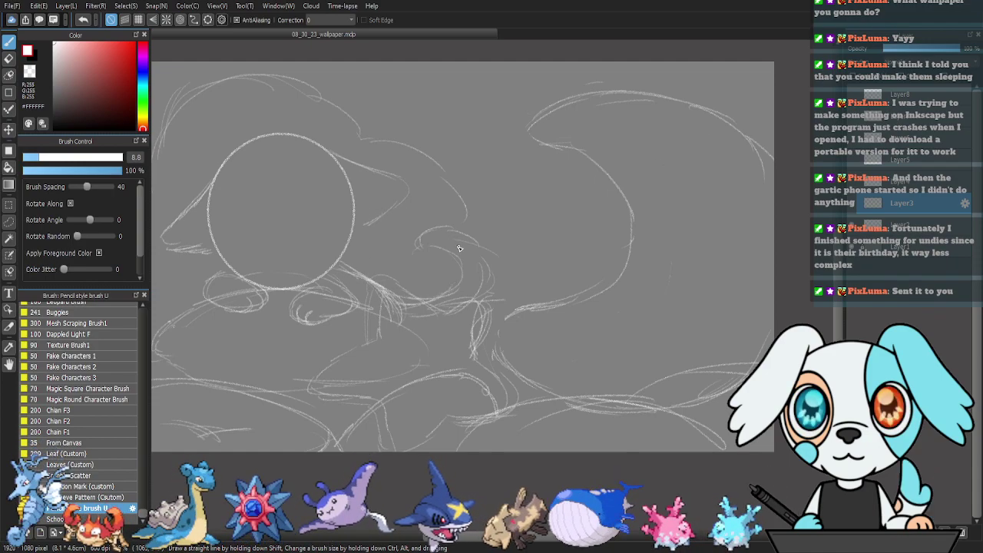
# Sketch a curved centre guide on the face, fur tufts on both cheeks and a small nose.
pyautogui.moveTo(268, 167); pyautogui.dragTo(295, 276)
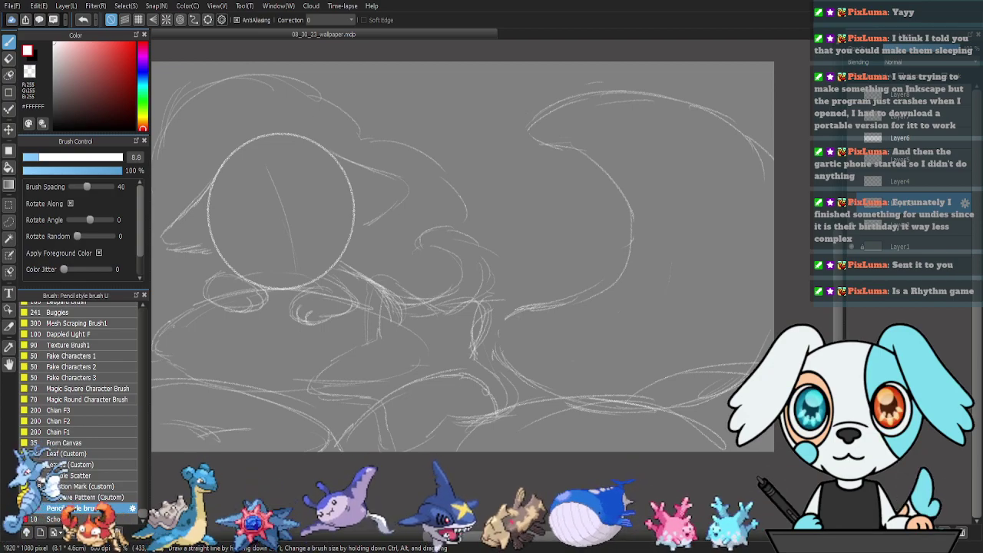
pyautogui.moveTo(349, 222)
pyautogui.mouseDown()
pyautogui.moveTo(372, 213)
pyautogui.moveTo(380, 236)
pyautogui.moveTo(340, 265)
pyautogui.mouseUp()
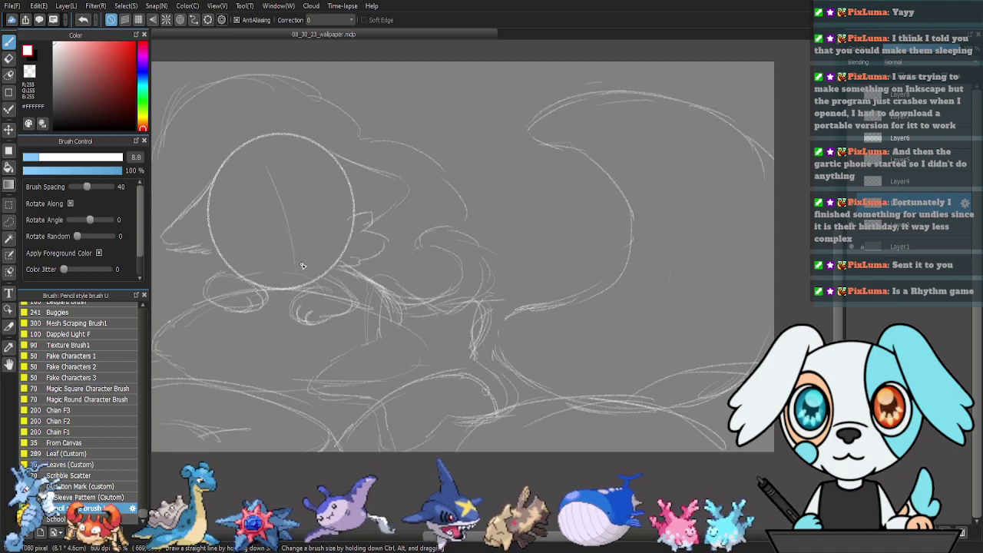
pyautogui.moveTo(222, 255)
pyautogui.mouseDown()
pyautogui.moveTo(197, 270)
pyautogui.moveTo(205, 284)
pyautogui.moveTo(240, 281)
pyautogui.mouseUp()
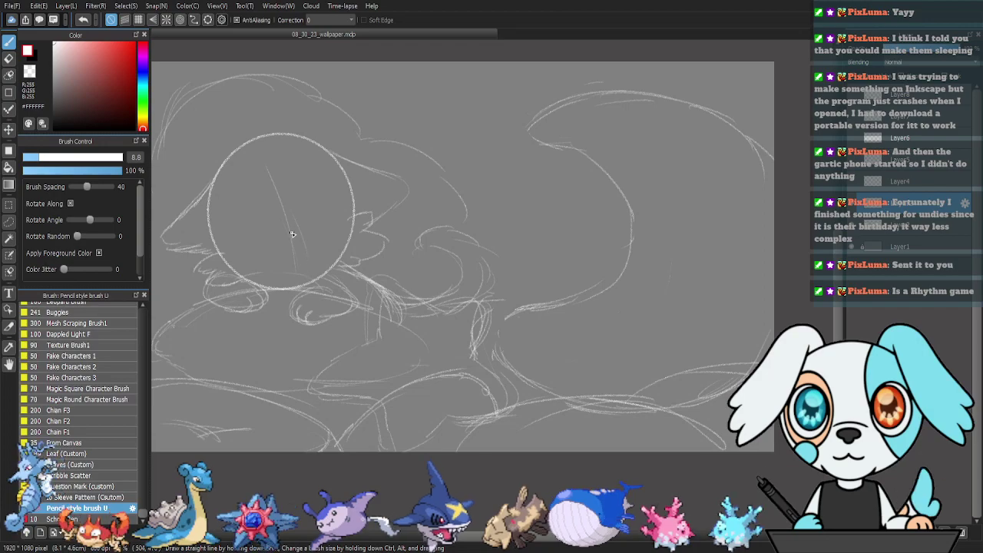
pyautogui.moveTo(268, 186)
pyautogui.mouseDown()
pyautogui.moveTo(289, 291)
pyautogui.moveTo(304, 262)
pyautogui.mouseUp()
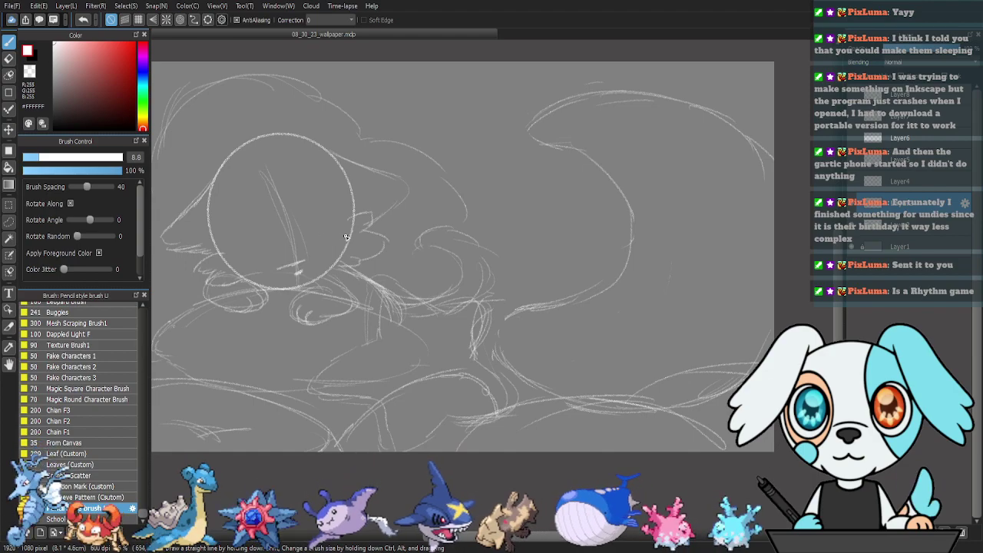
# Sketch oval patches around both eyes and draw the closed, sleeping eyes inside them.
pyautogui.moveTo(305, 161)
pyautogui.mouseDown()
pyautogui.moveTo(312, 249)
pyautogui.moveTo(351, 268)
pyautogui.moveTo(300, 228)
pyautogui.mouseUp()
pyautogui.moveTo(232, 223); pyautogui.dragTo(249, 276)
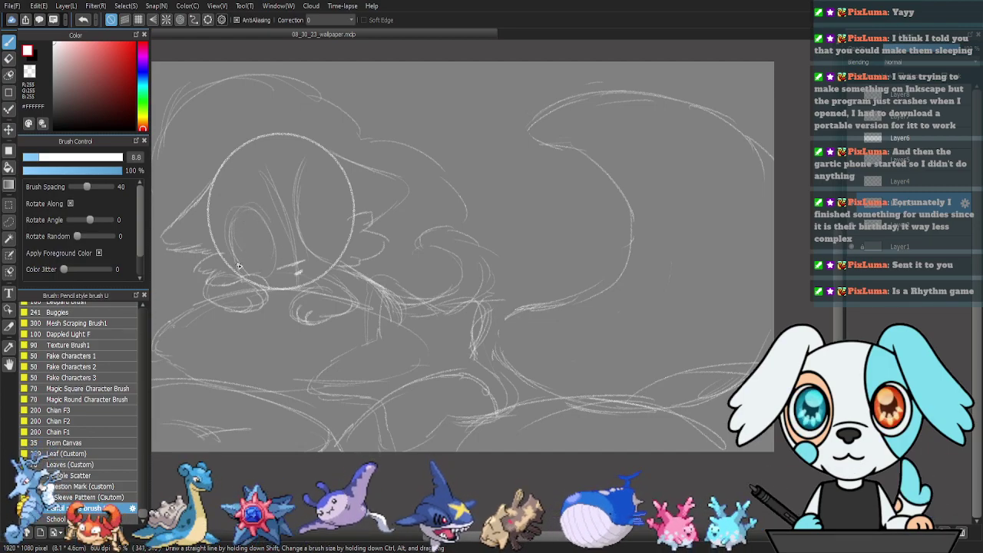
pyautogui.moveTo(243, 233)
pyautogui.mouseDown()
pyautogui.moveTo(259, 226)
pyautogui.moveTo(254, 263)
pyautogui.moveTo(247, 254)
pyautogui.moveTo(265, 247)
pyautogui.mouseUp()
pyautogui.moveTo(312, 208)
pyautogui.mouseDown()
pyautogui.moveTo(320, 239)
pyautogui.moveTo(323, 199)
pyautogui.moveTo(334, 209)
pyautogui.moveTo(328, 248)
pyautogui.moveTo(340, 240)
pyautogui.moveTo(314, 204)
pyautogui.moveTo(337, 214)
pyautogui.moveTo(341, 239)
pyautogui.moveTo(313, 237)
pyautogui.moveTo(338, 219)
pyautogui.moveTo(335, 248)
pyautogui.moveTo(314, 229)
pyautogui.moveTo(336, 228)
pyautogui.moveTo(323, 232)
pyautogui.moveTo(333, 221)
pyautogui.moveTo(308, 233)
pyautogui.moveTo(335, 236)
pyautogui.mouseUp()
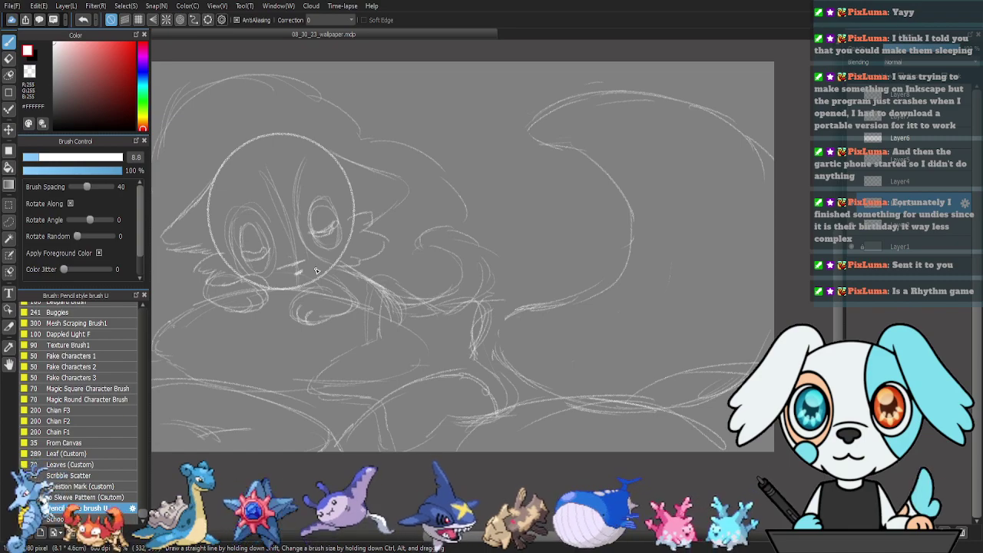
# Erase the stray lines under the sleeping face and draw a small nose with a tiny open mouth.
pyautogui.press('e')
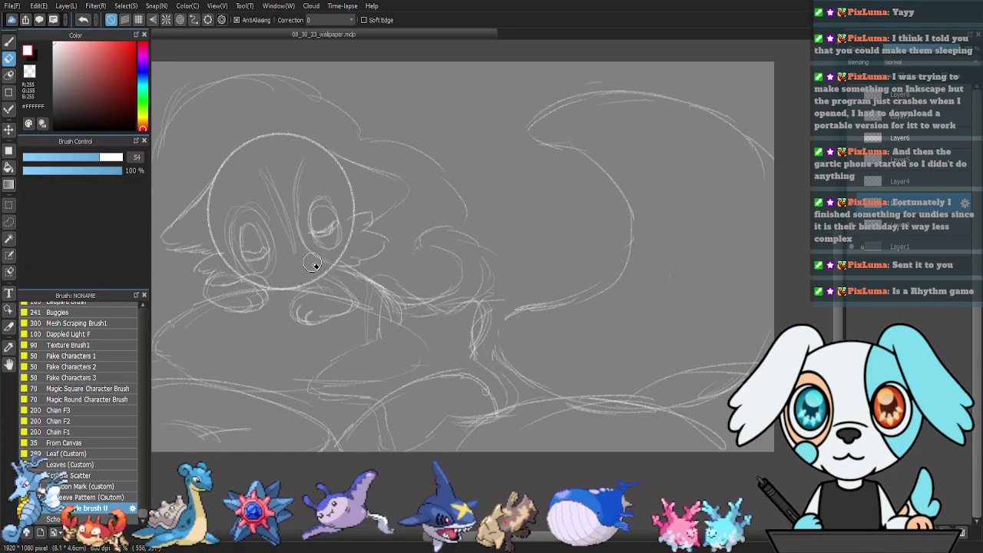
pyautogui.press('p')
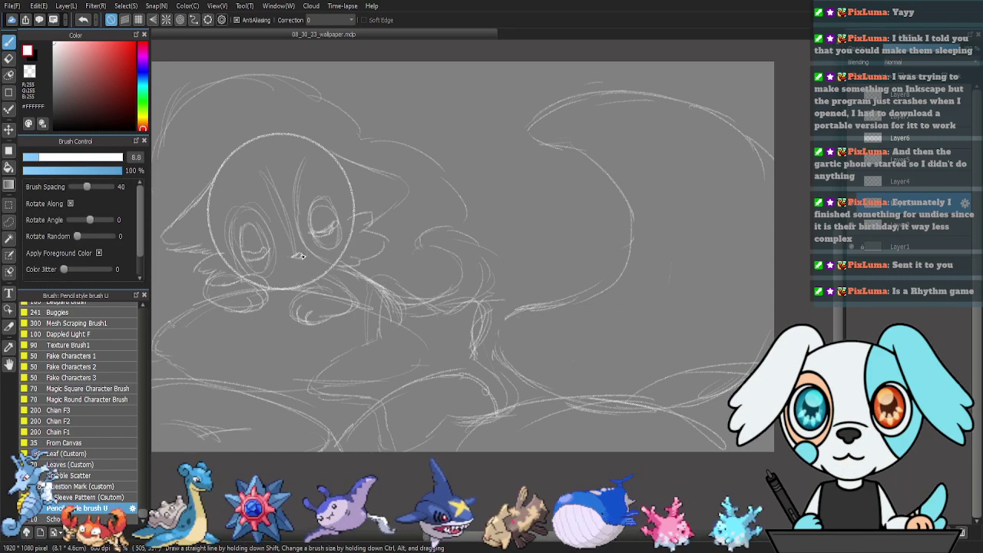
pyautogui.moveTo(301, 270); pyautogui.dragTo(303, 274)
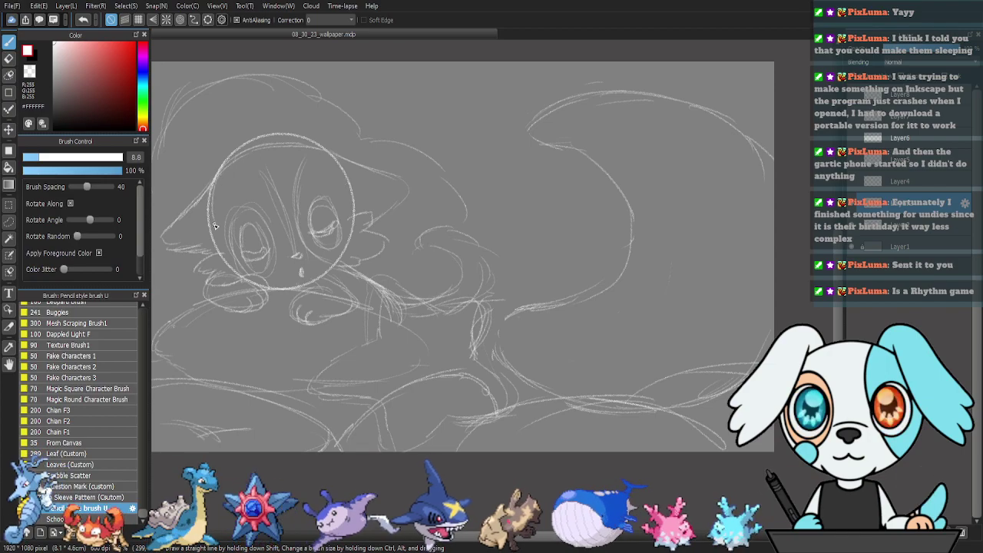
# Erase the top of the sleeping head's circle and sketch a drooping nightcap with a banded brim and a round pompom.
pyautogui.press('e')
pyautogui.moveTo(215, 164)
pyautogui.mouseDown()
pyautogui.moveTo(262, 127)
pyautogui.moveTo(367, 149)
pyautogui.mouseUp()
pyautogui.moveTo(212, 200)
pyautogui.mouseDown()
pyautogui.moveTo(220, 175)
pyautogui.moveTo(263, 149)
pyautogui.moveTo(314, 148)
pyautogui.mouseUp()
pyautogui.press('b')
pyautogui.moveTo(212, 229)
pyautogui.mouseDown()
pyautogui.moveTo(219, 180)
pyautogui.moveTo(319, 175)
pyautogui.moveTo(336, 157)
pyautogui.mouseUp()
pyautogui.moveTo(206, 181)
pyautogui.mouseDown()
pyautogui.moveTo(217, 162)
pyautogui.moveTo(275, 166)
pyautogui.moveTo(330, 144)
pyautogui.moveTo(344, 167)
pyautogui.mouseUp()
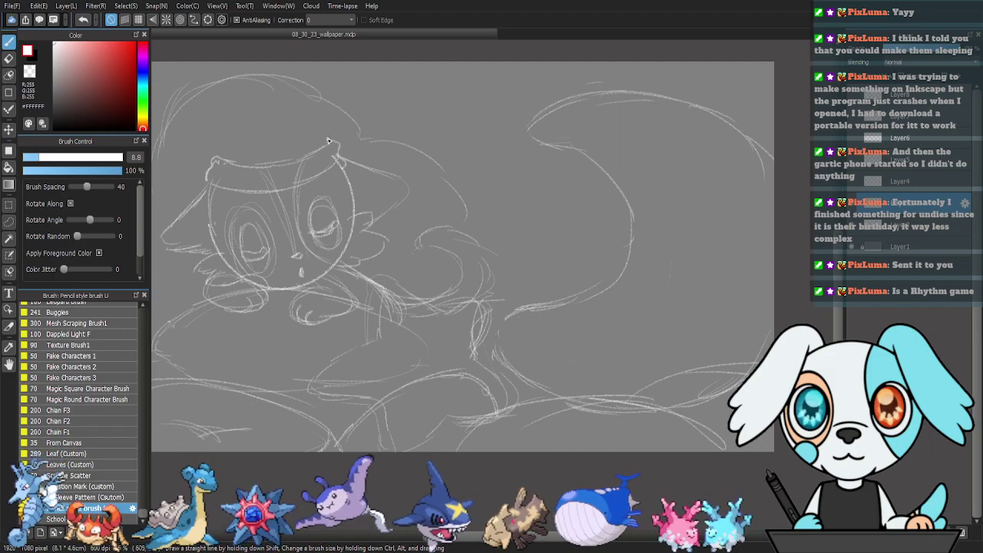
pyautogui.moveTo(214, 165)
pyautogui.mouseDown()
pyautogui.moveTo(224, 124)
pyautogui.moveTo(279, 102)
pyautogui.moveTo(325, 139)
pyautogui.mouseUp()
pyautogui.moveTo(251, 106)
pyautogui.mouseDown()
pyautogui.moveTo(214, 126)
pyautogui.moveTo(193, 169)
pyautogui.moveTo(173, 183)
pyautogui.moveTo(188, 198)
pyautogui.moveTo(168, 182)
pyautogui.moveTo(178, 173)
pyautogui.moveTo(205, 192)
pyautogui.mouseUp()
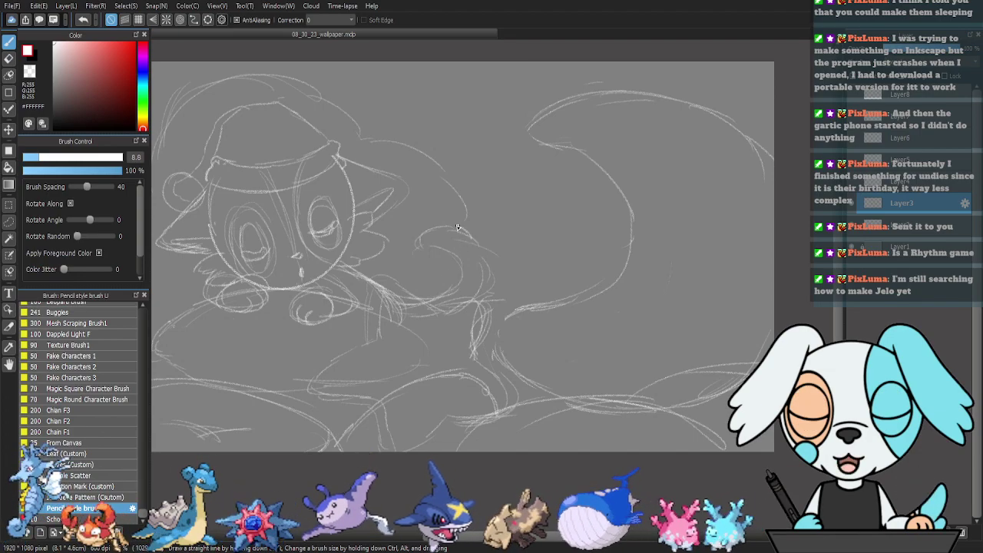
# Refine the curled tail with a rounded tip and extra contour lines along its curve.
pyautogui.moveTo(441, 230)
pyautogui.mouseDown()
pyautogui.moveTo(417, 245)
pyautogui.moveTo(459, 262)
pyautogui.moveTo(456, 290)
pyautogui.mouseUp()
pyautogui.moveTo(468, 238); pyautogui.dragTo(433, 307)
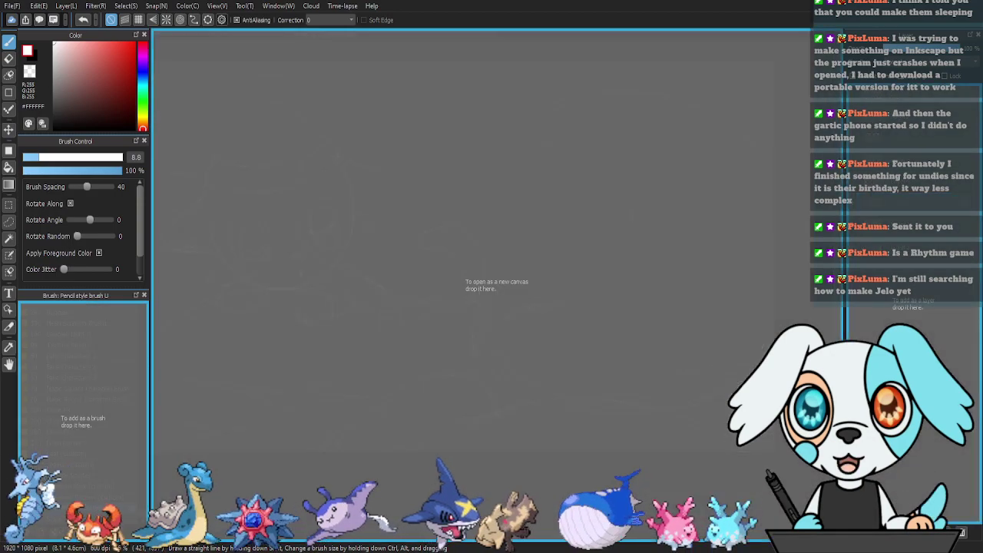
# Import the coloured cat-like character reference sheet into the canvas as a new layer.
pyautogui.moveTo(491, 286); pyautogui.dragTo(913, 304)
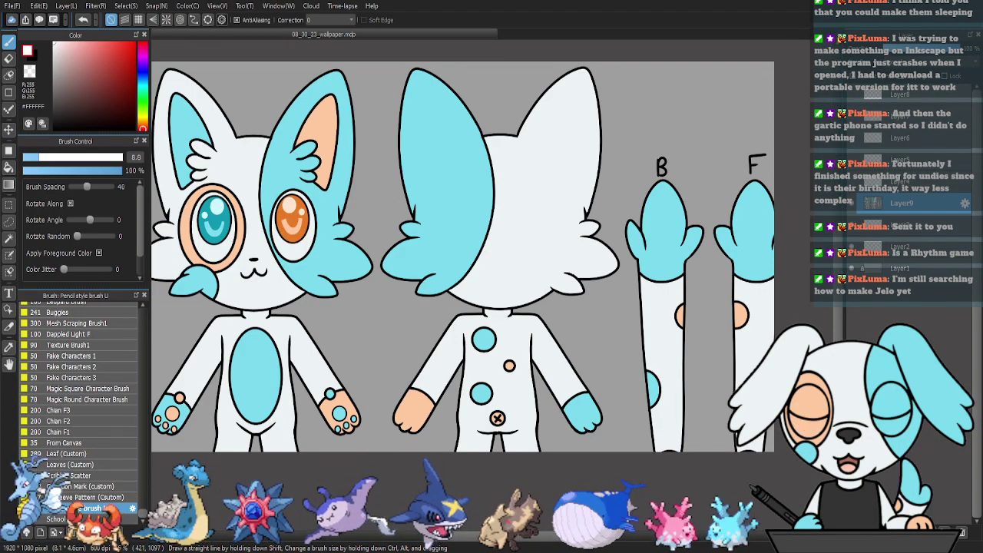
pyautogui.scroll(-1, 254, 192)
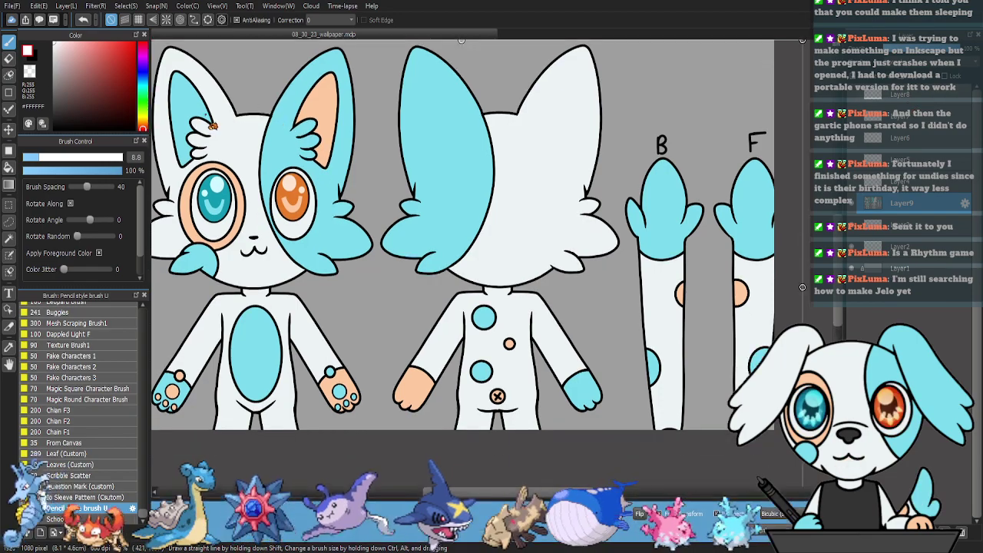
pyautogui.scroll(-3, 259, 127)
pyautogui.hotkey('ctrl', 't')
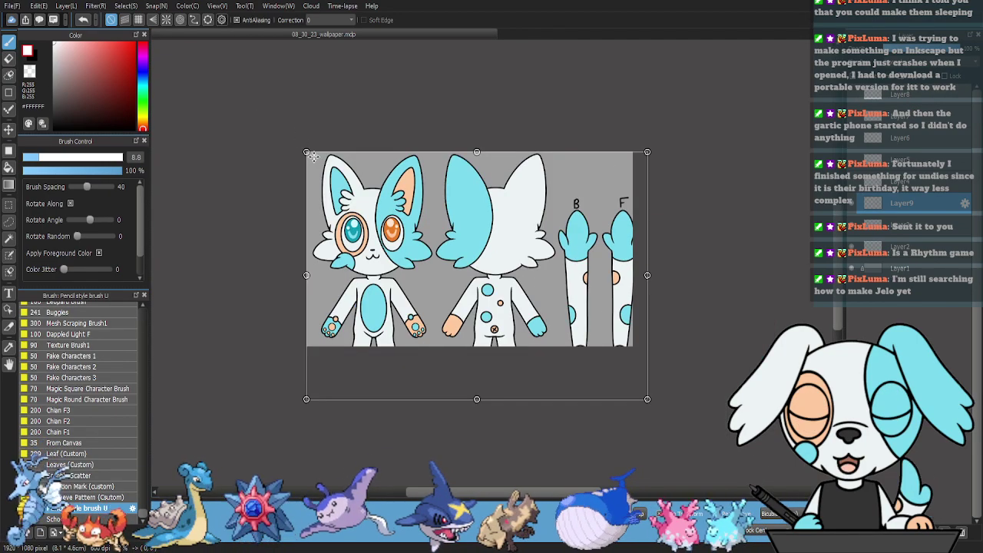
pyautogui.moveTo(315, 160); pyautogui.dragTo(413, 228)
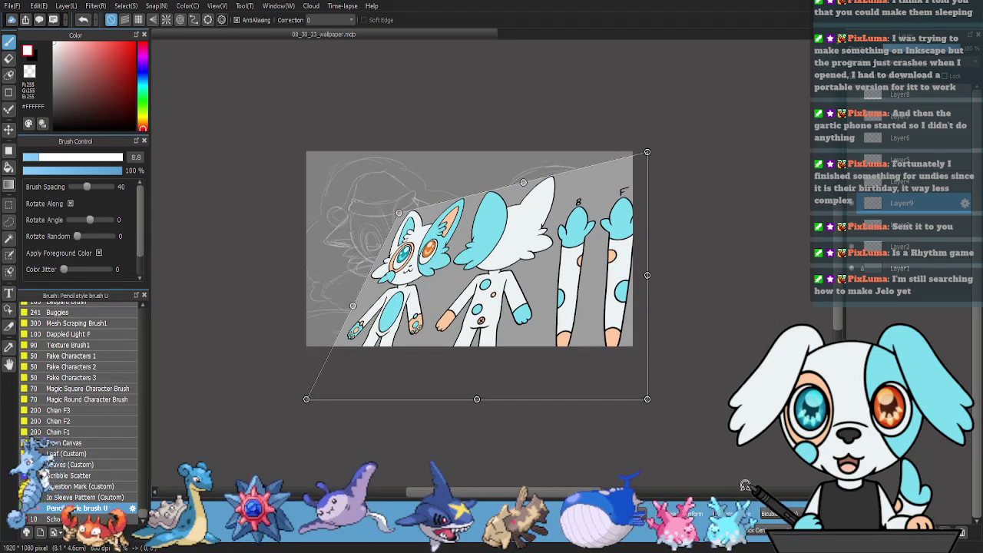
pyautogui.press('Escape')
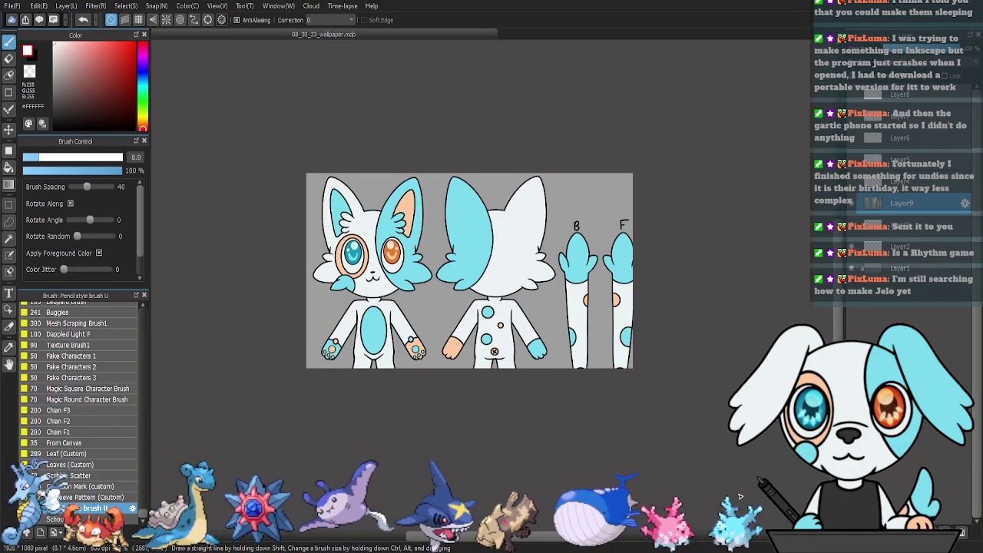
# Scale the reference sheet down and place it inside the upper part of the large crescent shape.
pyautogui.hotkey('ctrl', 't')
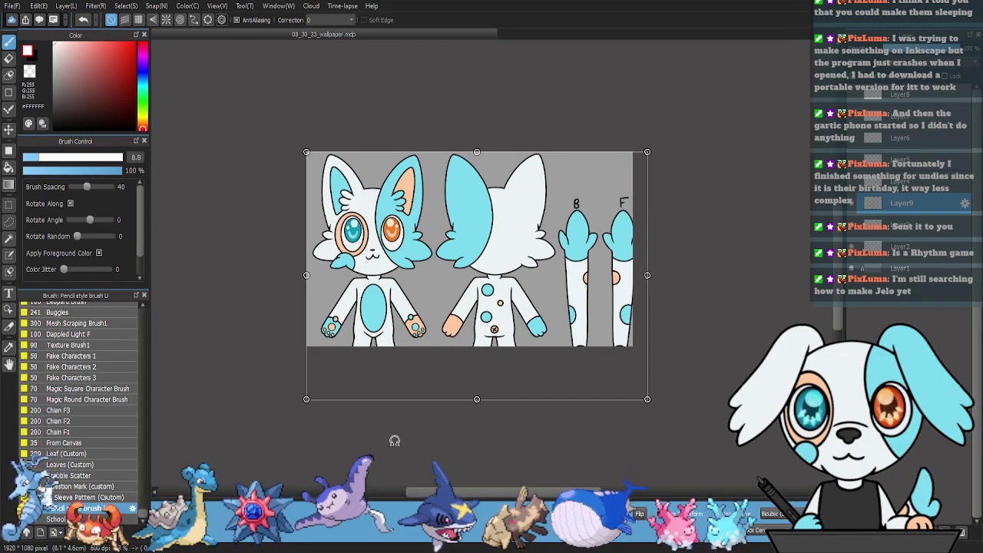
pyautogui.moveTo(311, 403)
pyautogui.mouseDown()
pyautogui.moveTo(403, 346)
pyautogui.moveTo(459, 333)
pyautogui.moveTo(448, 331)
pyautogui.mouseUp()
pyautogui.moveTo(495, 288); pyautogui.dragTo(561, 216)
pyautogui.press('Return')
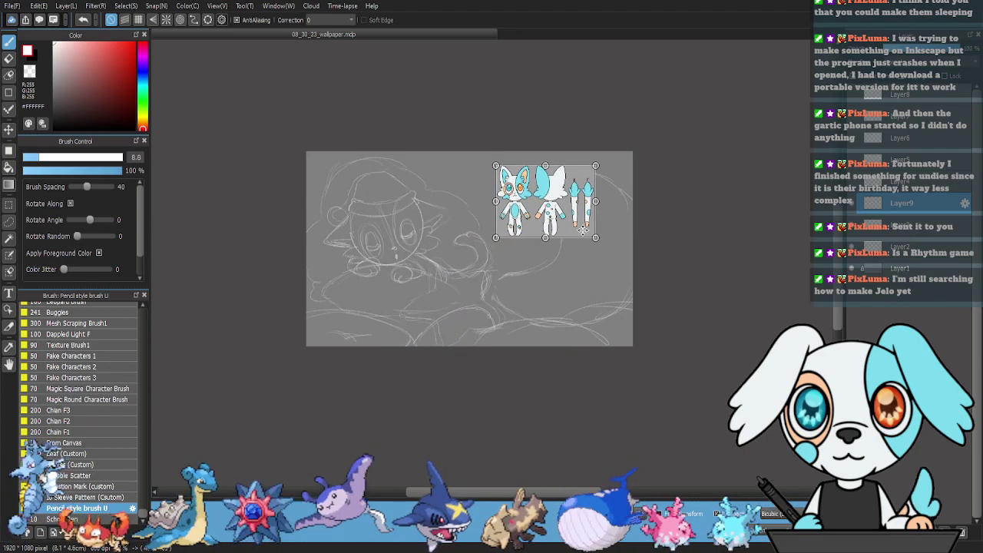
pyautogui.hotkey('ctrl', '0')
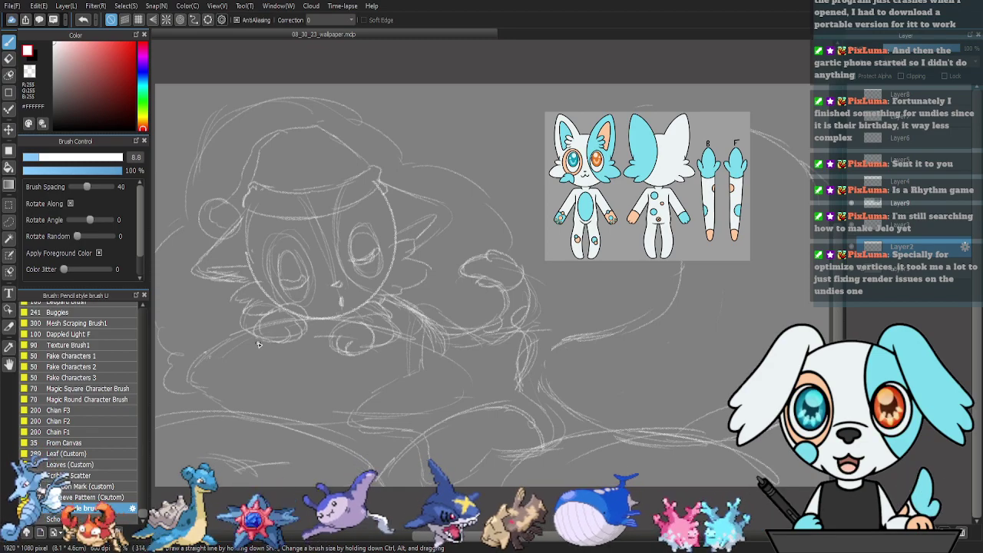
# Sketch firmer outlines for the pillow under the sleeping character and add contour lines to the surrounding clouds.
pyautogui.moveTo(185, 367)
pyautogui.mouseDown()
pyautogui.moveTo(214, 393)
pyautogui.moveTo(191, 376)
pyautogui.moveTo(284, 415)
pyautogui.mouseUp()
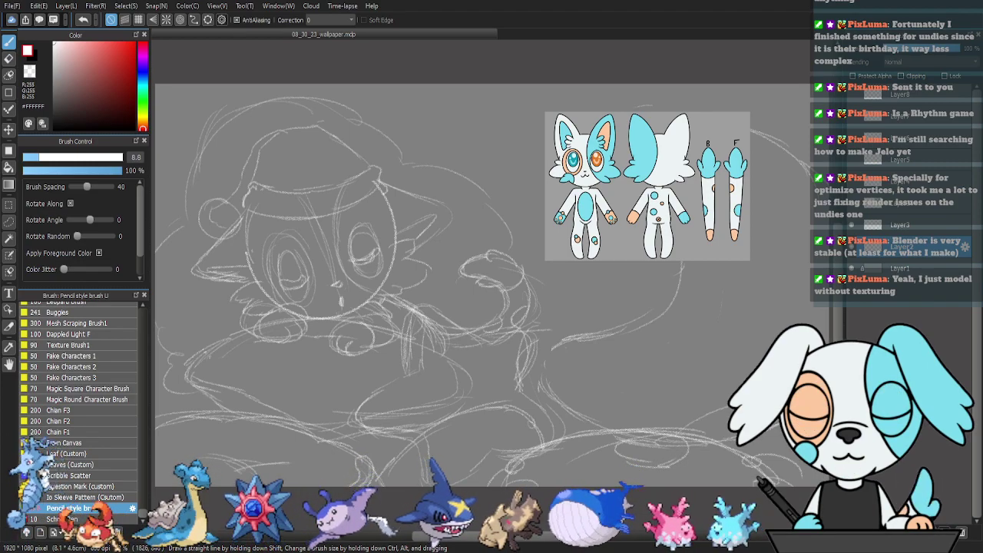
# Hide the reference sheet layer and move Layer4 directly below Layer9.
pyautogui.click(862, 212)
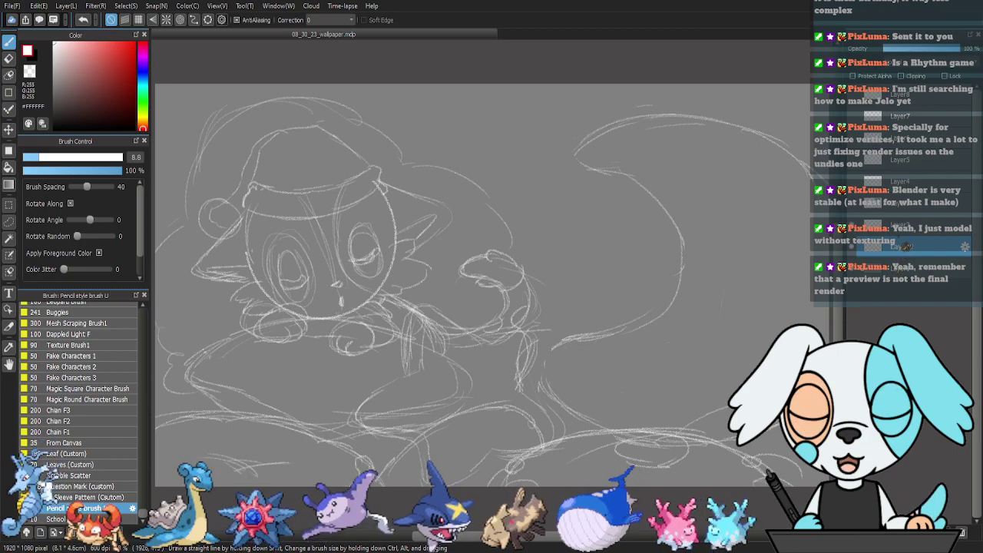
pyautogui.click(905, 230)
pyautogui.moveTo(900, 185); pyautogui.dragTo(906, 216)
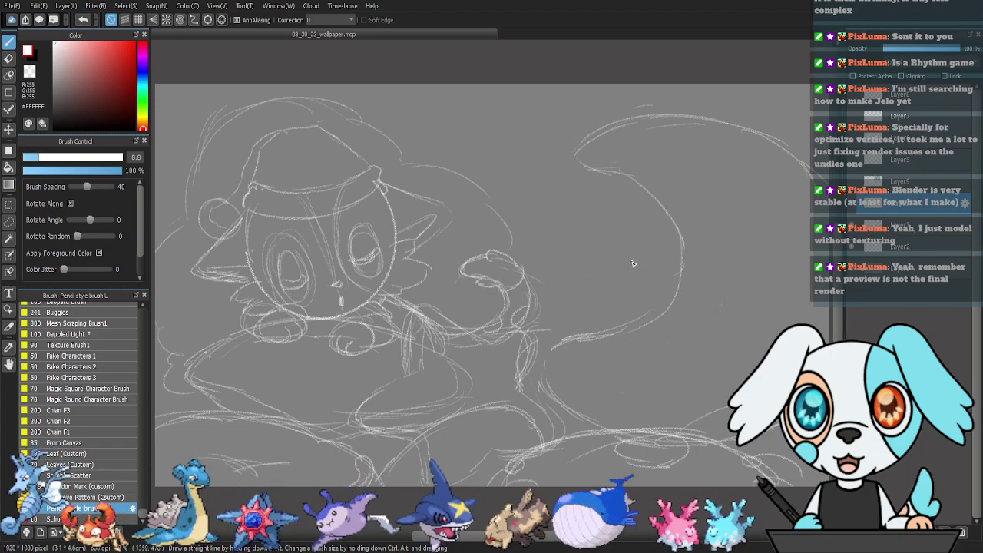
# Draw a head circle for a second character and move it to the open area by the crescent's inner curve.
pyautogui.press('u')
pyautogui.moveTo(259, 171); pyautogui.dragTo(409, 323)
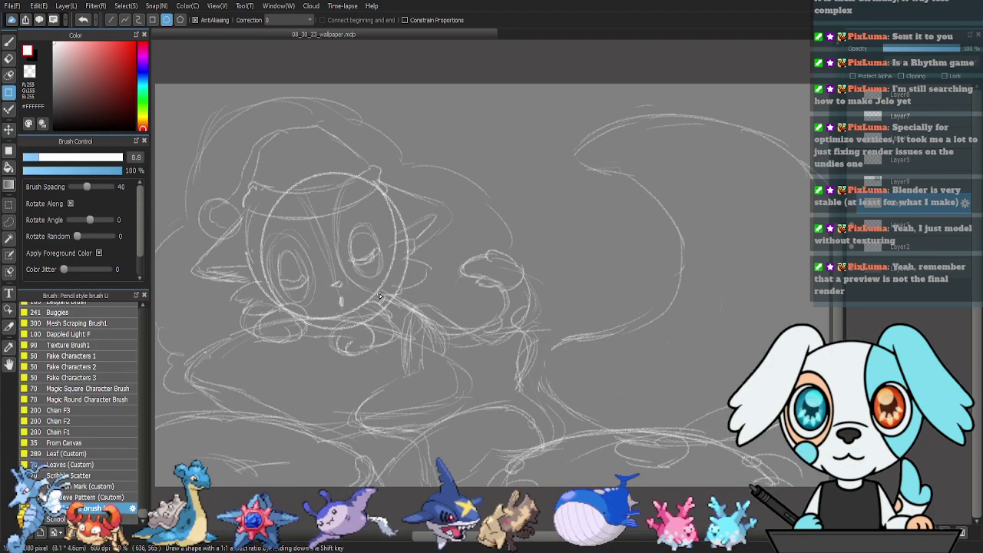
pyautogui.press('k')
pyautogui.moveTo(383, 284)
pyautogui.mouseDown()
pyautogui.moveTo(366, 271)
pyautogui.moveTo(503, 276)
pyautogui.moveTo(709, 311)
pyautogui.mouseUp()
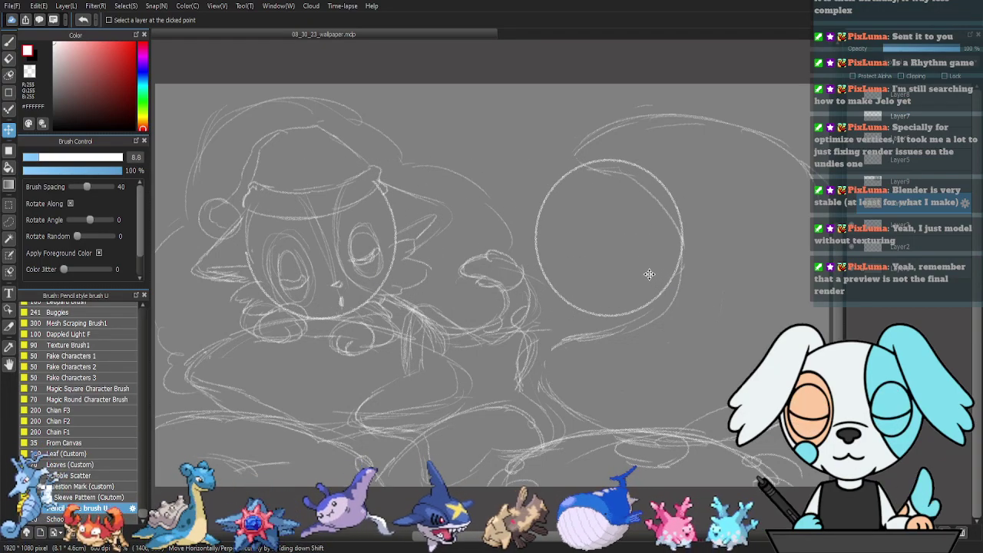
pyautogui.moveTo(647, 267); pyautogui.dragTo(762, 308)
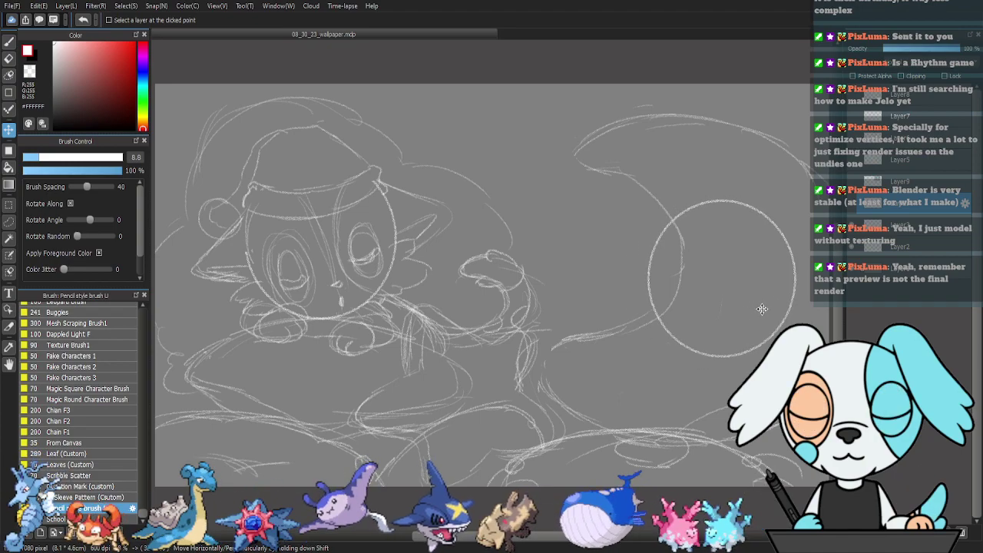
# Sketch the second character's neck, body, arms and legs, seated on the cloud below the head circle.
pyautogui.press('p')
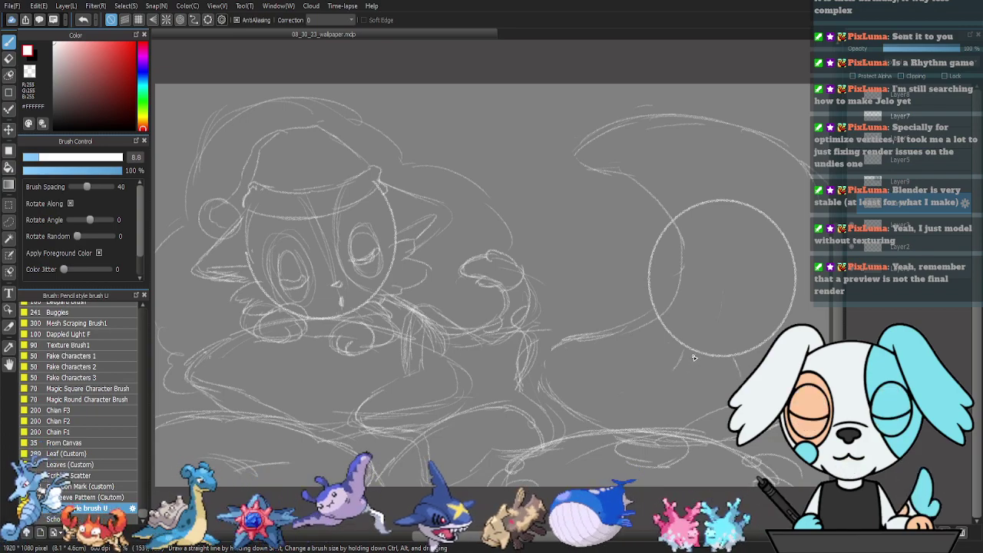
pyautogui.moveTo(696, 366)
pyautogui.mouseDown()
pyautogui.moveTo(734, 359)
pyautogui.moveTo(742, 375)
pyautogui.mouseUp()
pyautogui.moveTo(687, 354)
pyautogui.mouseDown()
pyautogui.moveTo(669, 361)
pyautogui.moveTo(659, 390)
pyautogui.mouseUp()
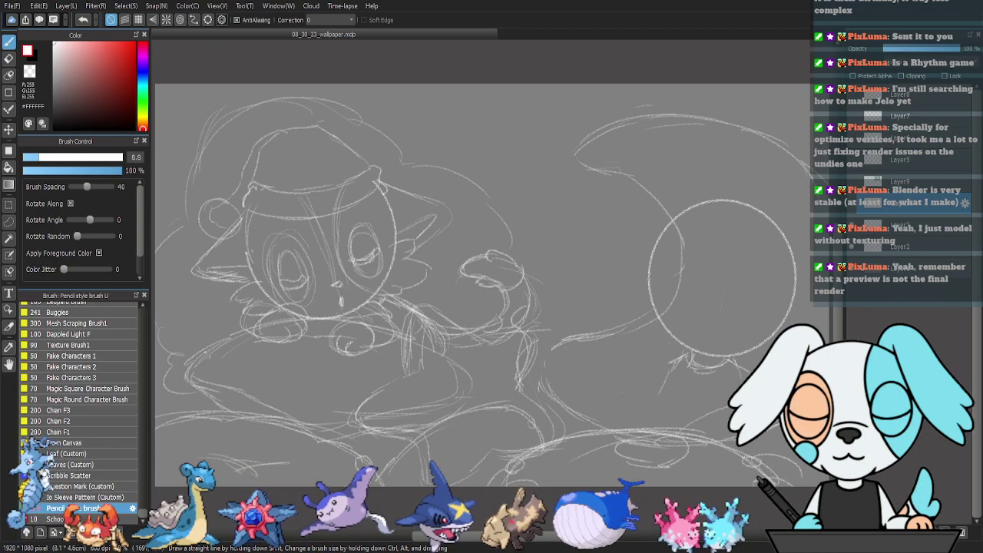
pyautogui.moveTo(636, 412); pyautogui.dragTo(679, 401)
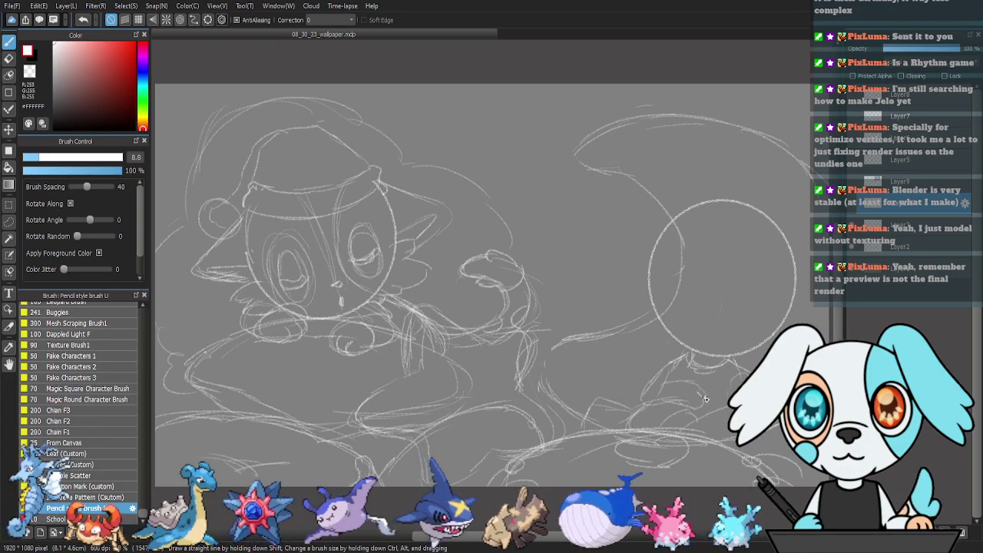
pyautogui.moveTo(692, 401)
pyautogui.mouseDown()
pyautogui.moveTo(694, 414)
pyautogui.moveTo(699, 397)
pyautogui.moveTo(728, 399)
pyautogui.mouseUp()
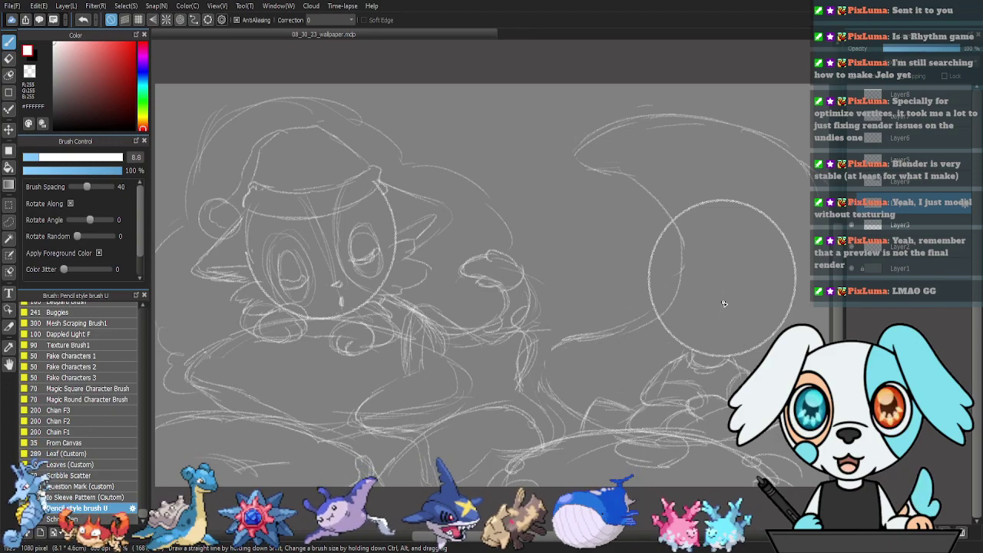
# Sketch a muzzle curve and a long, floppy, furry ear on each side of the second head.
pyautogui.moveTo(688, 293); pyautogui.dragTo(723, 293)
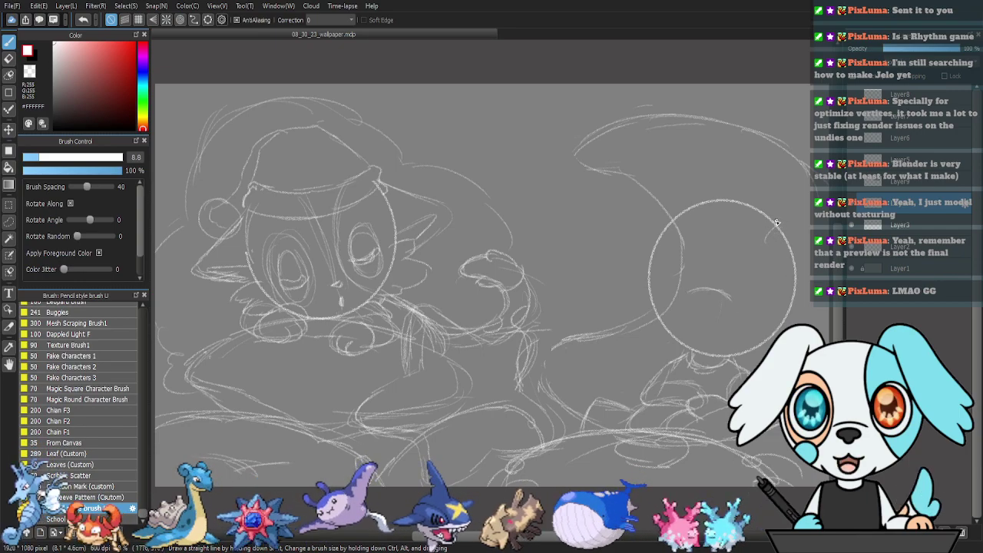
pyautogui.moveTo(785, 238)
pyautogui.mouseDown()
pyautogui.moveTo(773, 326)
pyautogui.moveTo(738, 329)
pyautogui.moveTo(782, 281)
pyautogui.moveTo(783, 296)
pyautogui.mouseUp()
pyautogui.moveTo(749, 247)
pyautogui.mouseDown()
pyautogui.moveTo(736, 329)
pyautogui.moveTo(741, 315)
pyautogui.moveTo(743, 369)
pyautogui.mouseUp()
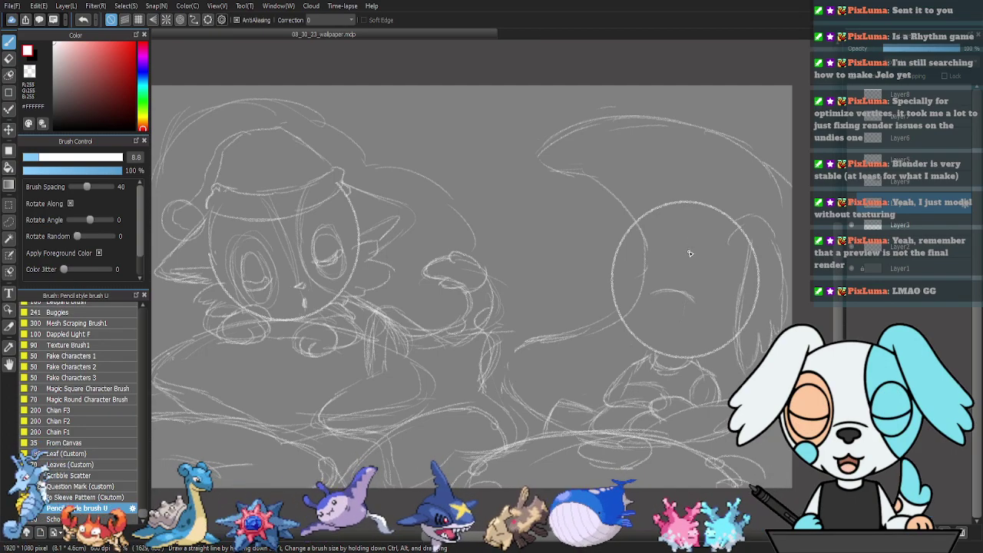
pyautogui.moveTo(657, 202)
pyautogui.mouseDown()
pyautogui.moveTo(620, 208)
pyautogui.moveTo(600, 245)
pyautogui.mouseUp()
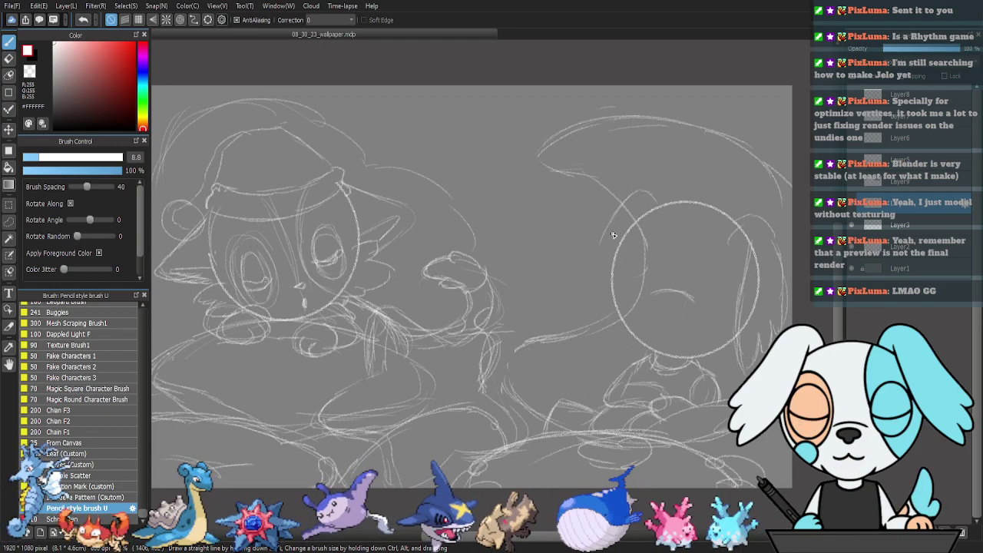
pyautogui.moveTo(647, 212)
pyautogui.mouseDown()
pyautogui.moveTo(621, 310)
pyautogui.moveTo(598, 337)
pyautogui.mouseUp()
pyautogui.moveTo(605, 238); pyautogui.dragTo(582, 292)
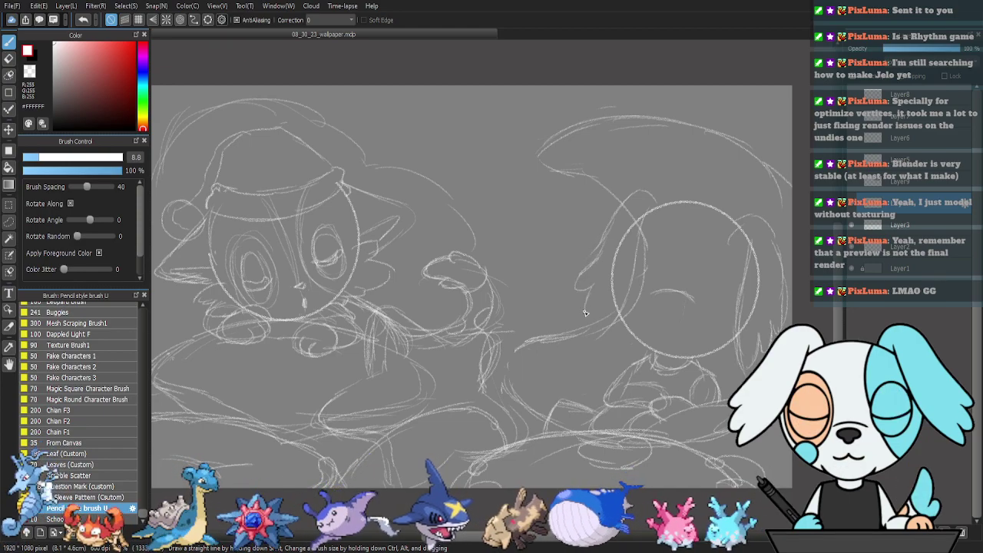
# Draw the second character's nose and mouth, and sketch closed, sleepy eyes with oval patches around them.
pyautogui.moveTo(679, 292); pyautogui.dragTo(694, 299)
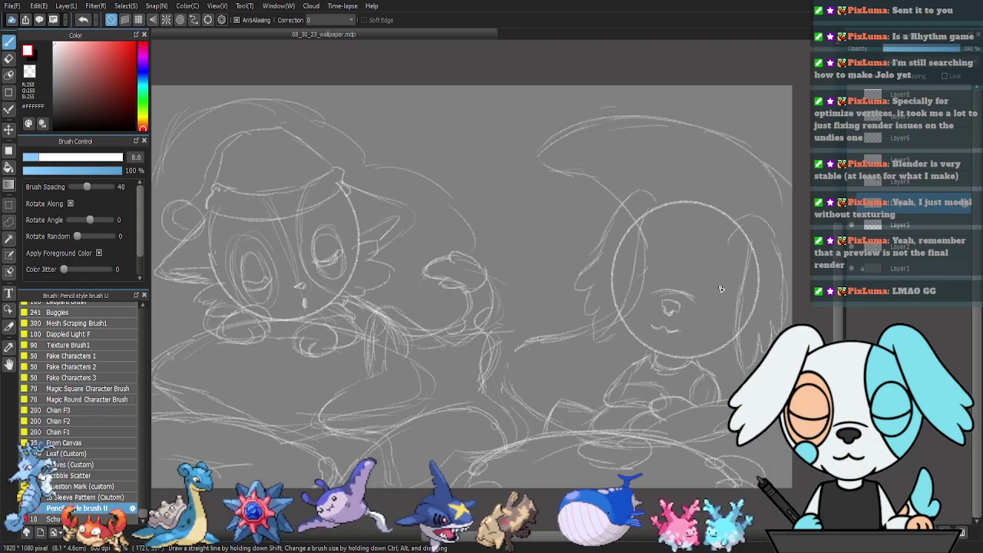
pyautogui.moveTo(719, 261)
pyautogui.mouseDown()
pyautogui.moveTo(703, 281)
pyautogui.moveTo(725, 258)
pyautogui.moveTo(735, 261)
pyautogui.moveTo(705, 301)
pyautogui.moveTo(709, 270)
pyautogui.moveTo(741, 270)
pyautogui.moveTo(716, 306)
pyautogui.moveTo(742, 277)
pyautogui.moveTo(731, 256)
pyautogui.moveTo(704, 301)
pyautogui.mouseUp()
pyautogui.moveTo(739, 262)
pyautogui.mouseDown()
pyautogui.moveTo(740, 284)
pyautogui.moveTo(715, 310)
pyautogui.mouseUp()
pyautogui.moveTo(739, 224)
pyautogui.mouseDown()
pyautogui.moveTo(702, 309)
pyautogui.moveTo(722, 344)
pyautogui.mouseUp()
pyautogui.moveTo(712, 282)
pyautogui.mouseDown()
pyautogui.moveTo(739, 287)
pyautogui.moveTo(718, 294)
pyautogui.mouseUp()
pyautogui.moveTo(647, 244)
pyautogui.mouseDown()
pyautogui.moveTo(654, 271)
pyautogui.moveTo(628, 294)
pyautogui.mouseUp()
pyautogui.moveTo(653, 257)
pyautogui.mouseDown()
pyautogui.moveTo(635, 297)
pyautogui.moveTo(628, 253)
pyautogui.moveTo(644, 292)
pyautogui.moveTo(671, 262)
pyautogui.moveTo(657, 286)
pyautogui.moveTo(633, 268)
pyautogui.moveTo(651, 276)
pyautogui.moveTo(630, 277)
pyautogui.moveTo(653, 270)
pyautogui.mouseUp()
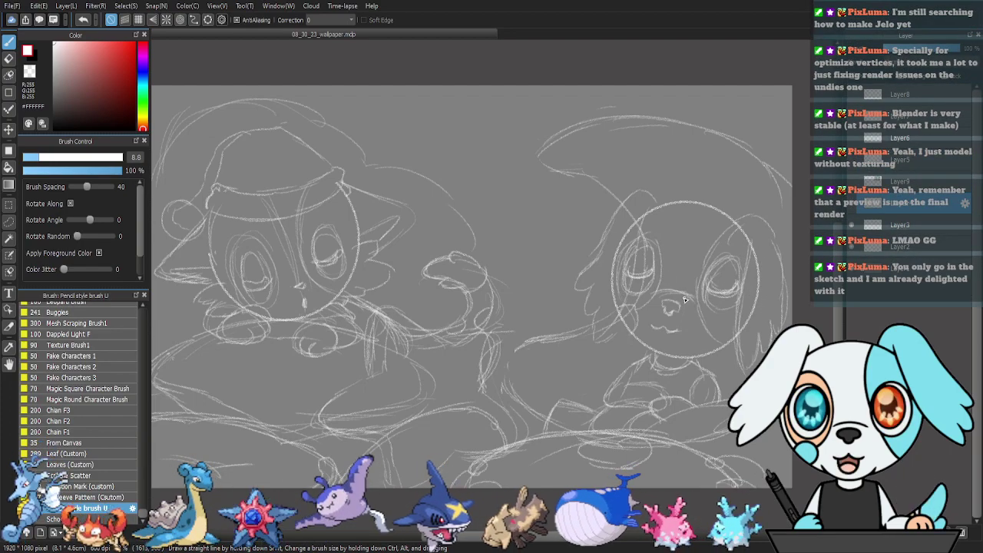
# Lasso the second character's eye with the cheek spot below it and adjust their position on the face.
pyautogui.press('e')
pyautogui.press('l')
pyautogui.moveTo(665, 269)
pyautogui.mouseDown()
pyautogui.moveTo(653, 233)
pyautogui.moveTo(629, 244)
pyautogui.moveTo(619, 286)
pyautogui.moveTo(636, 332)
pyautogui.moveTo(648, 334)
pyautogui.moveTo(655, 312)
pyautogui.moveTo(668, 305)
pyautogui.moveTo(654, 281)
pyautogui.mouseUp()
pyautogui.press('k')
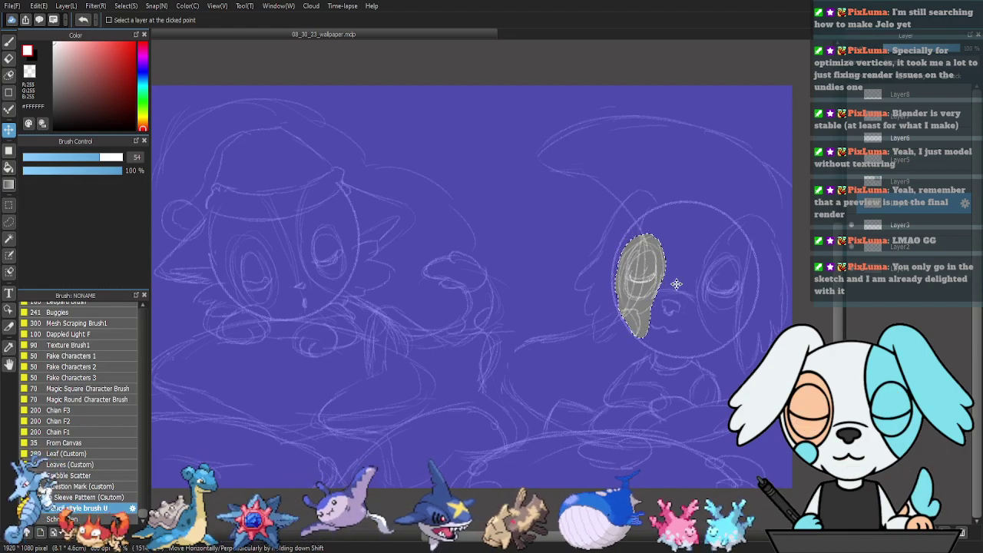
pyautogui.hotkey('ctrl', 'd')
# Lasso the second character's other eye, move it closer to the muzzle, and rework the face patch line around it.
pyautogui.press('m')
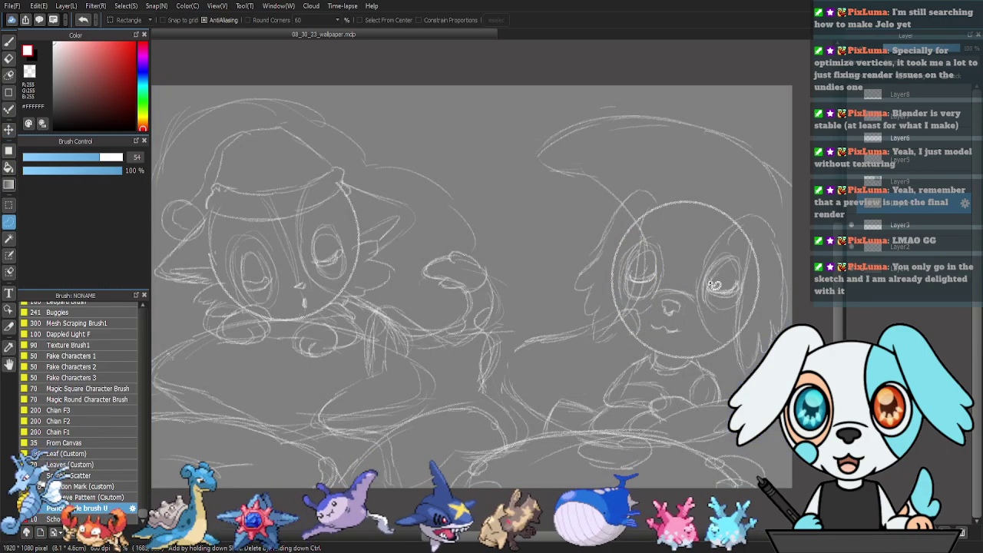
pyautogui.moveTo(705, 270)
pyautogui.mouseDown()
pyautogui.moveTo(750, 262)
pyautogui.moveTo(749, 309)
pyautogui.moveTo(727, 325)
pyautogui.moveTo(713, 292)
pyautogui.mouseUp()
pyautogui.press('v')
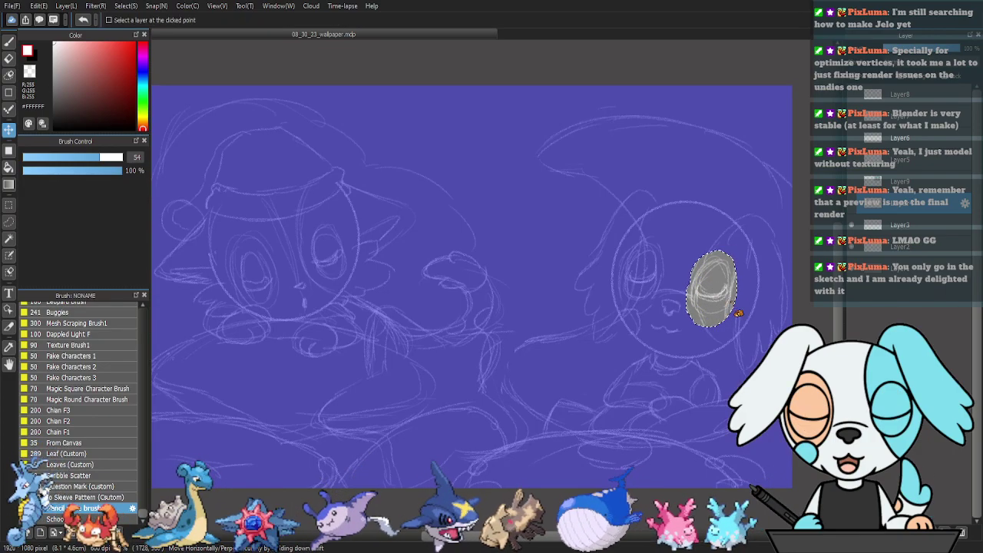
pyautogui.hotkey('ctrl', 'd')
pyautogui.press('p')
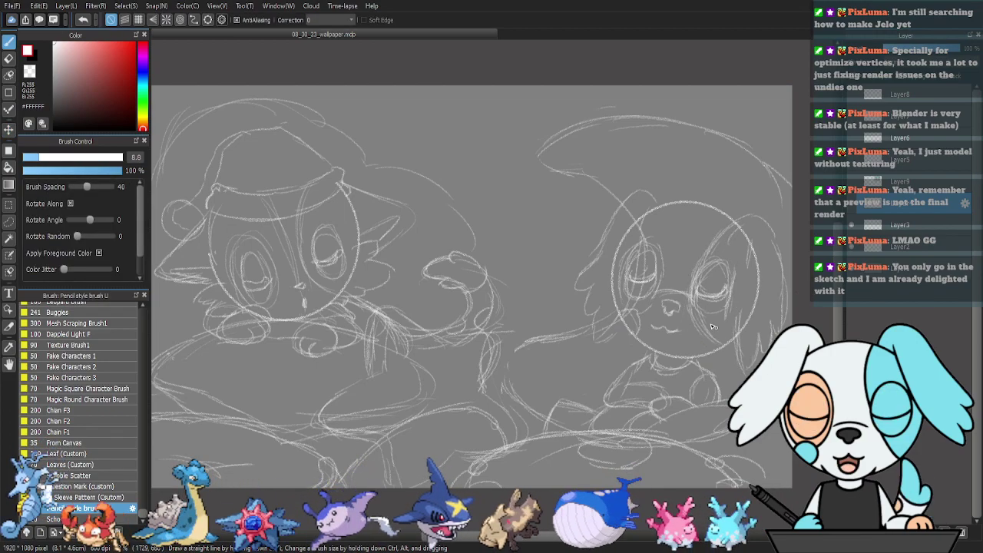
pyautogui.press('e')
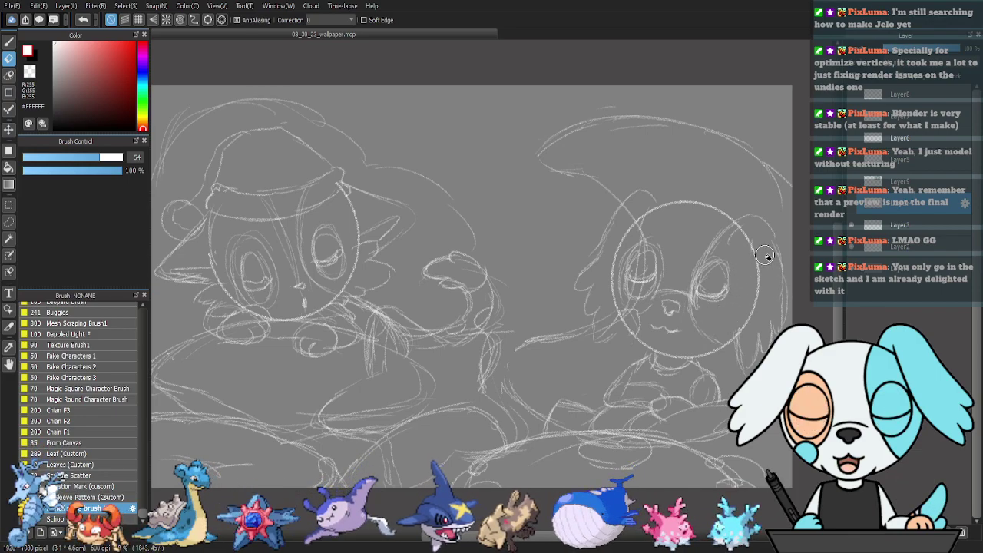
# Sketch a nightcap on the second character's head with a curved brim and a tall top drooping over one ear.
pyautogui.press('p')
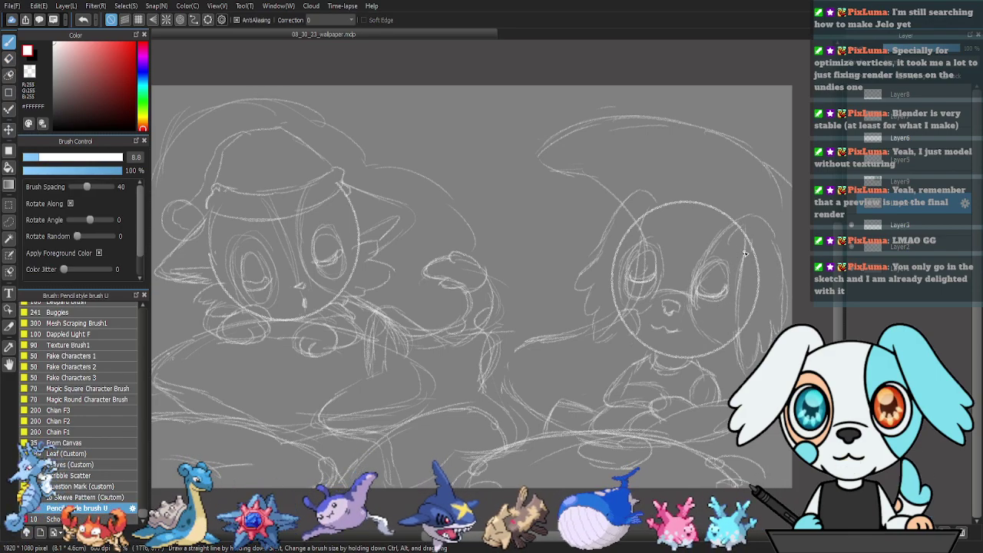
pyautogui.moveTo(770, 226); pyautogui.dragTo(786, 273)
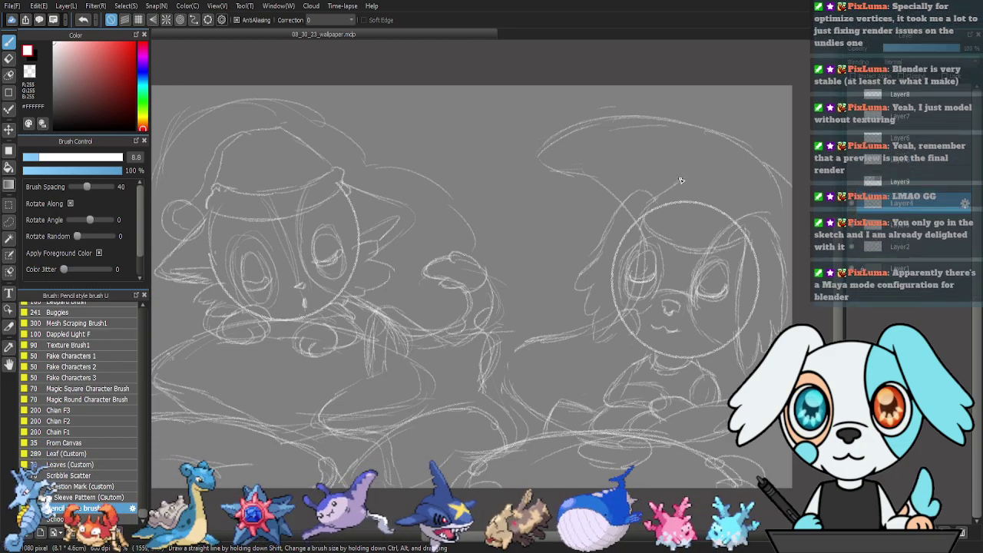
pyautogui.moveTo(748, 230); pyautogui.dragTo(746, 198)
pyautogui.moveTo(715, 162)
pyautogui.mouseDown()
pyautogui.moveTo(763, 186)
pyautogui.moveTo(774, 217)
pyautogui.moveTo(750, 195)
pyautogui.mouseUp()
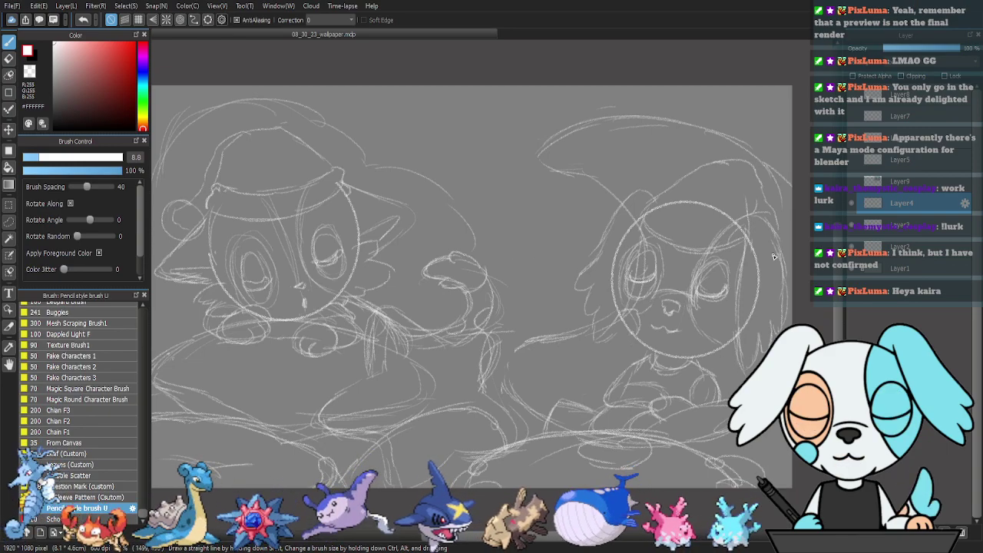
pyautogui.click(852, 204)
pyautogui.click(853, 204)
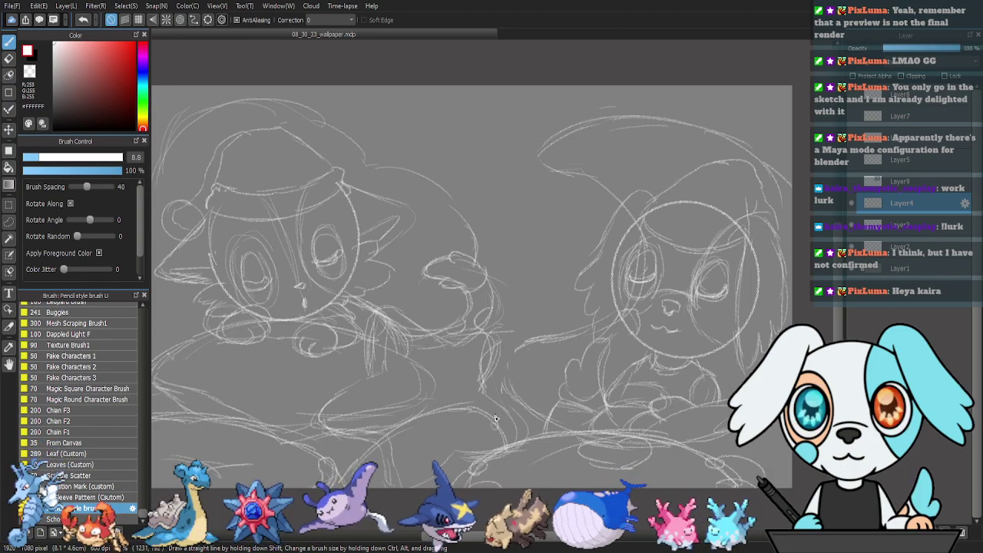
# Sketch puffy cloud outlines between the two characters and in the sky behind and above them.
pyautogui.moveTo(485, 267)
pyautogui.mouseDown()
pyautogui.moveTo(525, 256)
pyautogui.moveTo(567, 283)
pyautogui.moveTo(558, 276)
pyautogui.moveTo(581, 319)
pyautogui.mouseUp()
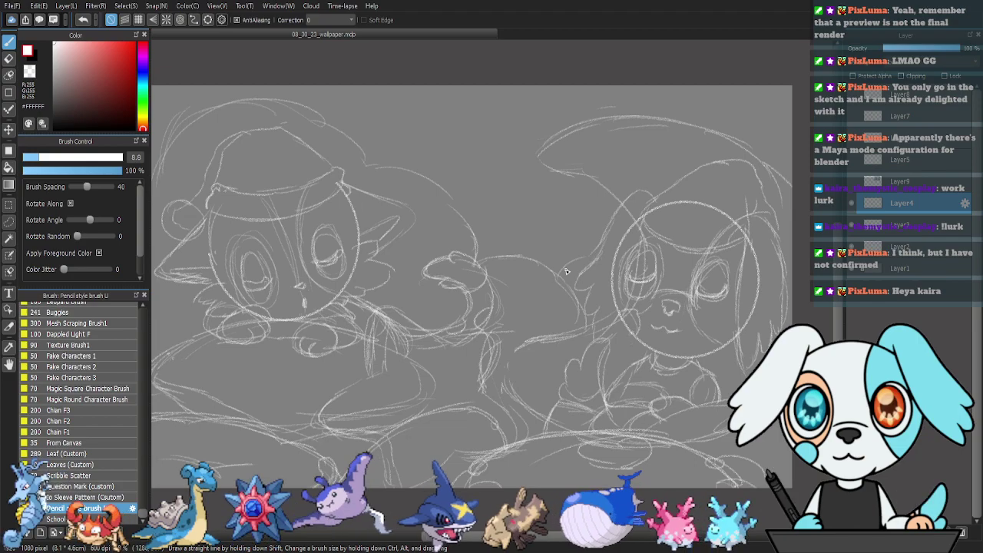
pyautogui.moveTo(567, 285); pyautogui.dragTo(616, 267)
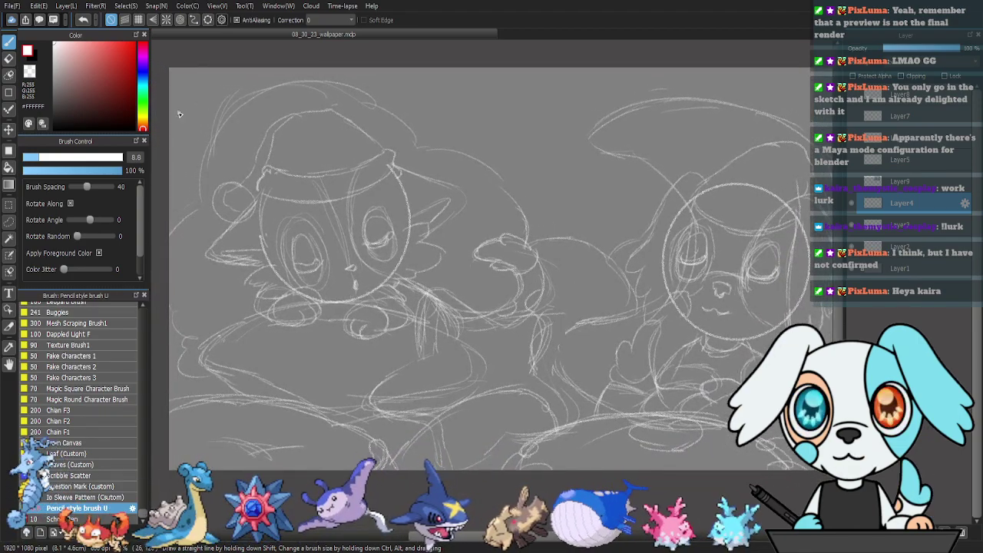
pyautogui.moveTo(431, 69)
pyautogui.mouseDown()
pyautogui.moveTo(450, 101)
pyautogui.moveTo(516, 116)
pyautogui.mouseUp()
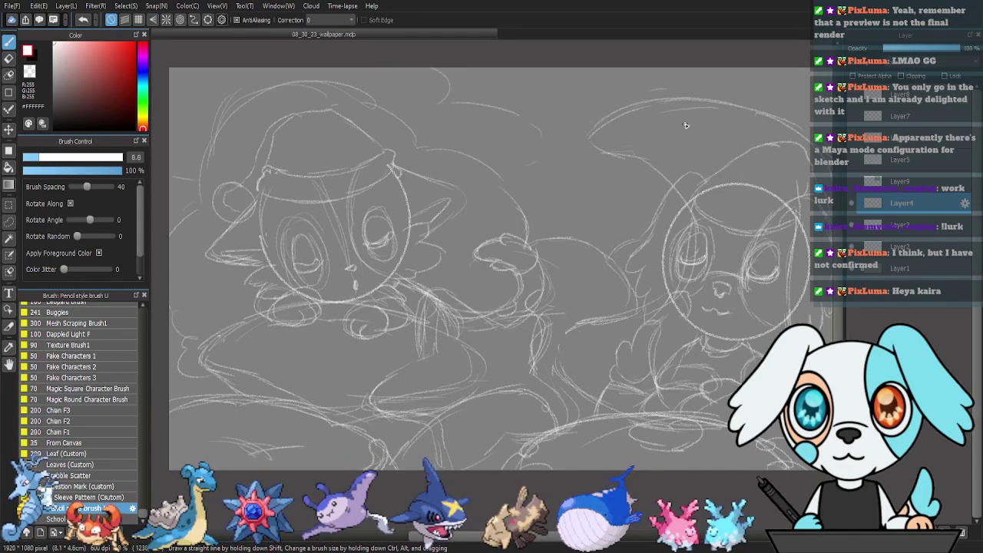
pyautogui.moveTo(636, 158); pyautogui.dragTo(632, 196)
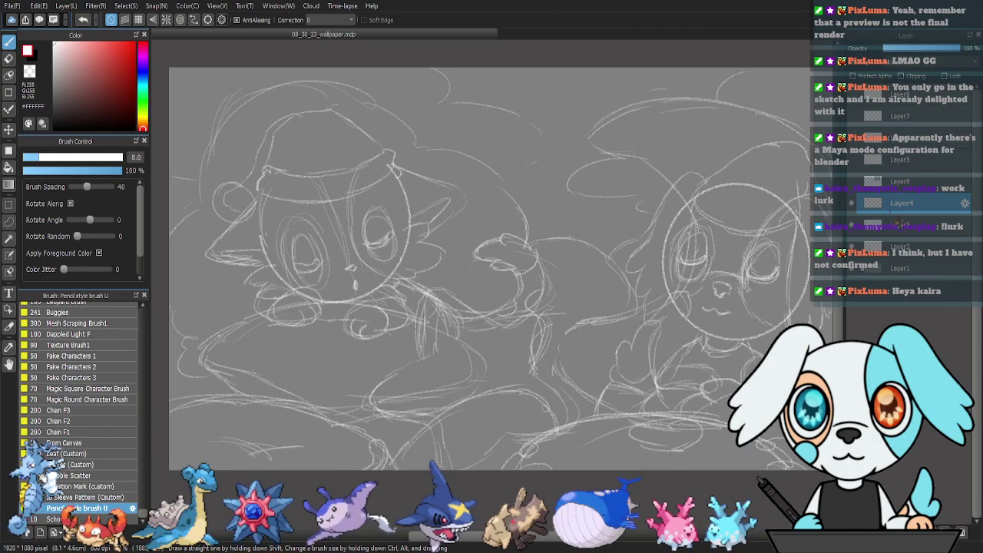
# Merge the sketch layers down into Layer2 and move Layer9 below Layer1.
pyautogui.click(948, 532)
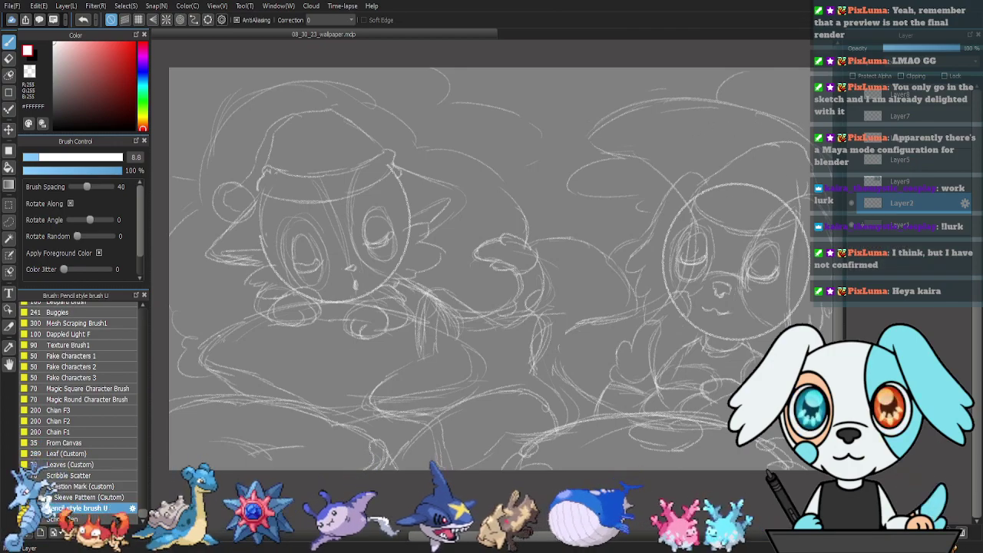
pyautogui.click(947, 532)
pyautogui.click(894, 185)
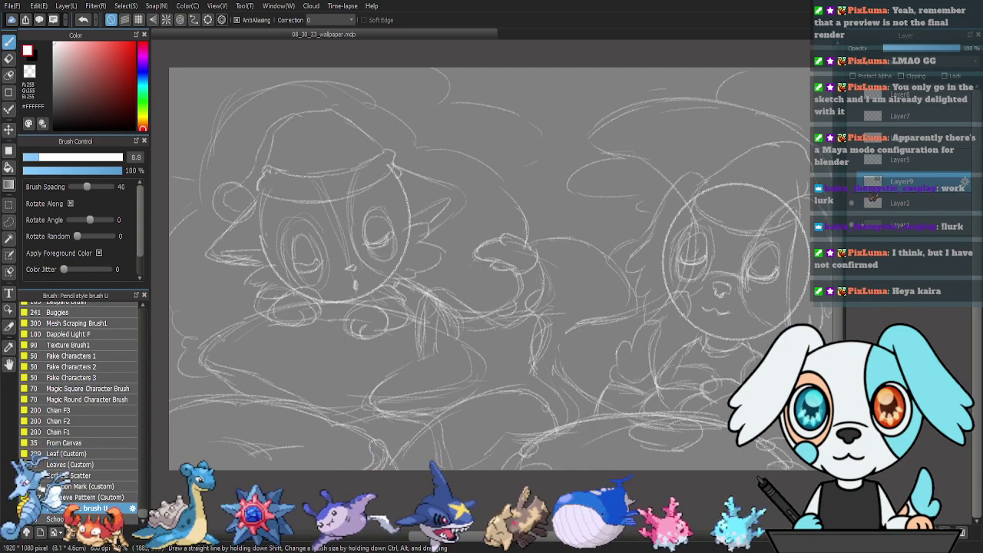
pyautogui.moveTo(878, 189); pyautogui.dragTo(875, 234)
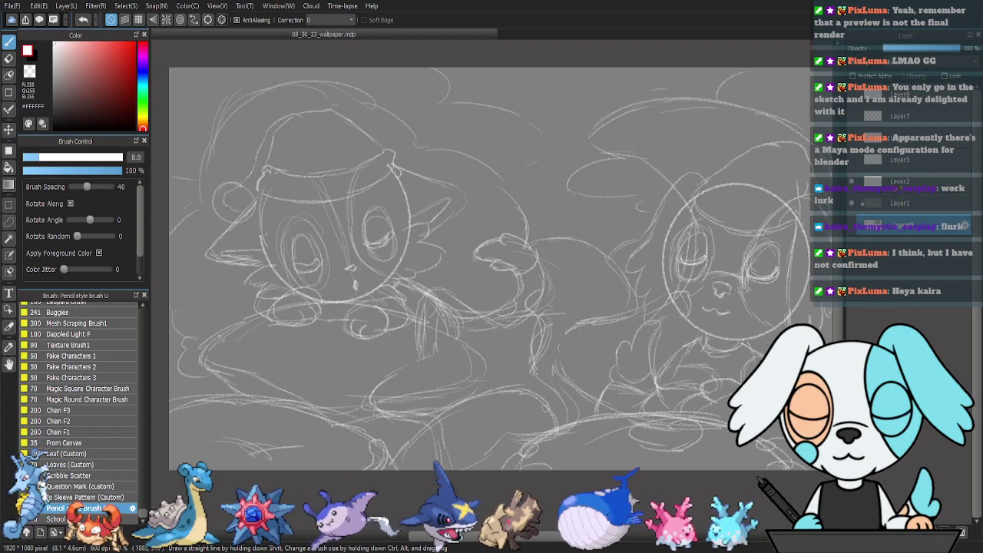
# Fade the merged sketch on Layer2 to 34% opacity, lock the layer, and invert its white lines to dark.
pyautogui.click(900, 182)
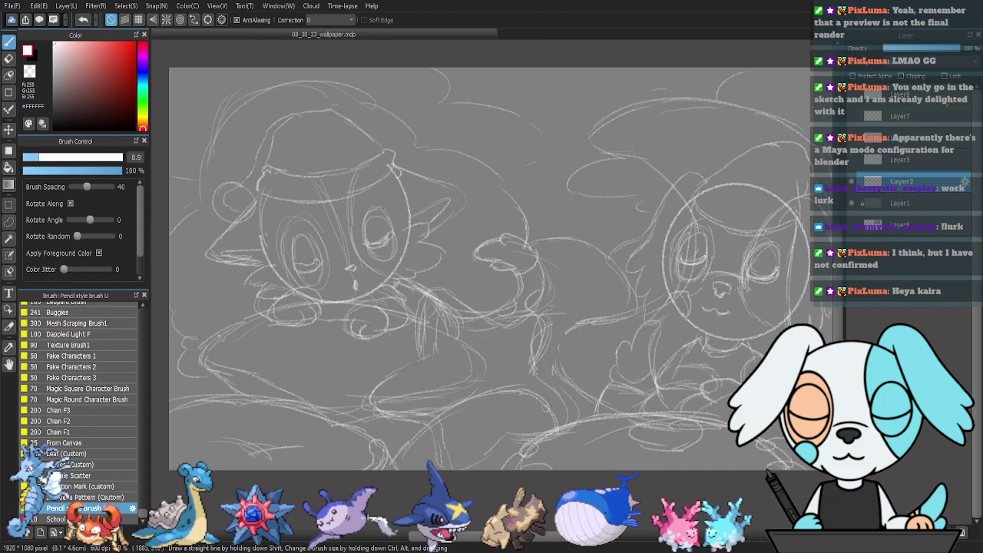
pyautogui.click(946, 76)
pyautogui.click(909, 48)
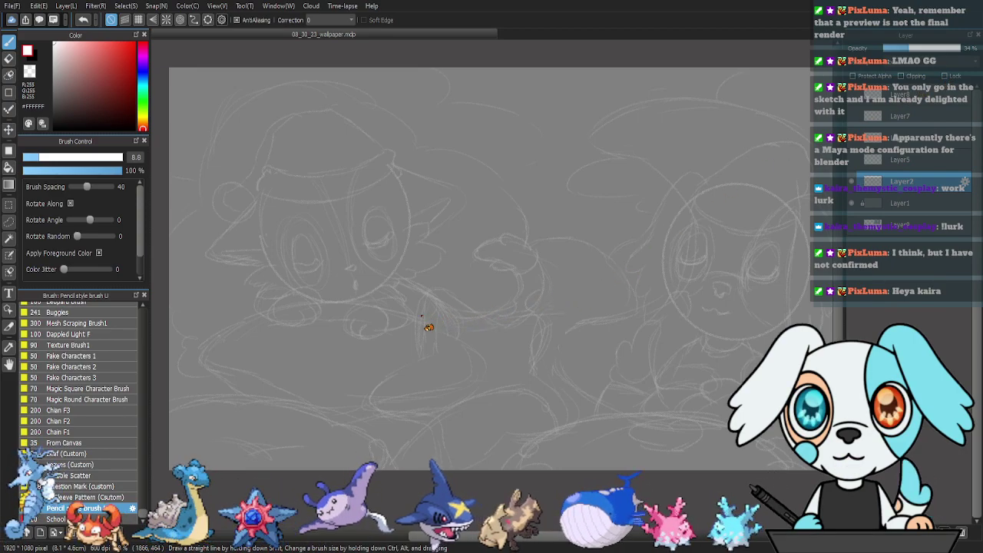
pyautogui.hotkey('ctrl', 'i')
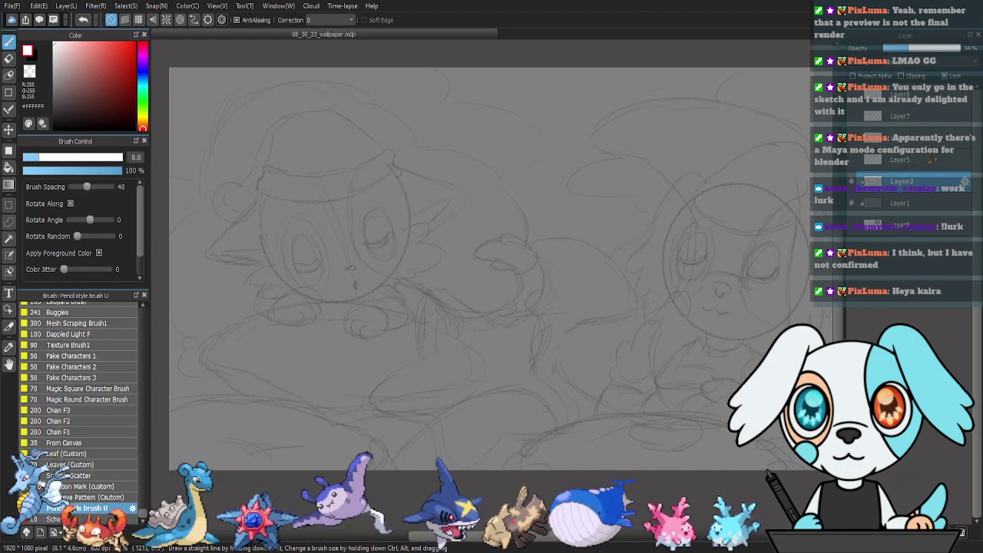
# Lower the opacity of Layer2 to 23% and make Layer5 the active layer for line art.
pyautogui.click(860, 161)
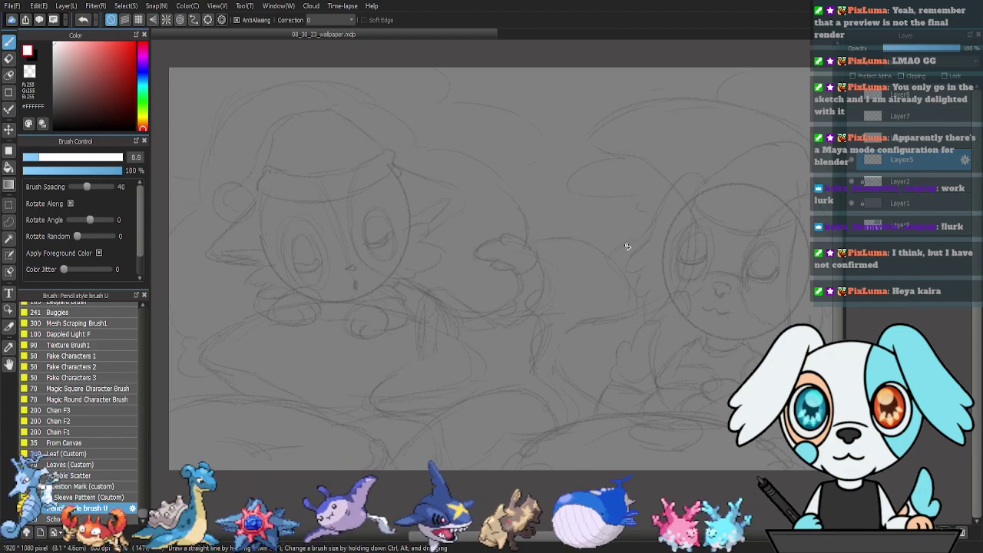
pyautogui.click(912, 181)
pyautogui.moveTo(892, 49); pyautogui.dragTo(901, 48)
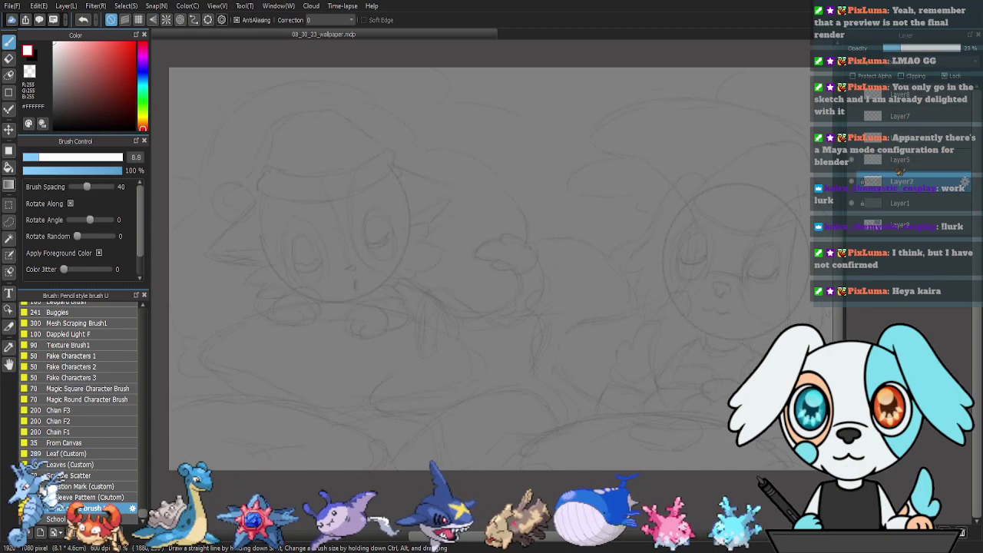
pyautogui.click(906, 160)
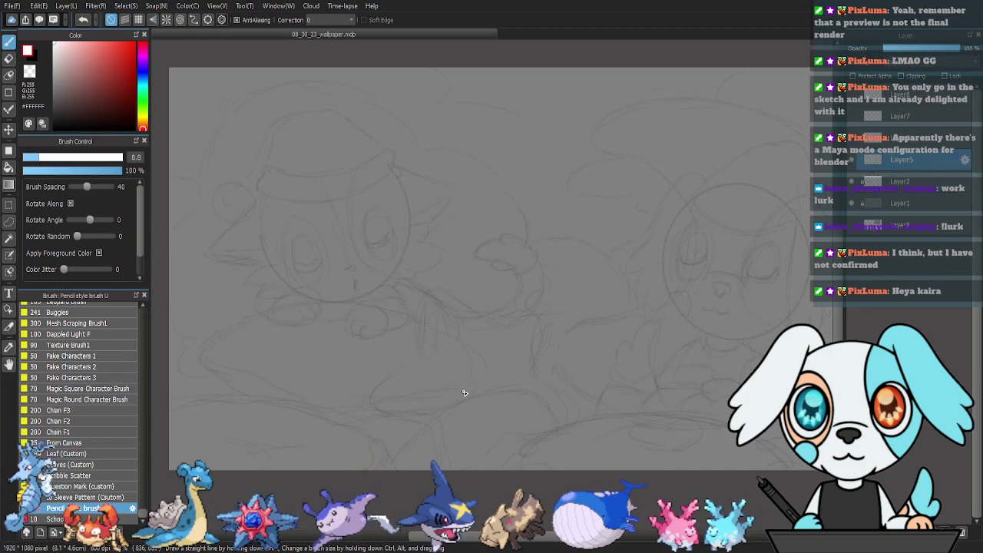
# Set up the Pen brush at size 8 with stroke correction 40 and black as the drawing colour.
pyautogui.moveTo(307, 419); pyautogui.dragTo(359, 372)
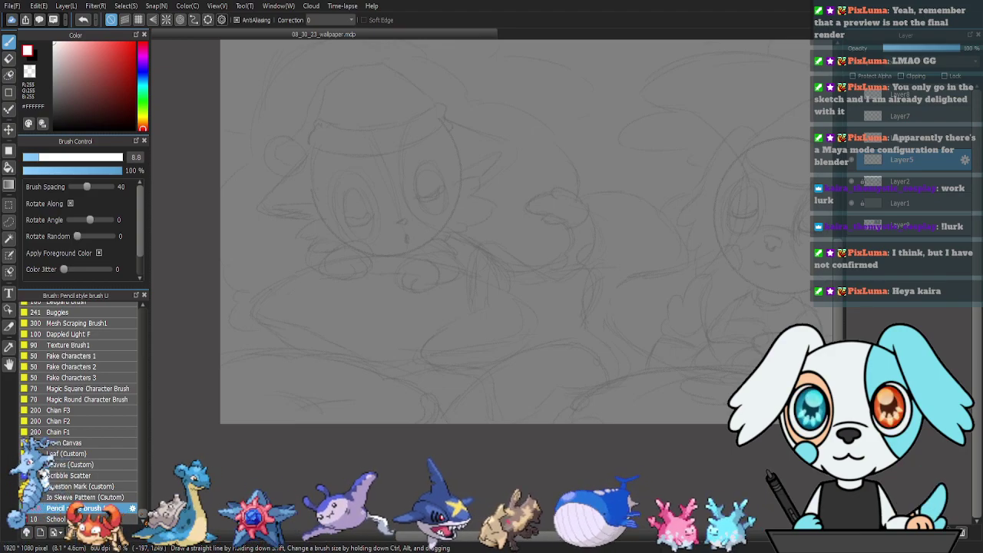
pyautogui.scroll(15, 123, 313)
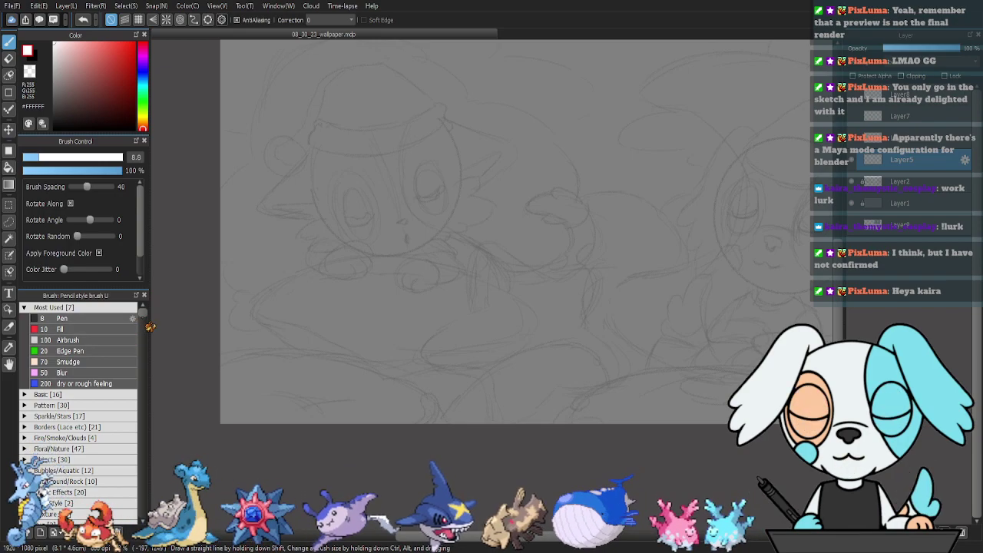
pyautogui.click(108, 320)
pyautogui.moveTo(426, 420); pyautogui.dragTo(356, 361)
pyautogui.moveTo(466, 377); pyautogui.dragTo(426, 381)
pyautogui.scroll(-2, 426, 381)
pyautogui.scroll(4, 506, 403)
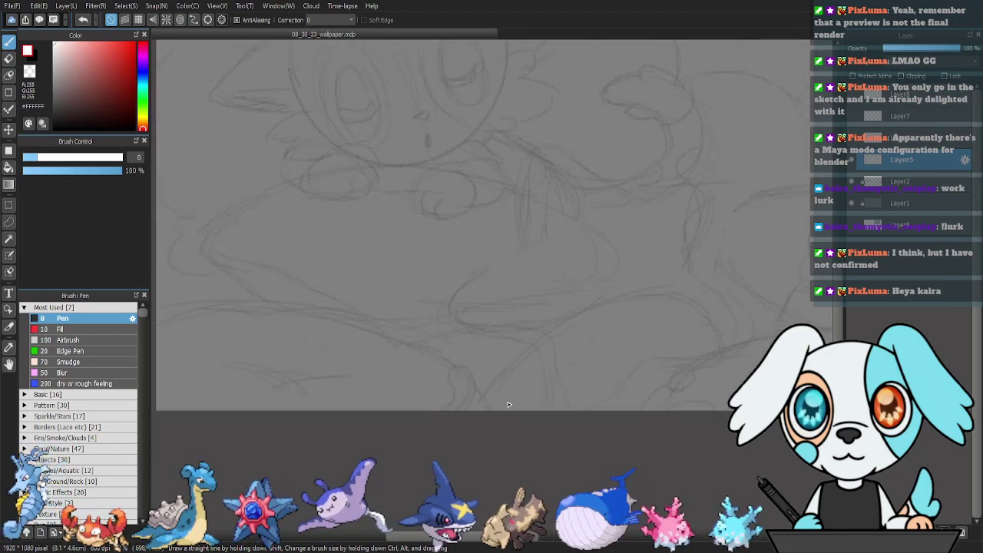
pyautogui.scroll(-2, 589, 371)
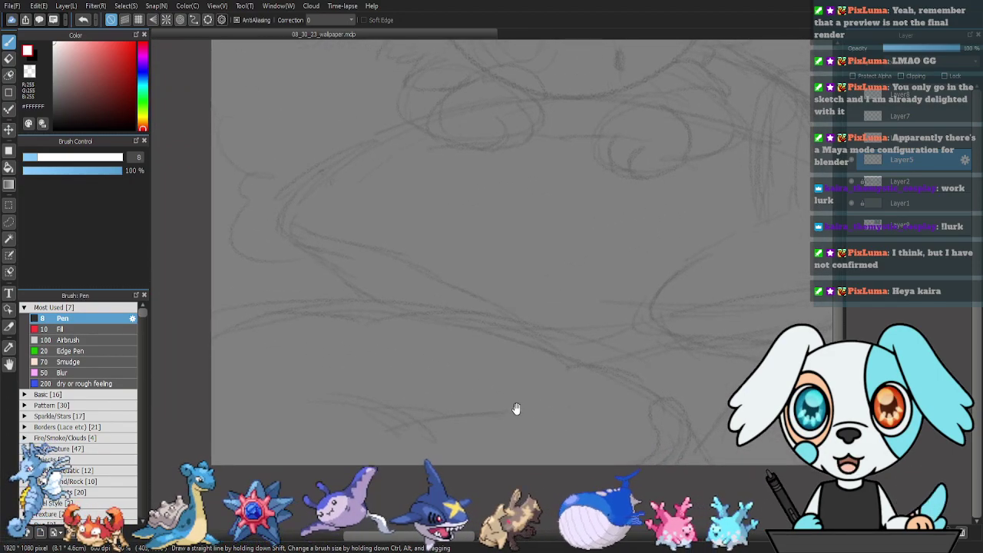
pyautogui.moveTo(326, 401); pyautogui.dragTo(393, 422)
pyautogui.hotkey('ctrl', 'z')
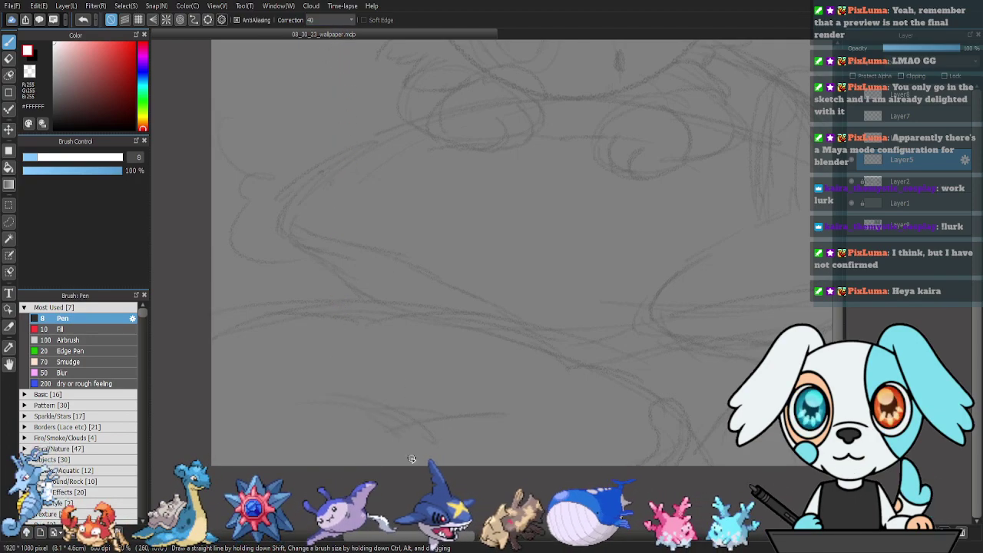
pyautogui.press('x')
# Ink the lower-left foreground cloud's puffy outline and the overlapping fold lines inside it in black.
pyautogui.moveTo(324, 401)
pyautogui.mouseDown()
pyautogui.moveTo(354, 401)
pyautogui.moveTo(434, 454)
pyautogui.moveTo(461, 413)
pyautogui.moveTo(515, 429)
pyautogui.moveTo(480, 437)
pyautogui.mouseUp()
pyautogui.moveTo(370, 413)
pyautogui.mouseDown()
pyautogui.moveTo(405, 408)
pyautogui.moveTo(424, 420)
pyautogui.mouseUp()
pyautogui.moveTo(607, 458); pyautogui.dragTo(580, 459)
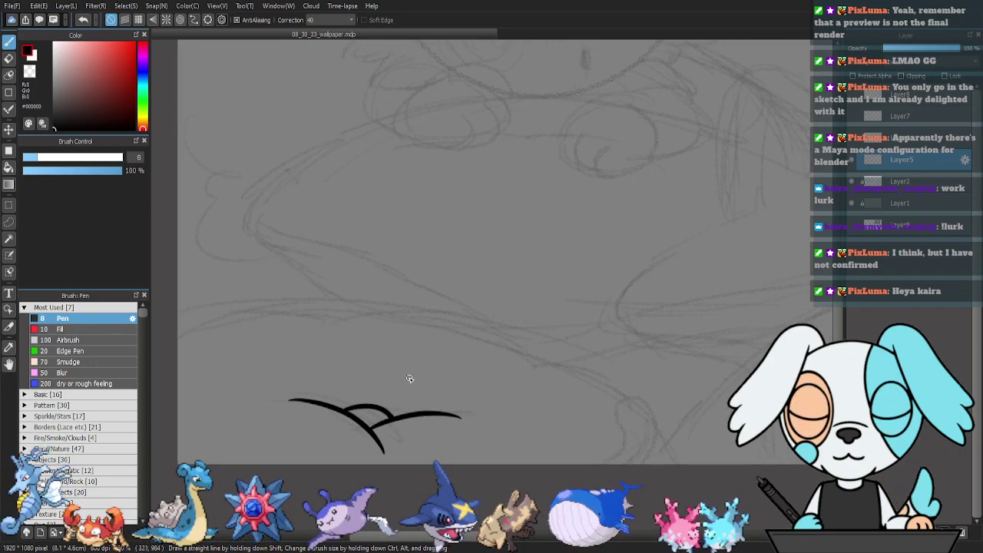
pyautogui.moveTo(173, 335)
pyautogui.mouseDown()
pyautogui.moveTo(242, 309)
pyautogui.moveTo(331, 320)
pyautogui.moveTo(388, 307)
pyautogui.moveTo(466, 314)
pyautogui.moveTo(523, 352)
pyautogui.moveTo(596, 368)
pyautogui.moveTo(649, 410)
pyautogui.moveTo(628, 477)
pyautogui.moveTo(674, 429)
pyautogui.moveTo(664, 463)
pyautogui.mouseUp()
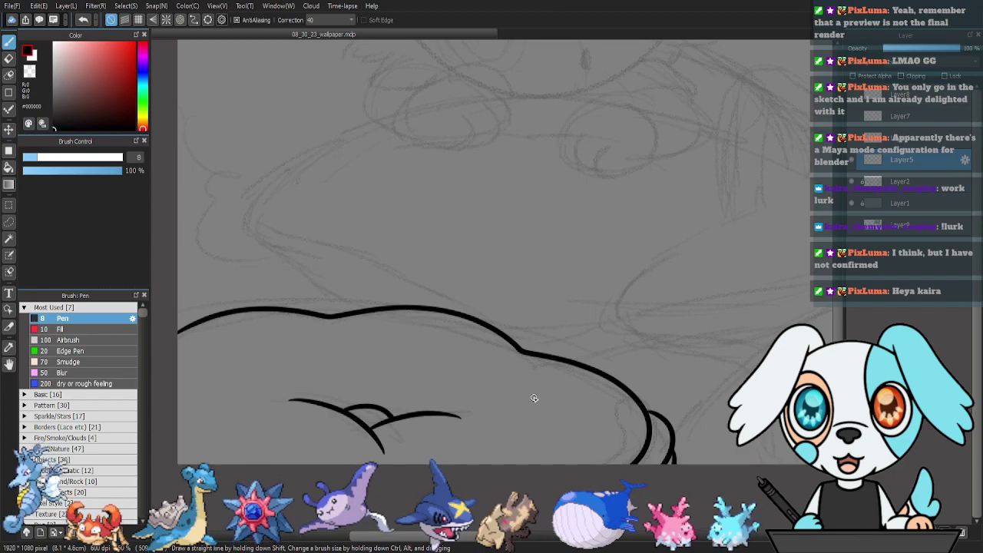
# Add short curved accent strokes inside the inked lower-left cloud.
pyautogui.moveTo(323, 332); pyautogui.dragTo(338, 367)
pyautogui.moveTo(185, 383); pyautogui.dragTo(217, 383)
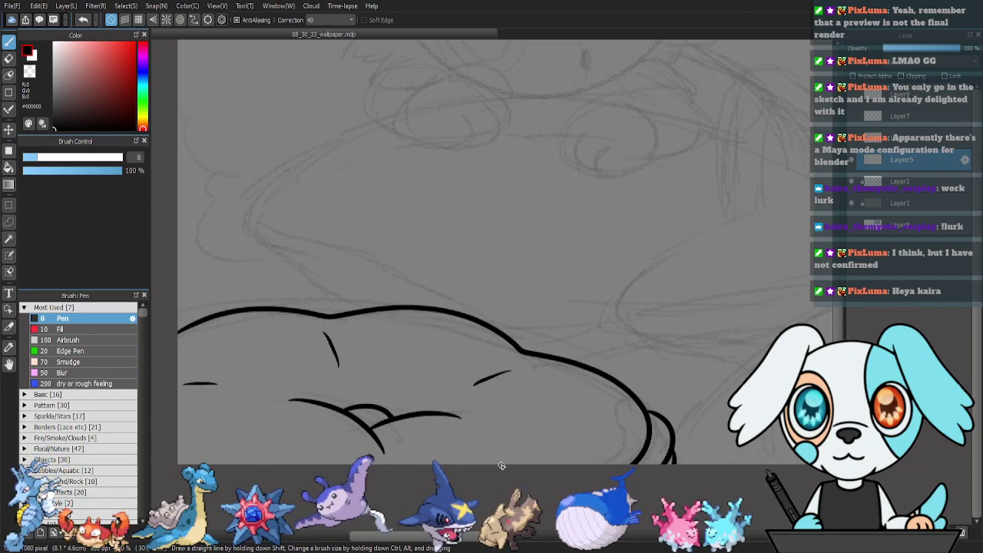
pyautogui.moveTo(522, 429); pyautogui.dragTo(562, 443)
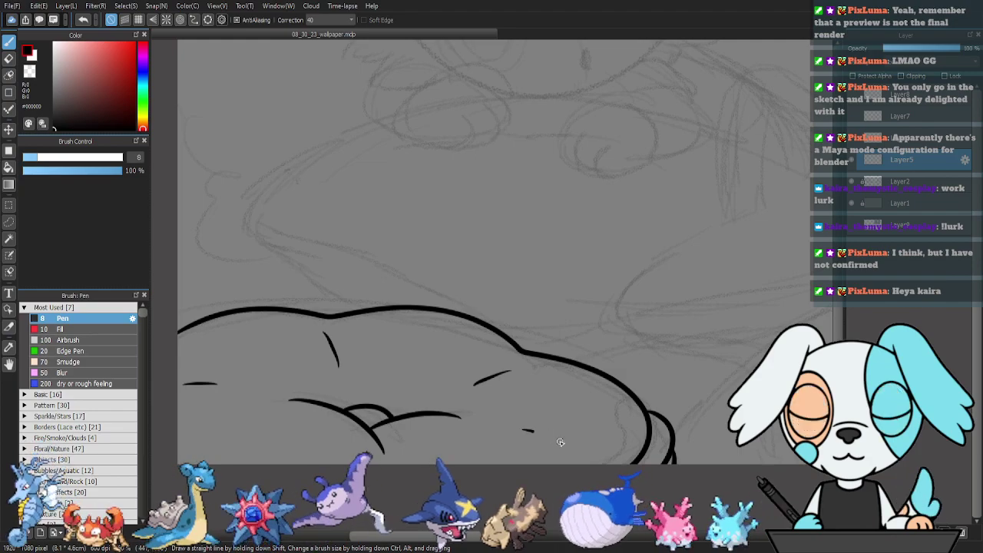
pyautogui.moveTo(653, 335); pyautogui.dragTo(616, 386)
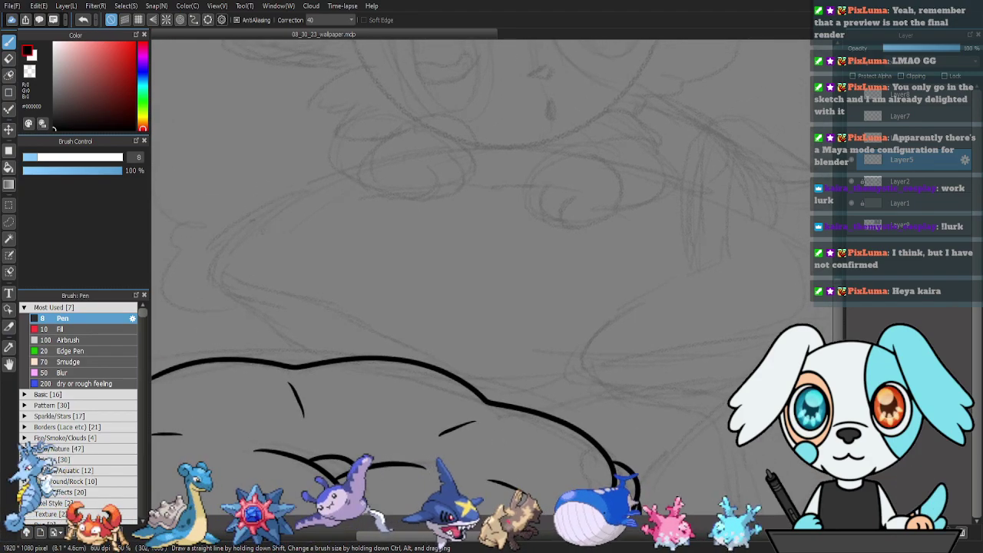
pyautogui.moveTo(306, 439); pyautogui.dragTo(315, 458)
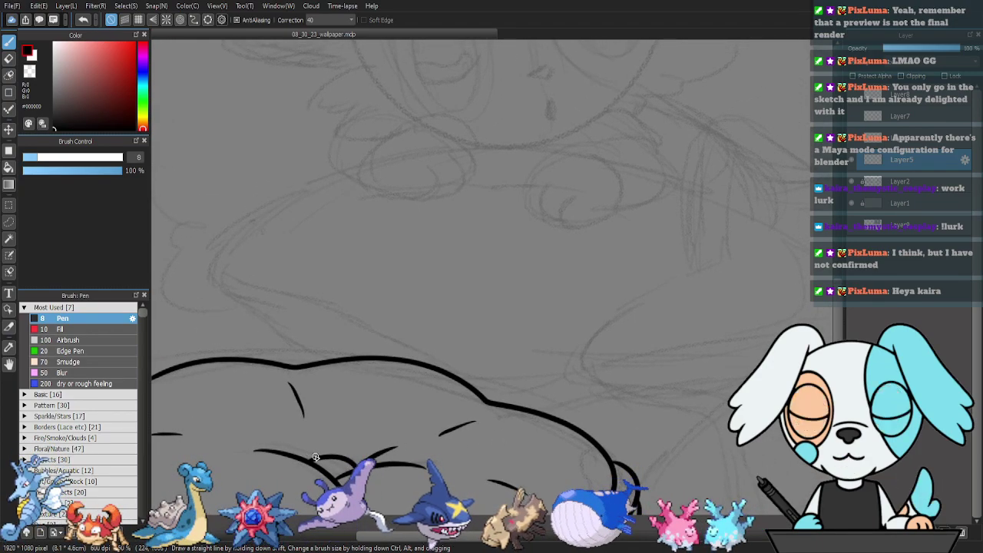
# Ink a striped, rounded flap with a round knob and a small arc beside the central cloud's left end.
pyautogui.moveTo(689, 400)
pyautogui.mouseDown()
pyautogui.moveTo(597, 397)
pyautogui.moveTo(557, 342)
pyautogui.moveTo(674, 366)
pyautogui.moveTo(680, 387)
pyautogui.moveTo(537, 438)
pyautogui.mouseUp()
pyautogui.moveTo(669, 369)
pyautogui.mouseDown()
pyautogui.moveTo(726, 372)
pyautogui.moveTo(495, 321)
pyautogui.moveTo(571, 366)
pyautogui.moveTo(560, 347)
pyautogui.moveTo(397, 362)
pyautogui.moveTo(333, 442)
pyautogui.mouseUp()
pyautogui.moveTo(287, 377); pyautogui.dragTo(268, 402)
pyautogui.hotkey('ctrl', 'z')
pyautogui.moveTo(227, 440)
pyautogui.mouseDown()
pyautogui.moveTo(246, 409)
pyautogui.moveTo(280, 401)
pyautogui.moveTo(265, 436)
pyautogui.mouseUp()
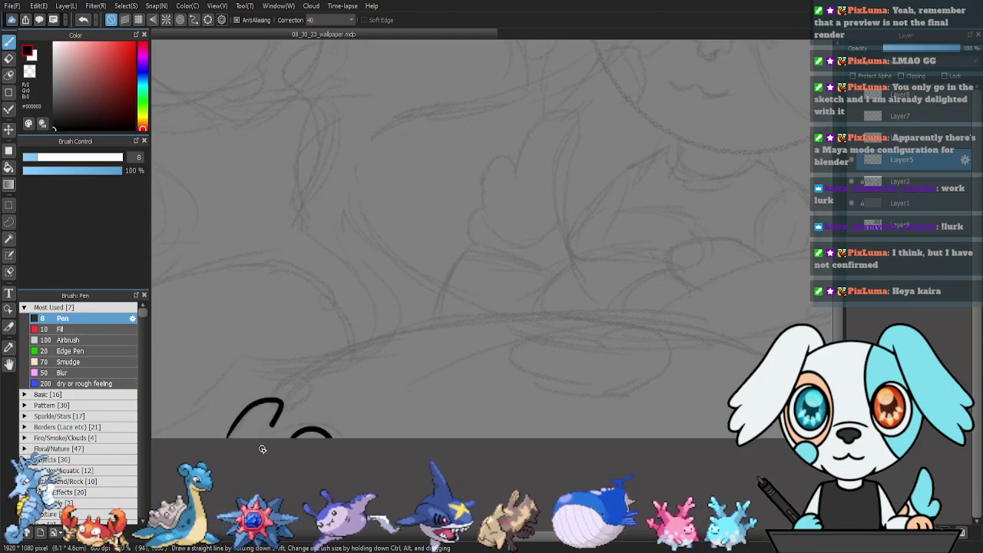
pyautogui.moveTo(275, 399)
pyautogui.mouseDown()
pyautogui.moveTo(260, 432)
pyautogui.moveTo(248, 433)
pyautogui.mouseUp()
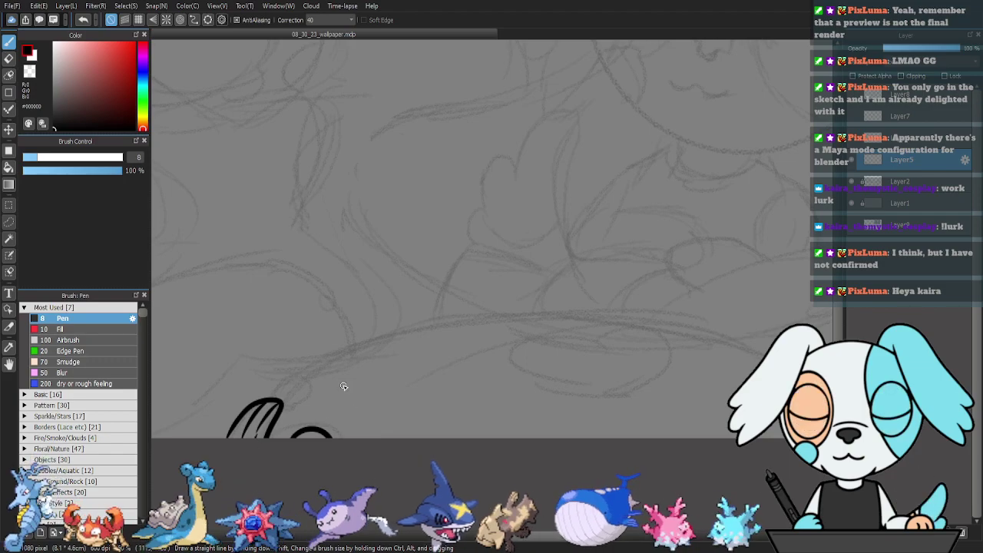
pyautogui.moveTo(273, 412)
pyautogui.mouseDown()
pyautogui.moveTo(295, 377)
pyautogui.moveTo(309, 395)
pyautogui.moveTo(280, 417)
pyautogui.mouseUp()
pyautogui.moveTo(463, 373)
pyautogui.mouseDown()
pyautogui.moveTo(356, 365)
pyautogui.moveTo(486, 371)
pyautogui.mouseUp()
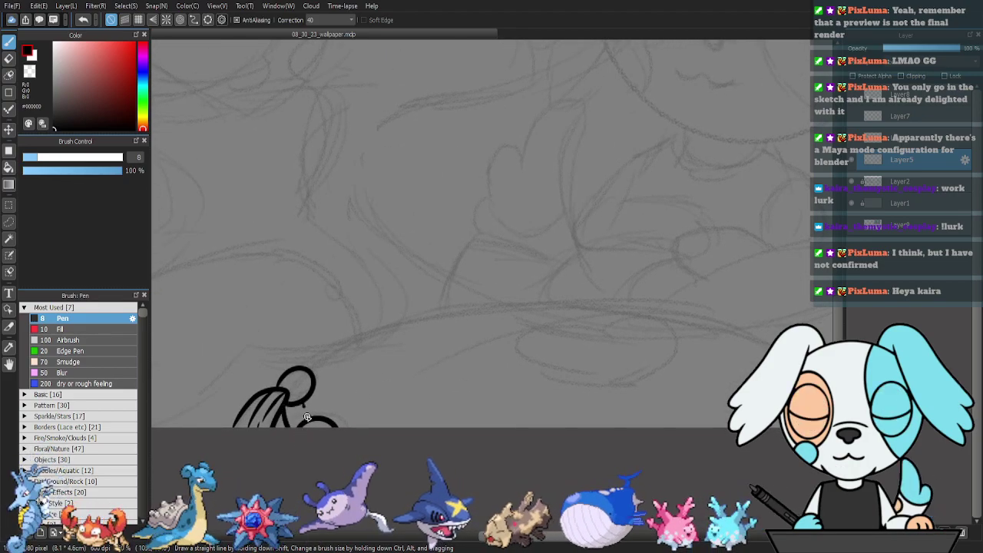
pyautogui.moveTo(309, 366)
pyautogui.mouseDown()
pyautogui.moveTo(304, 352)
pyautogui.moveTo(282, 381)
pyautogui.mouseUp()
# Ink a matching arc, striped flap and round knob at the central cloud's right end along the canvas's lower edge.
pyautogui.moveTo(576, 403); pyautogui.dragTo(418, 394)
pyautogui.moveTo(680, 416); pyautogui.dragTo(712, 417)
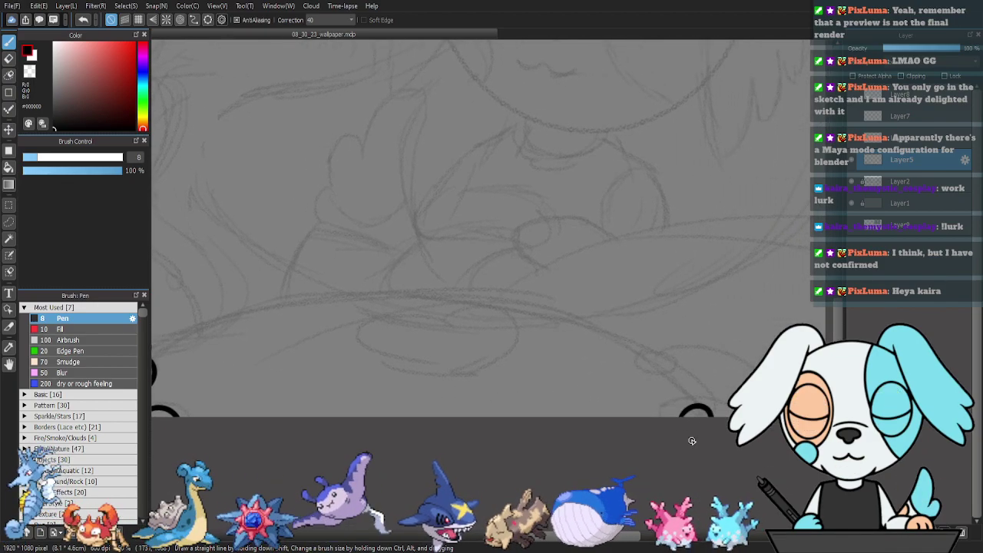
pyautogui.moveTo(667, 375)
pyautogui.mouseDown()
pyautogui.moveTo(669, 359)
pyautogui.moveTo(714, 354)
pyautogui.moveTo(744, 382)
pyautogui.mouseUp()
pyautogui.moveTo(669, 374)
pyautogui.mouseDown()
pyautogui.moveTo(690, 407)
pyautogui.moveTo(714, 411)
pyautogui.mouseUp()
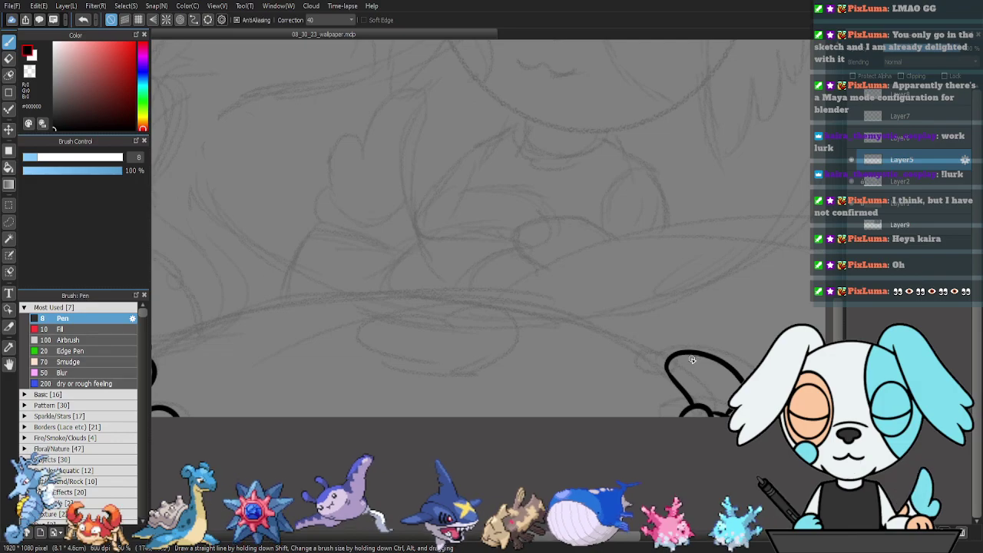
pyautogui.moveTo(697, 354)
pyautogui.mouseDown()
pyautogui.moveTo(730, 384)
pyautogui.moveTo(711, 387)
pyautogui.mouseUp()
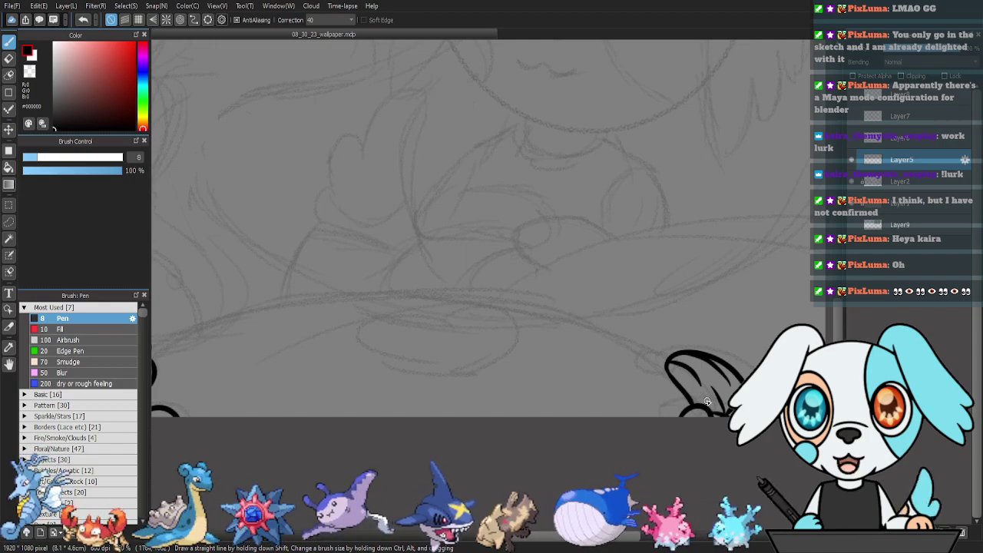
pyautogui.moveTo(497, 386); pyautogui.dragTo(588, 372)
pyautogui.moveTo(748, 347)
pyautogui.mouseDown()
pyautogui.moveTo(755, 337)
pyautogui.moveTo(735, 340)
pyautogui.moveTo(751, 367)
pyautogui.moveTo(757, 342)
pyautogui.mouseUp()
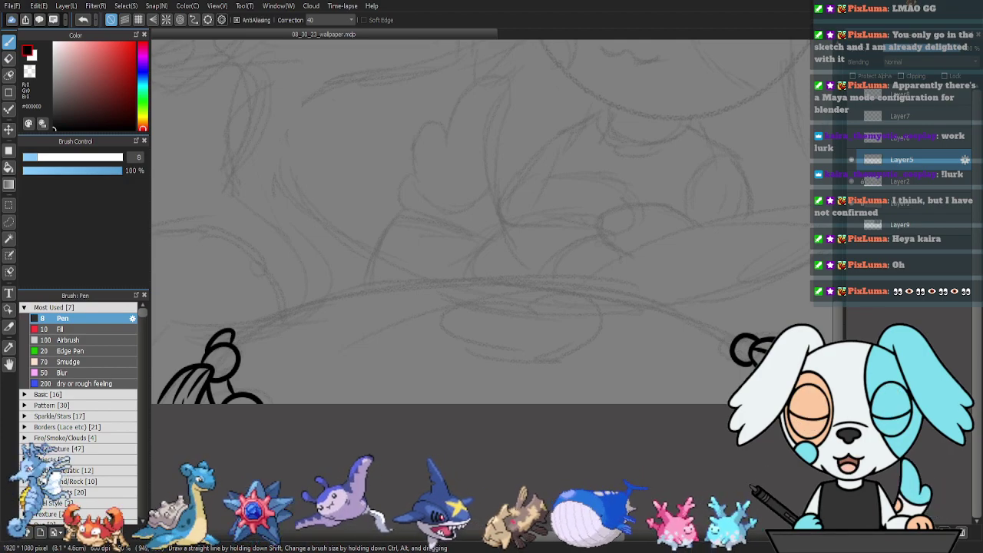
# Ink an arched top edge between the two knobbed tassels and a wide heart beneath it in black.
pyautogui.moveTo(588, 387); pyautogui.dragTo(561, 377)
pyautogui.moveTo(206, 321)
pyautogui.mouseDown()
pyautogui.moveTo(306, 277)
pyautogui.moveTo(451, 258)
pyautogui.moveTo(617, 287)
pyautogui.moveTo(721, 338)
pyautogui.mouseUp()
pyautogui.moveTo(470, 297)
pyautogui.mouseDown()
pyautogui.moveTo(416, 286)
pyautogui.moveTo(385, 308)
pyautogui.moveTo(448, 335)
pyautogui.moveTo(483, 341)
pyautogui.mouseUp()
pyautogui.moveTo(475, 295)
pyautogui.mouseDown()
pyautogui.moveTo(553, 297)
pyautogui.moveTo(542, 328)
pyautogui.moveTo(482, 342)
pyautogui.mouseUp()
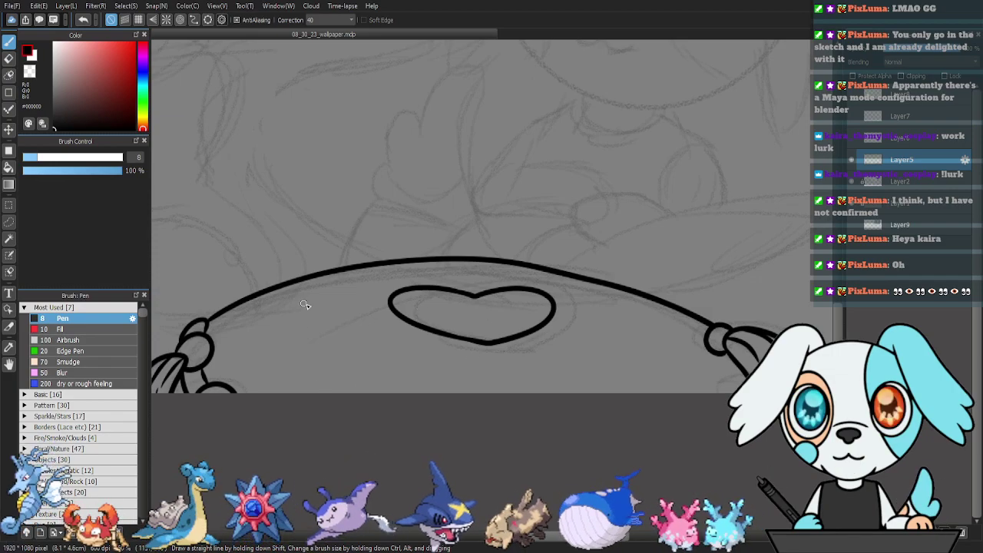
# Try lassoing the right tassel and moving it up from the canvas's lower edge, then deselect it.
pyautogui.moveTo(437, 321)
pyautogui.mouseDown()
pyautogui.moveTo(373, 338)
pyautogui.moveTo(535, 423)
pyautogui.moveTo(390, 316)
pyautogui.moveTo(326, 296)
pyautogui.mouseUp()
pyautogui.moveTo(514, 368)
pyautogui.mouseDown()
pyautogui.moveTo(715, 373)
pyautogui.moveTo(560, 385)
pyautogui.moveTo(628, 451)
pyautogui.moveTo(593, 376)
pyautogui.mouseUp()
pyautogui.press('m')
pyautogui.press('v')
pyautogui.moveTo(664, 379); pyautogui.dragTo(644, 189)
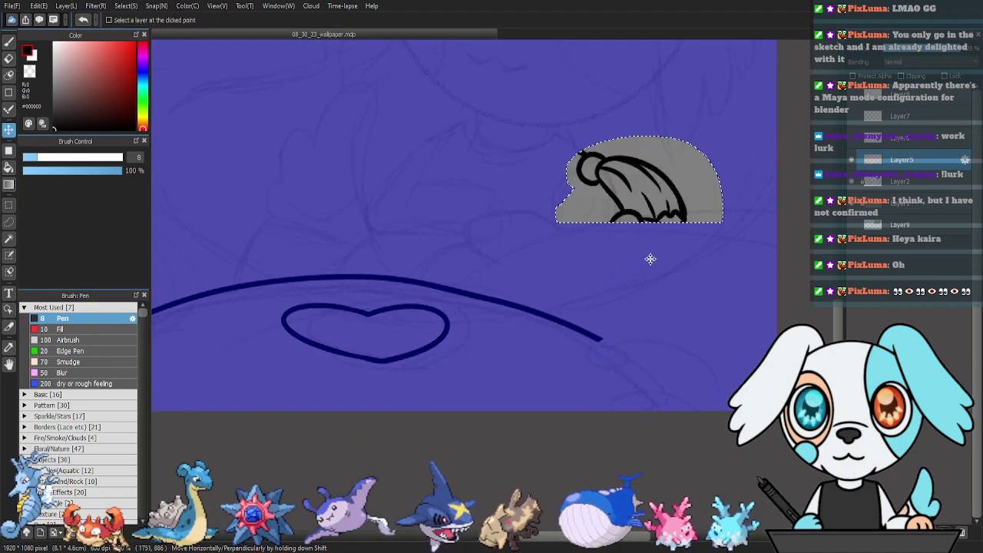
pyautogui.hotkey('ctrl', 'd')
pyautogui.press('b')
pyautogui.moveTo(604, 387)
pyautogui.mouseDown()
pyautogui.moveTo(799, 377)
pyautogui.moveTo(637, 384)
pyautogui.mouseUp()
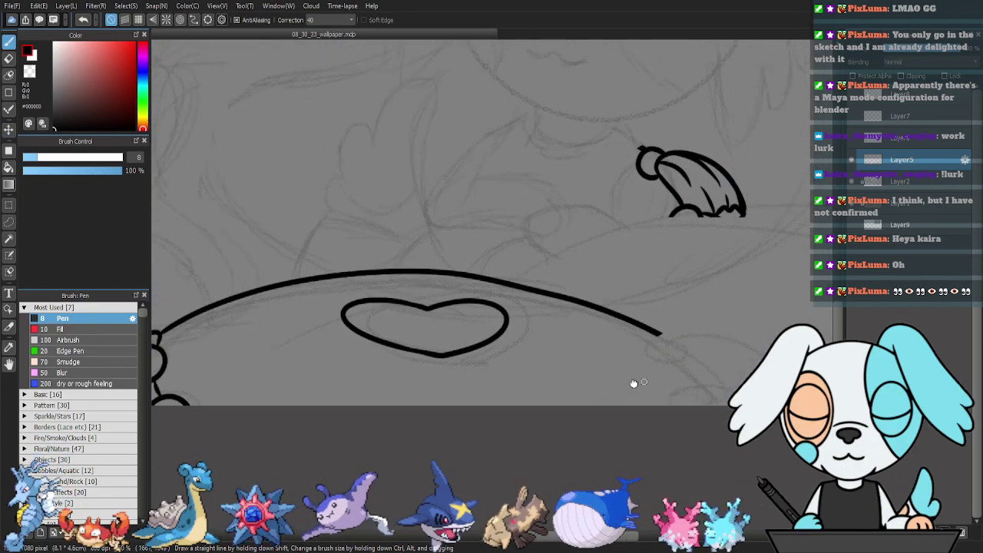
# Undo the tassel move and the heart's second half.
pyautogui.hotkey('ctrl', 'z')
pyautogui.hotkey('ctrl', 'z')
pyautogui.hotkey('ctrl', 'z')
pyautogui.hotkey('ctrl', 'z')
pyautogui.hotkey('ctrl', 'z')
pyautogui.hotkey('ctrl', 'z')
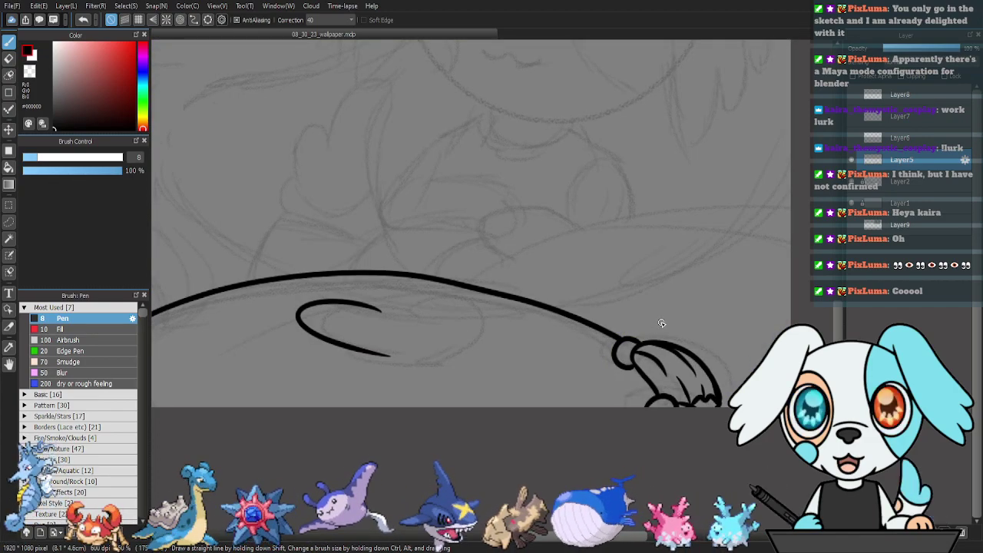
# Ink a rounded corner loop and side edge at the right tassel's knob, and a smooth arch joining both tassels.
pyautogui.moveTo(660, 323)
pyautogui.mouseDown()
pyautogui.moveTo(709, 323)
pyautogui.moveTo(646, 303)
pyautogui.moveTo(633, 313)
pyautogui.moveTo(658, 380)
pyautogui.mouseUp()
pyautogui.moveTo(630, 350); pyautogui.dragTo(715, 331)
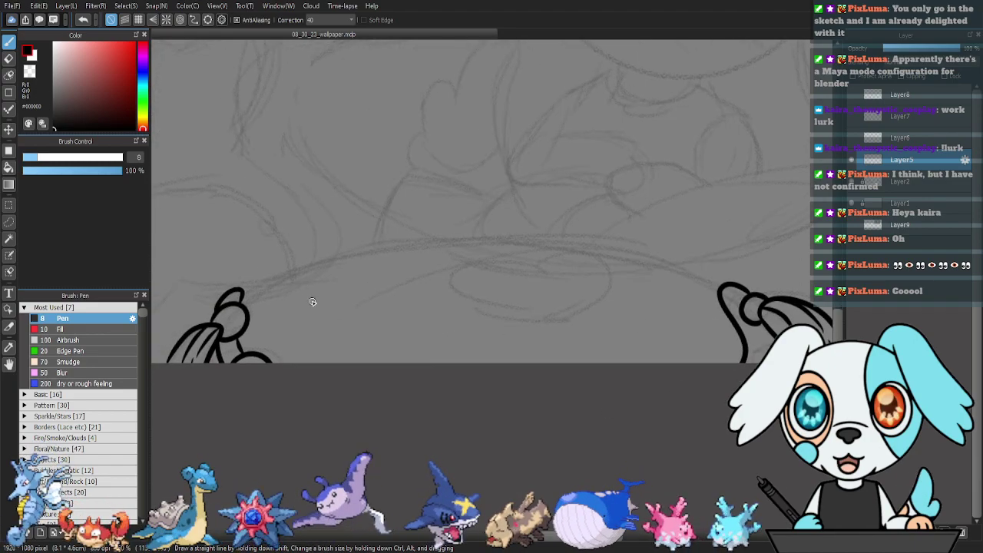
pyautogui.moveTo(243, 292)
pyautogui.mouseDown()
pyautogui.moveTo(299, 265)
pyautogui.moveTo(399, 242)
pyautogui.moveTo(495, 237)
pyautogui.moveTo(651, 255)
pyautogui.moveTo(732, 300)
pyautogui.mouseUp()
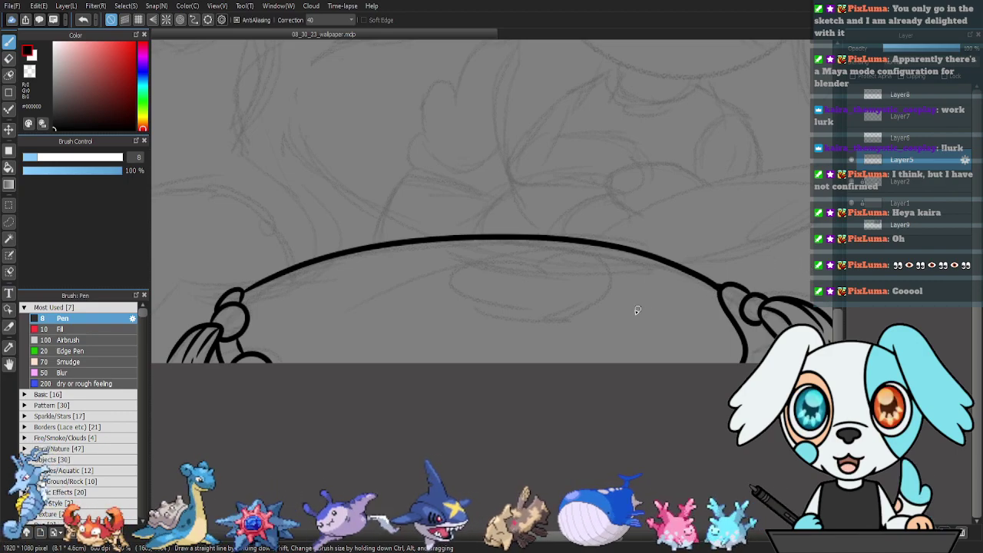
# Ink a rounded heart centred beneath the arch between the tassels, redrawing its left half until it fits.
pyautogui.moveTo(476, 277)
pyautogui.mouseDown()
pyautogui.moveTo(419, 273)
pyautogui.moveTo(423, 303)
pyautogui.moveTo(489, 321)
pyautogui.moveTo(525, 268)
pyautogui.moveTo(568, 274)
pyautogui.moveTo(557, 297)
pyautogui.moveTo(507, 321)
pyautogui.mouseUp()
pyautogui.hotkey('ctrl', 'z')
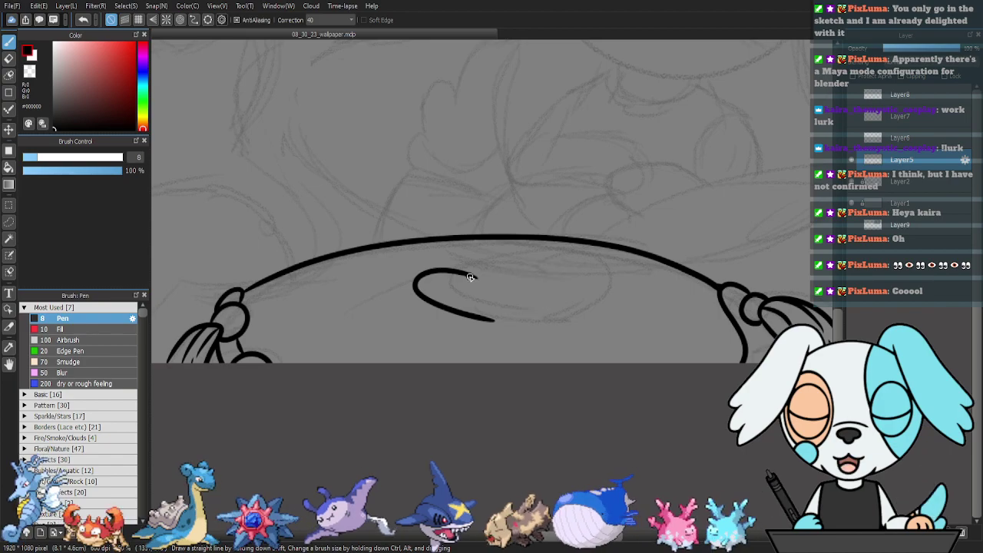
pyautogui.hotkey('ctrl', 'z')
pyautogui.moveTo(491, 275)
pyautogui.mouseDown()
pyautogui.moveTo(431, 261)
pyautogui.moveTo(424, 306)
pyautogui.moveTo(508, 334)
pyautogui.mouseUp()
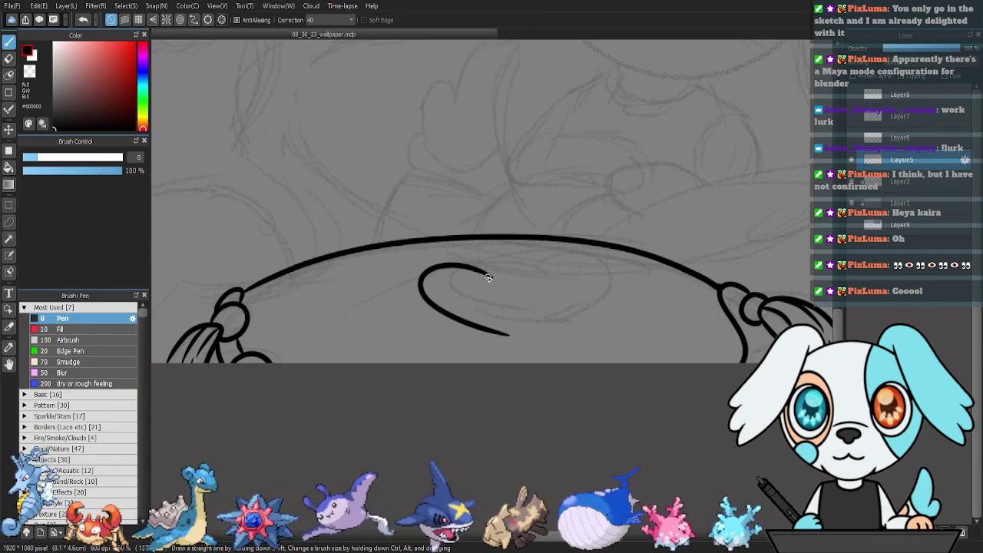
pyautogui.moveTo(488, 275); pyautogui.dragTo(538, 260)
pyautogui.moveTo(561, 300); pyautogui.dragTo(503, 335)
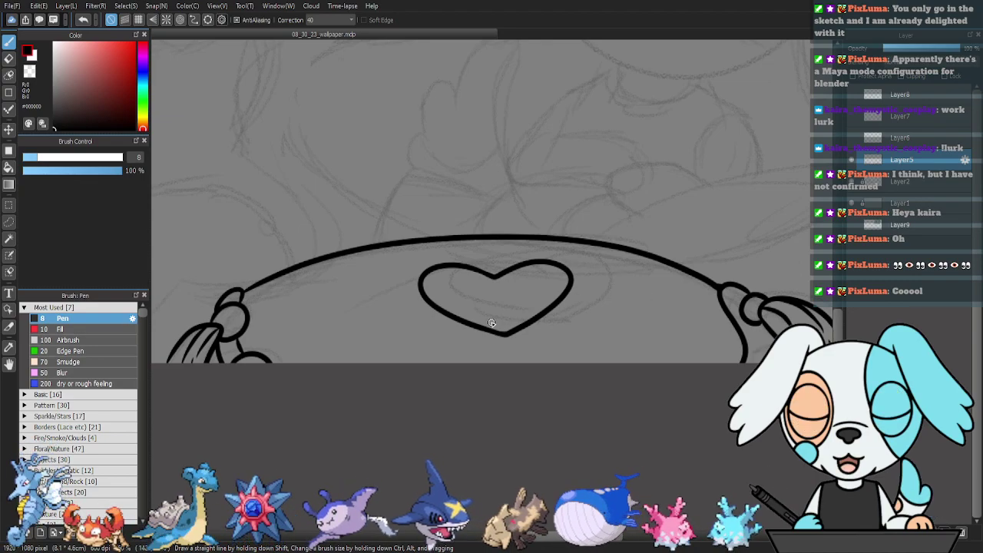
# On Layer6, ink a tall arched outline from the lower-left cloud over to the central heart shape's top edge.
pyautogui.moveTo(292, 257)
pyautogui.mouseDown()
pyautogui.moveTo(483, 314)
pyautogui.moveTo(676, 310)
pyautogui.moveTo(715, 292)
pyautogui.moveTo(387, 346)
pyautogui.mouseUp()
pyautogui.moveTo(774, 285); pyautogui.dragTo(788, 312)
pyautogui.moveTo(631, 274); pyautogui.dragTo(853, 297)
pyautogui.moveTo(776, 294); pyautogui.dragTo(845, 295)
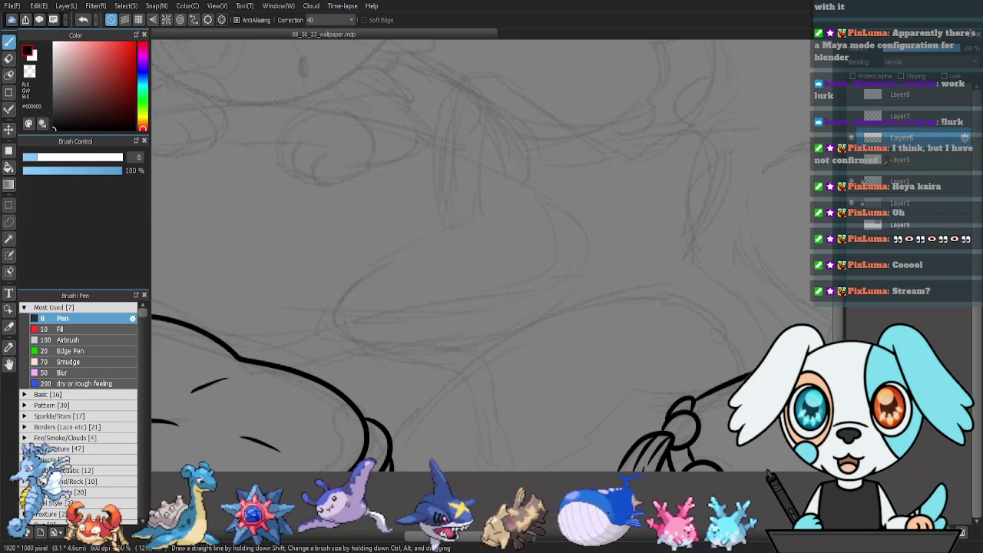
pyautogui.moveTo(565, 409); pyautogui.dragTo(481, 362)
pyautogui.moveTo(313, 388)
pyautogui.mouseDown()
pyautogui.moveTo(467, 265)
pyautogui.moveTo(553, 238)
pyautogui.moveTo(601, 247)
pyautogui.moveTo(636, 274)
pyautogui.moveTo(660, 331)
pyautogui.mouseUp()
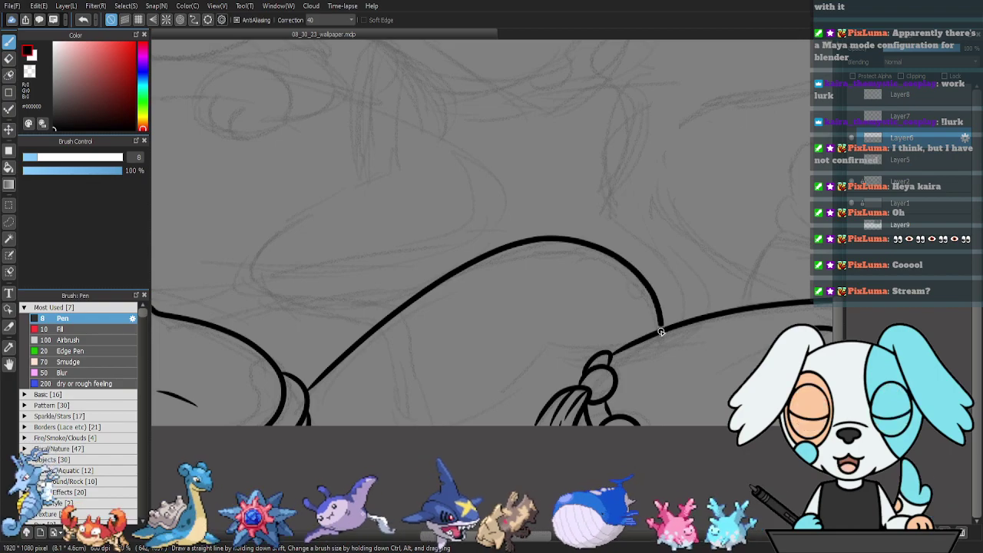
# Ink a narrow parallel rim along the arched shape's rounded upper end and a short curve across its lower-left end.
pyautogui.moveTo(513, 244)
pyautogui.mouseDown()
pyautogui.moveTo(548, 222)
pyautogui.moveTo(642, 238)
pyautogui.moveTo(686, 274)
pyautogui.mouseUp()
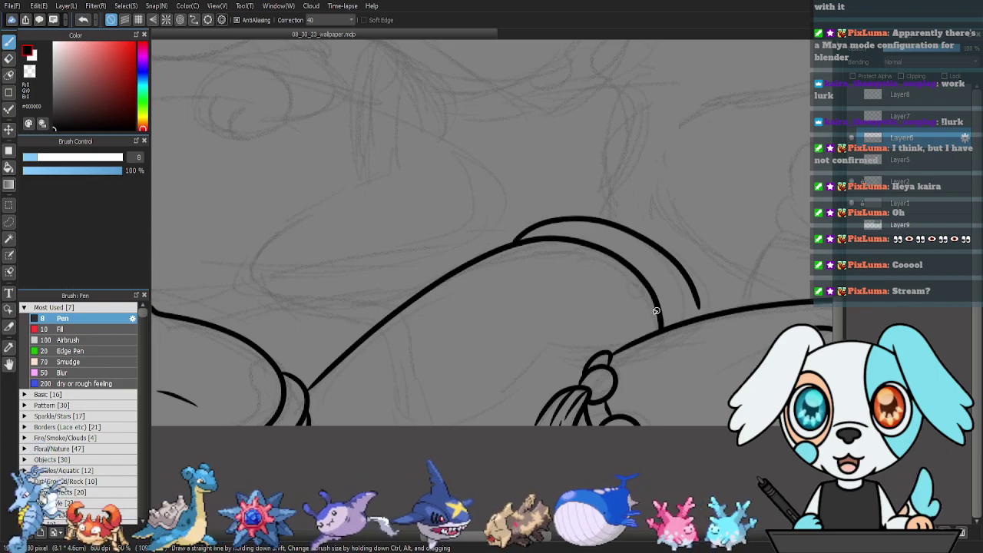
pyautogui.hotkey('ctrl', 'z')
pyautogui.moveTo(528, 230)
pyautogui.mouseDown()
pyautogui.moveTo(594, 222)
pyautogui.moveTo(614, 230)
pyautogui.moveTo(654, 266)
pyautogui.moveTo(668, 310)
pyautogui.moveTo(695, 323)
pyautogui.moveTo(658, 266)
pyautogui.moveTo(623, 238)
pyautogui.moveTo(556, 223)
pyautogui.moveTo(509, 246)
pyautogui.mouseUp()
pyautogui.hotkey('ctrl', 'z')
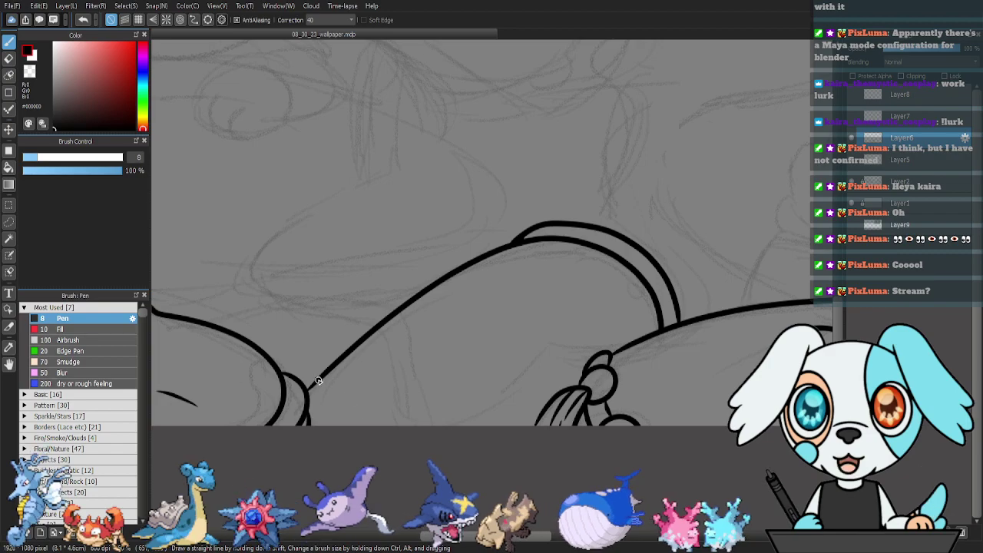
pyautogui.moveTo(315, 384); pyautogui.dragTo(395, 426)
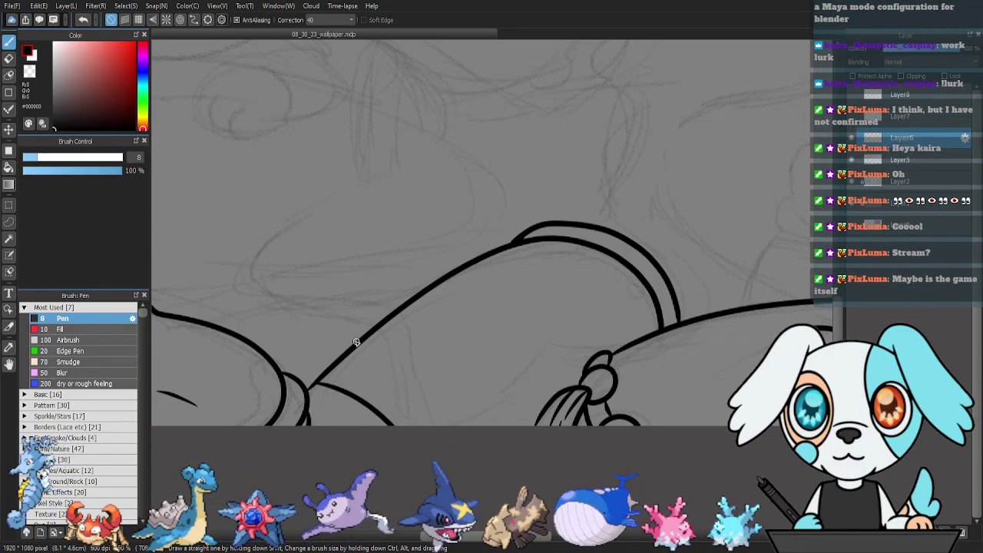
# Move the stripes to Layer7 and ink three curved bands across the arched shape beside the left tassel.
pyautogui.moveTo(365, 339)
pyautogui.mouseDown()
pyautogui.moveTo(433, 352)
pyautogui.moveTo(534, 416)
pyautogui.mouseUp()
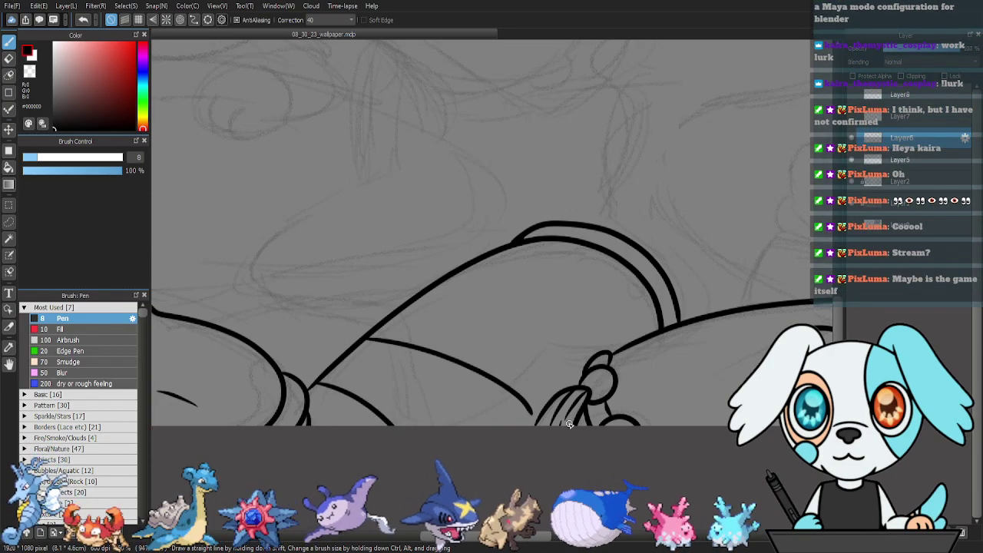
pyautogui.hotkey('ctrl', 'z')
pyautogui.click(852, 139)
pyautogui.click(852, 138)
pyautogui.click(851, 116)
pyautogui.click(899, 118)
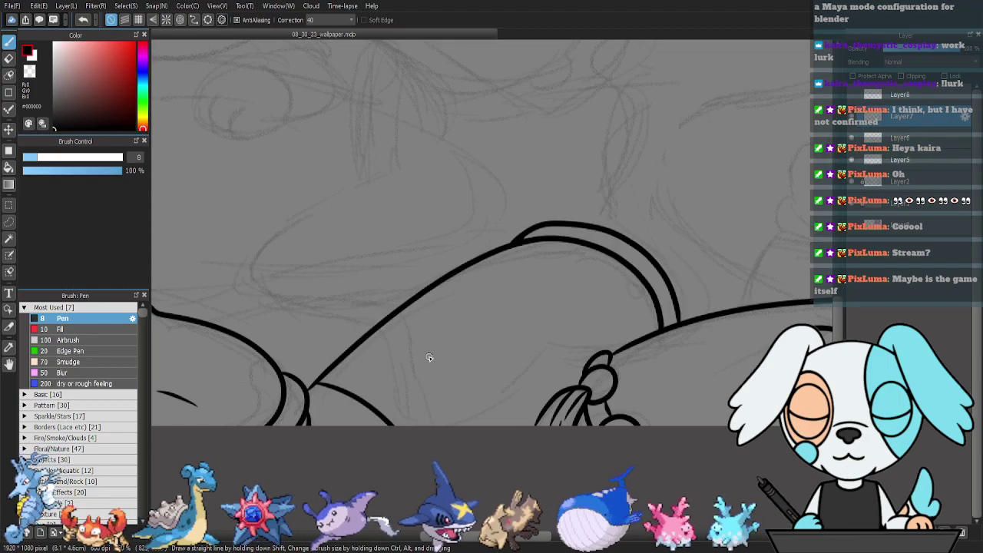
pyautogui.moveTo(357, 344)
pyautogui.mouseDown()
pyautogui.moveTo(470, 383)
pyautogui.moveTo(535, 454)
pyautogui.mouseUp()
pyautogui.moveTo(425, 288)
pyautogui.mouseDown()
pyautogui.moveTo(469, 292)
pyautogui.moveTo(546, 336)
pyautogui.moveTo(616, 422)
pyautogui.mouseUp()
pyautogui.moveTo(486, 255)
pyautogui.mouseDown()
pyautogui.moveTo(557, 264)
pyautogui.moveTo(629, 321)
pyautogui.moveTo(648, 368)
pyautogui.mouseUp()
# Erase the upper stripe's overshoot past the heart shape's top edge with a size 17 eraser.
pyautogui.press('e')
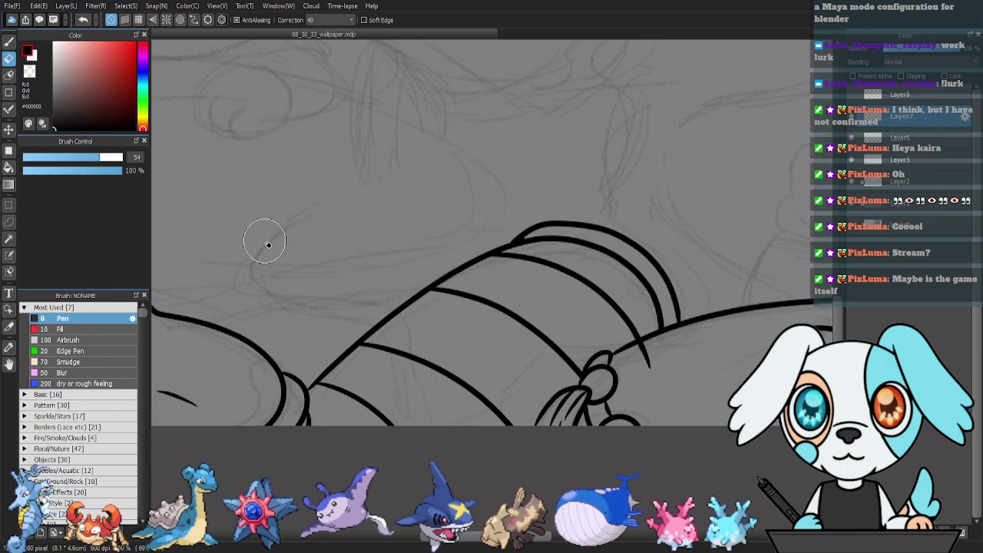
pyautogui.moveTo(68, 158); pyautogui.dragTo(58, 158)
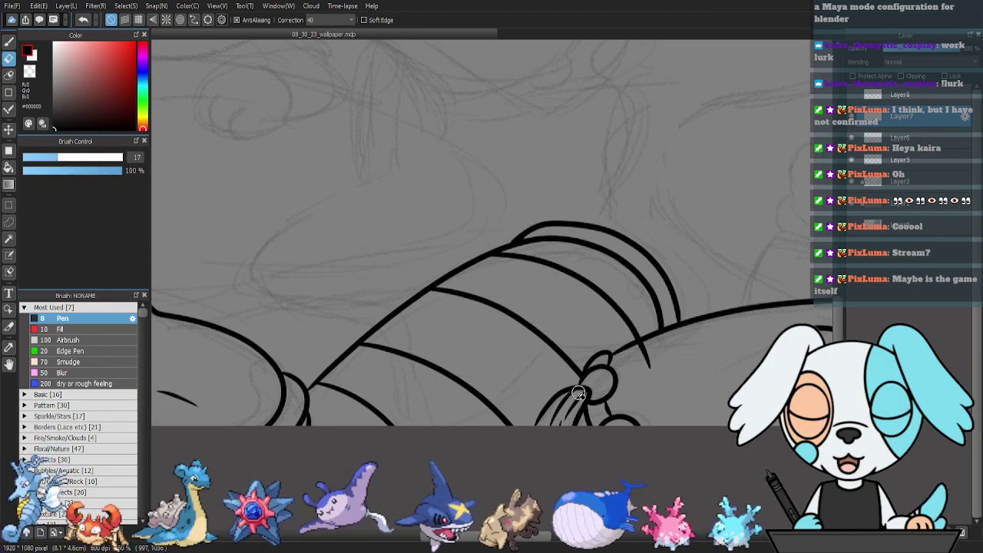
pyautogui.moveTo(637, 350)
pyautogui.mouseDown()
pyautogui.moveTo(661, 336)
pyautogui.moveTo(625, 353)
pyautogui.moveTo(654, 347)
pyautogui.mouseUp()
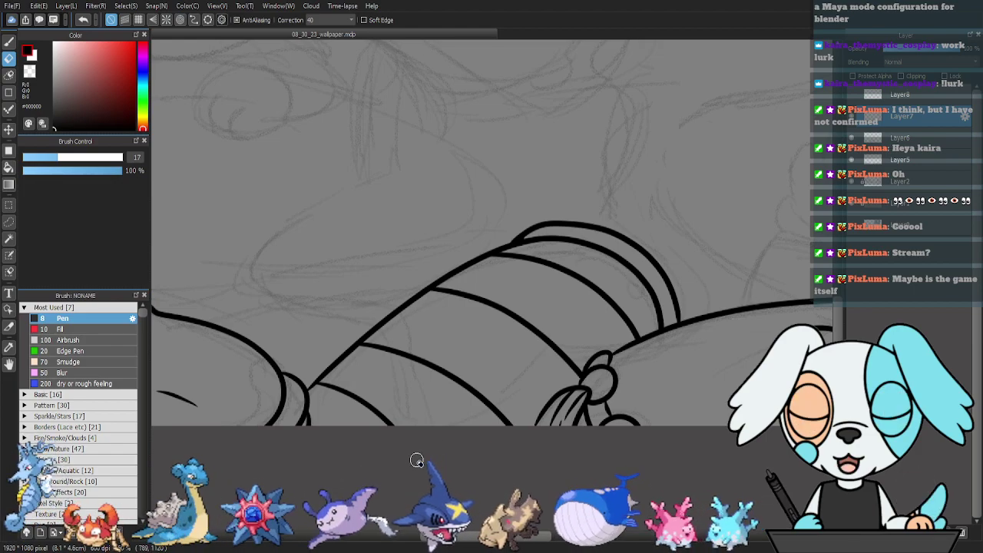
pyautogui.press('b')
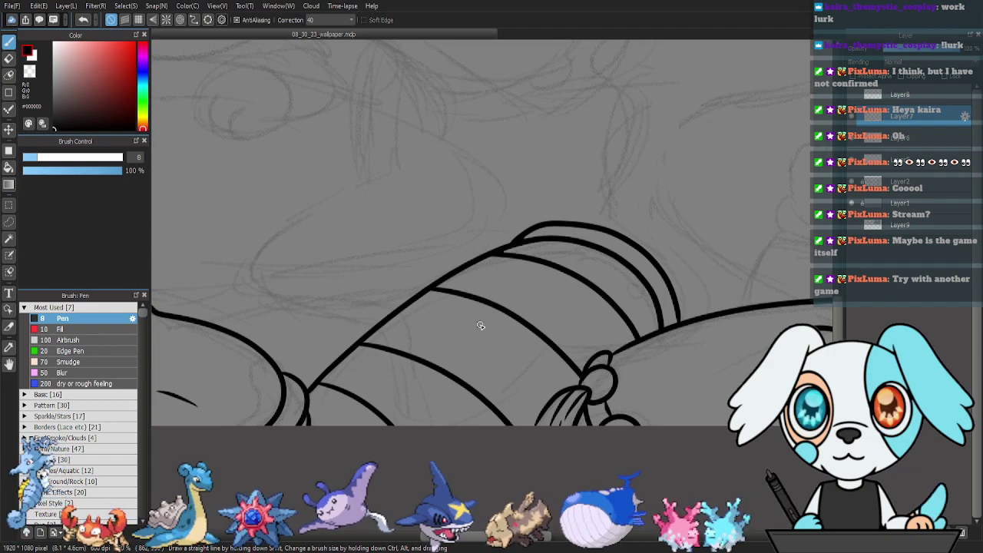
# Ink four stacked curved bands from the heart shape and right tassel out to the canvas's right edge.
pyautogui.moveTo(624, 333)
pyautogui.mouseDown()
pyautogui.moveTo(484, 346)
pyautogui.moveTo(442, 401)
pyautogui.mouseUp()
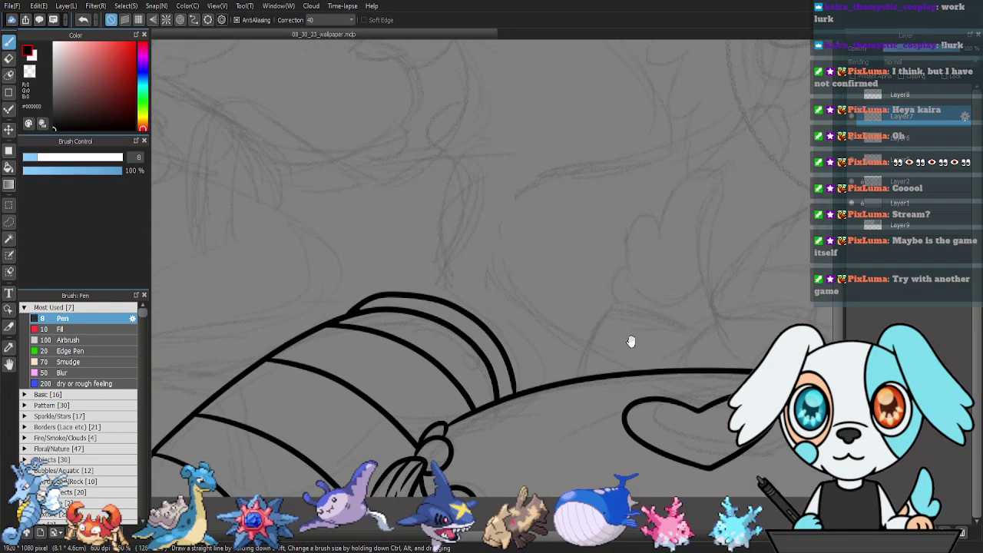
pyautogui.moveTo(586, 344); pyautogui.dragTo(366, 374)
pyautogui.moveTo(576, 329); pyautogui.dragTo(383, 294)
pyautogui.moveTo(480, 321); pyautogui.dragTo(416, 288)
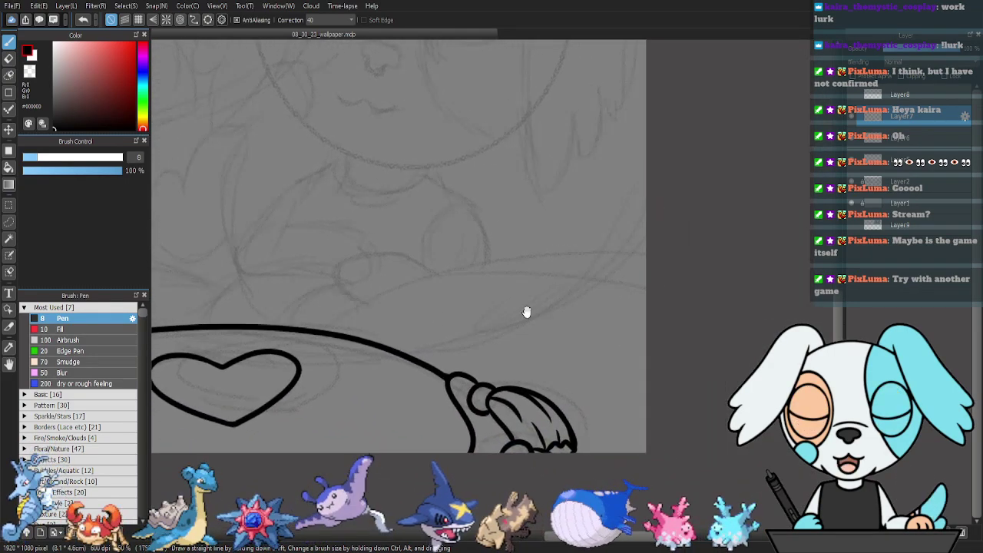
pyautogui.moveTo(328, 335)
pyautogui.mouseDown()
pyautogui.moveTo(365, 302)
pyautogui.moveTo(480, 257)
pyautogui.moveTo(611, 240)
pyautogui.moveTo(735, 262)
pyautogui.moveTo(788, 303)
pyautogui.mouseUp()
pyautogui.moveTo(396, 350)
pyautogui.mouseDown()
pyautogui.moveTo(445, 325)
pyautogui.moveTo(579, 294)
pyautogui.moveTo(701, 309)
pyautogui.moveTo(722, 351)
pyautogui.mouseUp()
pyautogui.moveTo(477, 382)
pyautogui.mouseDown()
pyautogui.moveTo(613, 365)
pyautogui.moveTo(685, 402)
pyautogui.mouseUp()
pyautogui.moveTo(573, 431)
pyautogui.mouseDown()
pyautogui.moveTo(604, 432)
pyautogui.moveTo(675, 484)
pyautogui.mouseUp()
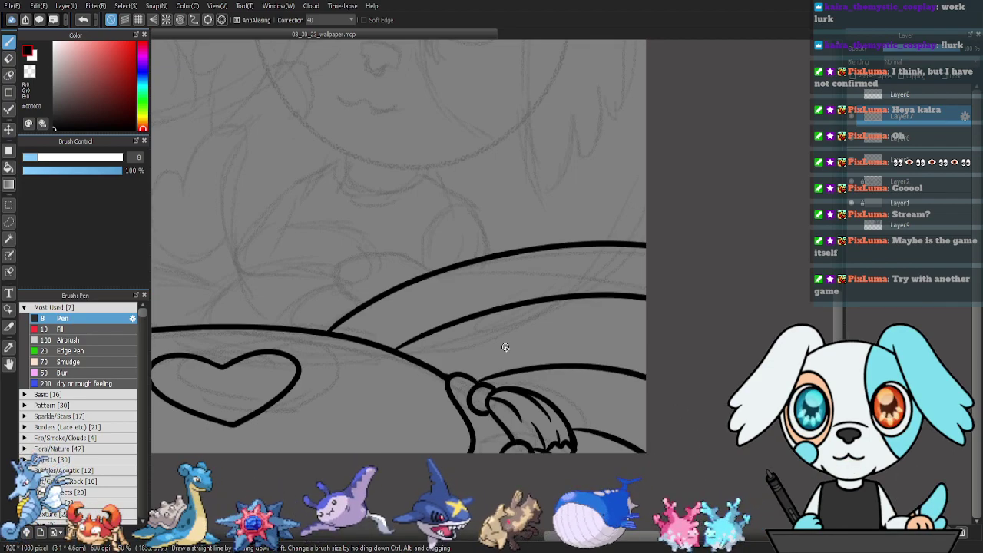
# Ink the upper-left point and left arm of a rounded star behind the striped shape, with short inner fold lines.
pyautogui.moveTo(416, 333); pyautogui.dragTo(477, 355)
pyautogui.moveTo(384, 319); pyautogui.dragTo(481, 354)
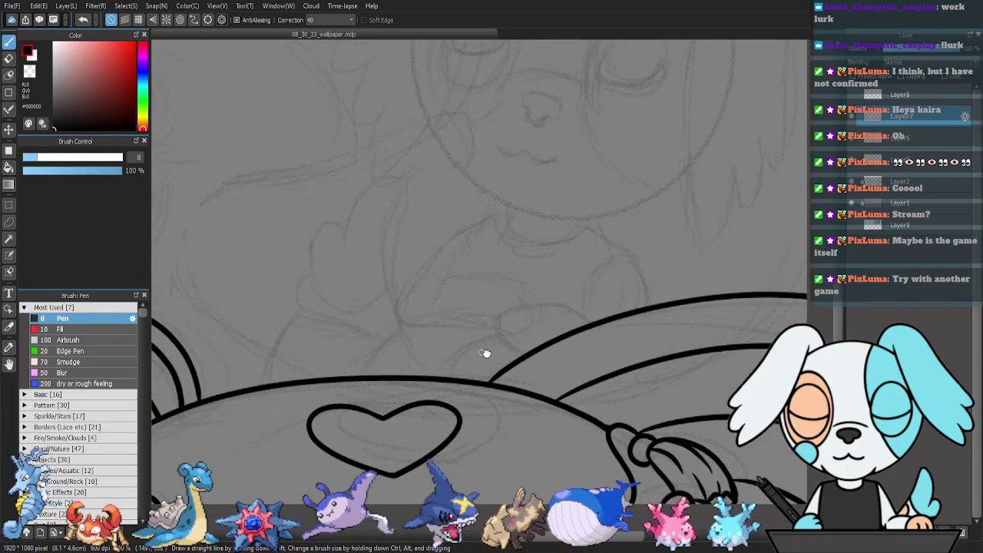
pyautogui.moveTo(285, 360); pyautogui.dragTo(507, 358)
pyautogui.moveTo(262, 339); pyautogui.dragTo(573, 349)
pyautogui.moveTo(298, 335)
pyautogui.mouseDown()
pyautogui.moveTo(722, 347)
pyautogui.moveTo(487, 351)
pyautogui.moveTo(507, 399)
pyautogui.mouseUp()
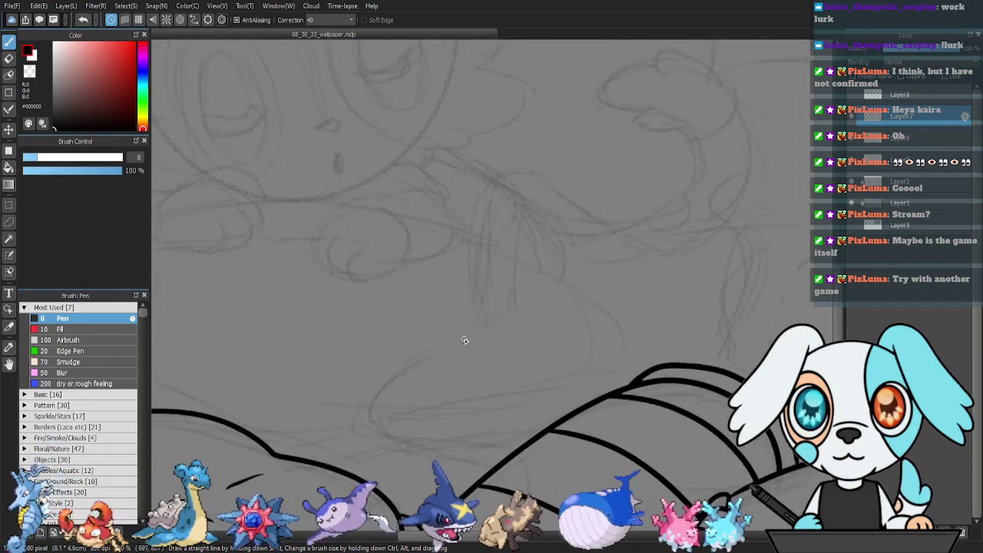
pyautogui.moveTo(490, 175)
pyautogui.mouseDown()
pyautogui.moveTo(469, 263)
pyautogui.moveTo(482, 325)
pyautogui.mouseUp()
pyautogui.moveTo(370, 426)
pyautogui.mouseDown()
pyautogui.moveTo(399, 366)
pyautogui.moveTo(436, 338)
pyautogui.moveTo(508, 317)
pyautogui.moveTo(542, 319)
pyautogui.moveTo(488, 291)
pyautogui.moveTo(483, 246)
pyautogui.mouseUp()
pyautogui.moveTo(498, 167)
pyautogui.mouseDown()
pyautogui.moveTo(533, 168)
pyautogui.moveTo(587, 192)
pyautogui.moveTo(661, 249)
pyautogui.mouseUp()
pyautogui.moveTo(495, 181); pyautogui.dragTo(489, 218)
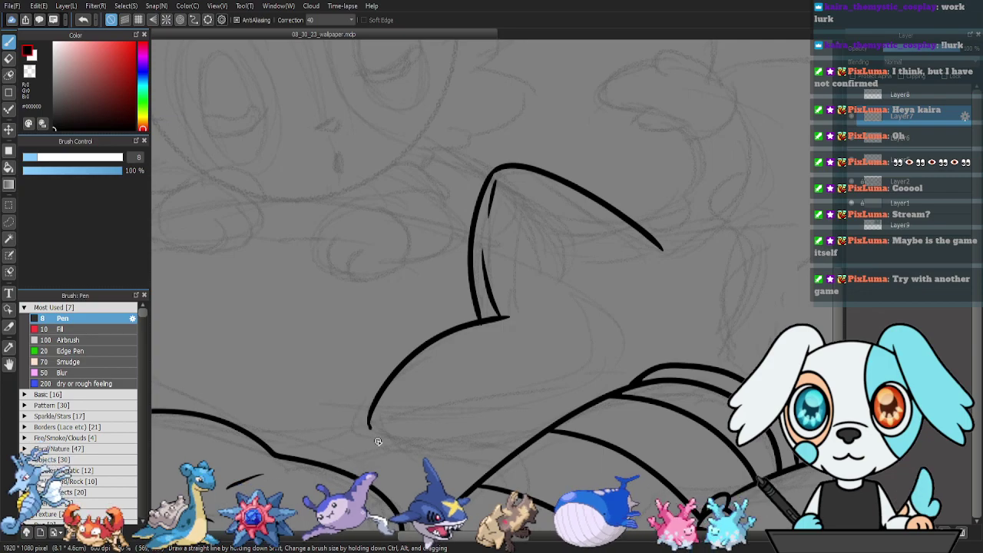
# Close the star's left arm underneath and ink its right-hand points down behind the striped shape.
pyautogui.moveTo(444, 457); pyautogui.dragTo(482, 461)
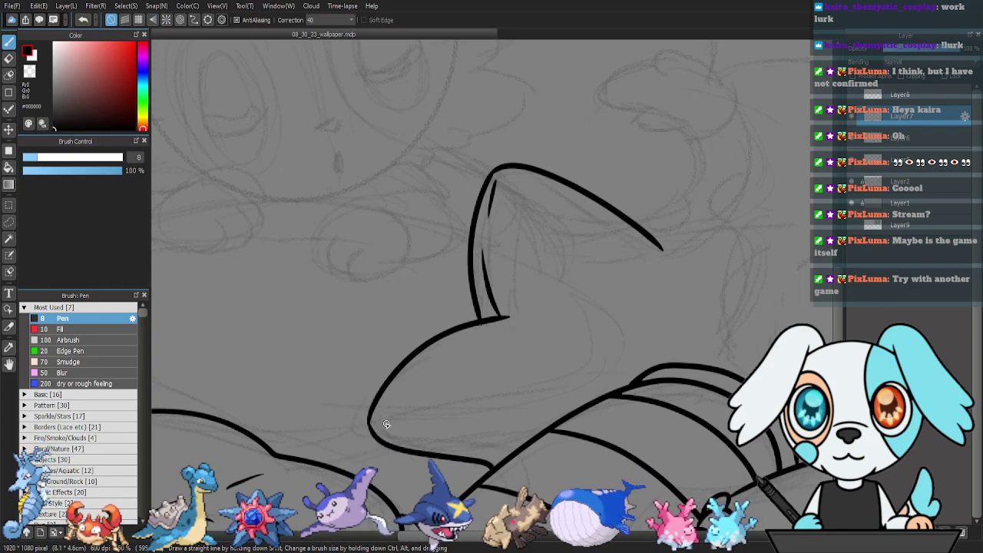
pyautogui.moveTo(624, 385); pyautogui.dragTo(522, 431)
pyautogui.moveTo(549, 283)
pyautogui.mouseDown()
pyautogui.moveTo(639, 265)
pyautogui.moveTo(690, 271)
pyautogui.moveTo(698, 318)
pyautogui.moveTo(667, 375)
pyautogui.moveTo(698, 415)
pyautogui.moveTo(671, 374)
pyautogui.moveTo(675, 360)
pyautogui.moveTo(666, 377)
pyautogui.moveTo(734, 439)
pyautogui.moveTo(751, 493)
pyautogui.mouseUp()
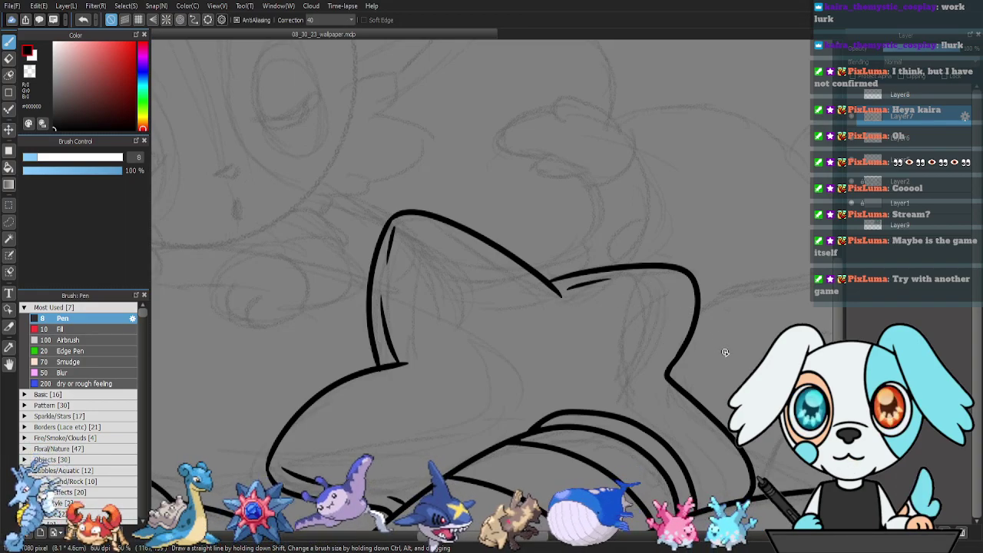
# Ink four nested, progressively smaller star contours inside the star, ending at the striped shape's edge.
pyautogui.moveTo(560, 375)
pyautogui.mouseDown()
pyautogui.moveTo(667, 298)
pyautogui.moveTo(694, 344)
pyautogui.moveTo(751, 303)
pyautogui.moveTo(504, 301)
pyautogui.mouseUp()
pyautogui.moveTo(723, 322); pyautogui.dragTo(549, 321)
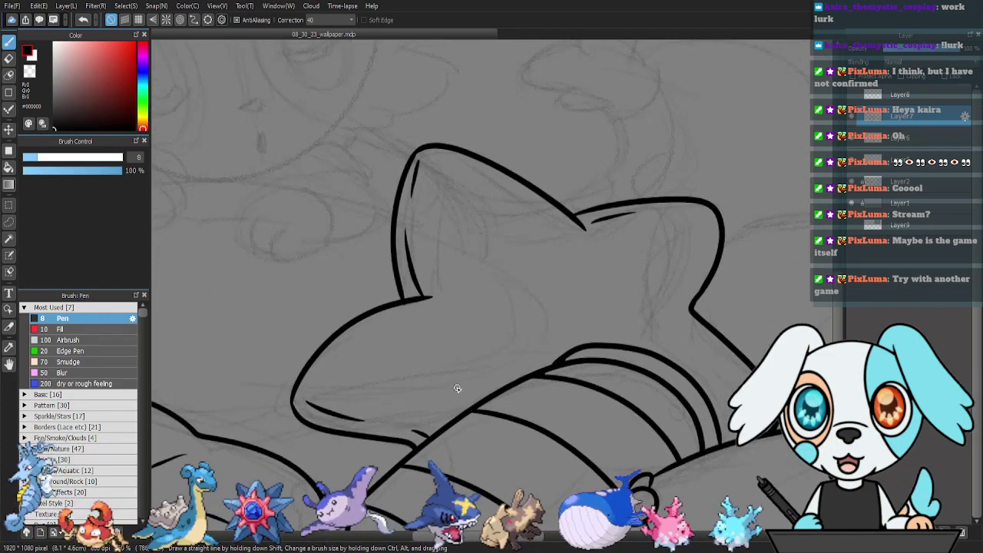
pyautogui.moveTo(382, 391)
pyautogui.mouseDown()
pyautogui.moveTo(456, 341)
pyautogui.moveTo(460, 196)
pyautogui.moveTo(596, 258)
pyautogui.moveTo(666, 304)
pyautogui.moveTo(735, 380)
pyautogui.moveTo(723, 422)
pyautogui.mouseUp()
pyautogui.moveTo(469, 392)
pyautogui.mouseDown()
pyautogui.moveTo(505, 343)
pyautogui.moveTo(490, 284)
pyautogui.moveTo(499, 255)
pyautogui.moveTo(546, 283)
pyautogui.moveTo(590, 292)
pyautogui.moveTo(639, 283)
pyautogui.moveTo(645, 327)
pyautogui.moveTo(707, 391)
pyautogui.mouseUp()
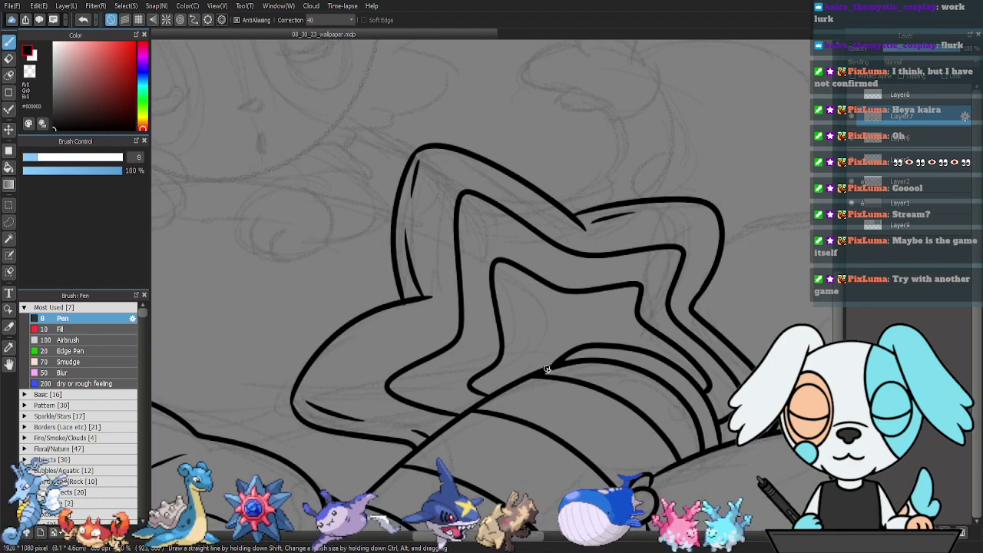
pyautogui.moveTo(522, 378)
pyautogui.mouseDown()
pyautogui.moveTo(512, 308)
pyautogui.moveTo(570, 324)
pyautogui.moveTo(612, 312)
pyautogui.moveTo(627, 318)
pyautogui.moveTo(623, 334)
pyautogui.moveTo(650, 355)
pyautogui.mouseUp()
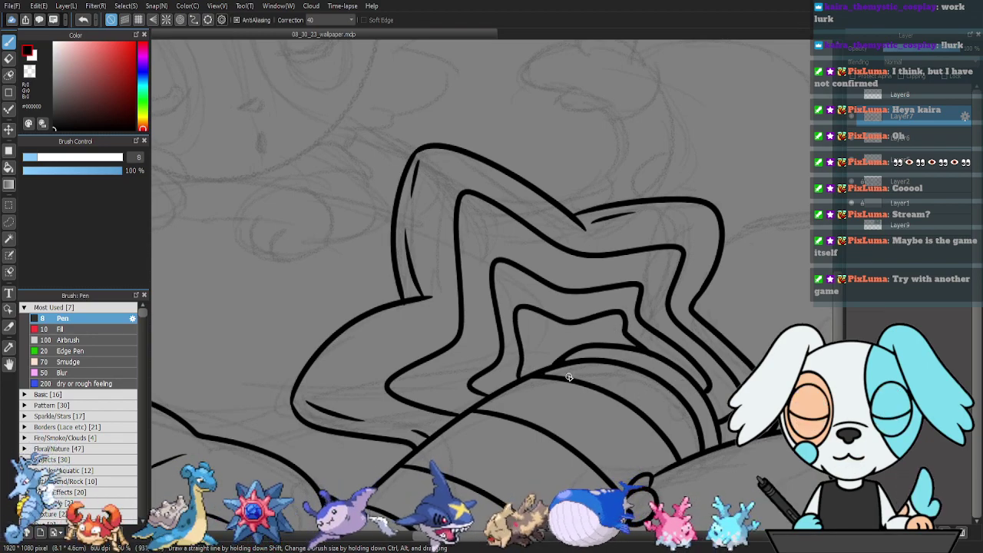
pyautogui.moveTo(541, 361)
pyautogui.mouseDown()
pyautogui.moveTo(546, 333)
pyautogui.moveTo(566, 342)
pyautogui.moveTo(614, 350)
pyautogui.mouseUp()
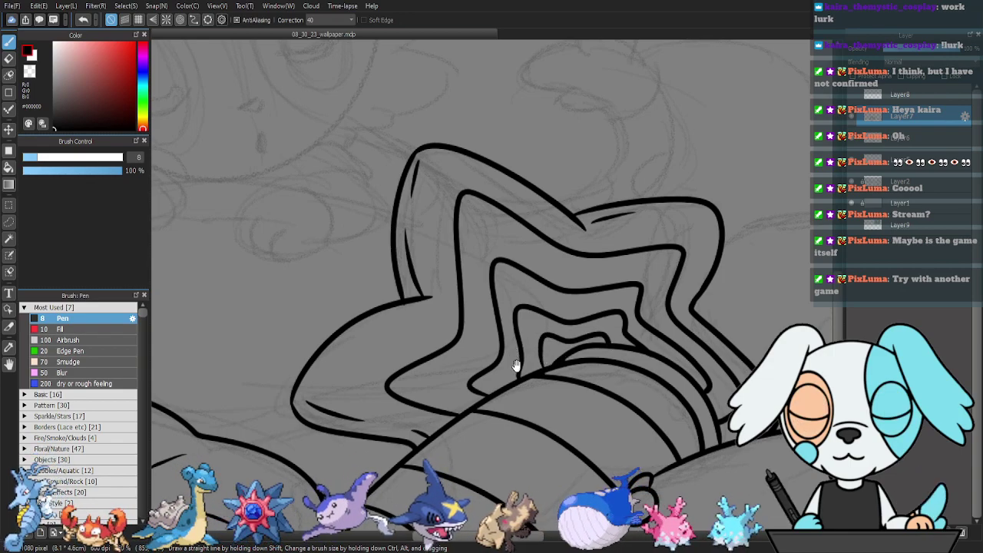
# Merge Layer7 and Layer6 down into Layer5, and make Layer8 the active layer.
pyautogui.moveTo(456, 397)
pyautogui.mouseDown()
pyautogui.moveTo(503, 325)
pyautogui.moveTo(498, 297)
pyautogui.moveTo(588, 314)
pyautogui.moveTo(705, 277)
pyautogui.moveTo(573, 355)
pyautogui.moveTo(699, 364)
pyautogui.mouseUp()
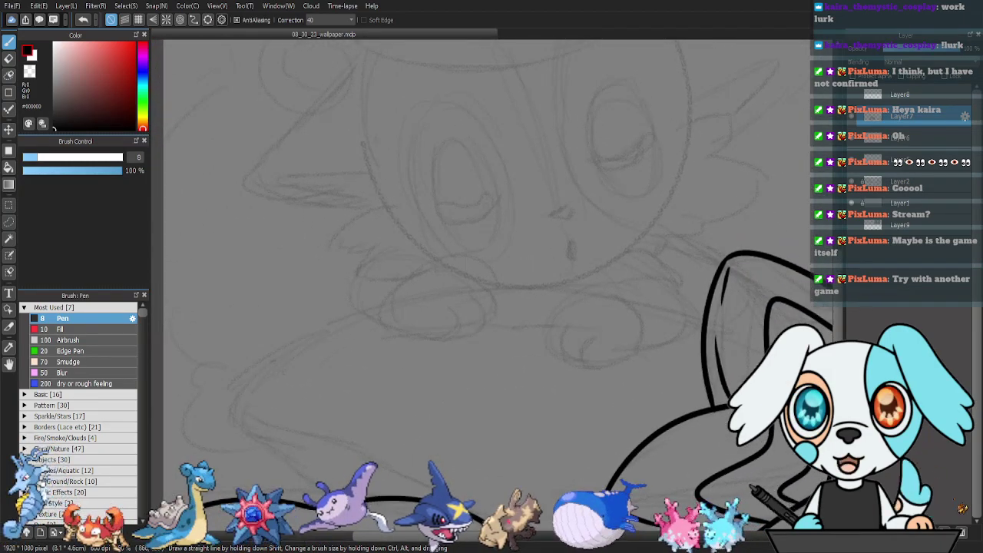
pyautogui.click(949, 533)
pyautogui.click(950, 532)
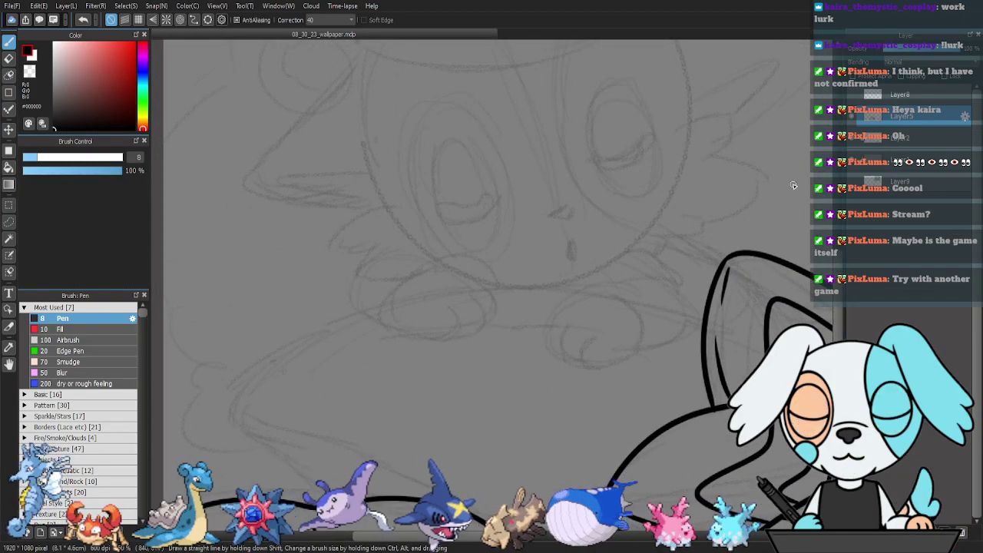
pyautogui.click(906, 94)
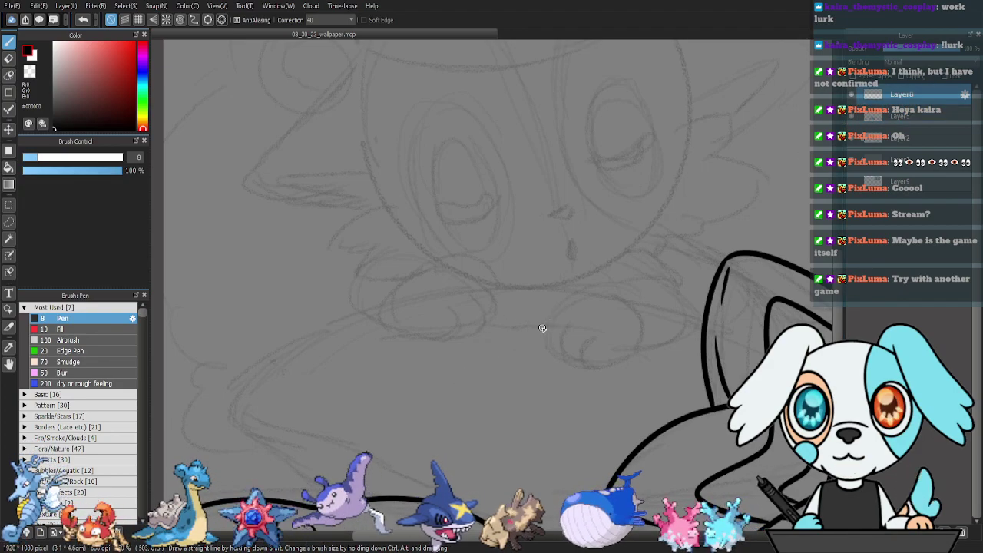
# Ink the rounded left point of the shape below the head, with a lower edge and an inner fold curve.
pyautogui.moveTo(378, 334)
pyautogui.mouseDown()
pyautogui.moveTo(448, 320)
pyautogui.moveTo(532, 343)
pyautogui.mouseUp()
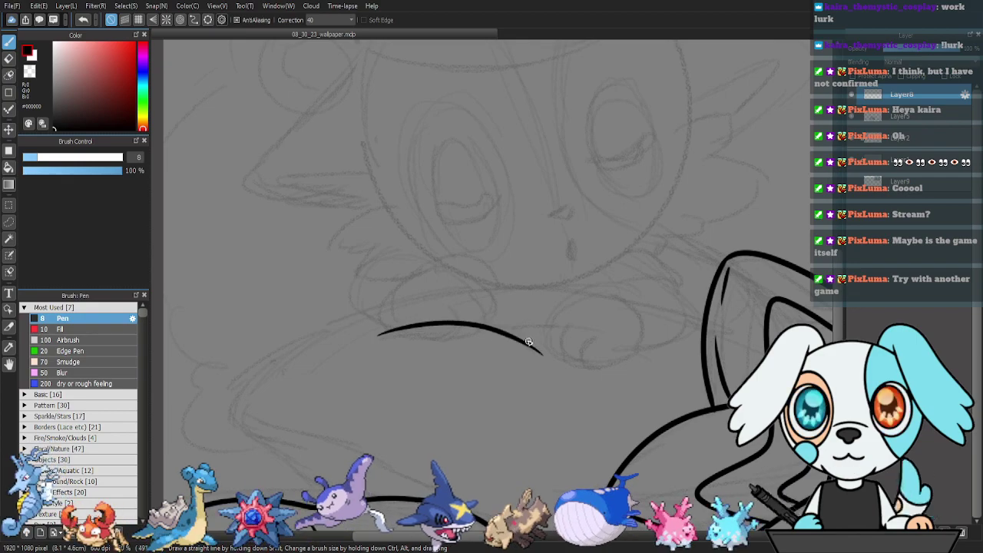
pyautogui.hotkey('ctrl', 'z')
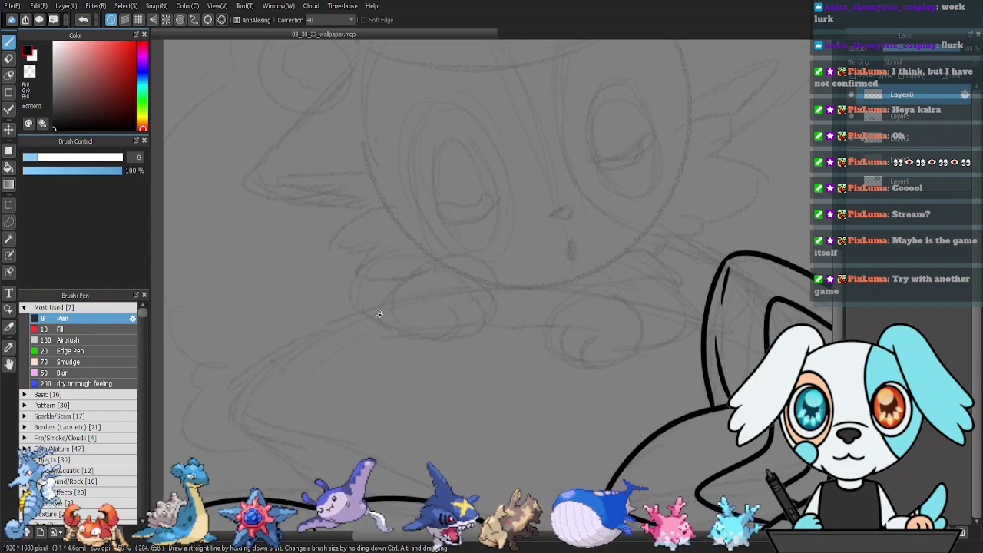
pyautogui.moveTo(357, 271)
pyautogui.mouseDown()
pyautogui.moveTo(268, 276)
pyautogui.moveTo(218, 303)
pyautogui.moveTo(195, 330)
pyautogui.moveTo(193, 343)
pyautogui.moveTo(258, 386)
pyautogui.moveTo(264, 407)
pyautogui.mouseUp()
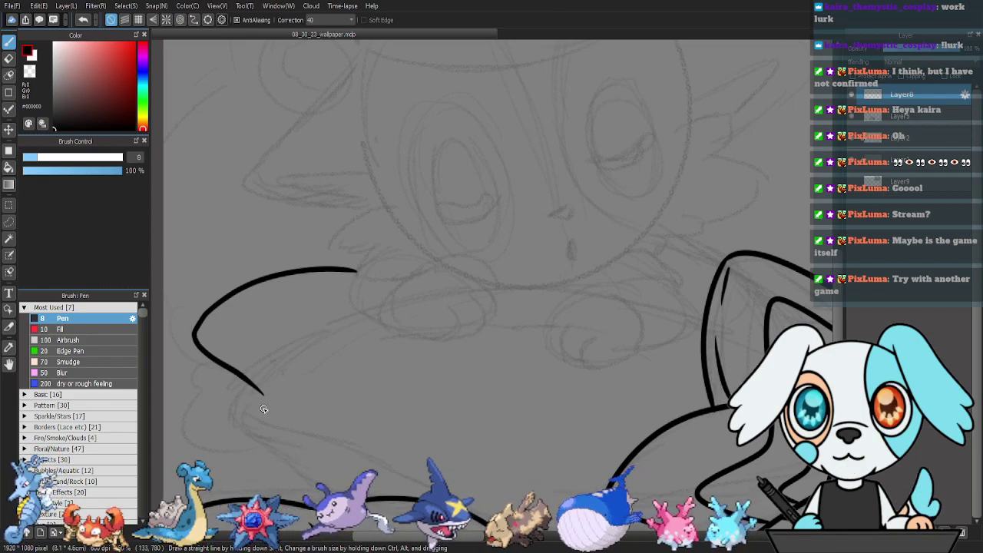
pyautogui.moveTo(230, 367); pyautogui.dragTo(313, 481)
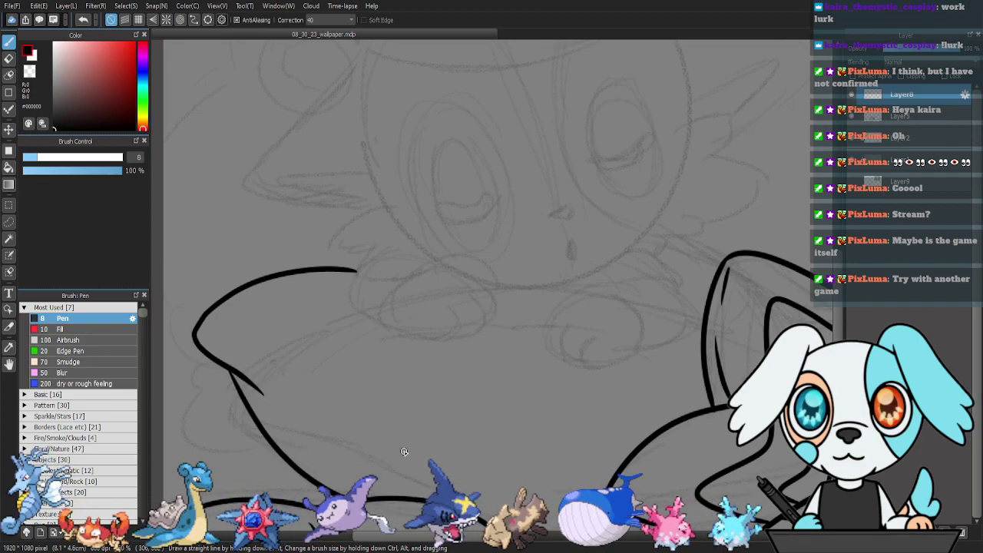
pyautogui.moveTo(217, 338)
pyautogui.mouseDown()
pyautogui.moveTo(310, 377)
pyautogui.moveTo(436, 485)
pyautogui.mouseUp()
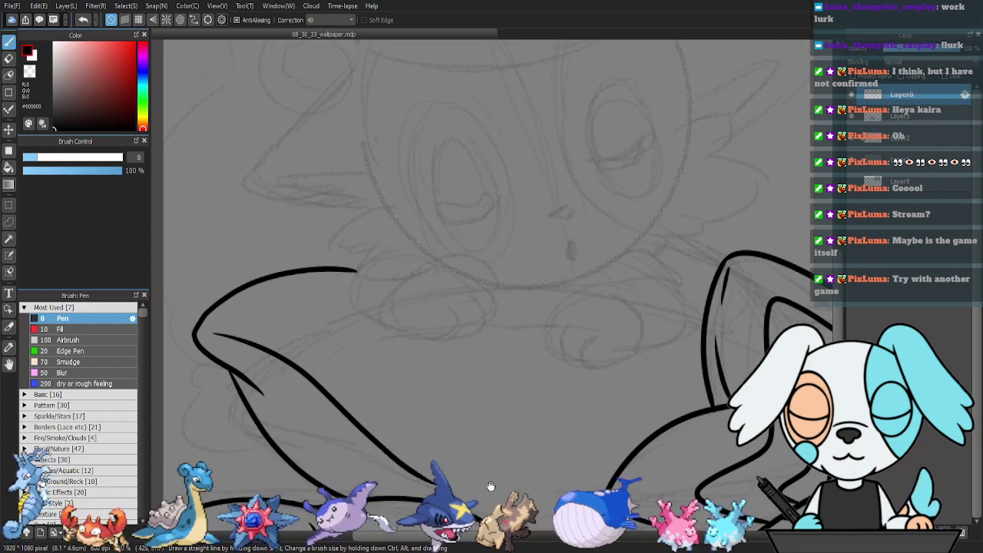
# Ink a curve bridging the gap between the two lower shapes and erase its overhang across the left one.
pyautogui.moveTo(503, 482); pyautogui.dragTo(397, 352)
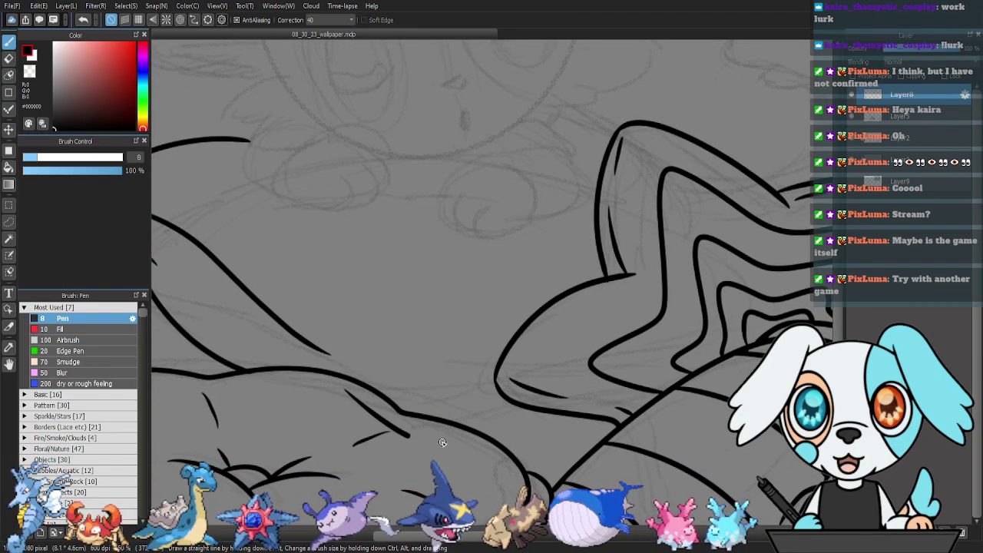
pyautogui.moveTo(322, 406)
pyautogui.mouseDown()
pyautogui.moveTo(400, 466)
pyautogui.moveTo(475, 470)
pyautogui.moveTo(576, 443)
pyautogui.moveTo(631, 444)
pyautogui.mouseUp()
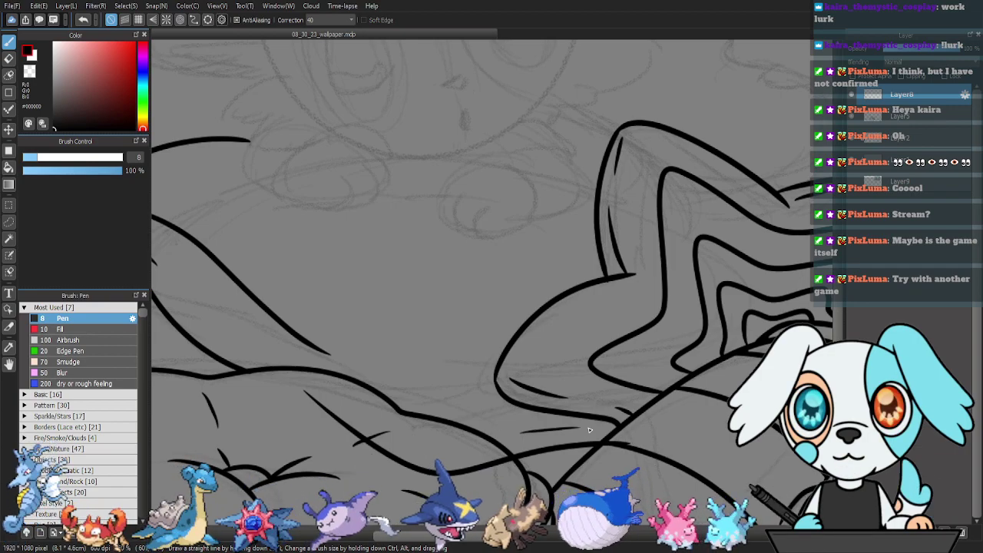
pyautogui.press('e')
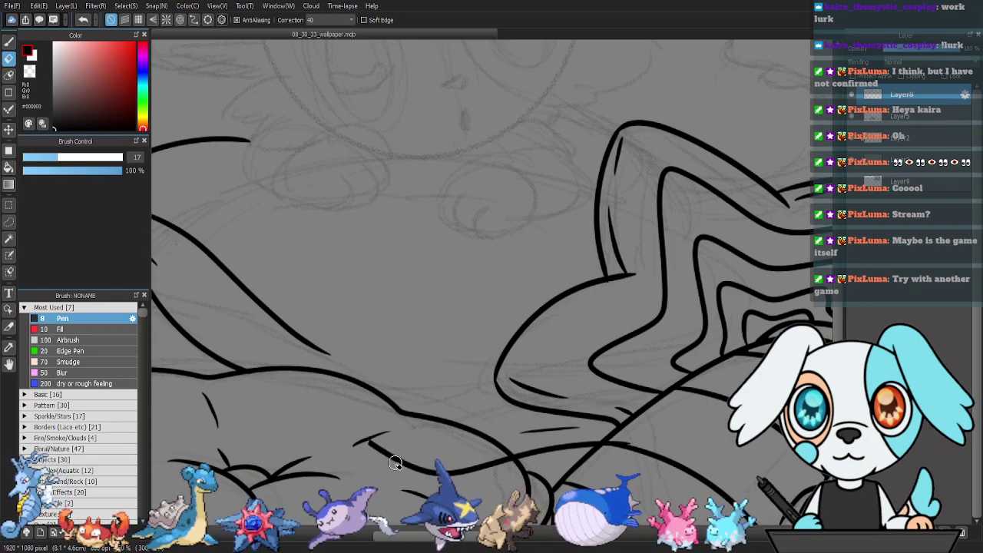
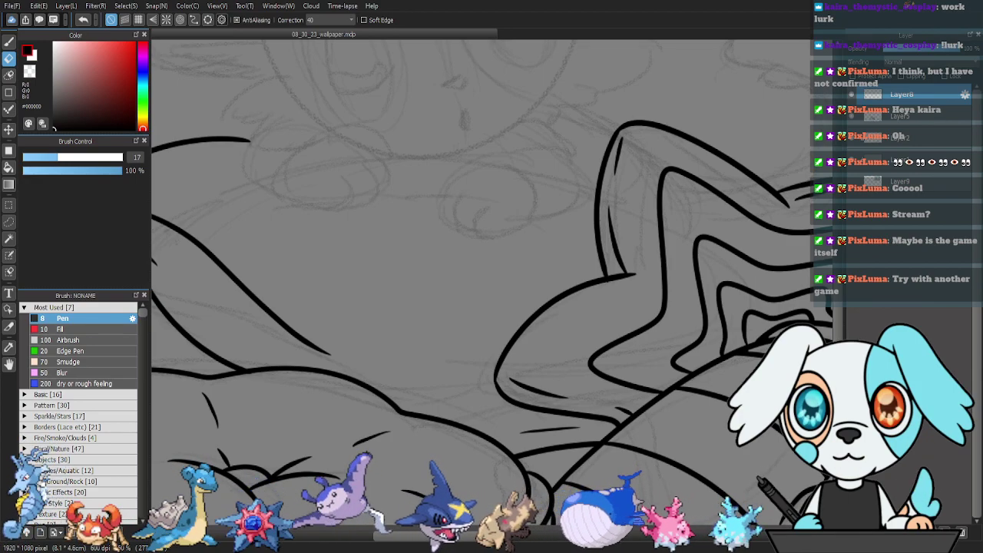
# Merge Layer8 down into Layer5 and add a new layer above it.
pyautogui.scroll(-2, 553, 395)
pyautogui.moveTo(553, 395)
pyautogui.mouseDown()
pyautogui.moveTo(511, 397)
pyautogui.moveTo(480, 432)
pyautogui.mouseUp()
pyautogui.moveTo(493, 393); pyautogui.dragTo(543, 406)
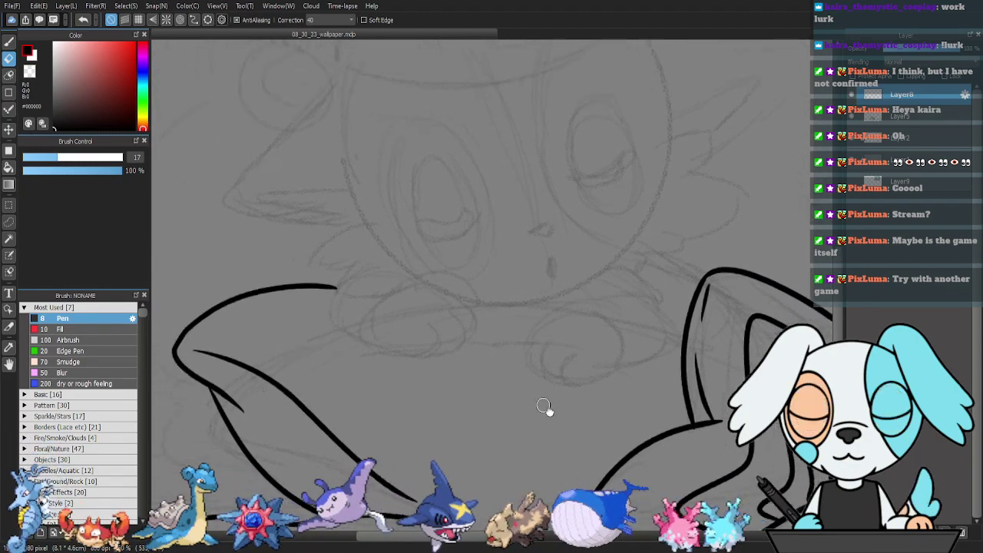
pyautogui.moveTo(501, 311); pyautogui.dragTo(524, 402)
pyautogui.moveTo(472, 334)
pyautogui.mouseDown()
pyautogui.moveTo(504, 414)
pyautogui.moveTo(430, 434)
pyautogui.mouseUp()
pyautogui.moveTo(514, 429); pyautogui.dragTo(520, 249)
pyautogui.moveTo(773, 347); pyautogui.dragTo(471, 325)
pyautogui.moveTo(580, 353); pyautogui.dragTo(642, 382)
pyautogui.moveTo(460, 320); pyautogui.dragTo(802, 371)
pyautogui.moveTo(538, 322); pyautogui.dragTo(744, 281)
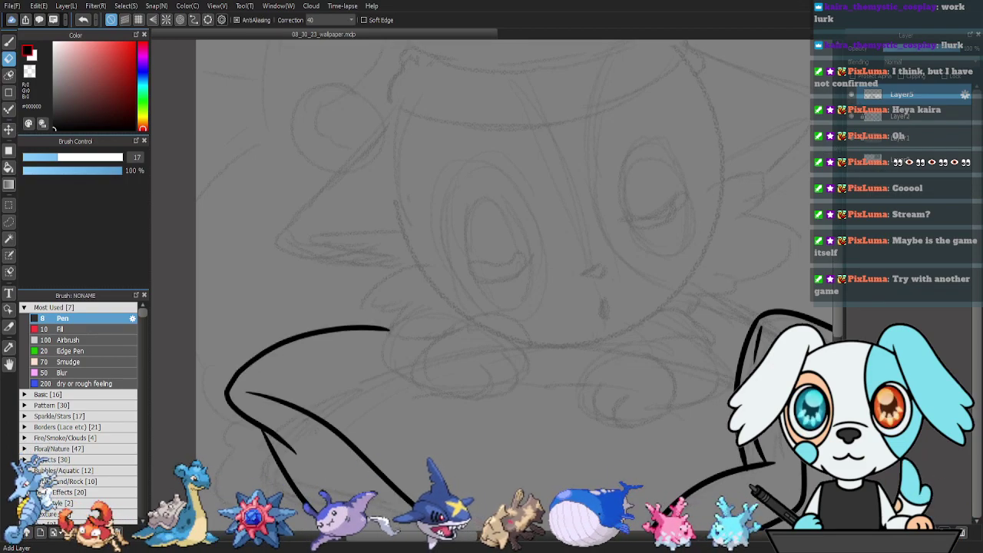
pyautogui.click(854, 532)
# Draw a black ellipse outline over the sketched head with the ellipse shape tool.
pyautogui.moveTo(589, 386); pyautogui.dragTo(496, 408)
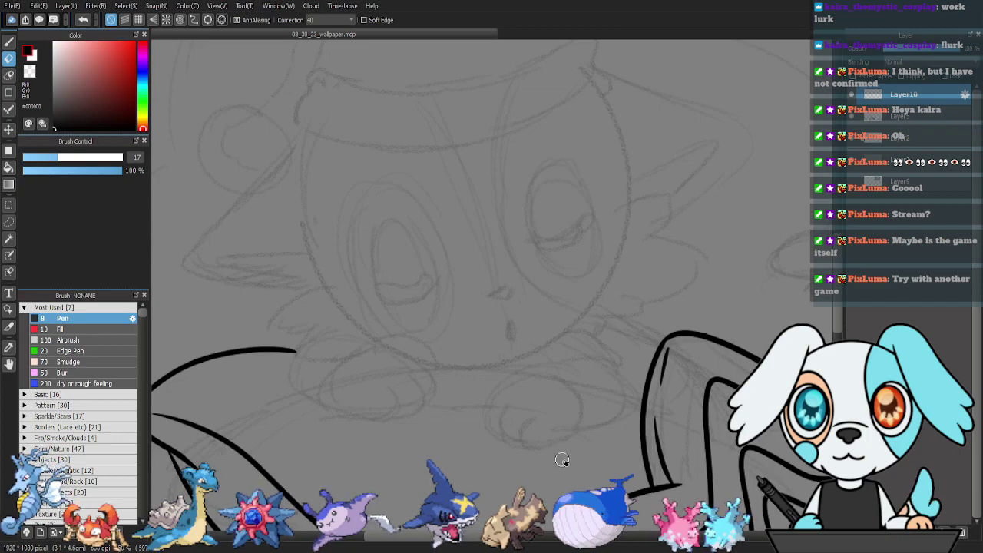
pyautogui.press('b')
pyautogui.moveTo(554, 417); pyautogui.dragTo(523, 373)
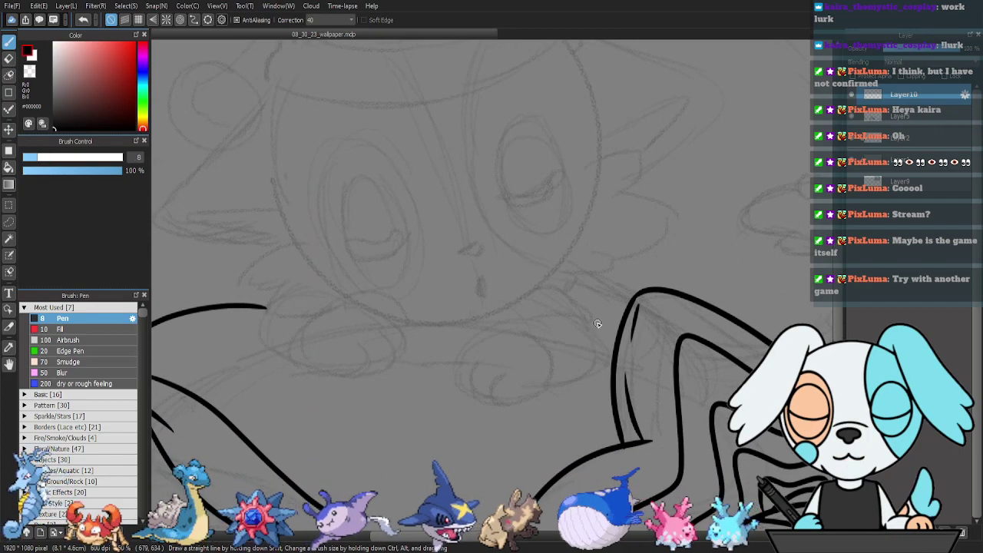
pyautogui.moveTo(557, 299); pyautogui.dragTo(592, 364)
pyautogui.press('u')
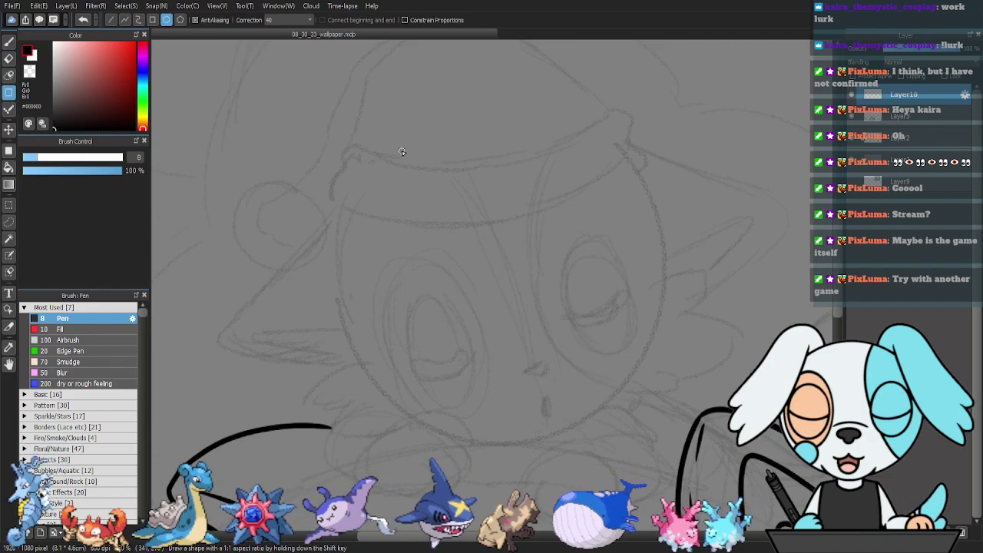
pyautogui.moveTo(338, 142); pyautogui.dragTo(595, 463)
# Enlarge and reposition the ellipse with a free transform to match the sketched head outline.
pyautogui.press('k')
pyautogui.moveTo(546, 373); pyautogui.dragTo(575, 370)
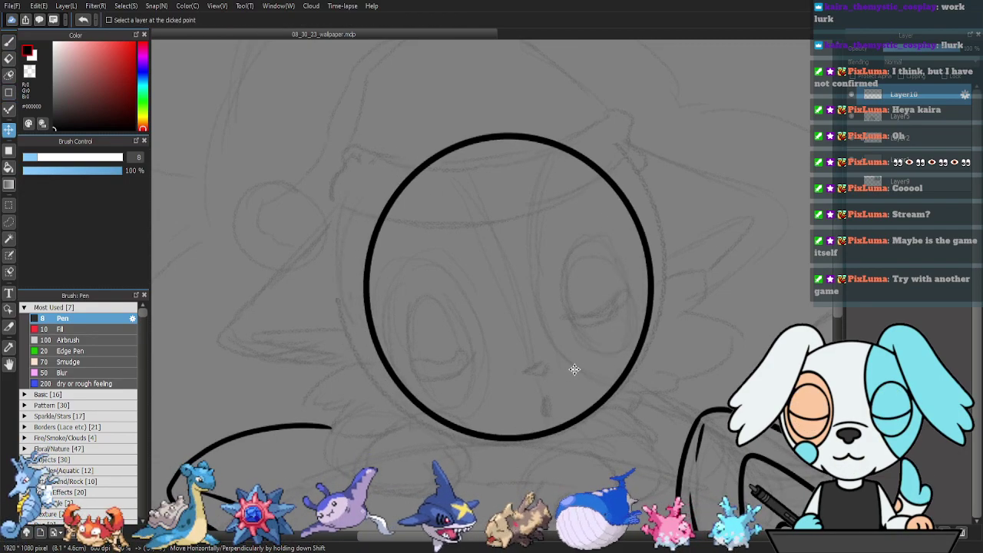
pyautogui.hotkey('ctrl', 't')
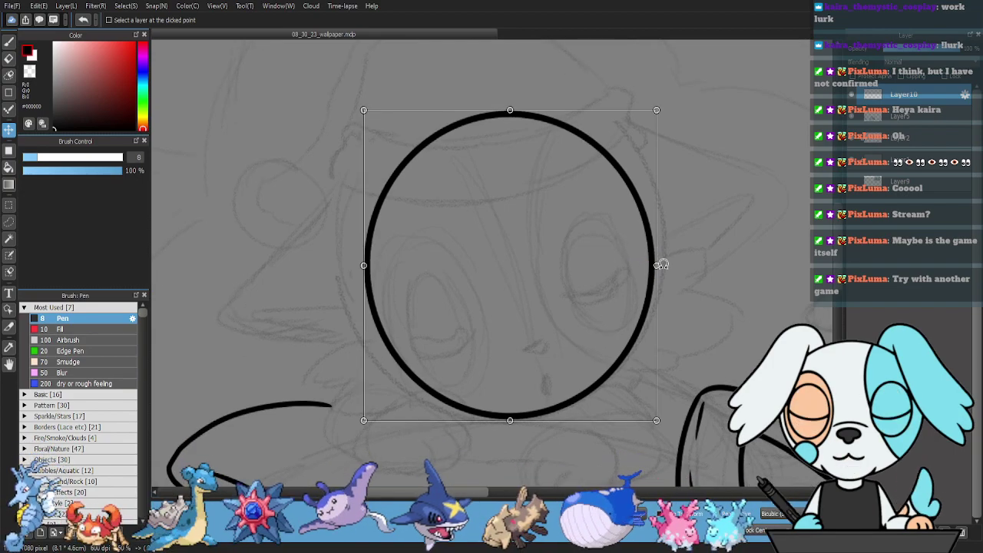
pyautogui.moveTo(660, 265); pyautogui.dragTo(676, 274)
pyautogui.moveTo(516, 124); pyautogui.dragTo(513, 98)
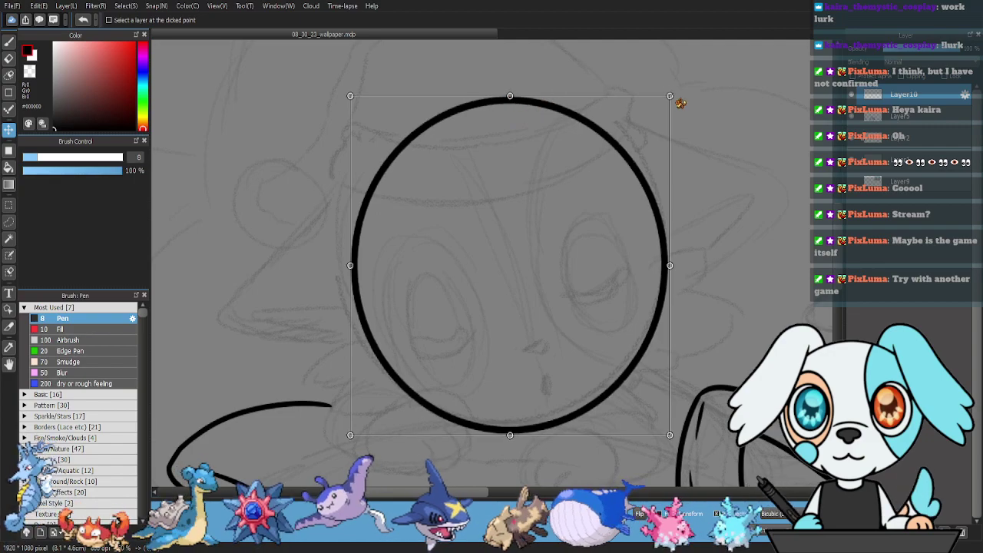
pyautogui.moveTo(671, 97); pyautogui.dragTo(673, 93)
pyautogui.moveTo(600, 154); pyautogui.dragTo(590, 144)
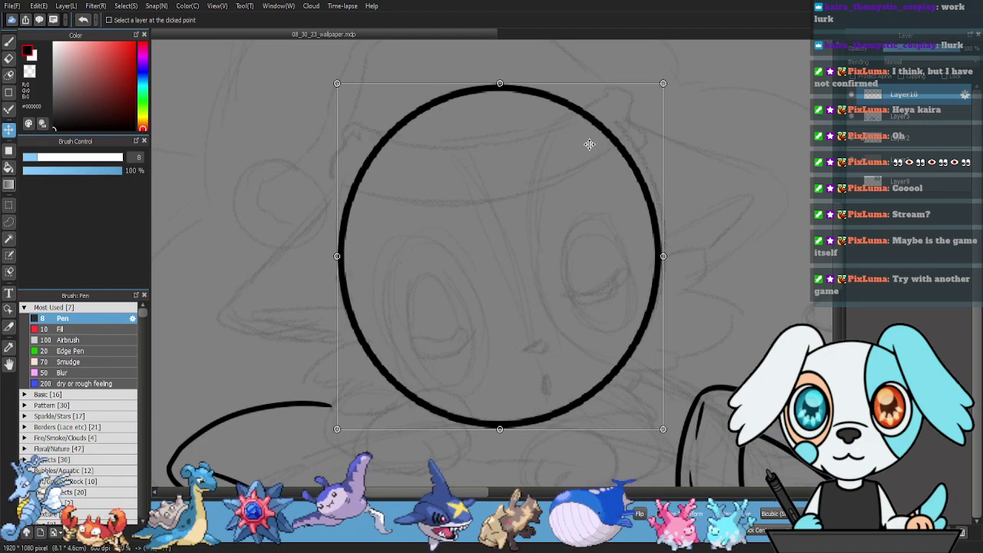
pyautogui.moveTo(672, 93); pyautogui.dragTo(669, 100)
pyautogui.press('Return')
pyautogui.scroll(1, 659, 154)
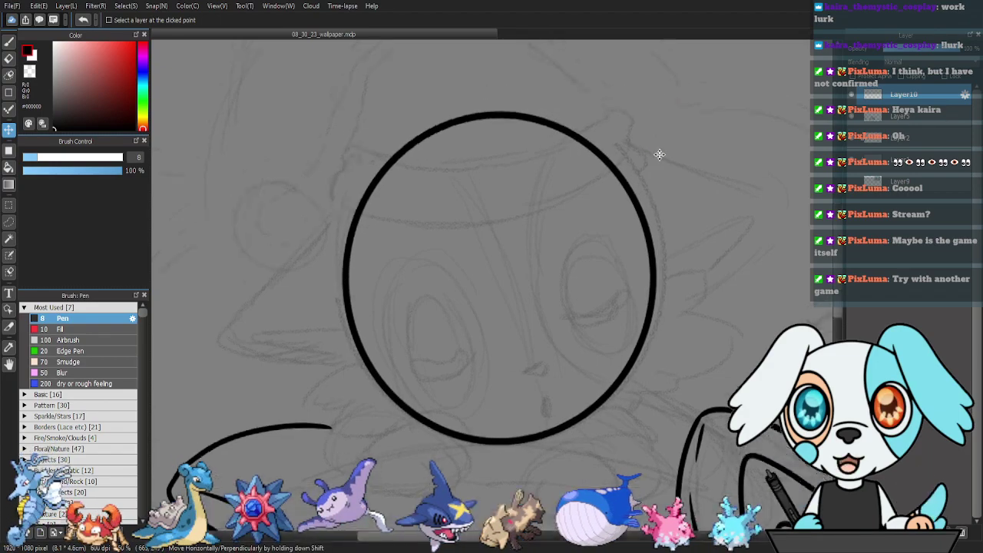
# Lower the opacity of the head ellipse's layer to make it a faint guide, and add a new layer above it.
pyautogui.click(905, 49)
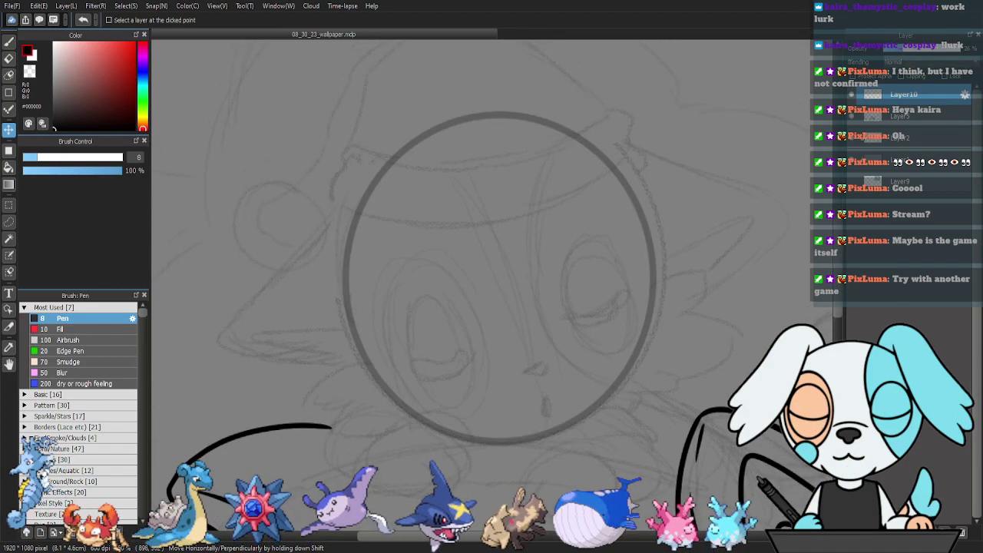
pyautogui.click(854, 533)
pyautogui.press('b')
pyautogui.moveTo(631, 417); pyautogui.dragTo(550, 372)
pyautogui.scroll(1, 549, 371)
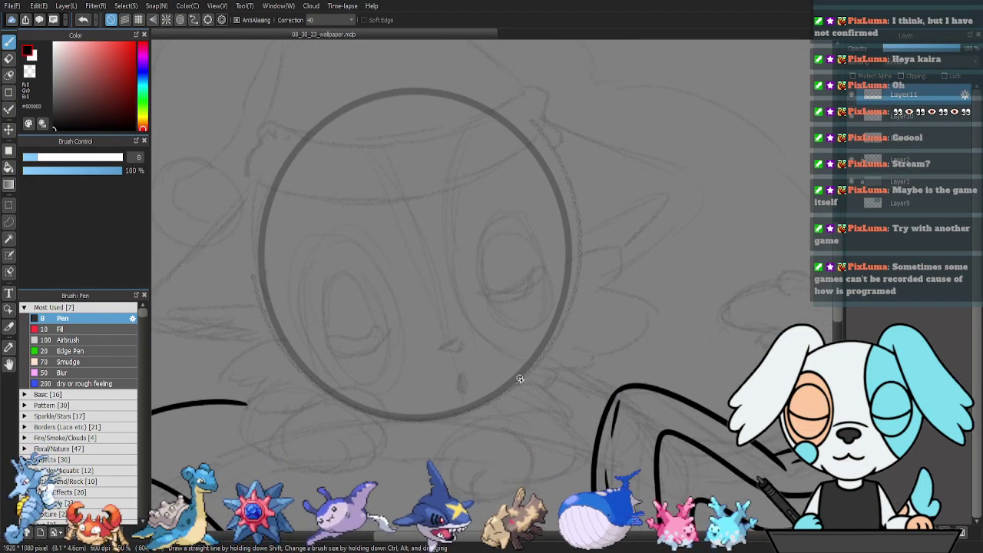
# Ink the fur on the right side of the head as three rounded tufts: small upper, large middle, small lower.
pyautogui.moveTo(561, 384); pyautogui.dragTo(508, 384)
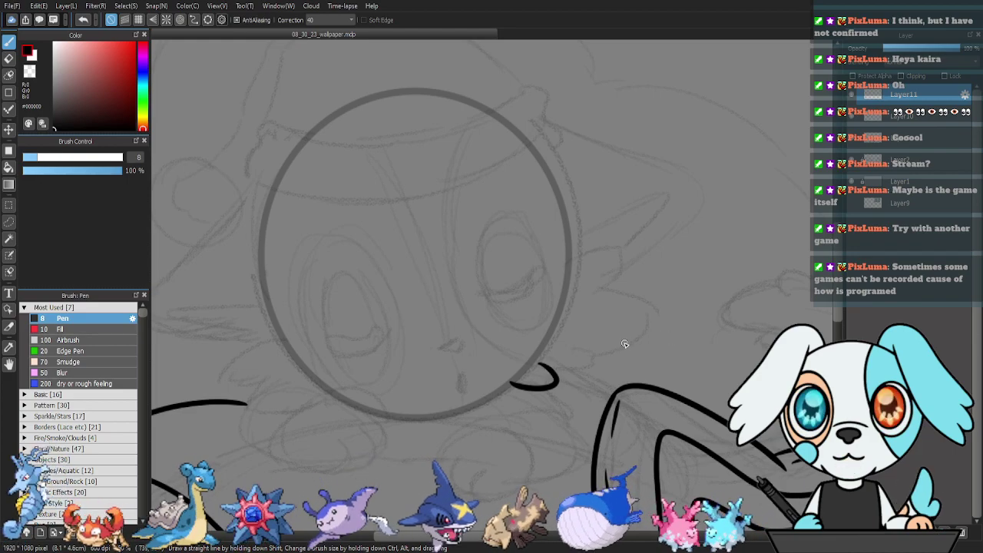
pyautogui.hotkey('ctrl', 'z')
pyautogui.moveTo(523, 371)
pyautogui.mouseDown()
pyautogui.moveTo(556, 385)
pyautogui.moveTo(568, 378)
pyautogui.moveTo(553, 350)
pyautogui.mouseUp()
pyautogui.moveTo(561, 262)
pyautogui.mouseDown()
pyautogui.moveTo(626, 248)
pyautogui.moveTo(605, 279)
pyautogui.moveTo(584, 284)
pyautogui.moveTo(672, 310)
pyautogui.moveTo(659, 336)
pyautogui.mouseUp()
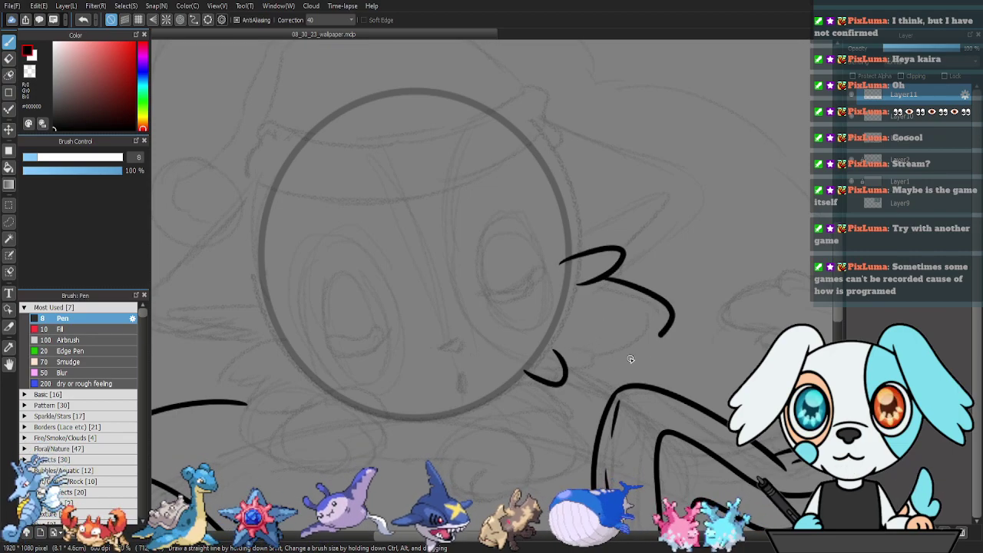
pyautogui.hotkey('ctrl', 'z')
pyautogui.moveTo(580, 283)
pyautogui.mouseDown()
pyautogui.moveTo(654, 310)
pyautogui.moveTo(606, 351)
pyautogui.moveTo(551, 349)
pyautogui.mouseUp()
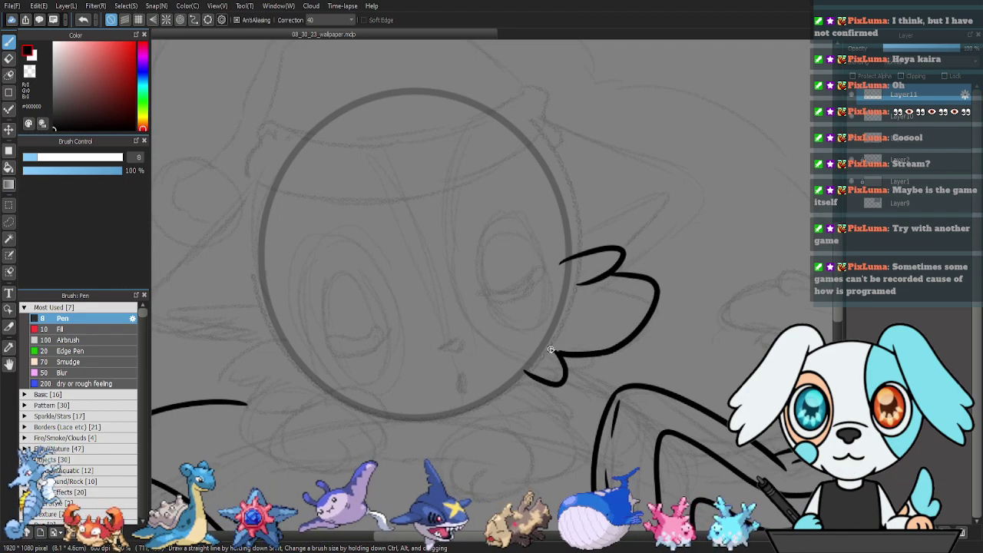
pyautogui.moveTo(532, 296)
pyautogui.mouseDown()
pyautogui.moveTo(598, 305)
pyautogui.moveTo(626, 284)
pyautogui.moveTo(612, 327)
pyautogui.mouseUp()
pyautogui.moveTo(604, 291); pyautogui.dragTo(622, 246)
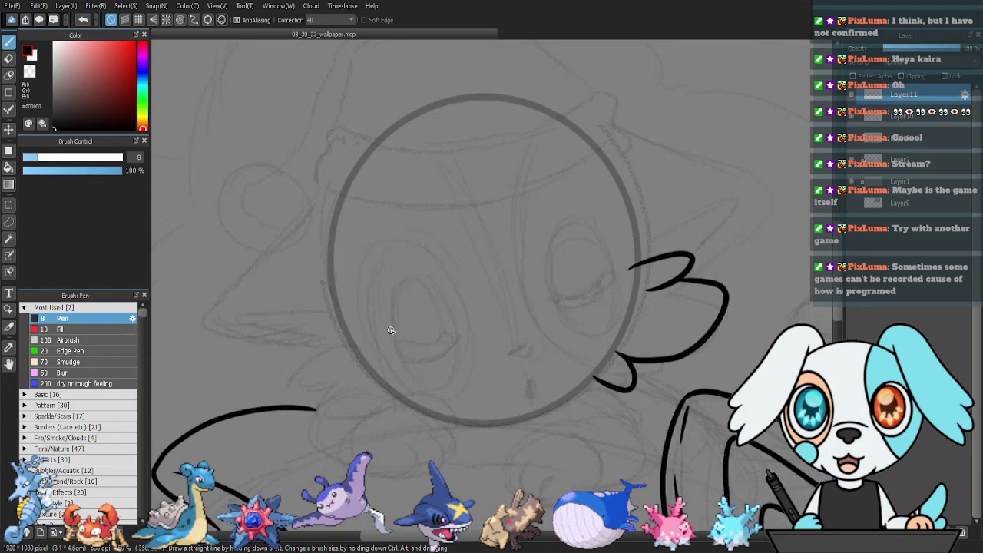
# Ink the two fur tufts on the head's left cheek and the left paw beneath them with toe lines.
pyautogui.moveTo(361, 332)
pyautogui.mouseDown()
pyautogui.moveTo(324, 332)
pyautogui.moveTo(290, 346)
pyautogui.moveTo(293, 361)
pyautogui.moveTo(339, 368)
pyautogui.moveTo(302, 395)
pyautogui.moveTo(290, 429)
pyautogui.moveTo(291, 439)
pyautogui.moveTo(324, 444)
pyautogui.mouseUp()
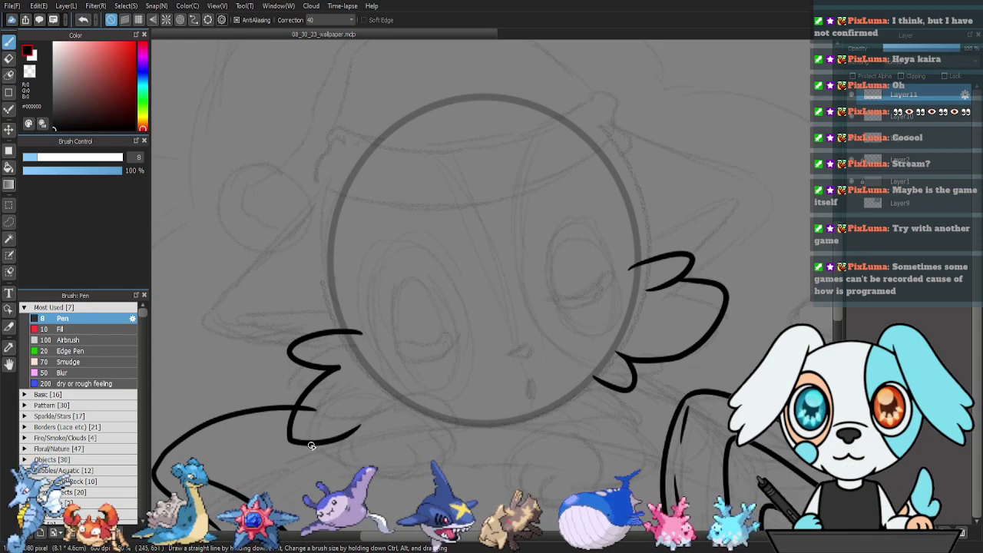
pyautogui.moveTo(443, 467)
pyautogui.mouseDown()
pyautogui.moveTo(429, 439)
pyautogui.moveTo(455, 447)
pyautogui.moveTo(403, 401)
pyautogui.moveTo(371, 403)
pyautogui.mouseUp()
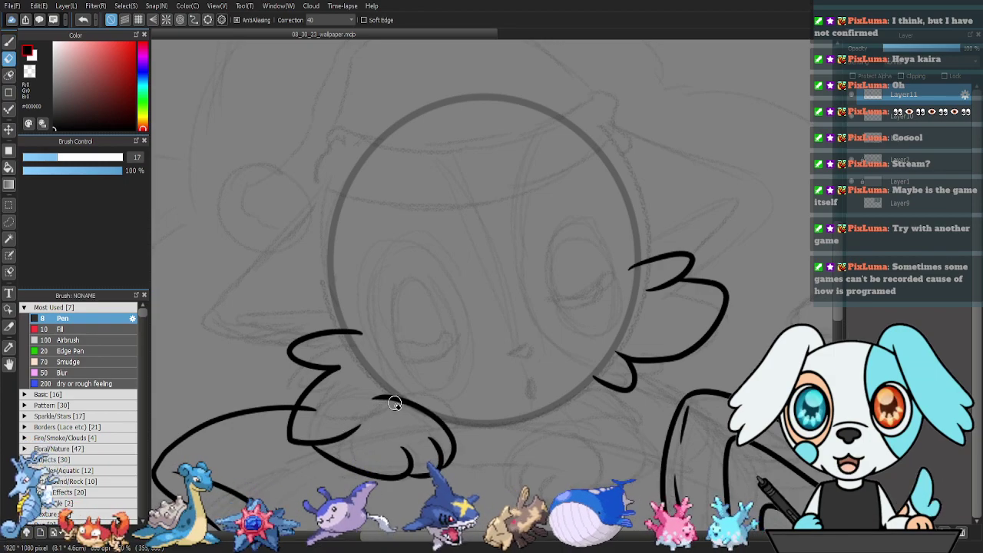
pyautogui.hotkey('ctrl', 'z')
pyautogui.moveTo(373, 413)
pyautogui.mouseDown()
pyautogui.moveTo(396, 382)
pyautogui.moveTo(418, 405)
pyautogui.mouseUp()
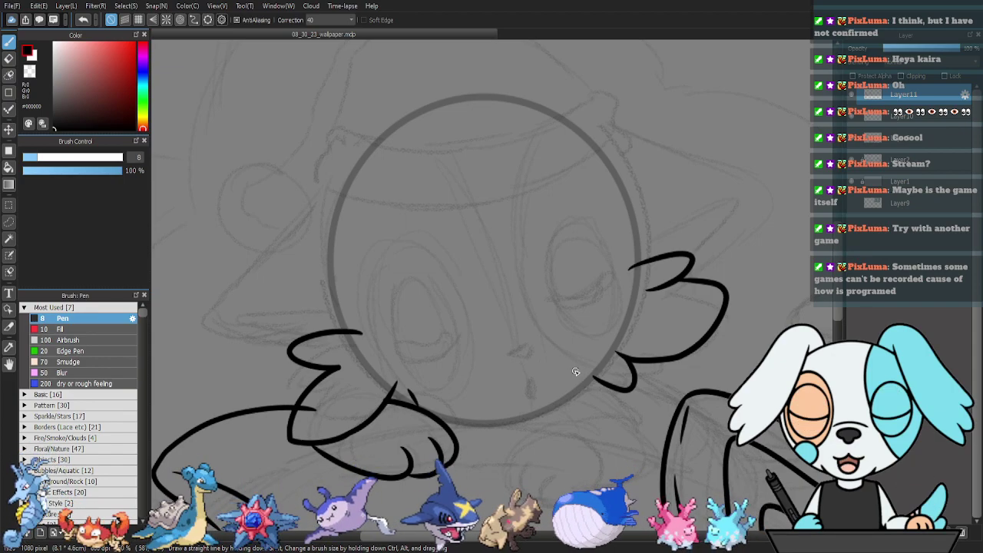
# Ink the right paw with toe lines, and erase the Layer5 line that overlaps the left cheek fur.
pyautogui.moveTo(623, 418); pyautogui.dragTo(589, 351)
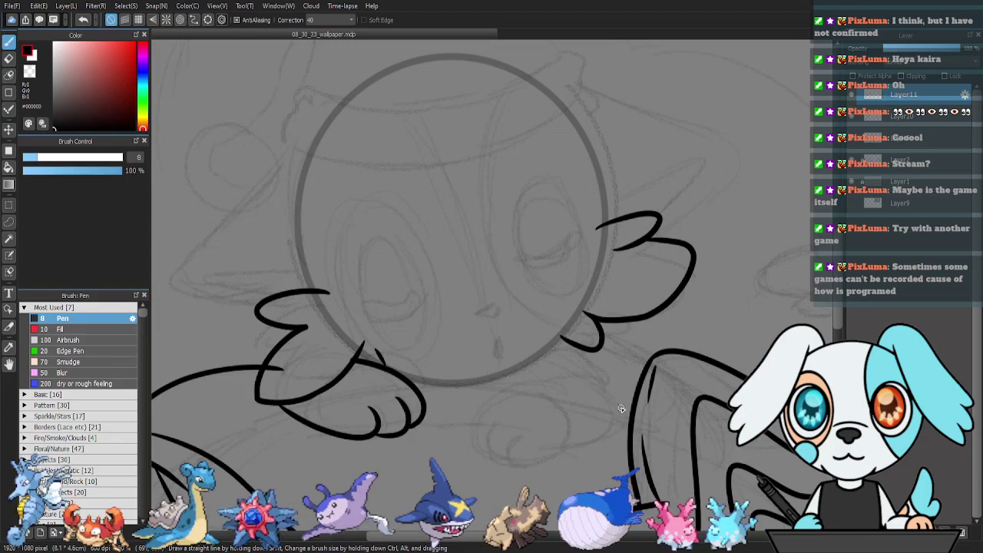
pyautogui.moveTo(565, 455)
pyautogui.mouseDown()
pyautogui.moveTo(510, 449)
pyautogui.moveTo(518, 438)
pyautogui.moveTo(523, 456)
pyautogui.moveTo(487, 454)
pyautogui.moveTo(486, 432)
pyautogui.moveTo(499, 431)
pyautogui.moveTo(470, 428)
pyautogui.moveTo(490, 402)
pyautogui.moveTo(550, 378)
pyautogui.moveTo(622, 401)
pyautogui.mouseUp()
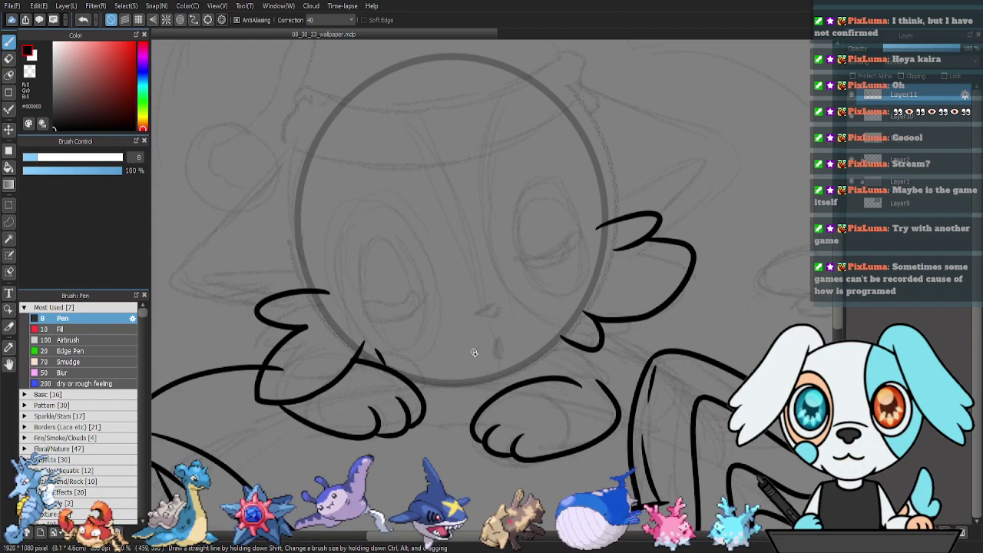
pyautogui.press('e')
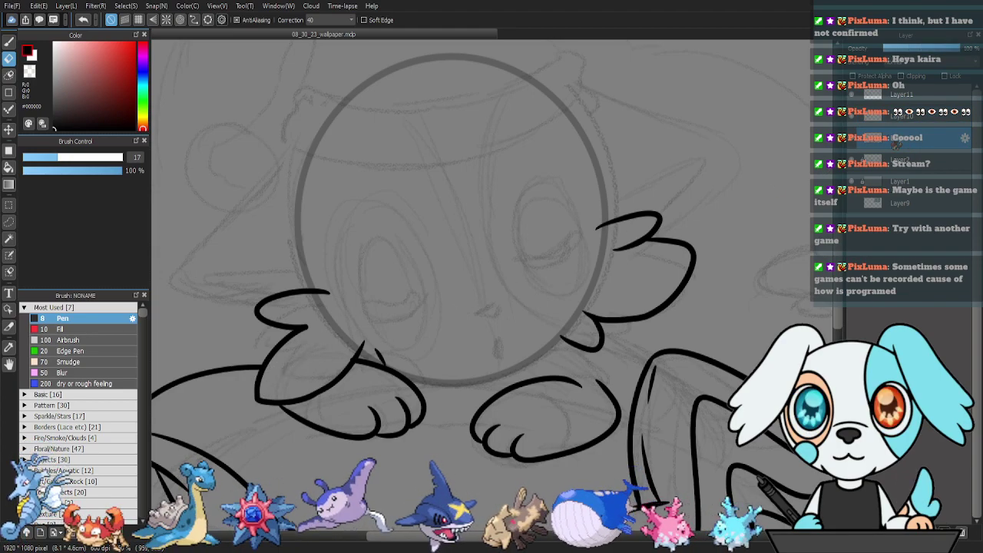
pyautogui.press('p')
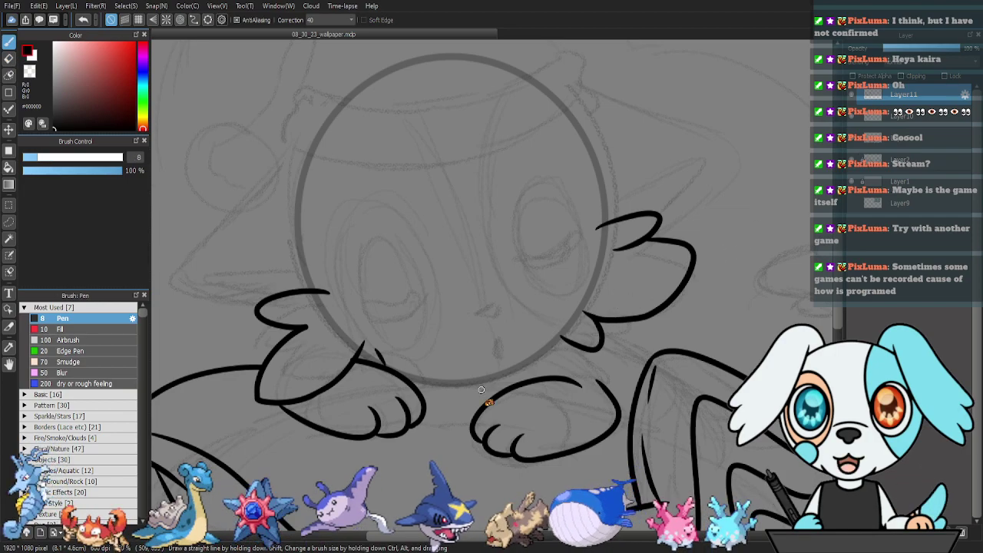
# Ink the short foreleg and chest contours between the head circle and the right paw.
pyautogui.moveTo(482, 390); pyautogui.dragTo(456, 406)
pyautogui.moveTo(578, 368)
pyautogui.mouseDown()
pyautogui.moveTo(590, 384)
pyautogui.moveTo(580, 405)
pyautogui.mouseUp()
pyautogui.moveTo(520, 371)
pyautogui.mouseDown()
pyautogui.moveTo(581, 394)
pyautogui.moveTo(602, 434)
pyautogui.moveTo(550, 396)
pyautogui.moveTo(580, 392)
pyautogui.mouseUp()
pyautogui.hotkey('ctrl', 'z')
pyautogui.moveTo(503, 327)
pyautogui.mouseDown()
pyautogui.moveTo(643, 364)
pyautogui.moveTo(573, 339)
pyautogui.moveTo(507, 339)
pyautogui.mouseUp()
pyautogui.moveTo(540, 407)
pyautogui.mouseDown()
pyautogui.moveTo(533, 399)
pyautogui.moveTo(563, 375)
pyautogui.mouseUp()
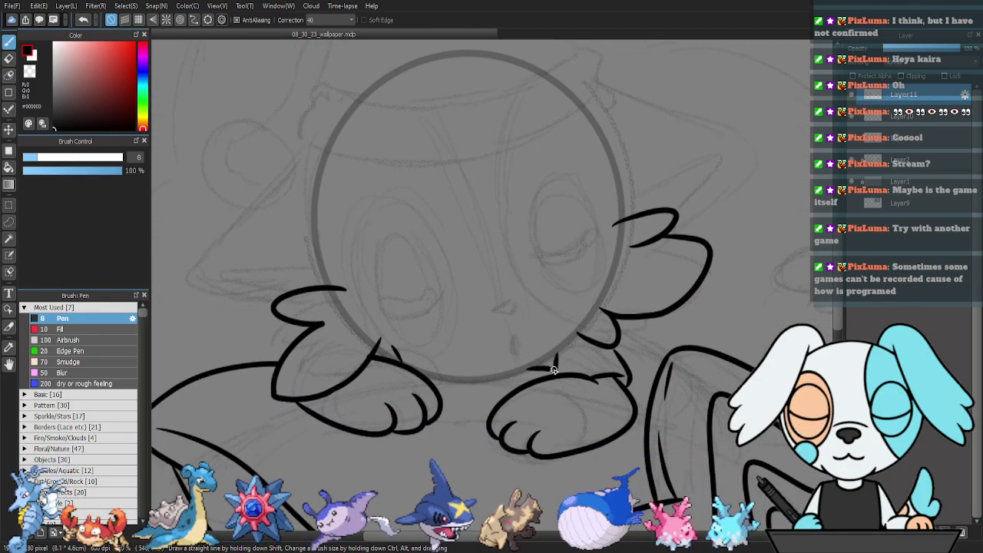
pyautogui.moveTo(698, 386)
pyautogui.mouseDown()
pyautogui.moveTo(650, 355)
pyautogui.moveTo(585, 345)
pyautogui.moveTo(617, 363)
pyautogui.mouseUp()
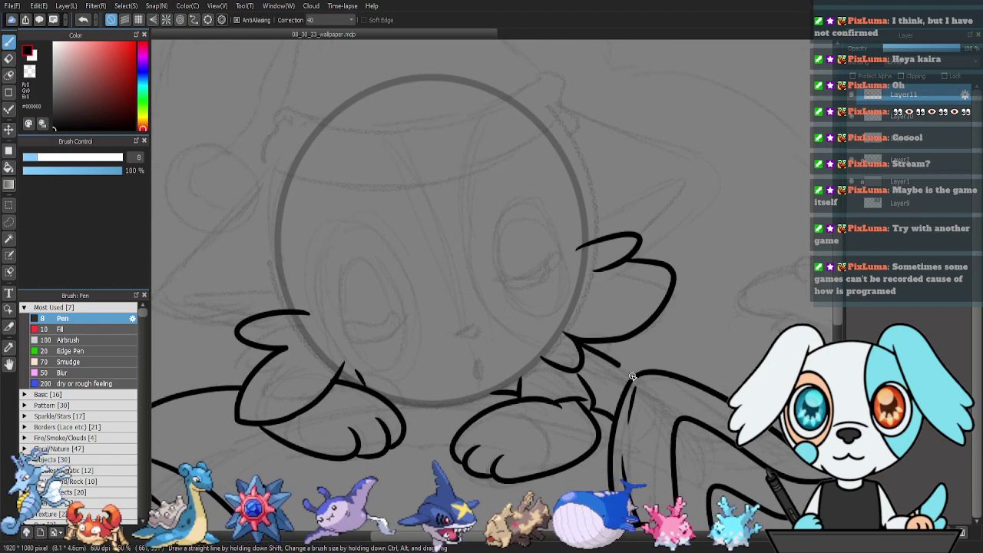
pyautogui.moveTo(689, 389); pyautogui.dragTo(718, 383)
pyautogui.hotkey('ctrl', 'z')
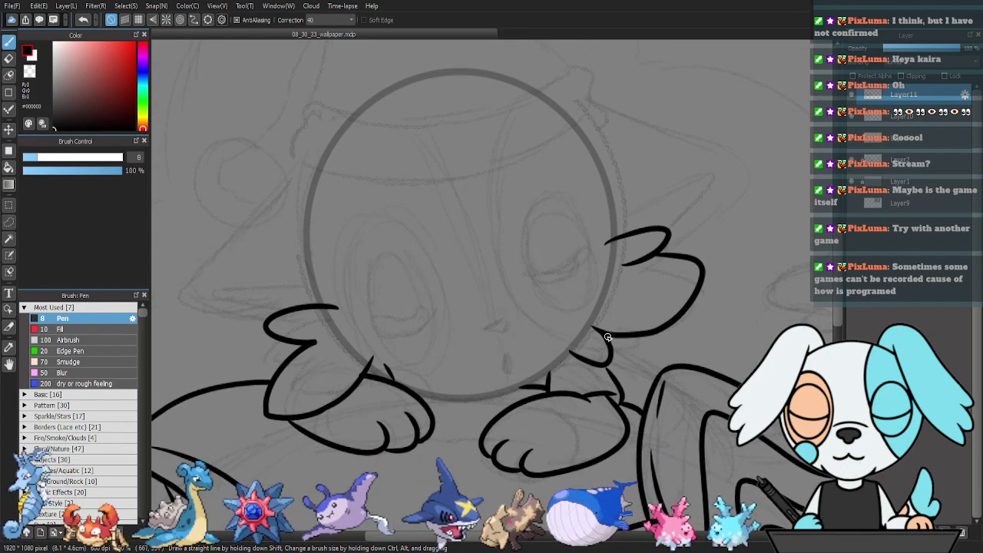
# Ink the body line running from the right cheek fur to the limb, plus curved lines across the left and right paws.
pyautogui.moveTo(636, 305)
pyautogui.mouseDown()
pyautogui.moveTo(667, 321)
pyautogui.moveTo(617, 358)
pyautogui.mouseUp()
pyautogui.moveTo(302, 408); pyautogui.dragTo(301, 372)
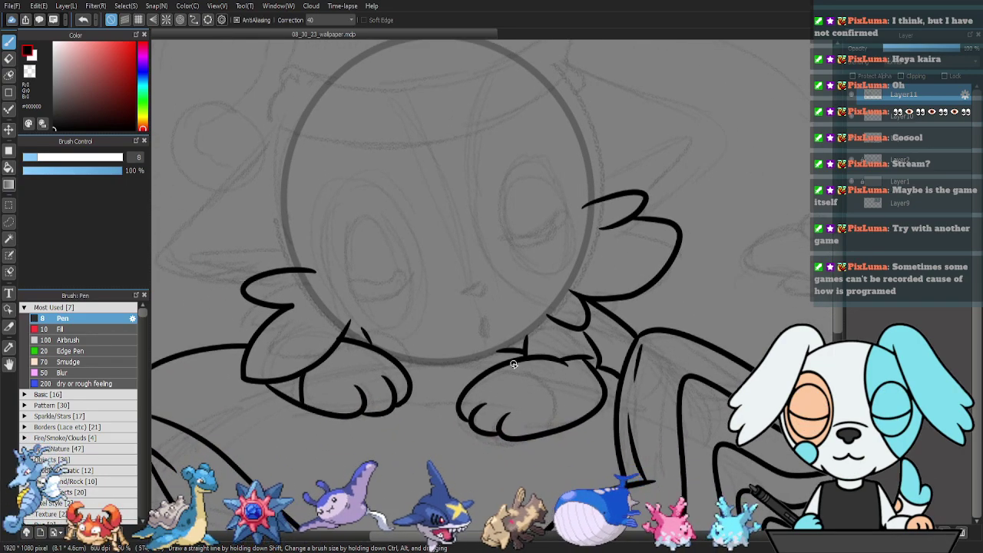
pyautogui.moveTo(592, 310)
pyautogui.mouseDown()
pyautogui.moveTo(604, 340)
pyautogui.moveTo(564, 377)
pyautogui.moveTo(463, 353)
pyautogui.mouseUp()
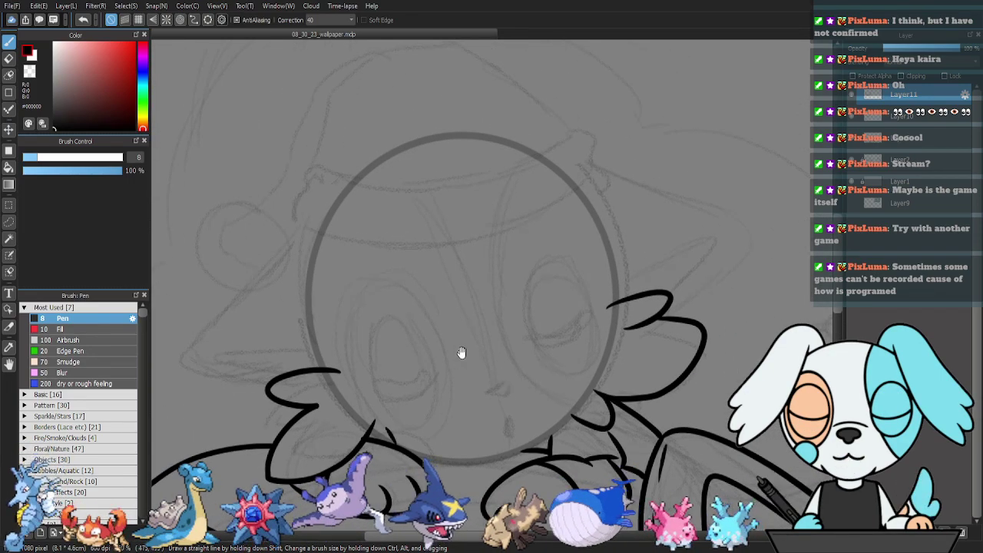
# Ink the nightcap's brim over the forehead as a curved band with a bumpy, rounded right end.
pyautogui.moveTo(351, 275); pyautogui.dragTo(386, 287)
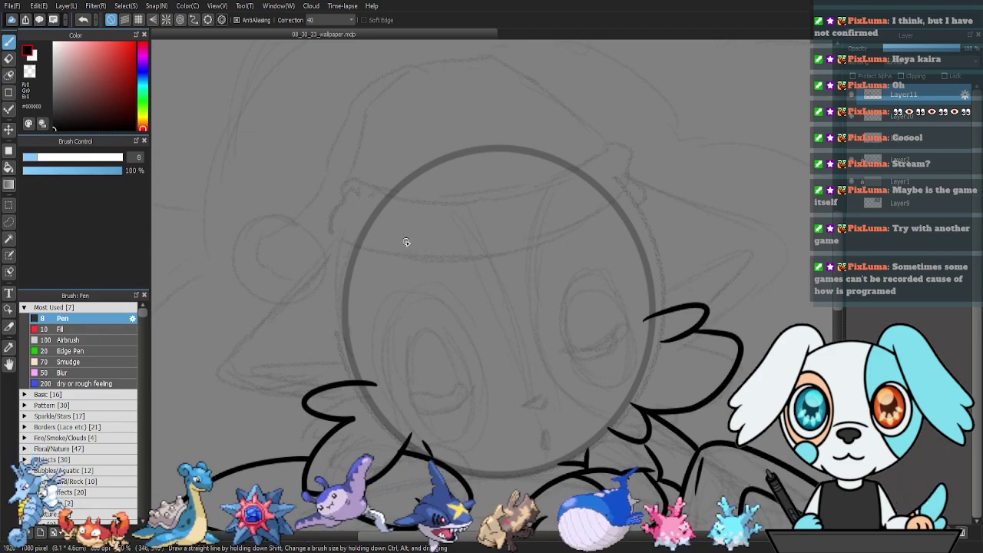
pyautogui.moveTo(406, 242); pyautogui.dragTo(373, 269)
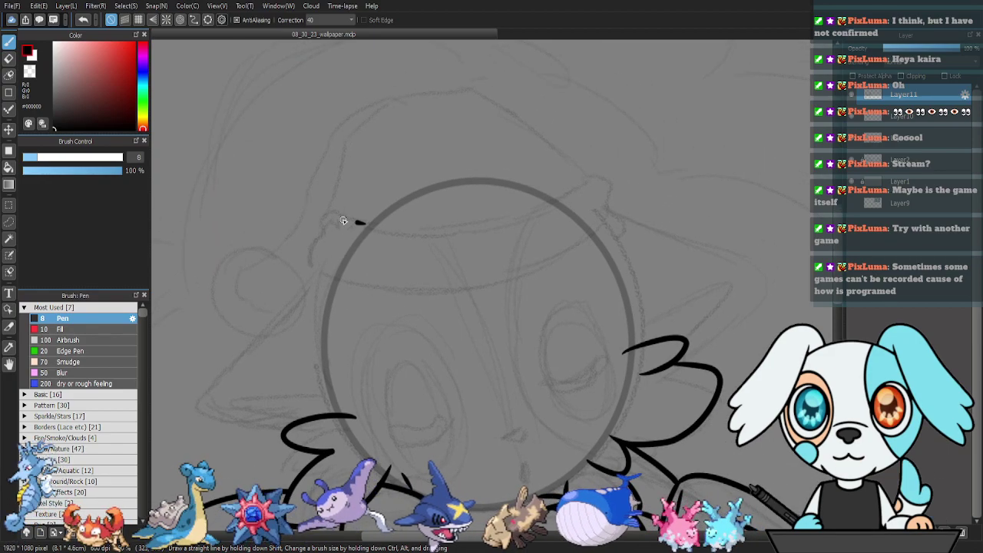
pyautogui.moveTo(332, 231); pyautogui.dragTo(330, 283)
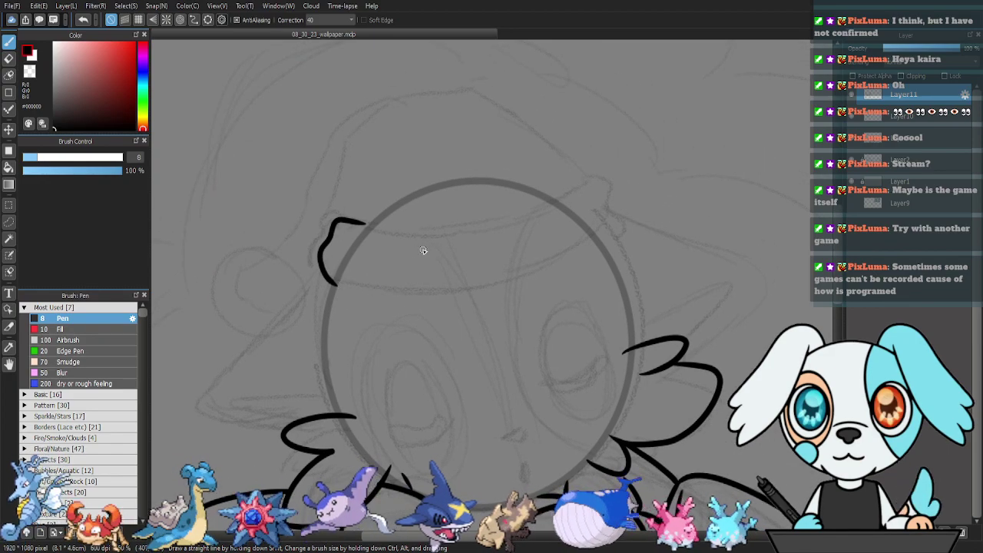
pyautogui.hotkey('ctrl', 'z')
pyautogui.moveTo(351, 225)
pyautogui.mouseDown()
pyautogui.moveTo(406, 238)
pyautogui.moveTo(483, 229)
pyautogui.moveTo(559, 192)
pyautogui.mouseUp()
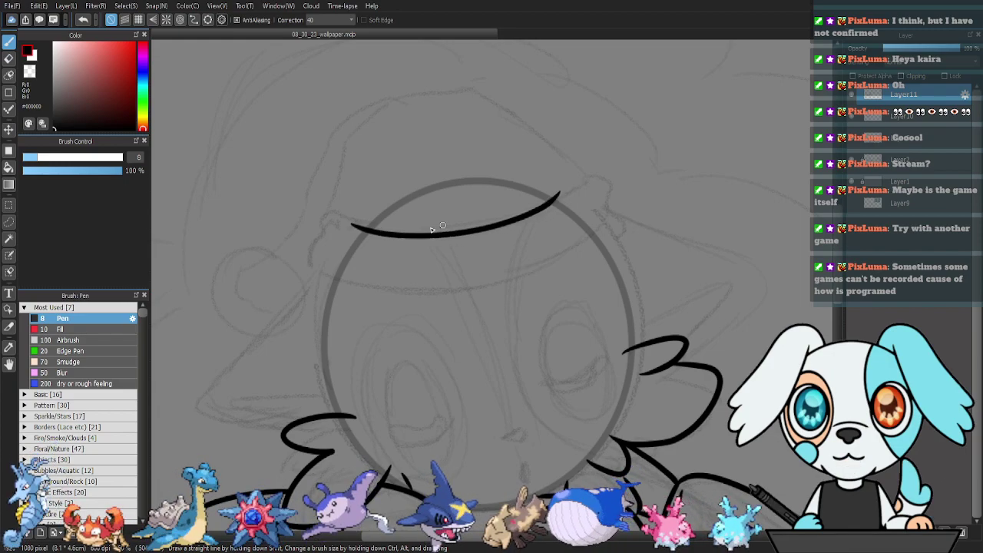
pyautogui.moveTo(343, 234)
pyautogui.mouseDown()
pyautogui.moveTo(328, 271)
pyautogui.moveTo(380, 294)
pyautogui.moveTo(518, 280)
pyautogui.moveTo(601, 223)
pyautogui.mouseUp()
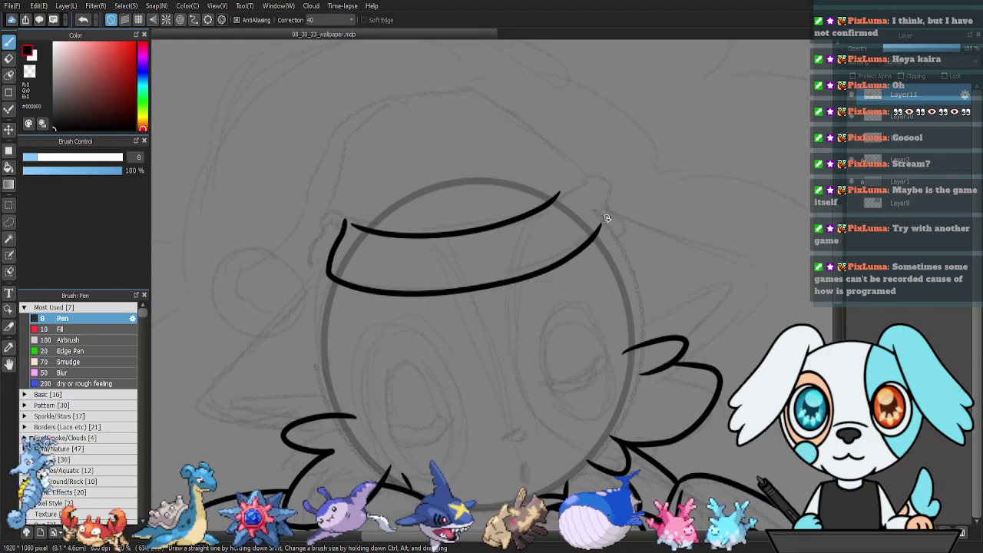
pyautogui.moveTo(566, 189)
pyautogui.mouseDown()
pyautogui.moveTo(582, 184)
pyautogui.moveTo(597, 215)
pyautogui.moveTo(571, 249)
pyautogui.mouseUp()
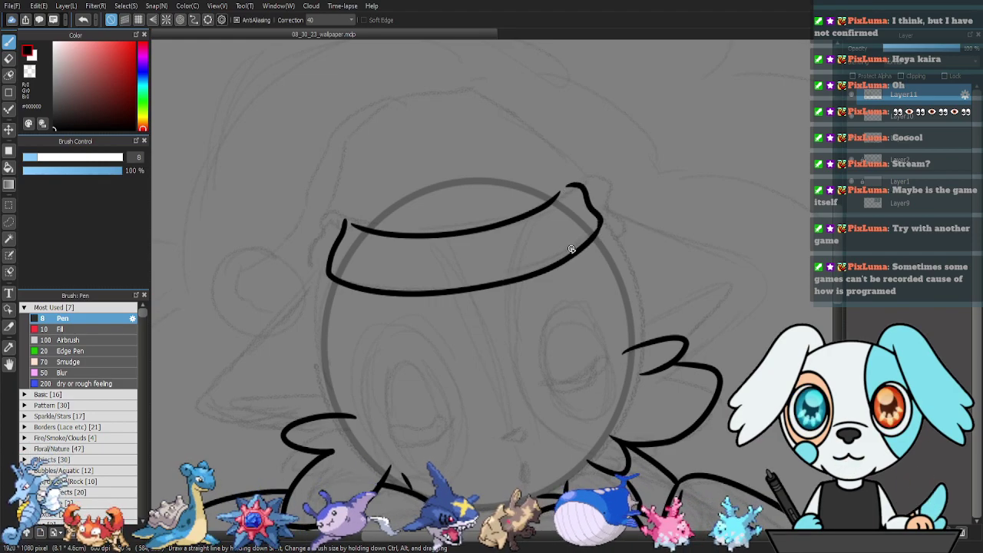
# Add two fold lines to the nightcap's brim and ink the pointed crown with its drooping left tip and side crease.
pyautogui.moveTo(354, 255)
pyautogui.mouseDown()
pyautogui.moveTo(427, 263)
pyautogui.moveTo(557, 226)
pyautogui.moveTo(578, 248)
pyautogui.mouseUp()
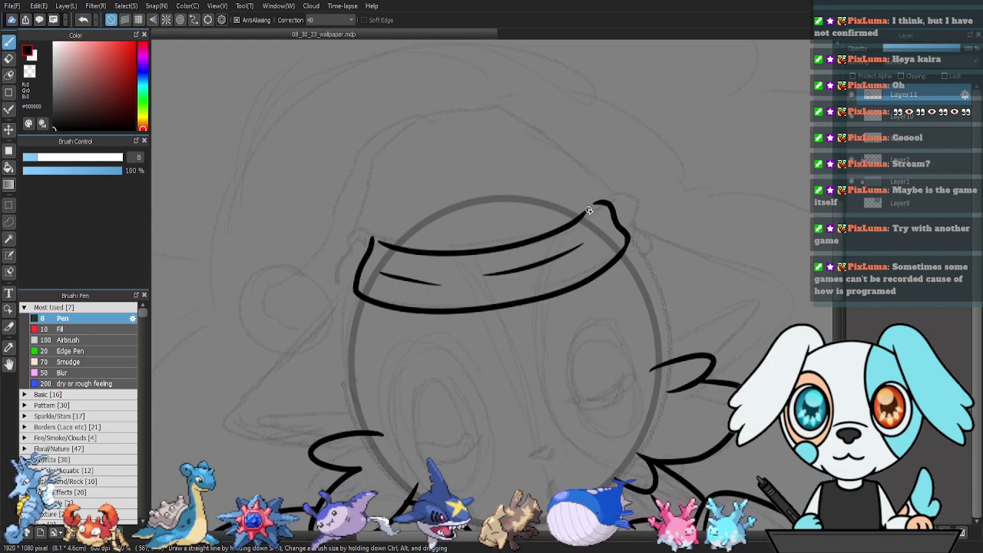
pyautogui.moveTo(589, 186)
pyautogui.mouseDown()
pyautogui.moveTo(517, 120)
pyautogui.moveTo(465, 95)
pyautogui.moveTo(384, 125)
pyautogui.moveTo(364, 145)
pyautogui.moveTo(322, 259)
pyautogui.moveTo(279, 292)
pyautogui.moveTo(293, 312)
pyautogui.moveTo(338, 300)
pyautogui.mouseUp()
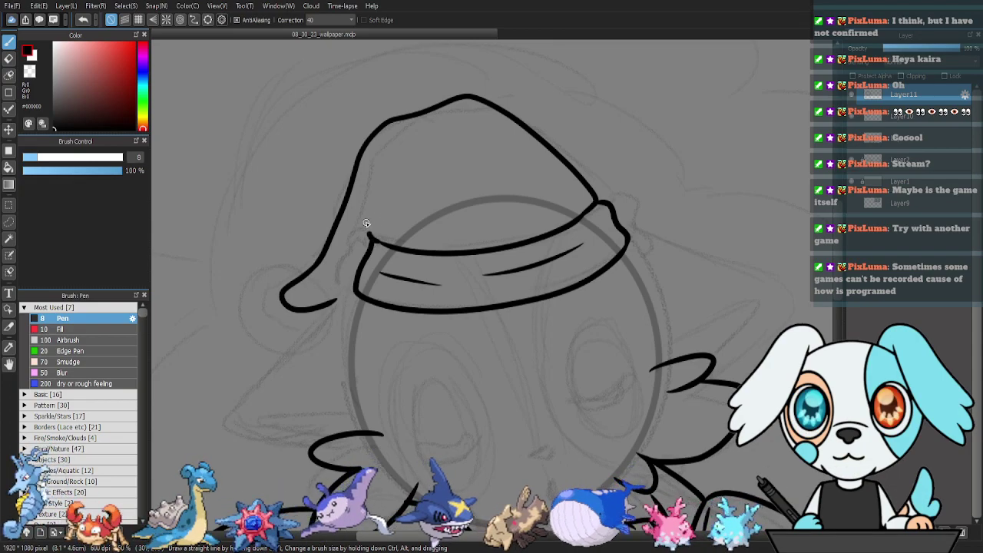
pyautogui.moveTo(361, 190); pyautogui.dragTo(361, 210)
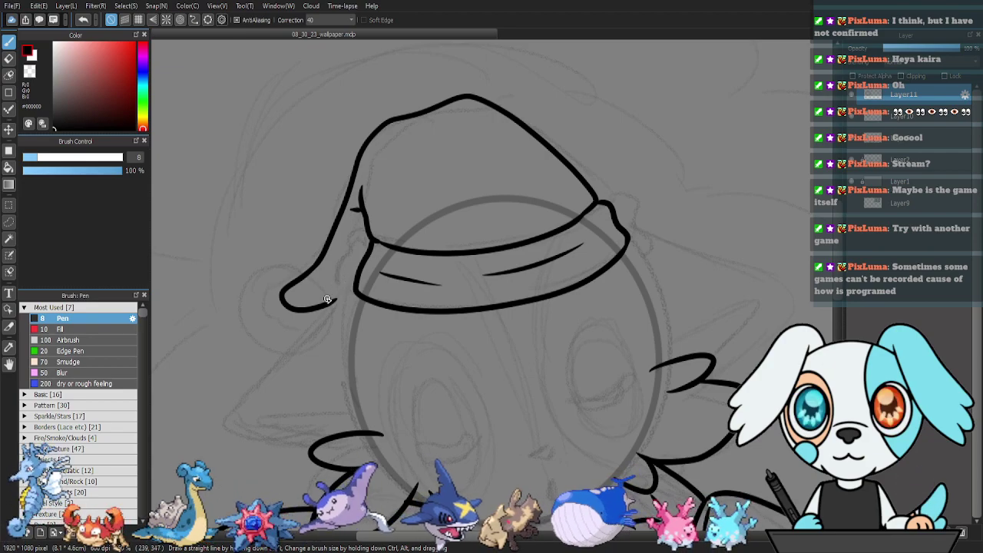
# Ink the drooping left ear as a pointed outline with a thin inner wedge and a curved base under the brim.
pyautogui.moveTo(350, 302); pyautogui.dragTo(423, 262)
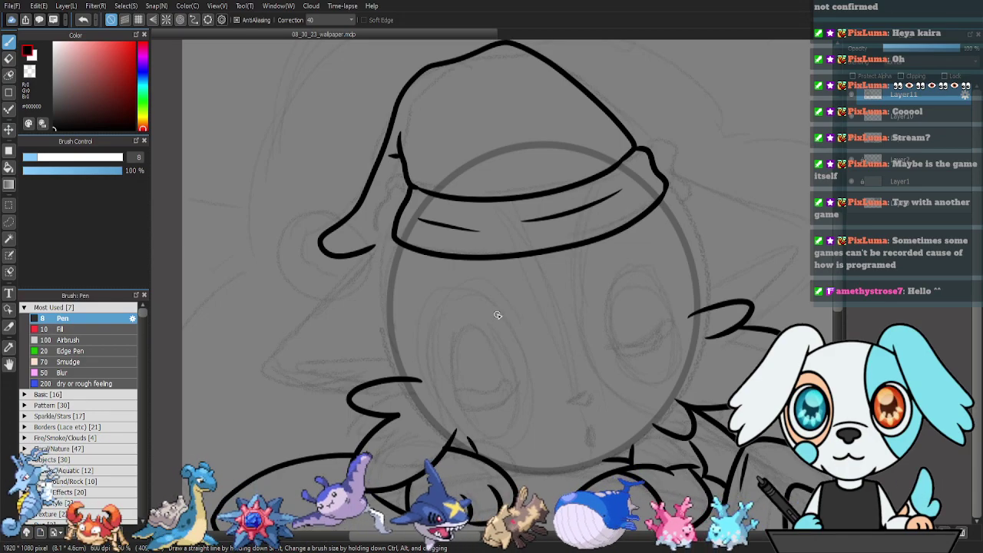
pyautogui.moveTo(425, 337)
pyautogui.mouseDown()
pyautogui.moveTo(402, 307)
pyautogui.moveTo(413, 305)
pyautogui.mouseUp()
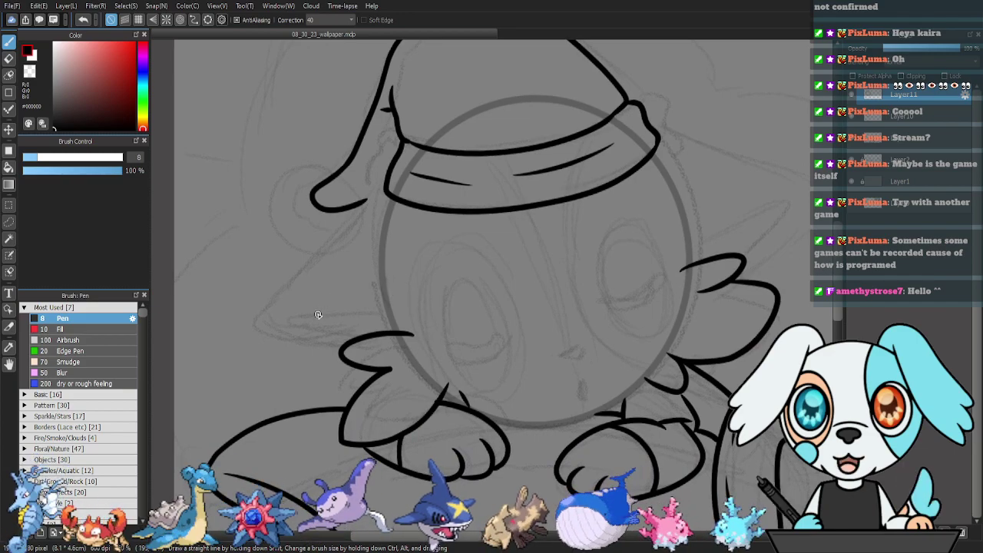
pyautogui.moveTo(281, 321); pyautogui.dragTo(388, 298)
pyautogui.moveTo(283, 323)
pyautogui.mouseDown()
pyautogui.moveTo(361, 321)
pyautogui.moveTo(387, 307)
pyautogui.mouseUp()
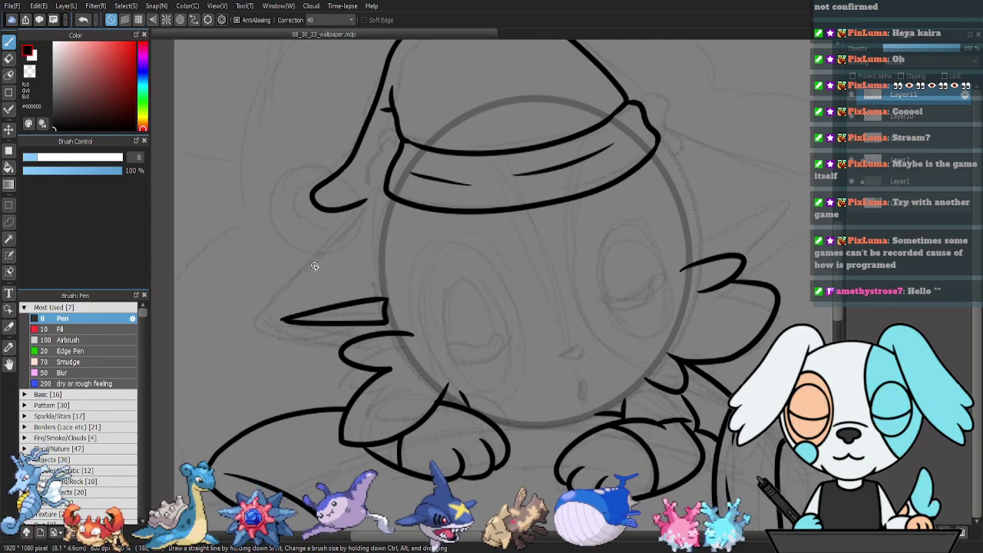
pyautogui.moveTo(367, 200)
pyautogui.mouseDown()
pyautogui.moveTo(253, 327)
pyautogui.moveTo(335, 346)
pyautogui.mouseUp()
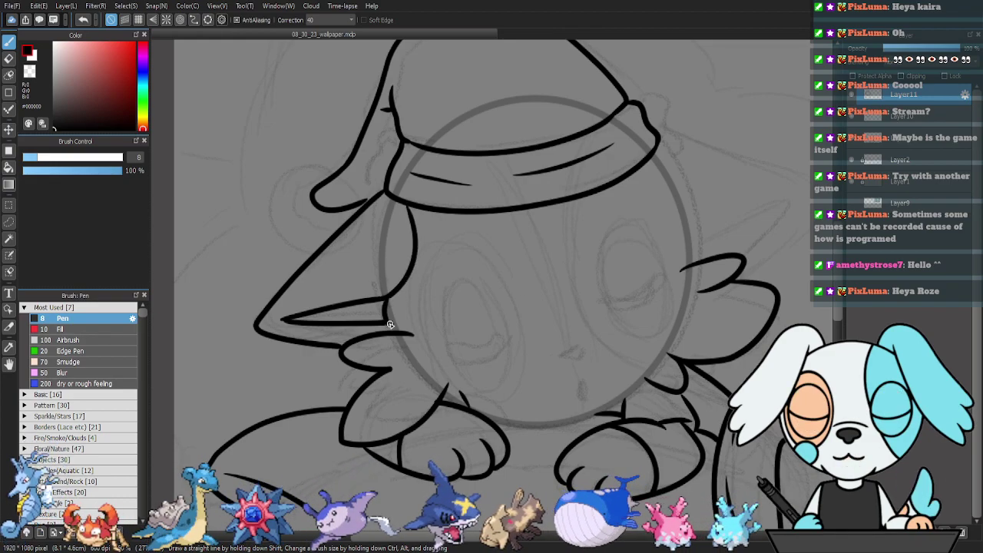
# Ink a scalloped pompom around the nightcap's drooping tip, ending at the left ear.
pyautogui.moveTo(651, 270); pyautogui.dragTo(626, 315)
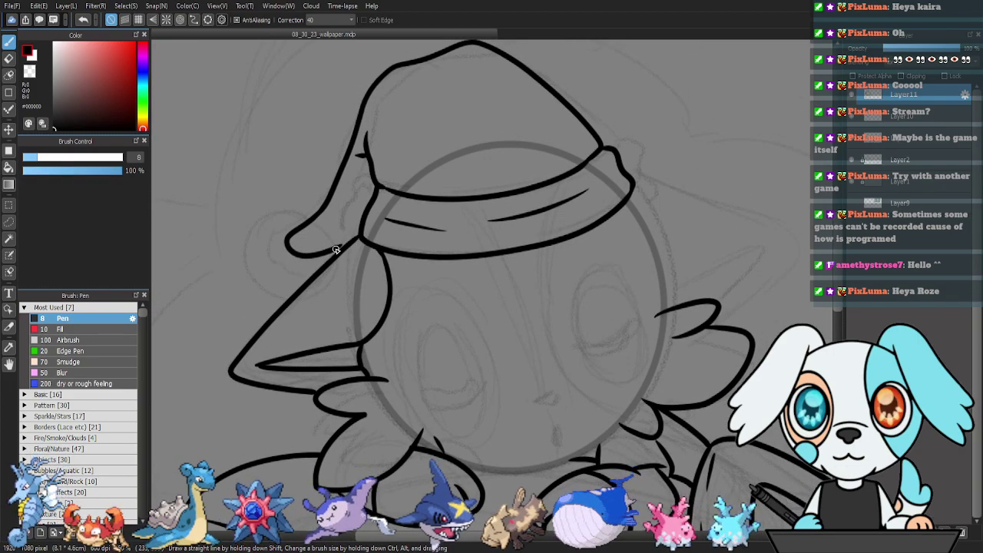
pyautogui.moveTo(628, 276); pyautogui.dragTo(661, 279)
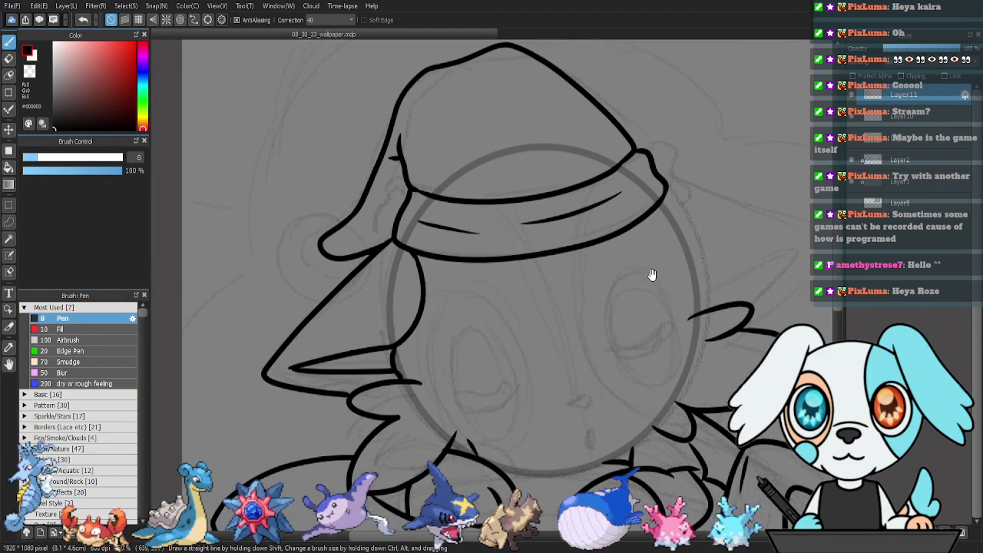
pyautogui.moveTo(345, 222)
pyautogui.mouseDown()
pyautogui.moveTo(324, 216)
pyautogui.moveTo(297, 226)
pyautogui.mouseUp()
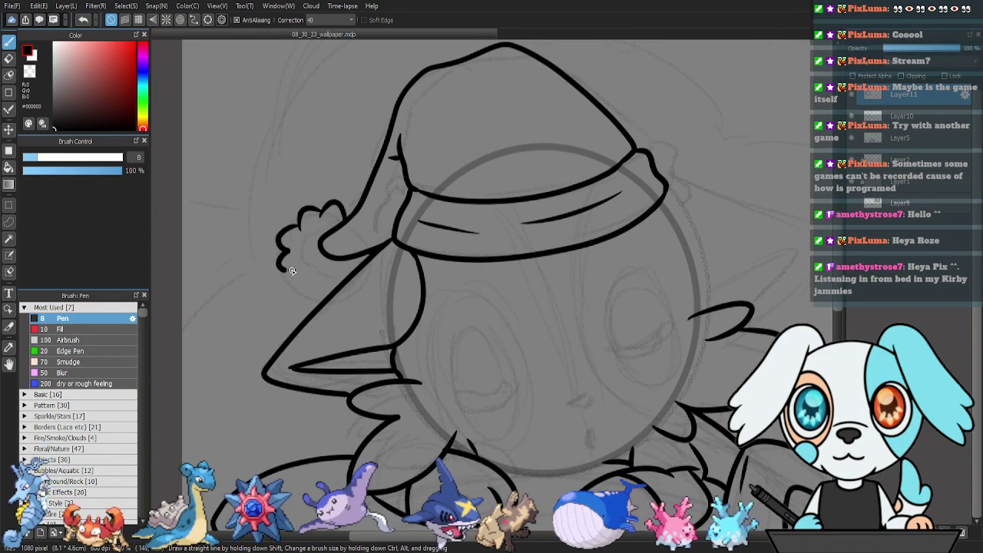
pyautogui.moveTo(284, 278); pyautogui.dragTo(309, 293)
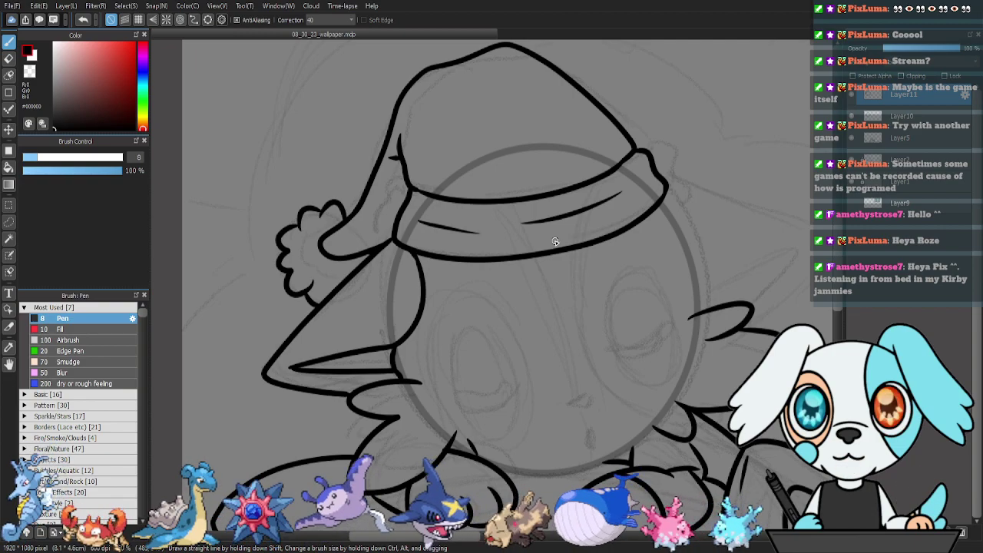
# Ink the right ear from the brim to the upper cheek tuft, with a narrow pointed inner fold.
pyautogui.moveTo(695, 319); pyautogui.dragTo(530, 320)
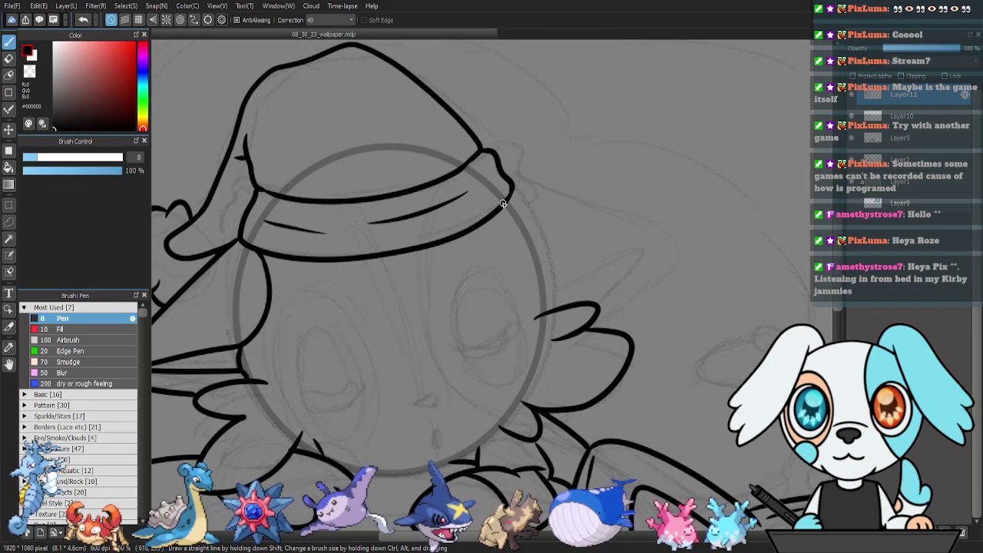
pyautogui.moveTo(529, 244); pyautogui.dragTo(531, 262)
pyautogui.hotkey('ctrl', 'z')
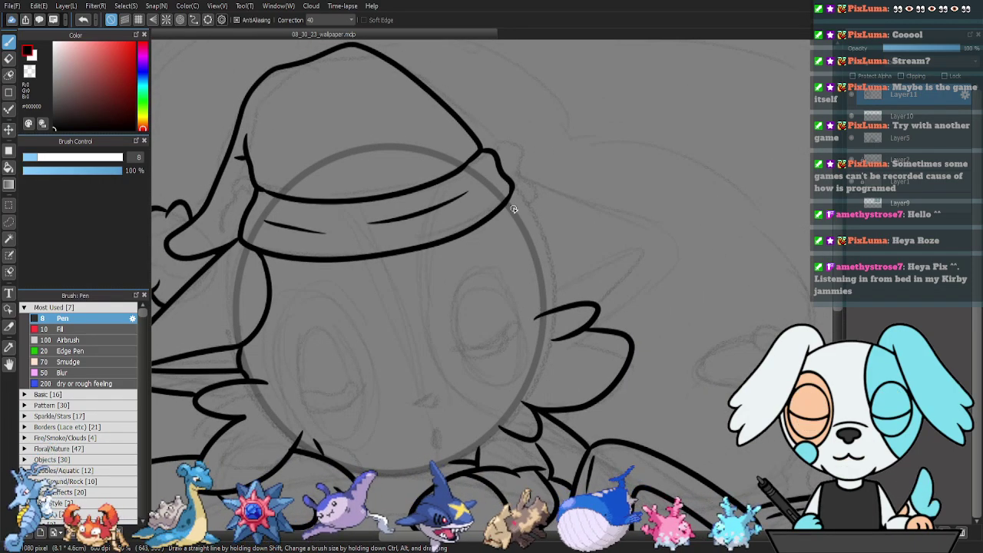
pyautogui.moveTo(513, 187)
pyautogui.mouseDown()
pyautogui.moveTo(667, 240)
pyautogui.moveTo(643, 279)
pyautogui.moveTo(596, 312)
pyautogui.mouseUp()
pyautogui.moveTo(524, 239)
pyautogui.mouseDown()
pyautogui.moveTo(542, 287)
pyautogui.moveTo(635, 255)
pyautogui.moveTo(609, 287)
pyautogui.moveTo(563, 307)
pyautogui.moveTo(608, 305)
pyautogui.moveTo(609, 315)
pyautogui.mouseUp()
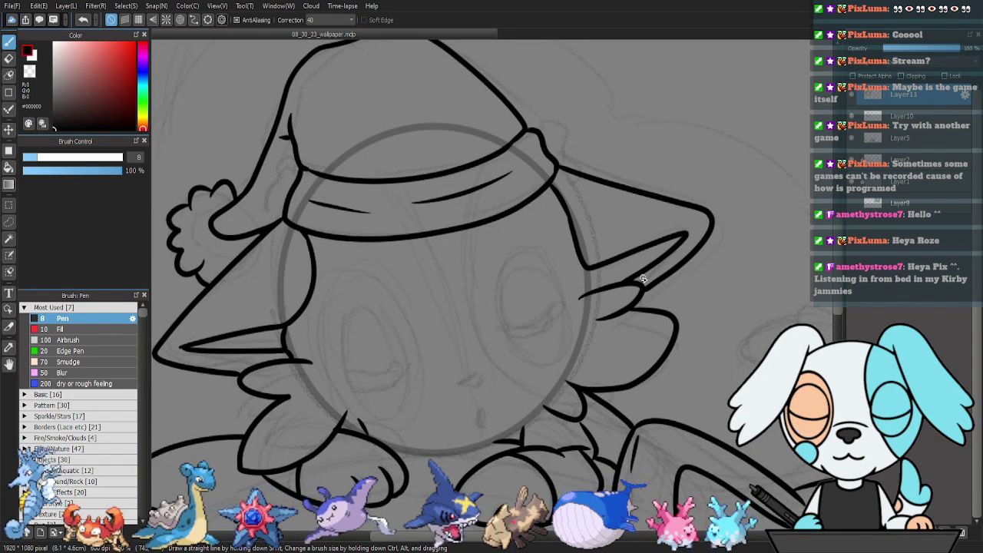
pyautogui.hotkey('ctrl', 'z')
pyautogui.hotkey('ctrl', 'z')
pyautogui.moveTo(568, 218)
pyautogui.mouseDown()
pyautogui.moveTo(577, 248)
pyautogui.moveTo(614, 258)
pyautogui.moveTo(675, 232)
pyautogui.moveTo(607, 276)
pyautogui.moveTo(587, 271)
pyautogui.mouseUp()
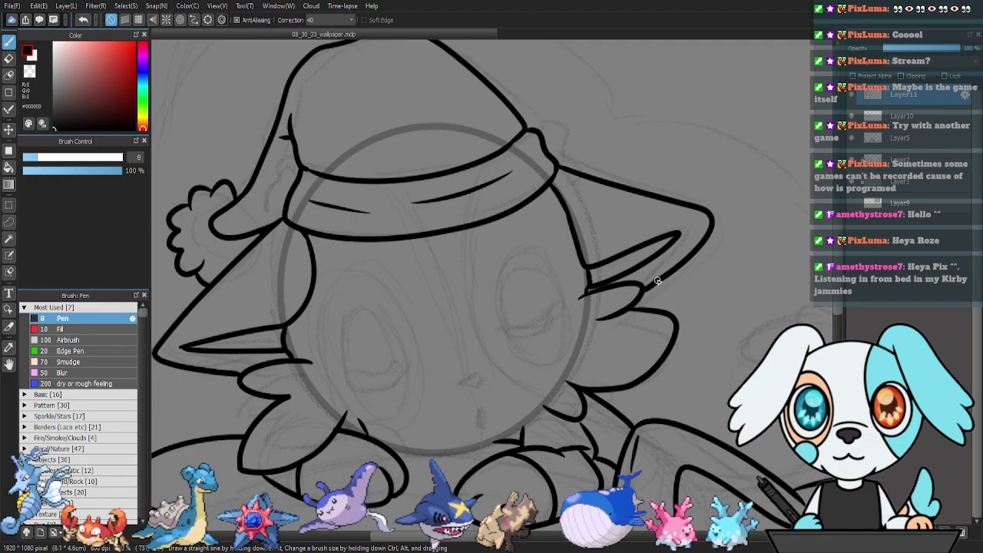
# Ink a small triangular nose and a small round open mouth beneath it on the face.
pyautogui.moveTo(613, 266); pyautogui.dragTo(615, 246)
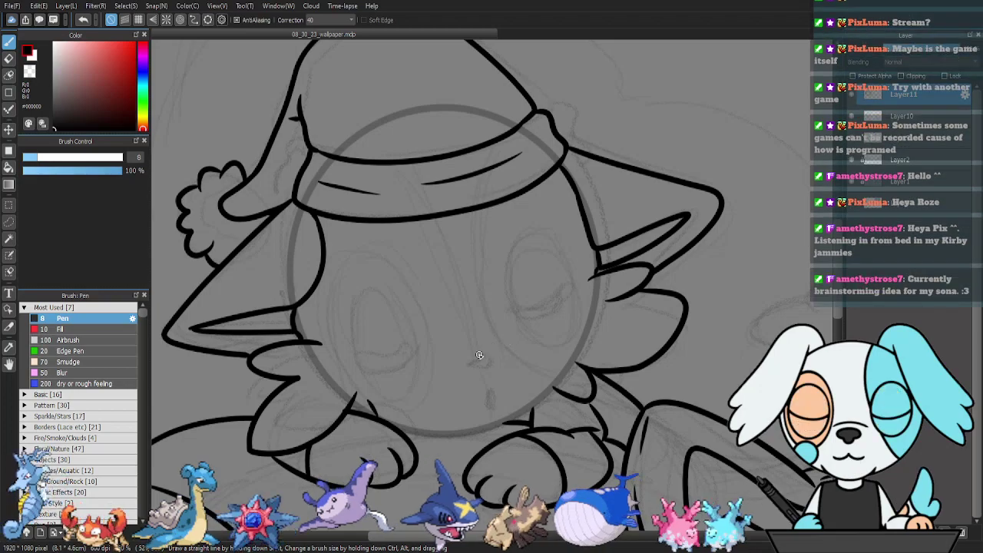
pyautogui.moveTo(467, 365); pyautogui.dragTo(492, 364)
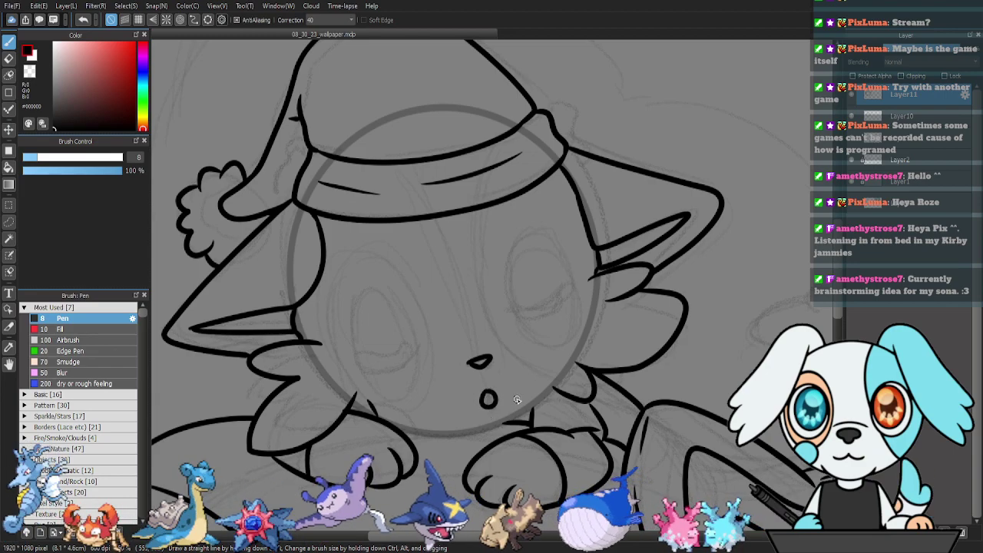
pyautogui.moveTo(638, 343); pyautogui.dragTo(669, 358)
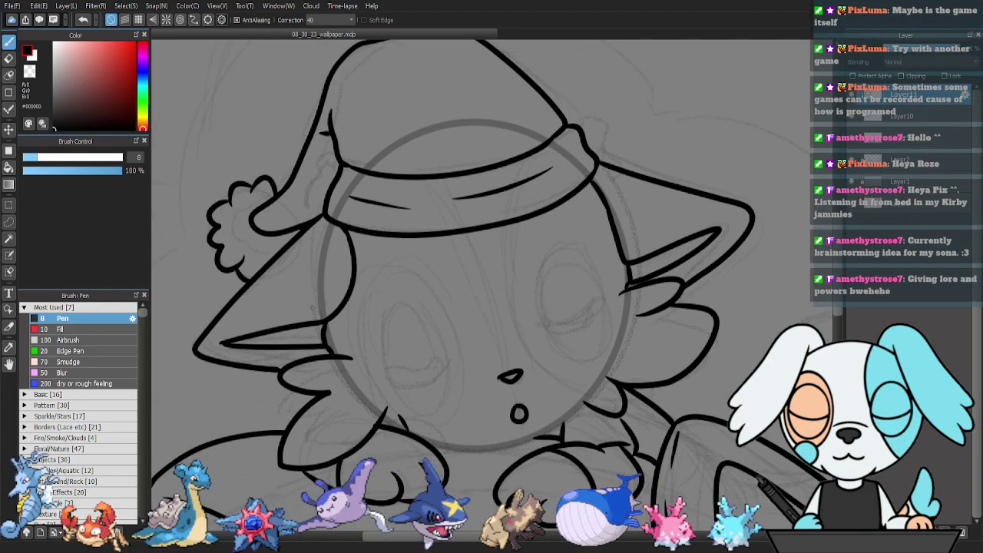
pyautogui.click(946, 533)
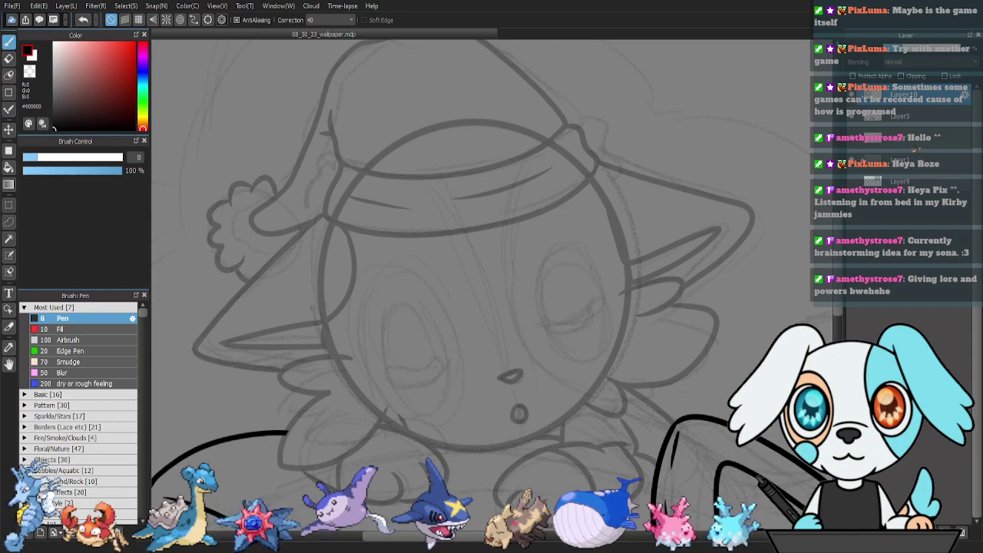
pyautogui.click(906, 117)
pyautogui.click(852, 115)
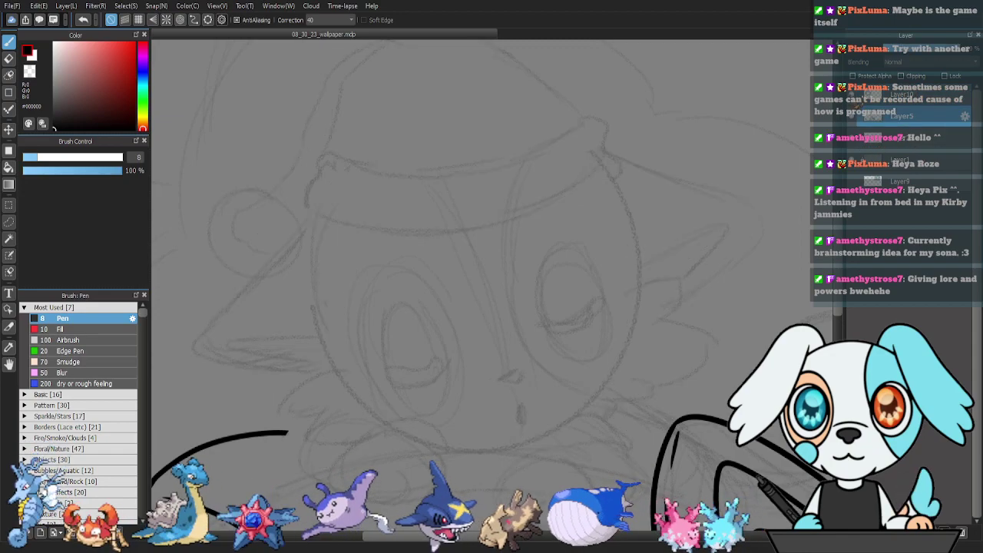
pyautogui.click(852, 115)
pyautogui.hotkey('ctrl', 'z')
# On Layer10, select the upper and left parts of the grey head circle, delete them and clear the selection.
pyautogui.moveTo(874, 96); pyautogui.dragTo(877, 129)
pyautogui.press('m')
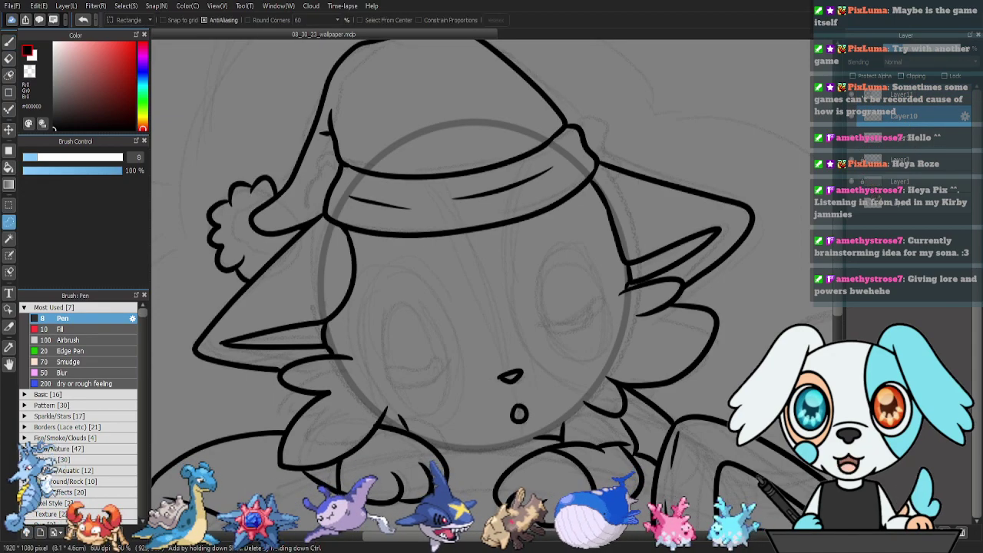
pyautogui.moveTo(412, 437)
pyautogui.mouseDown()
pyautogui.moveTo(367, 307)
pyautogui.moveTo(461, 202)
pyautogui.moveTo(593, 259)
pyautogui.moveTo(612, 287)
pyautogui.moveTo(631, 290)
pyautogui.moveTo(603, 167)
pyautogui.moveTo(329, 198)
pyautogui.moveTo(379, 449)
pyautogui.moveTo(412, 438)
pyautogui.mouseUp()
pyautogui.press('Delete')
pyautogui.hotkey('ctrl', 'd')
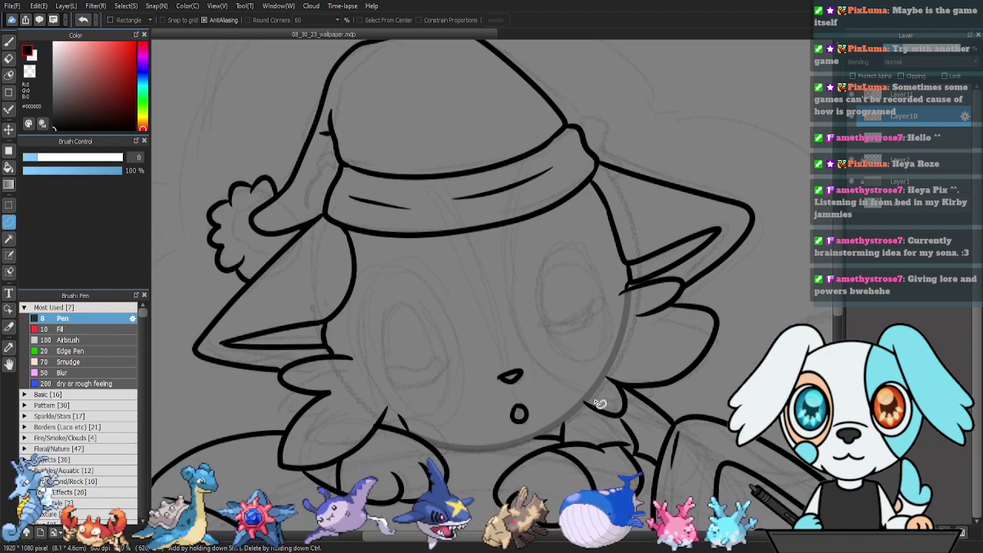
# Erase the right side of the grey head circle on Layer10 between the upper and lower right cheek tufts.
pyautogui.press('e')
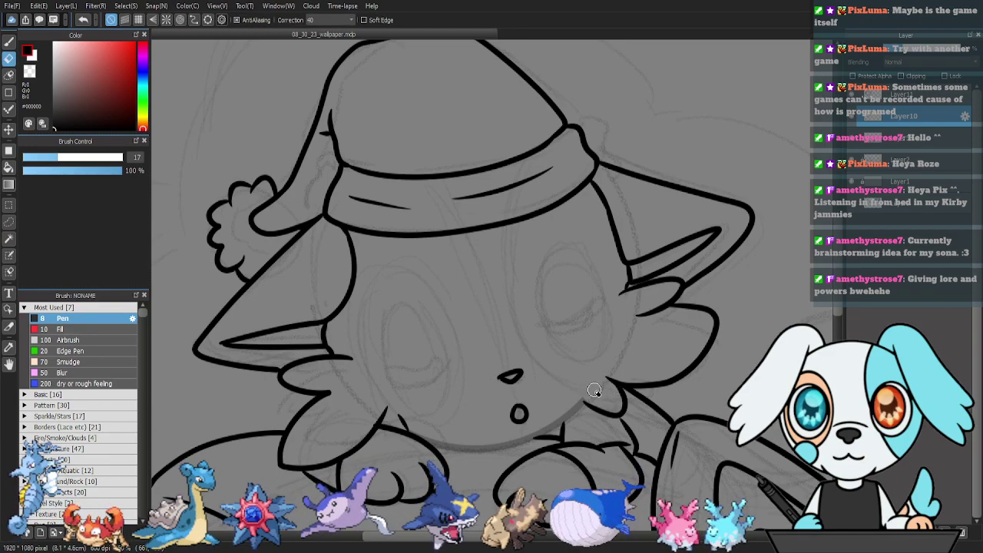
pyautogui.hotkey('ctrl', 'z')
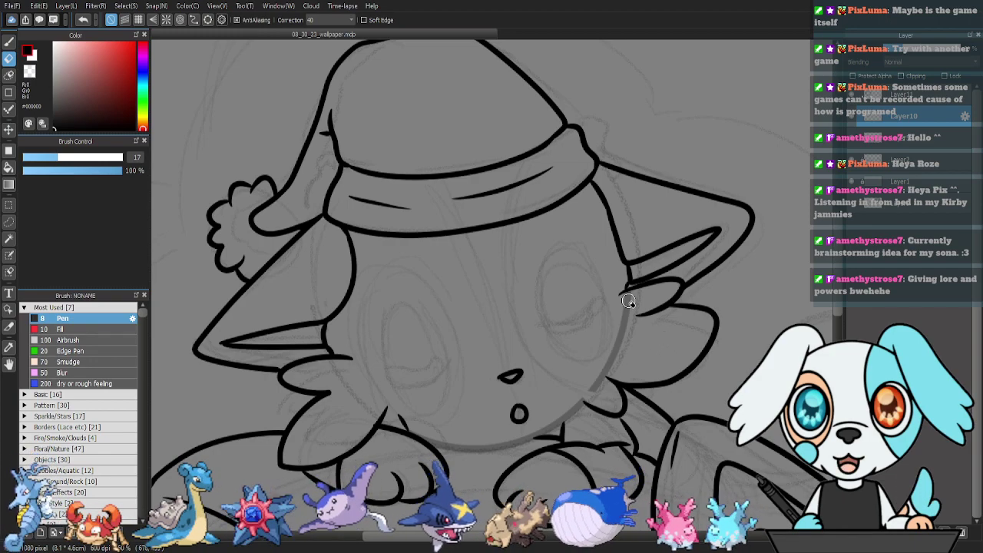
pyautogui.moveTo(615, 327)
pyautogui.mouseDown()
pyautogui.moveTo(608, 334)
pyautogui.moveTo(642, 341)
pyautogui.moveTo(605, 373)
pyautogui.mouseUp()
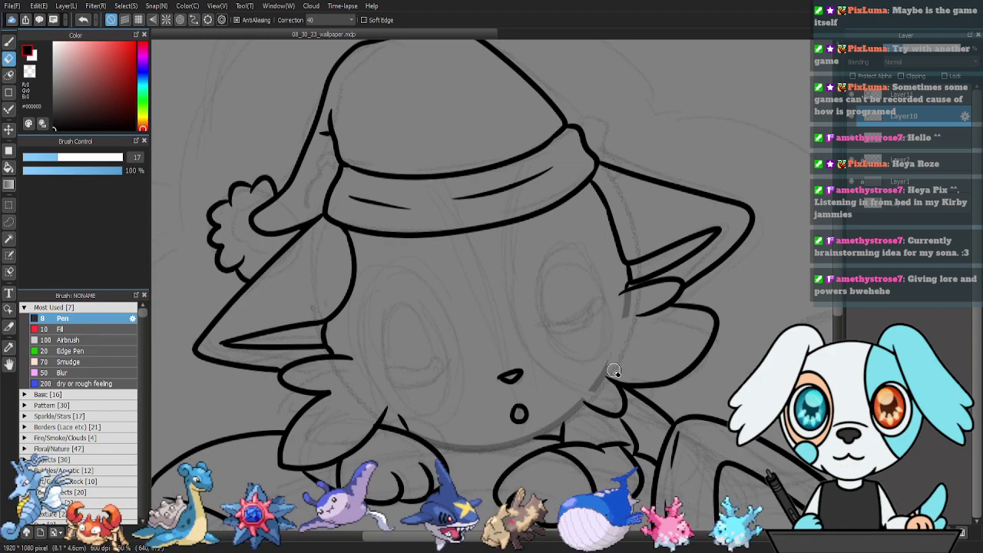
# On Layer11, erase and re-ink the corner where the right ear's base meets the upper cheek tuft.
pyautogui.press('p')
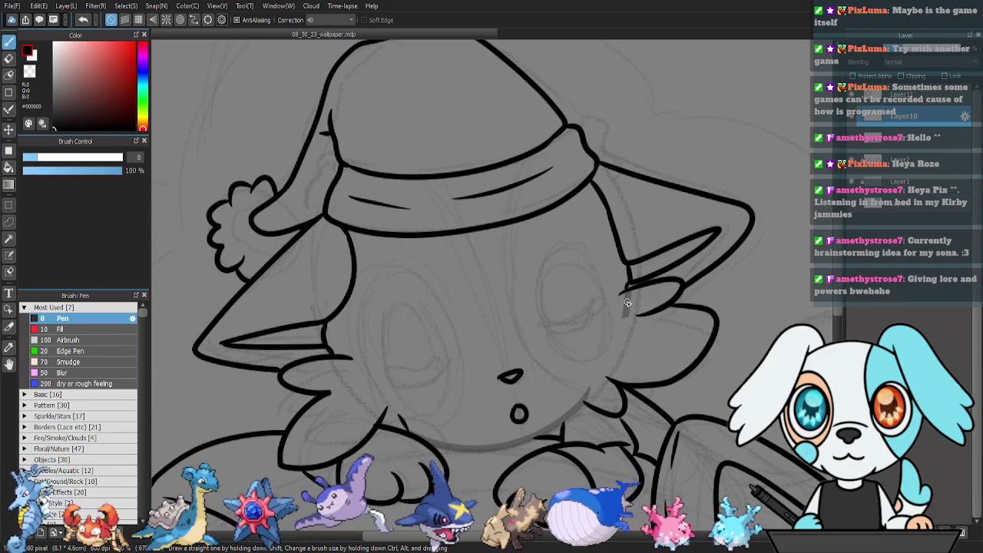
pyautogui.press('e')
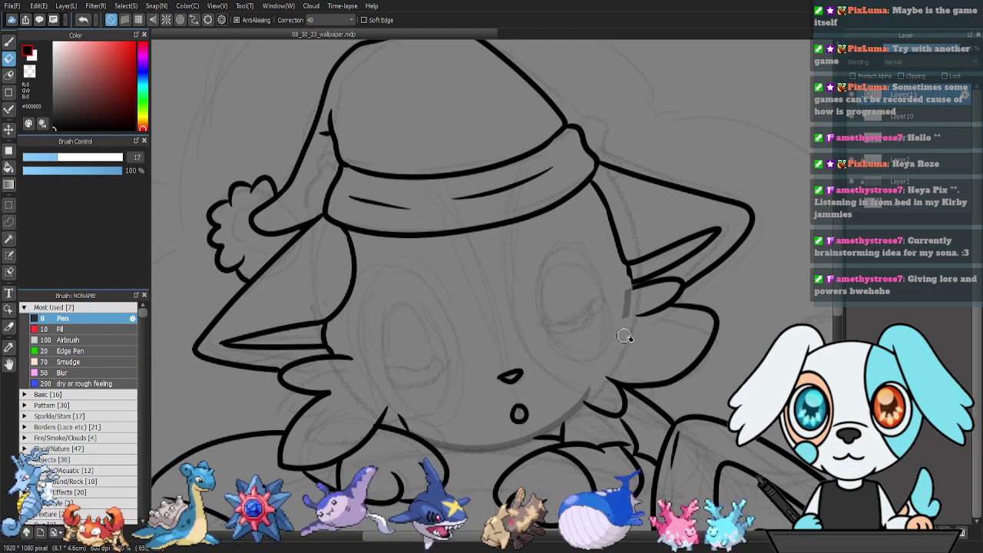
pyautogui.press('p')
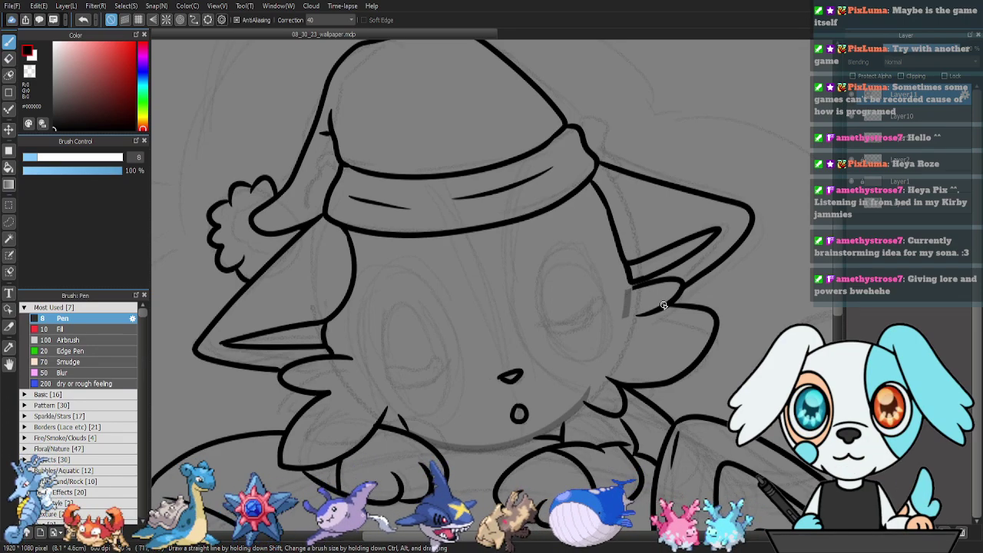
pyautogui.moveTo(637, 285); pyautogui.dragTo(626, 299)
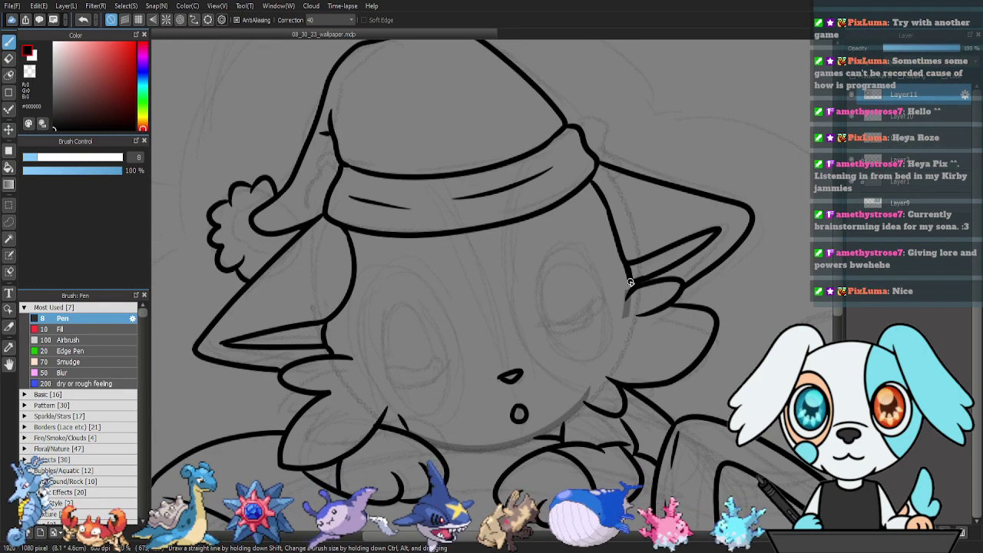
pyautogui.moveTo(630, 281); pyautogui.dragTo(634, 300)
# On Layer10, erase the leftover grey stub below the right ear and set the layer's opacity to 100 %.
pyautogui.click(911, 121)
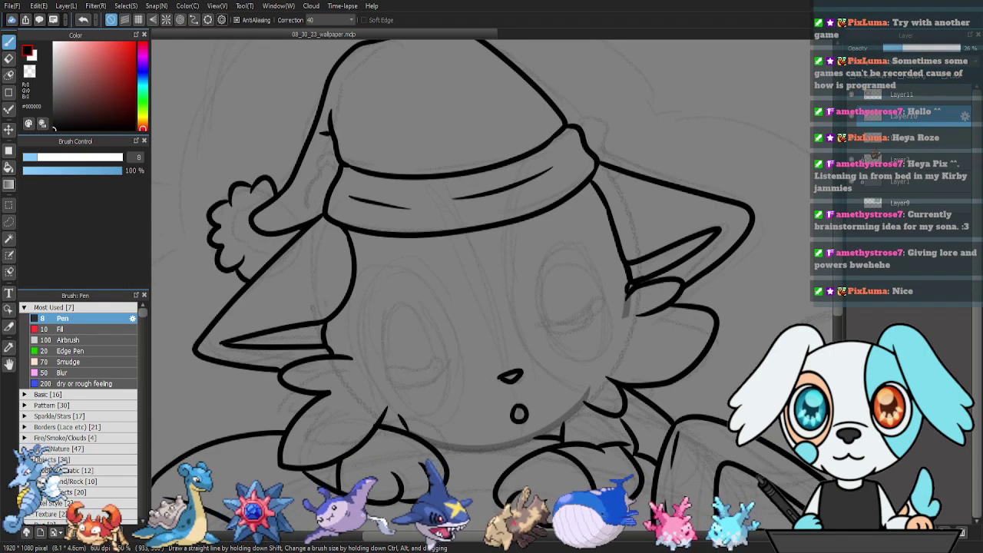
pyautogui.press('e')
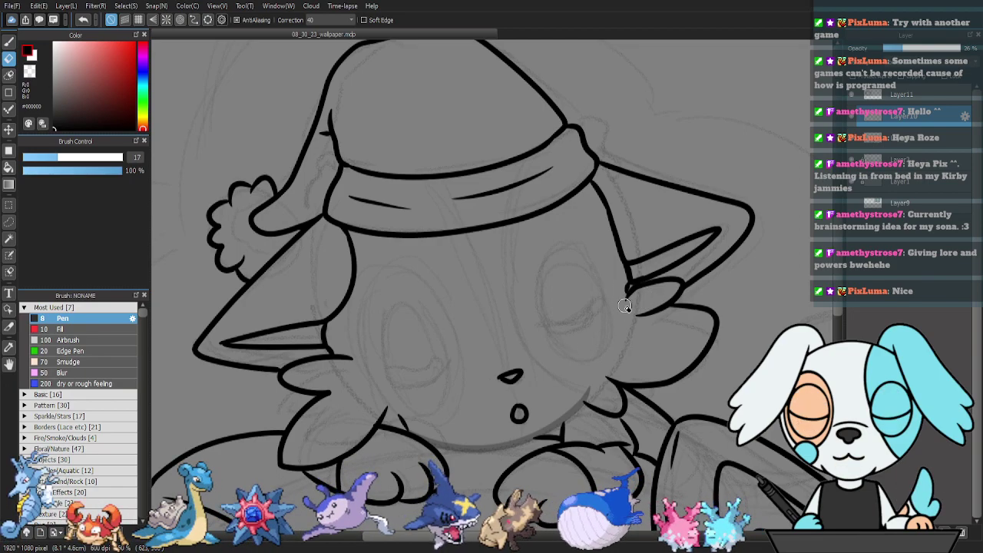
pyautogui.moveTo(954, 48); pyautogui.dragTo(977, 58)
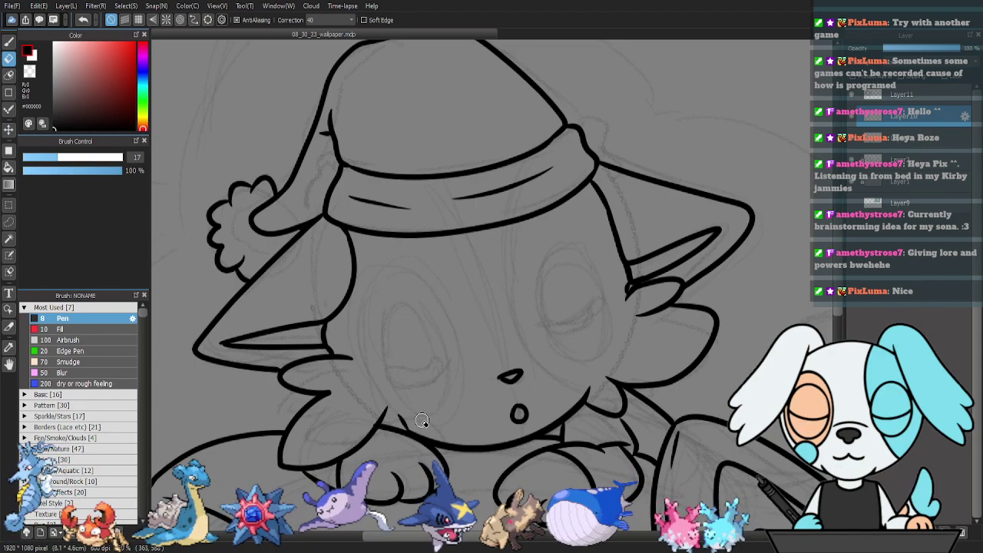
# On Layer11, erase the short stray stroke beside the left cheek tuft and ink a small pointed tip where it meets the chin.
pyautogui.click(851, 94)
pyautogui.click(851, 95)
pyautogui.click(903, 97)
pyautogui.click(851, 116)
pyautogui.click(851, 116)
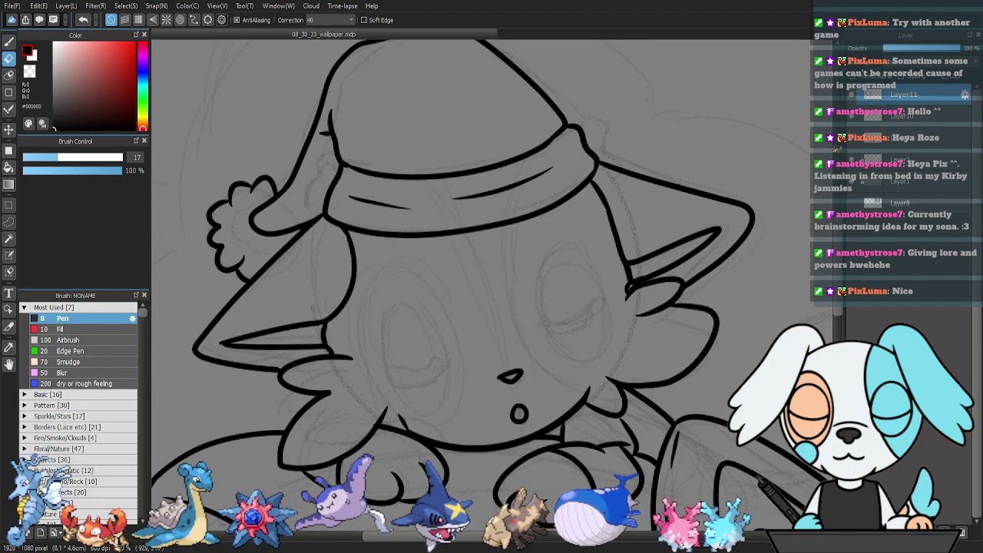
pyautogui.press('b')
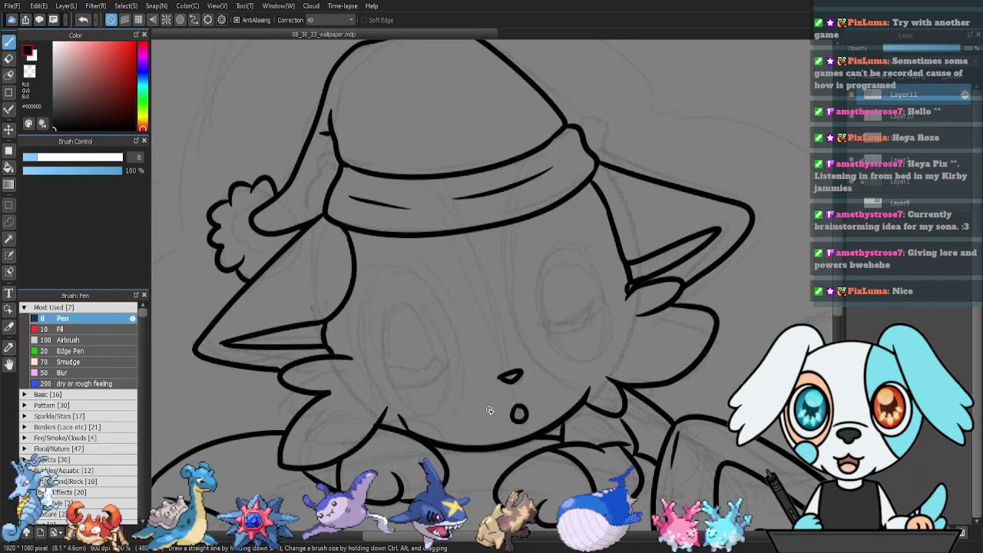
pyautogui.press('e')
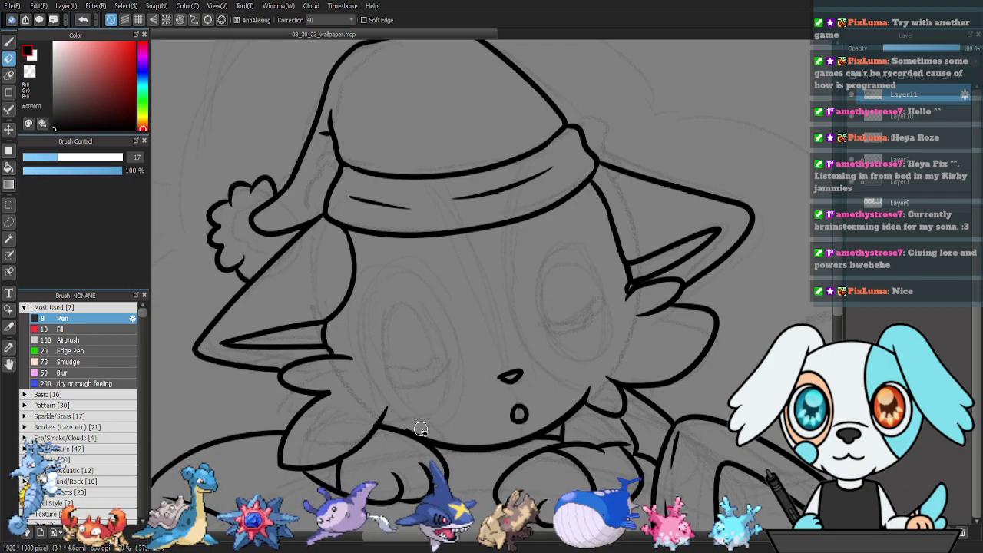
pyautogui.press('p')
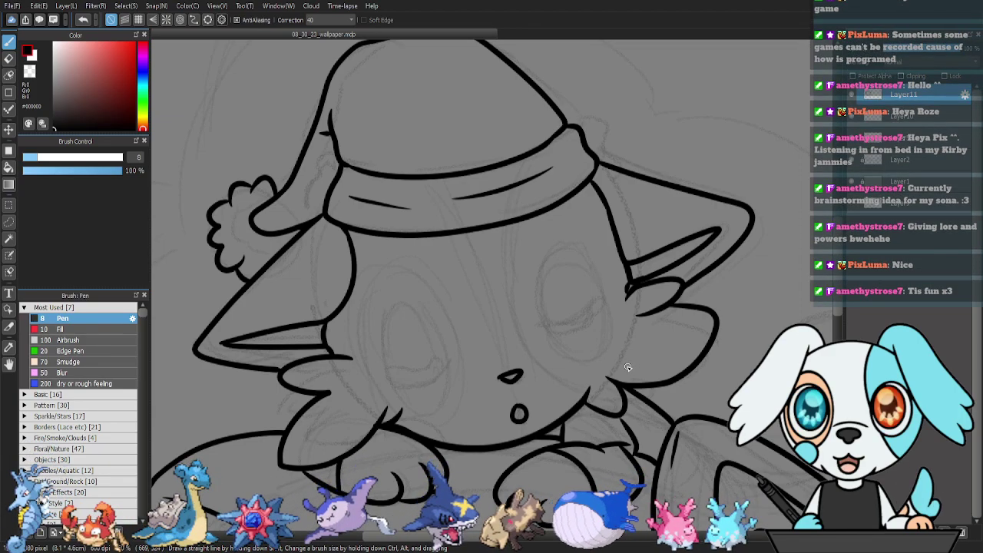
# Ink the curved face marking from the hat brim down to the right cheek and merge the head's line layers down.
pyautogui.moveTo(583, 379)
pyautogui.mouseDown()
pyautogui.moveTo(566, 379)
pyautogui.moveTo(575, 382)
pyautogui.mouseUp()
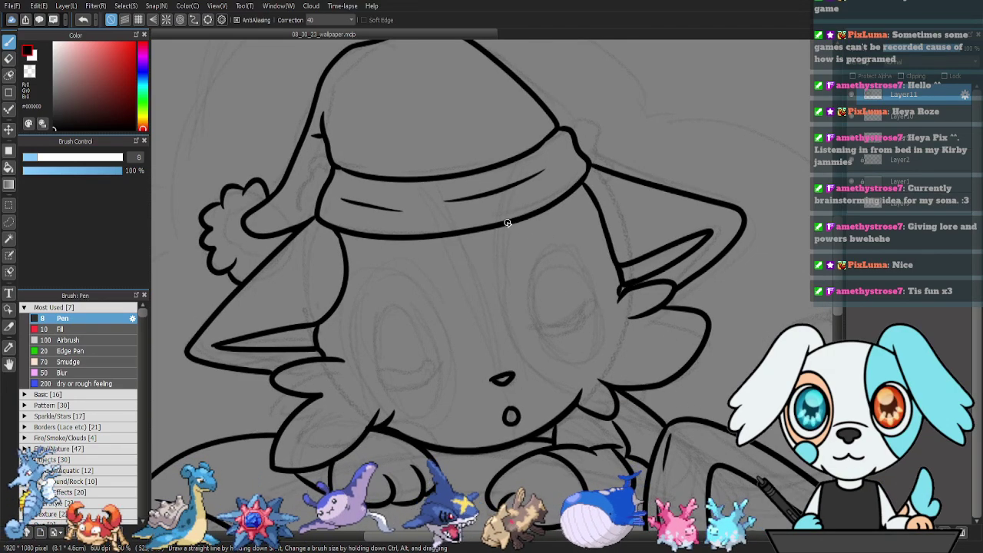
pyautogui.moveTo(505, 301)
pyautogui.mouseDown()
pyautogui.moveTo(545, 377)
pyautogui.moveTo(574, 403)
pyautogui.moveTo(605, 405)
pyautogui.mouseUp()
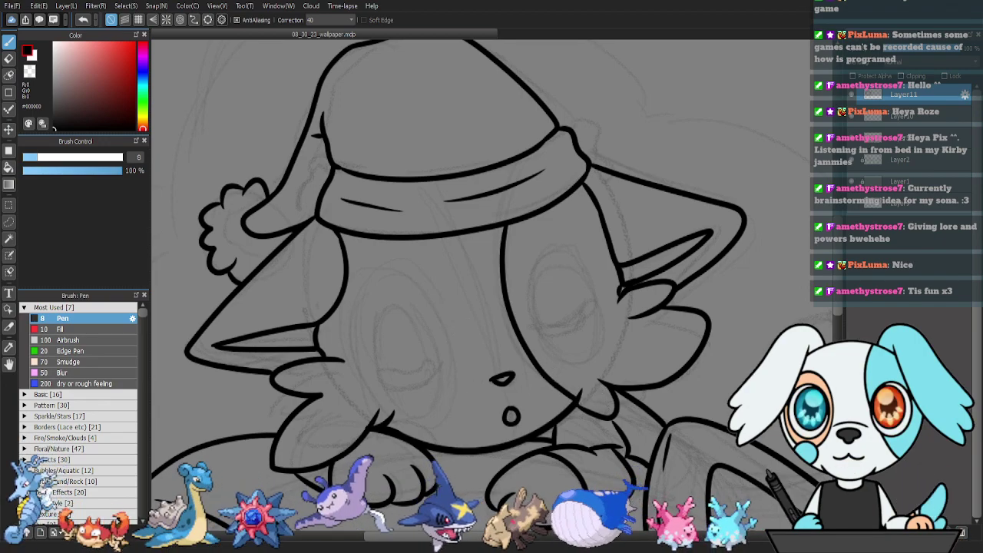
pyautogui.click(946, 532)
pyautogui.click(946, 531)
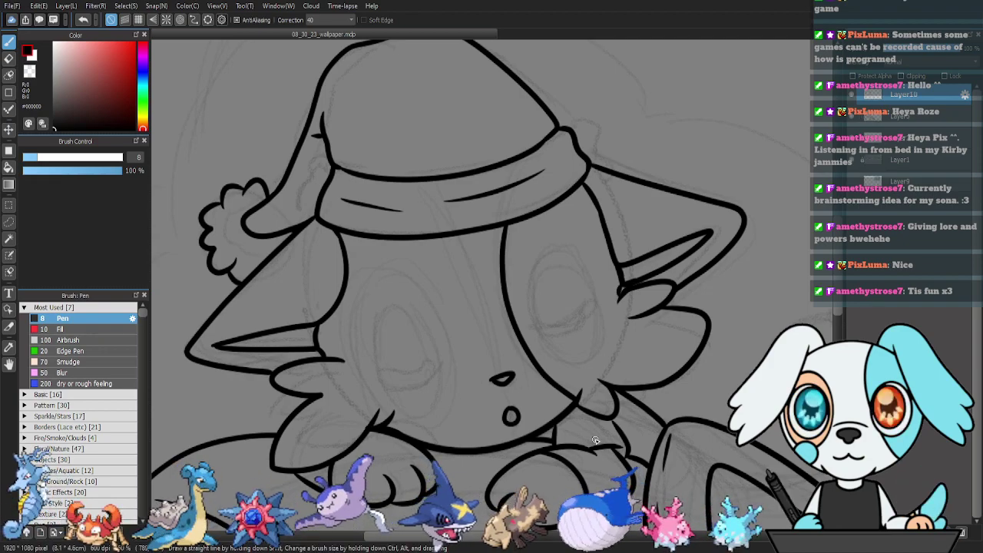
# Draw an upright oval for the left eye on the new Layer10, then narrow it slightly and tilt it to follow the sketch.
pyautogui.press('u')
pyautogui.moveTo(363, 305); pyautogui.dragTo(446, 419)
pyautogui.hotkey('ctrl', 't')
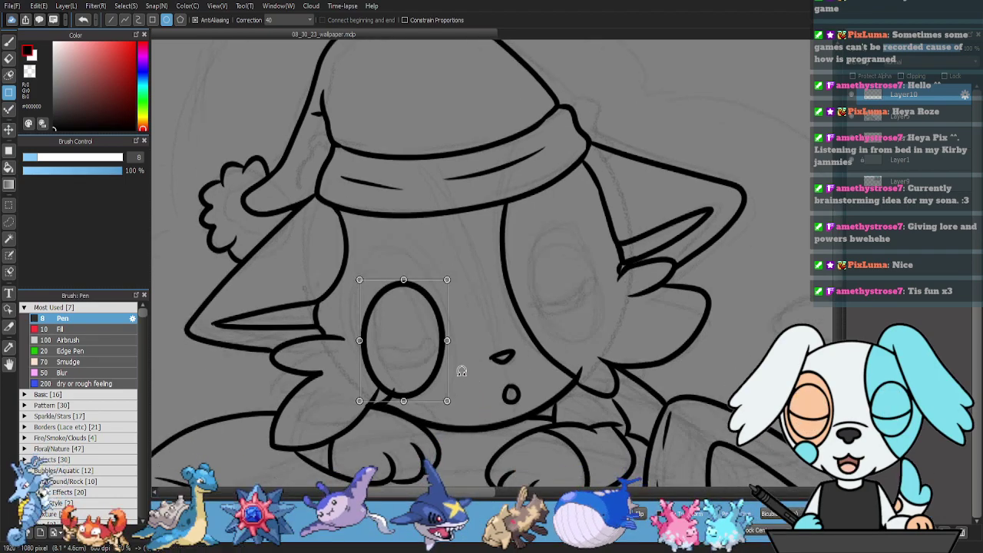
pyautogui.moveTo(447, 341); pyautogui.dragTo(440, 341)
pyautogui.moveTo(475, 382); pyautogui.dragTo(474, 351)
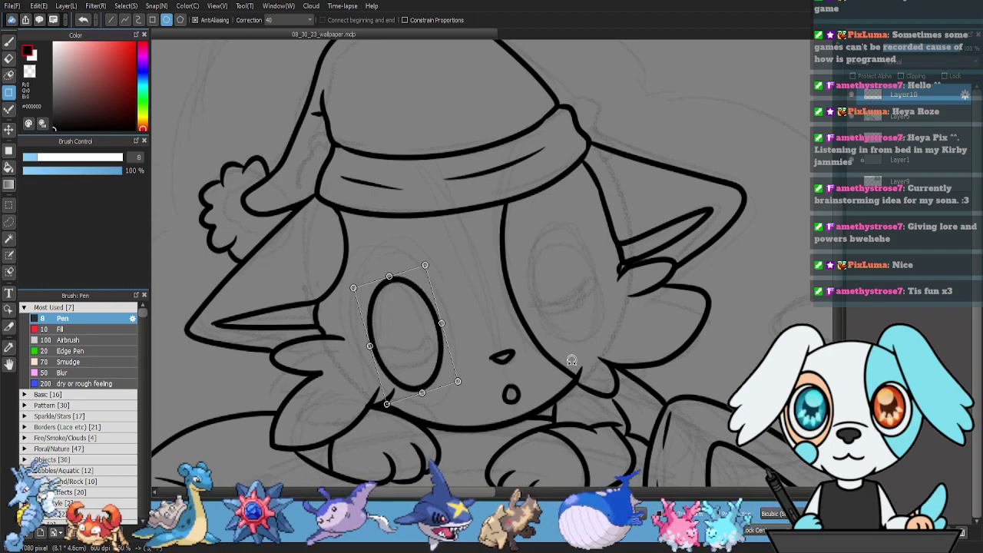
pyautogui.press('Return')
pyautogui.scroll(1, 569, 358)
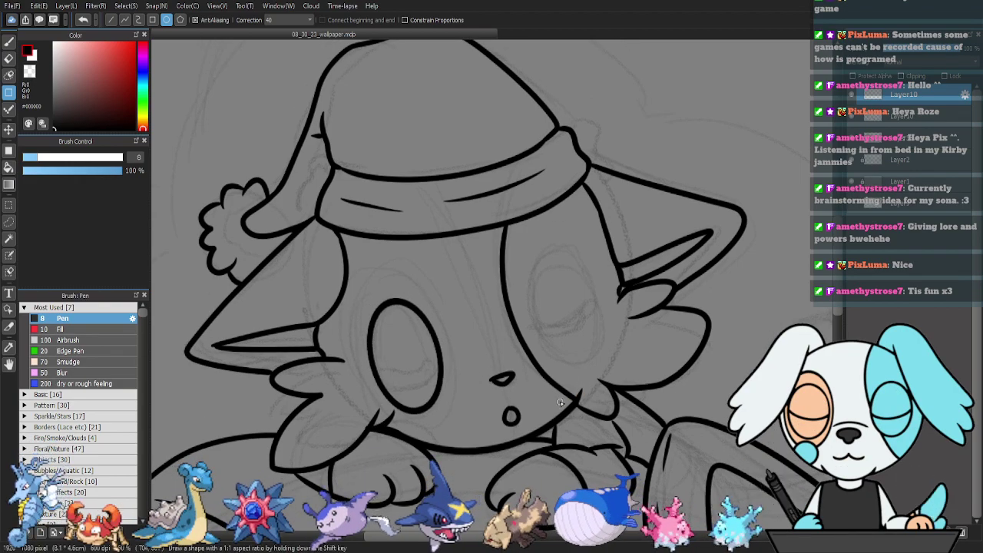
# Move the duplicated oval onto the right eye sketch, nudge the left eye oval slightly right and merge the two eye layers.
pyautogui.press('k')
pyautogui.moveTo(435, 370); pyautogui.dragTo(591, 330)
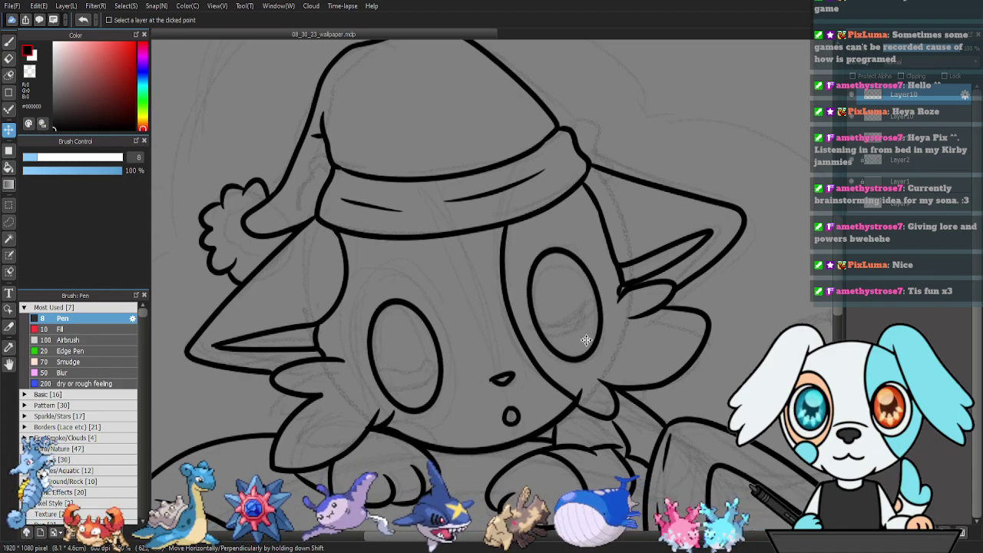
pyautogui.moveTo(421, 351); pyautogui.dragTo(427, 353)
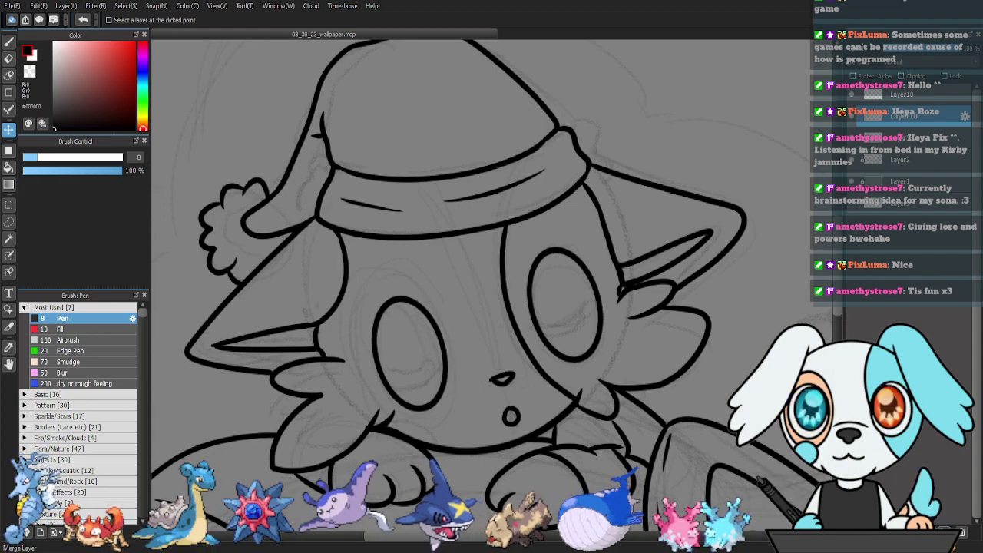
pyautogui.click(944, 531)
pyautogui.hotkey('ctrl', 'z')
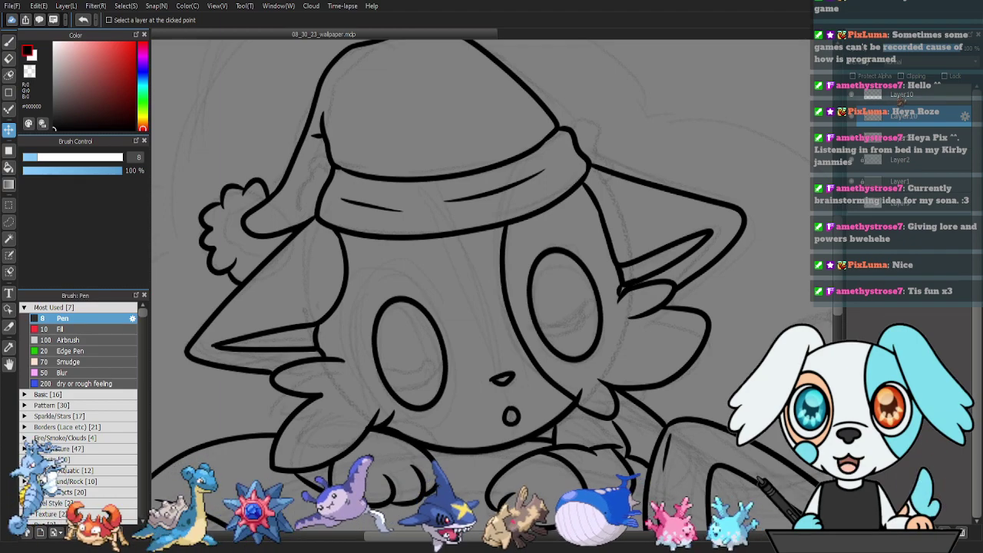
pyautogui.click(916, 96)
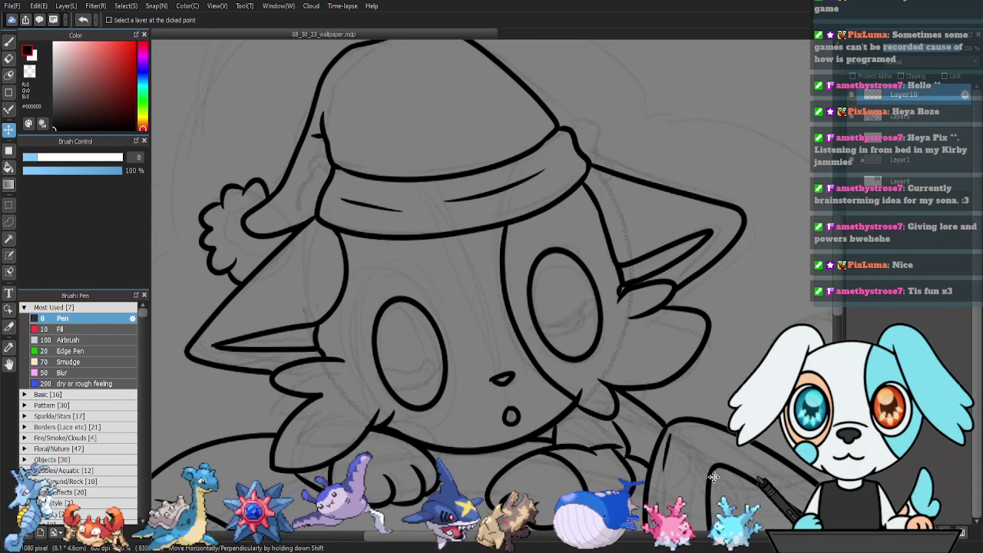
# Try to ink a larger oval marking around the left eye and a short arc beneath it.
pyautogui.press('p')
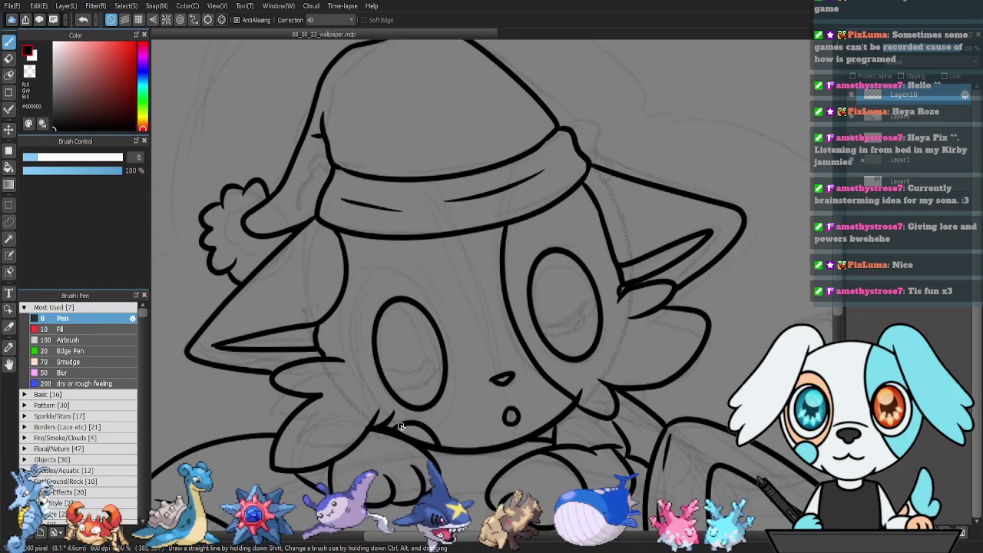
pyautogui.moveTo(387, 416)
pyautogui.mouseDown()
pyautogui.moveTo(366, 398)
pyautogui.moveTo(350, 352)
pyautogui.moveTo(353, 308)
pyautogui.moveTo(380, 273)
pyautogui.moveTo(409, 275)
pyautogui.moveTo(444, 298)
pyautogui.moveTo(460, 329)
pyautogui.moveTo(460, 397)
pyautogui.mouseUp()
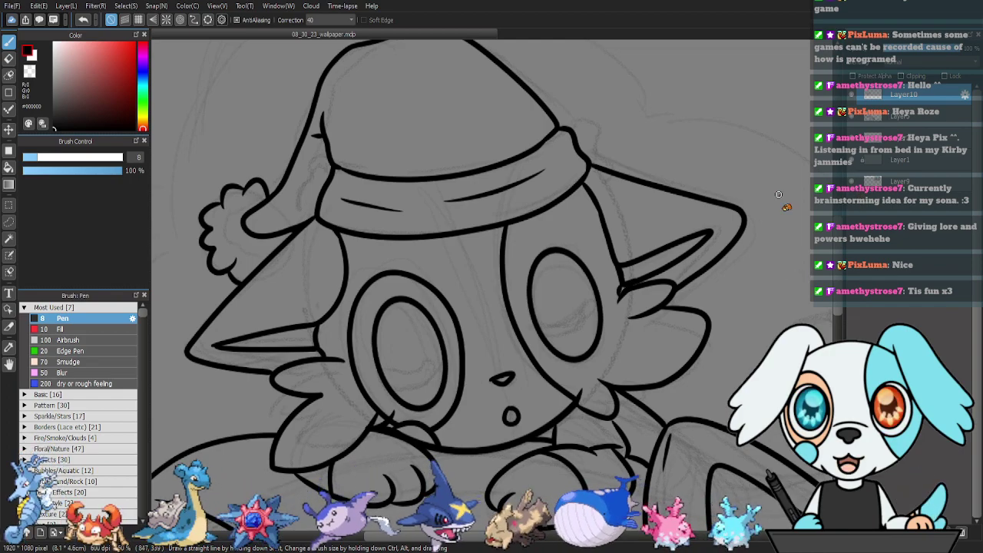
# Bring up the character reference sheet on Layer9, examine the face and eye markings, and hide it again.
pyautogui.moveTo(774, 198); pyautogui.dragTo(495, 472)
pyautogui.moveTo(662, 250); pyautogui.dragTo(470, 195)
pyautogui.moveTo(745, 346); pyautogui.dragTo(502, 248)
pyautogui.hotkey('ctrl', '0')
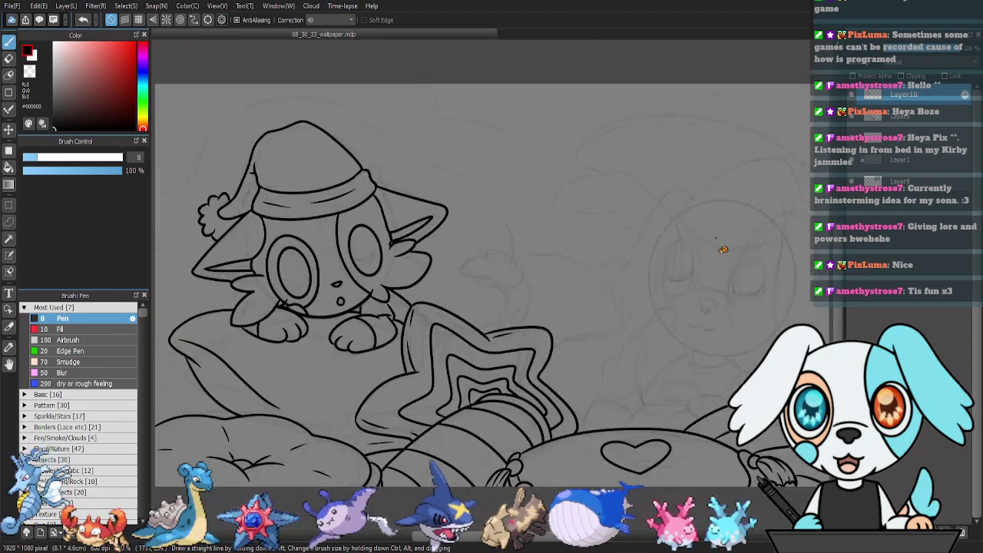
pyautogui.moveTo(899, 183); pyautogui.dragTo(913, 157)
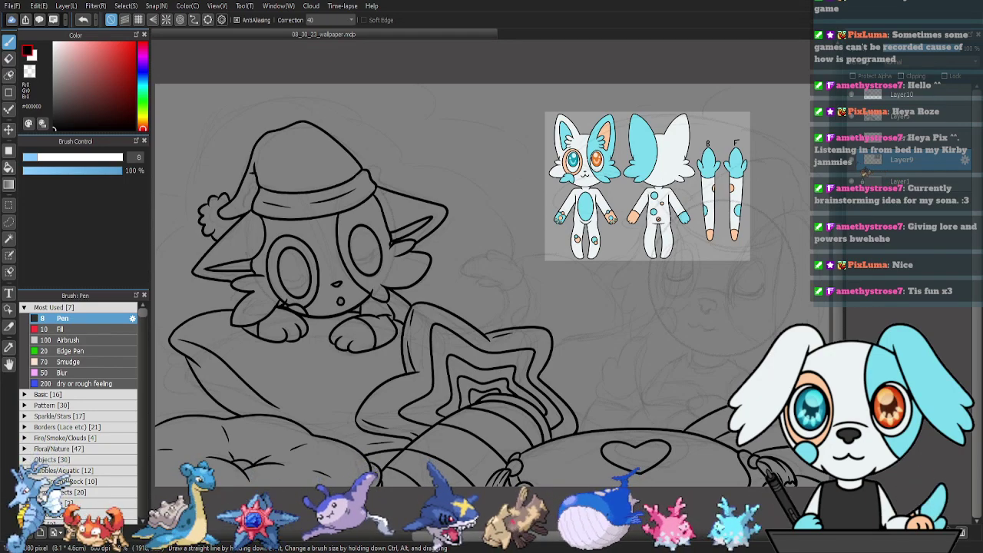
pyautogui.click(852, 162)
pyautogui.moveTo(491, 338); pyautogui.dragTo(677, 331)
# Undo the reordering of Layer9 along with the oval marking and short arc inked around the left eye.
pyautogui.hotkey('ctrl', '+')
pyautogui.hotkey('ctrl', '+')
pyautogui.hotkey('ctrl', '+')
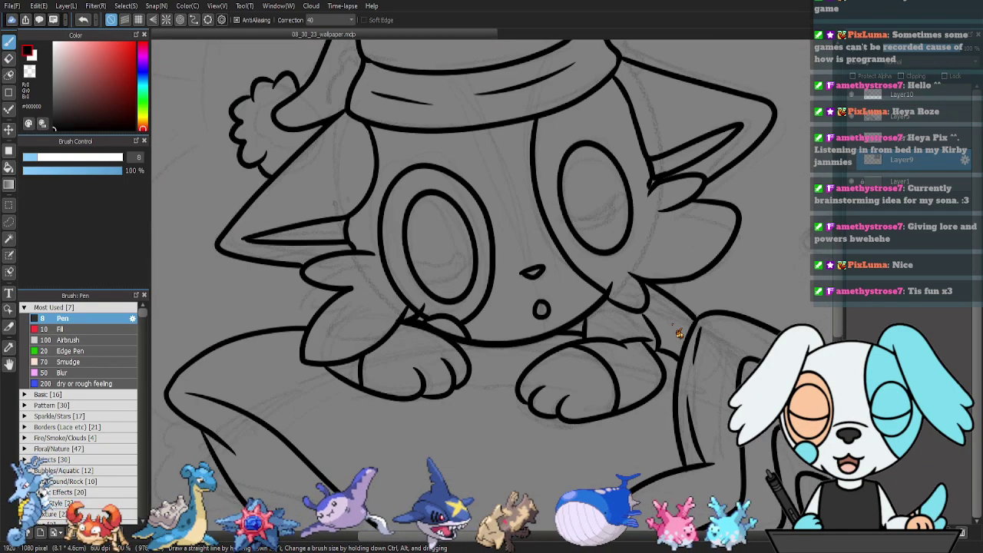
pyautogui.hotkey('ctrl', '+')
pyautogui.hotkey('ctrl', '+')
pyautogui.hotkey('ctrl', 'z')
pyautogui.hotkey('ctrl', 'z')
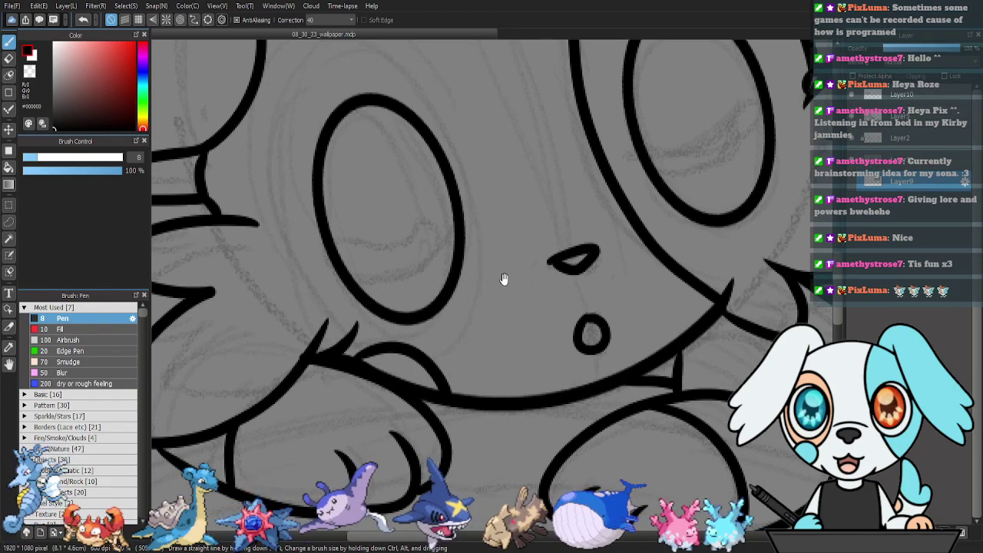
# Try to ink a short arc rising from the left cheek tuft to the chin line beneath the left eye.
pyautogui.moveTo(504, 278); pyautogui.dragTo(561, 325)
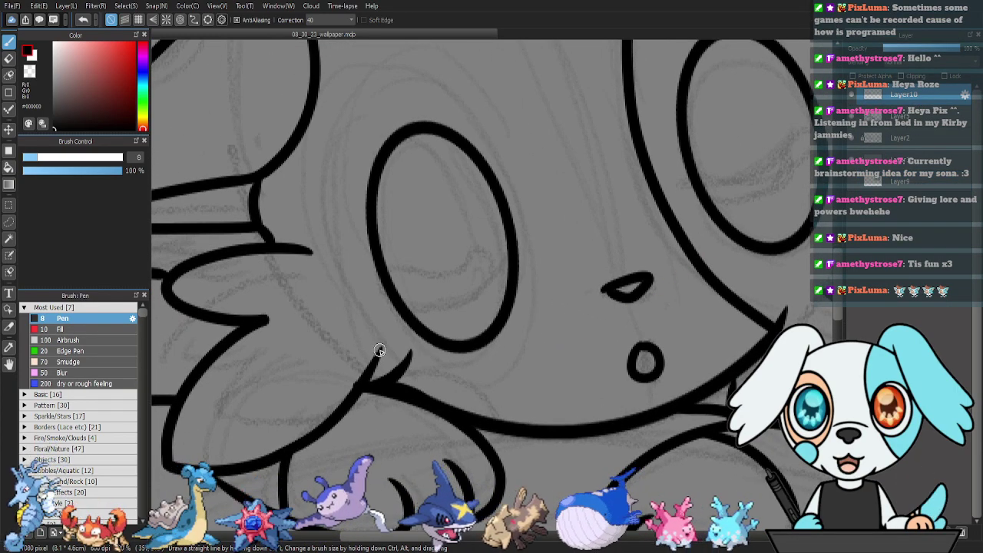
pyautogui.moveTo(378, 362)
pyautogui.mouseDown()
pyautogui.moveTo(449, 346)
pyautogui.moveTo(485, 386)
pyautogui.moveTo(493, 422)
pyautogui.mouseUp()
pyautogui.scroll(2, 507, 384)
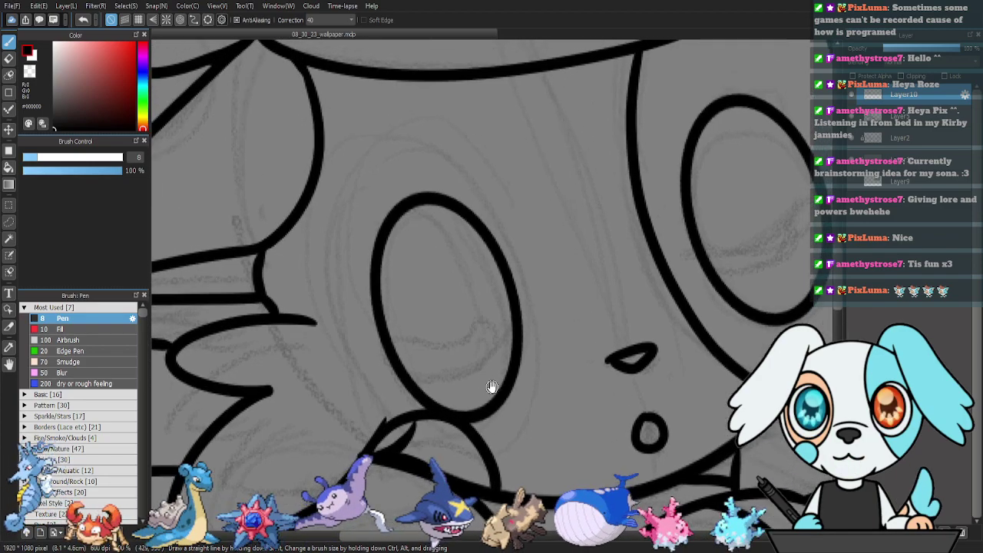
pyautogui.hotkey('ctrl', 'z')
# Trim the cheek tuft's tip on Layer5 and ink a short arc beneath the left eye to the chin line on Layer10.
pyautogui.press('e')
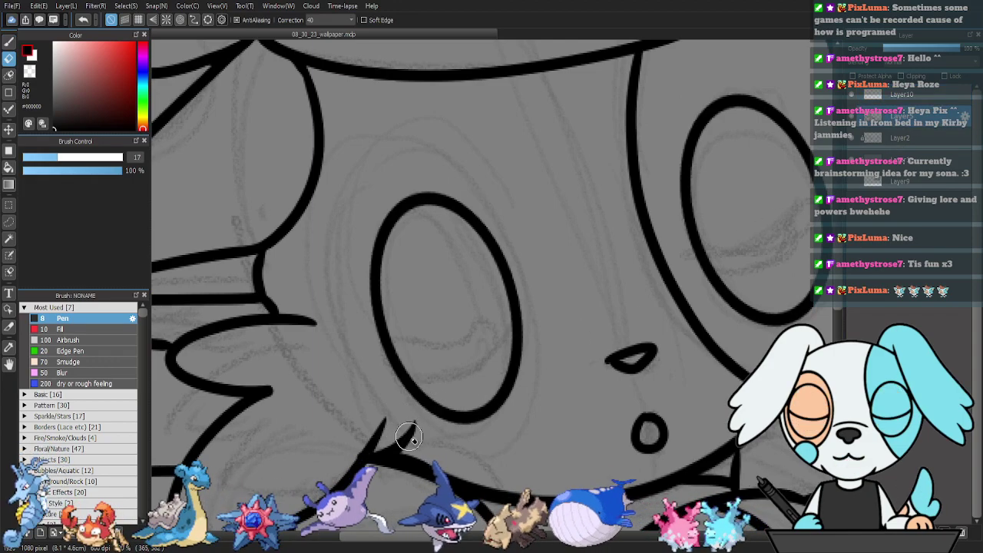
pyautogui.press('p')
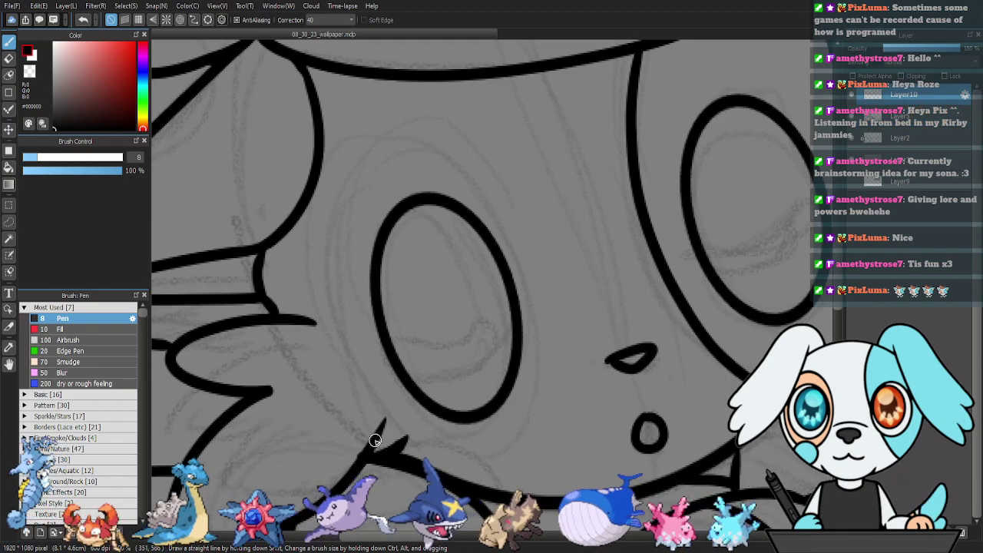
pyautogui.moveTo(378, 429); pyautogui.dragTo(457, 436)
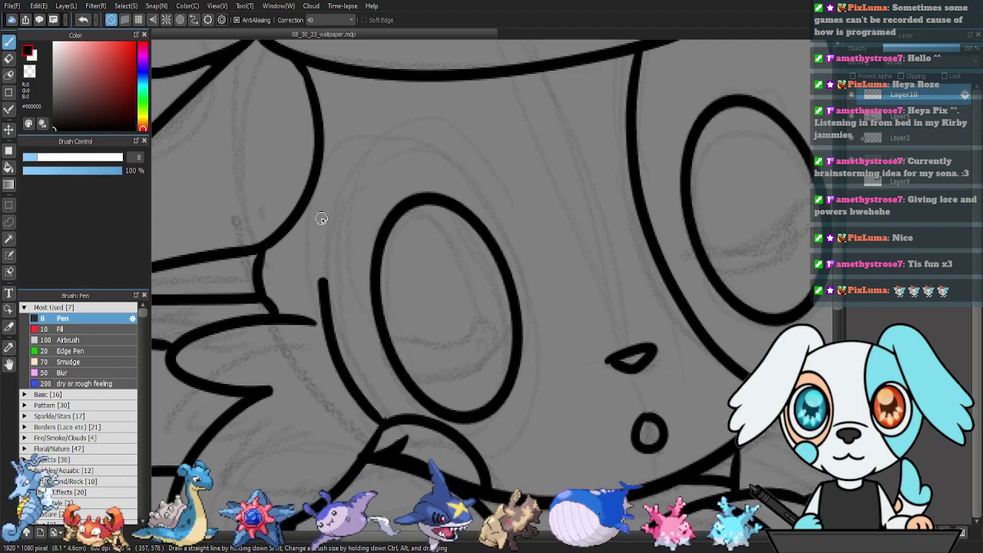
# Ink a large oval marking around the left eye, joining it to the short arc beneath.
pyautogui.moveTo(395, 421)
pyautogui.mouseDown()
pyautogui.moveTo(339, 337)
pyautogui.moveTo(331, 262)
pyautogui.moveTo(343, 190)
pyautogui.moveTo(391, 142)
pyautogui.moveTo(503, 168)
pyautogui.moveTo(395, 151)
pyautogui.moveTo(365, 159)
pyautogui.moveTo(442, 140)
pyautogui.moveTo(486, 161)
pyautogui.moveTo(531, 212)
pyautogui.moveTo(567, 332)
pyautogui.mouseUp()
pyautogui.moveTo(566, 367)
pyautogui.mouseDown()
pyautogui.moveTo(550, 416)
pyautogui.moveTo(480, 462)
pyautogui.mouseUp()
pyautogui.moveTo(652, 314); pyautogui.dragTo(614, 321)
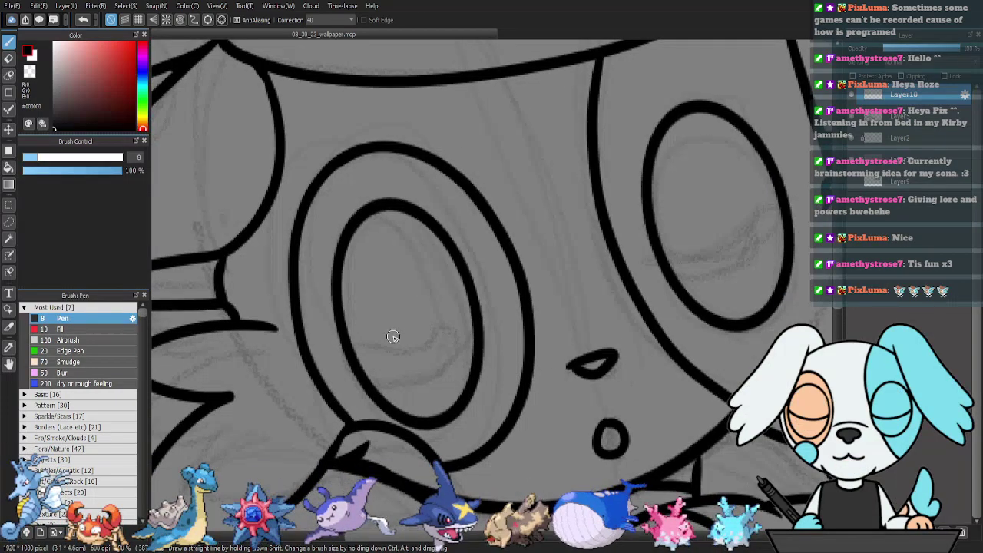
# Ink two curved lid lines across the left eye and fill the band between them black.
pyautogui.moveTo(344, 338)
pyautogui.mouseDown()
pyautogui.moveTo(374, 346)
pyautogui.moveTo(424, 340)
pyautogui.moveTo(468, 296)
pyautogui.mouseUp()
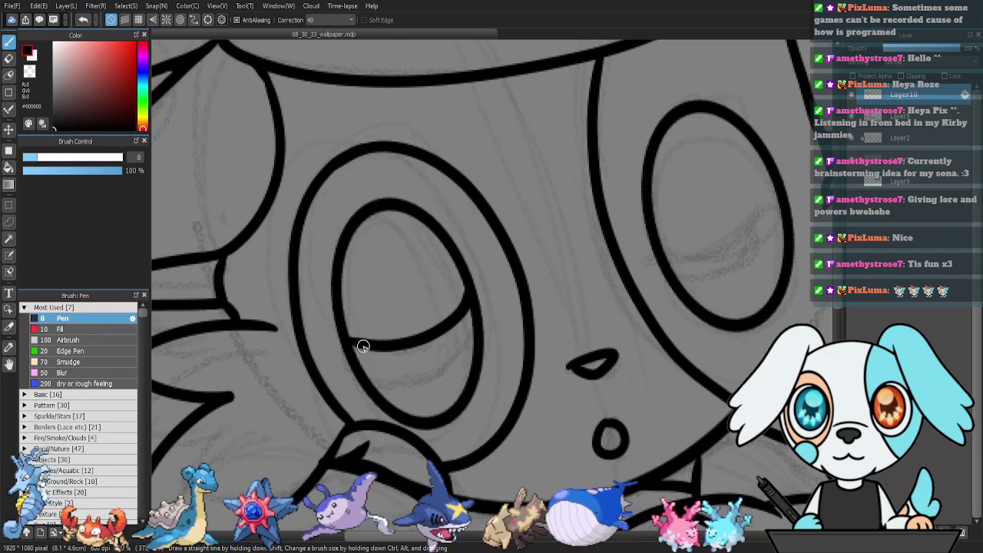
pyautogui.moveTo(346, 347)
pyautogui.mouseDown()
pyautogui.moveTo(358, 369)
pyautogui.moveTo(396, 378)
pyautogui.moveTo(458, 343)
pyautogui.moveTo(474, 300)
pyautogui.mouseUp()
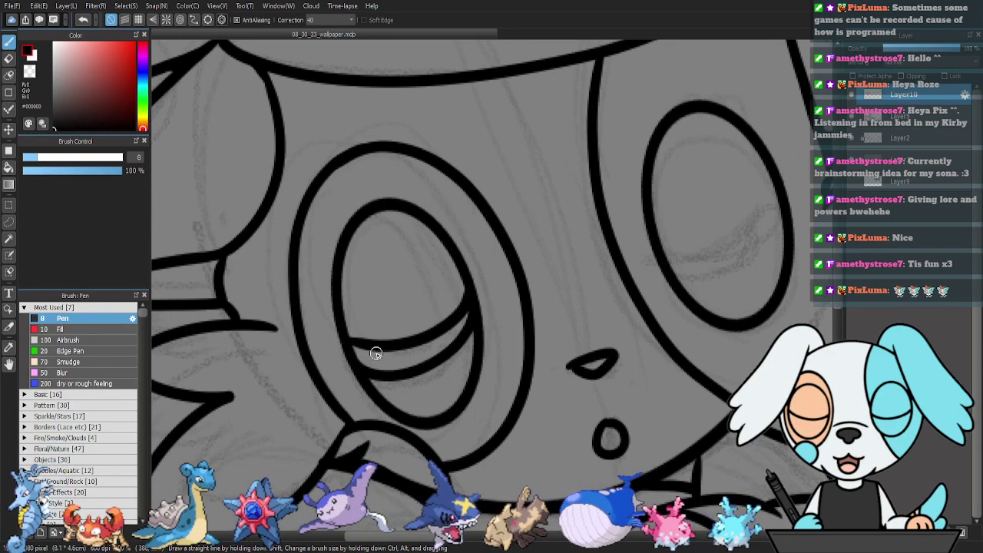
pyautogui.hotkey('ctrl', 'z')
pyautogui.moveTo(350, 360)
pyautogui.mouseDown()
pyautogui.moveTo(393, 371)
pyautogui.moveTo(456, 344)
pyautogui.moveTo(469, 304)
pyautogui.mouseUp()
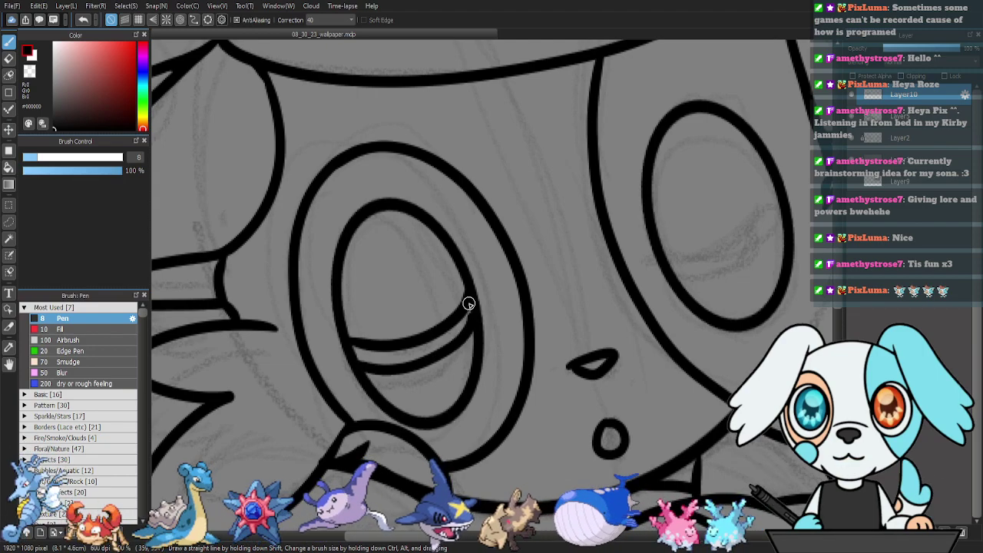
pyautogui.moveTo(356, 347)
pyautogui.mouseDown()
pyautogui.moveTo(469, 318)
pyautogui.moveTo(363, 359)
pyautogui.mouseUp()
# Ink a matching thick black closed-lid band across the right eye.
pyautogui.moveTo(629, 306); pyautogui.dragTo(531, 338)
pyautogui.moveTo(555, 263)
pyautogui.mouseDown()
pyautogui.moveTo(603, 268)
pyautogui.moveTo(674, 208)
pyautogui.mouseUp()
pyautogui.moveTo(576, 295)
pyautogui.mouseDown()
pyautogui.moveTo(638, 288)
pyautogui.moveTo(690, 239)
pyautogui.mouseUp()
pyautogui.moveTo(570, 275)
pyautogui.mouseDown()
pyautogui.moveTo(612, 274)
pyautogui.moveTo(674, 237)
pyautogui.mouseUp()
pyautogui.moveTo(593, 286)
pyautogui.mouseDown()
pyautogui.moveTo(687, 234)
pyautogui.moveTo(674, 258)
pyautogui.moveTo(643, 279)
pyautogui.moveTo(585, 292)
pyautogui.mouseUp()
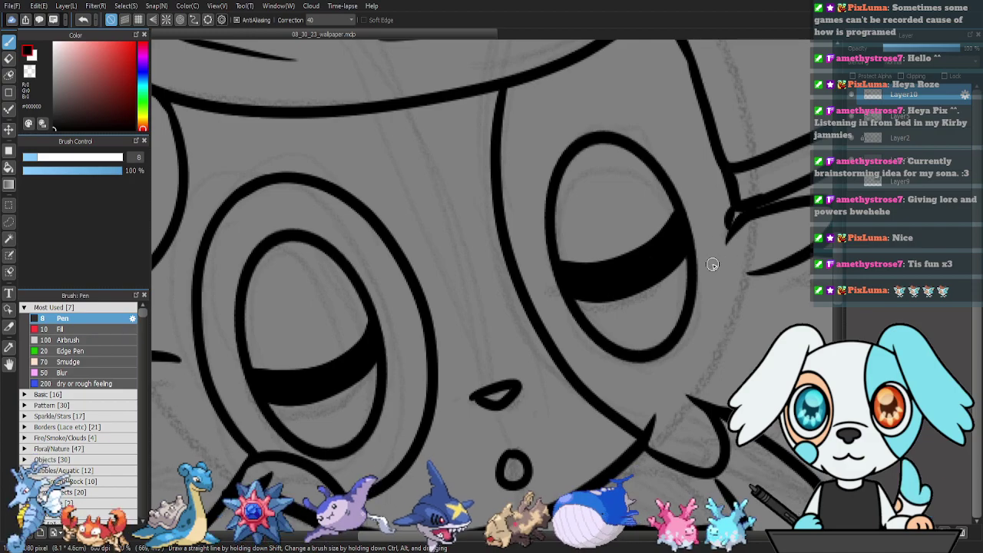
# Ink the curled tail with its fluffy tip above the star shape, adding stripe marks near its base.
pyautogui.moveTo(617, 337); pyautogui.dragTo(715, 256)
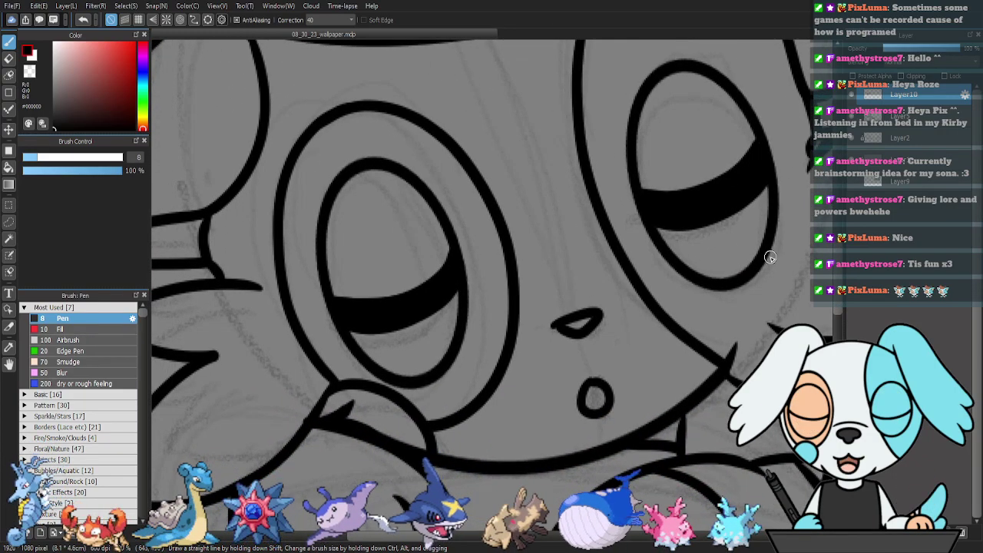
pyautogui.hotkey('ctrl', '-')
pyautogui.hotkey('ctrl', '-')
pyautogui.scroll(-1, 772, 258)
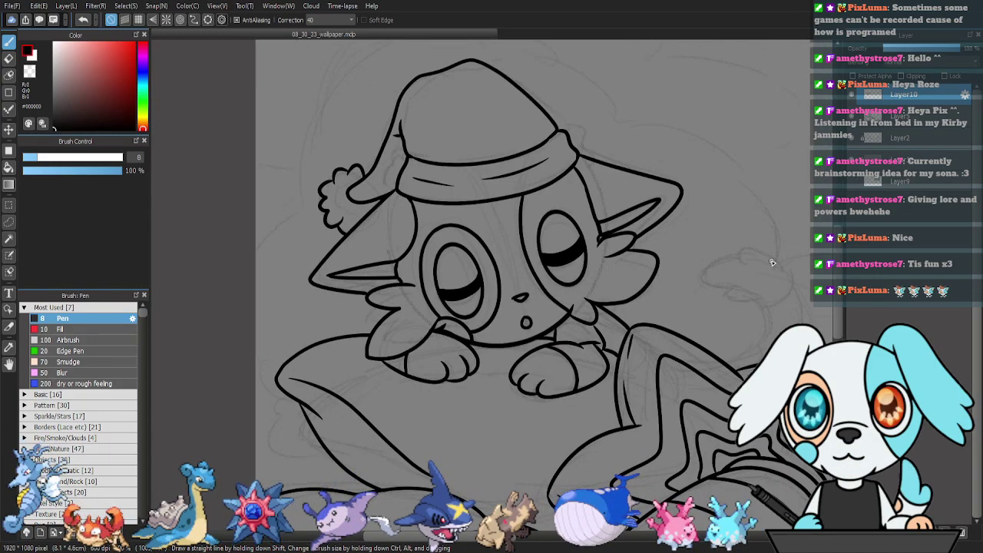
pyautogui.moveTo(728, 322); pyautogui.dragTo(587, 294)
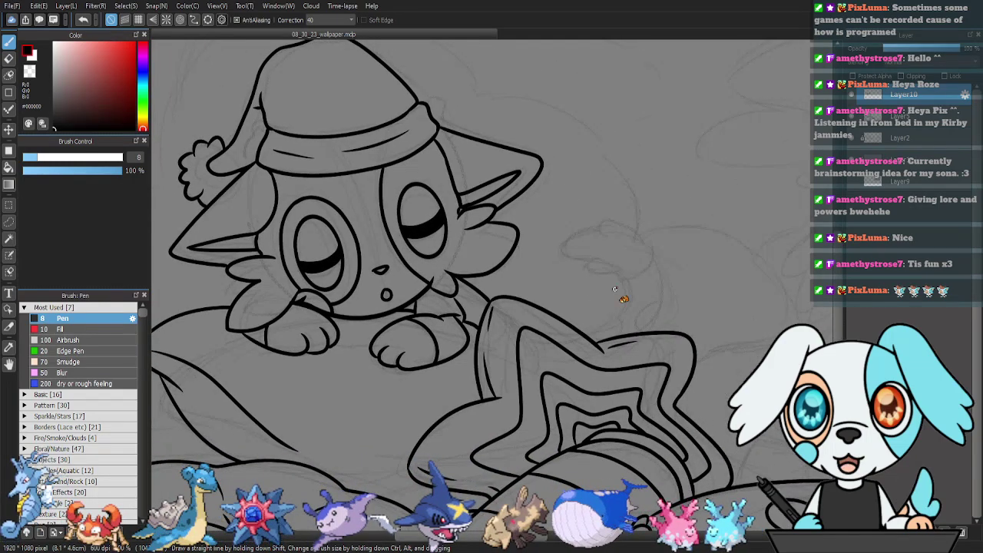
pyautogui.moveTo(578, 333); pyautogui.dragTo(617, 323)
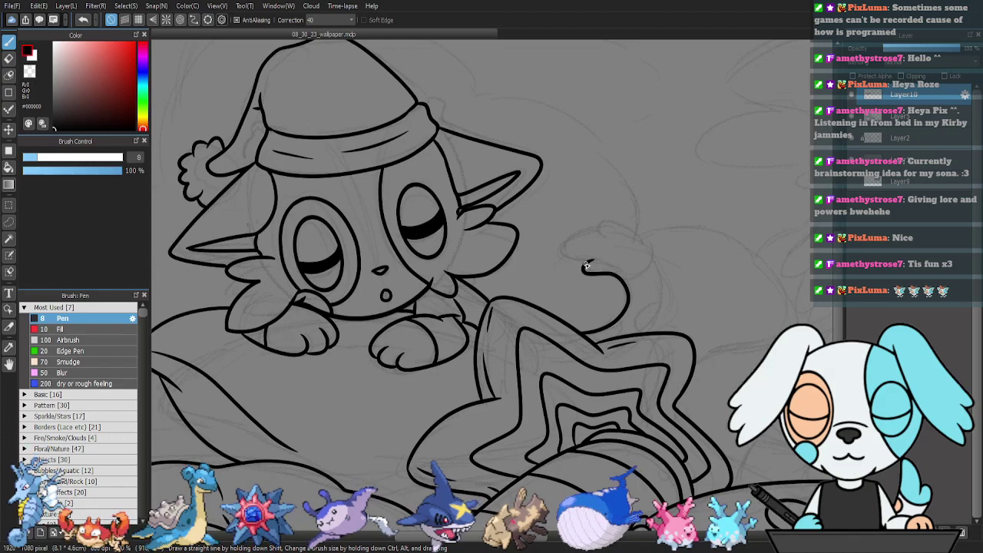
pyautogui.moveTo(557, 253)
pyautogui.mouseDown()
pyautogui.moveTo(593, 229)
pyautogui.moveTo(613, 237)
pyautogui.moveTo(605, 219)
pyautogui.moveTo(632, 229)
pyautogui.moveTo(669, 280)
pyautogui.moveTo(647, 336)
pyautogui.mouseUp()
pyautogui.hotkey('ctrl', 'z')
pyautogui.moveTo(656, 260)
pyautogui.mouseDown()
pyautogui.moveTo(628, 229)
pyautogui.moveTo(593, 223)
pyautogui.mouseUp()
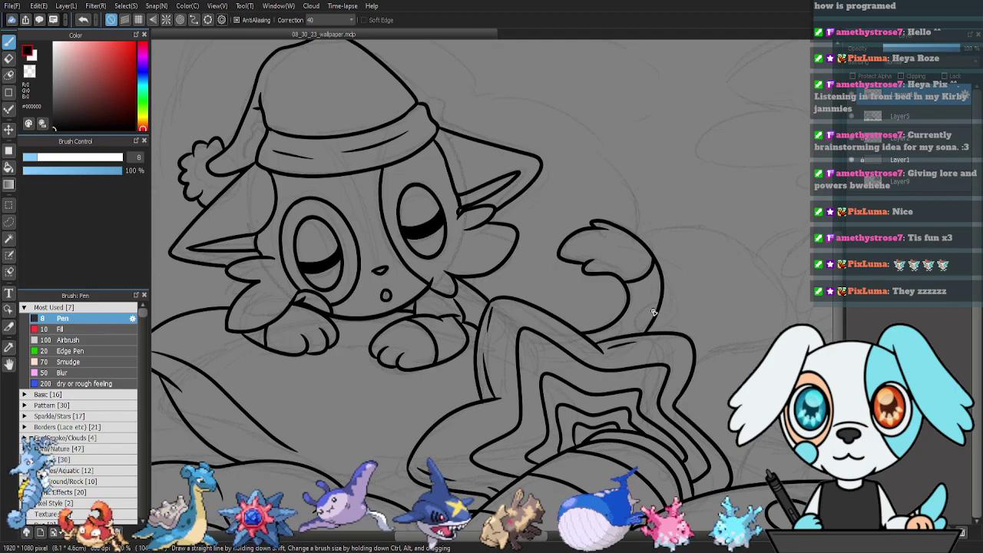
pyautogui.moveTo(637, 321)
pyautogui.mouseDown()
pyautogui.moveTo(643, 335)
pyautogui.moveTo(599, 339)
pyautogui.mouseUp()
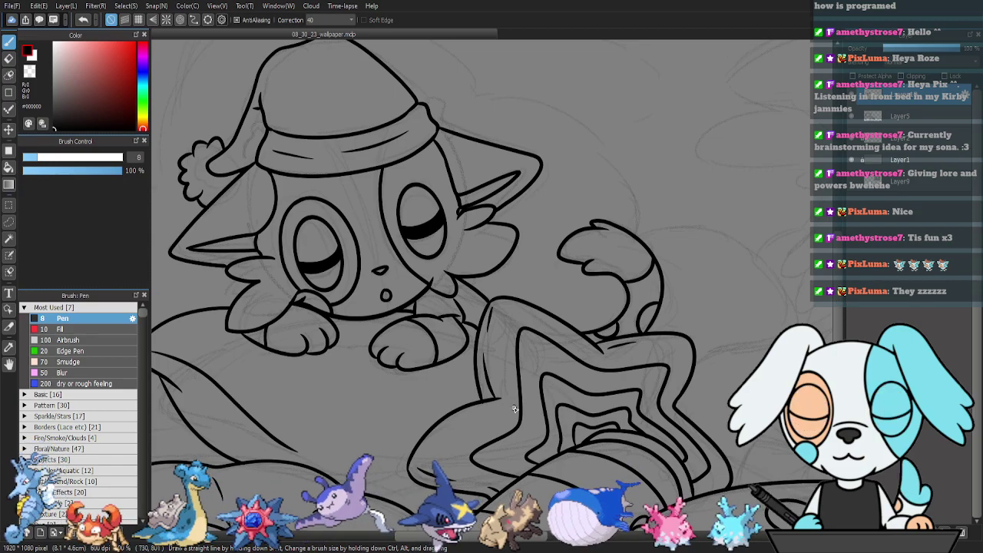
# On Layer5, erase and re-ink the outer edge of the right forearm and the body line behind it.
pyautogui.moveTo(474, 326)
pyautogui.mouseDown()
pyautogui.moveTo(559, 351)
pyautogui.moveTo(505, 375)
pyautogui.moveTo(542, 389)
pyautogui.moveTo(582, 377)
pyautogui.moveTo(555, 372)
pyautogui.mouseUp()
pyautogui.scroll(5, 367, 413)
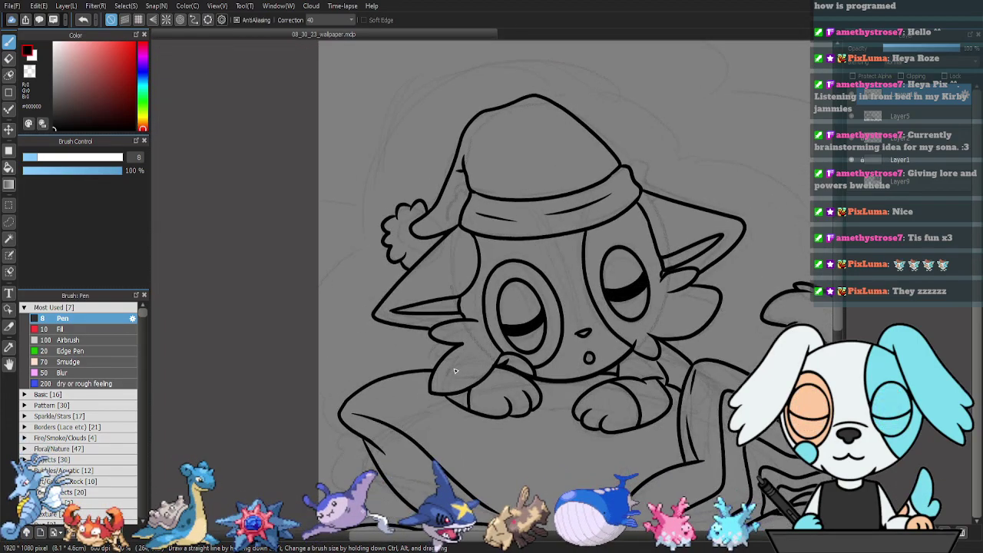
pyautogui.moveTo(487, 359); pyautogui.dragTo(427, 252)
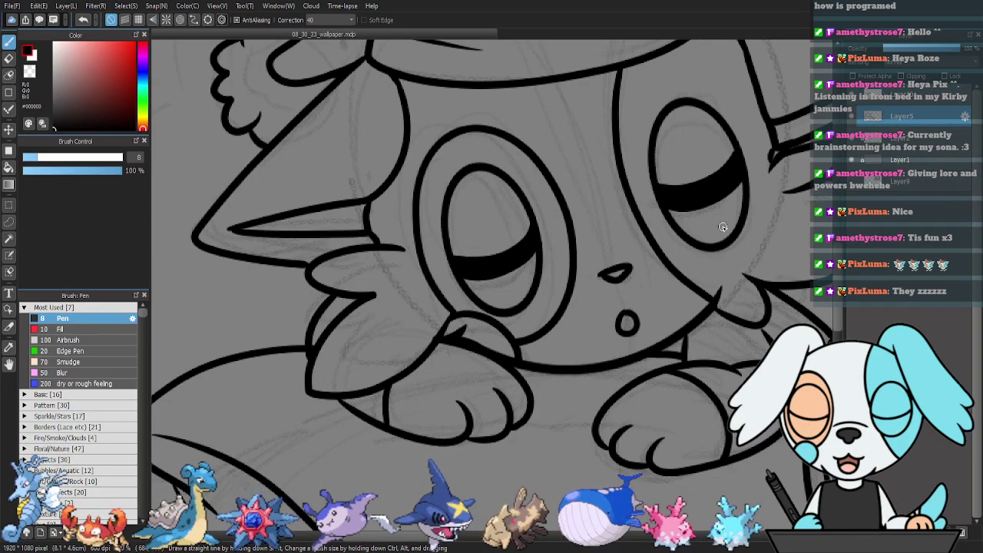
pyautogui.press('e')
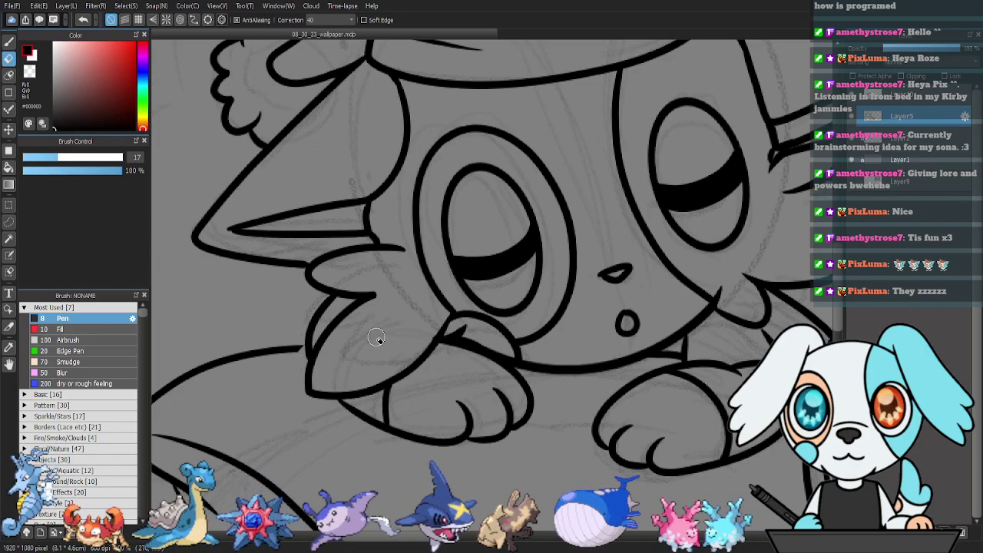
pyautogui.press('p')
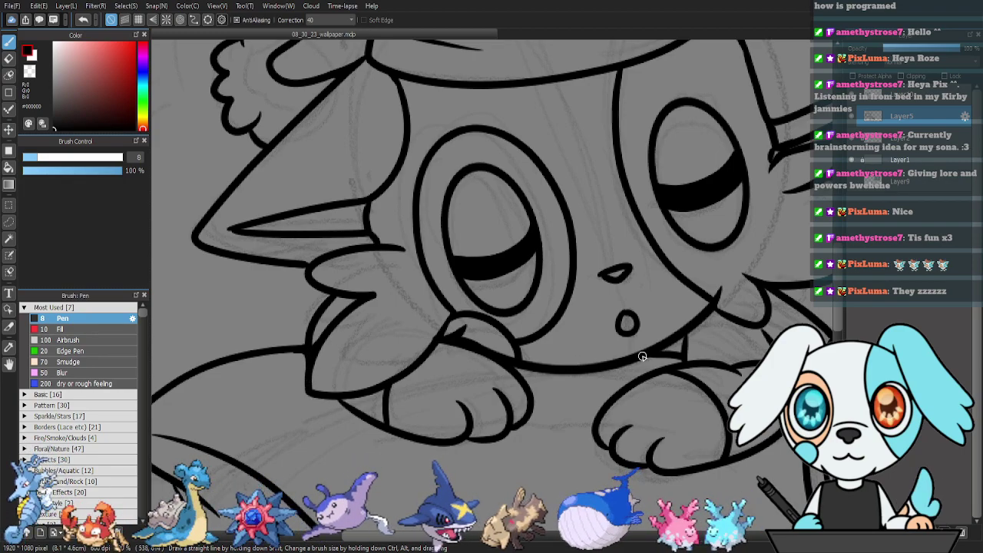
pyautogui.moveTo(714, 321); pyautogui.dragTo(553, 329)
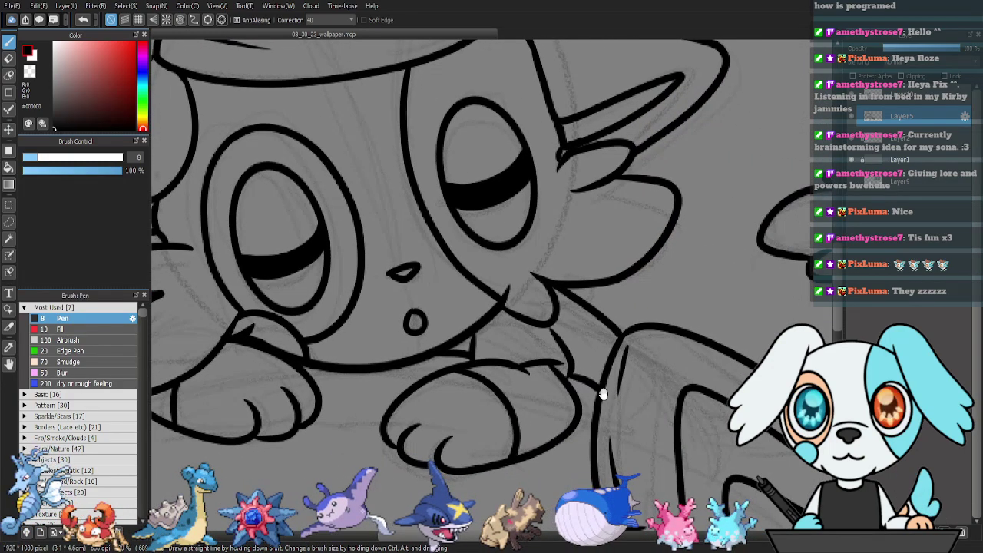
pyautogui.press('e')
pyautogui.moveTo(591, 384)
pyautogui.mouseDown()
pyautogui.moveTo(598, 390)
pyautogui.moveTo(557, 377)
pyautogui.moveTo(568, 430)
pyautogui.moveTo(578, 399)
pyautogui.moveTo(546, 336)
pyautogui.moveTo(576, 369)
pyautogui.mouseUp()
pyautogui.press('b')
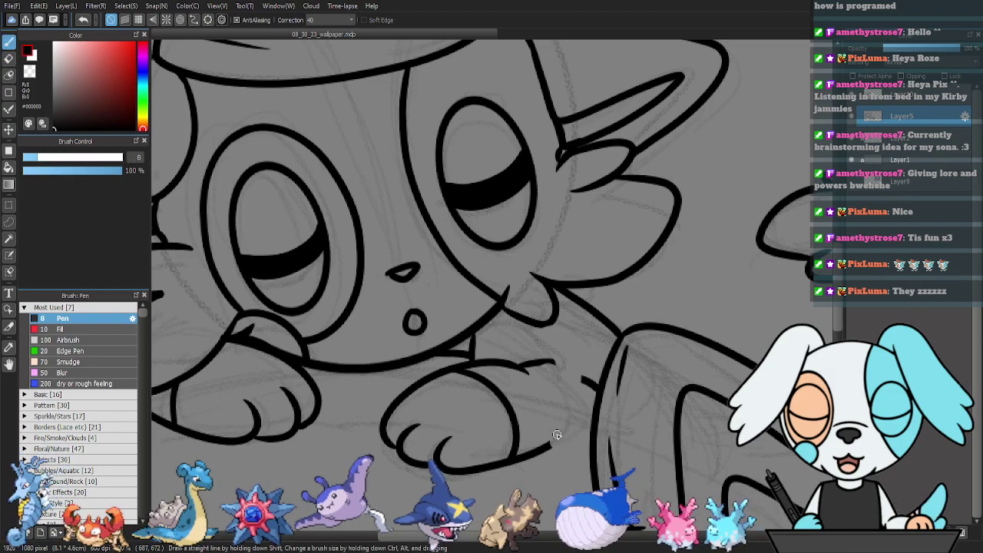
pyautogui.moveTo(537, 450)
pyautogui.mouseDown()
pyautogui.moveTo(570, 422)
pyautogui.moveTo(579, 371)
pyautogui.moveTo(521, 367)
pyautogui.moveTo(574, 361)
pyautogui.mouseUp()
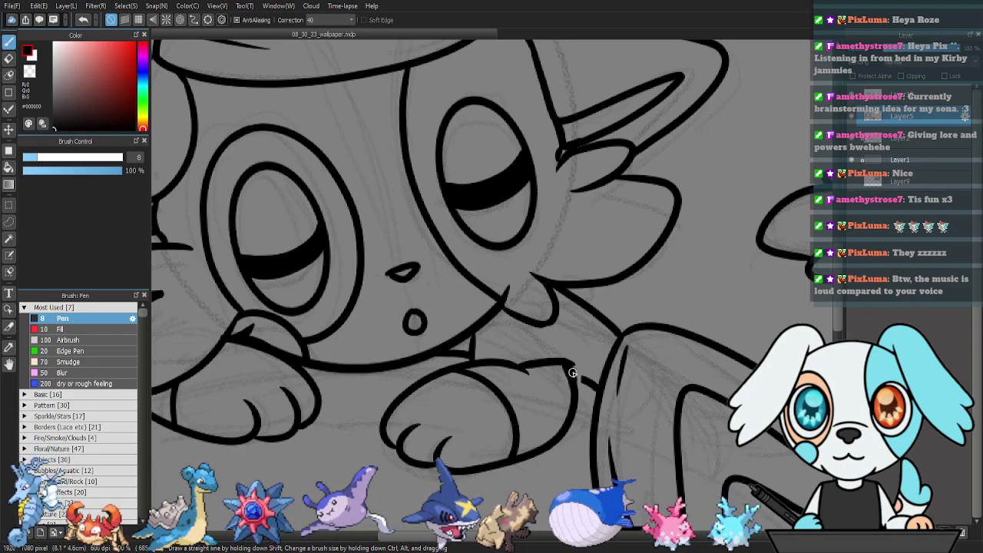
pyautogui.moveTo(557, 313)
pyautogui.mouseDown()
pyautogui.moveTo(579, 342)
pyautogui.moveTo(575, 386)
pyautogui.mouseUp()
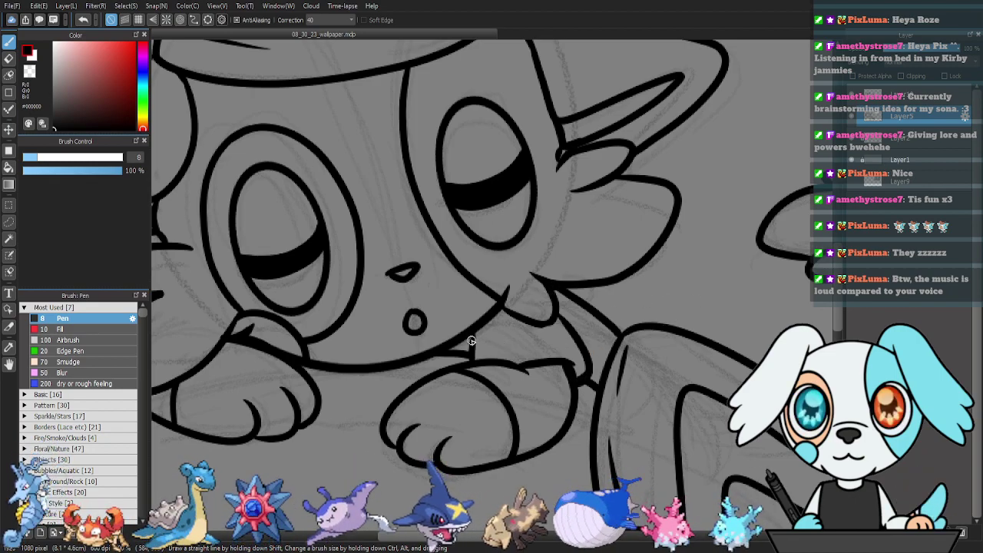
# Merge Layer10 down into Layer5 and add a new layer above it.
pyautogui.scroll(-4, 496, 419)
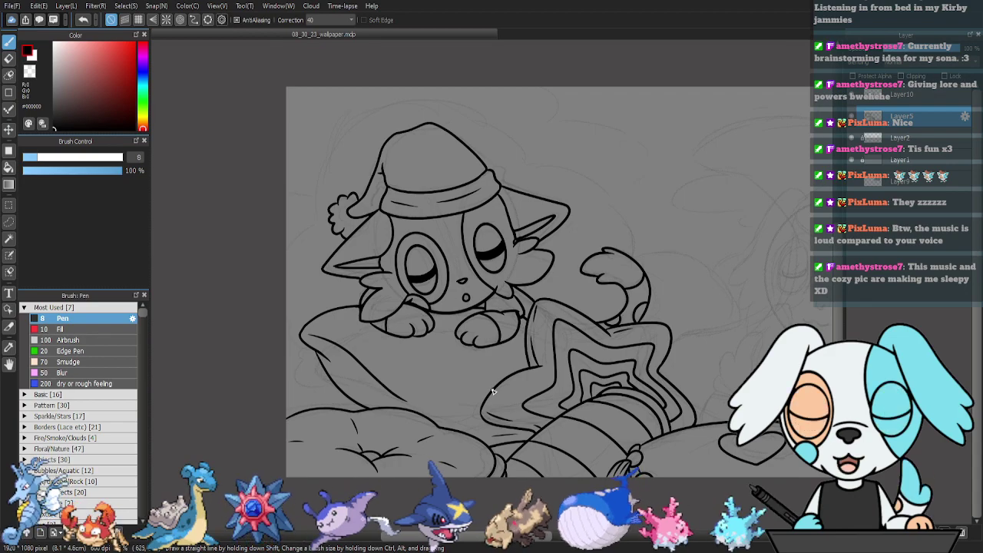
pyautogui.moveTo(545, 377)
pyautogui.mouseDown()
pyautogui.moveTo(577, 421)
pyautogui.moveTo(546, 440)
pyautogui.mouseUp()
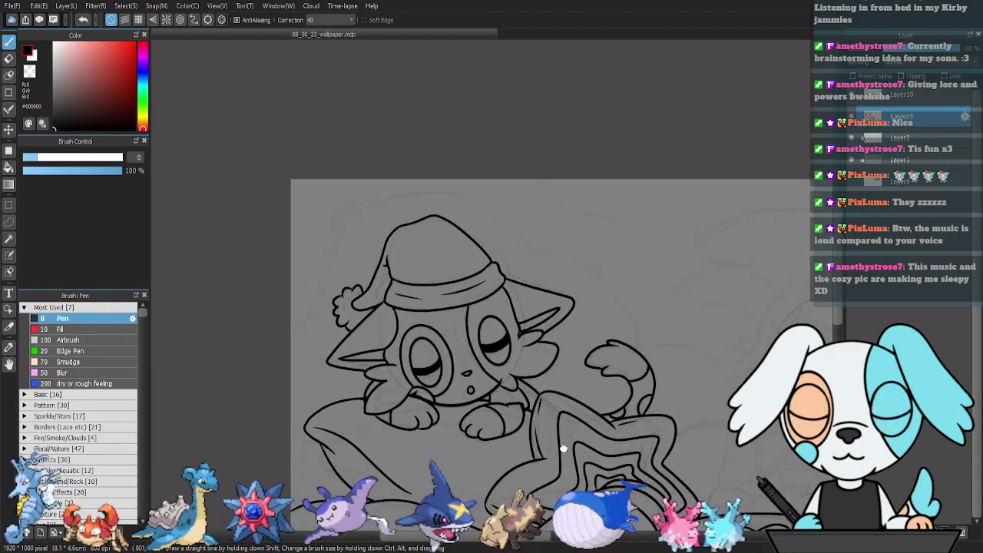
pyautogui.moveTo(548, 391); pyautogui.dragTo(566, 359)
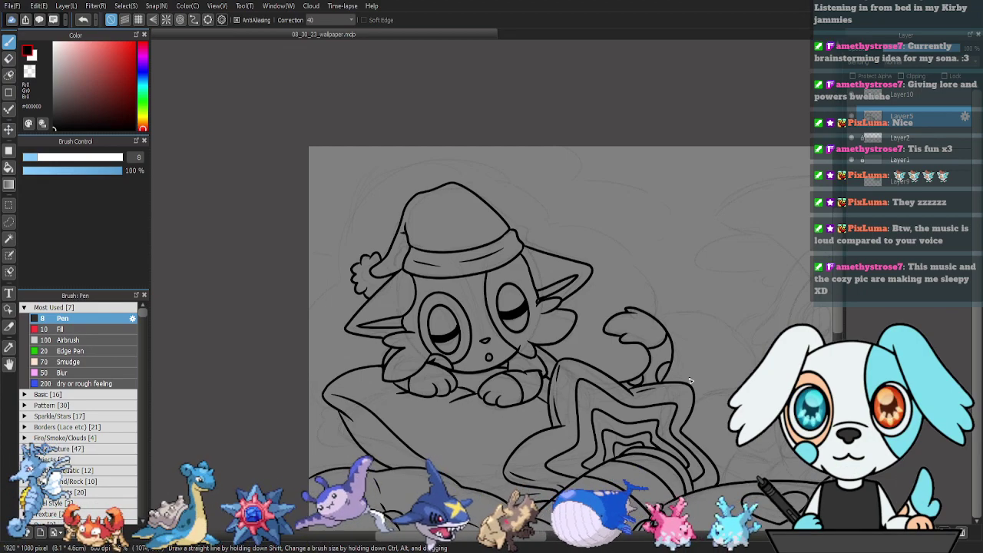
pyautogui.moveTo(718, 330); pyautogui.dragTo(624, 339)
pyautogui.moveTo(703, 359); pyautogui.dragTo(663, 358)
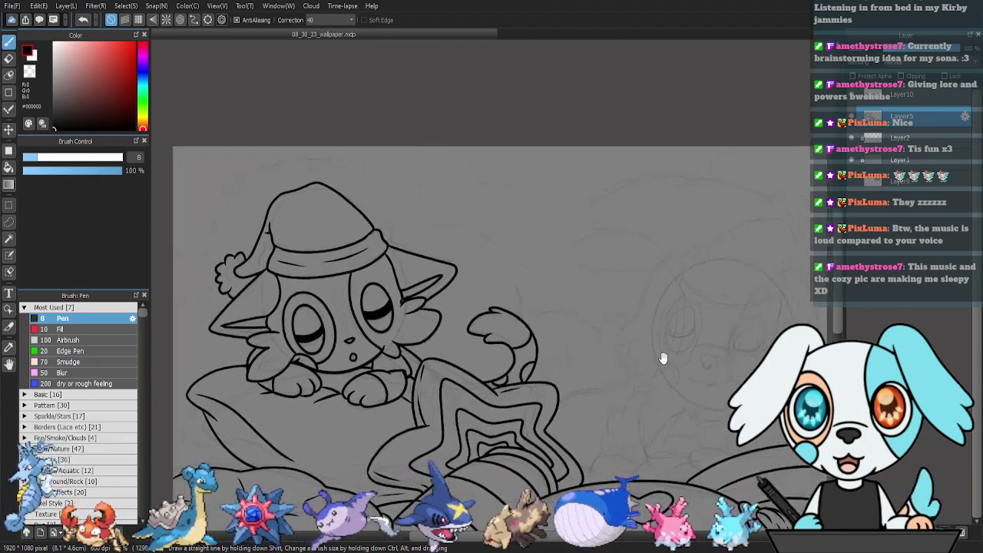
pyautogui.click(901, 98)
pyautogui.click(948, 533)
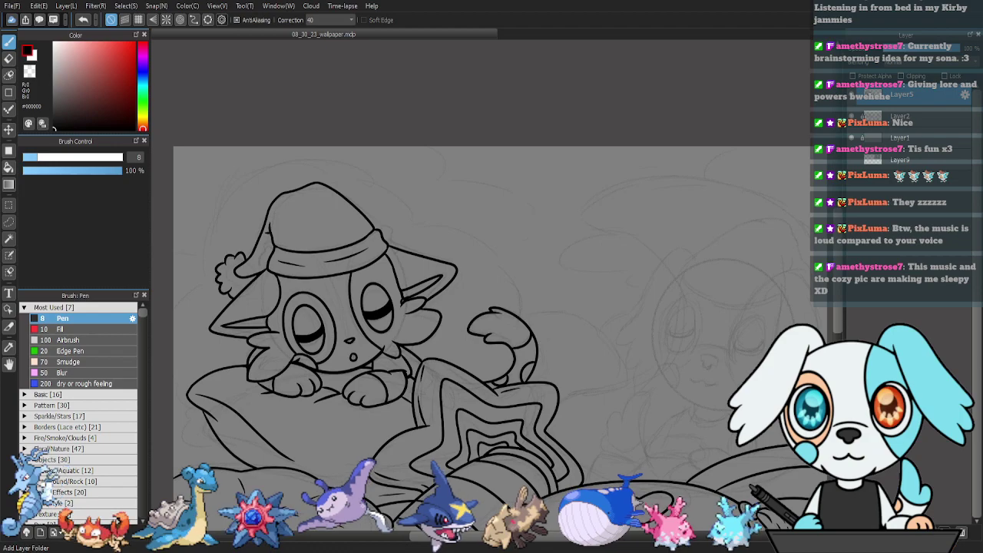
# Ink the puffy cloud outline behind the left animal's head and tail, and erase the cloud lines crossing the tail.
pyautogui.moveTo(338, 434)
pyautogui.mouseDown()
pyautogui.moveTo(538, 402)
pyautogui.moveTo(439, 435)
pyautogui.mouseUp()
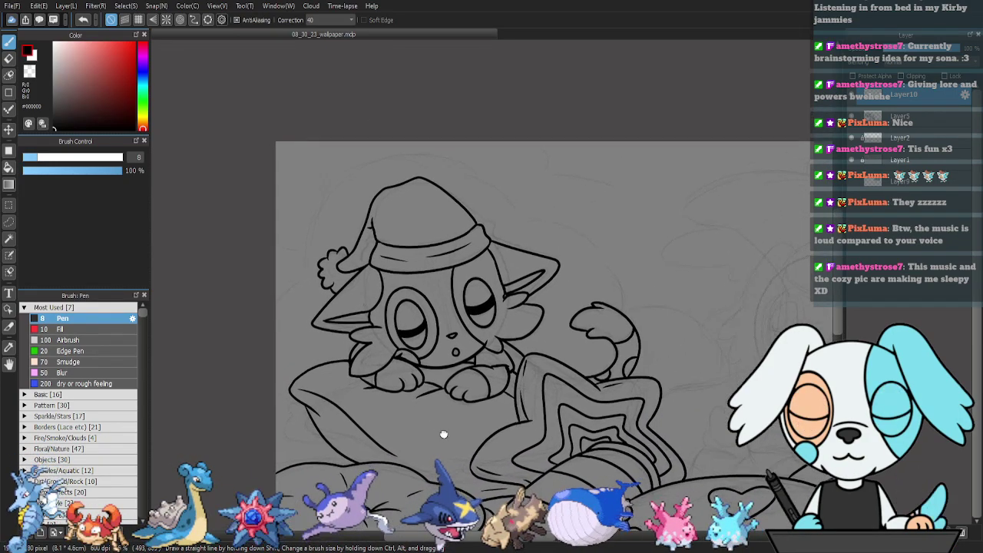
pyautogui.moveTo(650, 453); pyautogui.dragTo(633, 450)
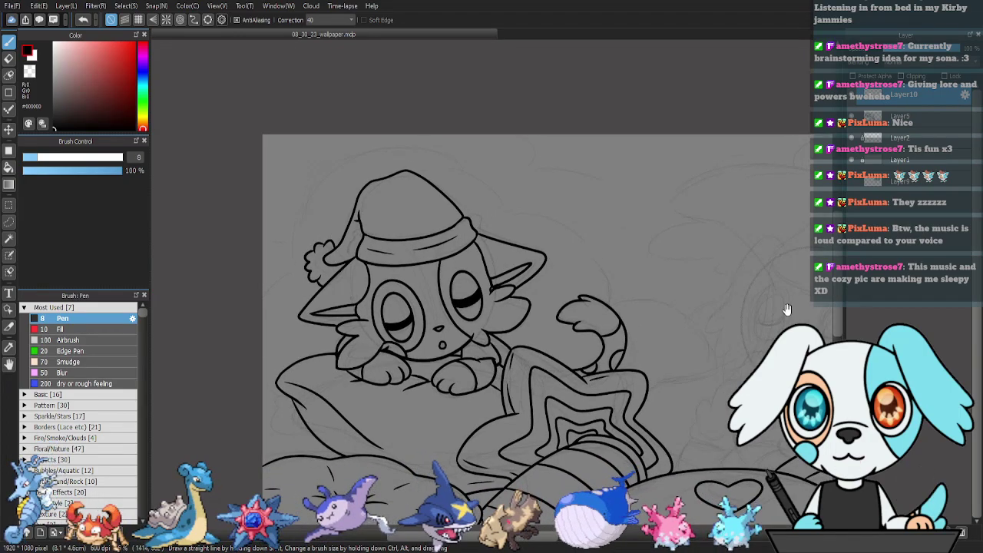
pyautogui.scroll(-2, 411, 437)
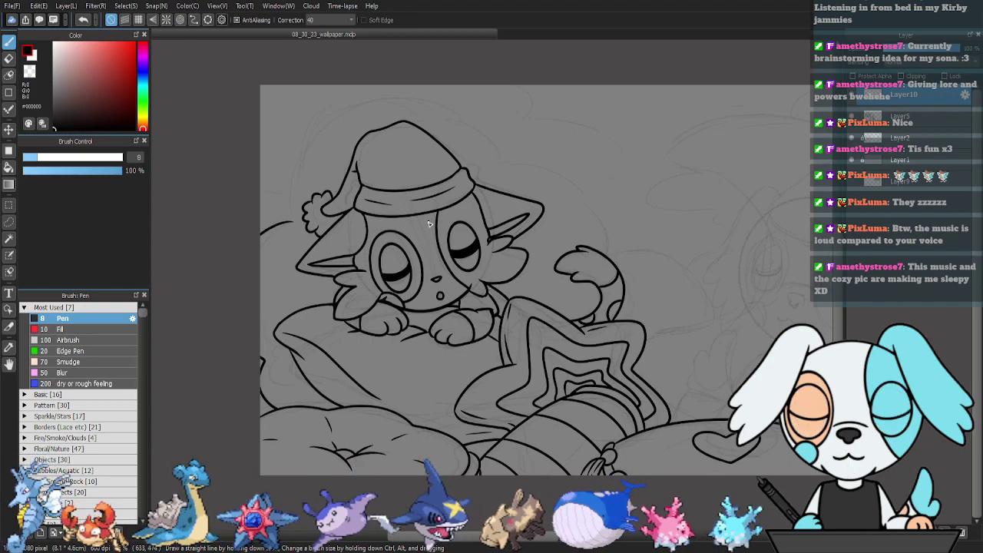
pyautogui.moveTo(288, 223)
pyautogui.mouseDown()
pyautogui.moveTo(304, 142)
pyautogui.moveTo(371, 99)
pyautogui.moveTo(448, 105)
pyautogui.moveTo(499, 166)
pyautogui.mouseUp()
pyautogui.moveTo(575, 177)
pyautogui.mouseDown()
pyautogui.moveTo(615, 226)
pyautogui.moveTo(612, 252)
pyautogui.mouseUp()
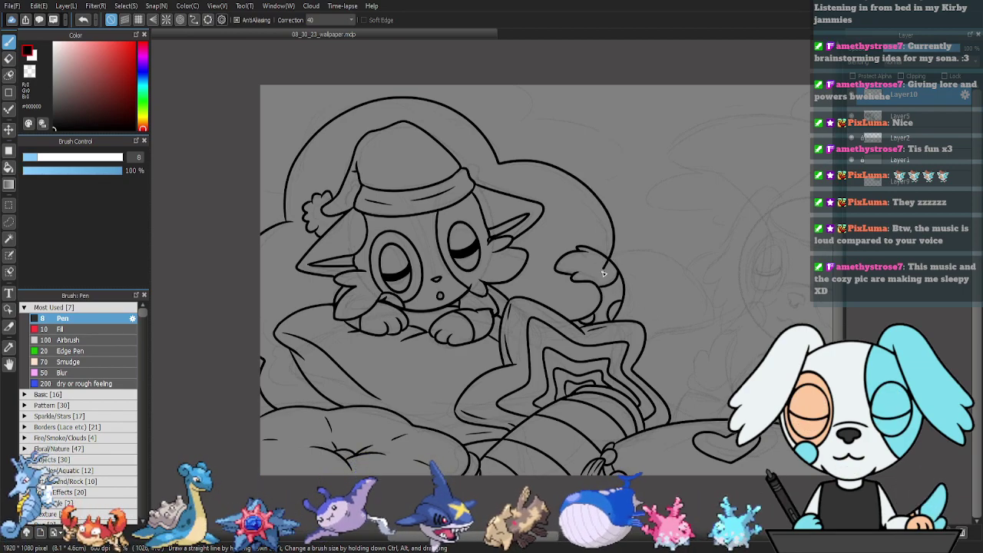
pyautogui.moveTo(601, 272); pyautogui.dragTo(631, 293)
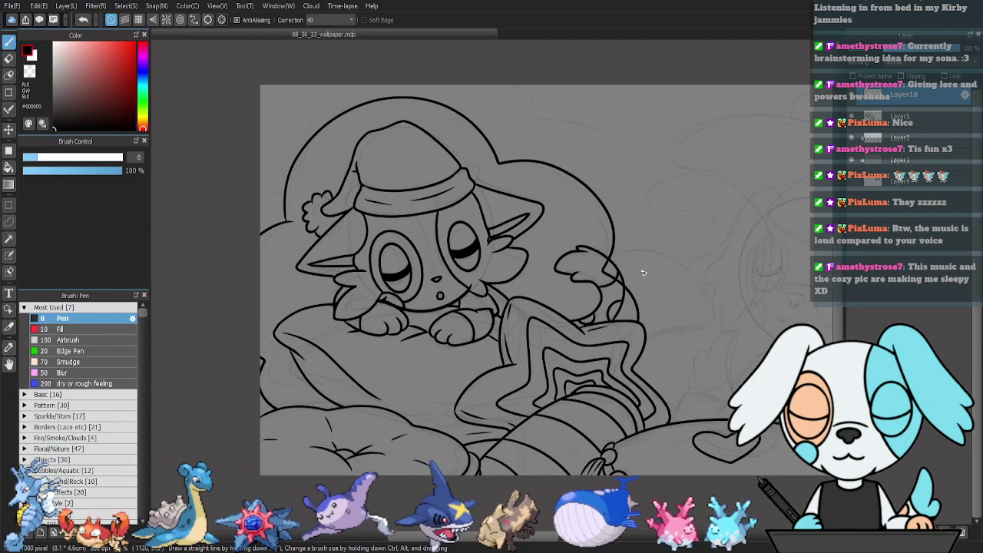
pyautogui.press('e')
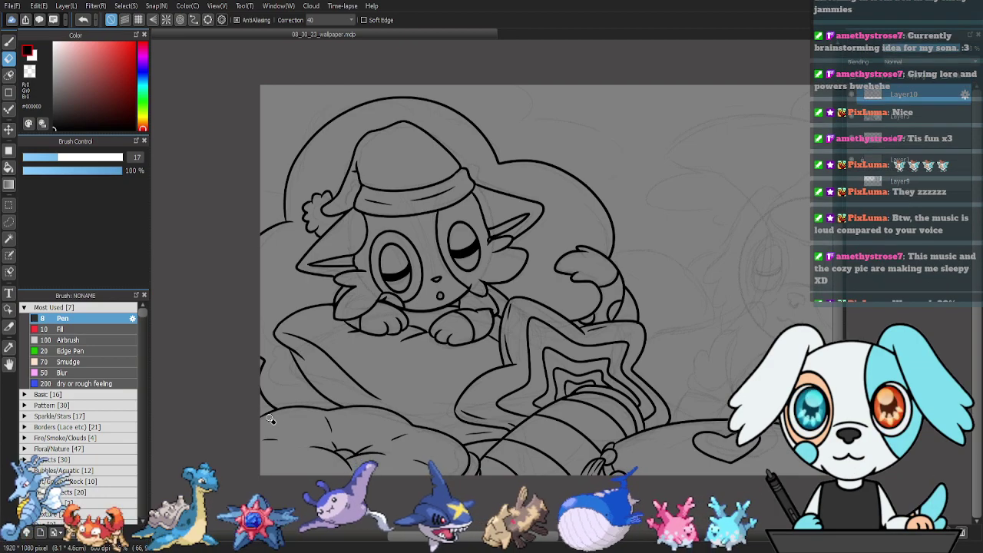
pyautogui.press('b')
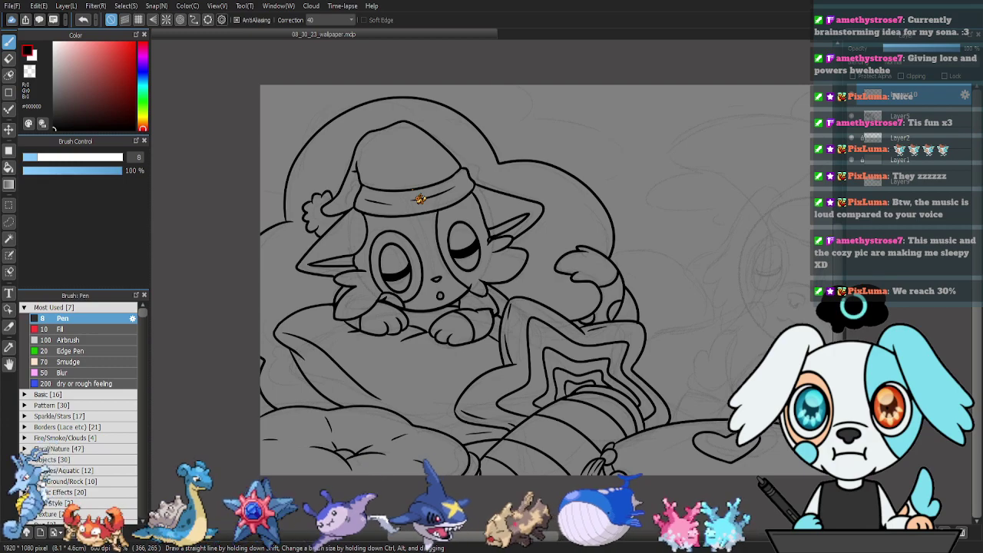
# Create a new untitled square canvas with the preset settings.
pyautogui.hotkey('ctrl', 'n')
pyautogui.press('Return')
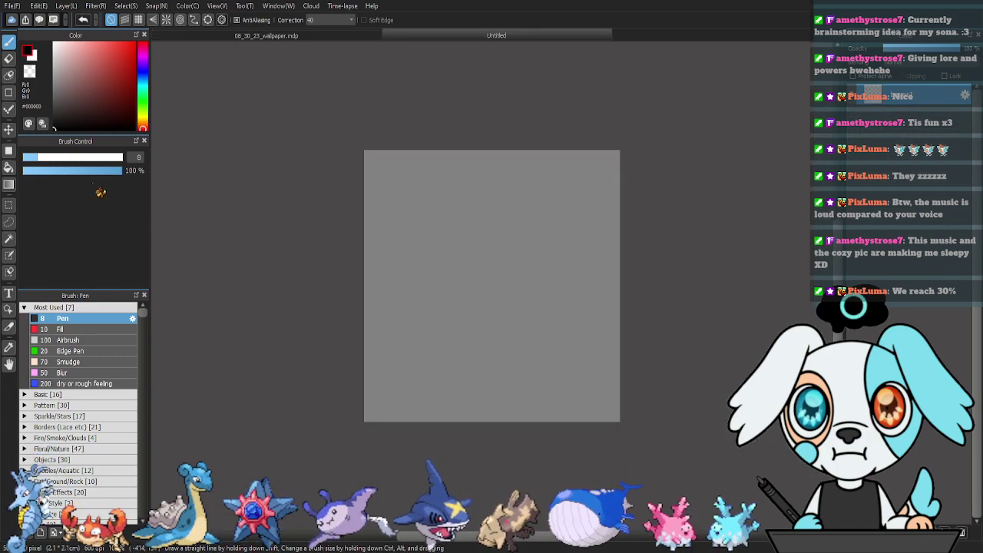
# Set the pen size to 26 and draw one thick, straight vertical black bar in the middle of the untitled canvas.
pyautogui.moveTo(61, 159); pyautogui.dragTo(75, 159)
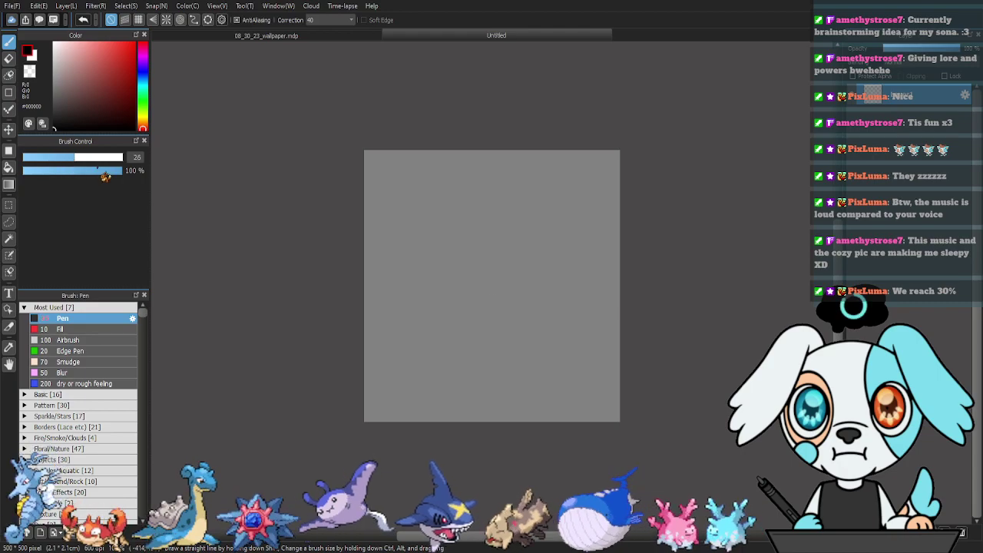
pyautogui.keyDown('shift'); pyautogui.click(483, 198); pyautogui.keyUp('shift')
pyautogui.hotkey('ctrl', 'z')
pyautogui.moveTo(480, 195); pyautogui.dragTo(481, 209)
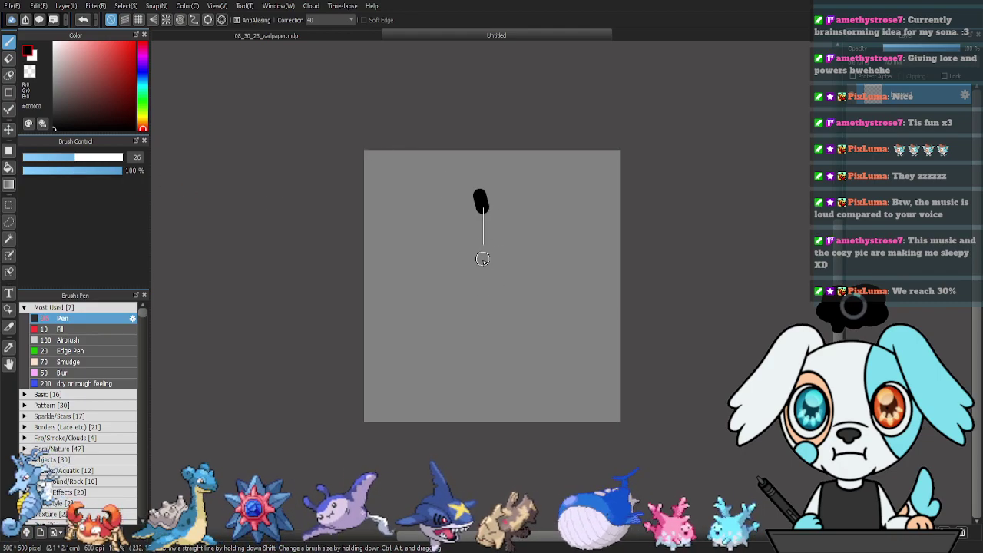
pyautogui.hotkey('ctrl', 'z')
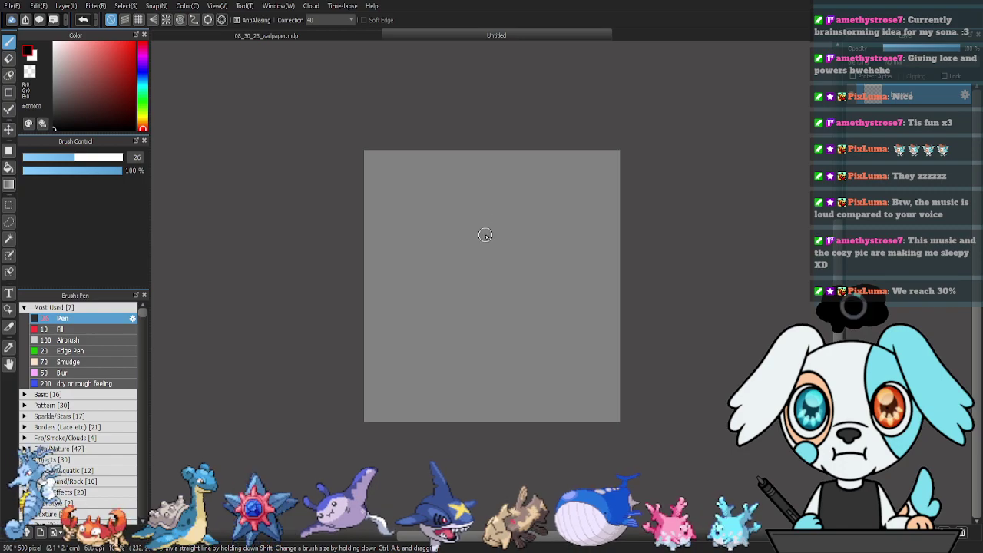
pyautogui.press('shift')
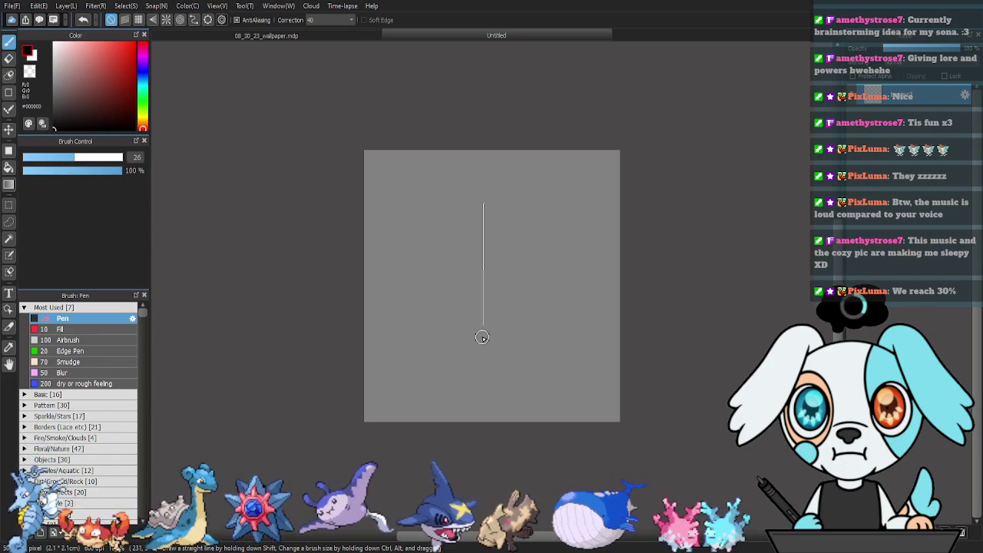
pyautogui.keyDown('shift'); pyautogui.click(483, 337); pyautogui.keyUp('shift')
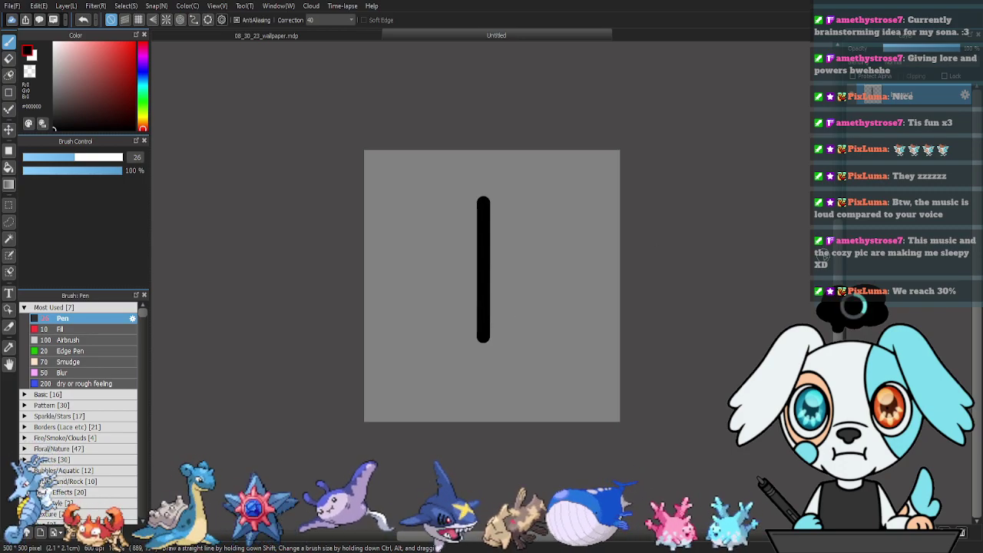
# Select the black bar with a rectangle, turn it into a From Canvas brush, and test it with a curved dashed stroke.
pyautogui.press('m')
pyautogui.moveTo(449, 180); pyautogui.dragTo(514, 349)
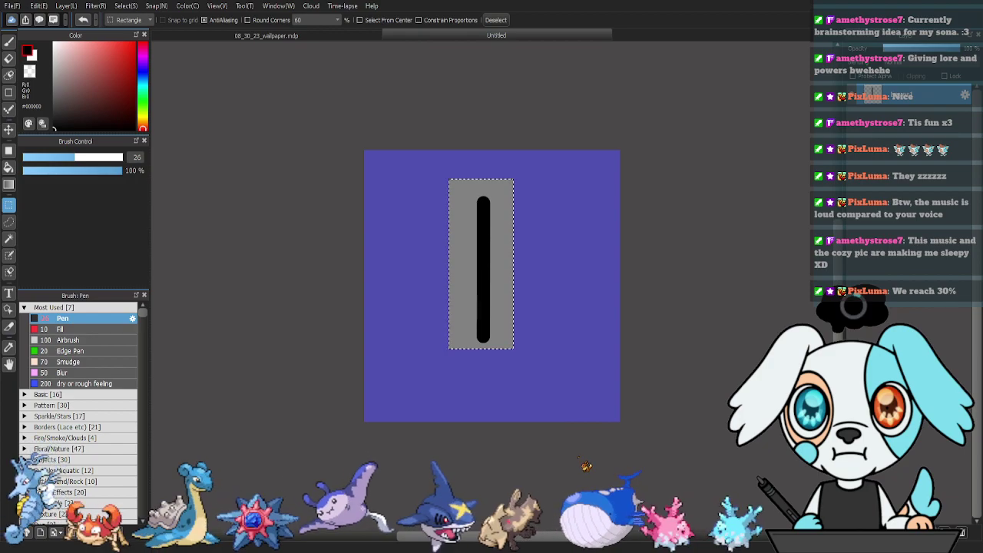
pyautogui.click(566, 340)
pyautogui.press('b')
pyautogui.moveTo(430, 236)
pyautogui.mouseDown()
pyautogui.moveTo(412, 288)
pyautogui.moveTo(500, 380)
pyautogui.moveTo(592, 360)
pyautogui.moveTo(606, 287)
pyautogui.moveTo(581, 248)
pyautogui.mouseUp()
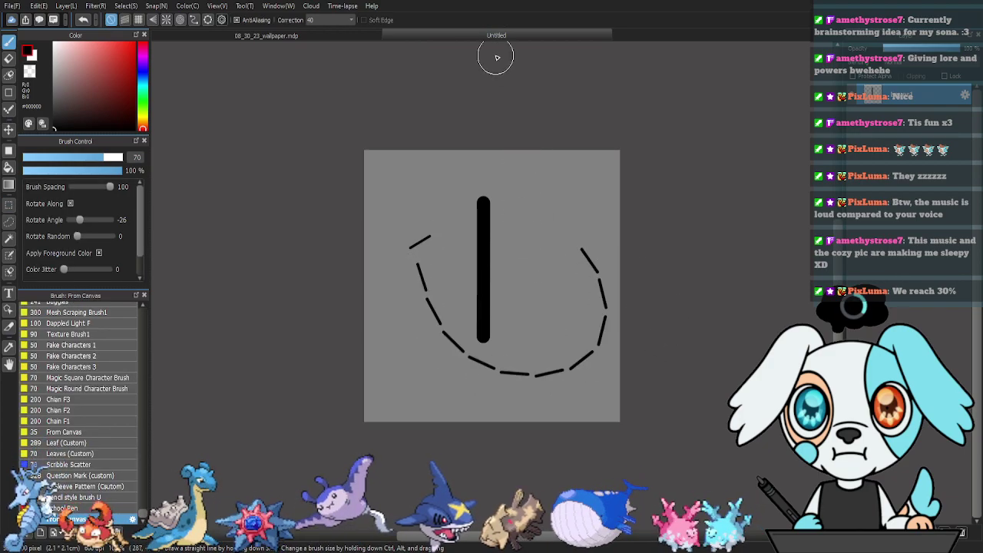
# In 08_30_23_wallpaper.mdp, draw dashed stitching on new Layer11 inside the left cloud edges at brush size 23 and erase the excess dashes.
pyautogui.click(298, 39)
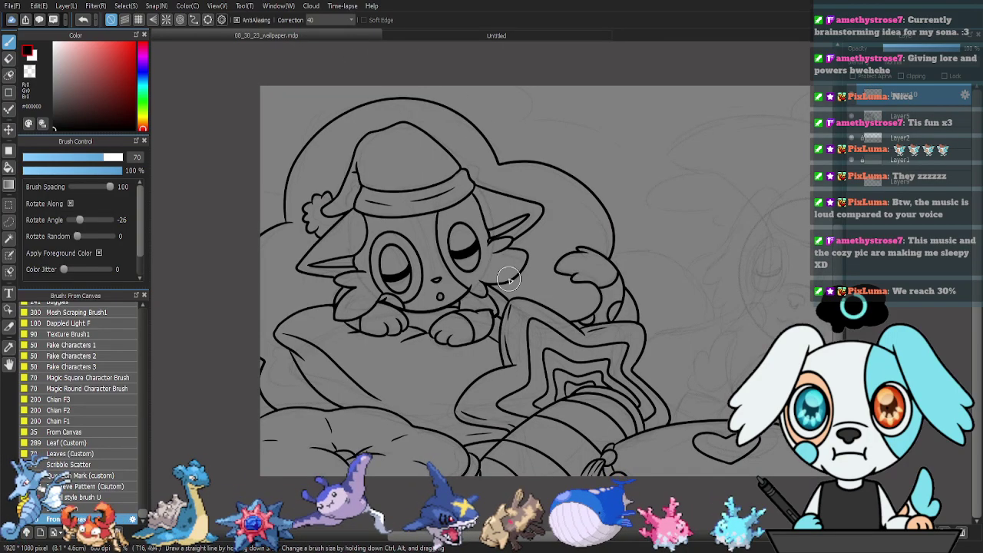
pyautogui.moveTo(404, 385); pyautogui.dragTo(432, 410)
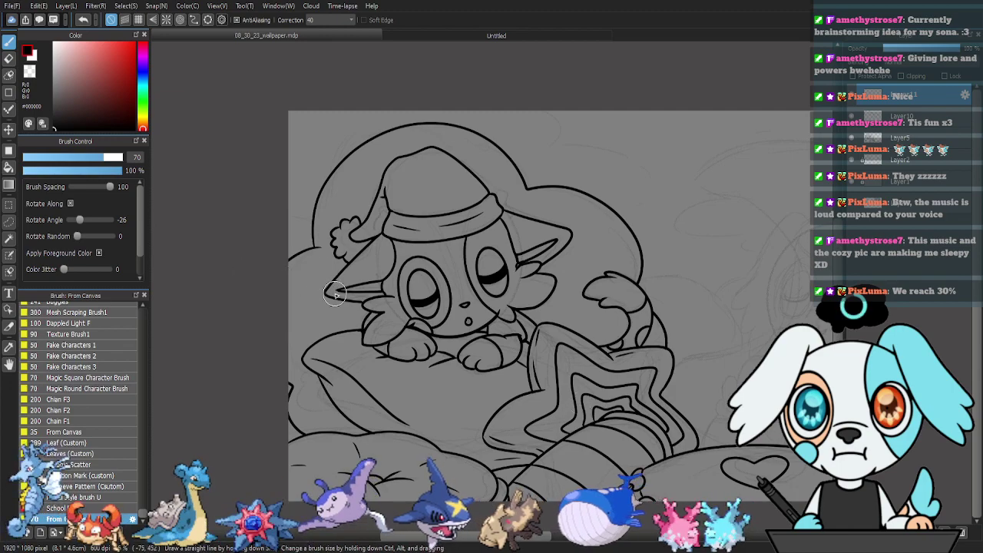
pyautogui.moveTo(99, 157); pyautogui.dragTo(73, 157)
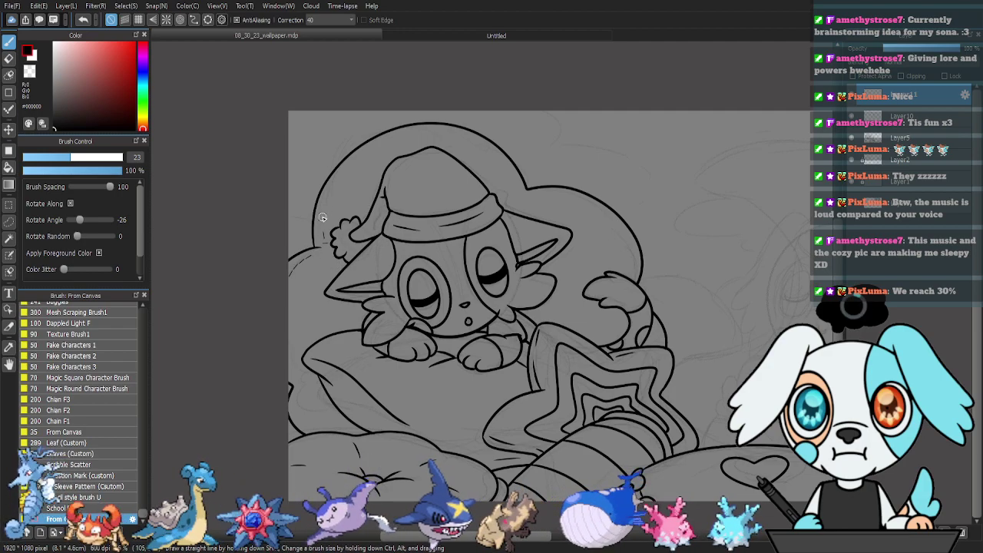
pyautogui.moveTo(374, 123)
pyautogui.mouseDown()
pyautogui.moveTo(343, 159)
pyautogui.moveTo(323, 215)
pyautogui.mouseUp()
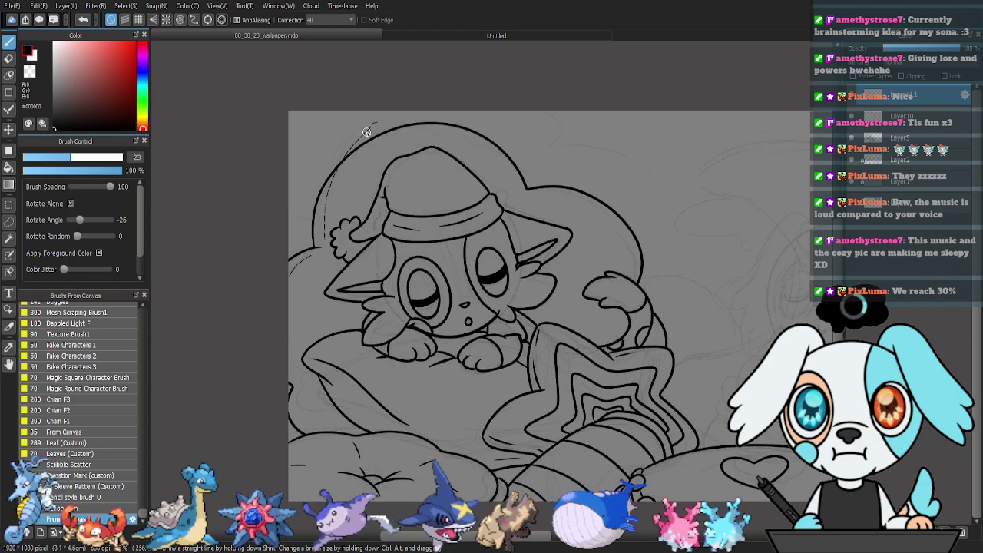
pyautogui.press('e')
pyautogui.moveTo(345, 157); pyautogui.dragTo(378, 119)
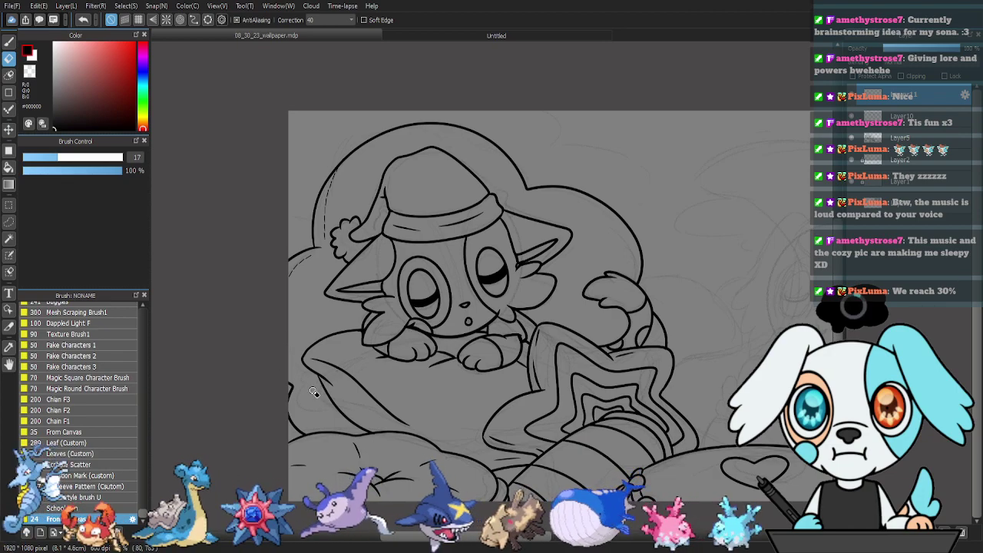
# Draw a dashed stitch line at brush size 24 inside the curved shape at the canvas's left edge, beside the large pillow.
pyautogui.press('b')
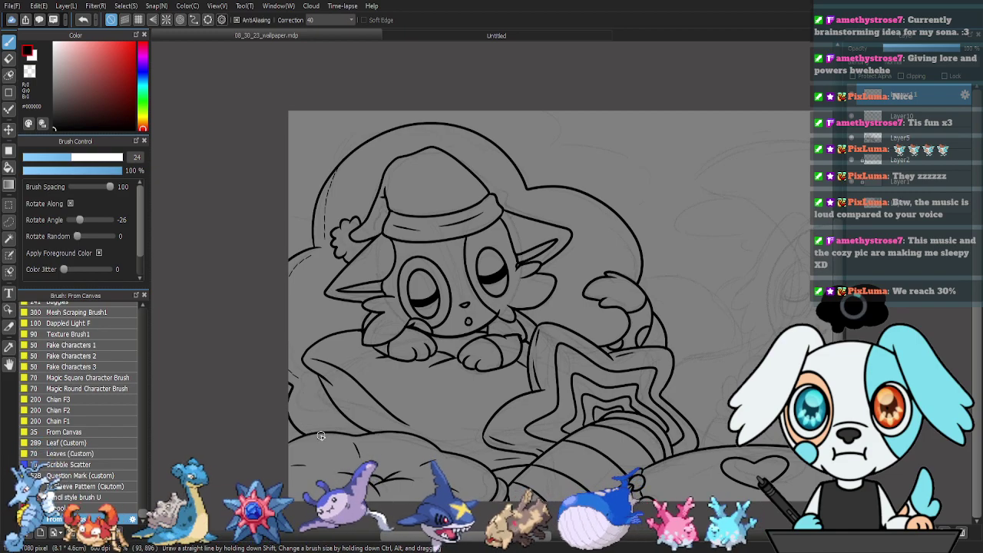
pyautogui.moveTo(300, 415); pyautogui.dragTo(308, 385)
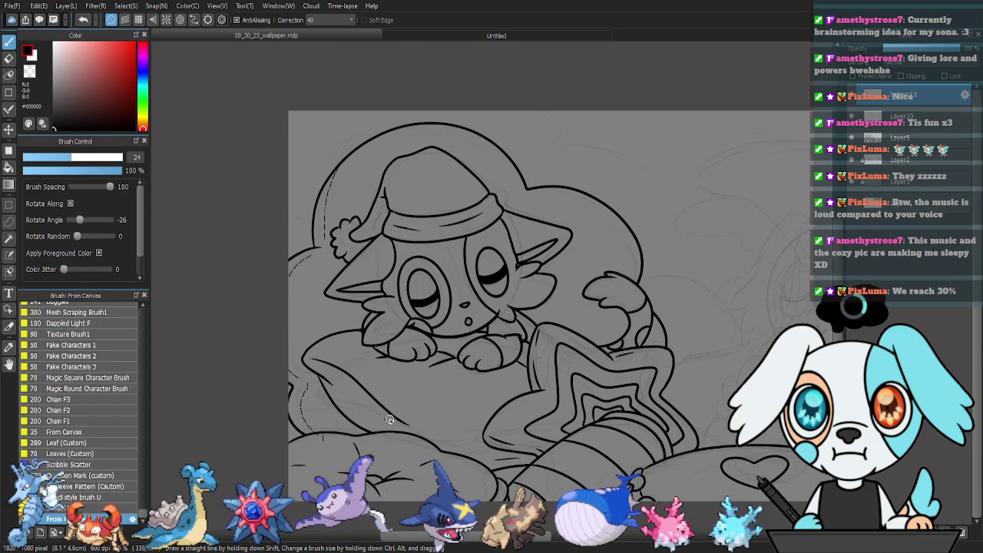
pyautogui.hotkey('ctrl', 'z')
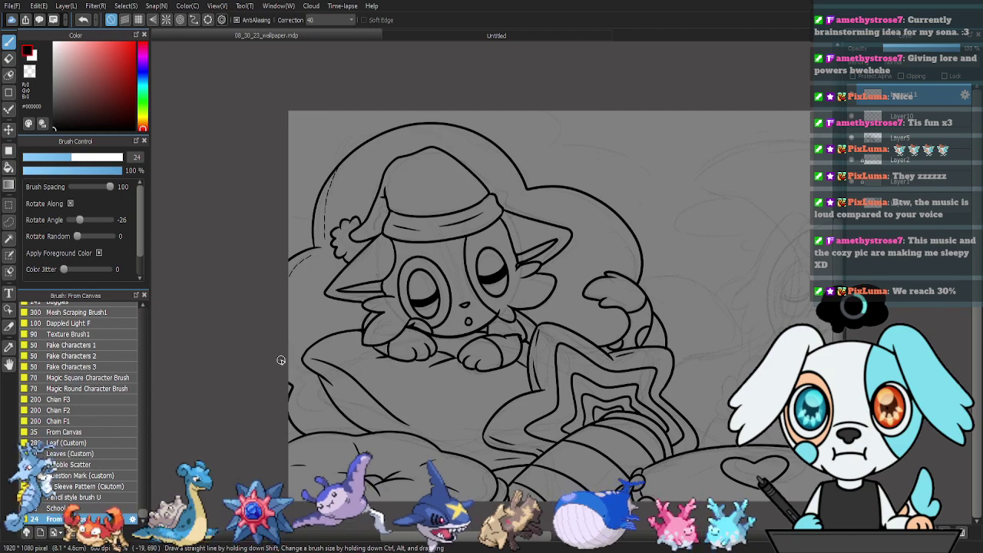
pyautogui.moveTo(295, 373); pyautogui.dragTo(307, 419)
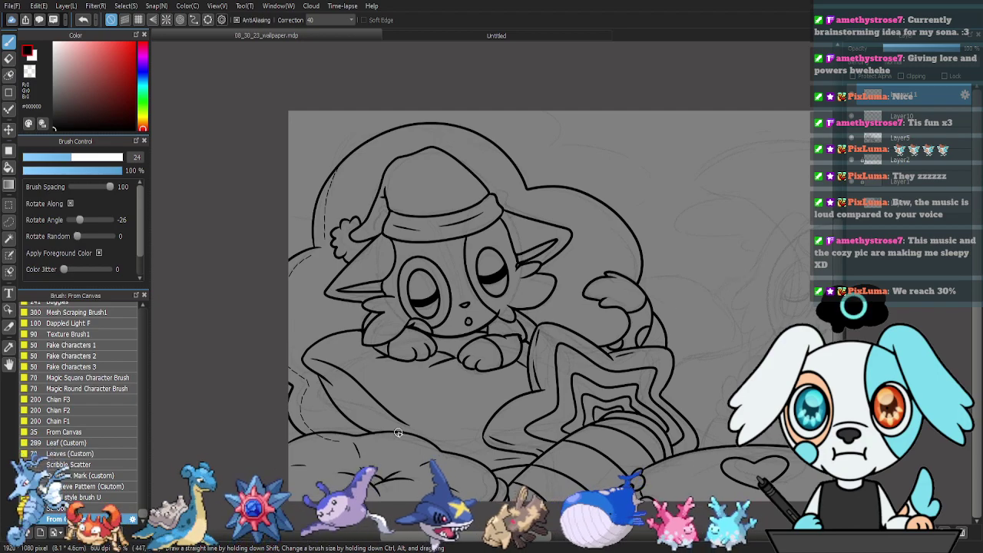
pyautogui.press('e')
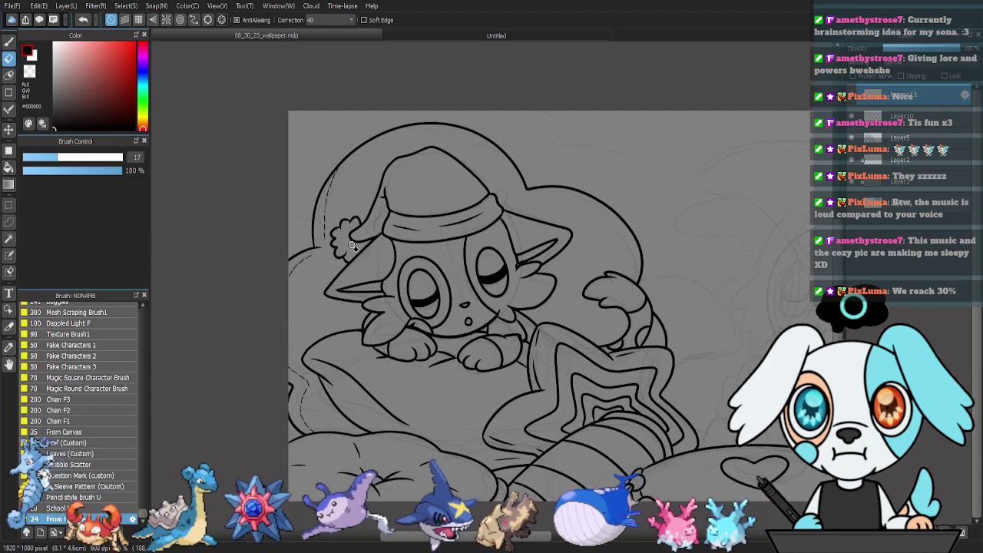
# Add dashed stitching along the curved bands behind the heart pillow's right end, and erase the dashes that overrun the outlines.
pyautogui.moveTo(619, 253)
pyautogui.mouseDown()
pyautogui.moveTo(605, 225)
pyautogui.moveTo(556, 200)
pyautogui.moveTo(522, 226)
pyautogui.moveTo(471, 235)
pyautogui.moveTo(461, 252)
pyautogui.moveTo(502, 269)
pyautogui.moveTo(475, 258)
pyautogui.mouseUp()
pyautogui.press('b')
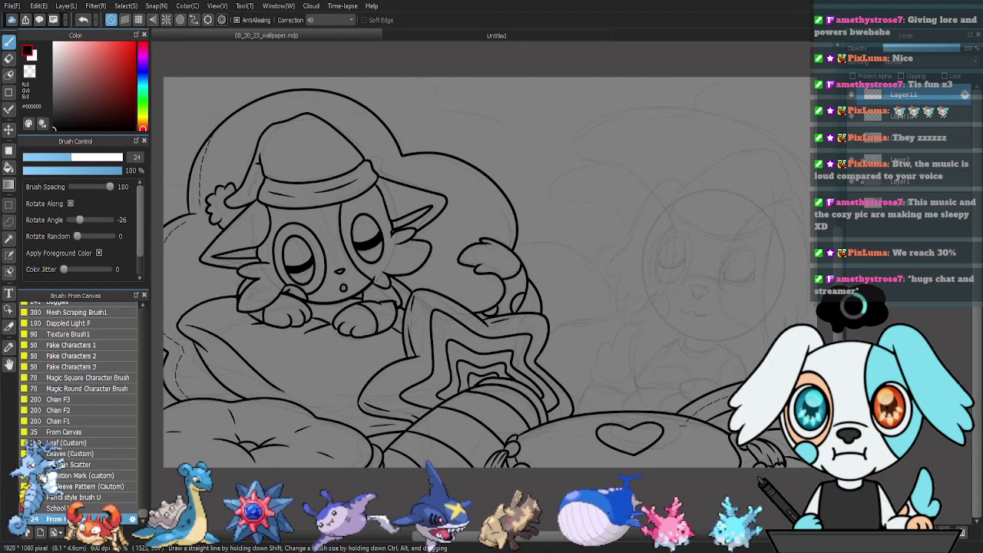
pyautogui.moveTo(755, 425); pyautogui.dragTo(644, 387)
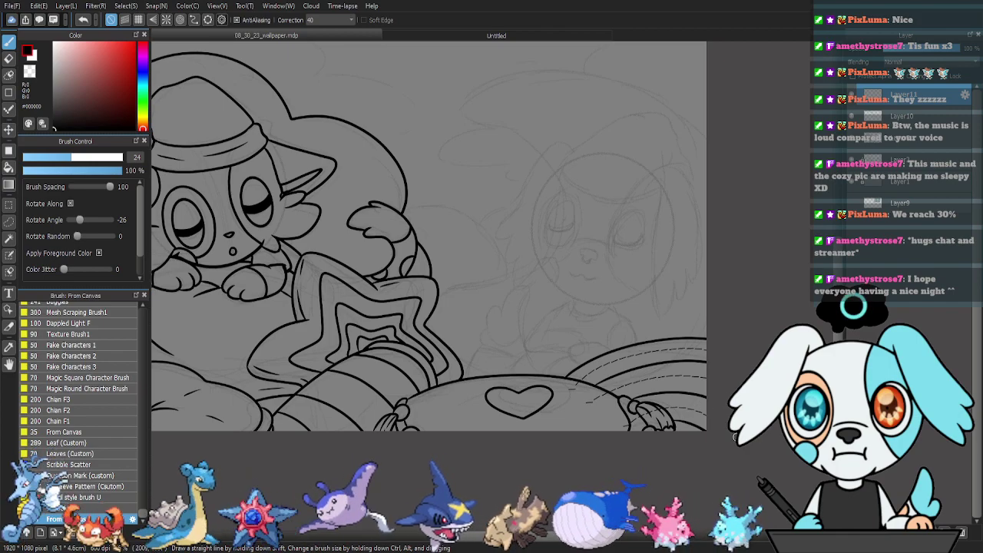
pyautogui.press('e')
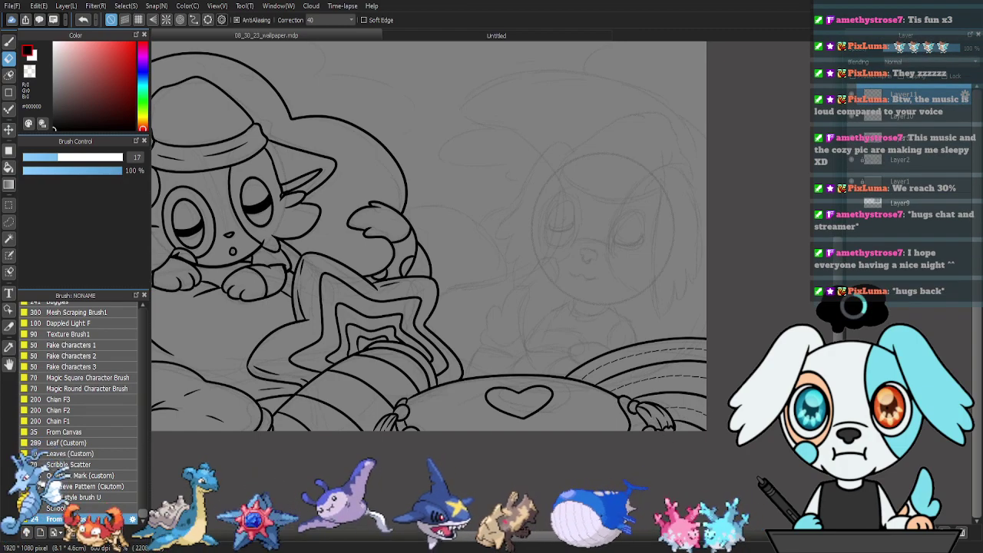
pyautogui.moveTo(530, 256)
pyautogui.mouseDown()
pyautogui.moveTo(592, 266)
pyautogui.moveTo(650, 292)
pyautogui.mouseUp()
pyautogui.moveTo(640, 249)
pyautogui.mouseDown()
pyautogui.moveTo(641, 274)
pyautogui.moveTo(662, 283)
pyautogui.mouseUp()
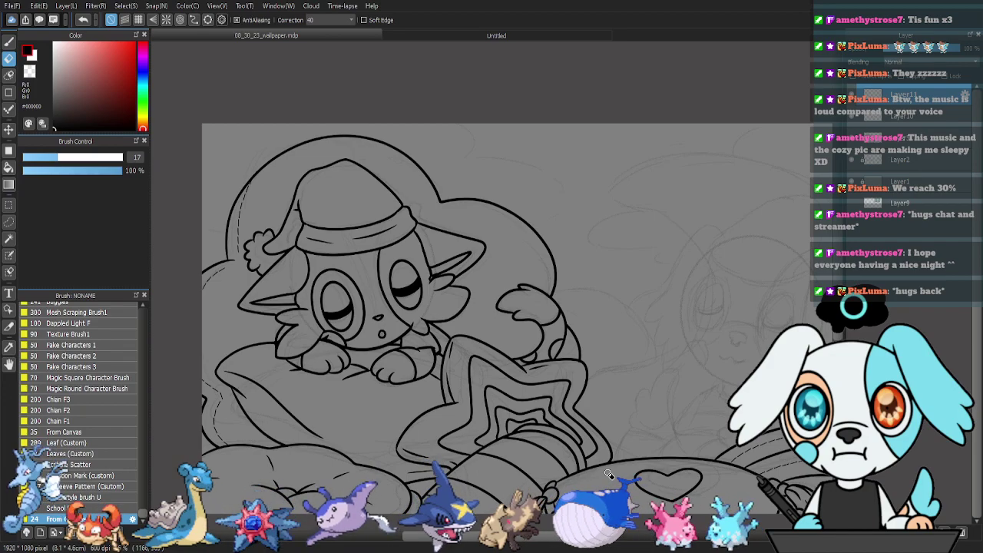
pyautogui.press('b')
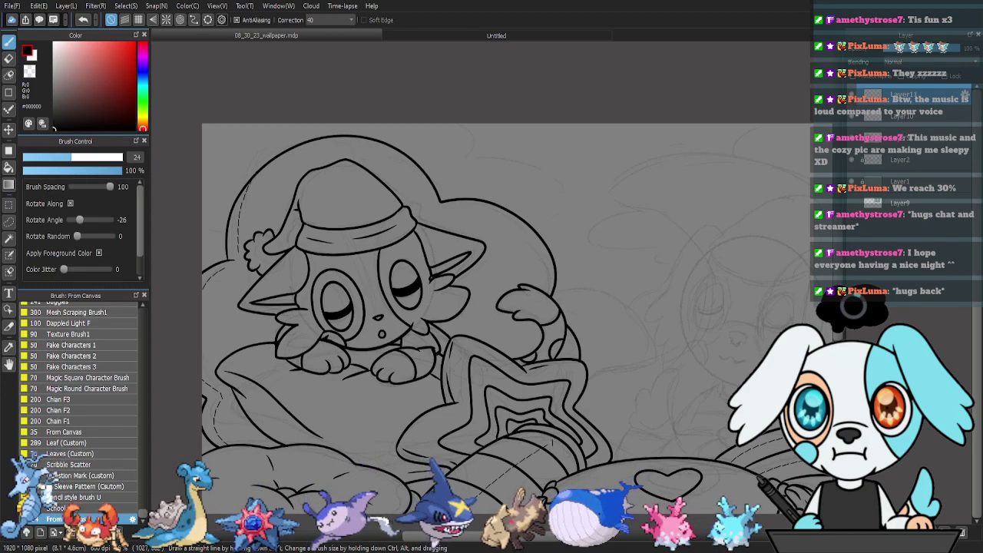
pyautogui.moveTo(448, 536); pyautogui.dragTo(459, 494)
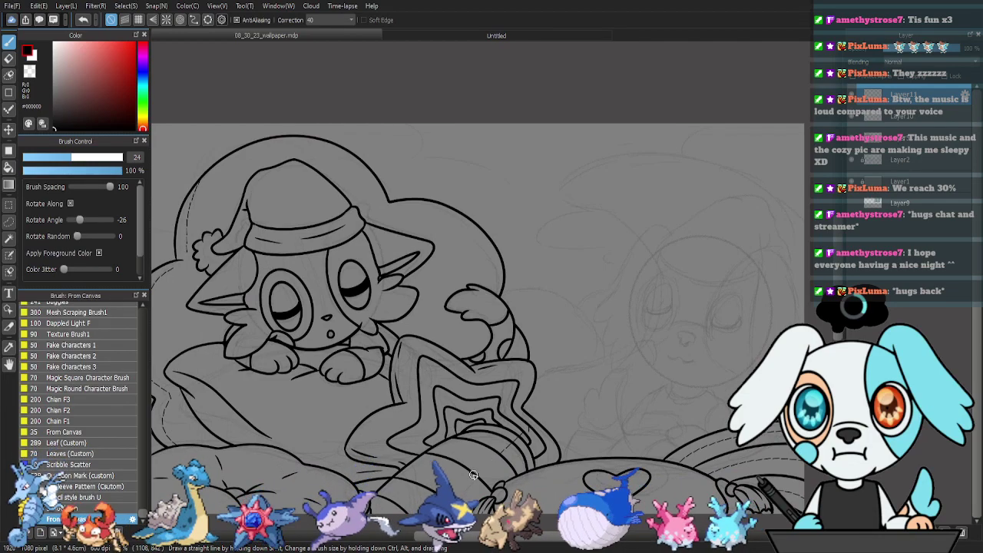
pyautogui.moveTo(529, 428)
pyautogui.mouseDown()
pyautogui.moveTo(559, 400)
pyautogui.moveTo(456, 485)
pyautogui.mouseUp()
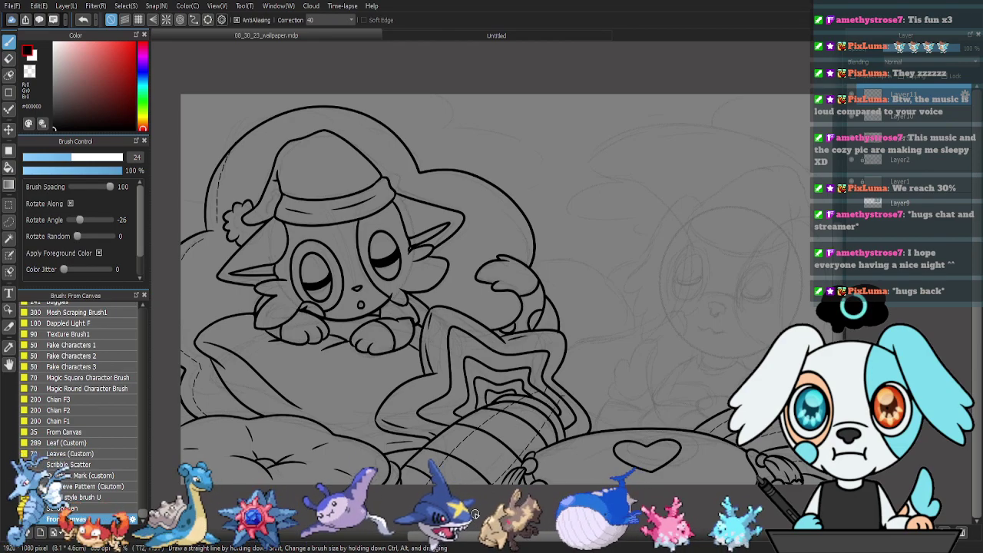
pyautogui.press('e')
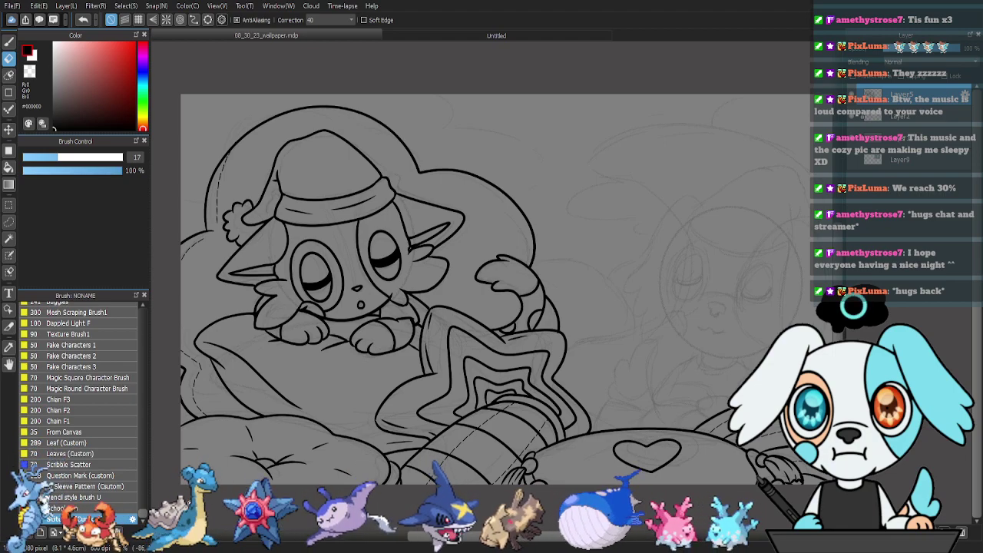
# Move the Stitches (Custom) brush up two places in the brush list and choose the Pen brush from Most Used.
pyautogui.moveTo(86, 519); pyautogui.dragTo(86, 497)
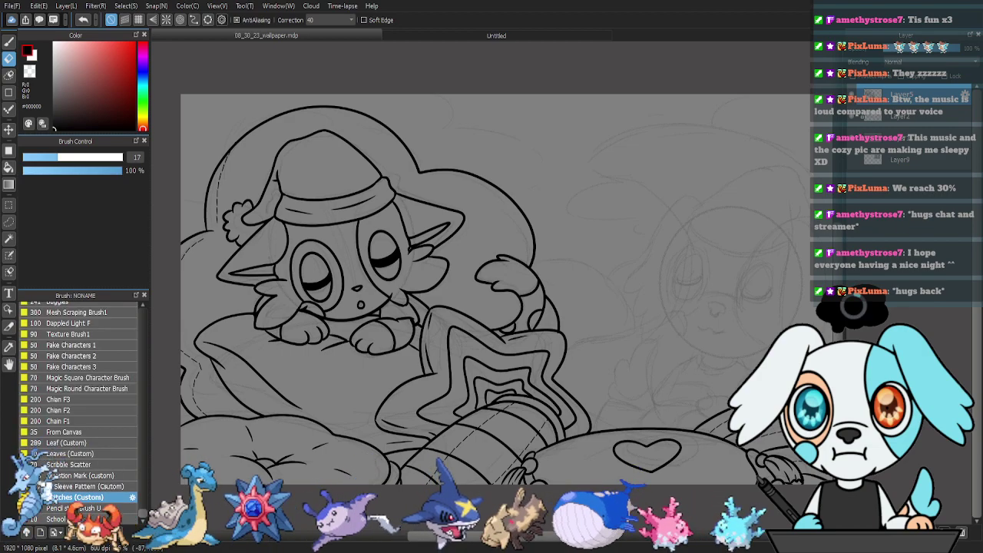
pyautogui.moveTo(143, 513); pyautogui.dragTo(143, 310)
pyautogui.click(81, 319)
pyautogui.moveTo(695, 369)
pyautogui.mouseDown()
pyautogui.moveTo(592, 388)
pyautogui.moveTo(546, 378)
pyautogui.mouseUp()
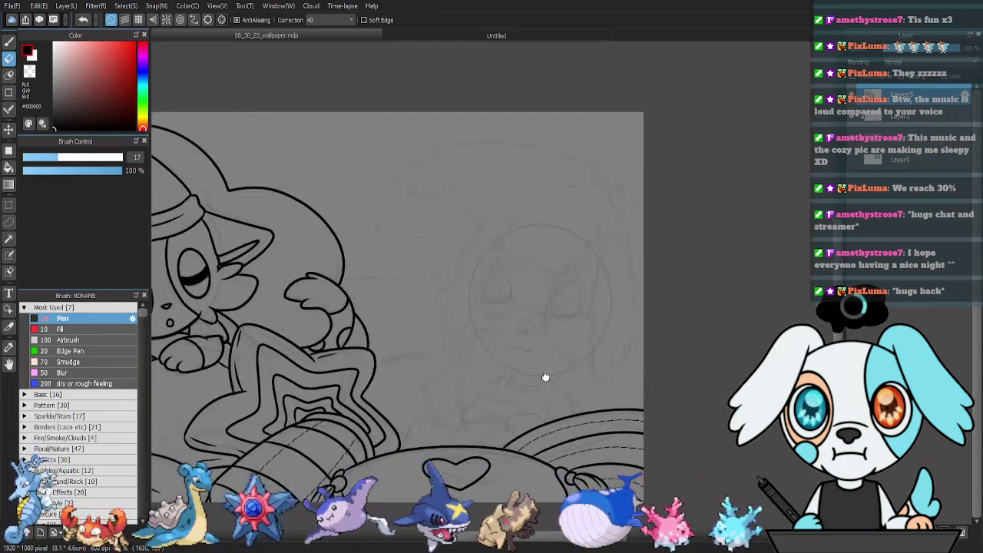
pyautogui.scroll(2, 549, 386)
pyautogui.moveTo(651, 379)
pyautogui.mouseDown()
pyautogui.moveTo(520, 312)
pyautogui.moveTo(508, 286)
pyautogui.mouseUp()
pyautogui.press('u')
pyautogui.moveTo(303, 68)
pyautogui.mouseDown()
pyautogui.moveTo(326, 130)
pyautogui.moveTo(507, 407)
pyautogui.moveTo(516, 398)
pyautogui.mouseUp()
pyautogui.press('v')
pyautogui.hotkey('ctrl', 'z')
pyautogui.hotkey('ctrl', 'z')
pyautogui.hotkey('ctrl', 'z')
pyautogui.hotkey('ctrl', 'z')
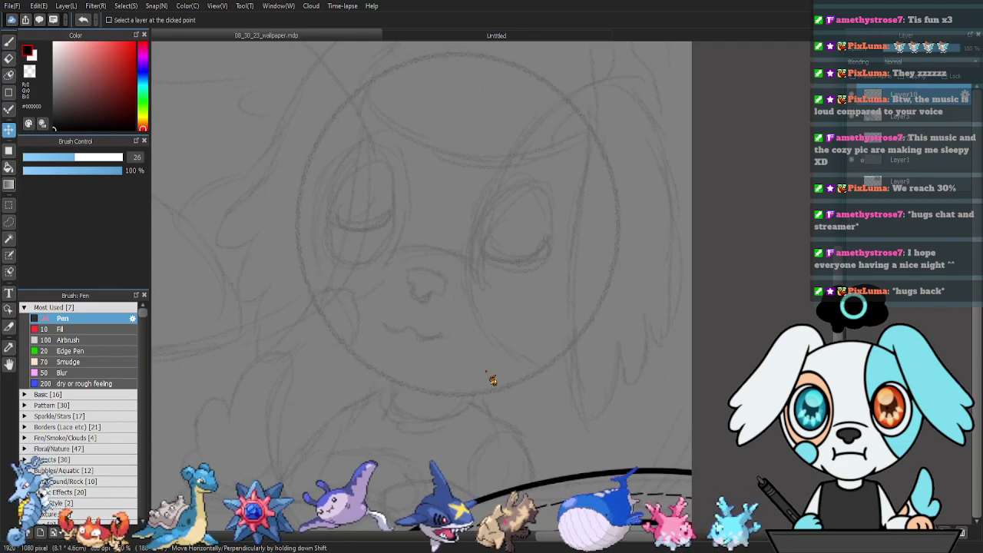
# Set the Pen brush size to 10, testing the line weight with trial strokes below the sketched dog's head and undoing them.
pyautogui.press('p')
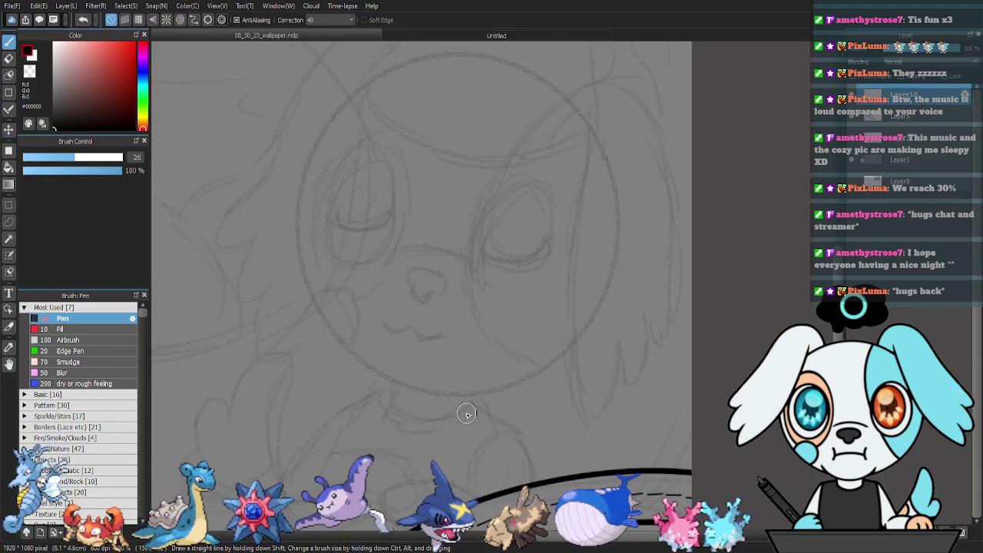
pyautogui.scroll(-3, 469, 376)
pyautogui.moveTo(454, 351)
pyautogui.mouseDown()
pyautogui.moveTo(468, 384)
pyautogui.moveTo(509, 411)
pyautogui.mouseUp()
pyautogui.hotkey('ctrl', 'z')
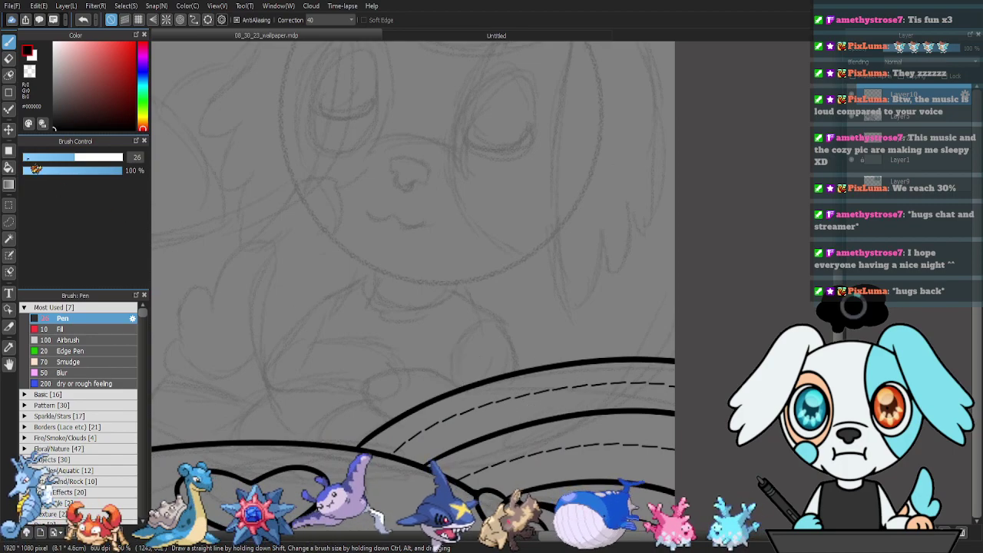
pyautogui.click(44, 158)
pyautogui.moveTo(437, 354); pyautogui.dragTo(516, 415)
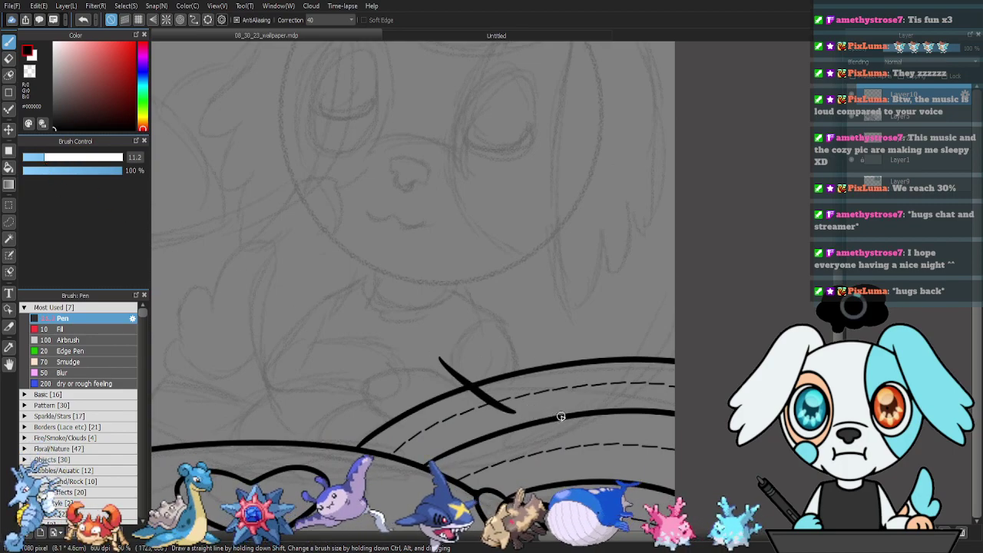
pyautogui.hotkey('ctrl', 'z')
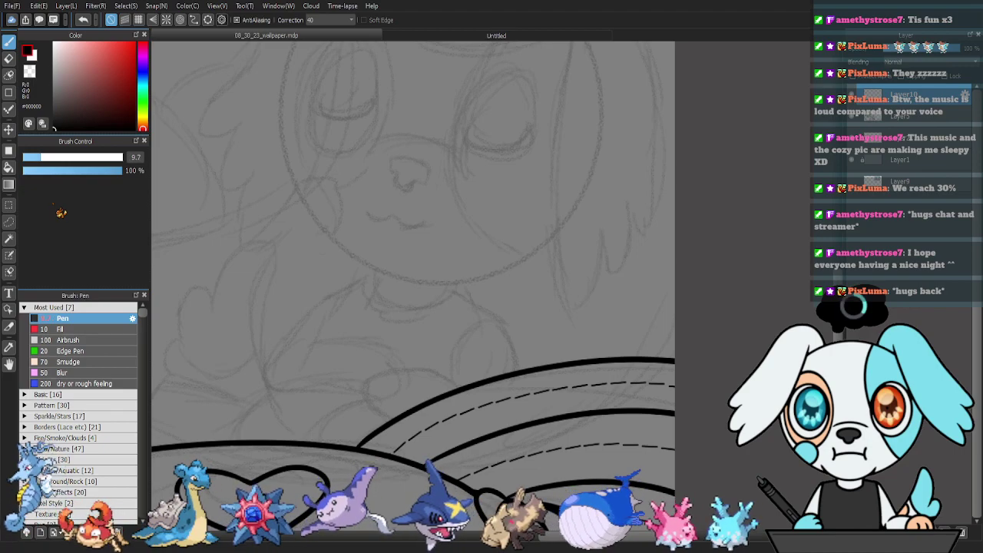
pyautogui.press('[')
pyautogui.press('[')
pyautogui.press('[')
pyautogui.press('[')
pyautogui.press('[')
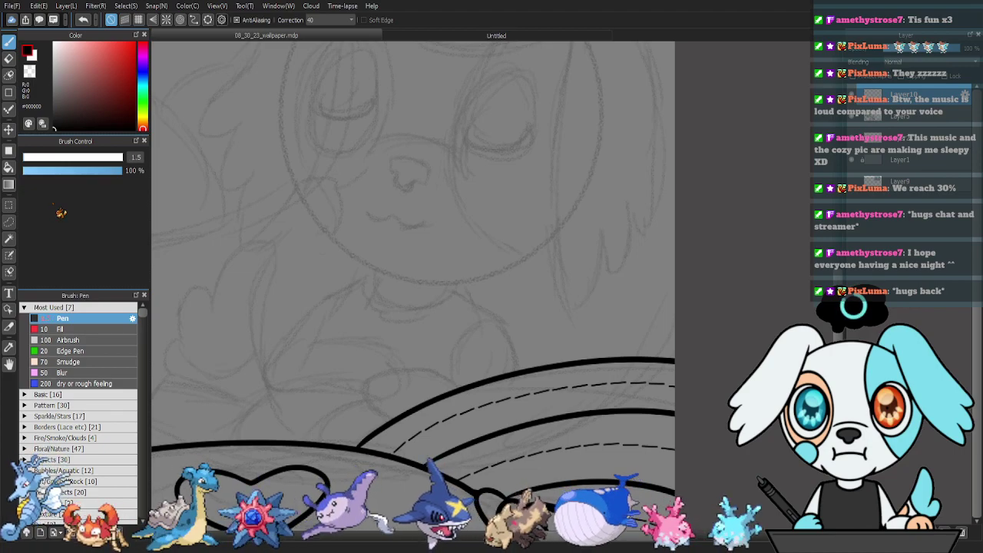
pyautogui.press(']')
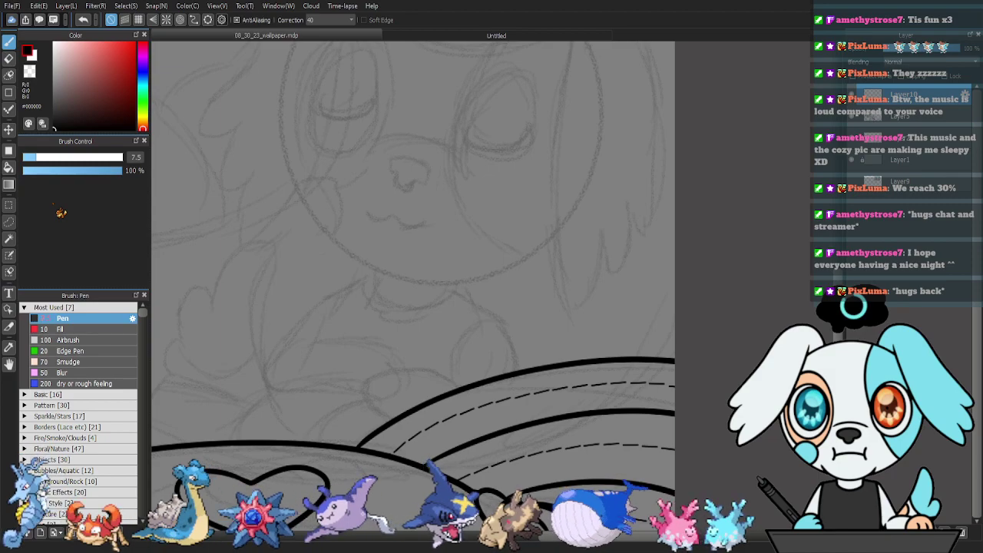
pyautogui.press(']')
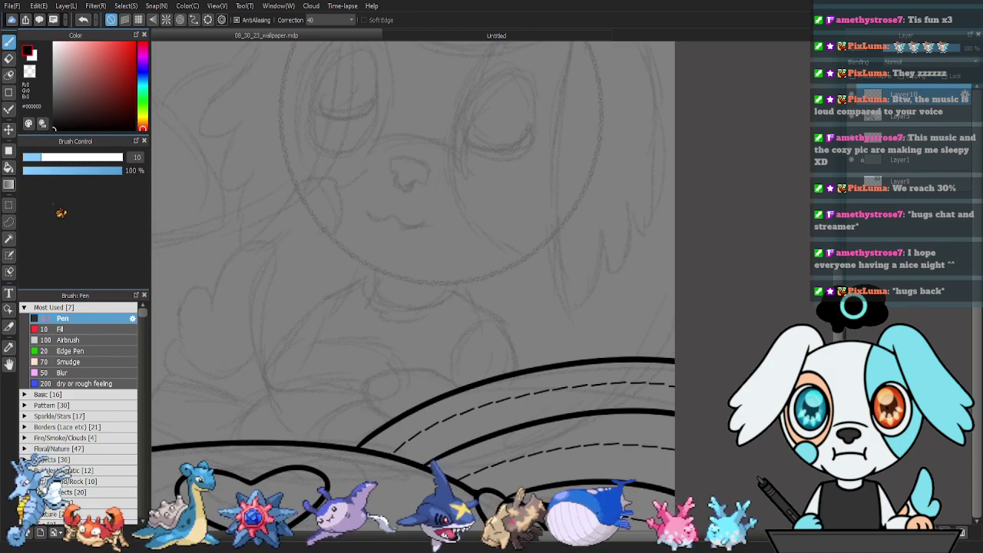
pyautogui.moveTo(470, 355); pyautogui.dragTo(539, 405)
pyautogui.hotkey('ctrl', 'z')
# Draw a circle over the sketched dog's head as a guide and lower its layer's opacity to 45%.
pyautogui.moveTo(550, 297); pyautogui.dragTo(523, 390)
pyautogui.press('u')
pyautogui.moveTo(305, 101)
pyautogui.mouseDown()
pyautogui.moveTo(553, 435)
pyautogui.moveTo(543, 430)
pyautogui.moveTo(555, 417)
pyautogui.moveTo(534, 391)
pyautogui.mouseUp()
pyautogui.press('v')
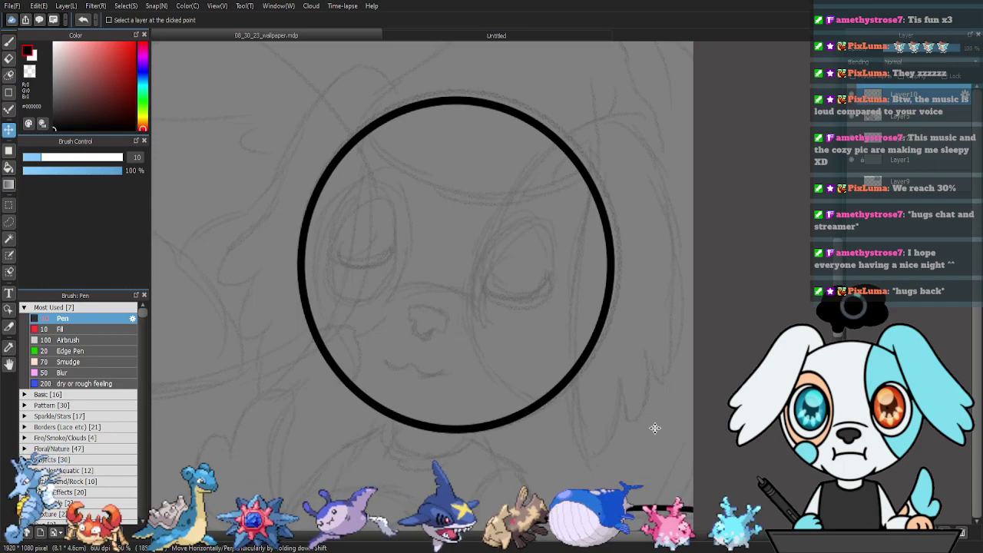
pyautogui.moveTo(930, 49); pyautogui.dragTo(924, 61)
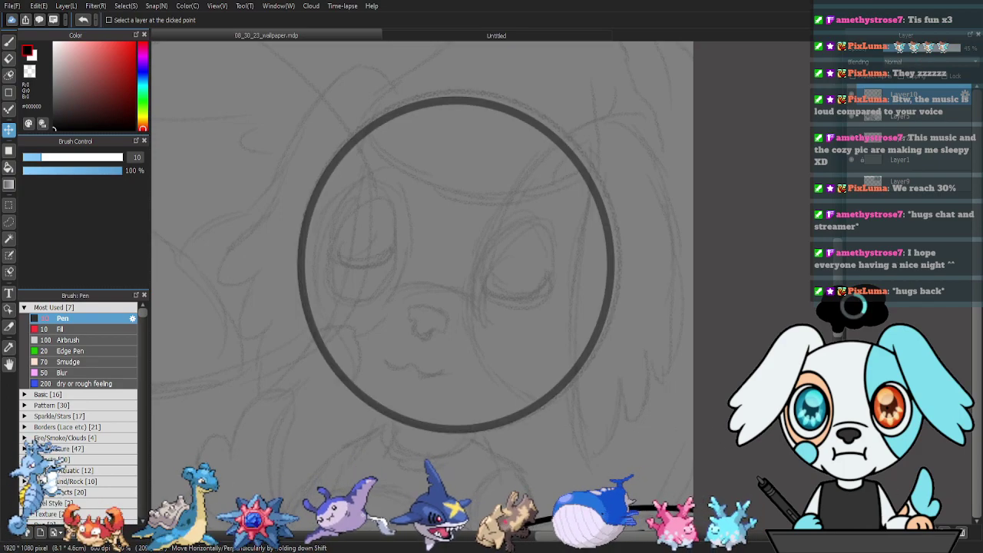
# Add a new layer and ink the dog's right-hand floppy ear with pointed fur tufts at its tip.
pyautogui.click(854, 532)
pyautogui.moveTo(527, 391); pyautogui.dragTo(446, 405)
pyautogui.press('b')
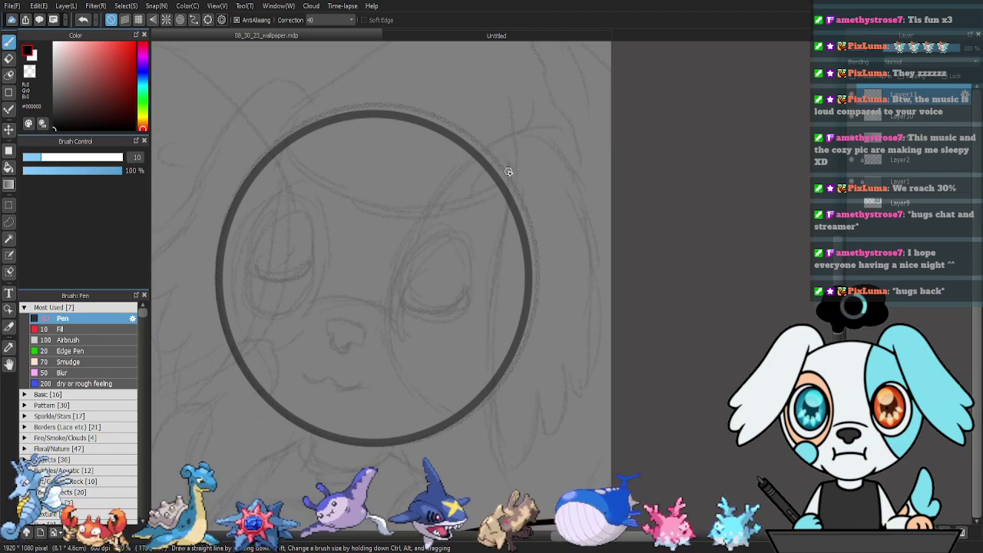
pyautogui.moveTo(507, 162)
pyautogui.mouseDown()
pyautogui.moveTo(493, 321)
pyautogui.moveTo(494, 413)
pyautogui.moveTo(530, 461)
pyautogui.mouseUp()
pyautogui.moveTo(545, 424)
pyautogui.mouseDown()
pyautogui.moveTo(535, 387)
pyautogui.moveTo(567, 444)
pyautogui.moveTo(566, 372)
pyautogui.mouseUp()
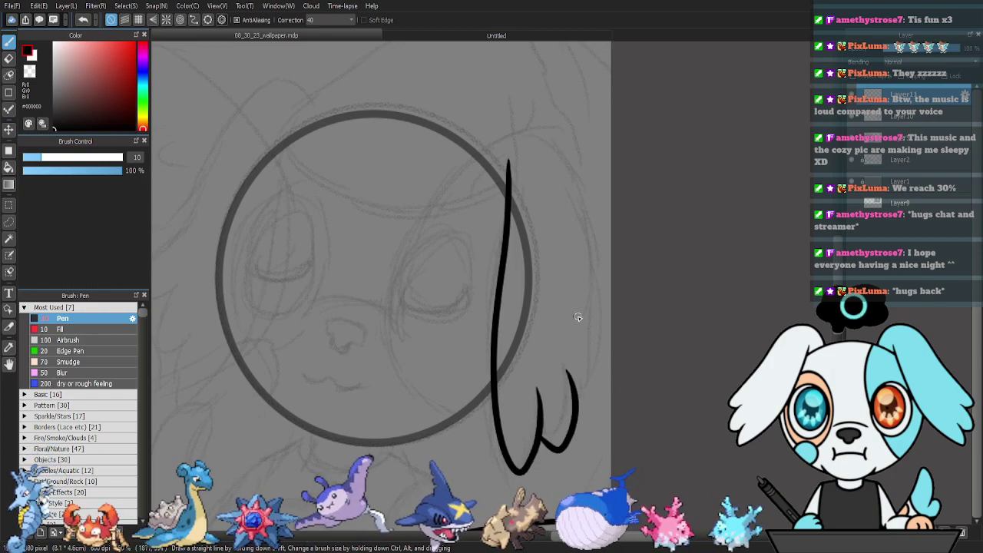
pyautogui.moveTo(481, 156)
pyautogui.mouseDown()
pyautogui.moveTo(530, 130)
pyautogui.moveTo(562, 152)
pyautogui.moveTo(597, 274)
pyautogui.mouseUp()
pyautogui.moveTo(596, 318)
pyautogui.mouseDown()
pyautogui.moveTo(592, 403)
pyautogui.moveTo(576, 407)
pyautogui.mouseUp()
pyautogui.moveTo(517, 284)
pyautogui.mouseDown()
pyautogui.moveTo(578, 309)
pyautogui.moveTo(654, 317)
pyautogui.moveTo(664, 286)
pyautogui.mouseUp()
pyautogui.moveTo(444, 118)
pyautogui.mouseDown()
pyautogui.moveTo(399, 309)
pyautogui.moveTo(365, 379)
pyautogui.moveTo(344, 398)
pyautogui.mouseUp()
pyautogui.hotkey('ctrl', 'z')
pyautogui.moveTo(440, 127)
pyautogui.mouseDown()
pyautogui.moveTo(398, 203)
pyautogui.moveTo(351, 359)
pyautogui.moveTo(320, 401)
pyautogui.moveTo(323, 342)
pyautogui.mouseUp()
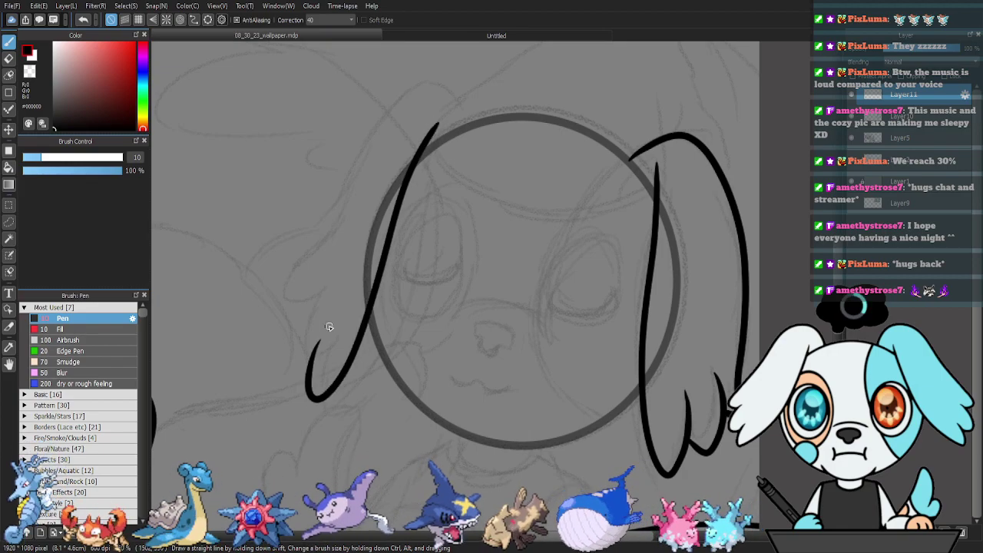
pyautogui.moveTo(448, 95)
pyautogui.mouseDown()
pyautogui.moveTo(416, 89)
pyautogui.moveTo(281, 238)
pyautogui.mouseUp()
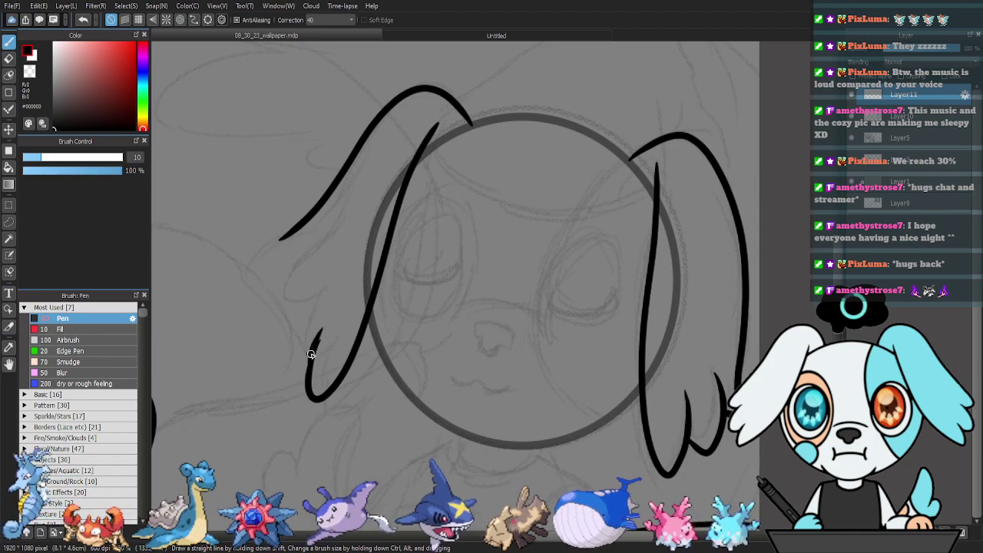
pyautogui.hotkey('ctrl', 'z')
pyautogui.hotkey('ctrl', 'z')
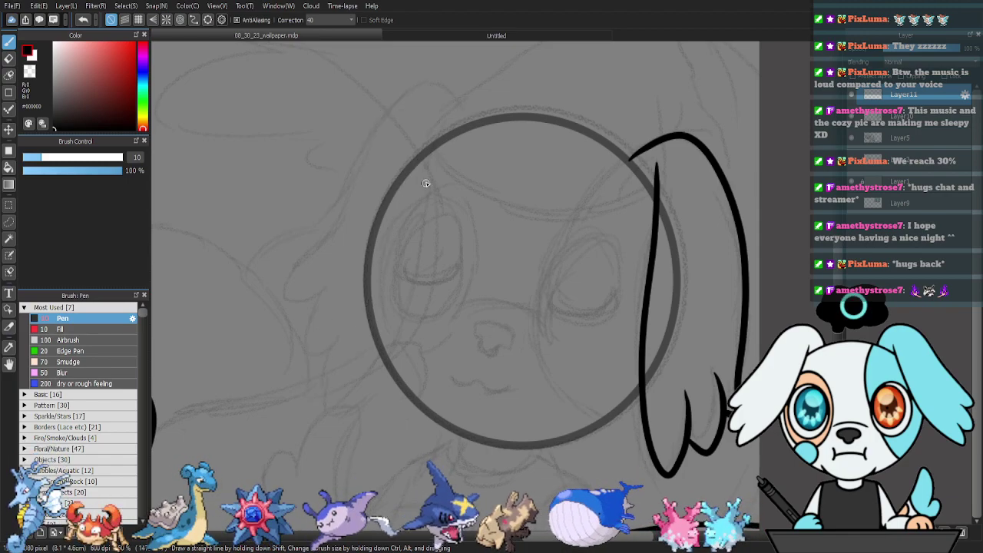
# Ink the dog's left-hand floppy ear with fur tufts, erasing and redrawing its outer edge as a smooth curve.
pyautogui.moveTo(469, 127)
pyautogui.mouseDown()
pyautogui.moveTo(431, 83)
pyautogui.moveTo(391, 110)
pyautogui.moveTo(326, 217)
pyautogui.moveTo(290, 250)
pyautogui.moveTo(422, 157)
pyautogui.moveTo(375, 340)
pyautogui.moveTo(340, 400)
pyautogui.moveTo(306, 423)
pyautogui.moveTo(295, 409)
pyautogui.moveTo(319, 357)
pyautogui.moveTo(279, 383)
pyautogui.moveTo(277, 344)
pyautogui.moveTo(307, 306)
pyautogui.moveTo(292, 318)
pyautogui.moveTo(245, 301)
pyautogui.moveTo(290, 264)
pyautogui.moveTo(324, 206)
pyautogui.mouseUp()
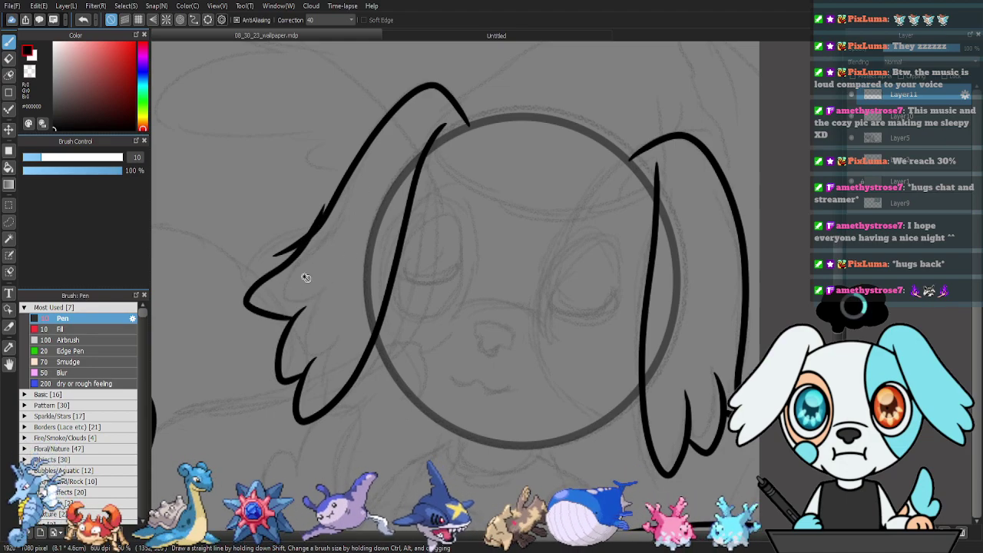
pyautogui.press('e')
pyautogui.moveTo(277, 256)
pyautogui.mouseDown()
pyautogui.moveTo(330, 193)
pyautogui.moveTo(312, 240)
pyautogui.moveTo(260, 262)
pyautogui.moveTo(302, 248)
pyautogui.moveTo(294, 250)
pyautogui.moveTo(332, 209)
pyautogui.mouseUp()
pyautogui.press('p')
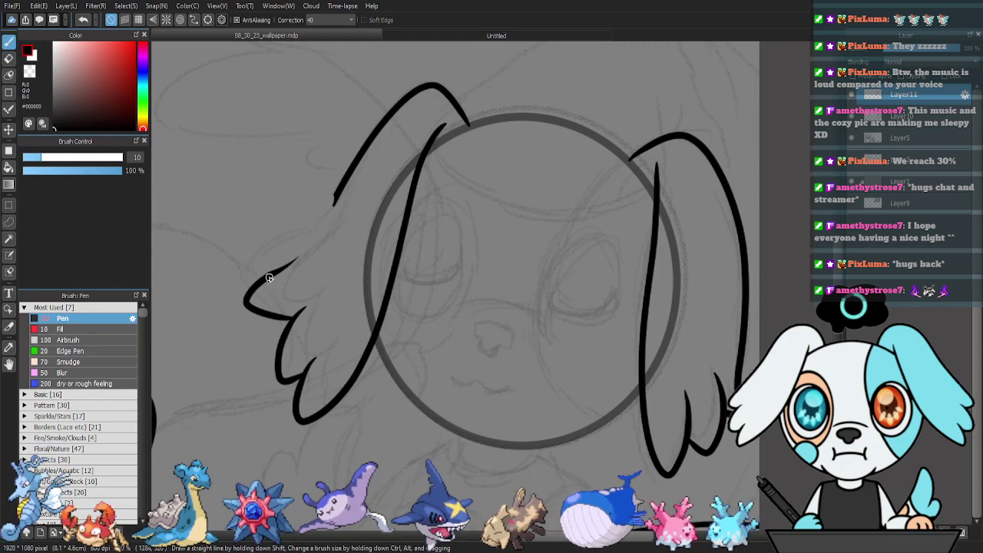
pyautogui.moveTo(269, 276)
pyautogui.mouseDown()
pyautogui.moveTo(322, 221)
pyautogui.moveTo(344, 170)
pyautogui.mouseUp()
pyautogui.press('e')
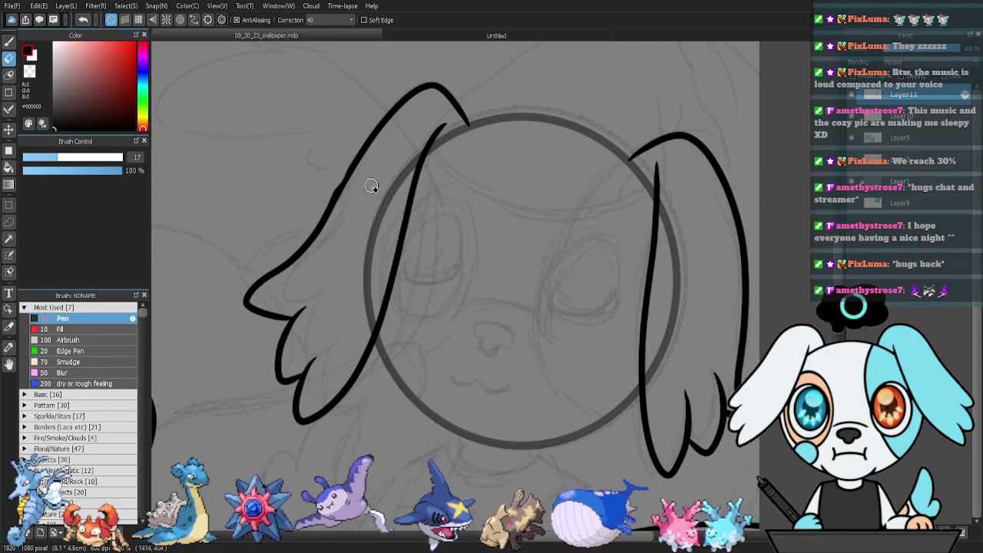
pyautogui.press('b')
pyautogui.moveTo(331, 206); pyautogui.dragTo(346, 179)
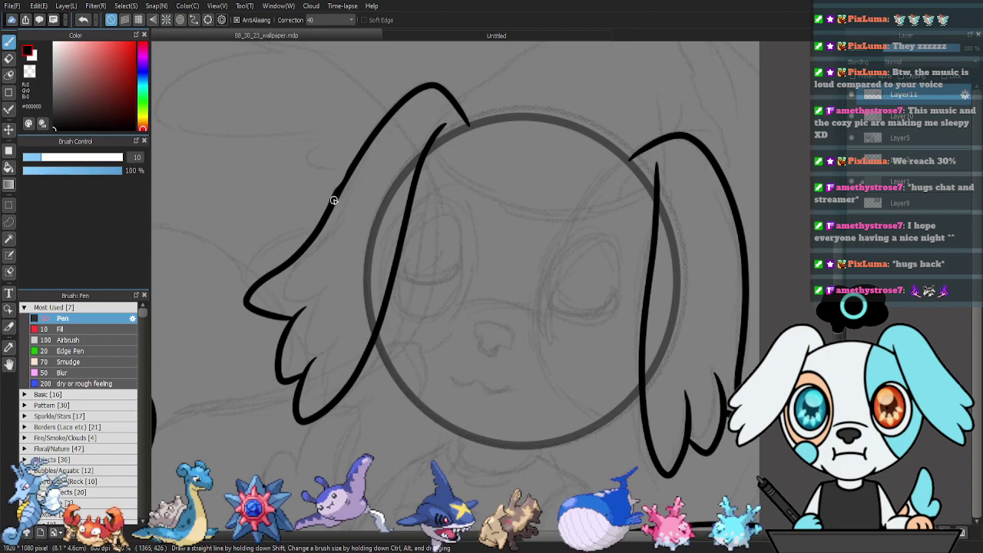
# Ink the dog's muzzle arc, nose and wavy mouth over the sketch.
pyautogui.moveTo(582, 265)
pyautogui.mouseDown()
pyautogui.moveTo(548, 270)
pyautogui.moveTo(490, 254)
pyautogui.moveTo(517, 261)
pyautogui.mouseUp()
pyautogui.moveTo(403, 297)
pyautogui.mouseDown()
pyautogui.moveTo(444, 293)
pyautogui.moveTo(461, 308)
pyautogui.moveTo(407, 325)
pyautogui.moveTo(413, 343)
pyautogui.moveTo(449, 334)
pyautogui.moveTo(440, 318)
pyautogui.moveTo(415, 324)
pyautogui.moveTo(422, 338)
pyautogui.moveTo(417, 323)
pyautogui.moveTo(431, 329)
pyautogui.mouseUp()
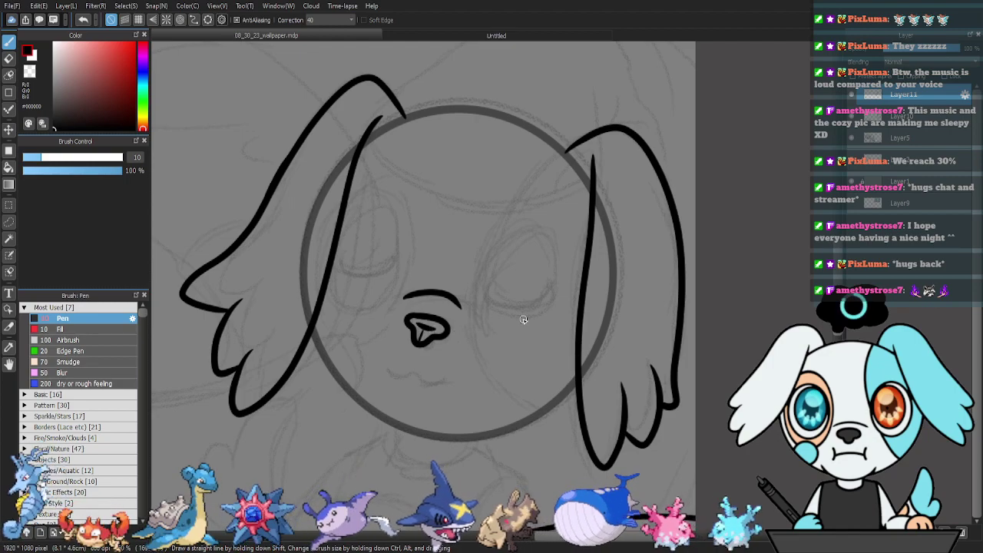
pyautogui.moveTo(533, 339)
pyautogui.mouseDown()
pyautogui.moveTo(540, 351)
pyautogui.moveTo(542, 333)
pyautogui.mouseUp()
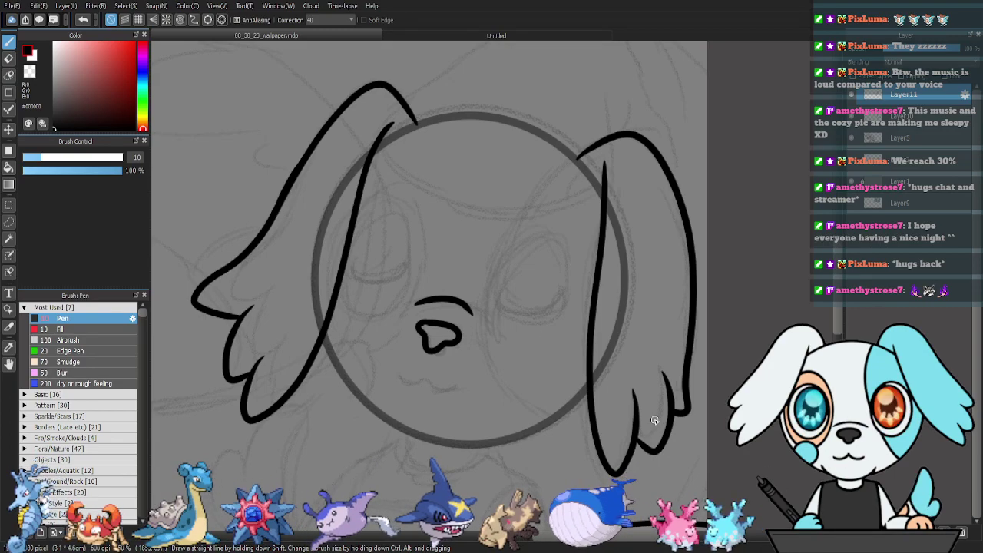
pyautogui.moveTo(475, 427); pyautogui.dragTo(473, 412)
pyautogui.moveTo(392, 351)
pyautogui.mouseDown()
pyautogui.moveTo(411, 365)
pyautogui.moveTo(460, 370)
pyautogui.mouseUp()
pyautogui.moveTo(537, 343); pyautogui.dragTo(478, 367)
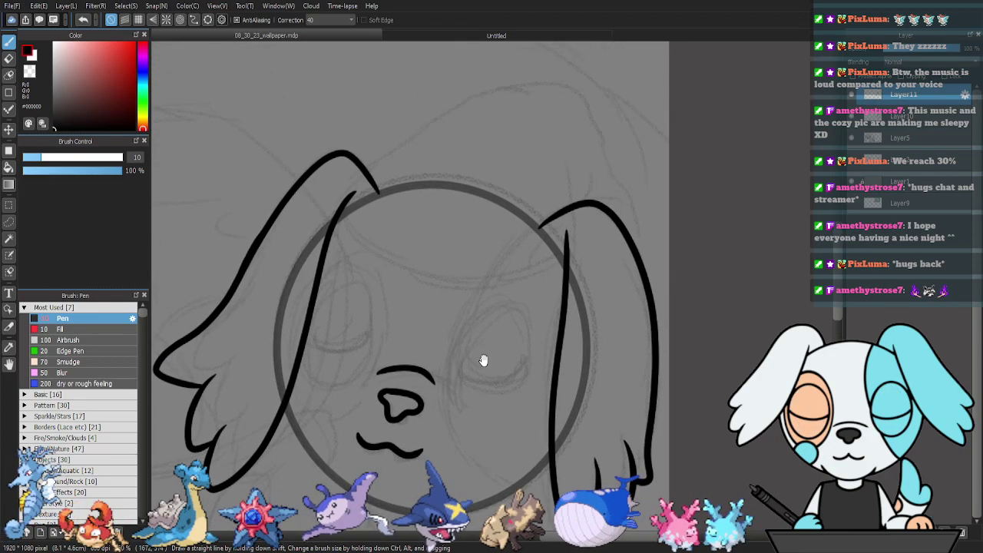
pyautogui.click(944, 531)
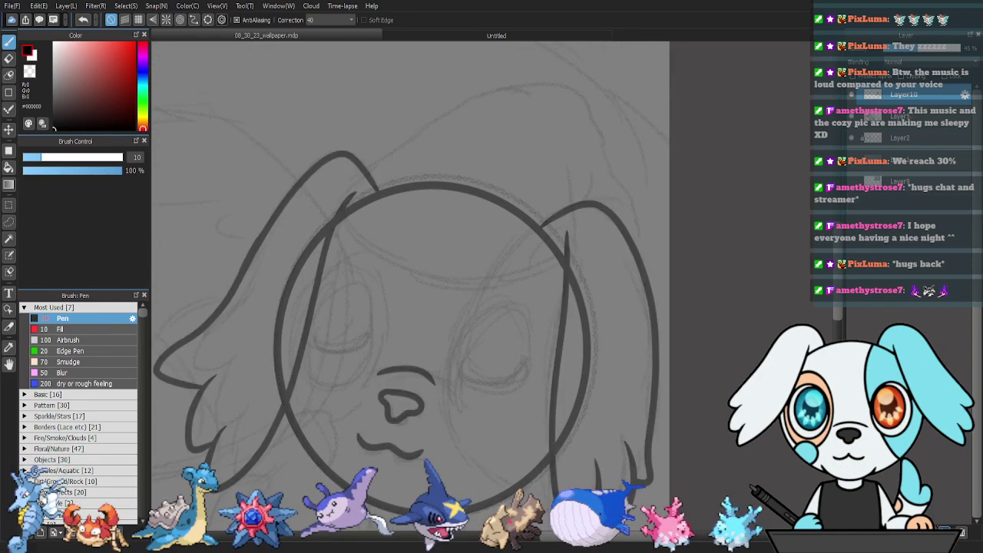
pyautogui.click(852, 95)
pyautogui.click(851, 95)
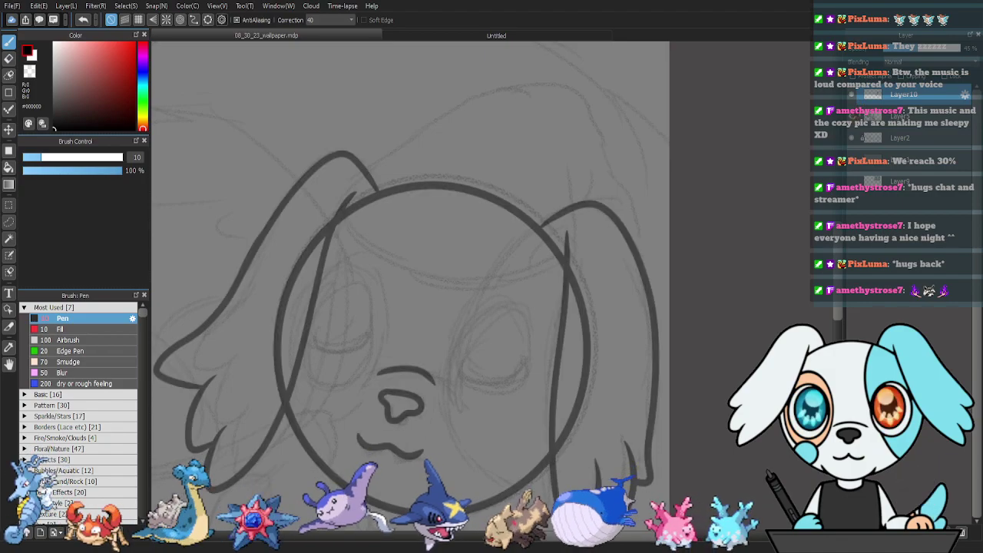
pyautogui.hotkey('ctrl', 'z')
# Add a new layer above the dog's ear and face line art.
pyautogui.click(856, 532)
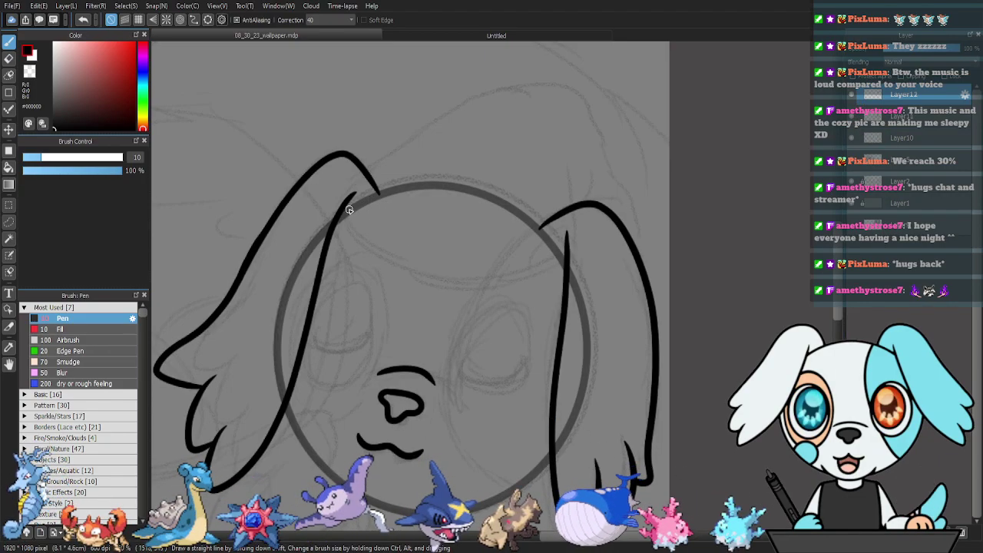
pyautogui.moveTo(340, 216)
pyautogui.mouseDown()
pyautogui.moveTo(343, 198)
pyautogui.moveTo(390, 151)
pyautogui.moveTo(492, 84)
pyautogui.moveTo(536, 86)
pyautogui.mouseUp()
pyautogui.moveTo(581, 95)
pyautogui.mouseDown()
pyautogui.moveTo(647, 242)
pyautogui.moveTo(671, 269)
pyautogui.moveTo(656, 299)
pyautogui.mouseUp()
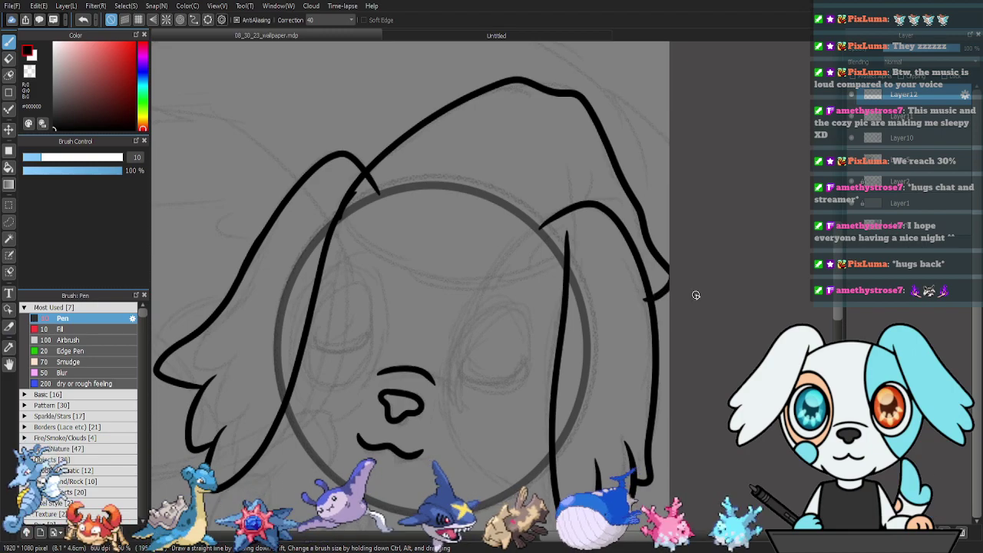
pyautogui.hotkey('ctrl', 'z')
pyautogui.moveTo(348, 200)
pyautogui.mouseDown()
pyautogui.moveTo(404, 140)
pyautogui.moveTo(509, 92)
pyautogui.moveTo(562, 101)
pyautogui.moveTo(592, 119)
pyautogui.moveTo(653, 262)
pyautogui.moveTo(651, 292)
pyautogui.mouseUp()
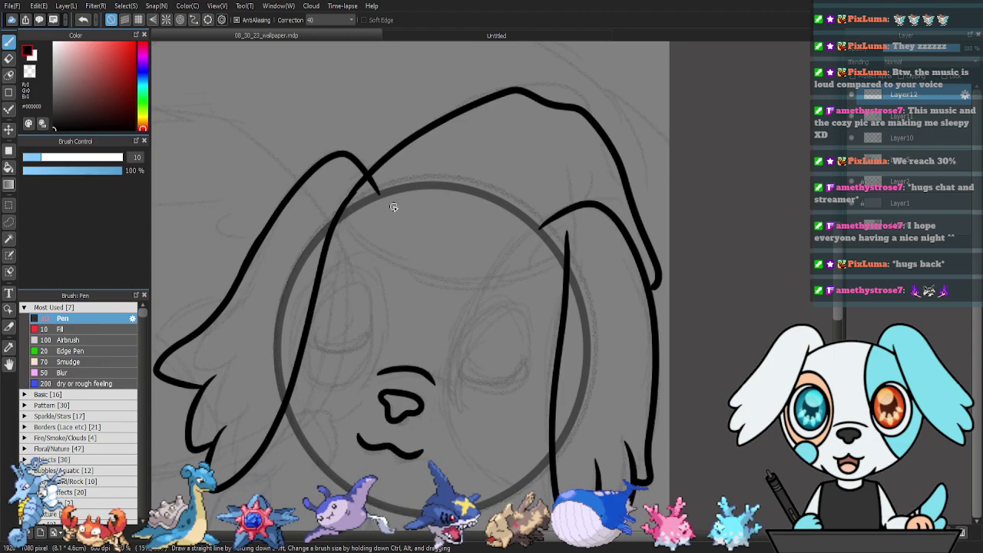
pyautogui.moveTo(335, 208)
pyautogui.mouseDown()
pyautogui.moveTo(342, 229)
pyautogui.moveTo(395, 270)
pyautogui.moveTo(499, 284)
pyautogui.moveTo(559, 269)
pyautogui.moveTo(577, 212)
pyautogui.moveTo(572, 171)
pyautogui.mouseUp()
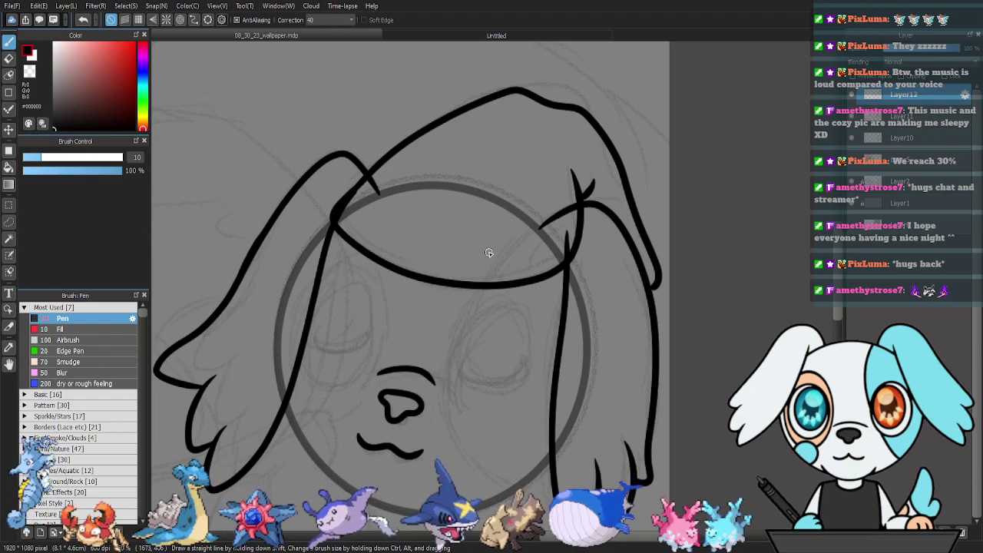
pyautogui.hotkey('ctrl', 'z')
pyautogui.hotkey('ctrl', 'z')
pyautogui.hotkey('ctrl', 'z')
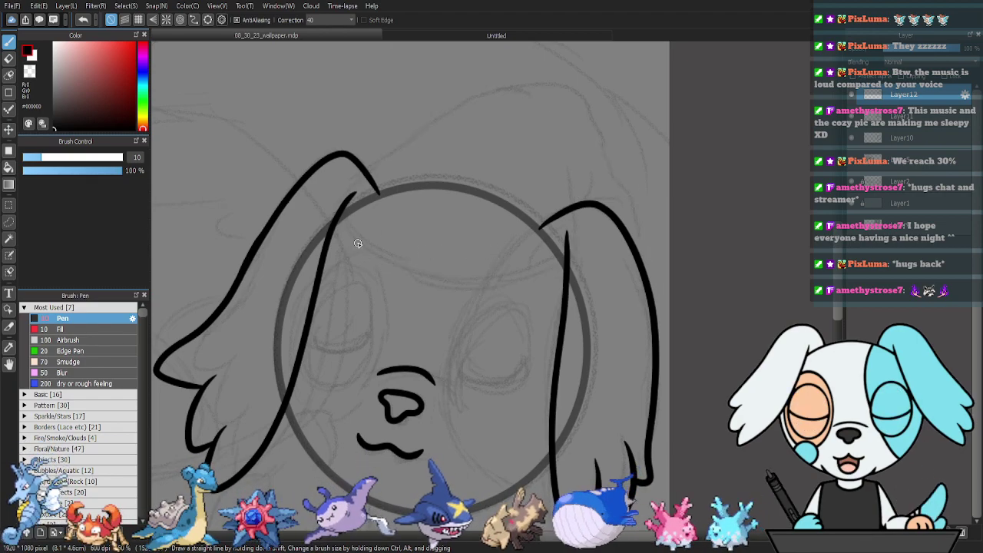
# Ink the dog's nightcap with its curved brim, drooping outline and small fold marks where the ears emerge.
pyautogui.moveTo(350, 206); pyautogui.dragTo(382, 166)
pyautogui.moveTo(563, 253); pyautogui.dragTo(556, 204)
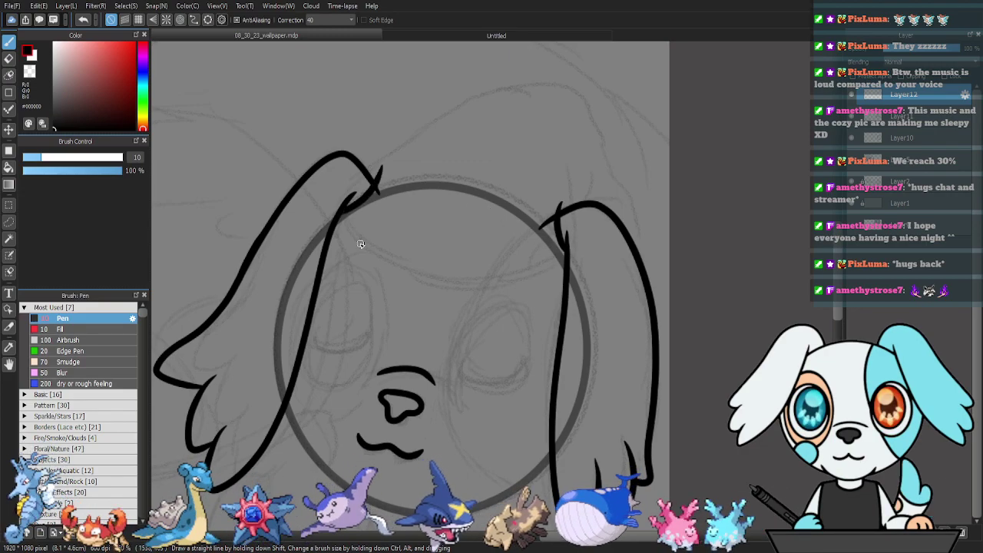
pyautogui.moveTo(334, 227)
pyautogui.mouseDown()
pyautogui.moveTo(371, 265)
pyautogui.moveTo(430, 286)
pyautogui.moveTo(494, 290)
pyautogui.moveTo(568, 263)
pyautogui.mouseUp()
pyautogui.moveTo(358, 159)
pyautogui.mouseDown()
pyautogui.moveTo(518, 83)
pyautogui.moveTo(548, 86)
pyautogui.moveTo(599, 123)
pyautogui.moveTo(631, 203)
pyautogui.moveTo(655, 223)
pyautogui.mouseUp()
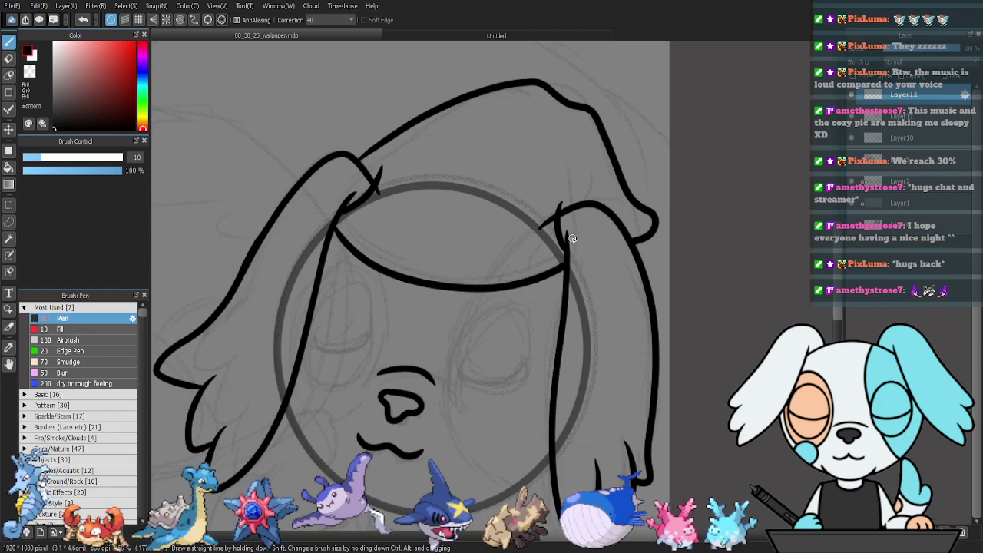
pyautogui.moveTo(574, 206)
pyautogui.mouseDown()
pyautogui.moveTo(581, 172)
pyautogui.moveTo(591, 185)
pyautogui.mouseUp()
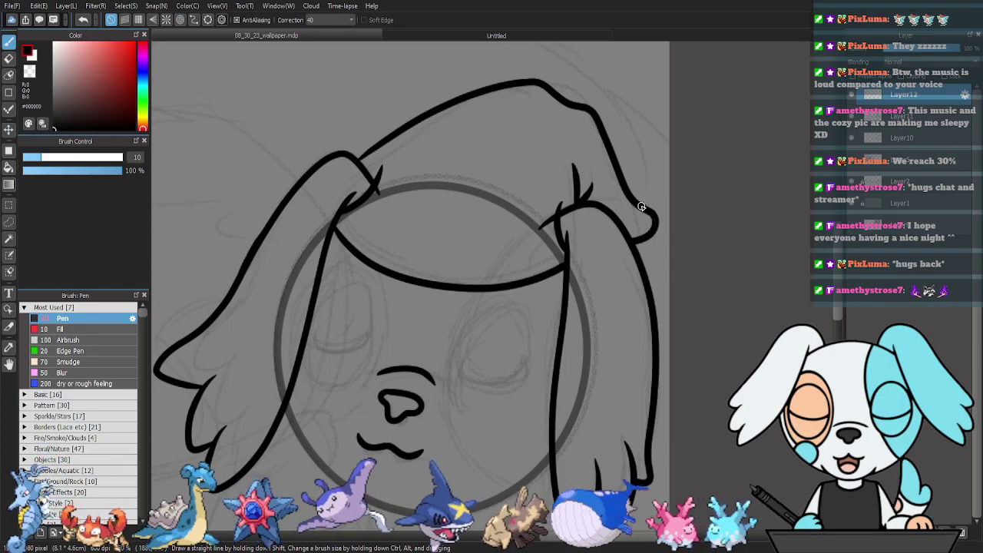
pyautogui.moveTo(538, 226)
pyautogui.mouseDown()
pyautogui.moveTo(575, 175)
pyautogui.moveTo(580, 194)
pyautogui.mouseUp()
# Ink the curved edge of the face patch around the right-hand eye, from the cap brim down to the chin.
pyautogui.moveTo(525, 365); pyautogui.dragTo(495, 331)
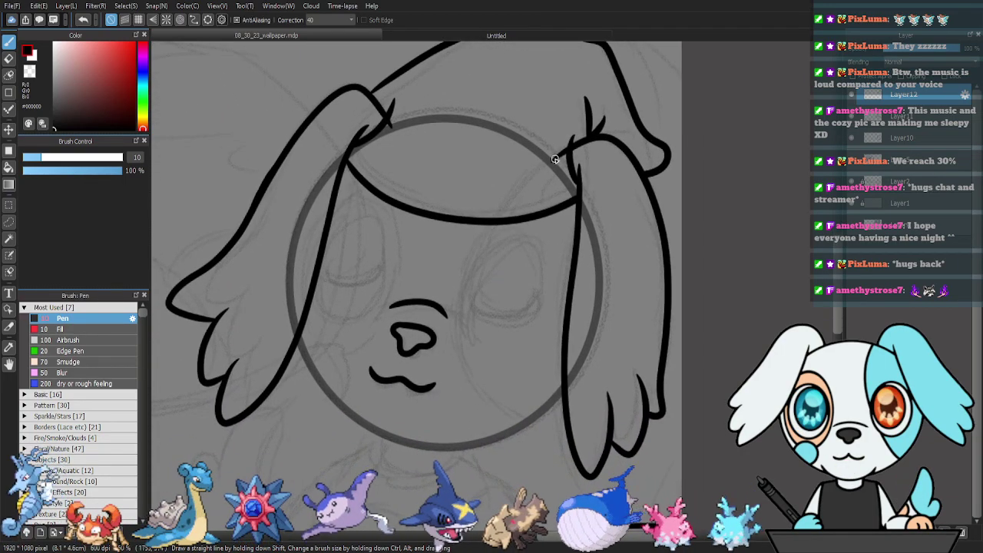
pyautogui.moveTo(485, 224)
pyautogui.mouseDown()
pyautogui.moveTo(464, 279)
pyautogui.moveTo(464, 339)
pyautogui.moveTo(478, 378)
pyautogui.moveTo(528, 419)
pyautogui.mouseUp()
pyautogui.moveTo(468, 342); pyautogui.dragTo(500, 357)
pyautogui.moveTo(560, 333); pyautogui.dragTo(572, 363)
# Delete the parts of the guide circle outside the face with a lasso selection and restore the remaining jaw arc to full opacity.
pyautogui.click(934, 120)
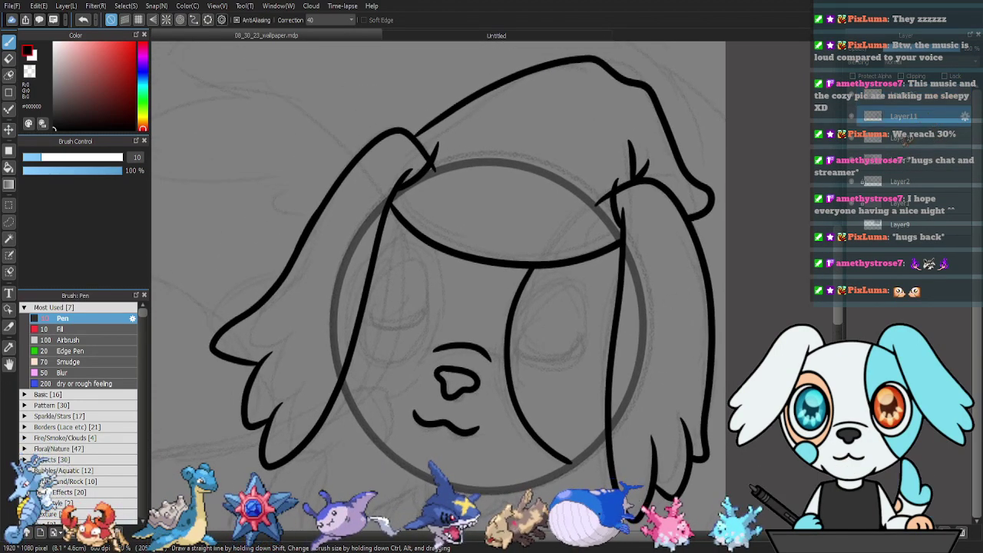
pyautogui.press('l')
pyautogui.moveTo(346, 359)
pyautogui.mouseDown()
pyautogui.moveTo(321, 366)
pyautogui.moveTo(356, 227)
pyautogui.moveTo(391, 188)
pyautogui.moveTo(380, 230)
pyautogui.moveTo(411, 167)
pyautogui.moveTo(595, 162)
pyautogui.moveTo(649, 209)
pyautogui.moveTo(641, 243)
pyautogui.moveTo(615, 250)
pyautogui.moveTo(630, 238)
pyautogui.moveTo(676, 325)
pyautogui.moveTo(610, 443)
pyautogui.mouseUp()
pyautogui.press('Delete')
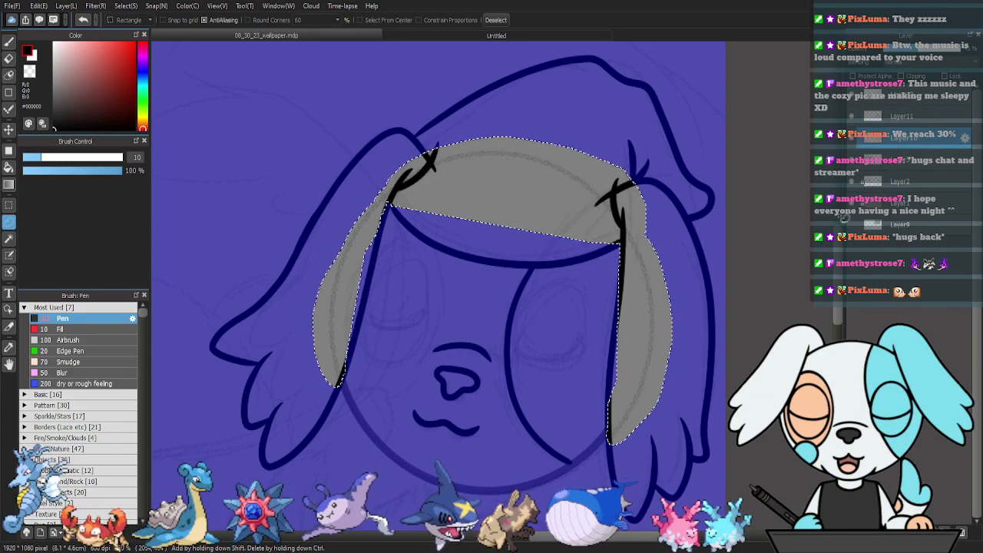
pyautogui.hotkey('ctrl', 'd')
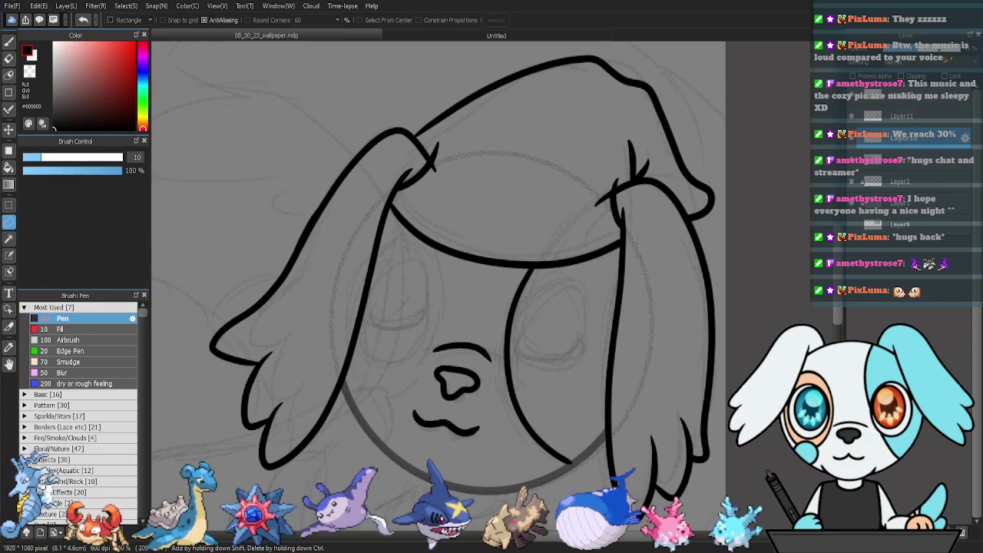
pyautogui.moveTo(343, 381); pyautogui.dragTo(606, 458)
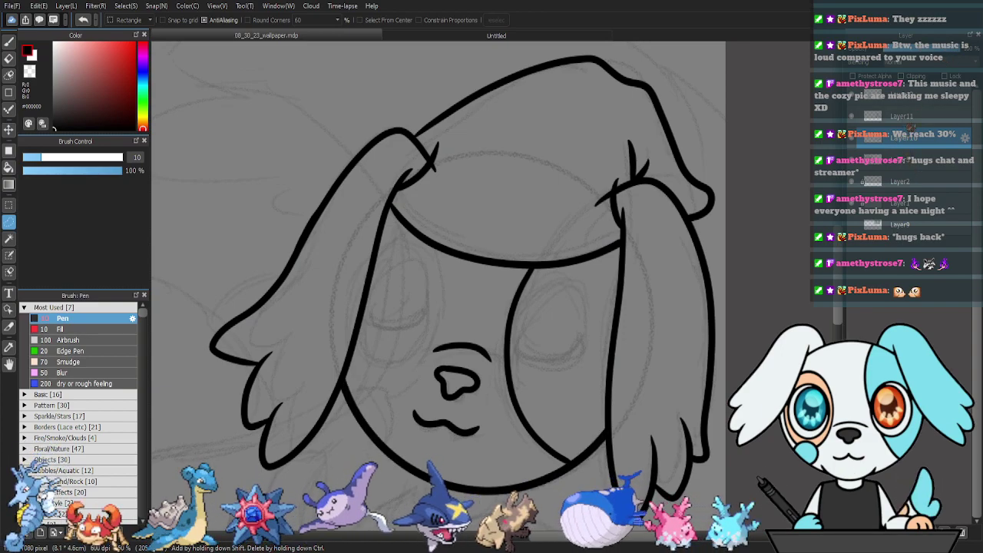
pyautogui.click(909, 95)
pyautogui.click(945, 533)
pyautogui.click(946, 532)
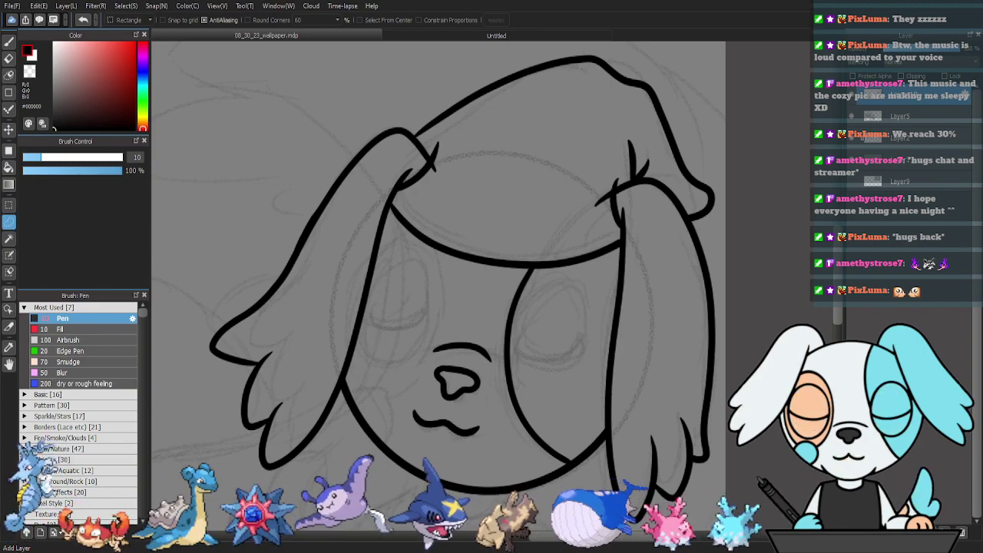
pyautogui.click(854, 532)
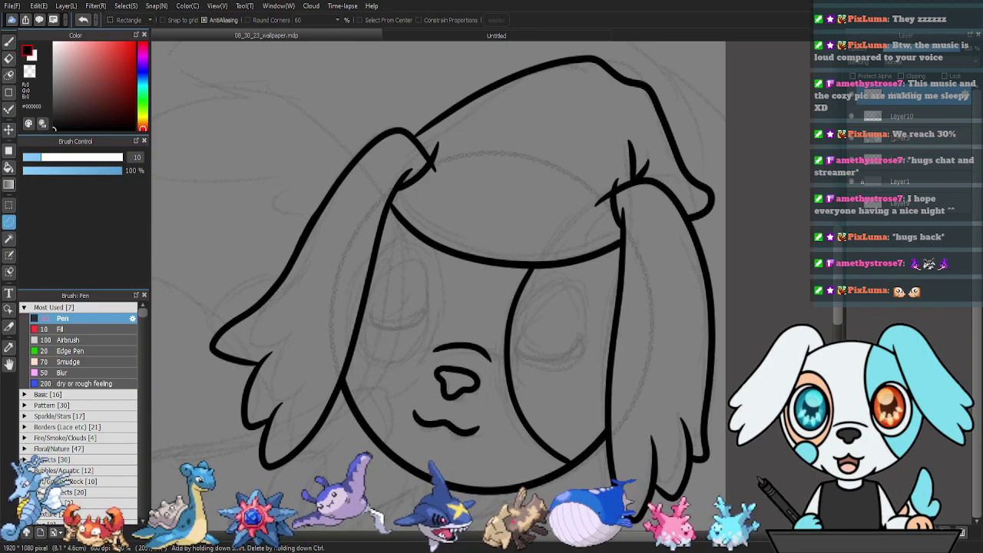
pyautogui.click(852, 115)
pyautogui.click(852, 115)
pyautogui.hotkey('ctrl', 'z')
pyautogui.hotkey('ctrl', 'z')
pyautogui.hotkey('ctrl', 'z')
pyautogui.hotkey('ctrl', 'y')
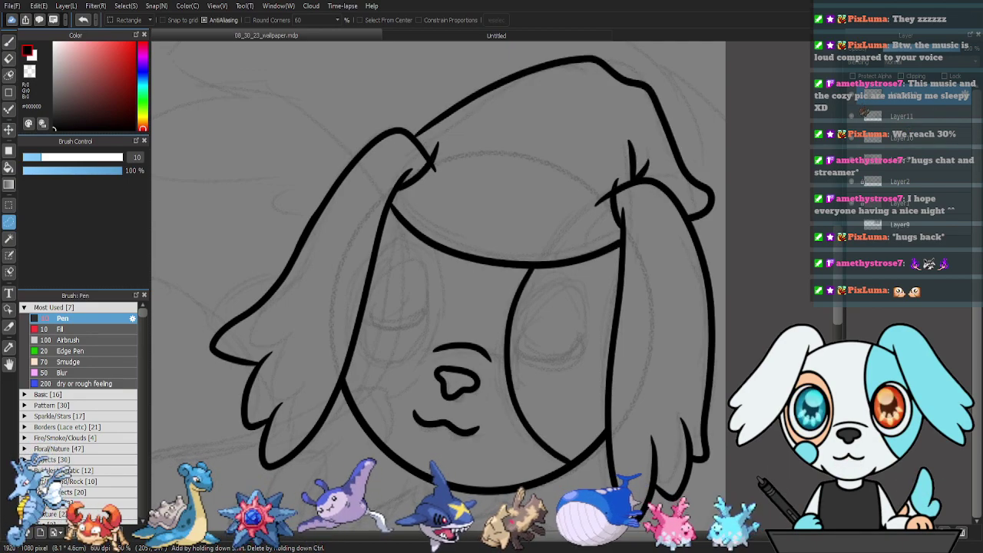
# Erase the stray ear-line ends on Layer11 where the ears meet the cap.
pyautogui.click(899, 117)
pyautogui.press('e')
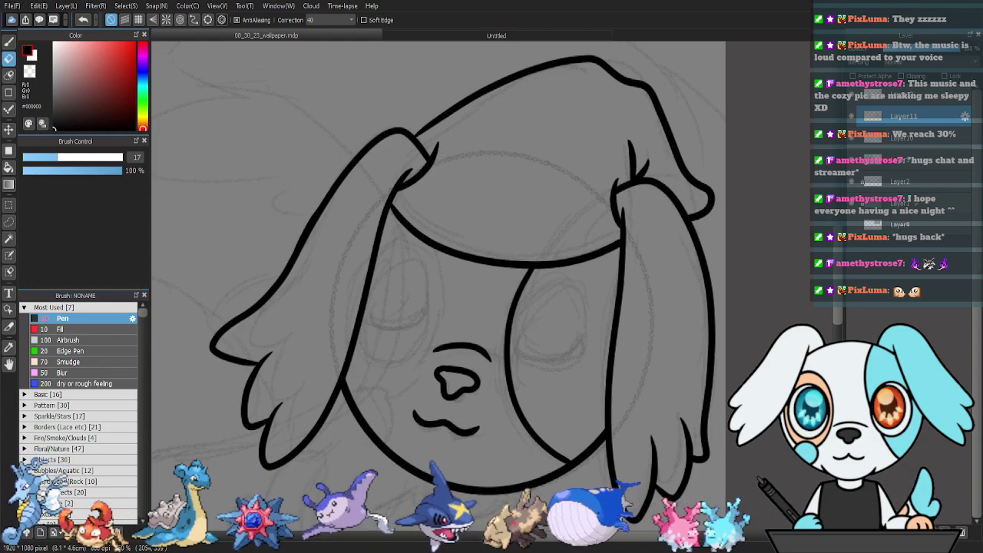
# Merge the cap and ear line layers down into the jaw arc's layer and add a new layer on top.
pyautogui.click(906, 95)
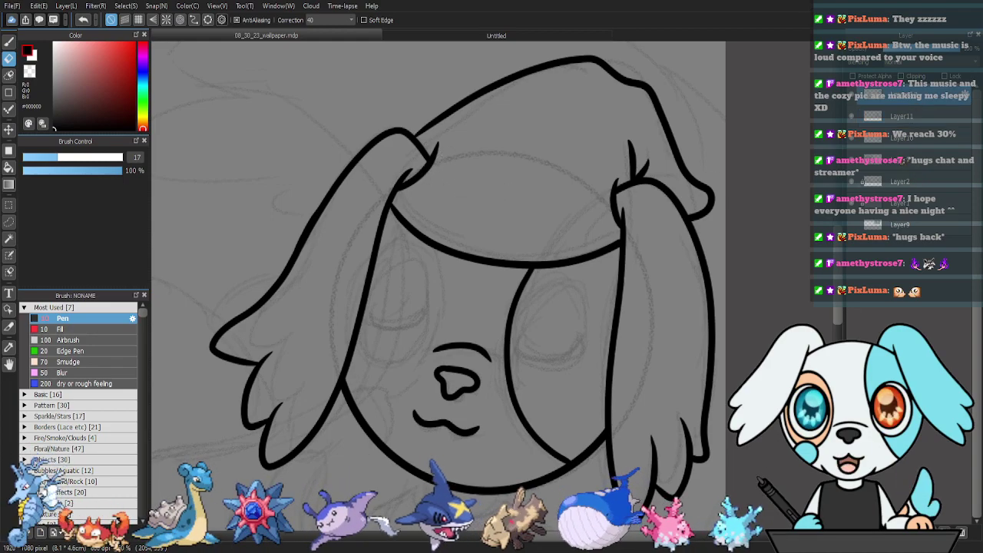
pyautogui.click(945, 532)
pyautogui.click(944, 532)
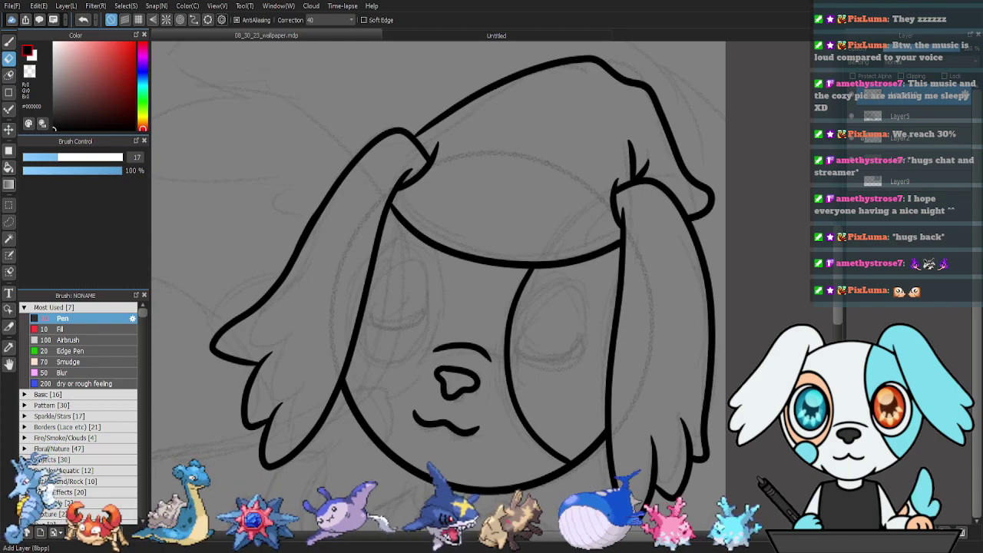
pyautogui.click(858, 533)
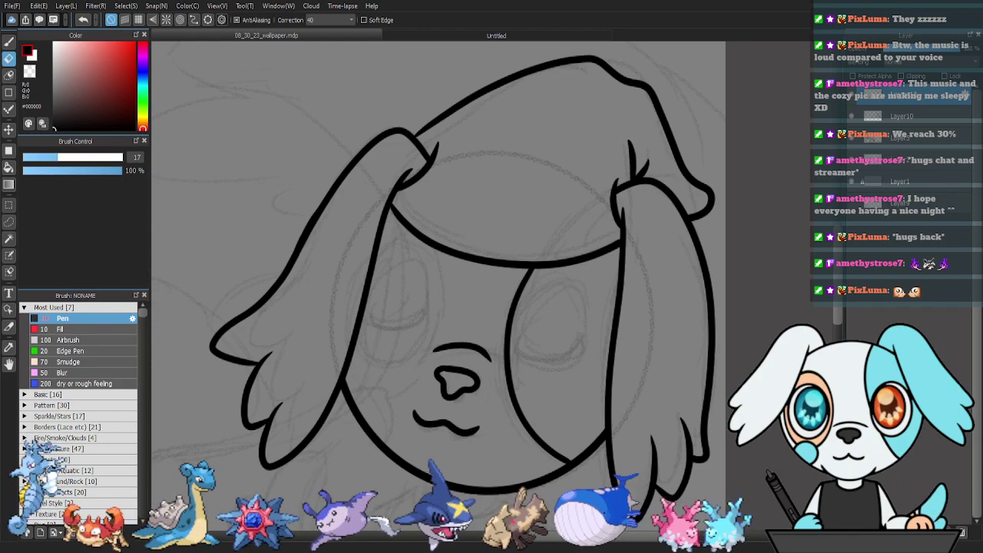
# Ink the dog's double-curved collar under the chin and a short shoulder line on each side.
pyautogui.press('b')
pyautogui.moveTo(583, 389)
pyautogui.mouseDown()
pyautogui.moveTo(569, 304)
pyautogui.moveTo(578, 309)
pyautogui.mouseUp()
pyautogui.moveTo(426, 392)
pyautogui.mouseDown()
pyautogui.moveTo(469, 422)
pyautogui.moveTo(505, 408)
pyautogui.mouseUp()
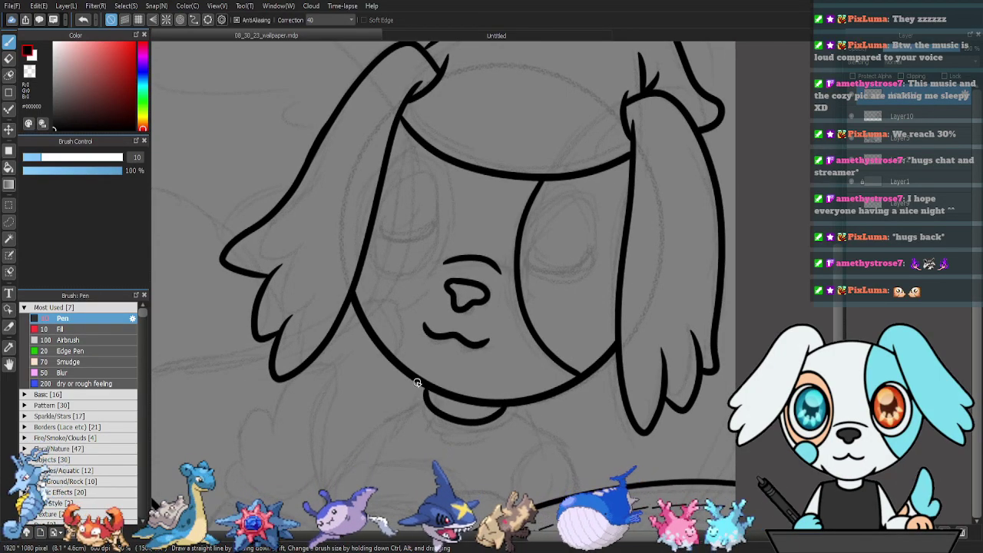
pyautogui.moveTo(419, 416)
pyautogui.mouseDown()
pyautogui.moveTo(468, 440)
pyautogui.moveTo(520, 410)
pyautogui.moveTo(551, 427)
pyautogui.mouseUp()
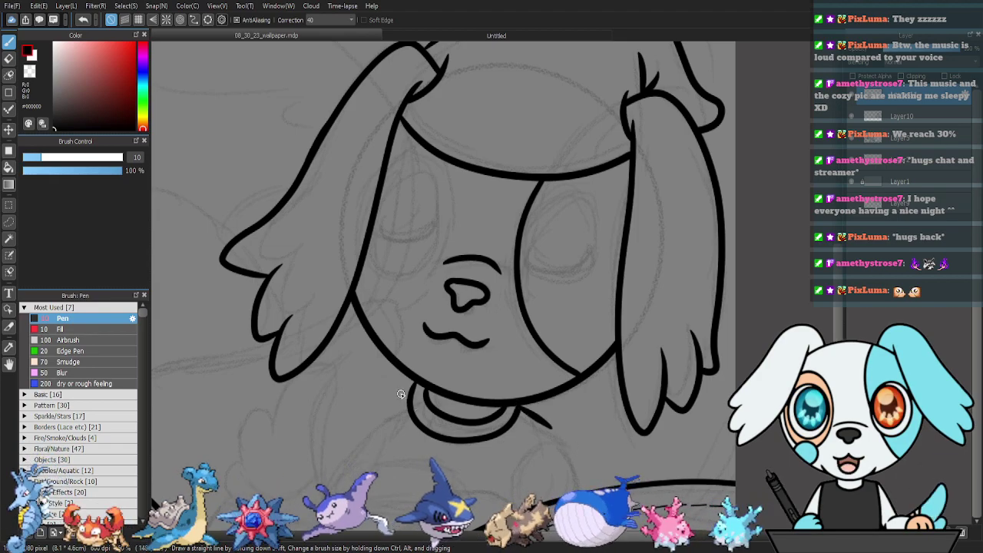
pyautogui.moveTo(413, 382); pyautogui.dragTo(387, 396)
# Ink the right-hand arm, the paw resting over the pillow edge and the bent left-hand arm reaching toward it.
pyautogui.moveTo(505, 520); pyautogui.dragTo(548, 407)
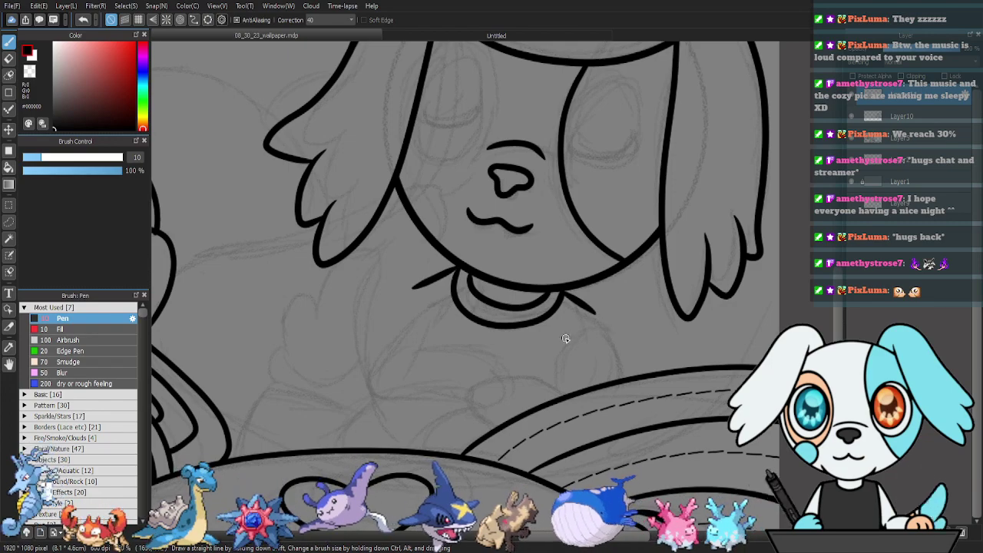
pyautogui.moveTo(586, 318)
pyautogui.mouseDown()
pyautogui.moveTo(603, 326)
pyautogui.moveTo(631, 383)
pyautogui.mouseUp()
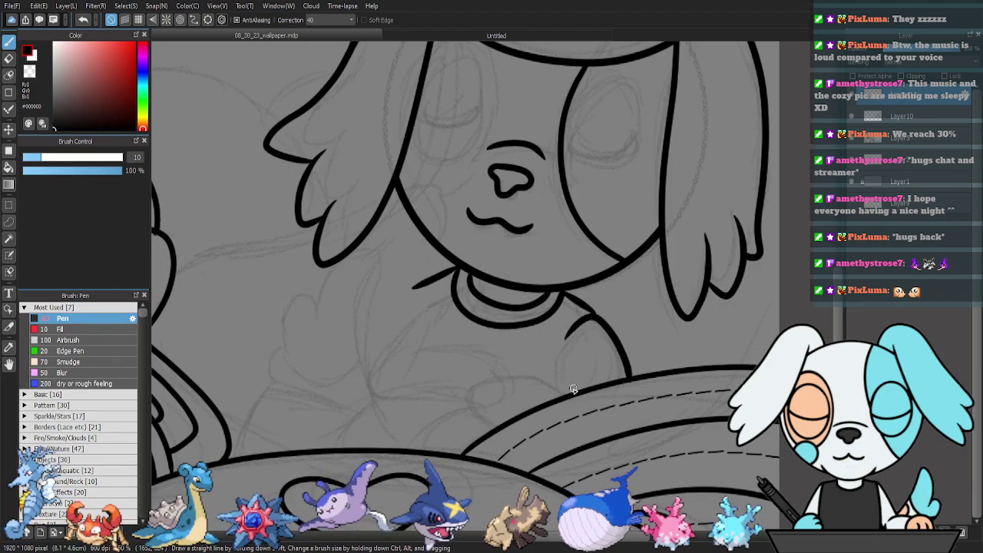
pyautogui.moveTo(493, 424)
pyautogui.mouseDown()
pyautogui.moveTo(464, 415)
pyautogui.moveTo(466, 394)
pyautogui.moveTo(489, 396)
pyautogui.moveTo(464, 396)
pyautogui.moveTo(473, 375)
pyautogui.moveTo(525, 371)
pyautogui.moveTo(560, 397)
pyautogui.mouseUp()
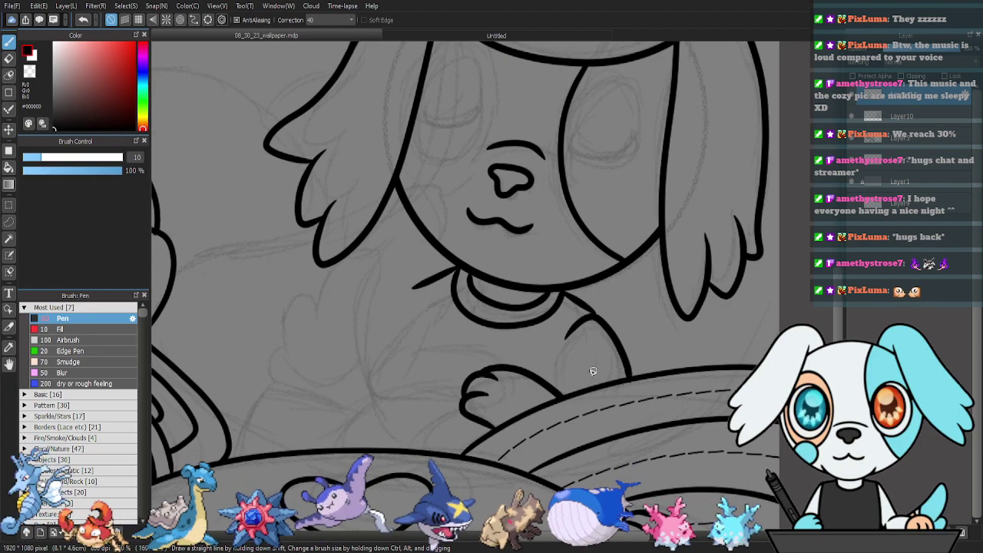
pyautogui.moveTo(571, 330); pyautogui.dragTo(564, 395)
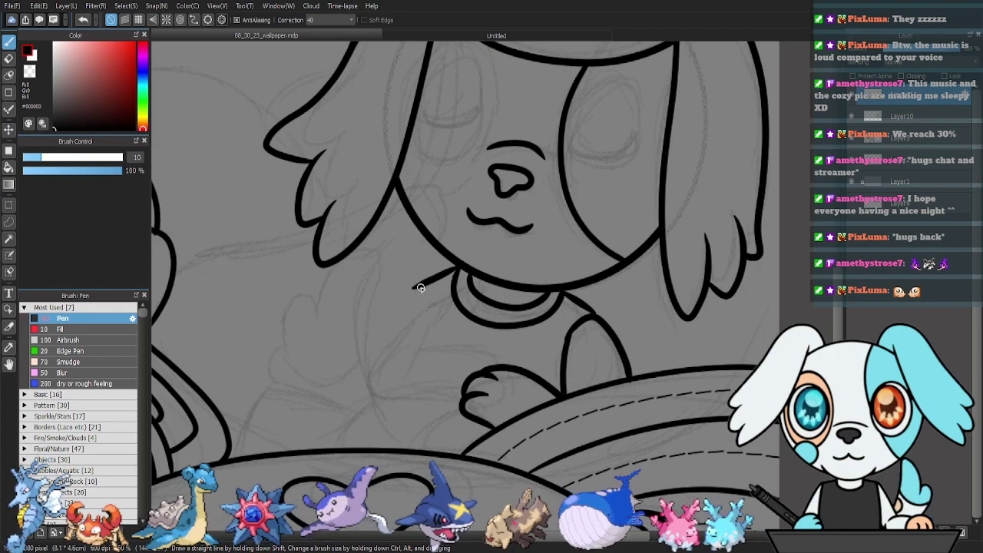
pyautogui.moveTo(417, 287)
pyautogui.mouseDown()
pyautogui.moveTo(384, 319)
pyautogui.moveTo(357, 393)
pyautogui.moveTo(380, 405)
pyautogui.moveTo(463, 397)
pyautogui.mouseUp()
pyautogui.moveTo(505, 360)
pyautogui.mouseDown()
pyautogui.moveTo(431, 341)
pyautogui.moveTo(393, 352)
pyautogui.moveTo(427, 302)
pyautogui.mouseUp()
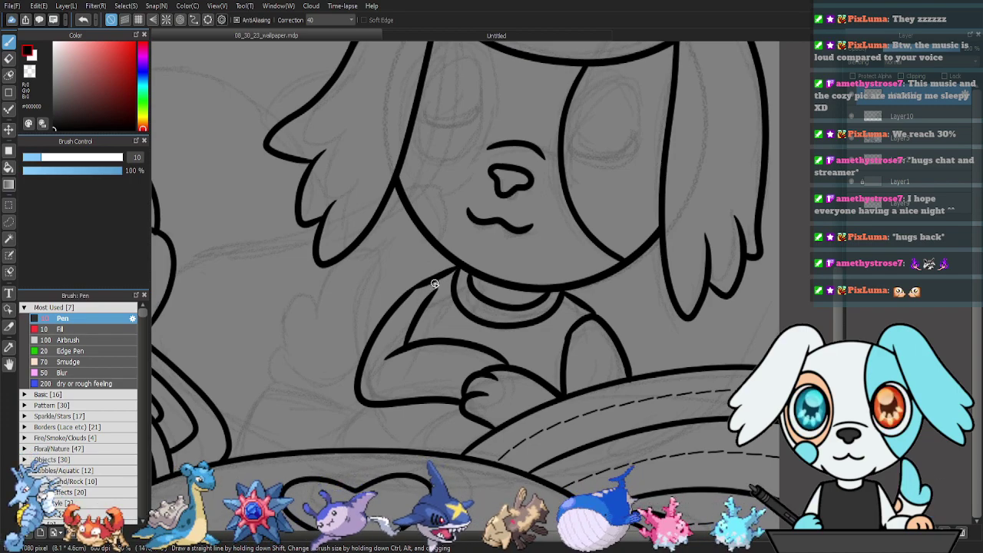
# Ink the curved body line below the left-hand elbow down to the pillow, with a short fold mark beneath the forearm.
pyautogui.moveTo(482, 411); pyautogui.dragTo(483, 371)
pyautogui.moveTo(354, 370); pyautogui.dragTo(329, 410)
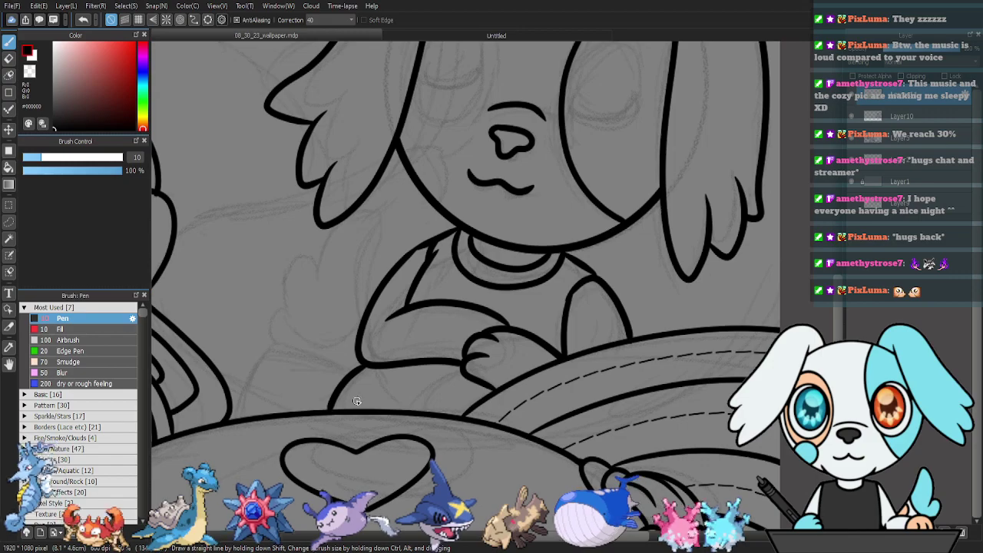
pyautogui.moveTo(404, 373)
pyautogui.mouseDown()
pyautogui.moveTo(526, 406)
pyautogui.moveTo(465, 402)
pyautogui.moveTo(507, 406)
pyautogui.mouseUp()
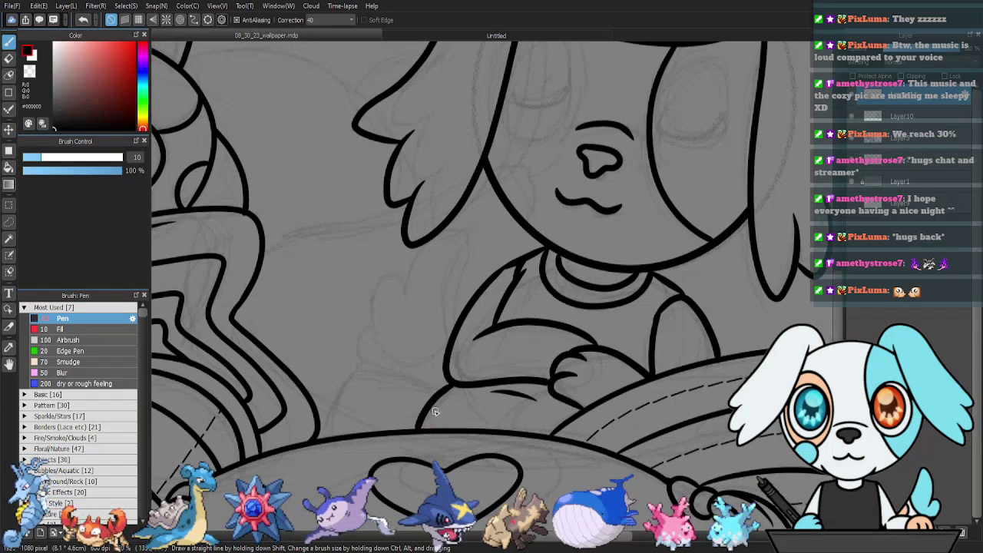
pyautogui.moveTo(671, 365); pyautogui.dragTo(719, 392)
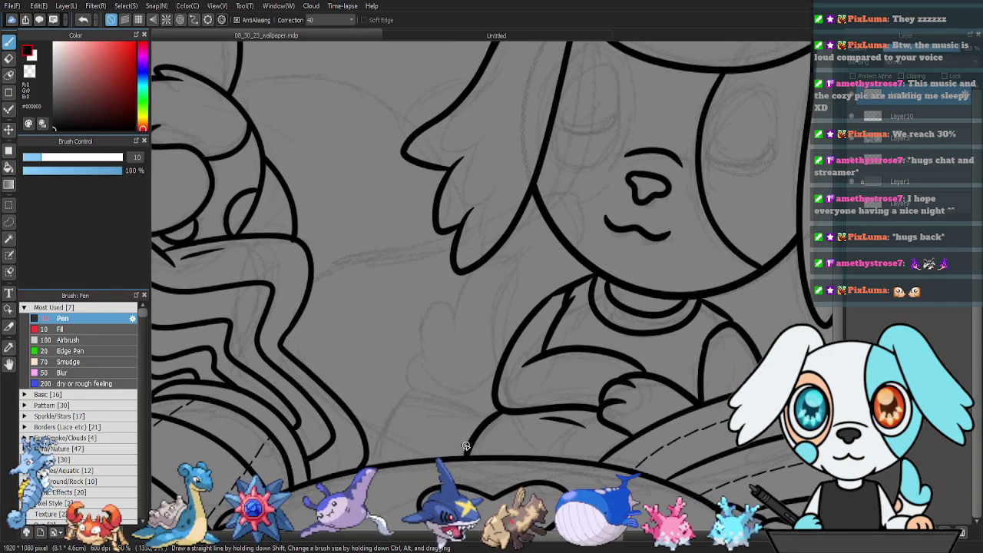
# Ink the rounded leg behind the body on a new layer, erase its overlap with the body line, and activate Layer11.
pyautogui.moveTo(481, 454)
pyautogui.mouseDown()
pyautogui.moveTo(461, 419)
pyautogui.moveTo(398, 378)
pyautogui.moveTo(377, 384)
pyautogui.moveTo(358, 431)
pyautogui.mouseUp()
pyautogui.hotkey('ctrl', 'z')
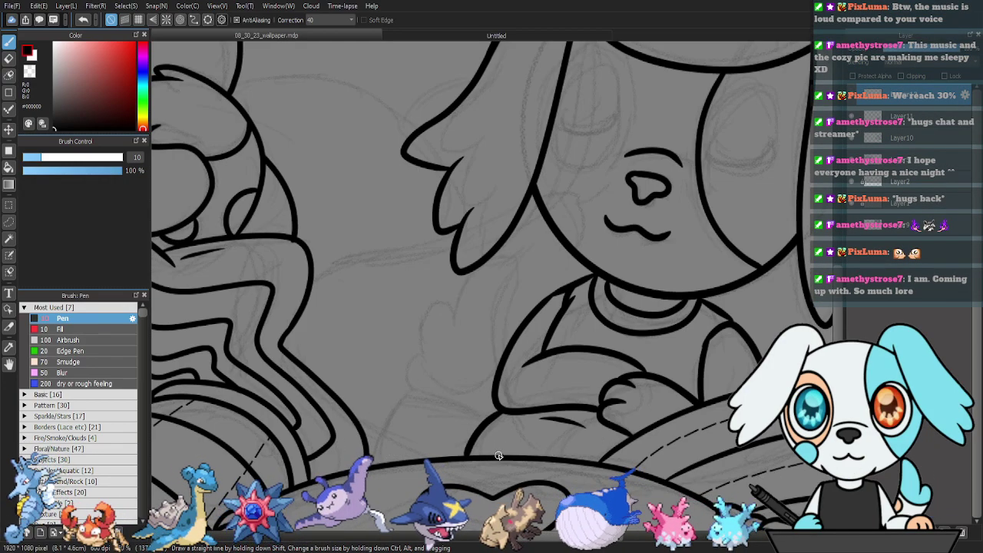
pyautogui.moveTo(490, 439)
pyautogui.mouseDown()
pyautogui.moveTo(388, 378)
pyautogui.moveTo(350, 411)
pyautogui.mouseUp()
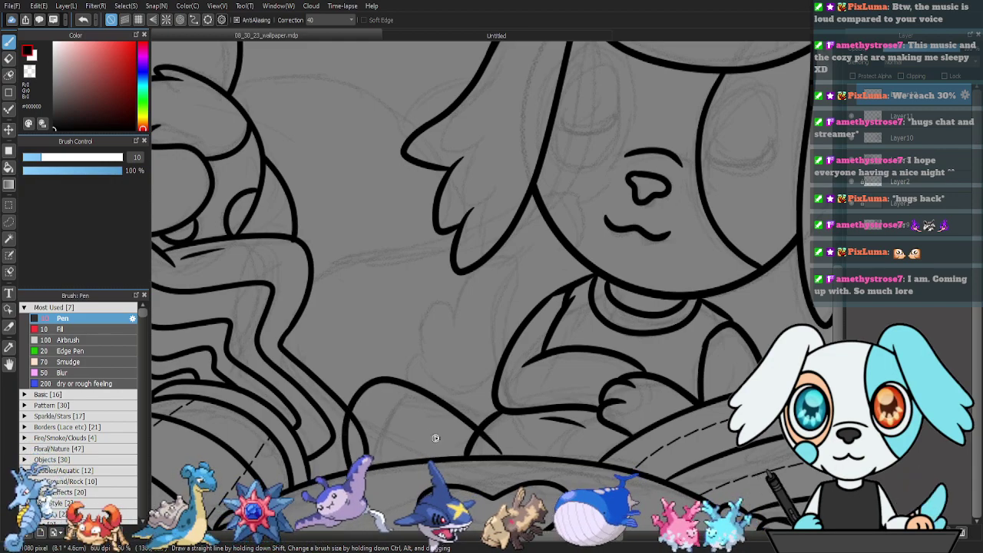
pyautogui.press('e')
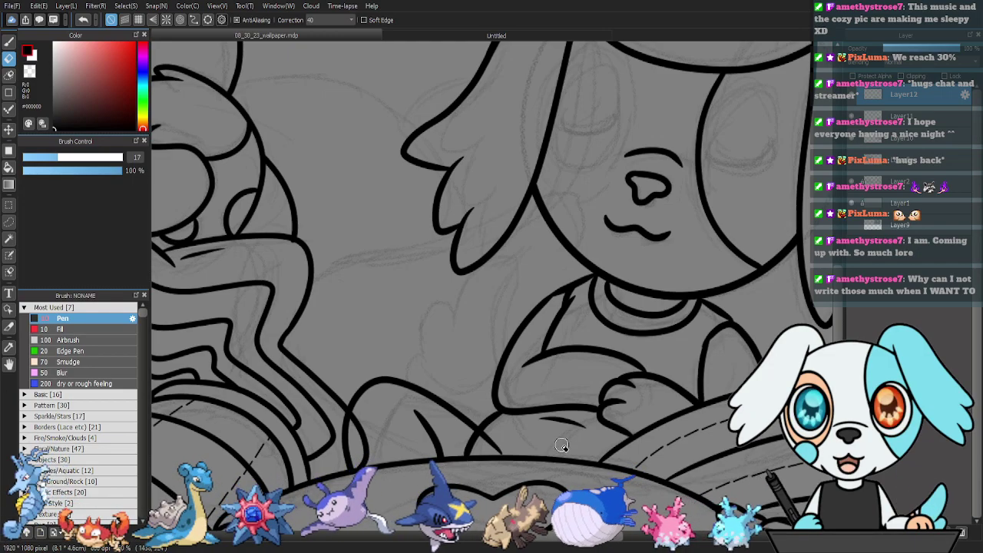
pyautogui.moveTo(490, 436)
pyautogui.mouseDown()
pyautogui.moveTo(479, 438)
pyautogui.moveTo(502, 455)
pyautogui.mouseUp()
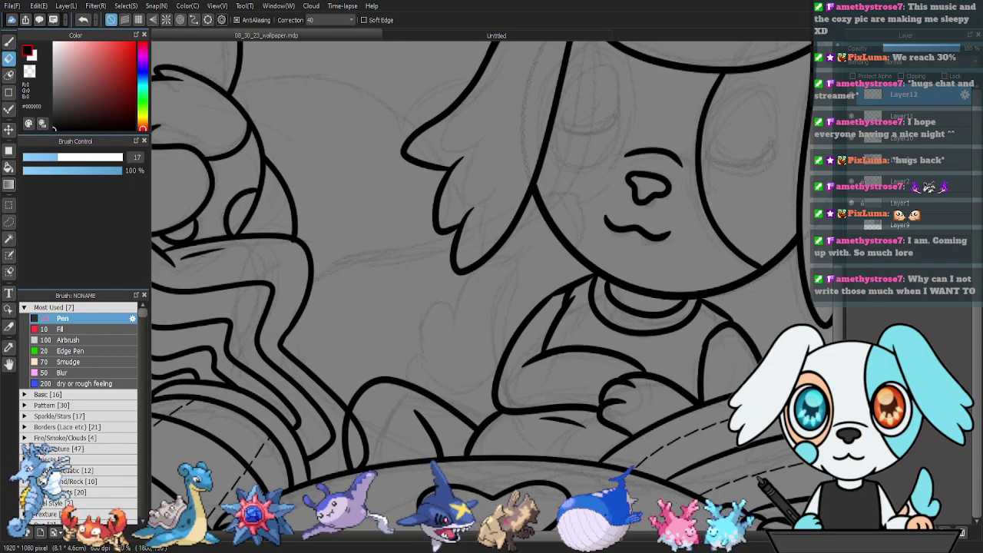
pyautogui.click(912, 116)
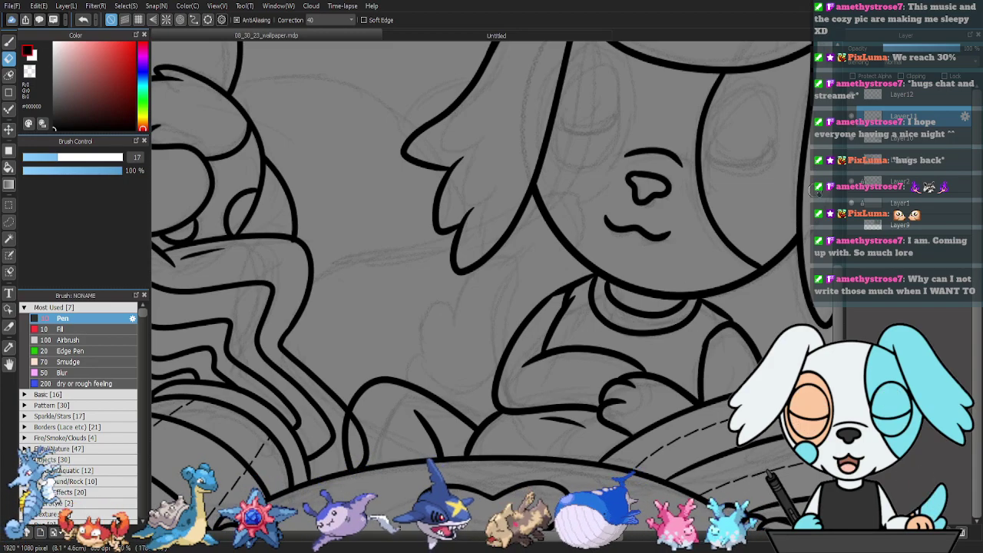
# Activate the layer holding the neighbouring blanket's lines and erase the blanket edge where it crosses the dog's rounded leg.
pyautogui.click(901, 141)
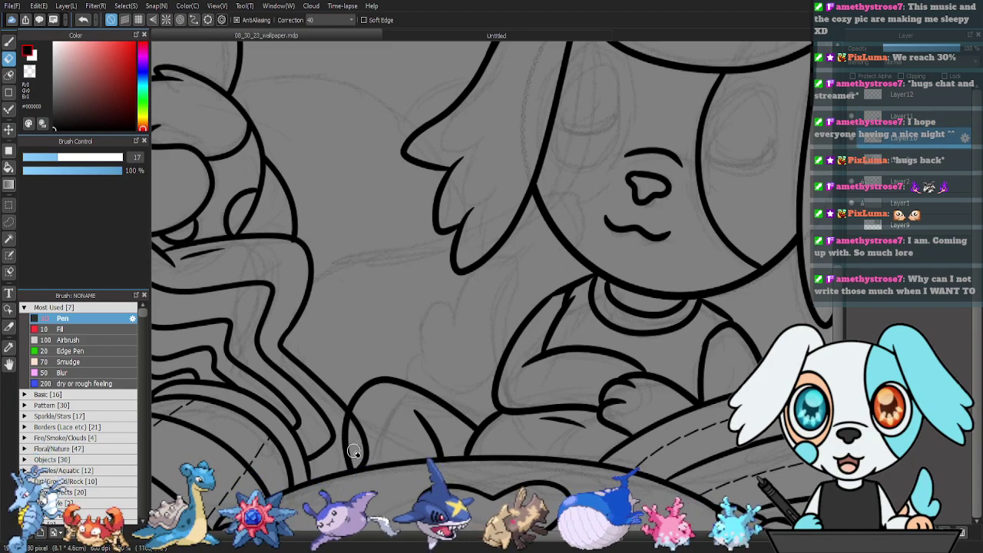
pyautogui.click(912, 96)
pyautogui.click(908, 117)
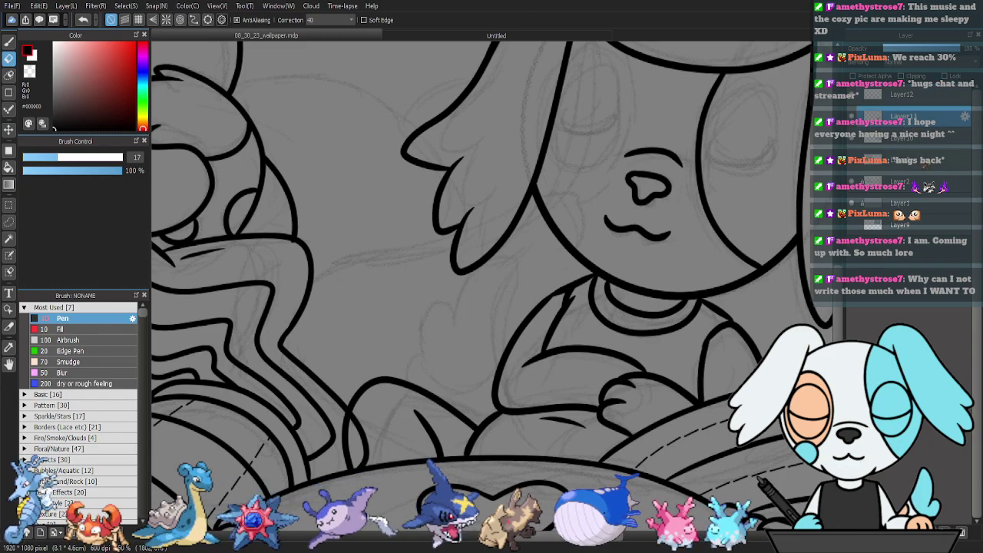
pyautogui.click(905, 160)
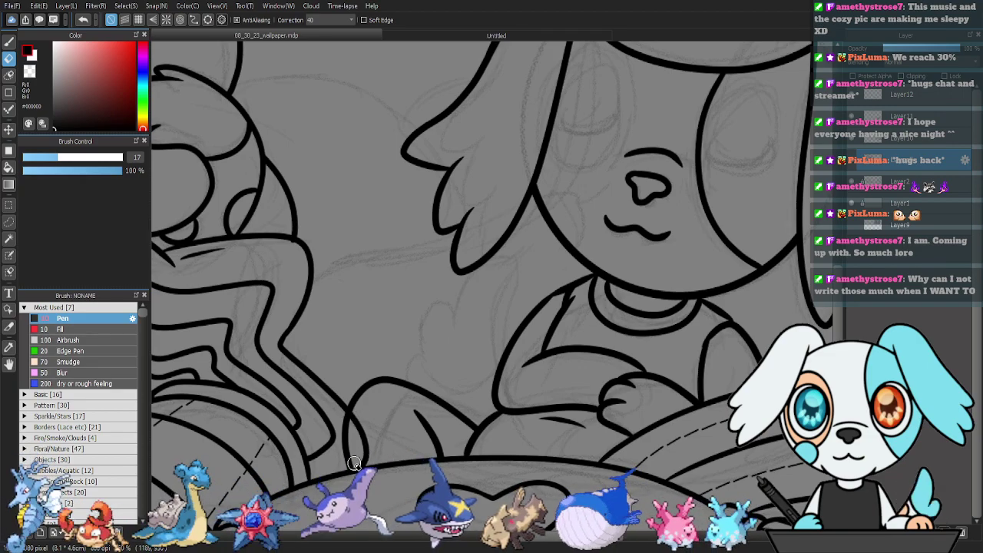
pyautogui.moveTo(358, 426); pyautogui.dragTo(362, 444)
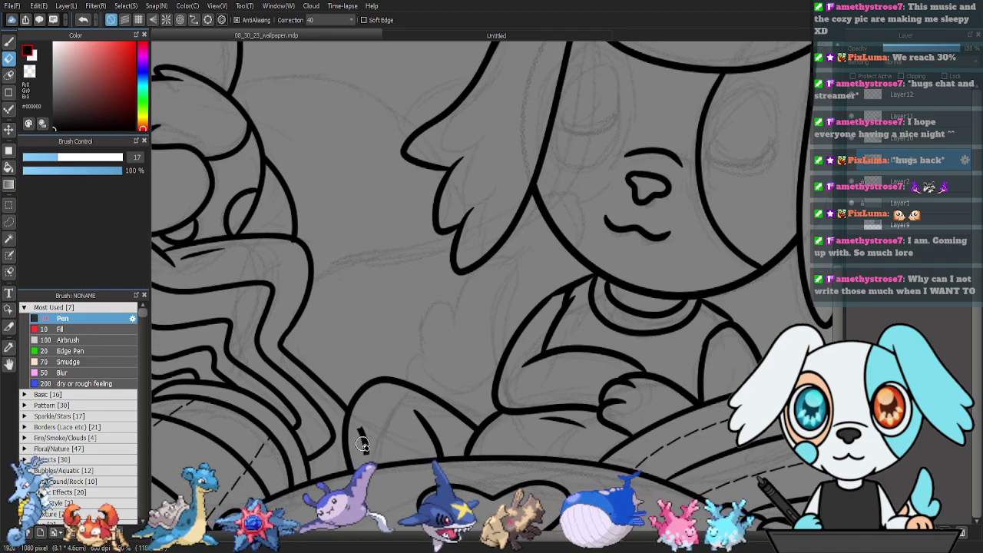
# Ink the fluffy tail with rounded tufts behind the bent elbow and erase its overlap with the arm line.
pyautogui.press('b')
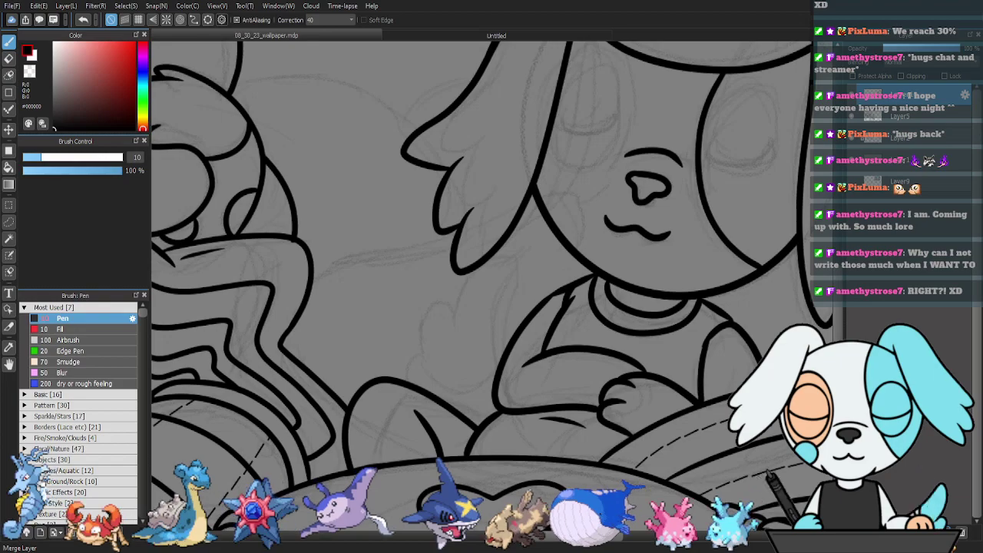
pyautogui.click(854, 533)
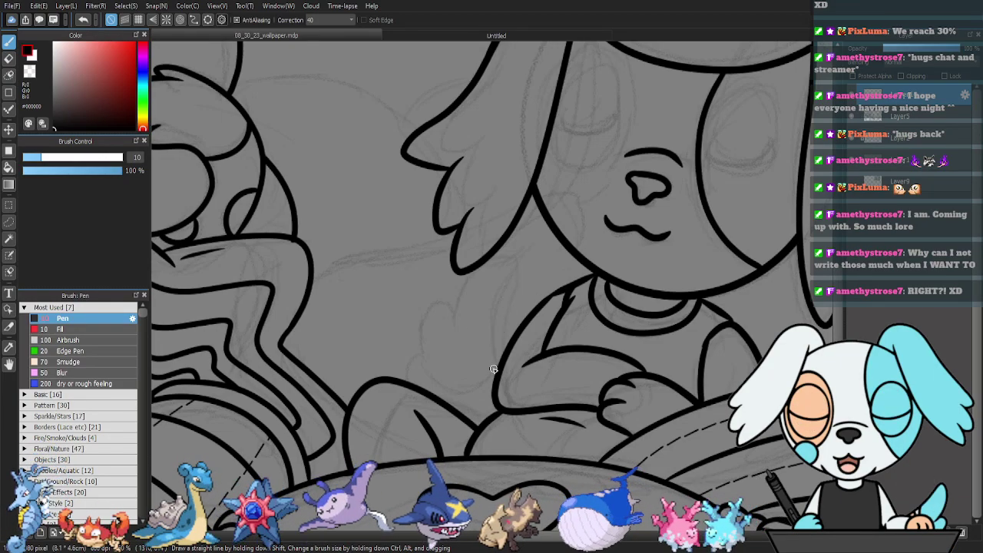
pyautogui.moveTo(499, 362); pyautogui.dragTo(513, 265)
pyautogui.moveTo(475, 284)
pyautogui.mouseDown()
pyautogui.moveTo(458, 328)
pyautogui.moveTo(438, 298)
pyautogui.moveTo(419, 313)
pyautogui.moveTo(420, 368)
pyautogui.moveTo(406, 354)
pyautogui.moveTo(400, 382)
pyautogui.mouseUp()
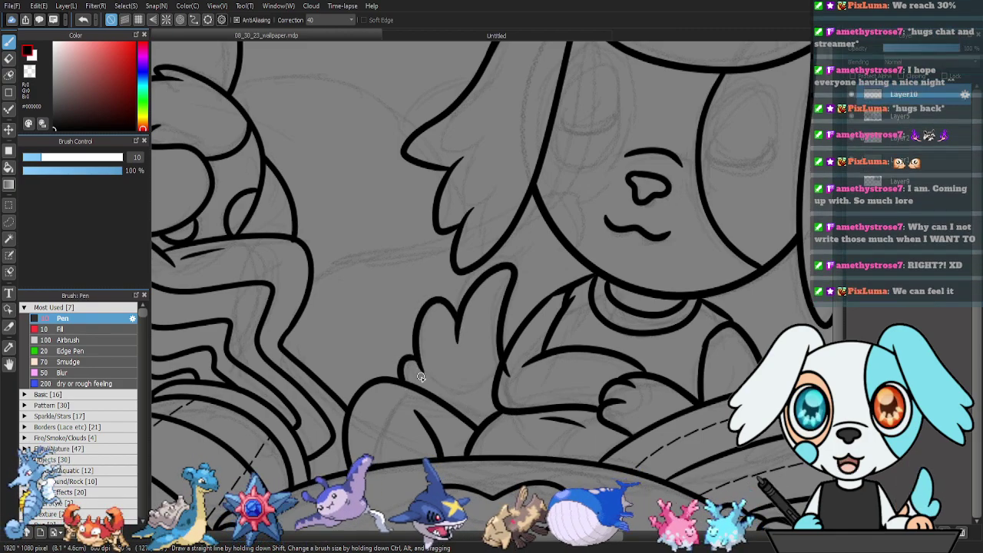
pyautogui.moveTo(441, 390)
pyautogui.mouseDown()
pyautogui.moveTo(488, 384)
pyautogui.moveTo(503, 370)
pyautogui.mouseUp()
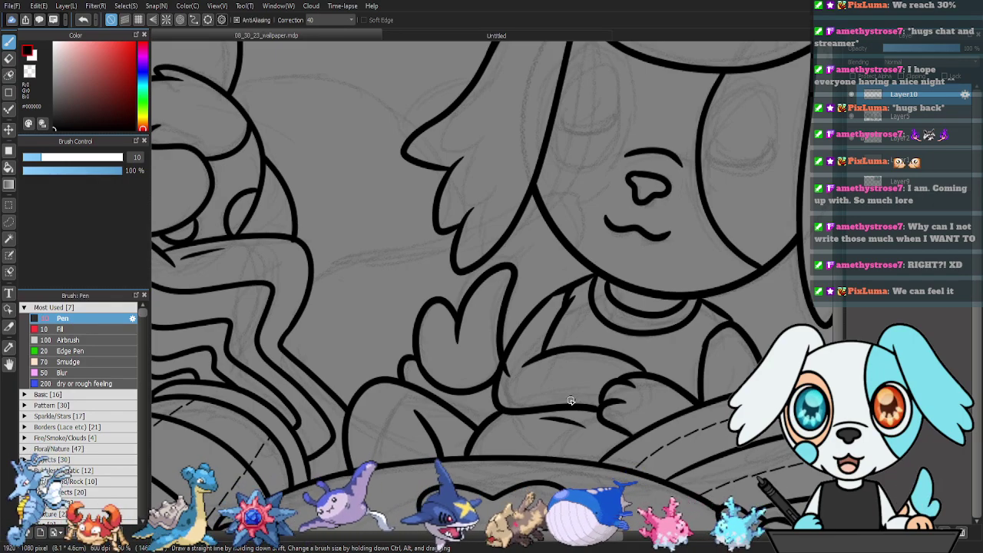
pyautogui.moveTo(571, 410); pyautogui.dragTo(525, 413)
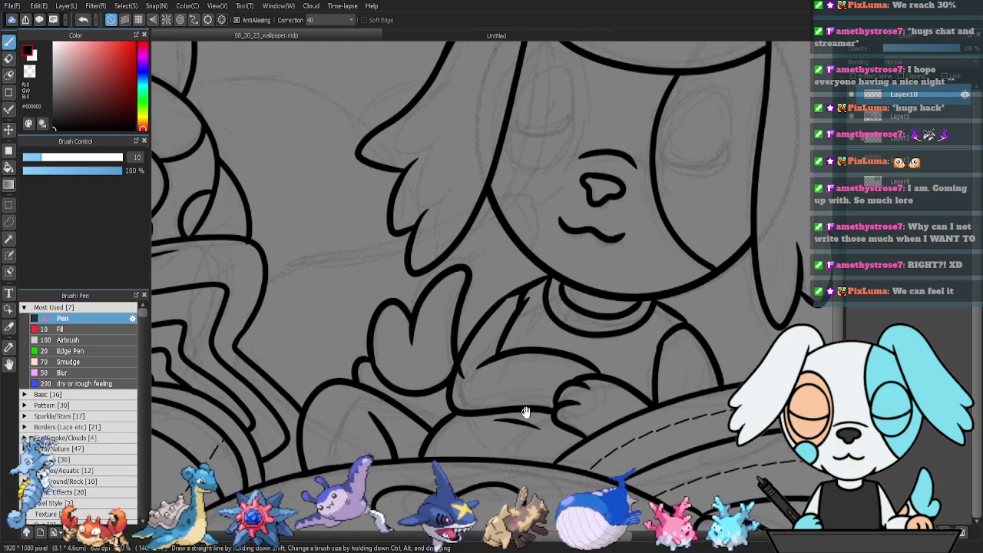
pyautogui.press('e')
pyautogui.moveTo(464, 374); pyautogui.dragTo(463, 364)
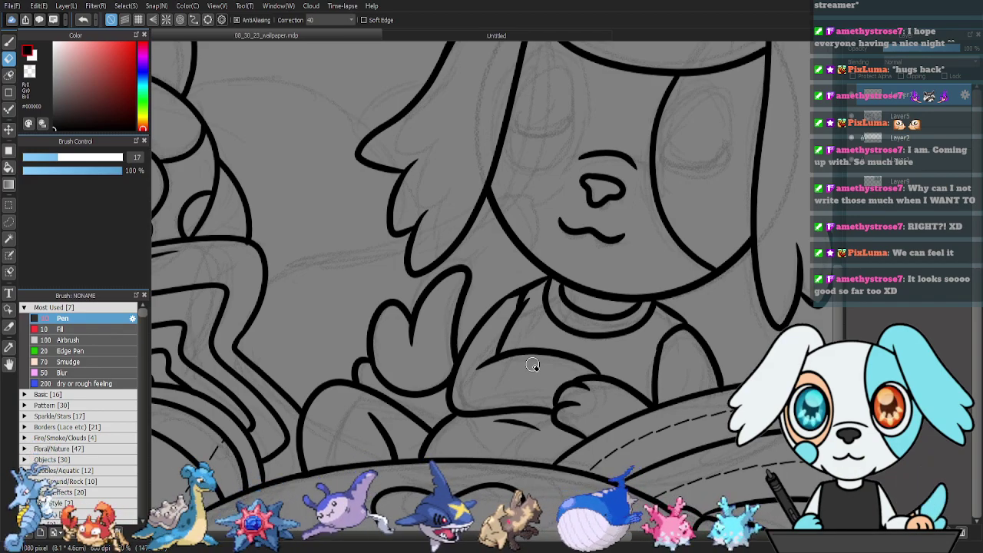
# Ink a ribbed waistband across the lower body with two curved lines and short cross strokes between them.
pyautogui.press('b')
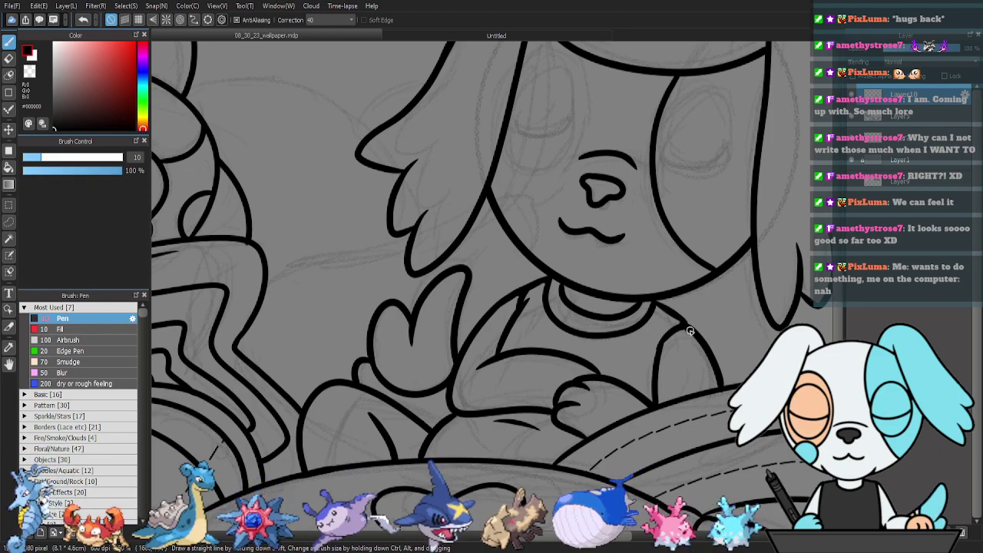
pyautogui.moveTo(697, 326)
pyautogui.mouseDown()
pyautogui.moveTo(621, 312)
pyautogui.moveTo(667, 356)
pyautogui.moveTo(624, 365)
pyautogui.mouseUp()
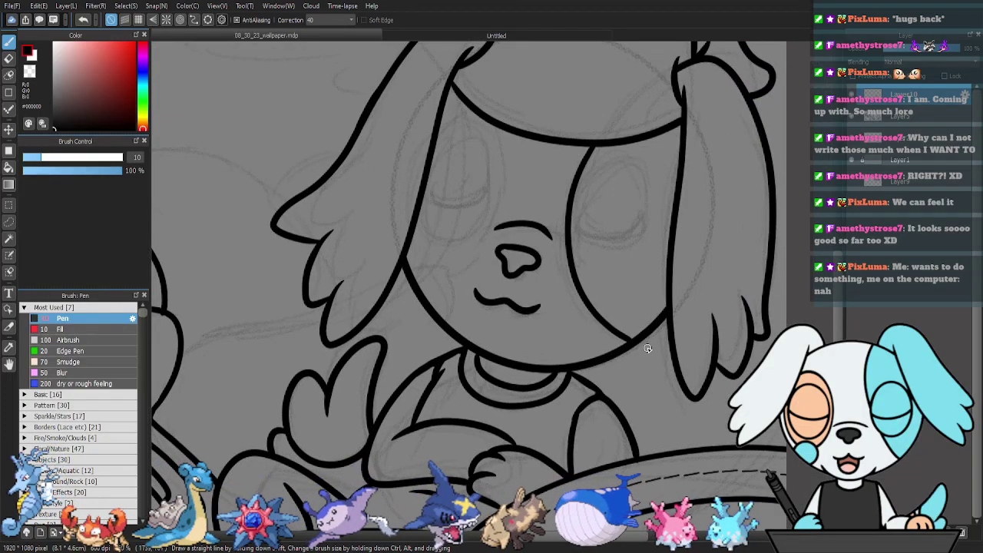
pyautogui.scroll(-5, 565, 363)
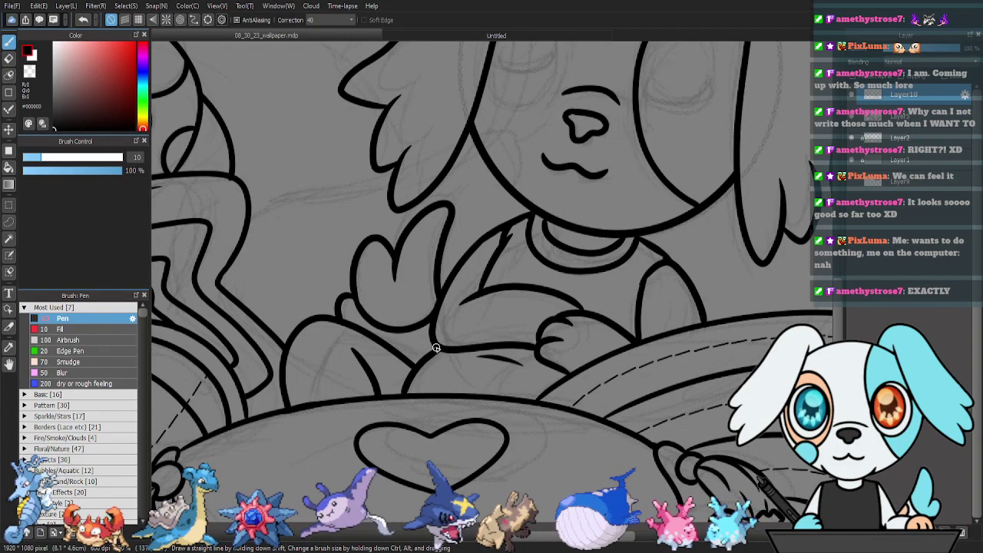
pyautogui.moveTo(418, 367)
pyautogui.mouseDown()
pyautogui.moveTo(441, 363)
pyautogui.moveTo(539, 393)
pyautogui.mouseUp()
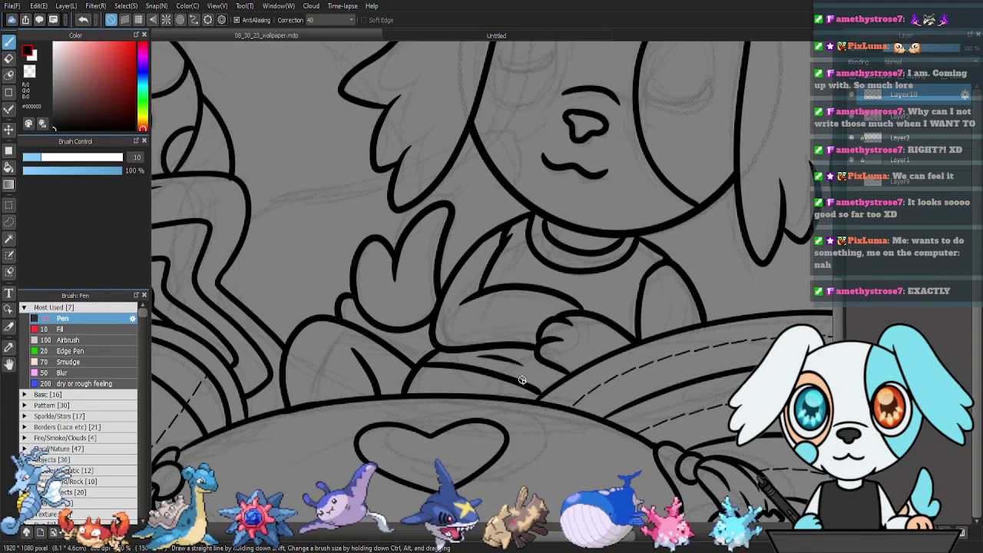
pyautogui.hotkey('ctrl', 'z')
pyautogui.moveTo(422, 366)
pyautogui.mouseDown()
pyautogui.moveTo(490, 368)
pyautogui.moveTo(541, 391)
pyautogui.mouseUp()
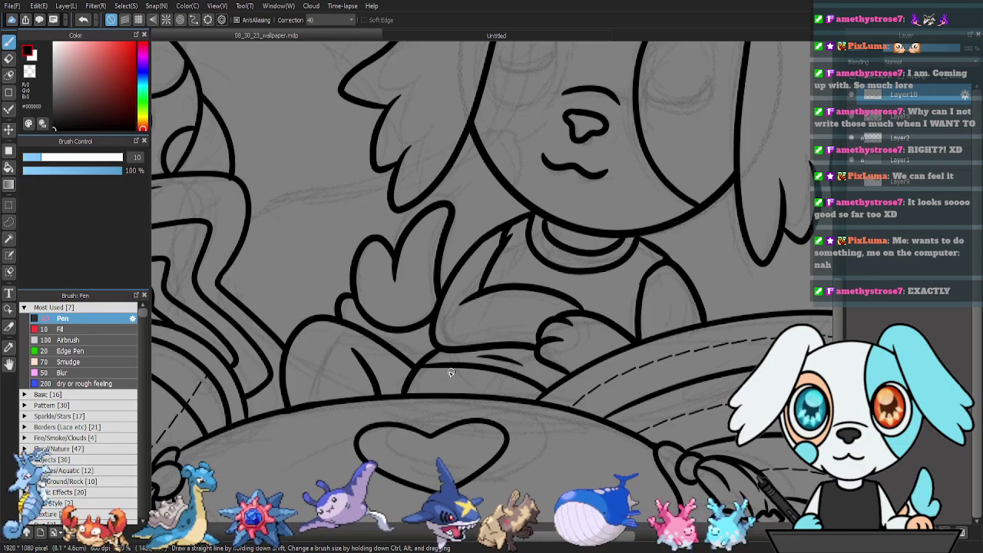
pyautogui.moveTo(409, 382); pyautogui.dragTo(439, 381)
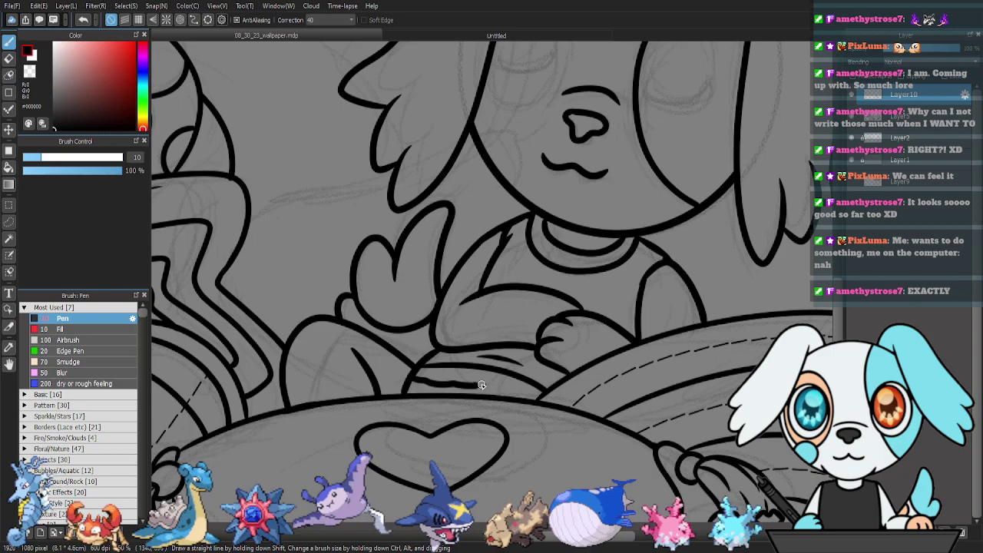
pyautogui.moveTo(520, 398)
pyautogui.mouseDown()
pyautogui.moveTo(507, 375)
pyautogui.moveTo(482, 385)
pyautogui.moveTo(483, 373)
pyautogui.moveTo(464, 382)
pyautogui.moveTo(472, 366)
pyautogui.moveTo(452, 385)
pyautogui.mouseUp()
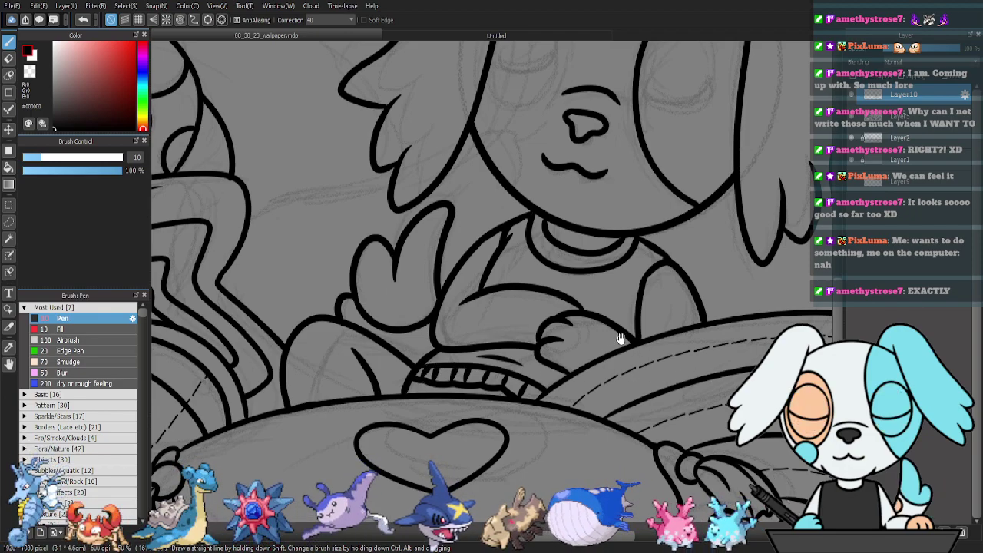
# Draw an oval over the right-hand eye sketch, then tilt it clockwise and shift it into place.
pyautogui.moveTo(618, 343); pyautogui.dragTo(610, 393)
pyautogui.moveTo(672, 324); pyautogui.dragTo(539, 363)
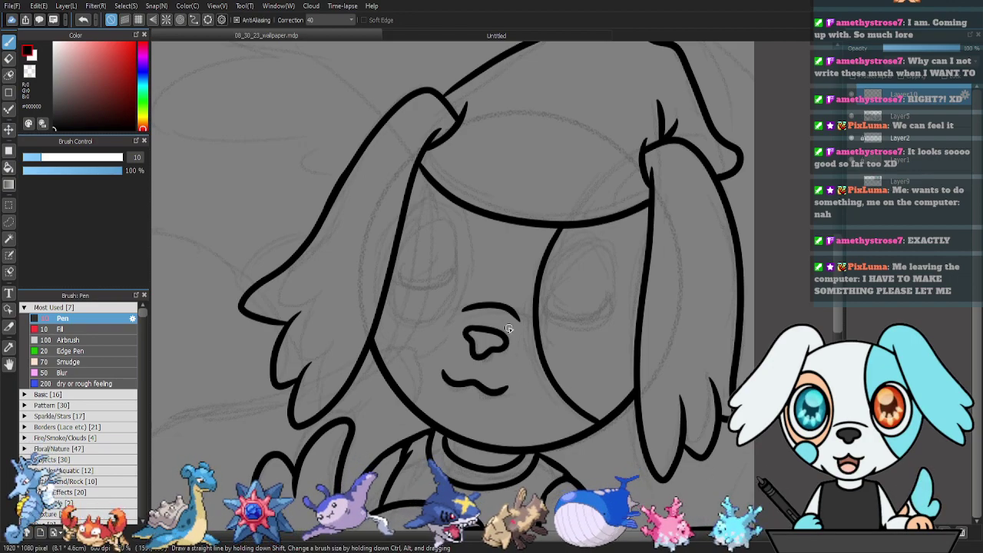
pyautogui.press('i')
pyautogui.press('u')
pyautogui.moveTo(557, 246)
pyautogui.mouseDown()
pyautogui.moveTo(562, 300)
pyautogui.moveTo(614, 384)
pyautogui.moveTo(636, 368)
pyautogui.mouseUp()
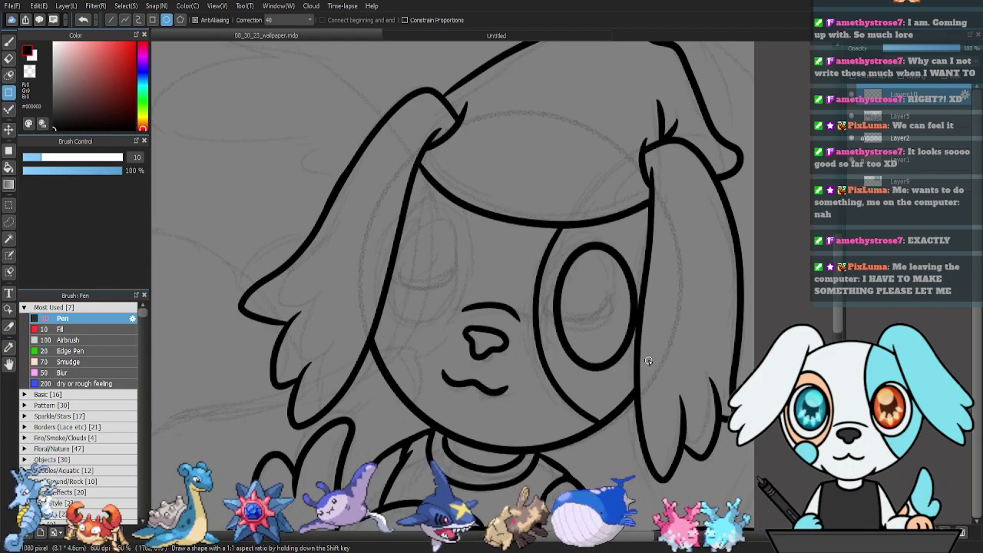
pyautogui.hotkey('ctrl', 't')
pyautogui.moveTo(680, 343); pyautogui.dragTo(666, 359)
pyautogui.moveTo(610, 312); pyautogui.dragTo(599, 307)
pyautogui.moveTo(599, 215); pyautogui.dragTo(598, 218)
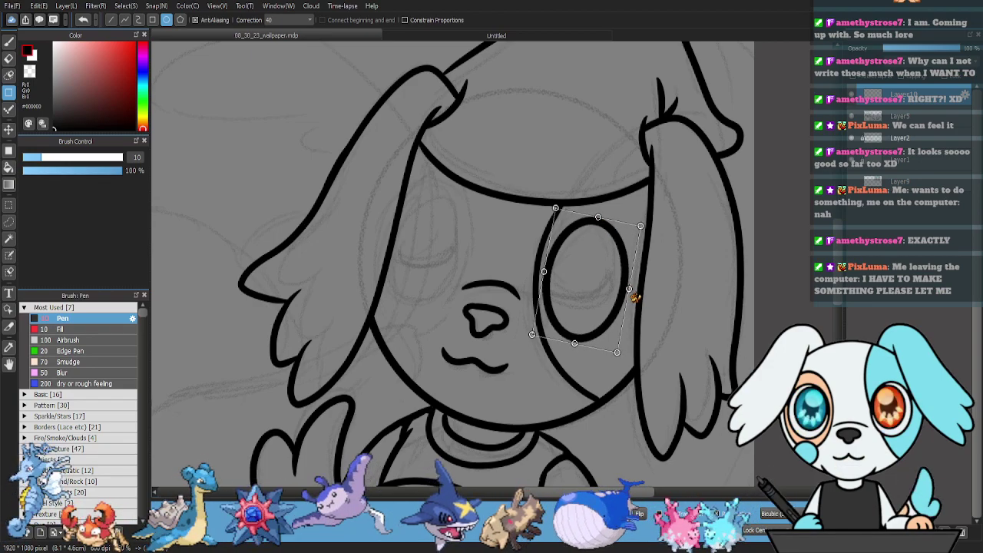
pyautogui.press('Return')
# Duplicate the oval's layer and place the copy over the left-hand eye sketch.
pyautogui.click(931, 532)
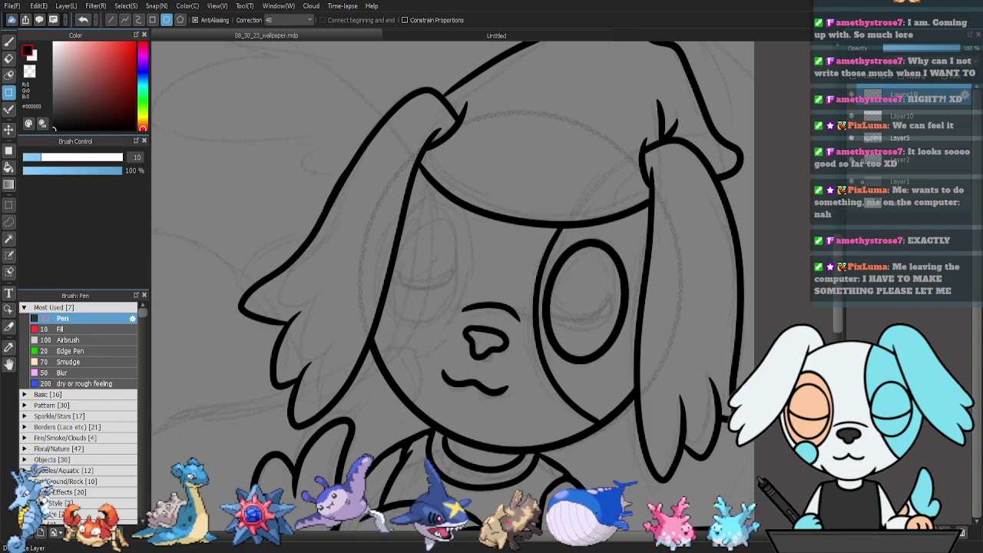
pyautogui.press('v')
pyautogui.moveTo(559, 330); pyautogui.dragTo(430, 316)
pyautogui.press('m')
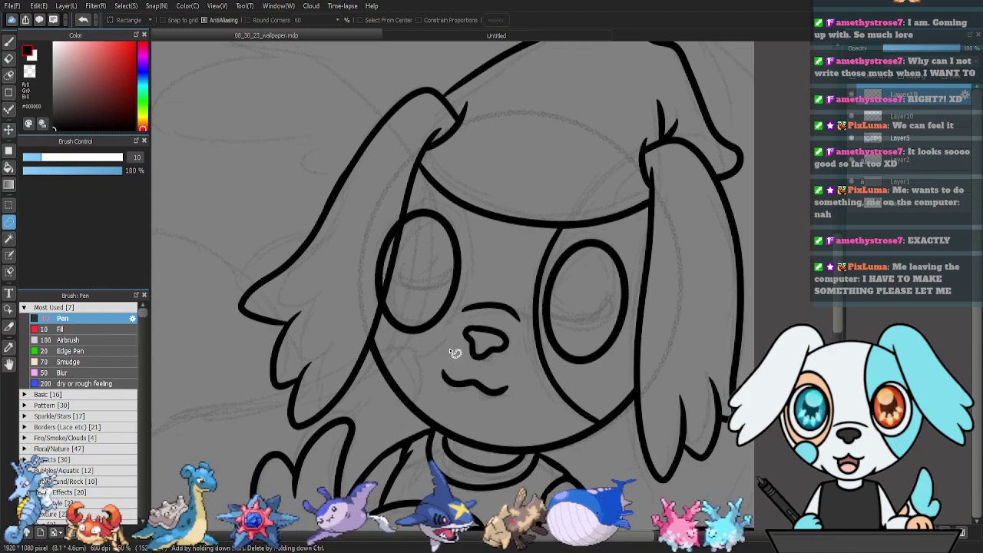
# Ink a thick curved closed eyelid across each oval eye and erase the left-hand eye's overlap with the ear.
pyautogui.press('b')
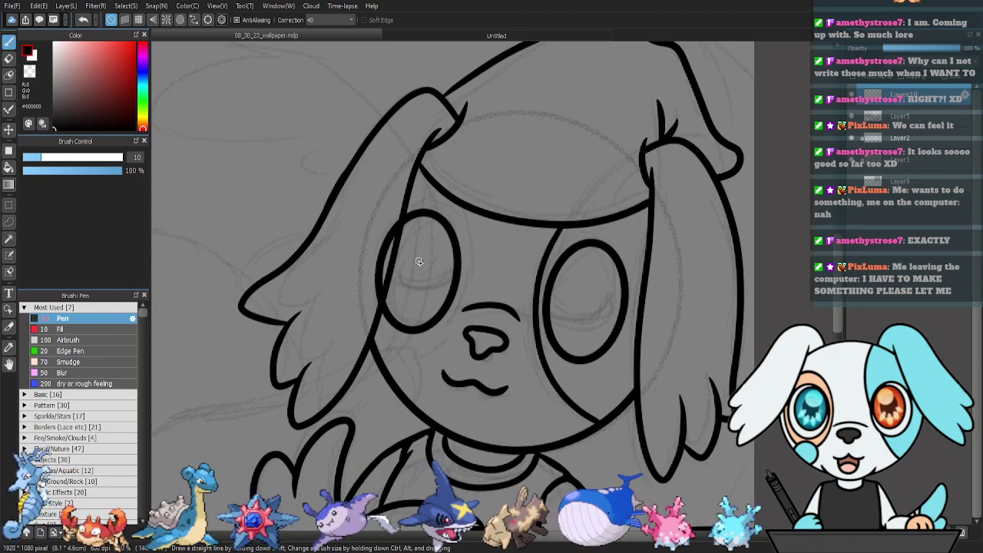
pyautogui.moveTo(394, 272); pyautogui.dragTo(459, 275)
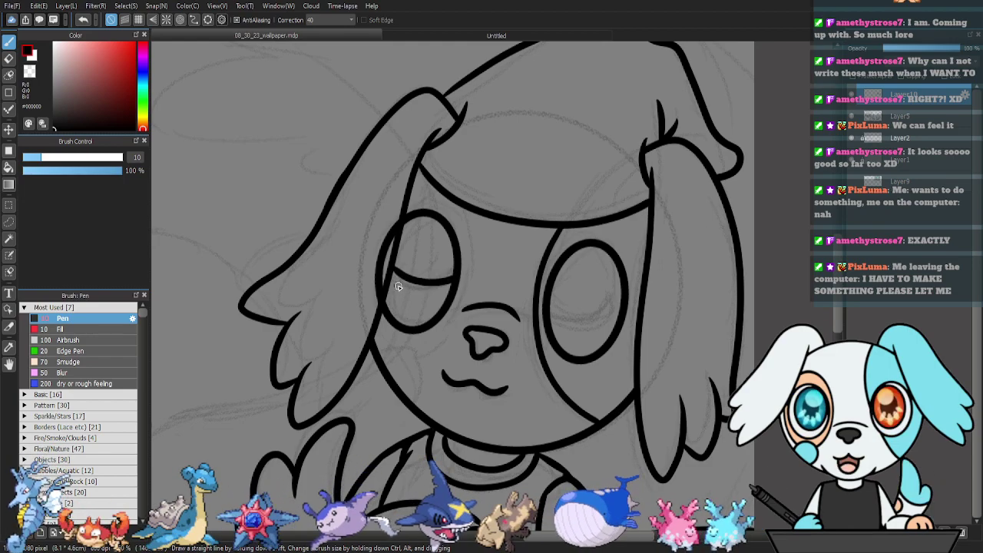
pyautogui.moveTo(392, 282)
pyautogui.mouseDown()
pyautogui.moveTo(440, 296)
pyautogui.moveTo(453, 284)
pyautogui.moveTo(393, 274)
pyautogui.moveTo(452, 288)
pyautogui.mouseUp()
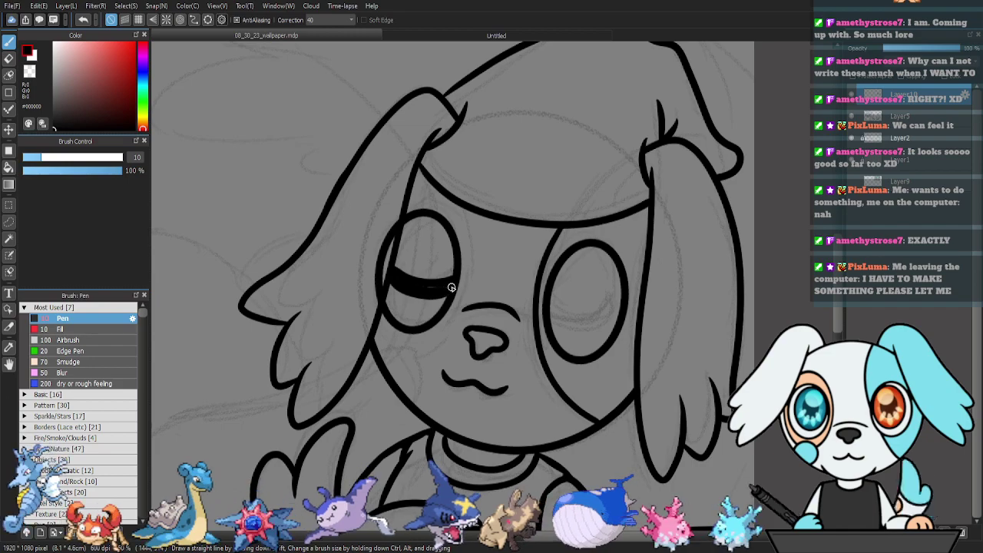
pyautogui.moveTo(552, 298)
pyautogui.mouseDown()
pyautogui.moveTo(598, 310)
pyautogui.moveTo(623, 300)
pyautogui.moveTo(573, 323)
pyautogui.moveTo(593, 324)
pyautogui.moveTo(624, 309)
pyautogui.moveTo(551, 299)
pyautogui.moveTo(618, 312)
pyautogui.mouseUp()
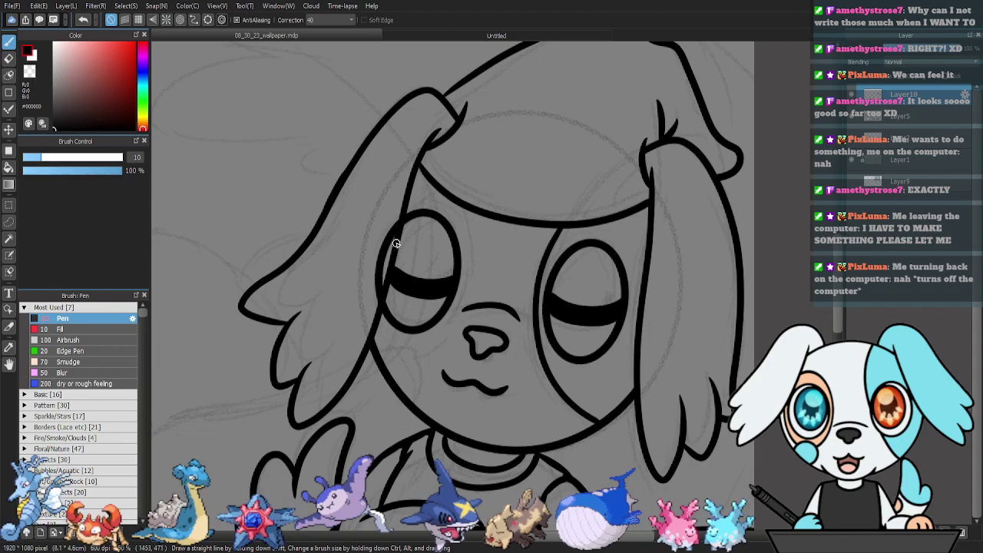
pyautogui.press('e')
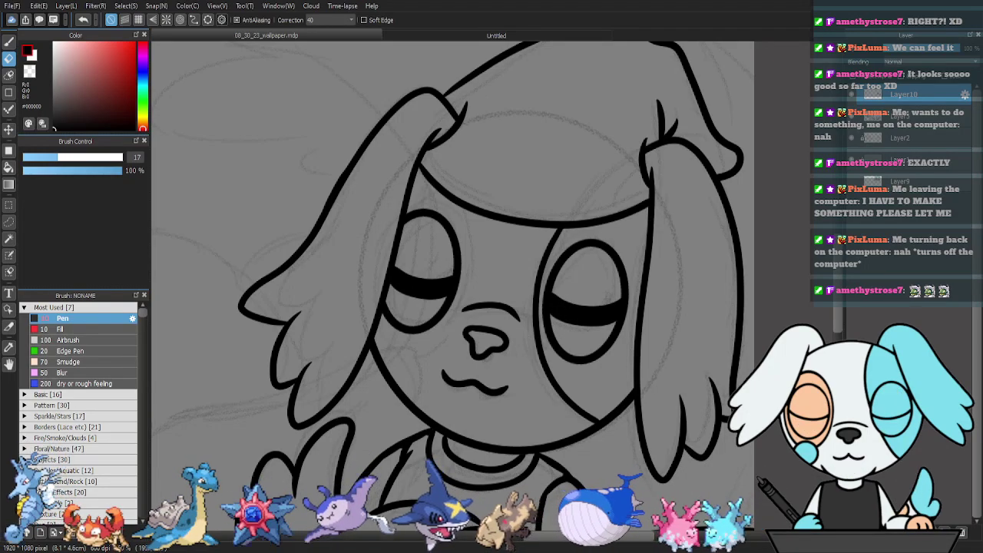
# Add a new layer and ink a small rounded cheek spot beneath the left-hand eye and a curved patch outline around that eye.
pyautogui.press('b')
pyautogui.moveTo(523, 418); pyautogui.dragTo(544, 440)
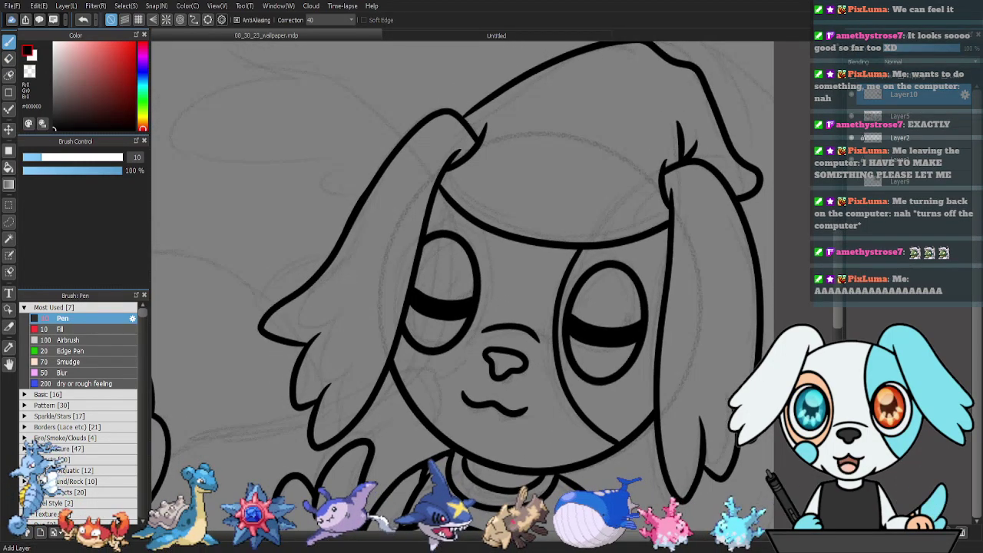
pyautogui.click(855, 532)
pyautogui.moveTo(483, 371); pyautogui.dragTo(500, 364)
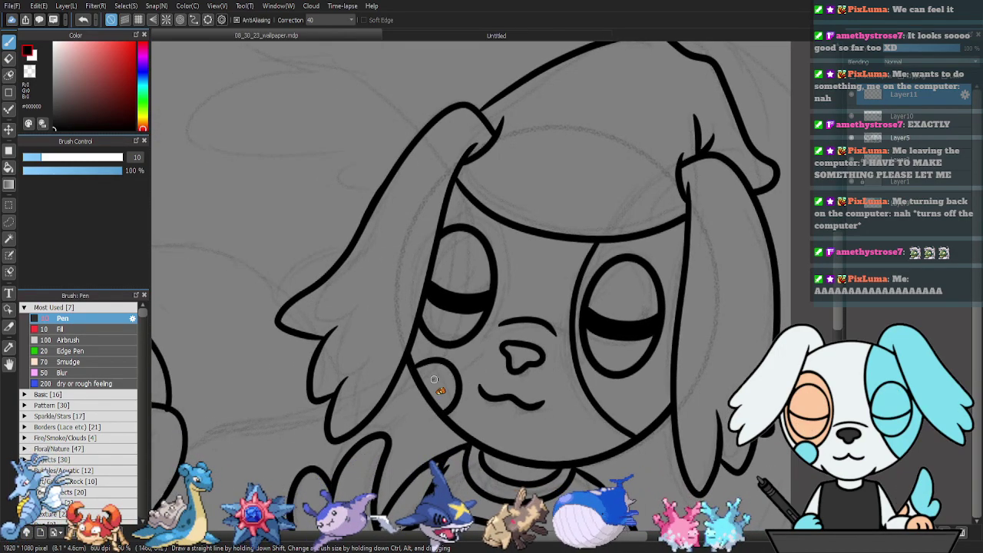
pyautogui.moveTo(429, 364); pyautogui.dragTo(440, 413)
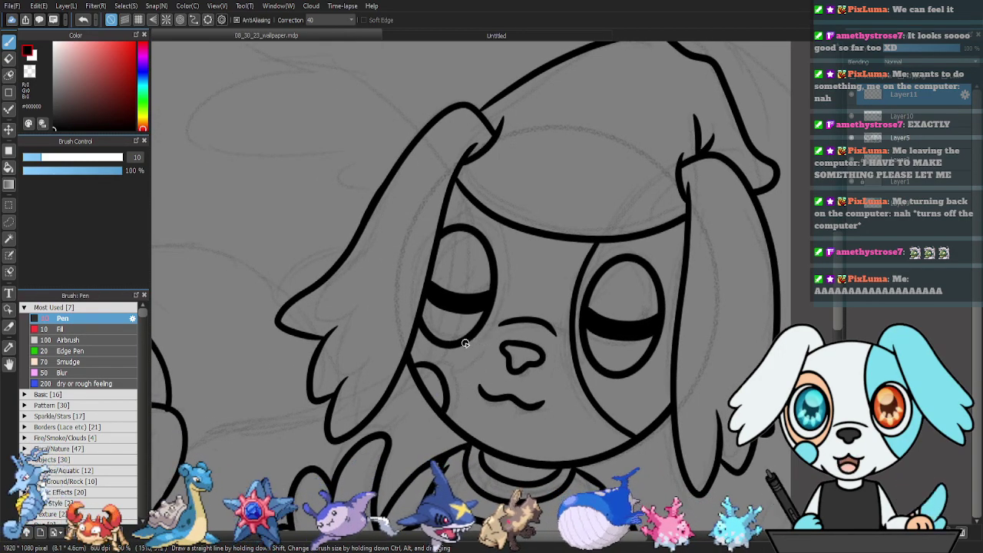
pyautogui.hotkey('ctrl', 'z')
pyautogui.moveTo(423, 359)
pyautogui.mouseDown()
pyautogui.moveTo(451, 384)
pyautogui.moveTo(436, 403)
pyautogui.mouseUp()
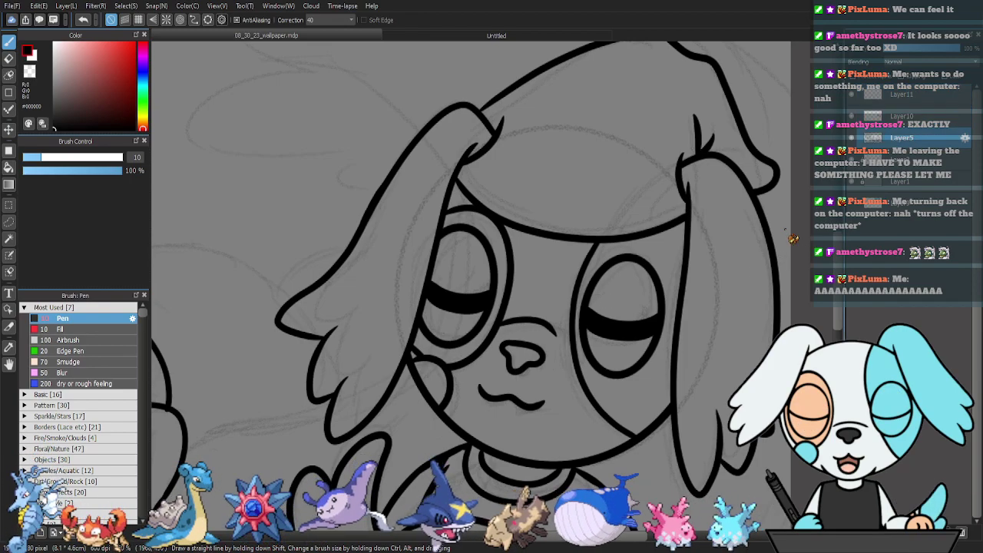
# Lasso the nose, muzzle line and mouth, shift them slightly into place, and clear the selection.
pyautogui.press('l')
pyautogui.moveTo(510, 321)
pyautogui.mouseDown()
pyautogui.moveTo(499, 419)
pyautogui.moveTo(498, 331)
pyautogui.mouseUp()
pyautogui.press('v')
pyautogui.moveTo(527, 387); pyautogui.dragTo(529, 388)
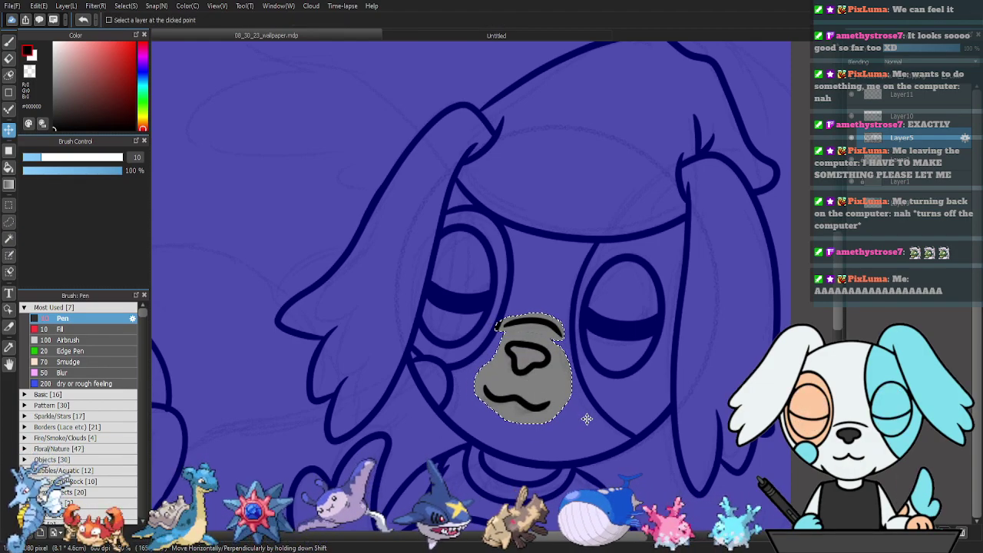
pyautogui.hotkey('ctrl', 'd')
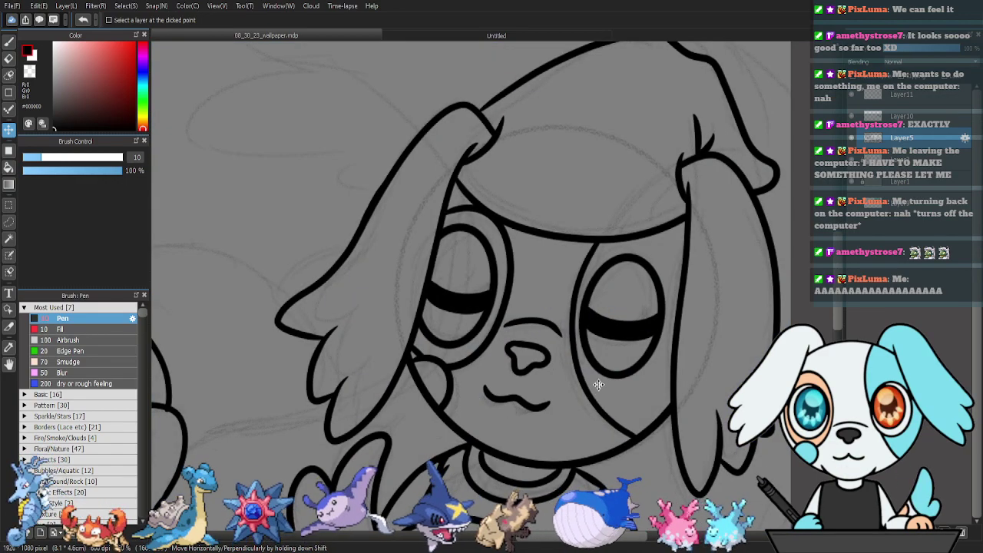
# Merge Layer11 and Layer10 down into Layer5.
pyautogui.click(912, 98)
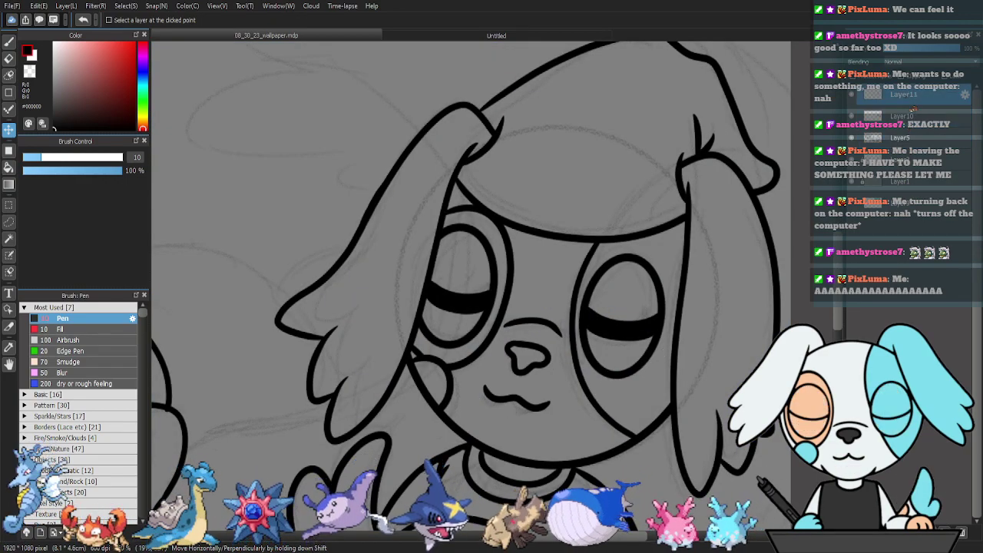
pyautogui.click(945, 531)
pyautogui.click(944, 531)
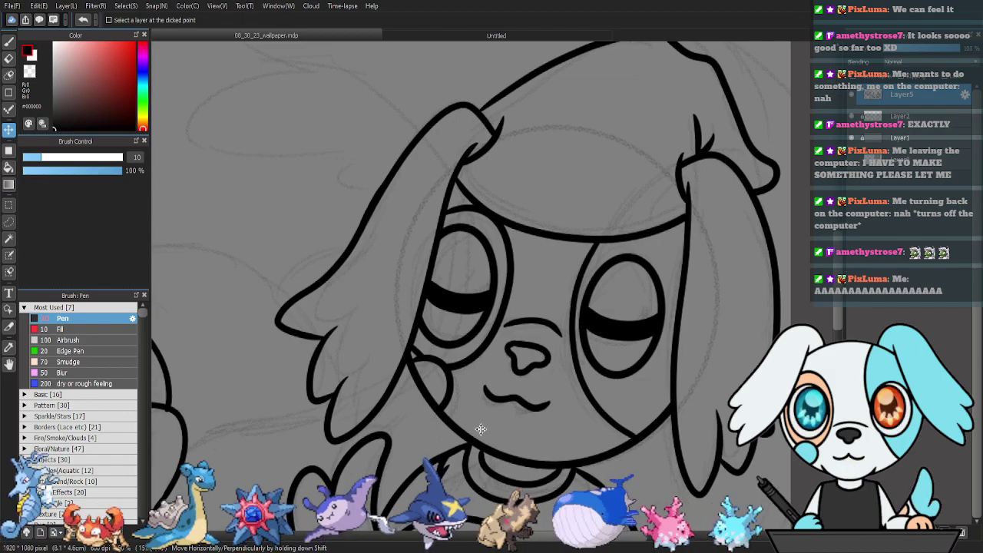
# Look over the inked line art of both sleeping characters and the surrounding pillows across the wallpaper.
pyautogui.moveTo(479, 437); pyautogui.dragTo(740, 356)
pyautogui.moveTo(469, 330); pyautogui.dragTo(702, 399)
pyautogui.moveTo(492, 355); pyautogui.dragTo(707, 351)
pyautogui.moveTo(610, 332); pyautogui.dragTo(485, 399)
pyautogui.moveTo(791, 429); pyautogui.dragTo(588, 413)
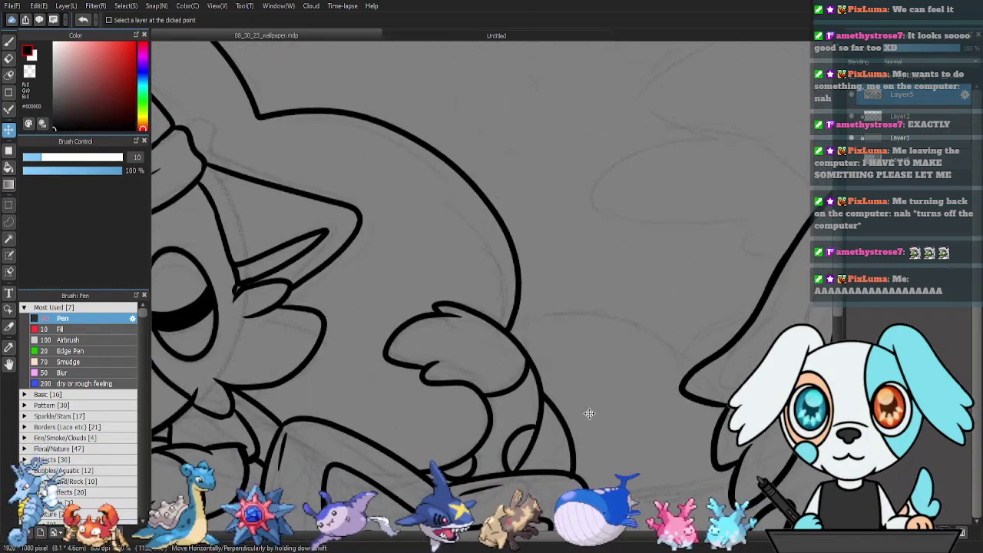
pyautogui.press('Left')
pyautogui.press('Left')
pyautogui.hotkey('ctrl', '-')
pyautogui.hotkey('ctrl', '-')
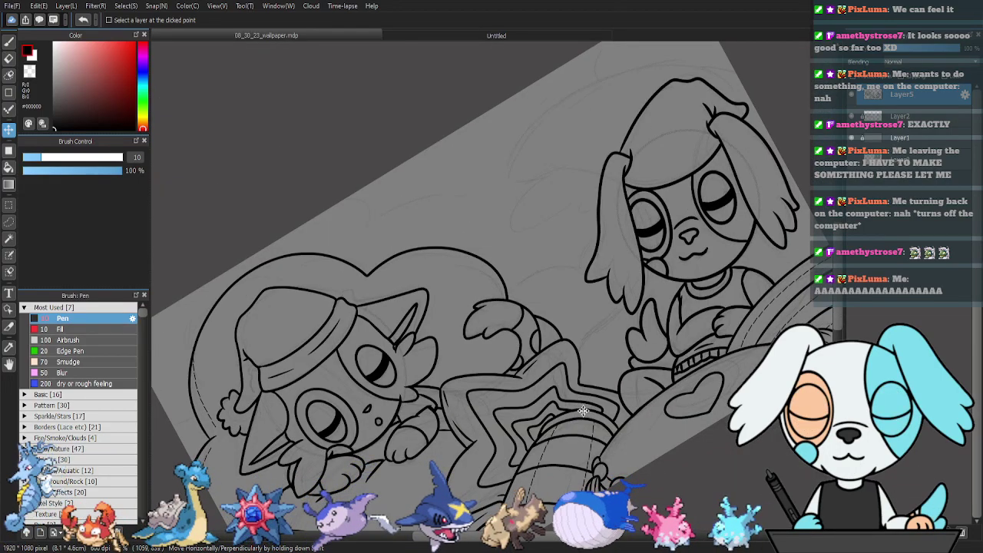
pyautogui.press('Right')
pyautogui.press('Right')
pyautogui.moveTo(555, 417); pyautogui.dragTo(575, 397)
pyautogui.moveTo(694, 420); pyautogui.dragTo(624, 401)
# Add a new layer and ink the large curved outline of a pillow behind the dog's head and body.
pyautogui.hotkey('ctrl', 'shift', 'n')
pyautogui.press('b')
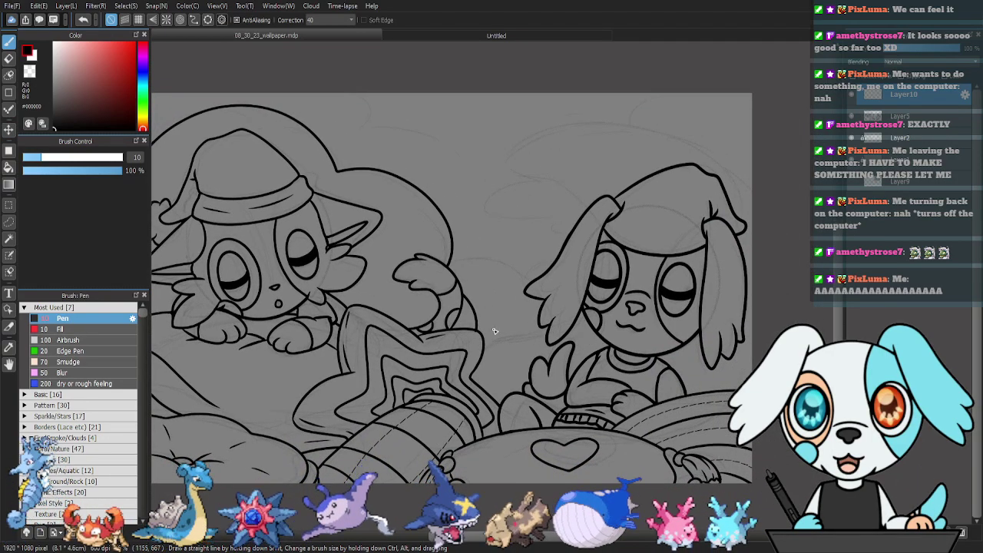
pyautogui.moveTo(496, 367)
pyautogui.mouseDown()
pyautogui.moveTo(592, 350)
pyautogui.moveTo(622, 311)
pyautogui.moveTo(617, 258)
pyautogui.mouseUp()
pyautogui.moveTo(533, 192)
pyautogui.mouseDown()
pyautogui.moveTo(509, 171)
pyautogui.moveTo(658, 141)
pyautogui.moveTo(749, 196)
pyautogui.mouseUp()
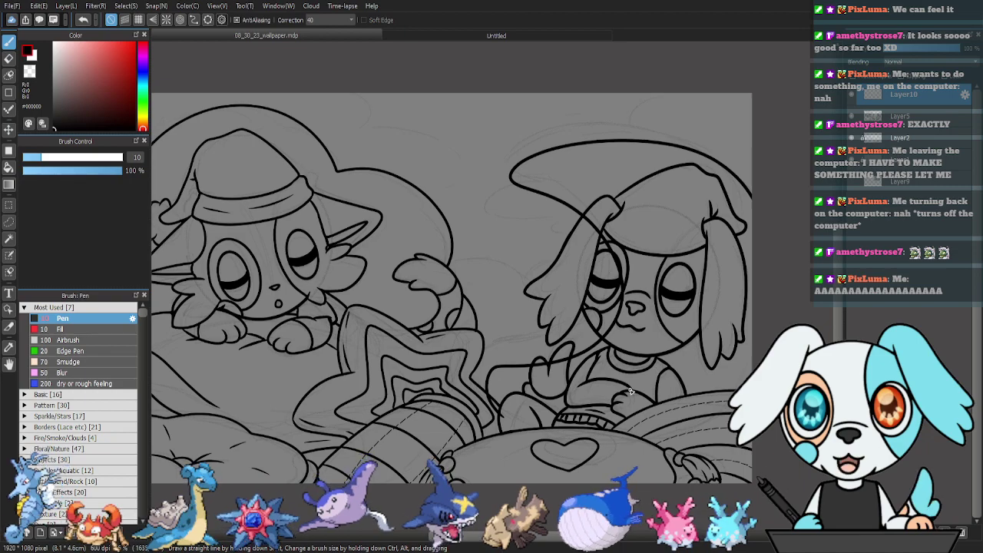
# Lasso and delete the part of the pillow outline that crosses the dog's ear and face, then clear the selection.
pyautogui.press('e')
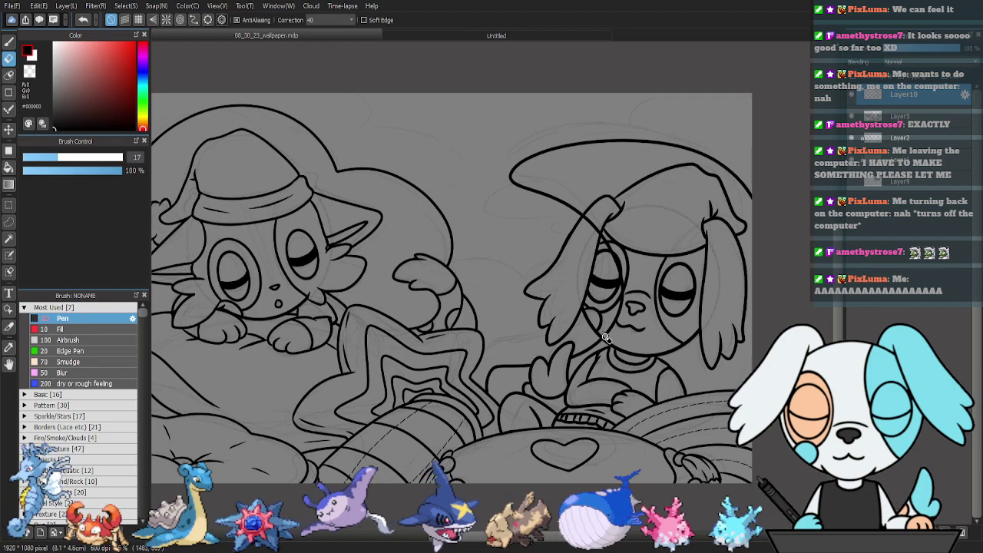
pyautogui.press('m')
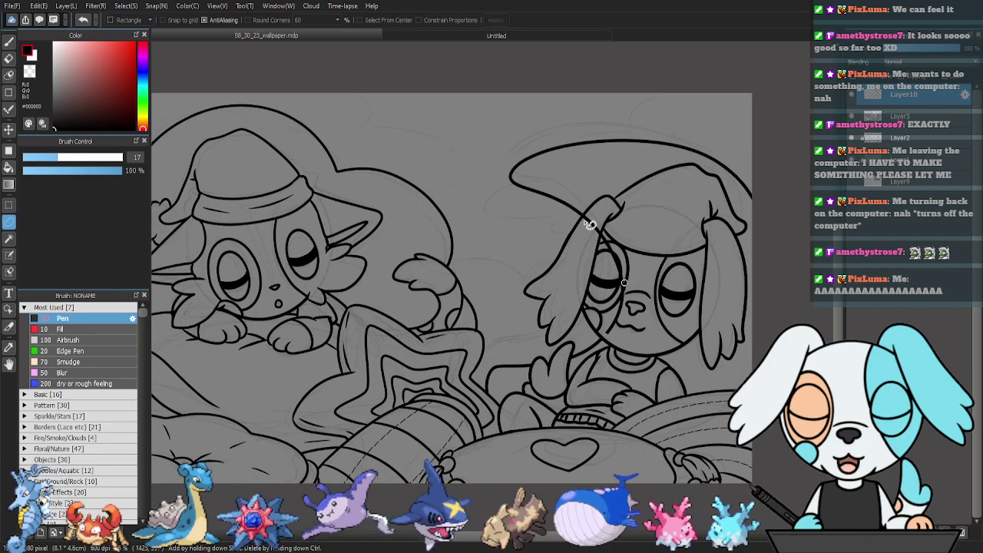
pyautogui.moveTo(582, 215)
pyautogui.mouseDown()
pyautogui.moveTo(618, 228)
pyautogui.moveTo(644, 312)
pyautogui.moveTo(607, 344)
pyautogui.mouseUp()
pyautogui.press('Delete')
pyautogui.hotkey('ctrl', 'd')
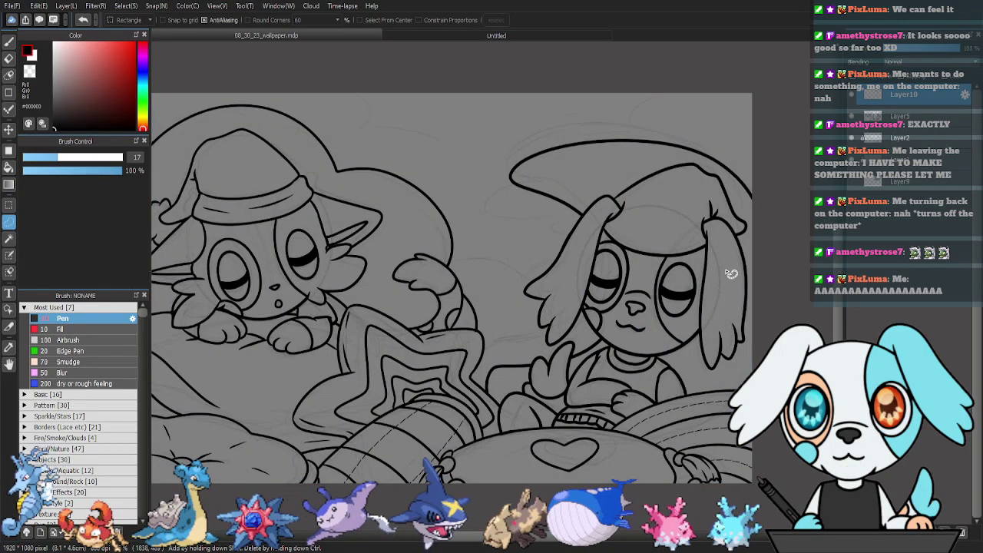
# Add dashed seams inside the large pillow's edges with the Stitches (Custom) brush and erase the excess dashes.
pyautogui.scroll(-15, 77, 407)
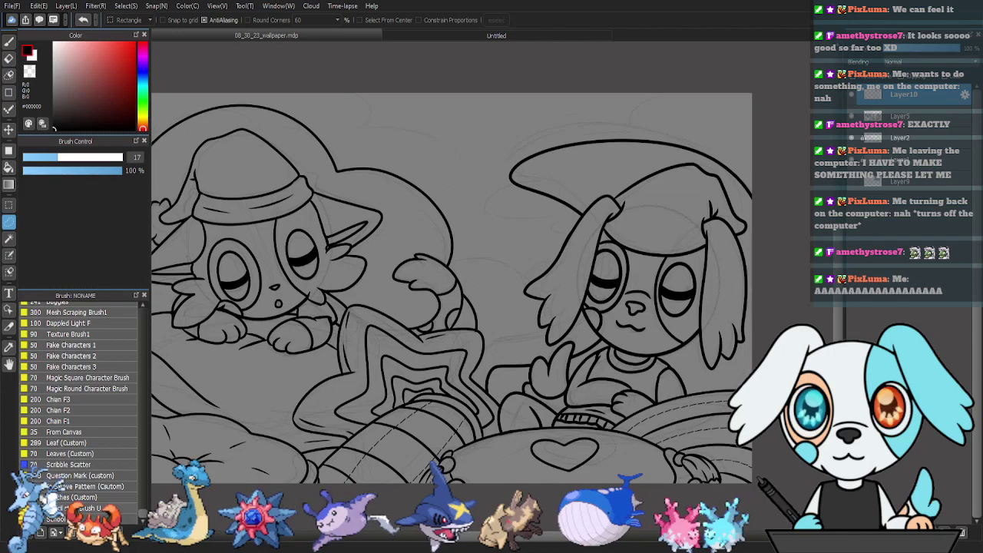
pyautogui.click(74, 497)
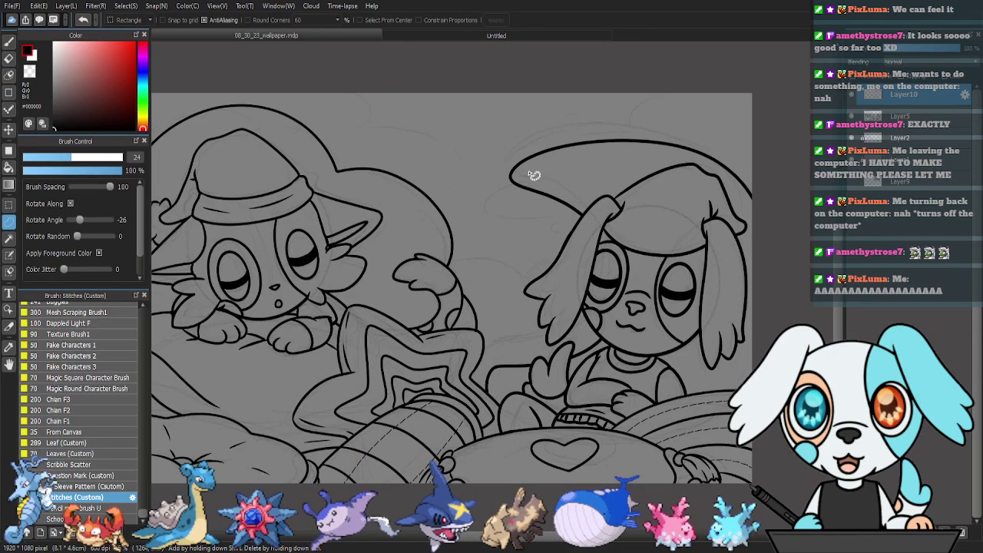
pyautogui.moveTo(487, 178)
pyautogui.mouseDown()
pyautogui.moveTo(529, 178)
pyautogui.moveTo(592, 220)
pyautogui.mouseUp()
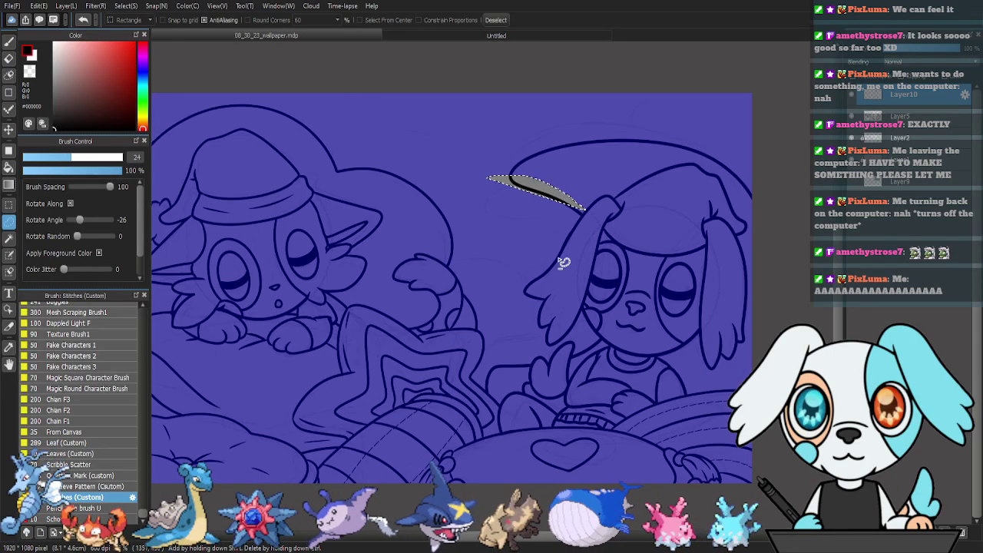
pyautogui.hotkey('ctrl', 'd')
pyautogui.press('b')
pyautogui.moveTo(479, 180)
pyautogui.mouseDown()
pyautogui.moveTo(548, 181)
pyautogui.moveTo(616, 220)
pyautogui.mouseUp()
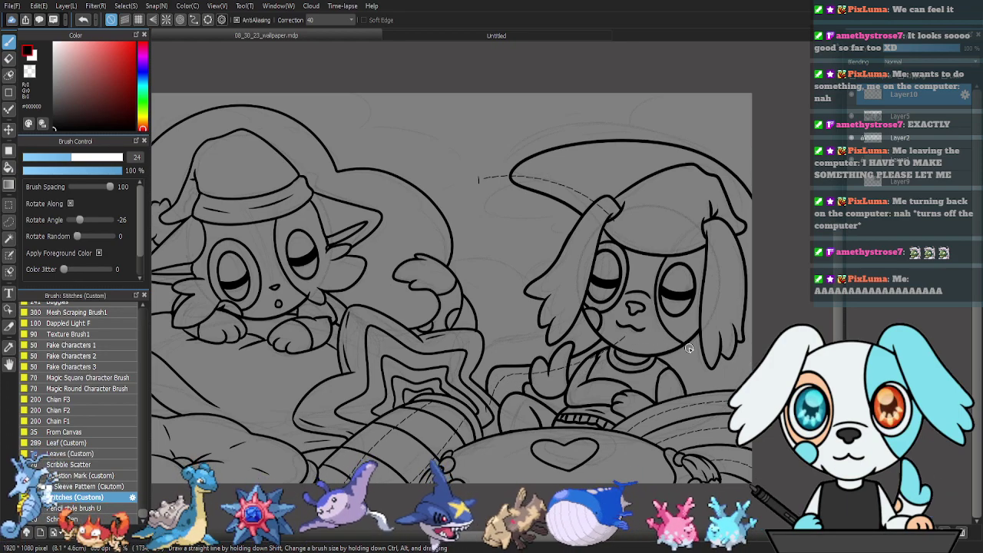
pyautogui.press('e')
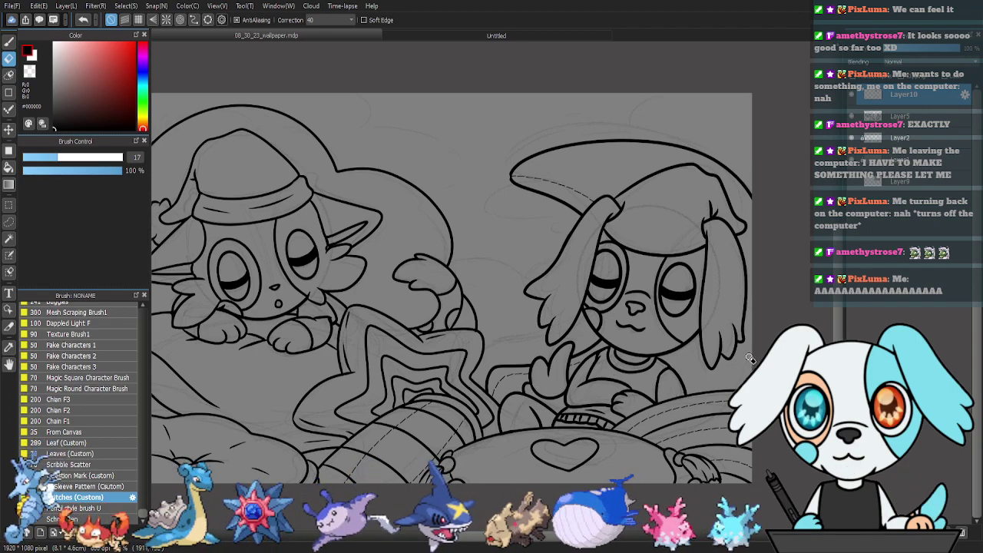
pyautogui.press('b')
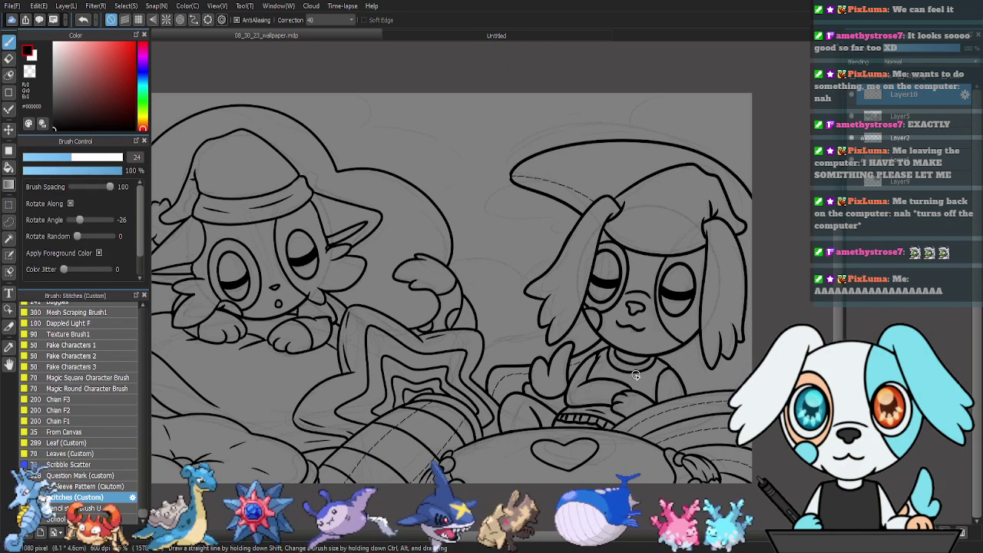
# Return to the Pen brush and ink a short stroke to tidy the pointed tip of the large pillow.
pyautogui.moveTo(603, 341); pyautogui.dragTo(637, 338)
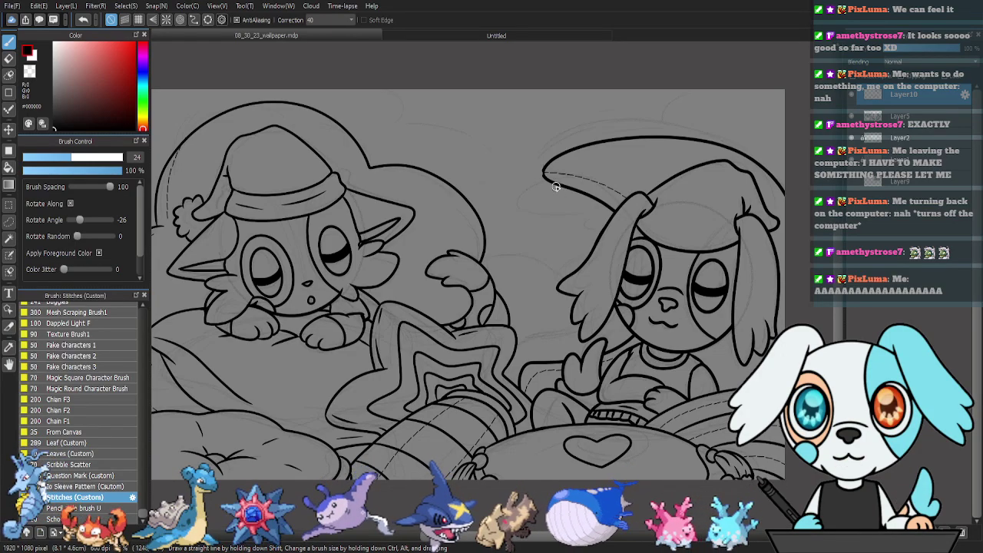
pyautogui.moveTo(143, 515); pyautogui.dragTo(145, 317)
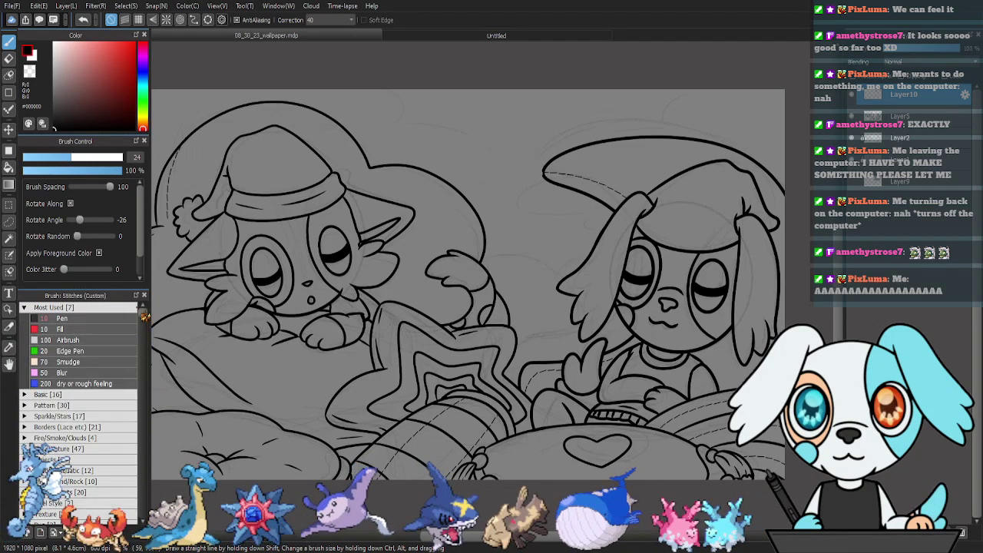
pyautogui.click(107, 319)
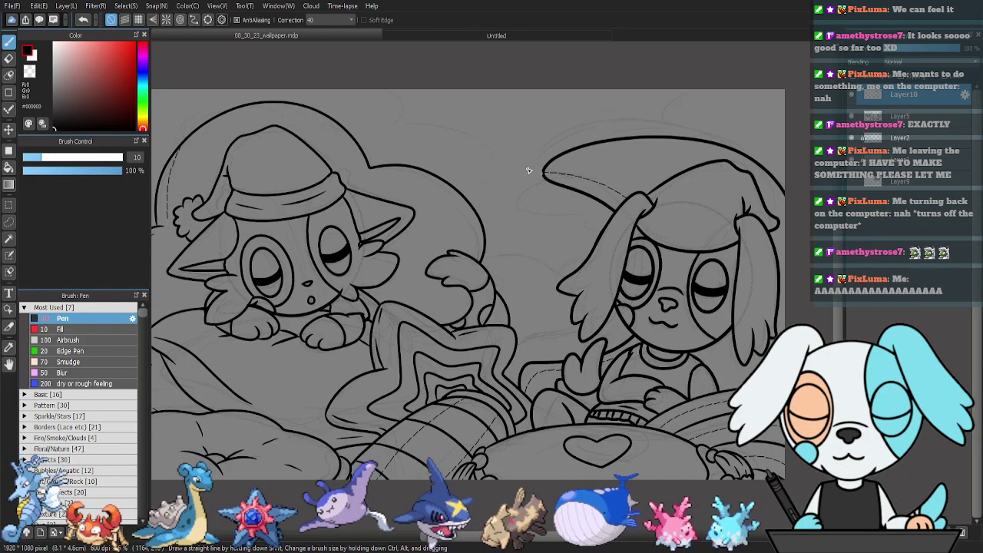
pyautogui.scroll(5, 528, 171)
pyautogui.moveTo(527, 169); pyautogui.dragTo(383, 258)
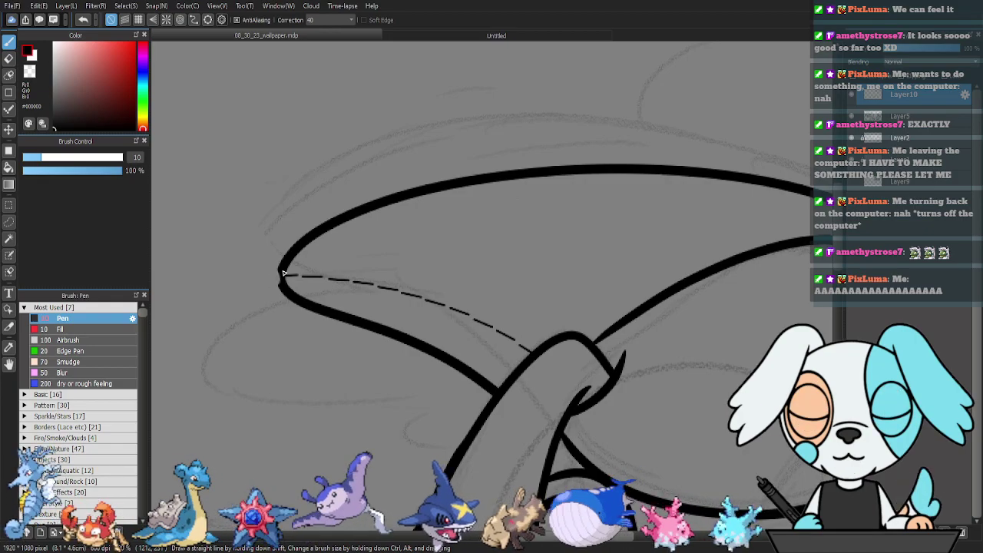
pyautogui.moveTo(281, 268); pyautogui.dragTo(282, 288)
# Examine the large pillow's outline and stitching around the dog's hat, ears, tail and body.
pyautogui.moveTo(768, 369); pyautogui.dragTo(350, 270)
pyautogui.moveTo(354, 404); pyautogui.dragTo(588, 193)
pyautogui.moveTo(501, 371); pyautogui.dragTo(637, 159)
pyautogui.moveTo(292, 277)
pyautogui.mouseDown()
pyautogui.moveTo(459, 250)
pyautogui.moveTo(402, 265)
pyautogui.mouseUp()
pyautogui.press('e')
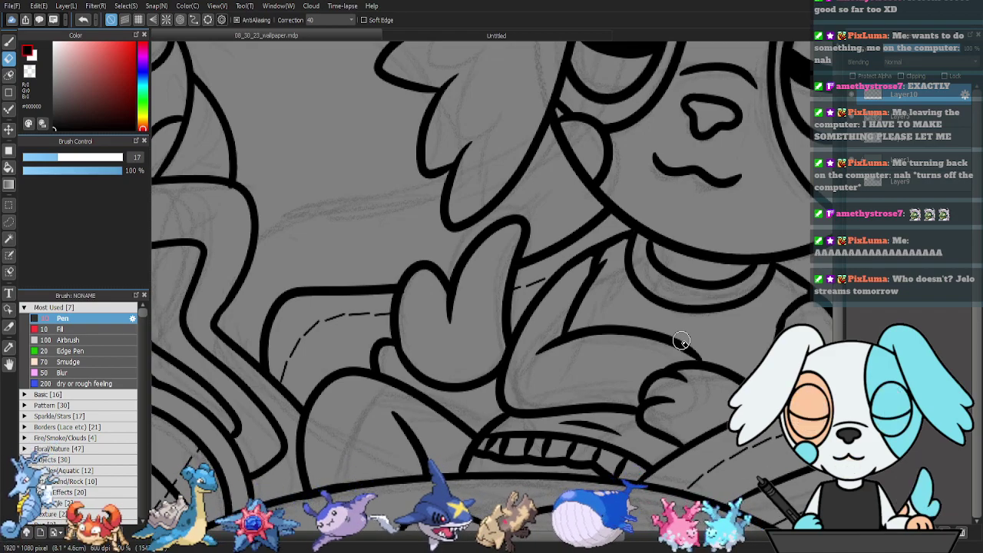
pyautogui.moveTo(588, 394); pyautogui.dragTo(766, 270)
pyautogui.moveTo(654, 288); pyautogui.dragTo(366, 401)
pyautogui.moveTo(682, 312)
pyautogui.mouseDown()
pyautogui.moveTo(487, 343)
pyautogui.moveTo(566, 285)
pyautogui.moveTo(542, 345)
pyautogui.moveTo(566, 391)
pyautogui.mouseUp()
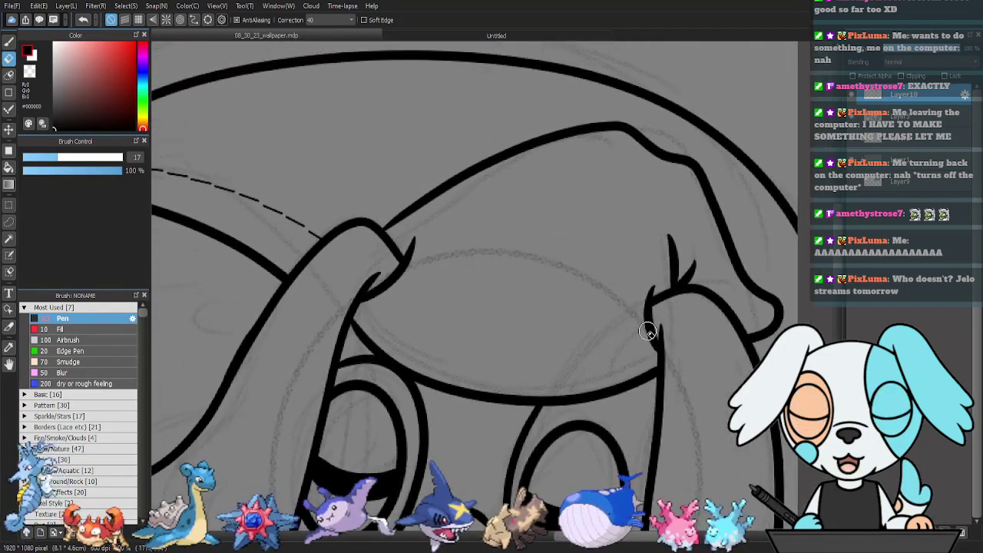
pyautogui.hotkey('ctrl', '-')
pyautogui.hotkey('ctrl', '-')
pyautogui.hotkey('ctrl', '-')
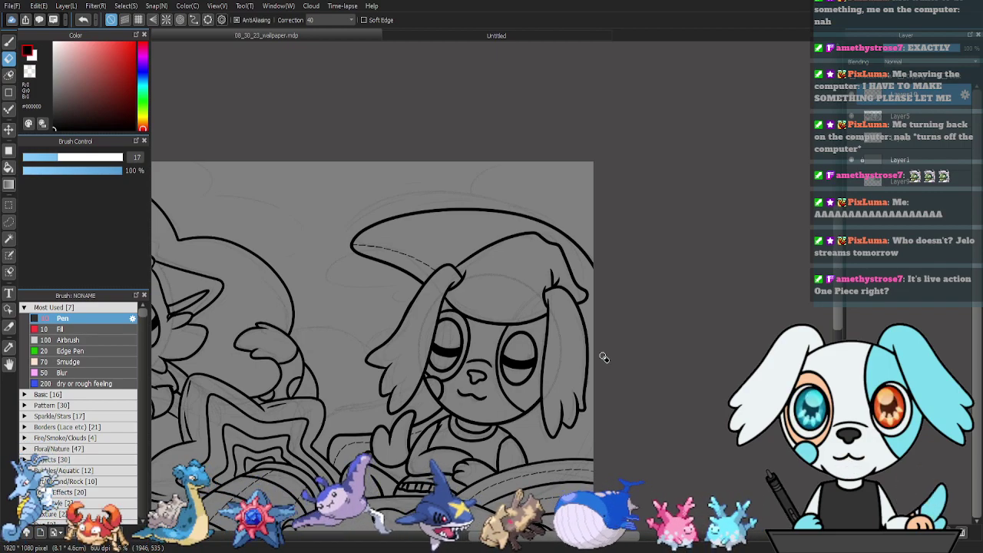
pyautogui.moveTo(356, 405); pyautogui.dragTo(407, 358)
pyautogui.moveTo(507, 351); pyautogui.dragTo(422, 351)
pyautogui.moveTo(368, 401); pyautogui.dragTo(480, 401)
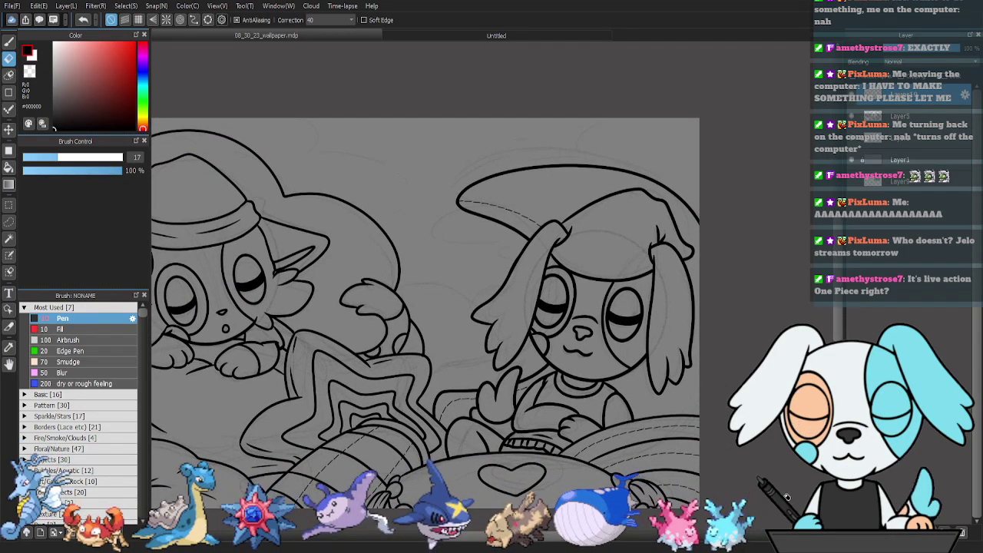
# Select Layer5 and erase the stray line end where the cat's pillow edge meets the upper corner of the star pillow.
pyautogui.press('b')
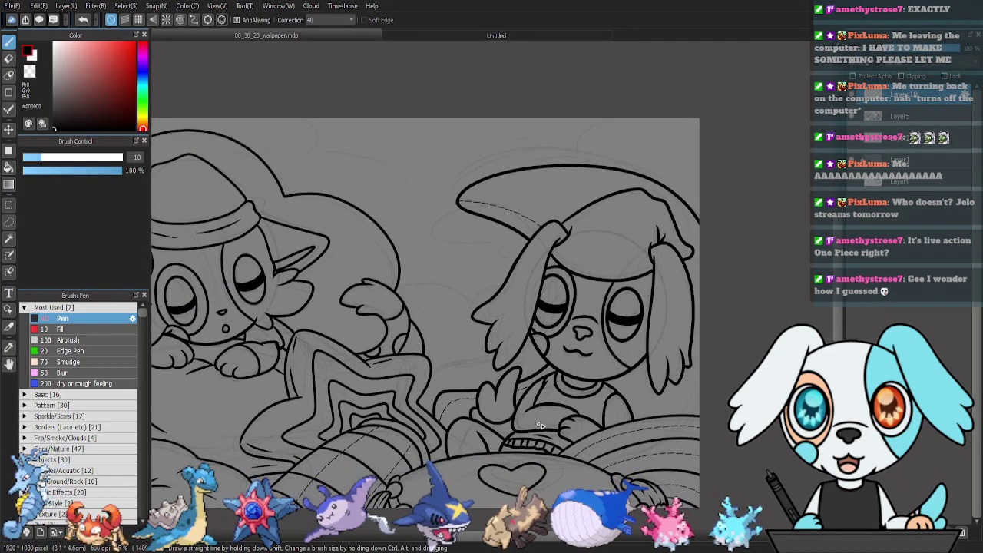
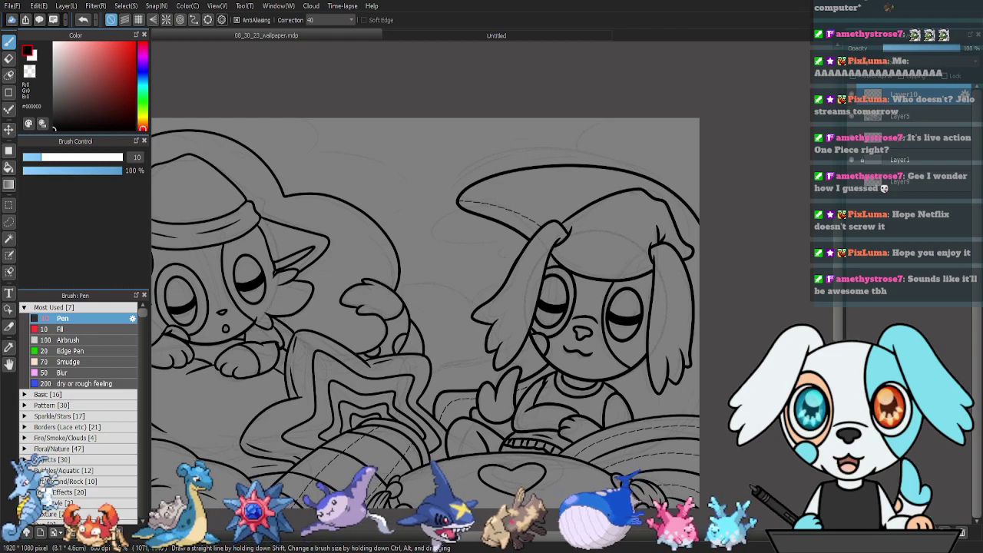
pyautogui.moveTo(547, 346); pyautogui.dragTo(497, 326)
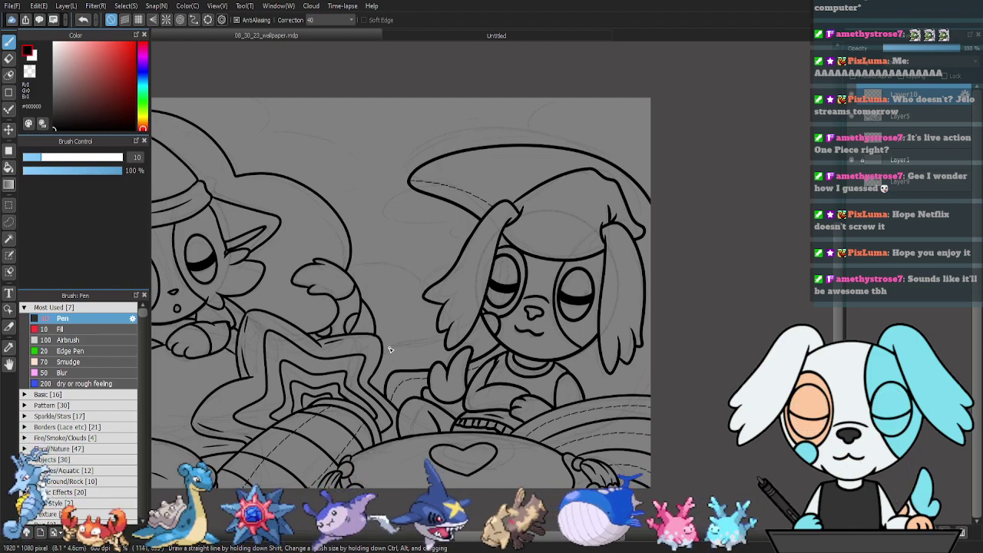
pyautogui.hotkey('ctrl', '+')
pyautogui.hotkey('ctrl', '+')
pyautogui.moveTo(408, 395); pyautogui.dragTo(638, 360)
pyautogui.moveTo(715, 284); pyautogui.dragTo(687, 269)
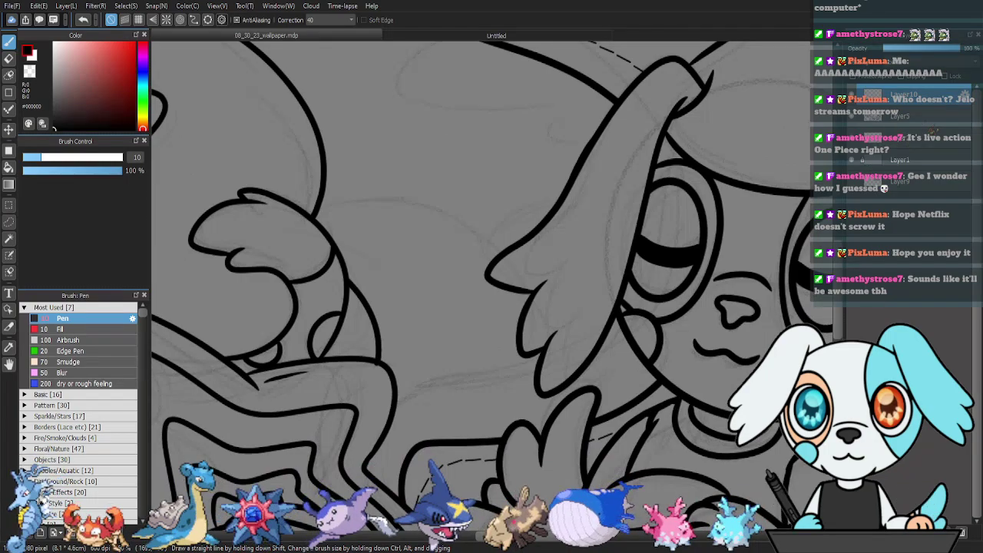
pyautogui.click(917, 121)
pyautogui.hotkey('ctrl', '+')
pyautogui.hotkey('ctrl', '+')
pyautogui.moveTo(444, 402); pyautogui.dragTo(521, 335)
pyautogui.press('e')
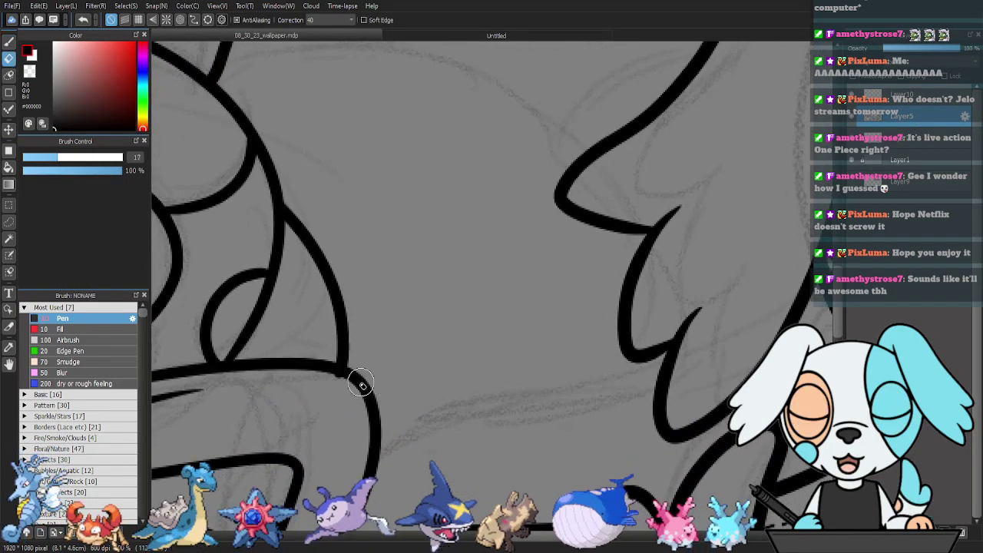
pyautogui.press('p')
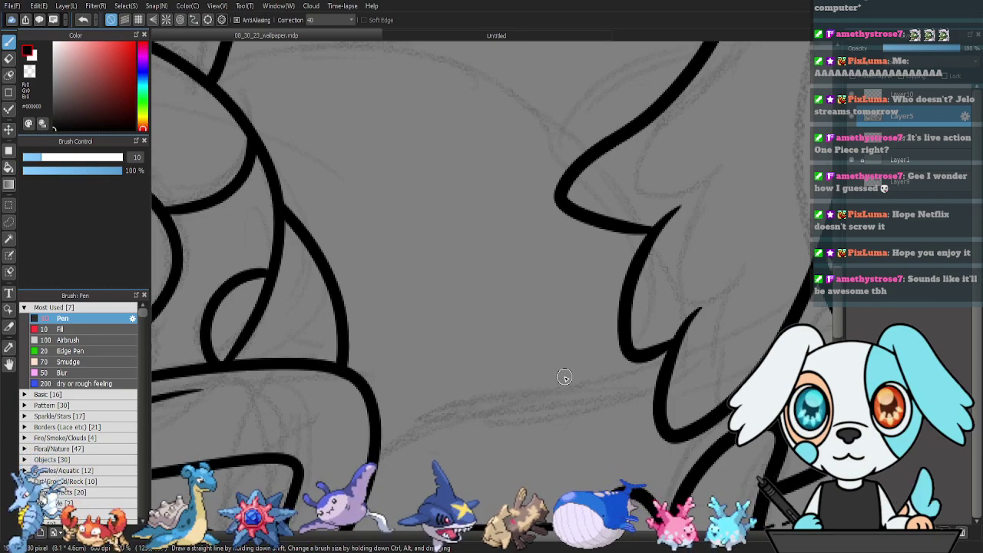
# On Layer10, ink a peaked pillow outline between the star pillow and the dog's raised tail.
pyautogui.hotkey('ctrl', '-')
pyautogui.hotkey('ctrl', '-')
pyautogui.scroll(-1, 538, 384)
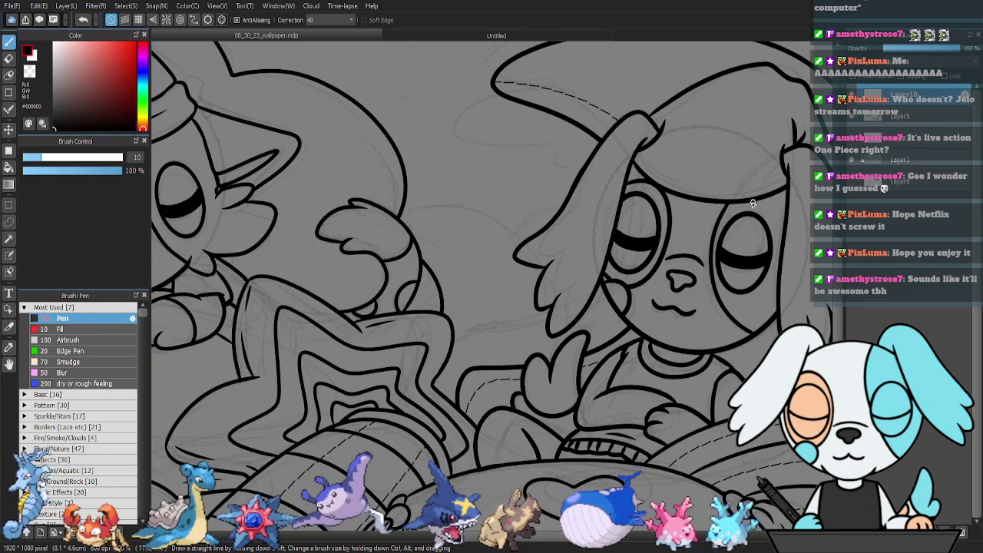
pyautogui.moveTo(549, 355); pyautogui.dragTo(494, 335)
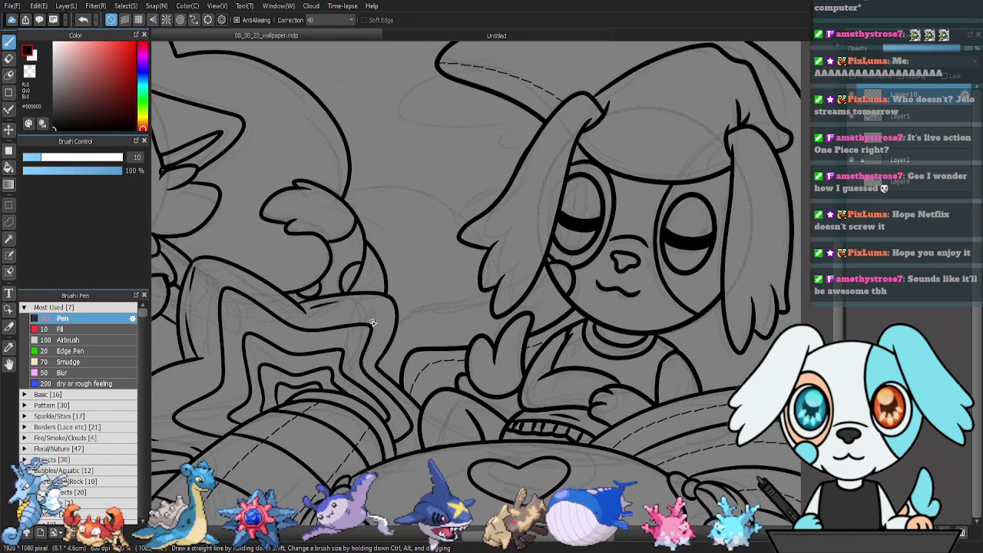
pyautogui.moveTo(412, 293)
pyautogui.mouseDown()
pyautogui.moveTo(432, 281)
pyautogui.moveTo(508, 338)
pyautogui.moveTo(556, 341)
pyautogui.mouseUp()
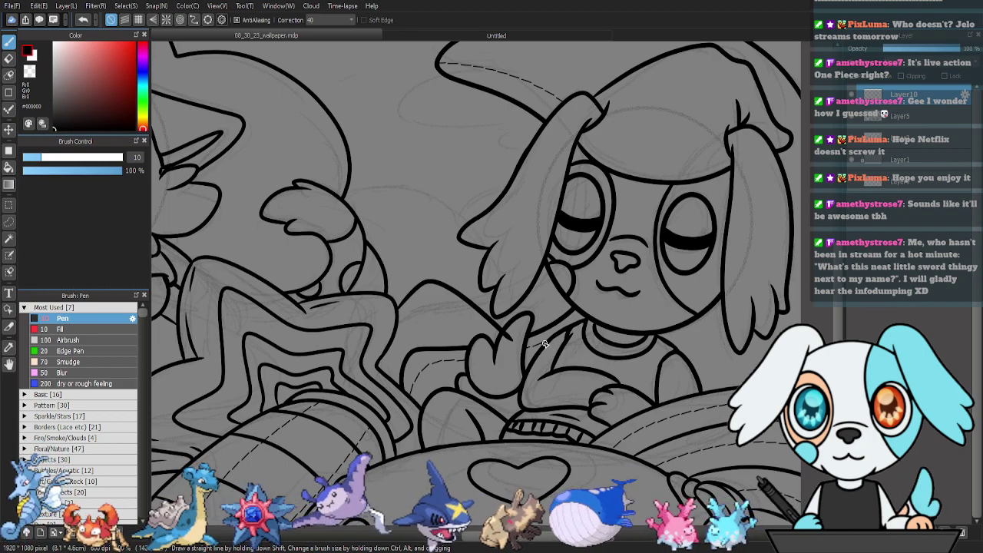
# Ink the peaked pillow's curved continuation between the dog's ear, tail and chin, and erase its overlaps with the dog.
pyautogui.press('e')
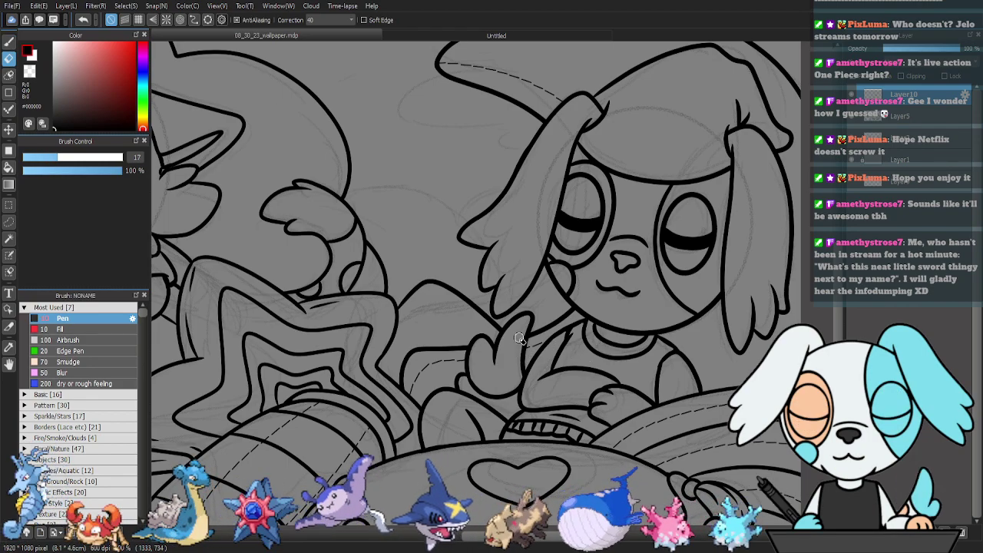
pyautogui.press('b')
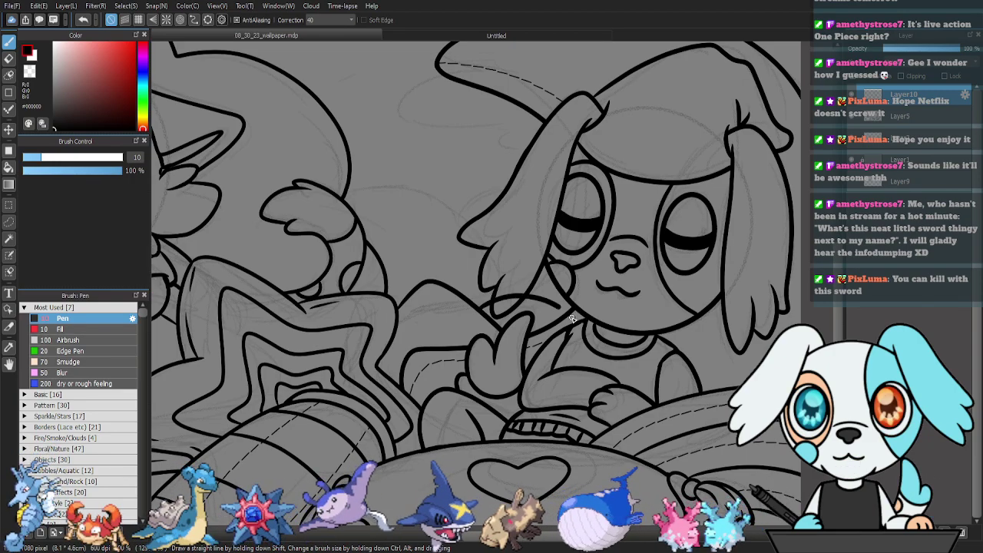
pyautogui.press('e')
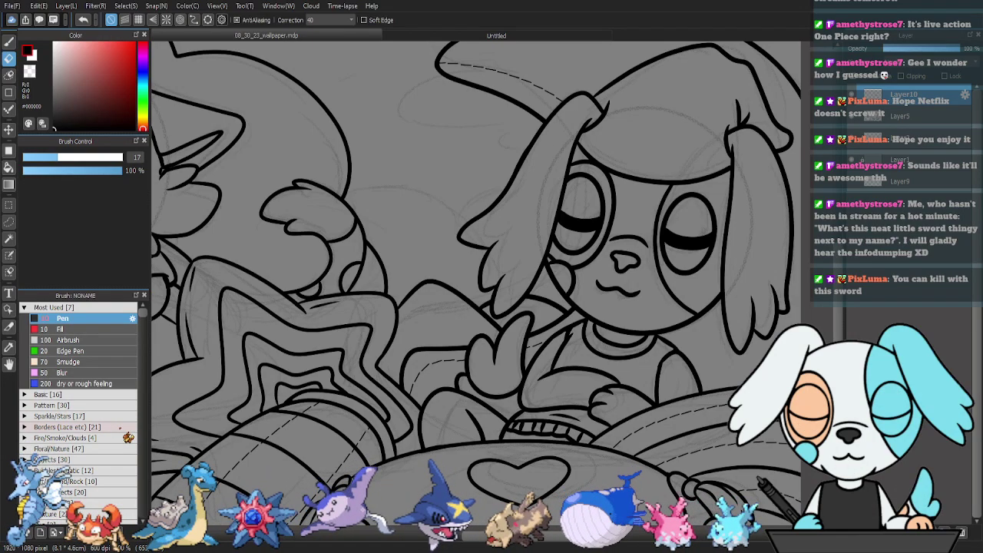
# Add dashed stitching inside the peaked pillow's edges with the Stitches (Custom) brush and clean up the excess.
pyautogui.moveTo(144, 314); pyautogui.dragTo(138, 524)
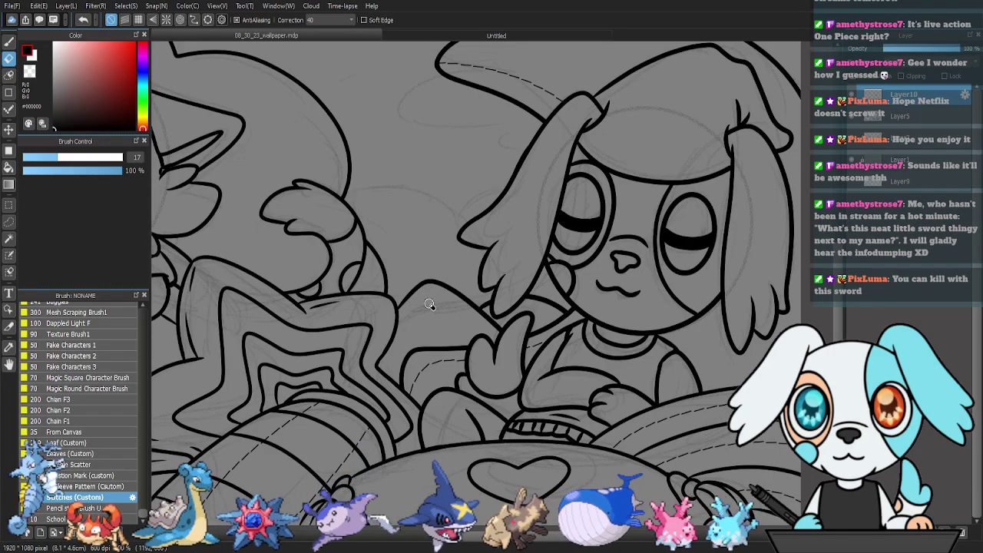
pyautogui.press('b')
pyautogui.moveTo(381, 333)
pyautogui.mouseDown()
pyautogui.moveTo(430, 294)
pyautogui.moveTo(511, 351)
pyautogui.mouseUp()
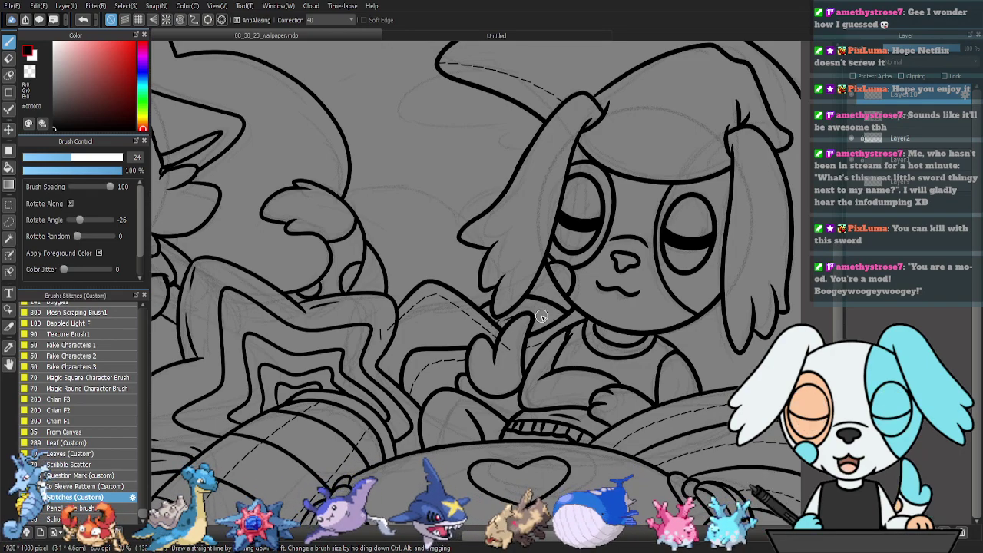
pyautogui.press('e')
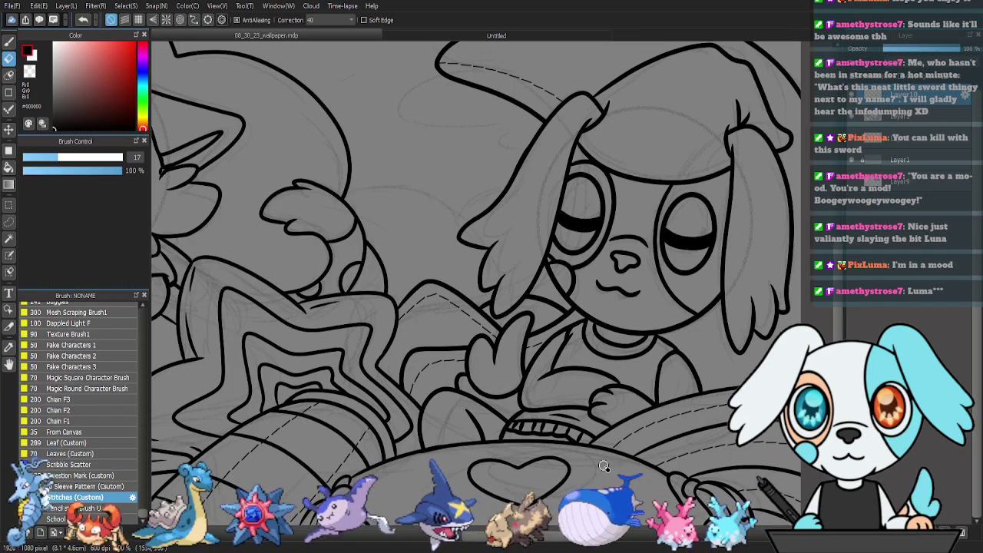
# Ink short curved lines with the Pen brush on the pillow between the dog's ear and raised tail, and erase the overlaps.
pyautogui.press('b')
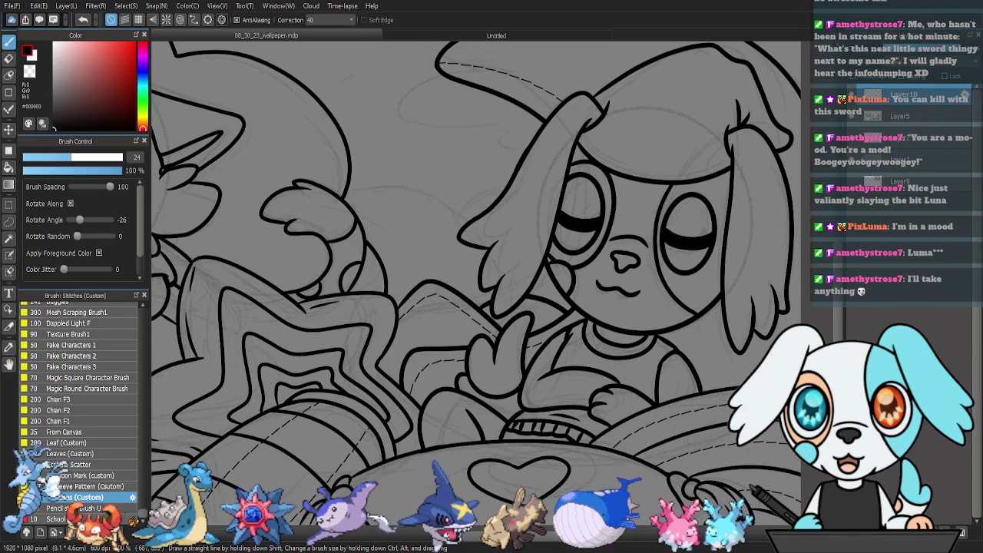
pyautogui.moveTo(142, 514); pyautogui.dragTo(129, 346)
pyautogui.scroll(3, 134, 350)
pyautogui.click(83, 319)
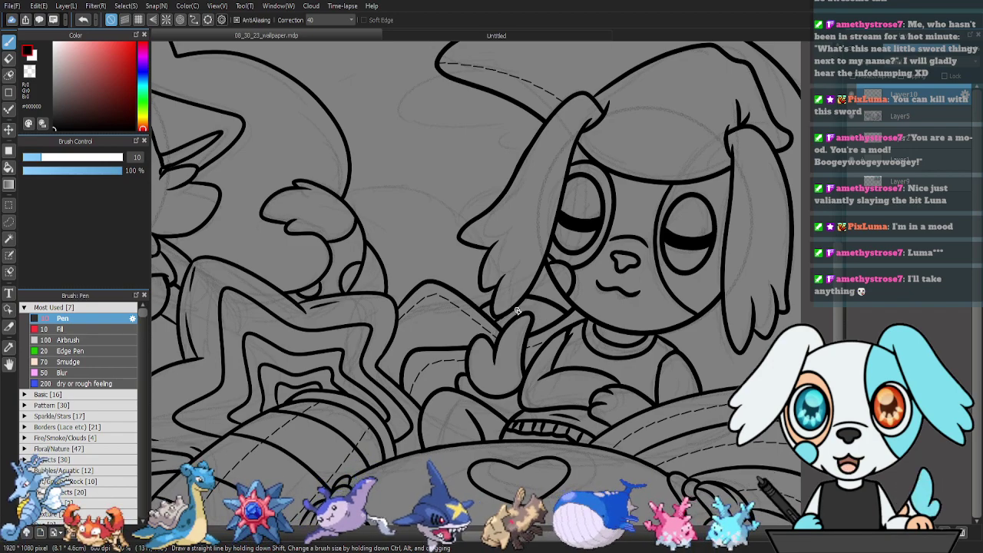
pyautogui.press('e')
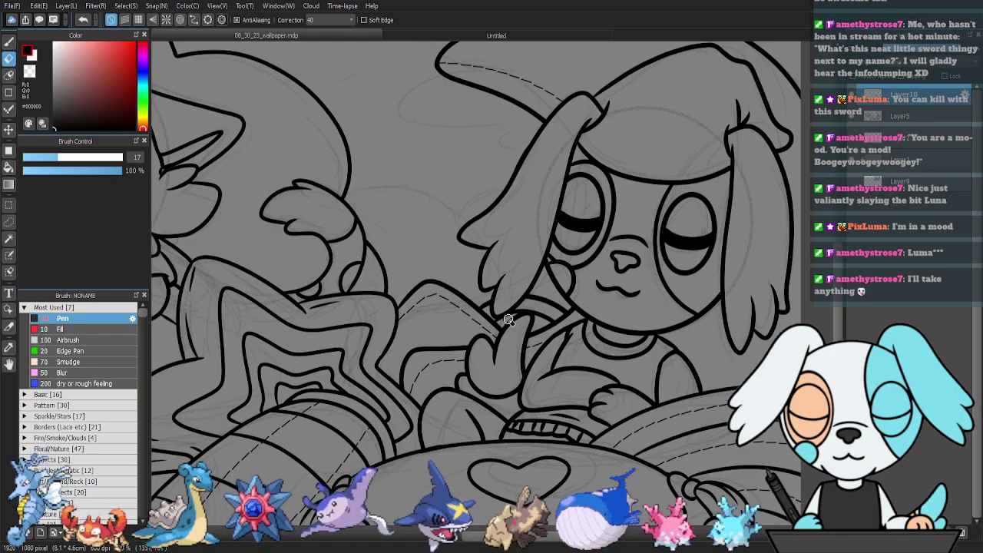
pyautogui.press('p')
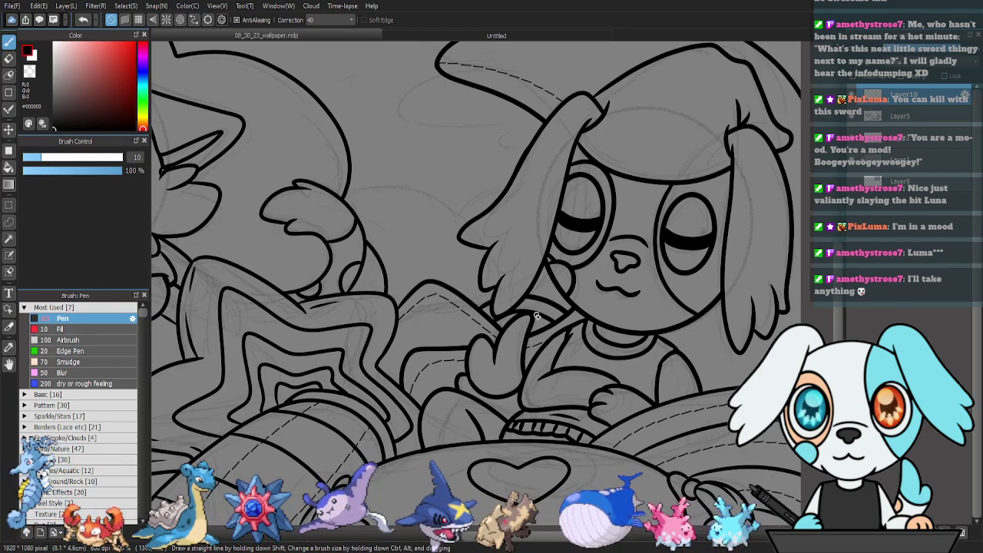
# Ink thin cloud outlines behind both characters with the pen at size 5, and erase the parts crossing the dog's ear and hat.
pyautogui.moveTo(568, 326); pyautogui.dragTo(594, 290)
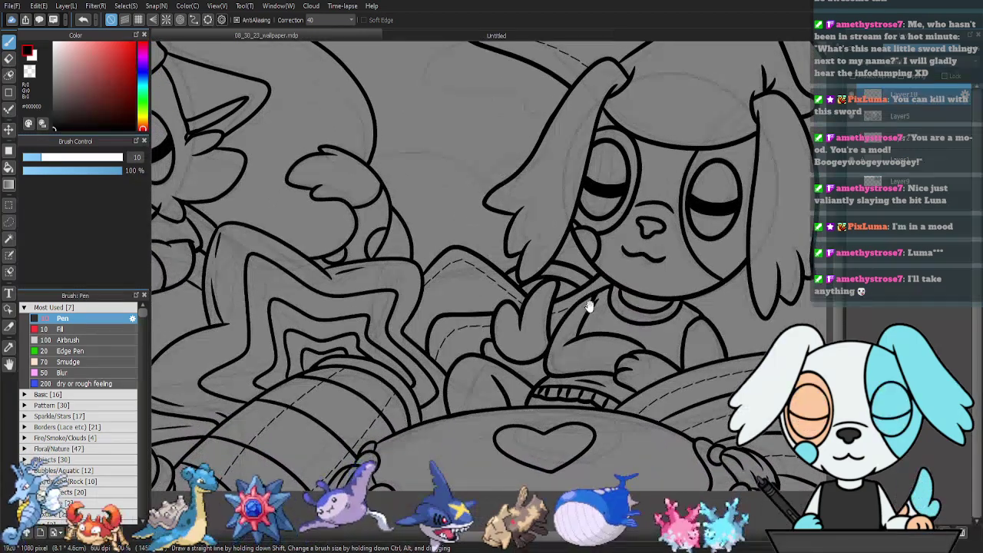
pyautogui.scroll(-5, 585, 304)
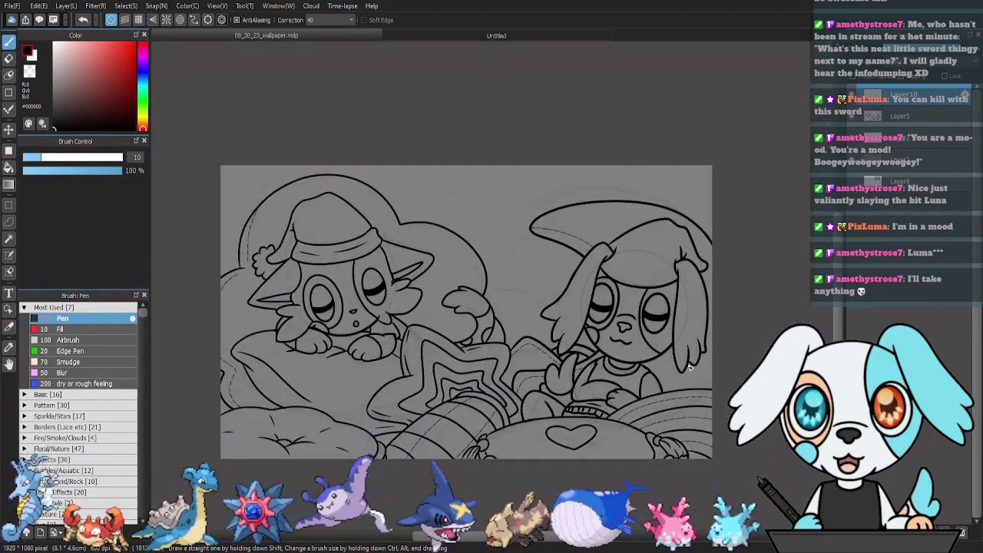
pyautogui.moveTo(615, 344); pyautogui.dragTo(594, 382)
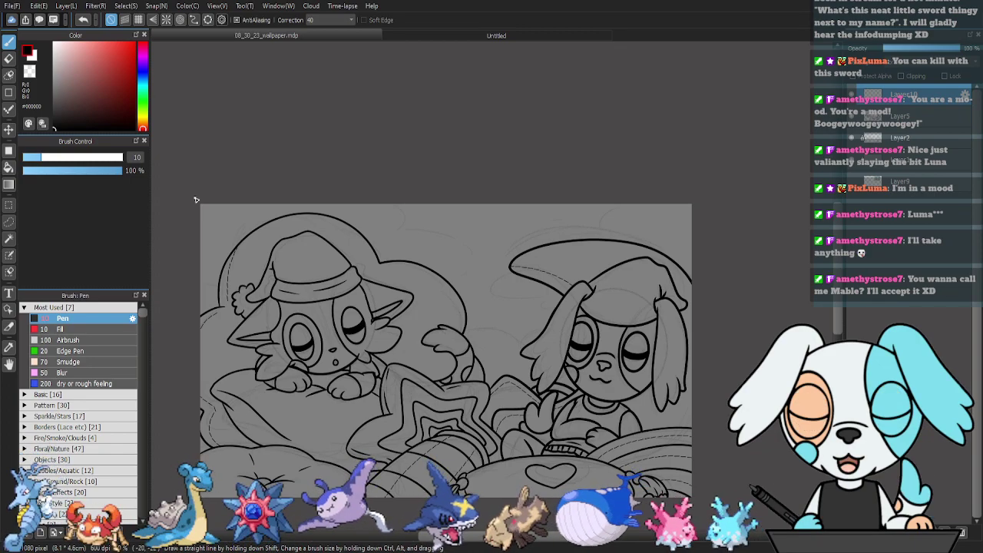
pyautogui.press('[')
pyautogui.press('[')
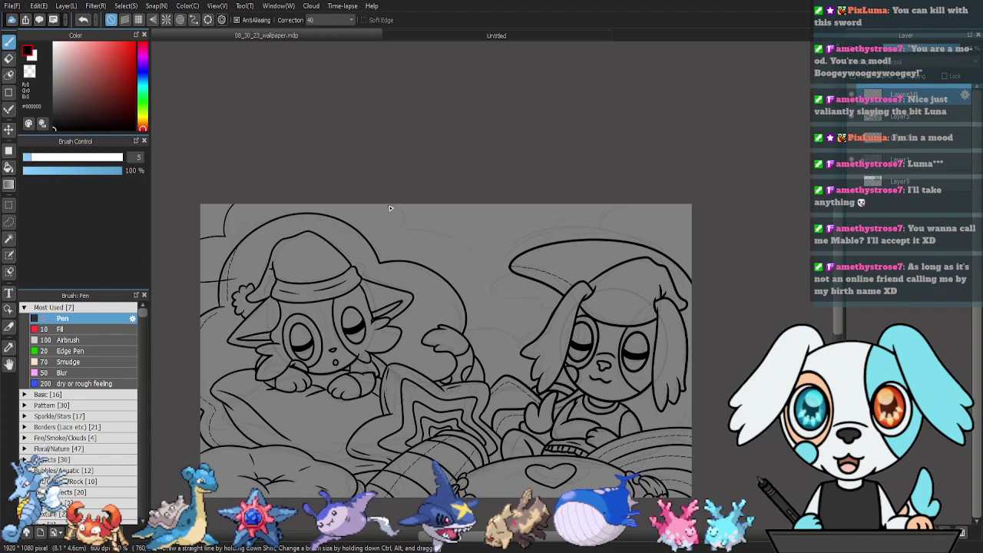
pyautogui.moveTo(401, 194)
pyautogui.mouseDown()
pyautogui.moveTo(407, 224)
pyautogui.moveTo(397, 231)
pyautogui.moveTo(451, 231)
pyautogui.moveTo(480, 253)
pyautogui.moveTo(432, 279)
pyautogui.mouseUp()
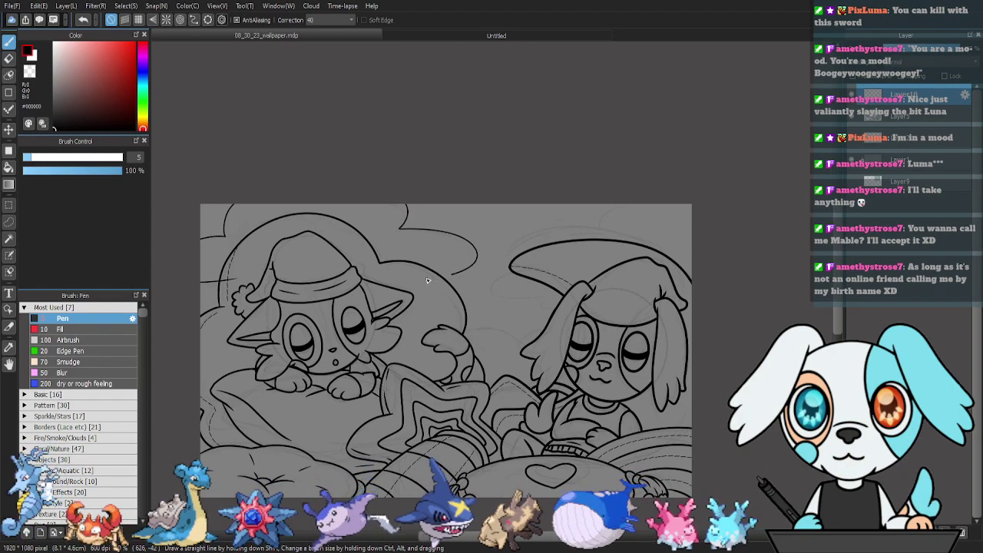
pyautogui.moveTo(598, 201)
pyautogui.mouseDown()
pyautogui.moveTo(596, 224)
pyautogui.moveTo(556, 226)
pyautogui.mouseUp()
pyautogui.moveTo(477, 290); pyautogui.dragTo(579, 318)
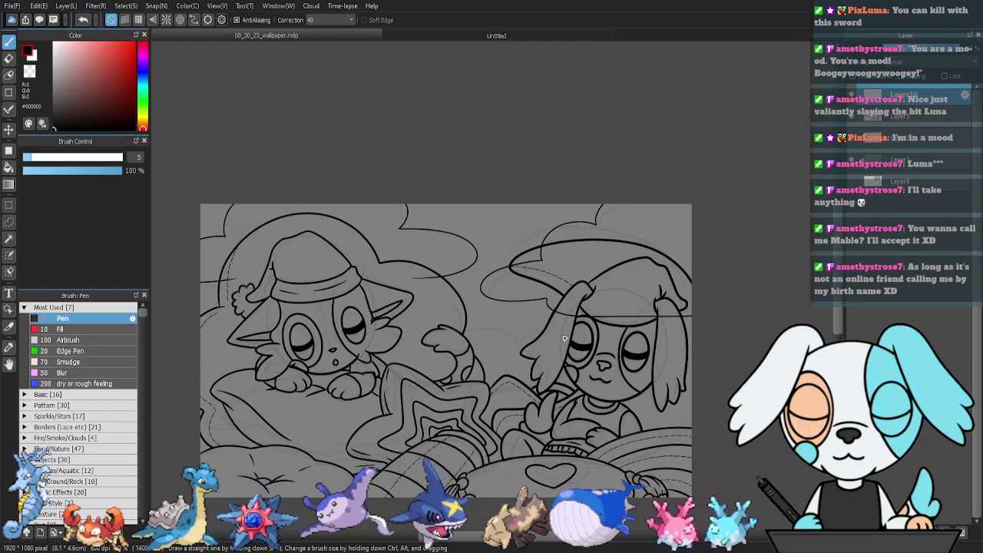
pyautogui.press('e')
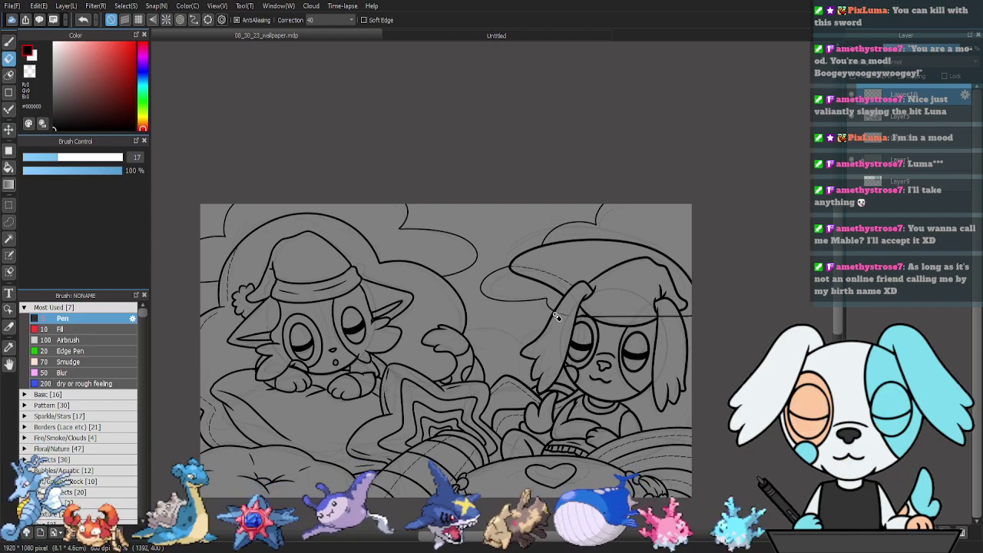
pyautogui.click(74, 159)
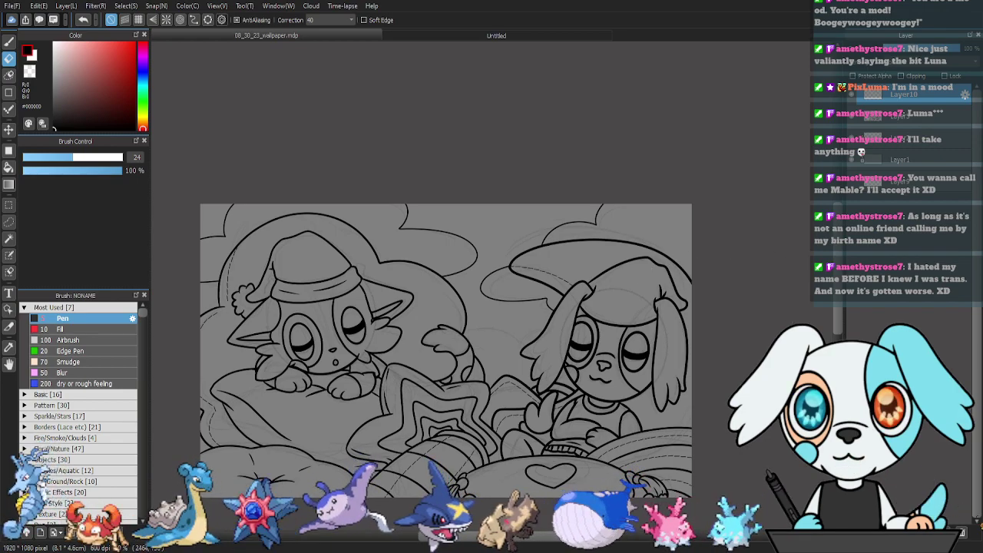
# Merge Layer10 down into Layer5 and add a new empty layer on top.
pyautogui.click(948, 532)
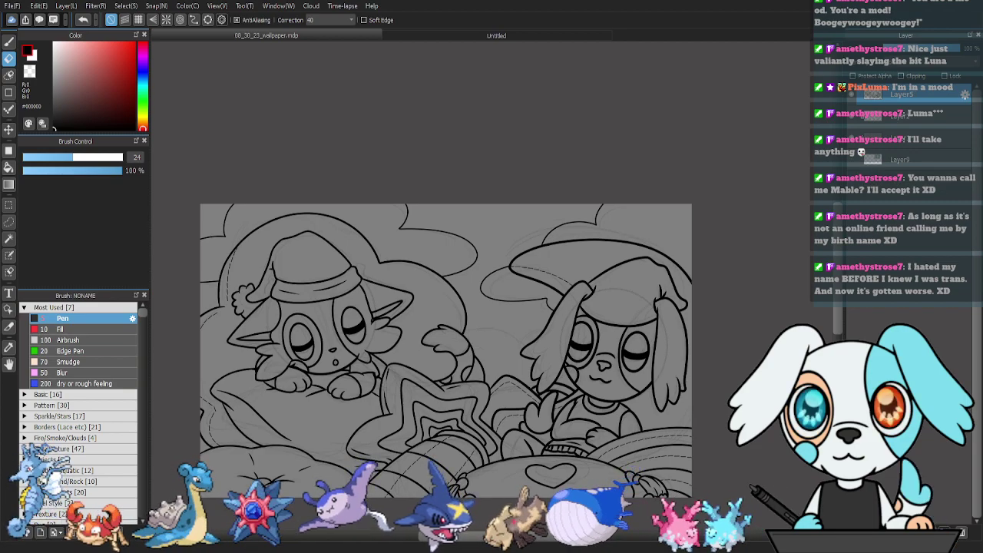
pyautogui.click(855, 532)
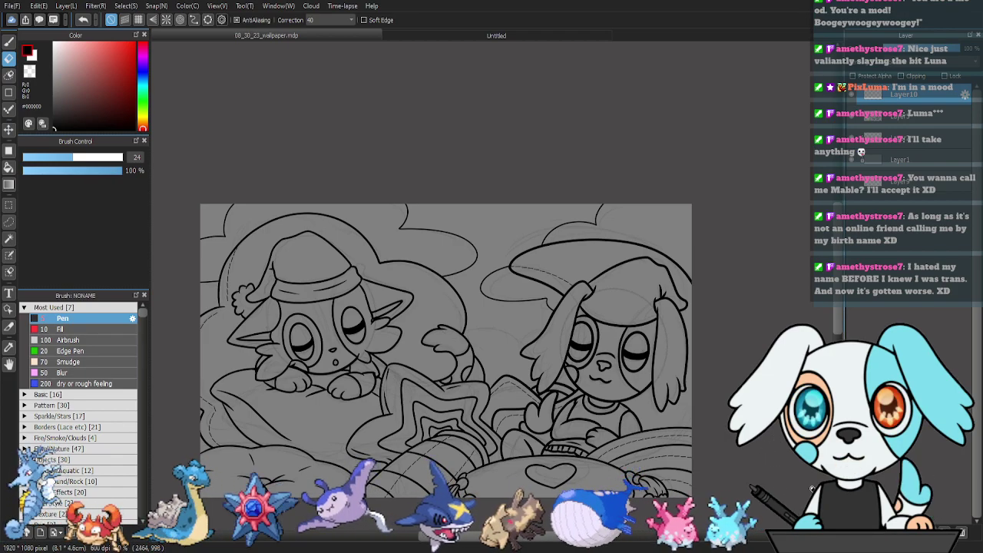
# Switch to the Untitled canvas and clear the old stitch drawing from it.
pyautogui.click(492, 46)
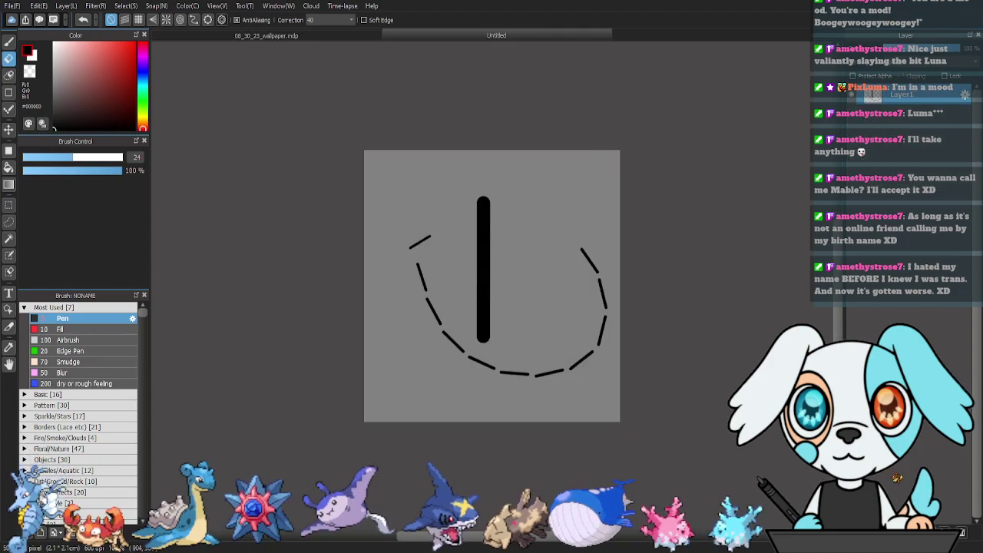
pyautogui.hotkey('ctrl', 'a')
pyautogui.press('Delete')
pyautogui.hotkey('ctrl', 'd')
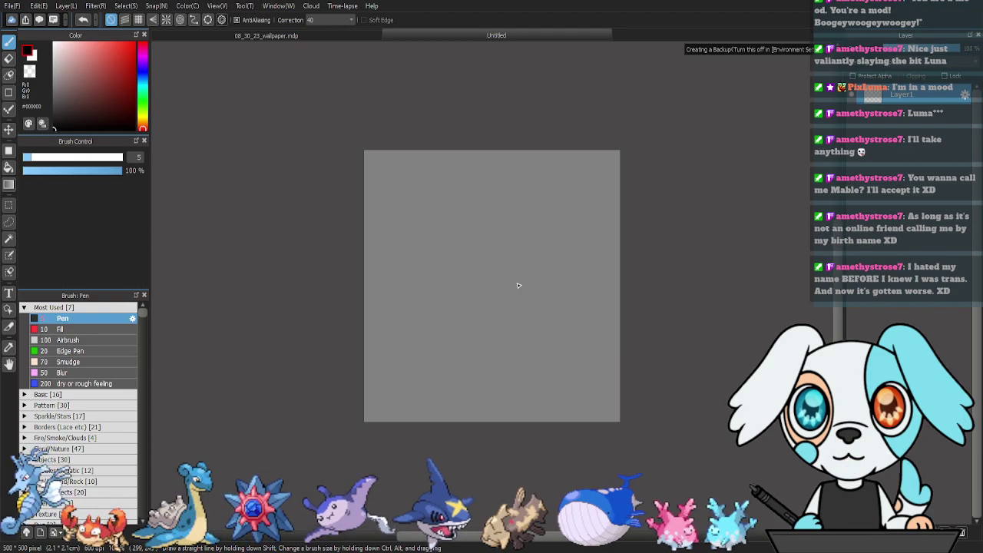
# Set the pen size to 11.5 and undo the test stroke.
pyautogui.scroll(2, 517, 284)
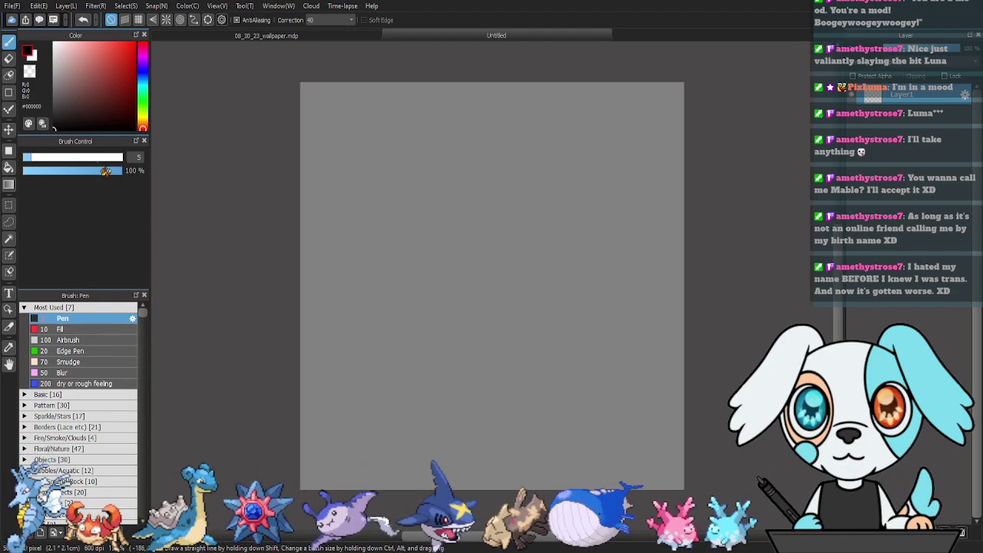
pyautogui.click(63, 157)
pyautogui.moveTo(410, 231); pyautogui.dragTo(453, 155)
pyautogui.hotkey('ctrl', 'z')
pyautogui.click(45, 158)
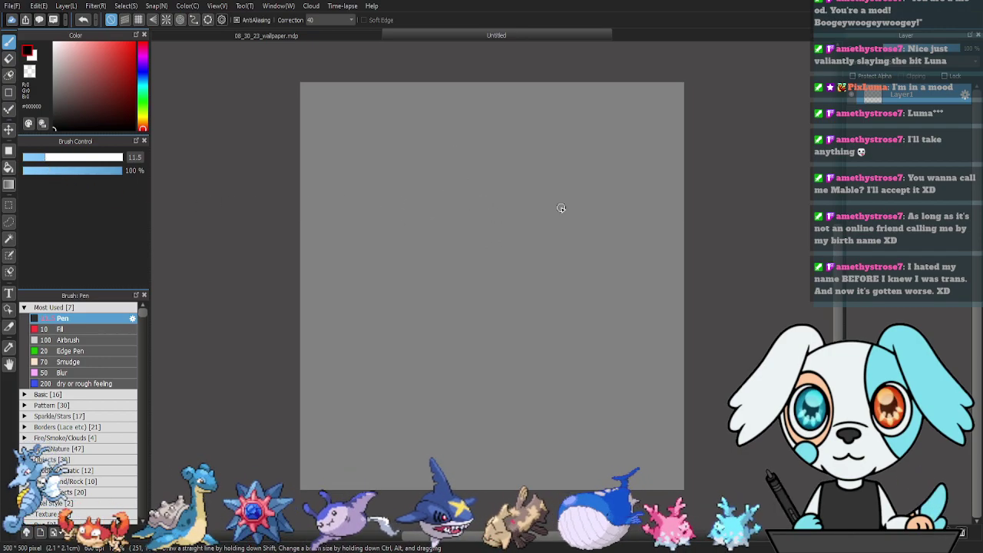
pyautogui.moveTo(418, 224)
pyautogui.mouseDown()
pyautogui.moveTo(427, 192)
pyautogui.moveTo(460, 153)
pyautogui.moveTo(474, 153)
pyautogui.moveTo(521, 214)
pyautogui.moveTo(611, 222)
pyautogui.moveTo(580, 281)
pyautogui.mouseUp()
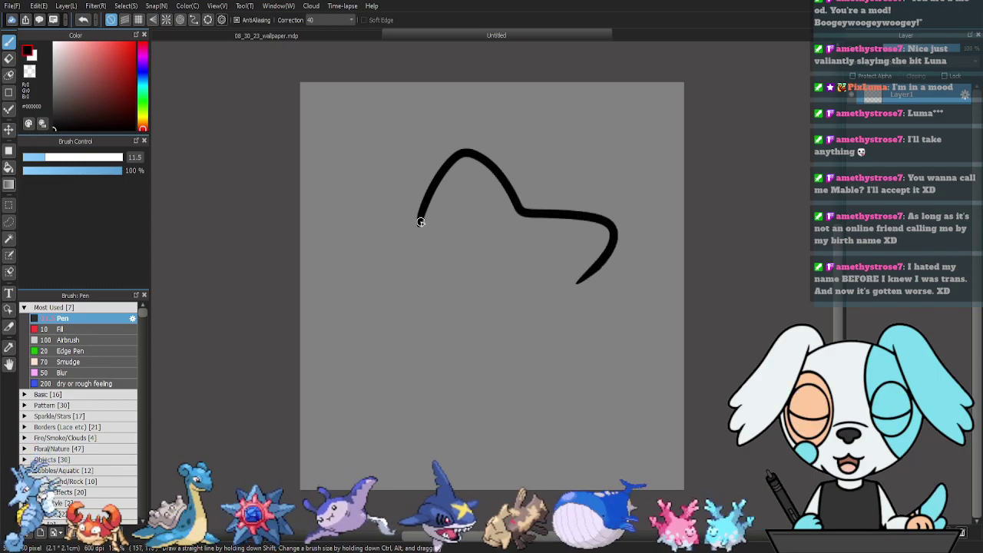
pyautogui.moveTo(417, 220)
pyautogui.mouseDown()
pyautogui.moveTo(377, 239)
pyautogui.moveTo(357, 264)
pyautogui.moveTo(384, 300)
pyautogui.mouseUp()
pyautogui.hotkey('ctrl', 'z')
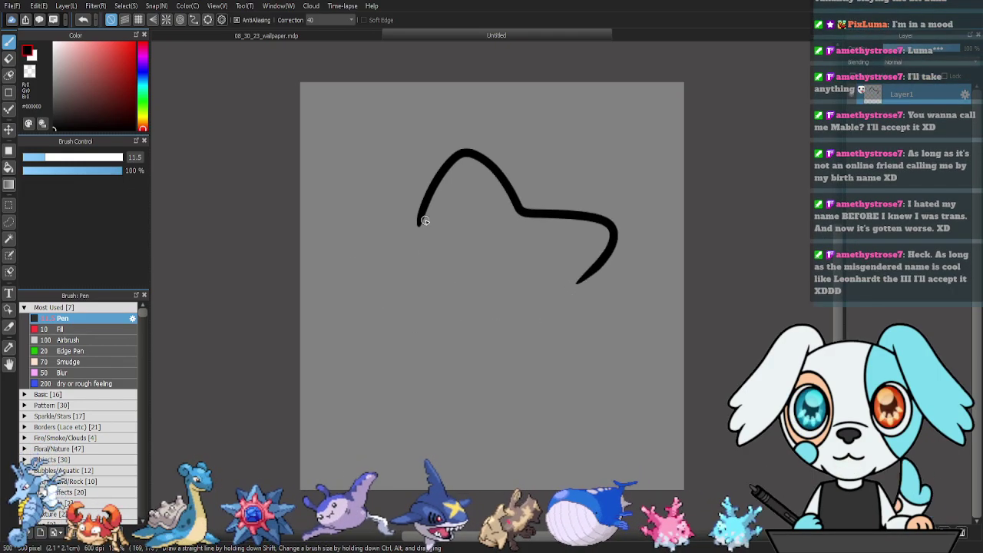
pyautogui.hotkey('ctrl', 'z')
# Draw one half of a rounded star, duplicate and flip it horizontally, and align the mirrored half at the upper tip.
pyautogui.moveTo(487, 144)
pyautogui.mouseDown()
pyautogui.moveTo(525, 168)
pyautogui.moveTo(508, 164)
pyautogui.moveTo(531, 206)
pyautogui.moveTo(600, 232)
pyautogui.moveTo(618, 251)
pyautogui.moveTo(578, 289)
pyautogui.moveTo(545, 301)
pyautogui.moveTo(572, 331)
pyautogui.moveTo(567, 312)
pyautogui.moveTo(546, 300)
pyautogui.moveTo(564, 348)
pyautogui.moveTo(558, 380)
pyautogui.moveTo(507, 359)
pyautogui.mouseUp()
pyautogui.hotkey('ctrl', 'z')
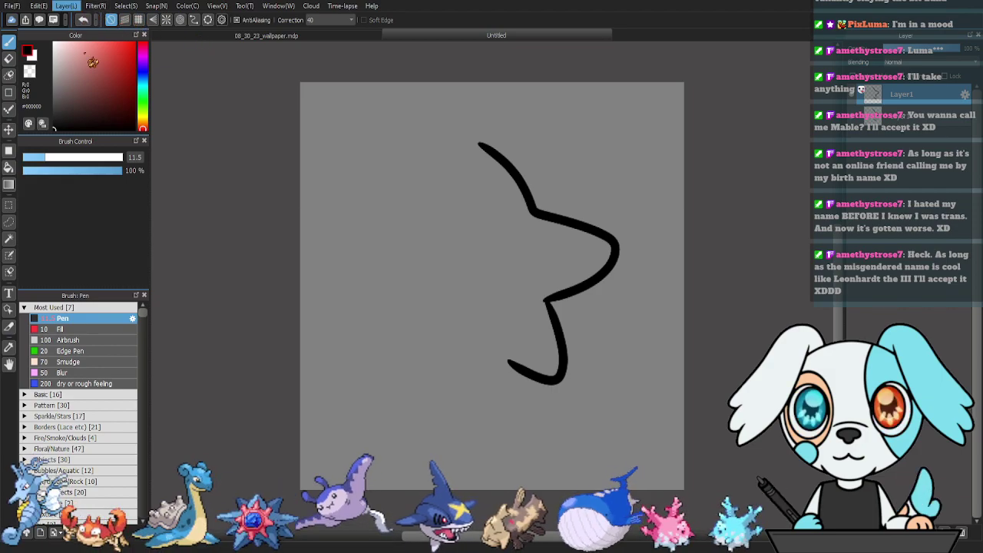
pyautogui.click(204, 337)
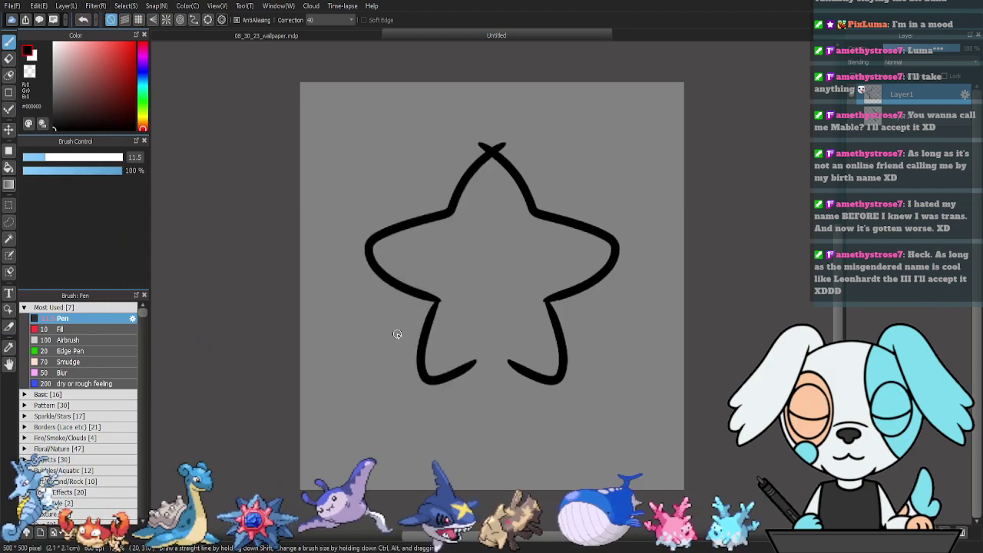
pyautogui.press('k')
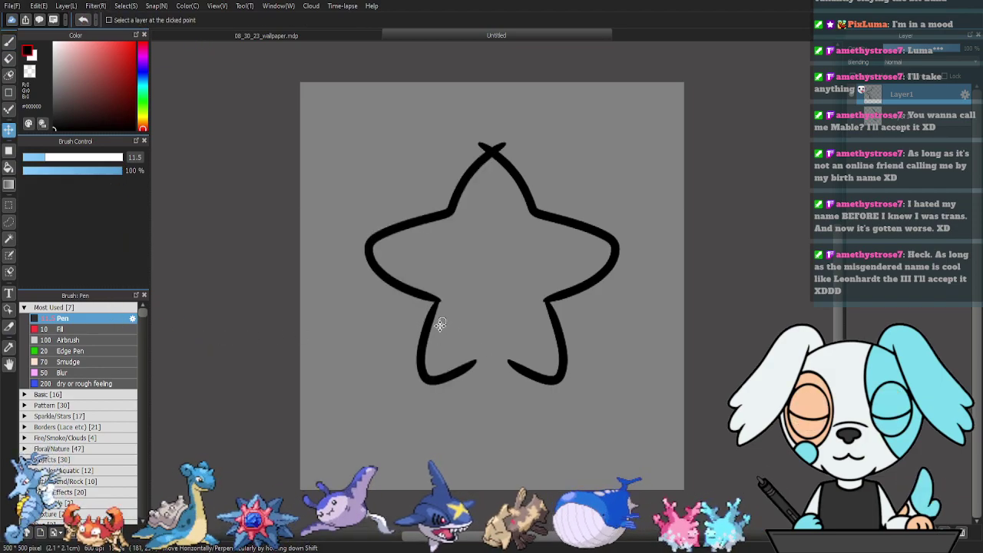
pyautogui.moveTo(438, 322); pyautogui.dragTo(426, 322)
# Close the gap between the star's two lower points and erase the crossed line ends at its upper tip.
pyautogui.press('b')
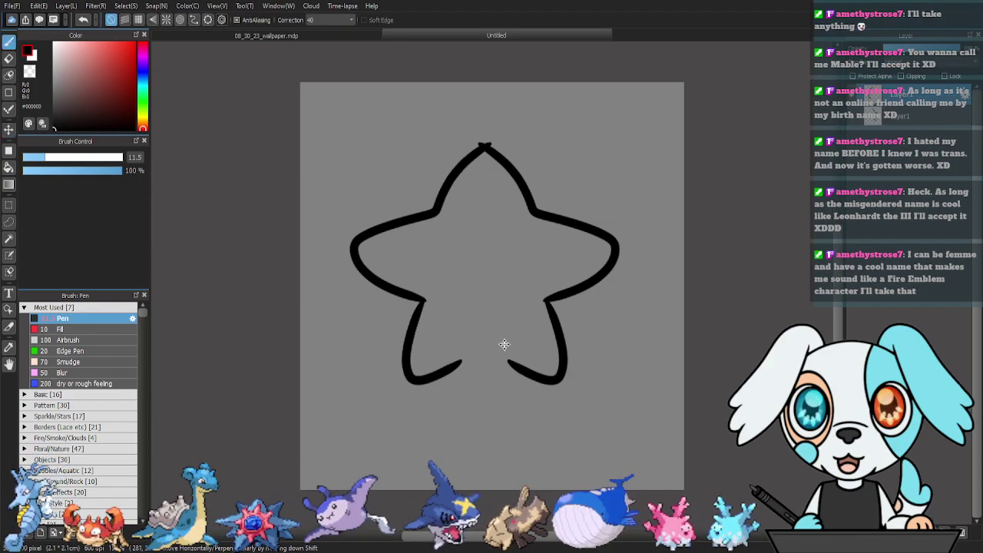
pyautogui.moveTo(491, 351); pyautogui.dragTo(558, 386)
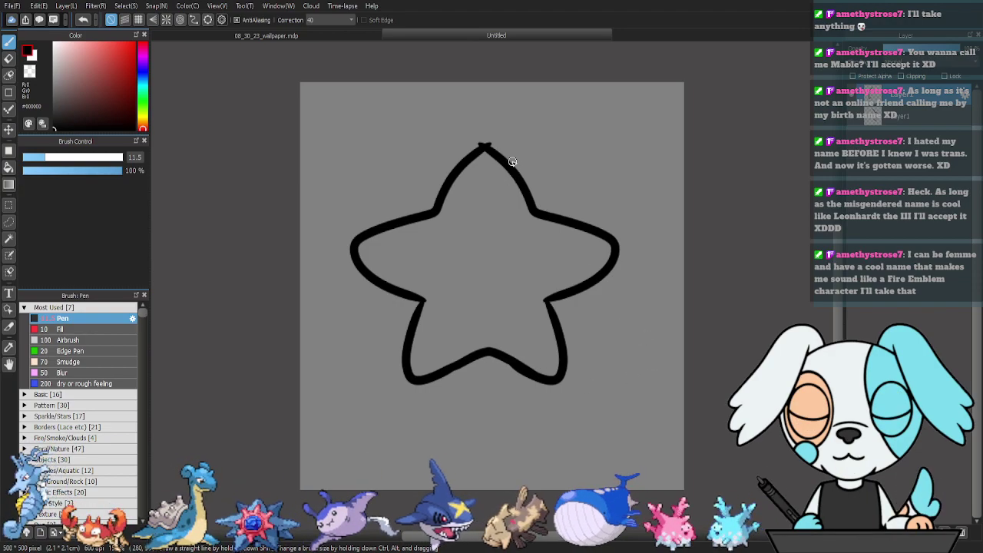
pyautogui.press('e')
pyautogui.moveTo(468, 144); pyautogui.dragTo(492, 132)
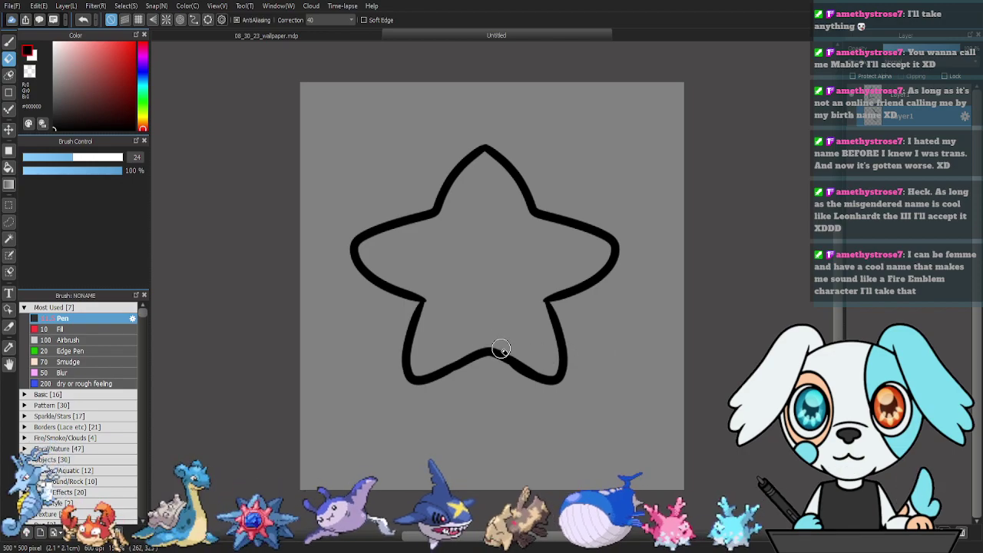
pyautogui.press('m')
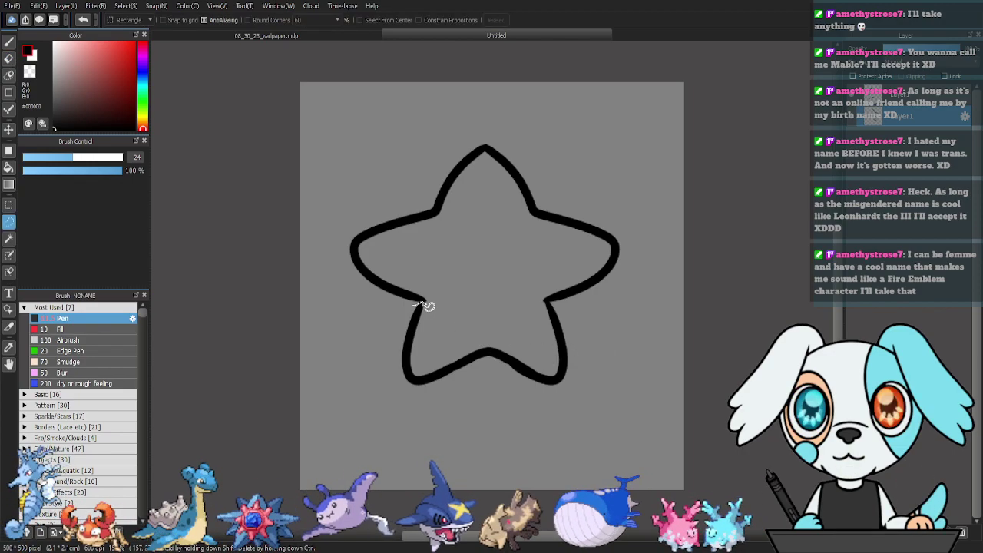
pyautogui.moveTo(542, 310)
pyautogui.mouseDown()
pyautogui.moveTo(602, 368)
pyautogui.moveTo(488, 423)
pyautogui.moveTo(425, 421)
pyautogui.moveTo(392, 379)
pyautogui.moveTo(407, 322)
pyautogui.moveTo(394, 355)
pyautogui.moveTo(410, 322)
pyautogui.mouseUp()
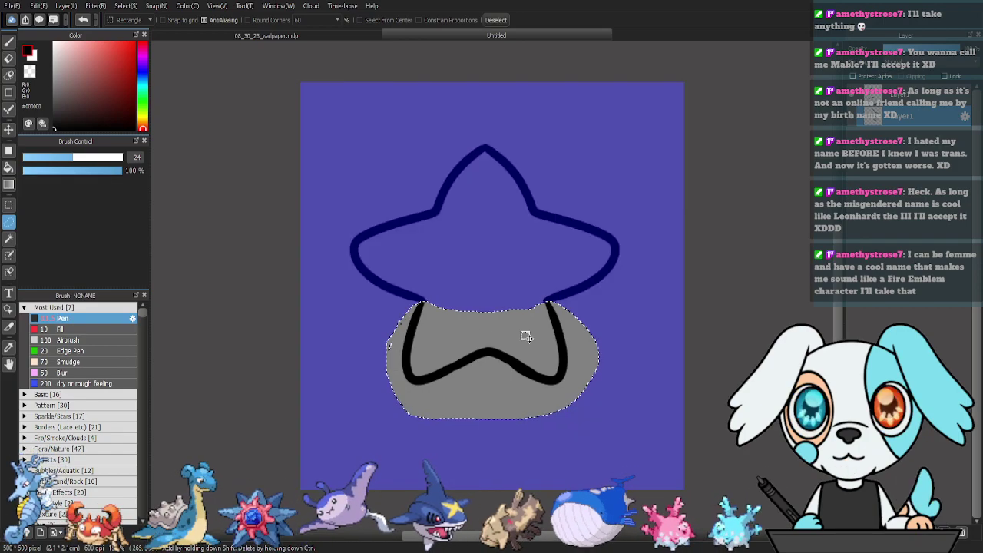
pyautogui.hotkey('ctrl', 'd')
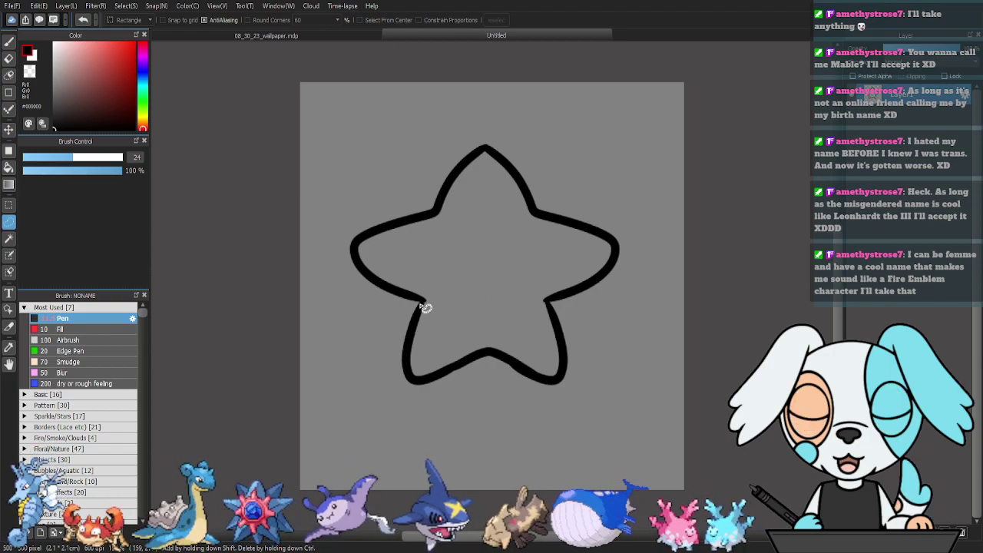
pyautogui.moveTo(413, 308)
pyautogui.mouseDown()
pyautogui.moveTo(458, 310)
pyautogui.moveTo(493, 340)
pyautogui.moveTo(490, 395)
pyautogui.mouseUp()
pyautogui.press('v')
pyautogui.moveTo(459, 360)
pyautogui.mouseDown()
pyautogui.moveTo(439, 362)
pyautogui.moveTo(458, 367)
pyautogui.mouseUp()
pyautogui.hotkey('ctrl', 'z')
# Lasso the star's lower-left point, shift it outward, and tidy the line where it joins the left arm.
pyautogui.press('l')
pyautogui.moveTo(424, 310)
pyautogui.mouseDown()
pyautogui.moveTo(477, 354)
pyautogui.moveTo(439, 351)
pyautogui.moveTo(454, 346)
pyautogui.mouseUp()
pyautogui.press('v')
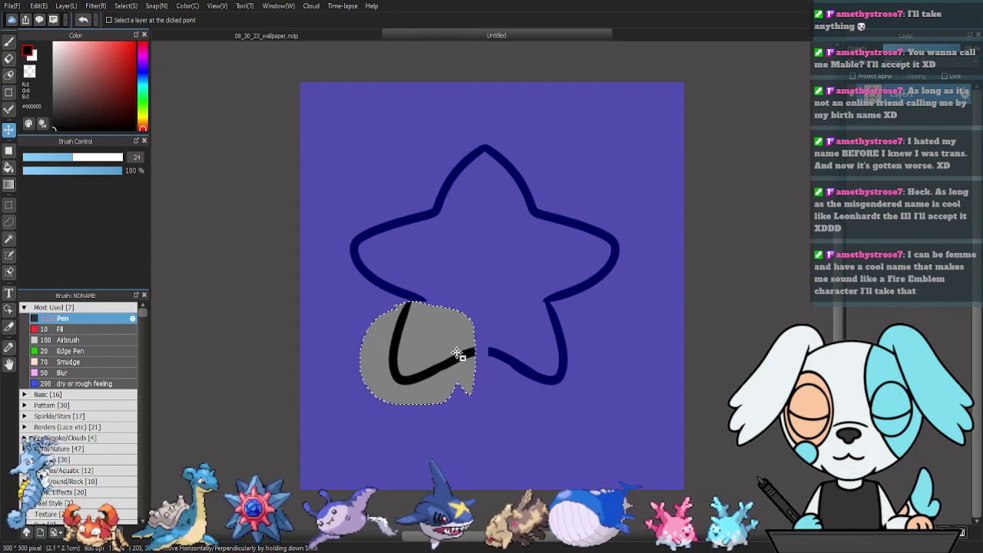
pyautogui.hotkey('ctrl', 'd')
pyautogui.press('e')
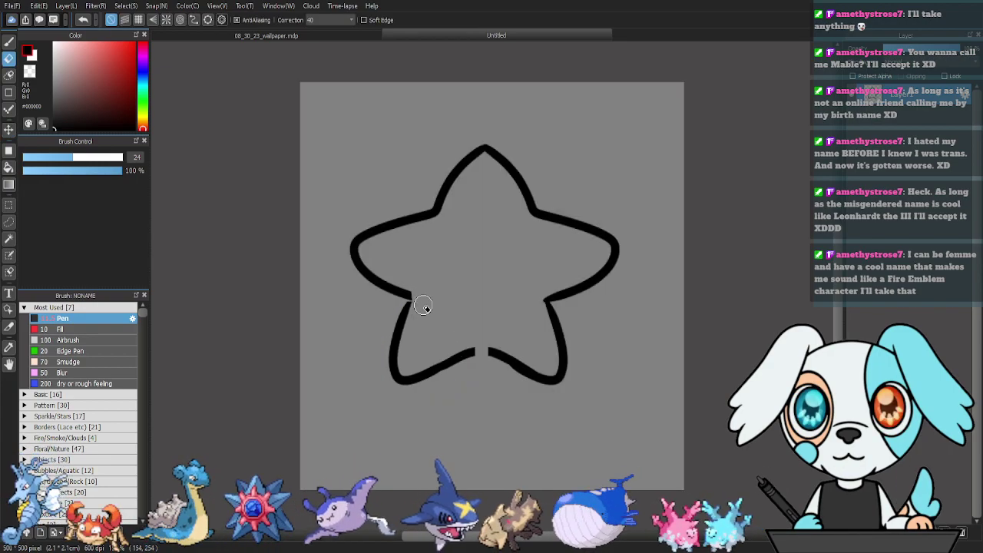
pyautogui.press('b')
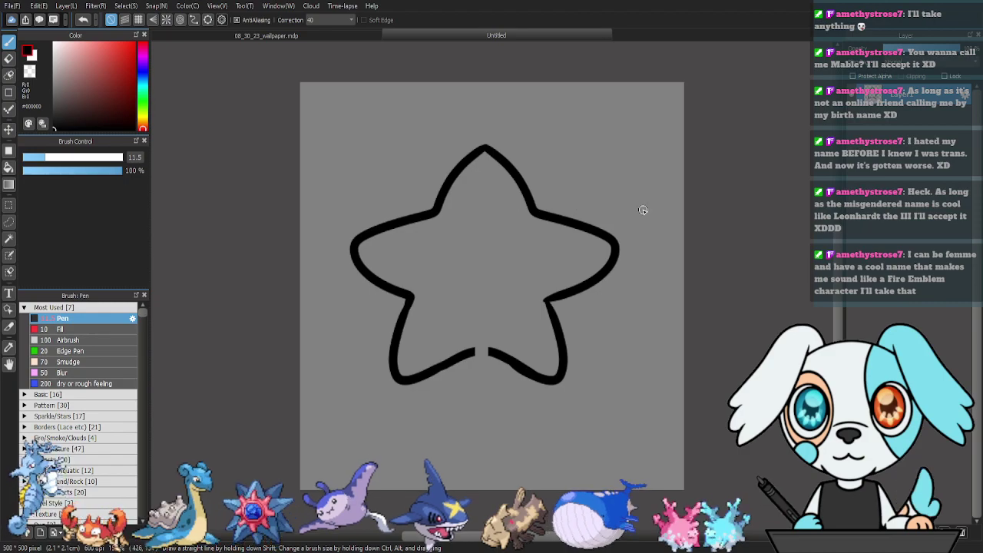
# Delete the star's right half, extend the lower line to the cut edge within the inverted selection, and clear the selection.
pyautogui.press('m')
pyautogui.moveTo(680, 109); pyautogui.dragTo(487, 441)
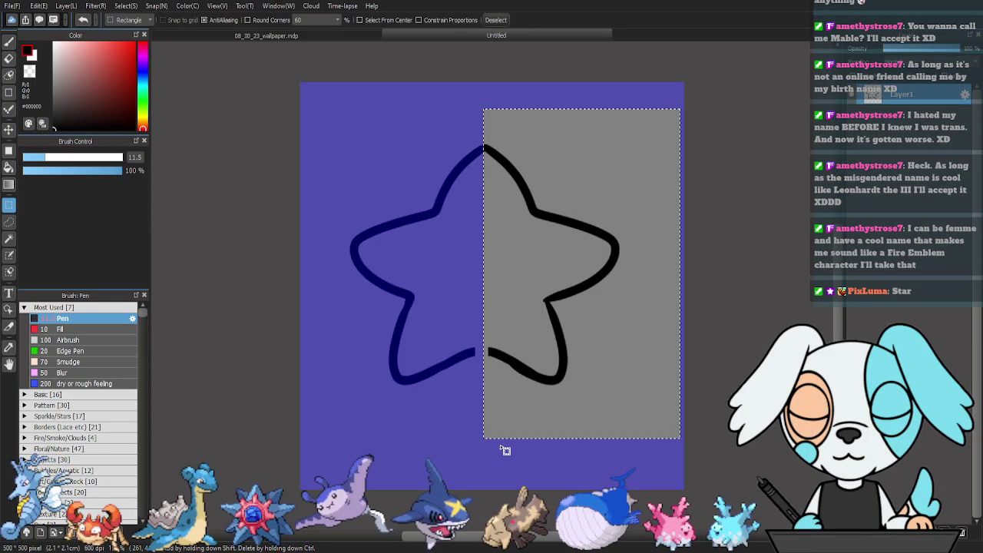
pyautogui.press('Delete')
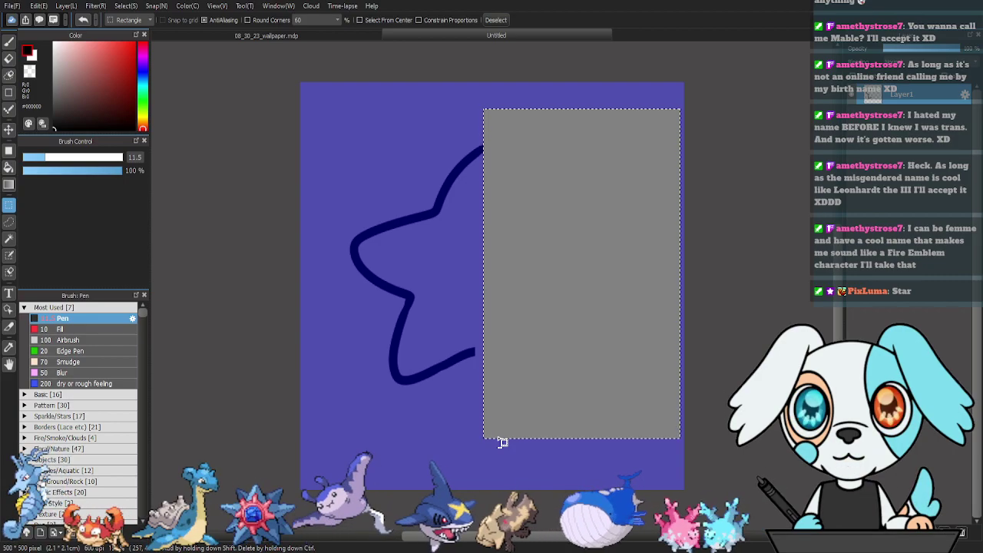
pyautogui.hotkey('ctrl', 'i')
pyautogui.press('b')
pyautogui.moveTo(466, 355); pyautogui.dragTo(502, 360)
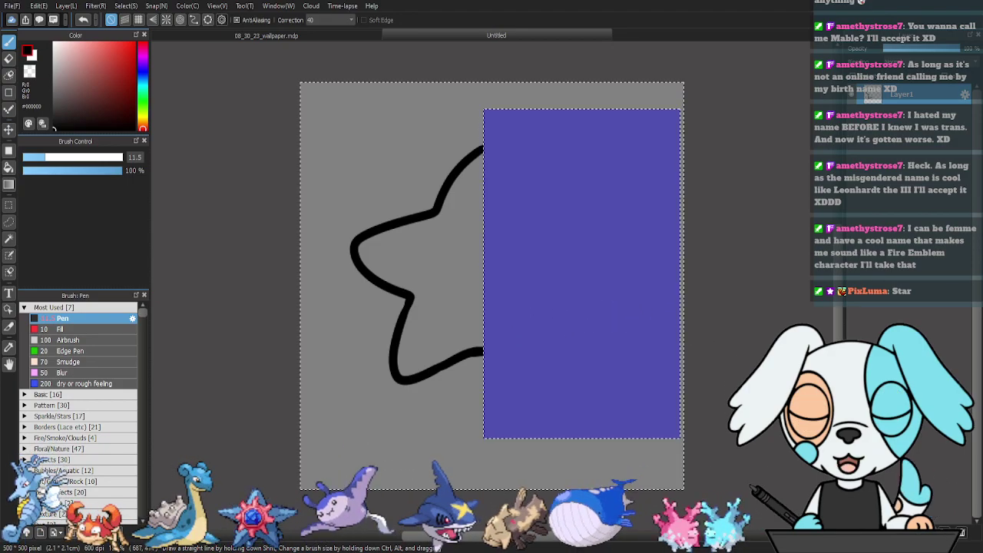
pyautogui.hotkey('ctrl', 'd')
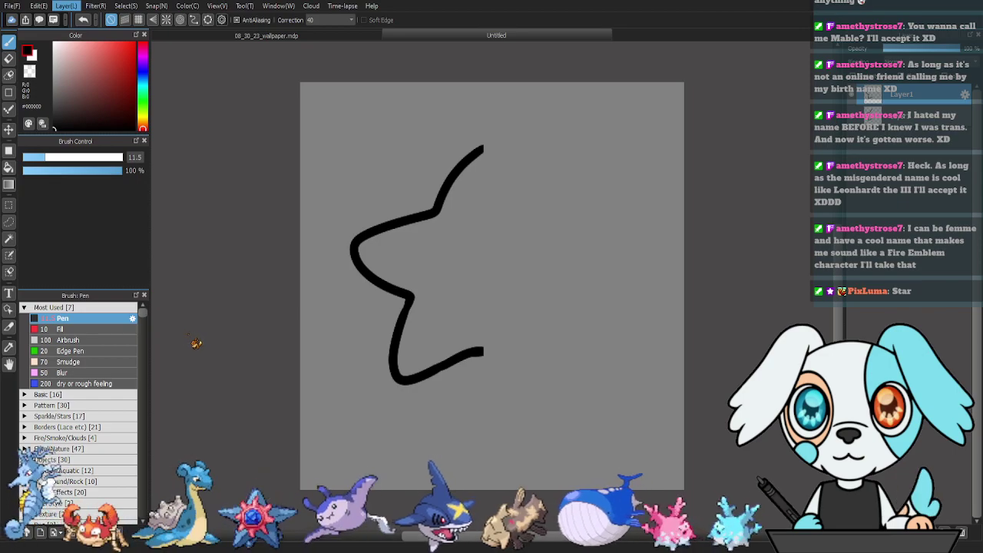
# Flip the duplicated star half horizontally, align it with the original half, and merge the two layers.
pyautogui.click(189, 336)
pyautogui.press('v')
pyautogui.moveTo(581, 325); pyautogui.dragTo(559, 314)
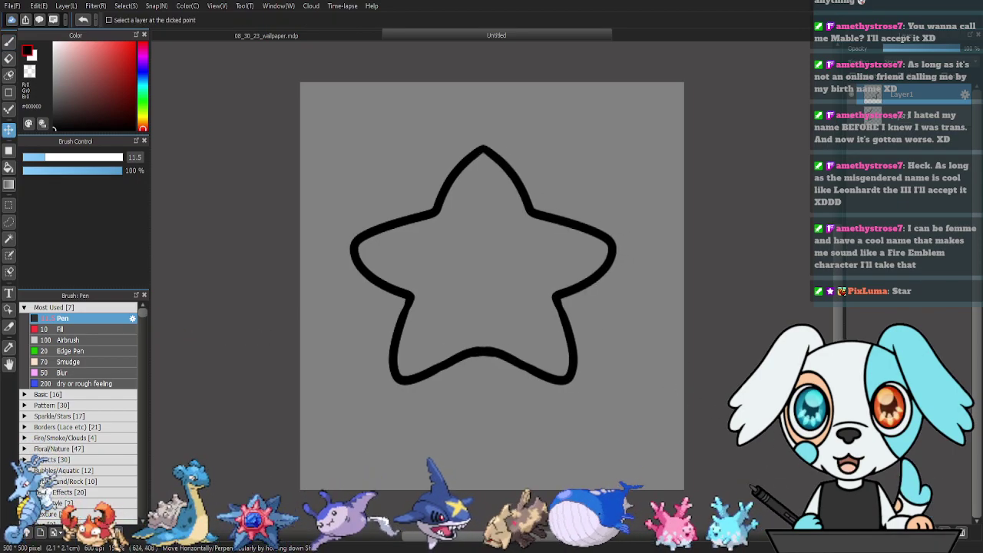
pyautogui.click(945, 533)
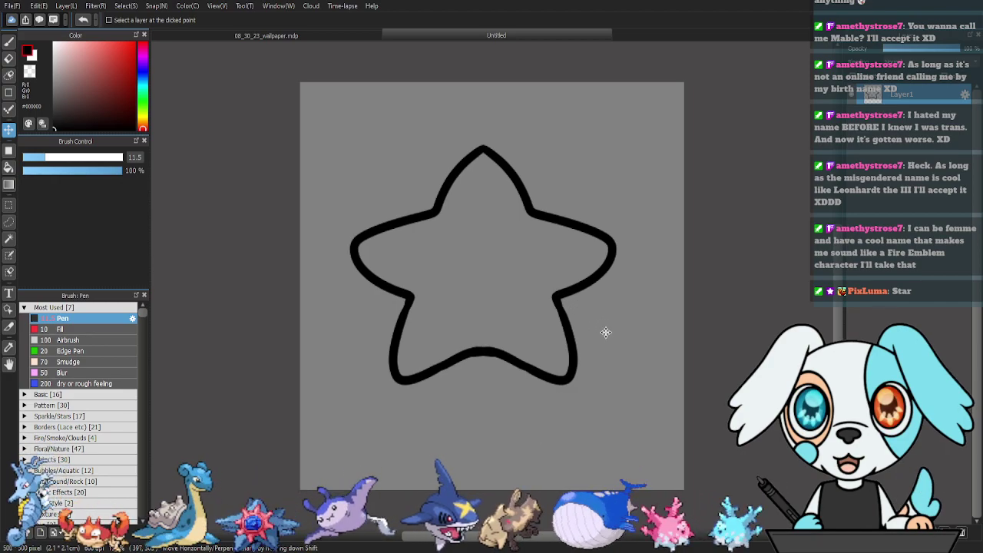
# Create a custom Stars brush from the star canvas and test it with a circular stroke around the star.
pyautogui.scroll(-1, 605, 336)
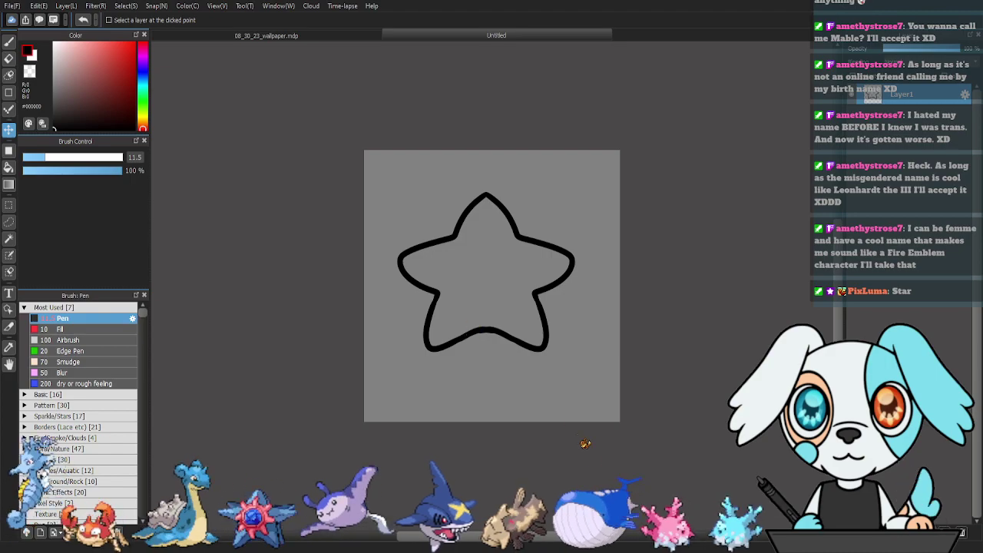
pyautogui.click(583, 462)
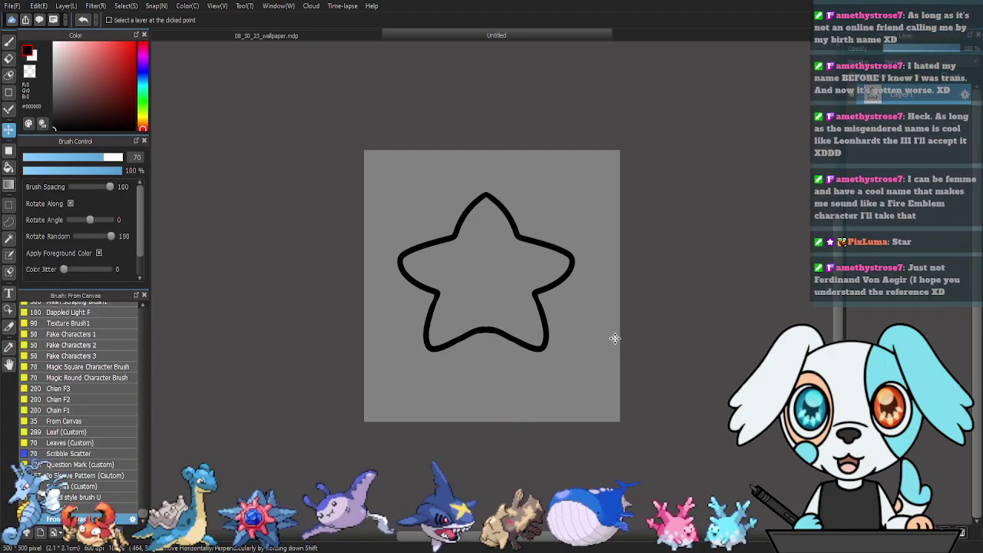
pyautogui.press('b')
pyautogui.moveTo(416, 330)
pyautogui.mouseDown()
pyautogui.moveTo(584, 263)
pyautogui.moveTo(387, 220)
pyautogui.mouseUp()
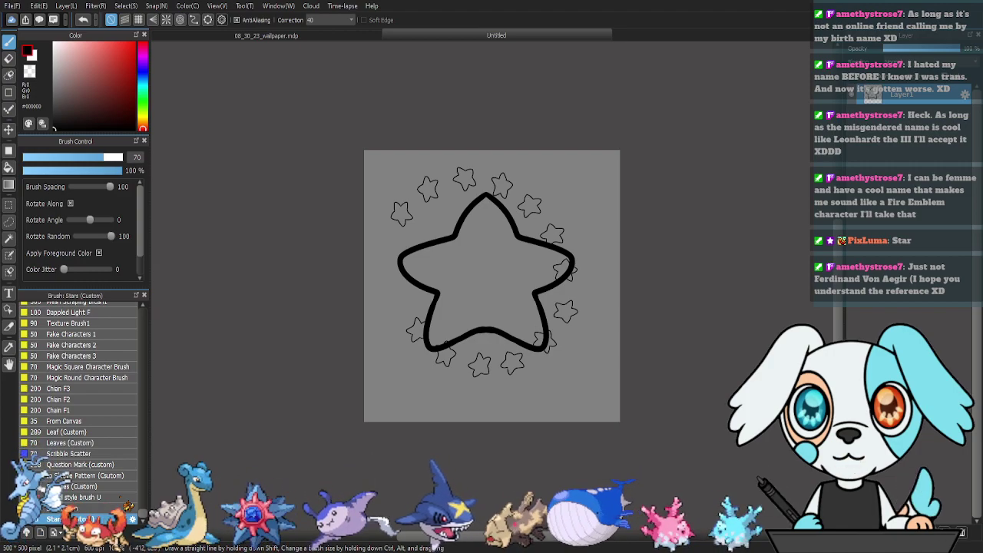
# Switch to the 08_30_23_wallpaper.mdp canvas and set the Stars brush size to 174.
pyautogui.click(282, 36)
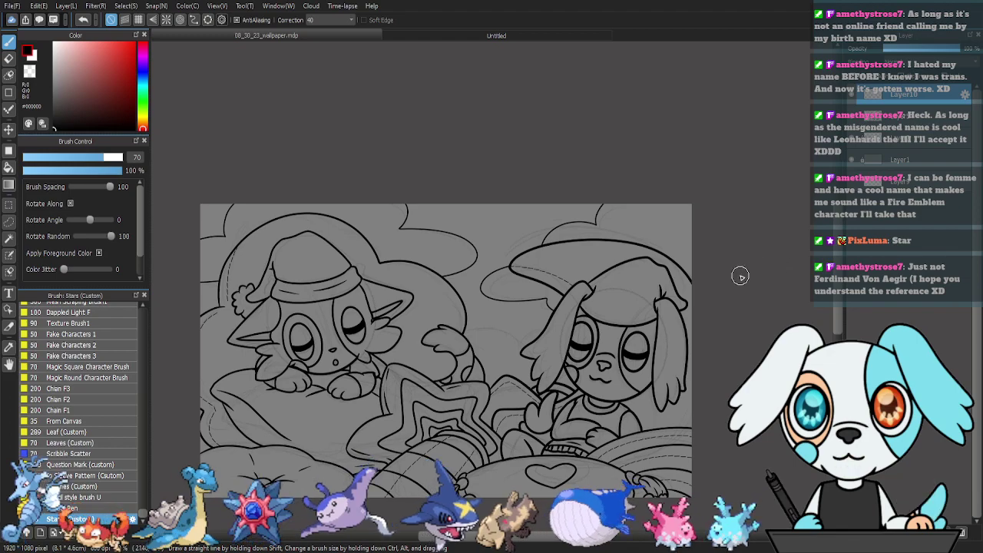
pyautogui.moveTo(105, 158); pyautogui.dragTo(127, 167)
pyautogui.click(476, 218)
pyautogui.click(476, 218)
pyautogui.click(489, 331)
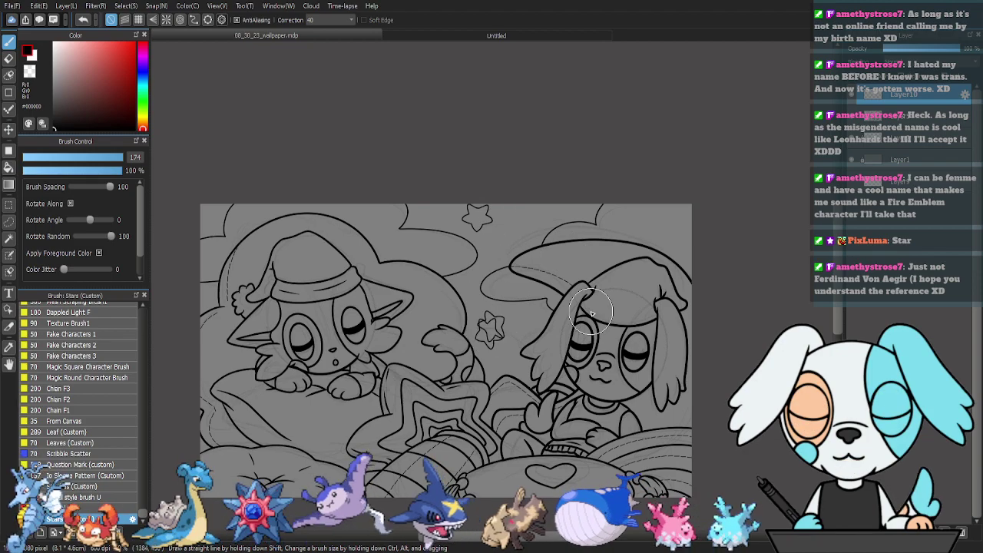
pyautogui.click(533, 316)
pyautogui.click(564, 209)
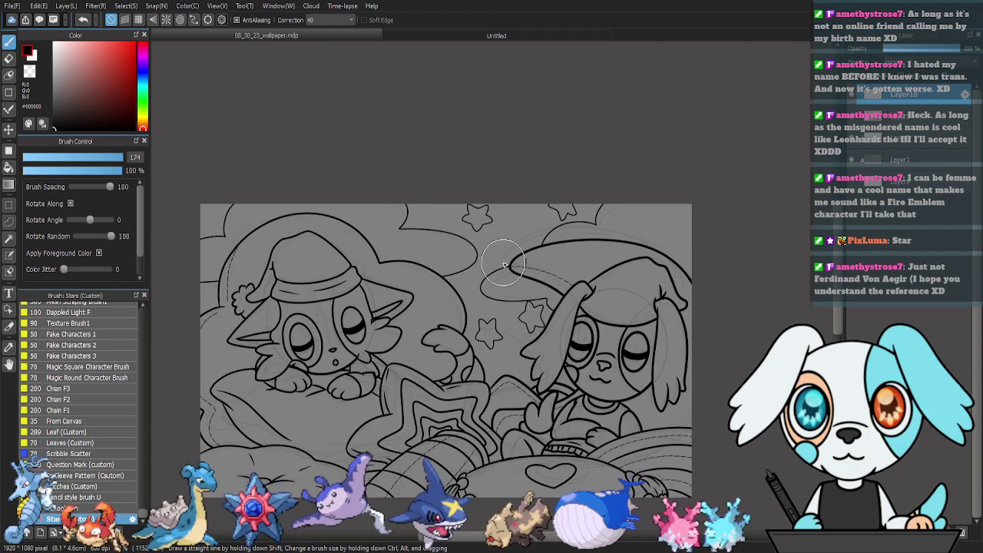
pyautogui.click(535, 244)
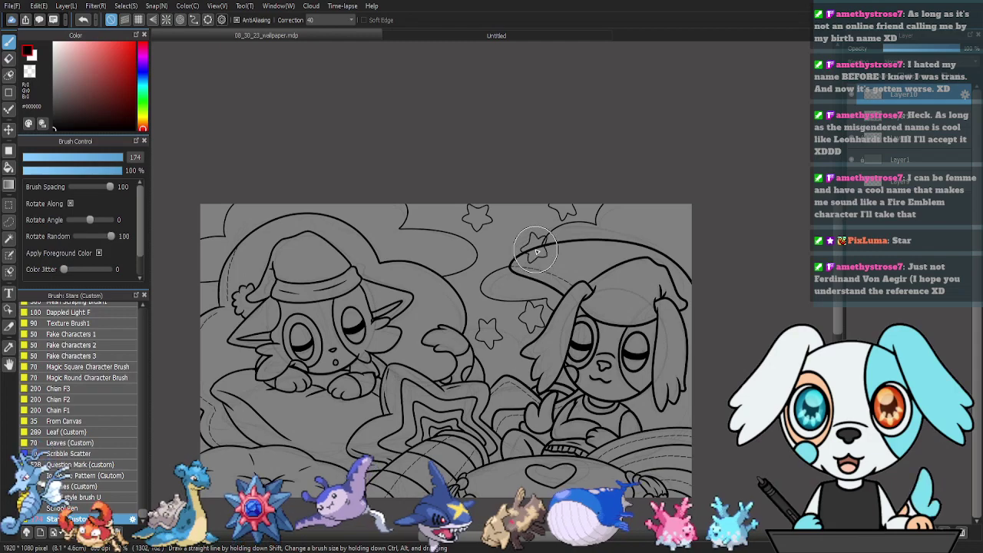
pyautogui.hotkey('ctrl', 'z')
pyautogui.hotkey('ctrl', 'z')
pyautogui.hotkey('ctrl', 'z')
pyautogui.hotkey('ctrl', 'z')
pyautogui.hotkey('ctrl', 'z')
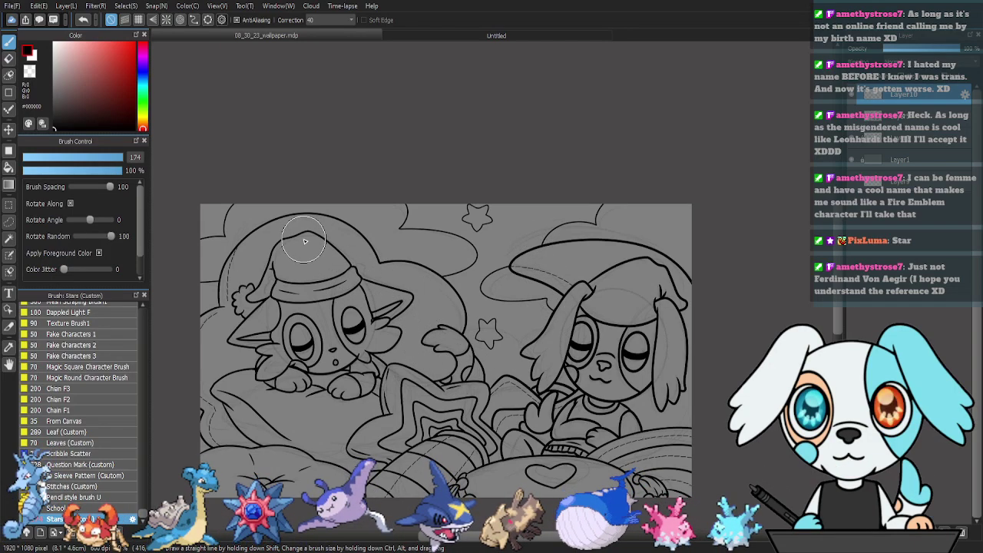
# Stamp single stars across the wallpaper's sky, from the upper-left edge to the gaps between the clouds and the two characters.
pyautogui.click(206, 217)
pyautogui.click(198, 298)
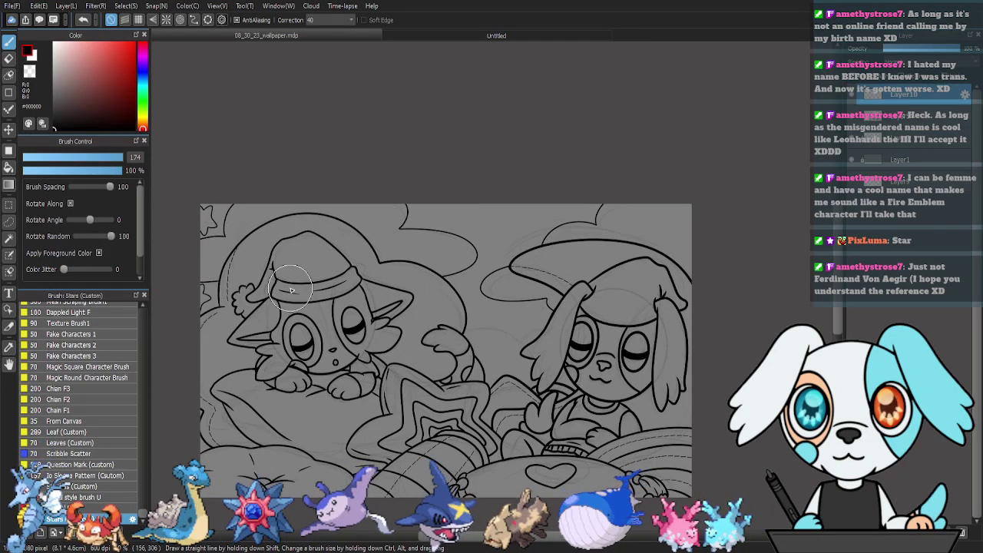
pyautogui.click(412, 225)
pyautogui.click(453, 216)
pyautogui.click(522, 216)
pyautogui.click(580, 220)
pyautogui.click(497, 256)
pyautogui.click(530, 332)
pyautogui.click(492, 317)
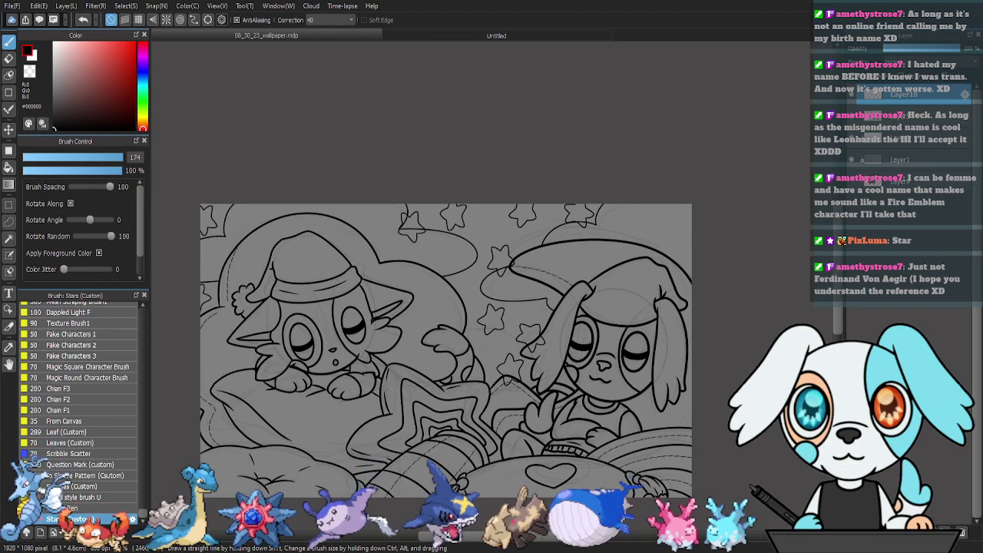
# Move Layer1 below Layer2, gather both layers in a new folder, and collapse the folder.
pyautogui.click(852, 160)
pyautogui.click(851, 160)
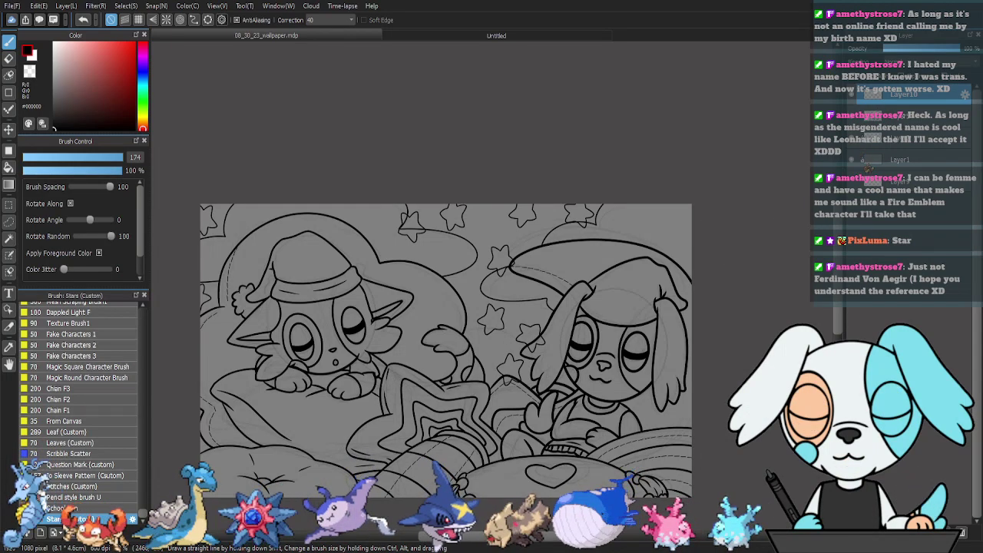
pyautogui.moveTo(899, 140); pyautogui.dragTo(898, 181)
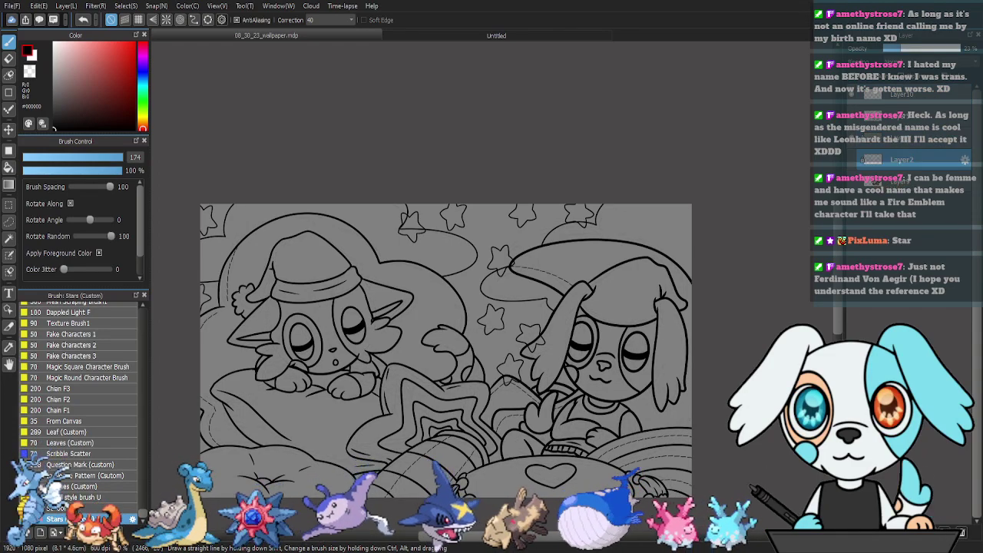
pyautogui.click(910, 531)
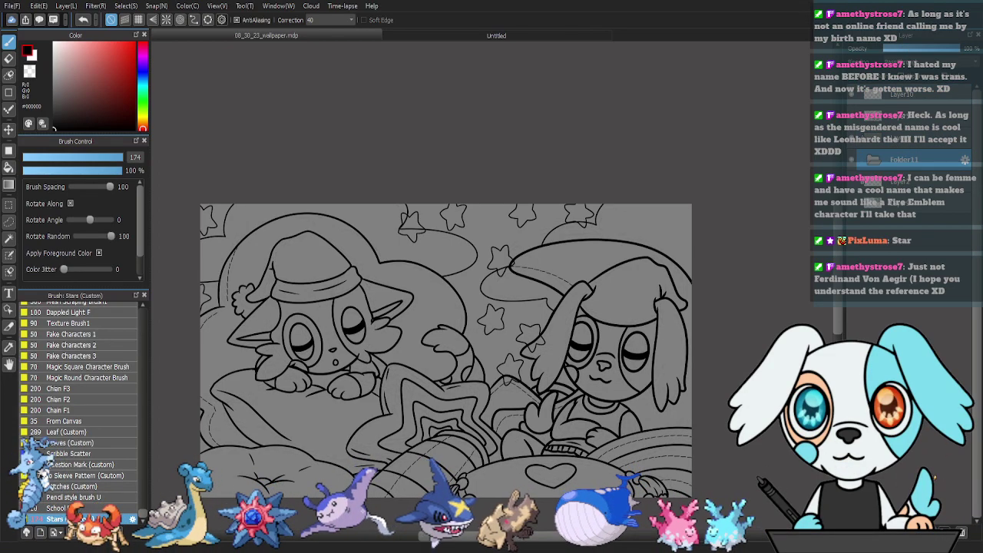
pyautogui.click(926, 182)
pyautogui.keyDown('shift'); pyautogui.click(931, 203); pyautogui.keyUp('shift')
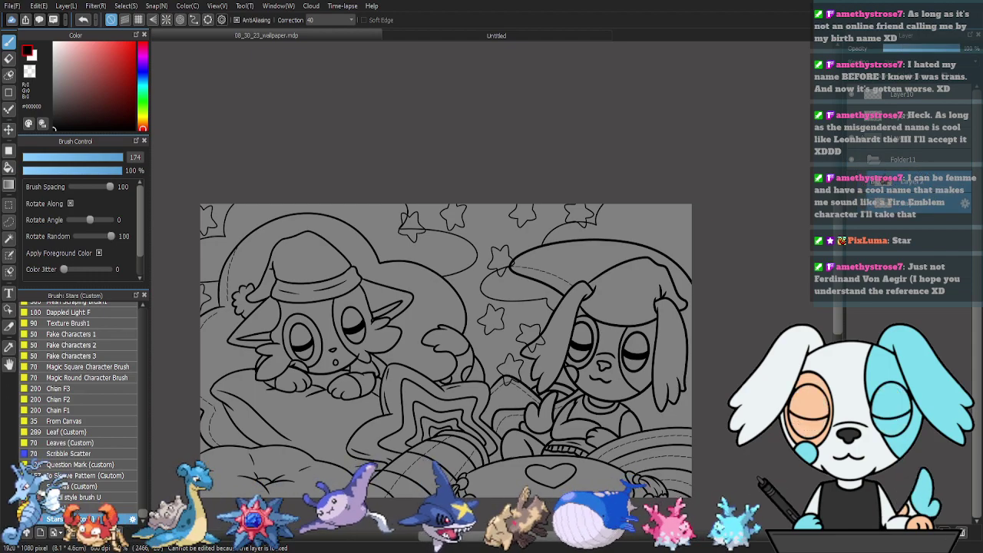
pyautogui.click(899, 159)
pyautogui.click(909, 140)
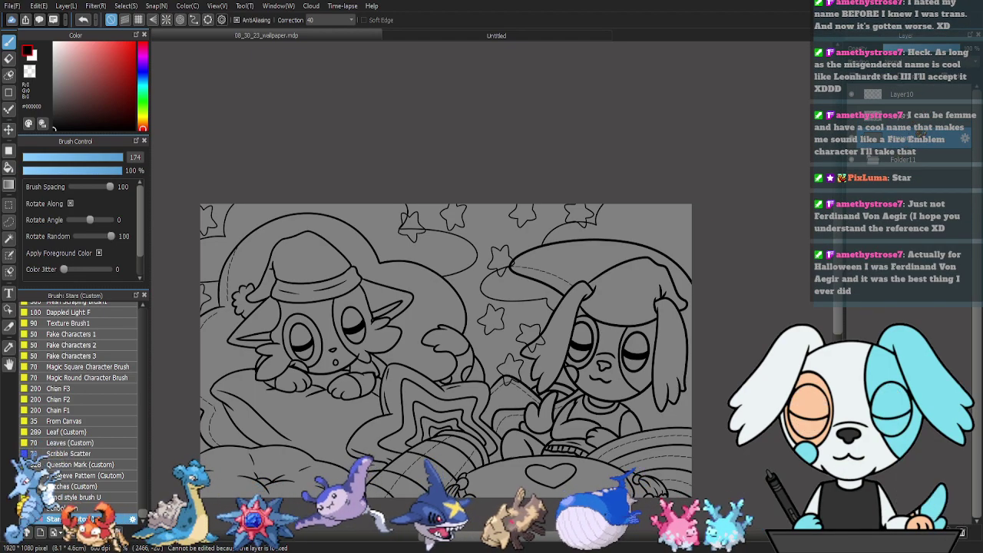
# Take Layer1 out of the folder, place it directly above the folder, and collapse the folder.
pyautogui.click(917, 117)
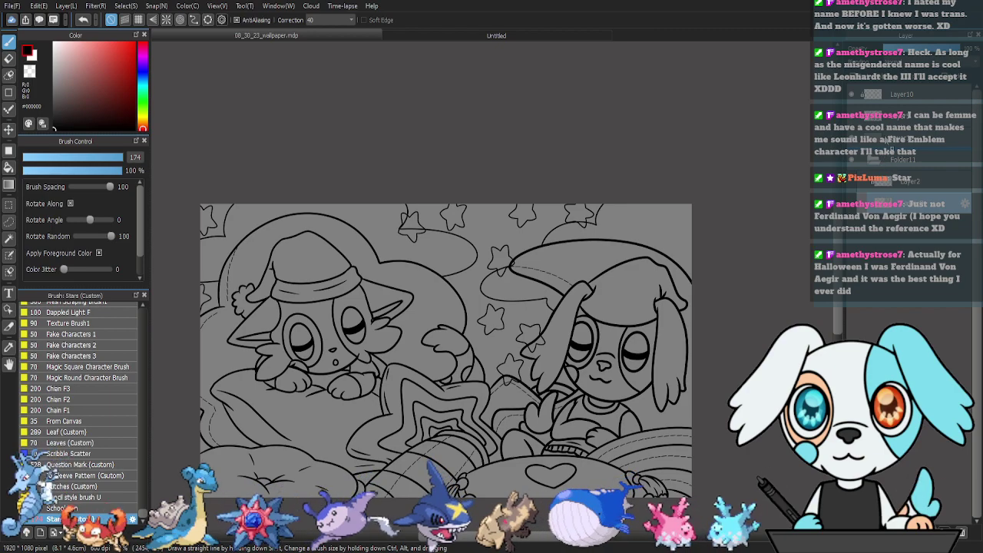
pyautogui.moveTo(888, 136); pyautogui.dragTo(889, 139)
pyautogui.click(889, 182)
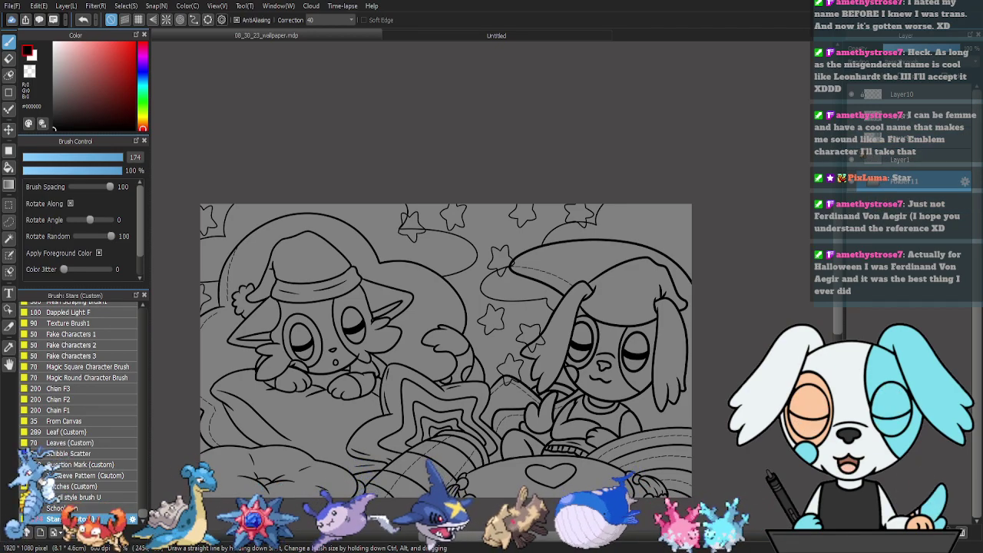
# Show the character reference layer, sample its light blue into both color swatches, and hide the reference.
pyautogui.click(851, 160)
pyautogui.press('i')
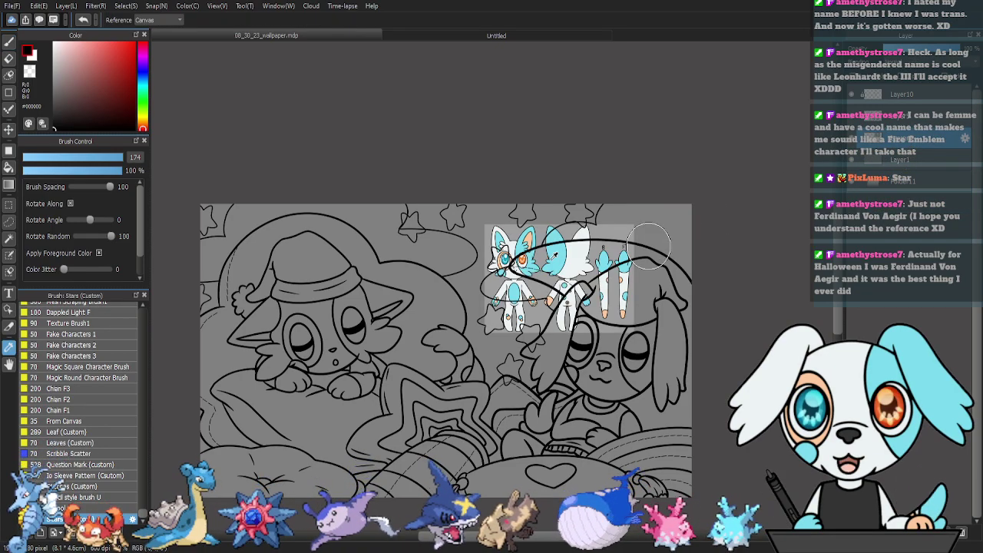
pyautogui.click(559, 253)
pyautogui.press('x')
pyautogui.click(558, 255)
pyautogui.click(851, 138)
# Darken the two color swatches to #1D5561 and #012229, and fill Layer1 with #012229.
pyautogui.click(900, 159)
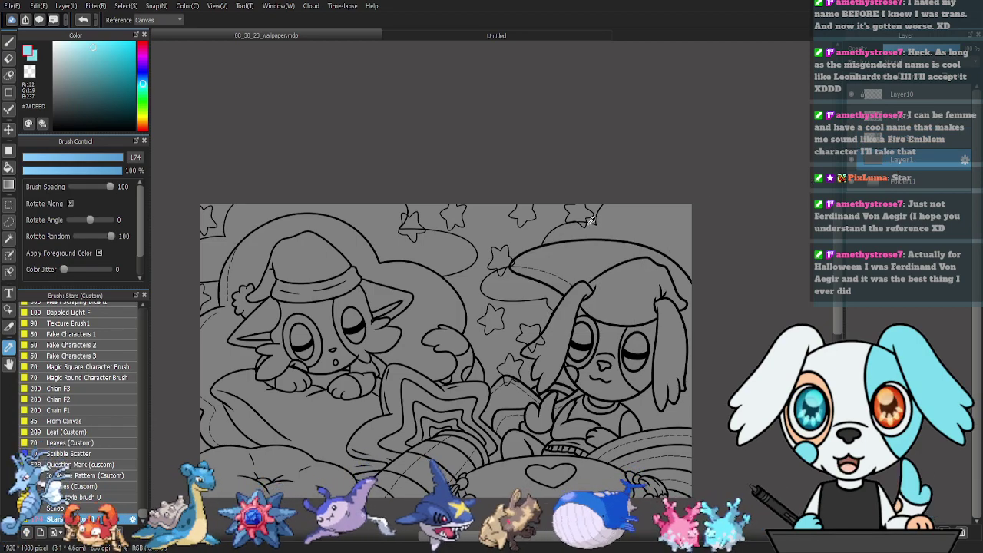
pyautogui.click(114, 68)
pyautogui.click(110, 96)
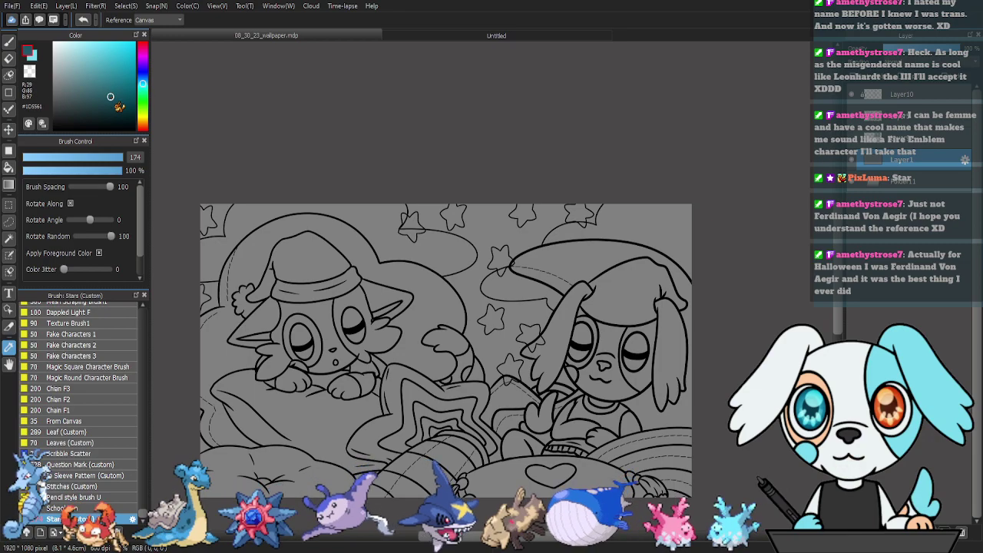
pyautogui.press('x')
pyautogui.moveTo(111, 100)
pyautogui.mouseDown()
pyautogui.moveTo(111, 115)
pyautogui.moveTo(134, 117)
pyautogui.mouseUp()
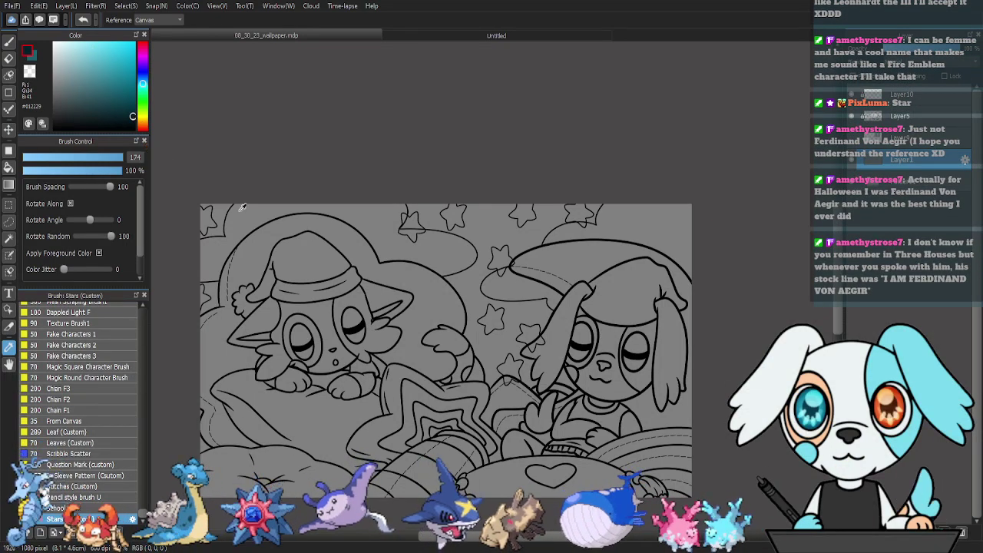
pyautogui.press('g')
pyautogui.click(451, 302)
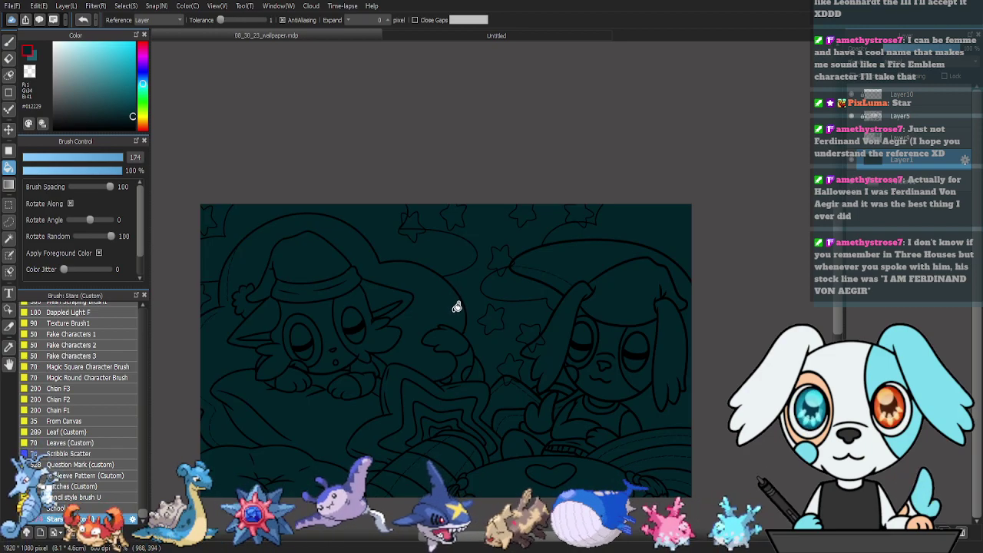
# Draw a linear Foreground-Transparent gradient in teal #215F6C on Layer1, fading upward from the lower half to the canvas's upper edge.
pyautogui.press('g')
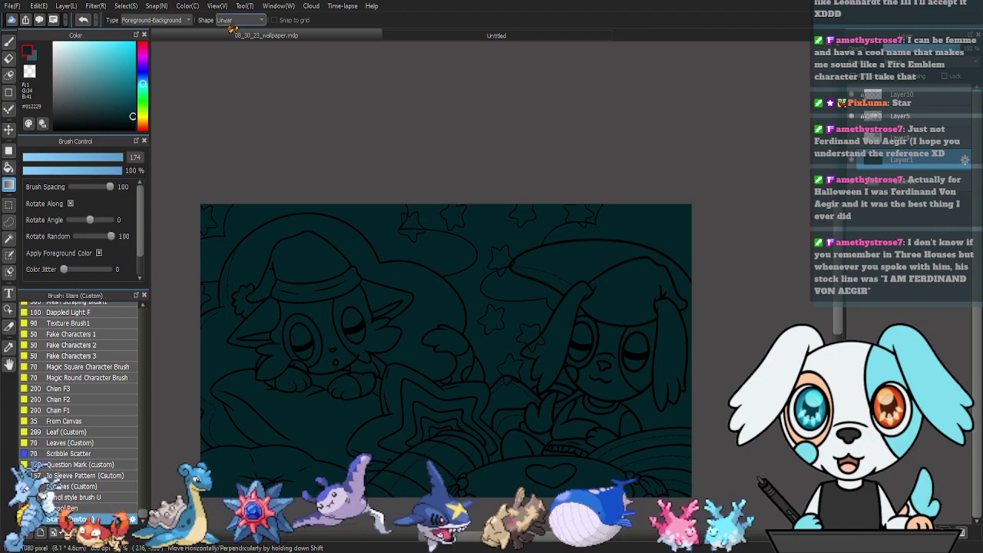
pyautogui.click(168, 20)
pyautogui.click(173, 44)
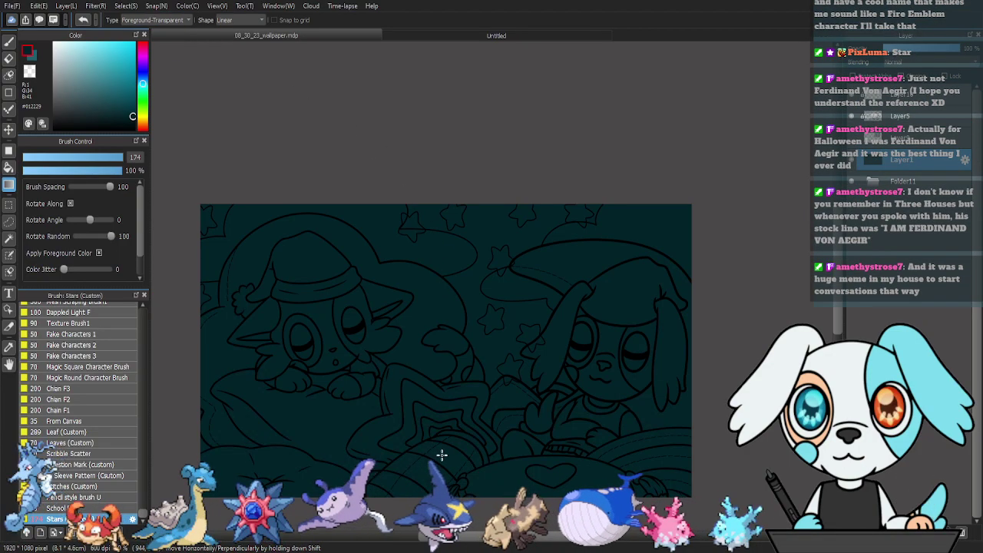
pyautogui.moveTo(491, 390); pyautogui.dragTo(495, 189)
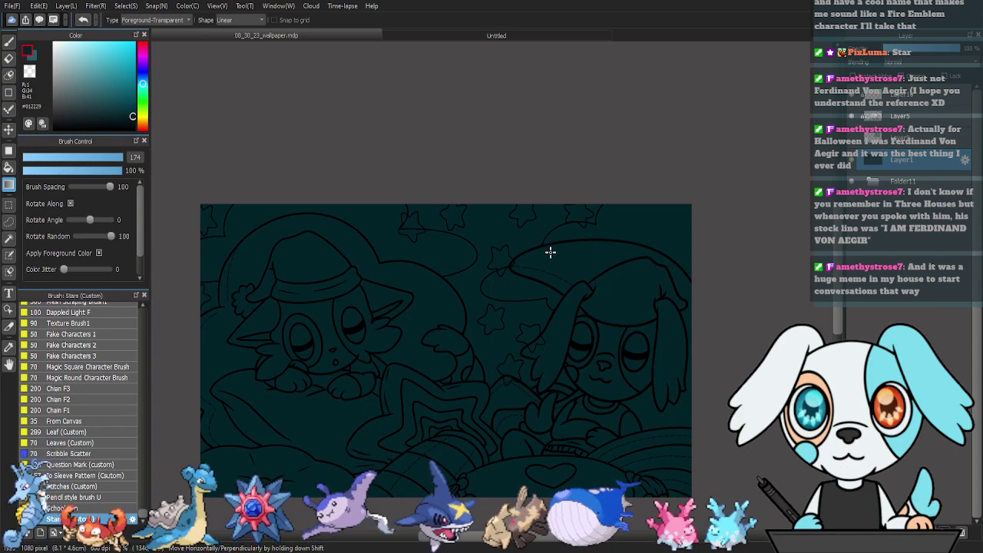
pyautogui.press('x')
pyautogui.moveTo(493, 360); pyautogui.dragTo(493, 200)
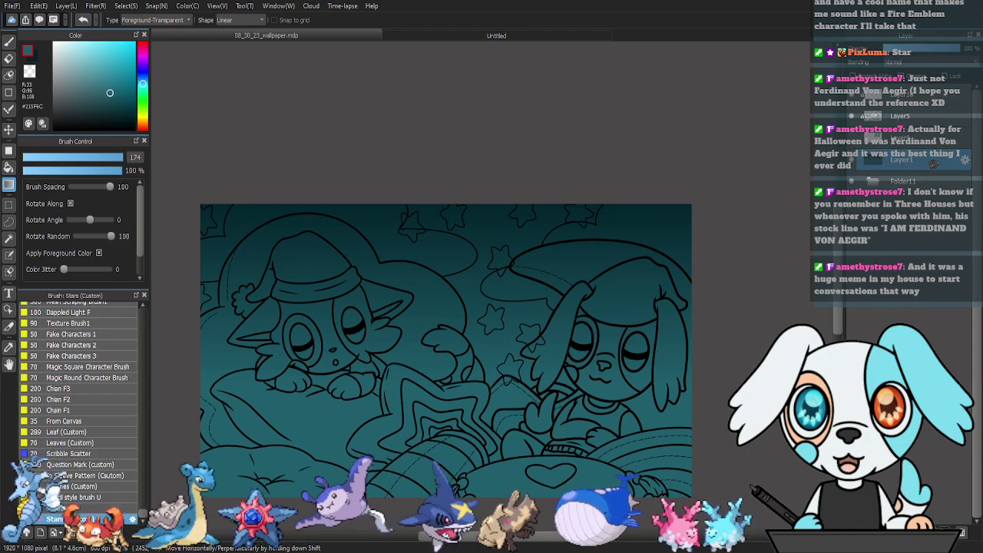
# Hide the character reference again, turn the star line layer Layer10 back on, and make it the active layer.
pyautogui.hotkey('ctrl', 'v')
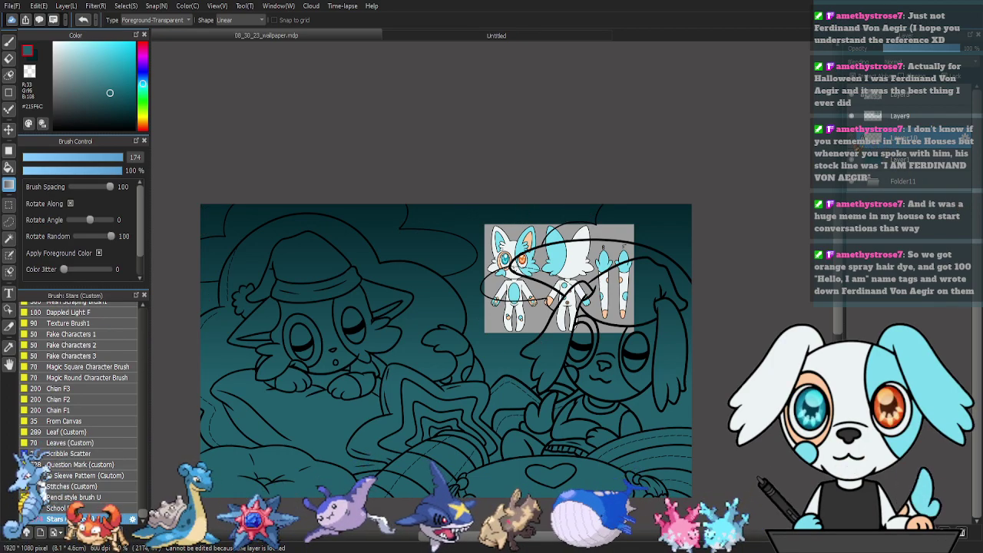
pyautogui.click(853, 137)
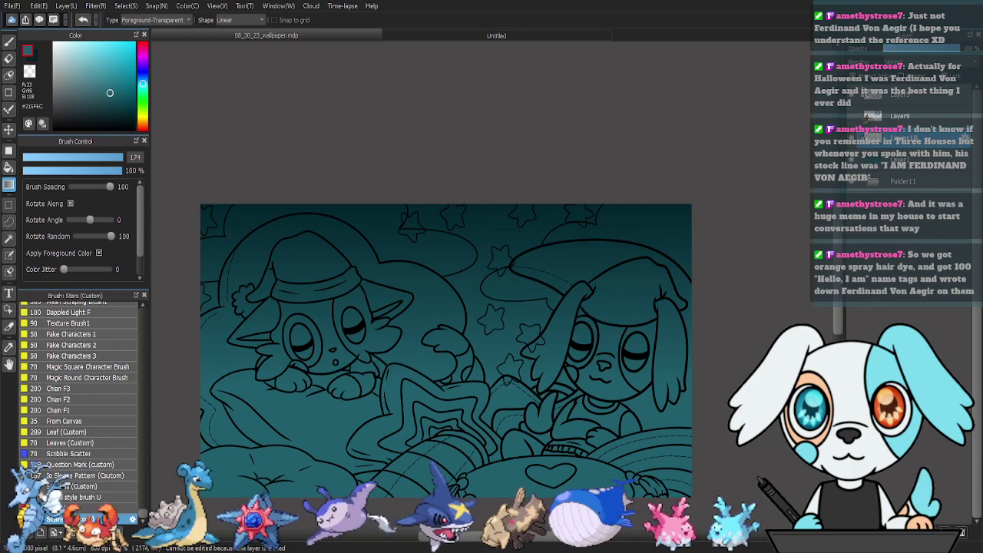
pyautogui.click(902, 97)
pyautogui.click(907, 142)
# Select the insides of all stars on Layer10 with an inverted Magic Wand selection, using Layer as reference and Expand 2 pixels.
pyautogui.press('w')
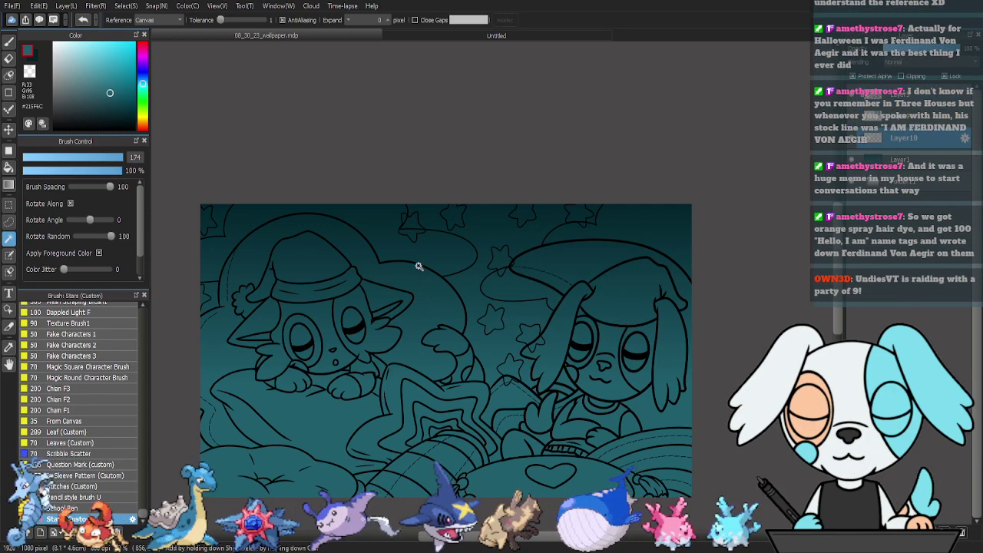
pyautogui.click(407, 272)
pyautogui.hotkey('ctrl', 'd')
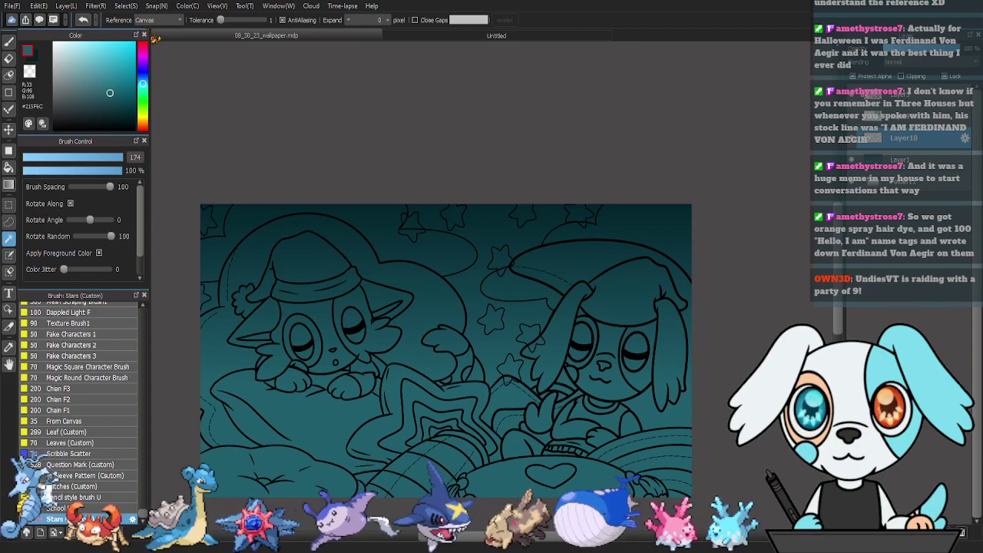
pyautogui.click(154, 22)
pyautogui.click(153, 43)
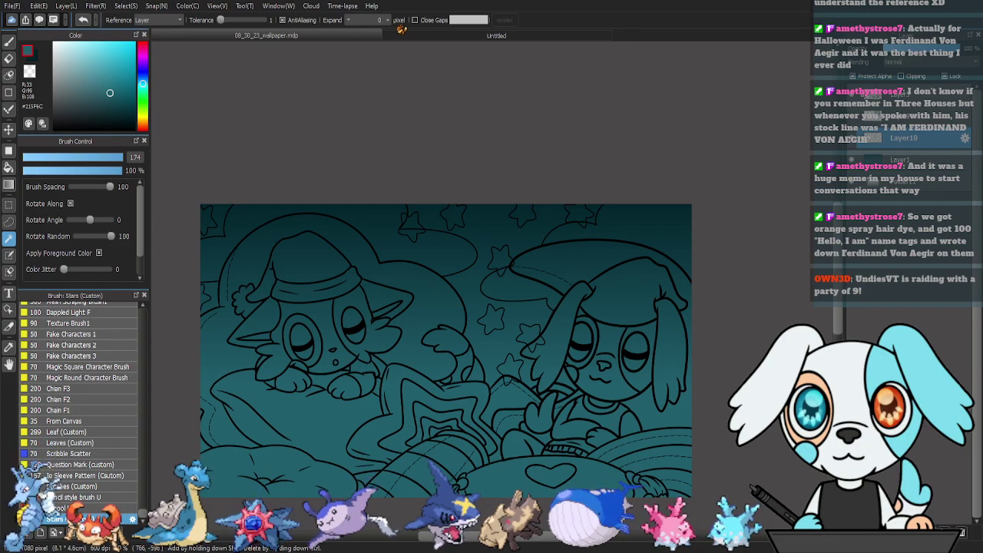
pyautogui.click(372, 215)
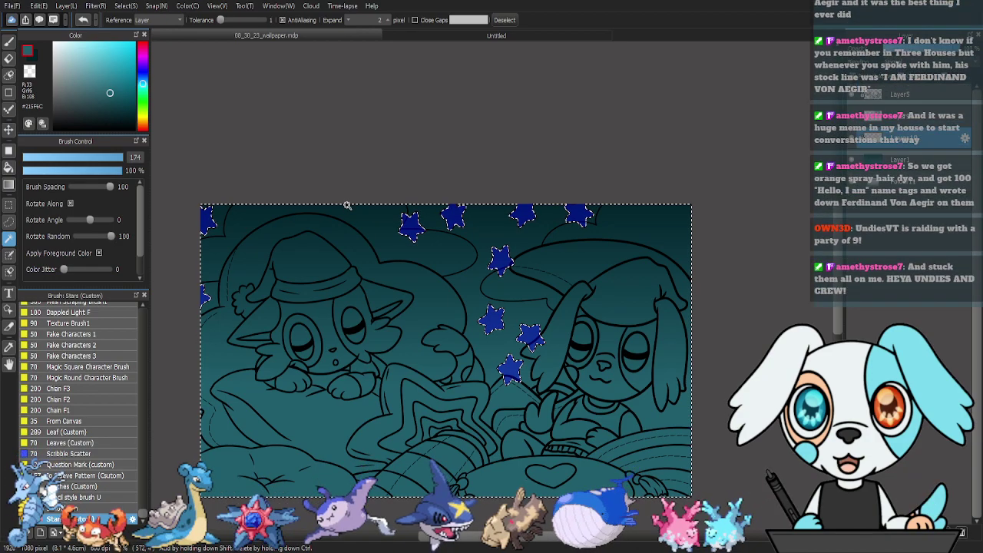
pyautogui.hotkey('ctrl', 'shift', 'i')
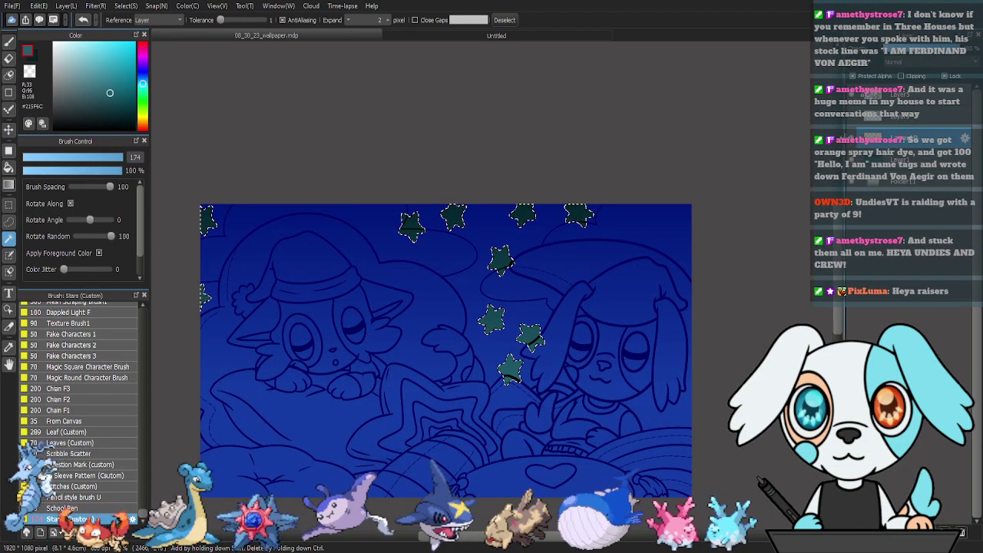
# Sample the peach color from the character reference and adjust the two color swatches to yellow #FFEF9E and orange #F29A58.
pyautogui.press('i')
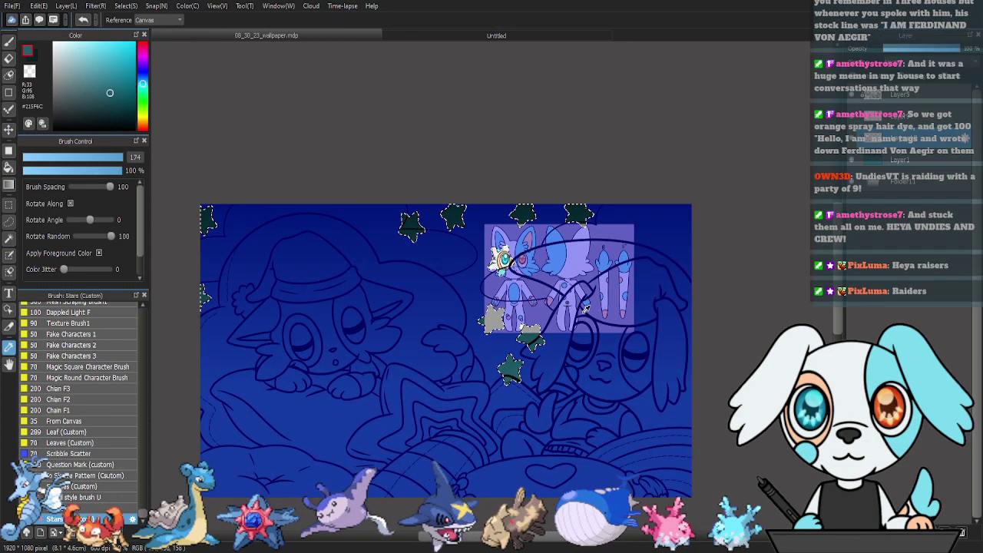
pyautogui.click(608, 309)
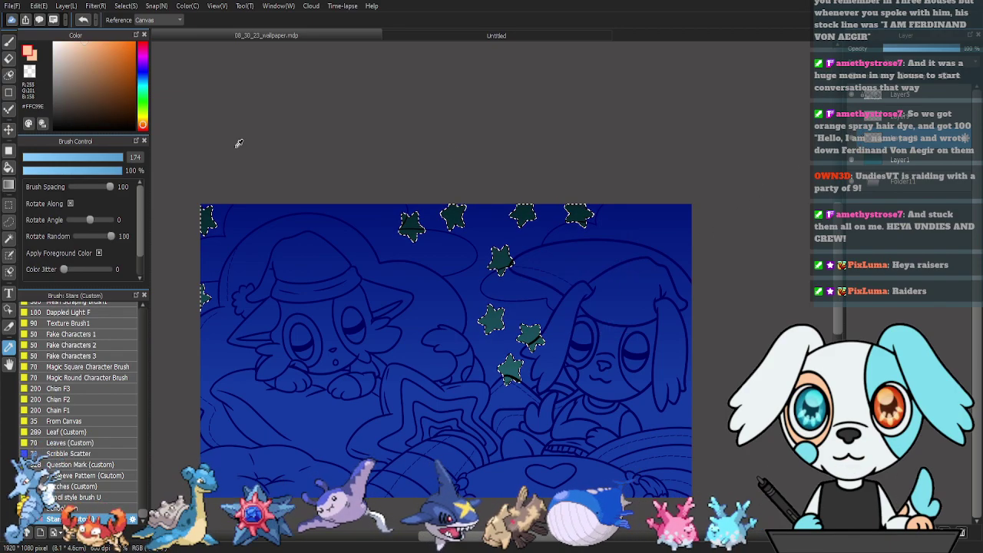
pyautogui.moveTo(143, 124); pyautogui.dragTo(151, 129)
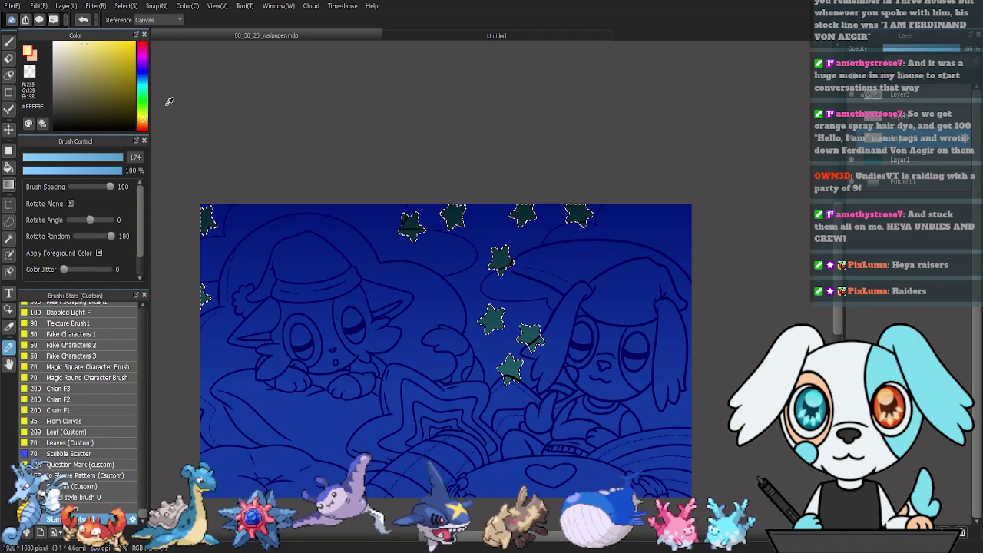
pyautogui.press('x')
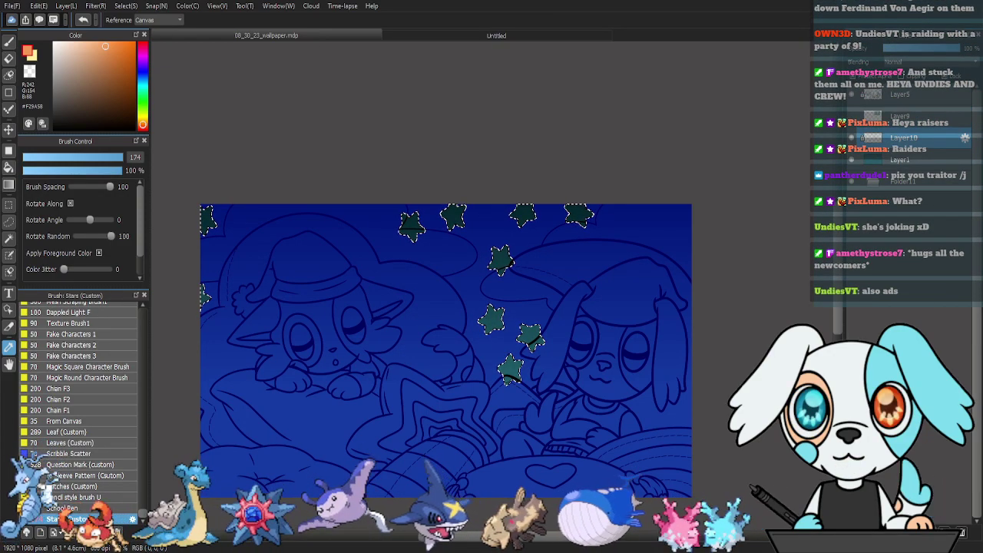
# Fill the selected stars with orange #F29A58 on a new alpha-protected layer above Layer1, and clear the selection.
pyautogui.click(912, 161)
pyautogui.click(854, 531)
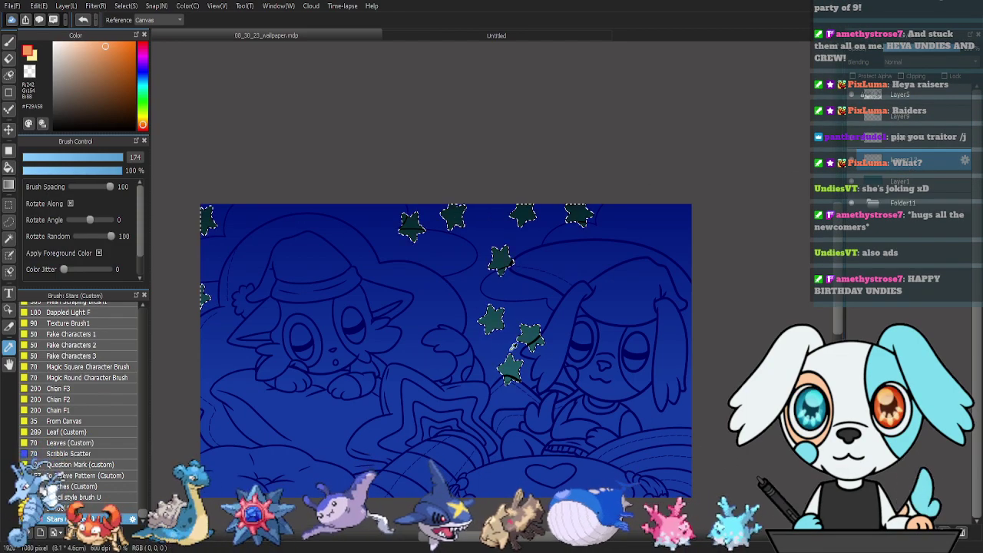
pyautogui.press('x')
pyautogui.press('g')
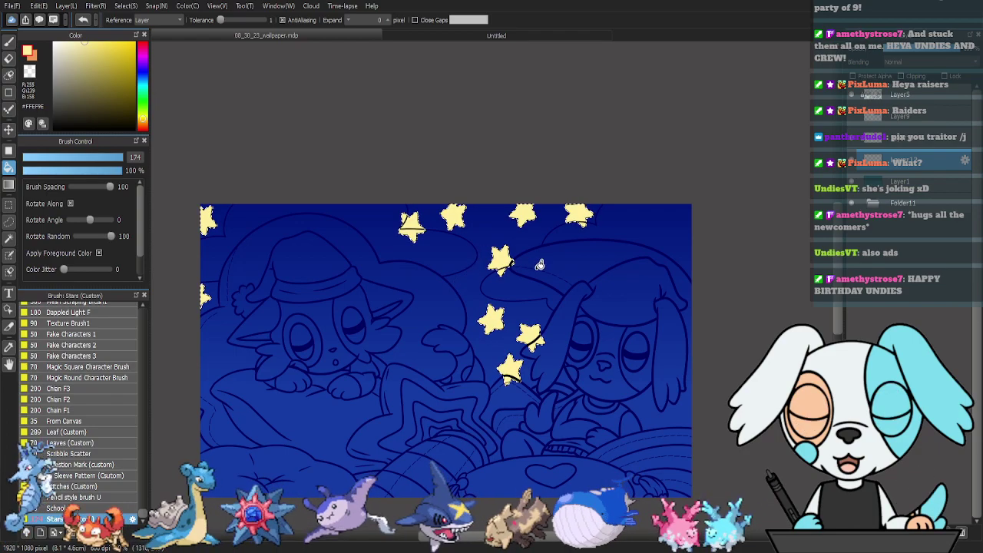
pyautogui.press('x')
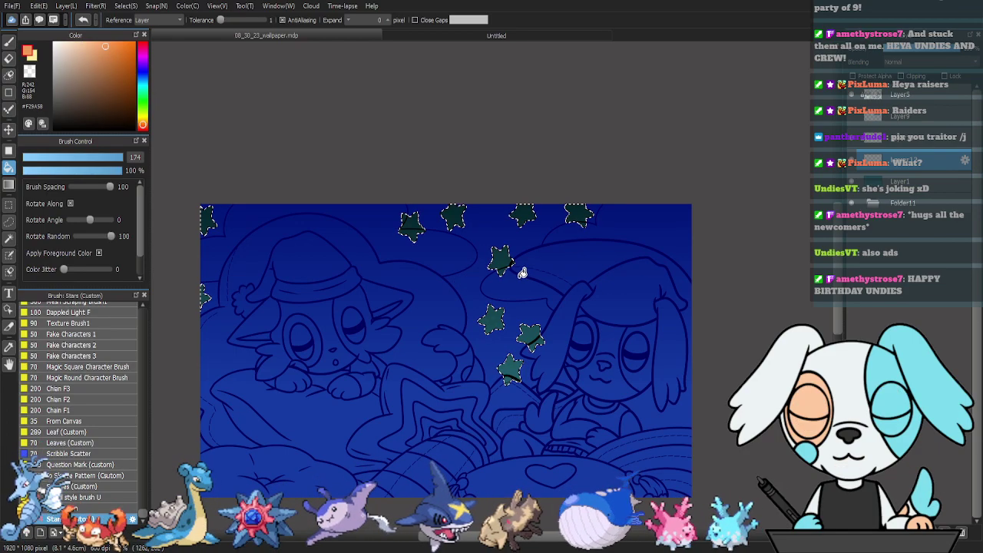
pyautogui.click(495, 309)
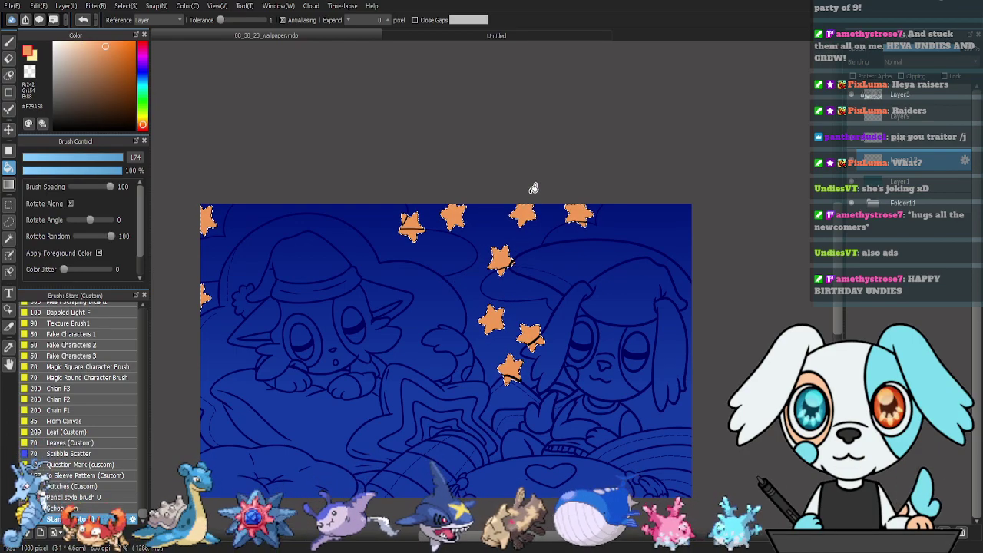
pyautogui.click(868, 77)
pyautogui.hotkey('ctrl', 'd')
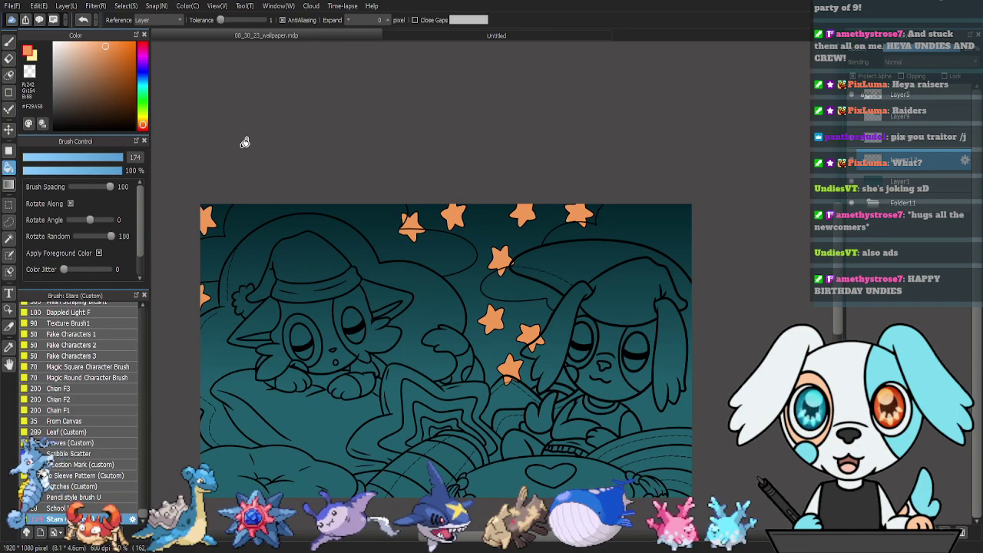
# Draw circular Foreground-Transparent gradients in yellow #FFEF9E on the three stars between the two characters, centered on each star.
pyautogui.press('x')
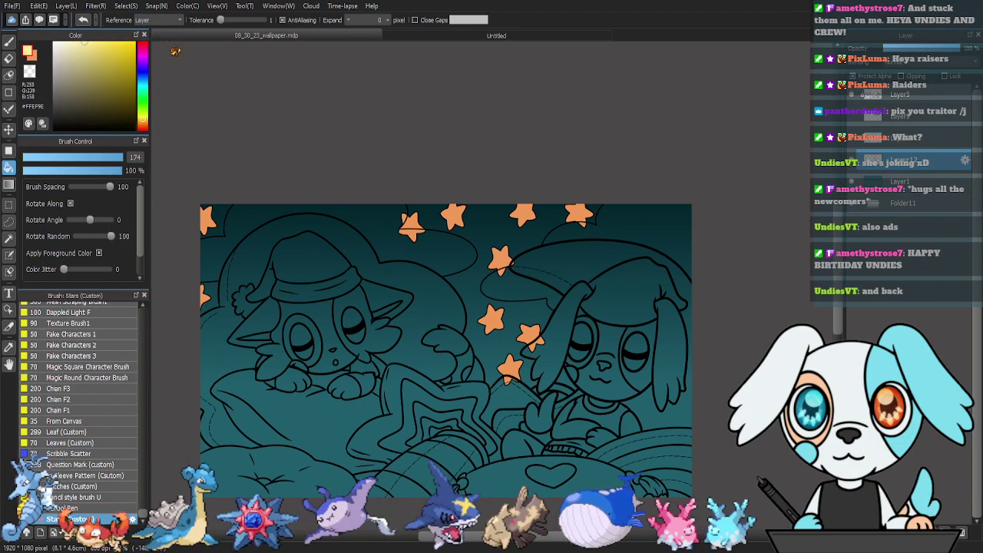
pyautogui.press('g')
pyautogui.click(252, 23)
pyautogui.click(255, 45)
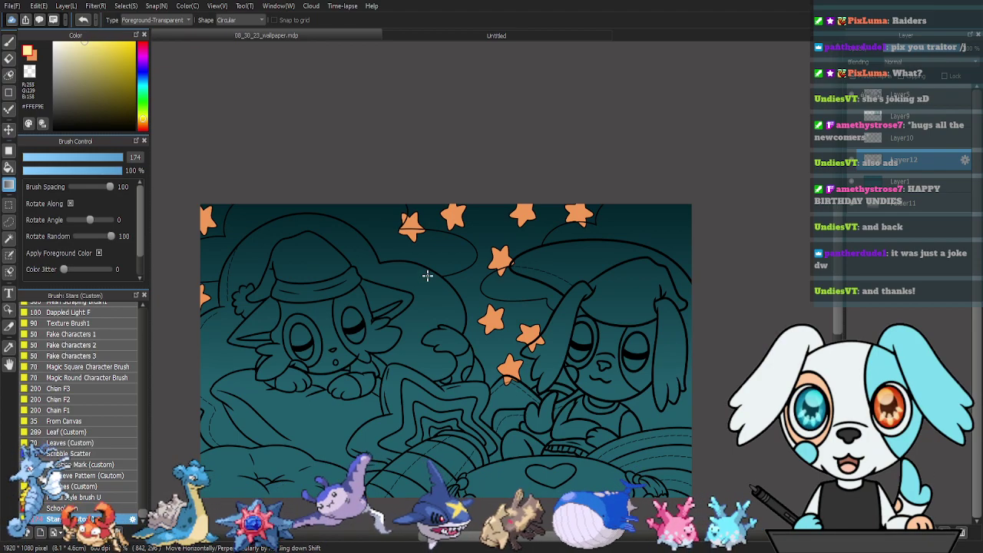
pyautogui.scroll(3, 465, 268)
pyautogui.moveTo(600, 345); pyautogui.dragTo(393, 223)
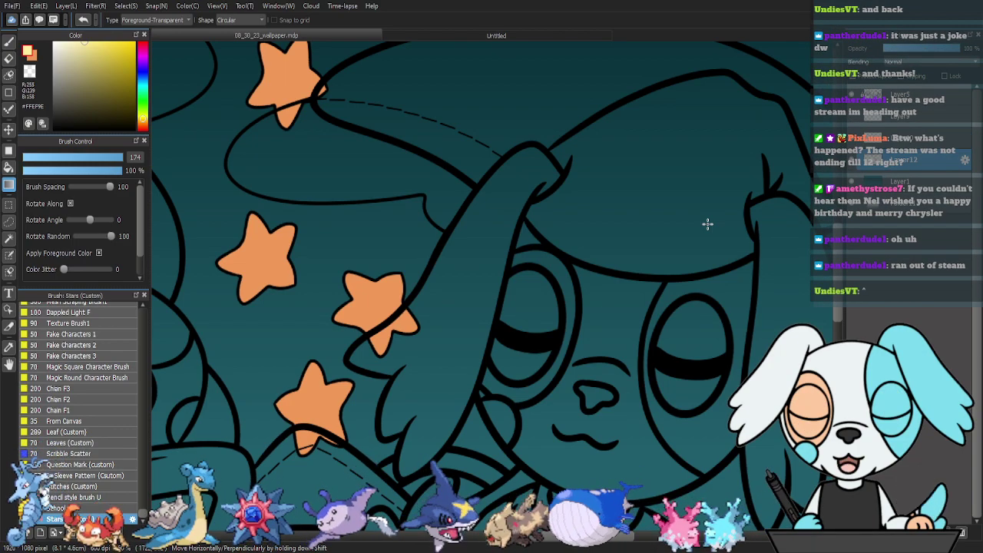
pyautogui.moveTo(256, 345); pyautogui.dragTo(391, 348)
pyautogui.scroll(1, 391, 347)
pyautogui.scroll(1, 434, 328)
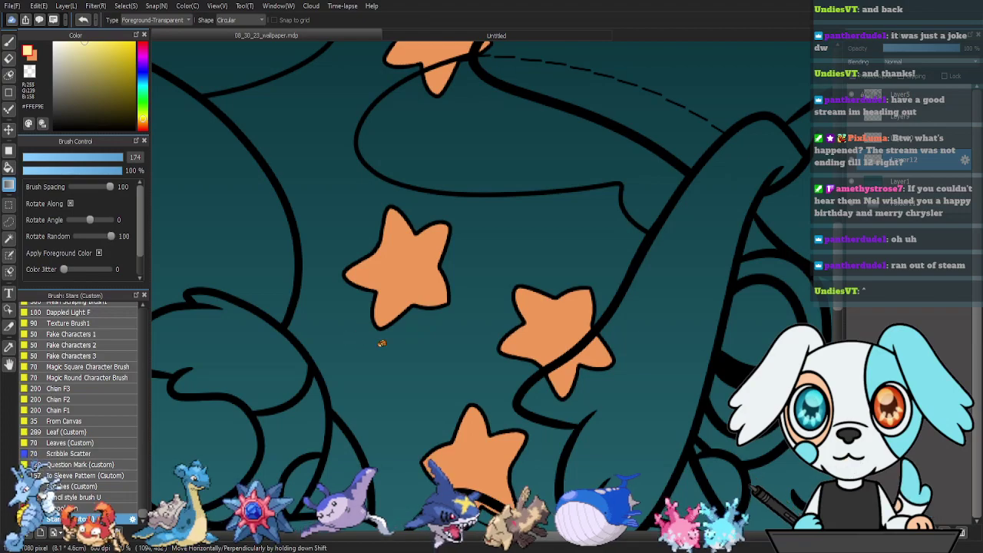
pyautogui.moveTo(448, 331); pyautogui.dragTo(381, 309)
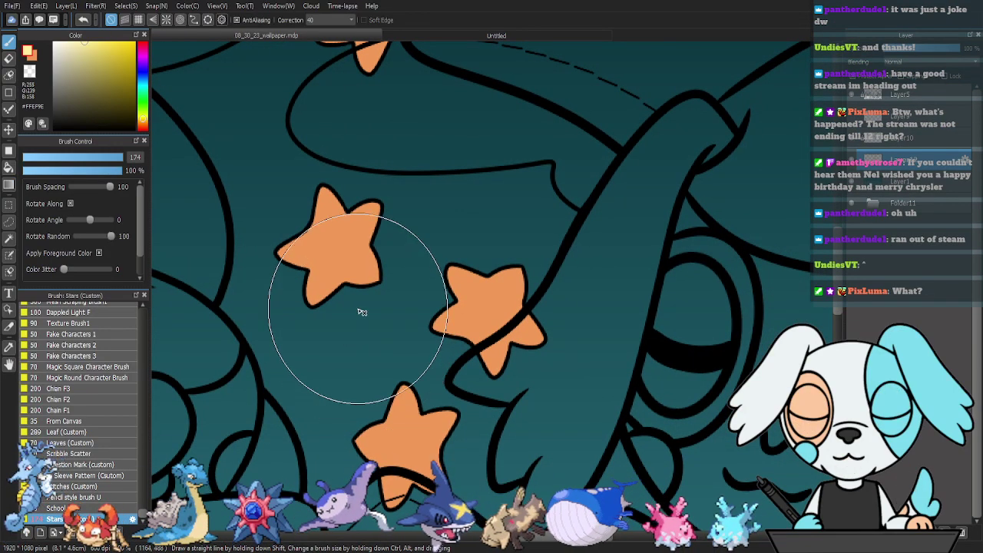
pyautogui.moveTo(483, 318); pyautogui.dragTo(536, 304)
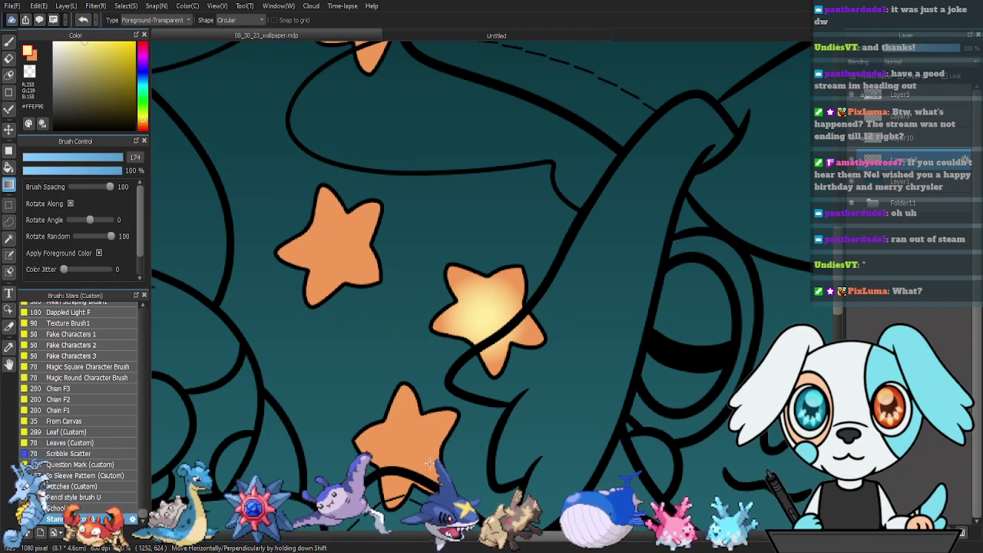
pyautogui.click(406, 421)
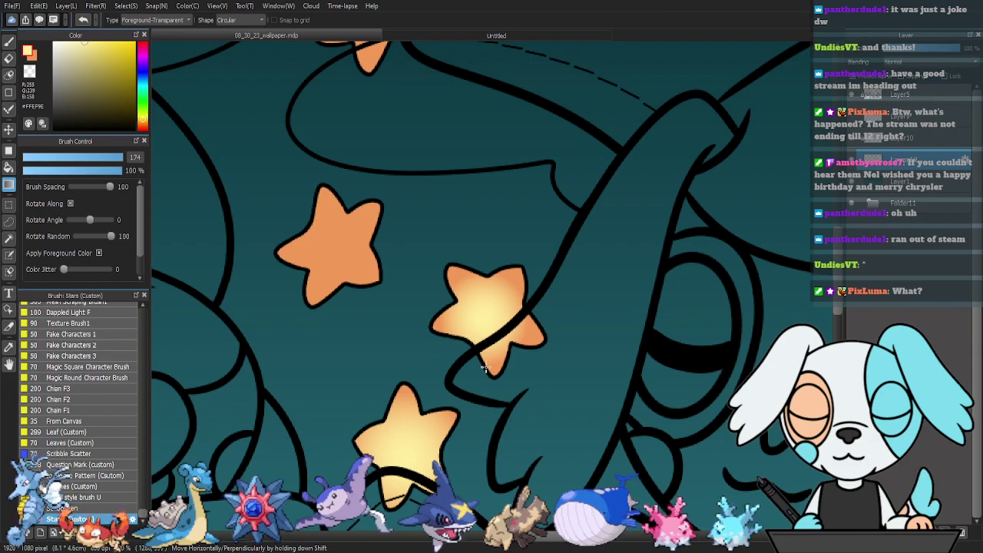
pyautogui.moveTo(354, 235); pyautogui.dragTo(379, 207)
# Add the yellow circular gradient to the star at the right pillow's tip and the four stars along the canvas's upper edge.
pyautogui.moveTo(347, 172); pyautogui.dragTo(411, 401)
pyautogui.click(447, 213)
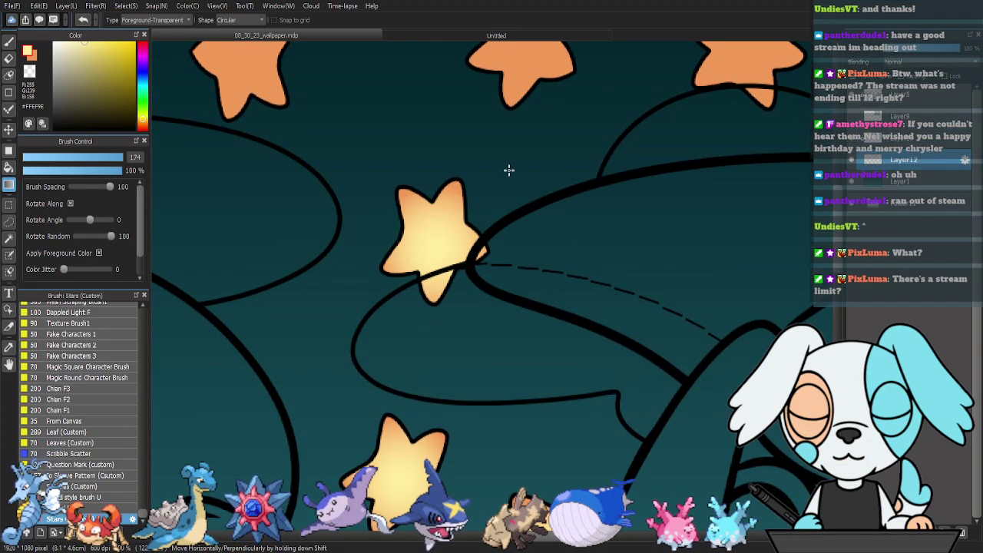
pyautogui.scroll(5, 345, 327)
pyautogui.click(505, 203)
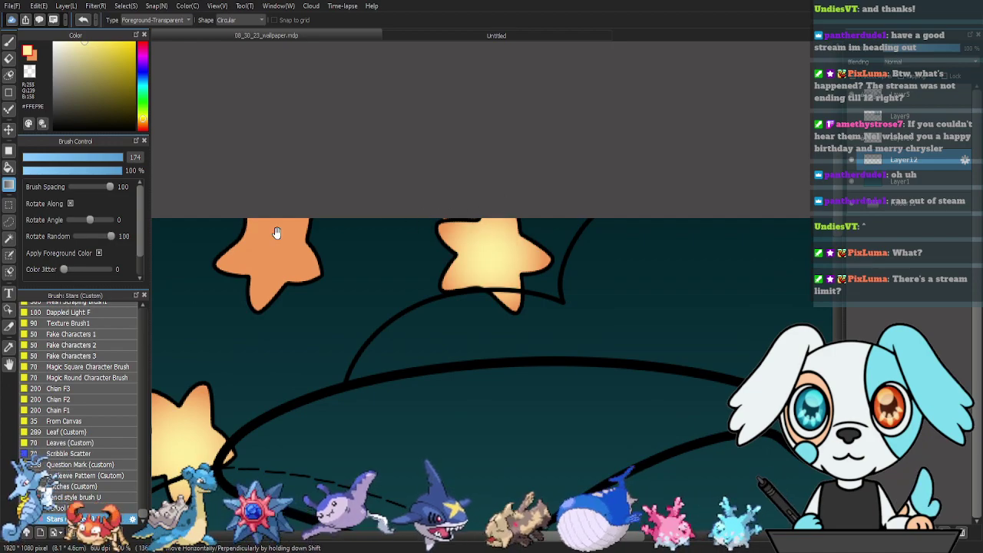
pyautogui.hscroll(-5, 469, 276)
pyautogui.click(486, 251)
pyautogui.hscroll(-5, 405, 256)
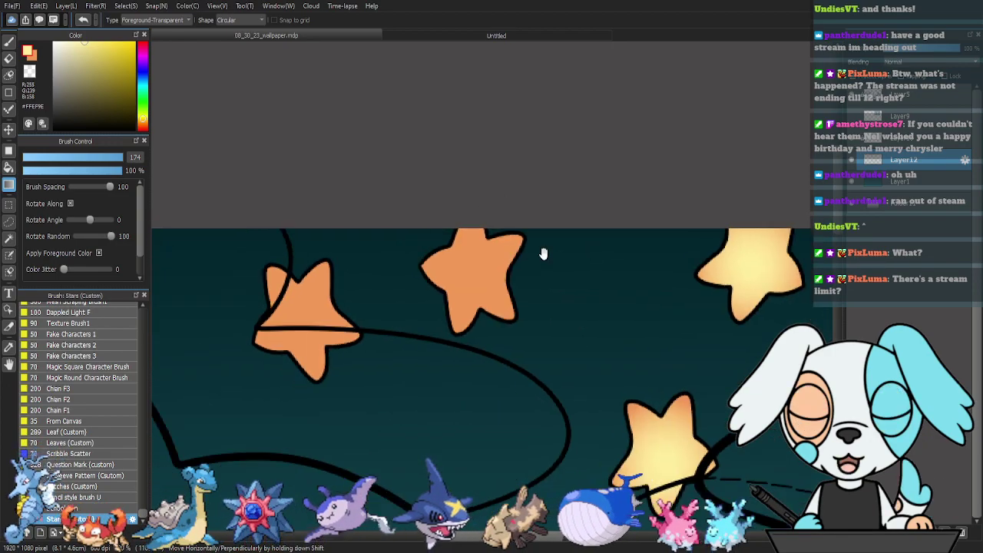
pyautogui.click(469, 228)
pyautogui.hscroll(-5, 463, 255)
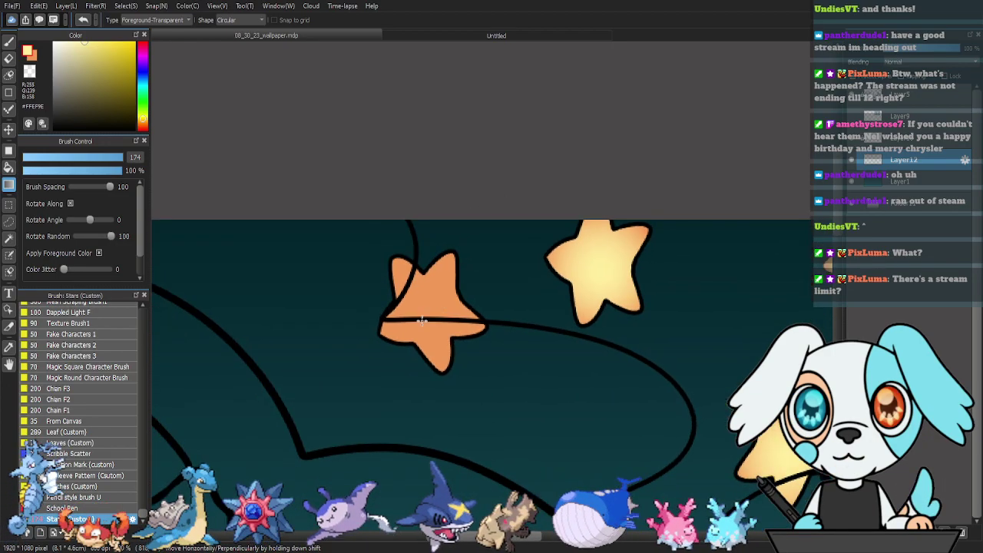
pyautogui.click(466, 273)
# Add the yellow circular gradient to the two cut-off stars on the canvas's left edge.
pyautogui.hscroll(-10, 345, 241)
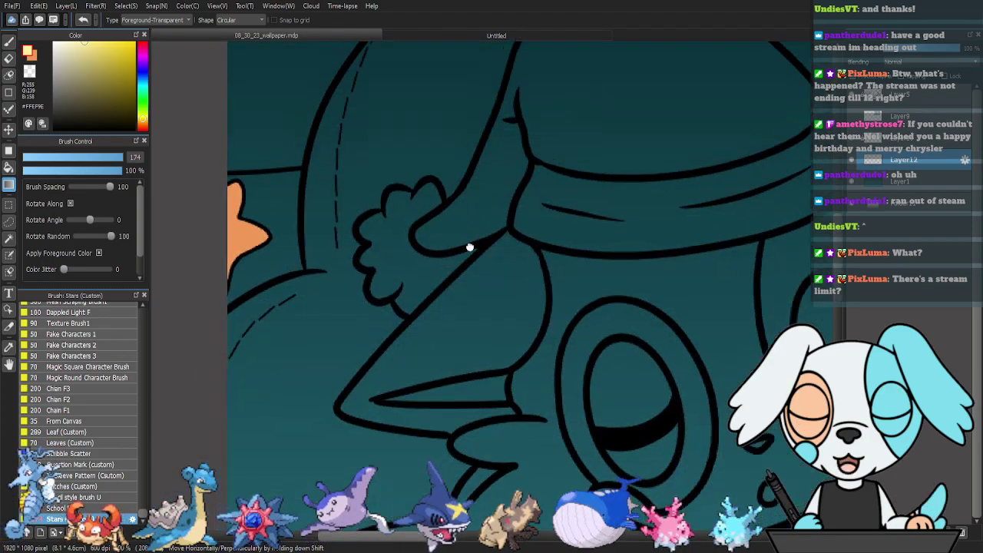
pyautogui.moveTo(470, 247); pyautogui.dragTo(743, 343)
pyautogui.moveTo(495, 331); pyautogui.dragTo(562, 264)
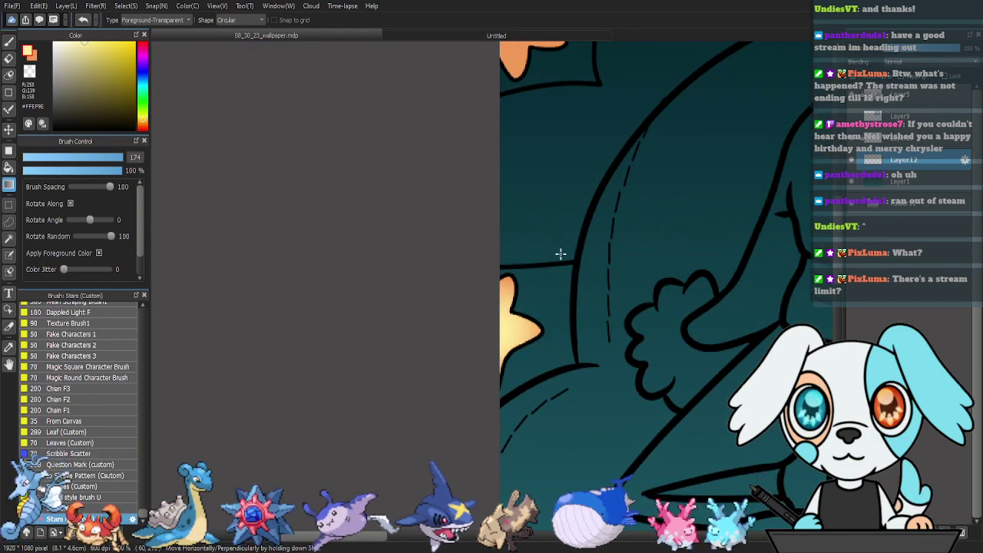
pyautogui.moveTo(562, 115); pyautogui.dragTo(470, 303)
pyautogui.keyDown('shift'); pyautogui.click(447, 241); pyautogui.keyUp('shift')
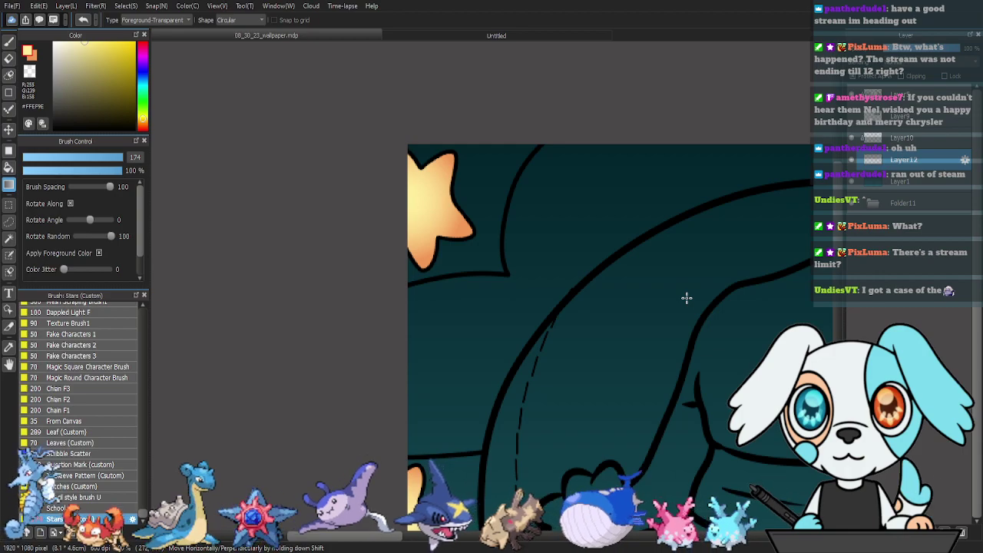
# Duplicate the star color layer Layer12.
pyautogui.scroll(-3, 557, 404)
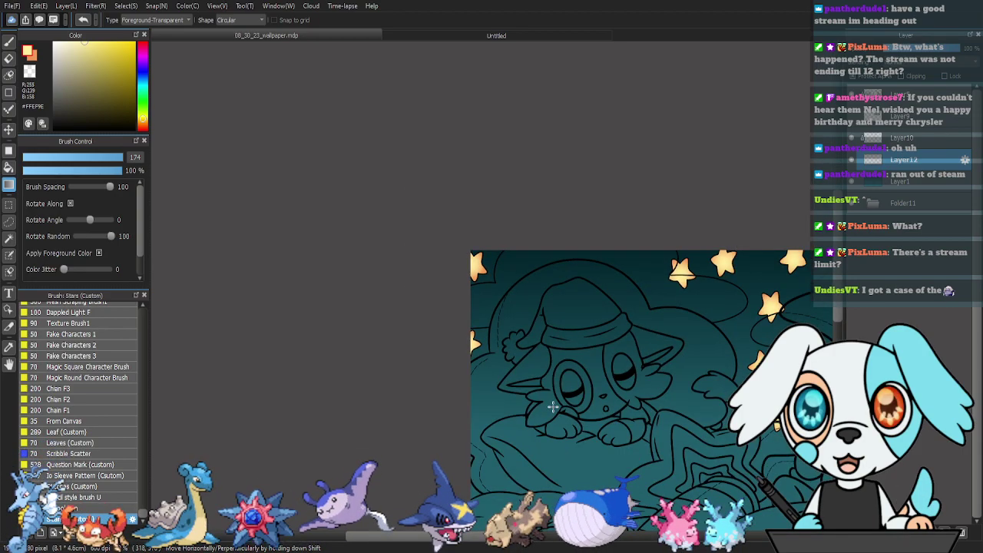
pyautogui.scroll(-2, 553, 407)
pyautogui.moveTo(672, 384); pyautogui.dragTo(569, 383)
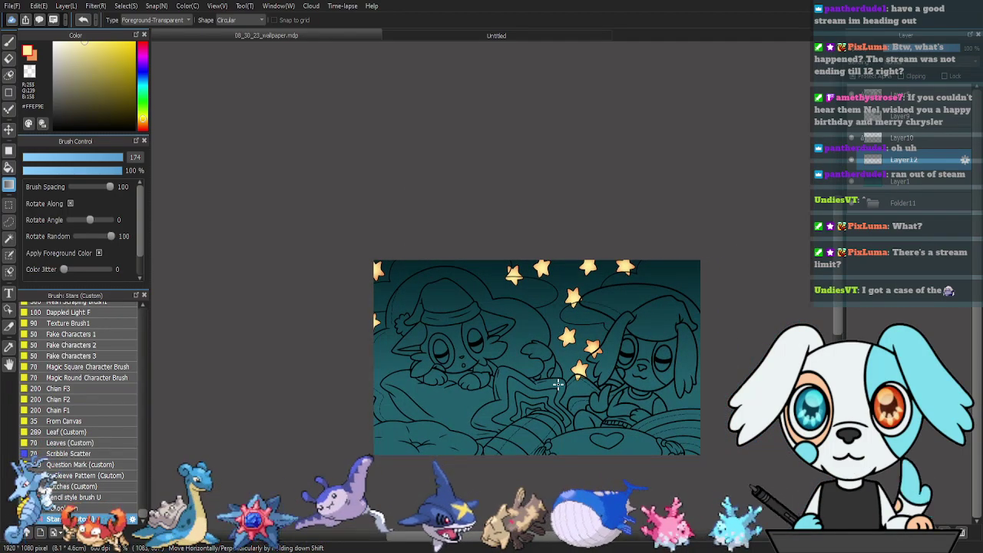
pyautogui.scroll(2, 558, 387)
pyautogui.scroll(1, 651, 376)
pyautogui.moveTo(651, 376); pyautogui.dragTo(559, 338)
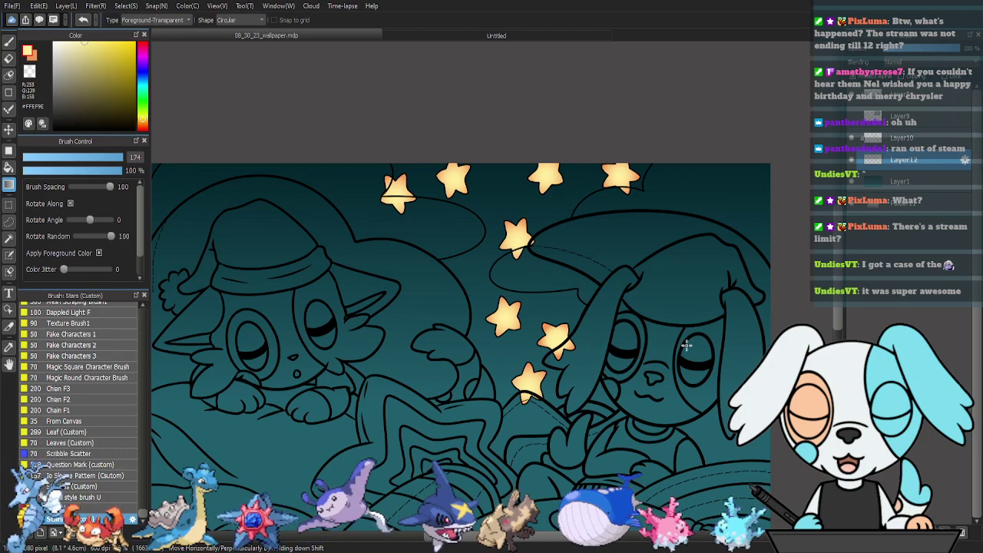
pyautogui.moveTo(600, 321)
pyautogui.mouseDown()
pyautogui.moveTo(673, 269)
pyautogui.moveTo(637, 288)
pyautogui.mouseUp()
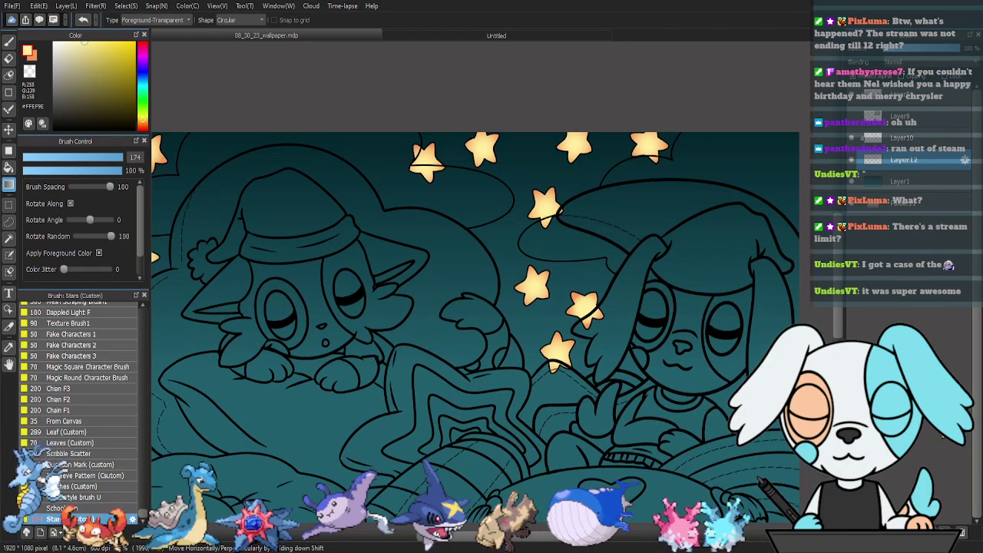
pyautogui.click(930, 532)
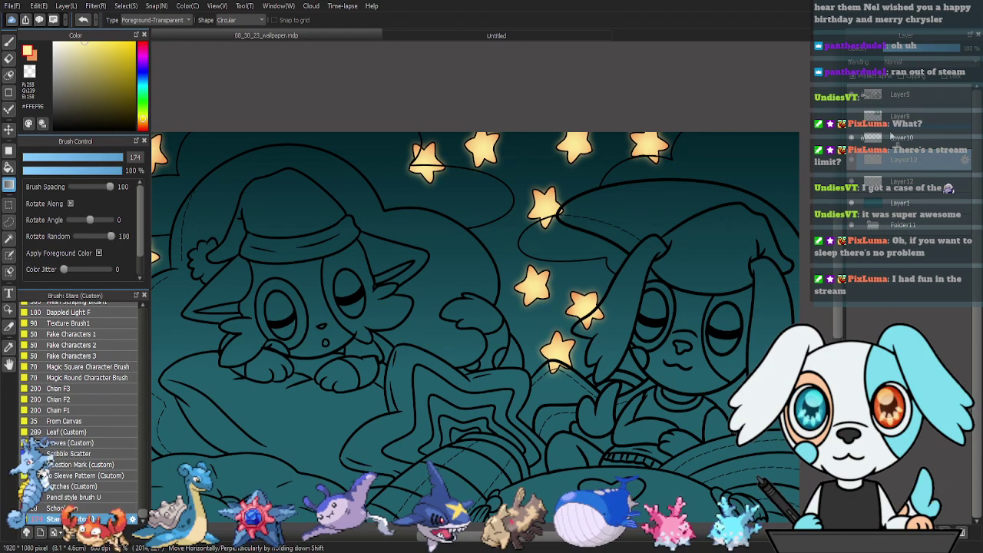
# Move the duplicated star layer above Layer10 and toggle the visibility of the star copy beneath it.
pyautogui.moveTo(895, 159); pyautogui.dragTo(891, 135)
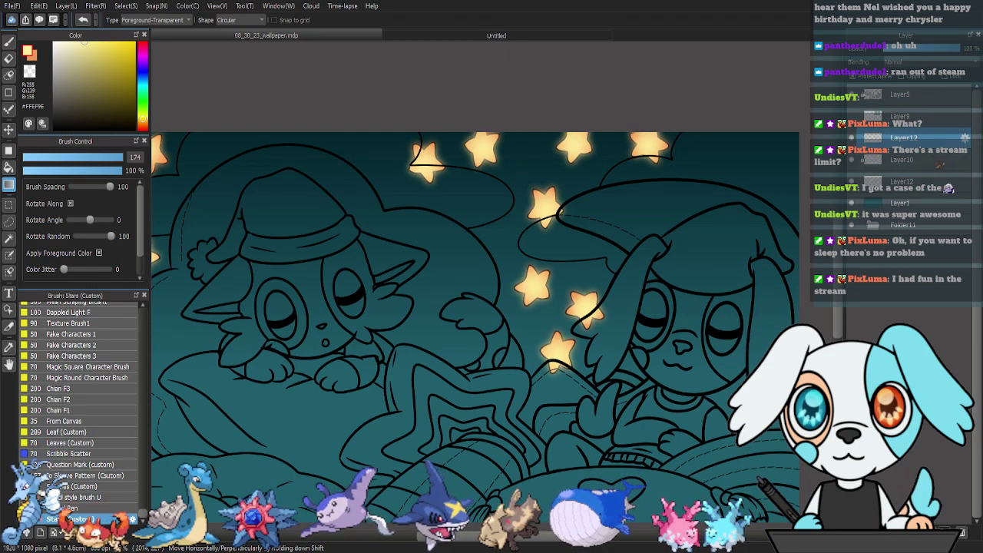
pyautogui.moveTo(633, 284); pyautogui.dragTo(648, 221)
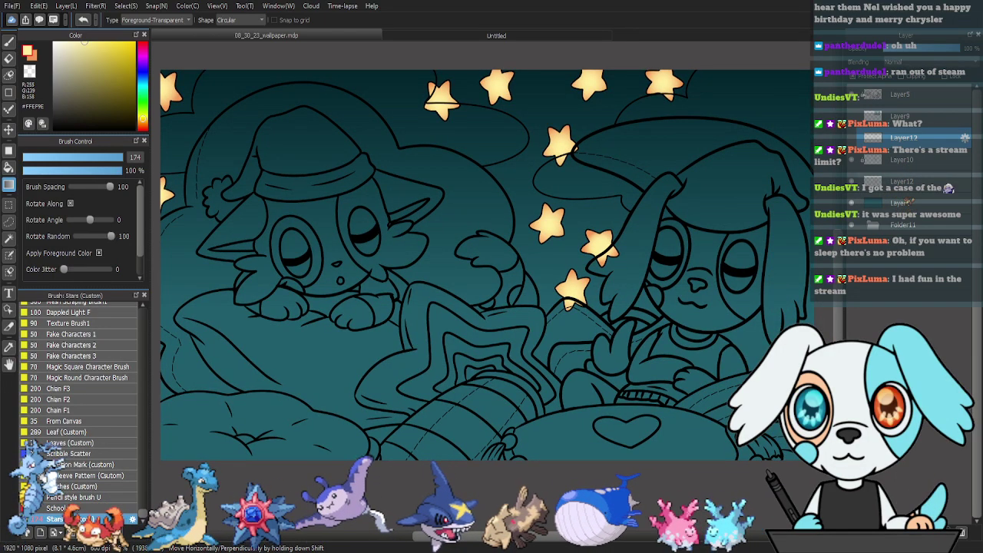
pyautogui.click(907, 187)
pyautogui.click(851, 183)
pyautogui.click(852, 183)
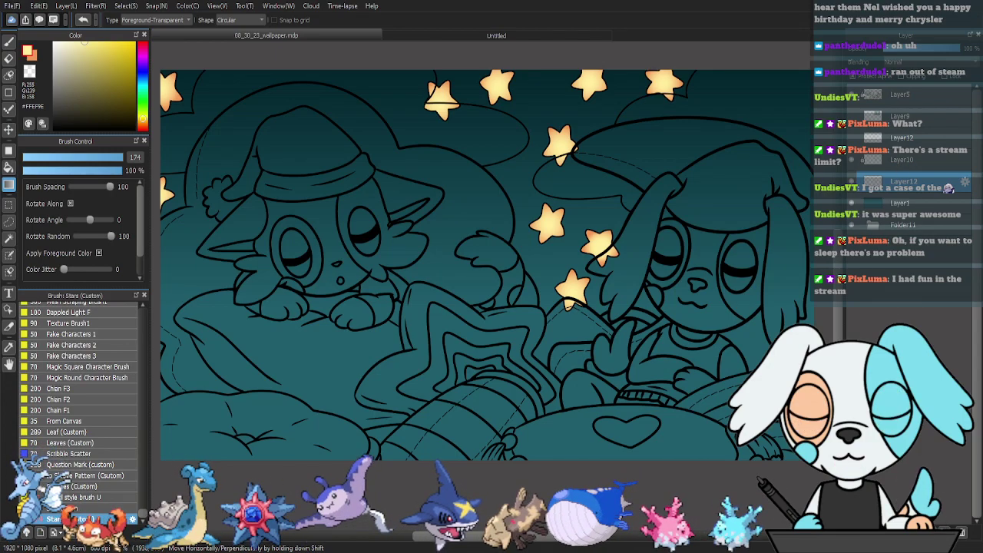
pyautogui.click(905, 163)
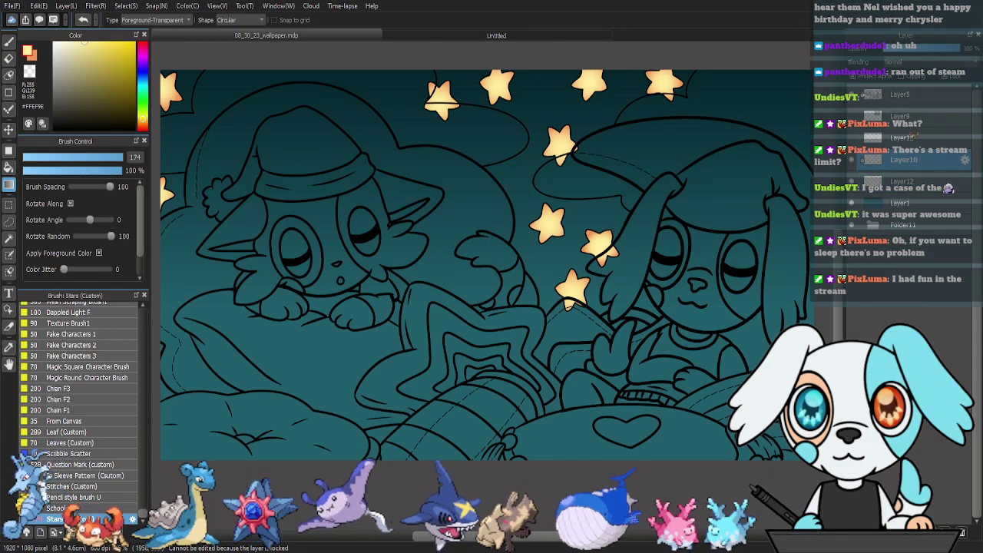
# Select all the cloud shapes behind the two characters with the Magic Wand, using the line art on Layer5.
pyautogui.click(905, 94)
pyautogui.press('w')
pyautogui.click(433, 141)
pyautogui.moveTo(453, 188); pyautogui.dragTo(528, 231)
pyautogui.keyDown('shift'); pyautogui.click(699, 232); pyautogui.keyUp('shift')
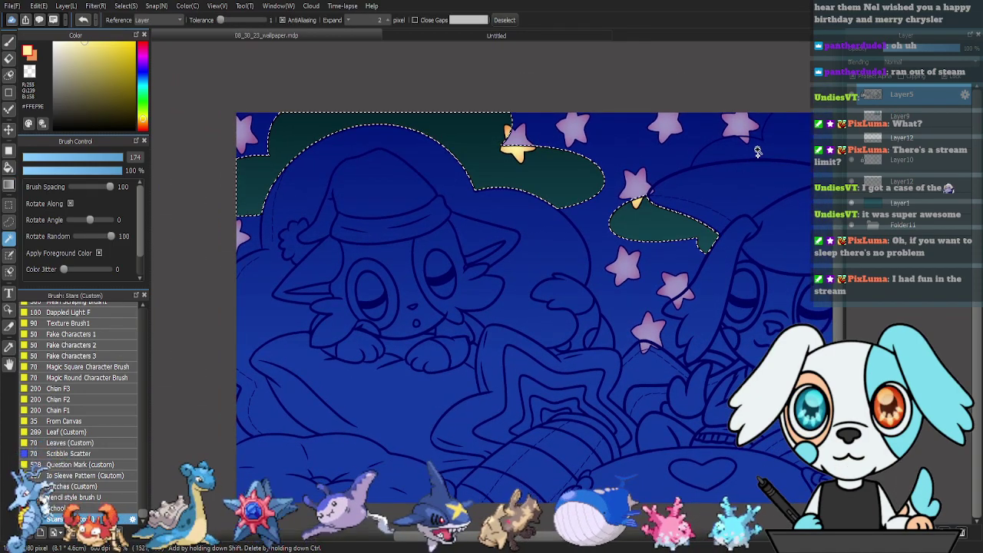
pyautogui.moveTo(757, 152); pyautogui.dragTo(700, 160)
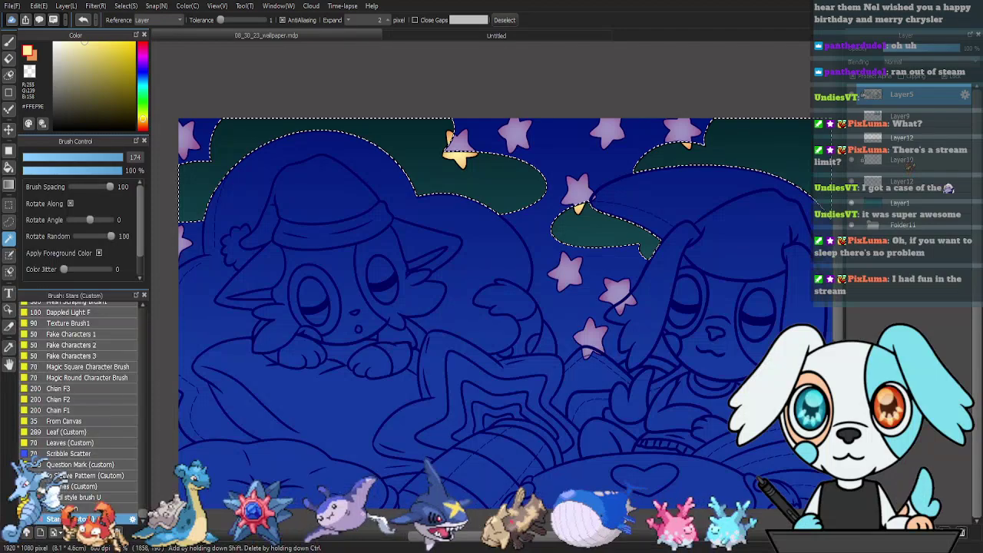
# Sample the light blue from the character reference sheet and lighten the foreground color to #D3F7FF.
pyautogui.click(852, 117)
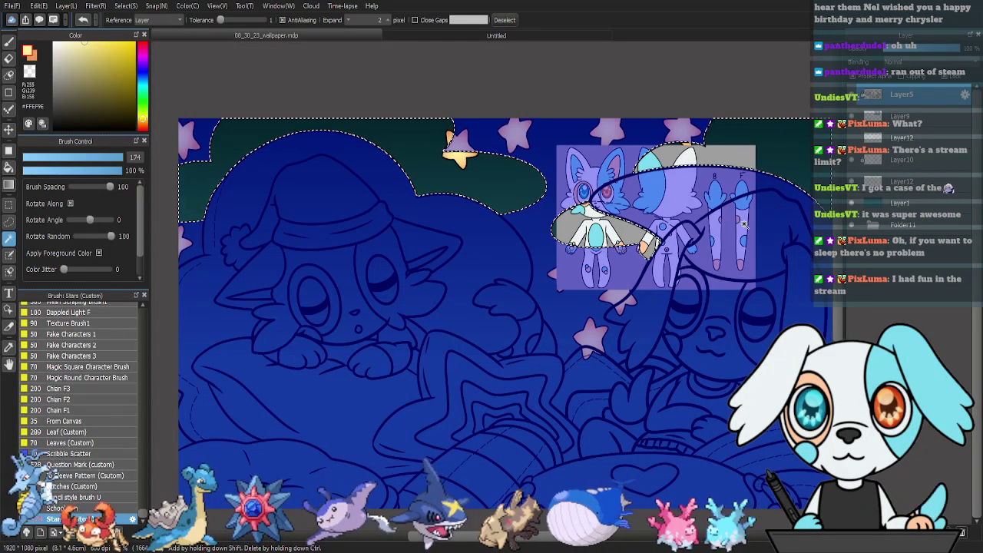
pyautogui.press('i')
pyautogui.click(655, 154)
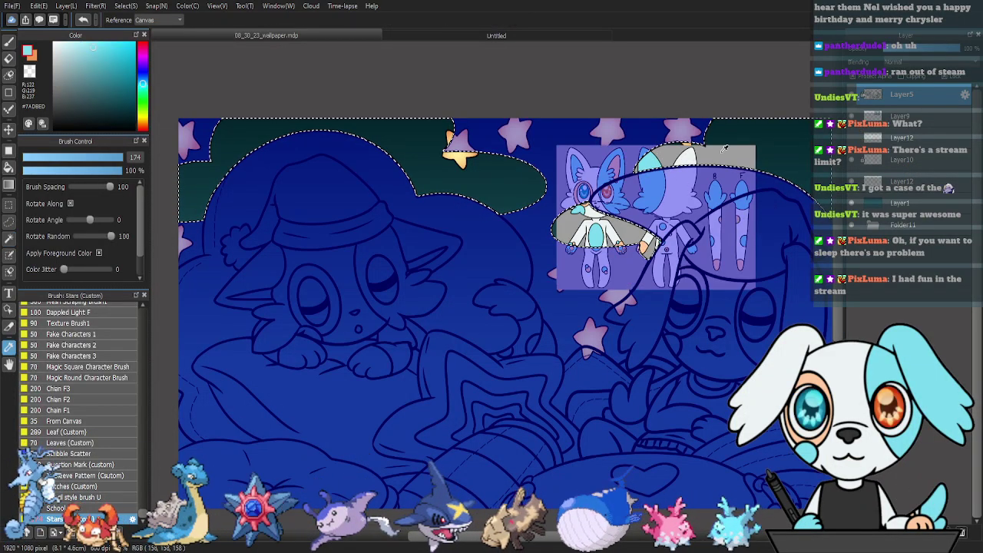
pyautogui.moveTo(64, 52); pyautogui.dragTo(72, 48)
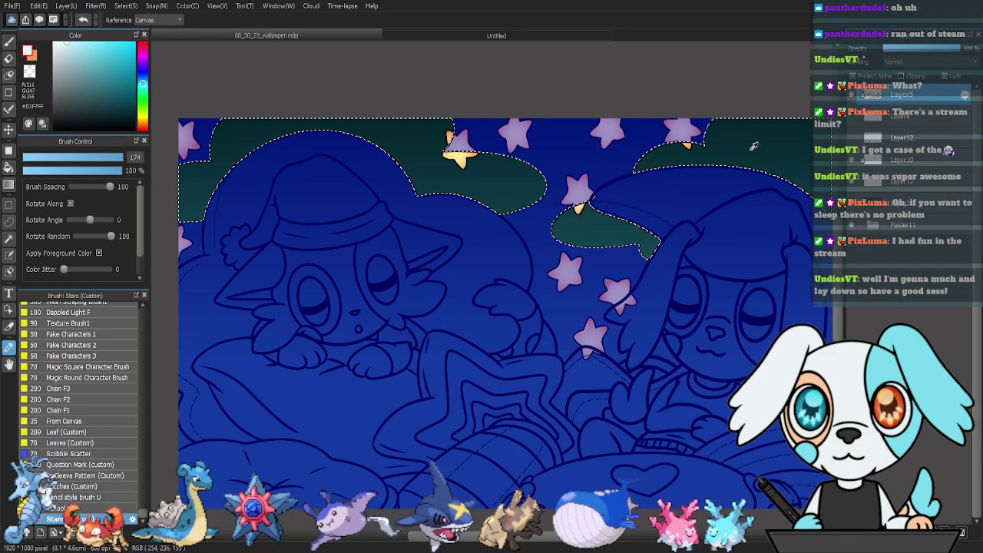
# Create a new layer and fill the selected cloud areas with the pale blue #D3F7FF.
pyautogui.keyDown('alt'); pyautogui.click(456, 149); pyautogui.keyUp('alt')
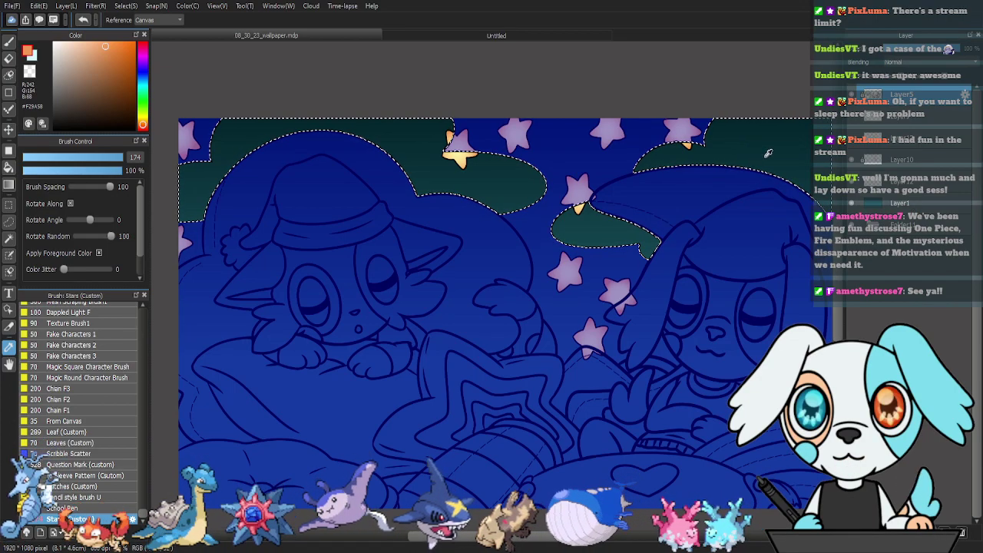
pyautogui.hotkey('ctrl', 'd')
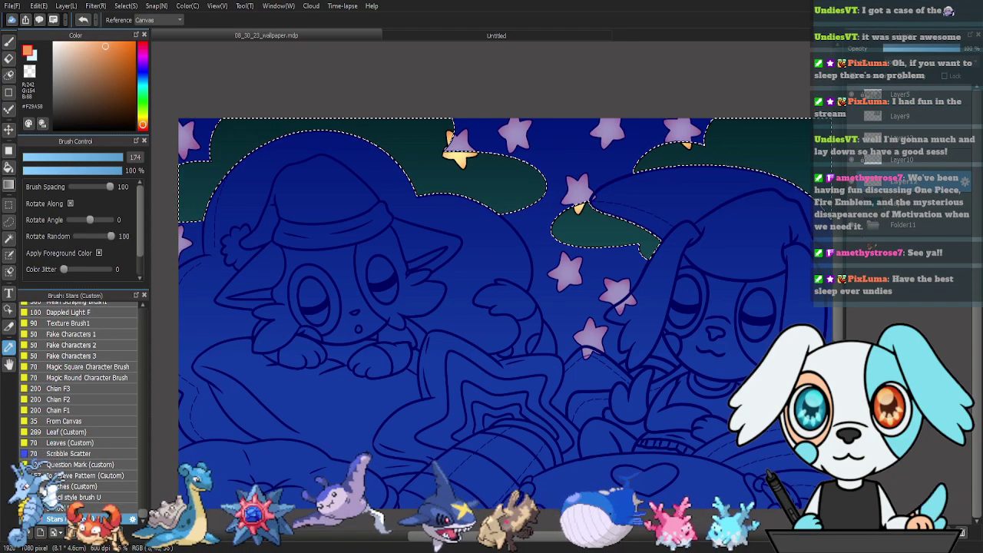
pyautogui.click(947, 532)
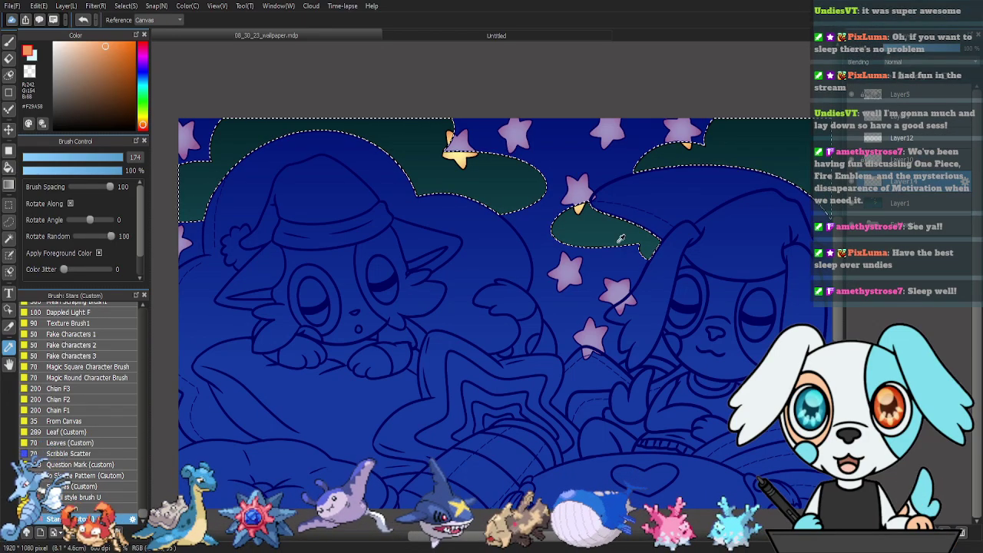
pyautogui.press('g')
pyautogui.click(563, 193)
pyautogui.hotkey('ctrl', 'z')
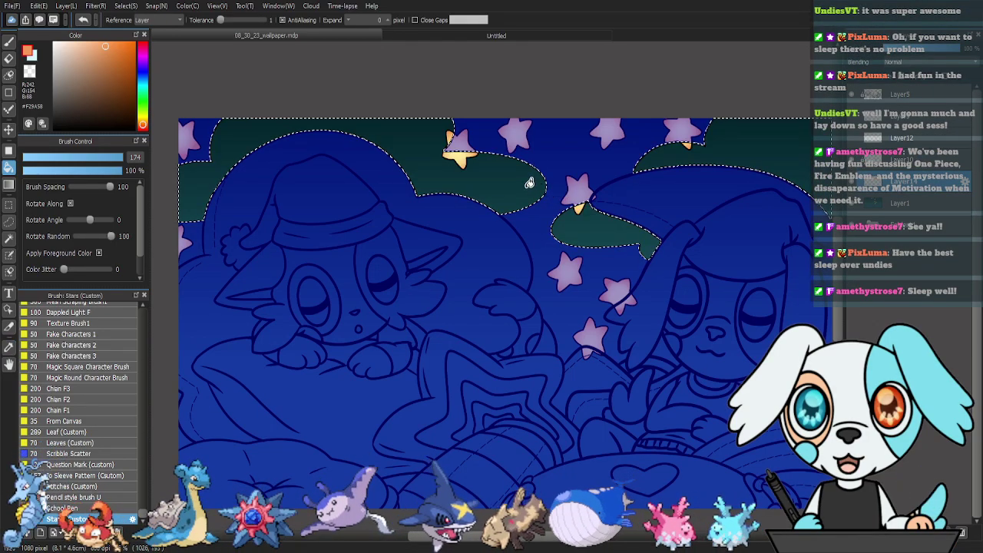
pyautogui.press('x')
pyautogui.click(526, 183)
pyautogui.press('x')
pyautogui.press('i')
pyautogui.click(456, 147)
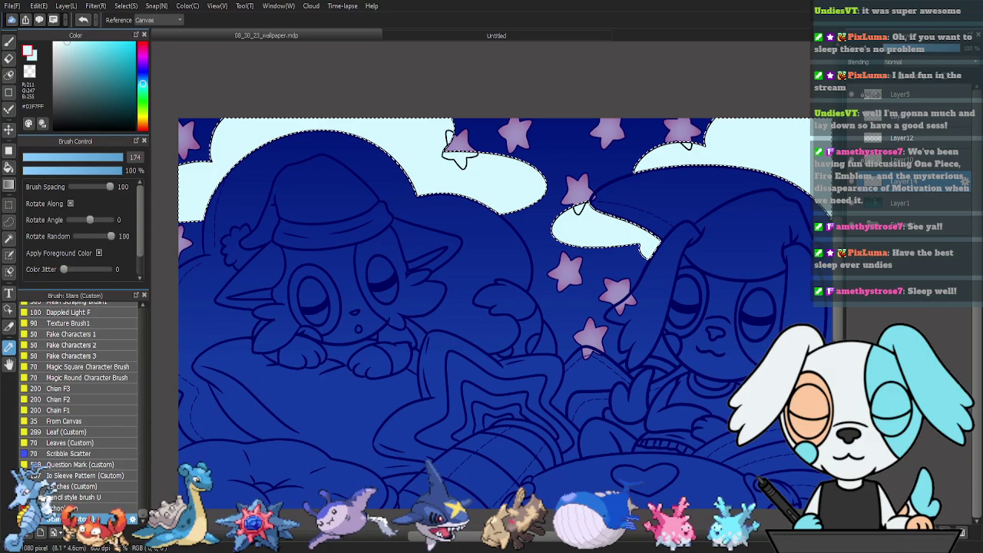
# Airbrush teal #4FB9CE shading onto the clouds behind the cat's pillow, with size 100 and stroke correction 0.
pyautogui.moveTo(143, 513)
pyautogui.mouseDown()
pyautogui.moveTo(102, 344)
pyautogui.moveTo(103, 307)
pyautogui.mouseUp()
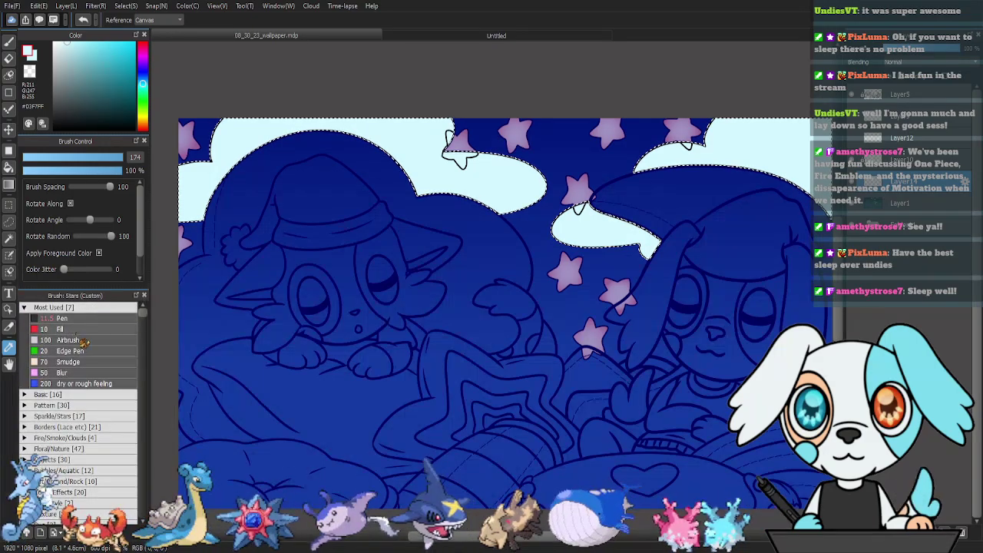
pyautogui.click(75, 340)
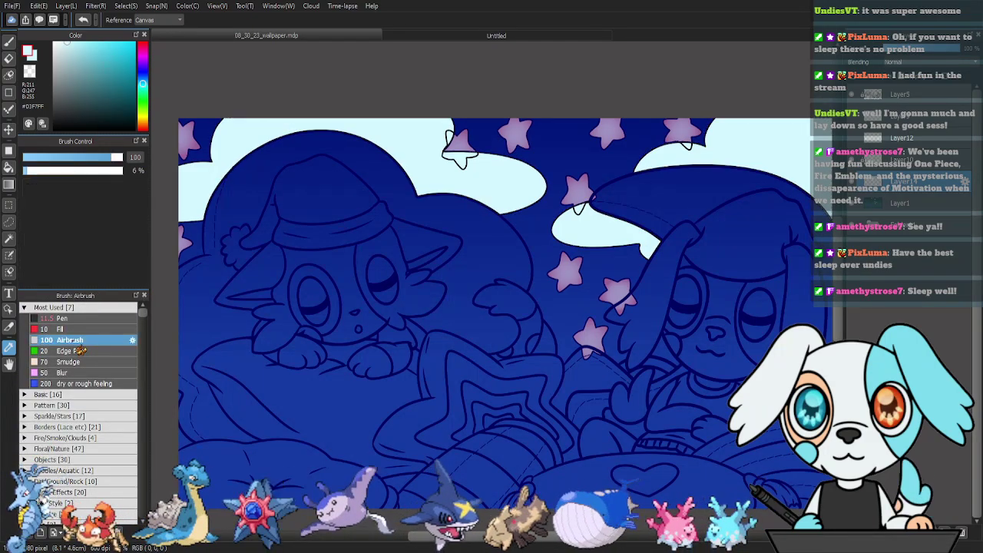
pyautogui.click(106, 59)
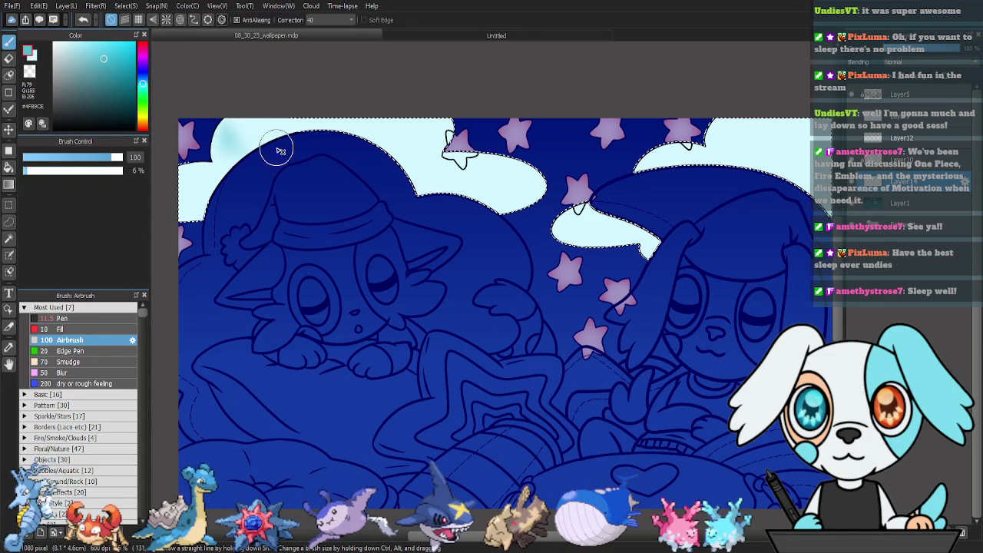
pyautogui.click(328, 21)
pyautogui.click(322, 33)
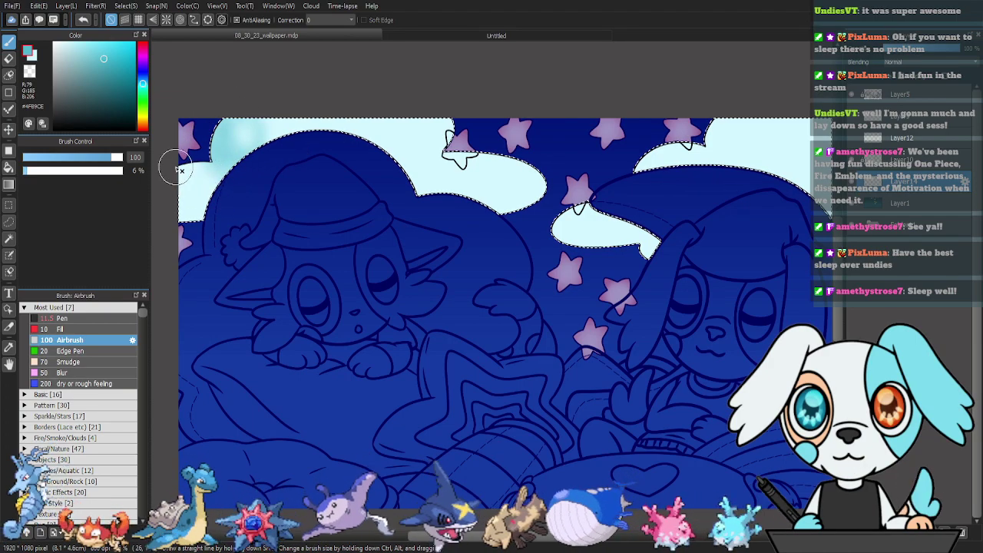
pyautogui.hotkey('ctrl', 'shift', 'd')
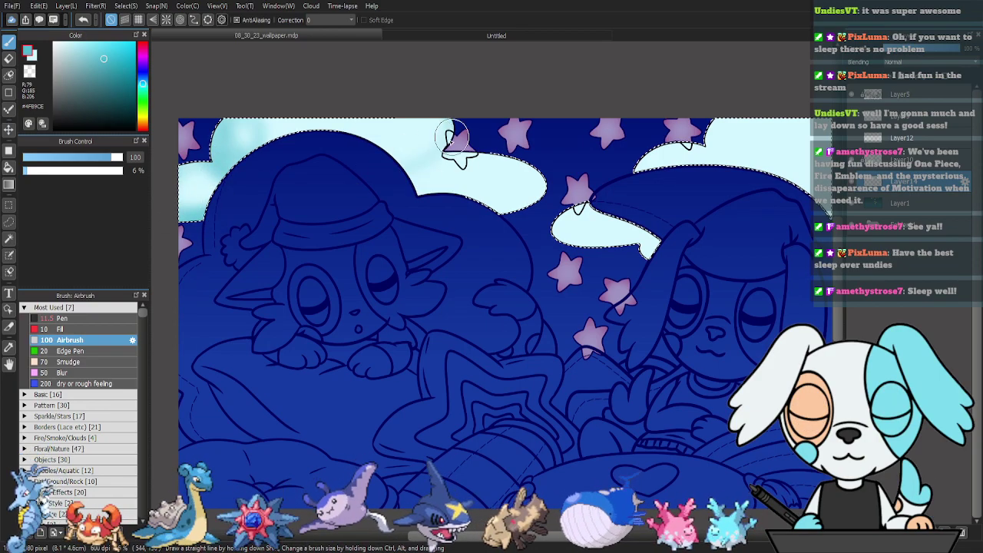
# Enlarge the Airbrush to 143 and shade the remaining cloud areas around the dog with #4FB9CE.
pyautogui.moveTo(113, 159); pyautogui.dragTo(123, 159)
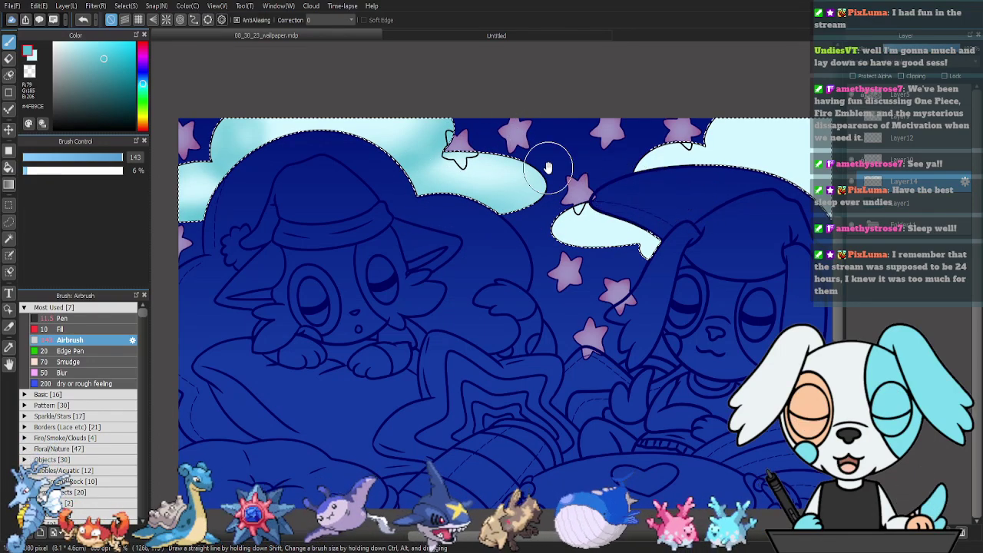
pyautogui.moveTo(673, 222)
pyautogui.mouseDown()
pyautogui.moveTo(491, 212)
pyautogui.moveTo(345, 234)
pyautogui.moveTo(534, 239)
pyautogui.moveTo(374, 223)
pyautogui.mouseUp()
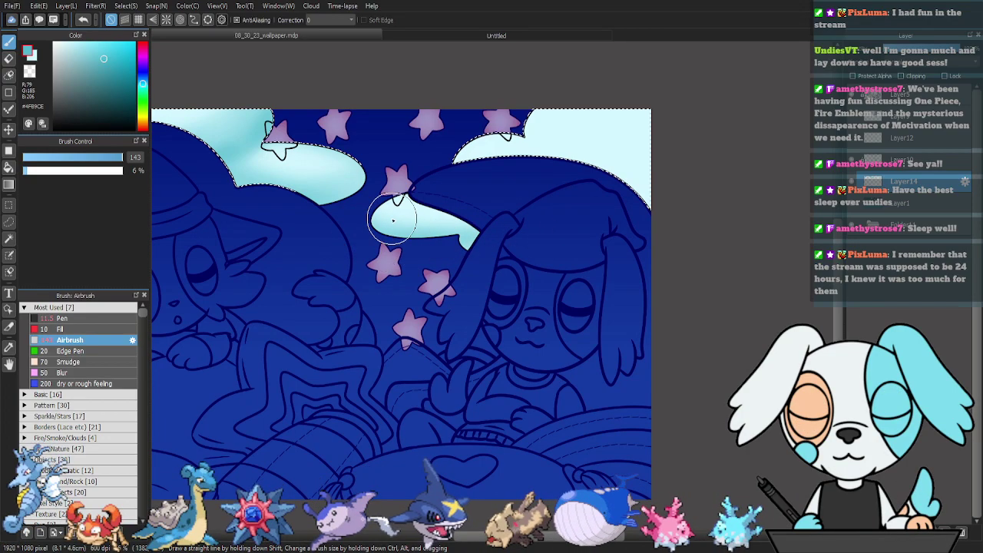
pyautogui.moveTo(516, 131)
pyautogui.mouseDown()
pyautogui.moveTo(539, 163)
pyautogui.moveTo(449, 167)
pyautogui.moveTo(518, 170)
pyautogui.moveTo(554, 94)
pyautogui.moveTo(579, 172)
pyautogui.moveTo(620, 177)
pyautogui.moveTo(640, 212)
pyautogui.mouseUp()
pyautogui.hotkey('ctrl', 'y')
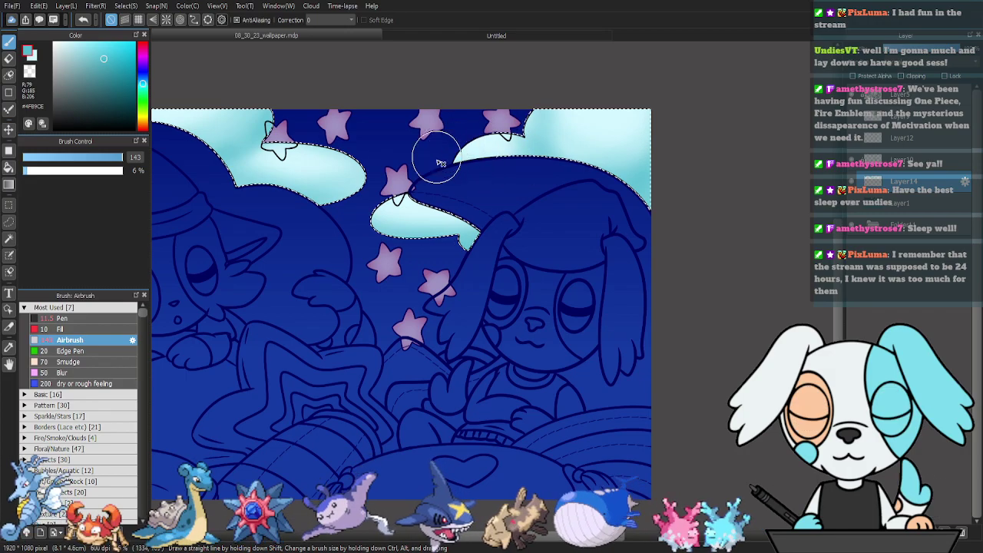
# Clear the cloud selection and move the glowing star layer beneath the cloud layer.
pyautogui.hotkey('ctrl', 'd')
pyautogui.moveTo(397, 210); pyautogui.dragTo(643, 223)
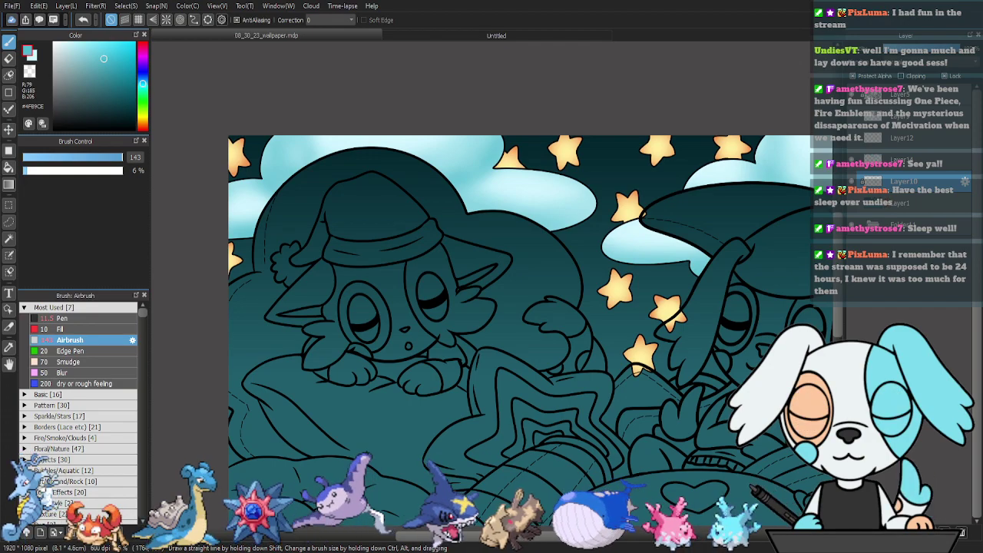
pyautogui.moveTo(742, 189); pyautogui.dragTo(688, 190)
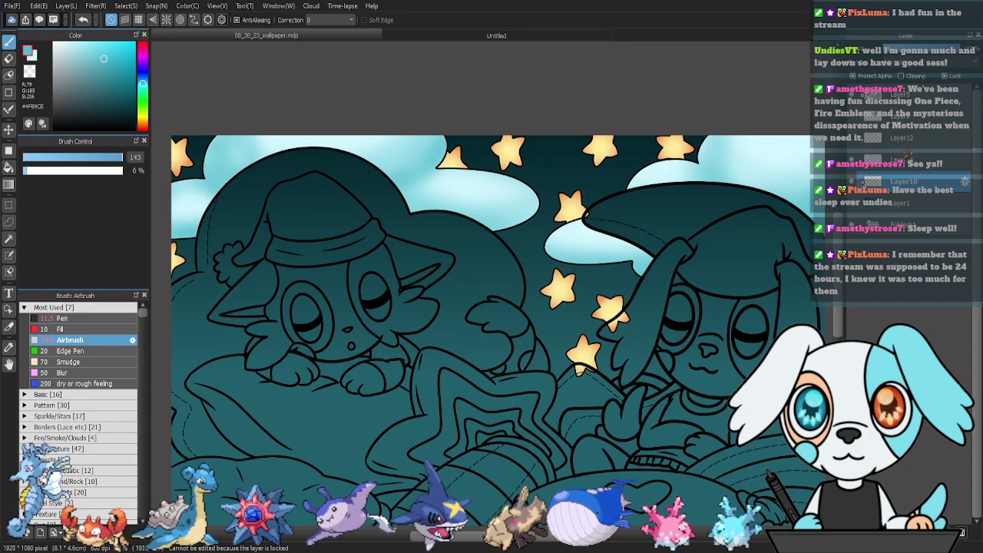
pyautogui.moveTo(902, 141); pyautogui.dragTo(899, 173)
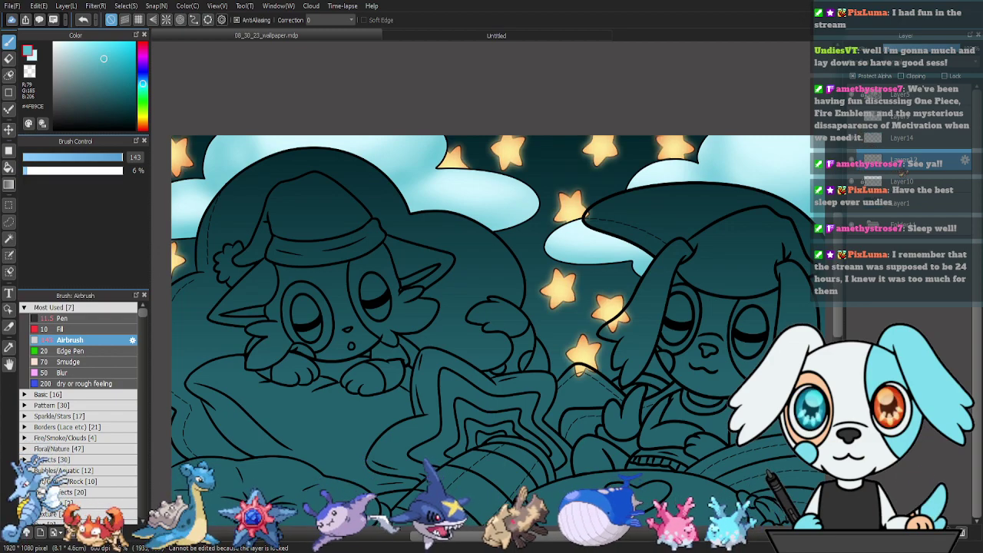
pyautogui.moveTo(735, 168)
pyautogui.mouseDown()
pyautogui.moveTo(769, 161)
pyautogui.moveTo(741, 168)
pyautogui.mouseUp()
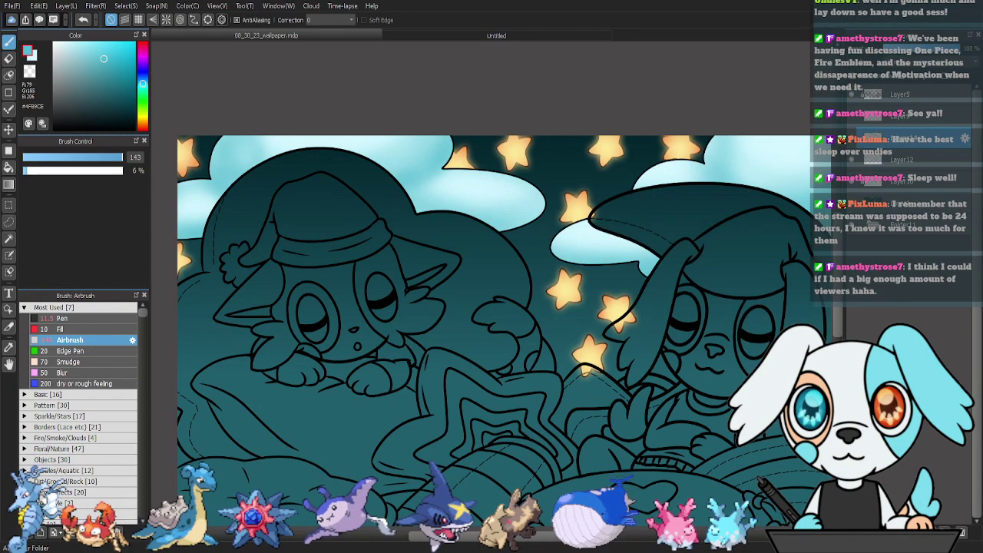
# Group the sky, star and cloud layers into a folder named BG and add a new layer above it.
pyautogui.click(890, 159)
pyautogui.keyDown('shift'); pyautogui.click(922, 225); pyautogui.keyUp('shift')
pyautogui.moveTo(919, 167); pyautogui.dragTo(888, 144)
pyautogui.click(874, 137)
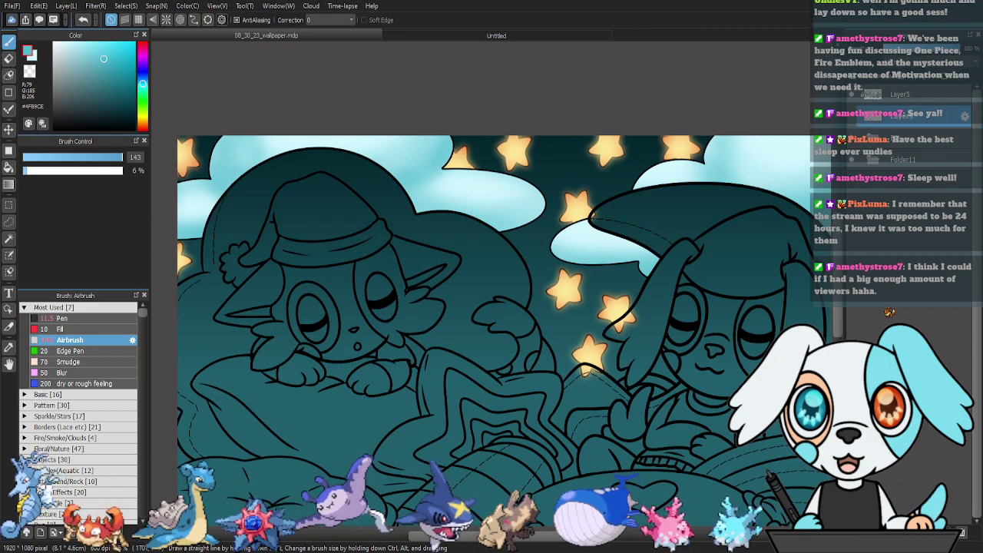
pyautogui.click(913, 147)
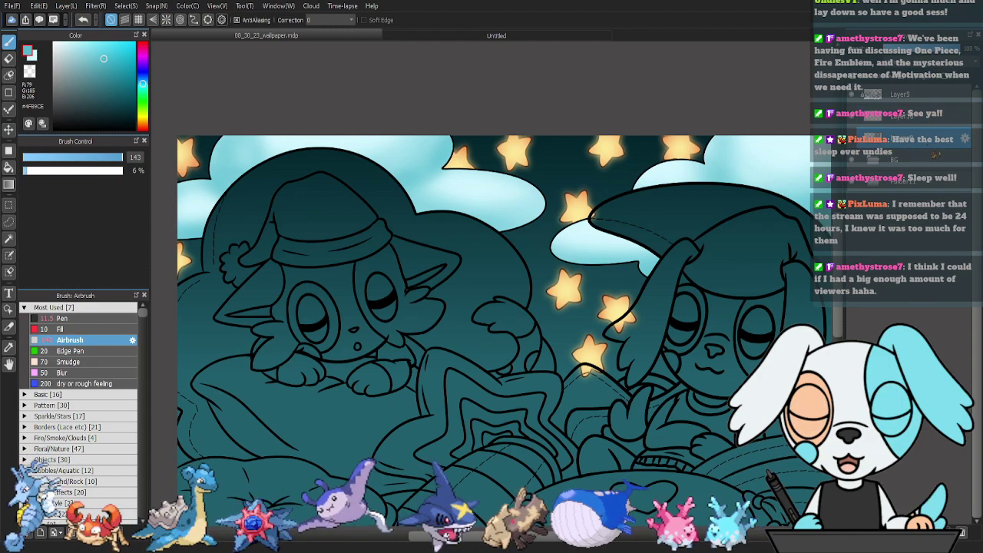
pyautogui.click(928, 123)
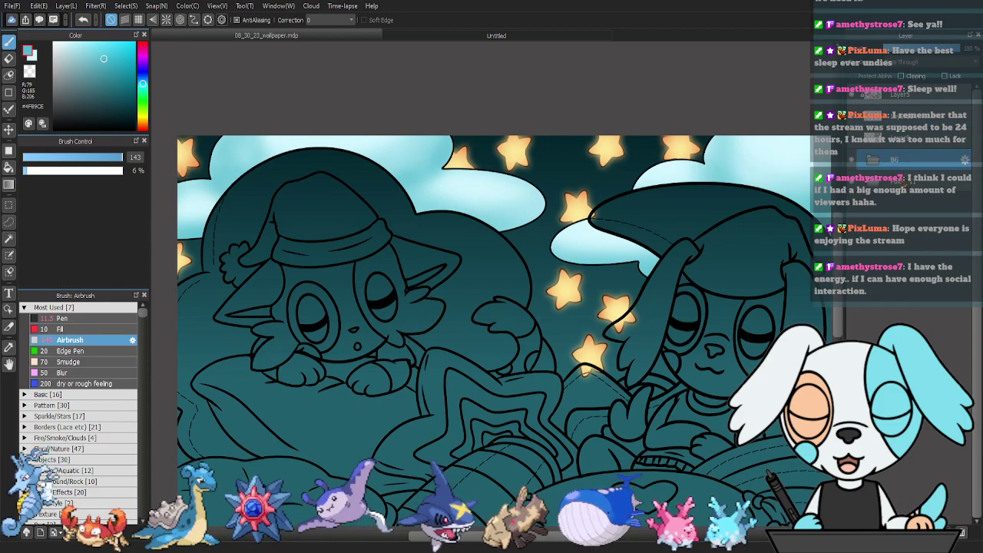
# On Layer5, select the cat's front leg beside the star pillow and its tail sections with the Magic Wand, expanded by 2 pixels.
pyautogui.scroll(-2, 589, 225)
pyautogui.scroll(1, 590, 225)
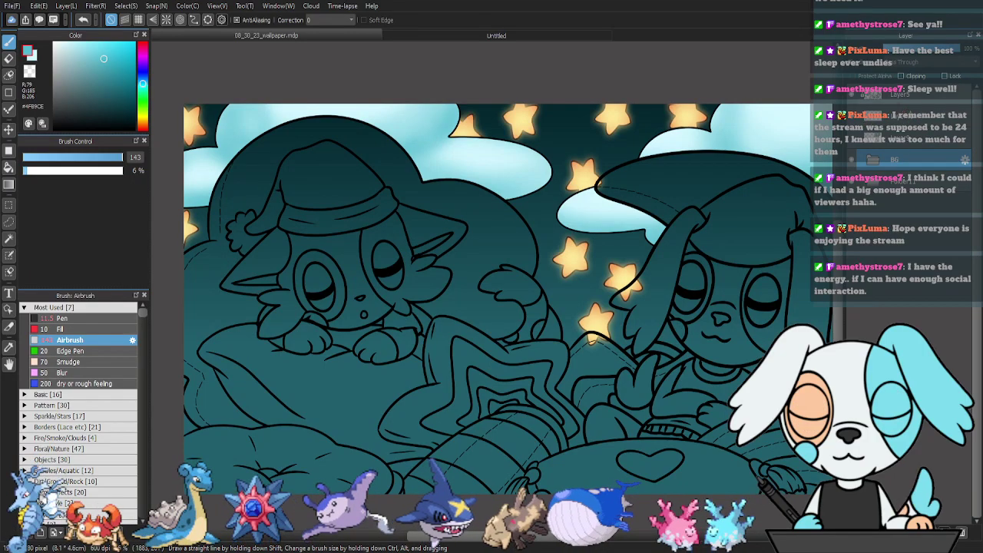
pyautogui.press('g')
pyautogui.moveTo(636, 311); pyautogui.dragTo(606, 301)
pyautogui.click(361, 346)
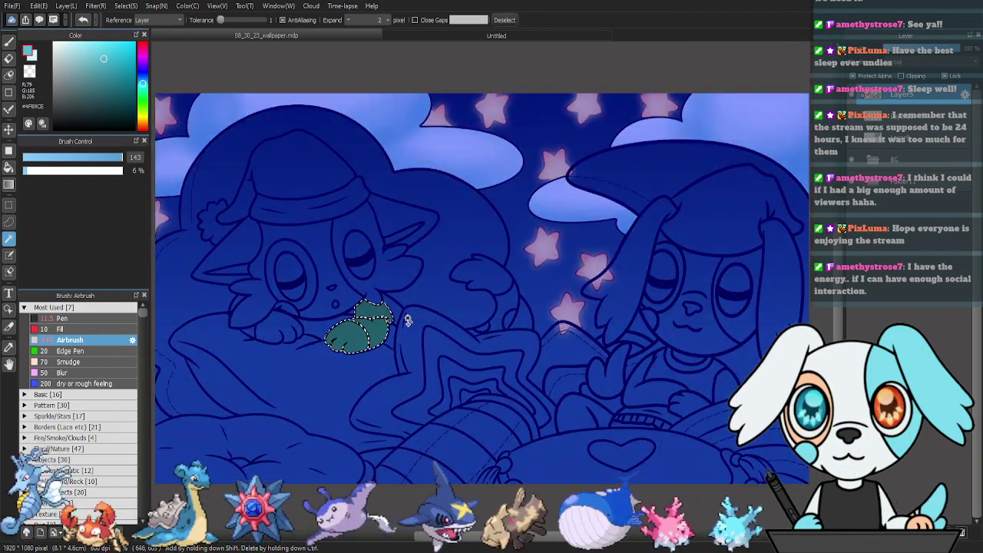
pyautogui.keyDown('shift'); pyautogui.click(474, 334); pyautogui.keyUp('shift')
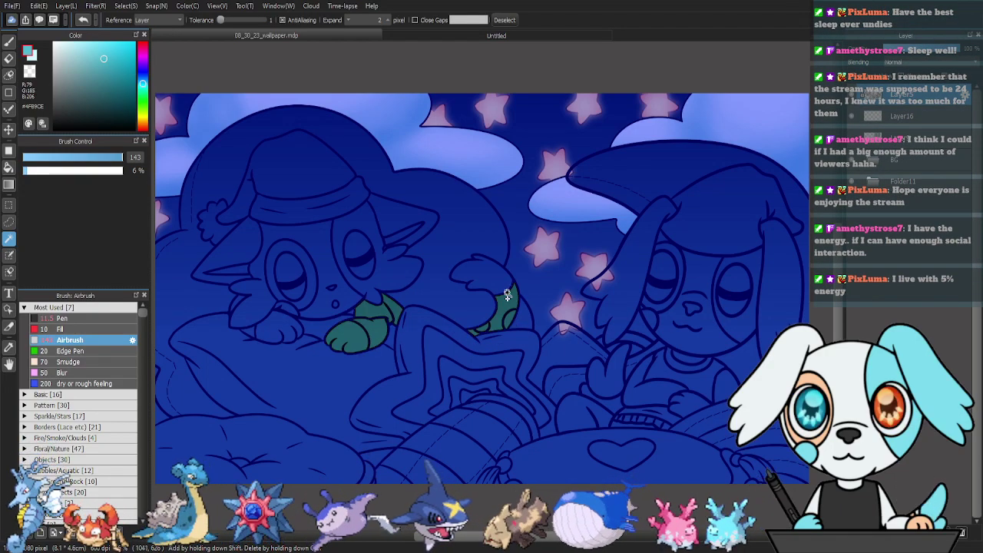
pyautogui.keyDown('shift'); pyautogui.click(391, 335); pyautogui.keyUp('shift')
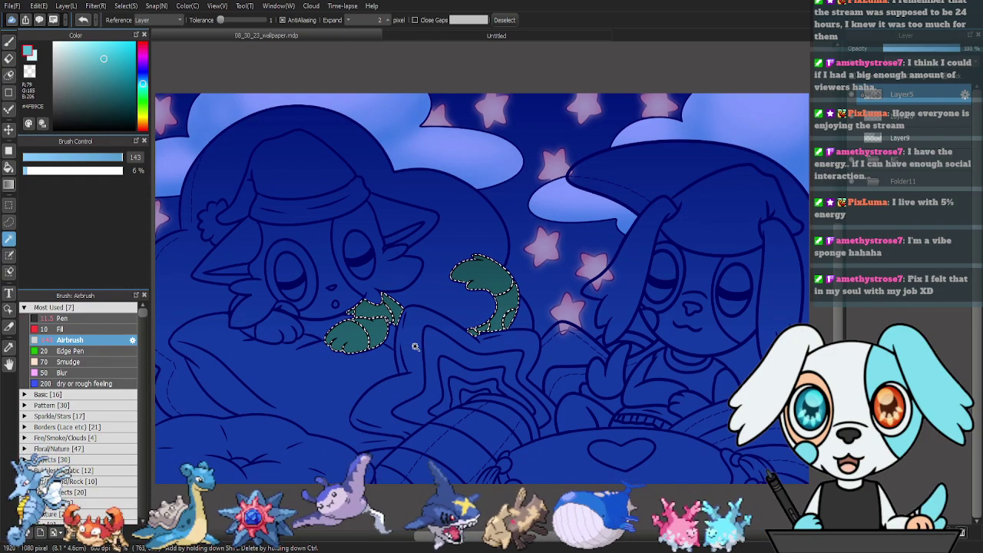
# Extend the Magic Wand selection over the cat's other front paw, chest, face, ears, eyes and nightcap.
pyautogui.hotkey('ctrl', 'd')
pyautogui.moveTo(400, 331); pyautogui.dragTo(436, 322)
pyautogui.hotkey('ctrl', 'z')
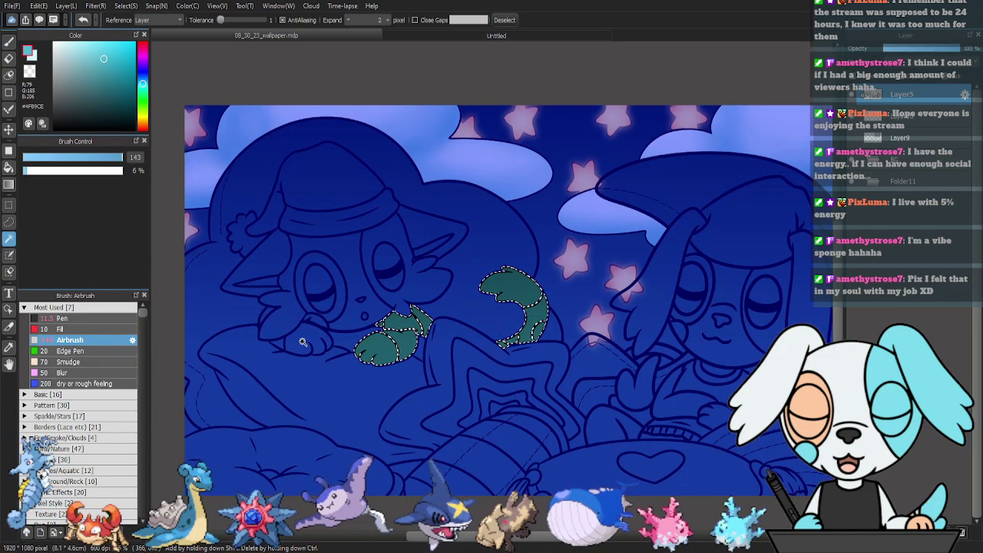
pyautogui.moveTo(307, 351); pyautogui.dragTo(283, 345)
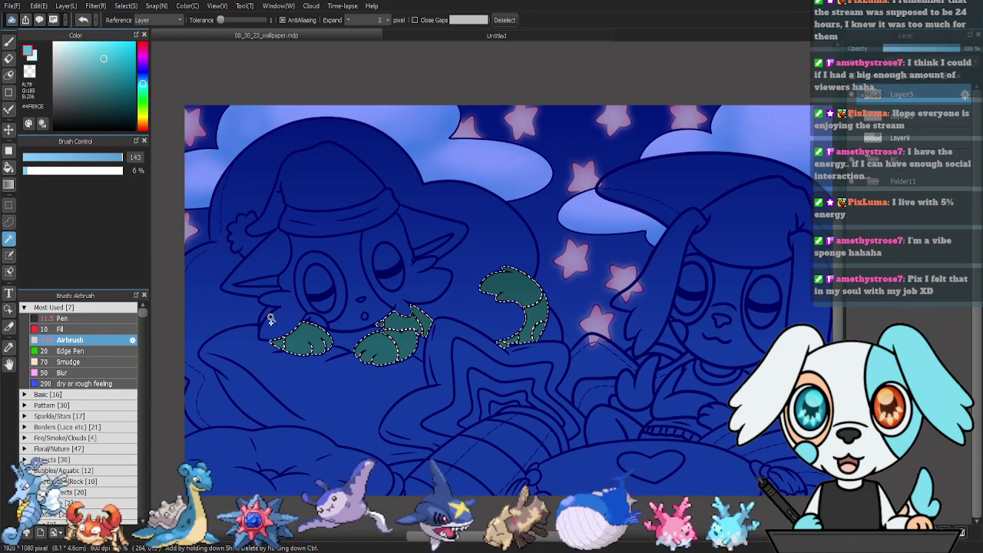
pyautogui.keyDown('shift'); pyautogui.click(279, 332); pyautogui.keyUp('shift')
pyautogui.keyDown('shift'); pyautogui.click(268, 263); pyautogui.keyUp('shift')
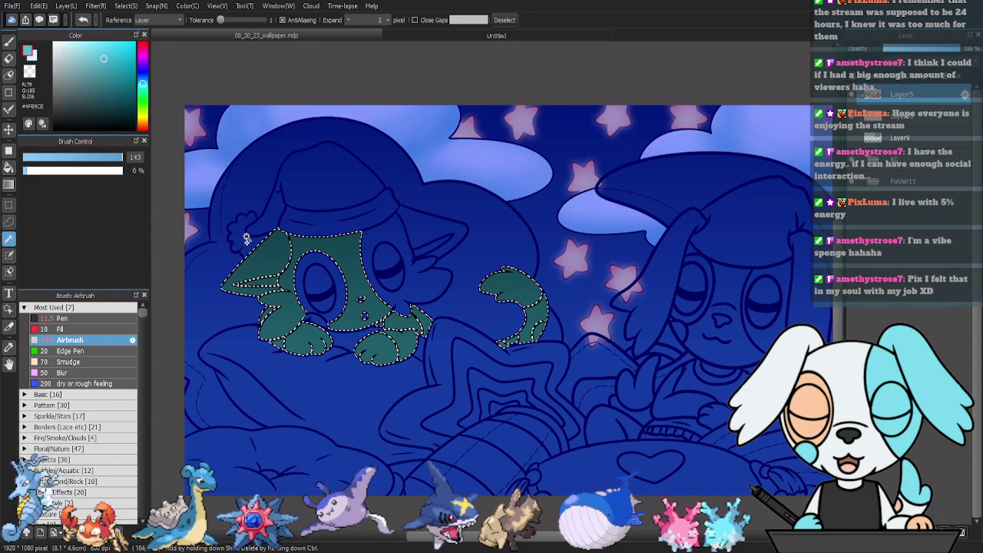
pyautogui.click(325, 222)
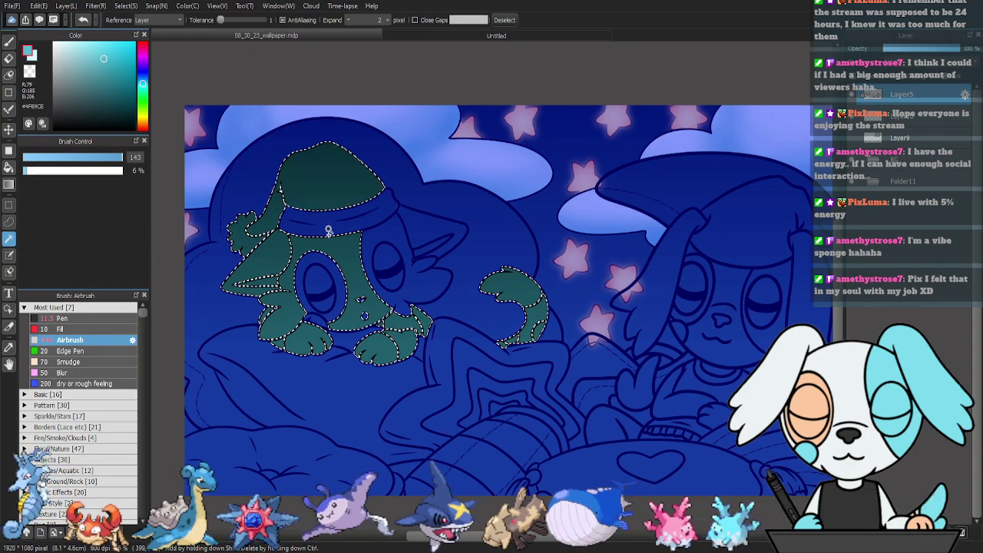
pyautogui.click(328, 291)
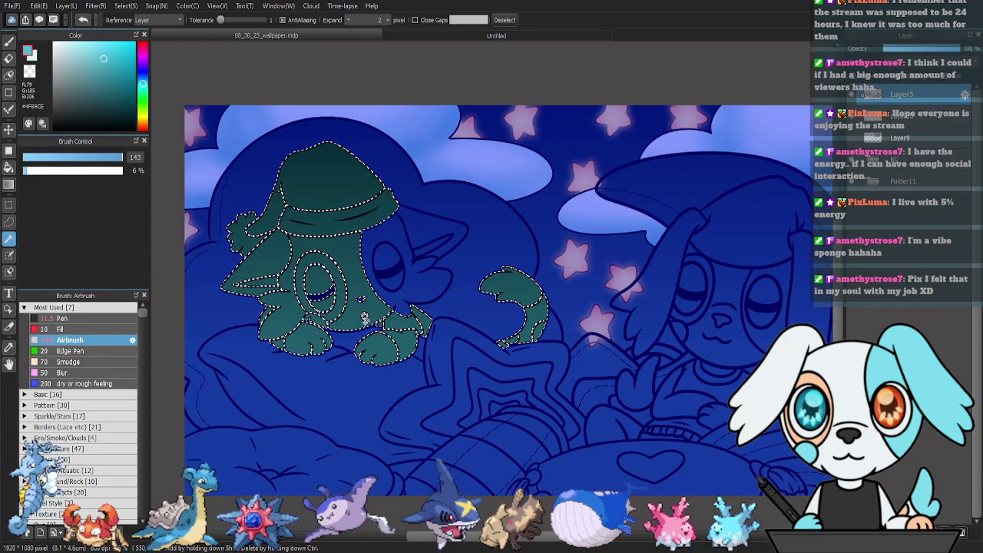
pyautogui.click(412, 285)
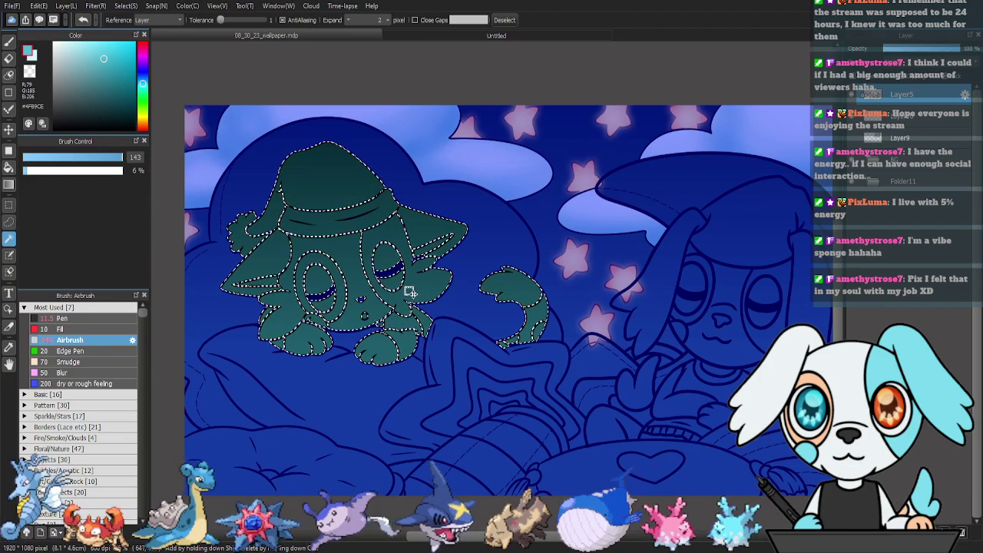
# Lasso the small unselected gaps around the cat's eyes, nose and mouth into the selection.
pyautogui.press('m')
pyautogui.hotkey('ctrl', 'd')
pyautogui.moveTo(377, 307)
pyautogui.mouseDown()
pyautogui.moveTo(351, 300)
pyautogui.moveTo(370, 330)
pyautogui.mouseUp()
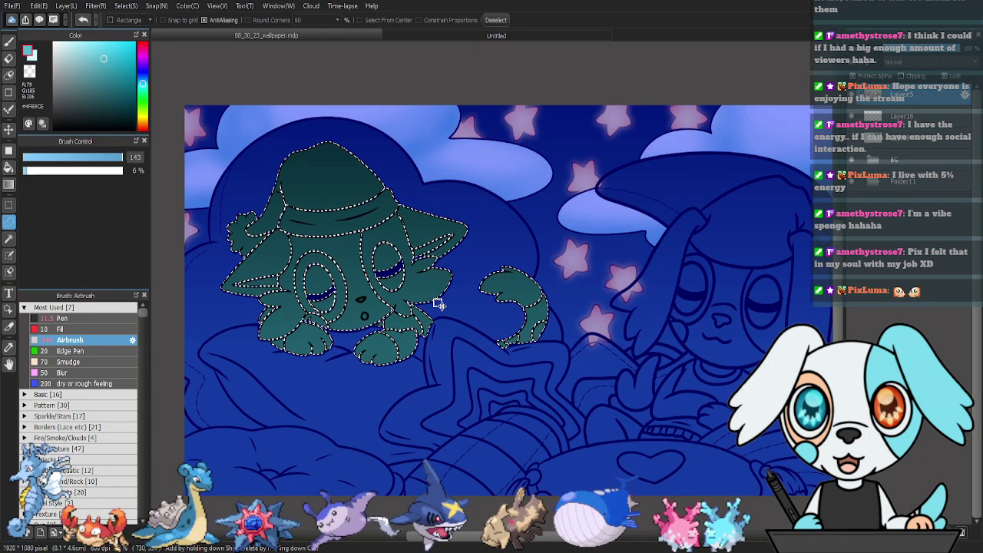
pyautogui.moveTo(321, 335)
pyautogui.mouseDown()
pyautogui.moveTo(390, 315)
pyautogui.moveTo(392, 241)
pyautogui.moveTo(297, 264)
pyautogui.moveTo(374, 325)
pyautogui.mouseUp()
# On Layer16, fill the selected cat with off-white #ECF2F2 sampled from the character reference and clear the selection.
pyautogui.click(891, 117)
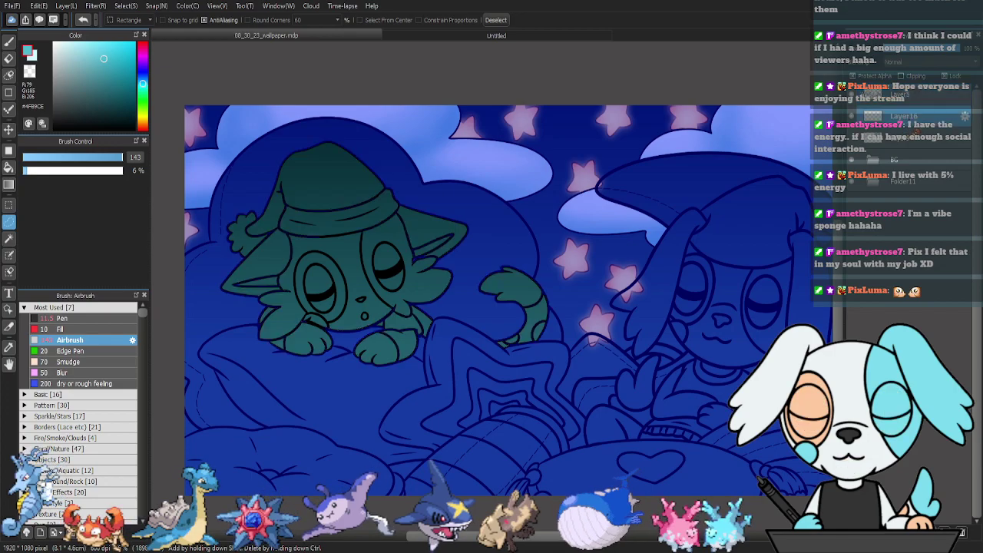
pyautogui.press('x')
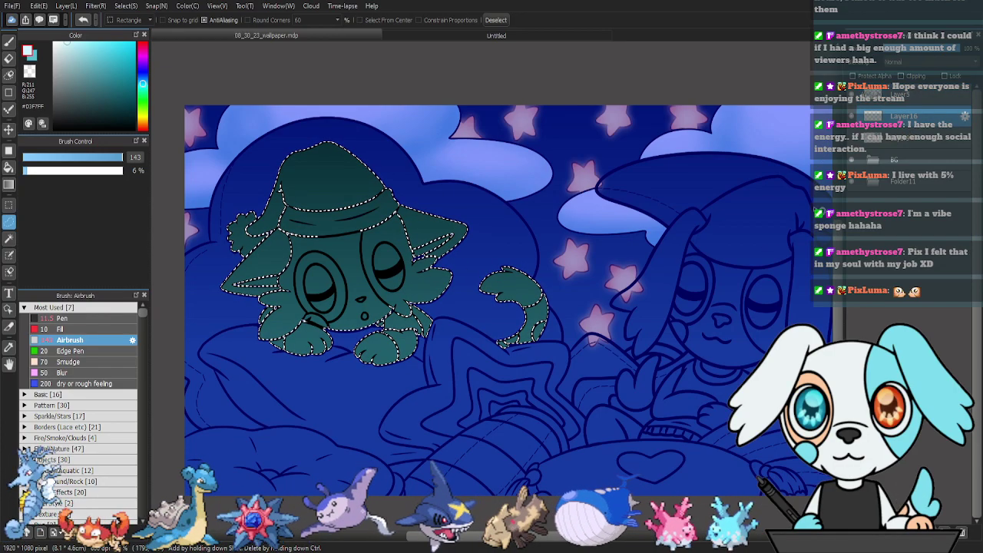
pyautogui.click(851, 138)
pyautogui.press('i')
pyautogui.keyDown('alt'); pyautogui.click(680, 192); pyautogui.keyUp('alt')
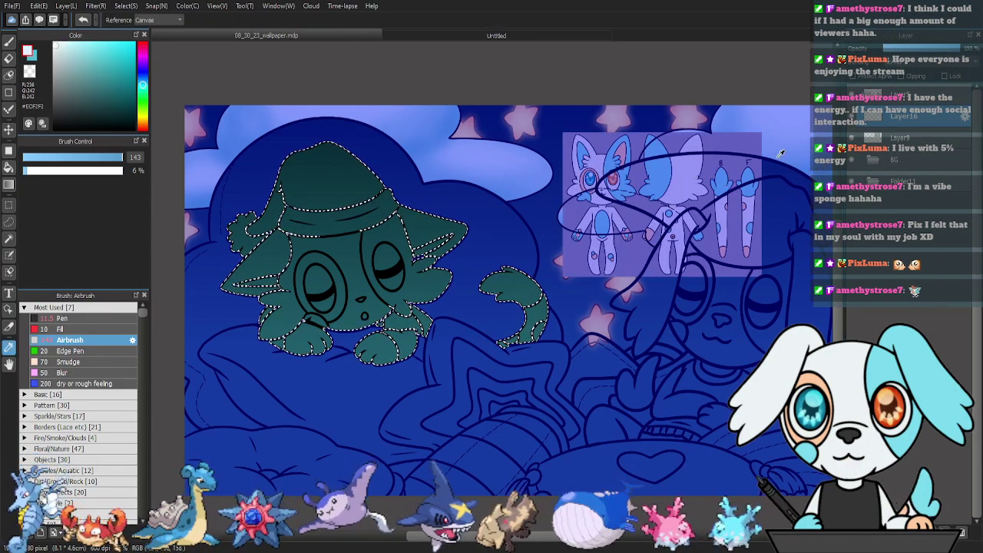
pyautogui.press('g')
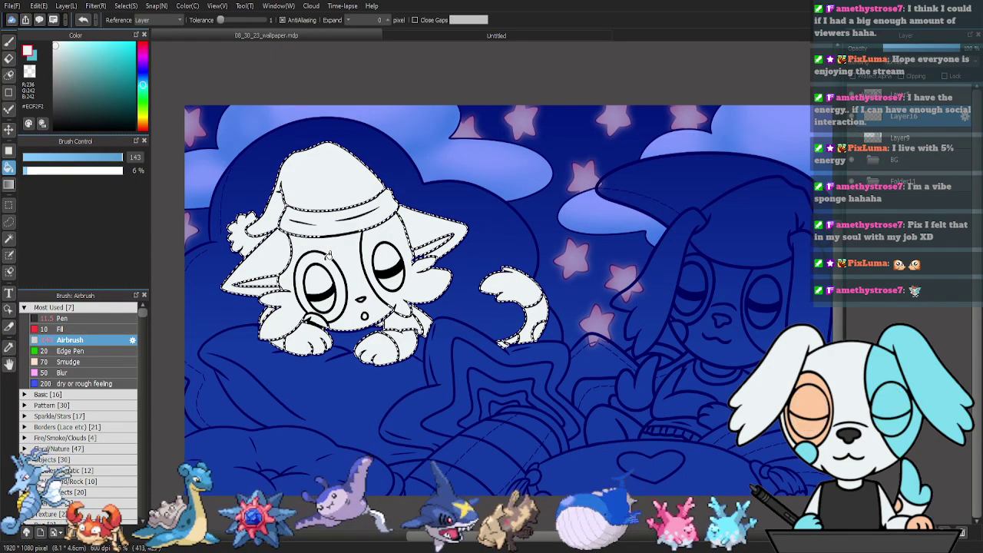
pyautogui.hotkey('ctrl', 'd')
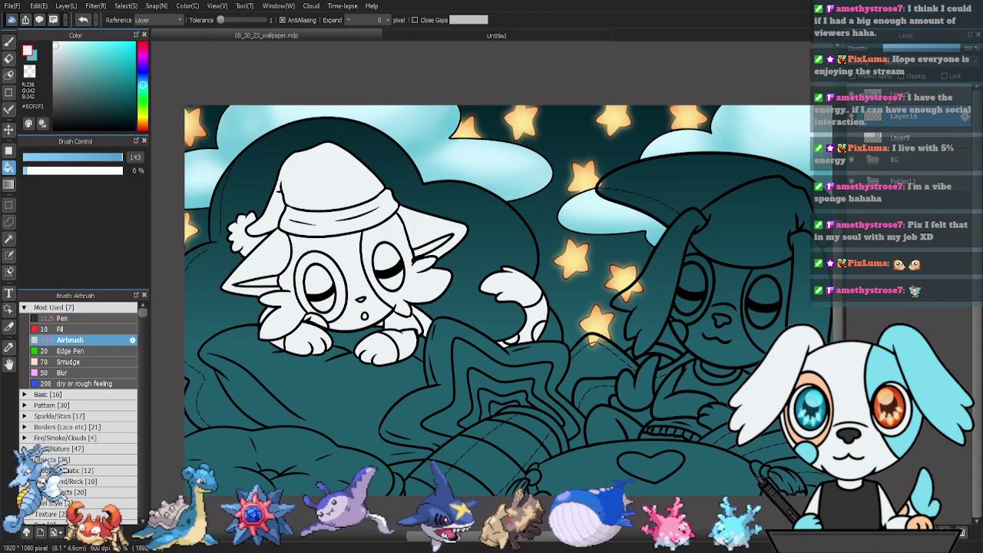
# On Layer5, select the whole dog with the Magic Wand, including its head, ears, nightcap, torso, arms, tail and legs.
pyautogui.click(893, 93)
pyautogui.press('w')
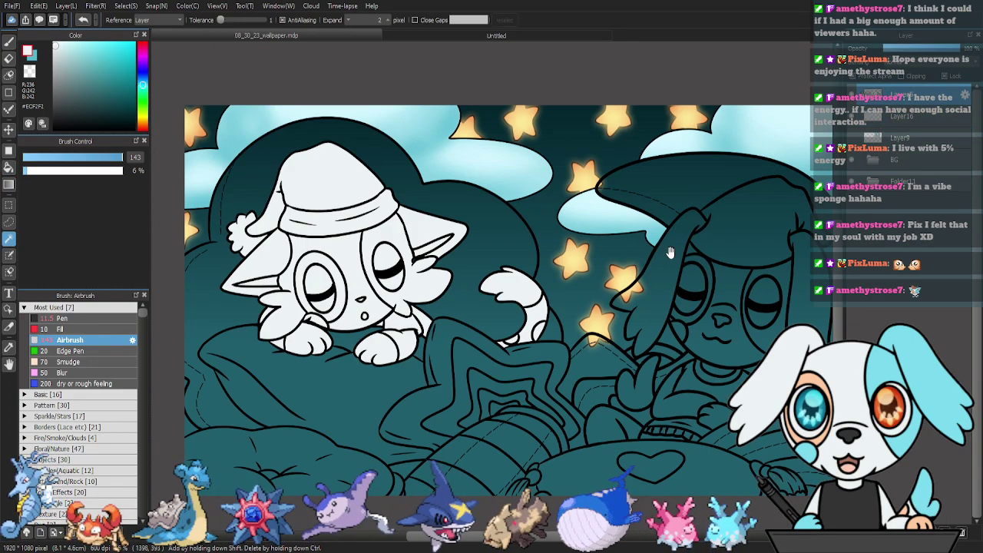
pyautogui.moveTo(671, 251); pyautogui.dragTo(548, 234)
pyautogui.click(522, 299)
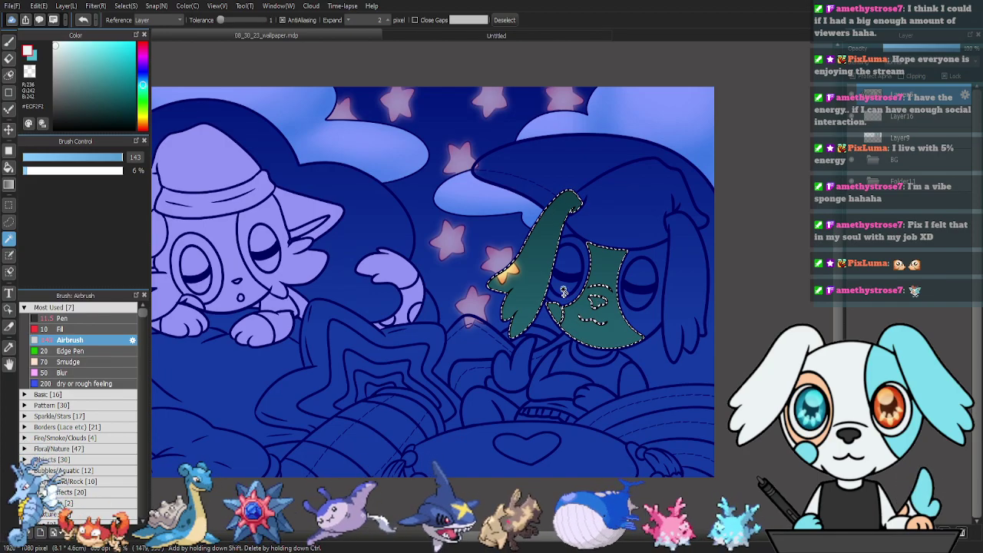
pyautogui.click(582, 258)
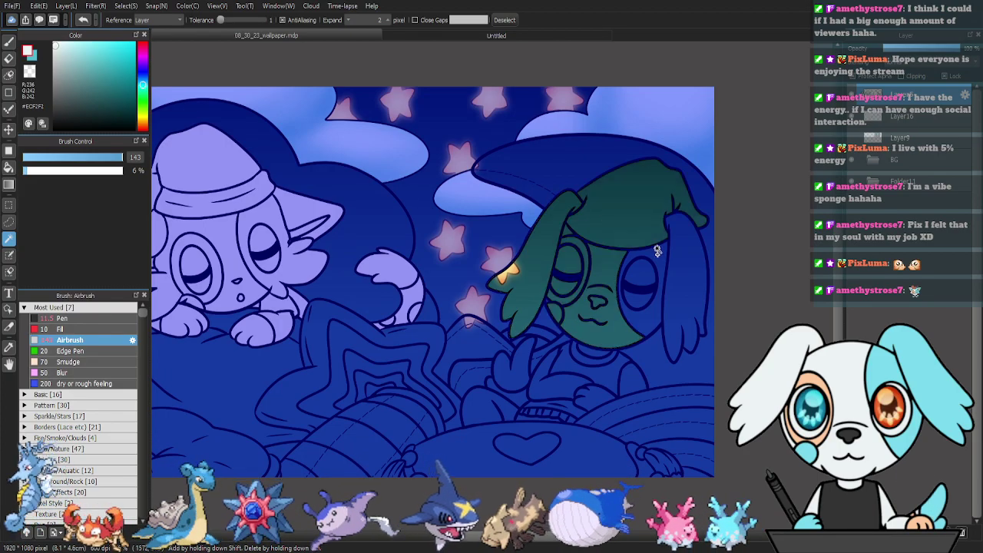
pyautogui.keyDown('shift'); pyautogui.click(643, 298); pyautogui.keyUp('shift')
pyautogui.keyDown('shift'); pyautogui.click(679, 309); pyautogui.keyUp('shift')
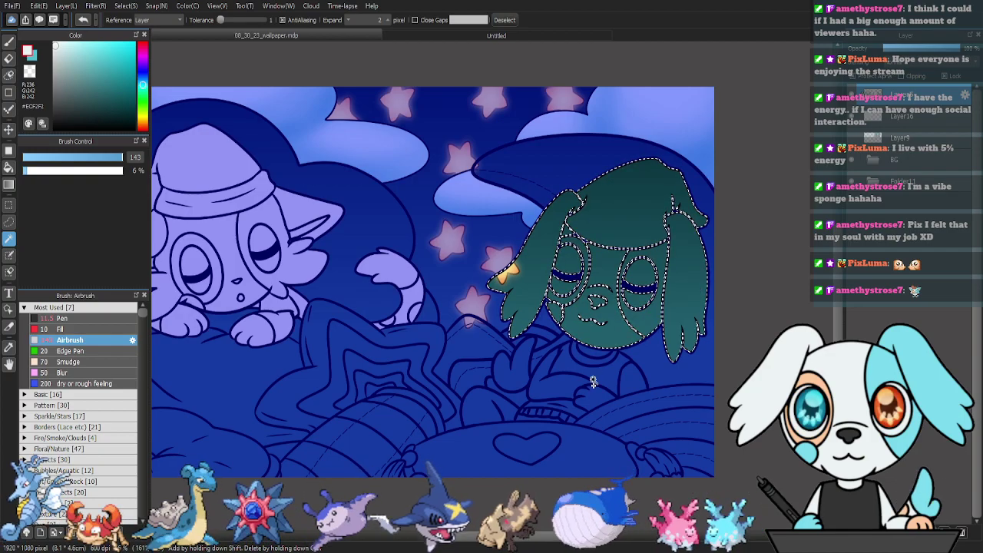
pyautogui.click(510, 380)
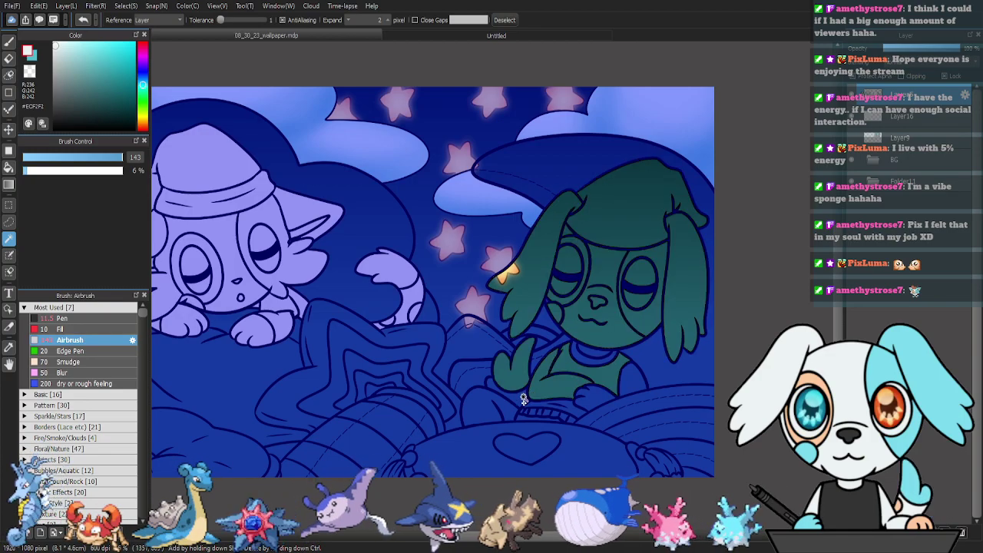
pyautogui.click(591, 388)
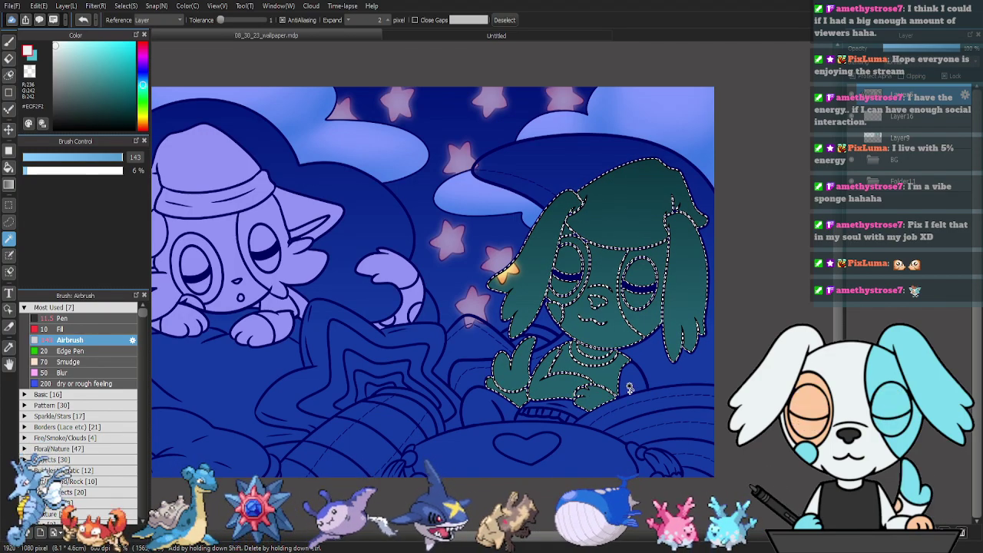
pyautogui.click(537, 415)
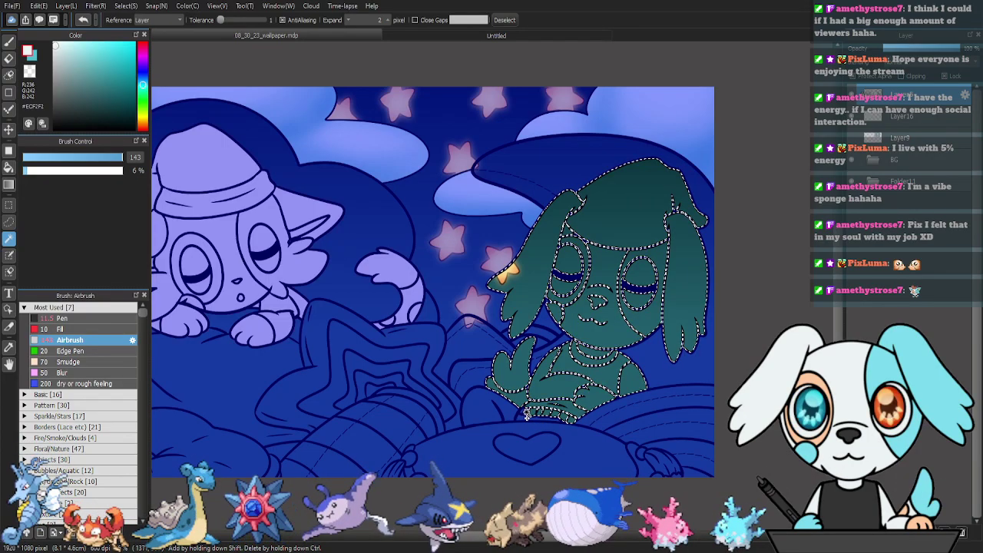
pyautogui.hotkey('ctrl', 'd')
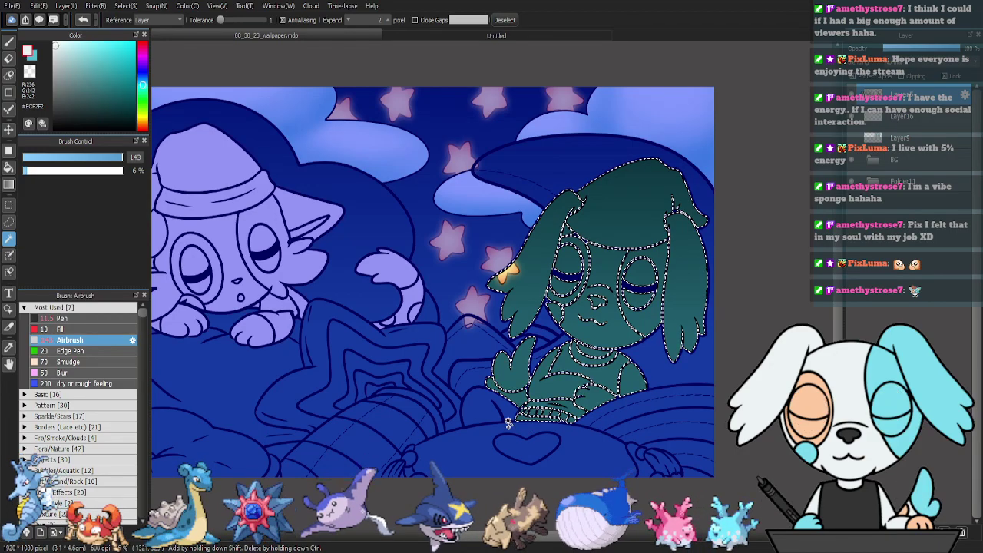
# Fill the selected dog with #ECF2F2 on Layer16 and clear the selection.
pyautogui.click(915, 117)
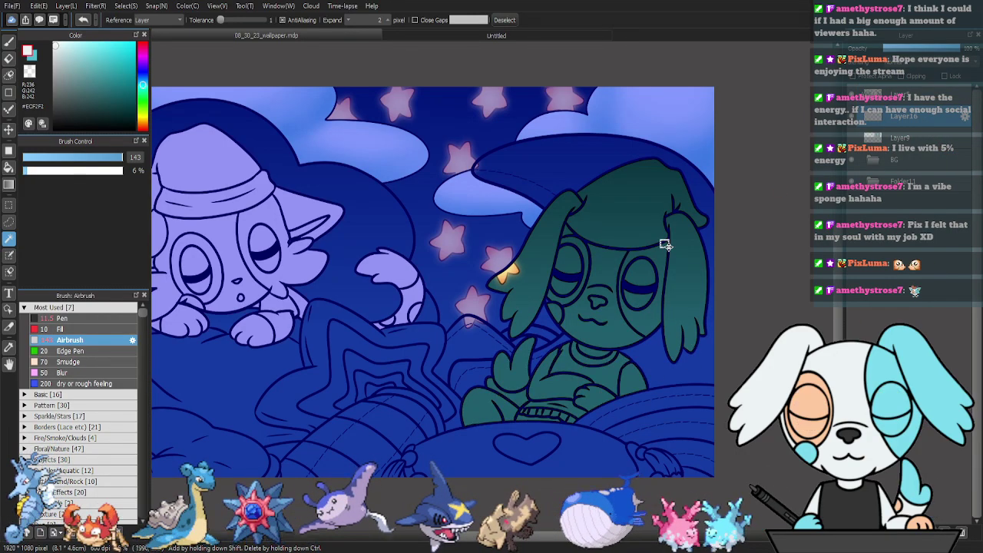
pyautogui.press('g')
pyautogui.click(610, 275)
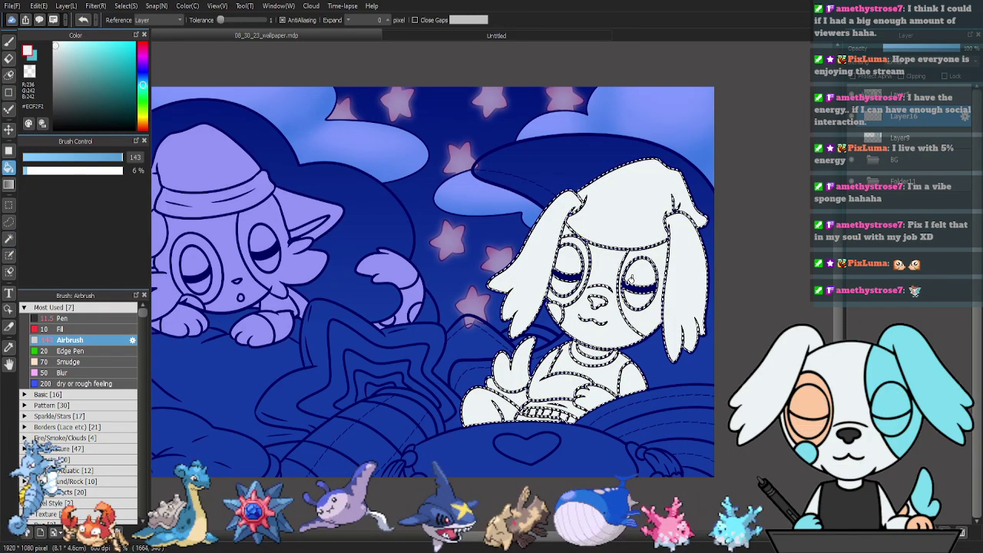
pyautogui.hotkey('ctrl', 'd')
pyautogui.moveTo(519, 350); pyautogui.dragTo(598, 373)
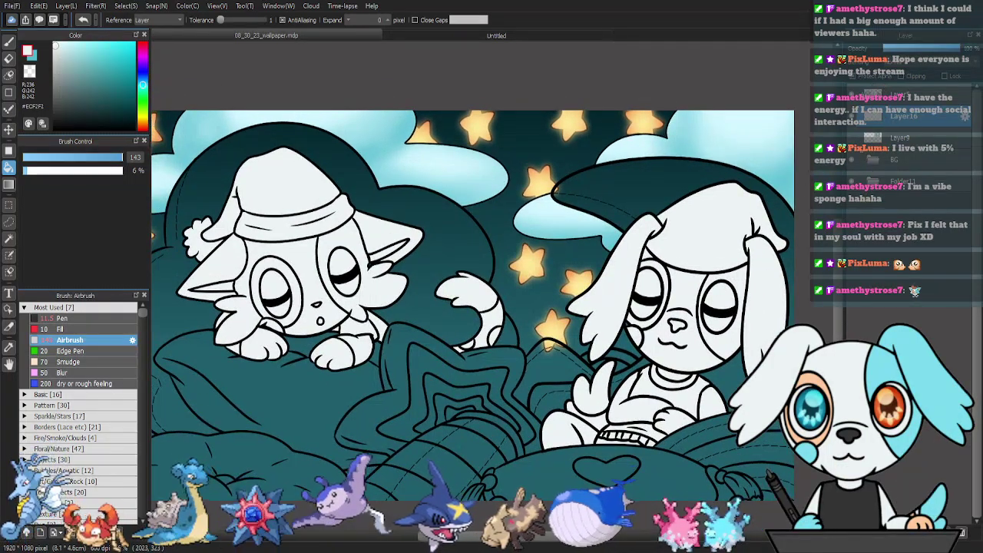
# Show the character reference, sample its light blue #7ADBED and peach #FFC99E, and hide it again.
pyautogui.click(852, 138)
pyautogui.press('i')
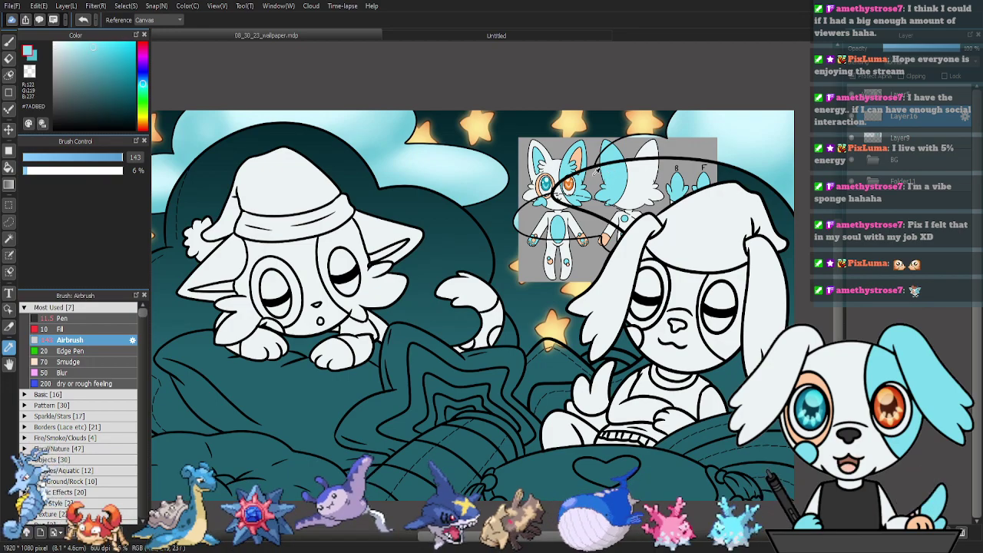
pyautogui.click(579, 156)
pyautogui.click(851, 138)
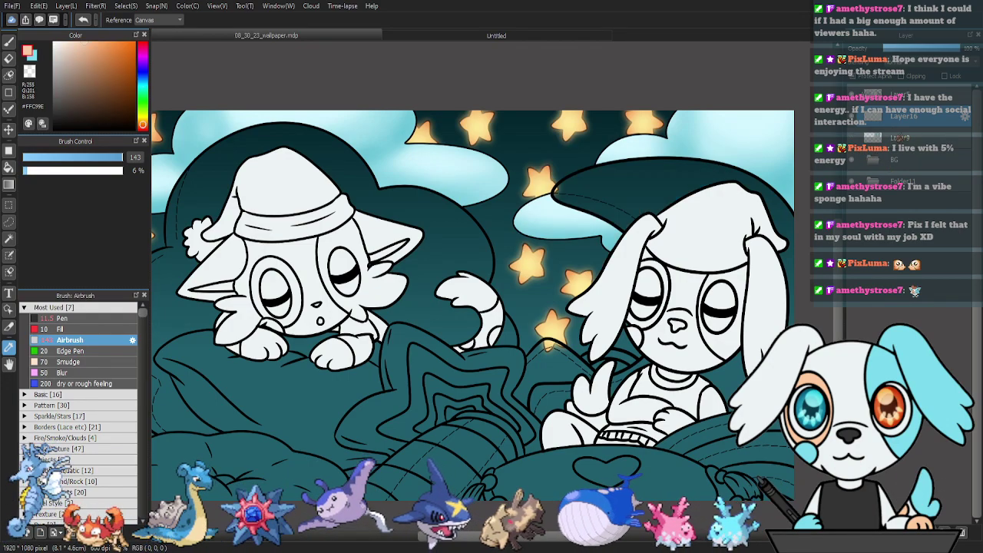
# On Layer5, select the dog's ear and eye patch on the side away from the cat, its tail, and the cat's tail tip and stripe.
pyautogui.press('w')
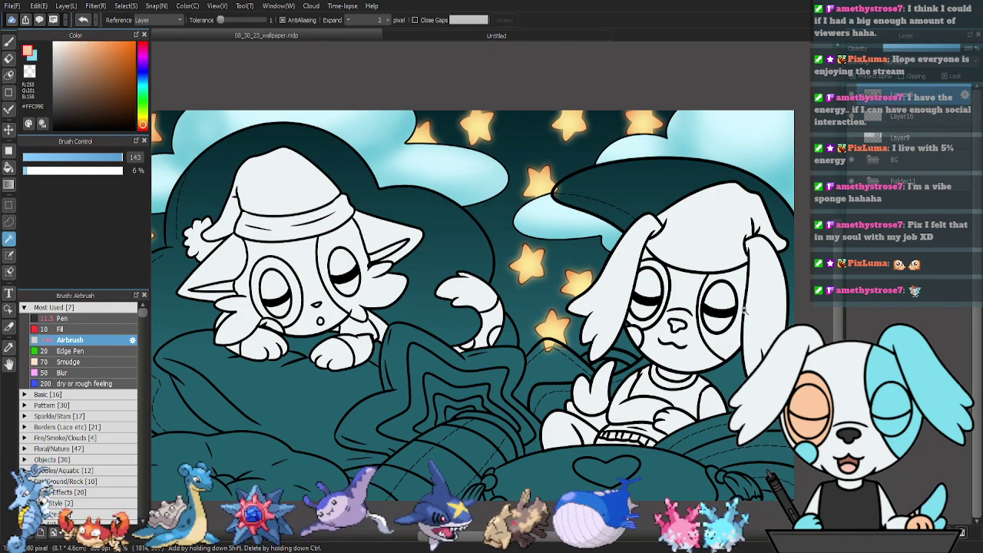
pyautogui.click(737, 302)
pyautogui.keyDown('shift'); pyautogui.click(735, 298); pyautogui.keyUp('shift')
pyautogui.keyDown('shift'); pyautogui.click(720, 294); pyautogui.keyUp('shift')
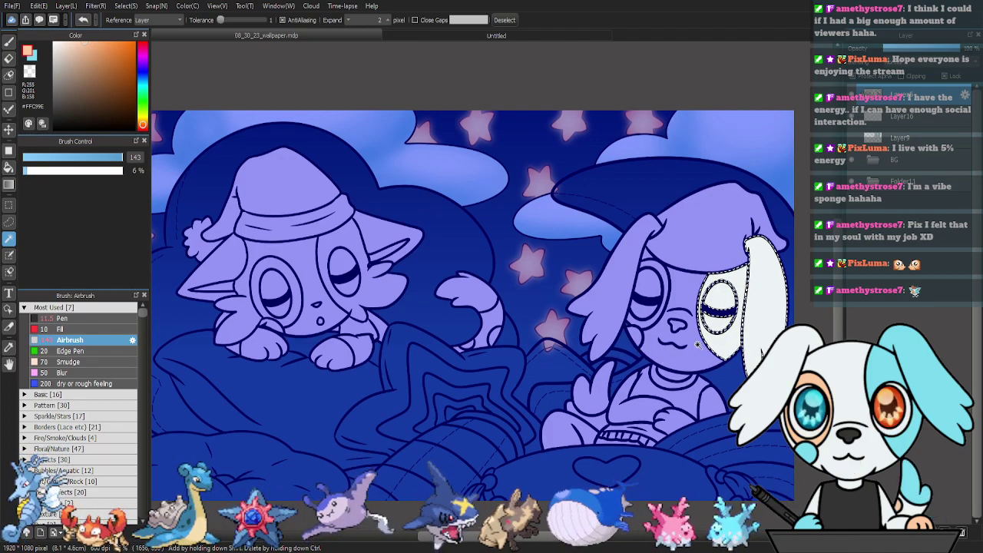
pyautogui.moveTo(645, 359); pyautogui.dragTo(617, 351)
pyautogui.keyDown('shift'); pyautogui.click(677, 319); pyautogui.keyUp('shift')
pyautogui.keyDown('shift'); pyautogui.click(565, 378); pyautogui.keyUp('shift')
pyautogui.keyDown('shift'); pyautogui.click(438, 288); pyautogui.keyUp('shift')
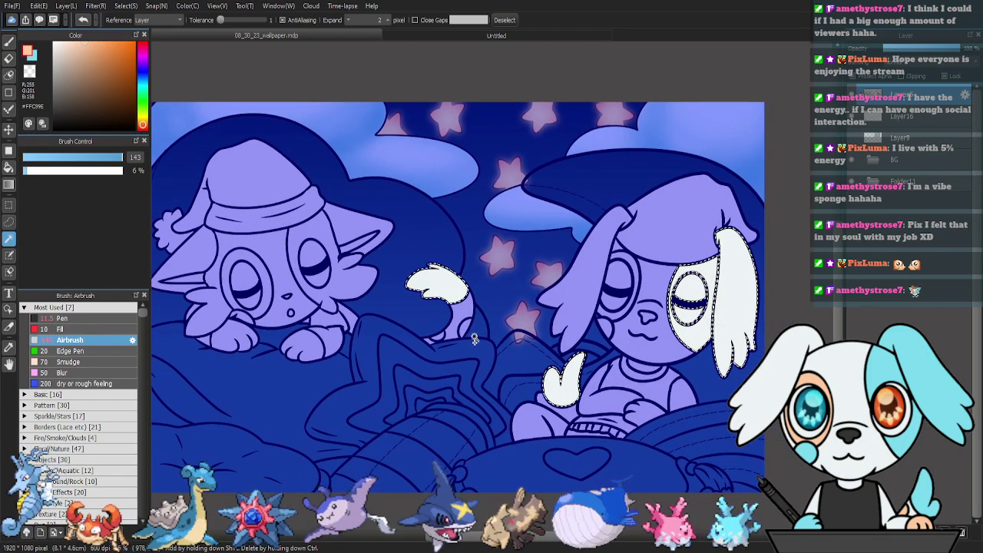
pyautogui.moveTo(444, 341); pyautogui.dragTo(500, 377)
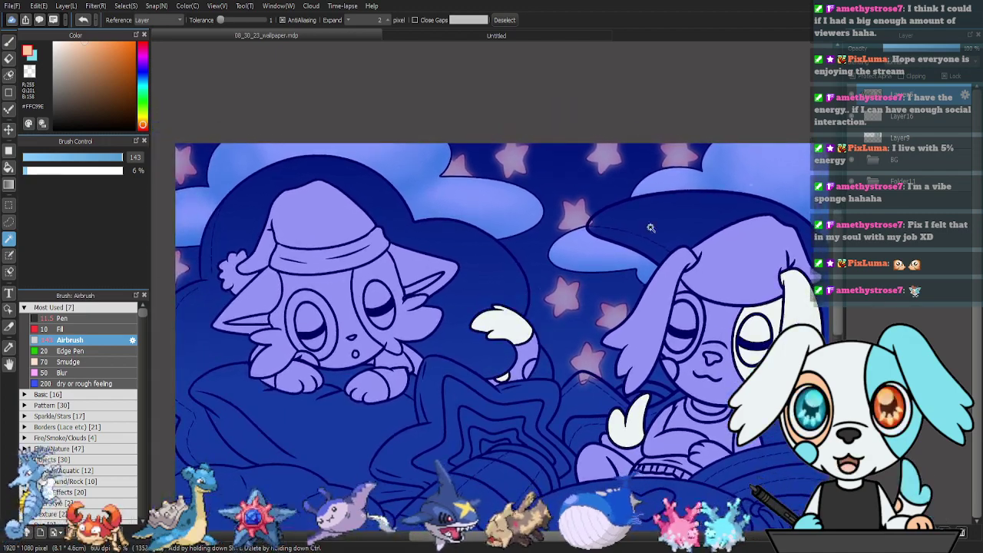
# With the character reference shown, add the cat's ear and eye patch nearest its tail, its other inner ear and far front paw to the selection.
pyautogui.click(852, 137)
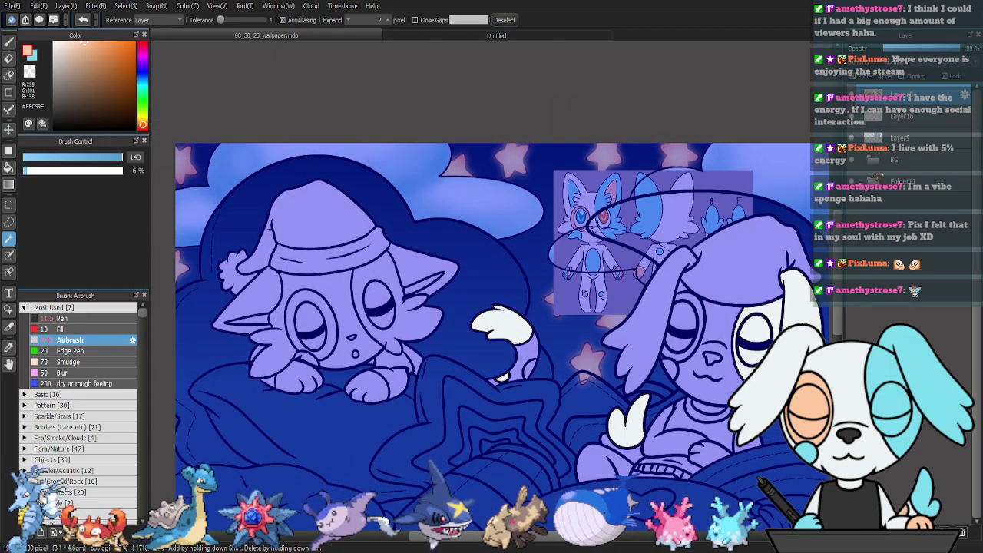
pyautogui.click(852, 117)
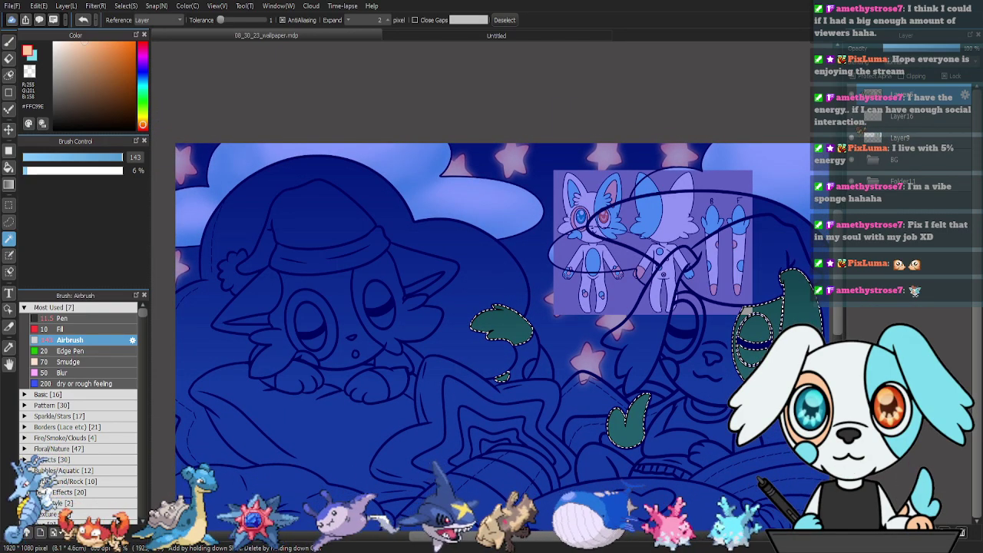
pyautogui.click(852, 117)
pyautogui.moveTo(434, 295); pyautogui.dragTo(484, 292)
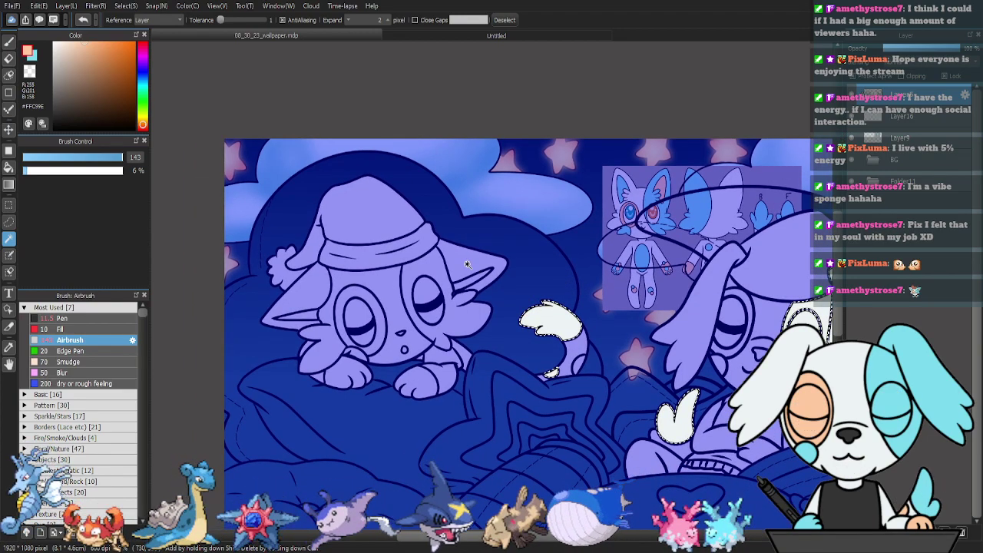
pyautogui.keyDown('shift'); pyautogui.click(456, 281); pyautogui.keyUp('shift')
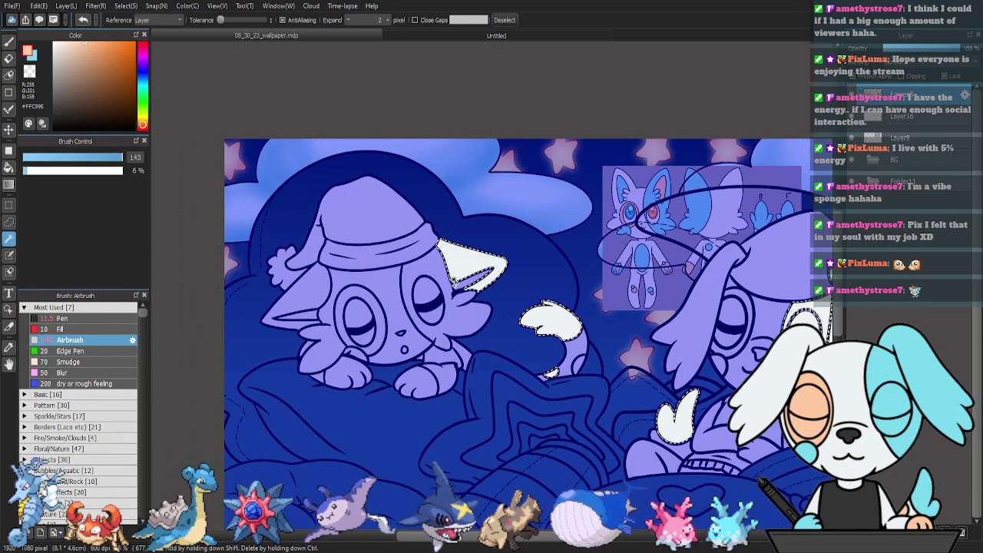
pyautogui.keyDown('shift'); pyautogui.click(362, 355); pyautogui.keyUp('shift')
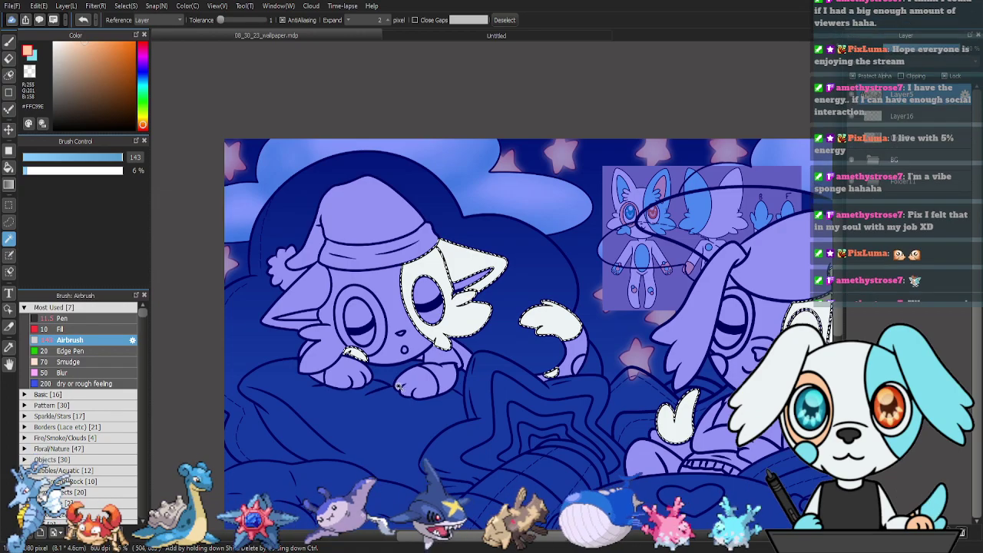
pyautogui.keyDown('shift'); pyautogui.click(353, 378); pyautogui.keyUp('shift')
pyautogui.moveTo(679, 419); pyautogui.dragTo(619, 408)
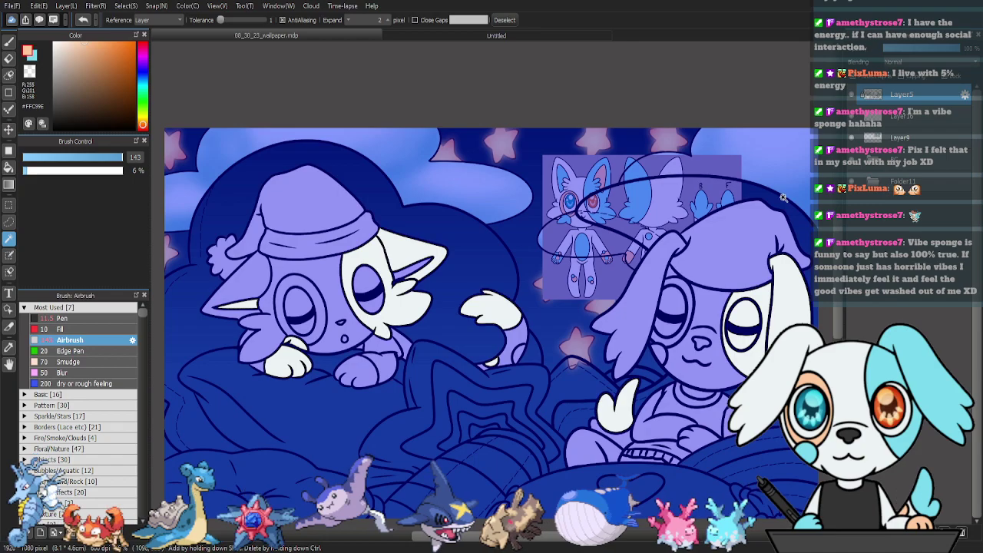
# Fill the selected cat and dog markings with light blue #7ADBED on Layer16 and clear the selection.
pyautogui.hotkey('ctrl', 'd')
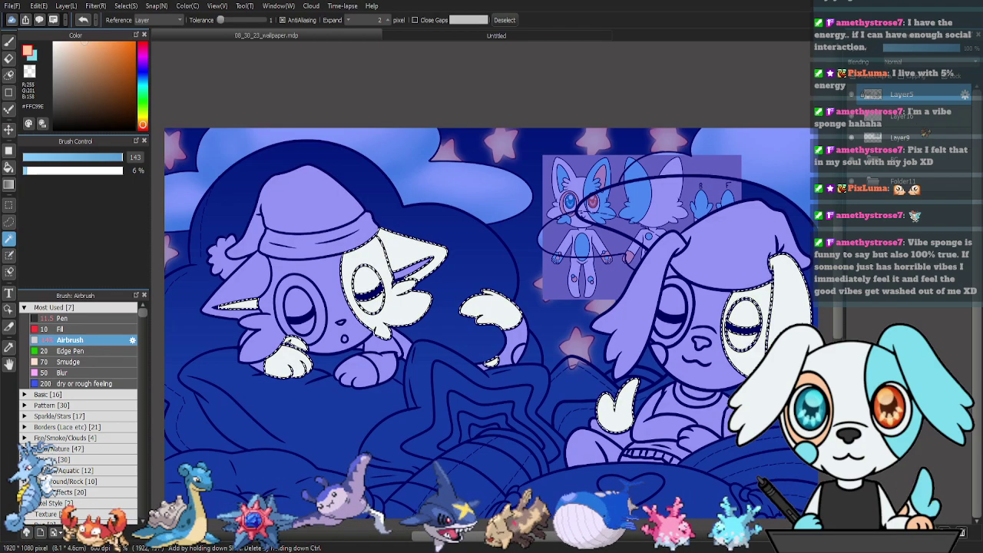
pyautogui.press('g')
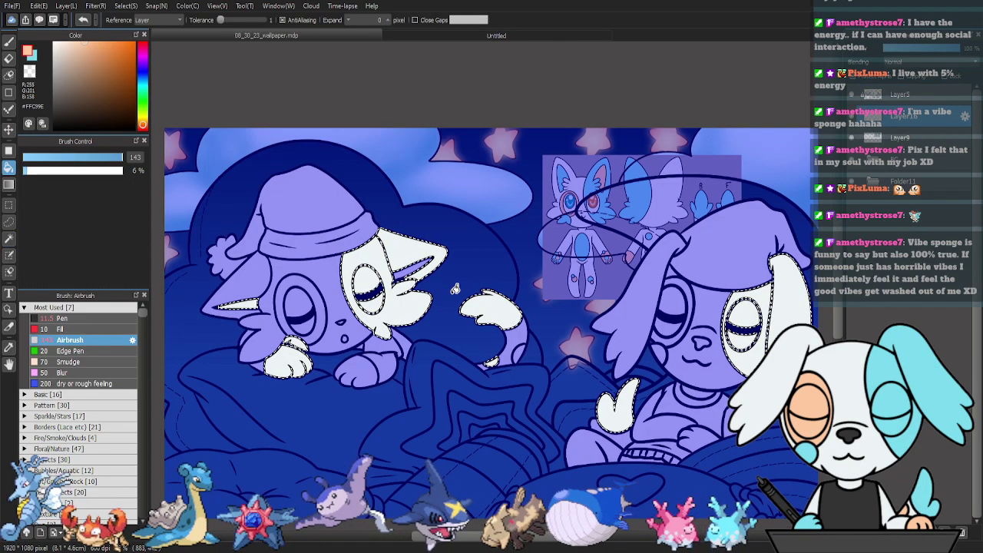
pyautogui.press('x')
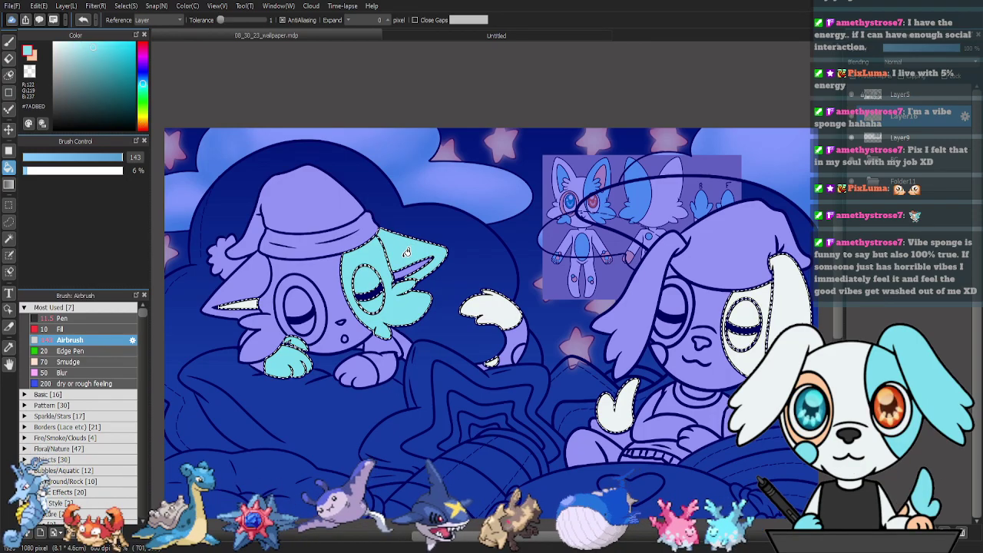
pyautogui.click(486, 315)
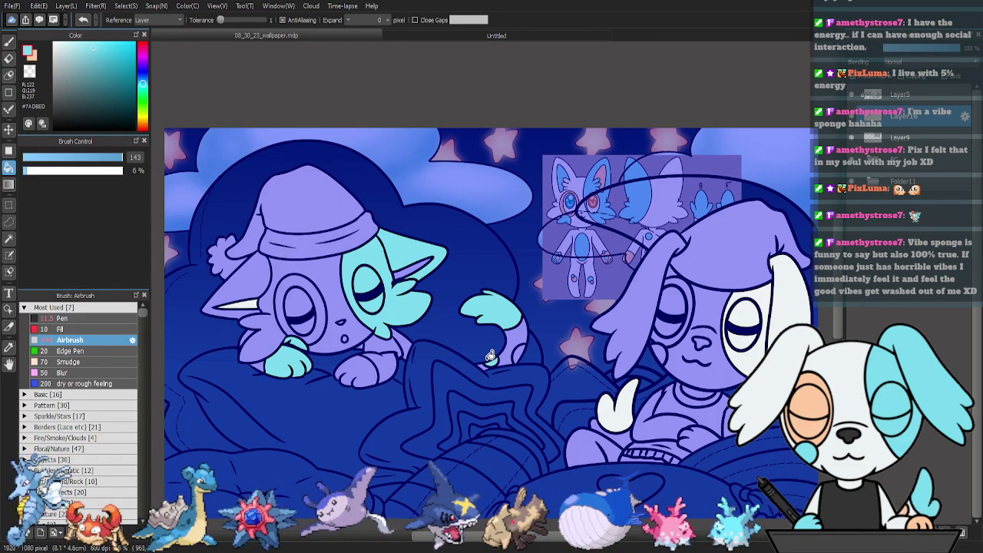
pyautogui.click(251, 299)
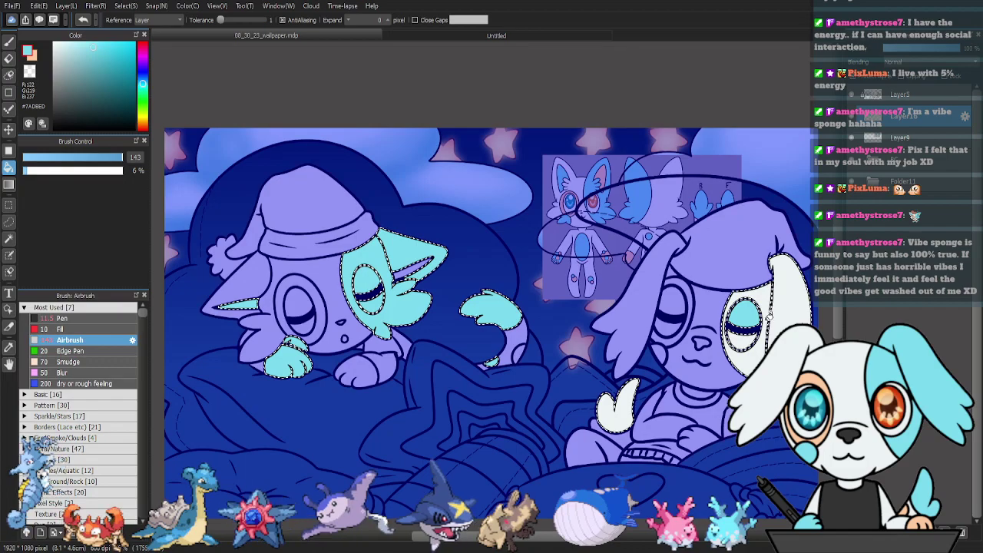
pyautogui.click(766, 316)
pyautogui.click(768, 337)
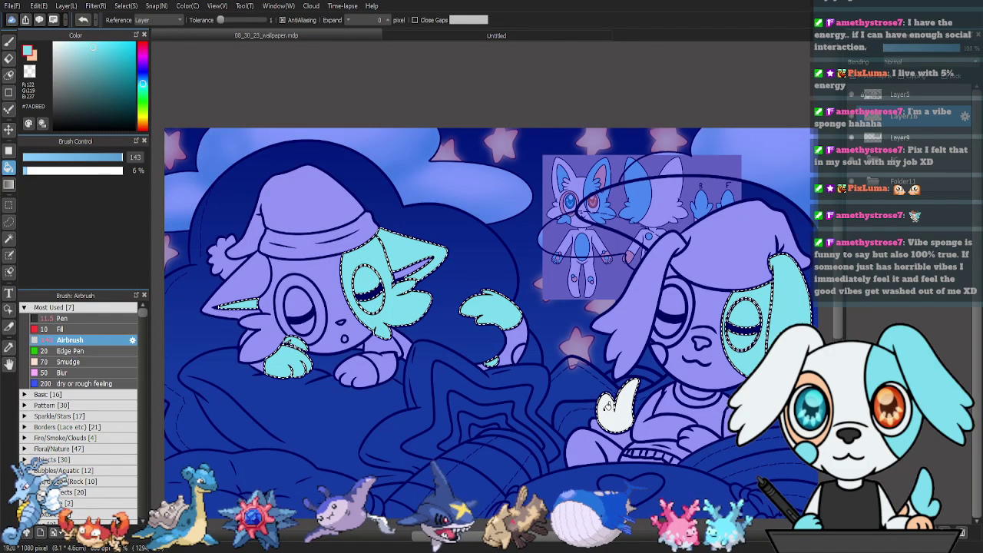
pyautogui.hotkey('ctrl', 'd')
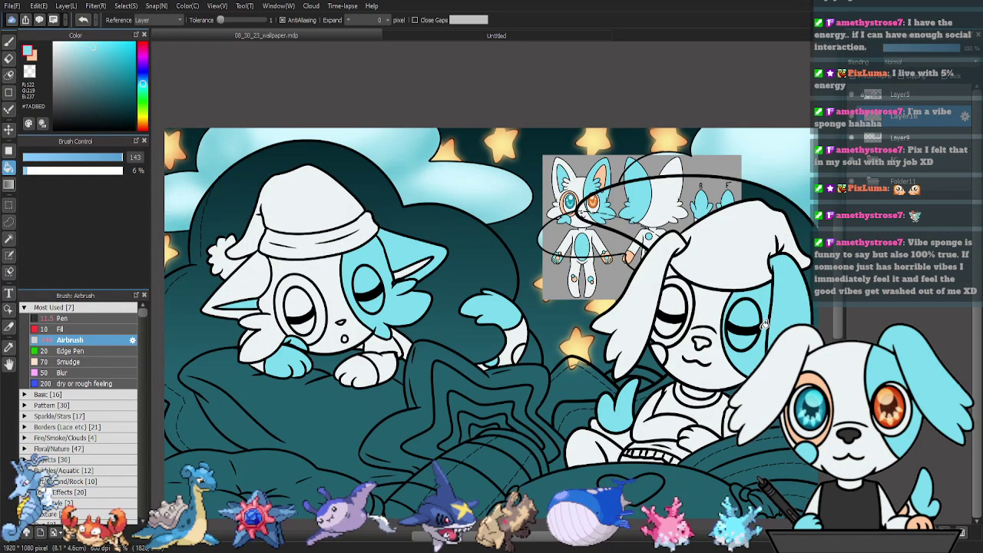
# Select the dog's cheek spot on Layer5, fill it with light blue #7ADBED on Layer16, and clear the selection.
pyautogui.click(891, 95)
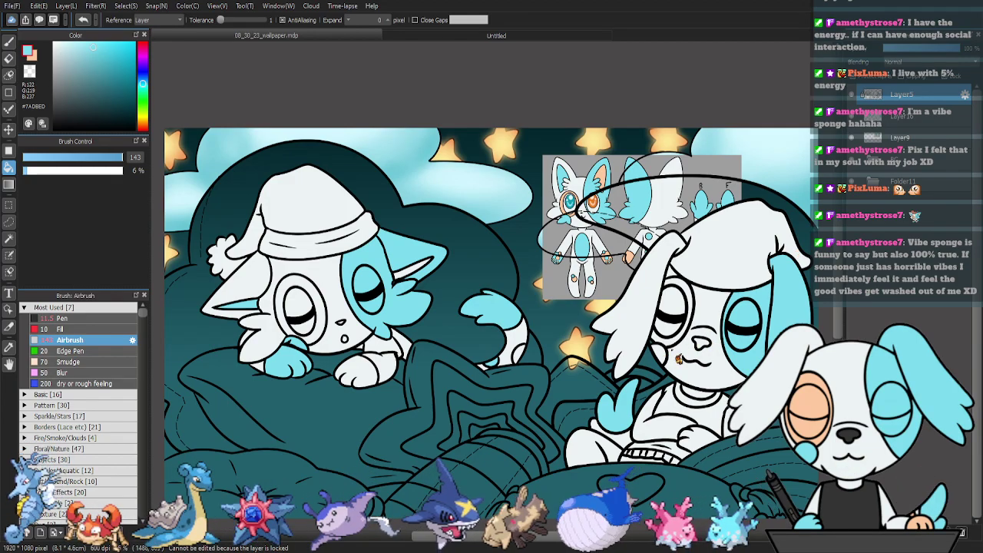
pyautogui.press('w')
pyautogui.click(659, 353)
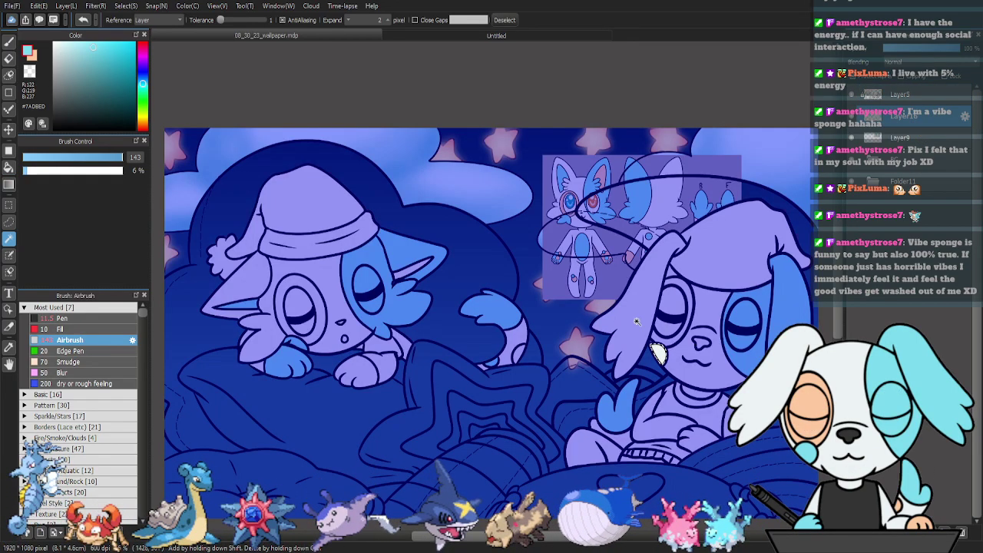
pyautogui.press('g')
pyautogui.hotkey('ctrl', 'd')
# Sample black #000000 and, on Layer5, draw a curved marking line across the dog's forearm with the size 10 Pen and correction 40.
pyautogui.moveTo(751, 326); pyautogui.dragTo(605, 304)
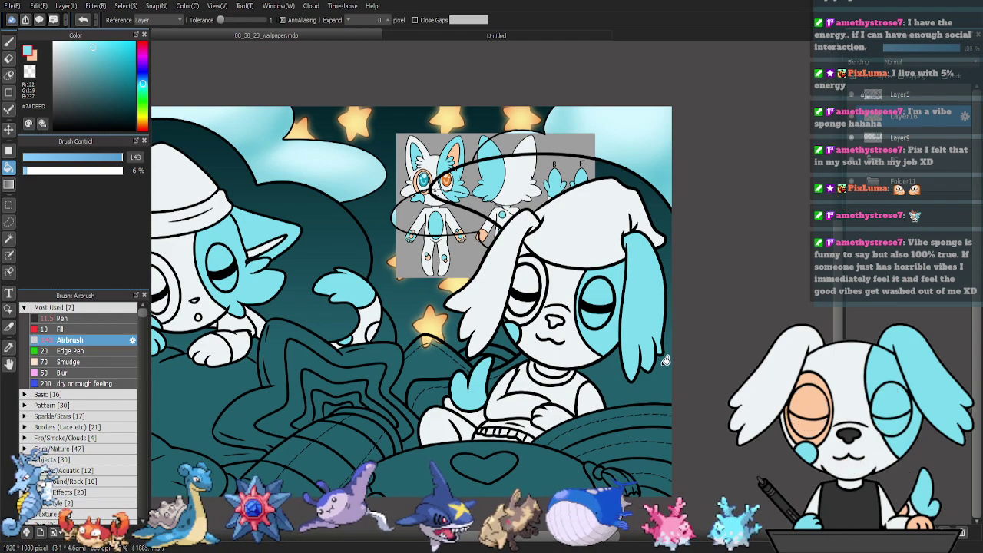
pyautogui.press('i')
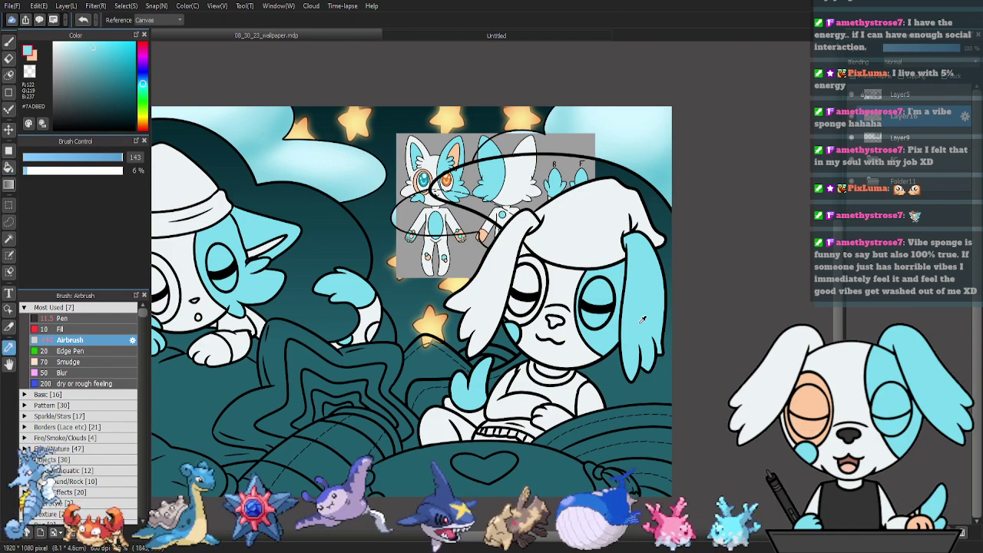
pyautogui.click(606, 311)
pyautogui.click(931, 93)
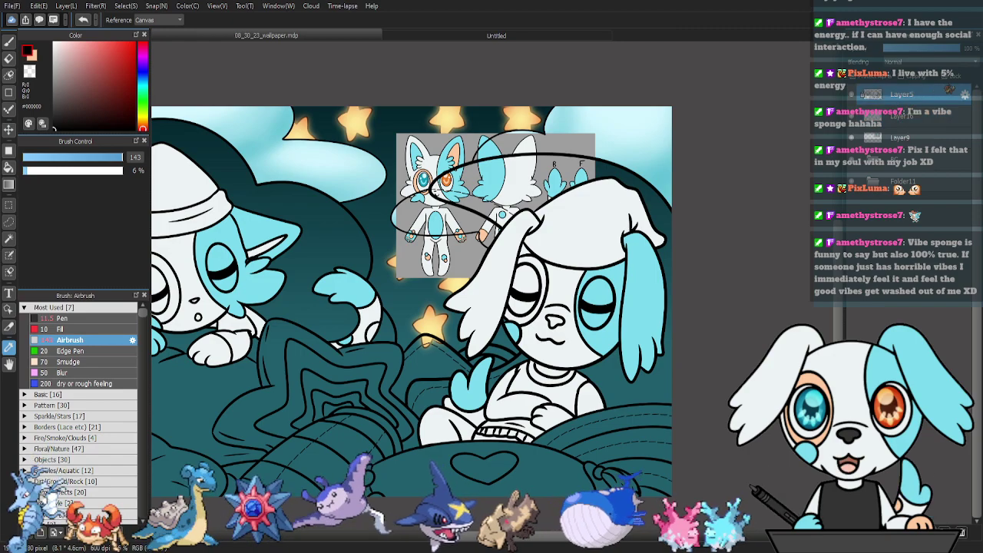
pyautogui.moveTo(583, 319); pyautogui.dragTo(595, 291)
pyautogui.hotkey('ctrl', '+')
pyautogui.hotkey('ctrl', '+')
pyautogui.hotkey('ctrl', '+')
pyautogui.moveTo(673, 392); pyautogui.dragTo(407, 279)
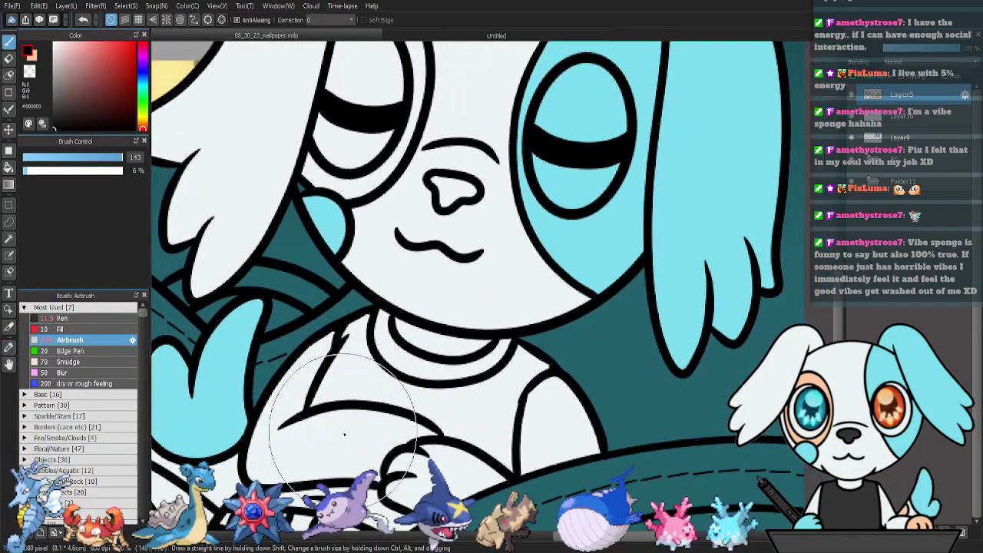
pyautogui.click(123, 318)
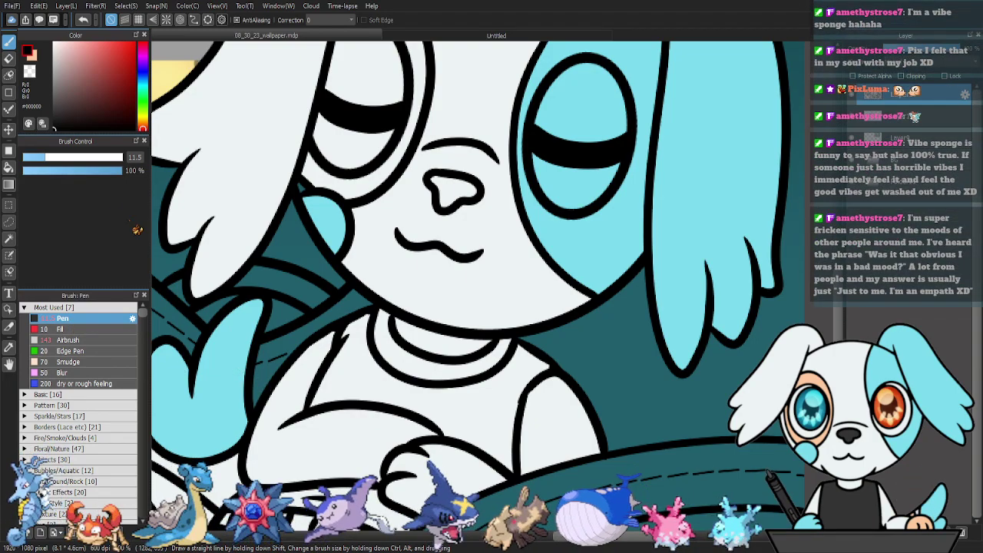
pyautogui.press('[')
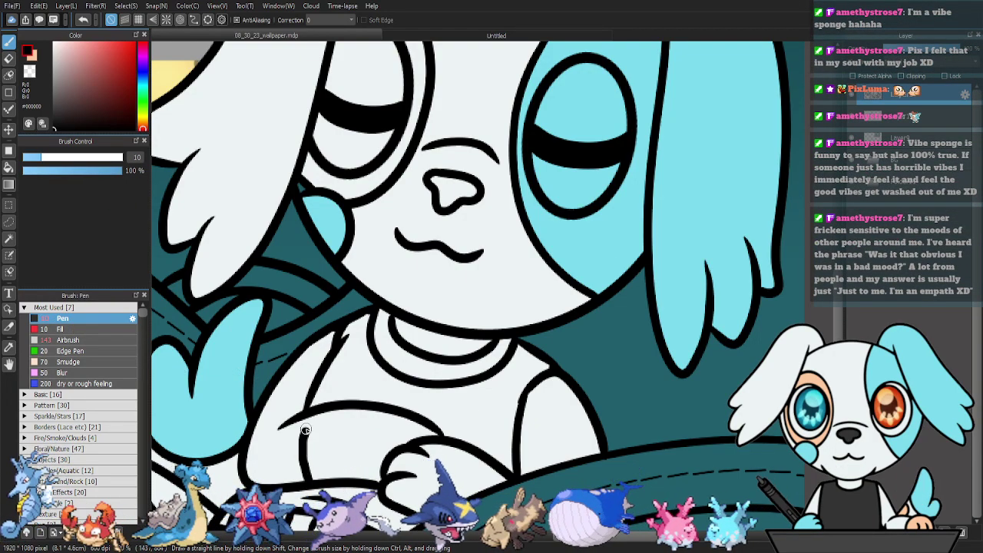
pyautogui.click(318, 324)
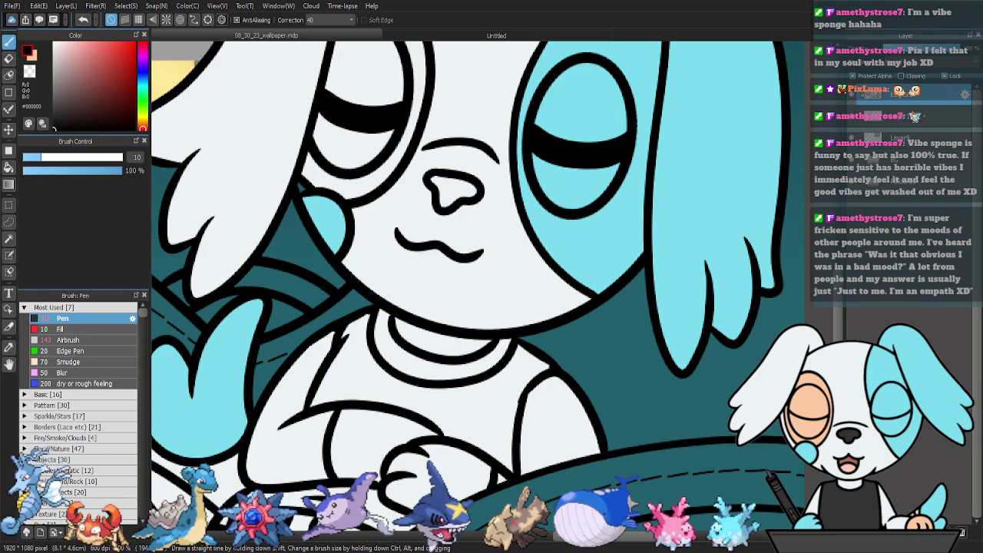
# On Layer16, sample the off-white #ECF2F2 and touch up the small gap between the dog's ear and cheek spot.
pyautogui.click(907, 121)
pyautogui.moveTo(510, 197); pyautogui.dragTo(558, 304)
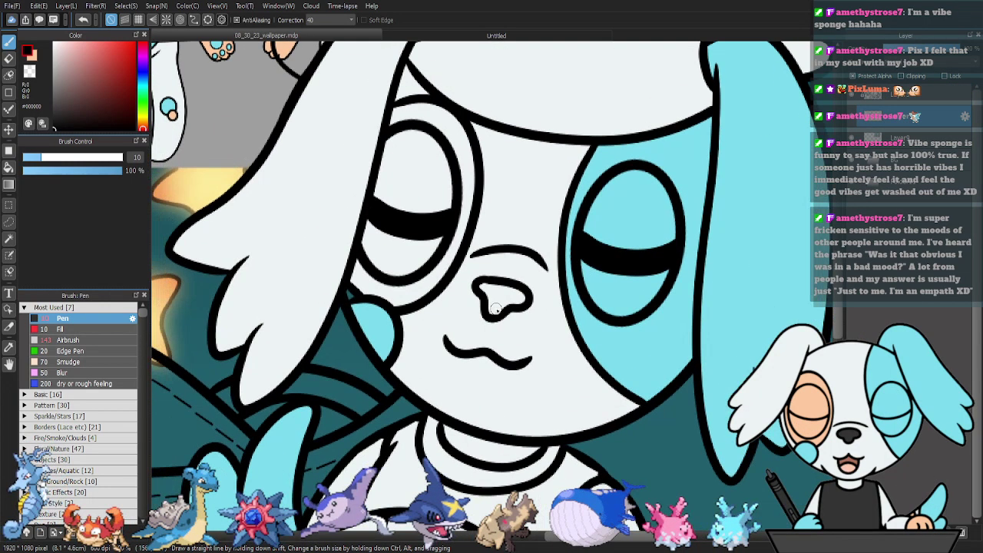
pyautogui.press('i')
pyautogui.click(448, 327)
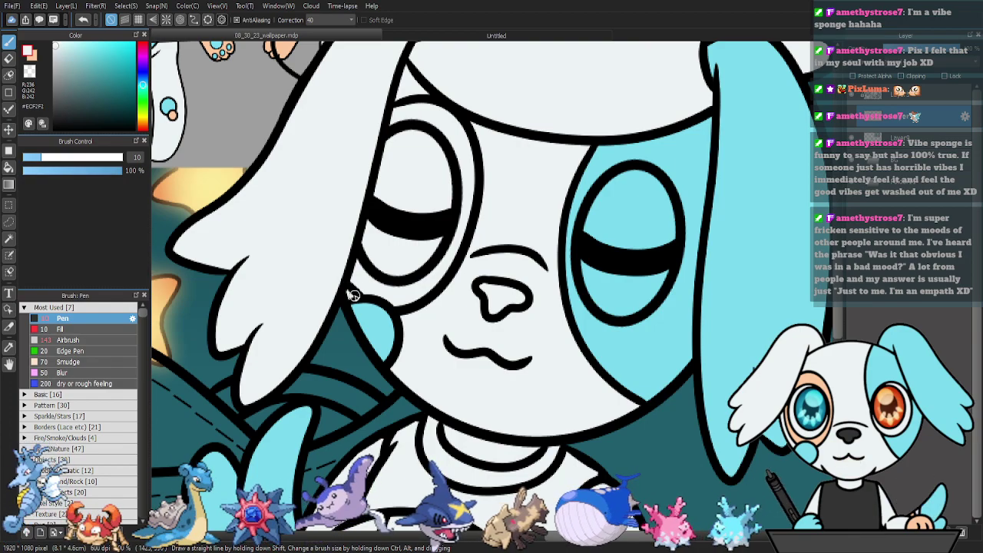
pyautogui.moveTo(476, 285); pyautogui.dragTo(537, 257)
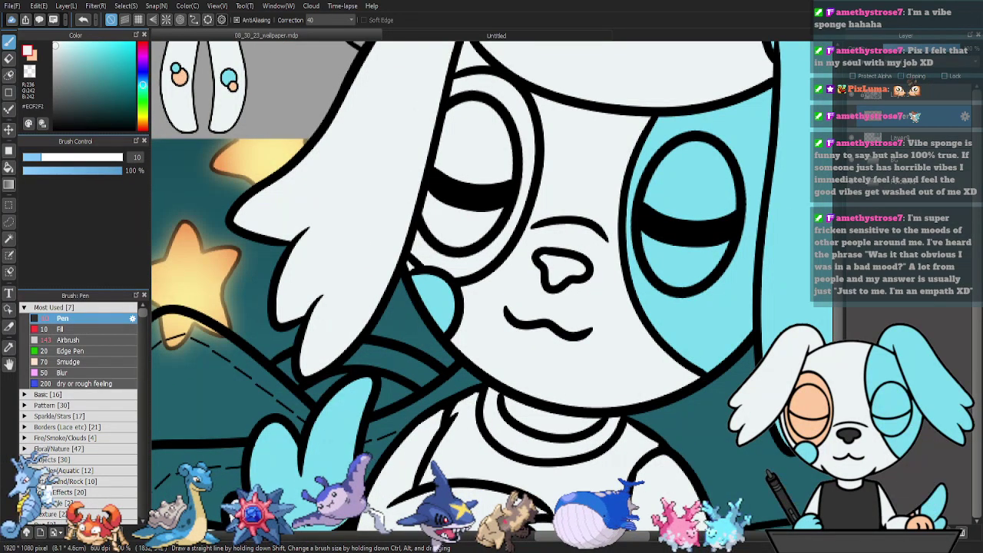
# Sample the light blue #7ADBED from the character reference and make peach #FFC99E the active color.
pyautogui.hotkey('ctrl', '-')
pyautogui.hotkey('ctrl', '-')
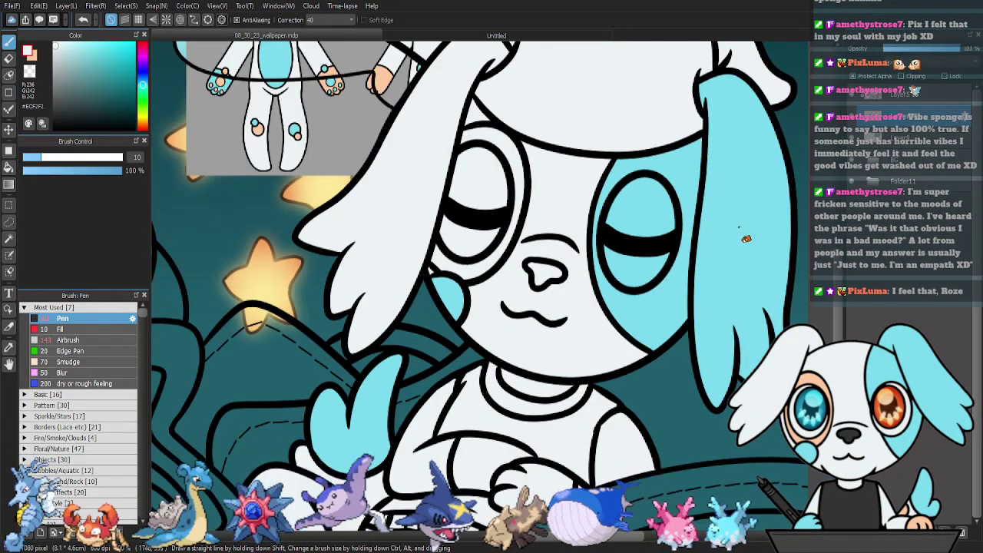
pyautogui.moveTo(442, 234); pyautogui.dragTo(573, 271)
pyautogui.hotkey('ctrl', '-')
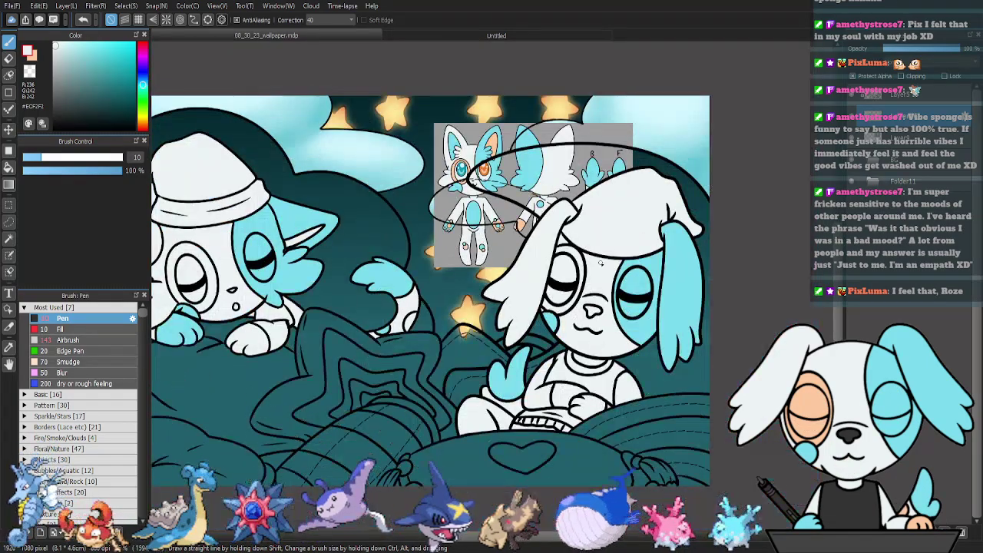
pyautogui.press('i')
pyautogui.click(533, 168)
pyautogui.moveTo(587, 203); pyautogui.dragTo(634, 228)
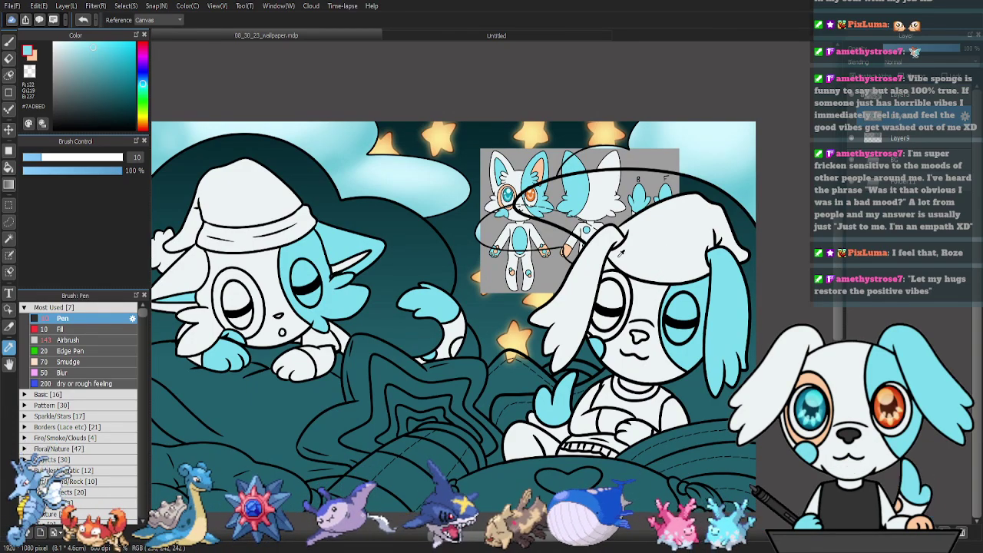
pyautogui.press('x')
# On Layer5, select the dog's eye patch nearest the cat, including the eyelid, and add its front paw to the selection.
pyautogui.press('g')
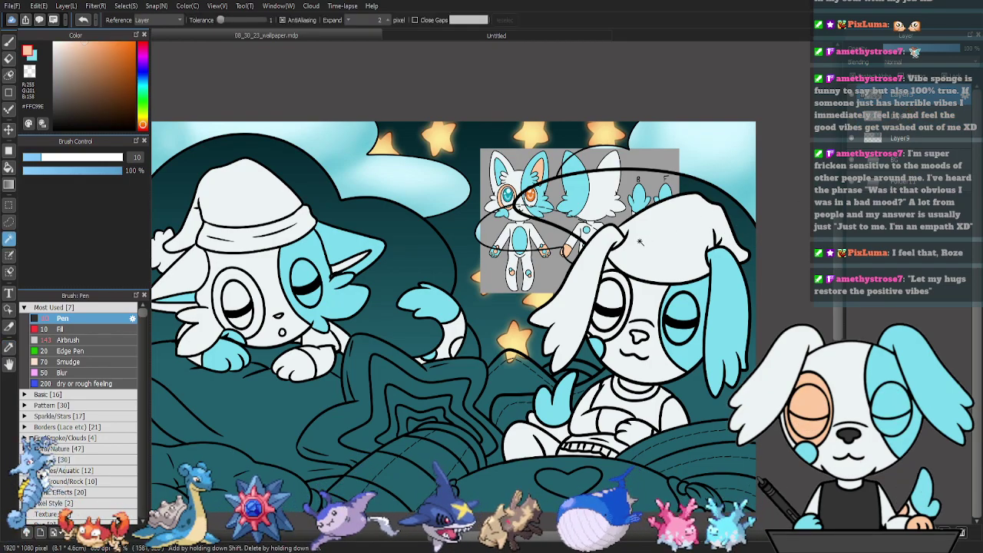
pyautogui.click(625, 298)
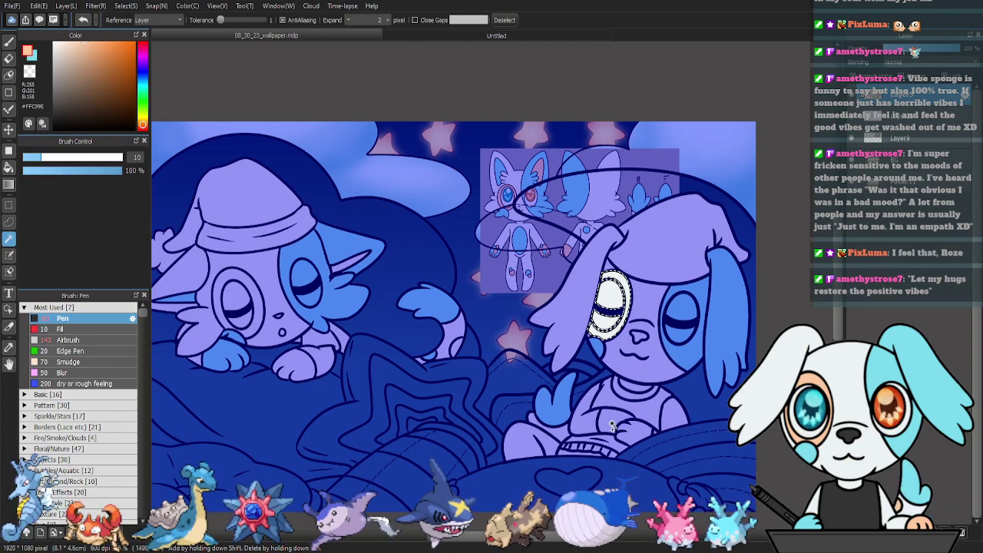
pyautogui.keyDown('shift'); pyautogui.click(637, 437); pyautogui.keyUp('shift')
pyautogui.moveTo(402, 382); pyautogui.dragTo(454, 398)
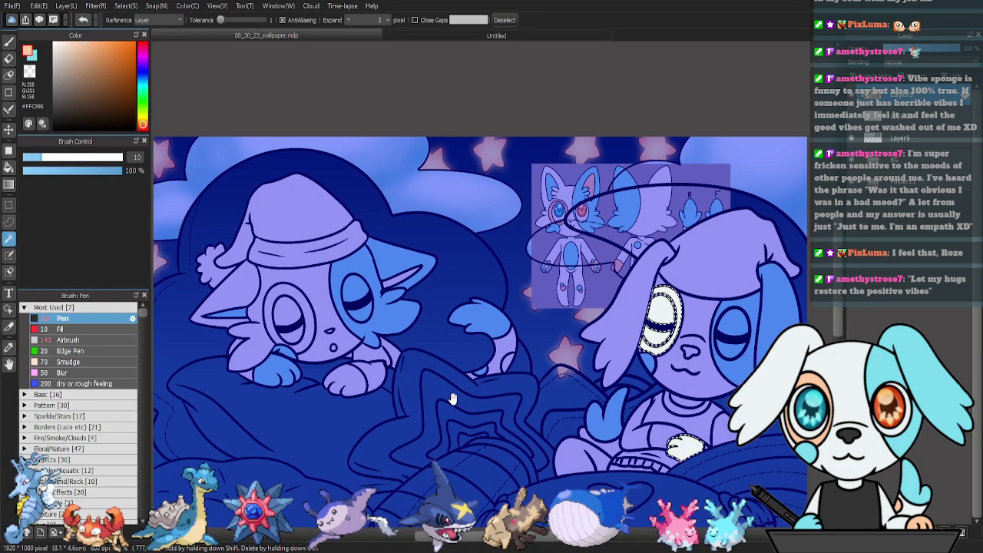
# Add the cat's tail spot, eye patch, closed eye, inner ear and front paw to the magic wand selection.
pyautogui.keyDown('shift'); pyautogui.click(500, 367); pyautogui.keyUp('shift')
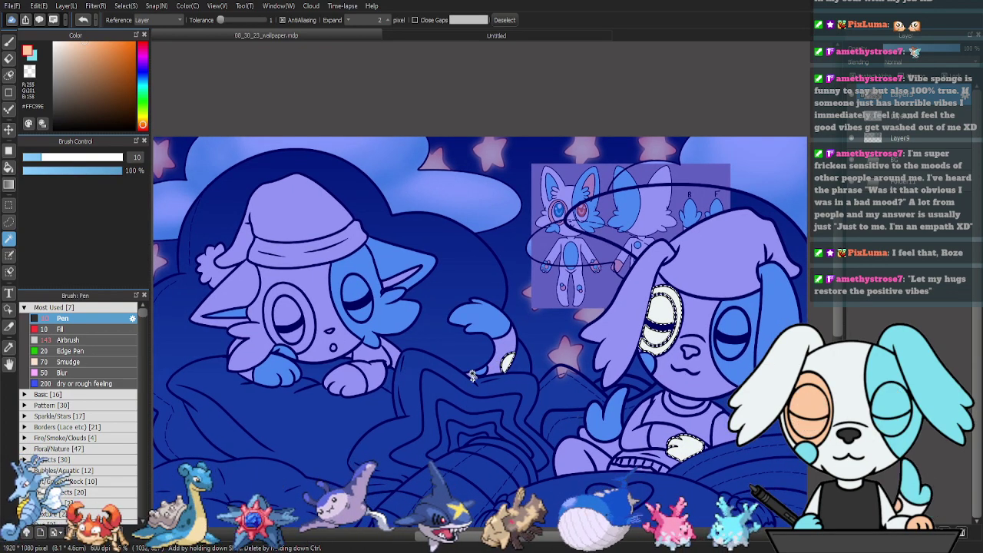
pyautogui.keyDown('shift'); pyautogui.click(281, 309); pyautogui.keyUp('shift')
pyautogui.keyDown('shift'); pyautogui.click(287, 323); pyautogui.keyUp('shift')
pyautogui.keyDown('shift'); pyautogui.click(403, 277); pyautogui.keyUp('shift')
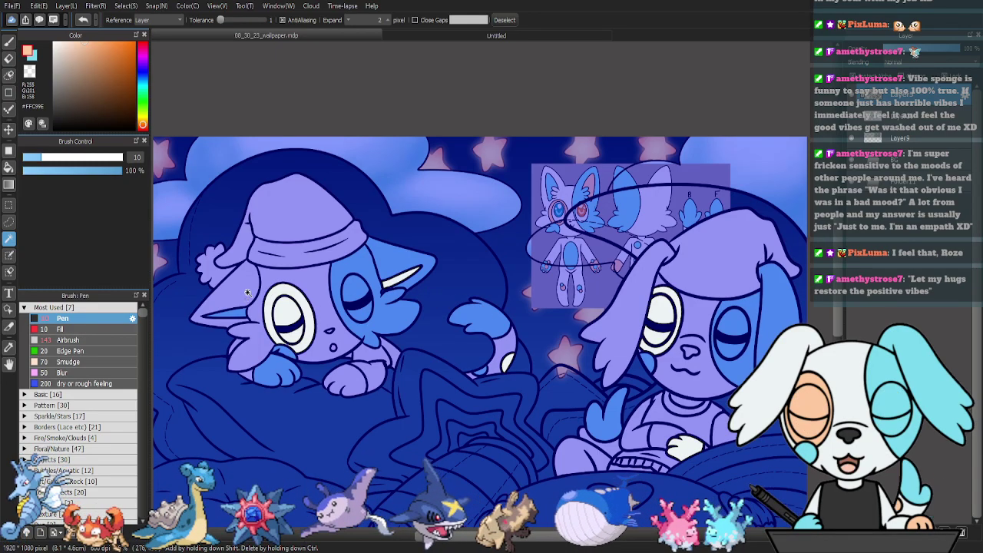
pyautogui.moveTo(440, 346); pyautogui.dragTo(414, 346)
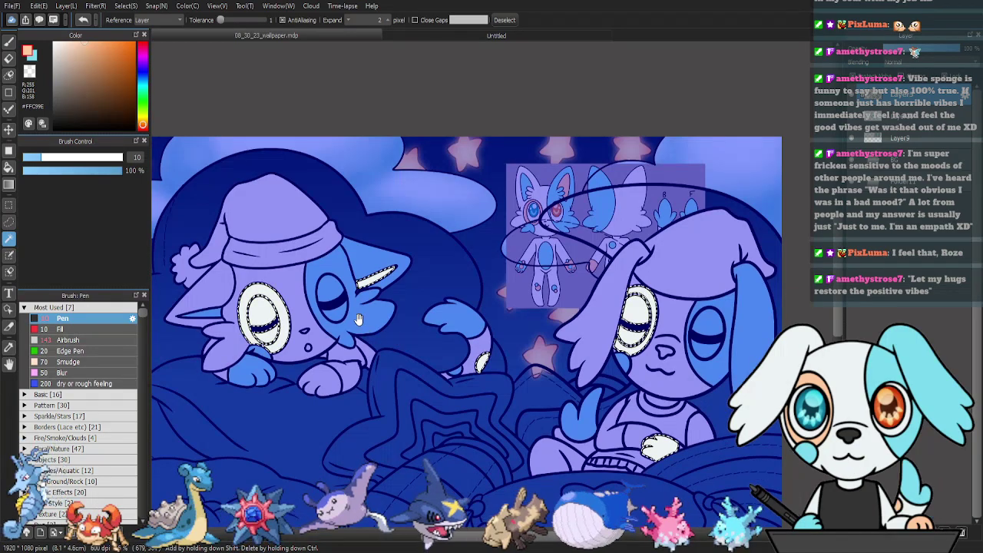
pyautogui.moveTo(359, 320); pyautogui.dragTo(357, 332)
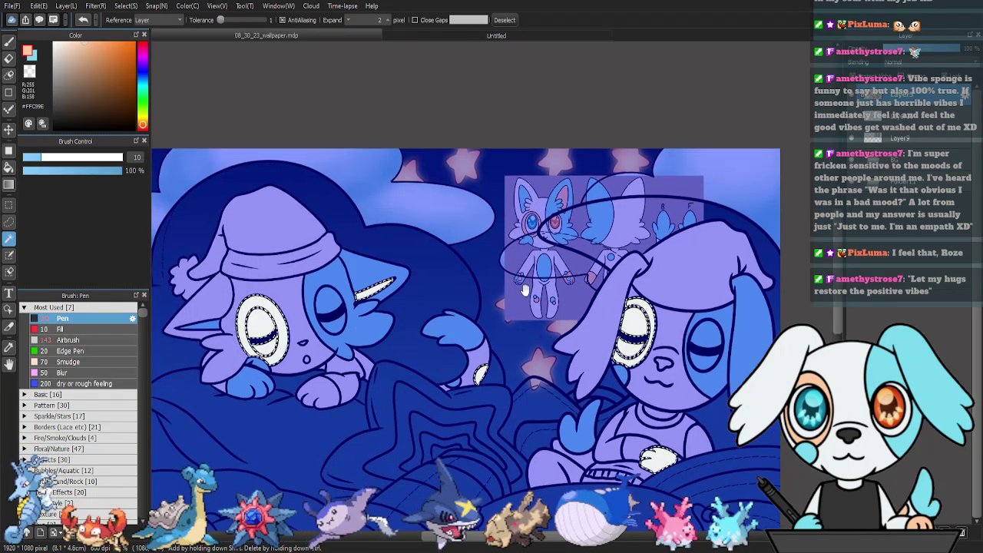
pyautogui.keyDown('shift'); pyautogui.click(329, 390); pyautogui.keyUp('shift')
# Fill the selected patches and paws on both characters with peach #FFC99E on Layer16, then clear the selection.
pyautogui.click(908, 118)
pyautogui.press('g')
pyautogui.click(327, 390)
pyautogui.click(278, 338)
pyautogui.click(376, 290)
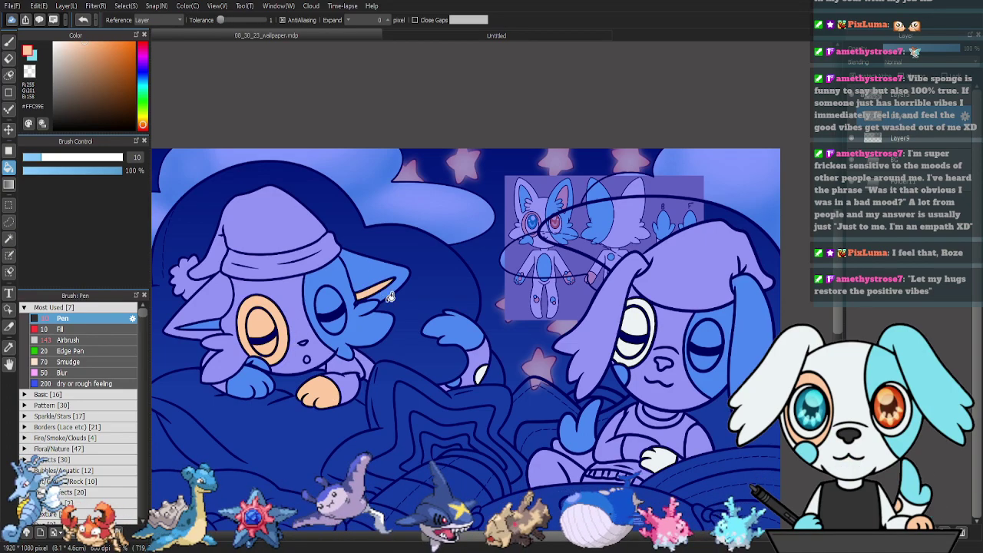
pyautogui.click(481, 375)
pyautogui.click(634, 327)
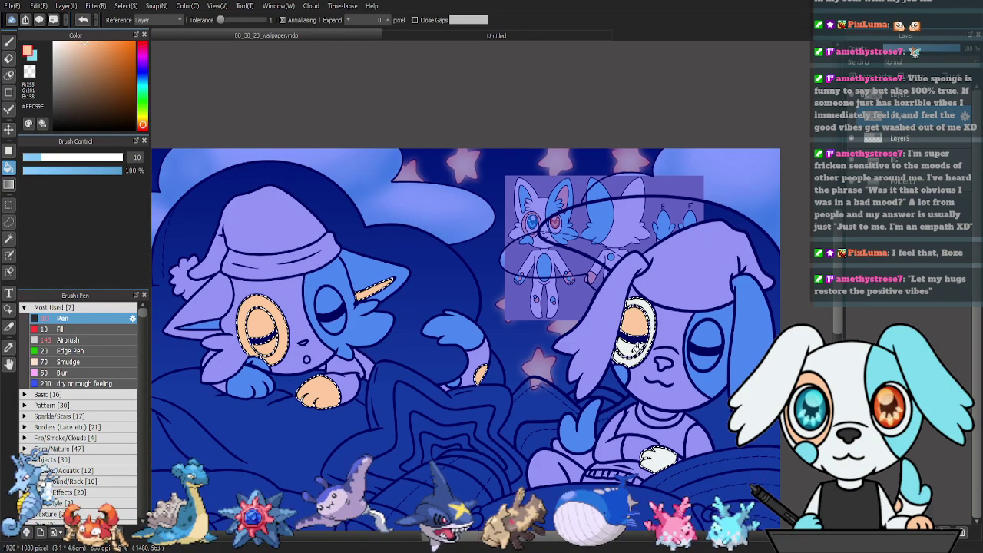
pyautogui.click(659, 455)
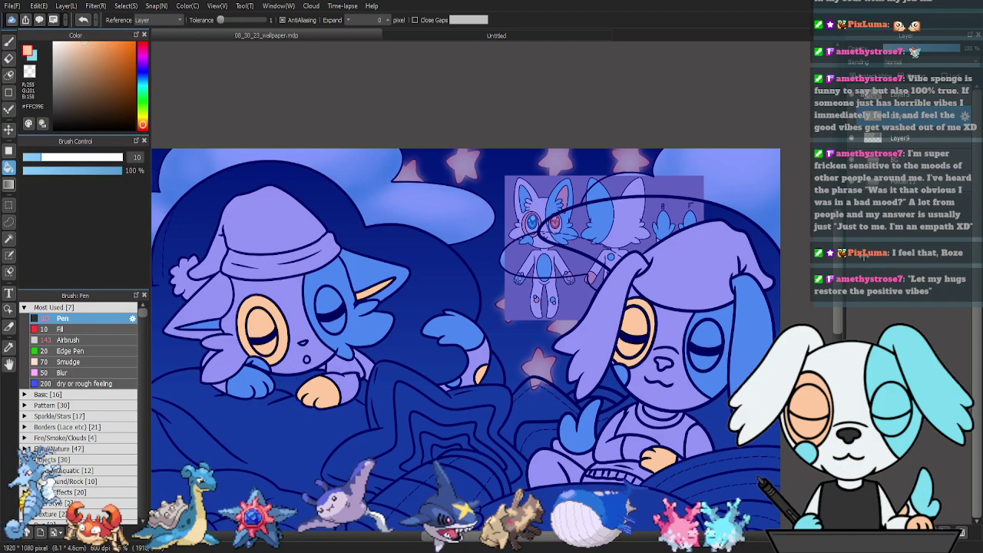
pyautogui.hotkey('ctrl', 'd')
# Sample light blue #7ADBED from the dog's ear and fill the shape beside the dog's peach paw with it.
pyautogui.press('w')
pyautogui.click(762, 322)
pyautogui.click(763, 321)
pyautogui.press('i')
pyautogui.click(763, 322)
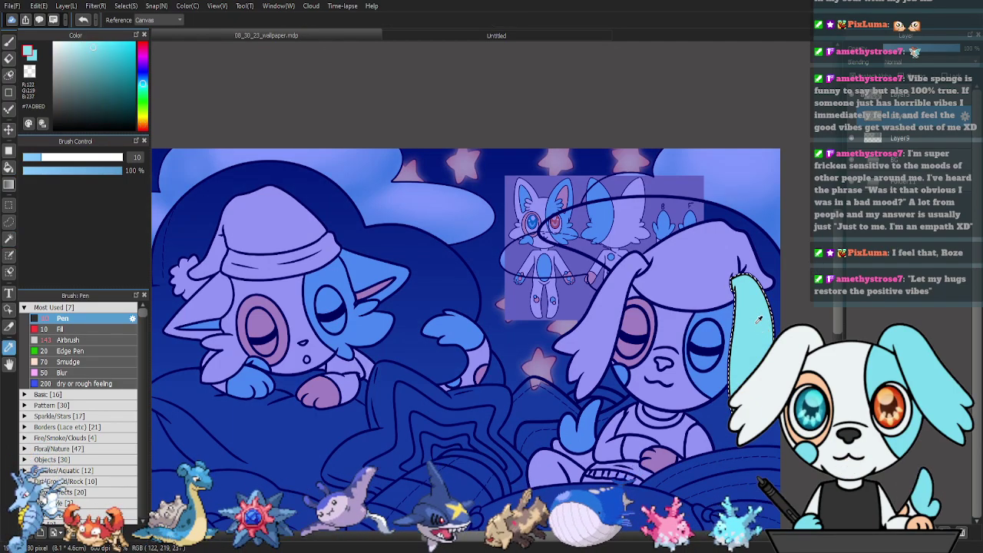
pyautogui.press('w')
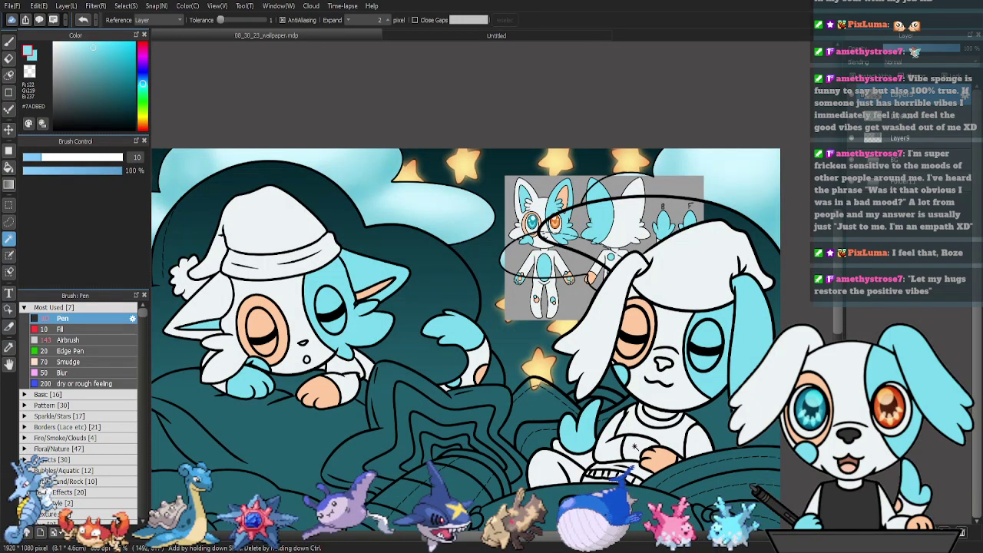
pyautogui.click(637, 447)
pyautogui.press('g')
pyautogui.click(637, 446)
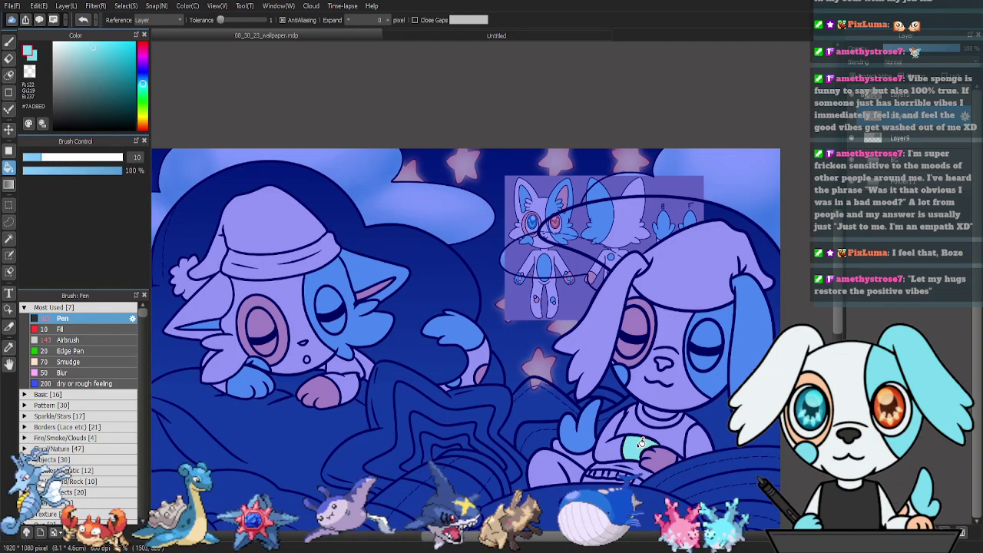
pyautogui.hotkey('ctrl', 'd')
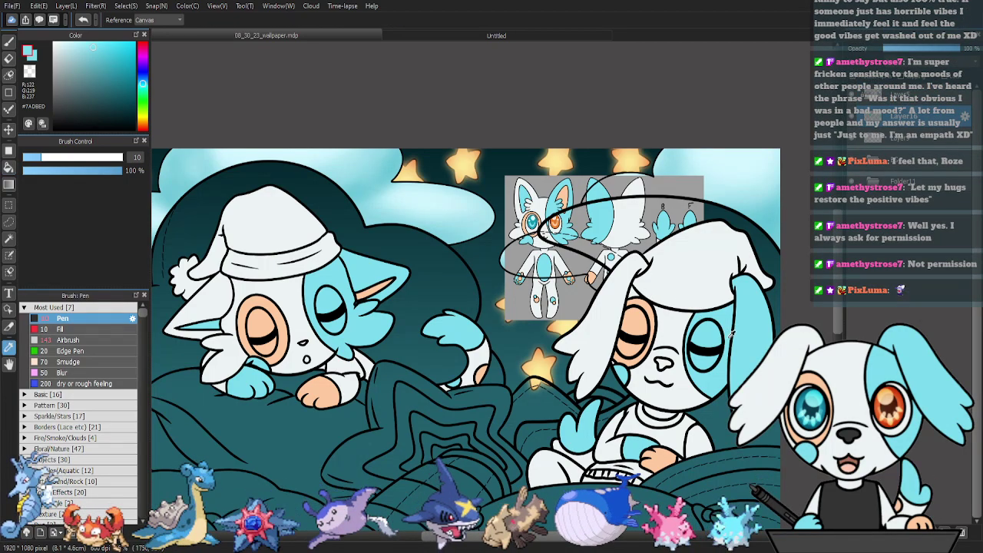
# Sample black #000000 from the closed eye's lid, fill both characters' noses with it on Layer16, and clear the selection.
pyautogui.keyDown('alt'); pyautogui.click(710, 349); pyautogui.keyUp('alt')
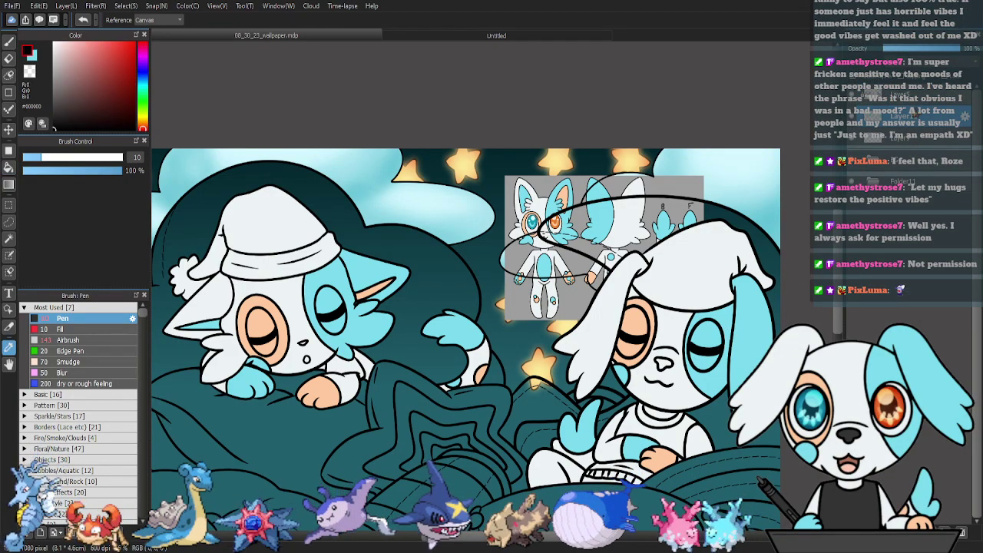
pyautogui.press('g')
pyautogui.click(662, 366)
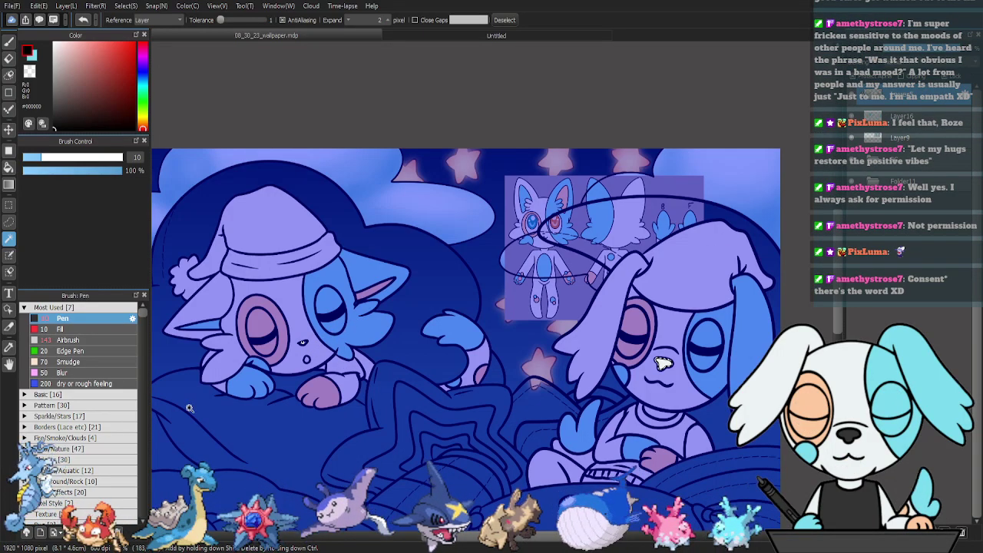
pyautogui.scroll(5, 194, 415)
pyautogui.moveTo(500, 391); pyautogui.dragTo(783, 364)
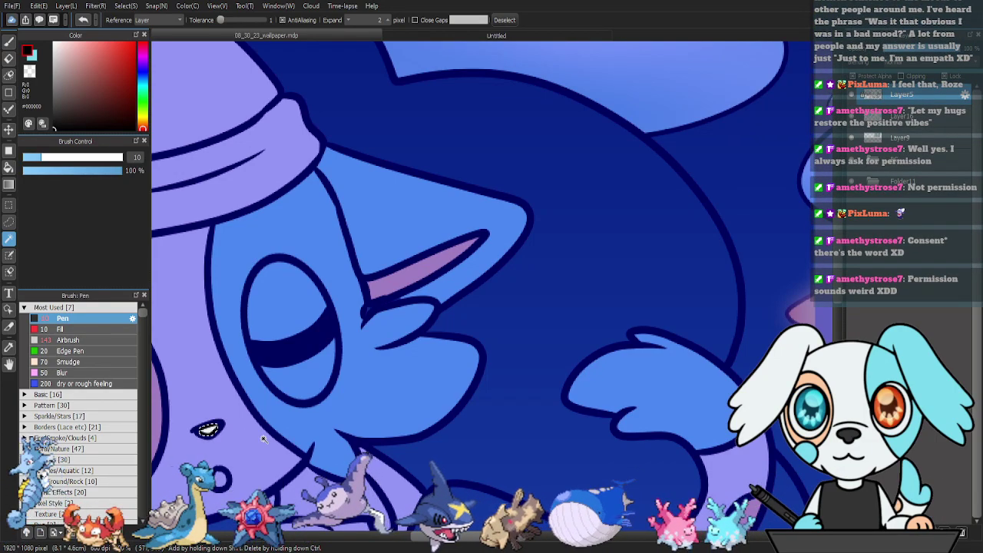
pyautogui.press('g')
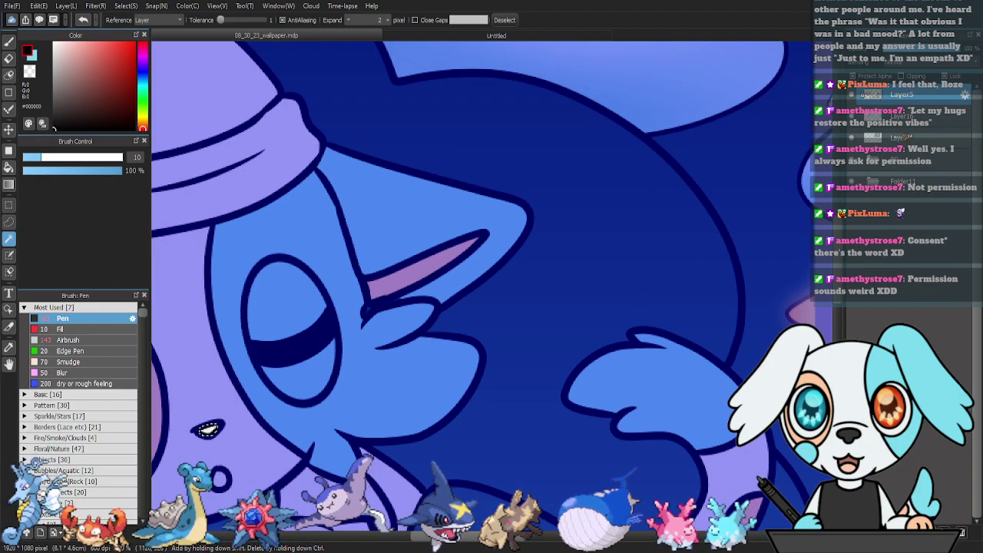
pyautogui.moveTo(712, 372); pyautogui.dragTo(291, 264)
pyautogui.moveTo(664, 350); pyautogui.dragTo(324, 306)
pyautogui.click(528, 331)
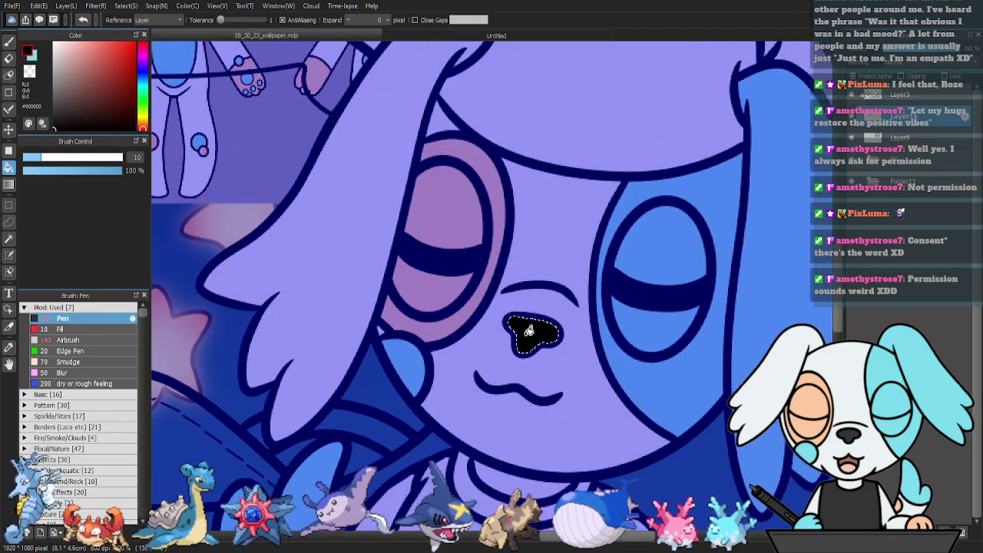
pyautogui.hotkey('ctrl', 'd')
# Sample light blue #7ADBED from the cat's ear and activate the Pen brush.
pyautogui.moveTo(272, 328); pyautogui.dragTo(683, 319)
pyautogui.moveTo(330, 311); pyautogui.dragTo(699, 321)
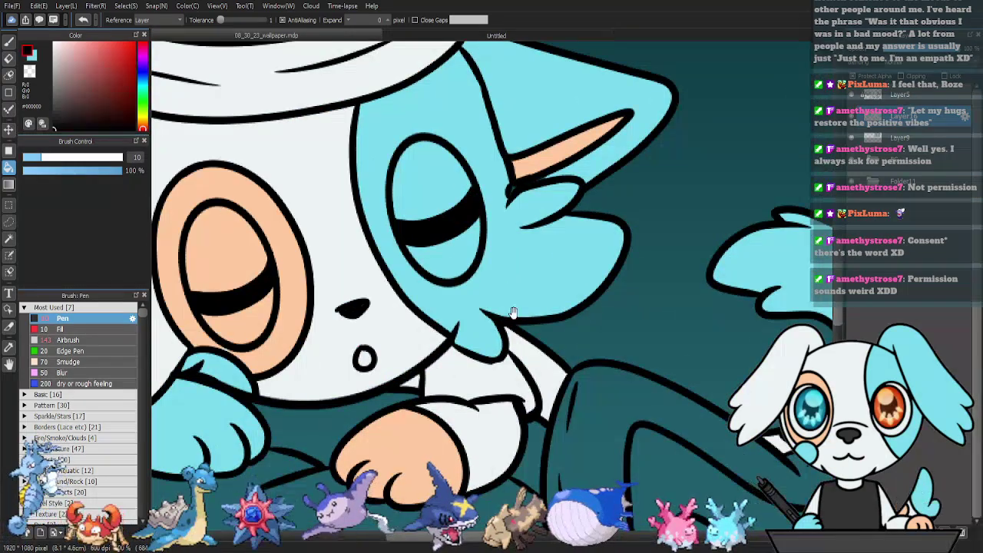
pyautogui.moveTo(507, 312); pyautogui.dragTo(642, 308)
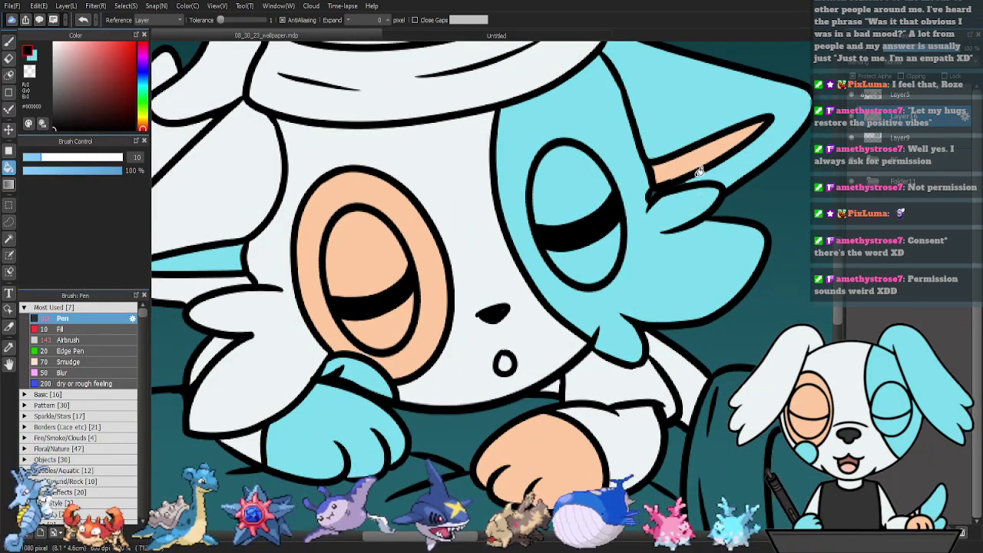
pyautogui.press('i')
pyautogui.click(665, 121)
pyautogui.press('b')
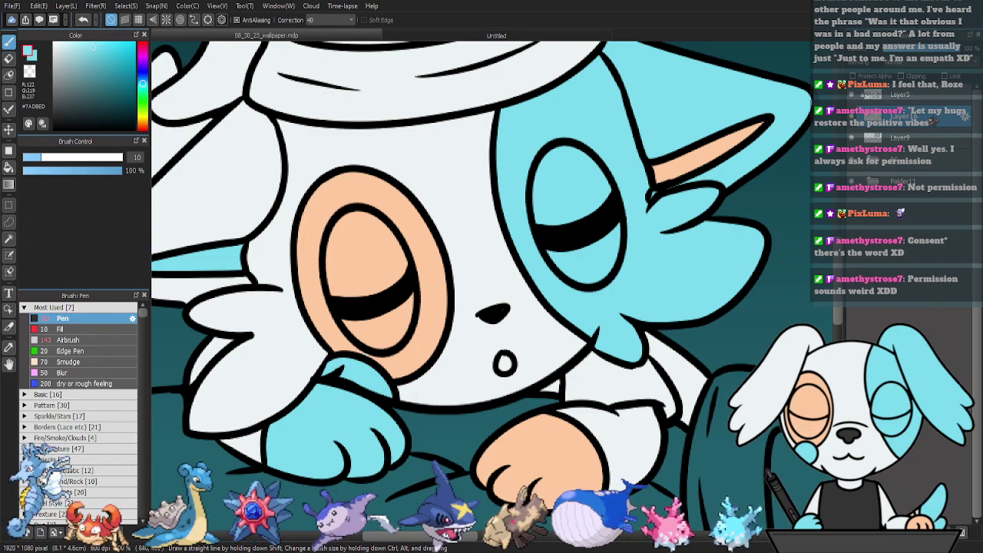
pyautogui.hotkey('ctrl', '-')
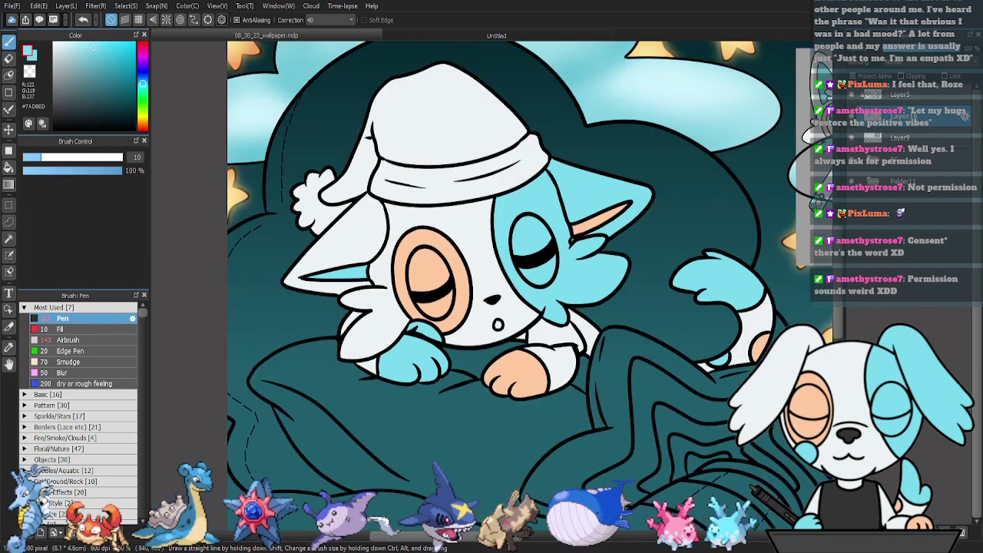
pyautogui.moveTo(685, 223); pyautogui.dragTo(499, 212)
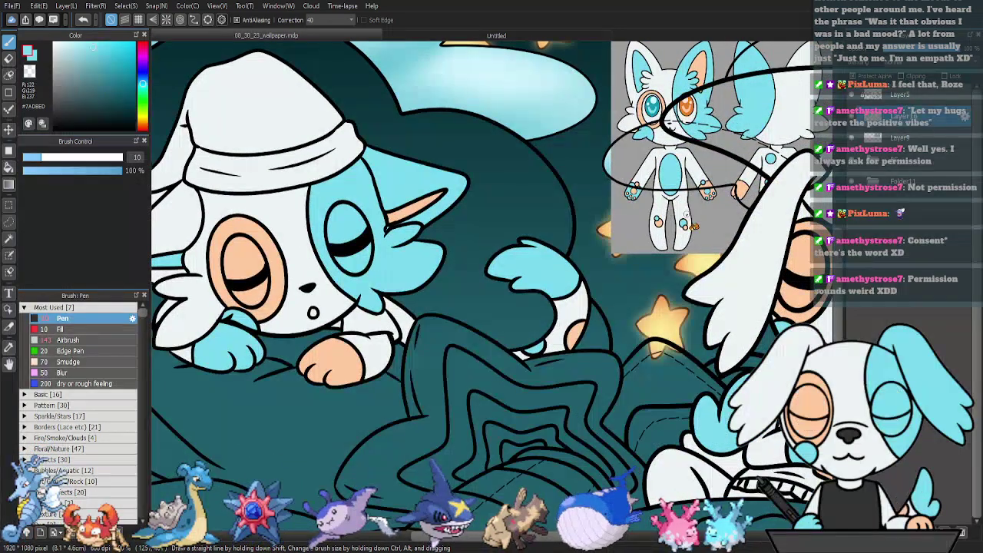
pyautogui.hotkey('ctrl', '-')
pyautogui.moveTo(749, 244); pyautogui.dragTo(716, 272)
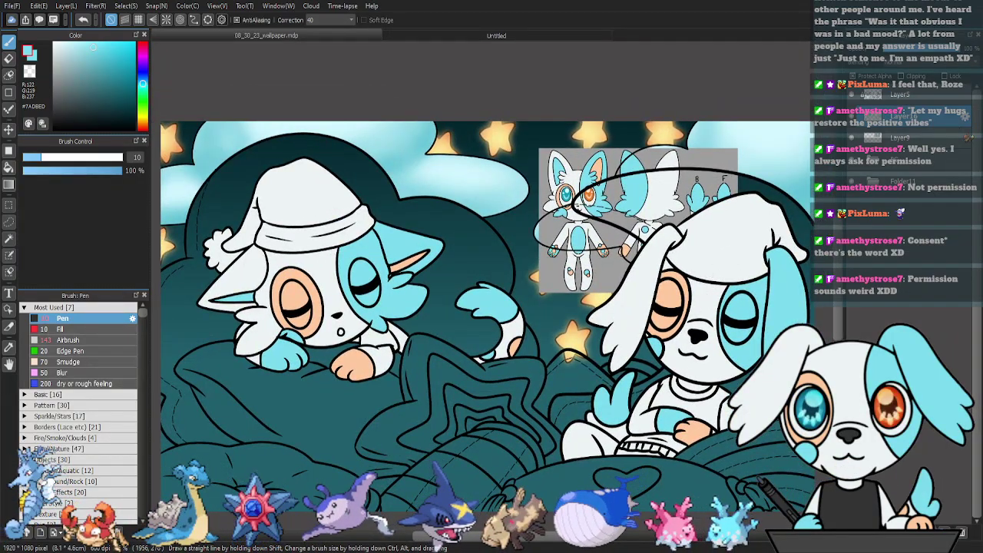
# Select the large cushion area behind the cat from the line art on Layer5 with the magic wand.
pyautogui.click(933, 96)
pyautogui.press('w')
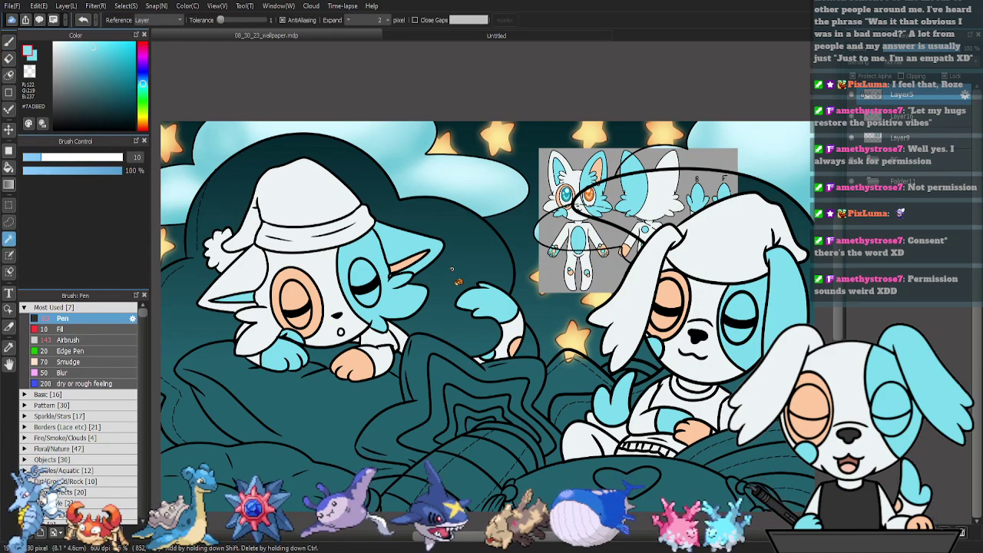
pyautogui.click(447, 278)
pyautogui.moveTo(337, 334); pyautogui.dragTo(370, 316)
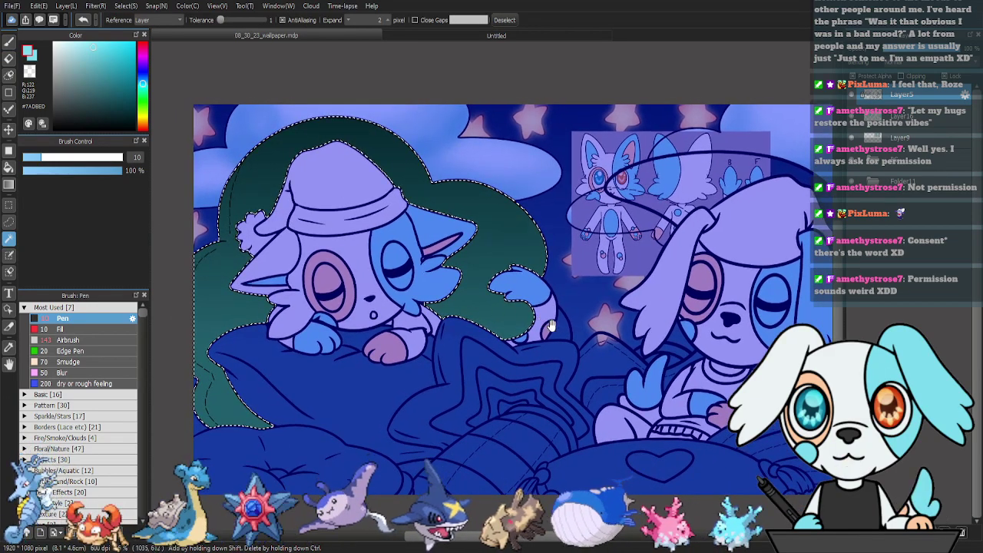
pyautogui.hotkey('ctrl', 'd')
pyautogui.click(908, 118)
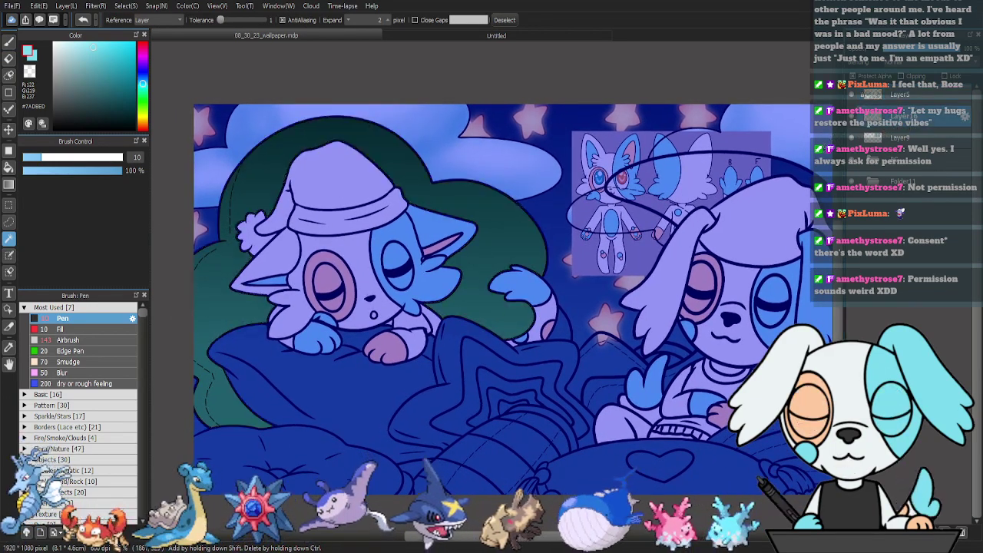
pyautogui.hotkey('ctrl', 'z')
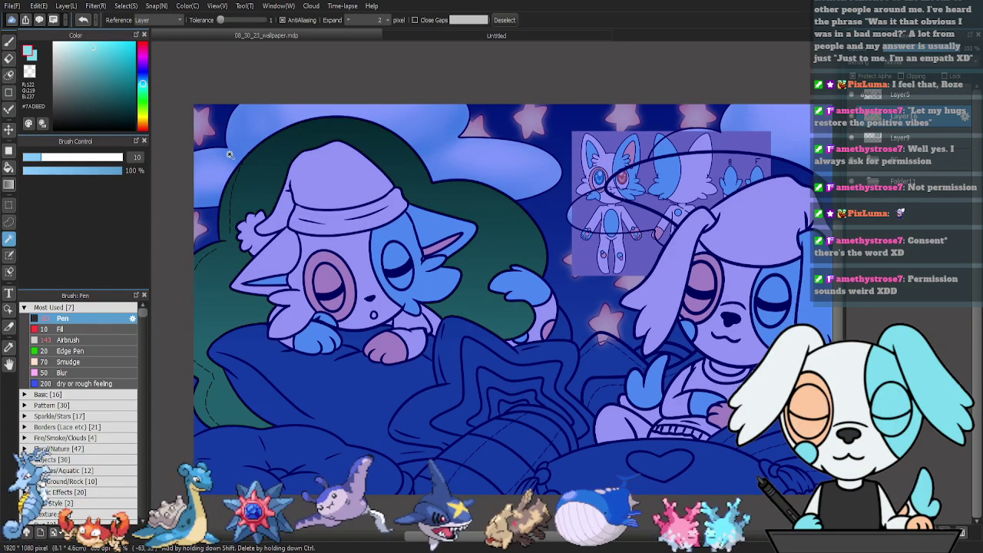
# Set the colour to purple #B87AEE, add a new layer above Layer9, and fill the cushion behind the cat.
pyautogui.press('i')
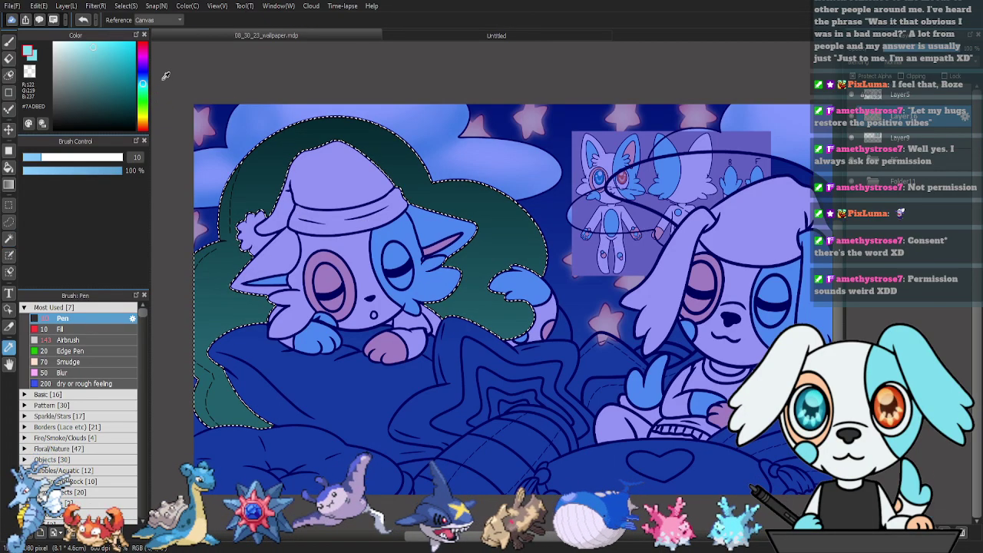
pyautogui.click(143, 63)
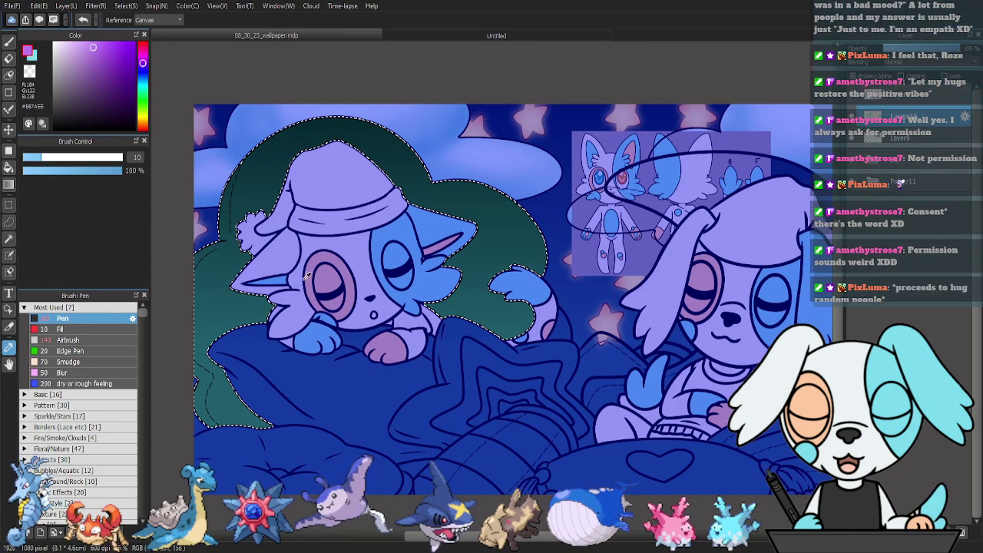
pyautogui.press('g')
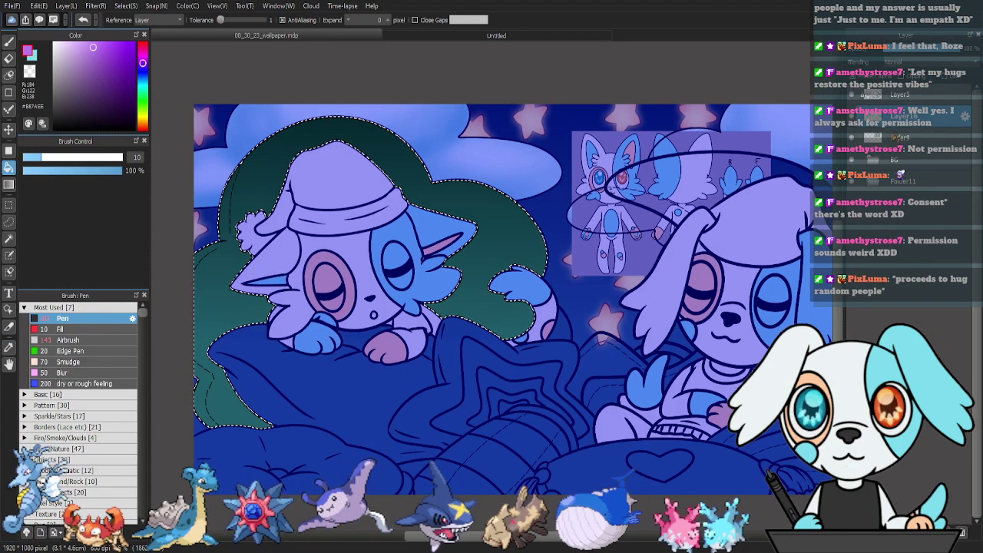
pyautogui.hotkey('ctrl', 'd')
pyautogui.hotkey('ctrl', 'shift', 'n')
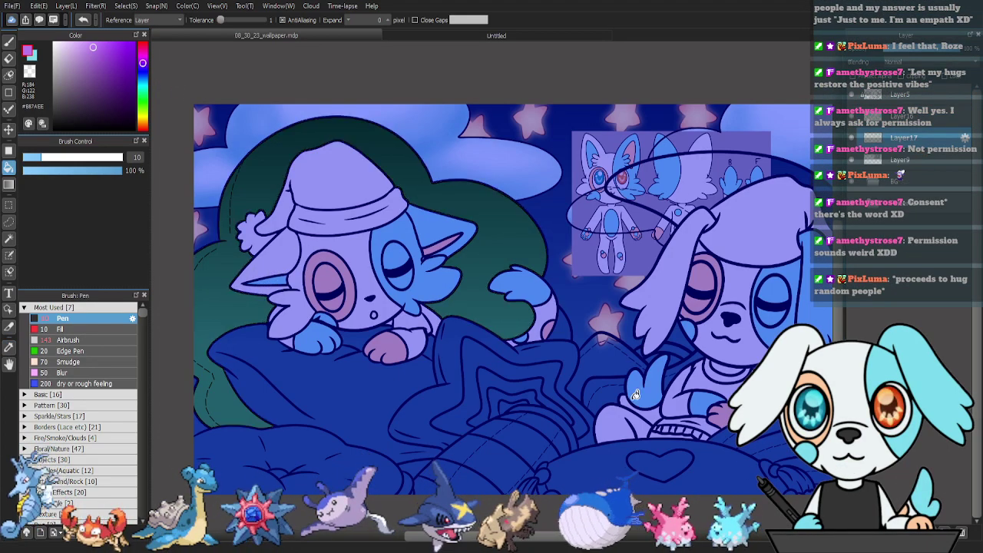
pyautogui.click(485, 285)
pyautogui.hotkey('ctrl', 'd')
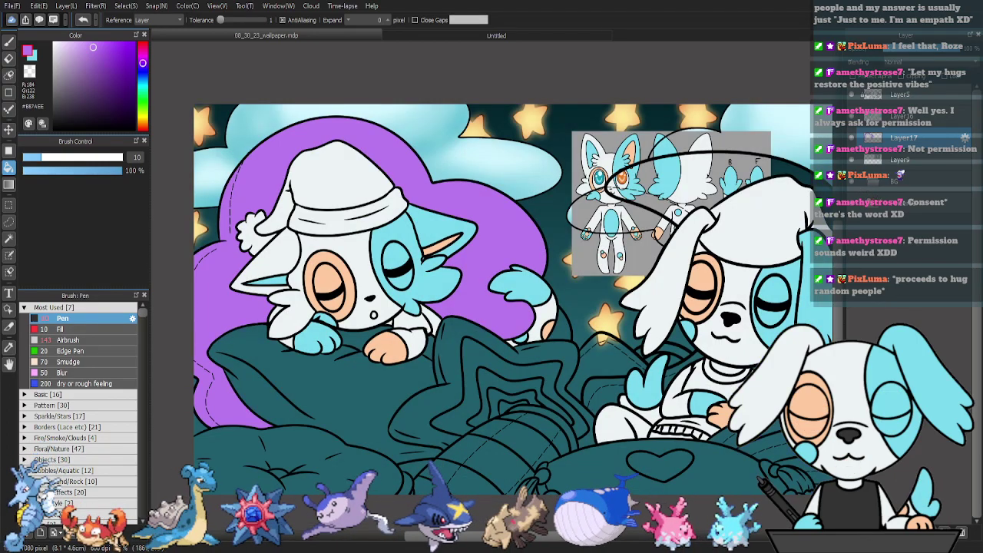
# Select the pillow under the cat from the Layer5 line art, fill it with pink #EE7AC1 on Layer17, and clear the selection.
pyautogui.click(911, 95)
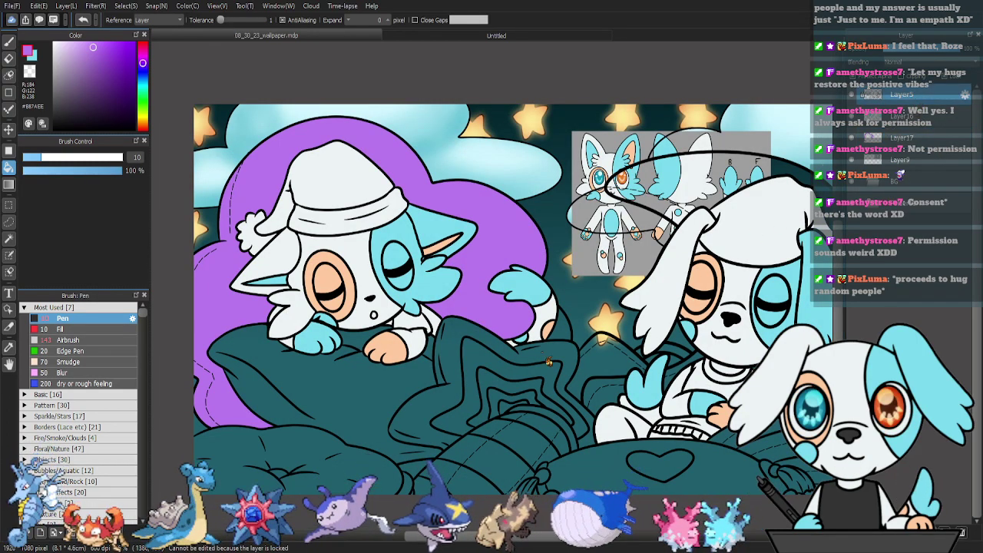
pyautogui.click(369, 403)
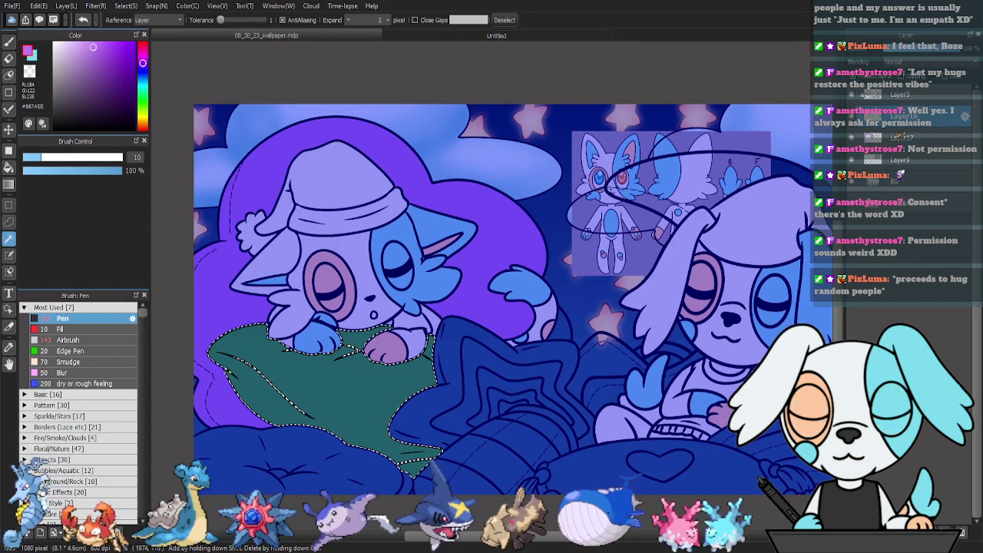
pyautogui.click(921, 137)
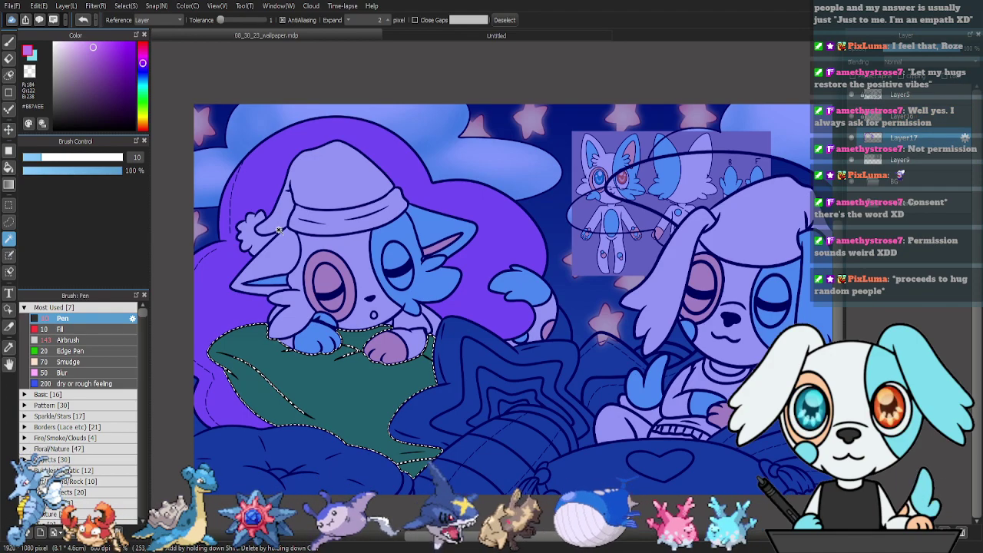
pyautogui.click(8, 348)
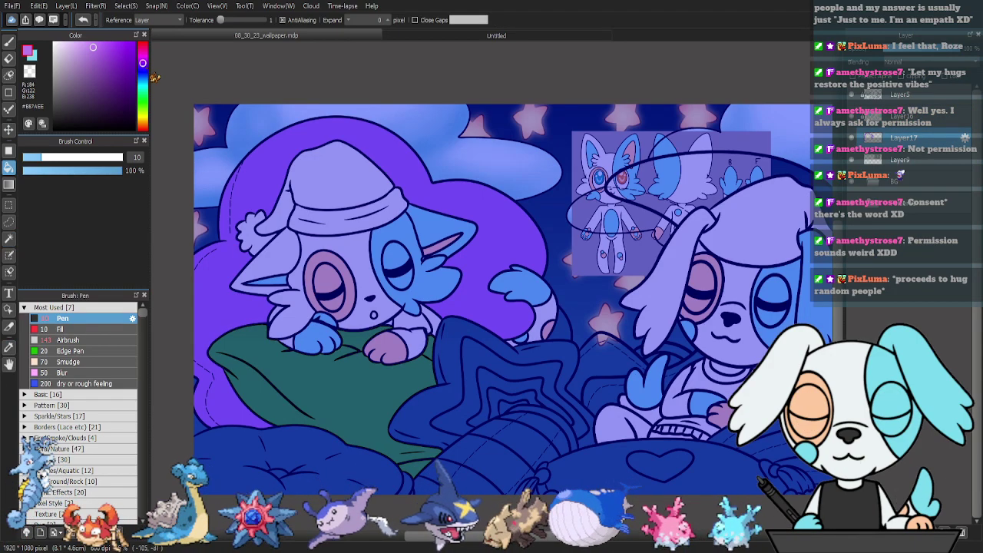
pyautogui.press('g')
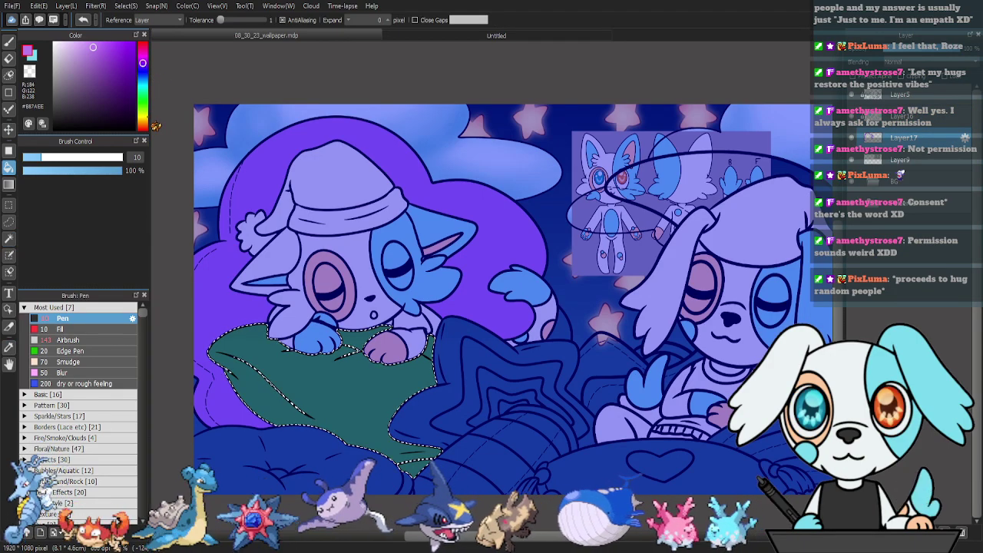
pyautogui.click(142, 50)
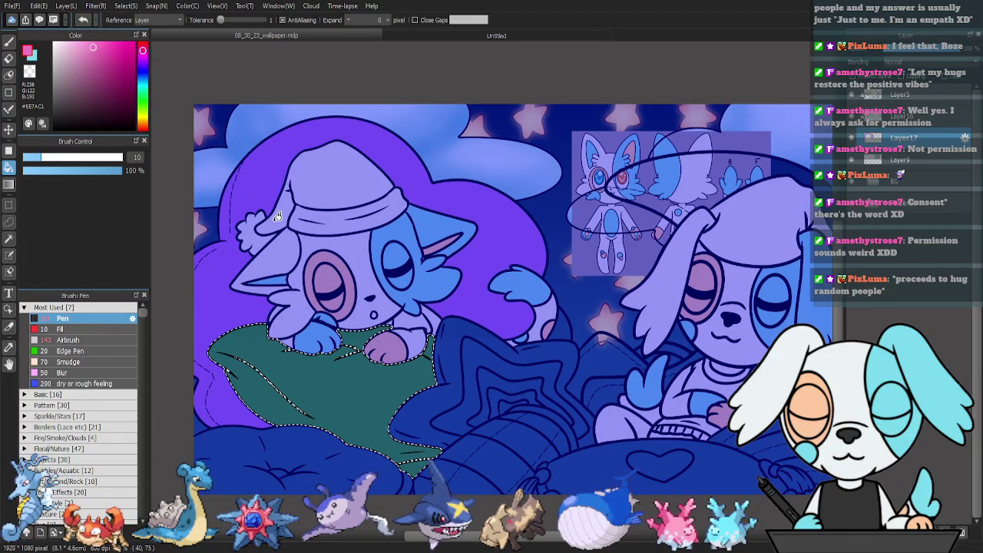
pyautogui.click(375, 344)
pyautogui.hotkey('ctrl', 'd')
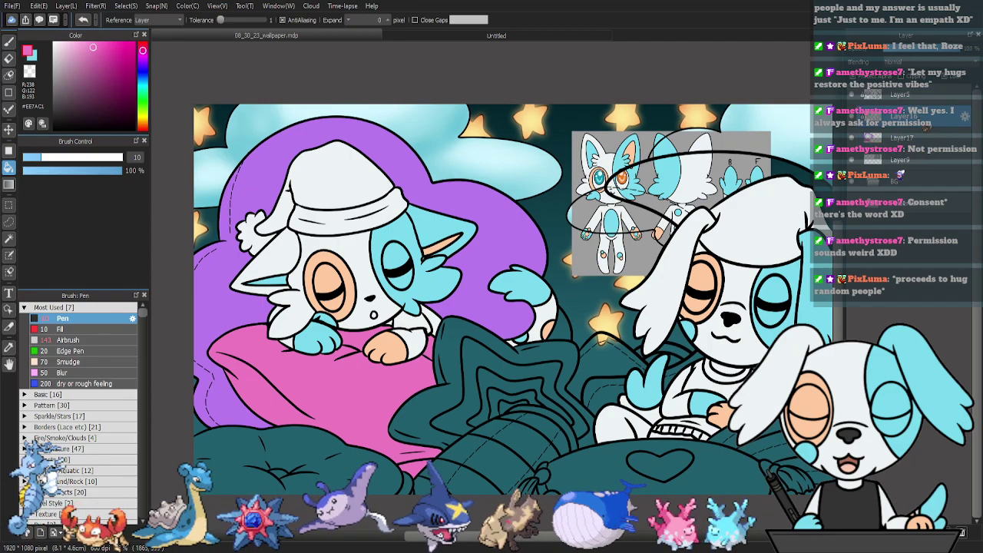
# Select the star pillow's outermost band from the Layer5 line art, fill it with red #EE7A7A on Layer17, and deselect.
pyautogui.click(924, 96)
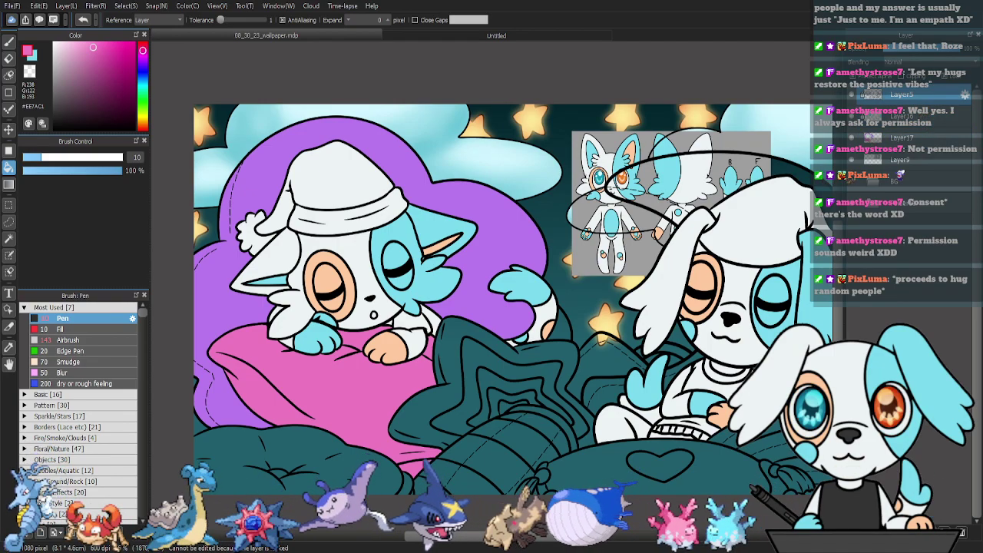
pyautogui.press('w')
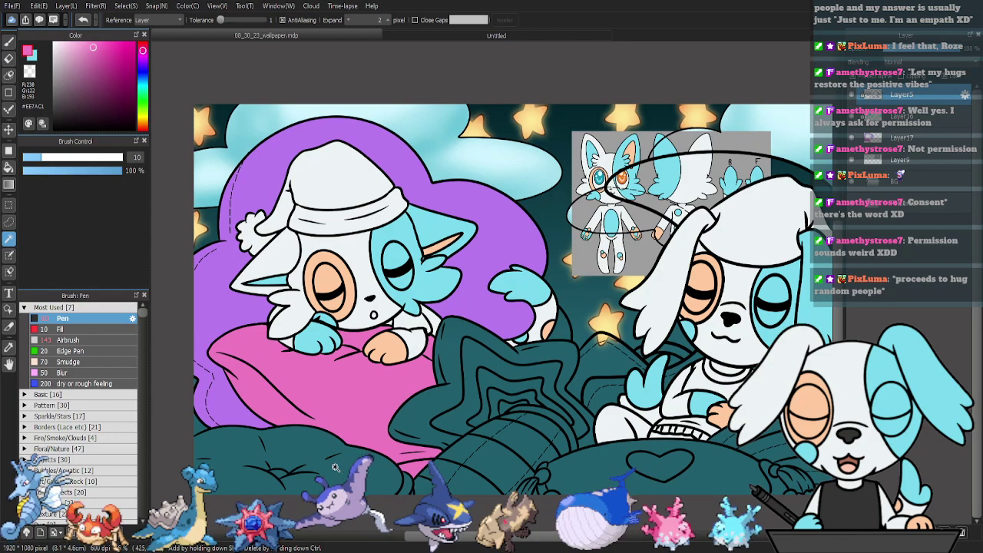
pyautogui.click(454, 420)
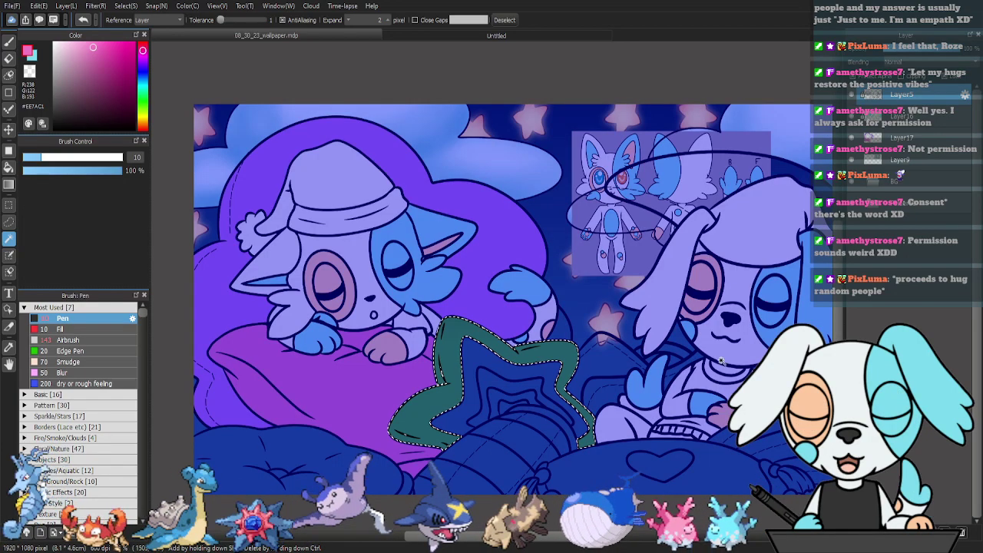
pyautogui.click(916, 138)
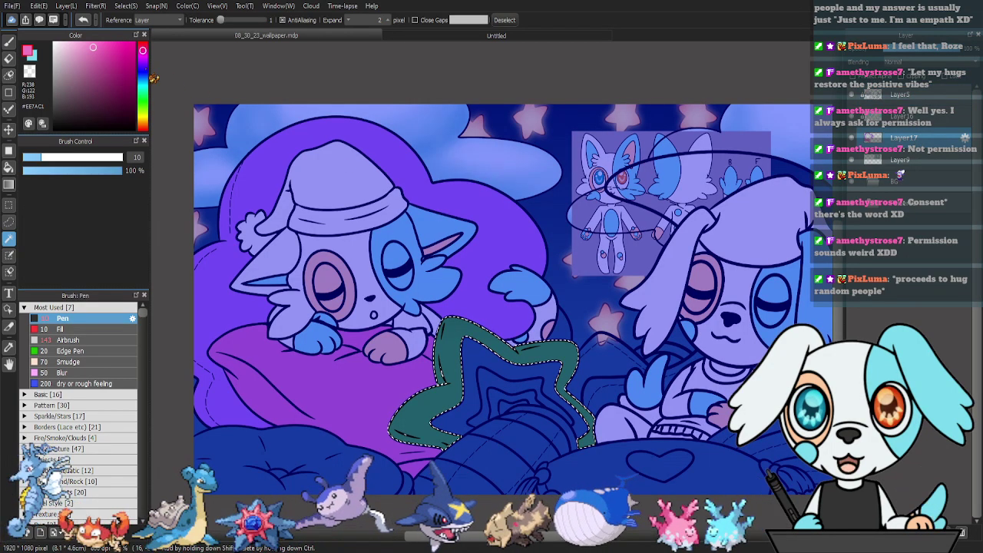
pyautogui.click(144, 43)
pyautogui.press('g')
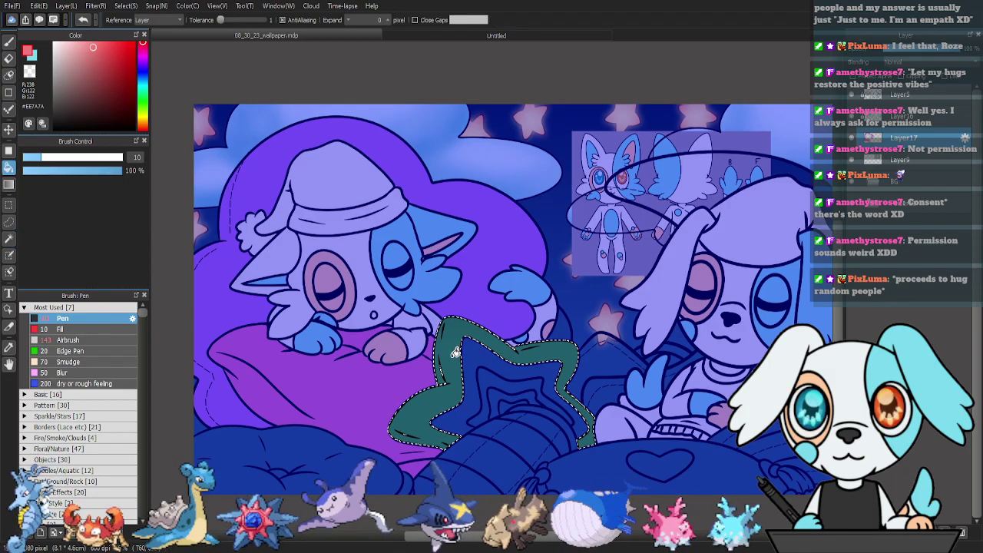
pyautogui.click(456, 352)
pyautogui.hotkey('ctrl', 'd')
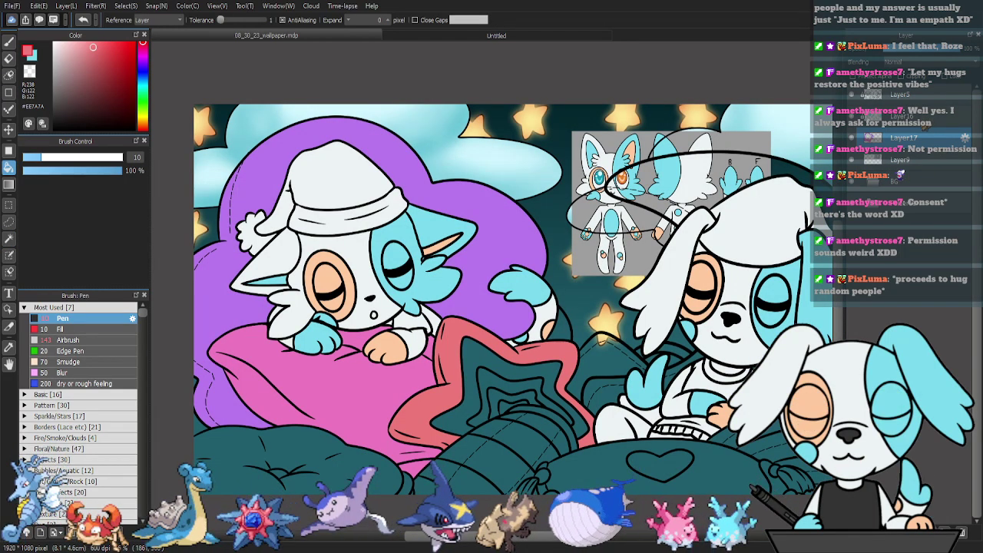
# Select the star pillow's second band from the Layer5 line art, fill it with orange #EEBD7A on Layer17, and deselect.
pyautogui.press('w')
pyautogui.click(487, 383)
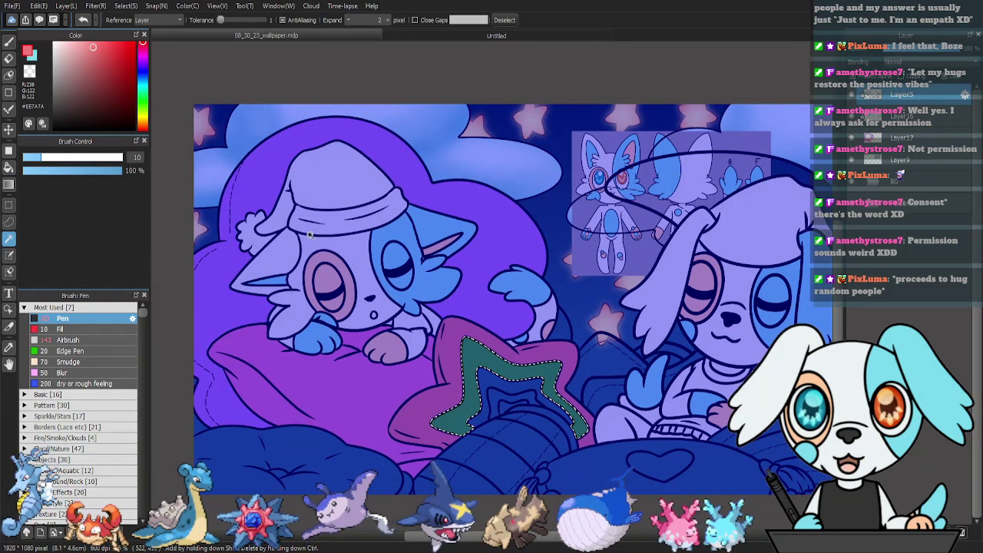
pyautogui.click(146, 127)
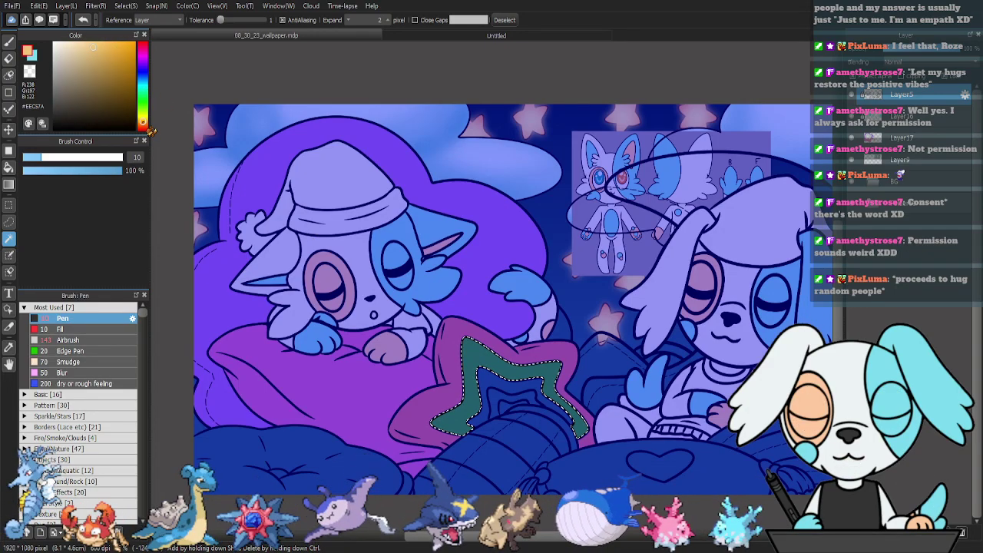
pyautogui.hotkey('ctrl', 'd')
pyautogui.press('g')
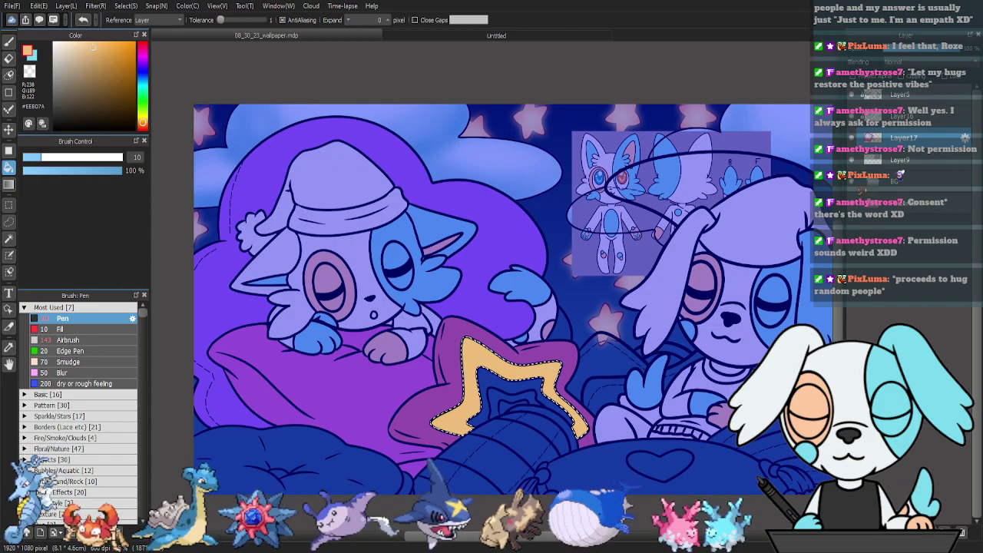
pyautogui.hotkey('ctrl', 'd')
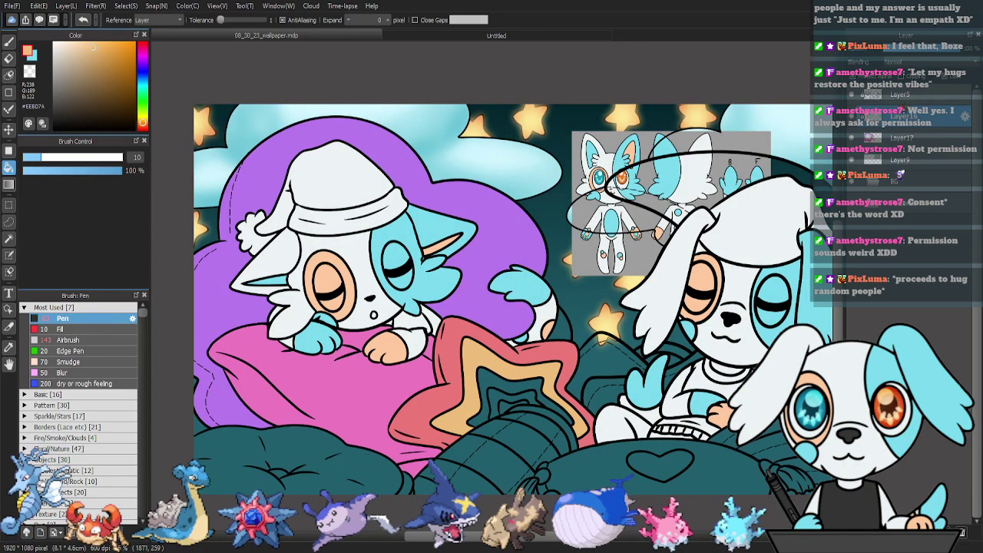
# Select the star pillow's remaining inner bands from the Layer5 line art and make Layer17 active.
pyautogui.press('w')
pyautogui.click(486, 382)
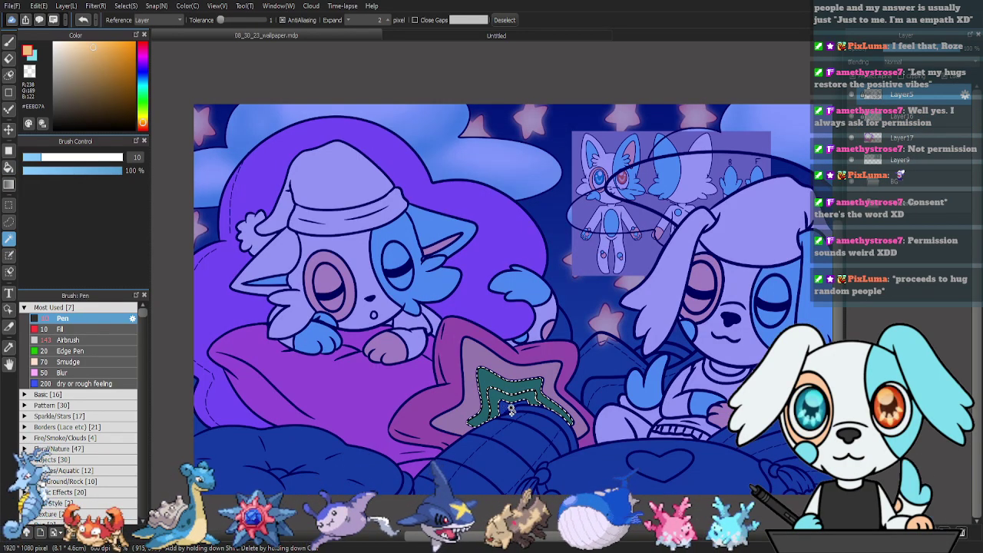
pyautogui.hotkey('ctrl', 'd')
pyautogui.click(929, 126)
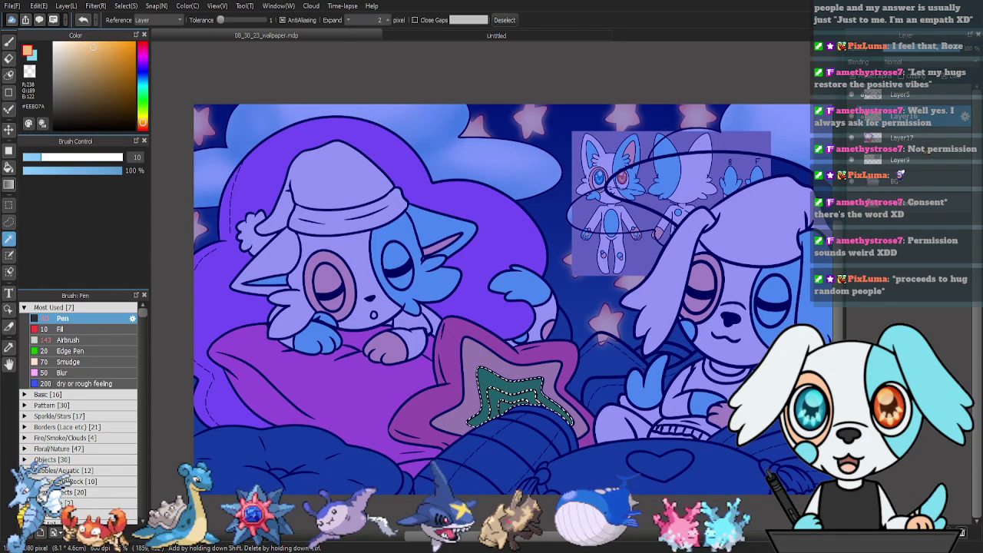
pyautogui.click(924, 142)
pyautogui.press('i')
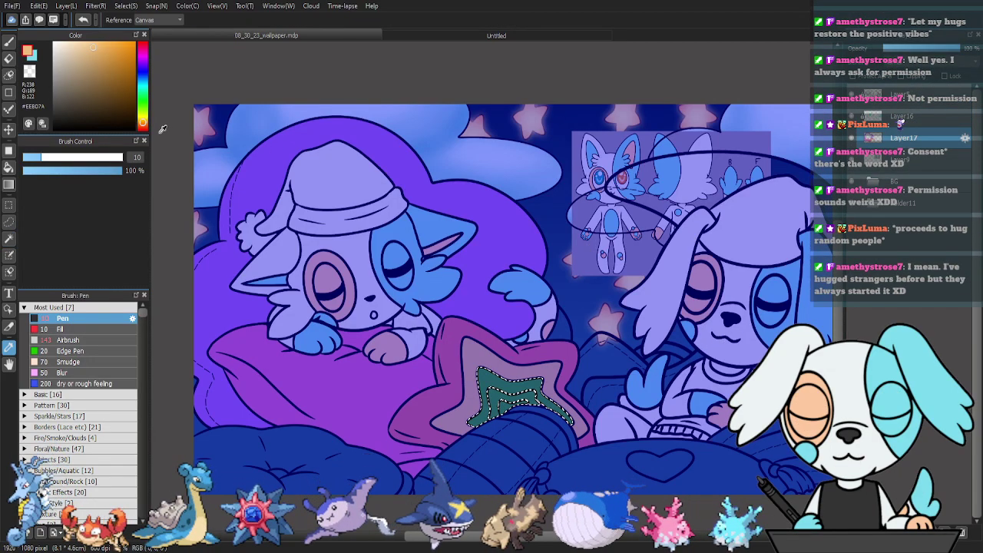
# Fill the star pillow's third band with yellow #EBEE7A and the bands inside it with green #7AEE7A on Layer17.
pyautogui.press('g')
pyautogui.click(144, 116)
pyautogui.press('x')
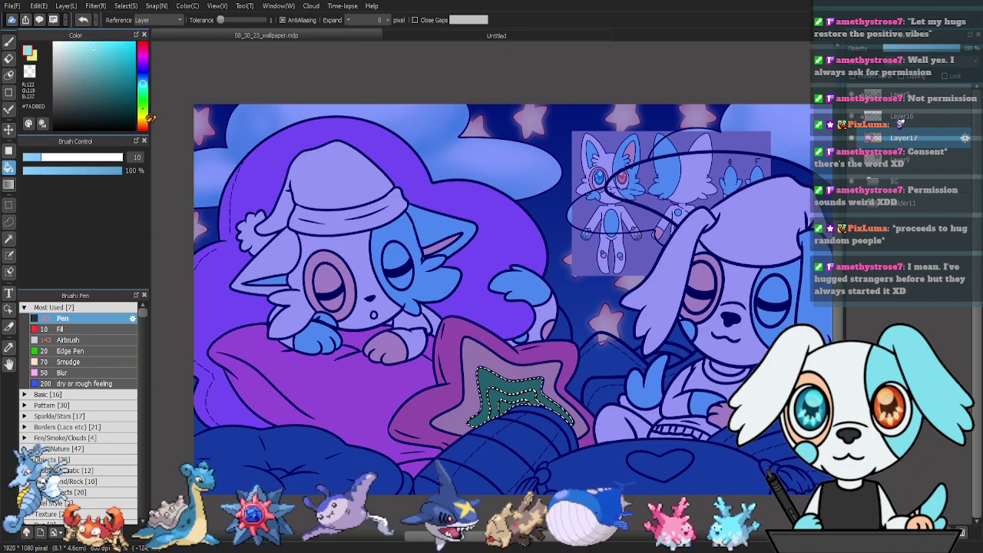
pyautogui.click(144, 101)
pyautogui.press('x')
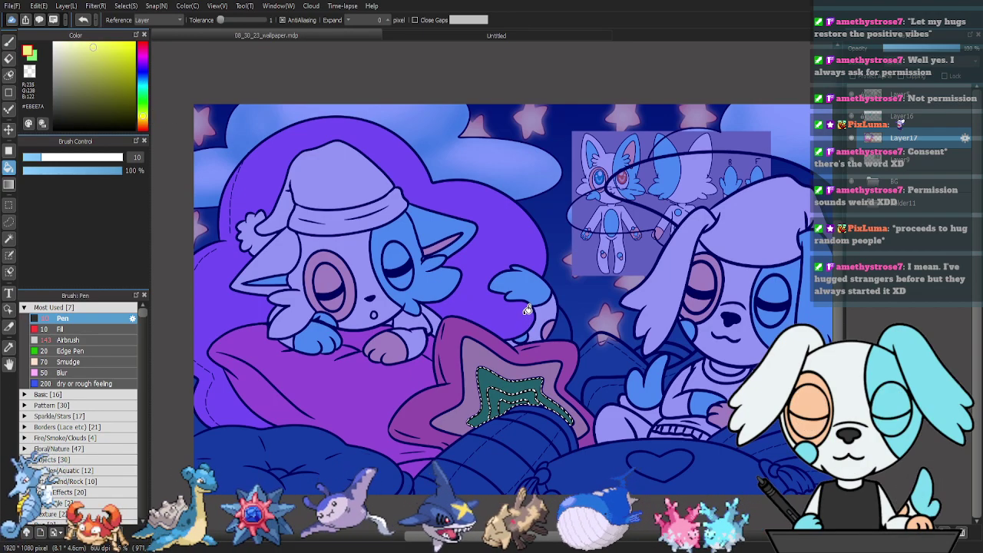
pyautogui.click(493, 381)
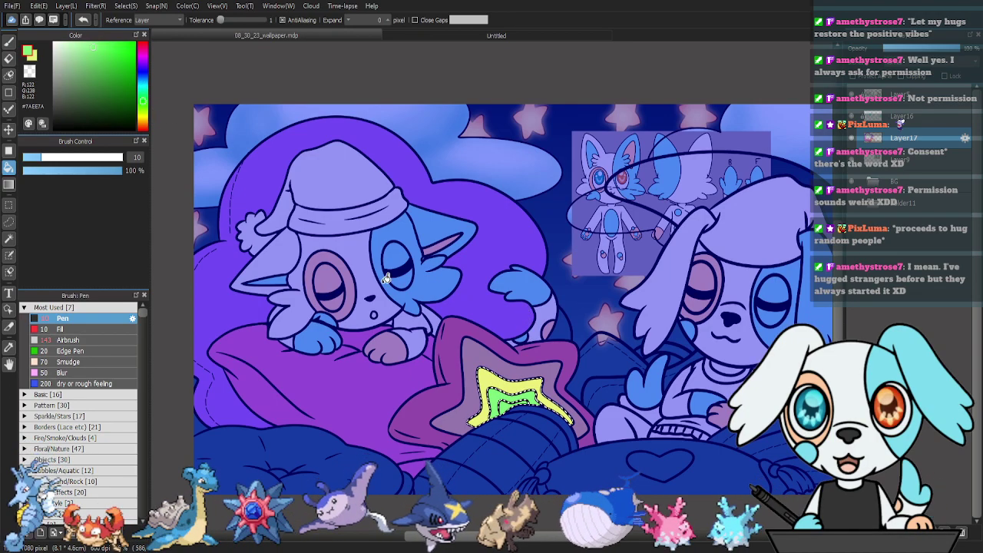
# Set the colour to blue #7AB0EE and try filling the inside of the star pillow's green area.
pyautogui.press('i')
pyautogui.click(143, 79)
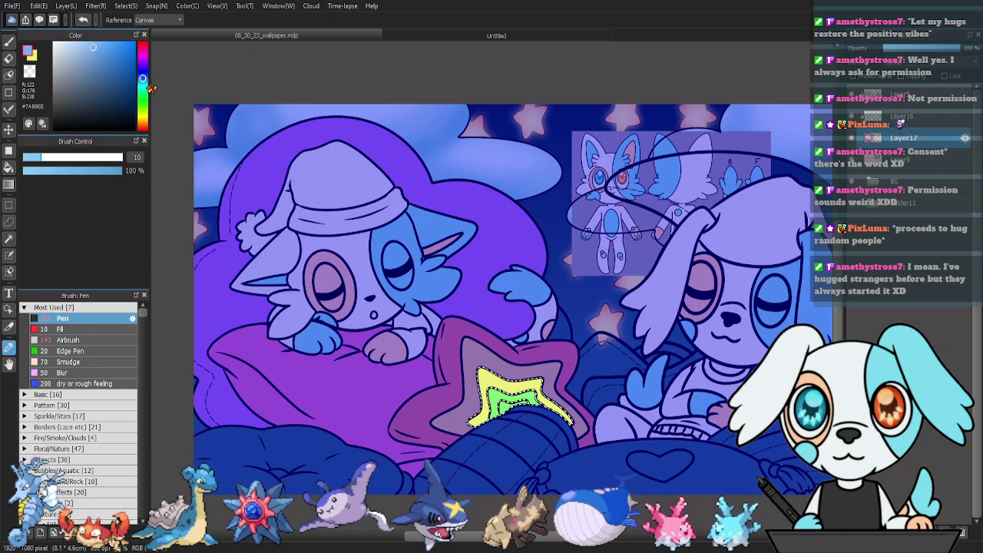
pyautogui.press('g')
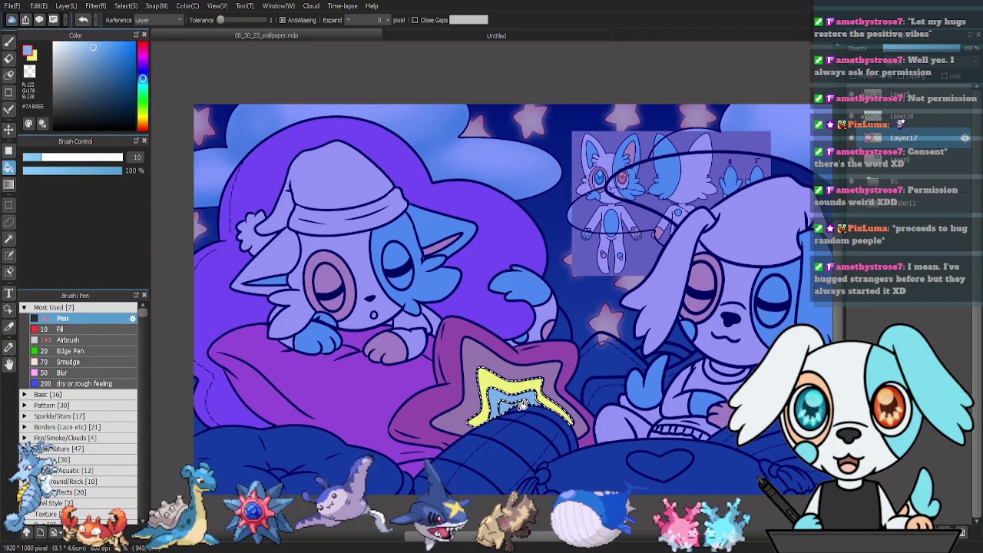
# Narrow the selection to the innermost band of the star pillow using the Layer5 line art, and return to Layer17.
pyautogui.scroll(5, 521, 405)
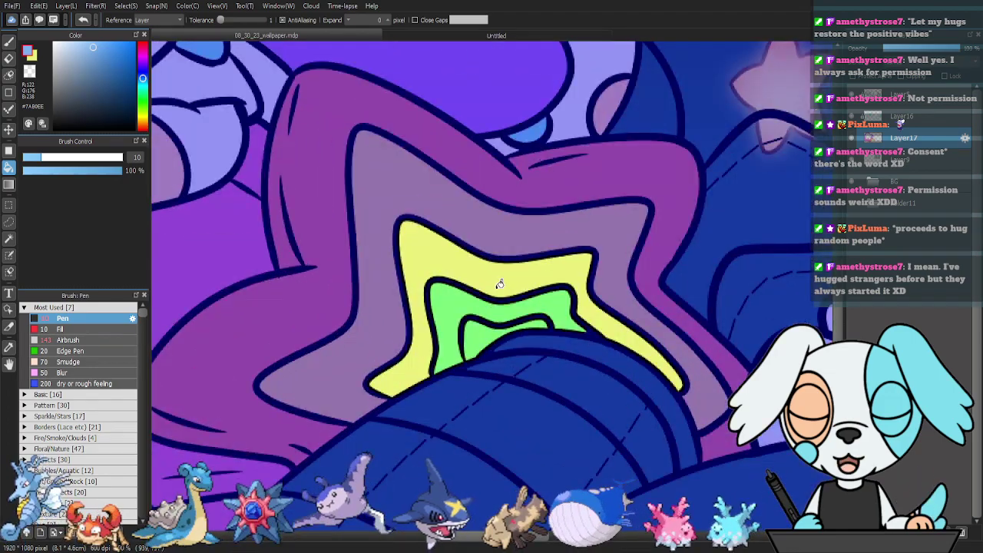
pyautogui.moveTo(546, 326); pyautogui.dragTo(410, 318)
pyautogui.press('w')
pyautogui.click(410, 308)
pyautogui.hotkey('ctrl', 'd')
pyautogui.click(901, 94)
pyautogui.click(384, 300)
pyautogui.keyDown('shift'); pyautogui.click(330, 262); pyautogui.keyUp('shift')
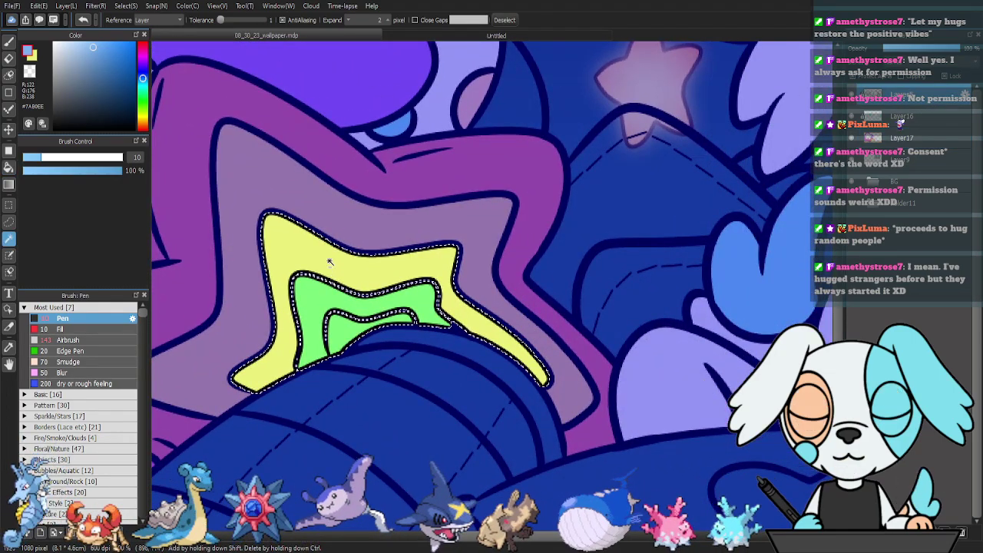
pyautogui.hotkey('ctrl', 'z')
pyautogui.hotkey('ctrl', 'z')
pyautogui.hotkey('ctrl', 'z')
pyautogui.hotkey('ctrl', 'z')
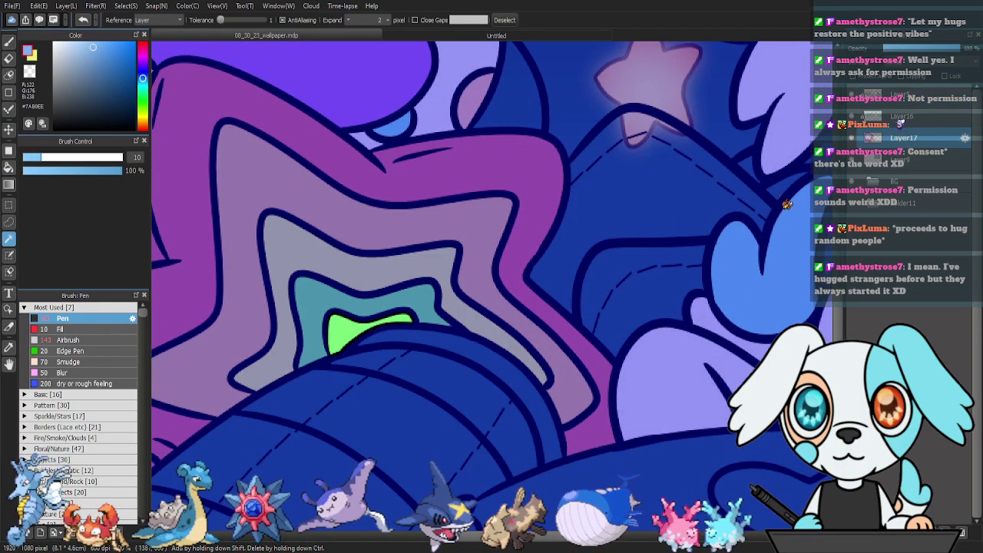
# Fill the star pillow's innermost band with blue #7AB0EE on Layer17 and clear the selection.
pyautogui.press('g')
pyautogui.click(353, 320)
pyautogui.hotkey('ctrl', 'd')
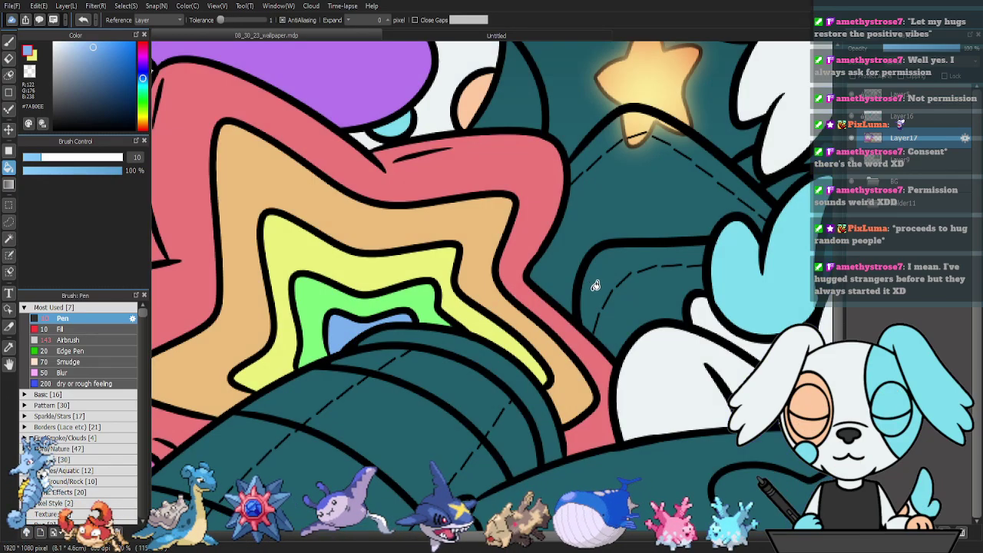
# Select the bands of the striped cushion beside the dog from the Layer5 line art and make Layer17 active.
pyautogui.hotkey('ctrl', '-')
pyautogui.hotkey('ctrl', '-')
pyautogui.hotkey('ctrl', '-')
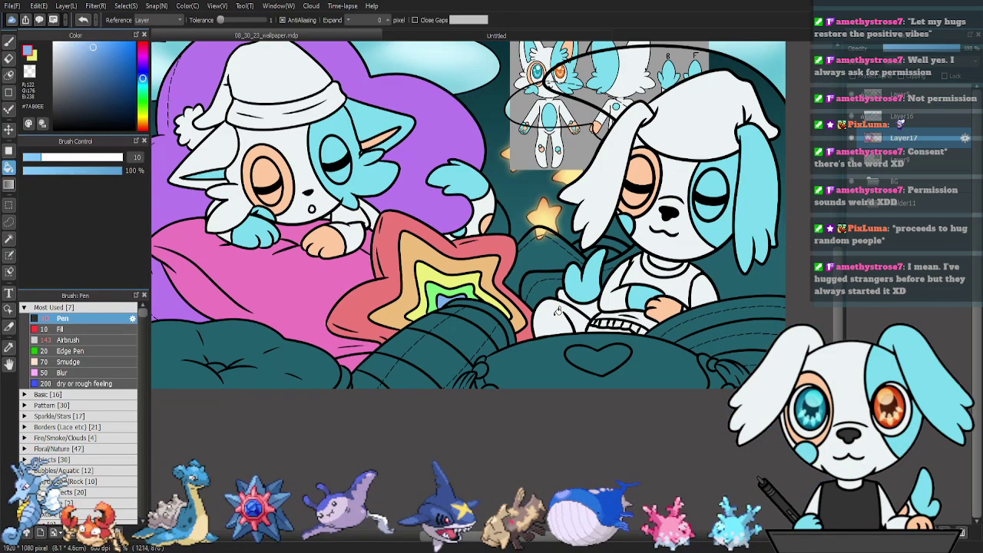
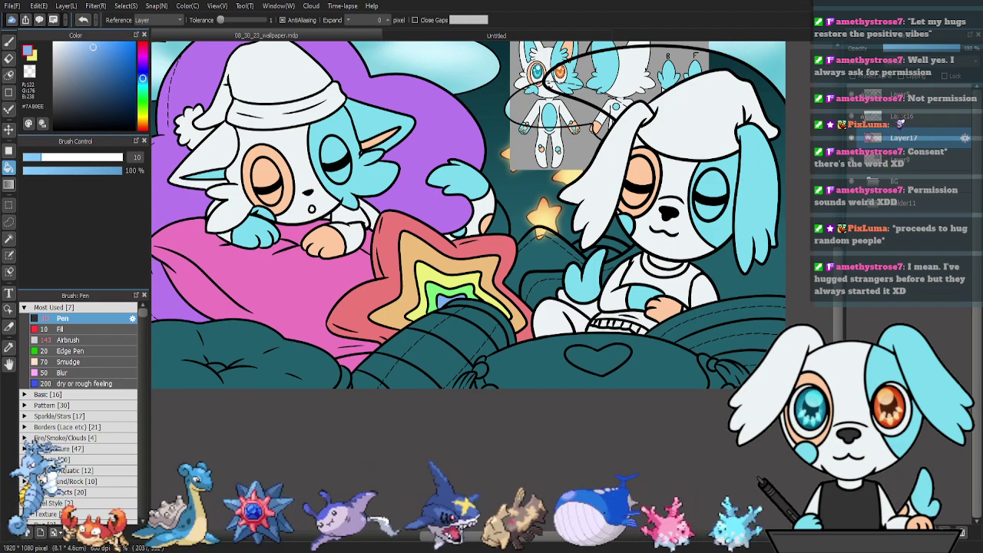
pyautogui.press('w')
pyautogui.click(744, 316)
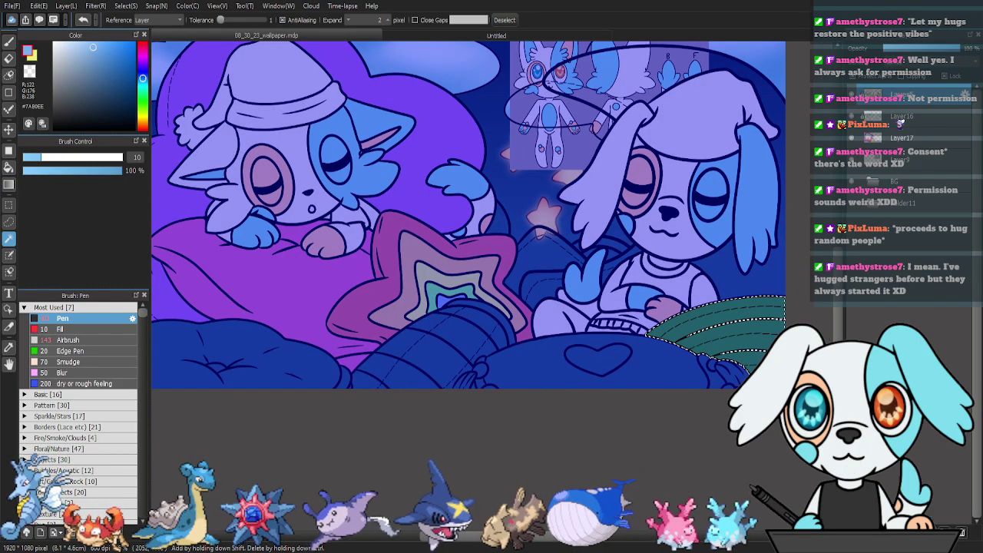
pyautogui.click(912, 139)
# Sample red #EE7A7A and orange #EEBD7A from the star pillow, and fill the selected striped cushion bands with the orange.
pyautogui.press('i')
pyautogui.click(389, 231)
pyautogui.press('x')
pyautogui.click(414, 252)
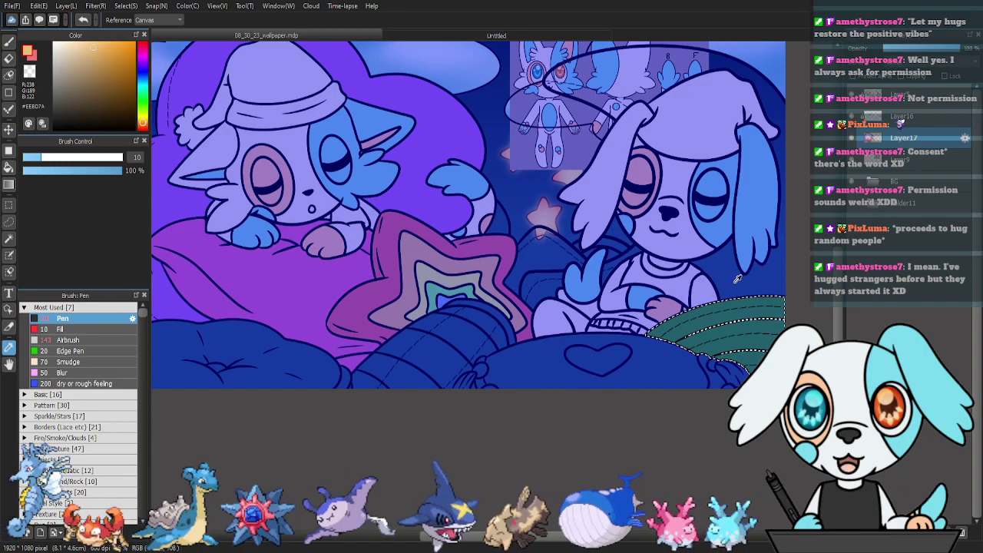
pyautogui.press('g')
pyautogui.press('x')
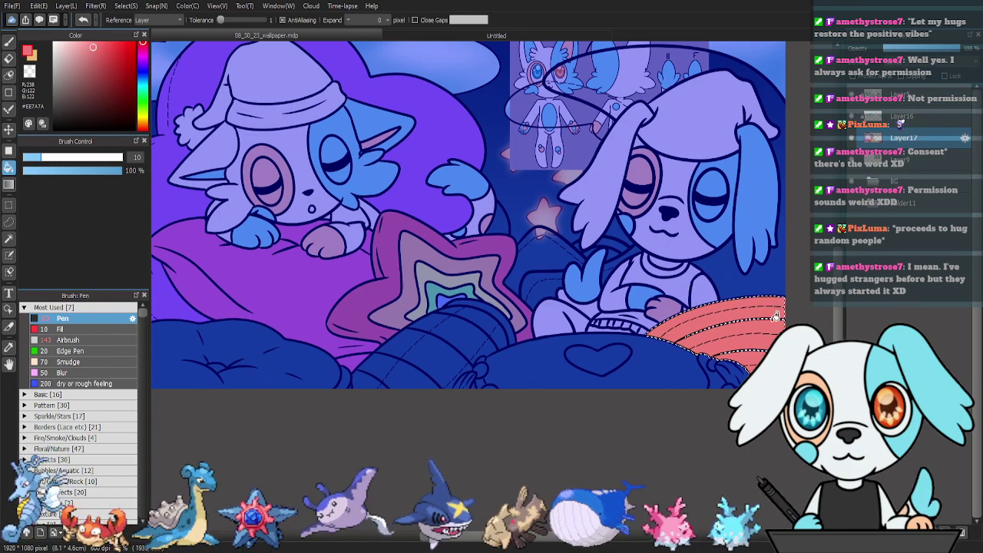
pyautogui.press('x')
pyautogui.click(774, 324)
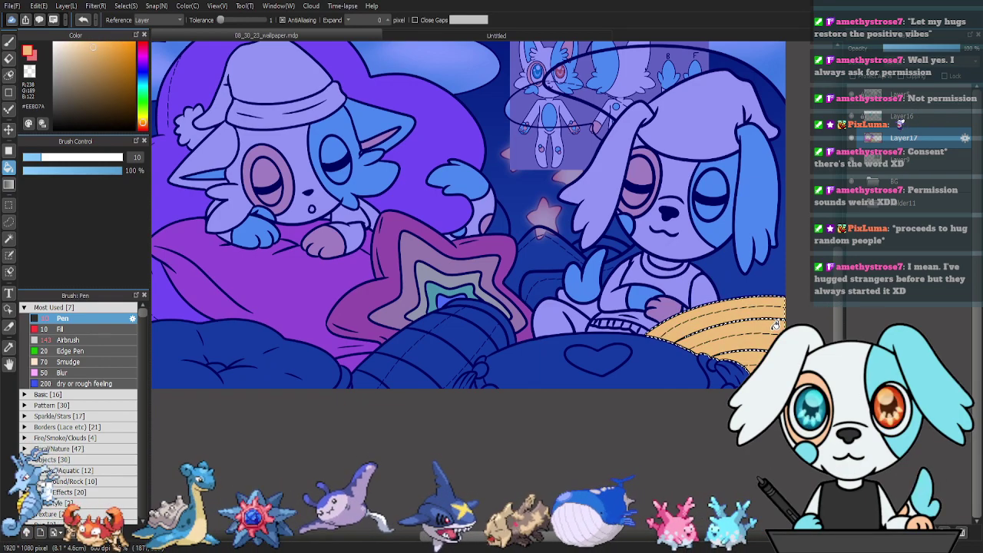
# Narrow the selection to the striped cushion's inner bands using the Layer5 line art, and fill them with orange #EEBD7A on Layer17.
pyautogui.click(909, 96)
pyautogui.press('w')
pyautogui.click(782, 344)
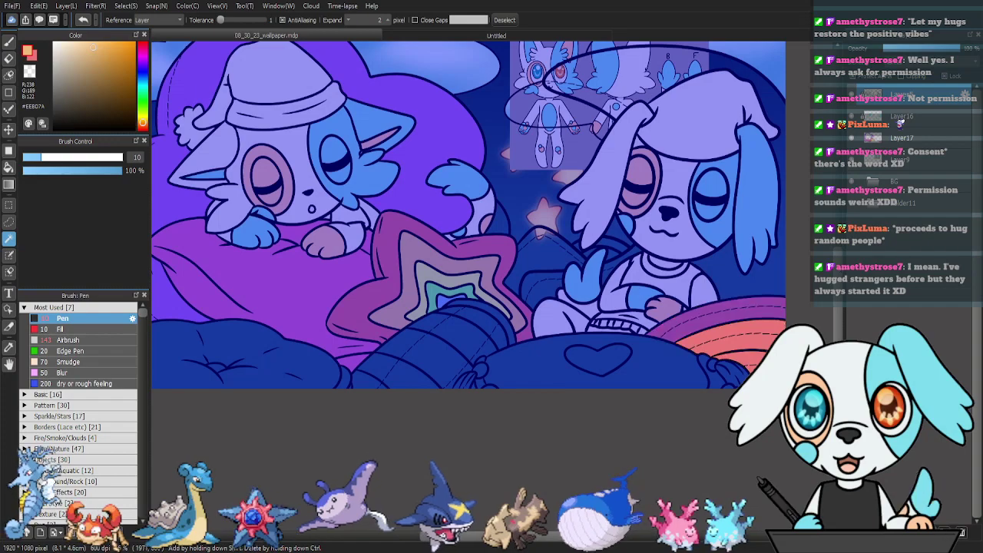
pyautogui.press('g')
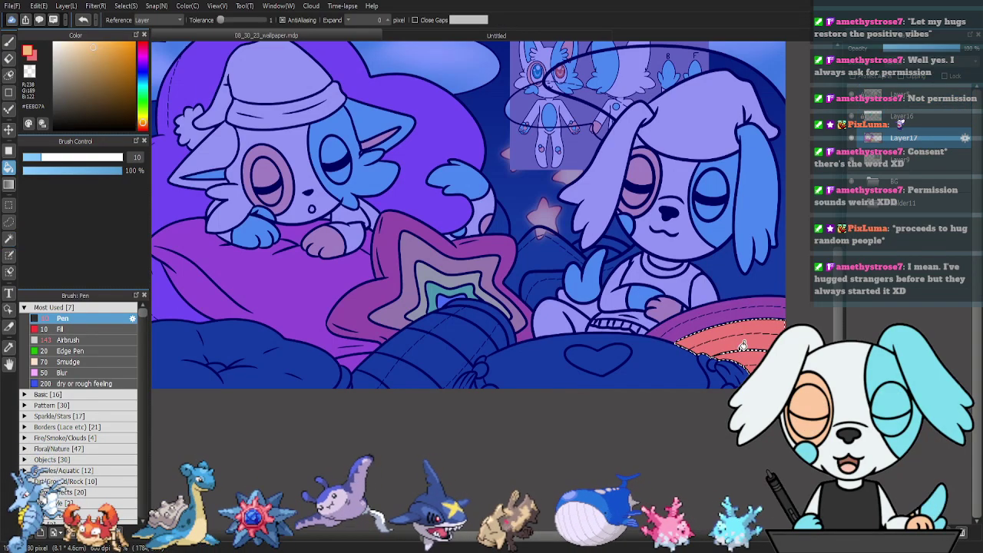
pyautogui.click(761, 347)
# Sample green #7AEE7A from the star pillow and fill the striped cushion's bands inside the orange one on Layer17.
pyautogui.press('i')
pyautogui.click(437, 287)
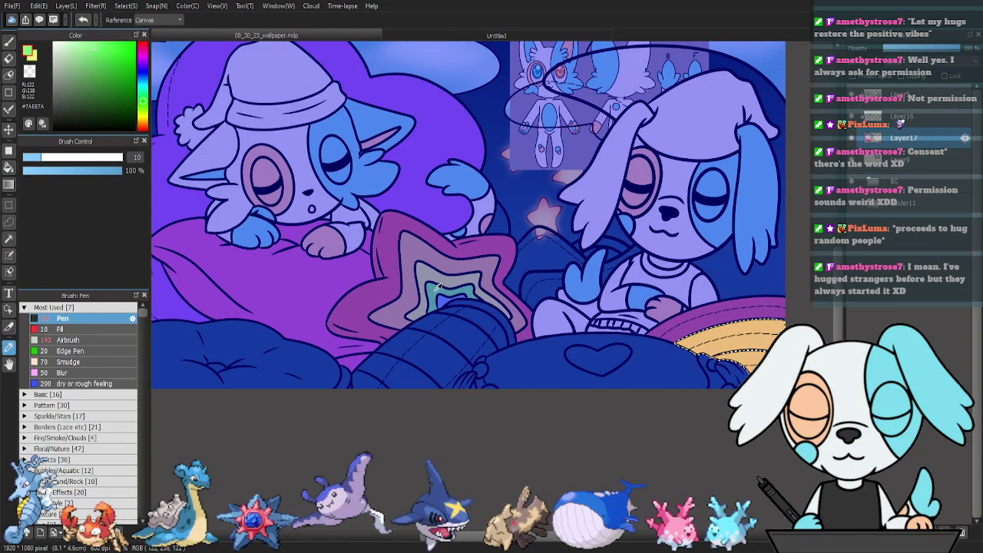
pyautogui.press('w')
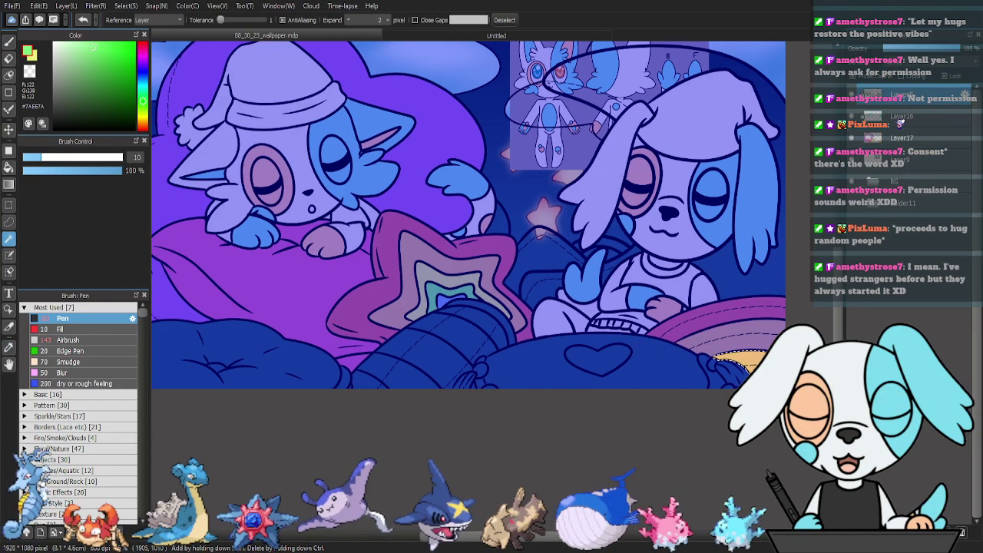
pyautogui.click(921, 139)
pyautogui.press('g')
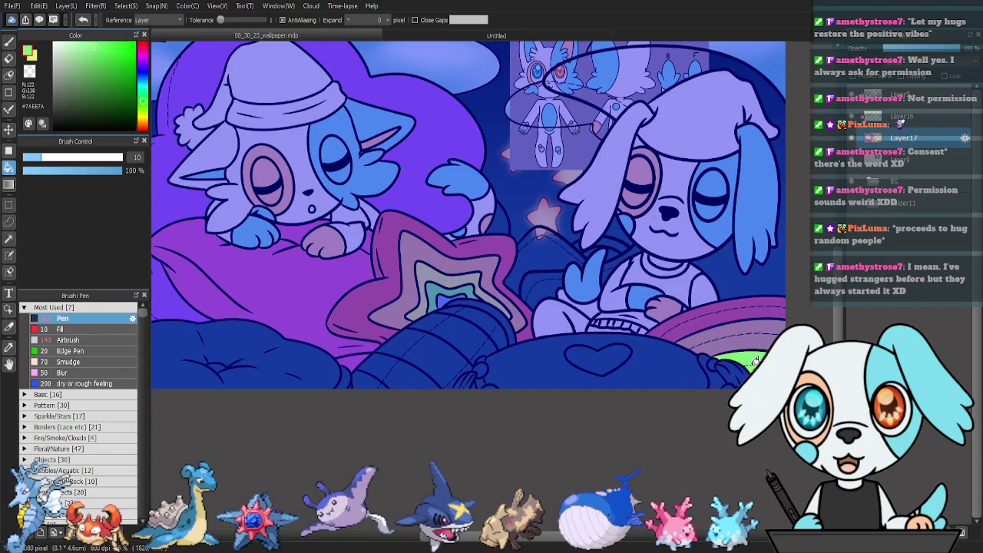
# Narrow the selection to the striped cushion's innermost band and fill it on Layer17 with blue #7AB0EE sampled from the star pillow.
pyautogui.click(914, 94)
pyautogui.press('w')
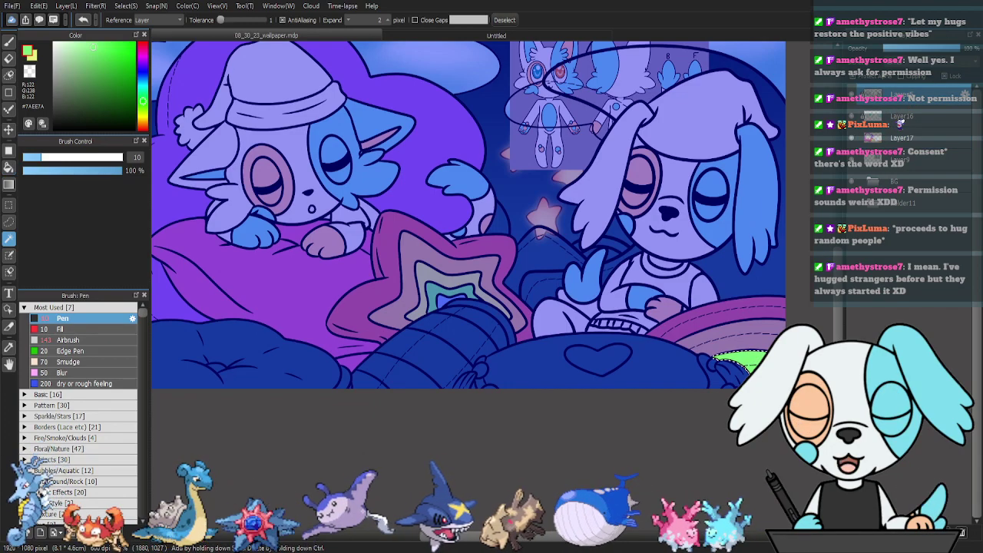
pyautogui.press('Delete')
pyautogui.click(924, 118)
pyautogui.press('g')
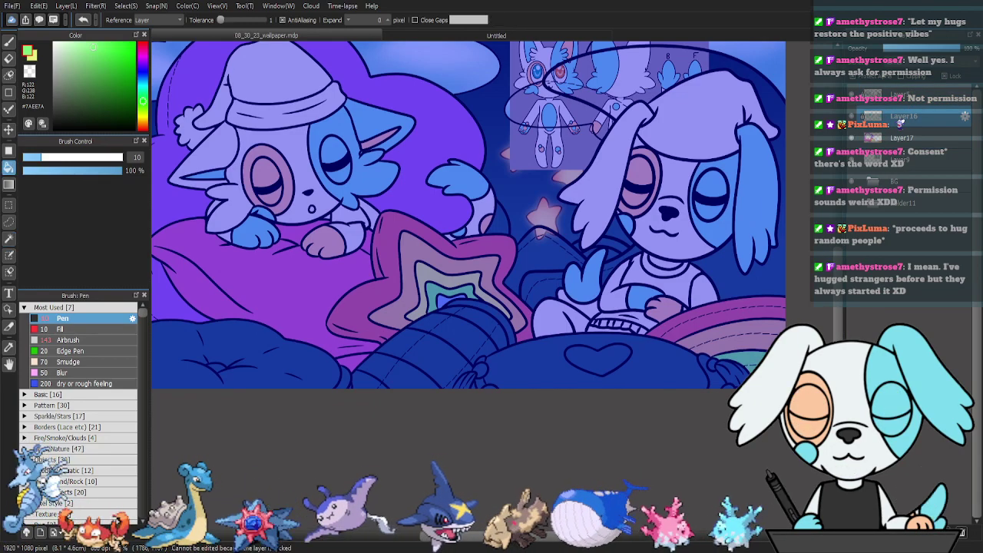
pyautogui.click(915, 138)
pyautogui.press('x')
pyautogui.press('i')
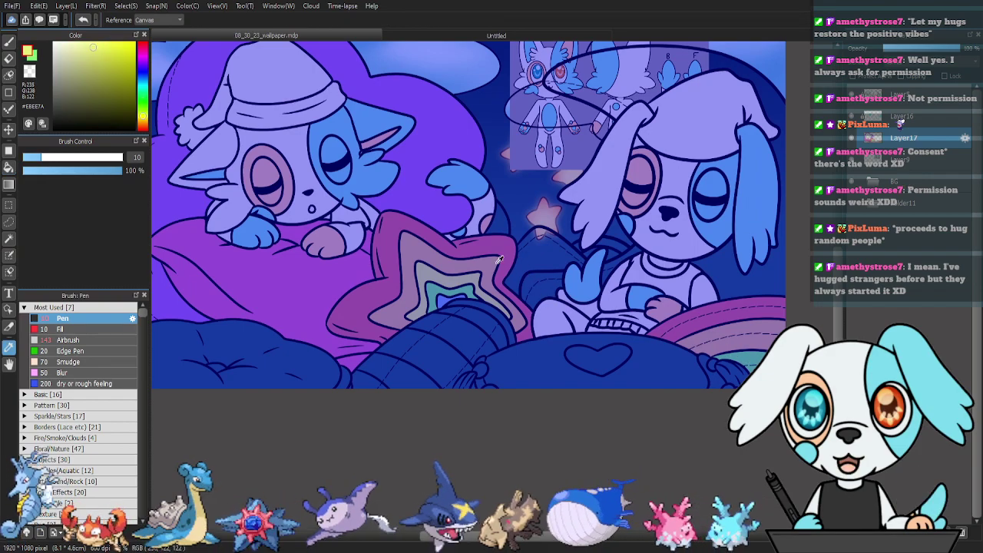
pyautogui.keyDown('alt'); pyautogui.click(448, 296); pyautogui.keyUp('alt')
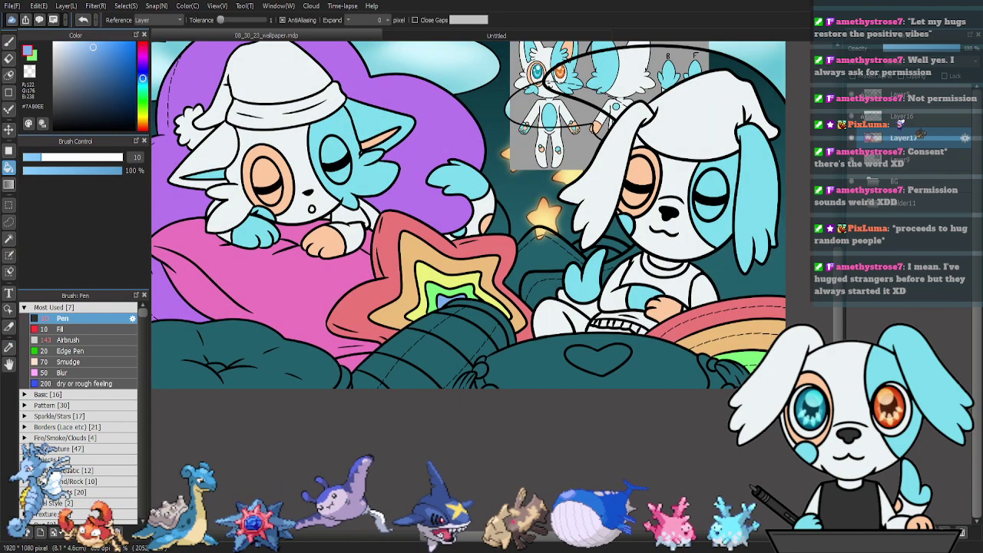
# Select the body of the large round pillow around its heart, using the Layer5 line art.
pyautogui.click(915, 99)
pyautogui.press('w')
pyautogui.moveTo(645, 365); pyautogui.dragTo(647, 384)
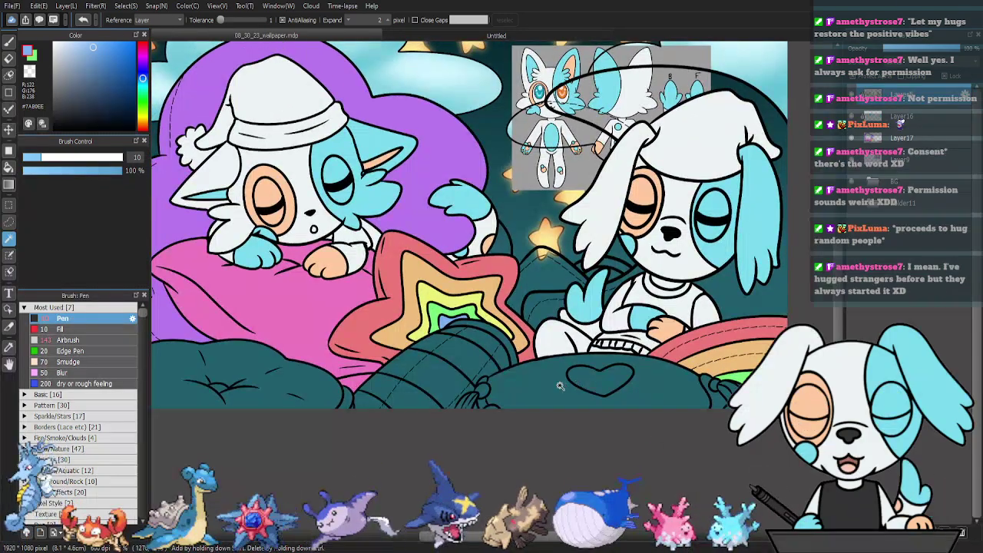
pyautogui.click(669, 398)
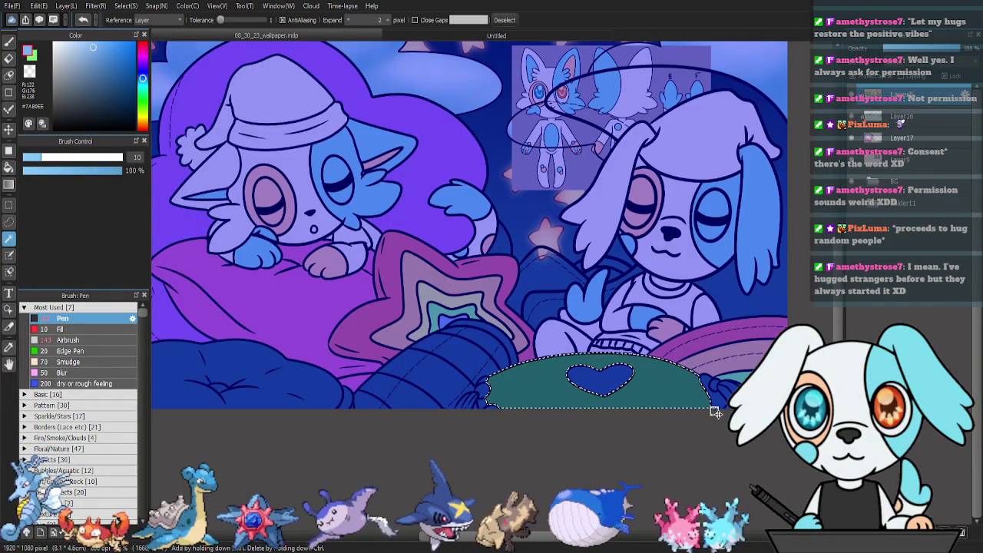
pyautogui.moveTo(538, 394); pyautogui.dragTo(515, 370)
pyautogui.scroll(2, 516, 371)
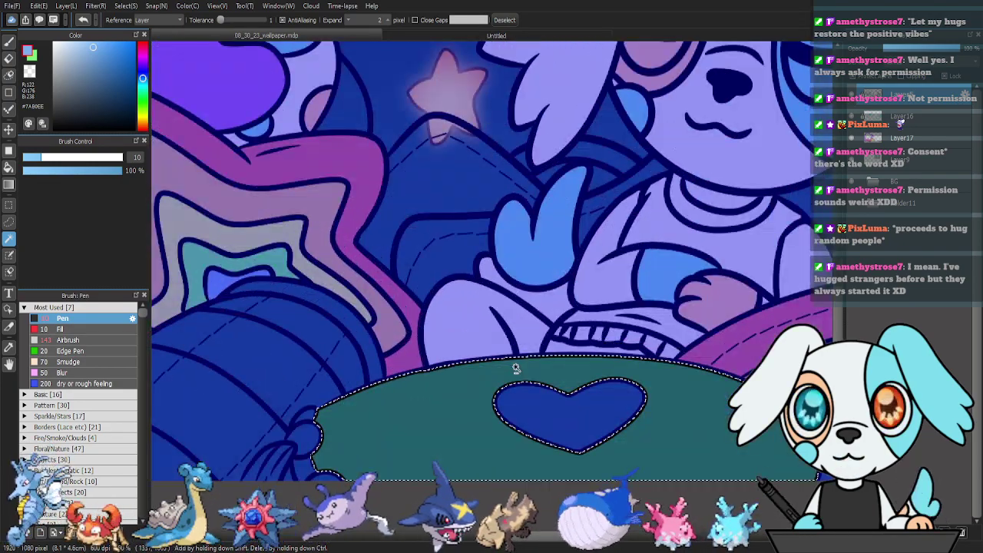
pyautogui.moveTo(685, 402); pyautogui.dragTo(562, 287)
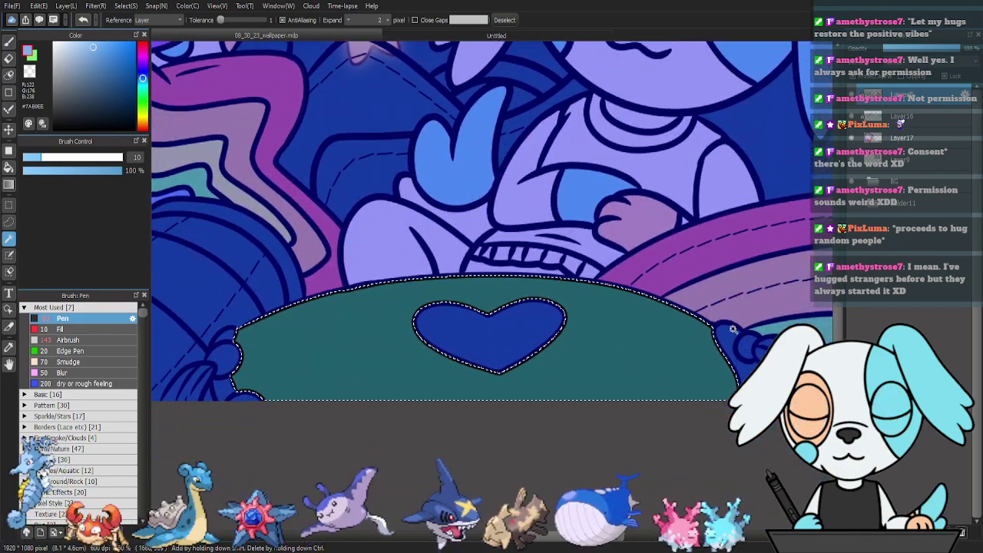
# Sample yellow from the star pillow, fill the selected round pillow body with it on Layer17, and clear the selection.
pyautogui.click(8, 348)
pyautogui.click(197, 154)
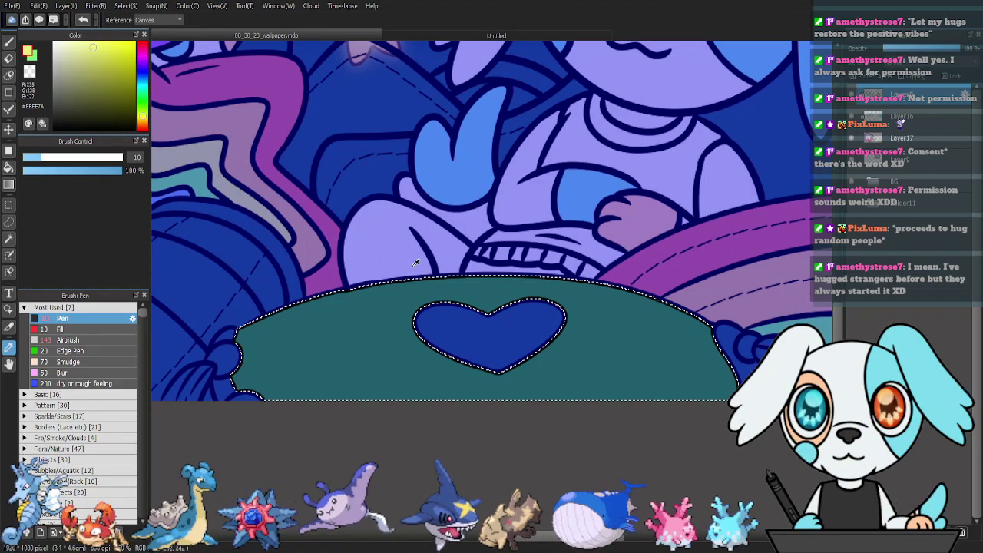
pyautogui.press('g')
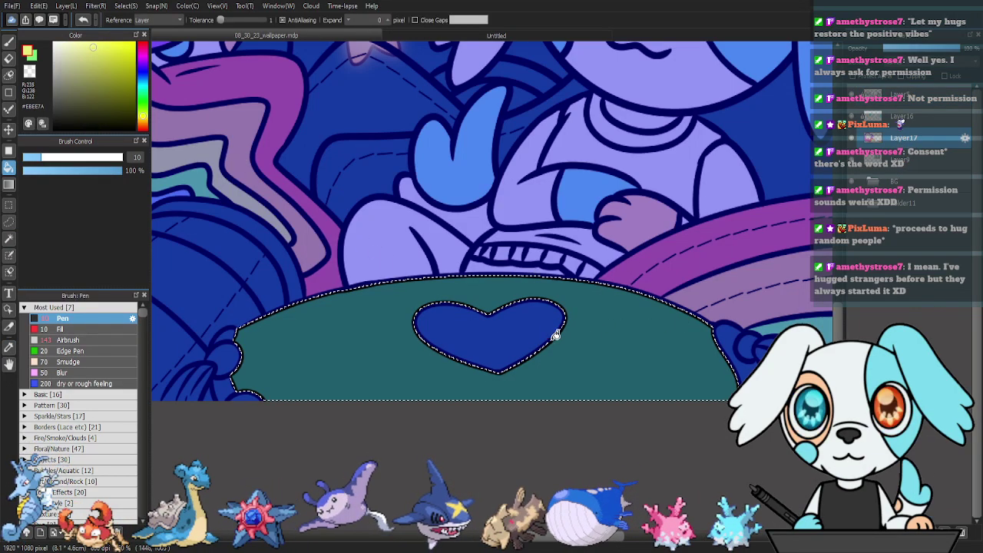
pyautogui.click(626, 336)
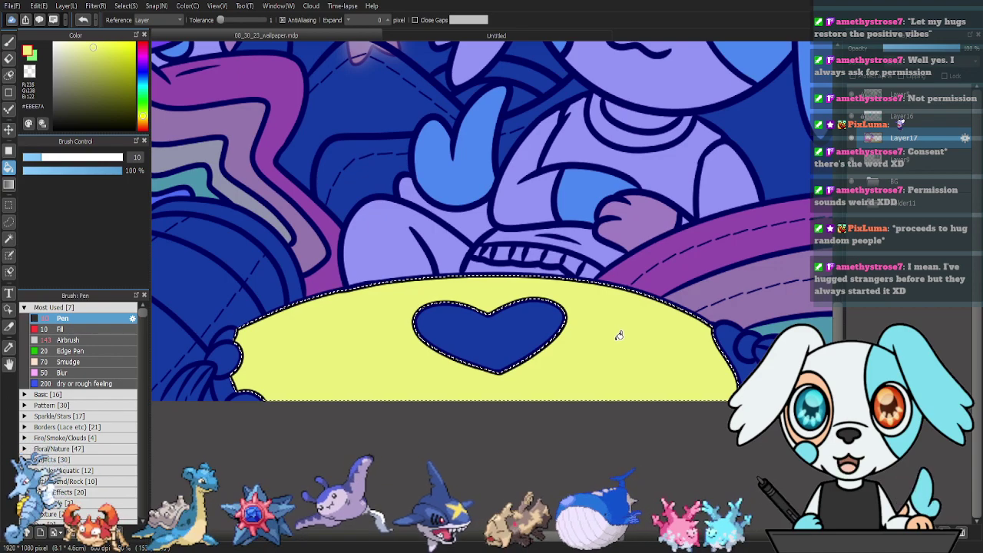
pyautogui.hotkey('ctrl', 'd')
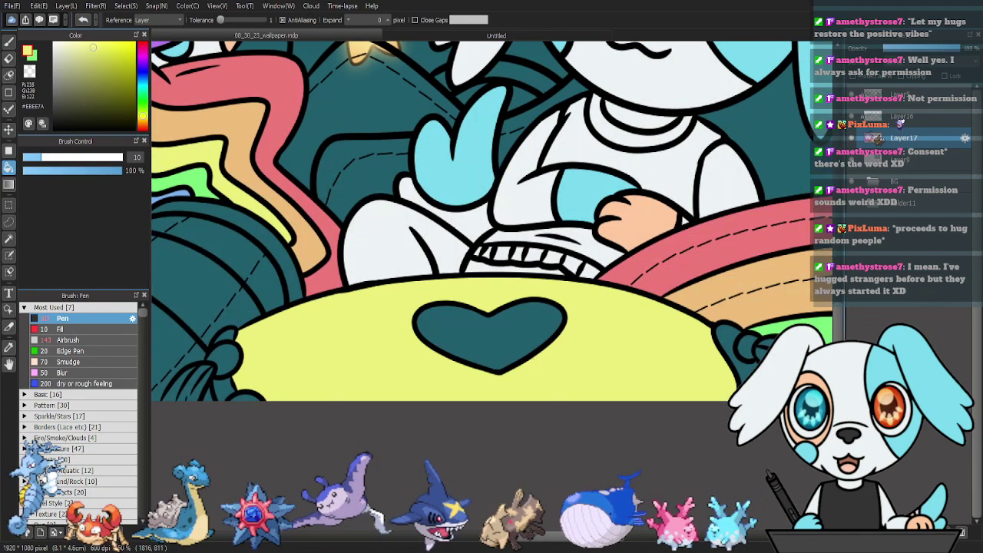
# Fill the small leftover gap beside the round pillow's tassel near the star pillow with yellow on Layer17 and deselect it.
pyautogui.press('w')
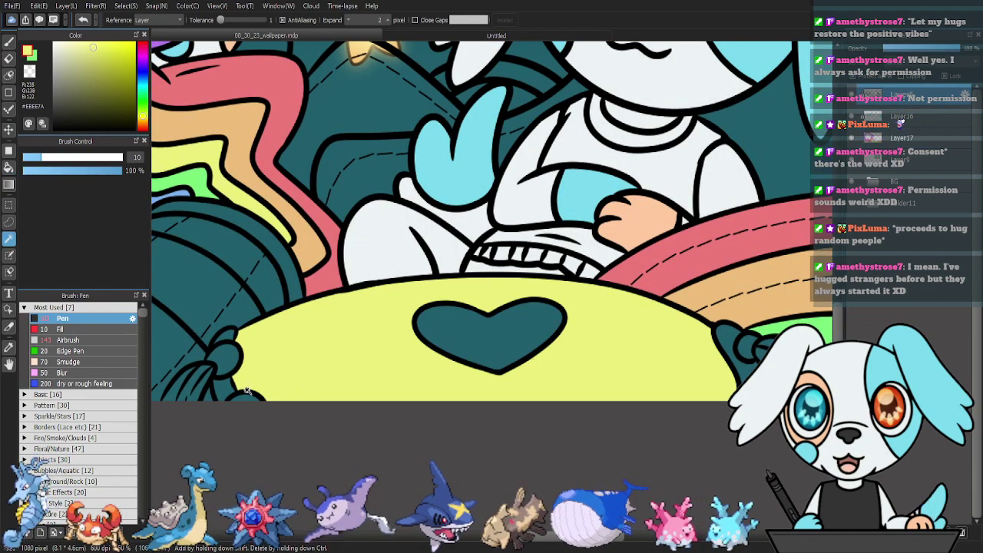
pyautogui.click(208, 393)
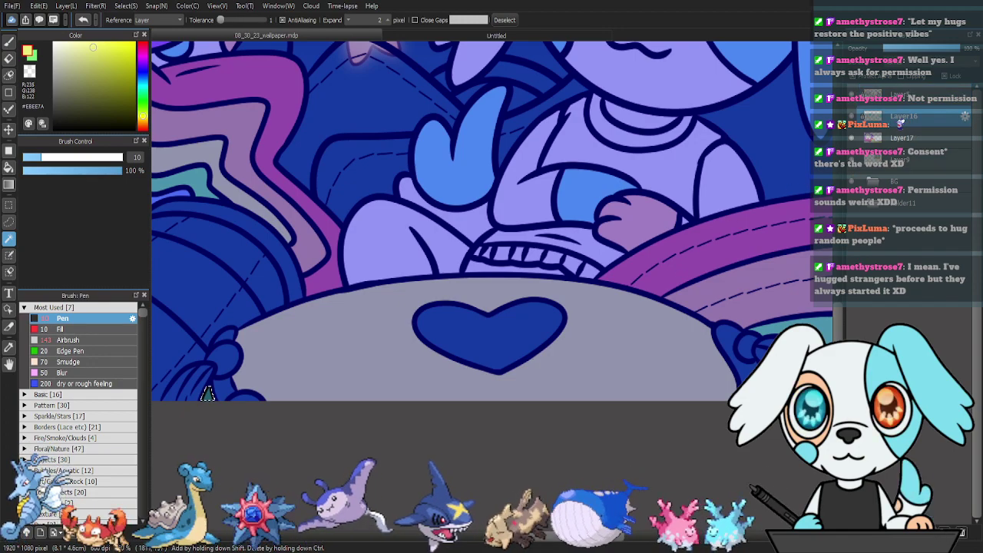
pyautogui.press('g')
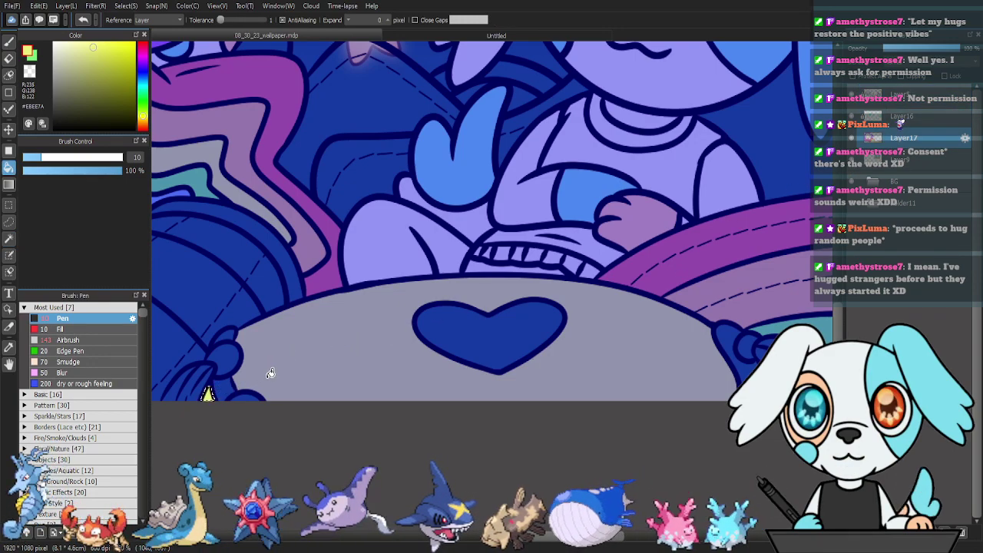
pyautogui.hotkey('ctrl', 'd')
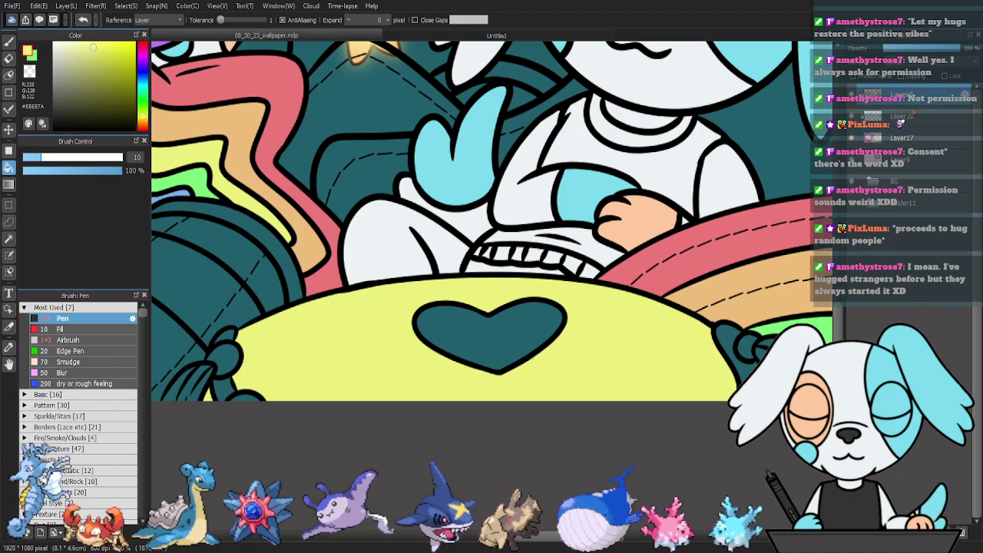
# Select the heart and the knots and strands of both tassels on the round pillow from the Layer5 line art.
pyautogui.press('w')
pyautogui.click(352, 374)
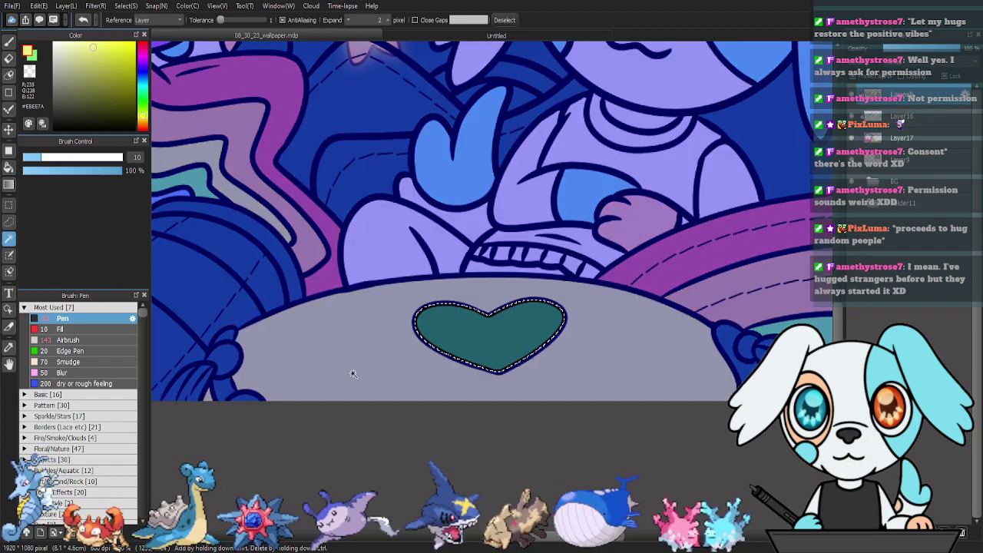
pyautogui.keyDown('shift'); pyautogui.click(226, 338); pyautogui.keyUp('shift')
pyautogui.keyDown('shift'); pyautogui.click(221, 388); pyautogui.keyUp('shift')
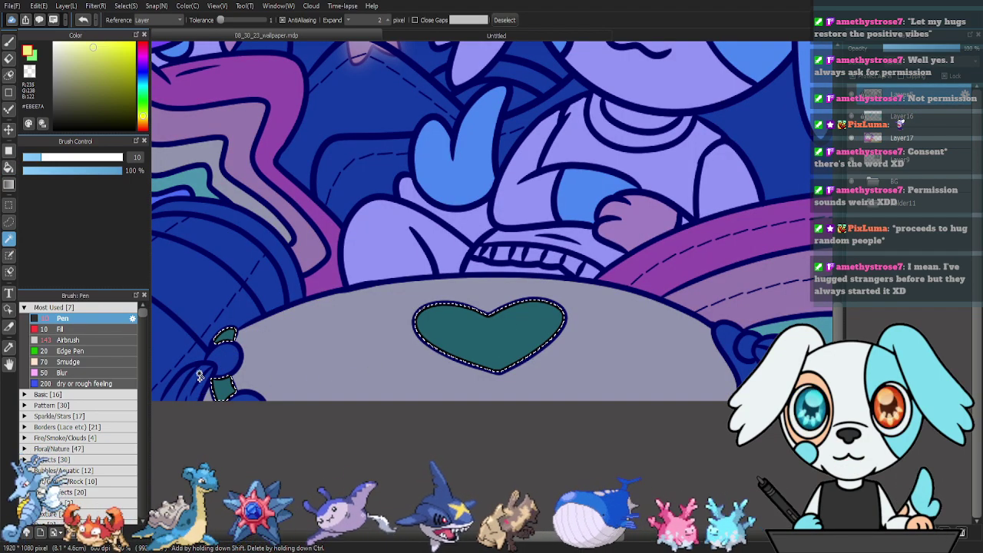
pyautogui.keyDown('shift'); pyautogui.click(218, 362); pyautogui.keyUp('shift')
pyautogui.keyDown('shift'); pyautogui.click(246, 396); pyautogui.keyUp('shift')
pyautogui.keyDown('shift'); pyautogui.click(204, 375); pyautogui.keyUp('shift')
pyautogui.keyDown('shift'); pyautogui.click(178, 384); pyautogui.keyUp('shift')
pyautogui.keyDown('shift'); pyautogui.click(723, 342); pyautogui.keyUp('shift')
pyautogui.keyDown('shift'); pyautogui.click(745, 348); pyautogui.keyUp('shift')
pyautogui.keyDown('shift'); pyautogui.click(771, 352); pyautogui.keyUp('shift')
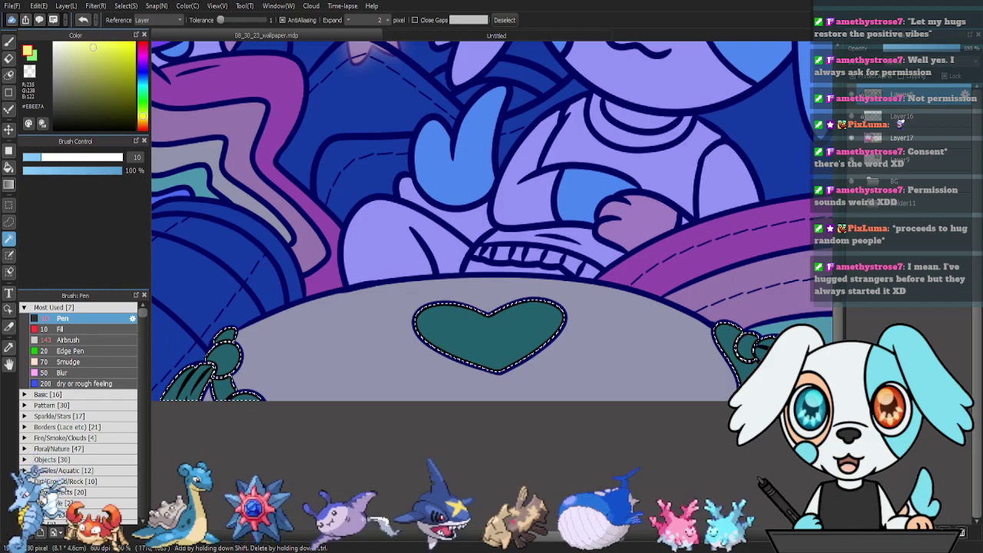
# Add the uncovered line areas inside both of the round pillow's tassels to the selection with the Lasso tool.
pyautogui.moveTo(831, 416); pyautogui.dragTo(718, 395)
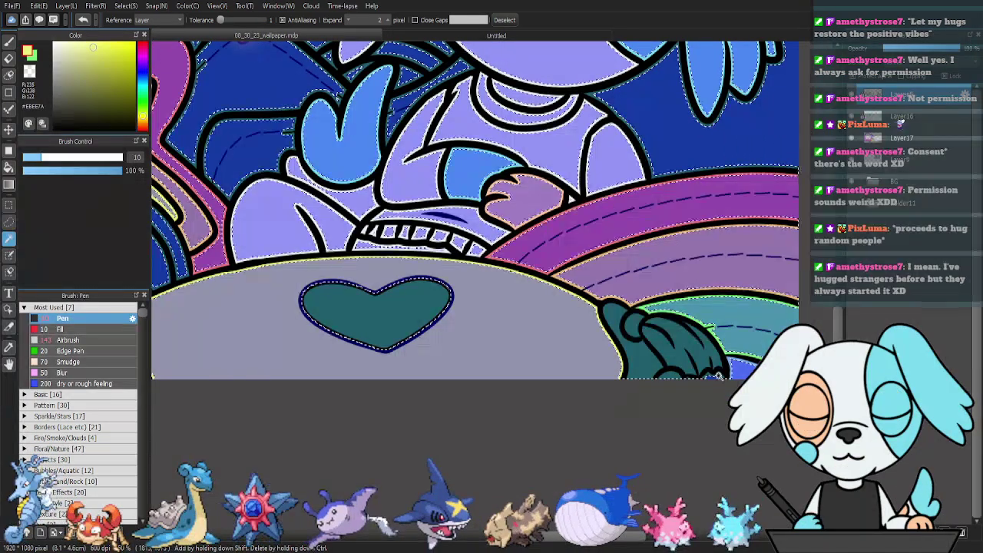
pyautogui.press('m')
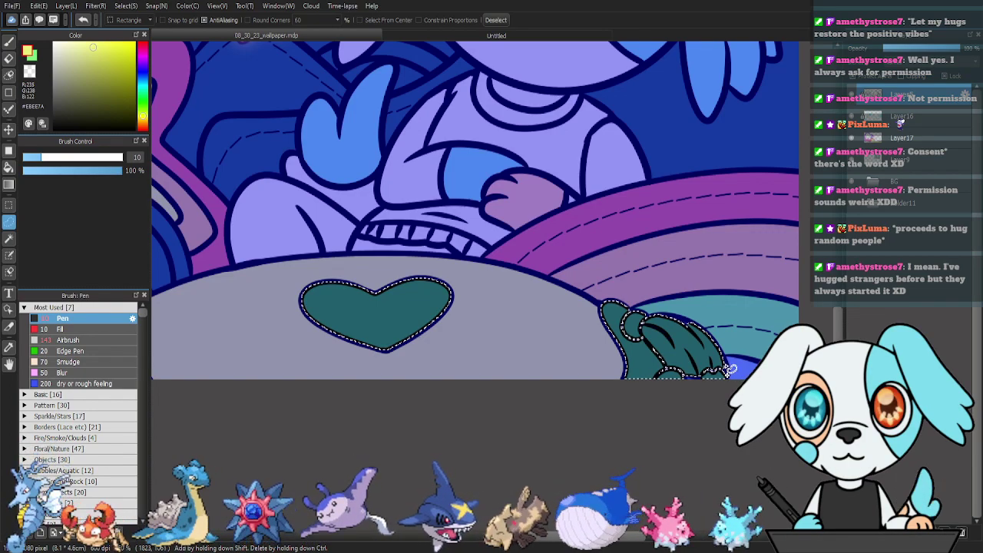
pyautogui.moveTo(723, 364); pyautogui.dragTo(727, 388)
pyautogui.moveTo(662, 400); pyautogui.dragTo(649, 354)
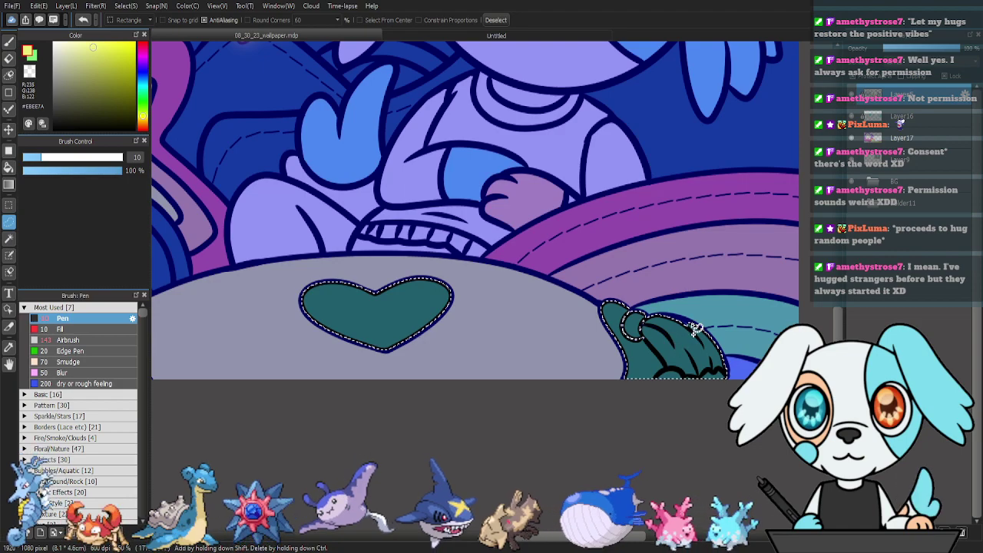
pyautogui.hotkey('ctrl', 'd')
pyautogui.hotkey('ctrl', 'd')
pyautogui.moveTo(652, 320)
pyautogui.mouseDown()
pyautogui.moveTo(624, 319)
pyautogui.moveTo(639, 348)
pyautogui.mouseUp()
pyautogui.moveTo(312, 307)
pyautogui.mouseDown()
pyautogui.moveTo(662, 336)
pyautogui.moveTo(674, 324)
pyautogui.mouseUp()
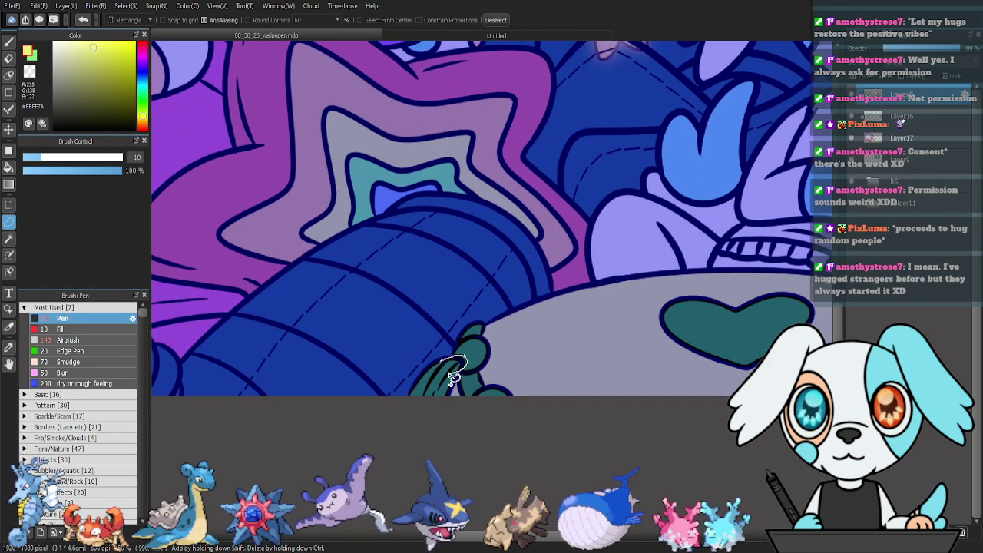
pyautogui.moveTo(464, 387)
pyautogui.mouseDown()
pyautogui.moveTo(475, 364)
pyautogui.moveTo(472, 406)
pyautogui.mouseUp()
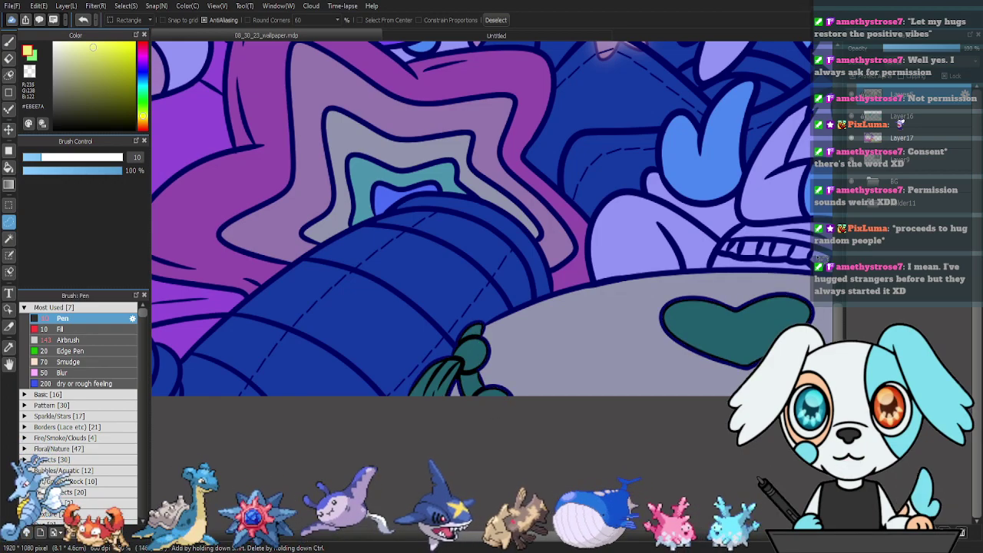
# Make Layer17 active, sample red #EE7A7A from the artwork, and adjust it to a deep magenta #C43397.
pyautogui.keyDown('ctrl'); pyautogui.click(873, 94); pyautogui.keyUp('ctrl')
pyautogui.click(902, 138)
pyautogui.press('g')
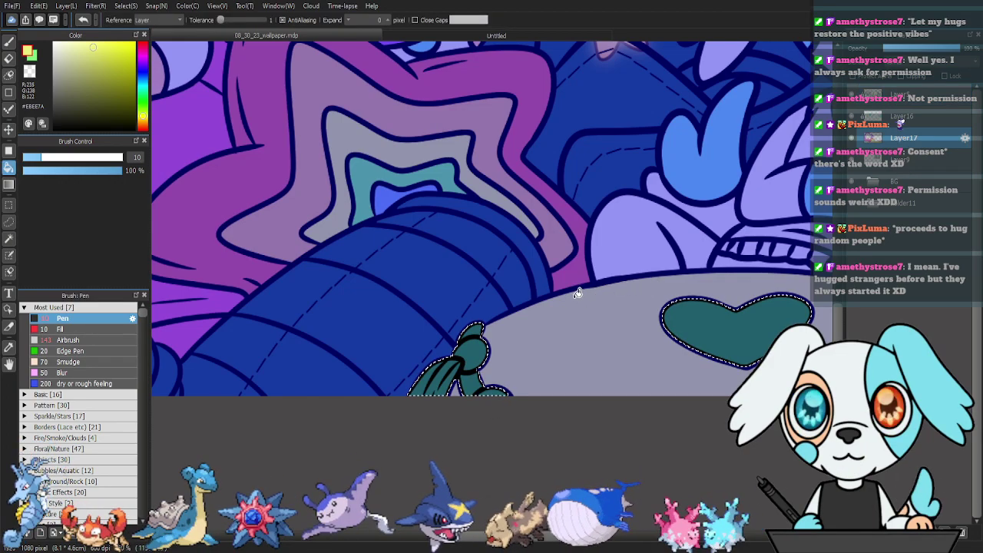
pyautogui.press('i')
pyautogui.click(579, 274)
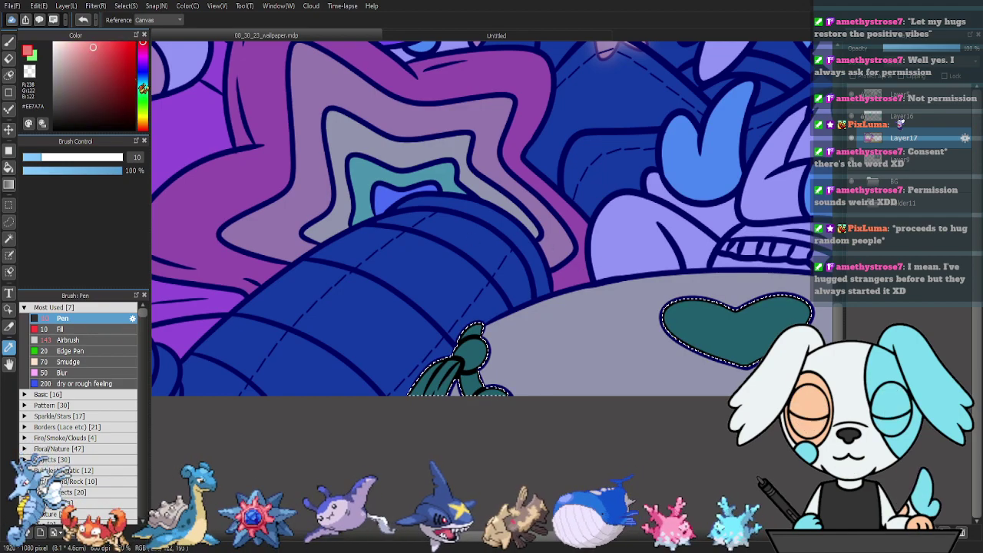
pyautogui.click(144, 53)
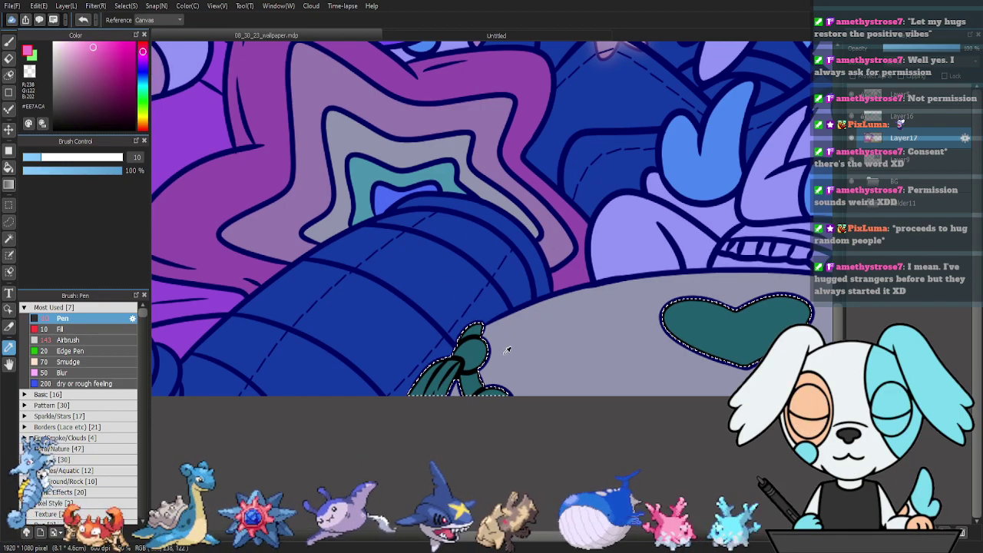
pyautogui.click(113, 62)
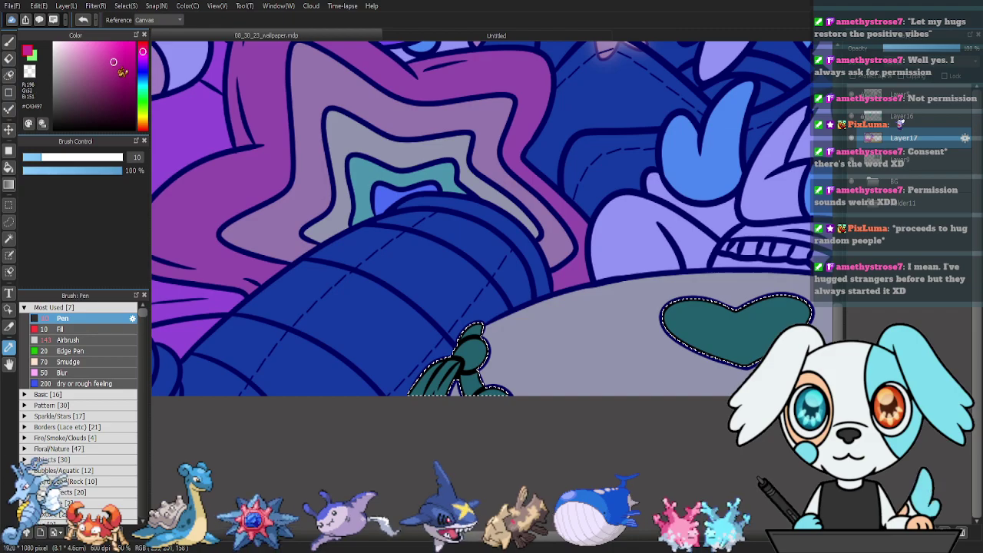
# Fill the selected heart and tassels of the round pillow with the magenta and clear the selection.
pyautogui.press('g')
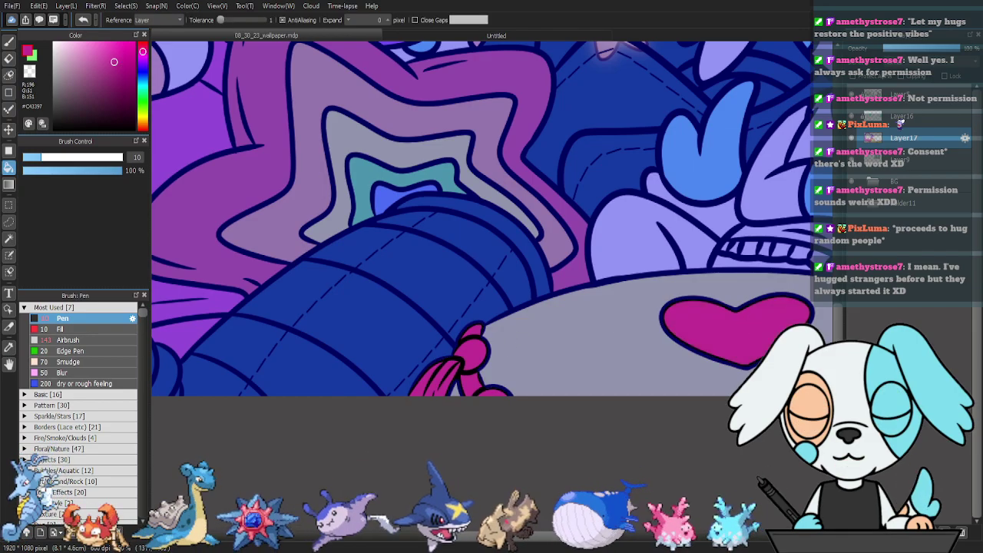
pyautogui.moveTo(775, 336); pyautogui.dragTo(447, 322)
pyautogui.hotkey('ctrl', 'd')
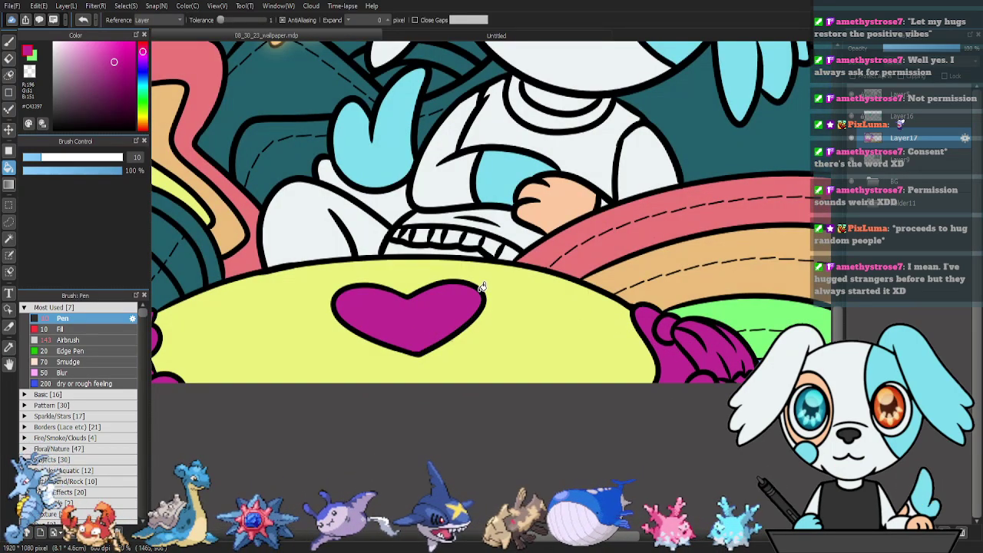
# Undo the magenta fill of the round pillow's heart and tassels, bringing their selection back.
pyautogui.moveTo(370, 280); pyautogui.dragTo(510, 283)
pyautogui.hotkey('ctrl', 'z')
pyautogui.hotkey('ctrl', 'z')
pyautogui.hotkey('ctrl', 'z')
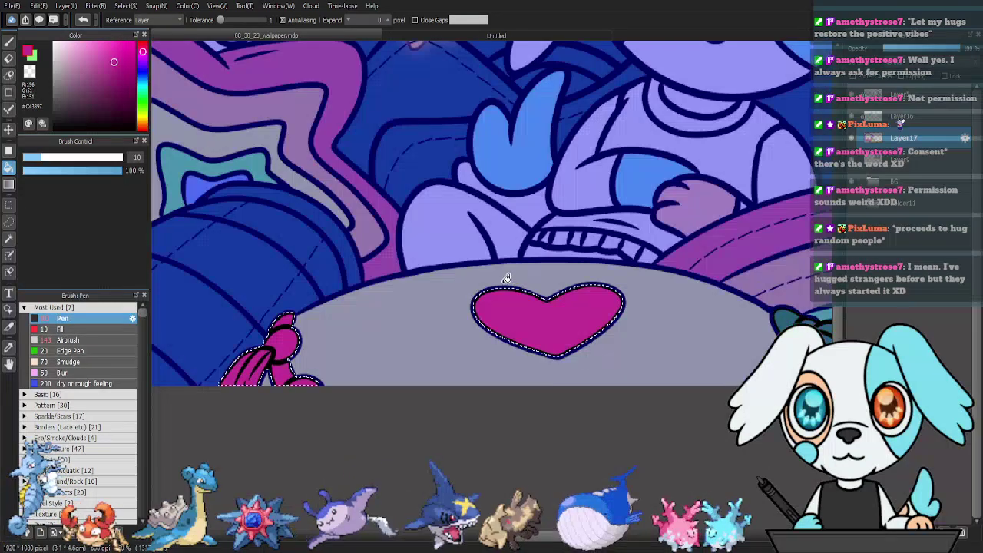
pyautogui.hotkey('ctrl', 'z')
# Sample the red, shift it to pink #EE7AE7, fill the round pillow's heart and tassels with it, and clear the selection.
pyautogui.press('i')
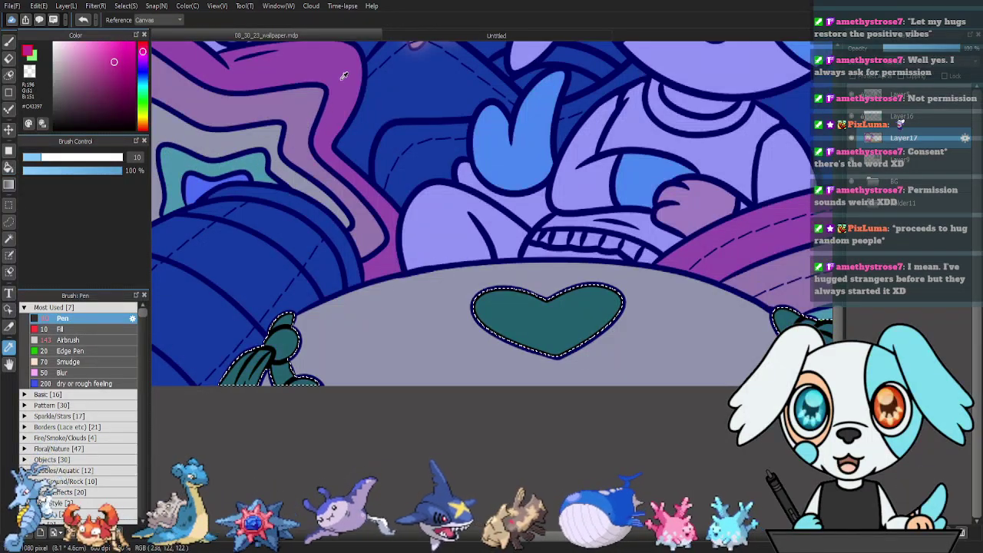
pyautogui.click(343, 75)
pyautogui.click(143, 57)
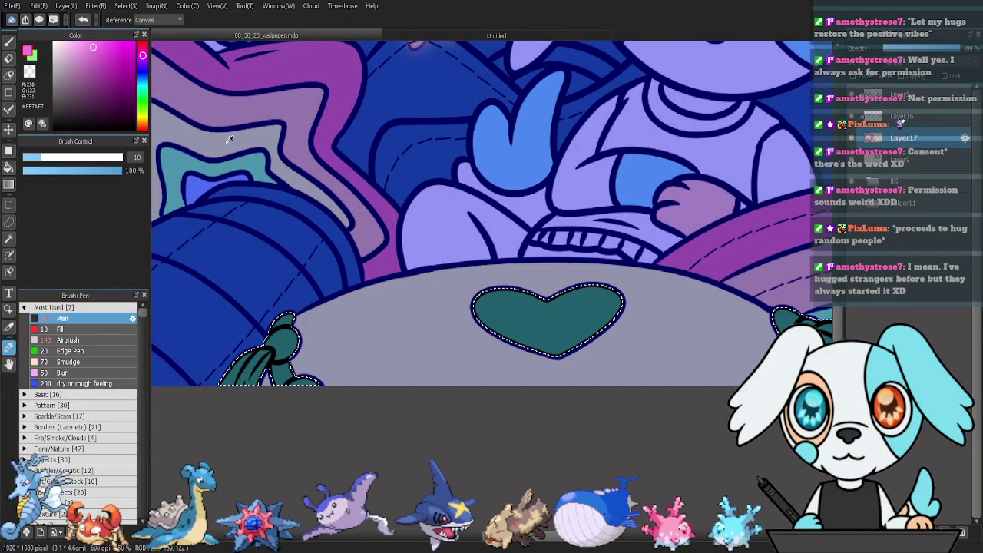
pyautogui.press('g')
pyautogui.click(520, 310)
pyautogui.click(292, 342)
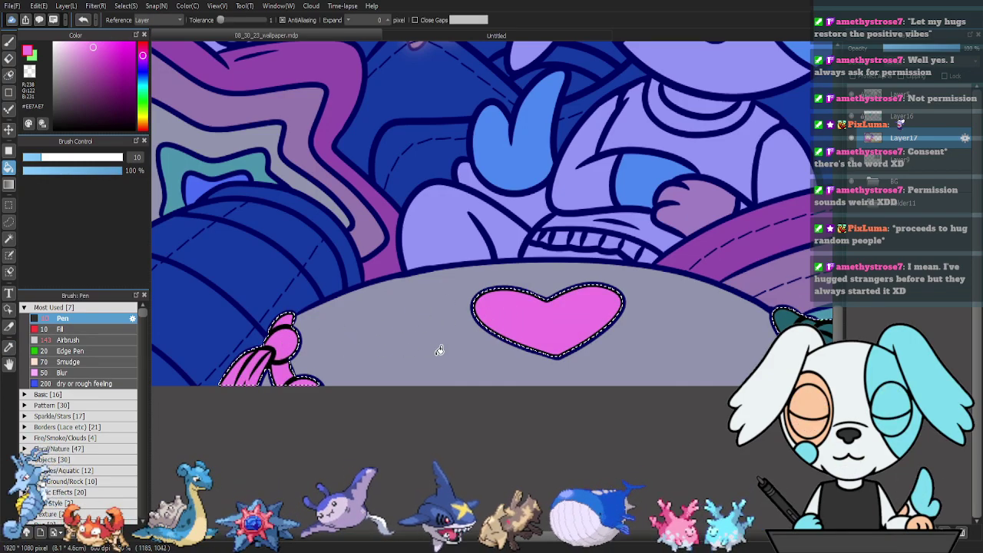
pyautogui.click(787, 320)
pyautogui.hotkey('ctrl', 'd')
# Sample light blue #7ADBED from the artwork and select the tufted cushion below the cat from the Layer5 line art.
pyautogui.moveTo(470, 323); pyautogui.dragTo(310, 322)
pyautogui.moveTo(212, 295); pyautogui.dragTo(588, 328)
pyautogui.moveTo(291, 282); pyautogui.dragTo(515, 374)
pyautogui.hotkey('ctrl', '-')
pyautogui.hotkey('ctrl', '-')
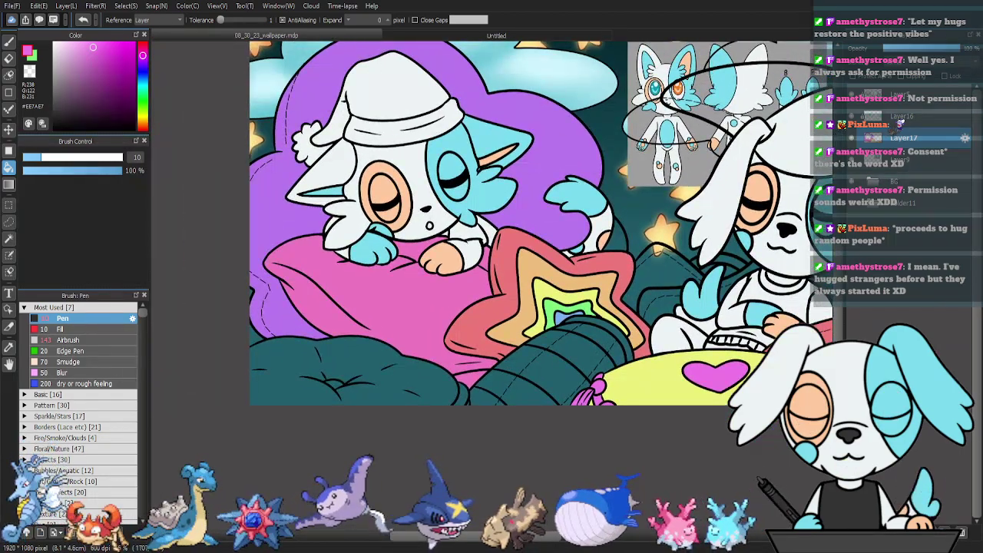
pyautogui.press('alt')
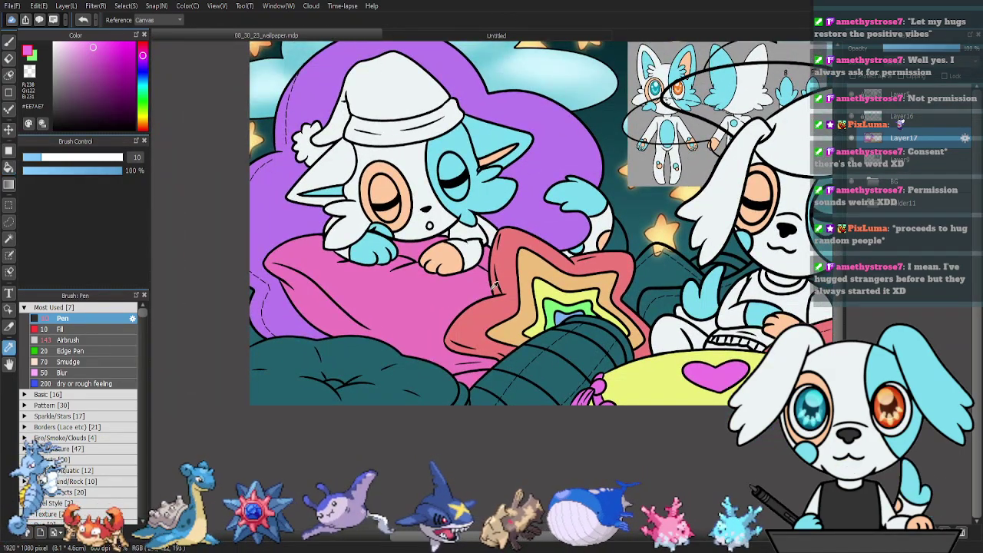
pyautogui.keyDown('alt'); pyautogui.click(497, 192); pyautogui.keyUp('alt')
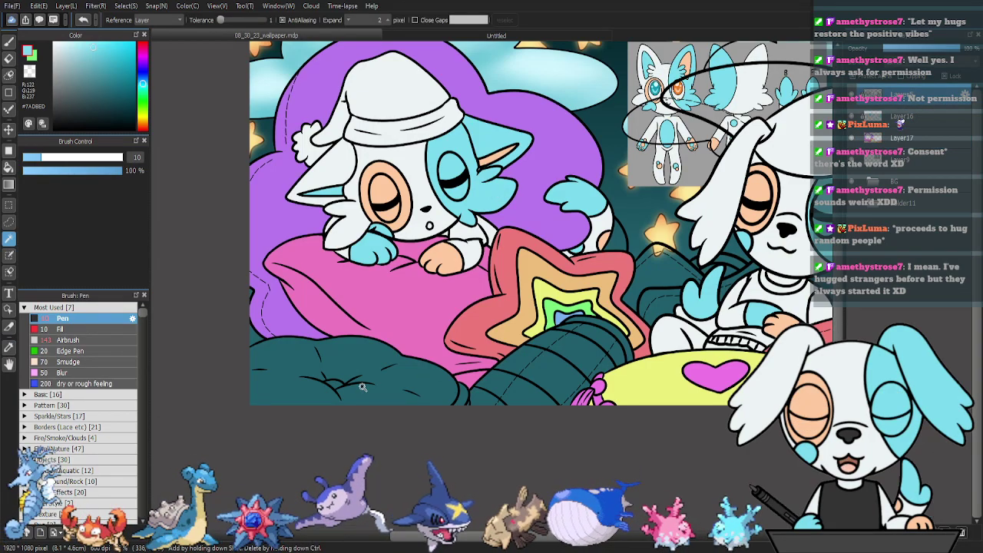
pyautogui.click(366, 389)
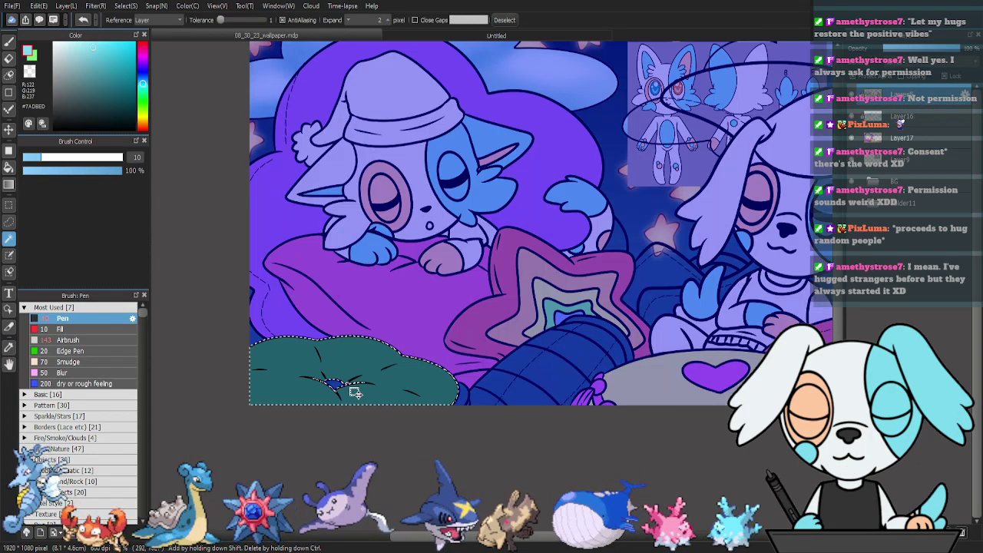
# Fill the selected tufted cushion with the light blue on Layer17.
pyautogui.click(895, 137)
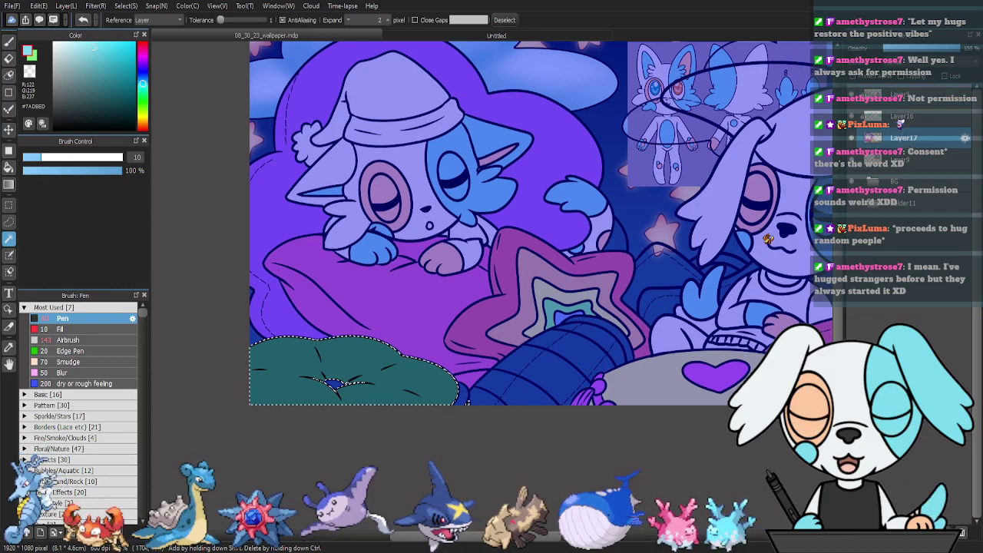
pyautogui.hotkey('ctrl', '+')
pyautogui.hotkey('ctrl', '+')
pyautogui.moveTo(491, 417); pyautogui.dragTo(767, 254)
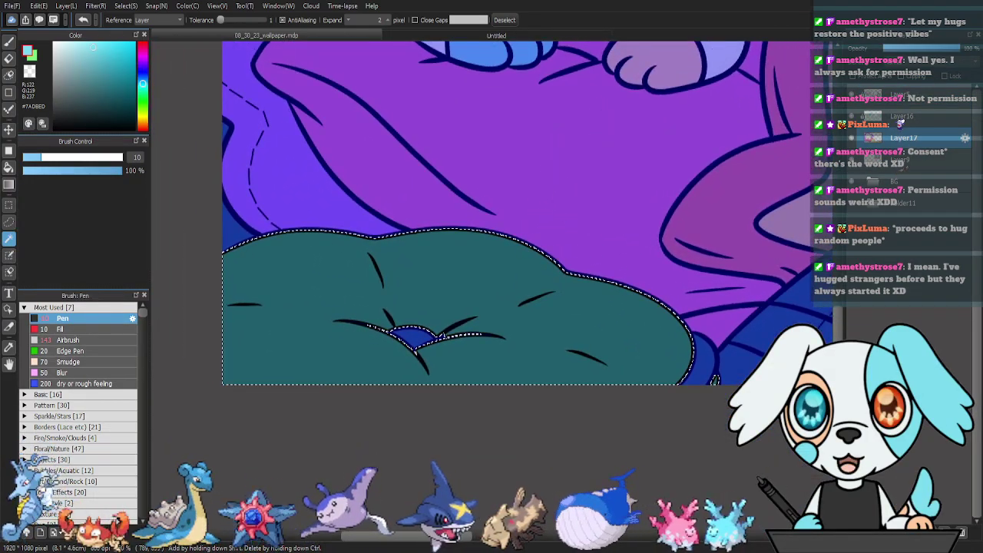
pyautogui.press('g')
pyautogui.click(498, 303)
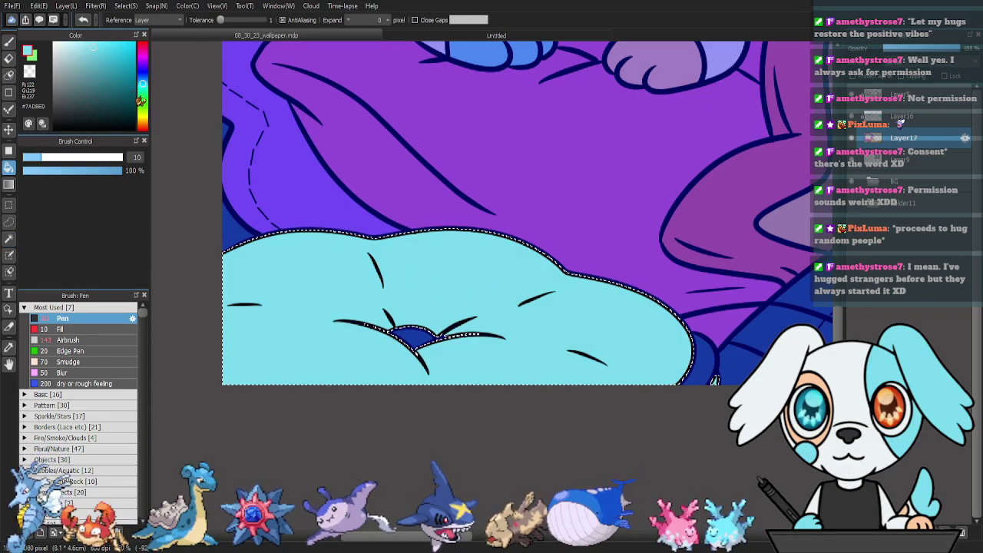
# Set the colour to purple #967AEE and select the tufted cushion's centre button and side band from Layer5.
pyautogui.moveTo(154, 91); pyautogui.dragTo(152, 78)
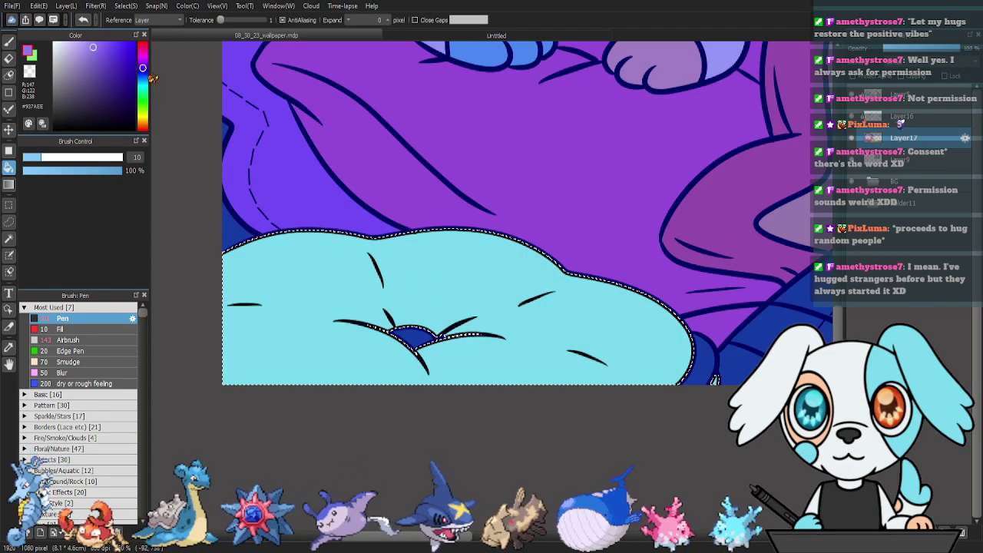
pyautogui.press('w')
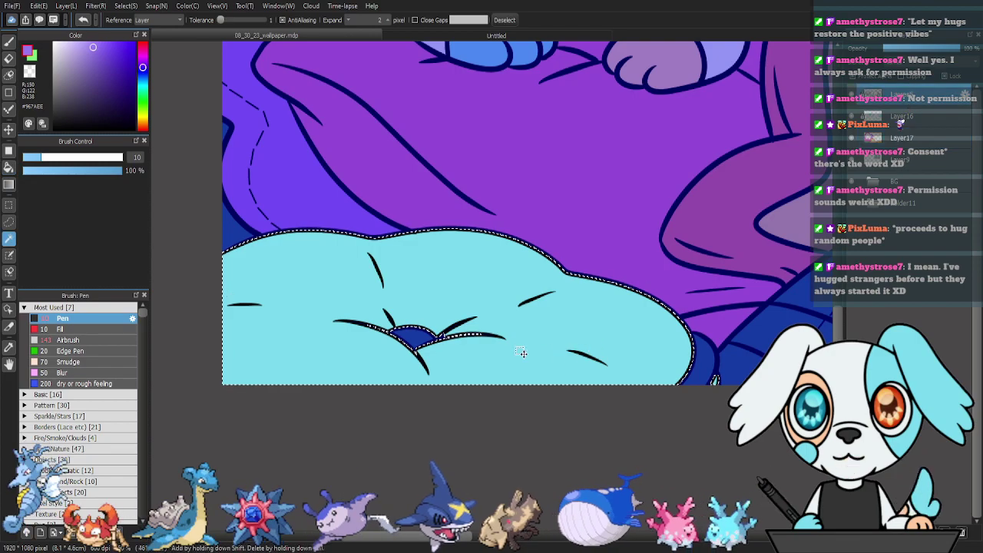
pyautogui.hotkey('ctrl', 'd')
pyautogui.click(418, 335)
pyautogui.keyDown('shift'); pyautogui.click(702, 361); pyautogui.keyUp('shift')
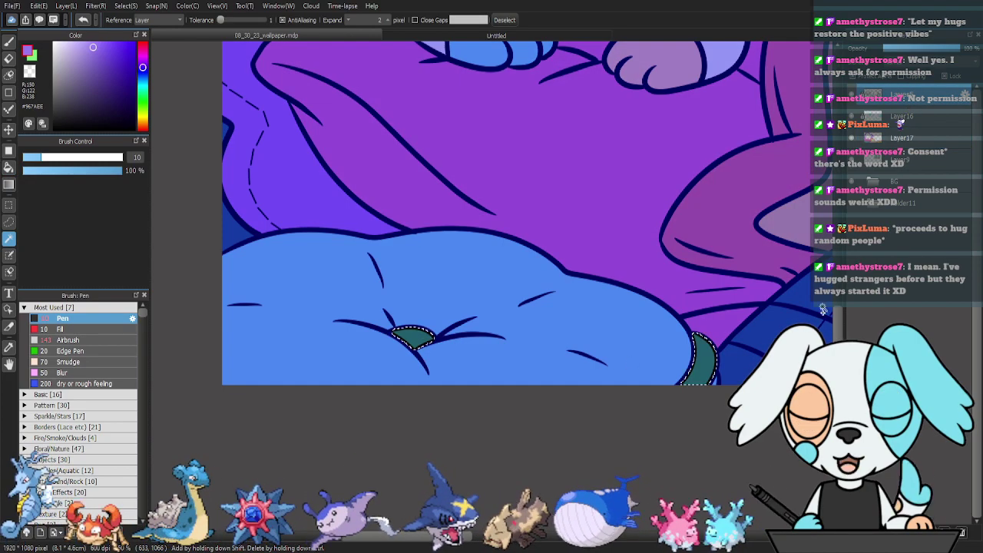
# Fill the cushion's selected centre button and side band with purple on Layer17 and clear the selection.
pyautogui.click(920, 114)
pyautogui.click(917, 136)
pyautogui.press('g')
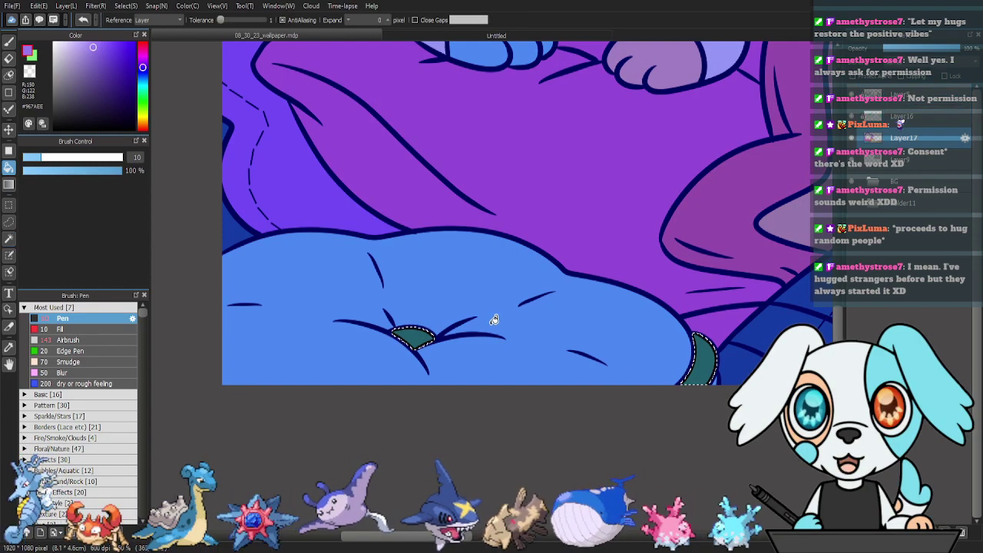
pyautogui.click(412, 335)
pyautogui.click(704, 354)
pyautogui.hotkey('ctrl', 'd')
# Select alternate stripes of the bolster pillow, starting with its end rim, from the Layer5 line art.
pyautogui.moveTo(765, 280)
pyautogui.mouseDown()
pyautogui.moveTo(428, 279)
pyautogui.moveTo(358, 288)
pyautogui.mouseUp()
pyautogui.moveTo(437, 281); pyautogui.dragTo(393, 291)
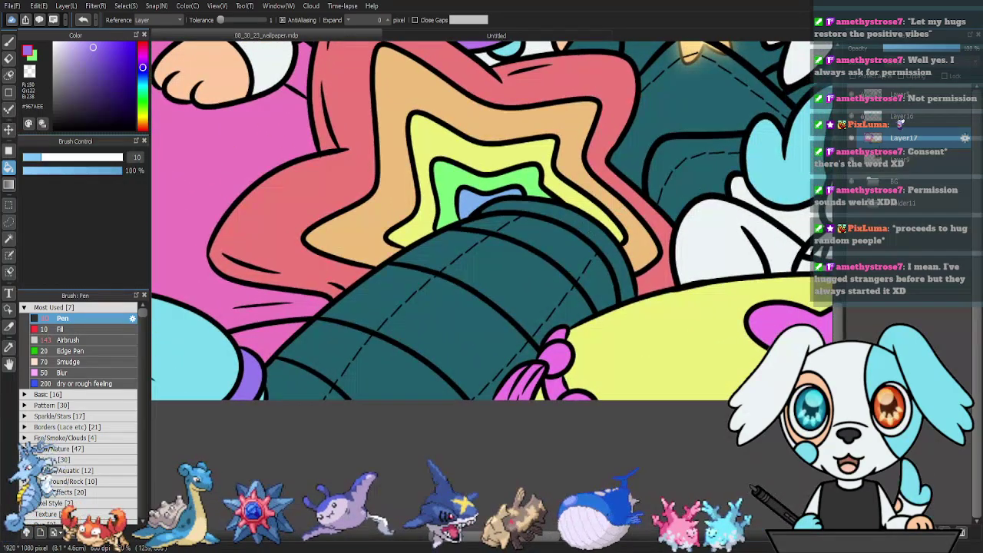
pyautogui.click(910, 95)
pyautogui.press('w')
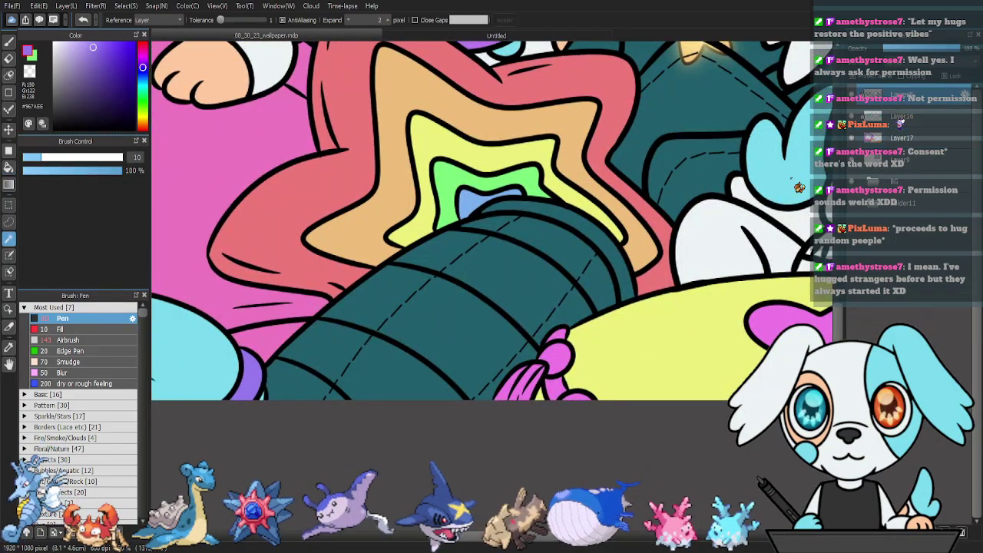
pyautogui.click(586, 228)
pyautogui.keyDown('shift'); pyautogui.click(388, 373); pyautogui.keyUp('shift')
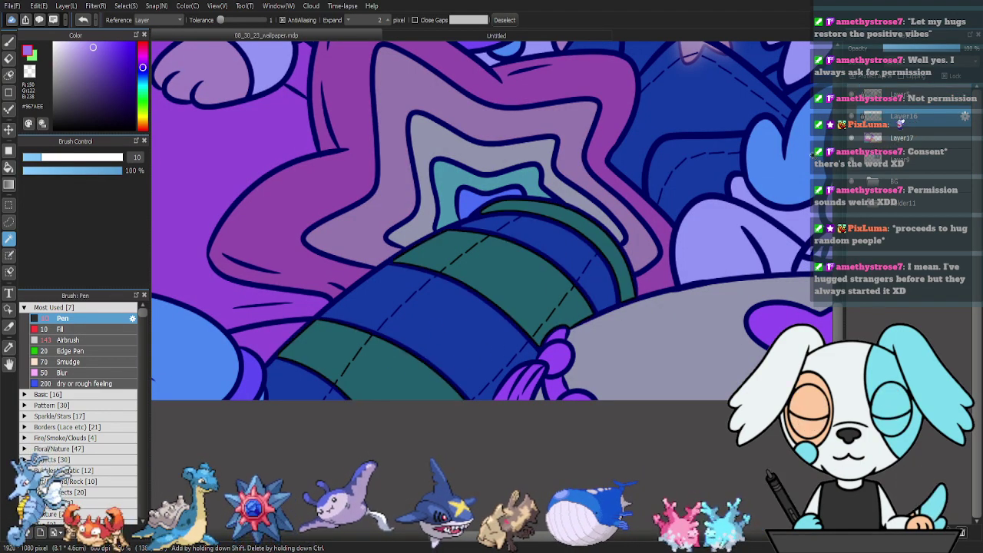
# Sample light blue and peach #FFC99E, fill the selected bolster stripes with the peach on Layer17, and clear the selection.
pyautogui.click(903, 139)
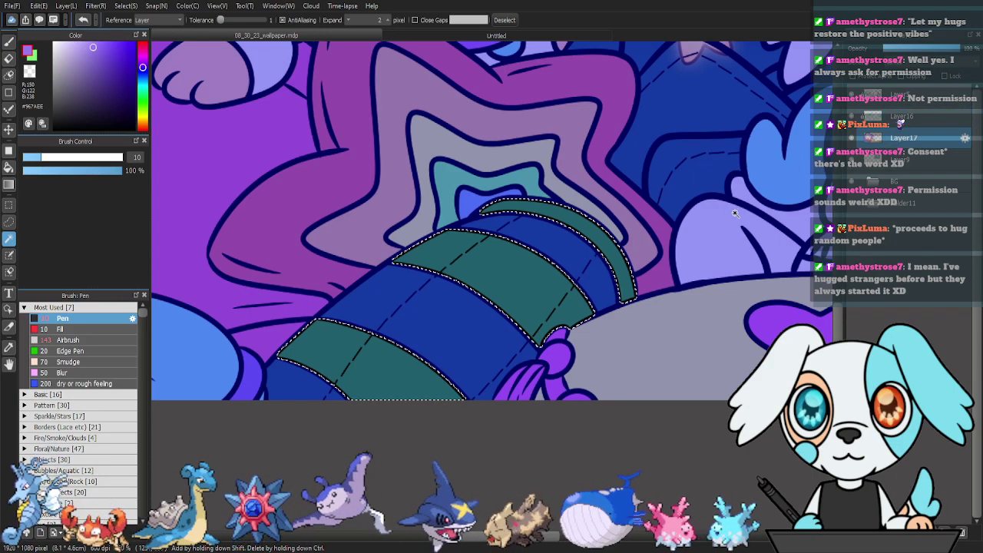
pyautogui.press('i')
pyautogui.click(774, 180)
pyautogui.press('x')
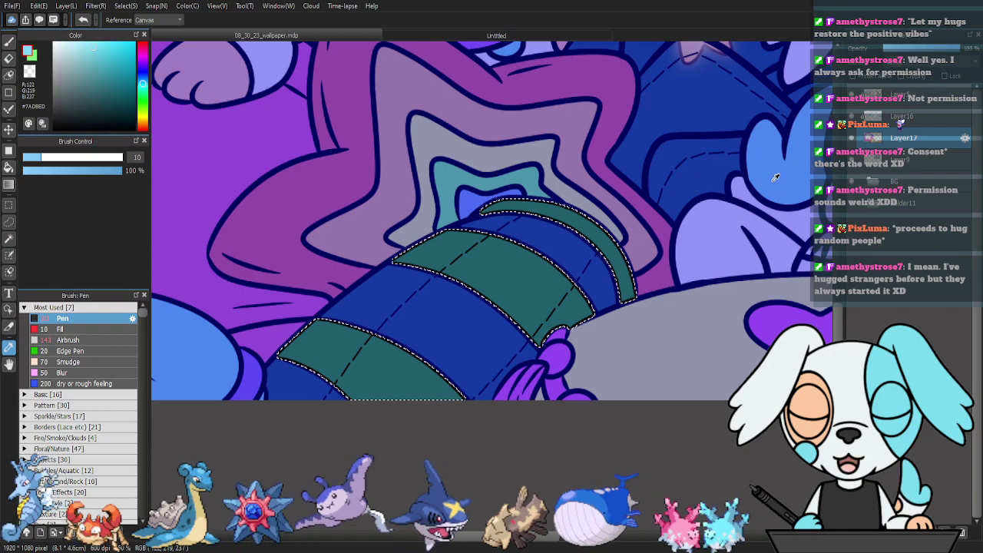
pyautogui.click(248, 78)
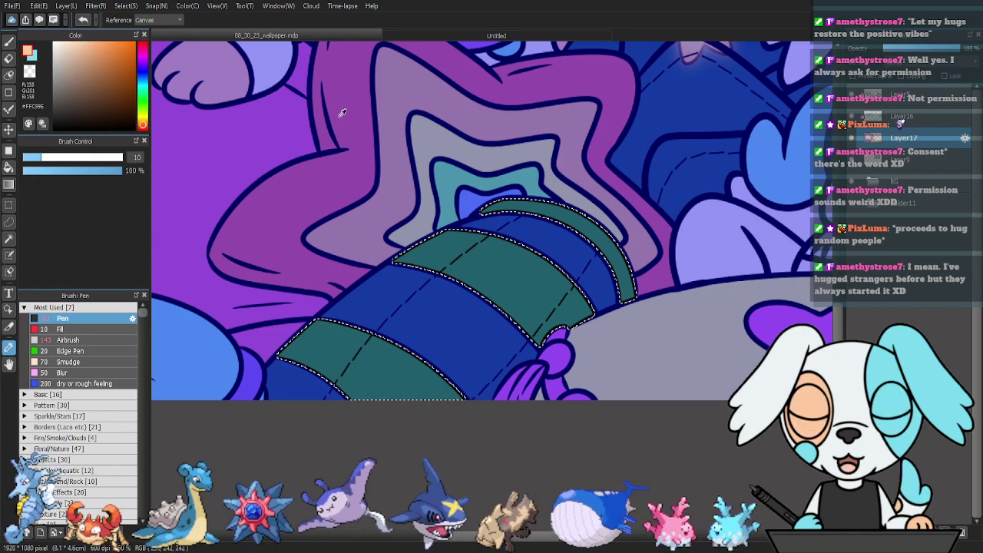
pyautogui.press('g')
pyautogui.click(590, 227)
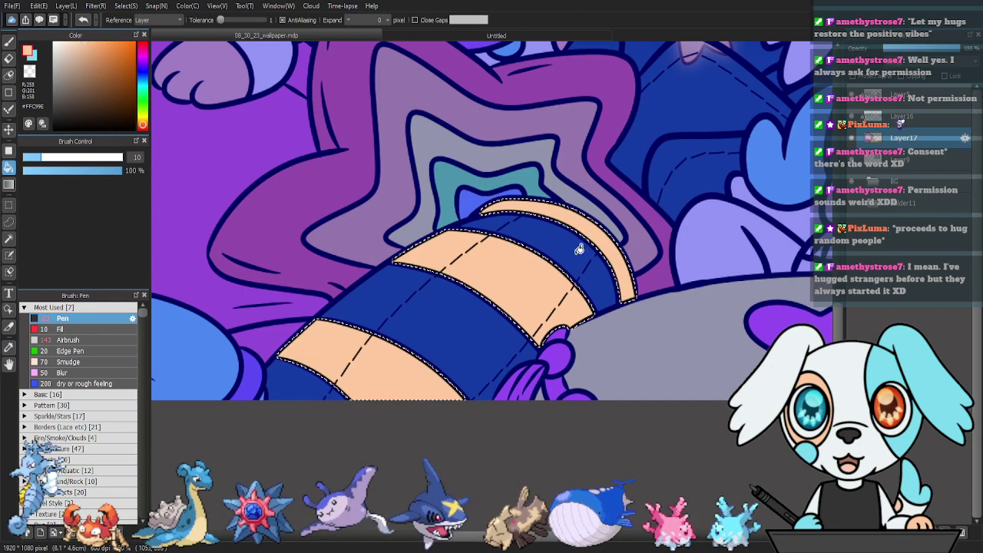
pyautogui.hotkey('ctrl', 'd')
# Select the bolster's remaining stripes from Layer5, fill them with light blue #7ADBED on Layer17, and clear the selection.
pyautogui.press('w')
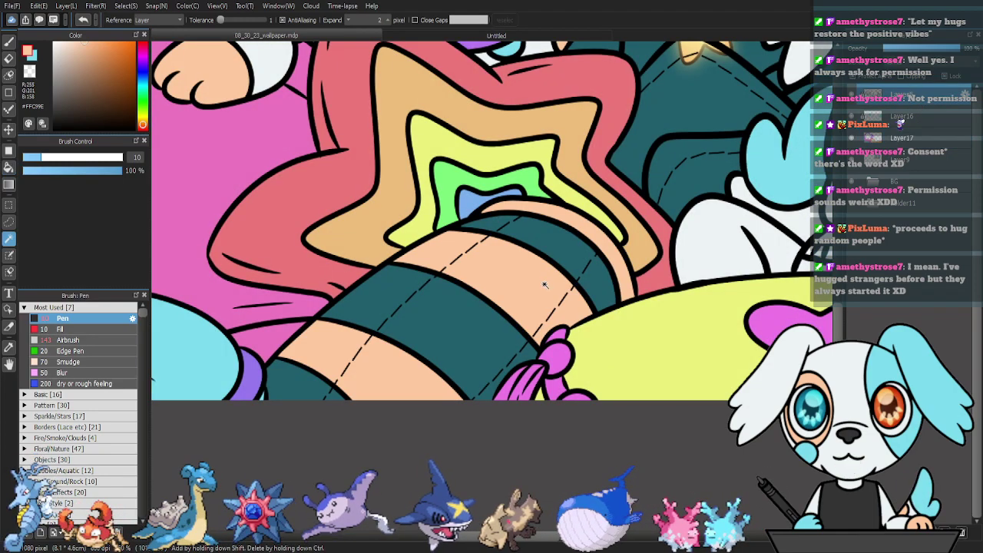
pyautogui.click(517, 274)
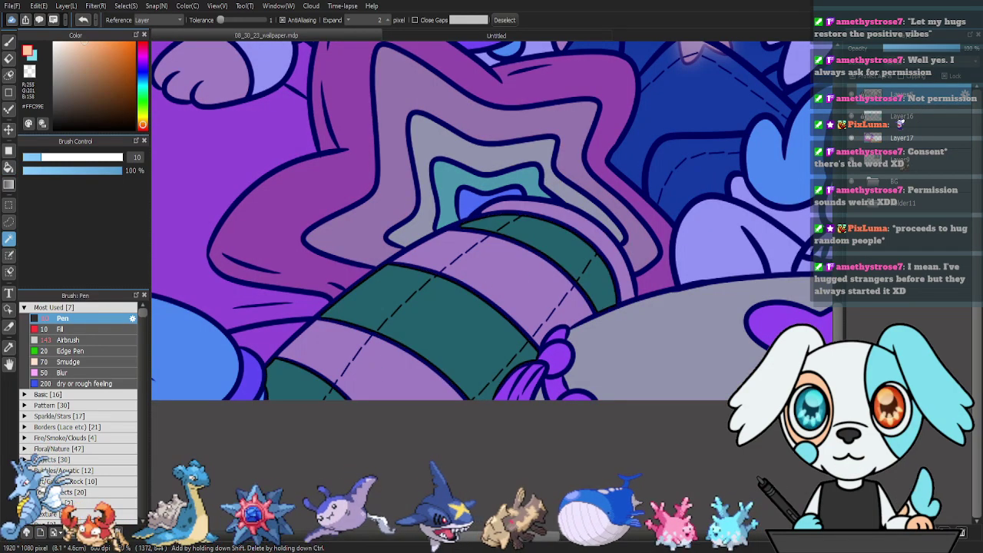
pyautogui.click(917, 125)
pyautogui.click(915, 136)
pyautogui.press('x')
pyautogui.press('g')
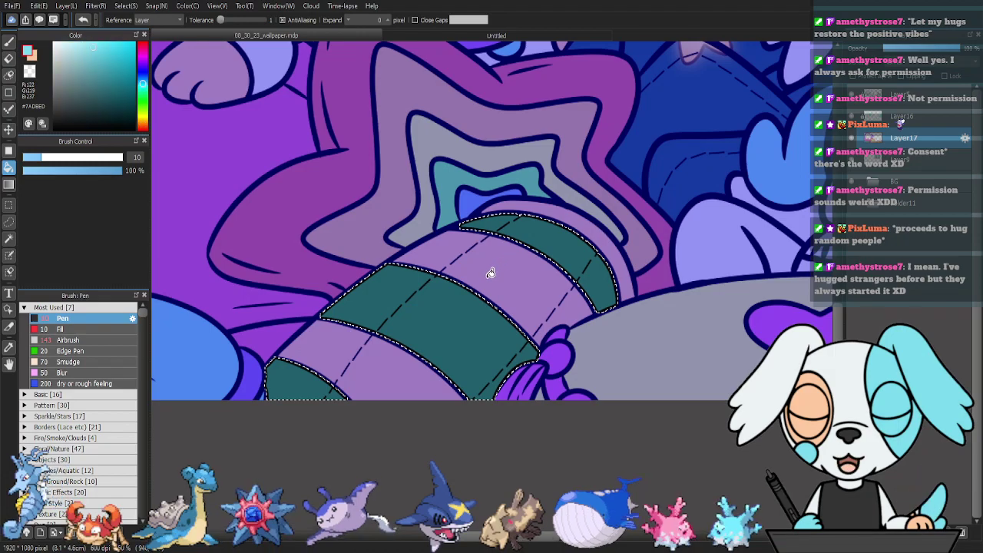
pyautogui.click(461, 301)
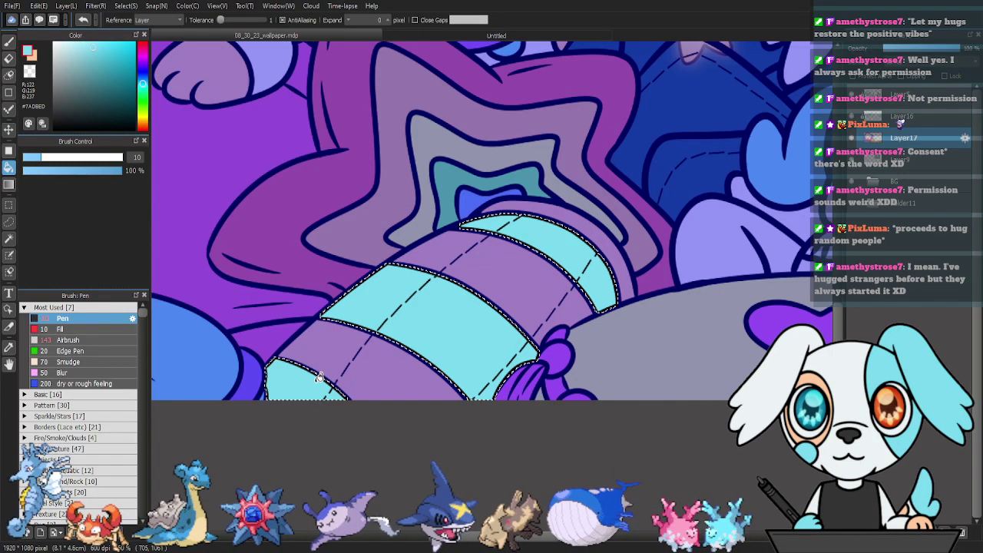
pyautogui.hotkey('ctrl', 'd')
# Select the stitched pillow areas behind the dog on both sides of its body from the Layer5 line art.
pyautogui.moveTo(735, 183); pyautogui.dragTo(422, 335)
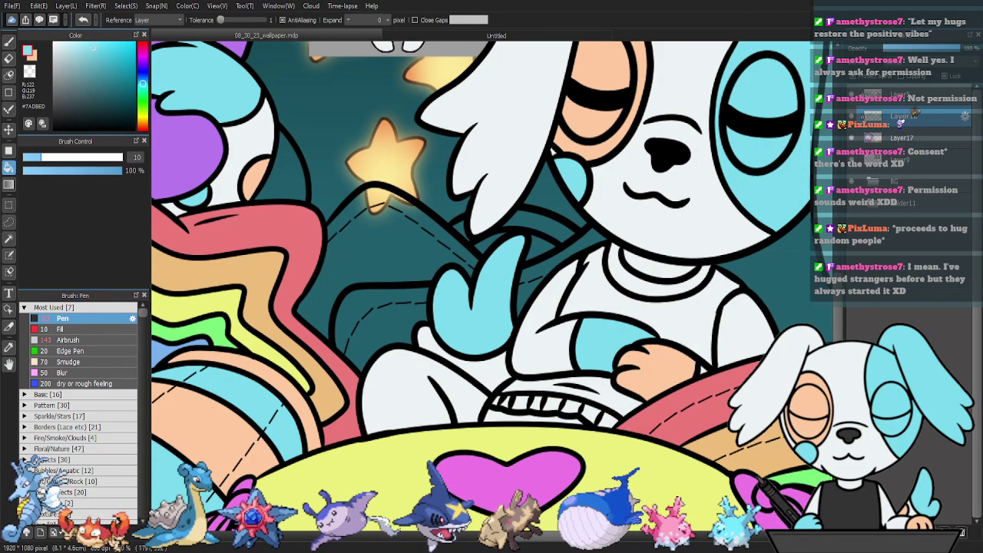
pyautogui.press('w')
pyautogui.click(392, 316)
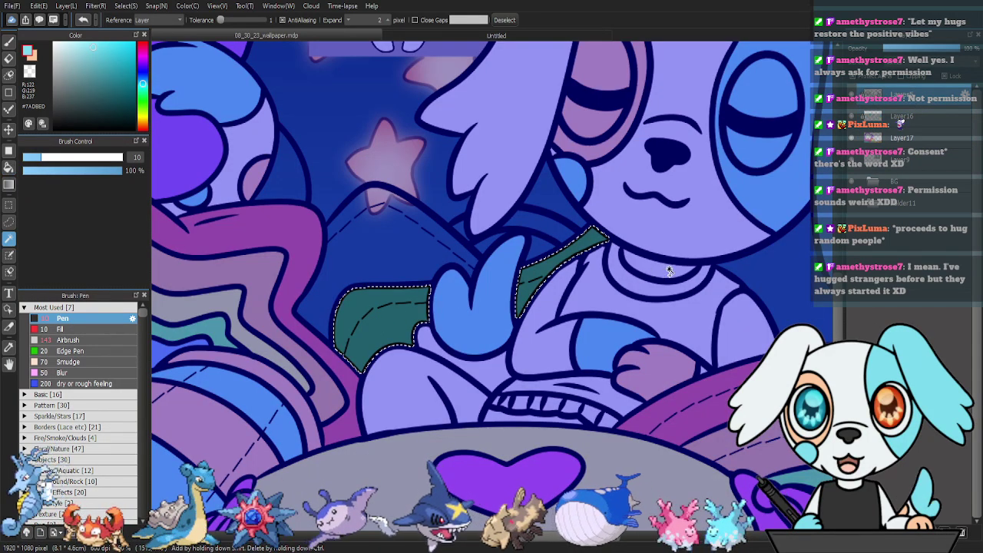
pyautogui.keyDown('shift'); pyautogui.click(776, 254); pyautogui.keyUp('shift')
pyautogui.moveTo(775, 241); pyautogui.dragTo(498, 367)
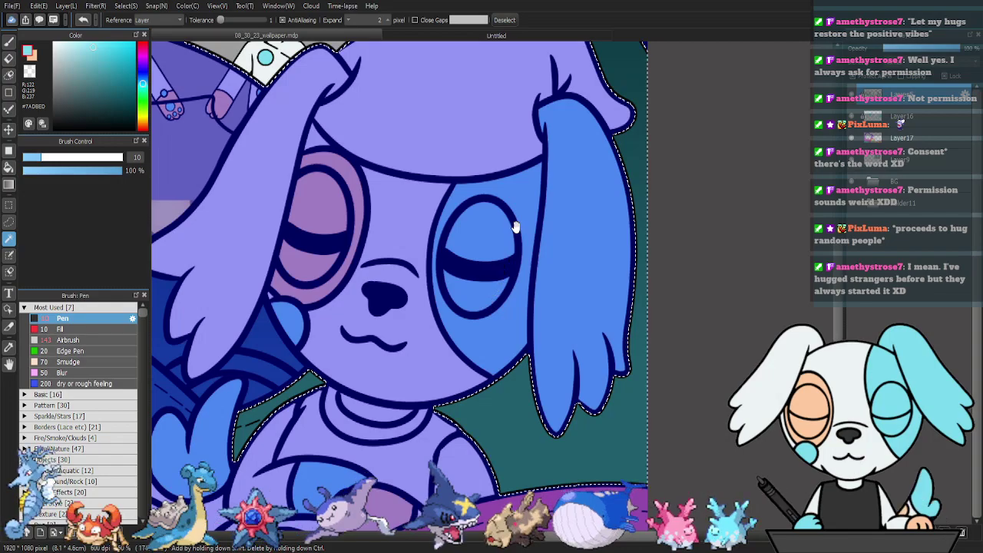
pyautogui.moveTo(515, 228); pyautogui.dragTo(619, 380)
pyautogui.moveTo(543, 261); pyautogui.dragTo(645, 325)
pyautogui.moveTo(549, 500); pyautogui.dragTo(518, 189)
# Try filling the selected pillow areas behind the dog with sampled yellow #EBEE7A on Layer17, then undo the fill.
pyautogui.press('i')
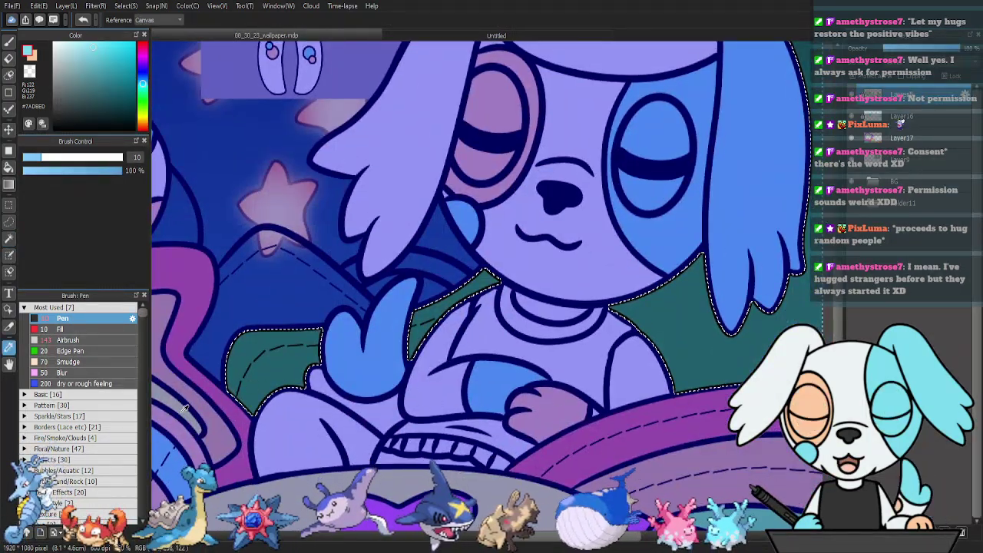
pyautogui.click(143, 116)
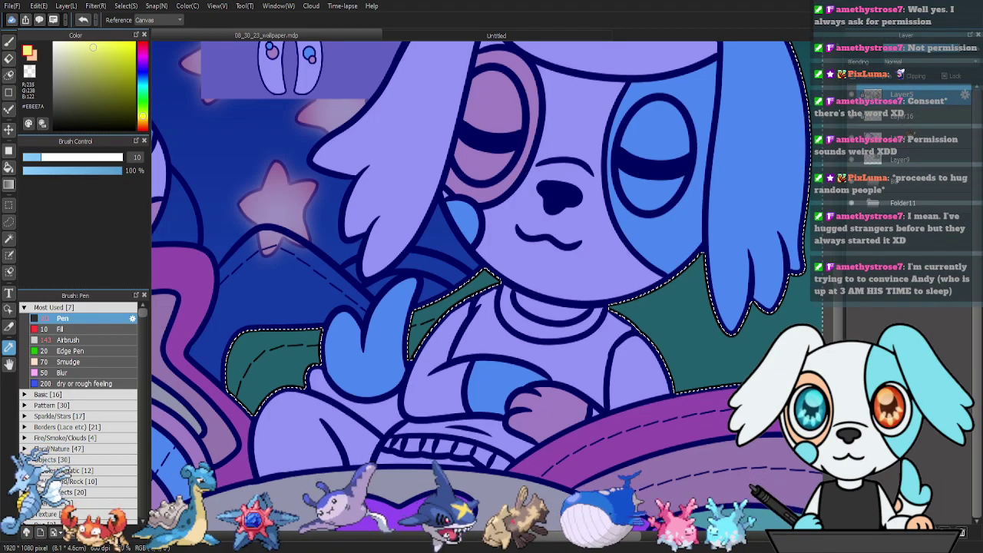
pyautogui.press('g')
pyautogui.click(486, 288)
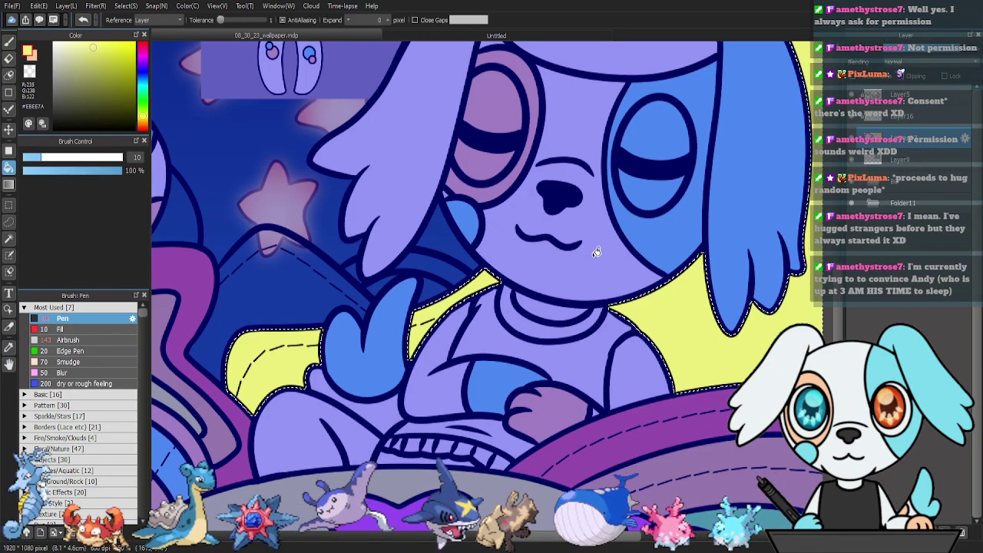
pyautogui.hotkey('ctrl', 'd')
pyautogui.hotkey('ctrl', 'z')
pyautogui.hotkey('ctrl', 'z')
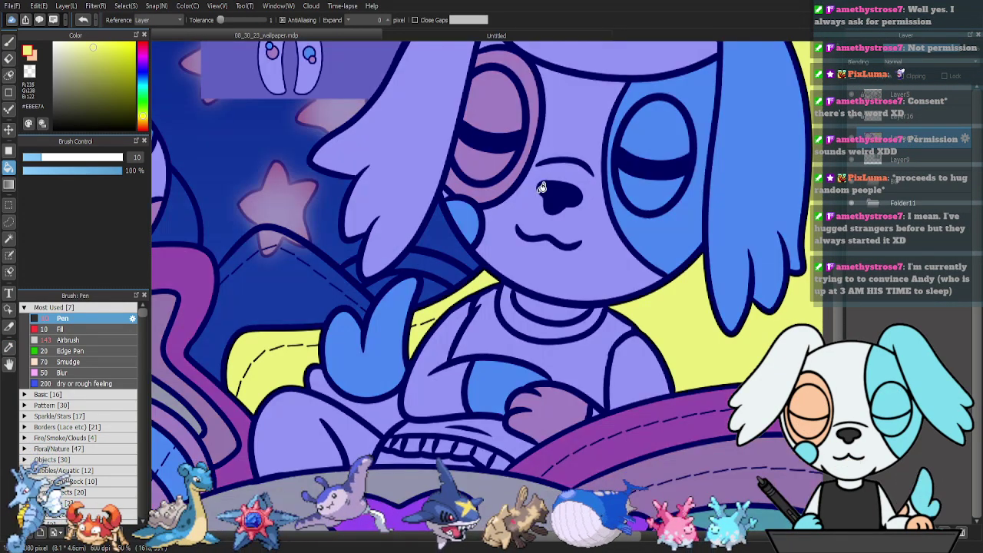
# Shift the peach to light yellow #FDFF9E, fill the selected pillow areas behind the dog on Layer17, and clear the selection.
pyautogui.press('x')
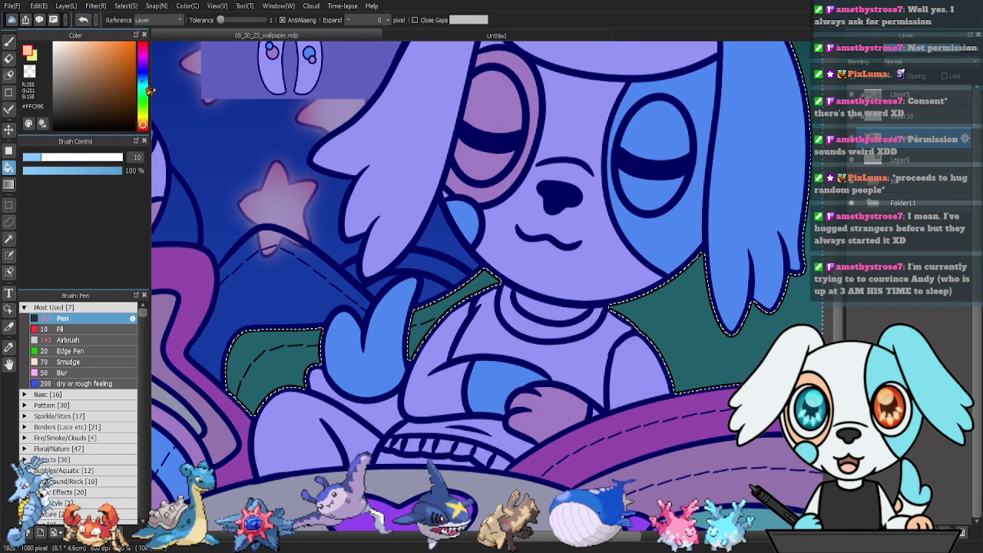
pyautogui.click(143, 115)
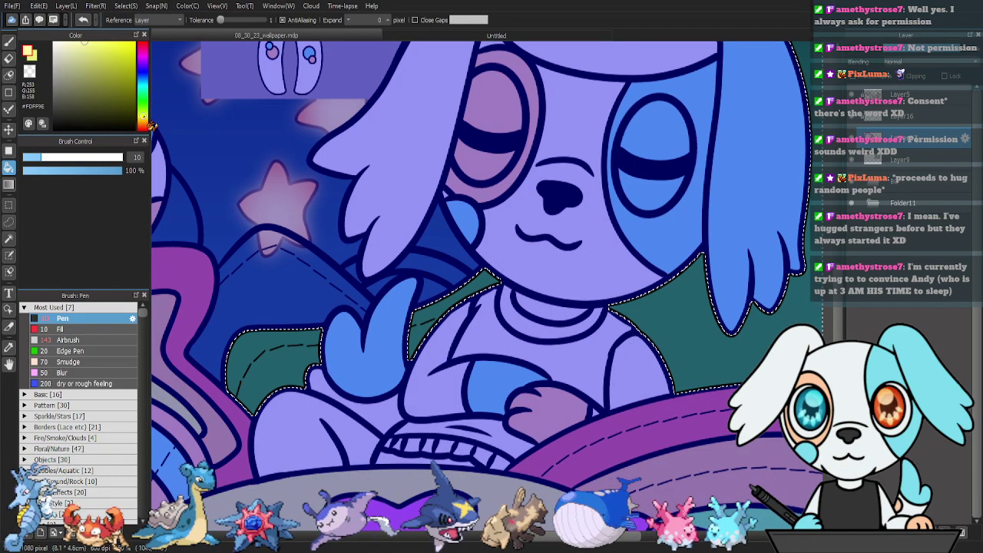
pyautogui.click(722, 328)
pyautogui.hotkey('ctrl', 'd')
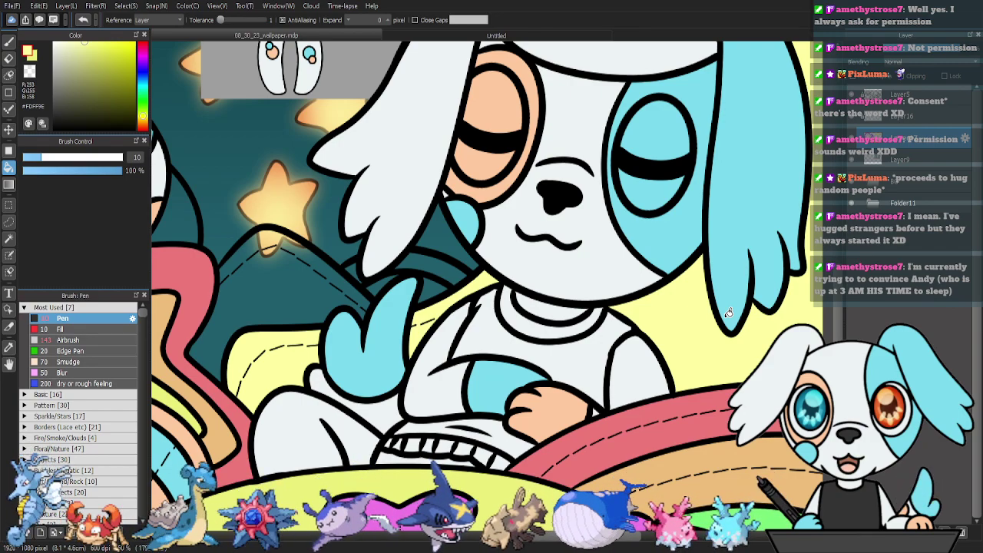
# Select the pointed pillow area behind the dog's tail from Layer5, fill it with sampled green #7AEE7A on Layer17, and clear the selection.
pyautogui.hotkey('ctrl', '-')
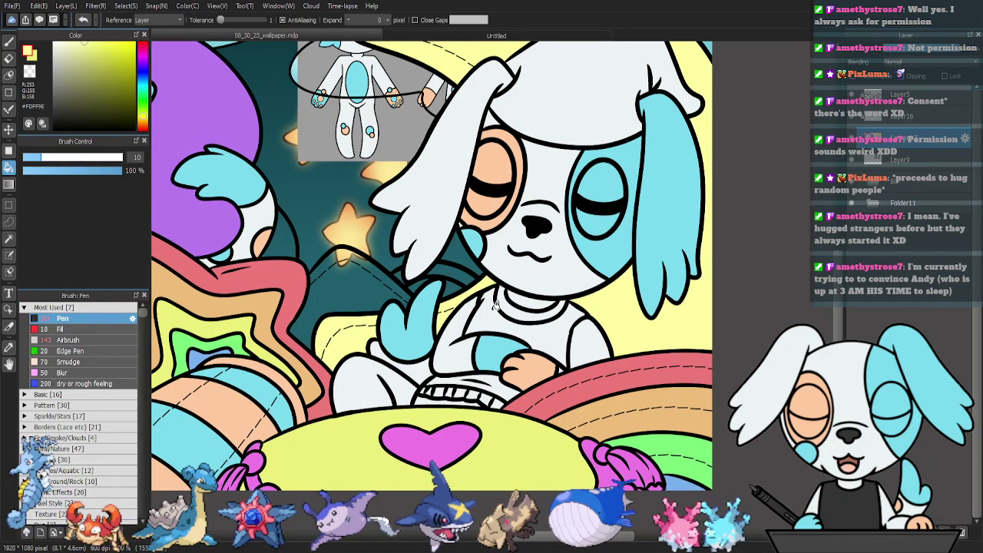
pyautogui.moveTo(496, 306); pyautogui.dragTo(549, 342)
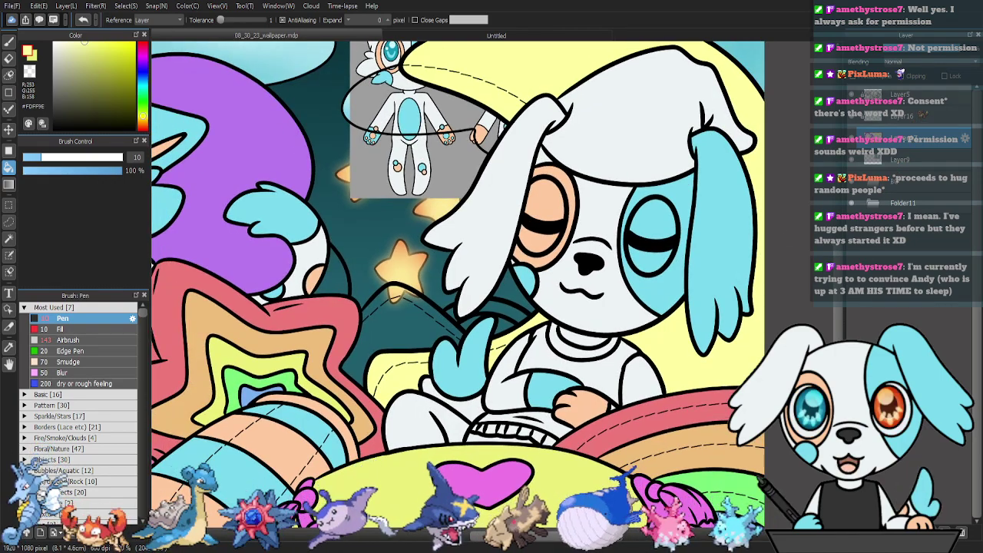
pyautogui.press('w')
pyautogui.click(397, 324)
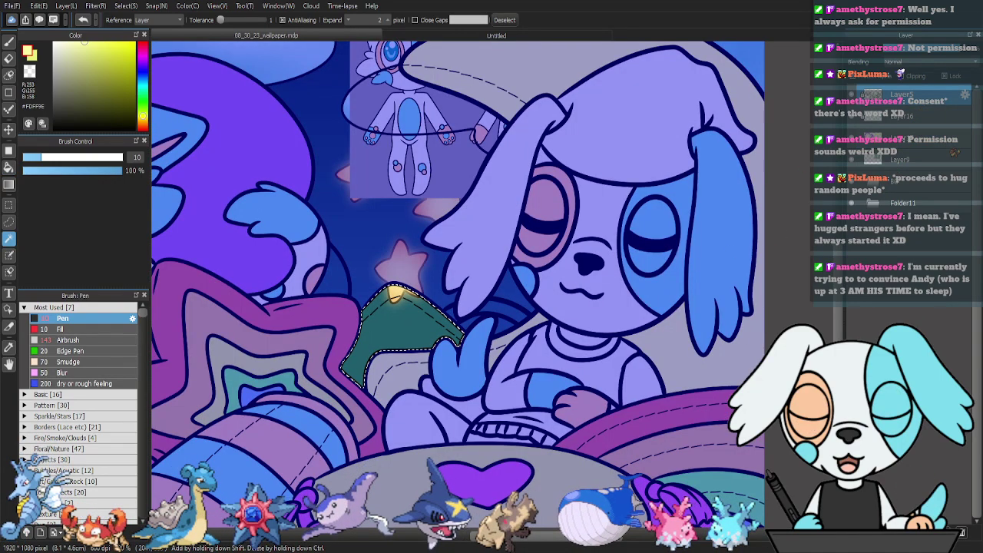
pyautogui.click(904, 116)
pyautogui.press('i')
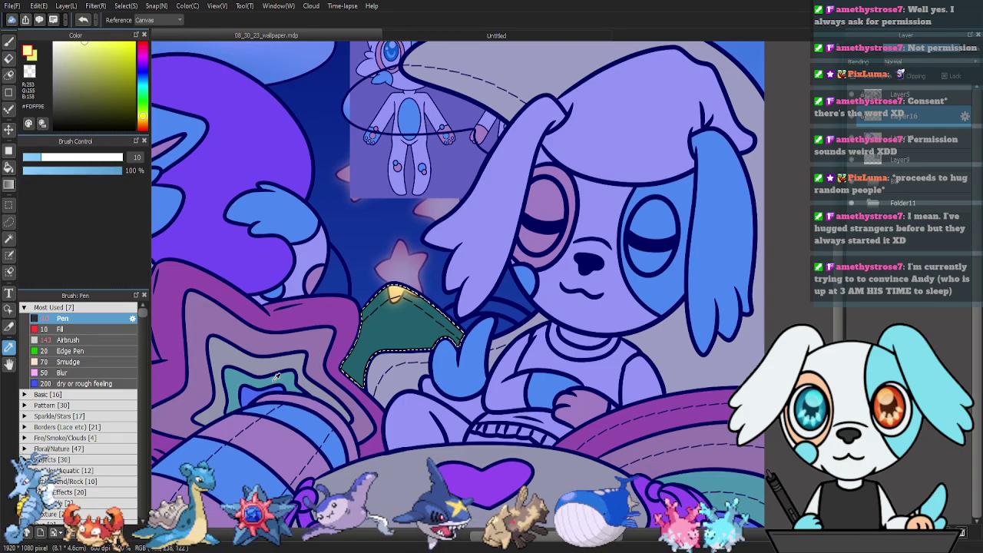
pyautogui.click(276, 376)
pyautogui.press('g')
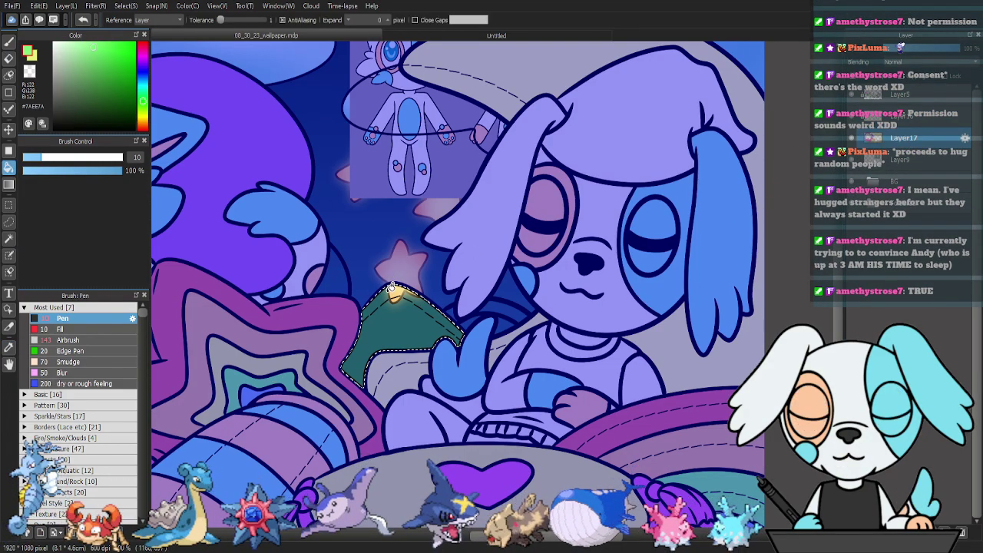
pyautogui.click(394, 291)
pyautogui.hotkey('ctrl', 'd')
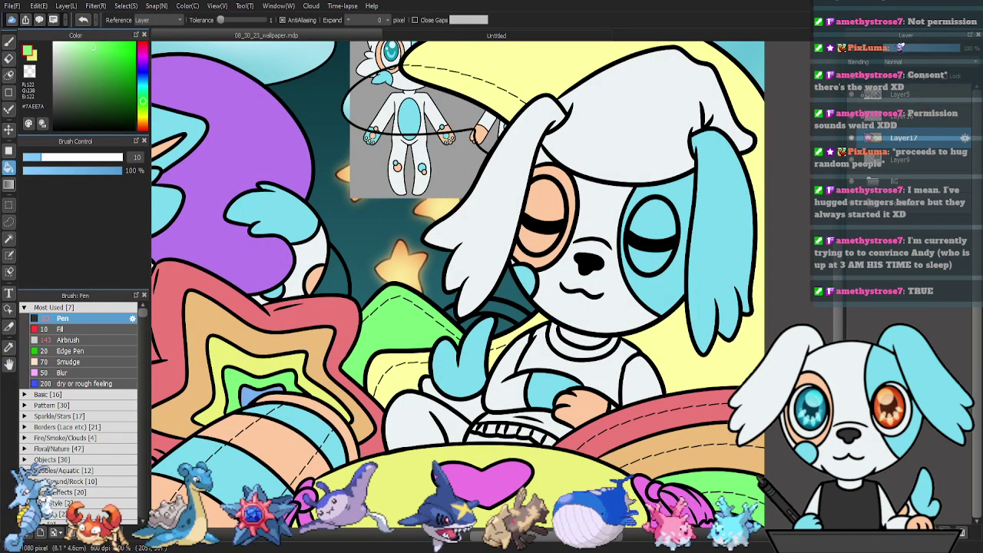
# Sample purple #B87AEE, fill the uncoloured cloud pillow gap beside the cat's tail on Layer17 using a Layer5 selection, and clear the selection.
pyautogui.press('i')
pyautogui.click(298, 156)
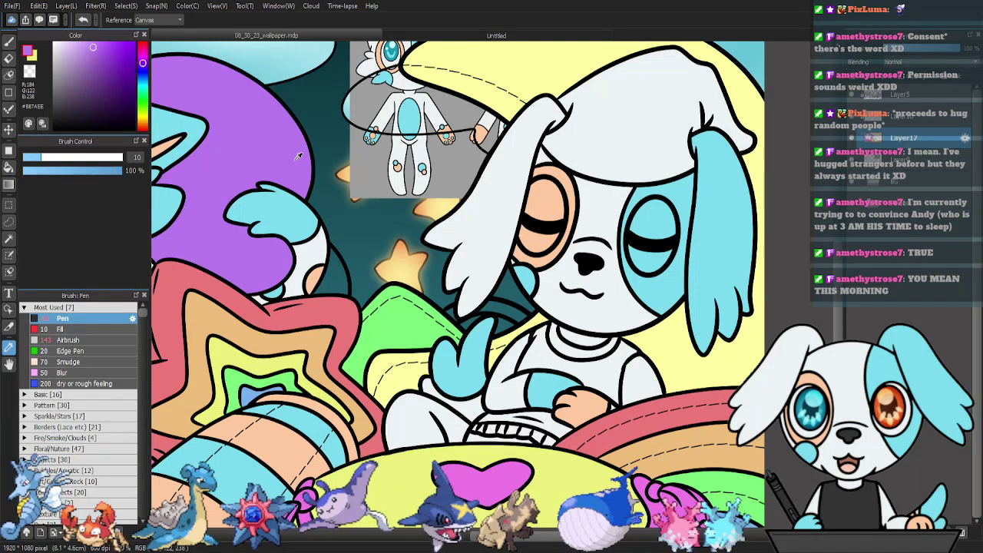
pyautogui.press('g')
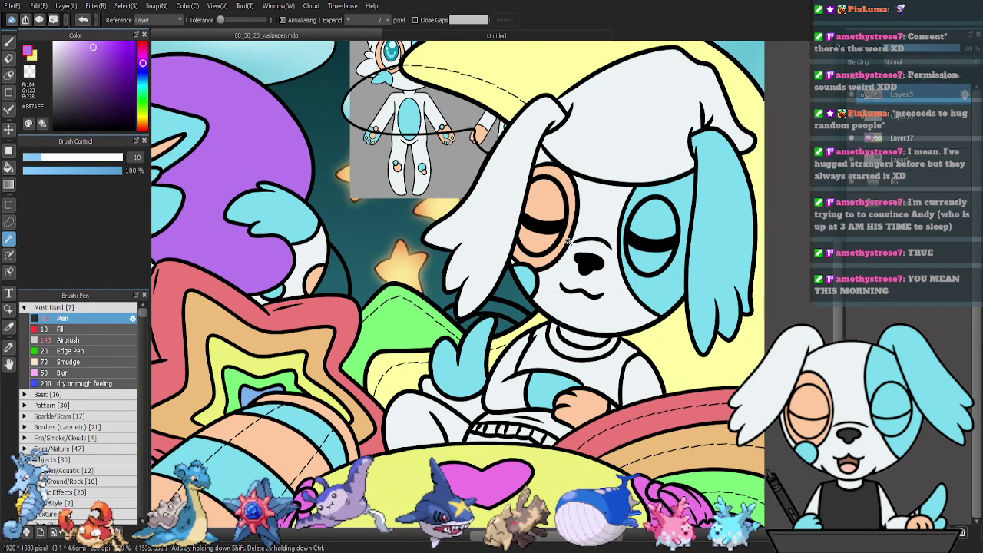
pyautogui.click(335, 288)
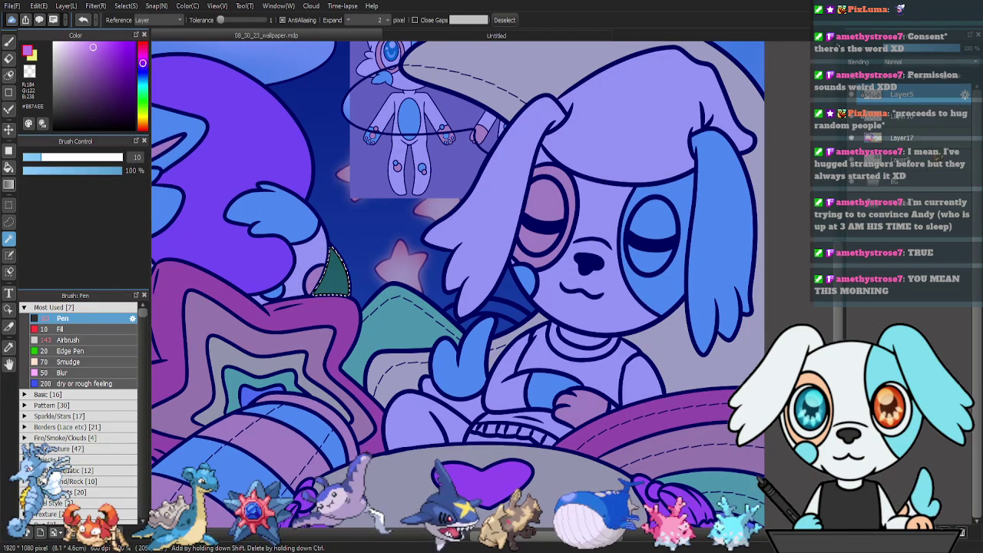
pyautogui.click(920, 140)
pyautogui.press('g')
pyautogui.click(342, 281)
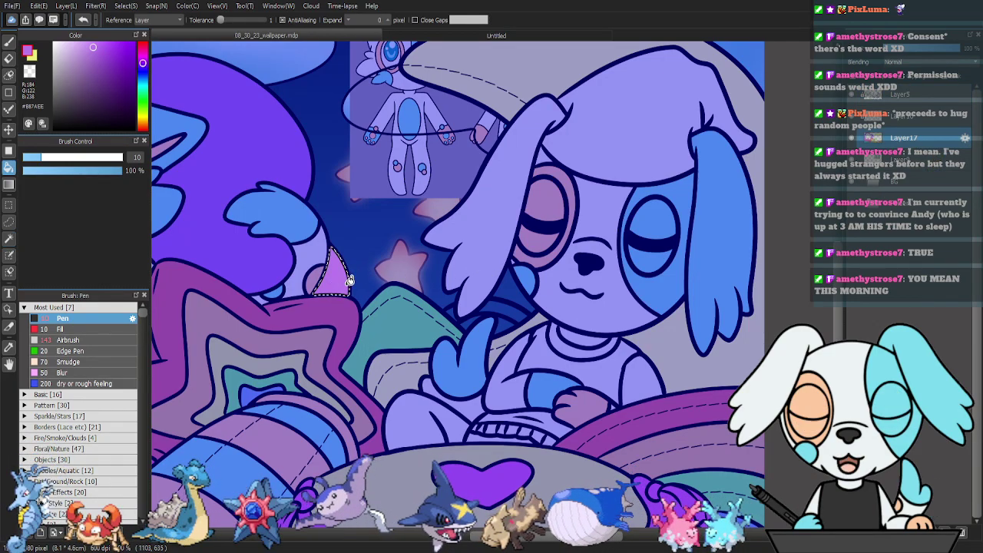
pyautogui.hotkey('ctrl', 'd')
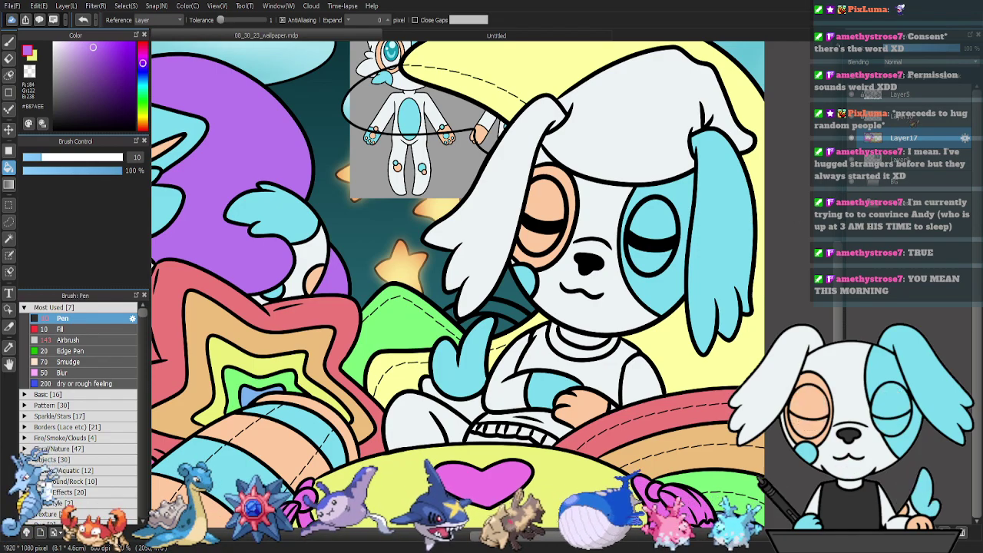
# Select the small pillow slivers between the dog's ear and tail from Layer5, extending the selection into their narrow corners with the lasso.
pyautogui.press('w')
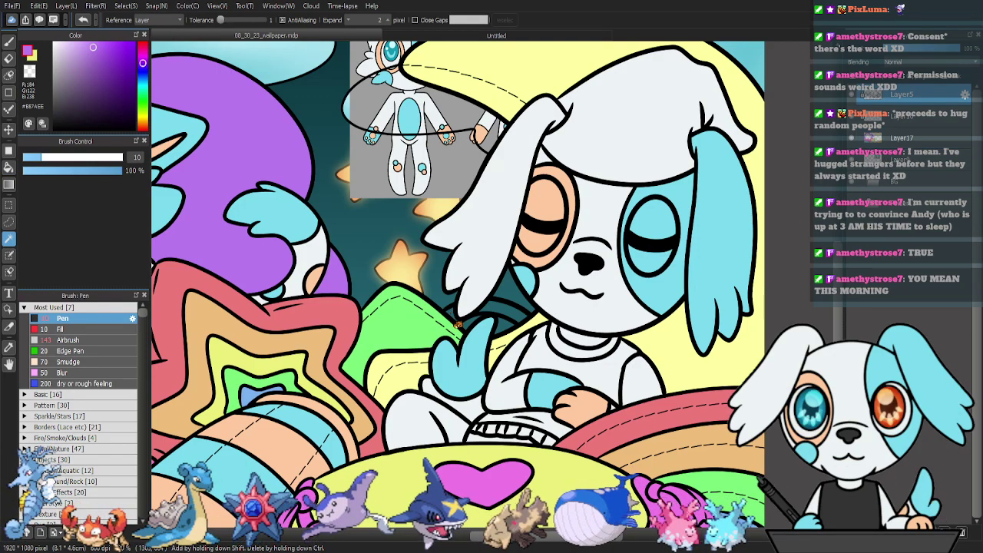
pyautogui.click(452, 314)
pyautogui.keyDown('shift'); pyautogui.click(506, 310); pyautogui.keyUp('shift')
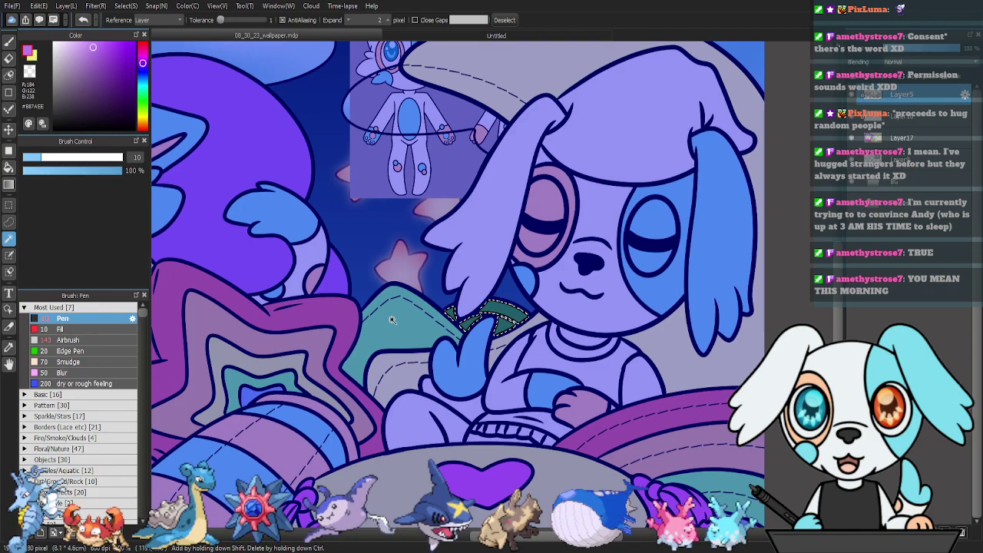
pyautogui.scroll(2, 465, 326)
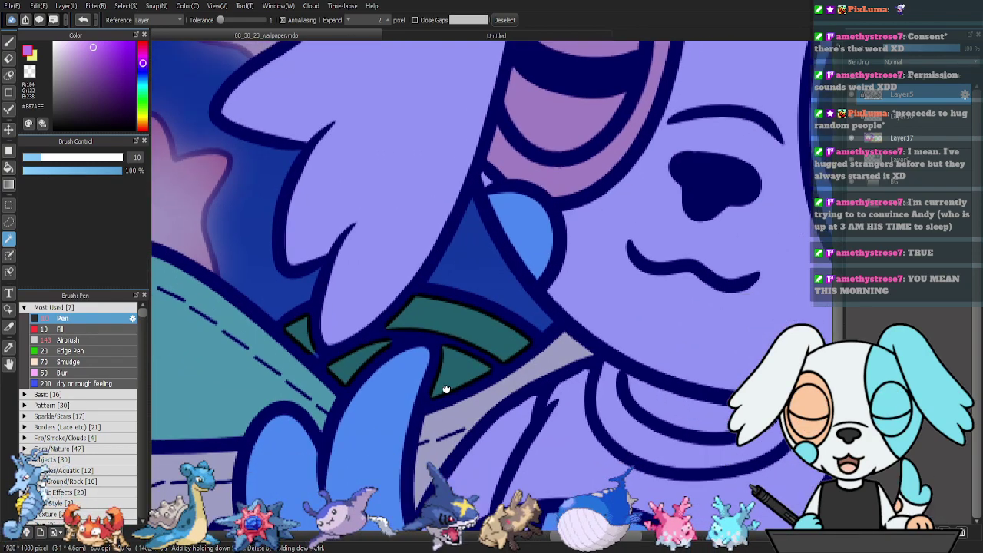
pyautogui.moveTo(446, 389); pyautogui.dragTo(395, 366)
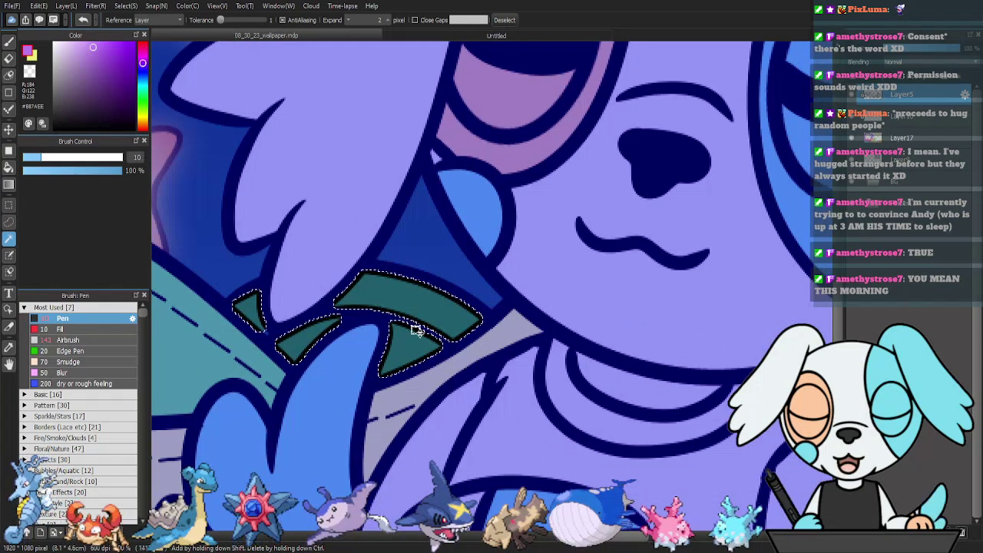
pyautogui.press('l')
pyautogui.moveTo(265, 324); pyautogui.dragTo(271, 336)
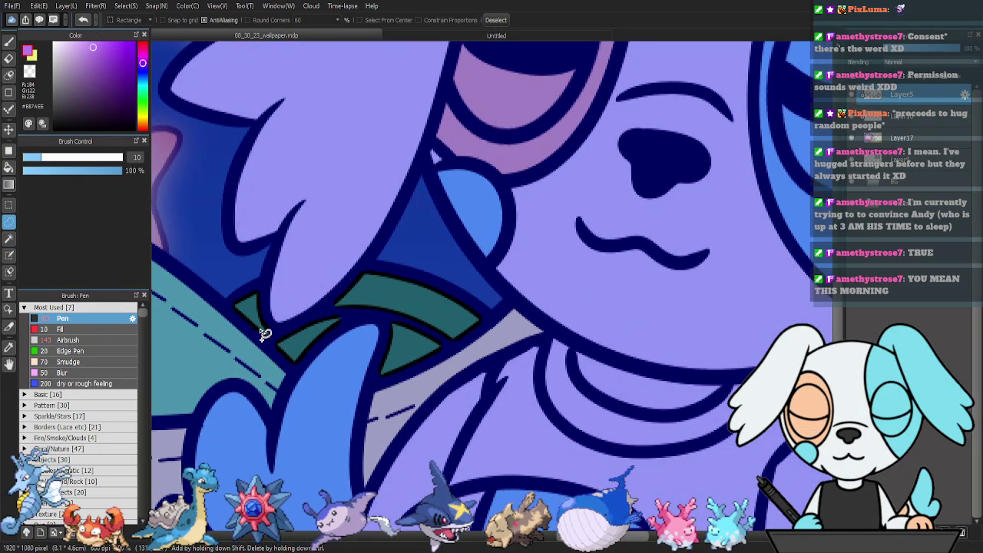
pyautogui.hotkey('ctrl', 'z')
pyautogui.click(348, 324)
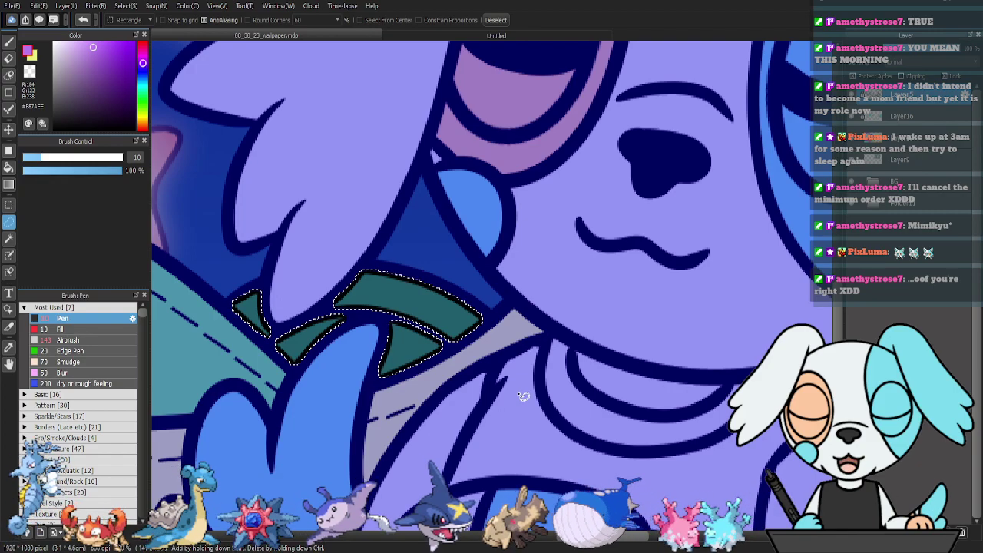
pyautogui.hotkey('ctrl', 'd')
pyautogui.moveTo(498, 361); pyautogui.dragTo(558, 406)
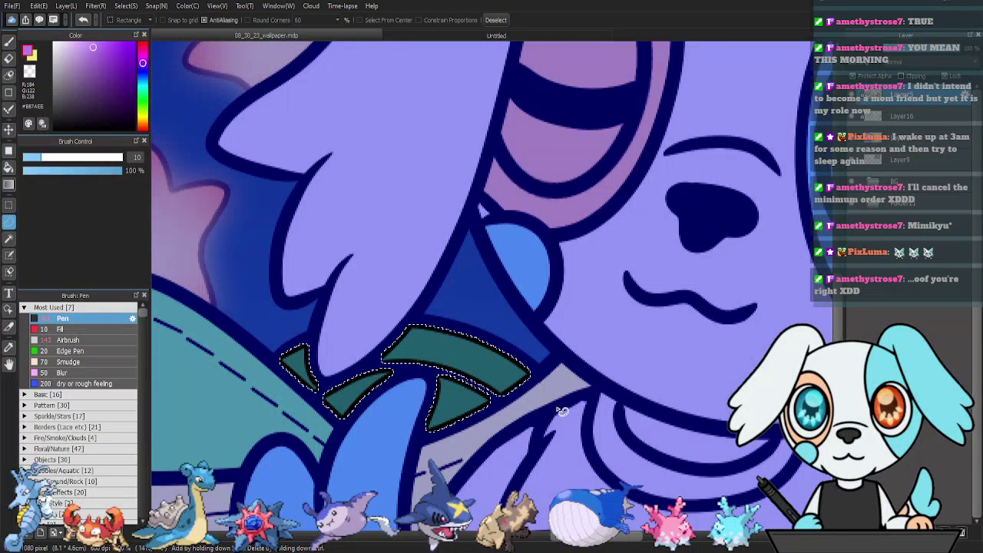
# Fill the selected slivers' outer band with sampled light blue #7ADBED and the inner parts with red #EE7A7A on Layer17, clearing the selection.
pyautogui.hotkey('ctrl', '-')
pyautogui.hotkey('ctrl', '-')
pyautogui.press('p')
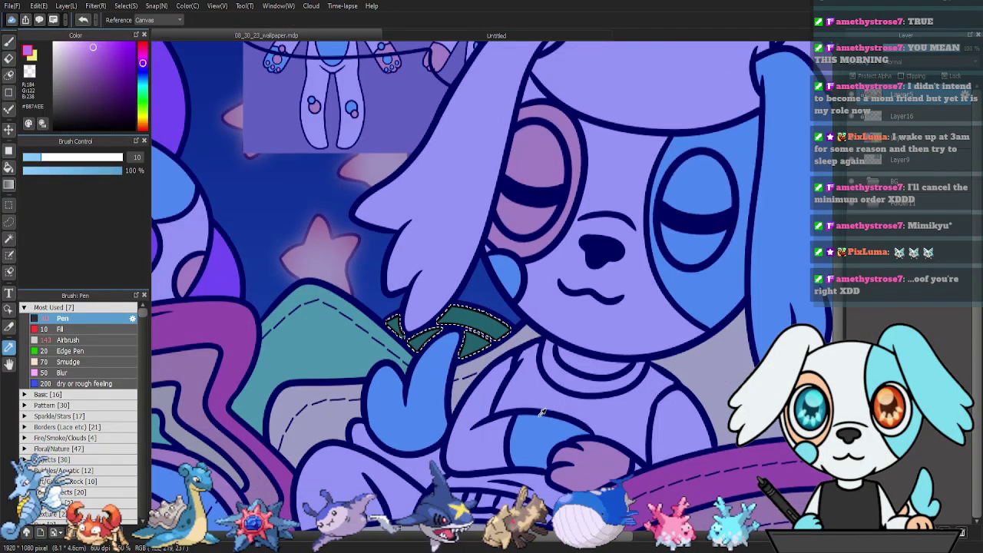
pyautogui.click(219, 325)
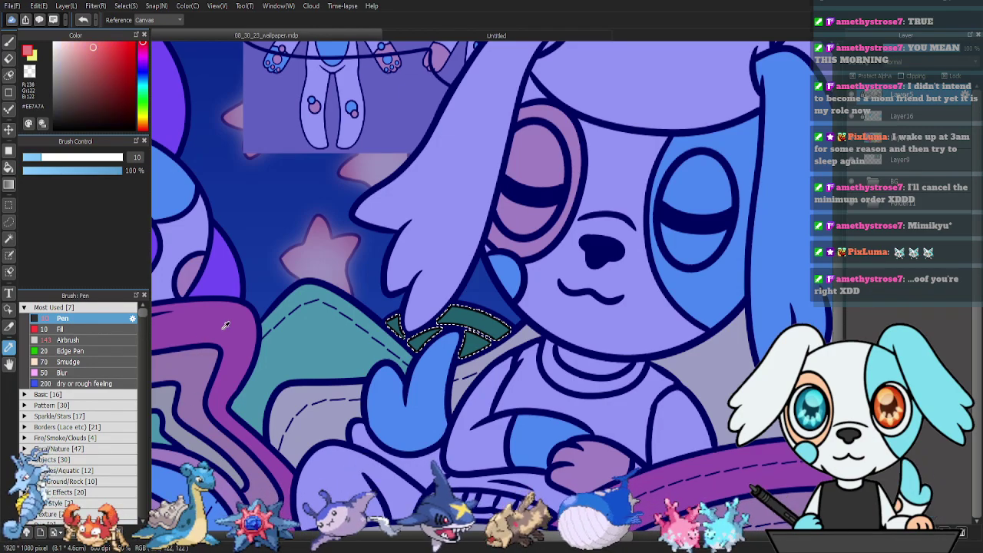
pyautogui.click(183, 433)
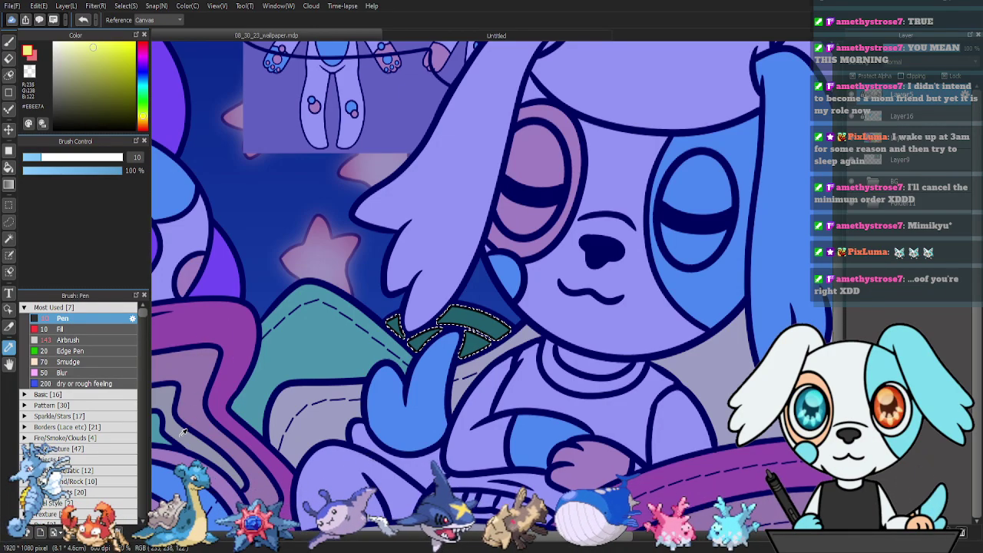
pyautogui.click(177, 478)
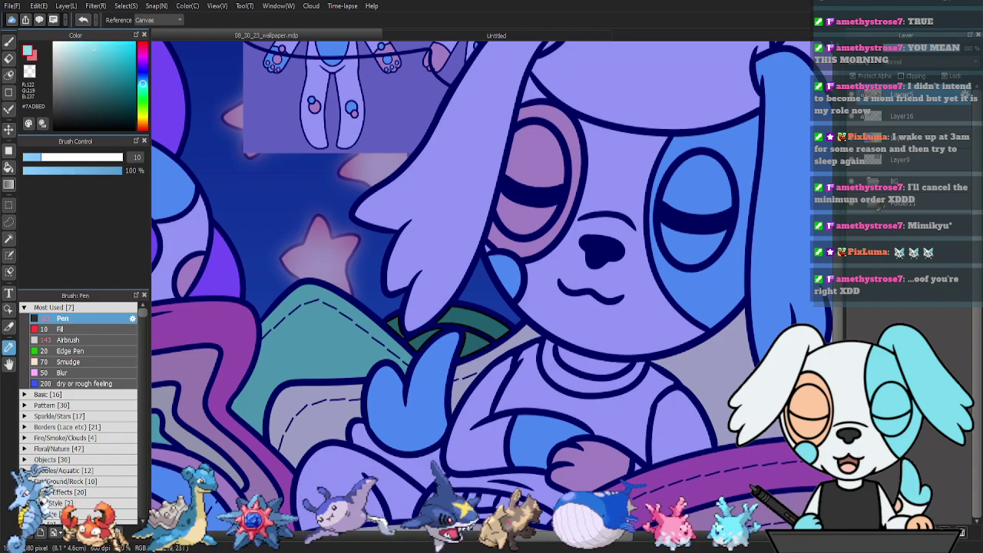
pyautogui.press('g')
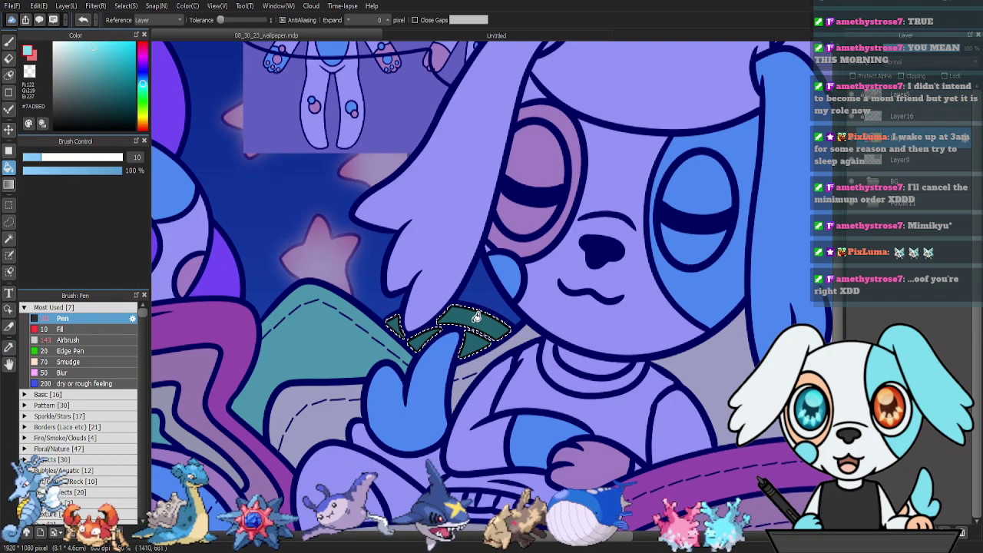
pyautogui.press('x')
pyautogui.click(468, 344)
pyautogui.hotkey('ctrl', 'd')
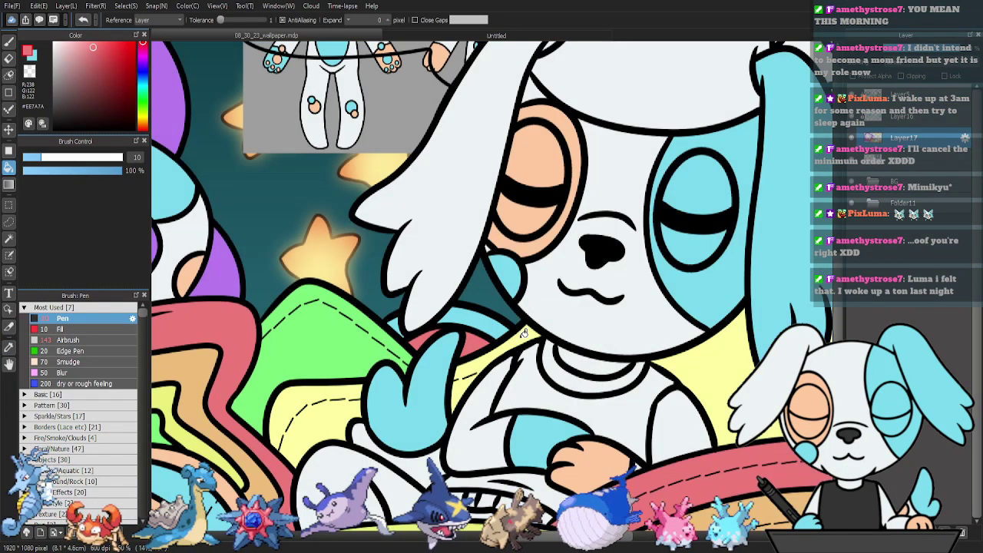
# Select the inside of the cat's open mouth from the Layer5 line art and set the colour to light pink #F6A5BD.
pyautogui.hotkey('ctrl', '-')
pyautogui.hotkey('ctrl', '-')
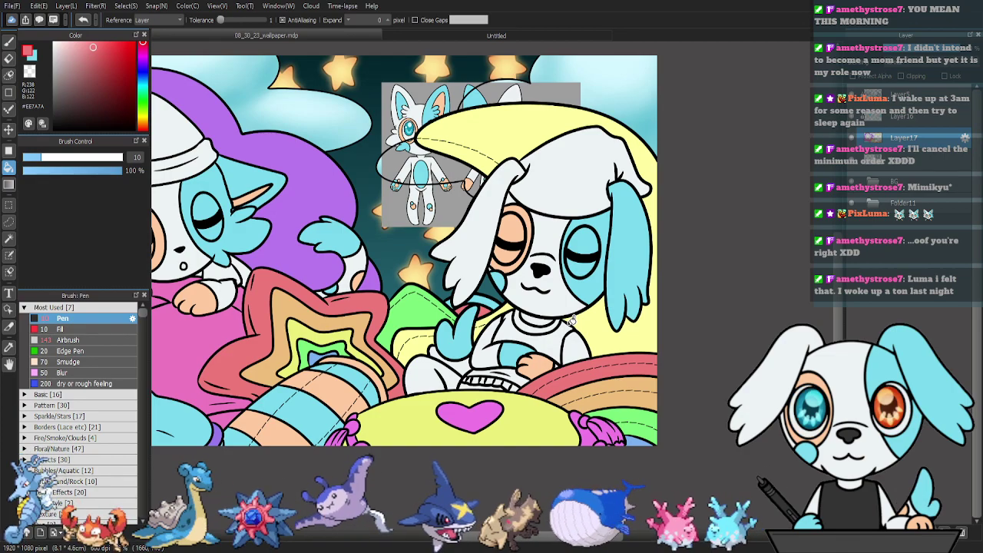
pyautogui.moveTo(473, 343); pyautogui.dragTo(423, 290)
pyautogui.scroll(2, 578, 302)
pyautogui.scroll(-2, 589, 318)
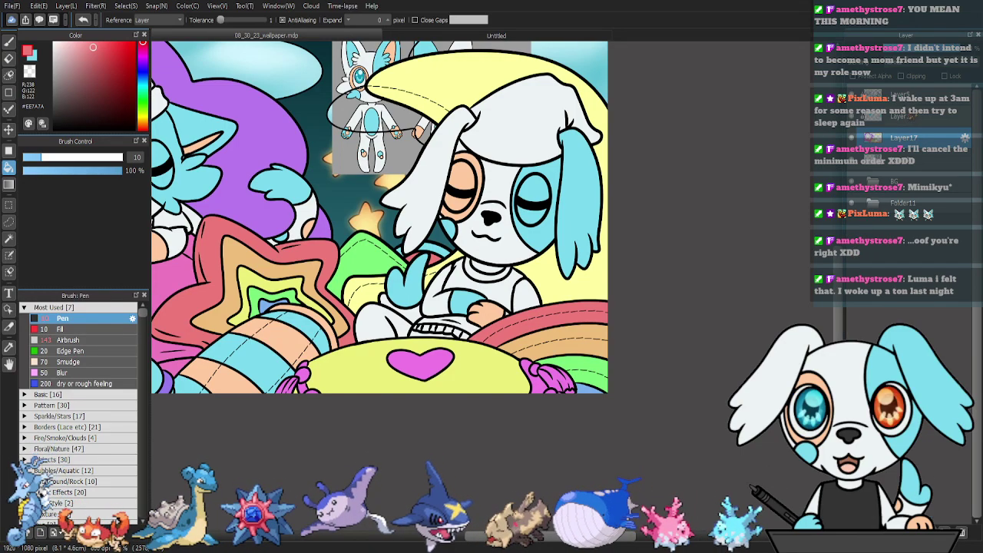
pyautogui.click(902, 96)
pyautogui.moveTo(367, 349); pyautogui.dragTo(464, 385)
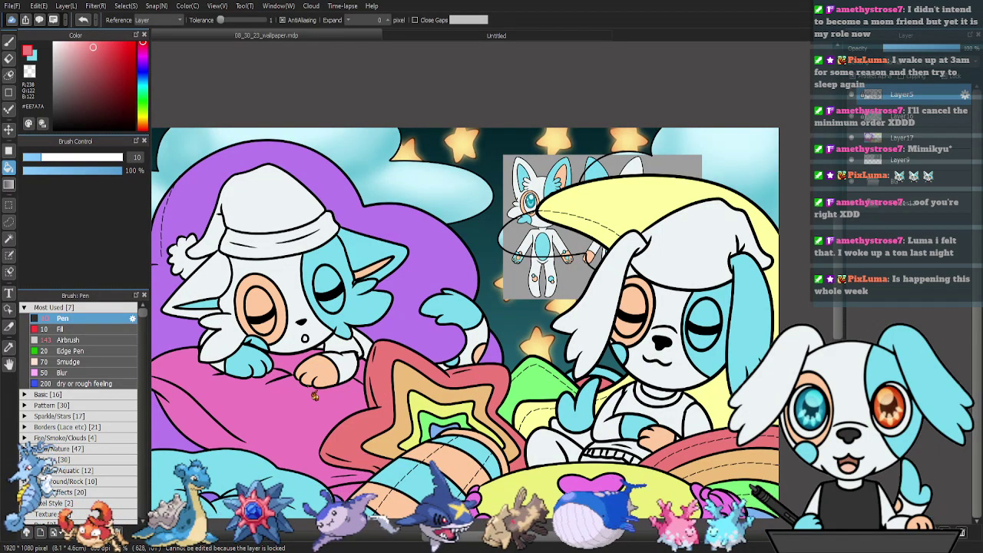
pyautogui.keyDown('alt'); pyautogui.click(327, 395); pyautogui.keyUp('alt')
pyautogui.moveTo(307, 361); pyautogui.dragTo(428, 361)
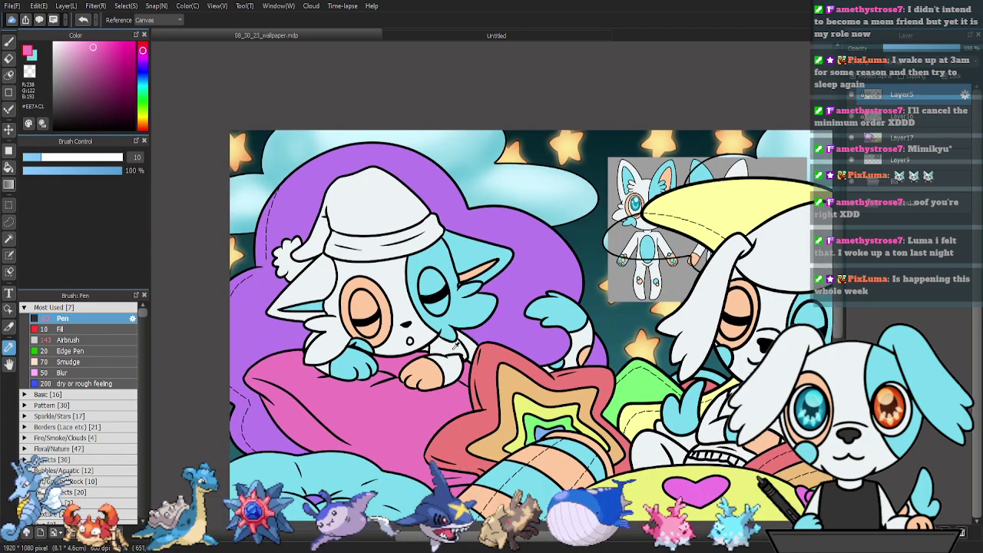
pyautogui.scroll(4, 455, 346)
pyautogui.moveTo(485, 355); pyautogui.dragTo(712, 261)
pyautogui.press('g')
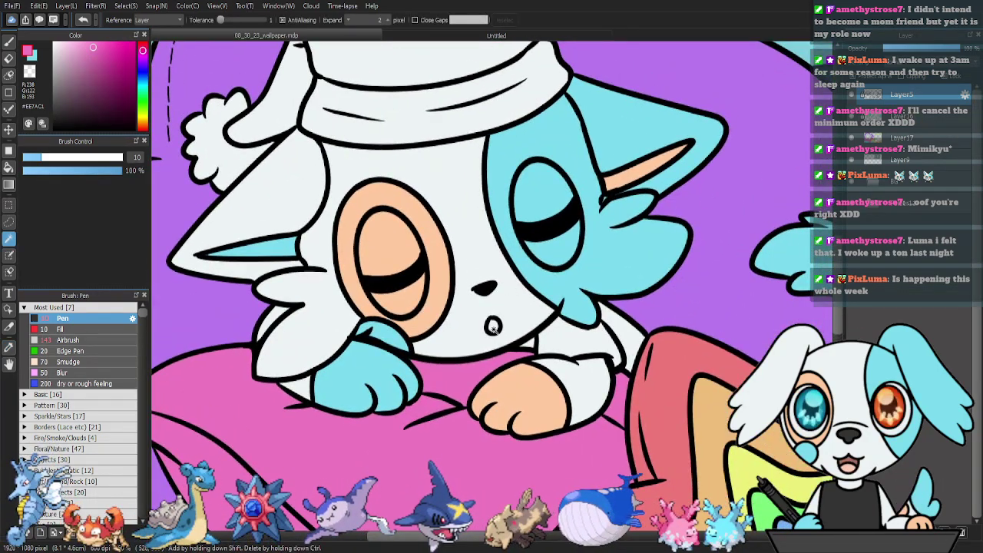
pyautogui.click(493, 325)
pyautogui.click(80, 46)
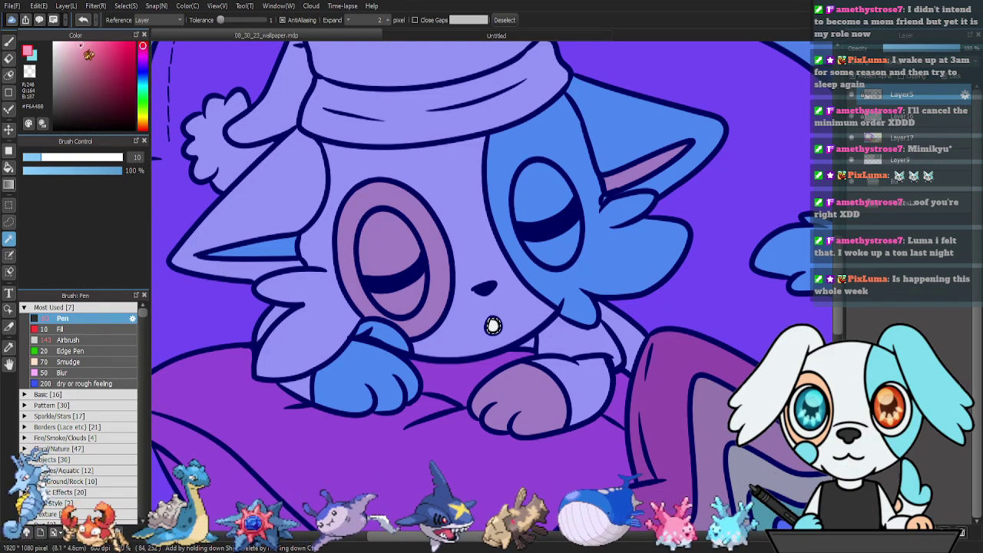
# Make Layer17 active and hide it to uncover the character reference sheet behind the moon pillow.
pyautogui.click(908, 139)
pyautogui.moveTo(709, 245); pyautogui.dragTo(307, 330)
pyautogui.moveTo(749, 186); pyautogui.dragTo(521, 261)
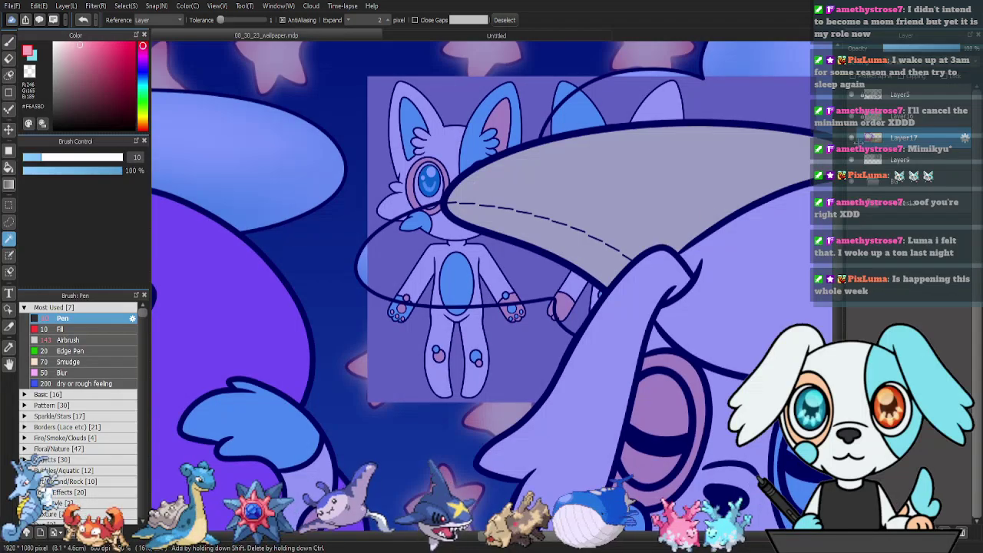
pyautogui.click(852, 137)
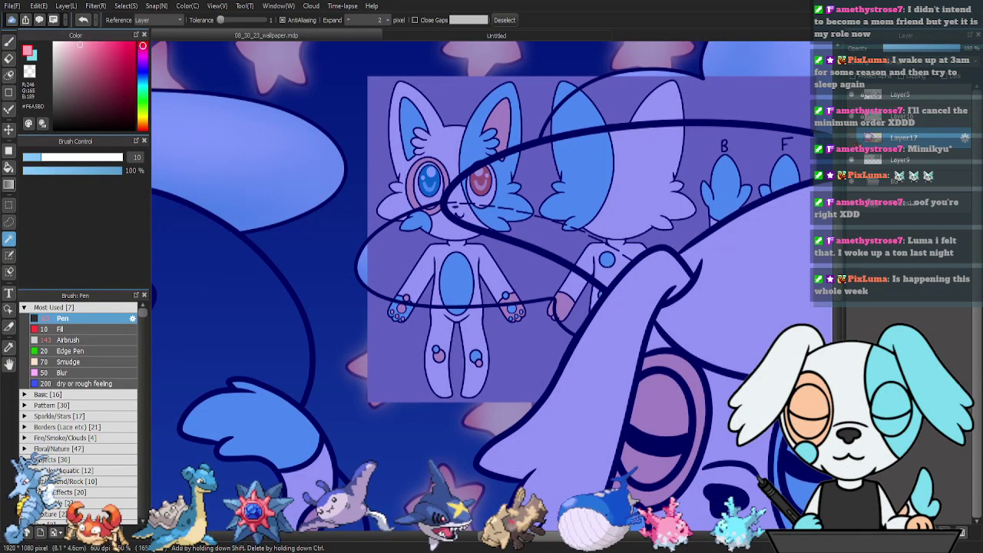
# Toggle the visibility of Layer5 and Layer16 to check their contents, and show Layer17 again.
pyautogui.click(851, 95)
pyautogui.click(852, 116)
pyautogui.click(852, 116)
pyautogui.click(852, 94)
pyautogui.click(852, 138)
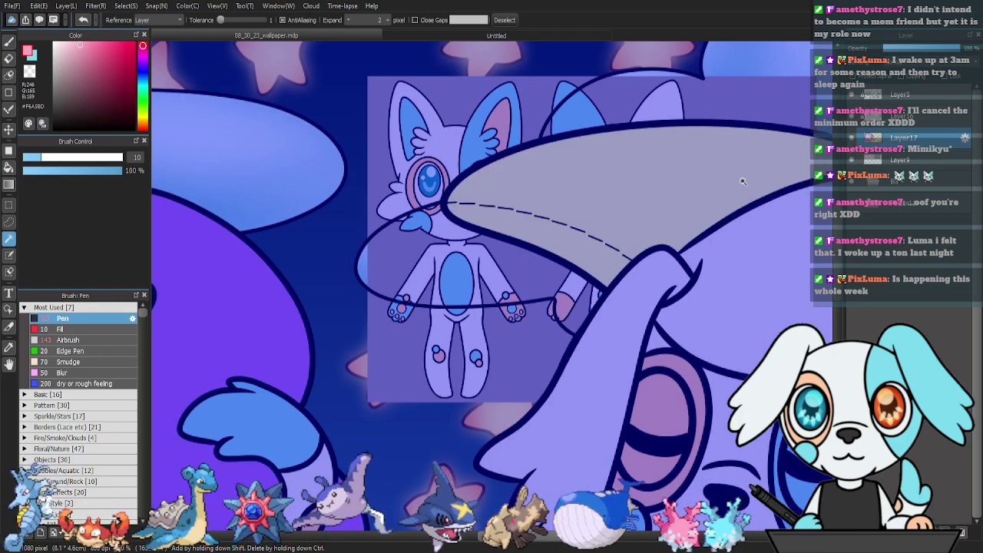
# Set the colour to light peach #F6C3A5 and fill the inside of the cat's open mouth on Layer16, clearing the selection.
pyautogui.moveTo(321, 264); pyautogui.dragTo(722, 211)
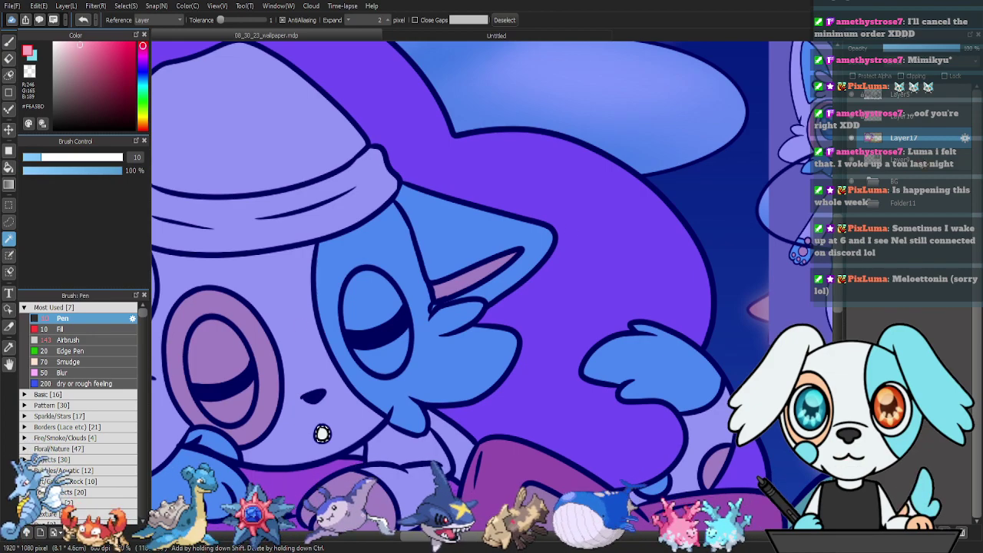
pyautogui.click(143, 124)
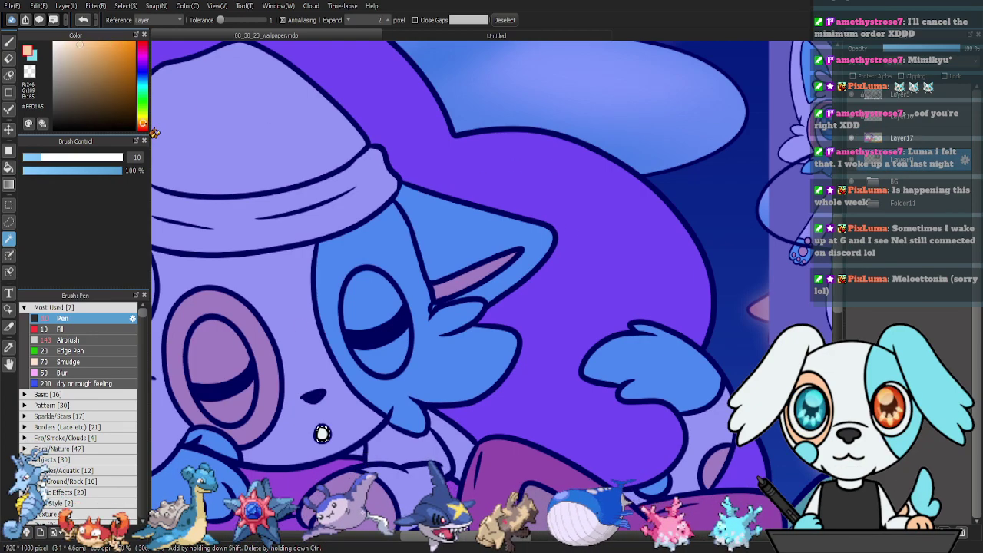
pyautogui.click(151, 131)
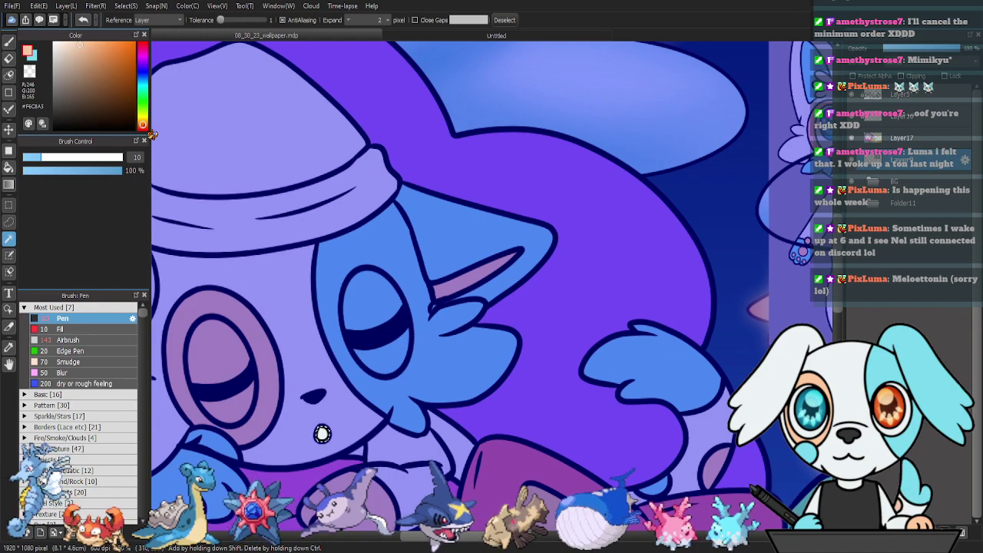
pyautogui.moveTo(152, 135); pyautogui.dragTo(152, 137)
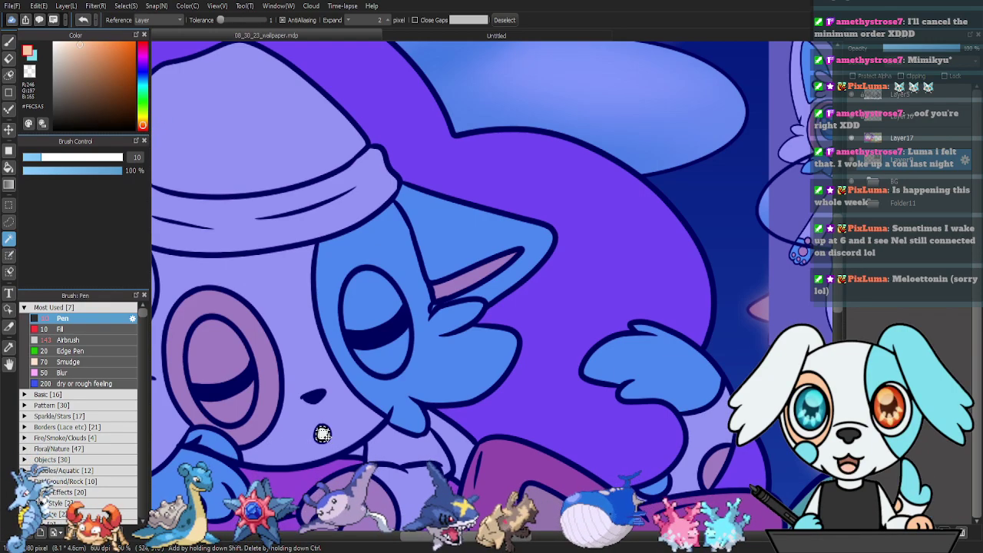
pyautogui.press('g')
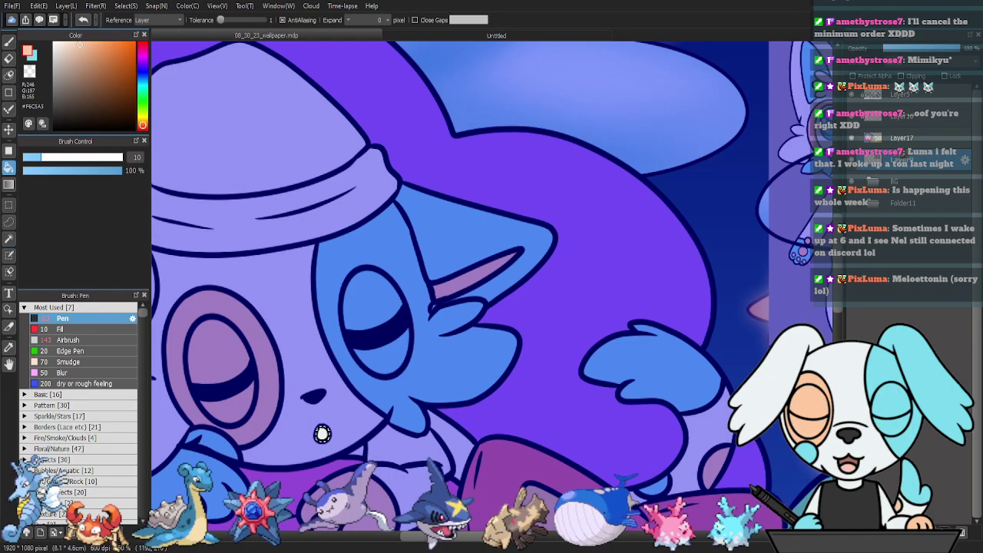
pyautogui.click(913, 136)
pyautogui.click(323, 433)
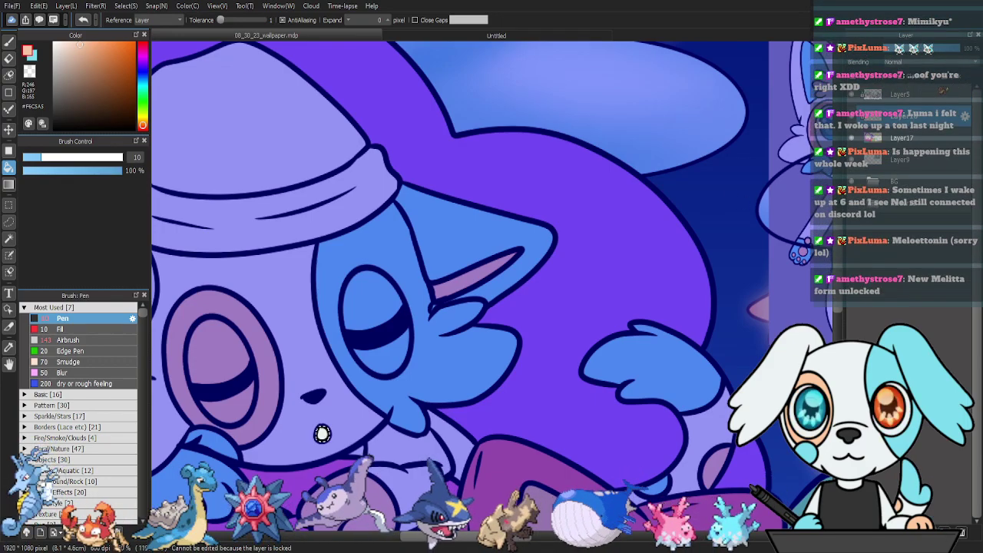
pyautogui.click(322, 433)
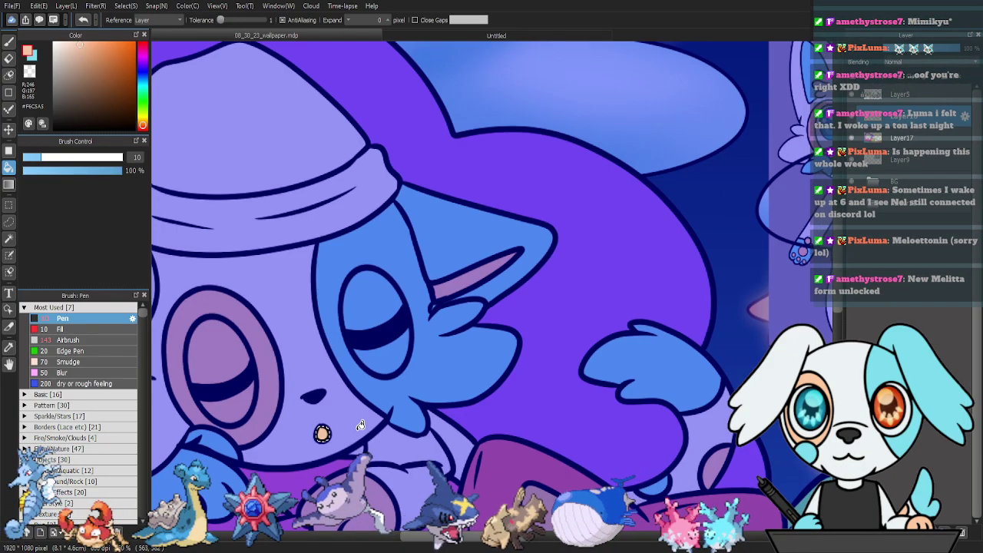
pyautogui.hotkey('ctrl', 'd')
# Select the pompom and brim of the cat's nightcap and the dog's whole nightcap from the Layer5 line art.
pyautogui.moveTo(445, 333); pyautogui.dragTo(602, 328)
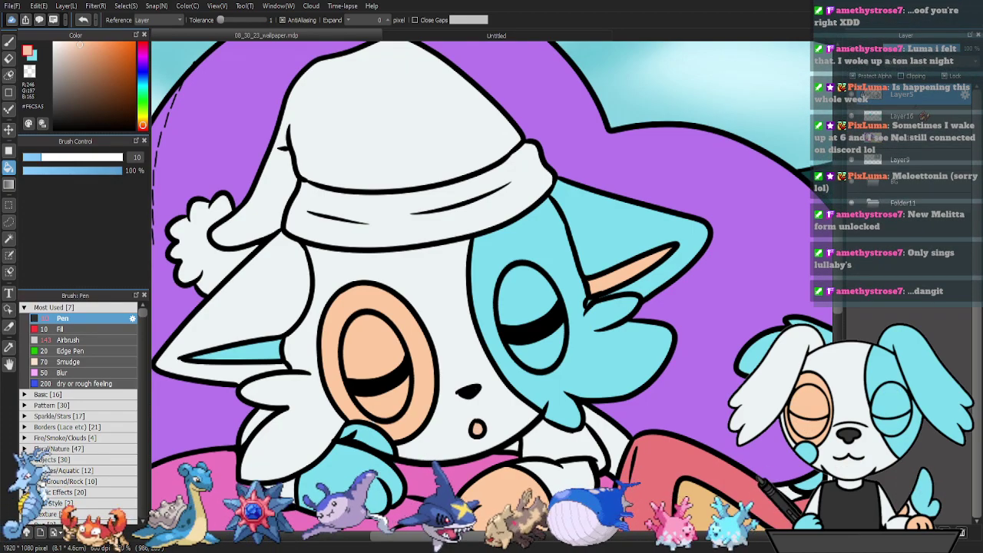
pyautogui.press('w')
pyautogui.click(216, 261)
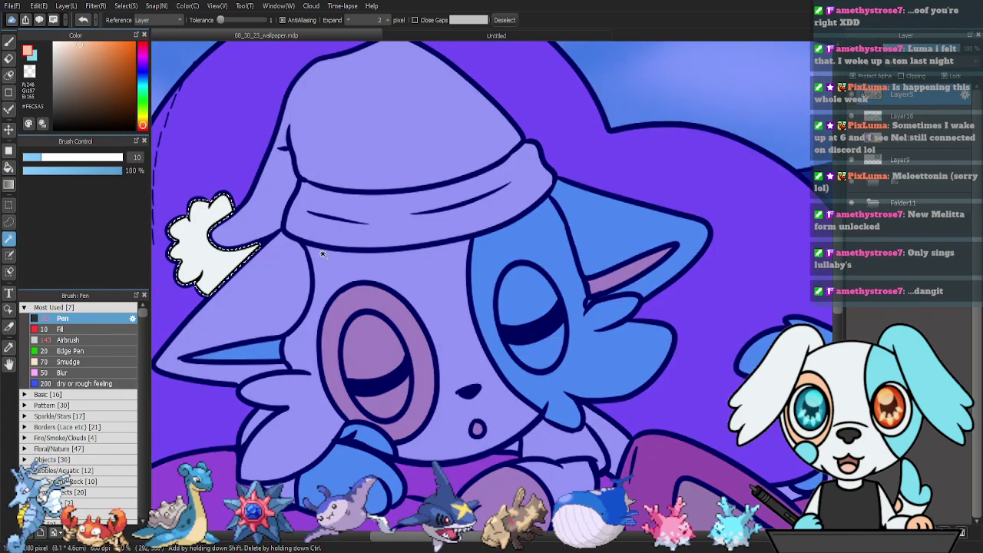
pyautogui.keyDown('shift'); pyautogui.click(398, 221); pyautogui.keyUp('shift')
pyautogui.moveTo(741, 178)
pyautogui.mouseDown()
pyautogui.moveTo(724, 177)
pyautogui.moveTo(729, 162)
pyautogui.moveTo(717, 171)
pyautogui.moveTo(514, 158)
pyautogui.moveTo(376, 163)
pyautogui.mouseUp()
pyautogui.moveTo(791, 187)
pyautogui.mouseDown()
pyautogui.moveTo(453, 217)
pyautogui.moveTo(391, 142)
pyautogui.mouseUp()
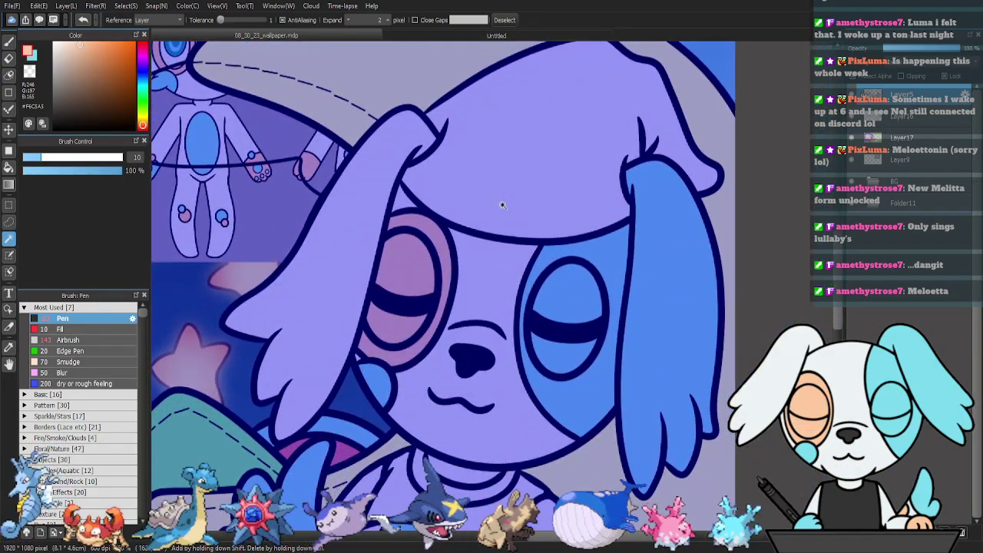
pyautogui.moveTo(509, 326); pyautogui.dragTo(465, 304)
pyautogui.keyDown('shift'); pyautogui.click(507, 191); pyautogui.keyUp('shift')
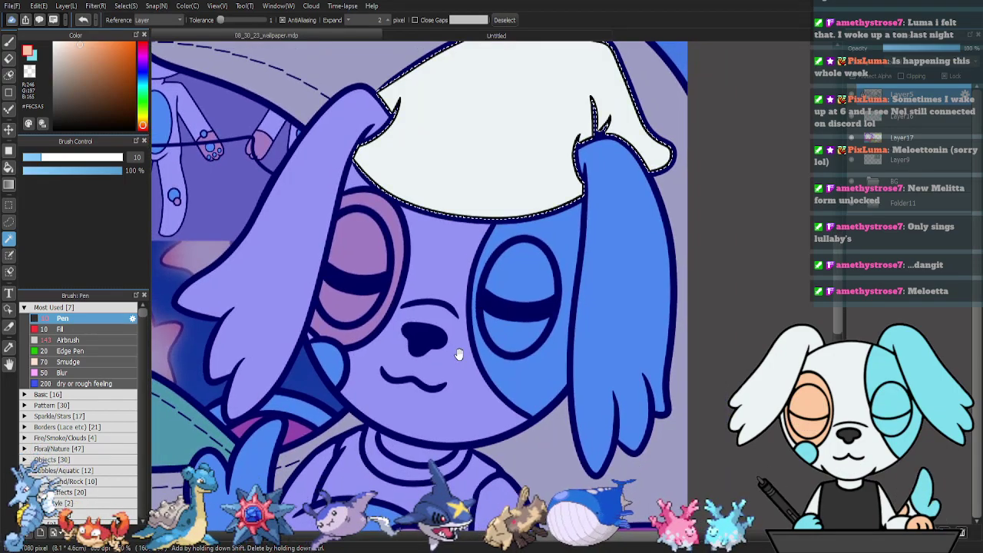
# Add the dog's shirt and trouser areas to the selection and make Layer16 active.
pyautogui.moveTo(459, 356); pyautogui.dragTo(475, 215)
pyautogui.click(444, 336)
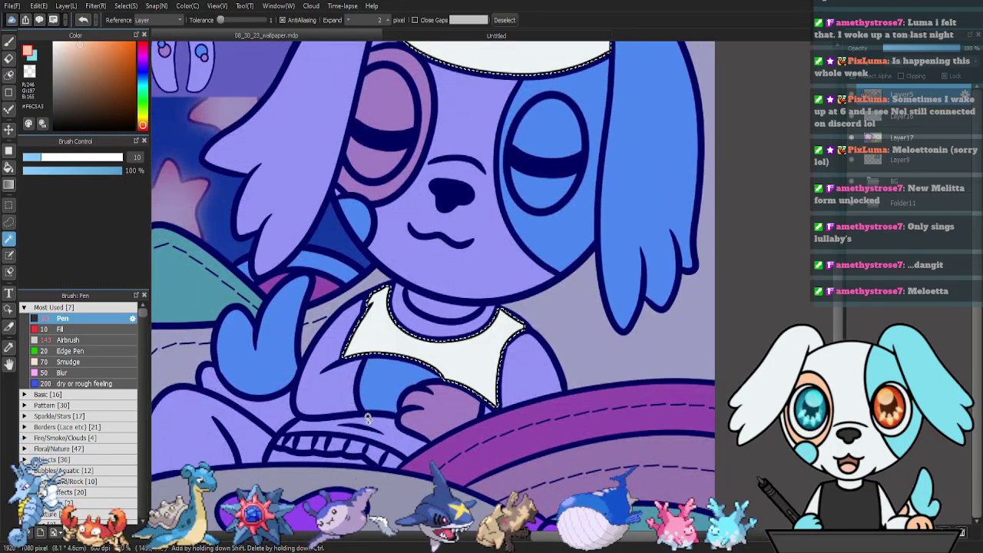
pyautogui.click(394, 421)
pyautogui.keyDown('shift'); pyautogui.click(244, 440); pyautogui.keyUp('shift')
pyautogui.keyDown('shift'); pyautogui.click(269, 455); pyautogui.keyUp('shift')
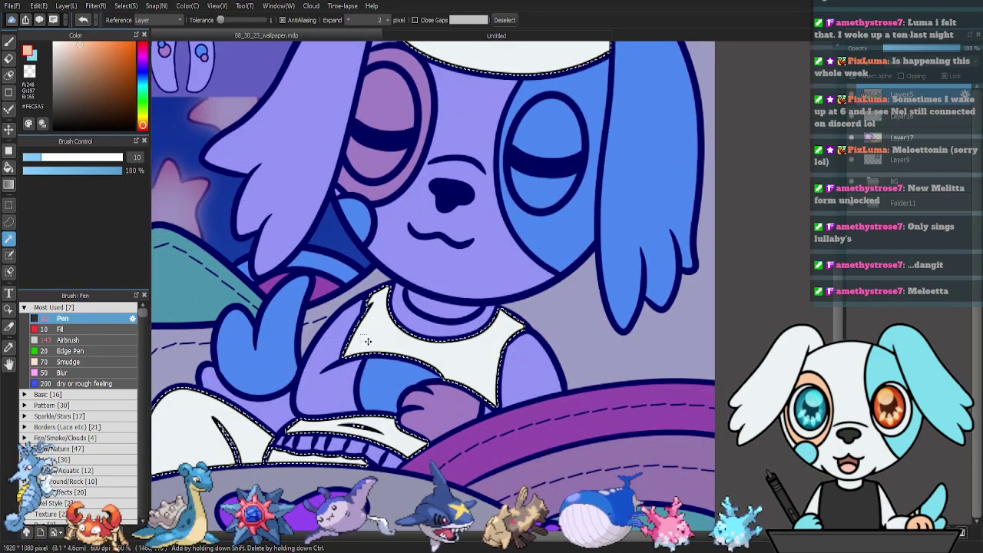
pyautogui.click(906, 117)
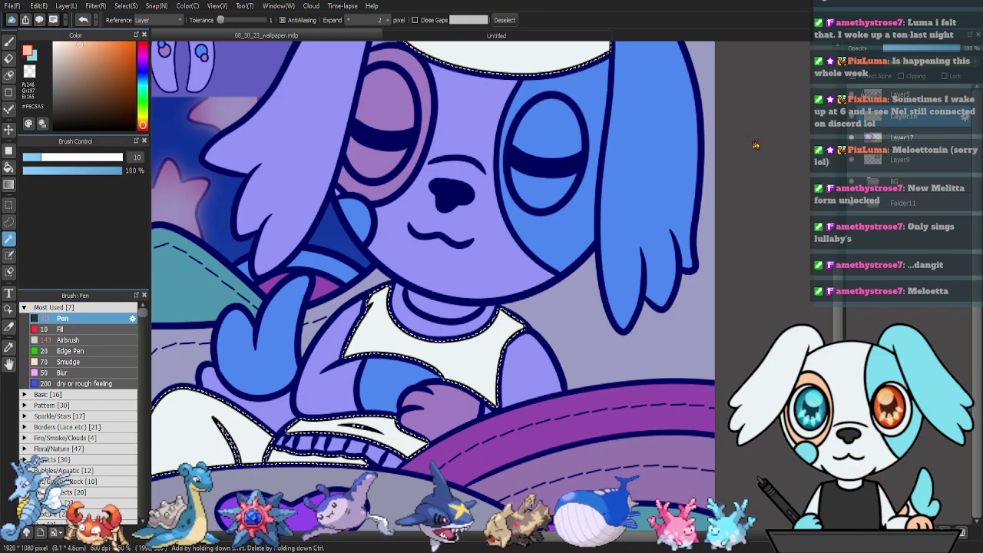
# Set the colour to violet #967AEE and swap it with the secondary light blue #7ADBED.
pyautogui.hotkey('ctrl', '-')
pyautogui.hotkey('ctrl', '-')
pyautogui.moveTo(318, 257); pyautogui.dragTo(496, 329)
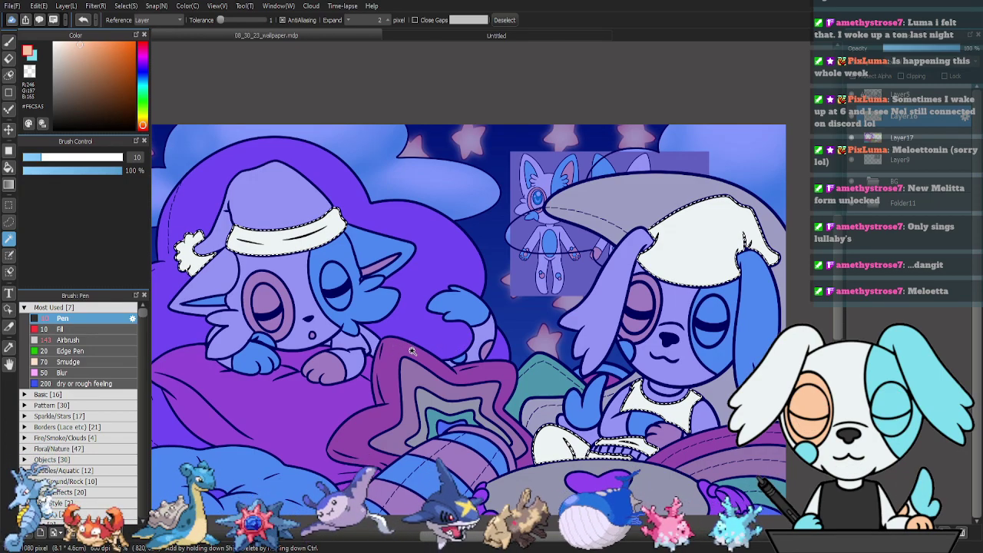
pyautogui.press('i')
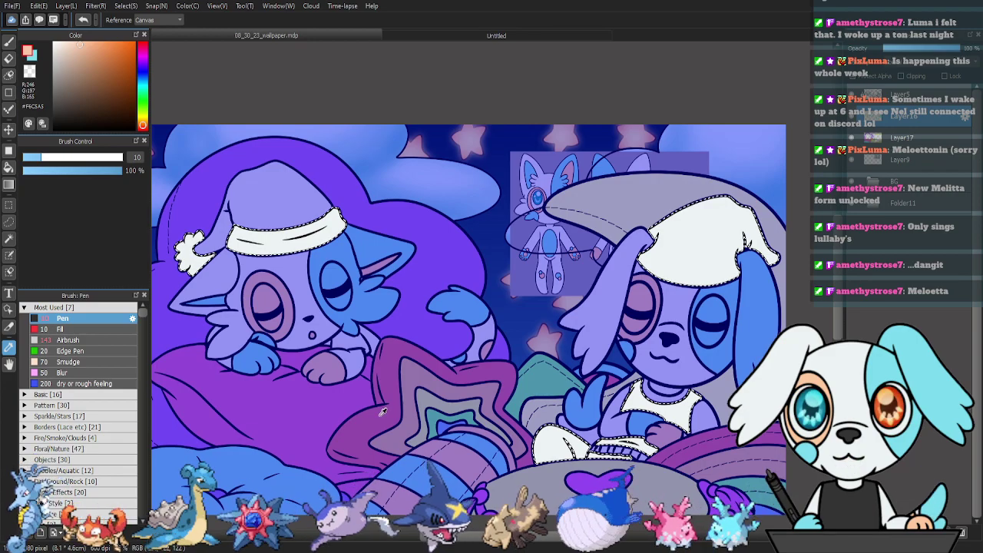
pyautogui.keyDown('alt'); pyautogui.click(408, 462); pyautogui.keyUp('alt')
pyautogui.click(354, 357)
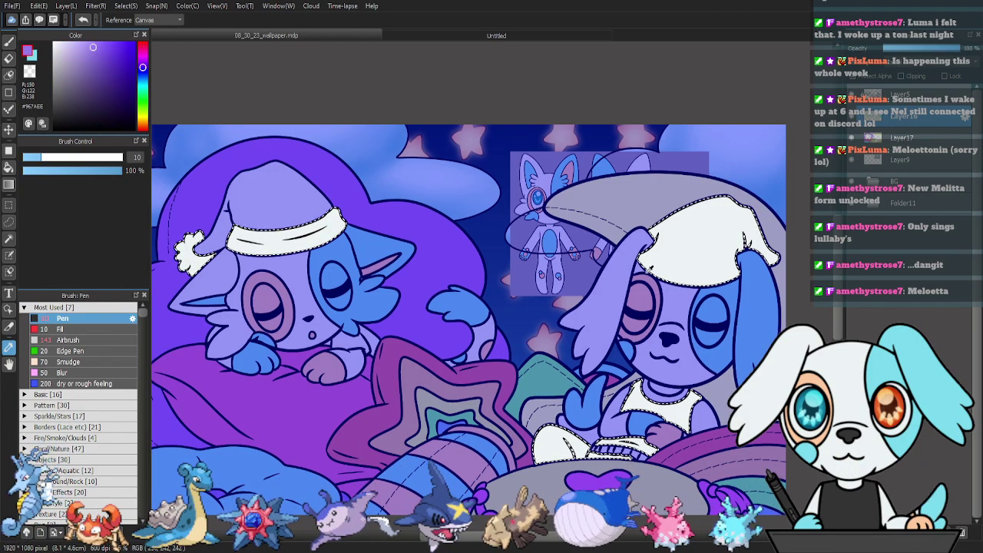
pyautogui.press('x')
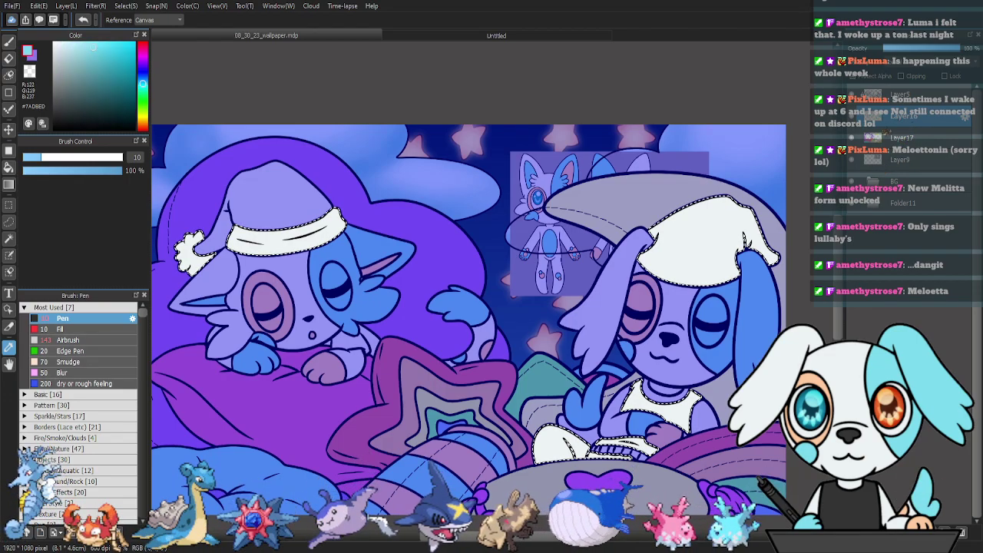
# Try light blue #7ADBED on the cat's nightcap trim and the dog's nightcap and shirt, and undo these fills.
pyautogui.press('g')
pyautogui.click(247, 242)
pyautogui.click(188, 250)
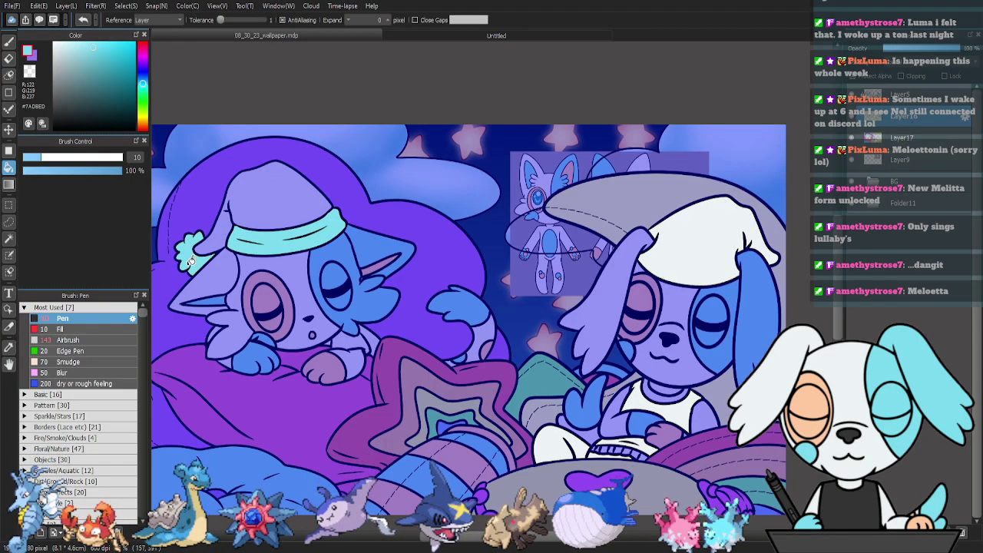
pyautogui.moveTo(682, 302); pyautogui.dragTo(618, 279)
pyautogui.click(627, 242)
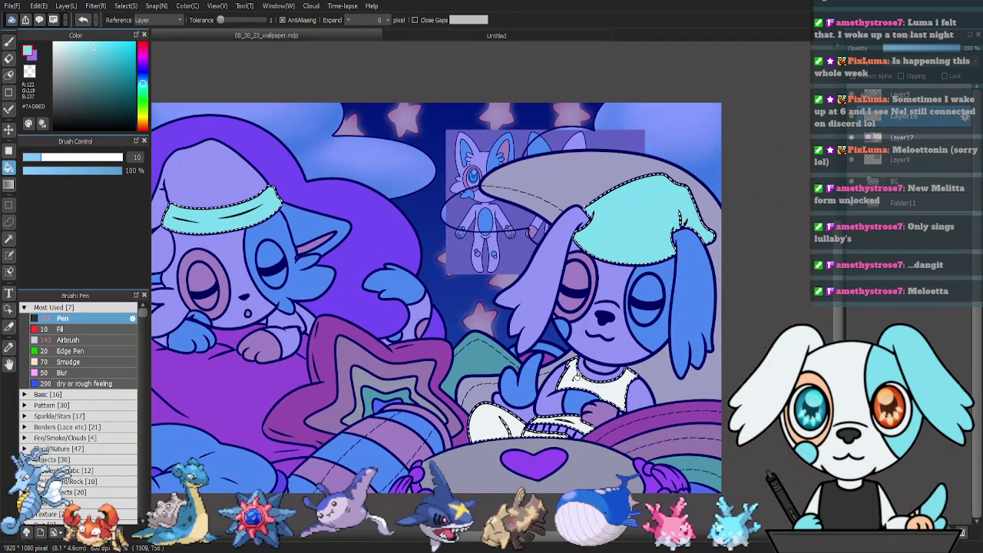
pyautogui.click(581, 374)
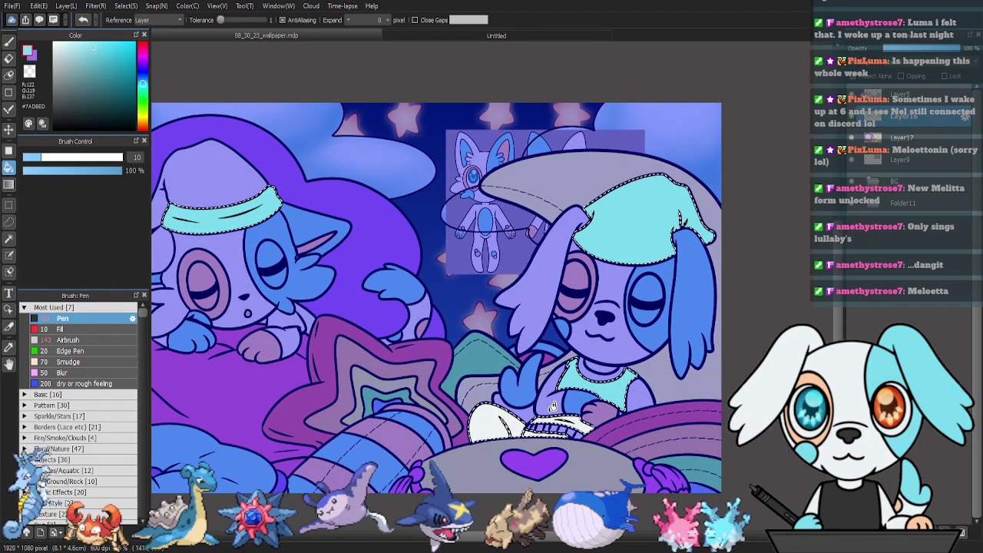
pyautogui.hotkey('ctrl', 'z')
pyautogui.hotkey('ctrl', 'z')
pyautogui.hotkey('ctrl', 'z')
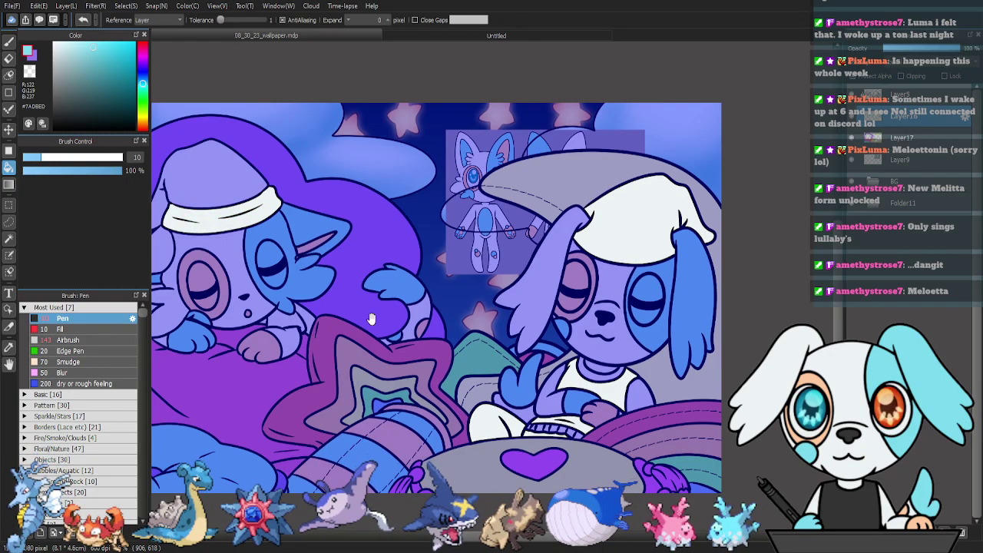
# Change the violet colour to green #7AEE7A and fill the brim and pompom of the cat's nightcap.
pyautogui.moveTo(372, 319); pyautogui.dragTo(533, 354)
pyautogui.press('x')
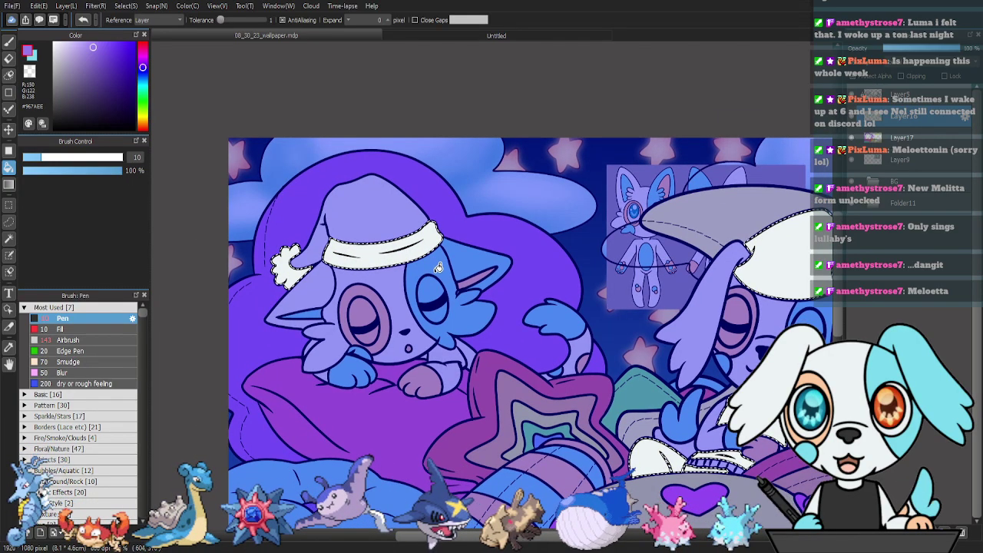
pyautogui.press('i')
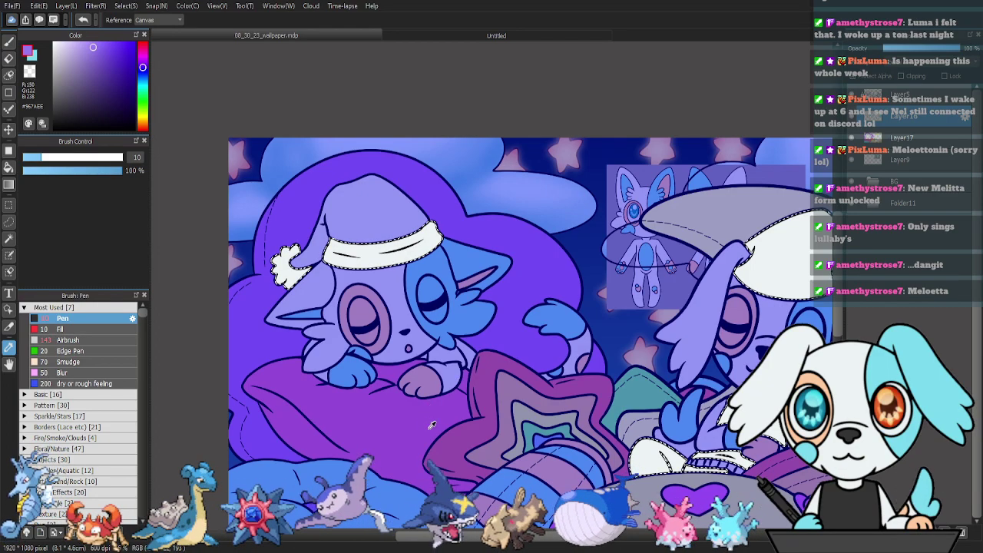
pyautogui.click(143, 101)
pyautogui.press('g')
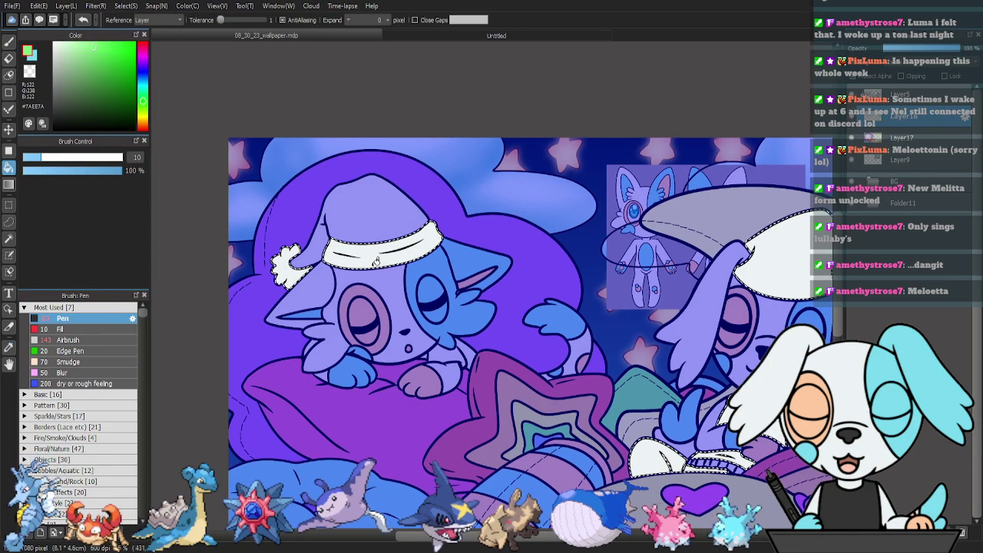
pyautogui.click(377, 260)
pyautogui.click(297, 274)
# Fill the dog's nightcap, shirt and trousers with green #7AEE7A on Layer16, clearing the selection.
pyautogui.moveTo(608, 310); pyautogui.dragTo(505, 294)
pyautogui.click(662, 245)
pyautogui.click(666, 396)
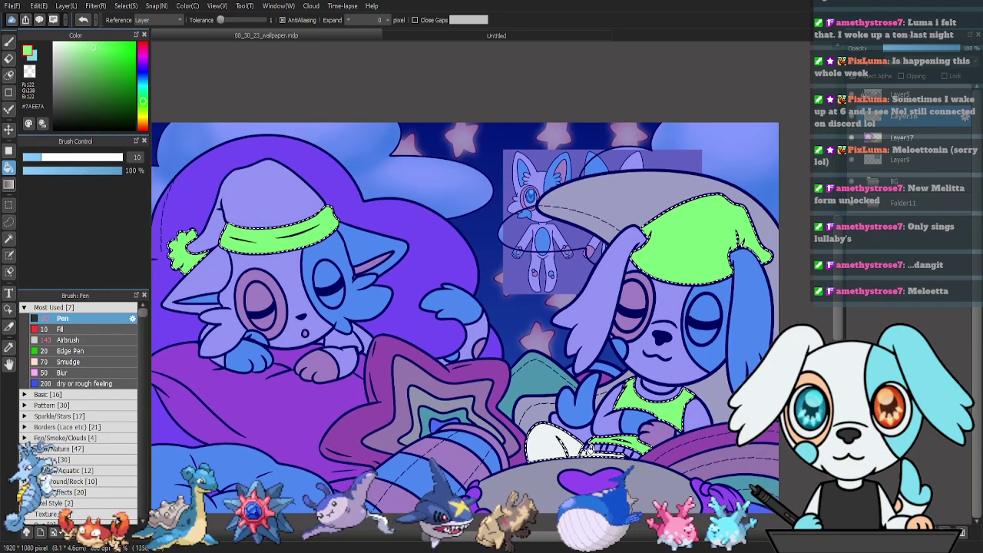
pyautogui.click(568, 434)
pyautogui.hotkey('ctrl', 'd')
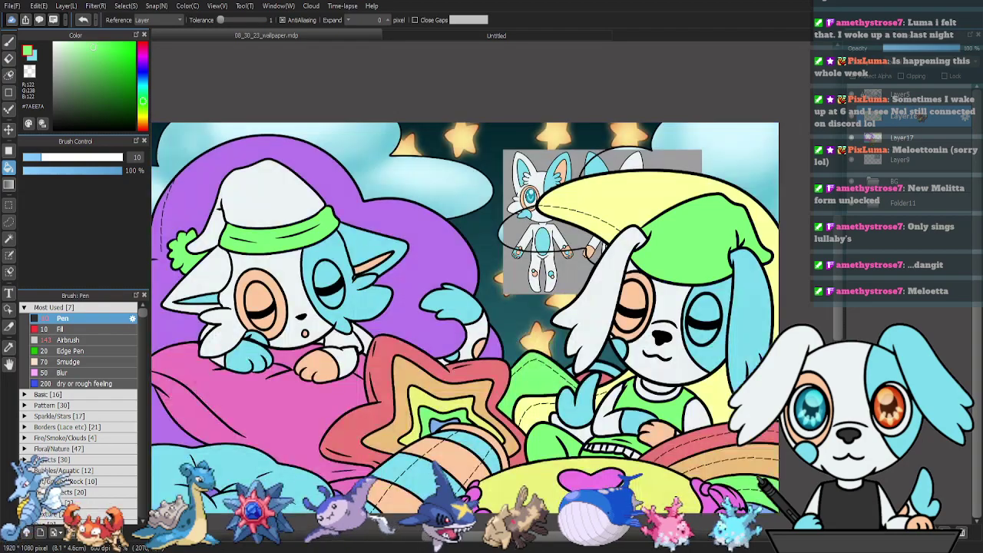
# Swap to light blue #7ADBED and select the cat's nightcap, the cat's chest area and the dog's shirt collar from Layer5.
pyautogui.click(904, 94)
pyautogui.press('x')
pyautogui.press('w')
pyautogui.click(261, 188)
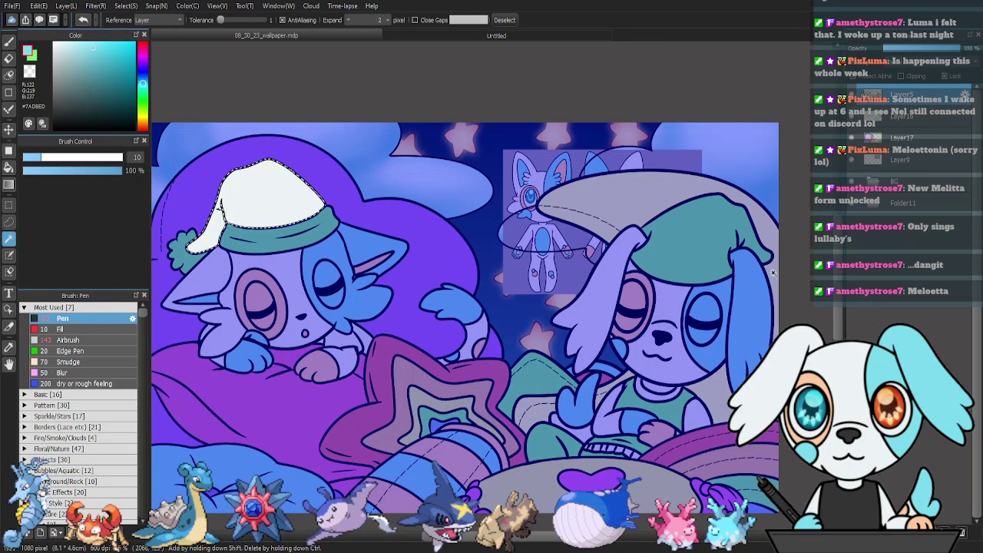
pyautogui.keyDown('shift'); pyautogui.click(653, 388); pyautogui.keyUp('shift')
pyautogui.moveTo(652, 437); pyautogui.dragTo(593, 352)
pyautogui.moveTo(299, 259); pyautogui.dragTo(360, 288)
pyautogui.keyDown('shift'); pyautogui.click(356, 287); pyautogui.keyUp('shift')
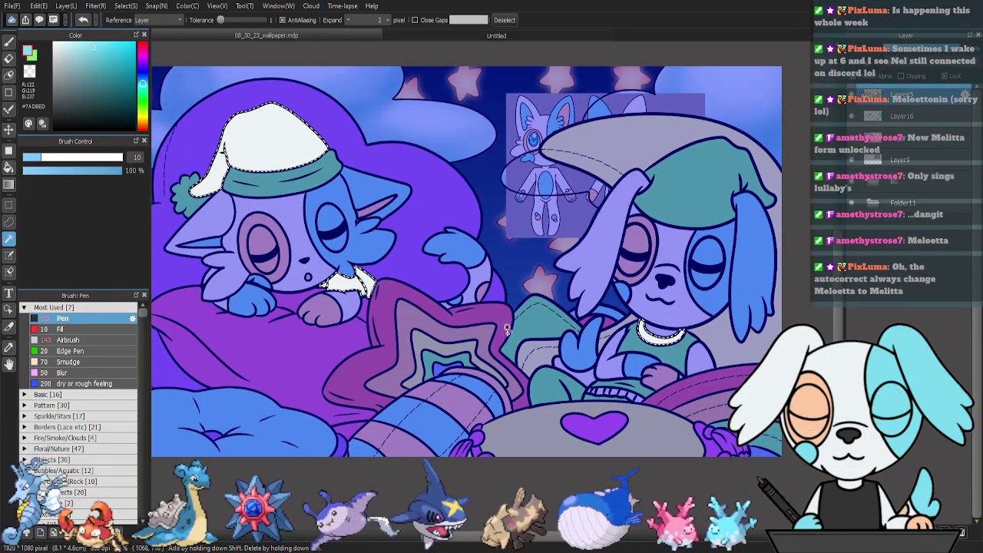
# Undo the last selection change and select the band of the dog's shirt collar from Layer5.
pyautogui.moveTo(621, 342); pyautogui.dragTo(543, 326)
pyautogui.hotkey('ctrl', 'z')
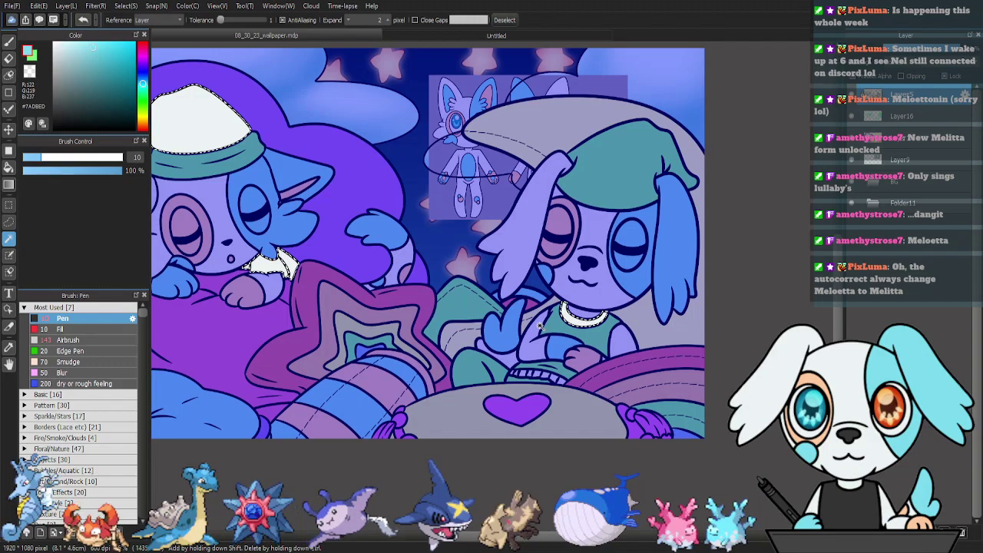
pyautogui.moveTo(556, 327); pyautogui.dragTo(446, 274)
pyautogui.scroll(3, 510, 280)
pyautogui.click(494, 290)
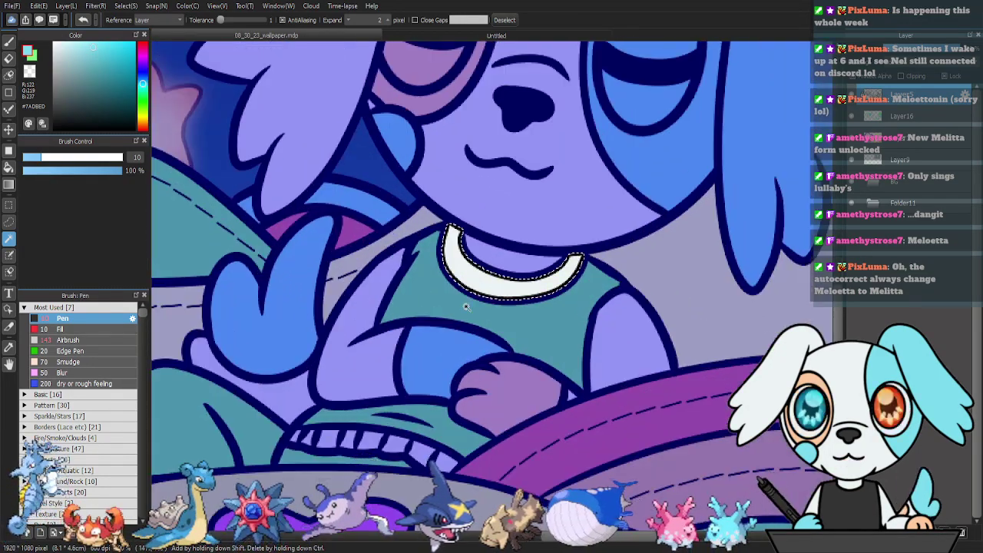
pyautogui.press('x')
# Add every section of the ribbed band on the dog's trousers to the selection.
pyautogui.keyDown('shift'); pyautogui.click(296, 440); pyautogui.keyUp('shift')
pyautogui.keyDown('shift'); pyautogui.click(309, 439); pyautogui.keyUp('shift')
pyautogui.keyDown('shift'); pyautogui.click(328, 440); pyautogui.keyUp('shift')
pyautogui.keyDown('shift'); pyautogui.click(370, 442); pyautogui.keyUp('shift')
pyautogui.keyDown('shift'); pyautogui.click(389, 446); pyautogui.keyUp('shift')
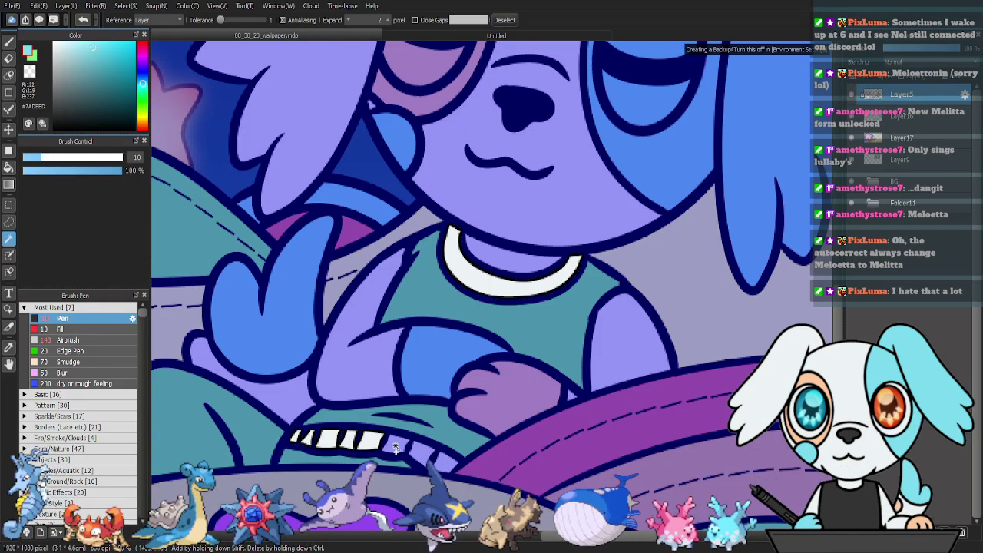
pyautogui.keyDown('shift'); pyautogui.click(409, 450); pyautogui.keyUp('shift')
pyautogui.keyDown('shift'); pyautogui.click(427, 456); pyautogui.keyUp('shift')
pyautogui.keyDown('shift'); pyautogui.click(445, 461); pyautogui.keyUp('shift')
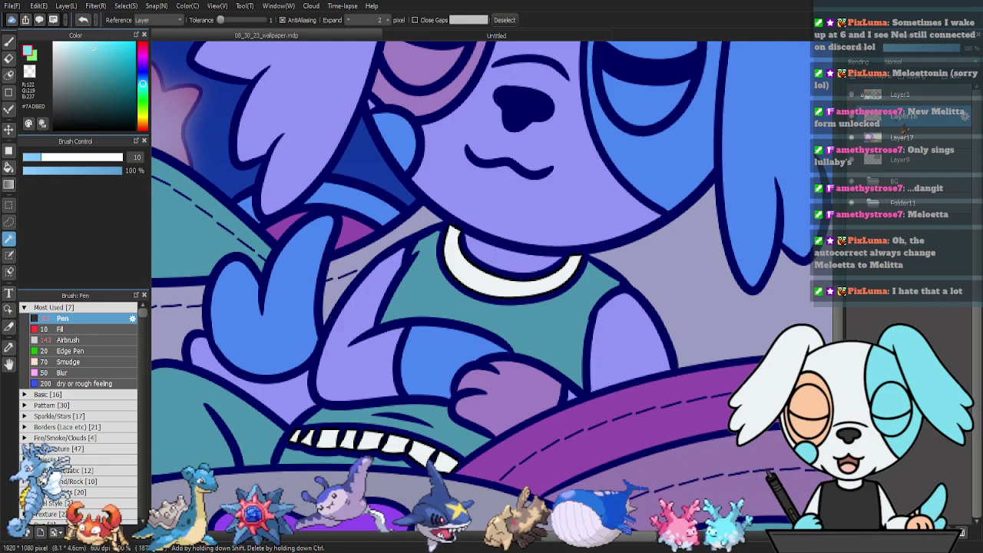
# Fill the dog's shirt collar and every section of the trouser band with light blue #7ADBED.
pyautogui.press('g')
pyautogui.click(506, 288)
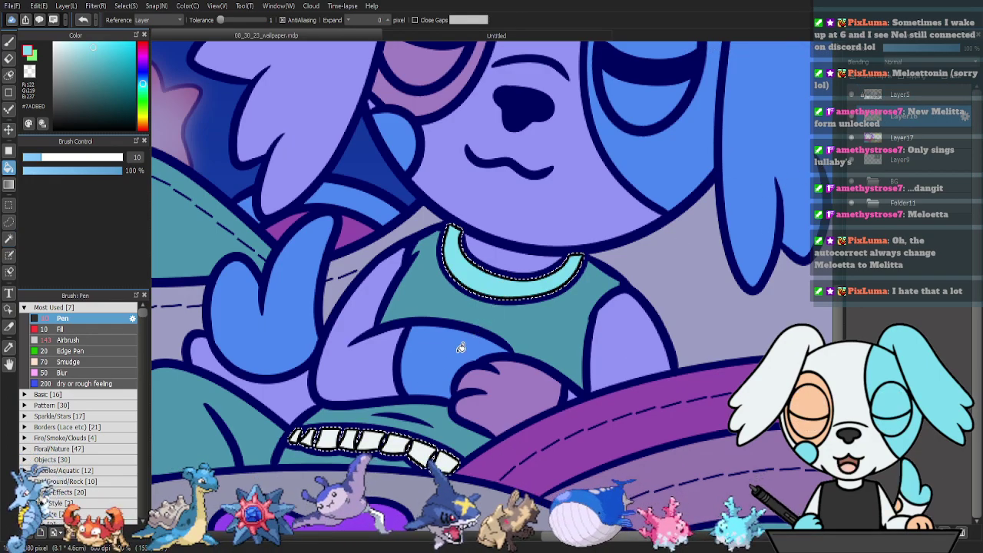
pyautogui.click(328, 435)
pyautogui.click(432, 447)
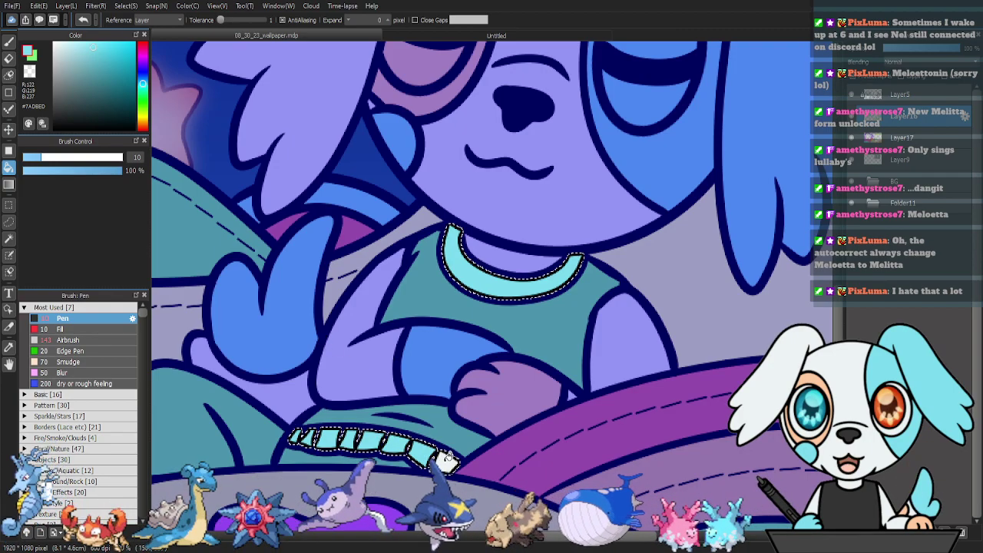
# Fill the cat's nightcap and chest area with light blue #7ADBED and clear the selection.
pyautogui.scroll(-3, 353, 341)
pyautogui.moveTo(263, 279); pyautogui.dragTo(395, 300)
pyautogui.scroll(-3, 396, 300)
pyautogui.scroll(3, 400, 358)
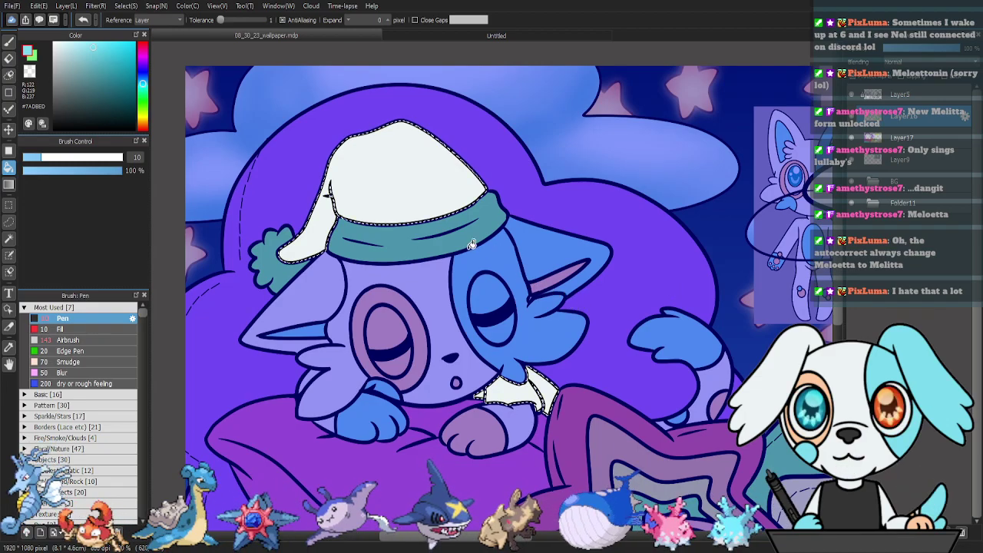
pyautogui.click(410, 204)
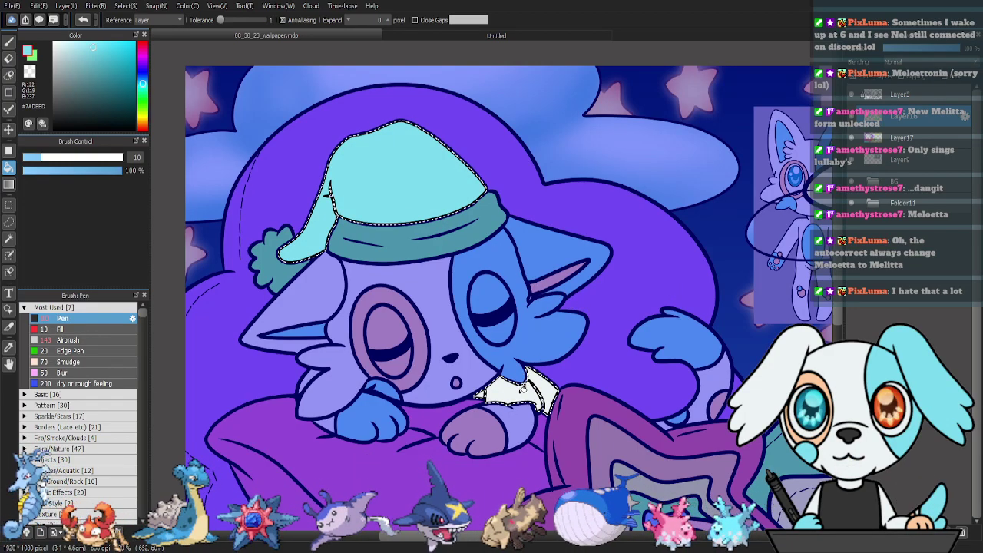
pyautogui.click(499, 388)
pyautogui.hotkey('ctrl', 'd')
pyautogui.hotkey('ctrl', 'd')
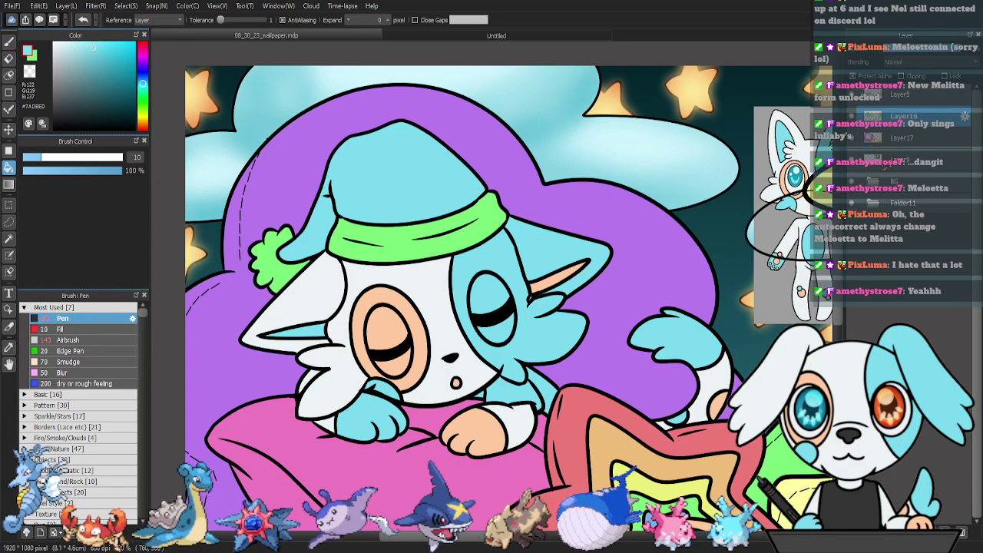
# Select the small sliver behind the cat's cheek fur from Layer5, fill it light blue on Layer16 and clear the selection.
pyautogui.press('w')
pyautogui.click(307, 380)
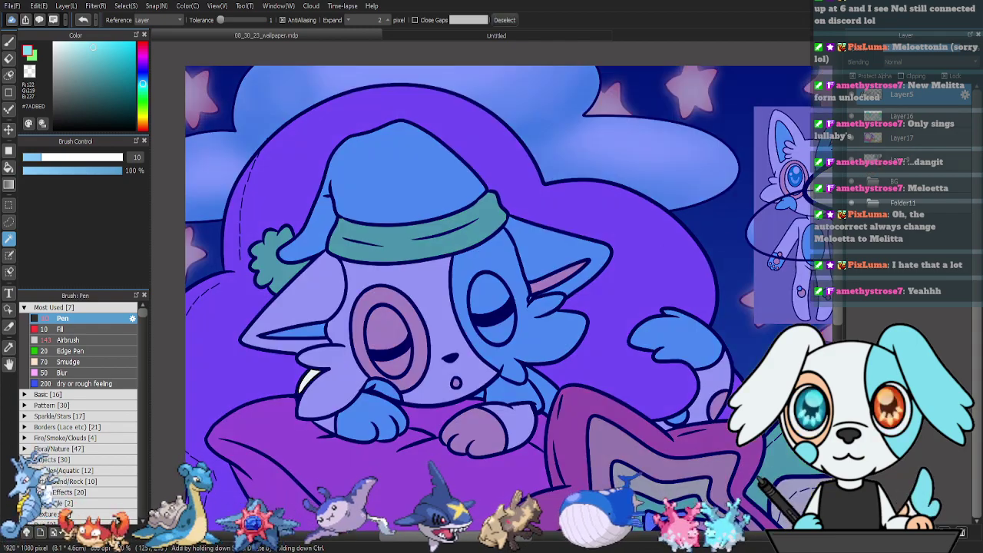
pyautogui.press('g')
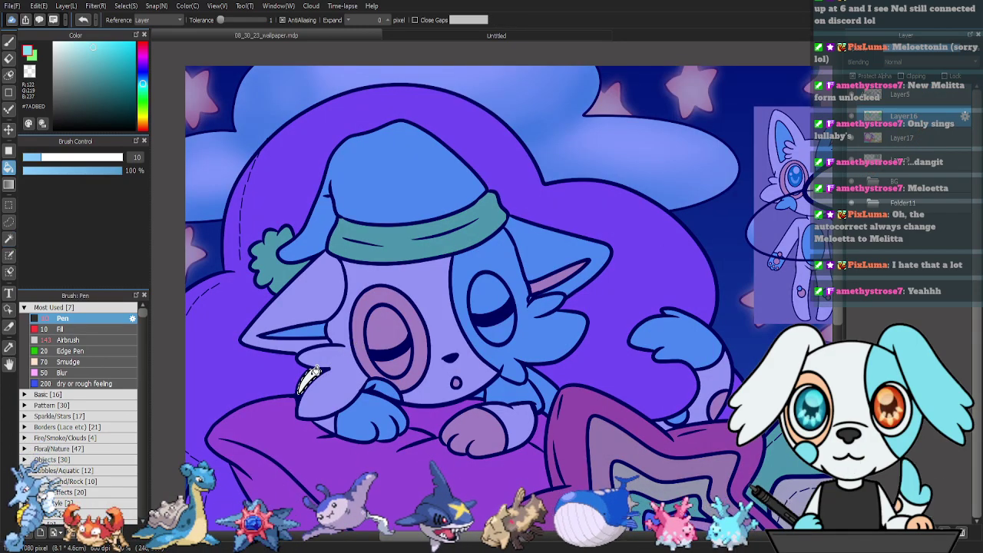
pyautogui.hotkey('ctrl', 'd')
# Select the dog's green nightcap, shirt and trousers from Layer5.
pyautogui.scroll(-2, 599, 323)
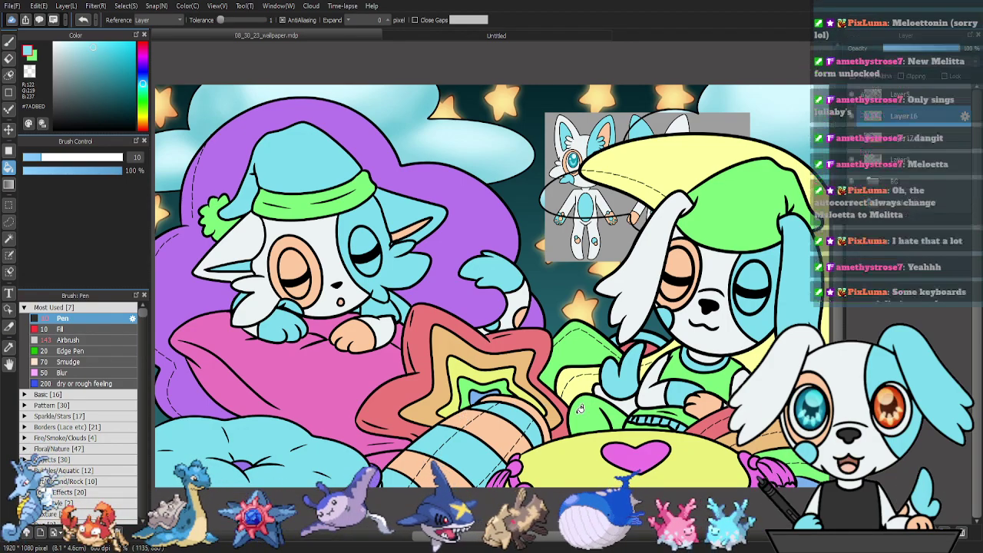
pyautogui.moveTo(619, 398); pyautogui.dragTo(485, 399)
pyautogui.press('w')
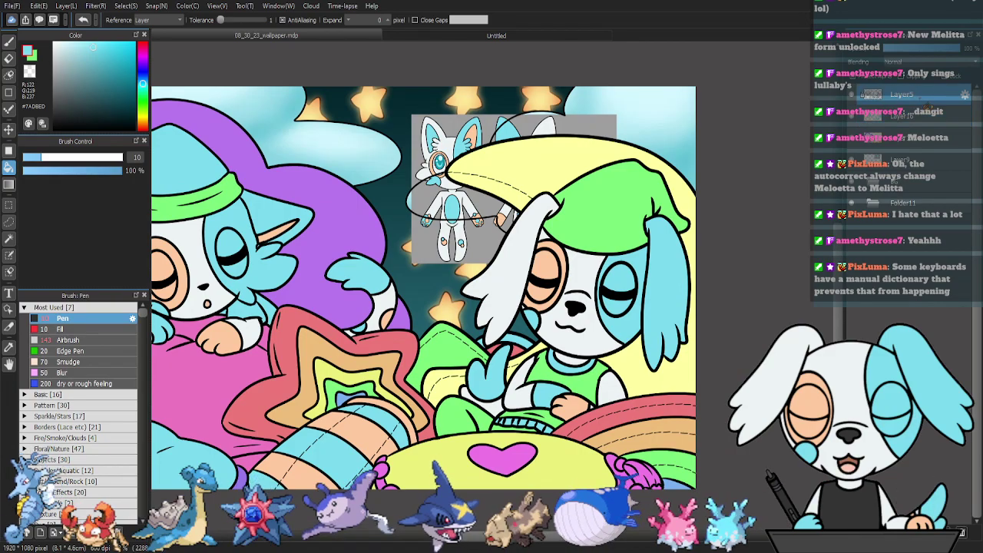
pyautogui.click(612, 219)
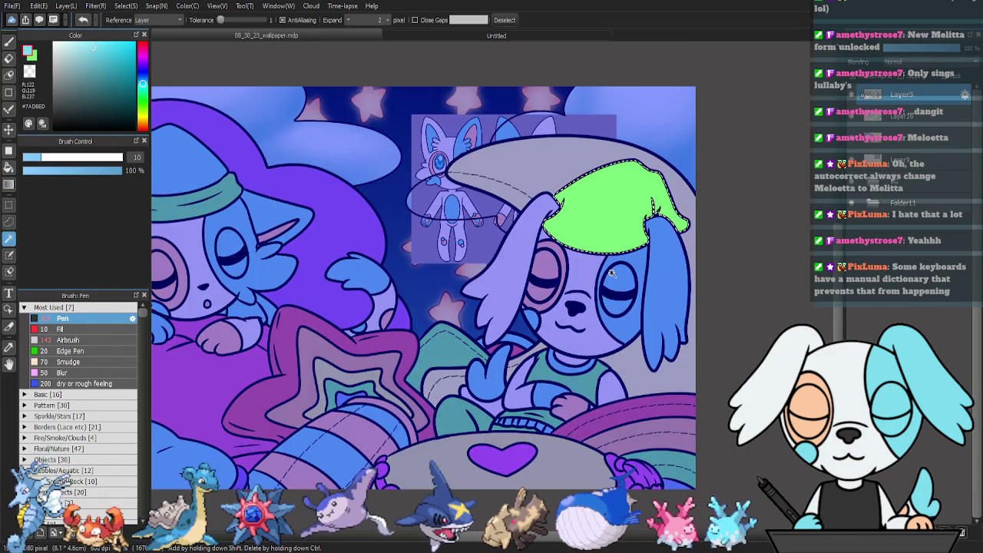
pyautogui.keyDown('shift'); pyautogui.click(541, 377); pyautogui.keyUp('shift')
pyautogui.keyDown('shift'); pyautogui.click(536, 421); pyautogui.keyUp('shift')
pyautogui.keyDown('shift'); pyautogui.click(465, 419); pyautogui.keyUp('shift')
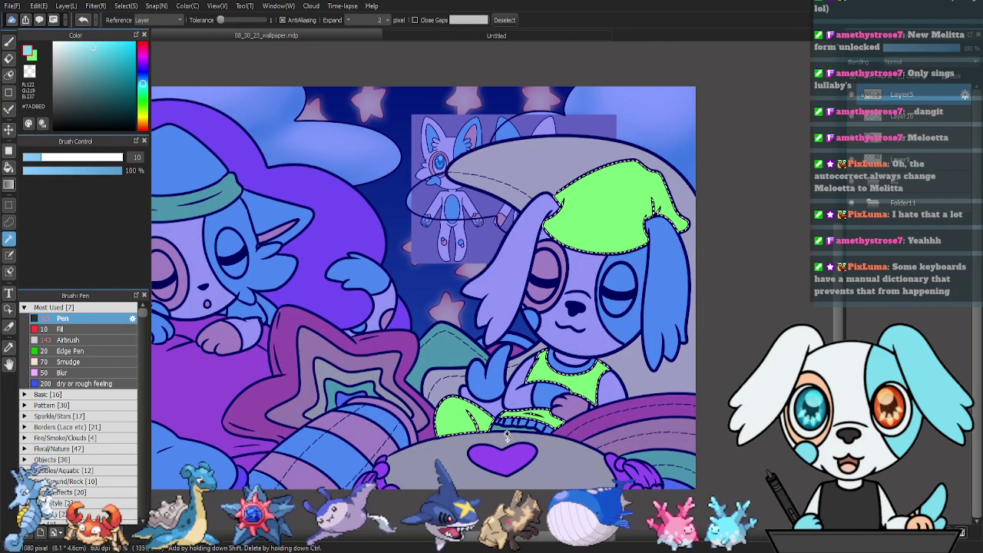
pyautogui.keyDown('shift'); pyautogui.click(503, 433); pyautogui.keyUp('shift')
# Add the cat's light blue nightcap, the sliver behind its cheek fur and its chest areas to the selection.
pyautogui.moveTo(550, 382); pyautogui.dragTo(511, 406)
pyautogui.moveTo(304, 356); pyautogui.dragTo(497, 382)
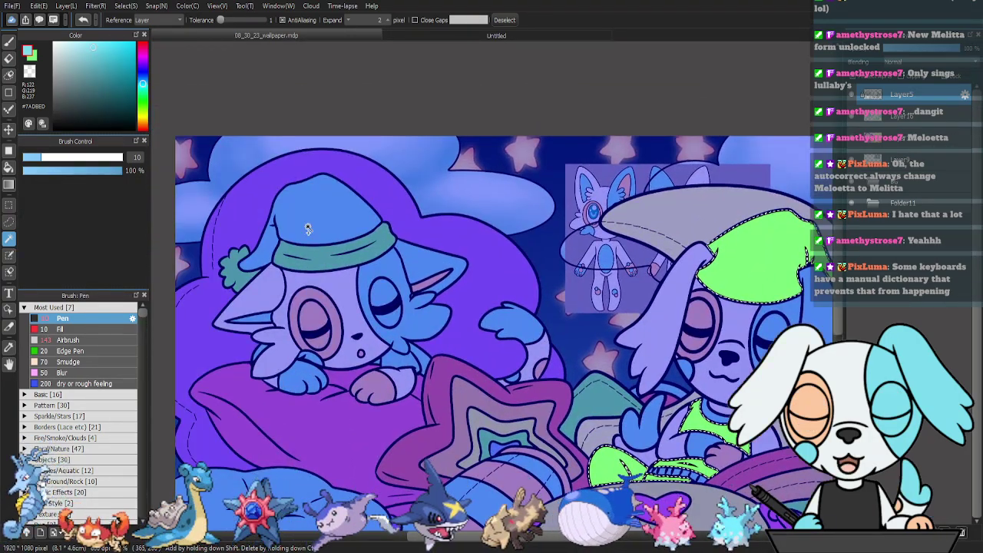
pyautogui.keyDown('shift'); pyautogui.click(307, 228); pyautogui.keyUp('shift')
pyautogui.keyDown('shift'); pyautogui.click(260, 351); pyautogui.keyUp('shift')
pyautogui.keyDown('shift'); pyautogui.click(388, 363); pyautogui.keyUp('shift')
pyautogui.keyDown('shift'); pyautogui.click(407, 363); pyautogui.keyUp('shift')
pyautogui.keyDown('shift'); pyautogui.click(424, 366); pyautogui.keyUp('shift')
pyautogui.moveTo(702, 362); pyautogui.dragTo(621, 365)
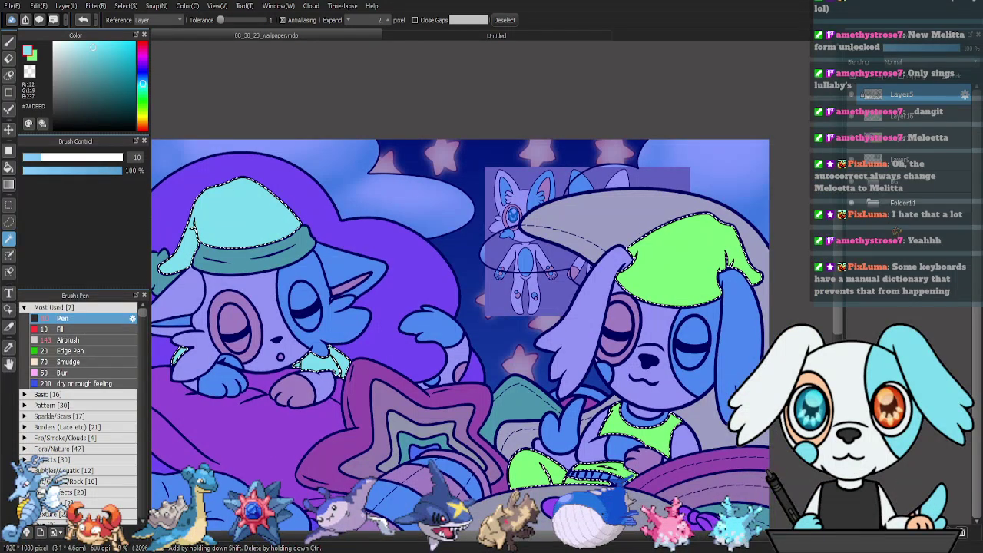
# Place a scaled-down yellow and blue sparkle pattern inside the selection on a new layer above Layer16, and clear the selection.
pyautogui.click(900, 117)
pyautogui.click(854, 532)
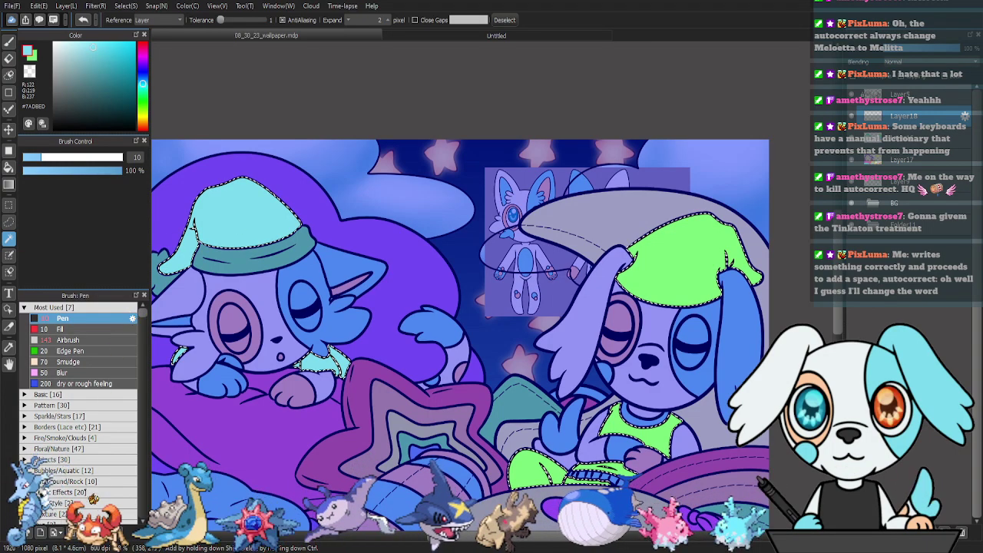
pyautogui.scroll(-1, 461, 307)
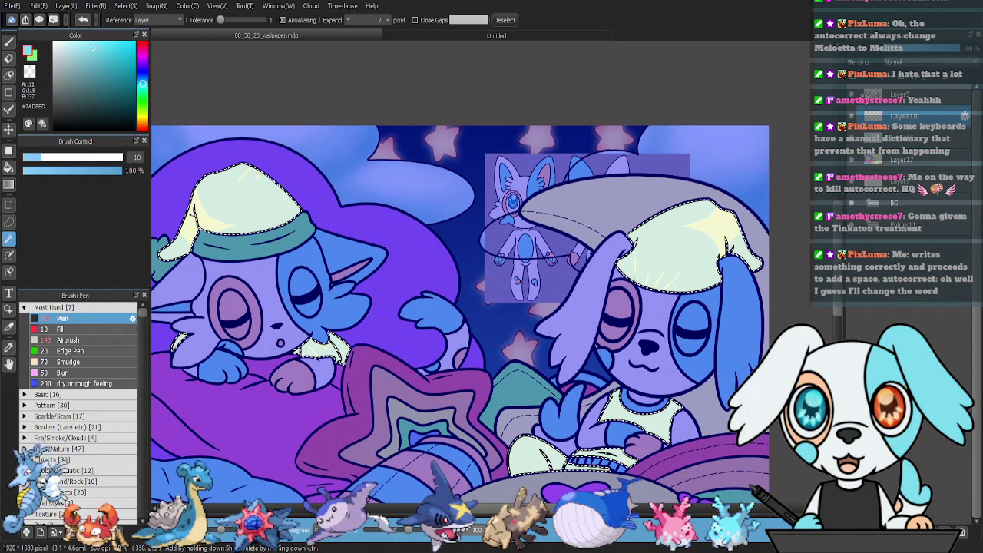
pyautogui.moveTo(409, 531); pyautogui.dragTo(372, 533)
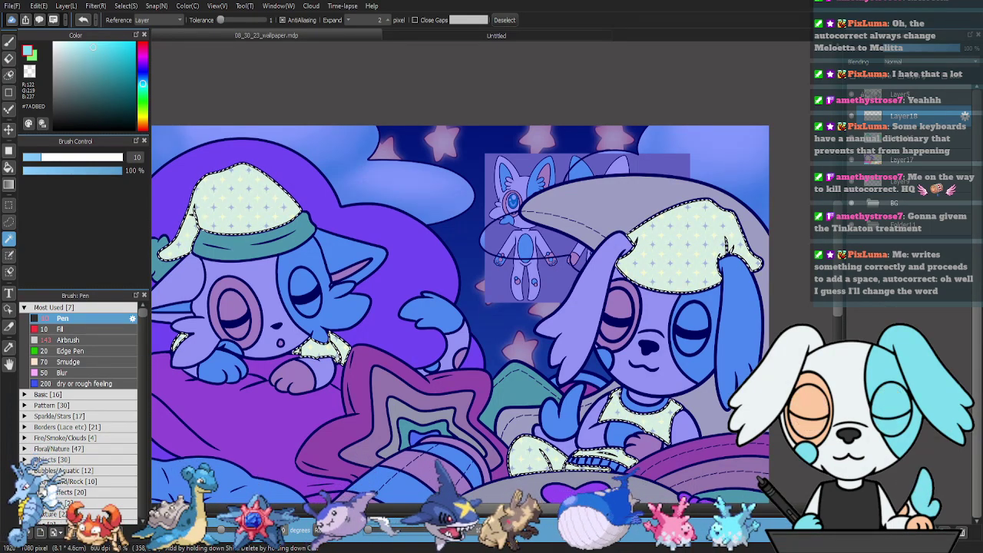
pyautogui.scroll(1, 460, 296)
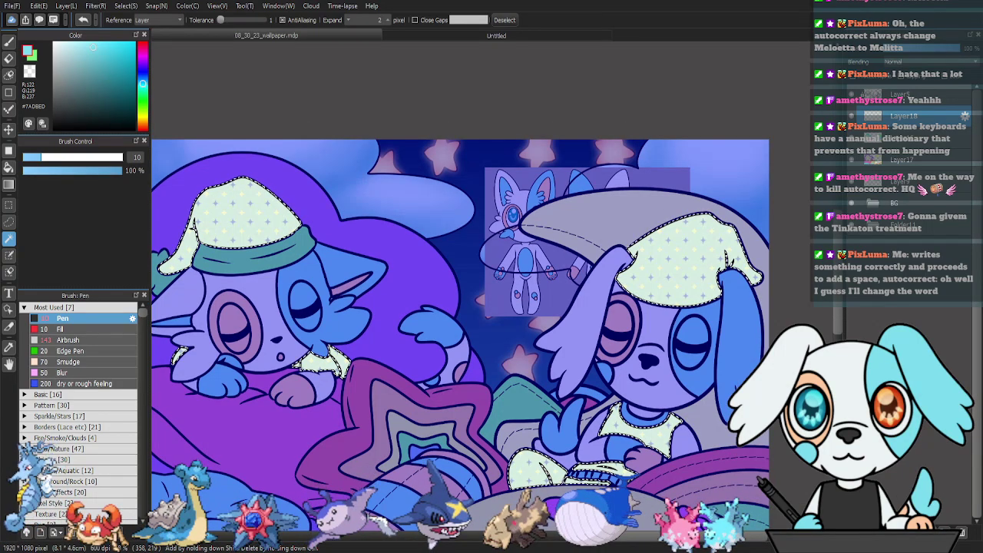
pyautogui.hotkey('ctrl', 'd')
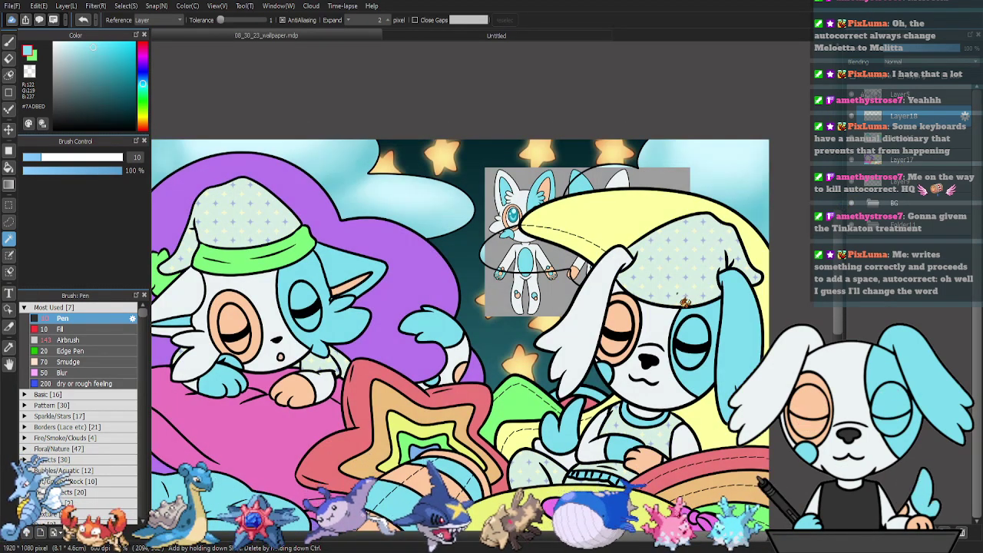
# Set the sparkle pattern layer's blending to Overlay and test a duplicate of it, undoing the duplicate.
pyautogui.press('Delete')
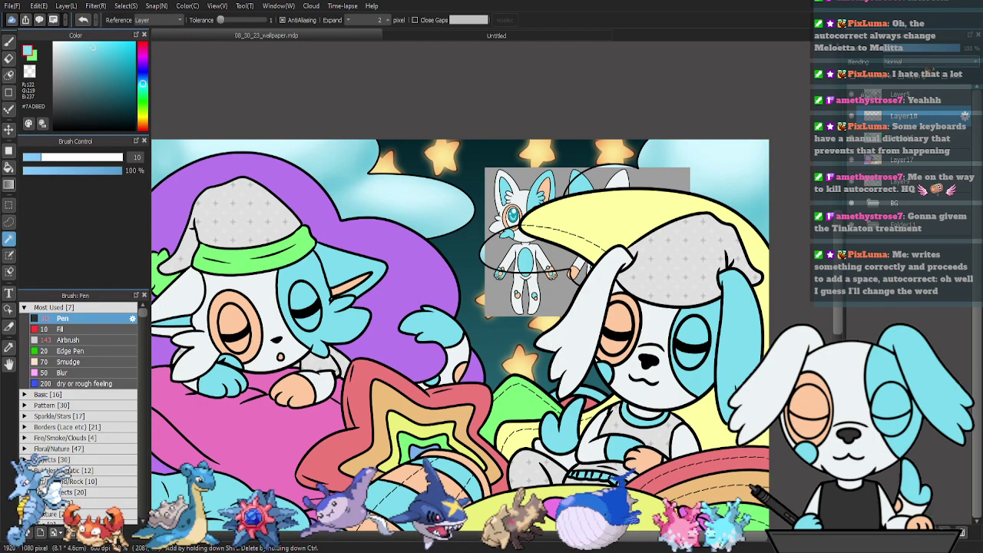
pyautogui.hotkey('ctrl', 'y')
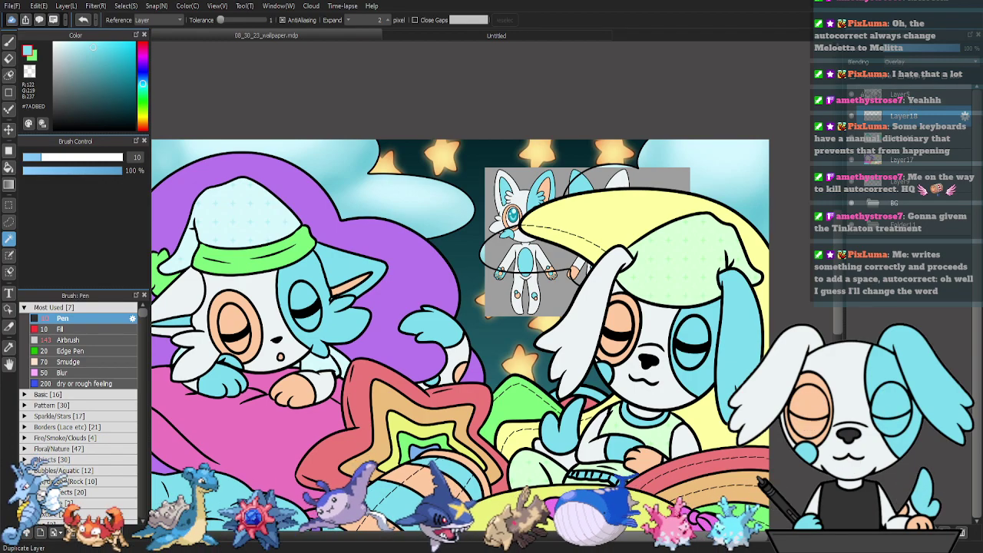
pyautogui.hotkey('ctrl', 'z')
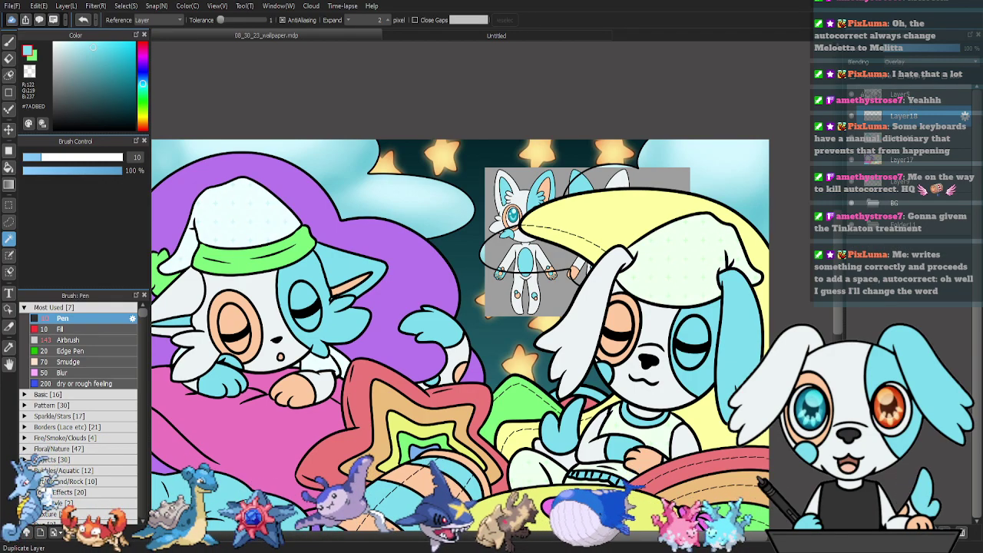
pyautogui.hotkey('ctrl', 'y')
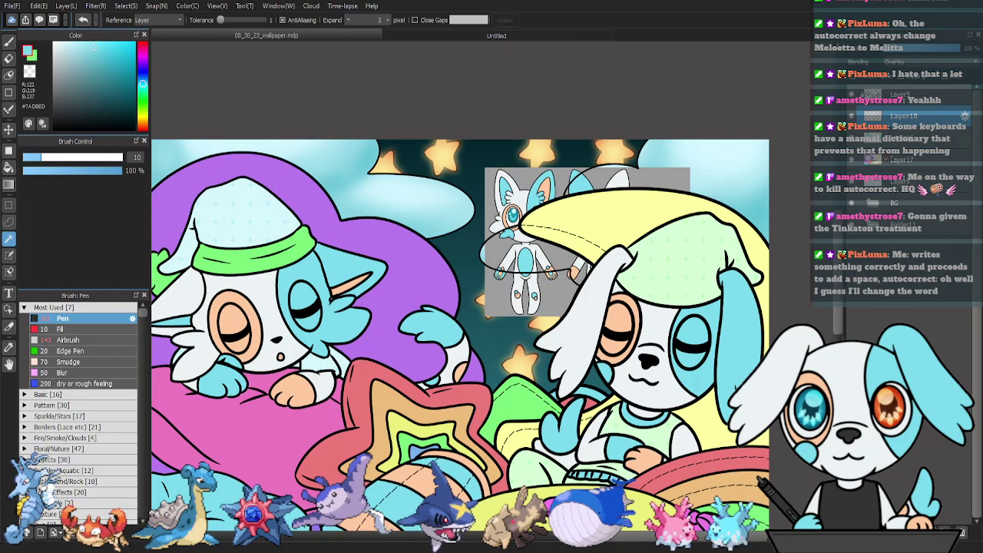
# Try Multiply, Difference, Saturation, Hard Light and Soft Light blending on the sparkle pattern layer, returning it to Overlay.
pyautogui.click(914, 90)
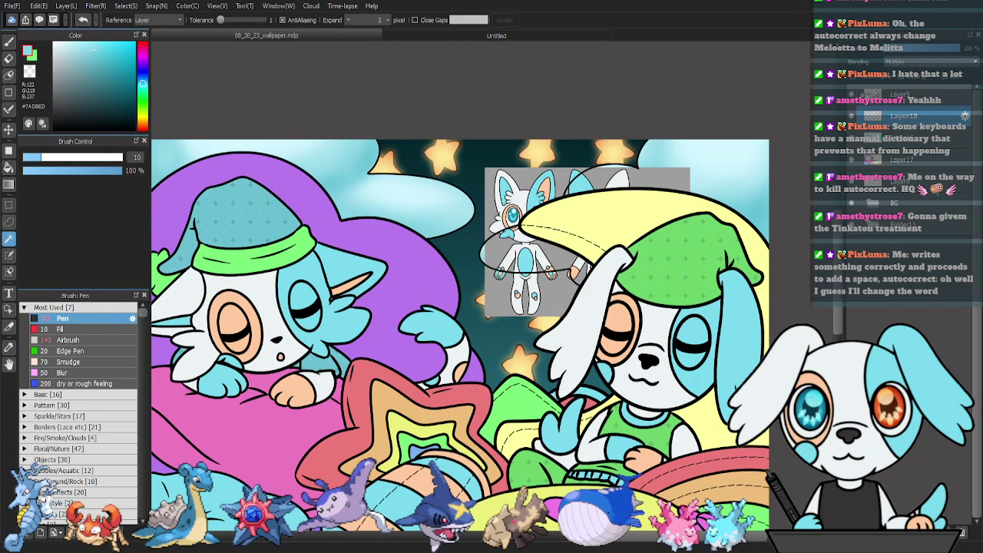
pyautogui.click(913, 140)
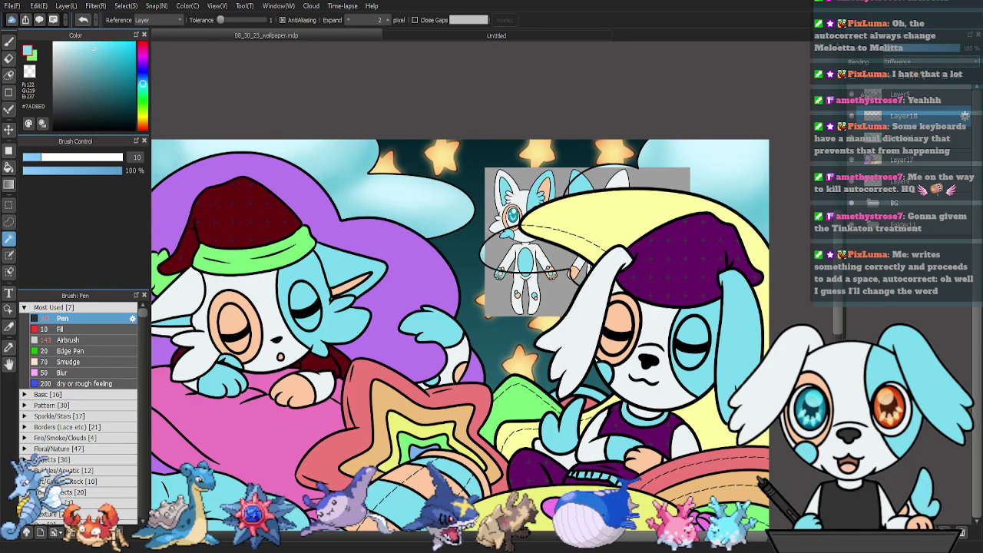
pyautogui.hotkey('ctrl', 'y')
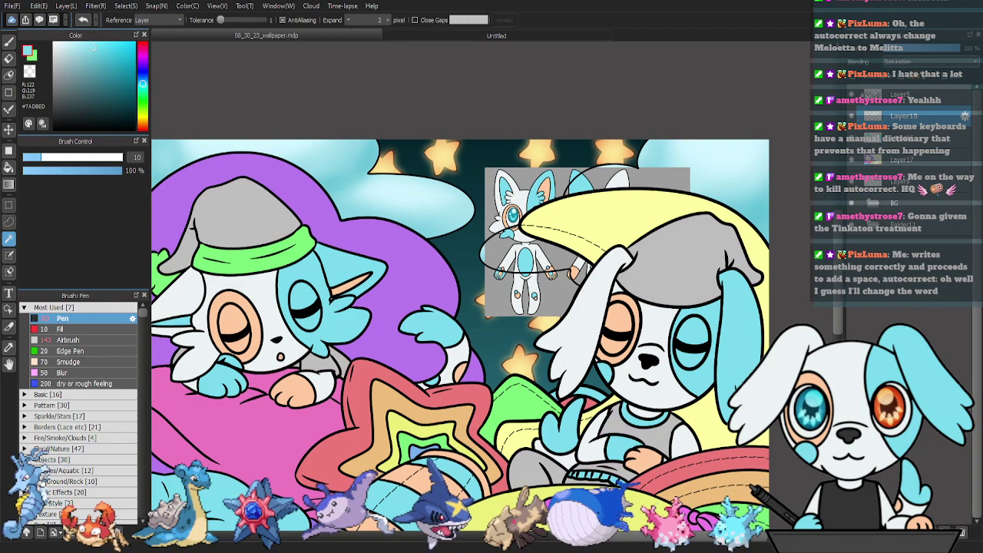
pyautogui.hotkey('ctrl', 'y')
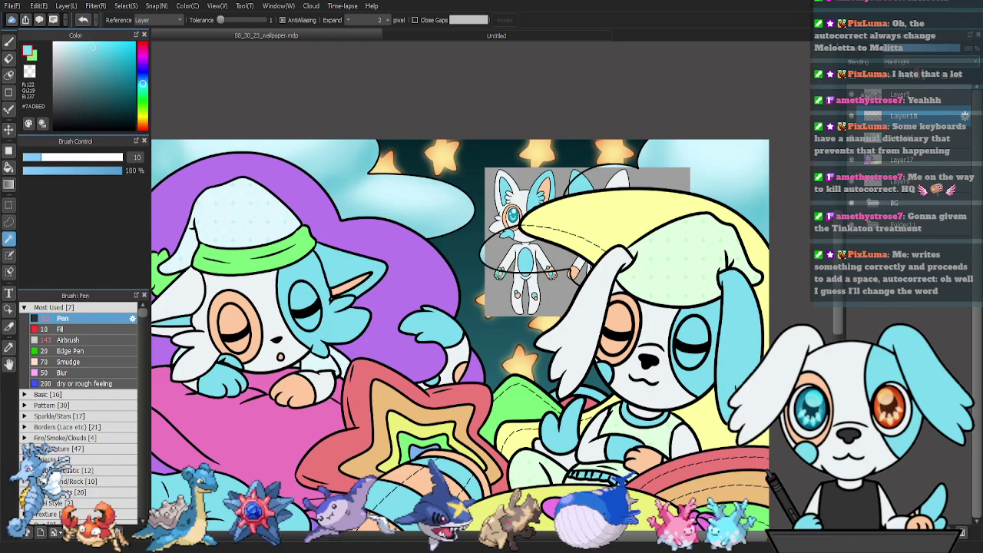
pyautogui.hotkey('ctrl', 'y')
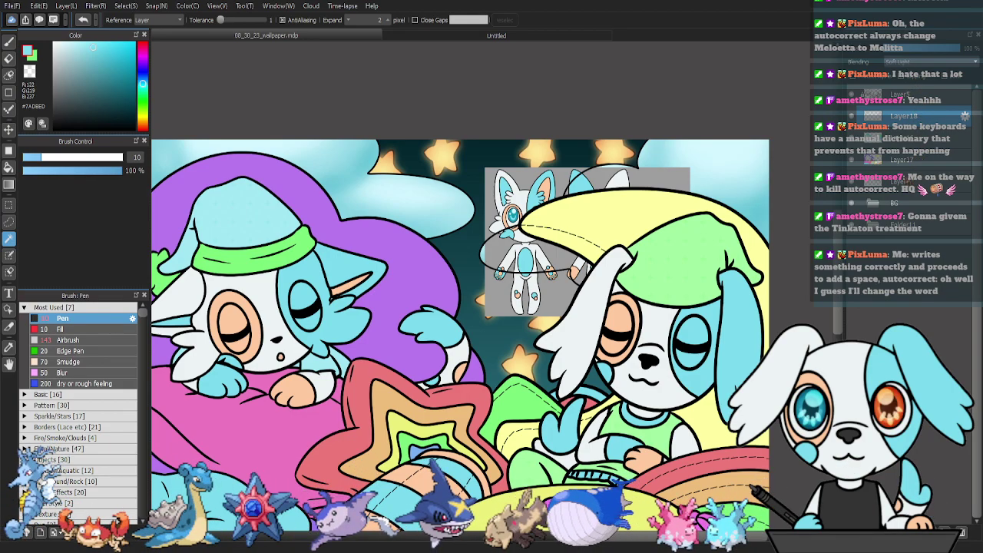
pyautogui.click(904, 116)
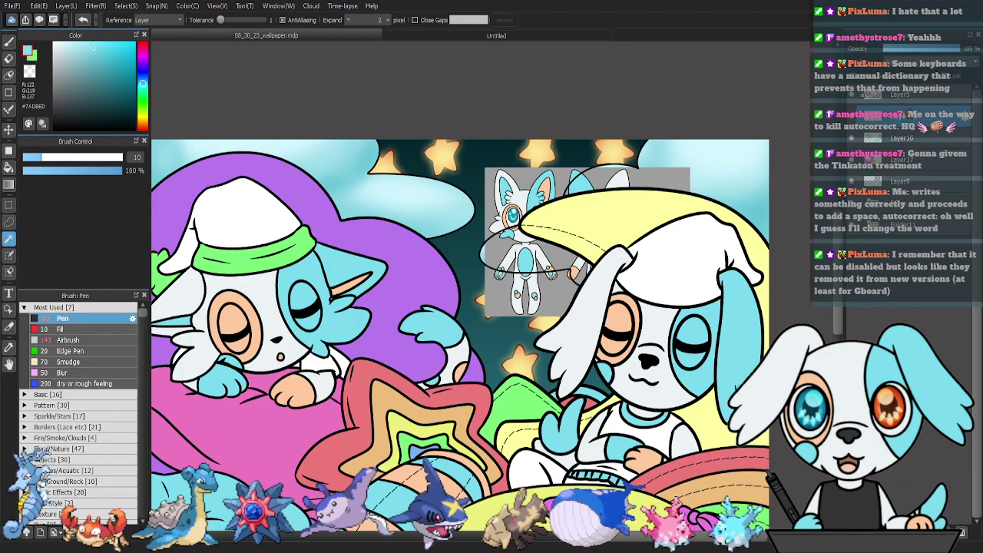
pyautogui.hotkey('ctrl', 'z')
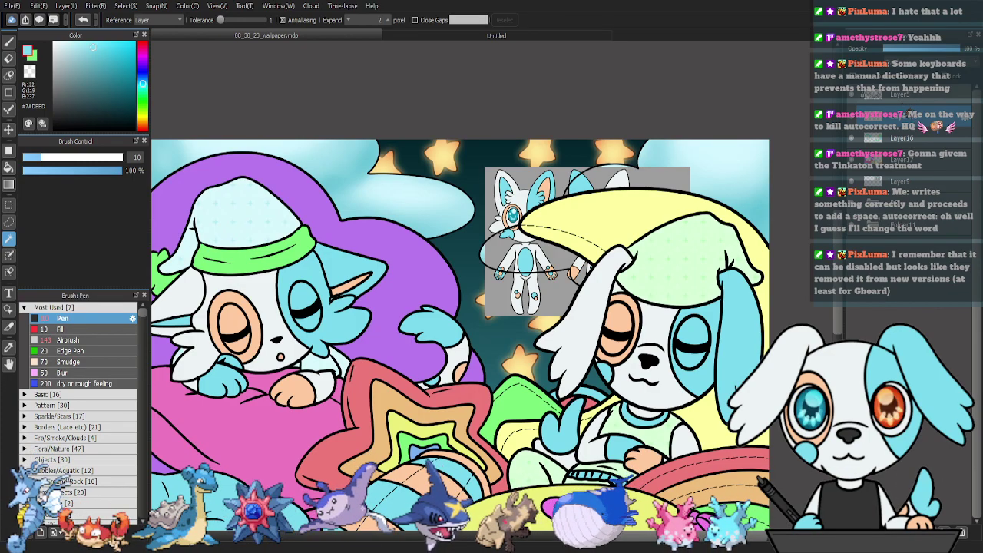
pyautogui.moveTo(675, 198); pyautogui.dragTo(709, 173)
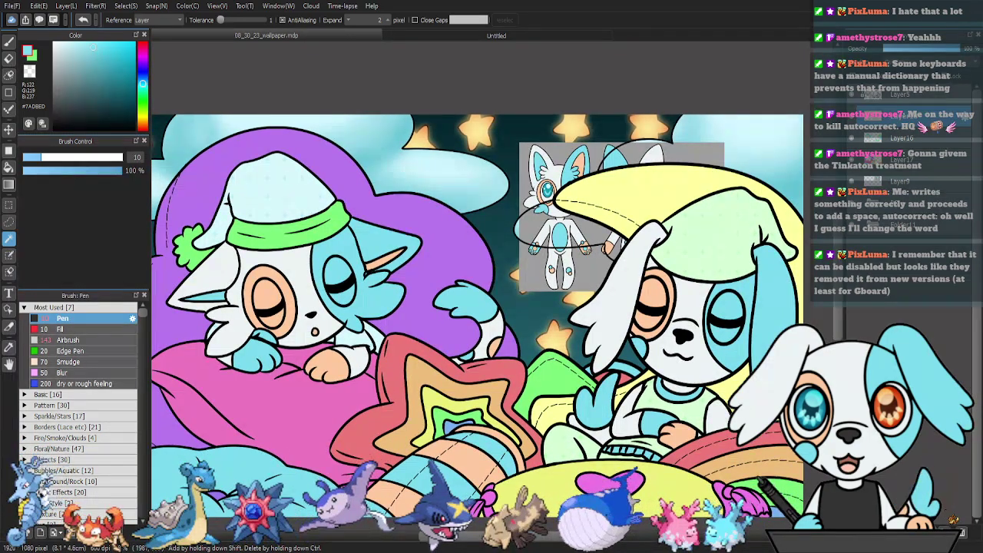
# Duplicate the sparkle pattern layer, set the copy's blending to Multiply and merge it down into the Overlay layer.
pyautogui.hotkey('ctrl', 'z')
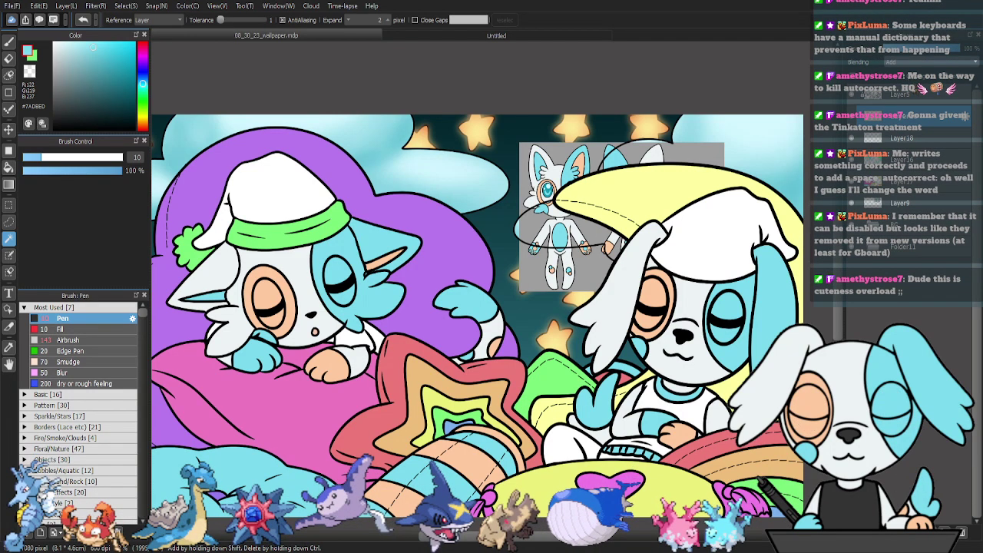
pyautogui.click(914, 62)
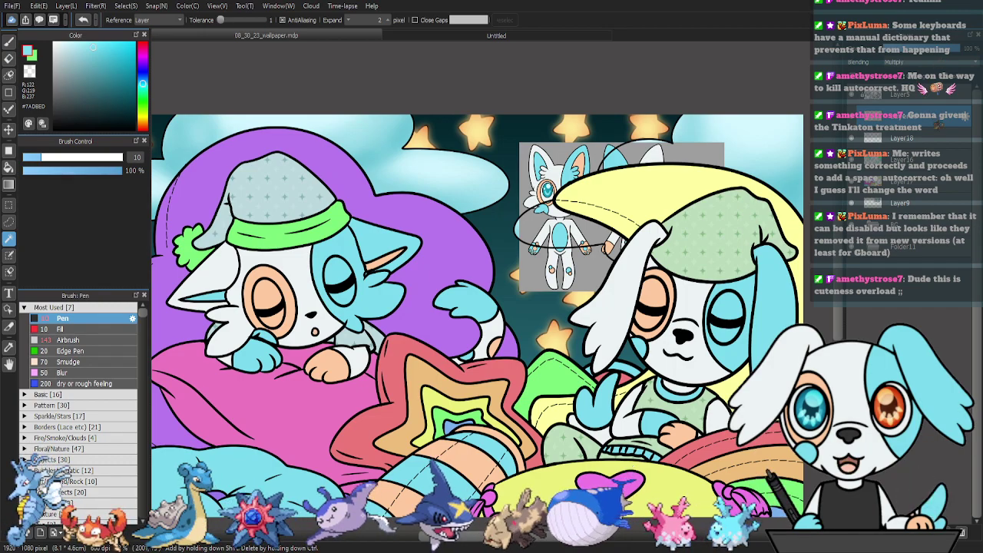
pyautogui.click(945, 532)
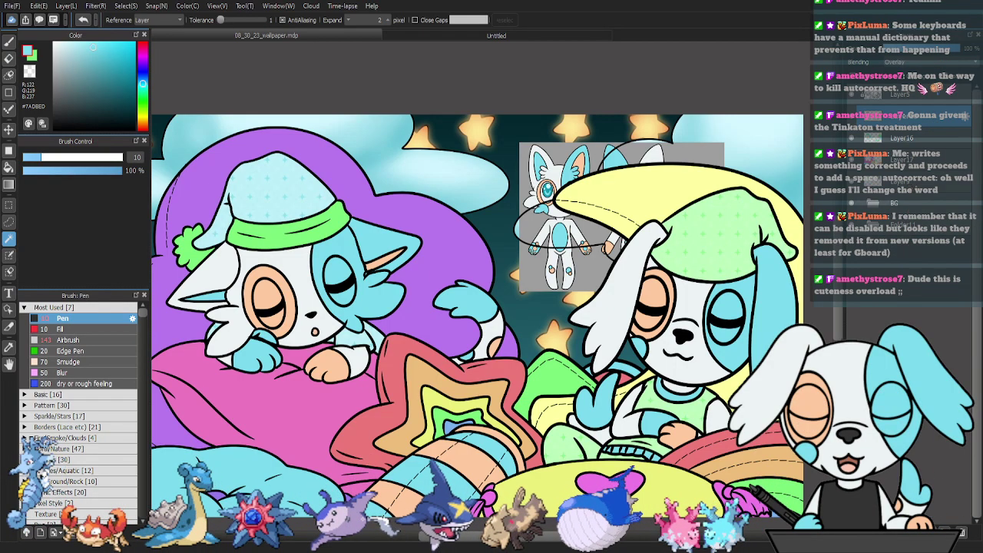
# Compare the clothes with the merged pattern layer hidden and shown, and duplicate that layer with Overlay blending.
pyautogui.click(851, 116)
pyautogui.click(851, 116)
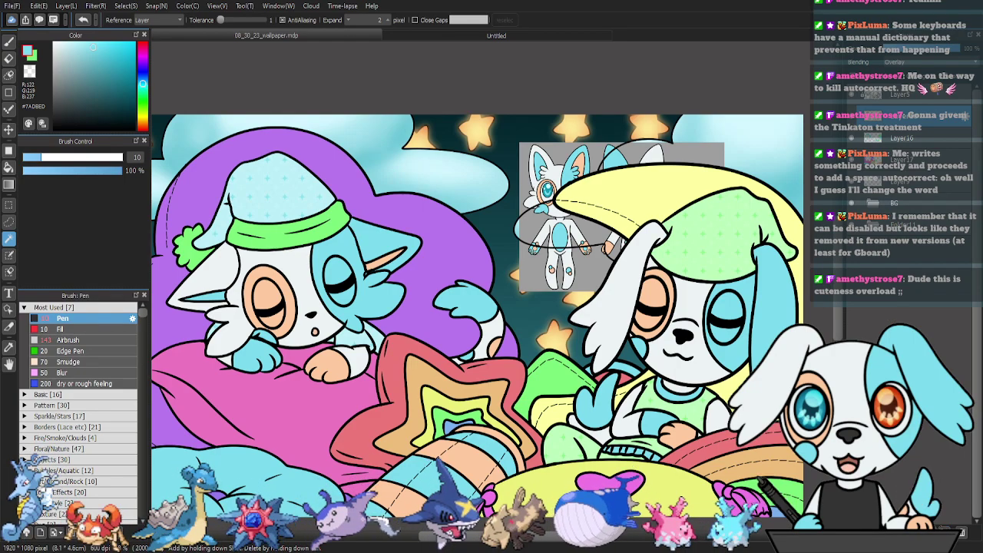
pyautogui.click(928, 532)
pyautogui.click(931, 61)
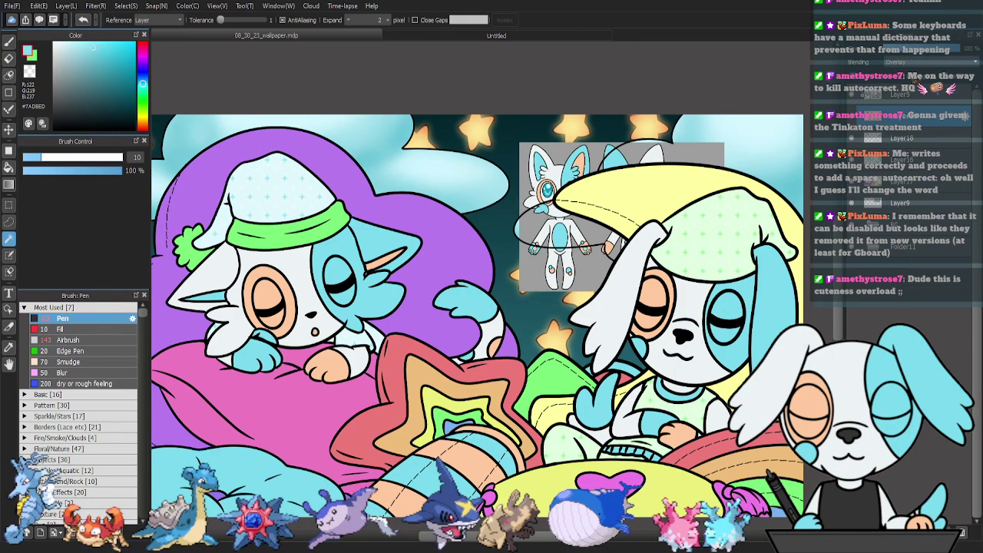
# Try Multiply blending on the duplicated sparkle pattern layer, consolidate the pattern layers and compare the clothes with the pattern hidden and shown.
pyautogui.click(907, 82)
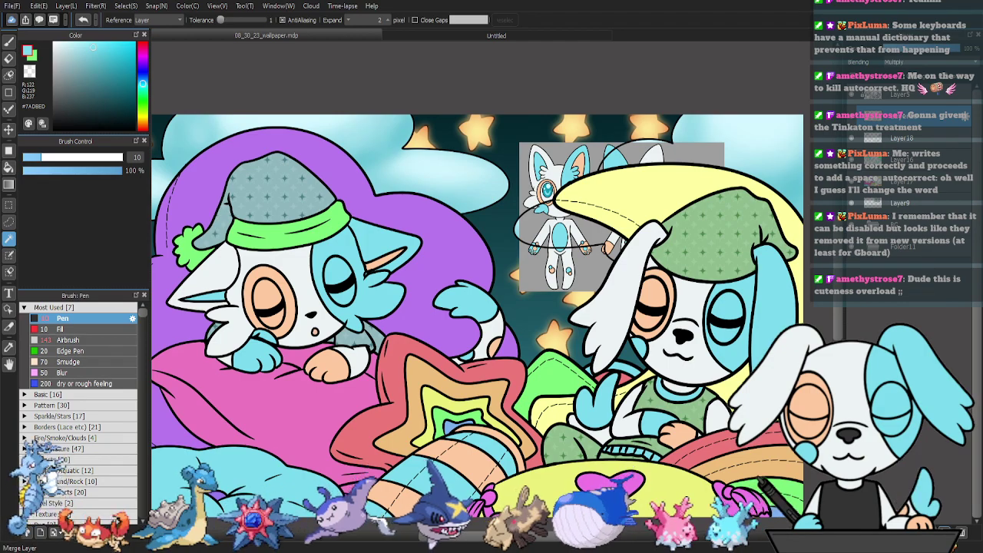
pyautogui.click(962, 532)
pyautogui.click(851, 117)
pyautogui.click(851, 116)
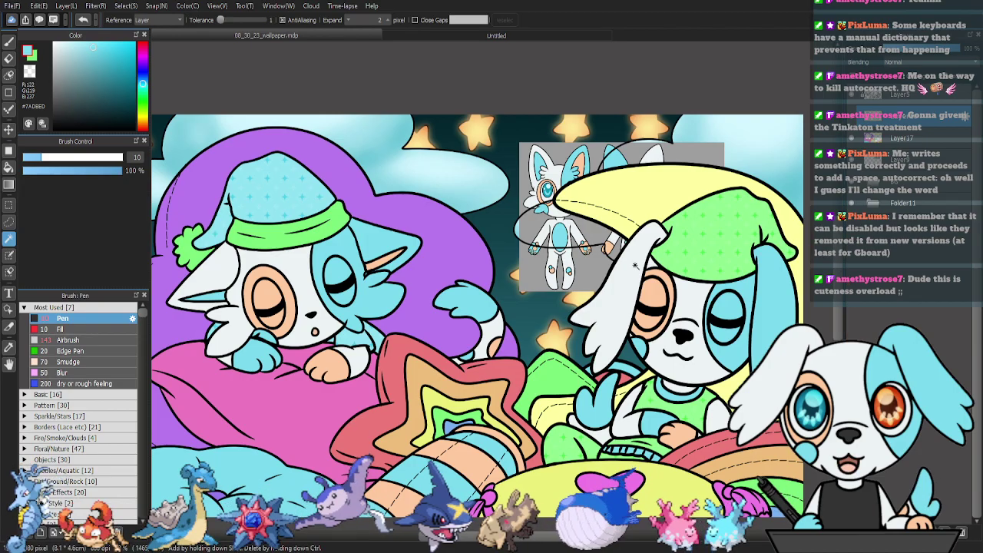
# Select the purple cloud-shaped cushion behind the cat using Layer5, return to the colour layers and undo the last layer change.
pyautogui.moveTo(601, 293); pyautogui.dragTo(640, 248)
pyautogui.click(915, 101)
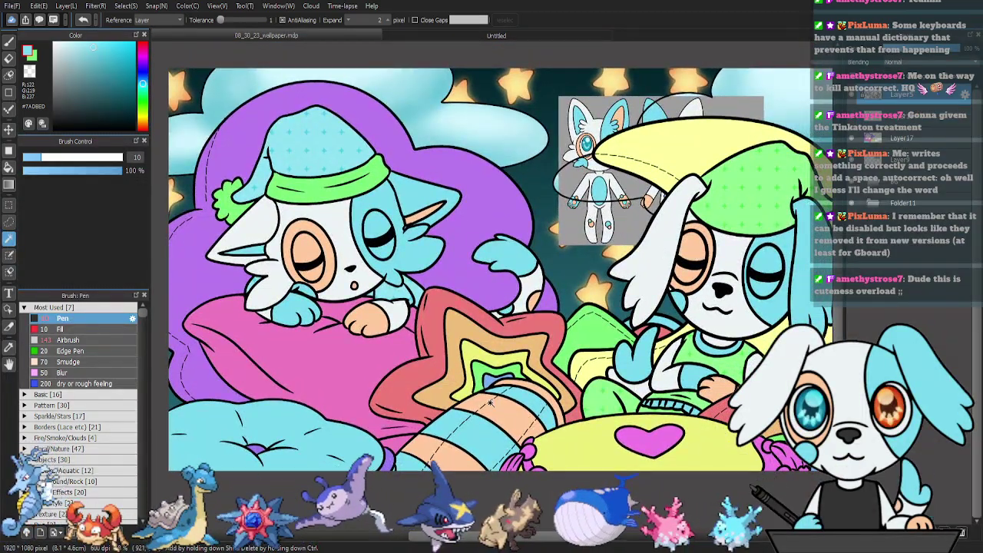
pyautogui.moveTo(457, 396); pyautogui.dragTo(534, 398)
pyautogui.click(275, 309)
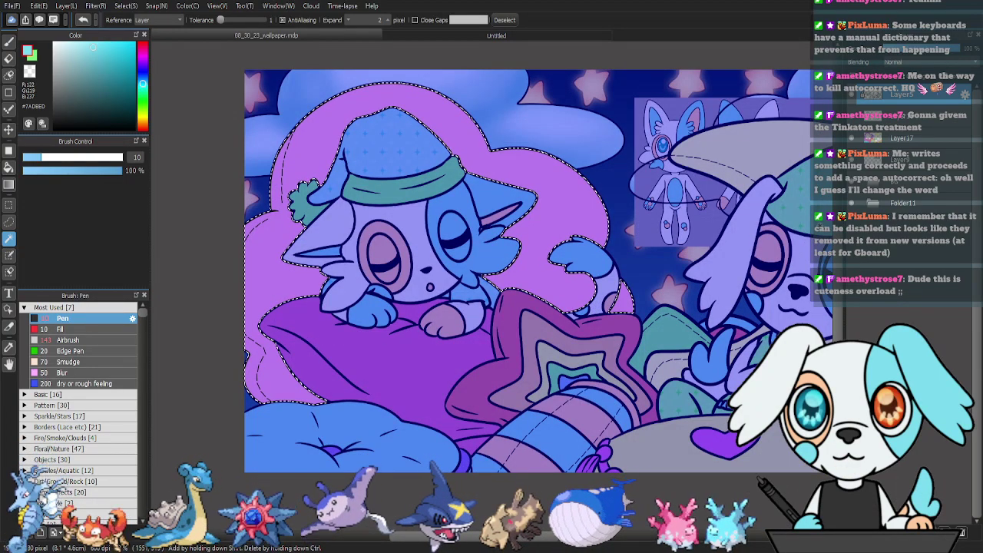
pyautogui.click(897, 139)
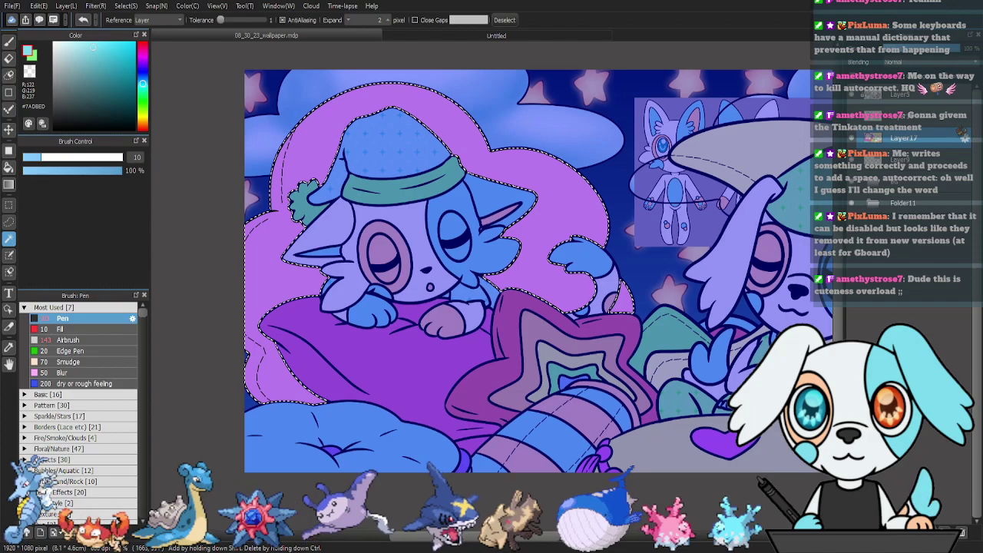
pyautogui.click(960, 118)
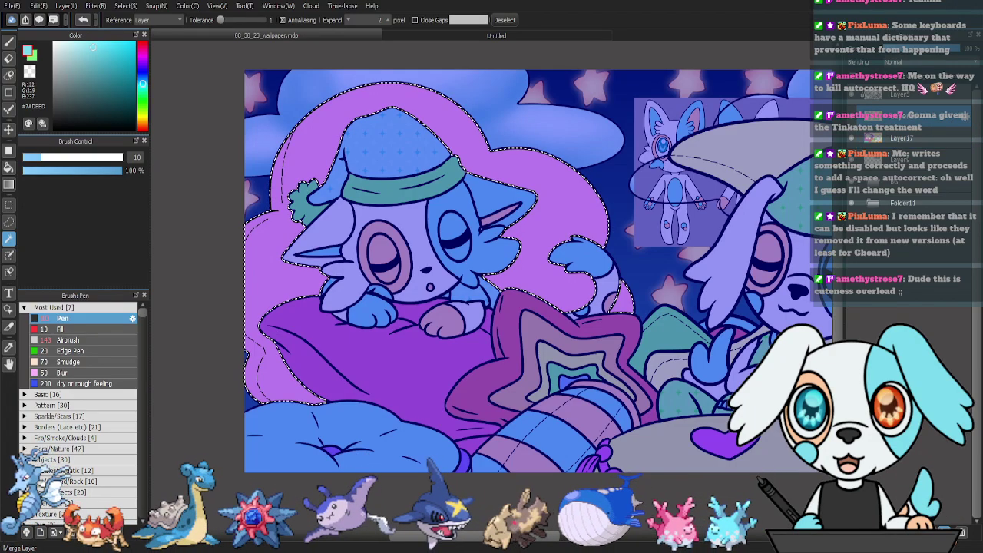
pyautogui.click(945, 531)
pyautogui.hotkey('ctrl', 'z')
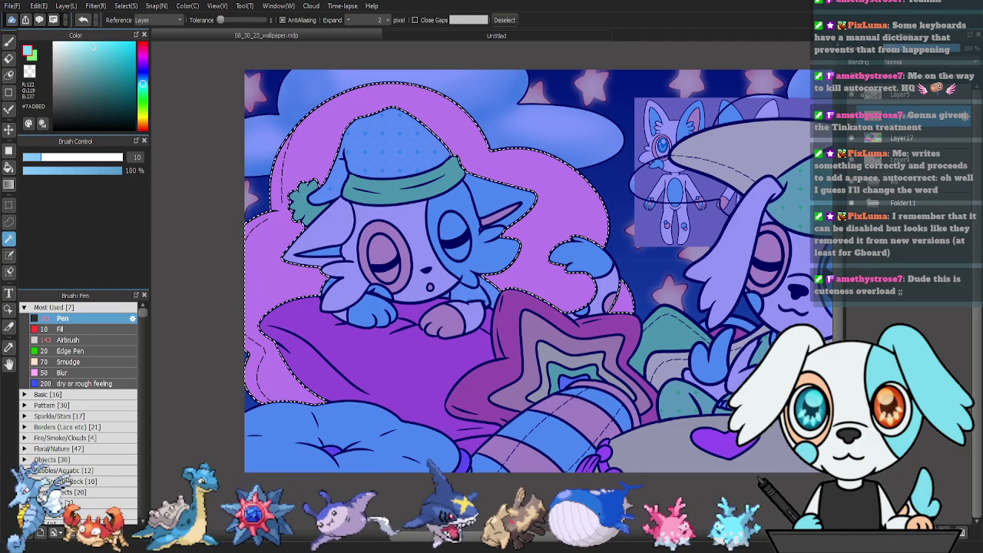
# Try a pale starburst pattern material inside the selected purple cushion.
pyautogui.hotkey('ctrl', 't')
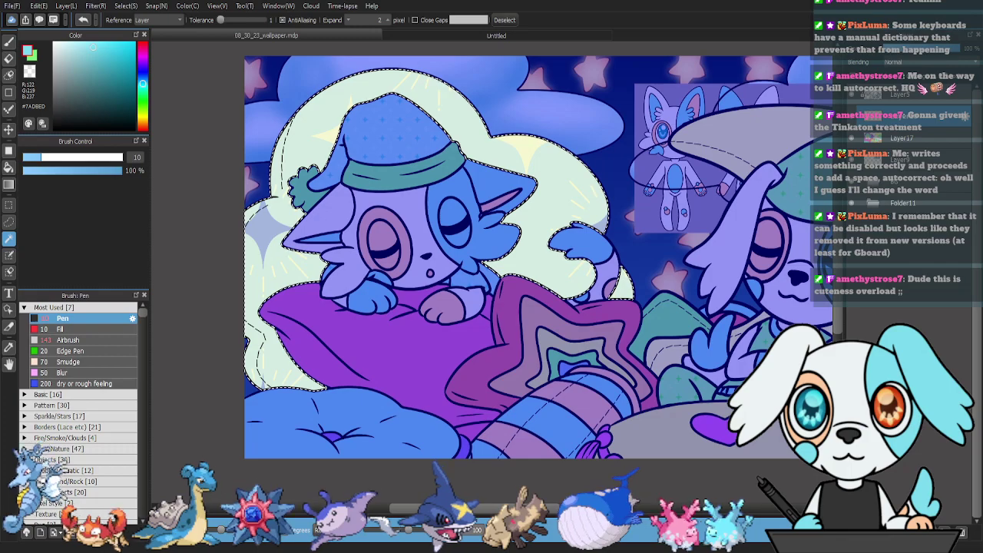
pyautogui.hotkey('ctrl', 'y')
pyautogui.scroll(1, 544, 261)
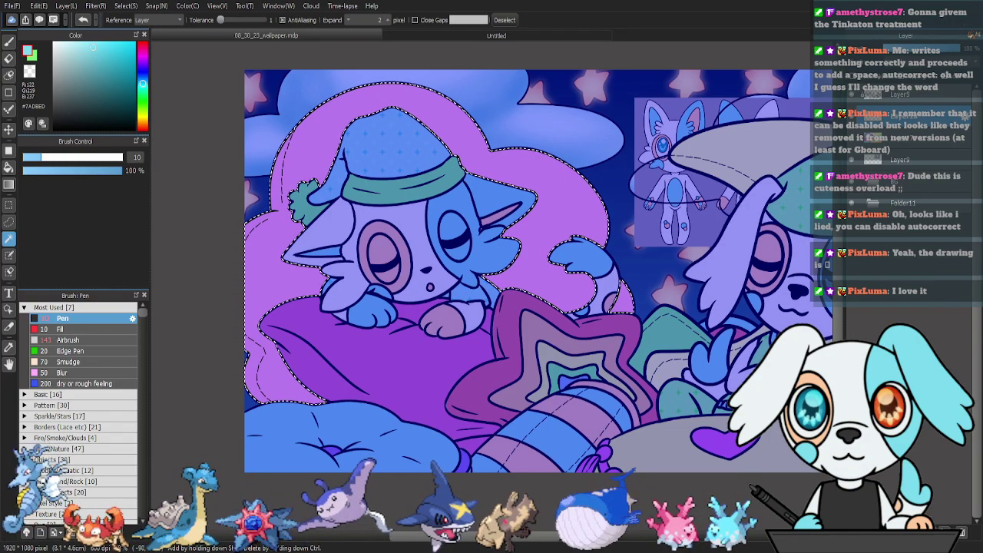
# Fill the selected purple cushion with the floral pattern material at a reduced scale, desaturate it to grey and clear the selection.
pyautogui.doubleClick(143, 247)
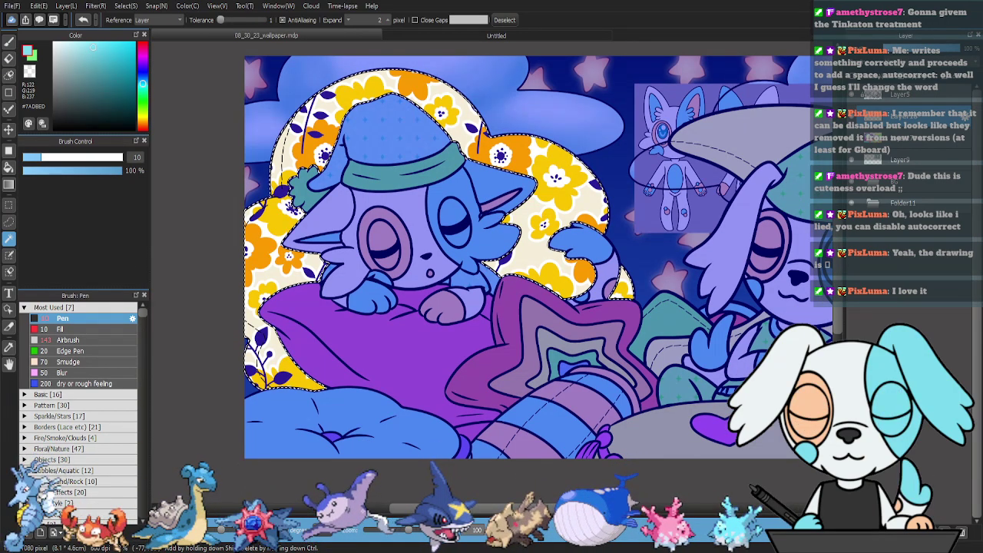
pyautogui.moveTo(413, 534); pyautogui.dragTo(392, 539)
pyautogui.click(784, 531)
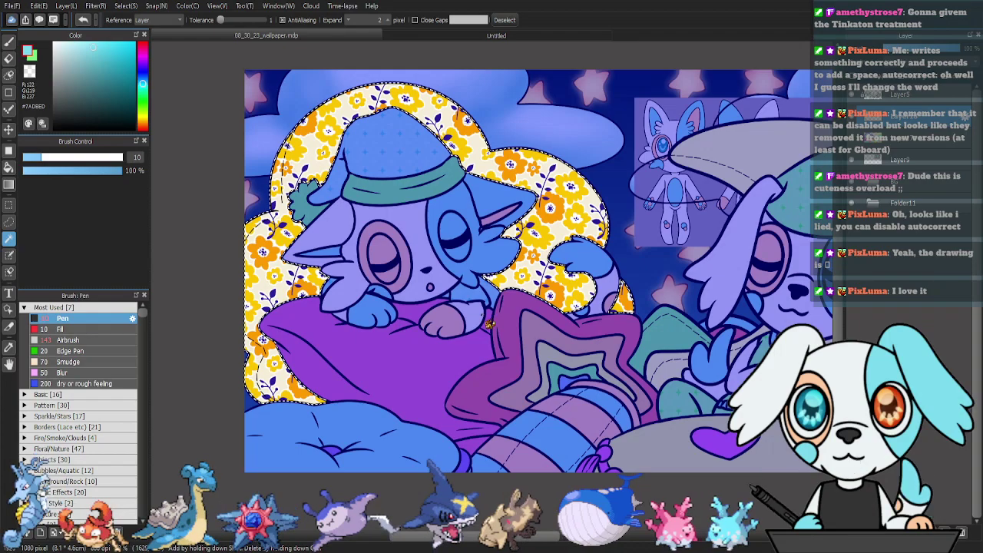
pyautogui.moveTo(508, 303); pyautogui.dragTo(413, 304)
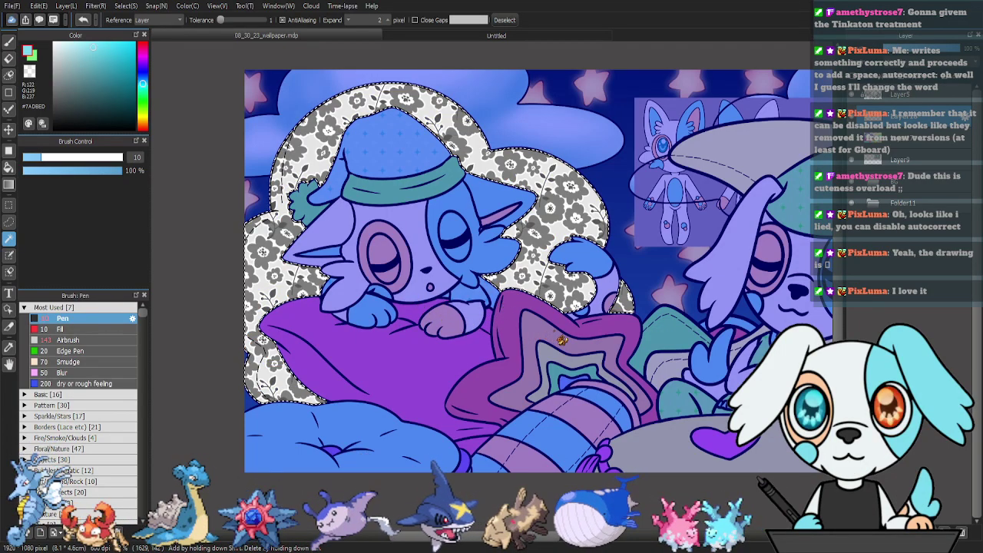
pyautogui.hotkey('ctrl', 'd')
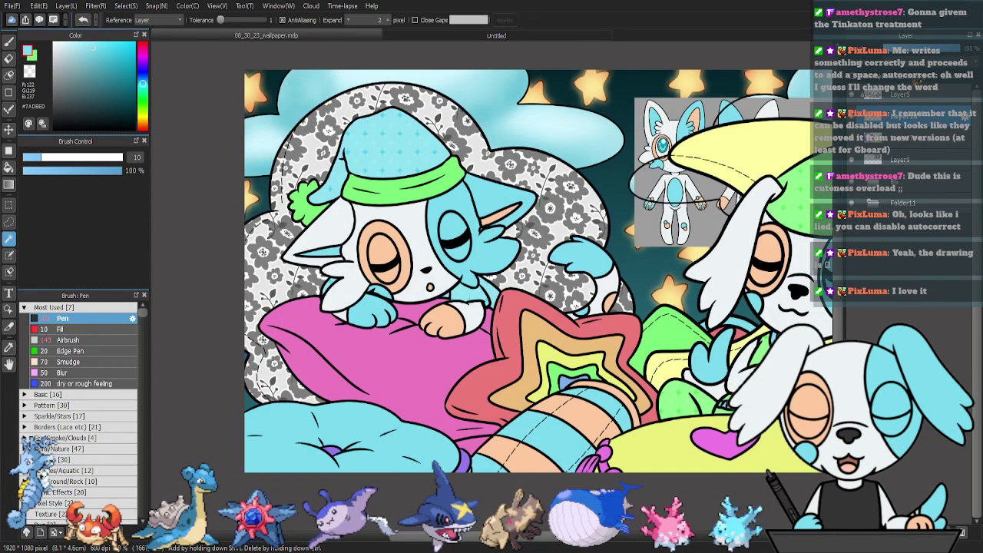
# Blend the grey floral pattern into the cushion's purple, lower its layer opacity and merge it down.
pyautogui.click(915, 110)
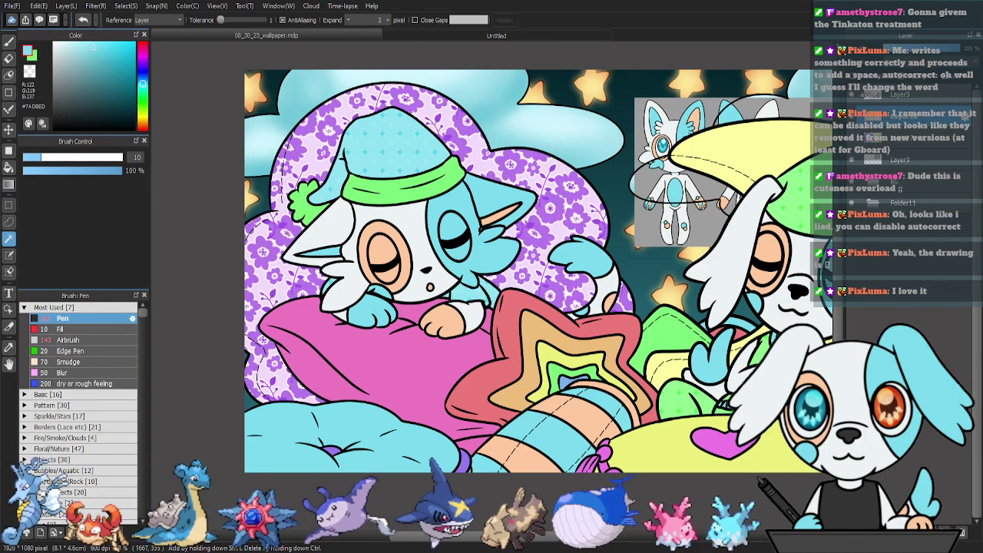
pyautogui.click(900, 49)
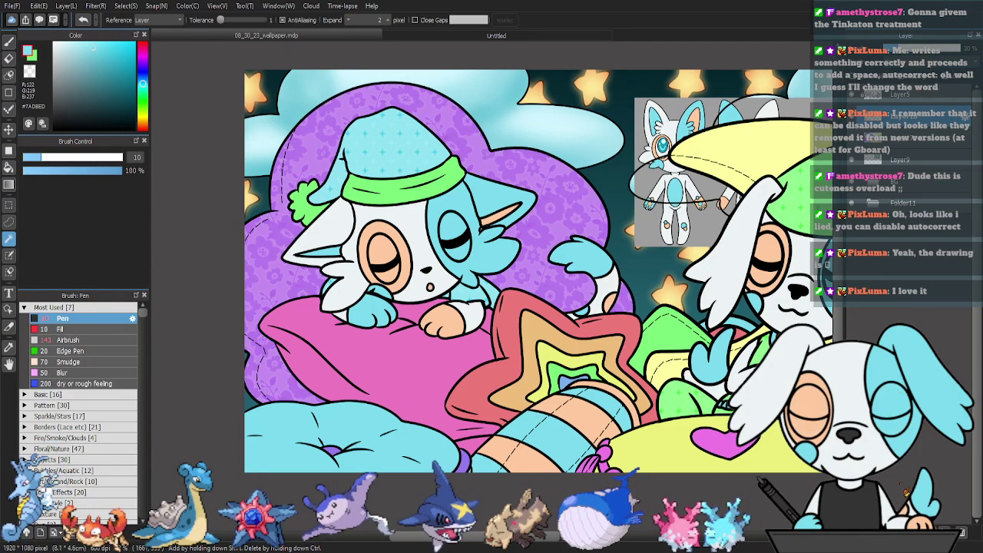
pyautogui.click(945, 531)
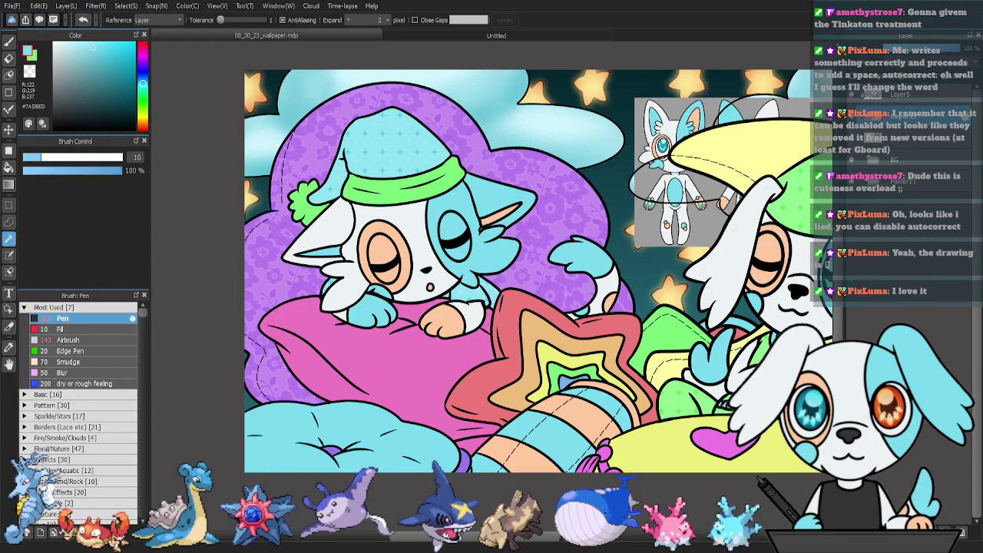
# Select the light blue tufted cushion below the cat using Layer5 and make the flat colour layer active.
pyautogui.moveTo(564, 330); pyautogui.dragTo(394, 324)
pyautogui.click(906, 95)
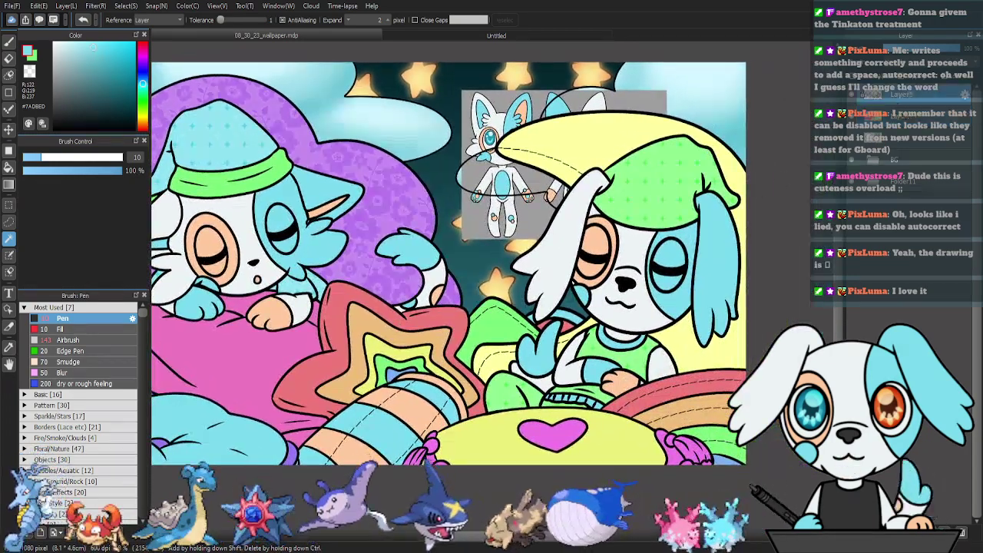
pyautogui.moveTo(482, 340); pyautogui.dragTo(466, 358)
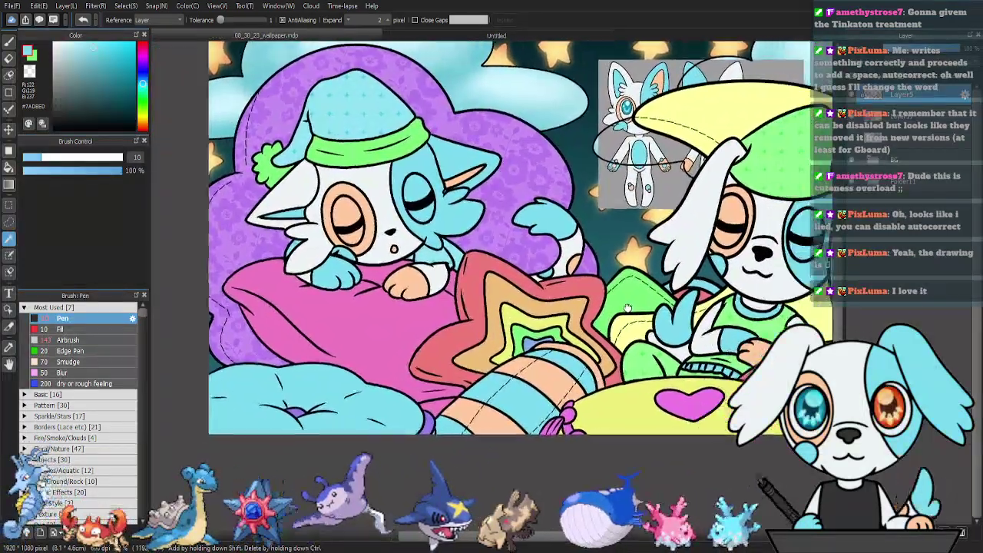
pyautogui.moveTo(573, 376); pyautogui.dragTo(355, 337)
pyautogui.moveTo(398, 365); pyautogui.dragTo(722, 336)
pyautogui.moveTo(500, 314); pyautogui.dragTo(461, 324)
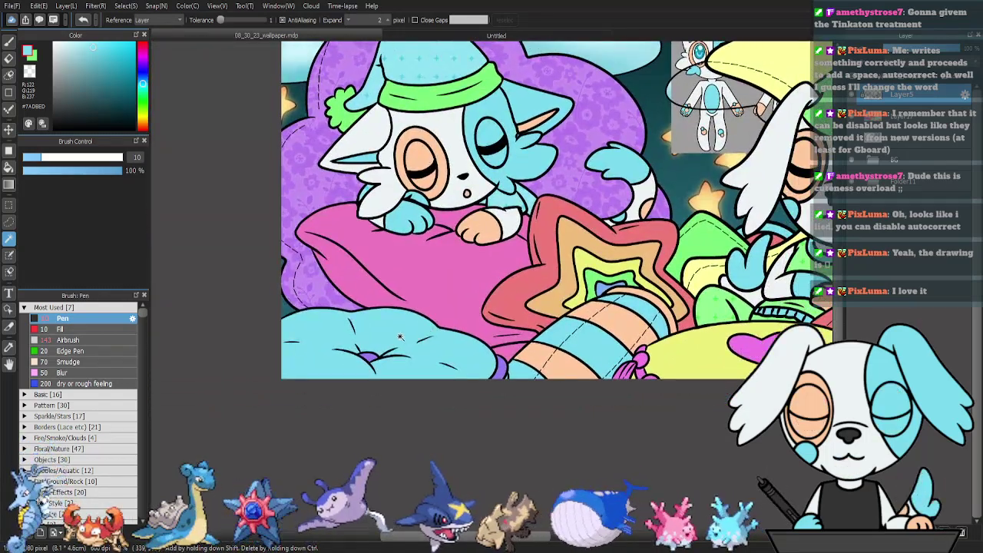
pyautogui.click(483, 368)
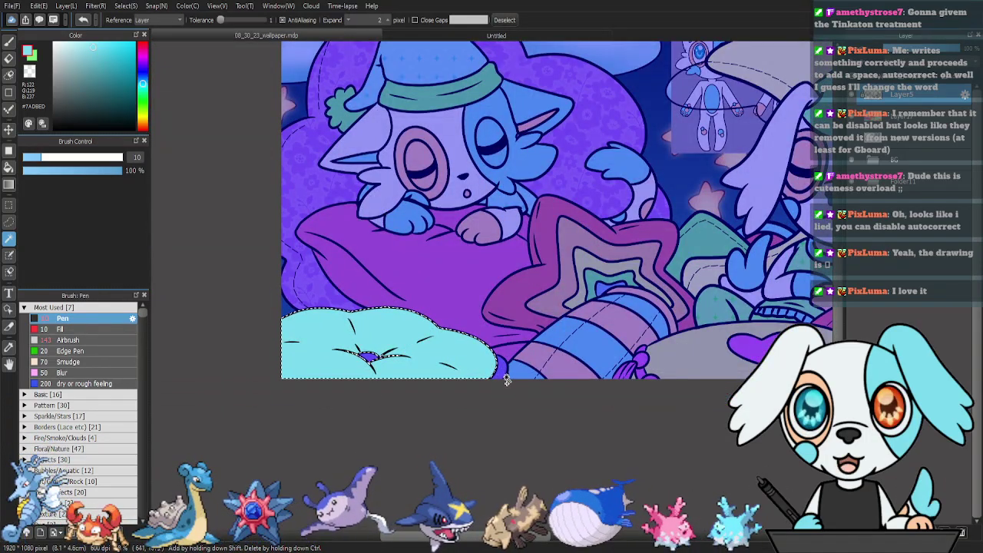
pyautogui.click(904, 117)
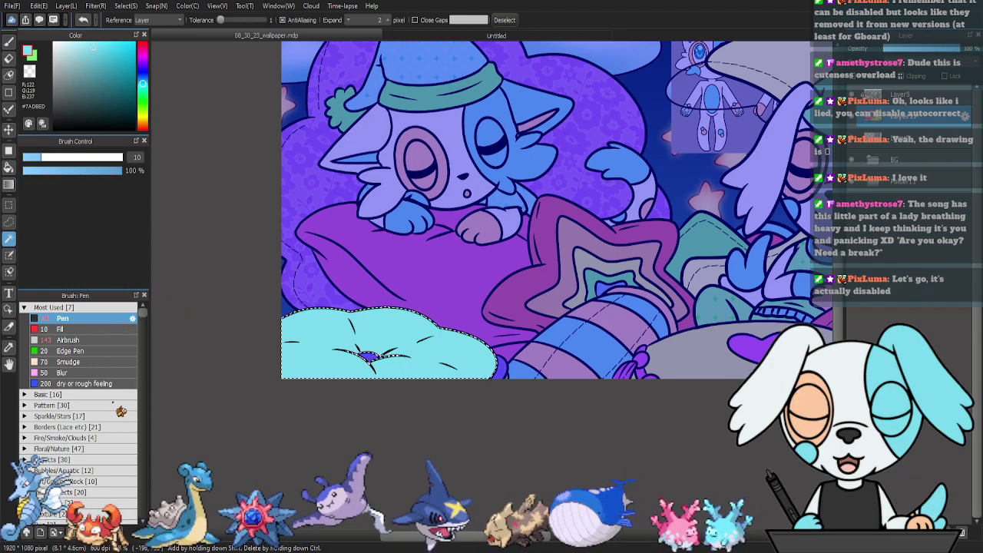
# Try the colourful bubble pattern at 21% scale on the blue cushion within the flat colour layer, testing a different blending mode.
pyautogui.scroll(-1, 561, 210)
pyautogui.hotkey('ctrl', 'v')
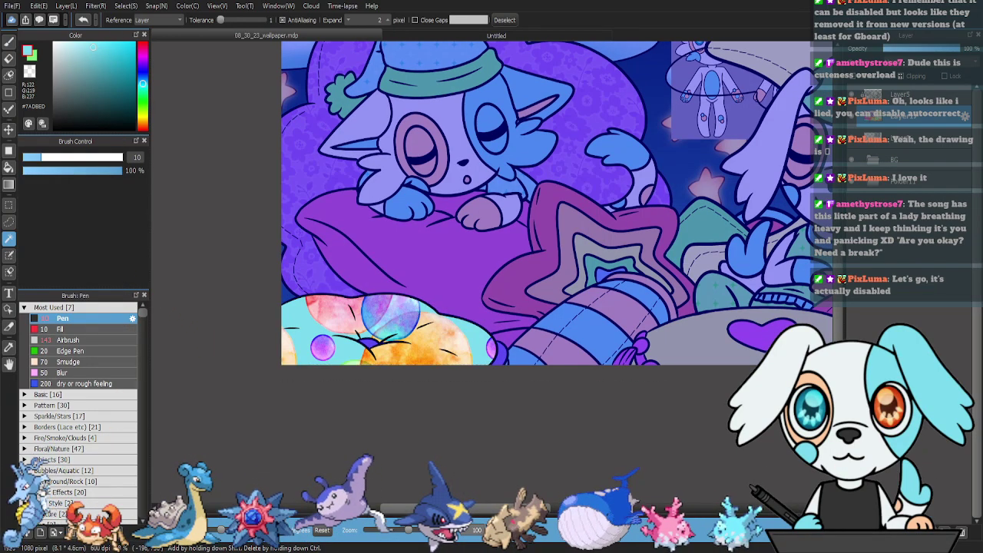
pyautogui.hotkey('ctrl', 'z')
pyautogui.moveTo(410, 532); pyautogui.dragTo(384, 533)
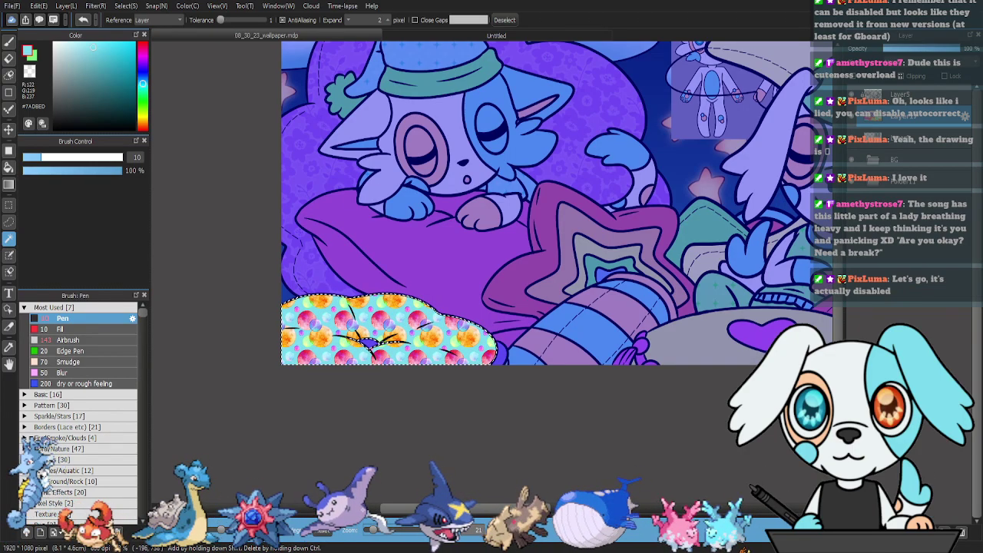
pyautogui.scroll(1, 561, 210)
pyautogui.hotkey('ctrl', 'd')
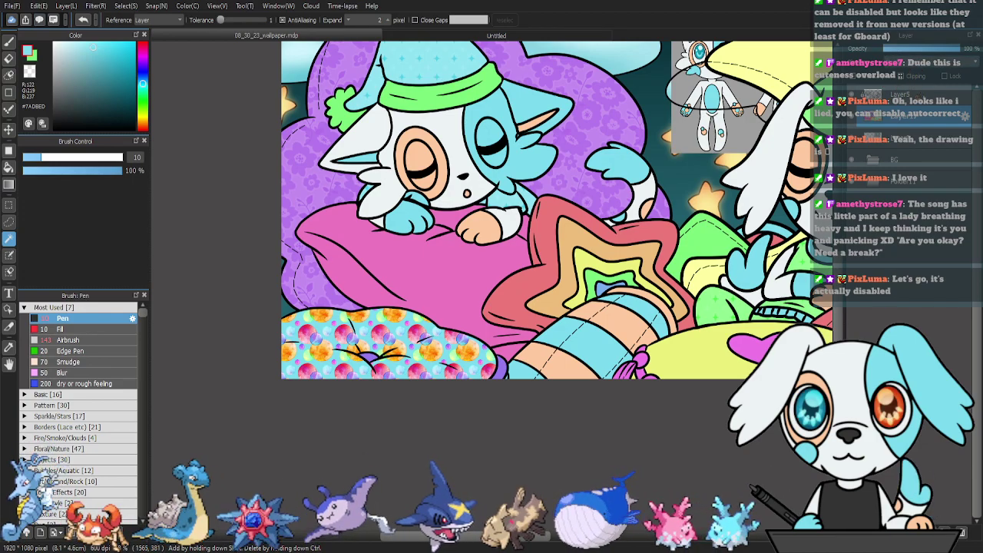
pyautogui.click(918, 108)
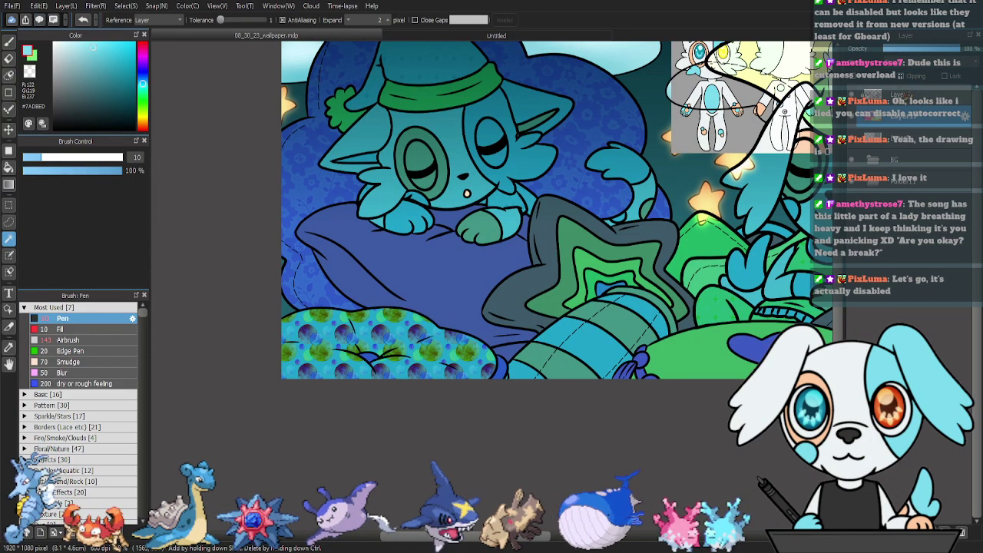
pyautogui.hotkey('ctrl', 'z')
# Undo the bubble fill and place the bubble pattern on a new layer inside the blue cushion selection, scaled to 19%.
pyautogui.keyDown('ctrl'); pyautogui.click(880, 135); pyautogui.keyUp('ctrl')
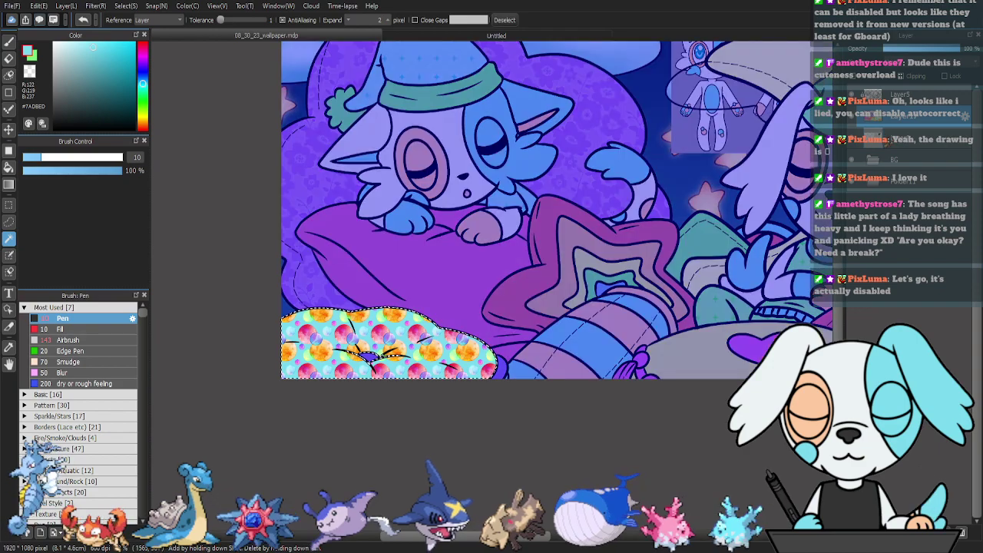
pyautogui.hotkey('ctrl', 'shift', 'n')
pyautogui.hotkey('alt', 'Delete')
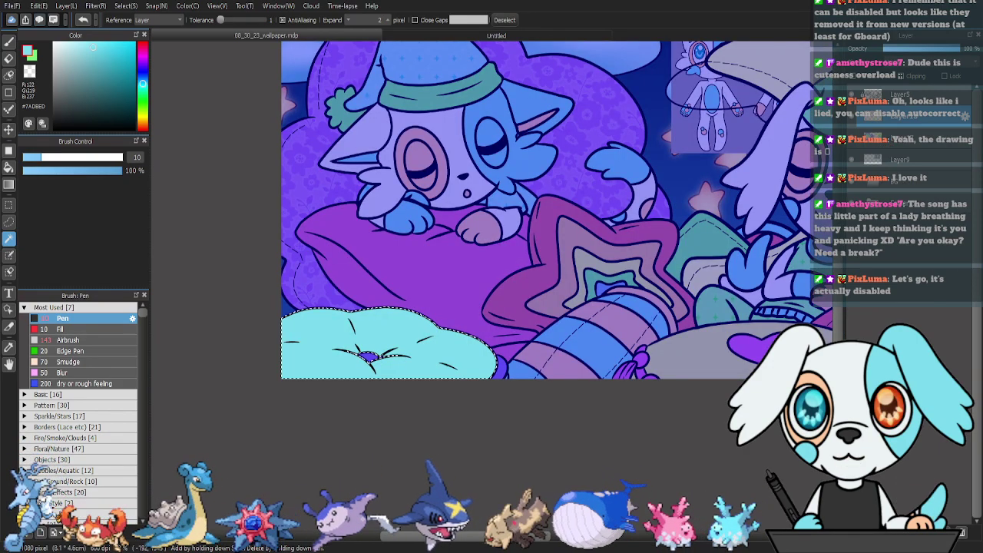
pyautogui.hotkey('ctrl', 't')
pyautogui.moveTo(400, 535); pyautogui.dragTo(374, 530)
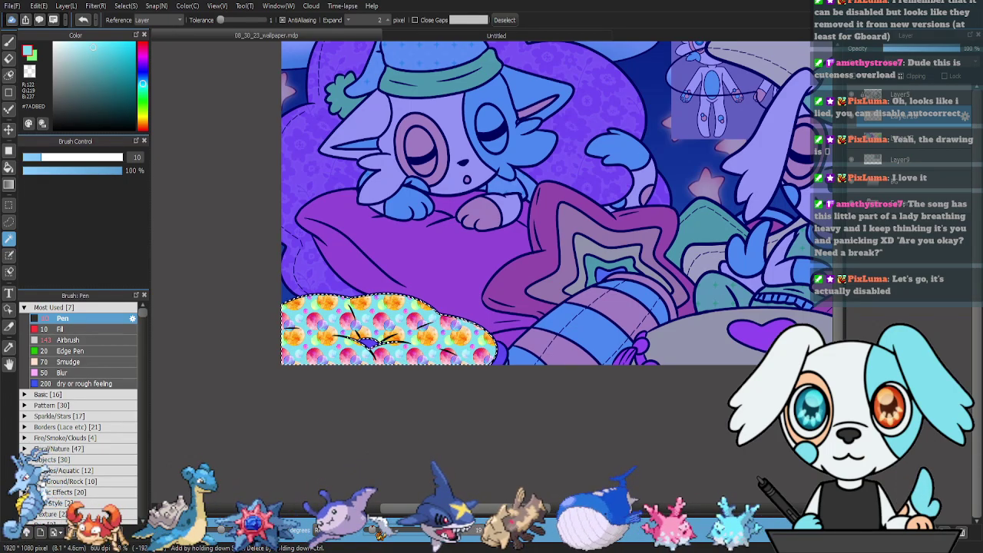
pyautogui.press('Return')
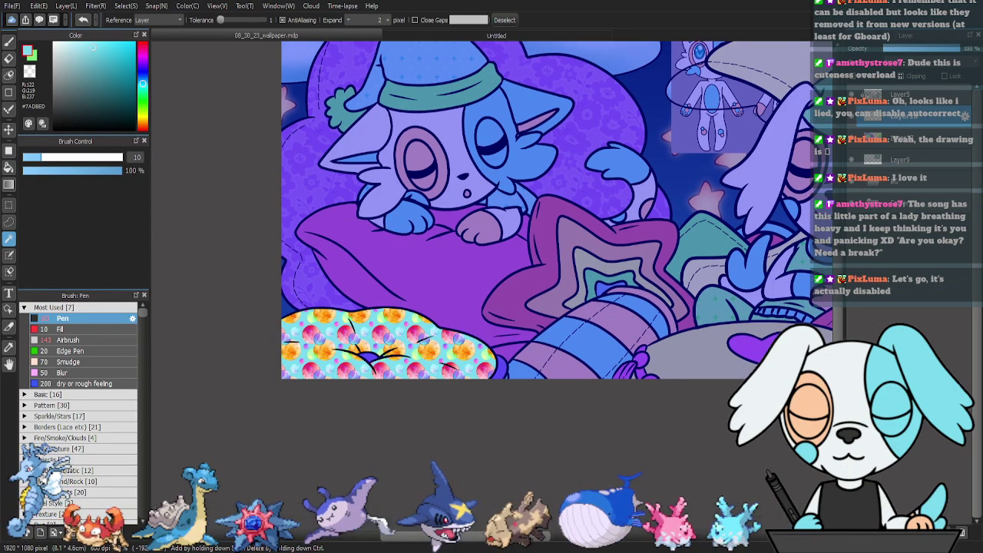
# Soften the bubble pattern to pastel tones, clear the selection, set the layer's opacity to 49% and merge it down.
pyautogui.hotkey('ctrl', 'z')
pyautogui.hotkey('ctrl', 'z')
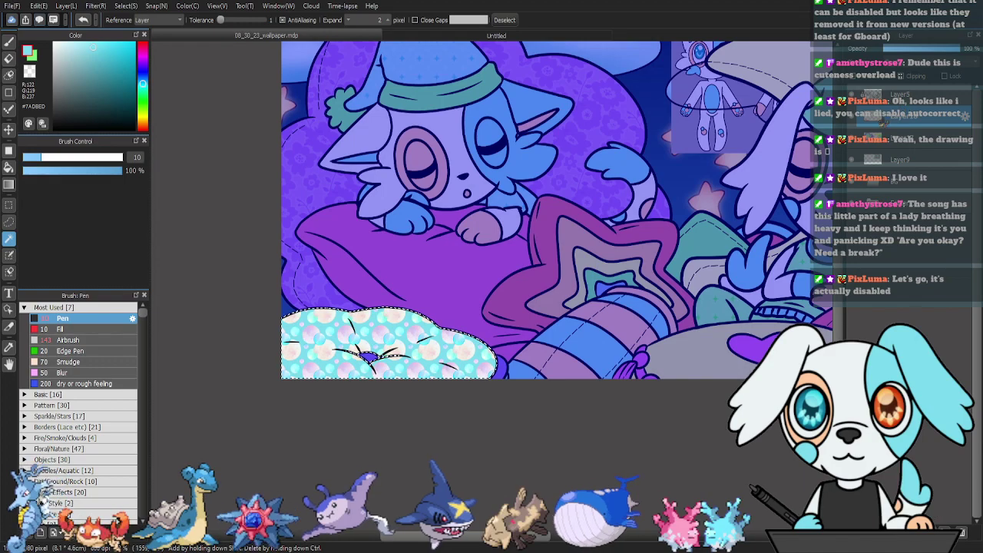
pyautogui.hotkey('ctrl', 'd')
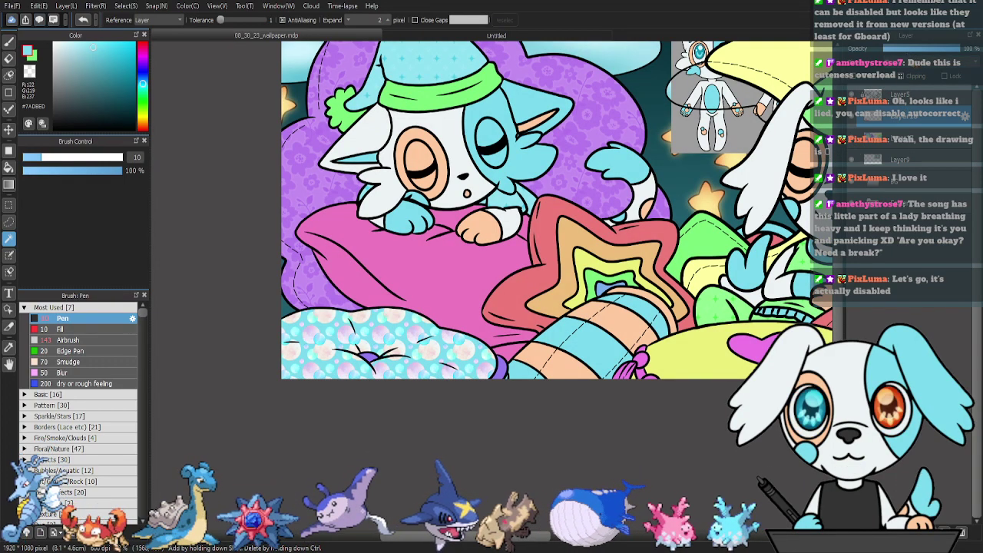
pyautogui.moveTo(951, 48); pyautogui.dragTo(921, 48)
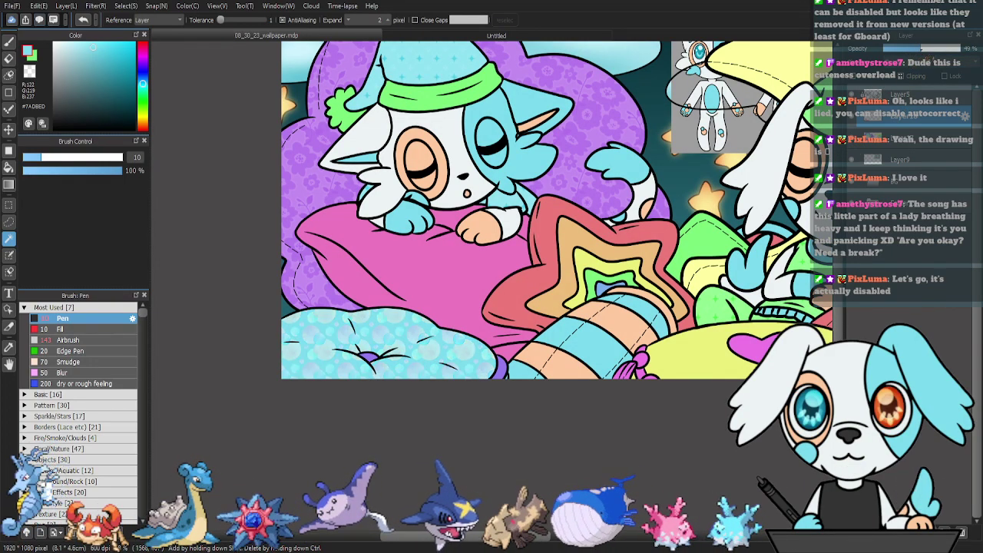
pyautogui.click(945, 532)
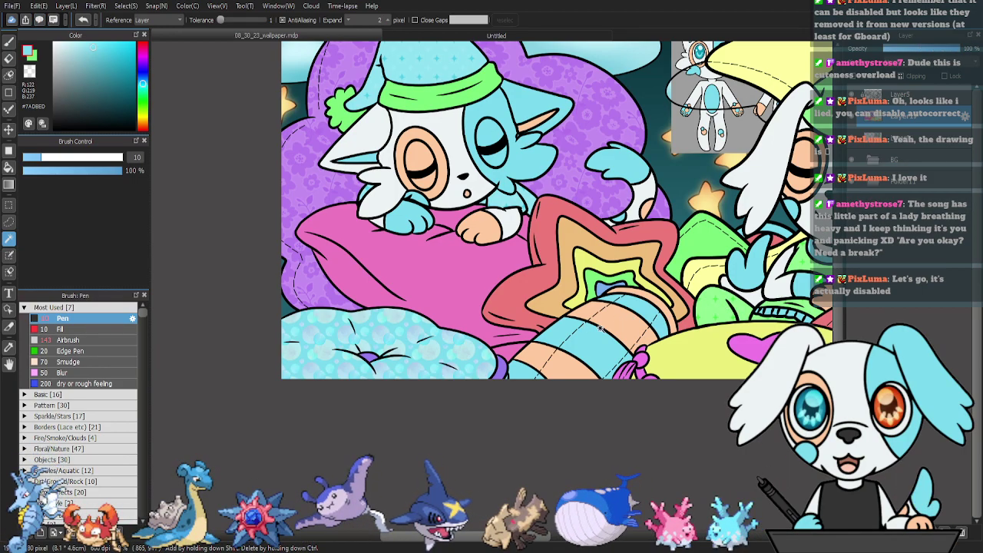
# Select the green cushion between the rainbow star cushion and the dog using Layer5, and make the flat colour layer, Layer17, active.
pyautogui.moveTo(680, 315); pyautogui.dragTo(631, 422)
pyautogui.moveTo(701, 406); pyautogui.dragTo(526, 411)
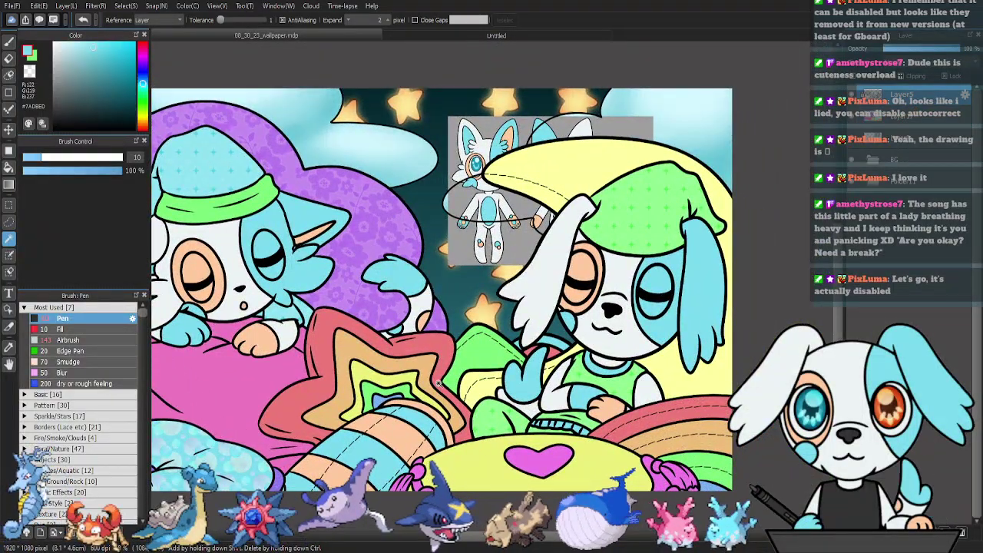
pyautogui.click(461, 372)
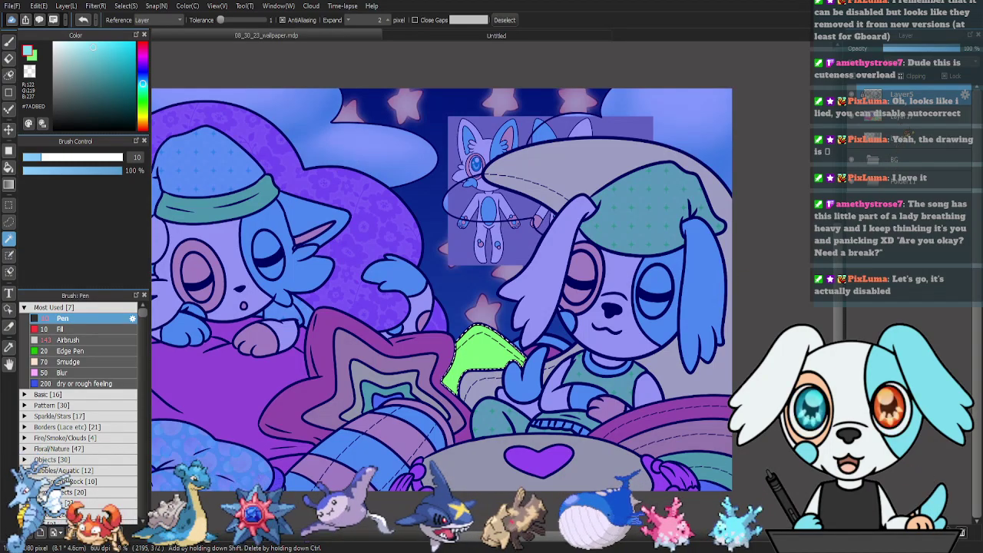
pyautogui.click(903, 120)
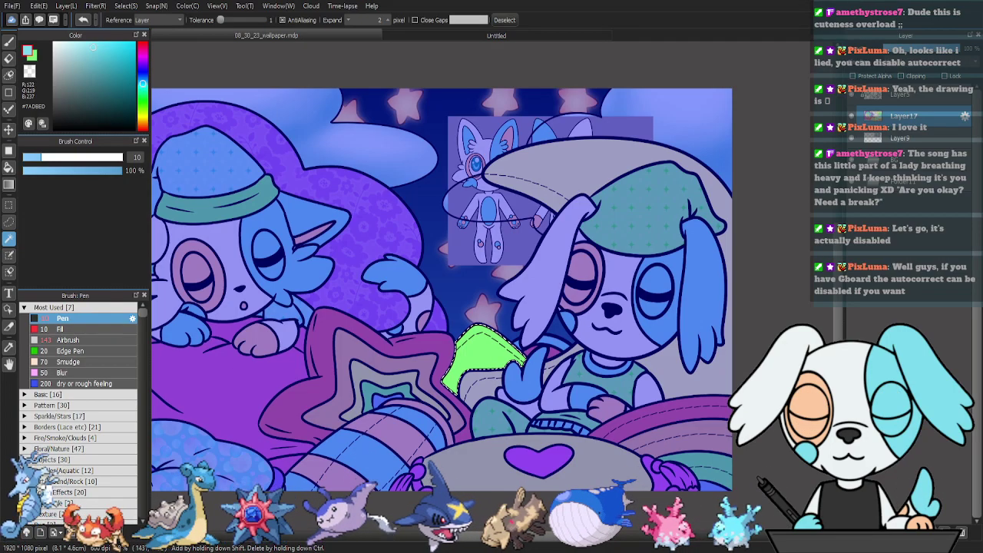
# Try the argyle pattern on the green cushion directly in Layer17, desaturate the layer, and undo back to the cushion selection.
pyautogui.hotkey('ctrl', 't')
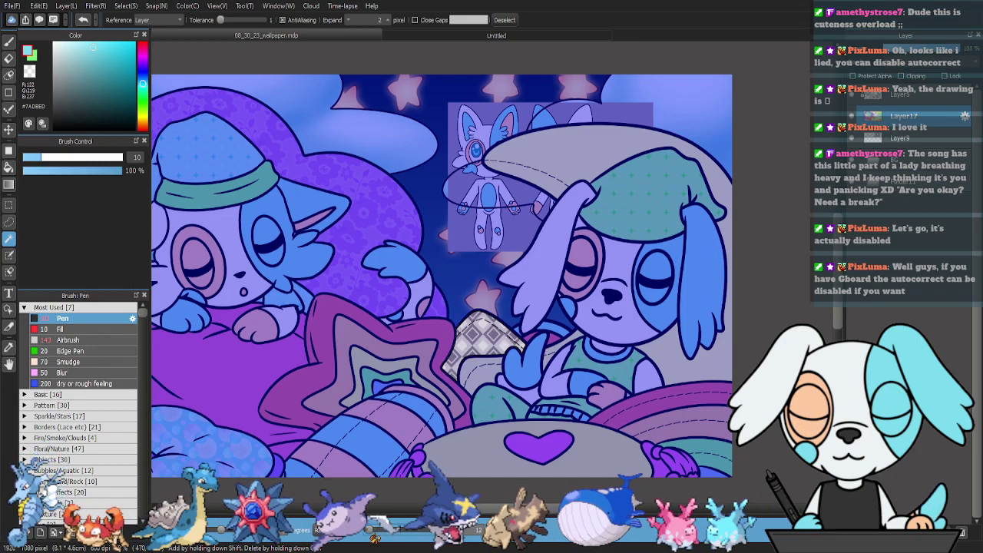
pyautogui.press('Return')
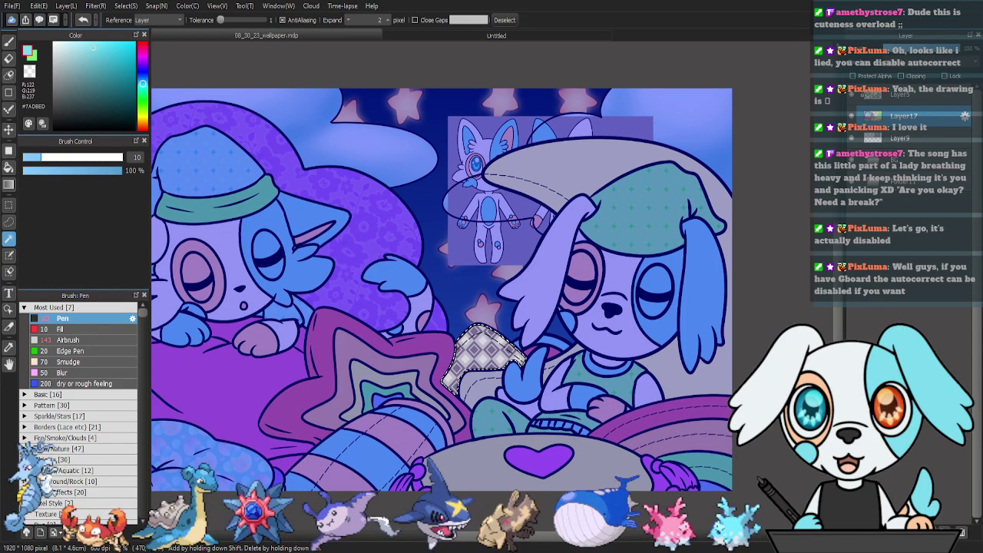
pyautogui.hotkey('ctrl', 'd')
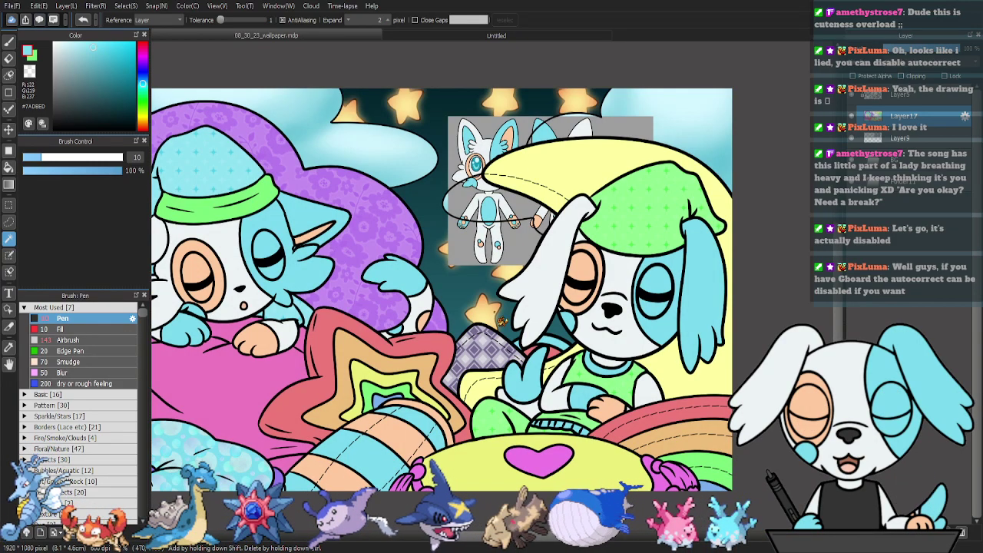
pyautogui.hotkey('ctrl', 'u')
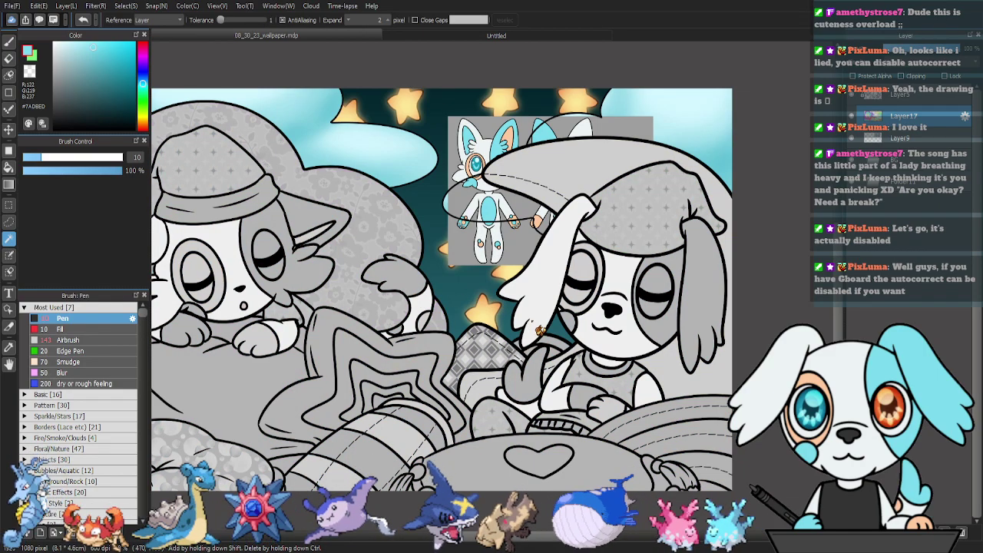
pyautogui.hotkey('ctrl', 'z')
pyautogui.hotkey('ctrl', 'z')
pyautogui.hotkey('ctrl', 'z')
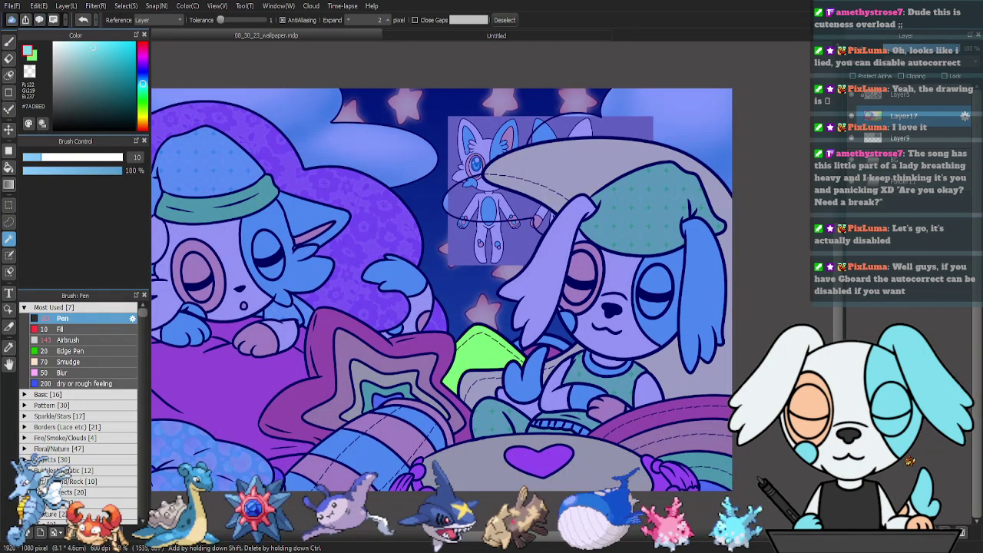
# Place the argyle pattern at 11% scale on a new layer inside the green cushion selection, turn it neutral grey and clear the selection.
pyautogui.click(854, 533)
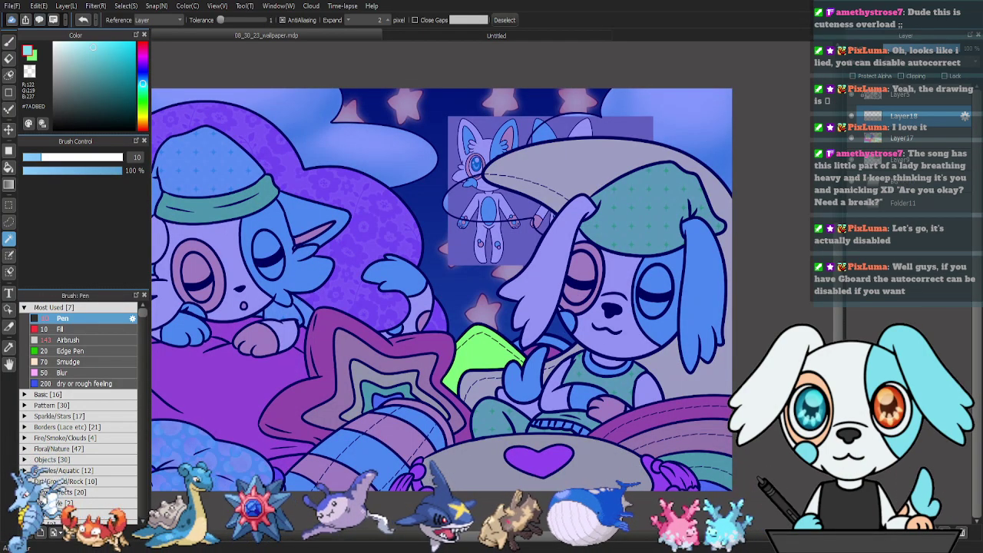
pyautogui.doubleClick(80, 356)
pyautogui.moveTo(409, 531); pyautogui.dragTo(369, 532)
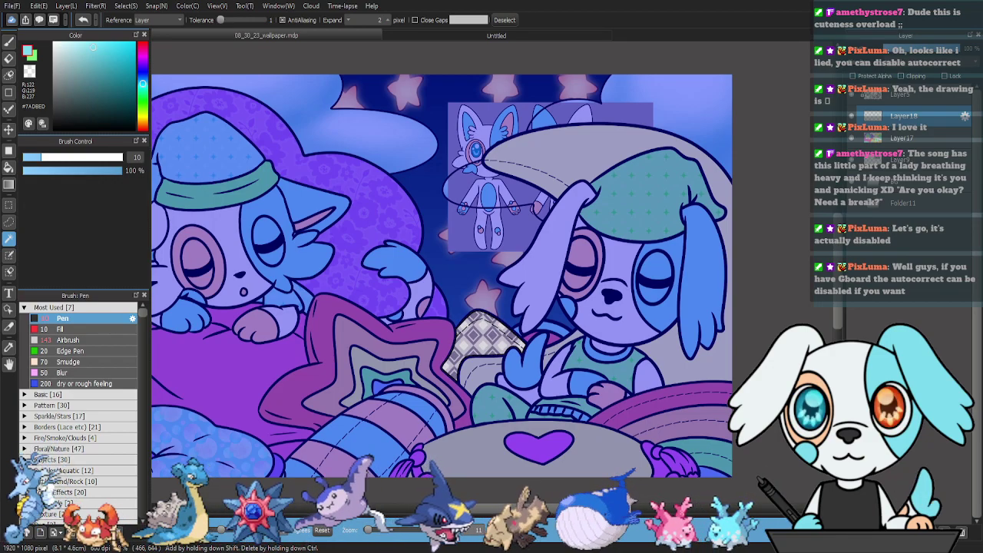
pyautogui.scroll(1, 442, 276)
pyautogui.hotkey('ctrl', 'd')
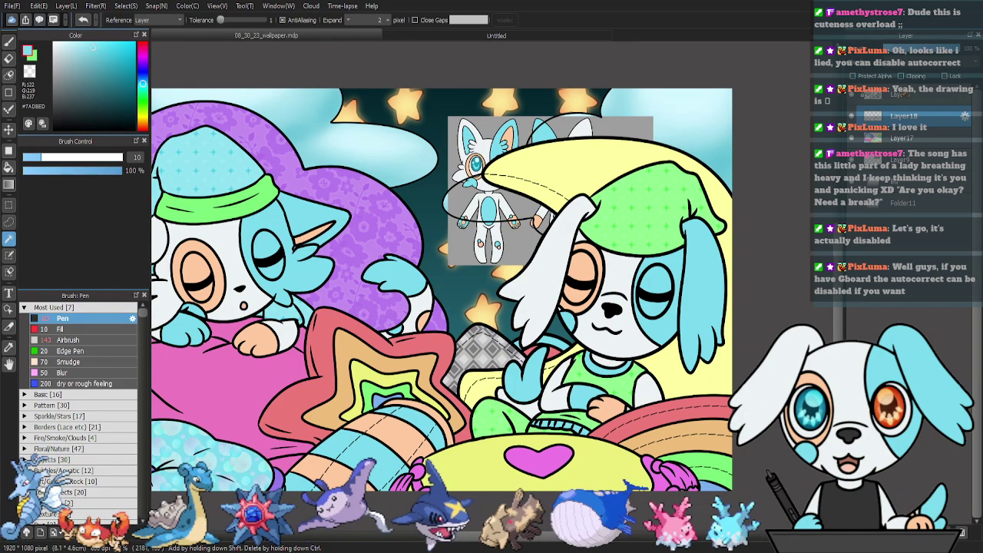
# Blend the argyle pattern into the green cushion with a darkening blending mode at 37% opacity and merge it down.
pyautogui.click(913, 63)
pyautogui.click(913, 114)
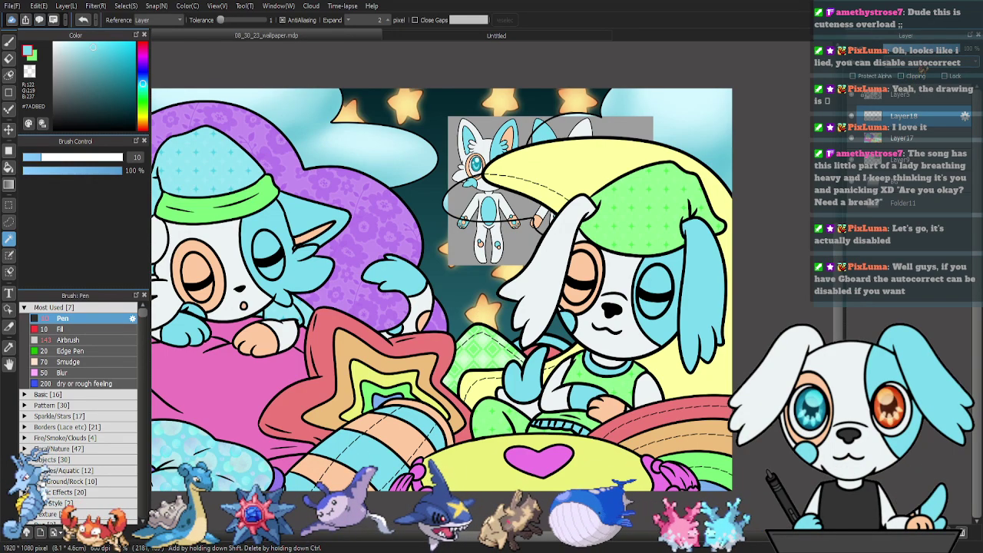
pyautogui.click(921, 78)
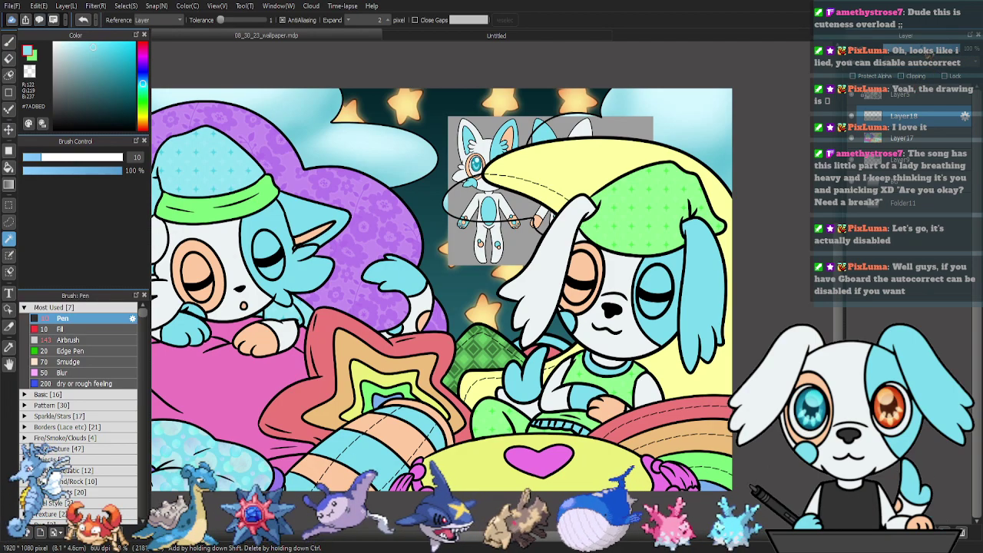
pyautogui.click(913, 48)
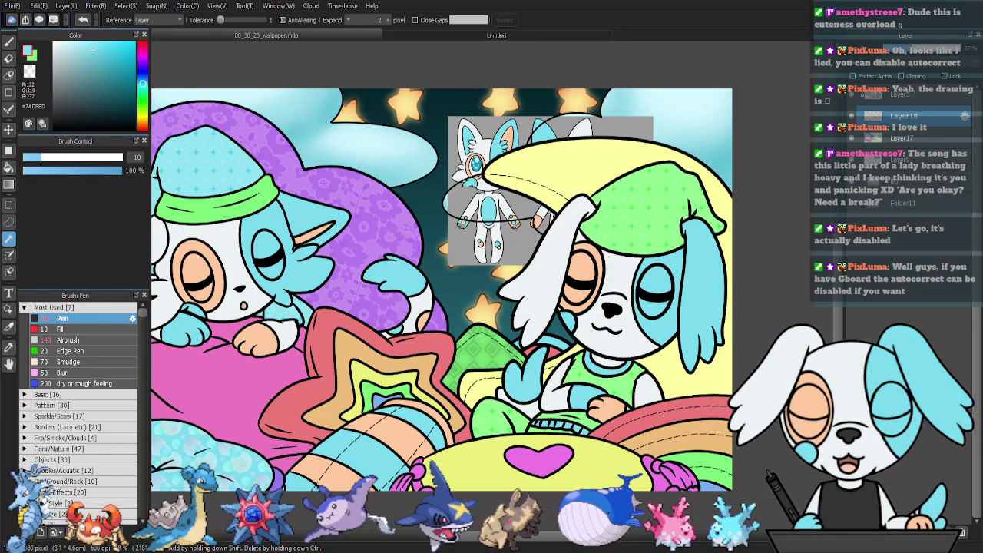
pyautogui.click(946, 531)
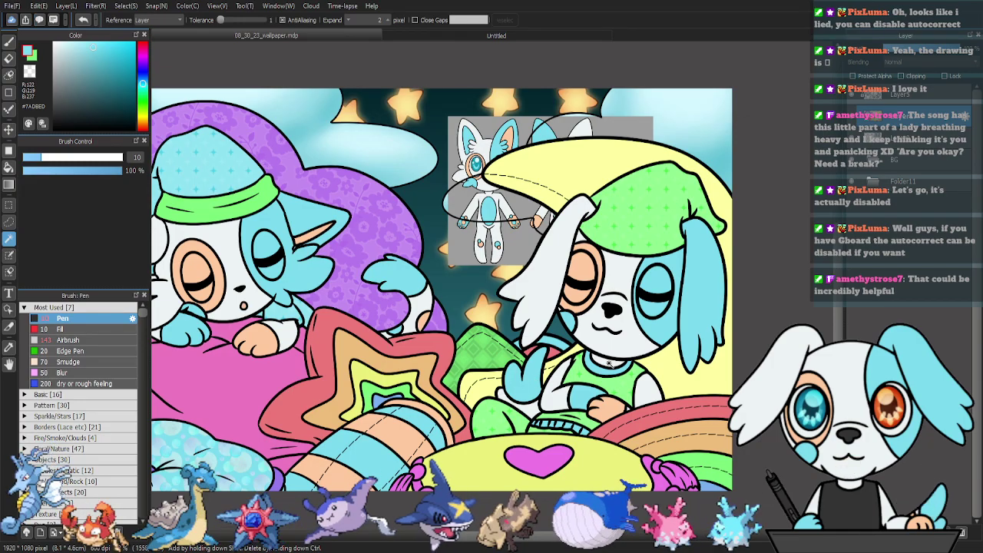
# Select the pink cushion under the cat using Layer5 and place the starry diamond pattern on a new layer at 21% scale.
pyautogui.moveTo(508, 384); pyautogui.dragTo(671, 357)
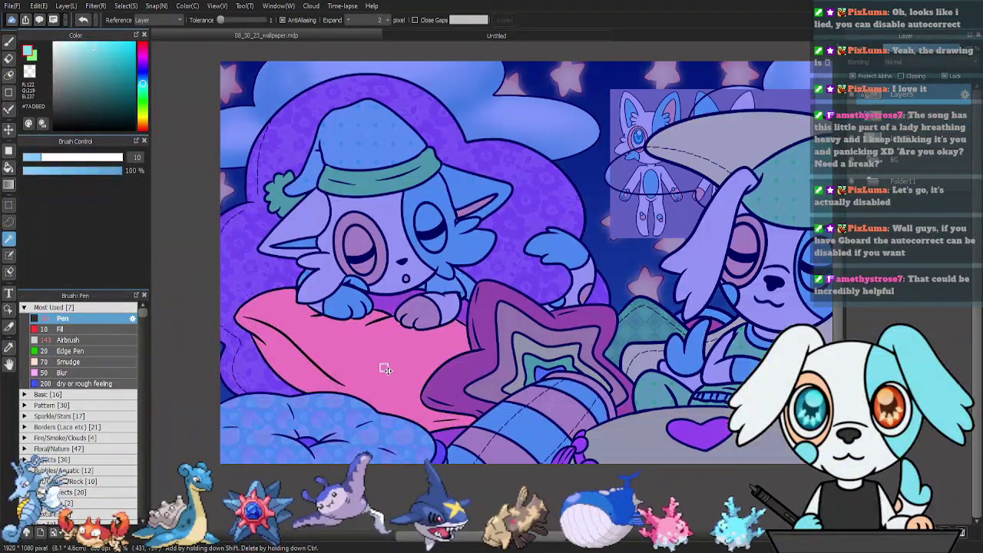
pyautogui.click(378, 308)
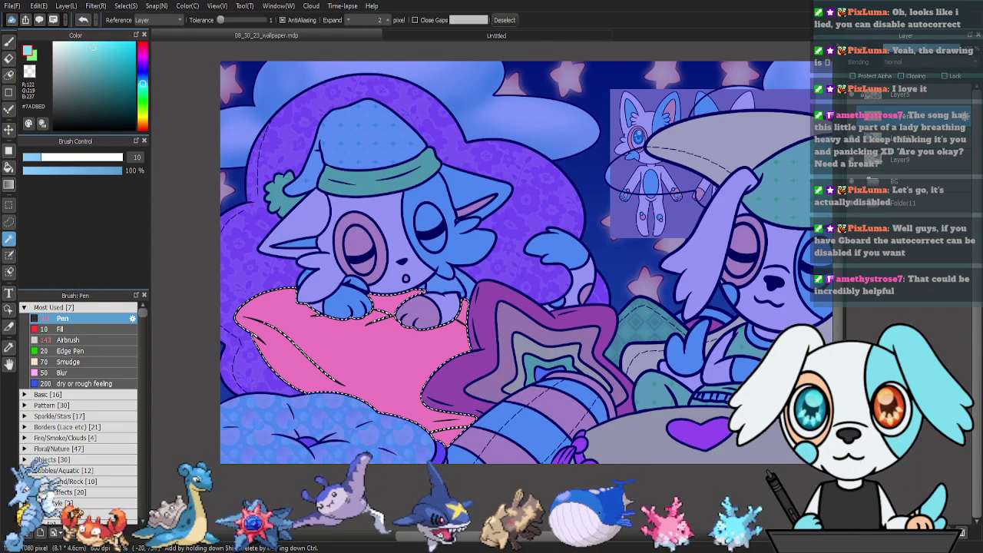
pyautogui.doubleClick(891, 453)
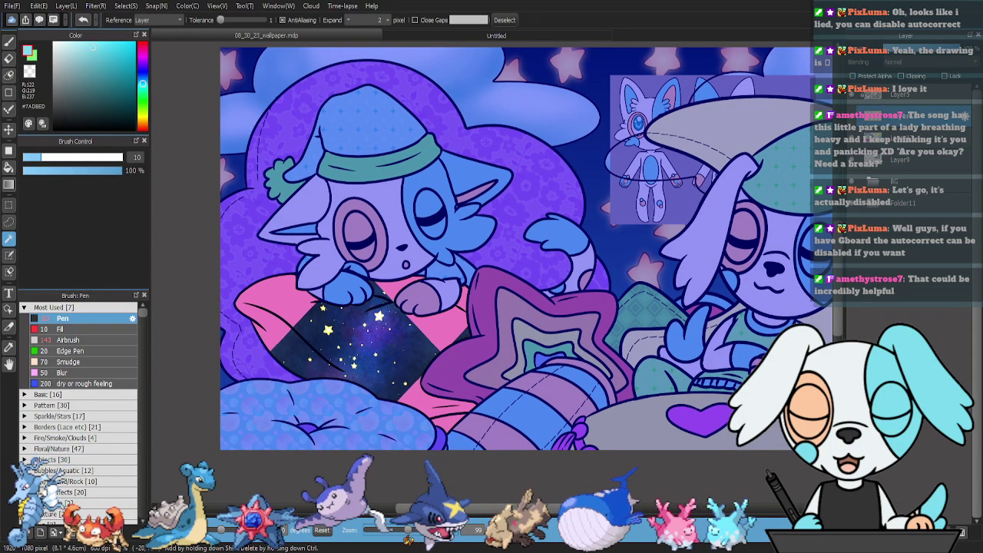
pyautogui.moveTo(407, 532); pyautogui.dragTo(388, 532)
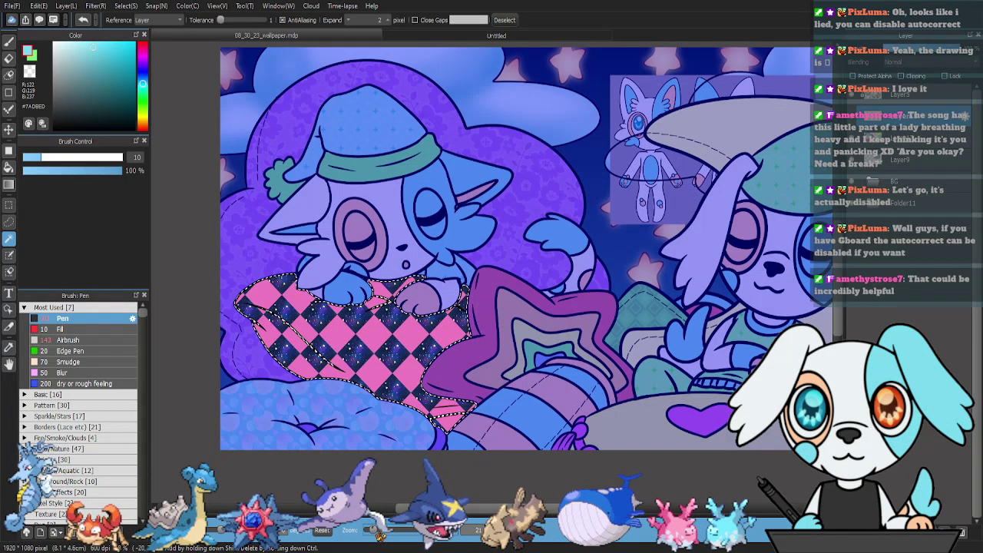
pyautogui.scroll(1, 628, 458)
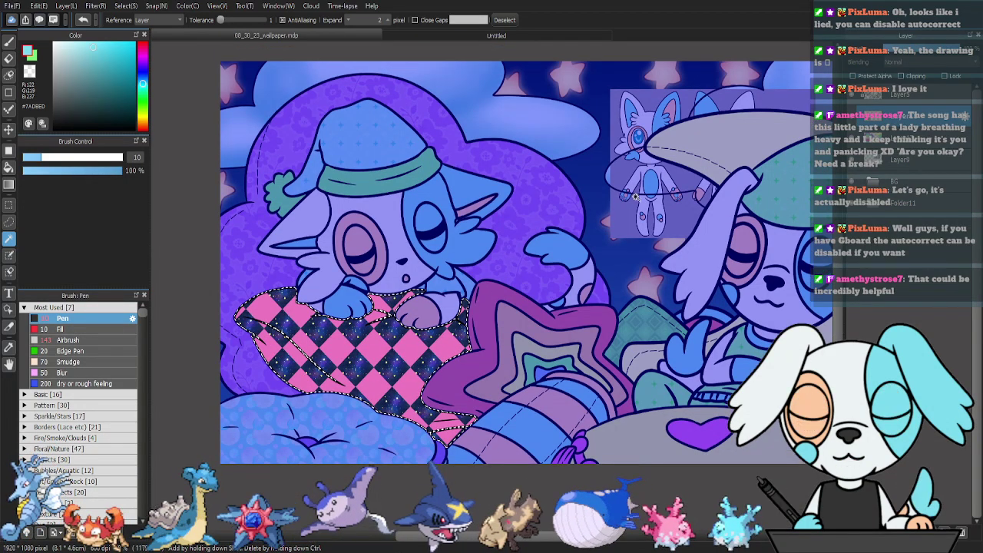
# Clear the selection, blend the diamond pattern into the pink cushion with Overlay at reduced opacity, and merge it down.
pyautogui.hotkey('ctrl', 'd')
pyautogui.click(909, 62)
pyautogui.click(909, 105)
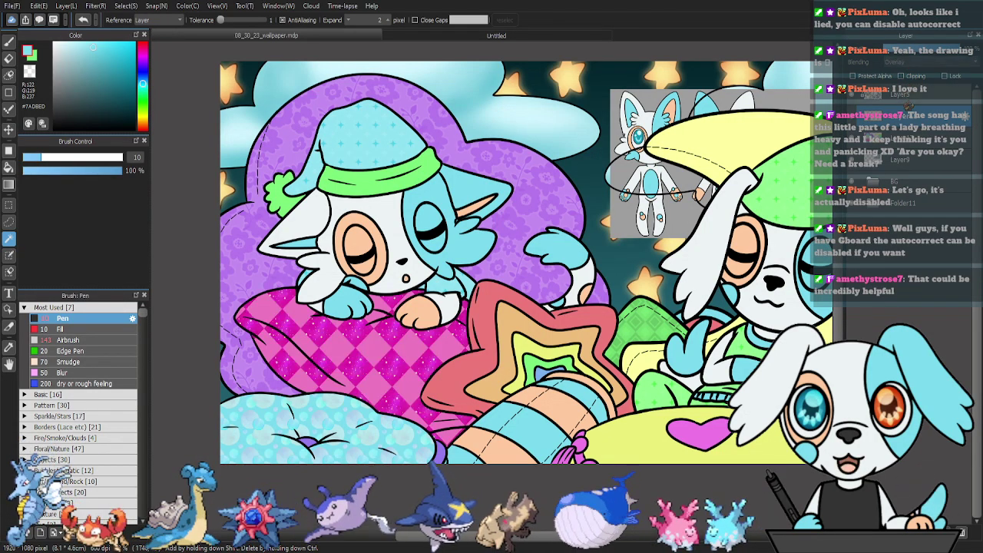
pyautogui.click(906, 48)
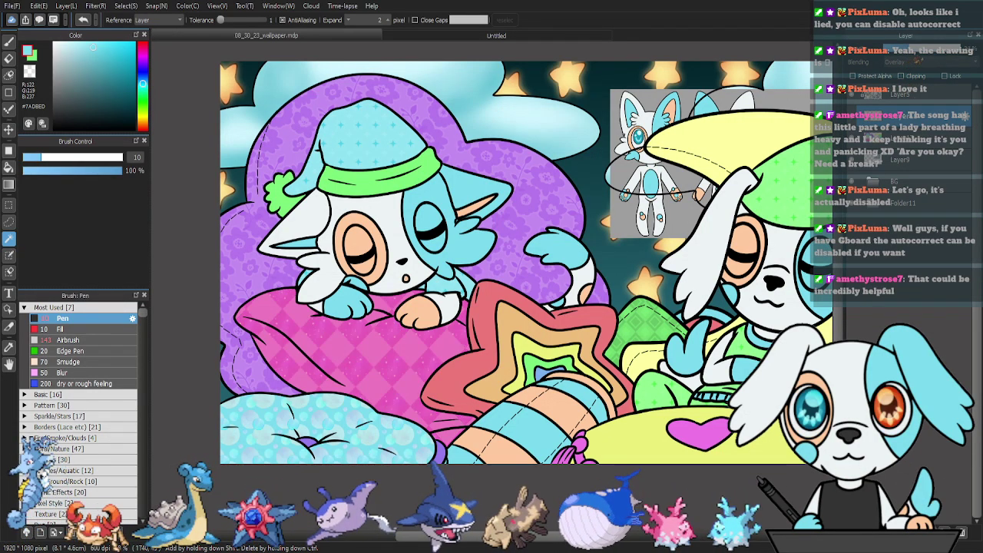
pyautogui.click(946, 531)
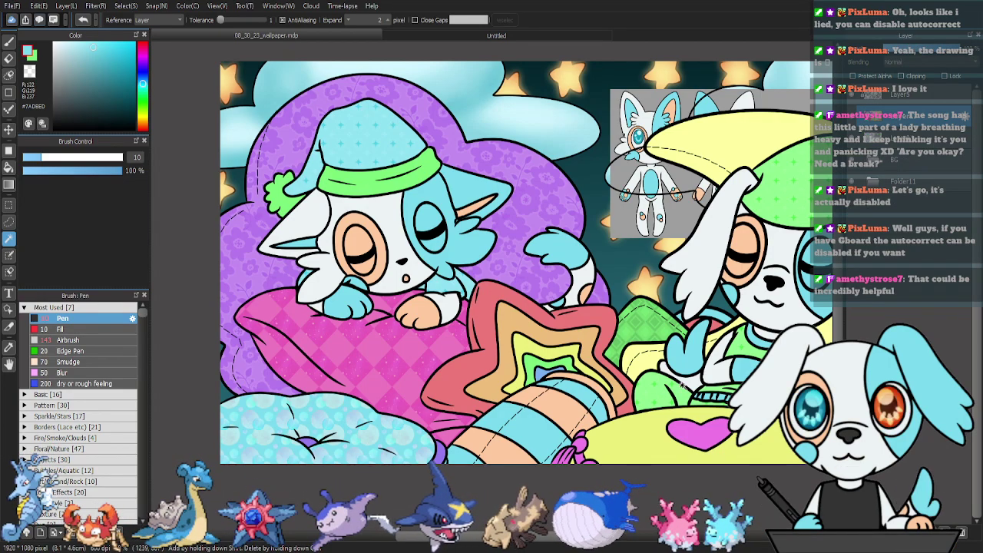
# Remove the character reference sheet from view and put Layer9 above the flat colour layer, set to Multiply.
pyautogui.moveTo(620, 400); pyautogui.dragTo(514, 438)
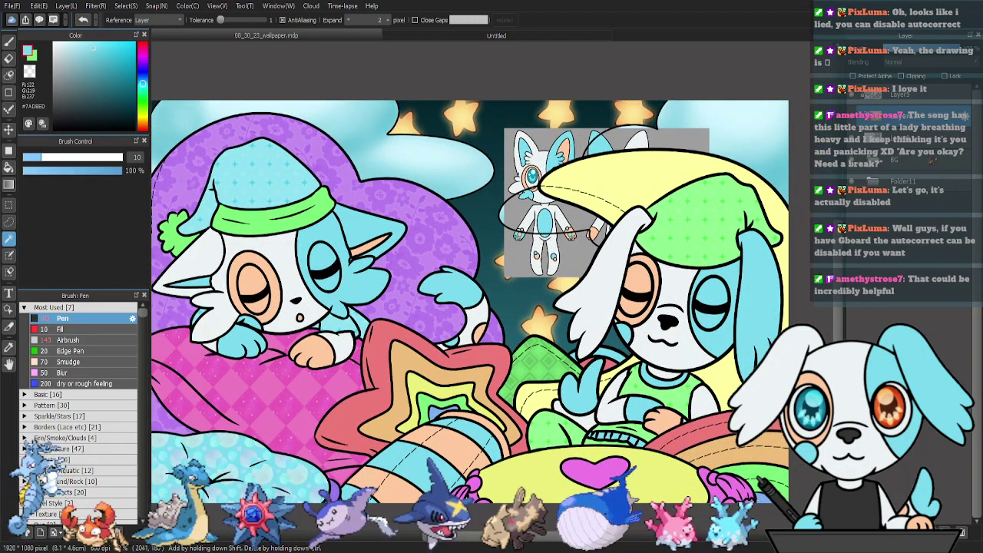
pyautogui.click(868, 143)
pyautogui.click(852, 138)
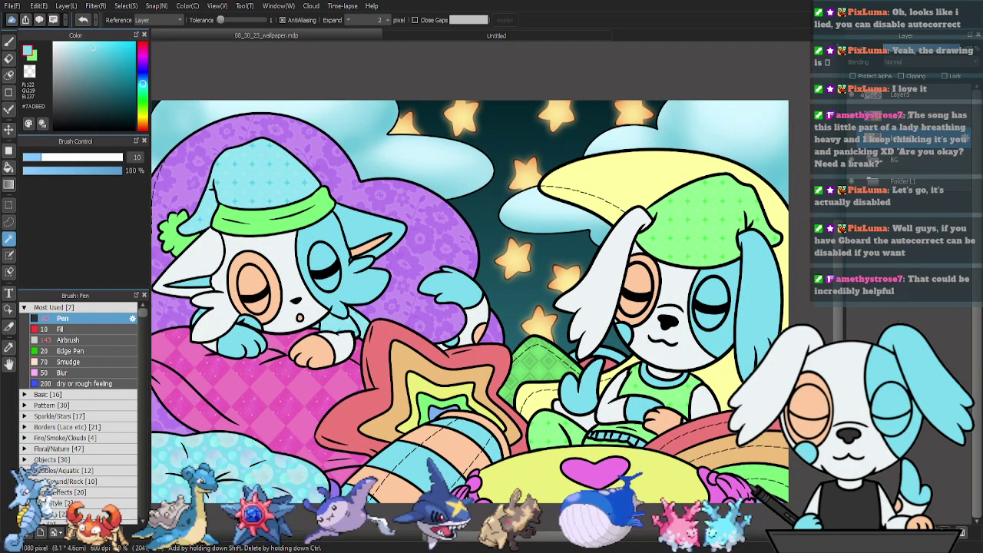
pyautogui.click(852, 139)
pyautogui.click(852, 139)
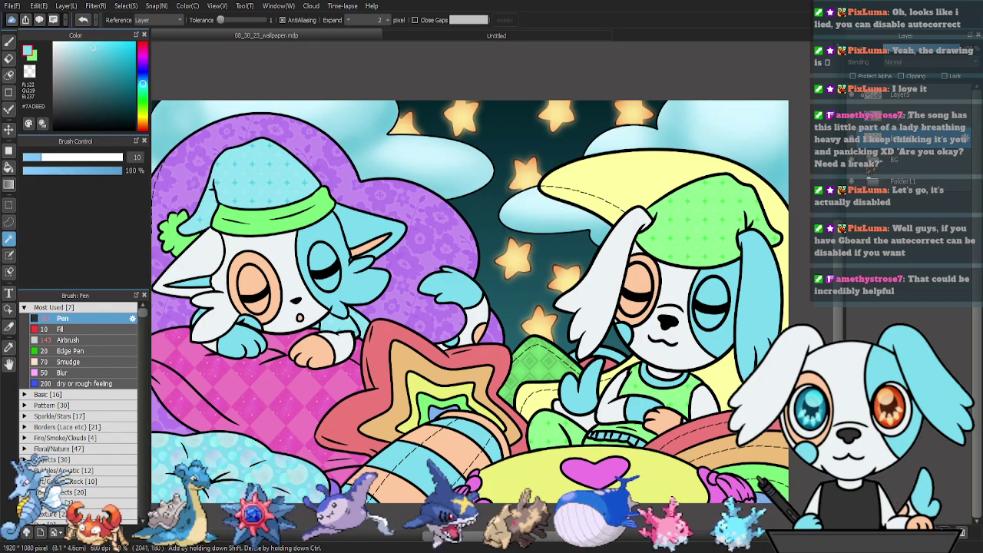
pyautogui.moveTo(584, 233); pyautogui.dragTo(657, 235)
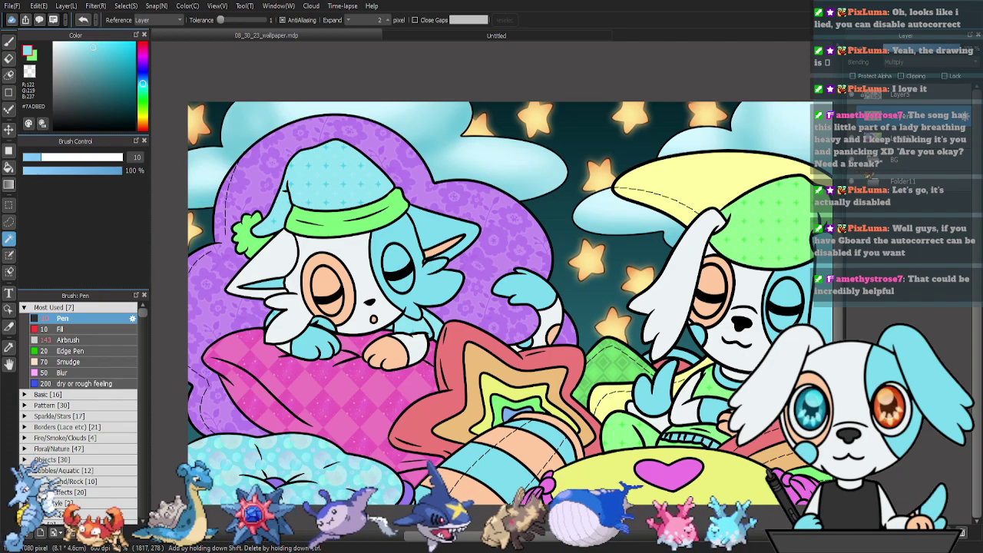
pyautogui.moveTo(688, 268); pyautogui.dragTo(713, 243)
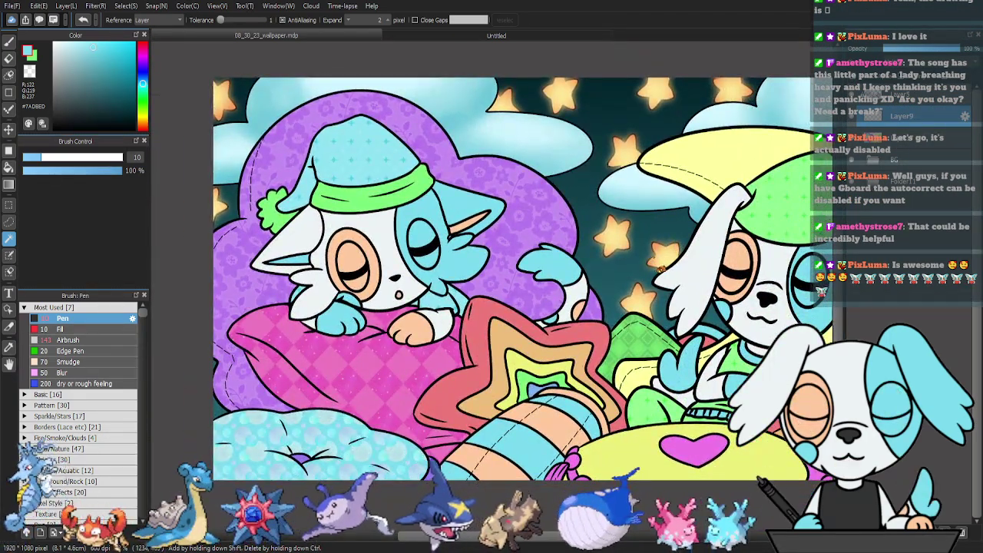
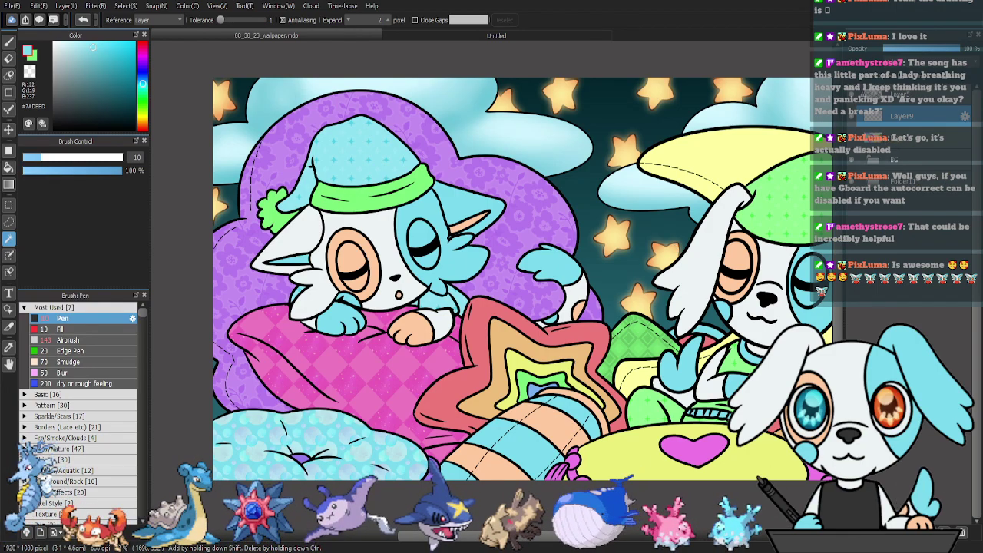
# Hide the flat colour layer and the BG folder, and fill a new layer beneath them with mid grey #858585, locking it.
pyautogui.click(851, 138)
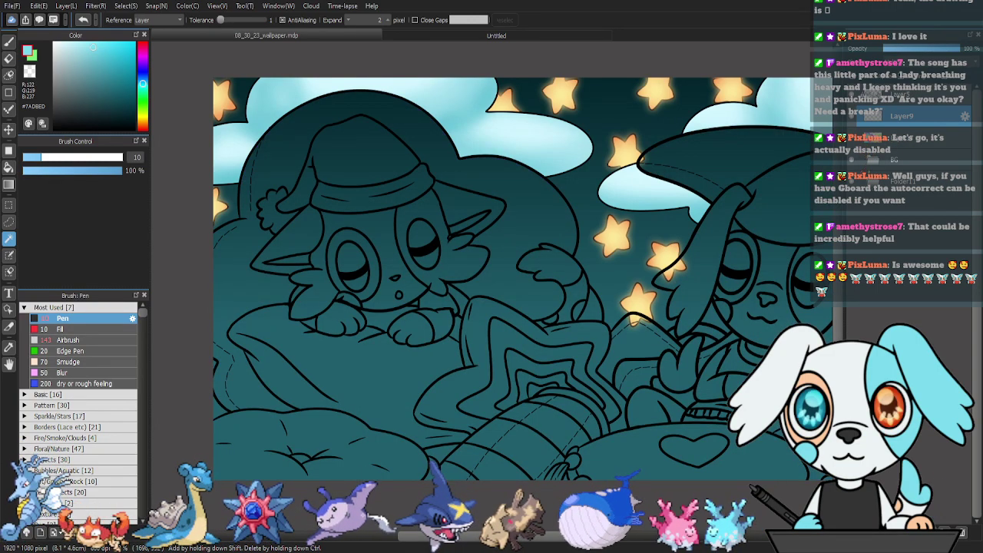
pyautogui.click(851, 160)
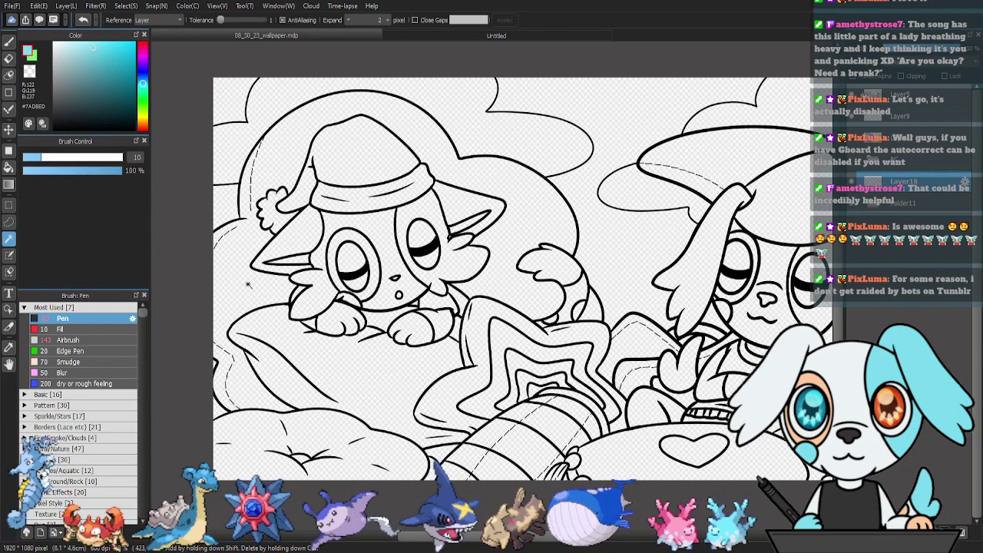
pyautogui.press('d')
pyautogui.click(53, 84)
pyautogui.press('g')
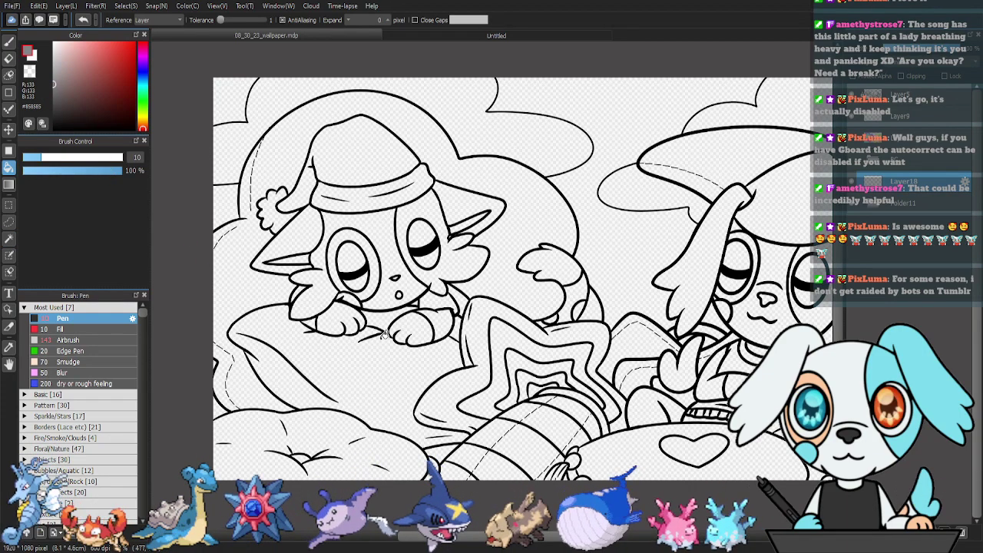
pyautogui.click(327, 221)
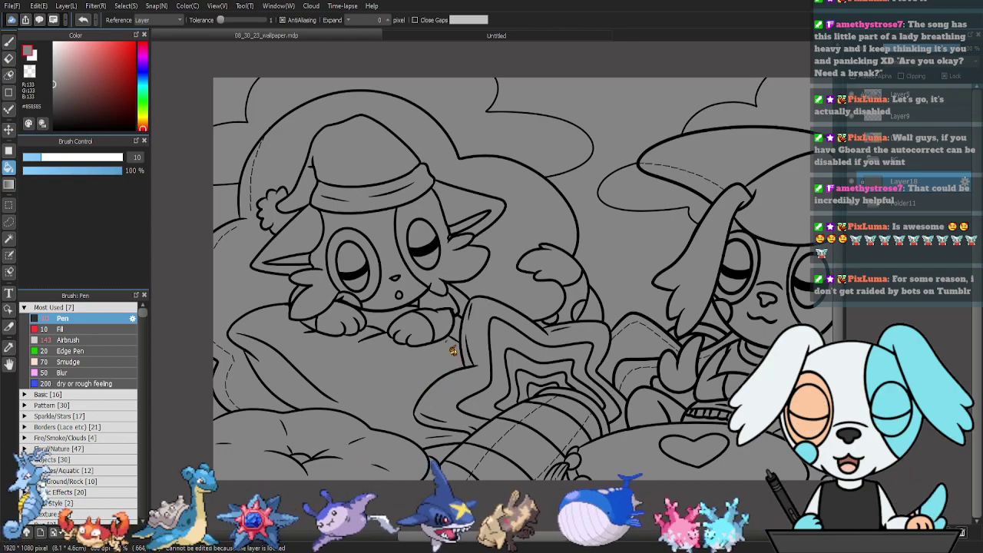
# Examine the line art against the grey backdrop, moving from the whole scene to a close-up of the dog's head and nightcap.
pyautogui.moveTo(616, 314); pyautogui.dragTo(446, 325)
pyautogui.moveTo(570, 304); pyautogui.dragTo(527, 321)
pyautogui.moveTo(670, 270); pyautogui.dragTo(710, 266)
pyautogui.moveTo(522, 310); pyautogui.dragTo(410, 309)
pyautogui.scroll(1, 477, 341)
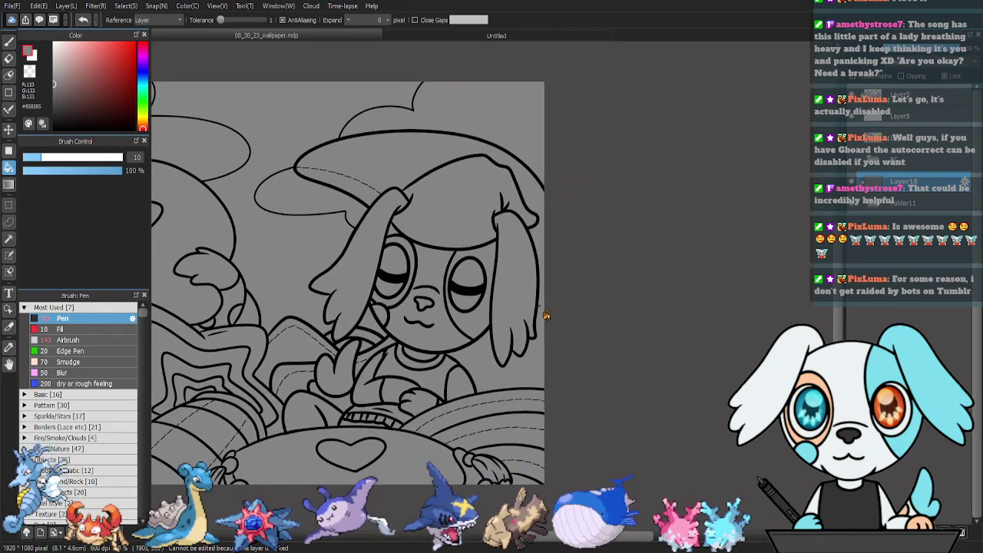
pyautogui.scroll(1, 546, 317)
pyautogui.scroll(1, 546, 317)
pyautogui.scroll(2, 413, 325)
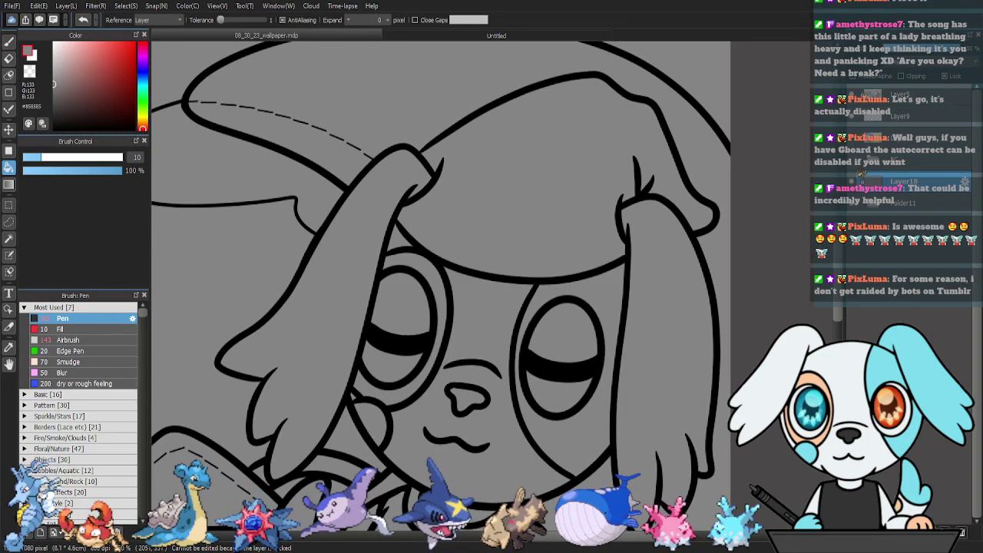
# Using the line art on Layer5, select the open background areas around the dog with the Magic Wand.
pyautogui.click(897, 166)
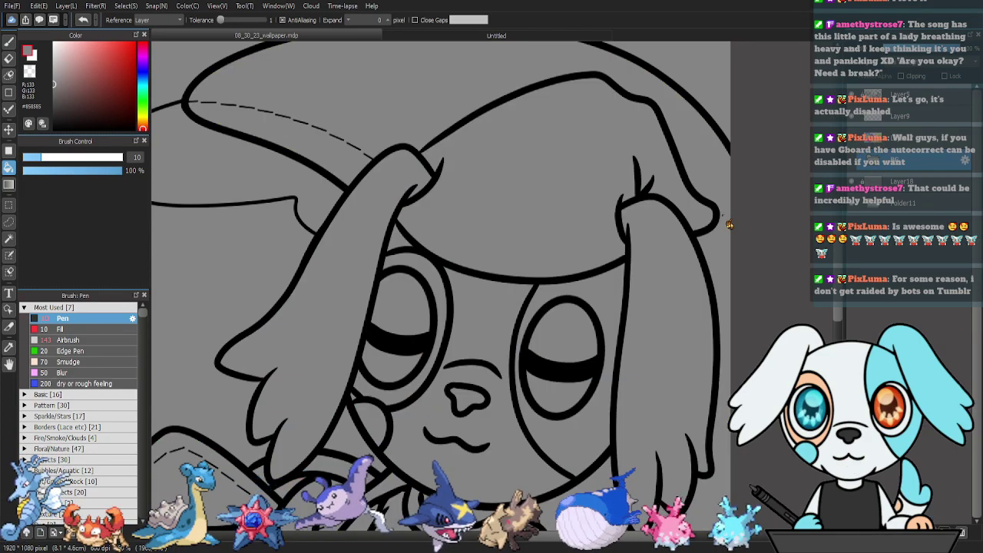
pyautogui.scroll(2, 730, 225)
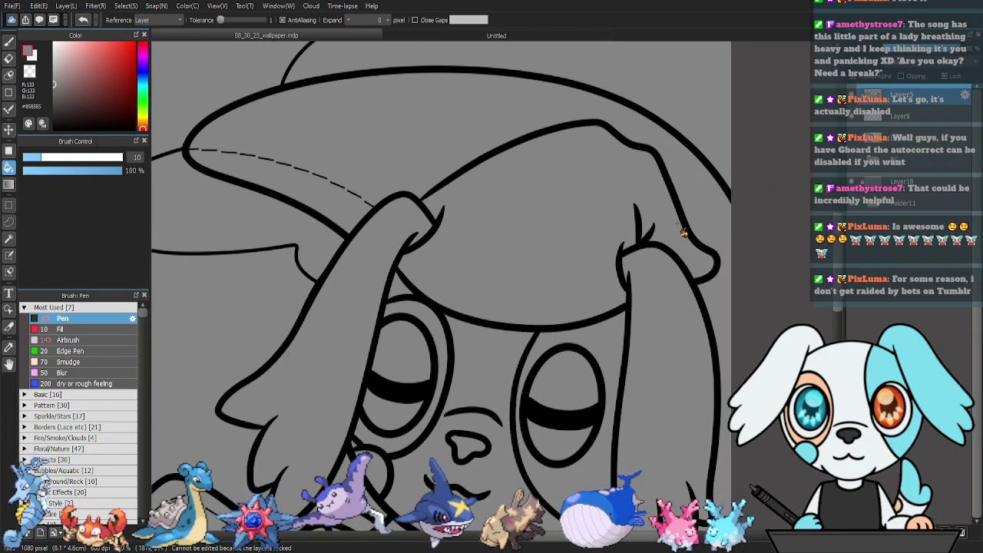
pyautogui.press('w')
pyautogui.click(403, 163)
pyautogui.moveTo(473, 326); pyautogui.dragTo(544, 212)
pyautogui.moveTo(532, 383); pyautogui.dragTo(617, 239)
pyautogui.click(485, 324)
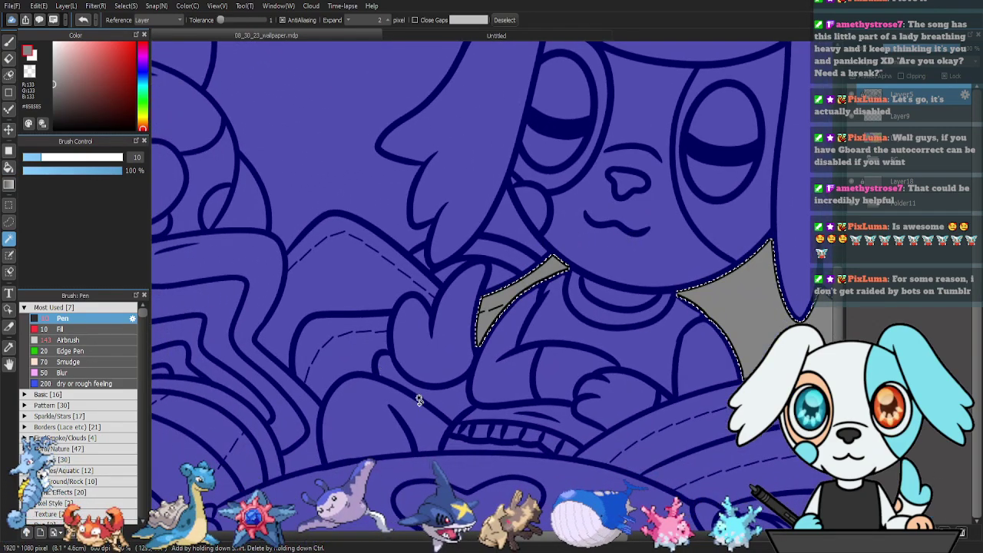
# Make Layer9 the active layer and choose the Airbrush with light purple #BA86E7.
pyautogui.click(932, 121)
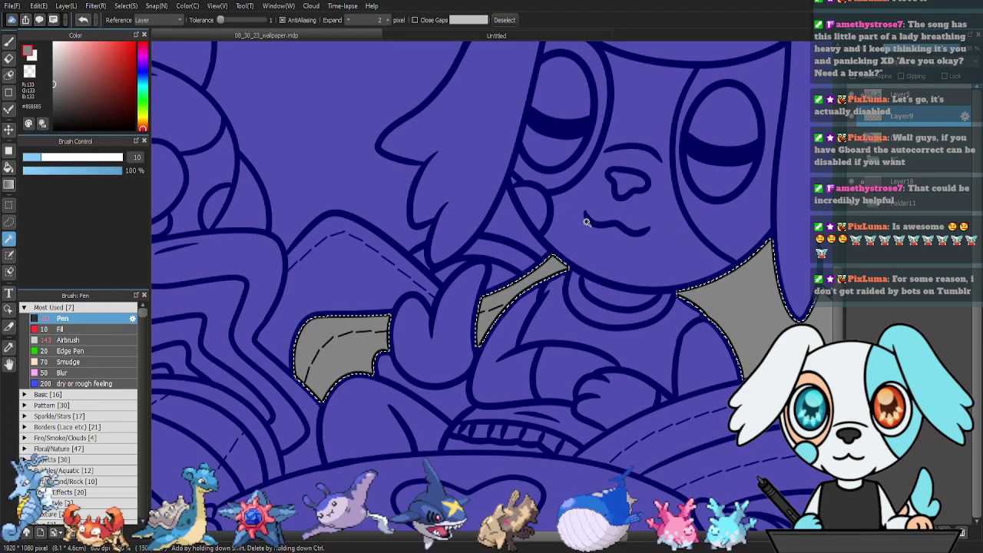
pyautogui.click(144, 65)
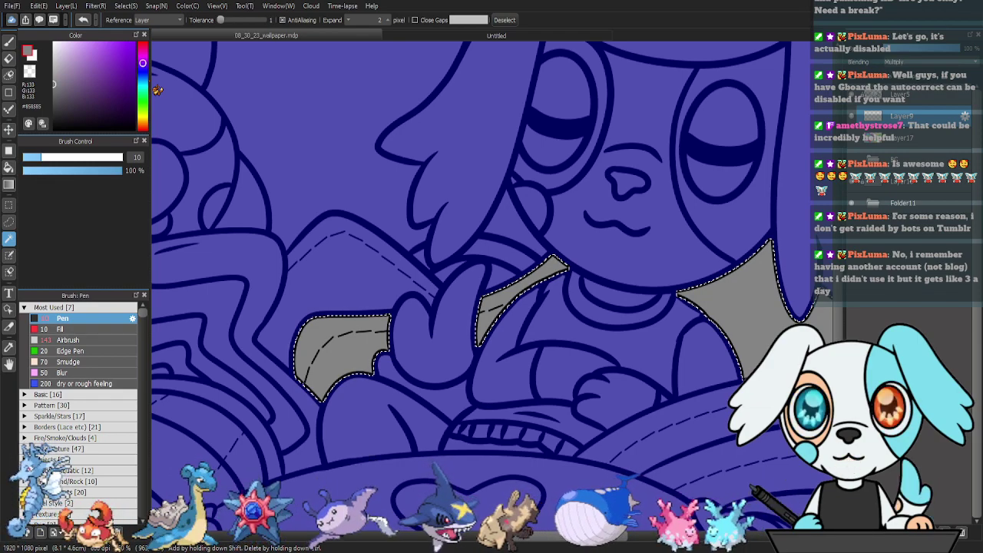
pyautogui.press('b')
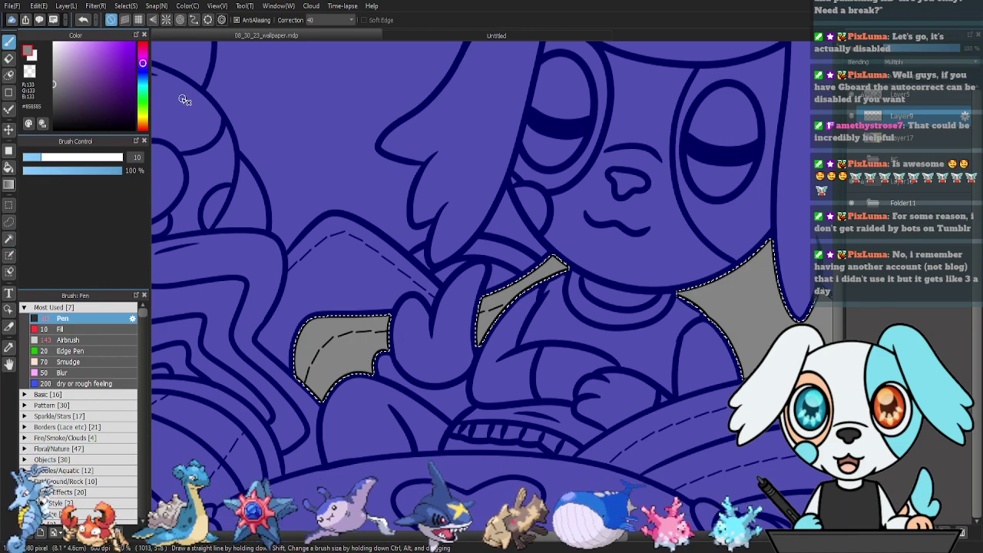
pyautogui.click(88, 65)
pyautogui.click(87, 49)
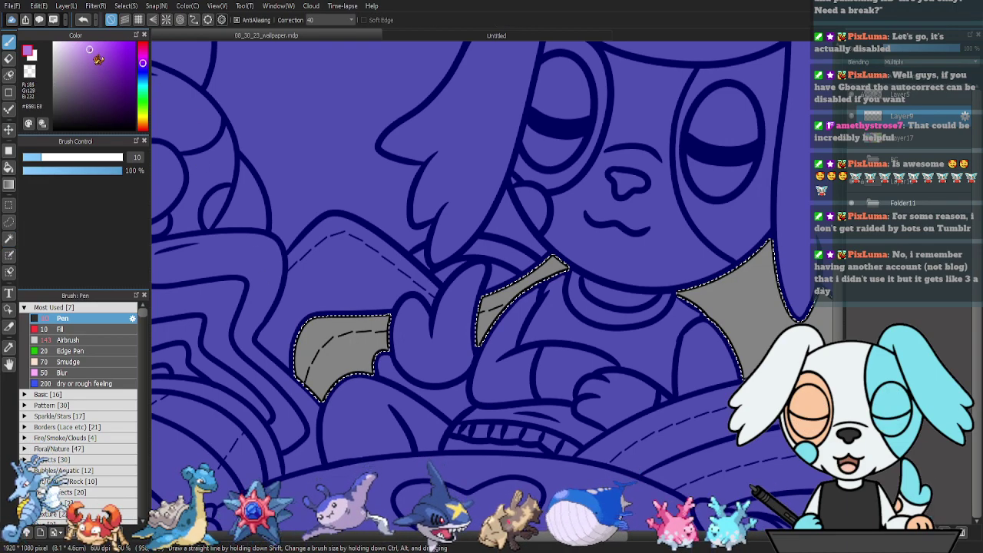
pyautogui.click(68, 339)
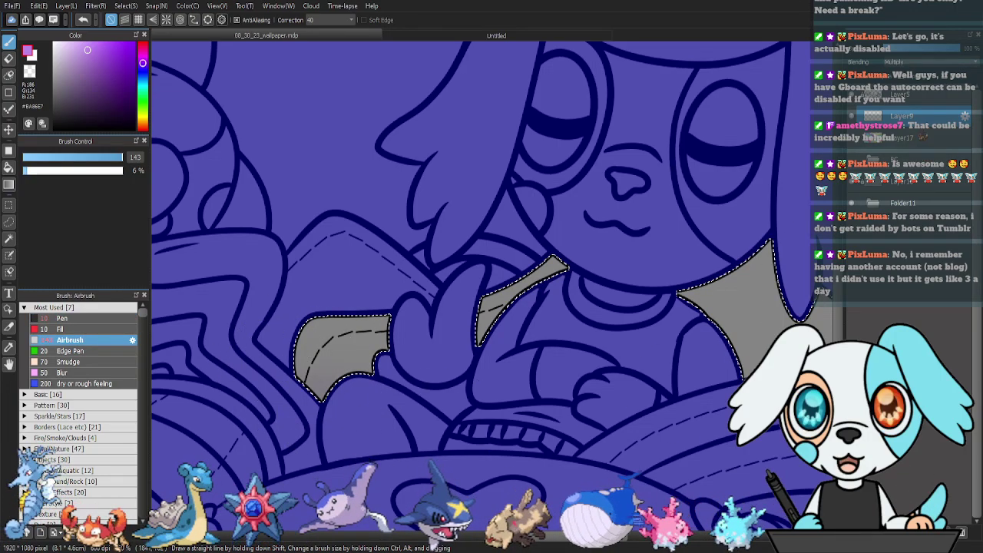
# Airbrush soft purple shading into the lower part of the gap beside the dog's raised paw, raising the brush opacity to 10%.
pyautogui.moveTo(645, 329); pyautogui.dragTo(596, 306)
pyautogui.moveTo(225, 355)
pyautogui.mouseDown()
pyautogui.moveTo(255, 363)
pyautogui.moveTo(253, 390)
pyautogui.mouseUp()
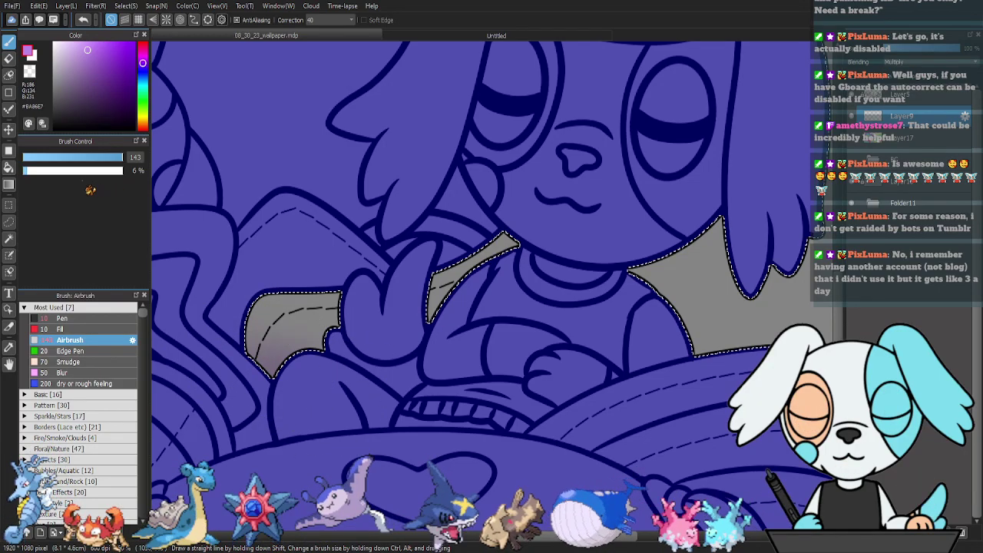
pyautogui.moveTo(29, 175); pyautogui.dragTo(33, 174)
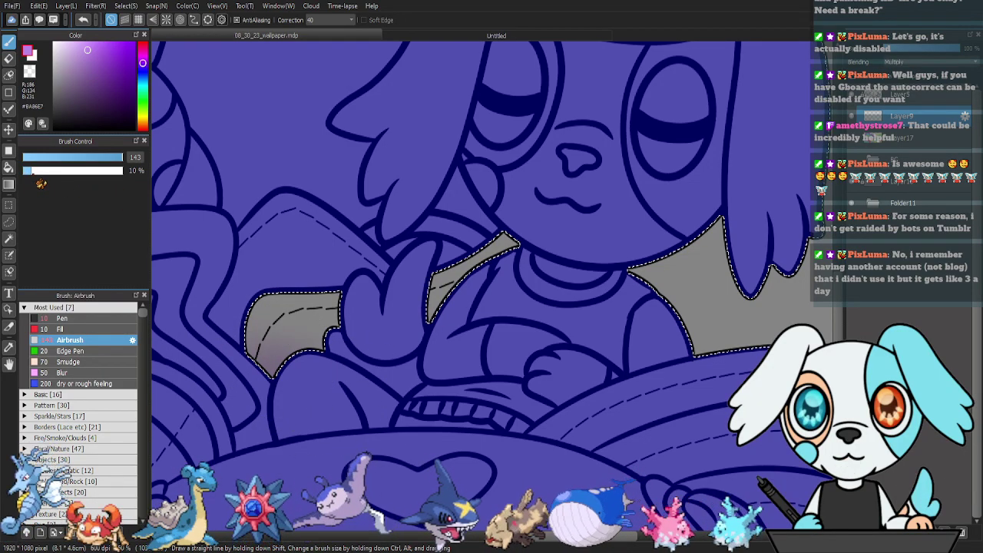
pyautogui.moveTo(230, 358); pyautogui.dragTo(300, 395)
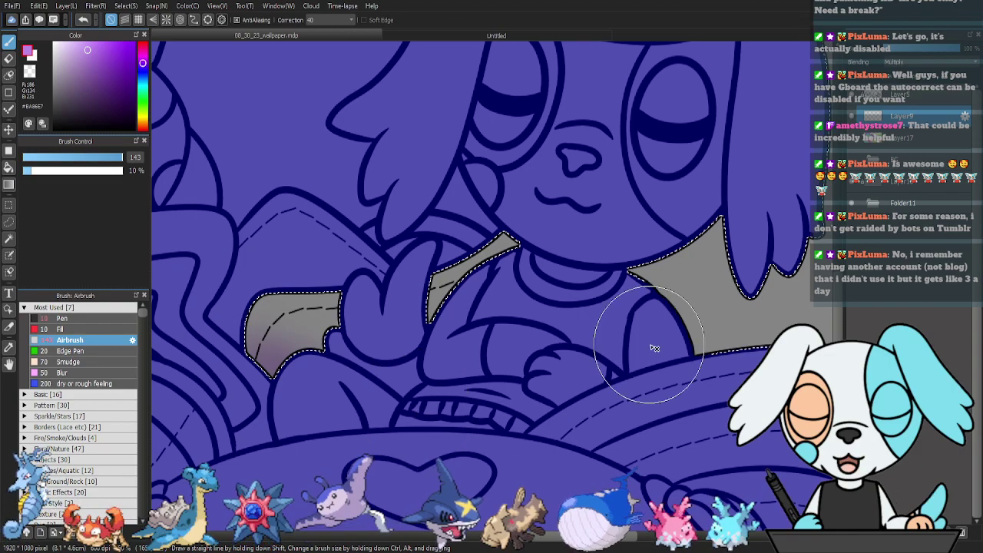
# Set the brush correction to 0 and airbrush purple shading over the background between the dog's hanging ear and the canvas edge.
pyautogui.scroll(-2, 654, 348)
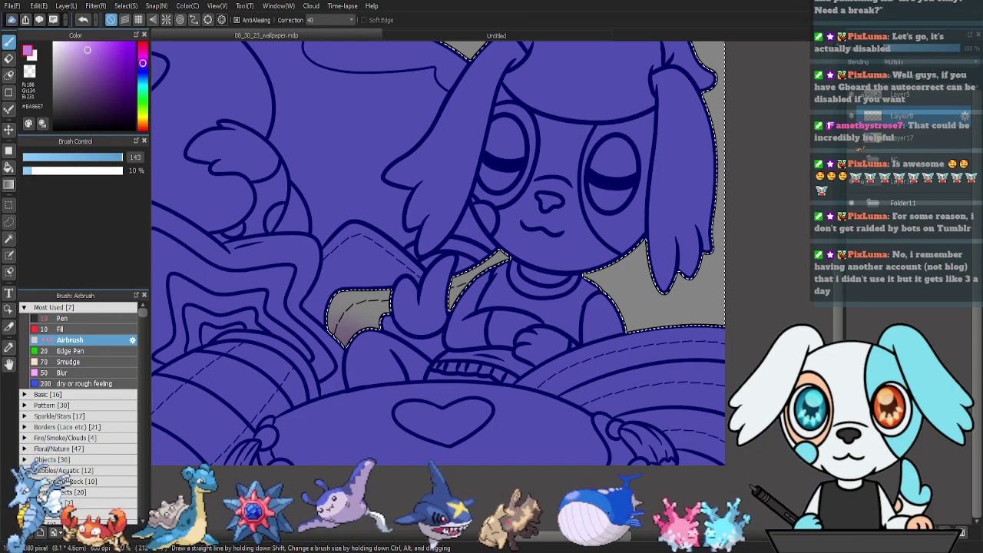
pyautogui.click(328, 21)
pyautogui.click(329, 32)
pyautogui.hotkey('ctrl', 'd')
pyautogui.moveTo(334, 278); pyautogui.dragTo(318, 340)
pyautogui.moveTo(694, 355); pyautogui.dragTo(712, 309)
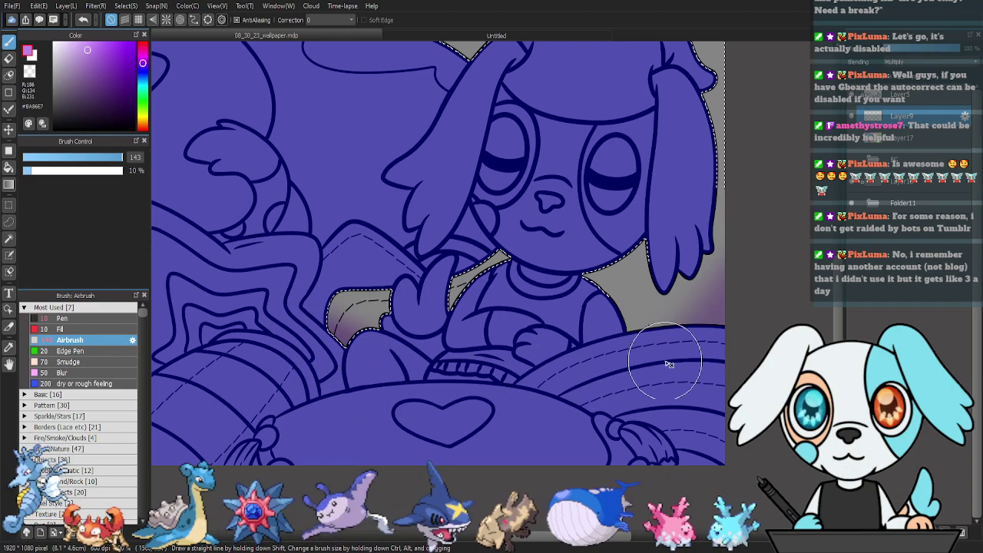
pyautogui.moveTo(621, 232)
pyautogui.mouseDown()
pyautogui.moveTo(643, 219)
pyautogui.moveTo(589, 287)
pyautogui.moveTo(587, 310)
pyautogui.moveTo(650, 256)
pyautogui.moveTo(579, 281)
pyautogui.moveTo(655, 238)
pyautogui.moveTo(572, 353)
pyautogui.moveTo(687, 213)
pyautogui.mouseUp()
pyautogui.moveTo(624, 336)
pyautogui.mouseDown()
pyautogui.moveTo(622, 305)
pyautogui.moveTo(661, 266)
pyautogui.moveTo(631, 347)
pyautogui.moveTo(619, 343)
pyautogui.moveTo(699, 161)
pyautogui.moveTo(696, 89)
pyautogui.moveTo(700, 260)
pyautogui.moveTo(722, 211)
pyautogui.moveTo(705, 81)
pyautogui.moveTo(658, 116)
pyautogui.moveTo(681, 176)
pyautogui.moveTo(733, 211)
pyautogui.mouseUp()
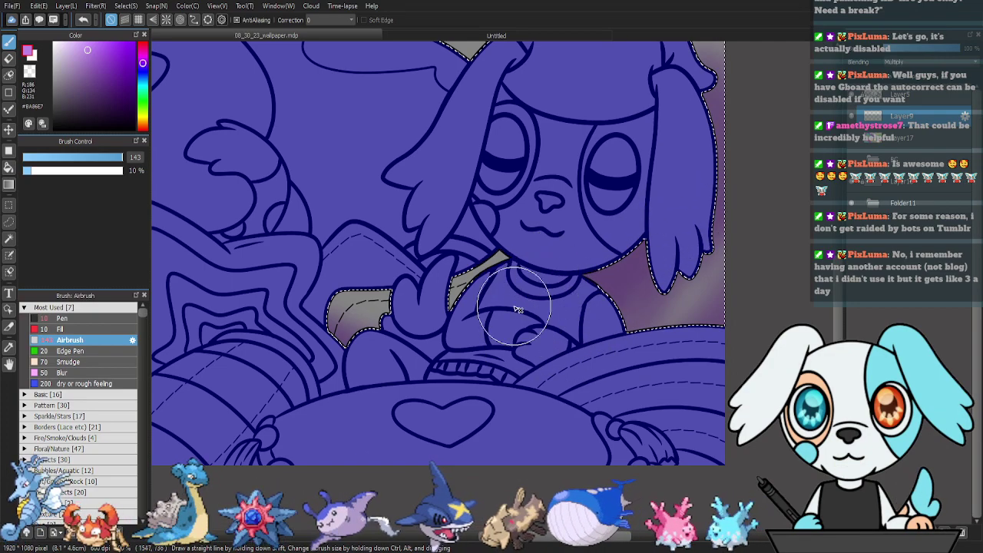
# Continue the purple airbrush shading in the small gaps around the dog's arm and the remaining selected background, and clear the selection.
pyautogui.scroll(5, 484, 323)
pyautogui.moveTo(464, 290)
pyautogui.mouseDown()
pyautogui.moveTo(535, 317)
pyautogui.moveTo(357, 268)
pyautogui.moveTo(606, 266)
pyautogui.moveTo(411, 276)
pyautogui.moveTo(628, 293)
pyautogui.moveTo(377, 259)
pyautogui.moveTo(611, 281)
pyautogui.moveTo(465, 242)
pyautogui.moveTo(493, 277)
pyautogui.moveTo(660, 280)
pyautogui.moveTo(679, 314)
pyautogui.moveTo(628, 253)
pyautogui.moveTo(653, 265)
pyautogui.moveTo(679, 257)
pyautogui.moveTo(666, 255)
pyautogui.moveTo(674, 264)
pyautogui.moveTo(612, 250)
pyautogui.moveTo(599, 262)
pyautogui.moveTo(644, 274)
pyautogui.moveTo(750, 343)
pyautogui.mouseUp()
pyautogui.press('space')
pyautogui.moveTo(543, 513)
pyautogui.mouseDown()
pyautogui.moveTo(591, 331)
pyautogui.moveTo(463, 319)
pyautogui.mouseUp()
pyautogui.hotkey('ctrl', 'd')
pyautogui.moveTo(353, 344); pyautogui.dragTo(573, 332)
pyautogui.moveTo(455, 366)
pyautogui.mouseDown()
pyautogui.moveTo(482, 364)
pyautogui.moveTo(453, 367)
pyautogui.mouseUp()
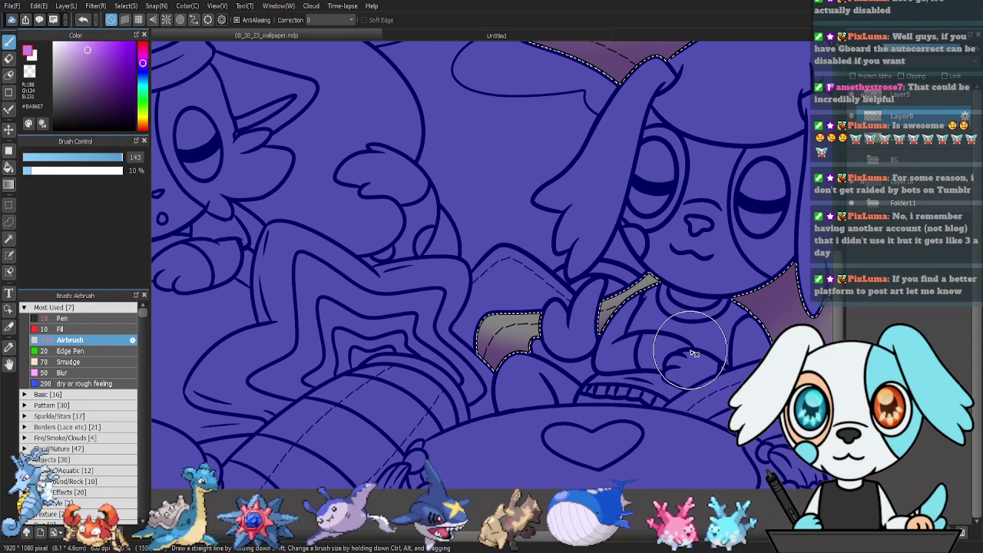
pyautogui.moveTo(755, 308)
pyautogui.mouseDown()
pyautogui.moveTo(625, 347)
pyautogui.moveTo(643, 343)
pyautogui.moveTo(636, 356)
pyautogui.moveTo(494, 311)
pyautogui.mouseUp()
pyautogui.hotkey('ctrl', 'd')
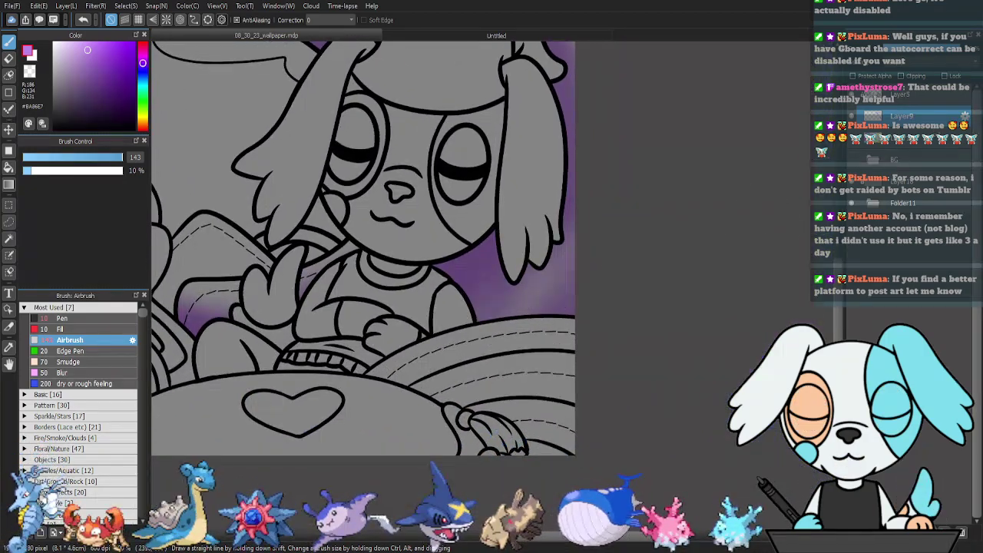
# Using Layer5, select the outermost and innermost bands of the striped cushion beside the dog, and reduce the Airbrush size to 101.
pyautogui.click(934, 97)
pyautogui.press('w')
pyautogui.click(489, 343)
pyautogui.keyDown('shift'); pyautogui.click(535, 419); pyautogui.keyUp('shift')
pyautogui.moveTo(555, 420); pyautogui.dragTo(519, 404)
pyautogui.press('b')
pyautogui.click(112, 157)
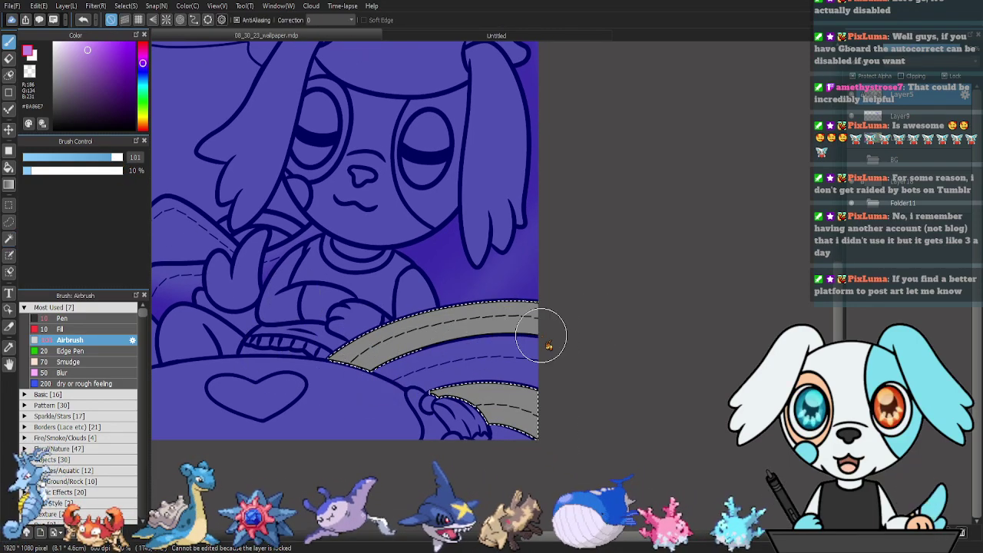
# Airbrush purple shading along the lower edges of the two selected cushion bands on Layer9 and clear the selection.
pyautogui.click(913, 116)
pyautogui.moveTo(413, 384)
pyautogui.mouseDown()
pyautogui.moveTo(343, 396)
pyautogui.moveTo(476, 343)
pyautogui.moveTo(440, 352)
pyautogui.moveTo(575, 343)
pyautogui.mouseUp()
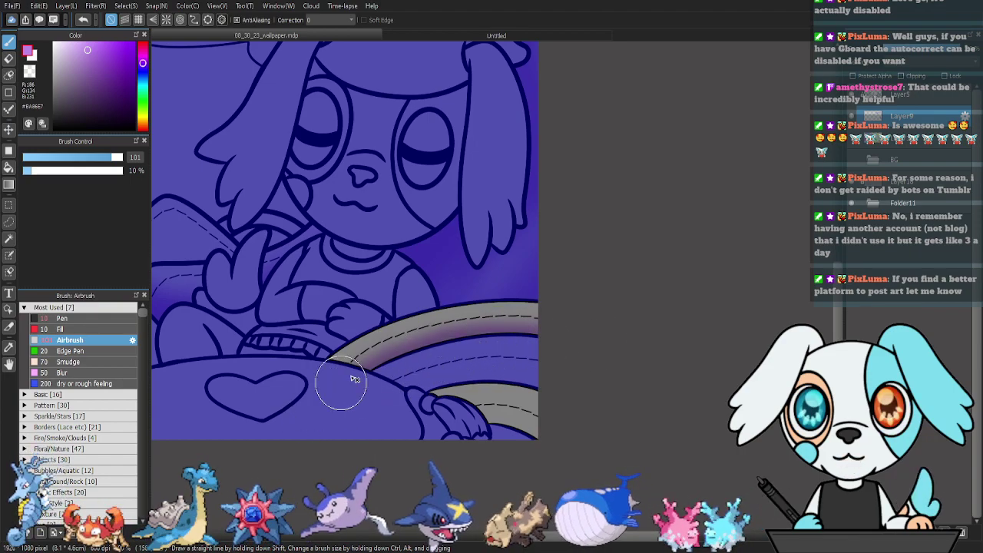
pyautogui.moveTo(326, 382); pyautogui.dragTo(413, 353)
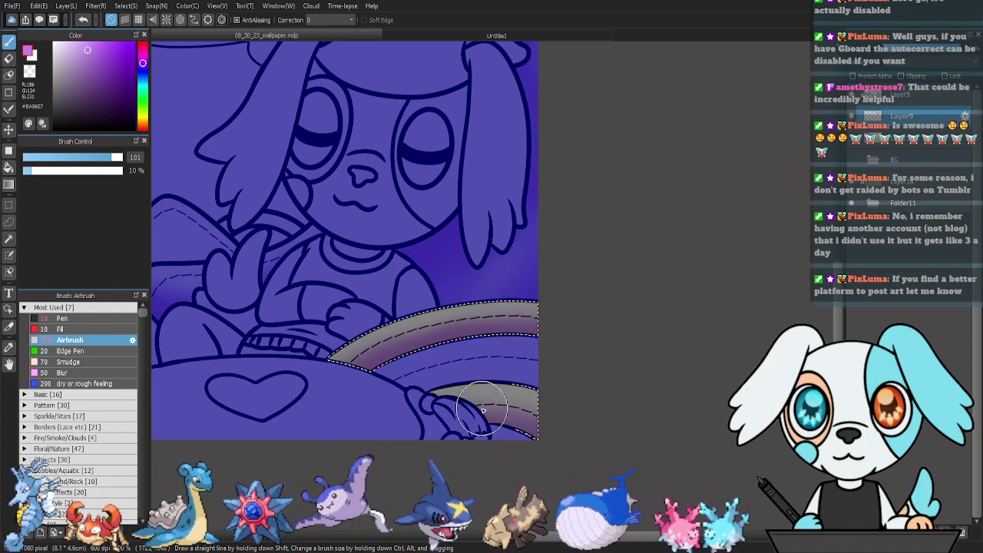
pyautogui.hotkey('ctrl', 'd')
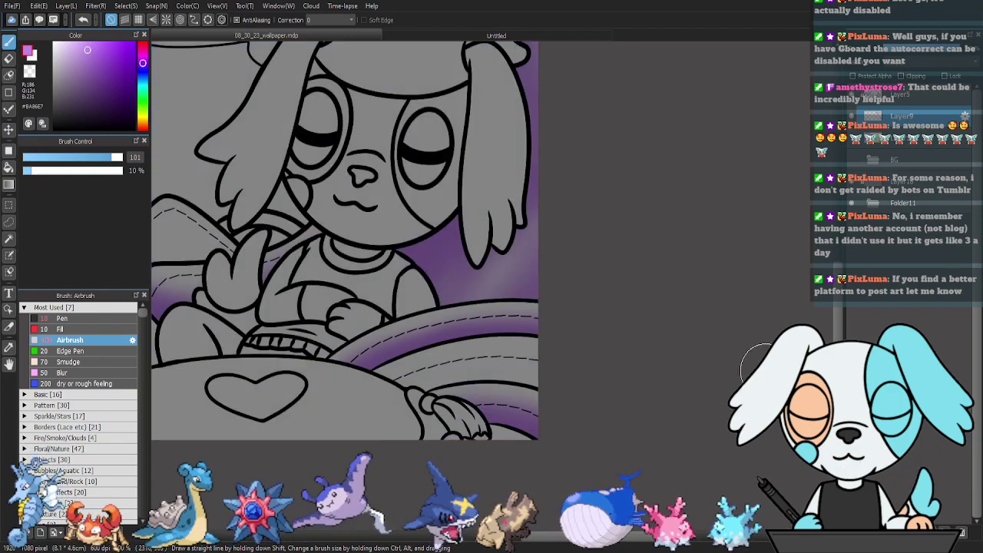
# Using Layer5, select the middle band of the striped cushion with the Magic Wand.
pyautogui.click(912, 97)
pyautogui.press('w')
pyautogui.click(513, 370)
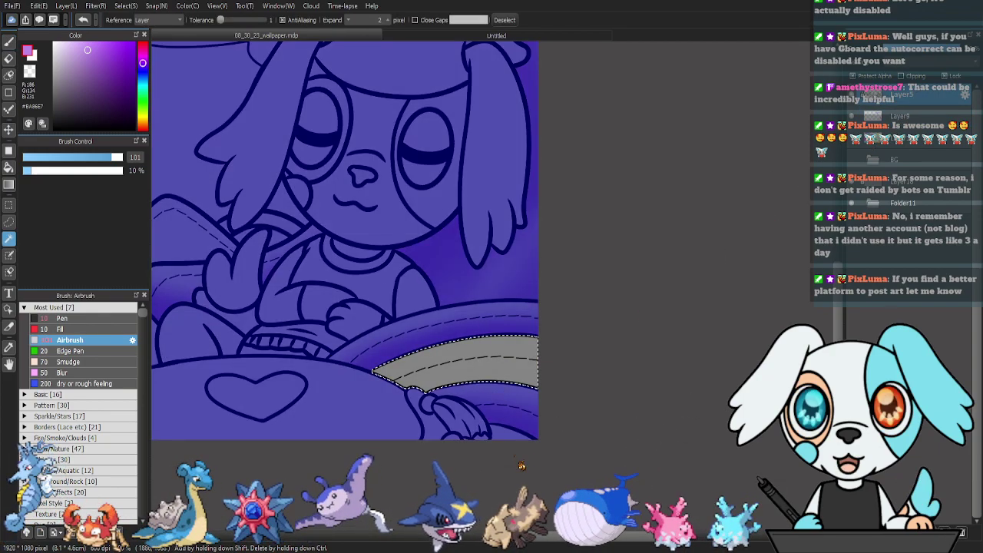
# Airbrush soft purple shading on Layer9 inside the selected curved bands at the canvas's lower-right corner and clear the selection.
pyautogui.click(912, 116)
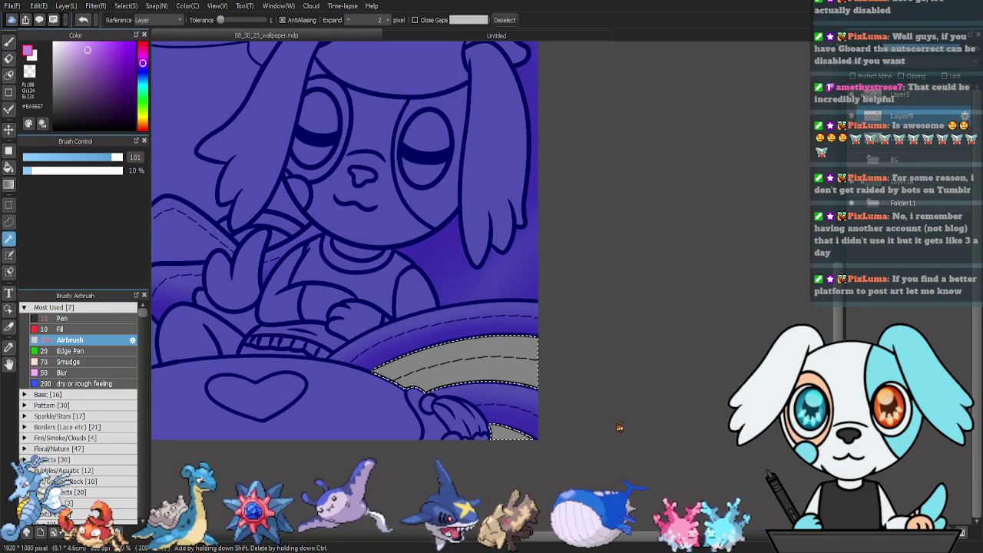
pyautogui.press('b')
pyautogui.moveTo(508, 443); pyautogui.dragTo(559, 435)
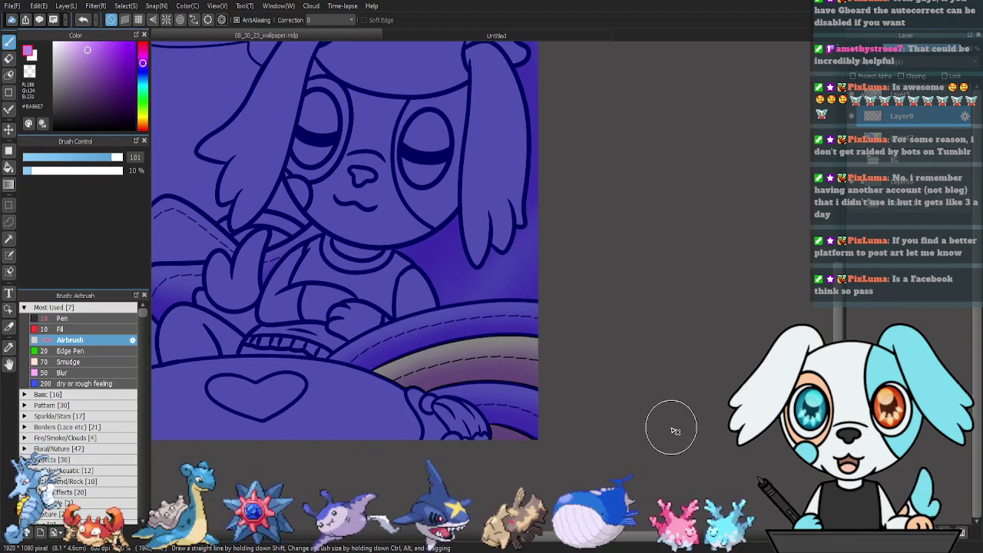
pyautogui.hotkey('ctrl', 'd')
# Select the segments of the striped cylinder in front of the star pillow with the Magic Wand, leaving out the thin end rim.
pyautogui.moveTo(517, 344); pyautogui.dragTo(682, 373)
pyautogui.moveTo(523, 396); pyautogui.dragTo(761, 378)
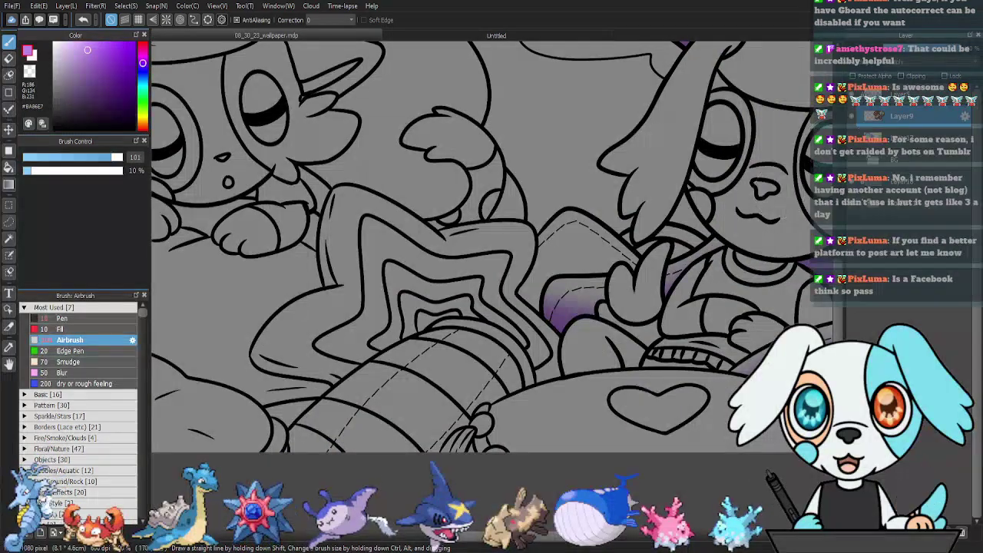
pyautogui.press('w')
pyautogui.click(514, 350)
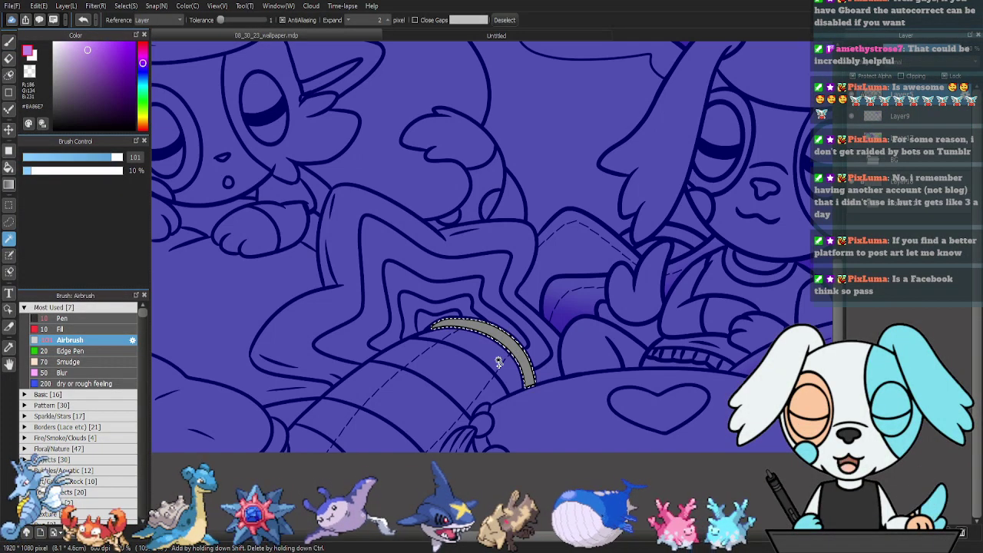
pyautogui.keyDown('shift'); pyautogui.click(359, 447); pyautogui.keyUp('shift')
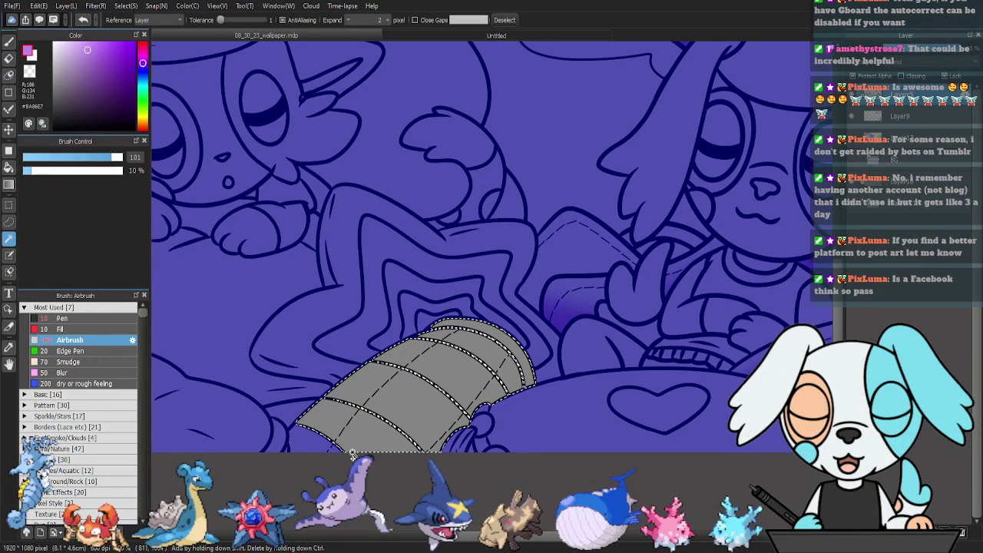
pyautogui.keyDown('shift'); pyautogui.click(304, 448); pyautogui.keyUp('shift')
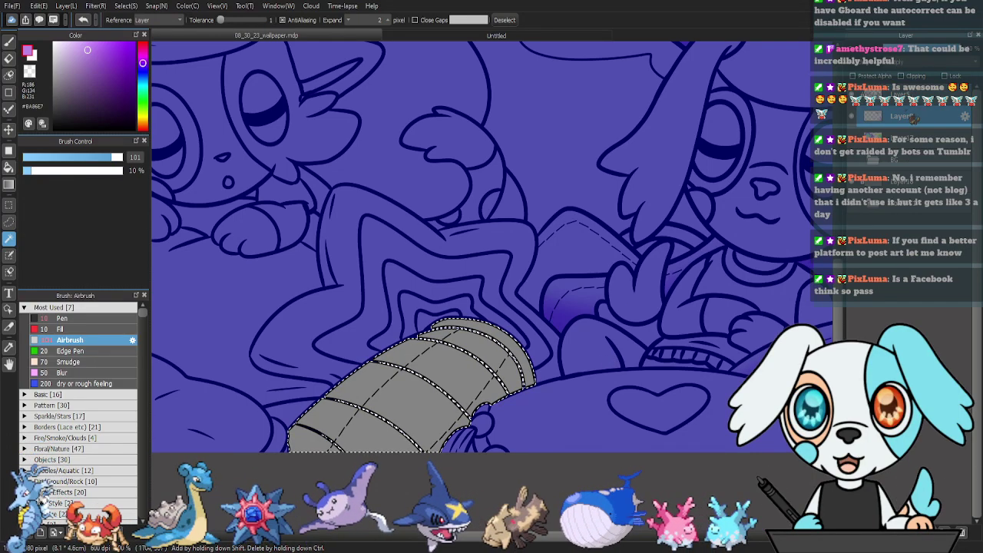
pyautogui.hotkey('ctrl', 'd')
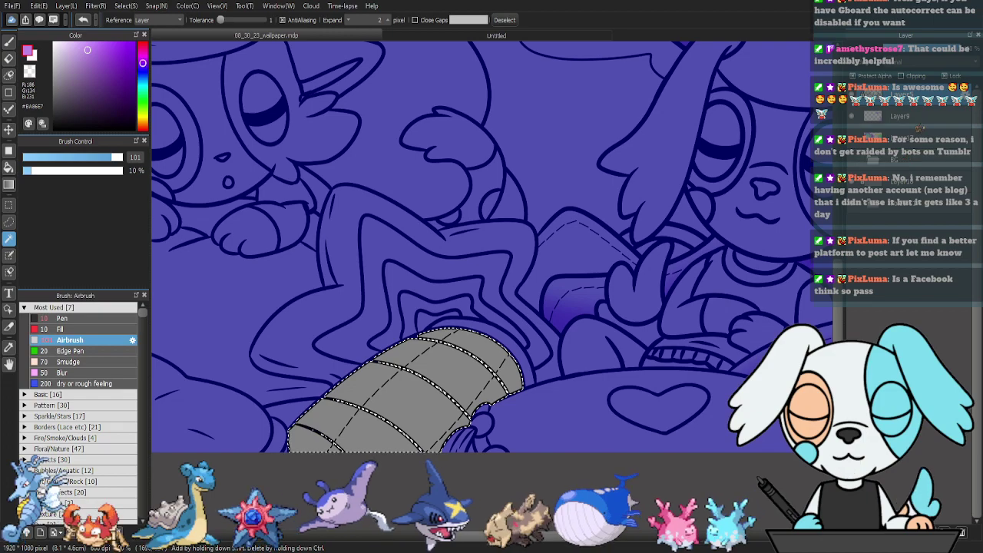
# Shade the selected cylinder segments along their lower side on Layer9 with the purple Airbrush at size 133, and clear the selection.
pyautogui.click(920, 123)
pyautogui.press('b')
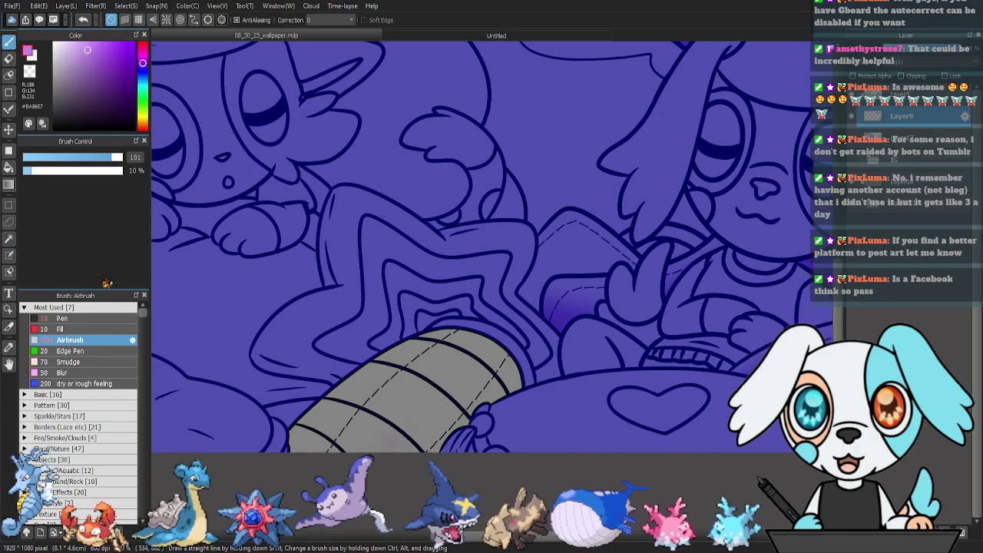
pyautogui.moveTo(123, 169); pyautogui.dragTo(125, 171)
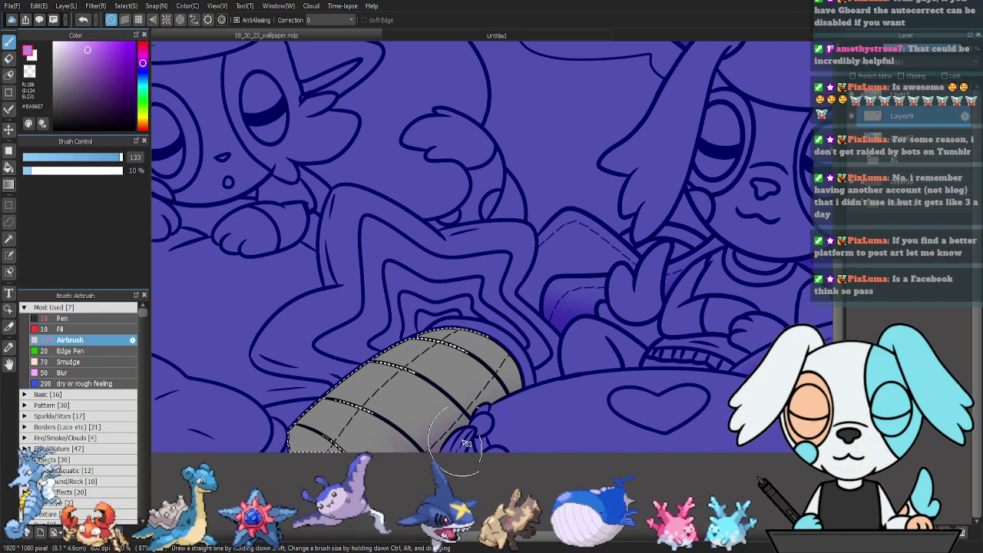
pyautogui.hotkey('ctrl', 'z')
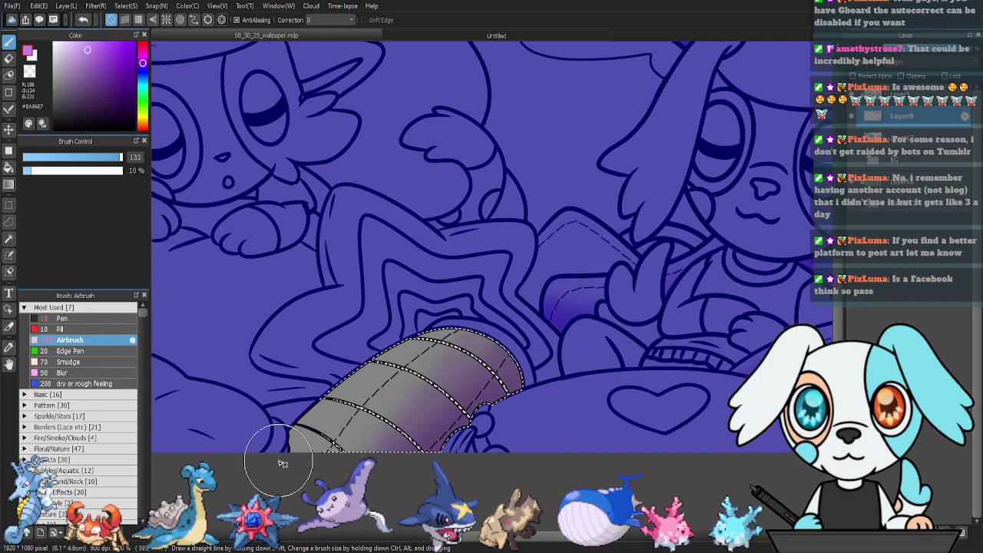
pyautogui.moveTo(252, 435)
pyautogui.mouseDown()
pyautogui.moveTo(321, 462)
pyautogui.moveTo(470, 353)
pyautogui.mouseUp()
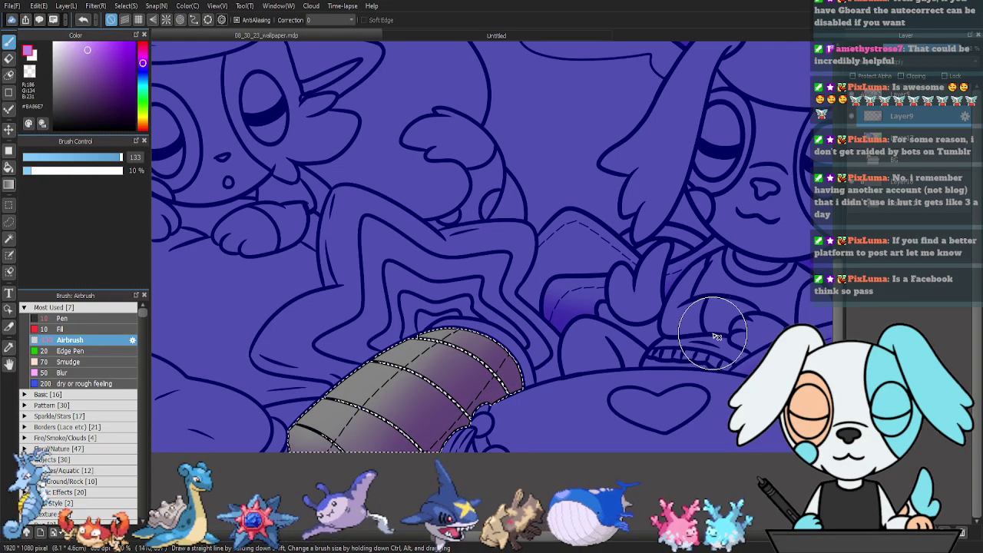
pyautogui.hotkey('ctrl', 'd')
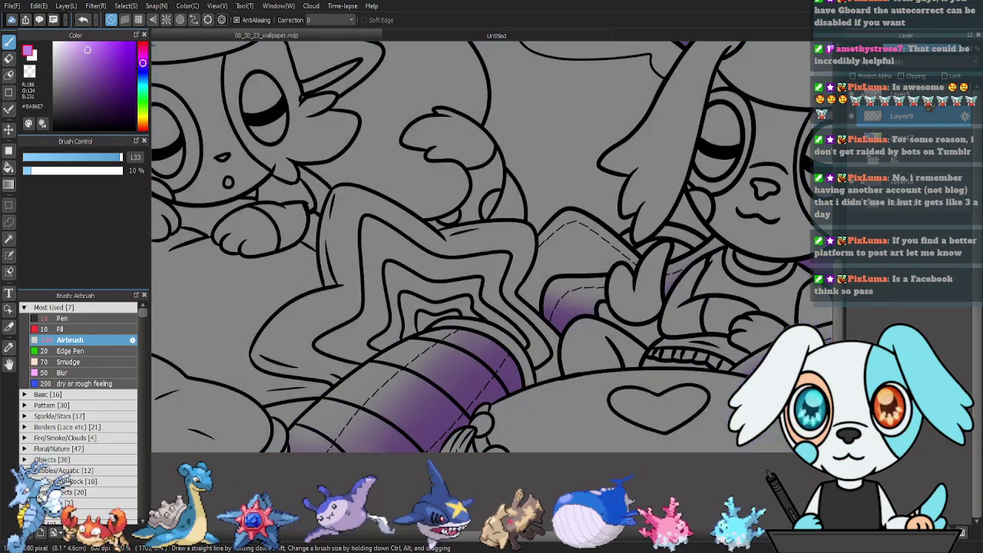
# Select the cylinder's crescent-shaped rim from Layer5, shade it on Layer9 with the Airbrush at size 34, and clear the selection.
pyautogui.click(900, 94)
pyautogui.press('w')
pyautogui.click(523, 343)
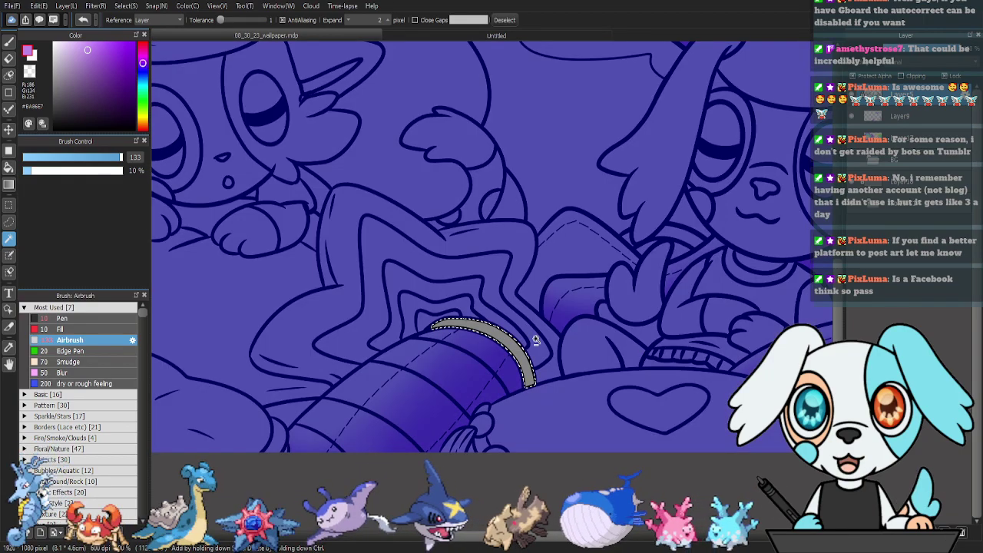
pyautogui.scroll(3, 536, 341)
pyautogui.moveTo(443, 364); pyautogui.dragTo(300, 287)
pyautogui.press('b')
pyautogui.moveTo(113, 159); pyautogui.dragTo(82, 160)
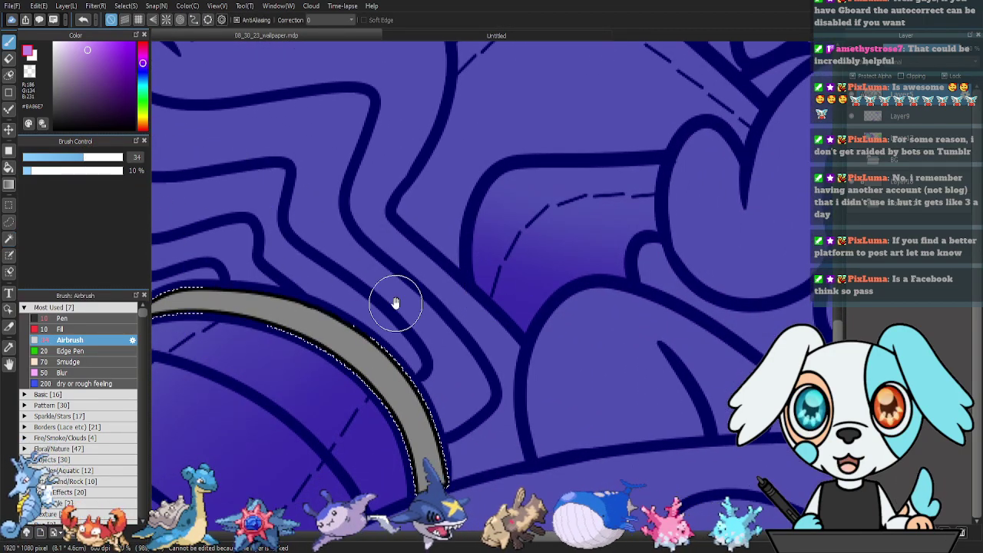
pyautogui.moveTo(395, 303); pyautogui.dragTo(563, 308)
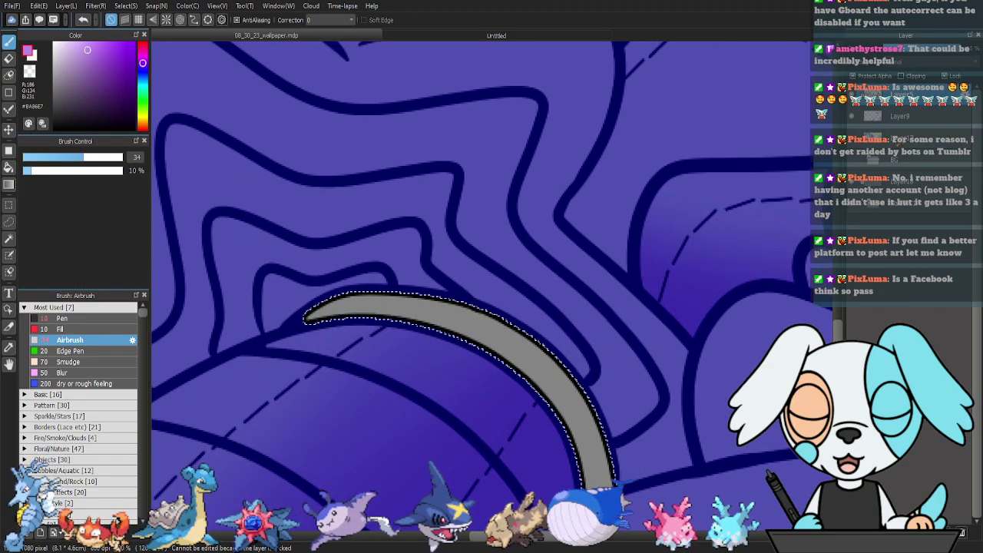
pyautogui.moveTo(294, 333)
pyautogui.mouseDown()
pyautogui.moveTo(423, 329)
pyautogui.moveTo(573, 397)
pyautogui.moveTo(483, 369)
pyautogui.moveTo(539, 419)
pyautogui.moveTo(563, 417)
pyautogui.moveTo(582, 472)
pyautogui.moveTo(552, 404)
pyautogui.moveTo(585, 488)
pyautogui.mouseUp()
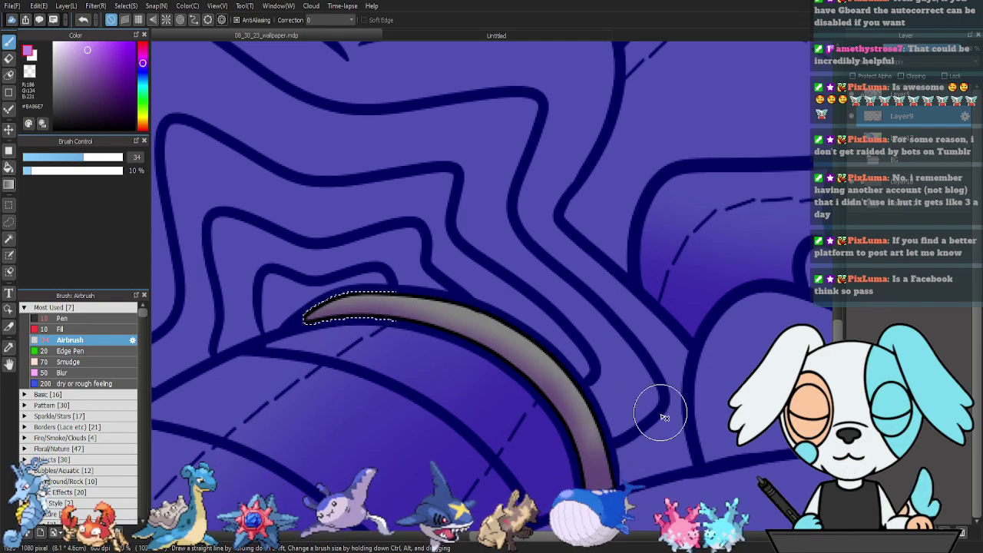
pyautogui.moveTo(351, 315)
pyautogui.mouseDown()
pyautogui.moveTo(276, 341)
pyautogui.moveTo(683, 246)
pyautogui.mouseUp()
pyautogui.hotkey('ctrl', 'd')
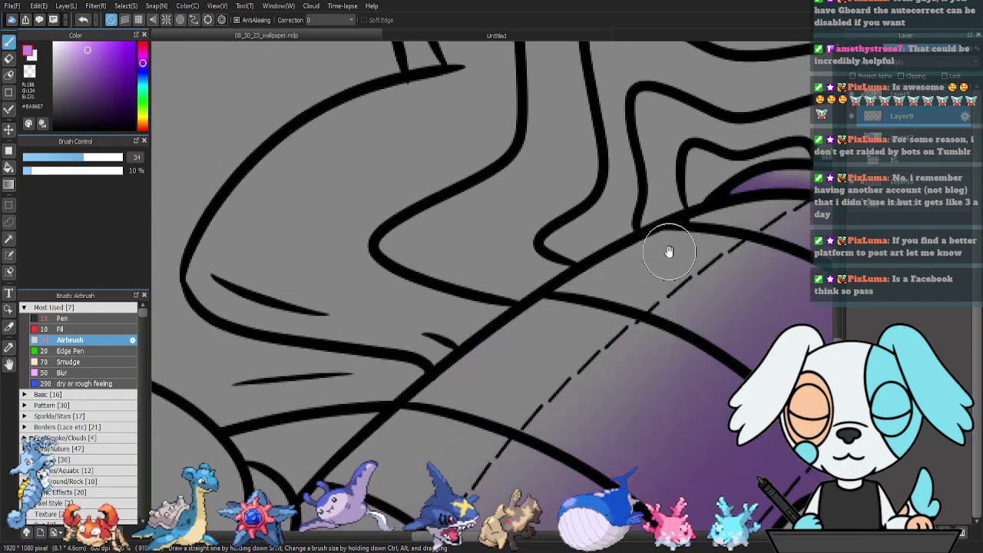
# Select the bottom cushion's small centre fold and the sliver beside its edge, airbrush both purple, and clear the selection.
pyautogui.hotkey('ctrl', '-')
pyautogui.hotkey('ctrl', '-')
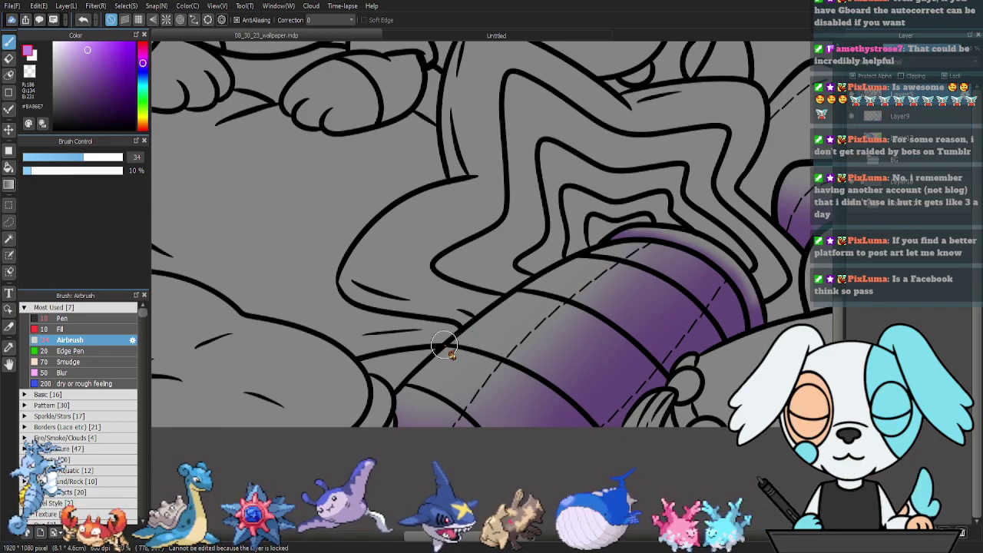
pyautogui.press('w')
pyautogui.moveTo(390, 373); pyautogui.dragTo(552, 352)
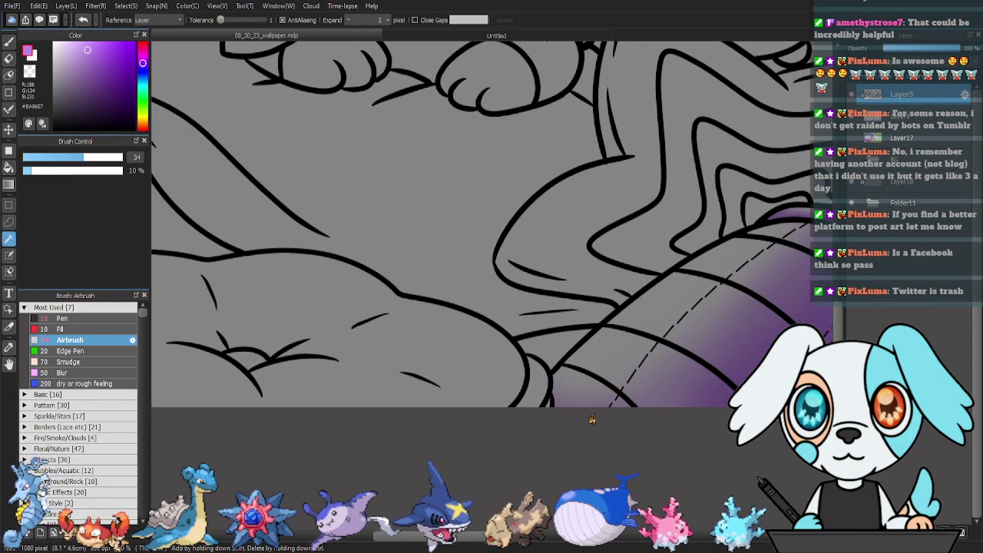
pyautogui.click(538, 392)
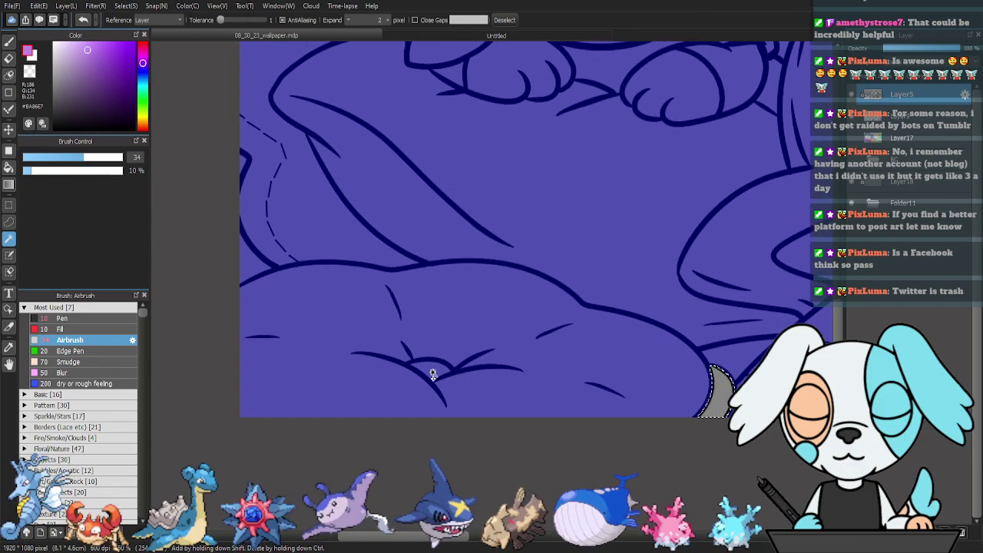
pyautogui.keyDown('shift'); pyautogui.click(437, 373); pyautogui.keyUp('shift')
pyautogui.press('b')
pyautogui.moveTo(398, 377)
pyautogui.mouseDown()
pyautogui.moveTo(439, 384)
pyautogui.moveTo(423, 379)
pyautogui.moveTo(430, 387)
pyautogui.mouseUp()
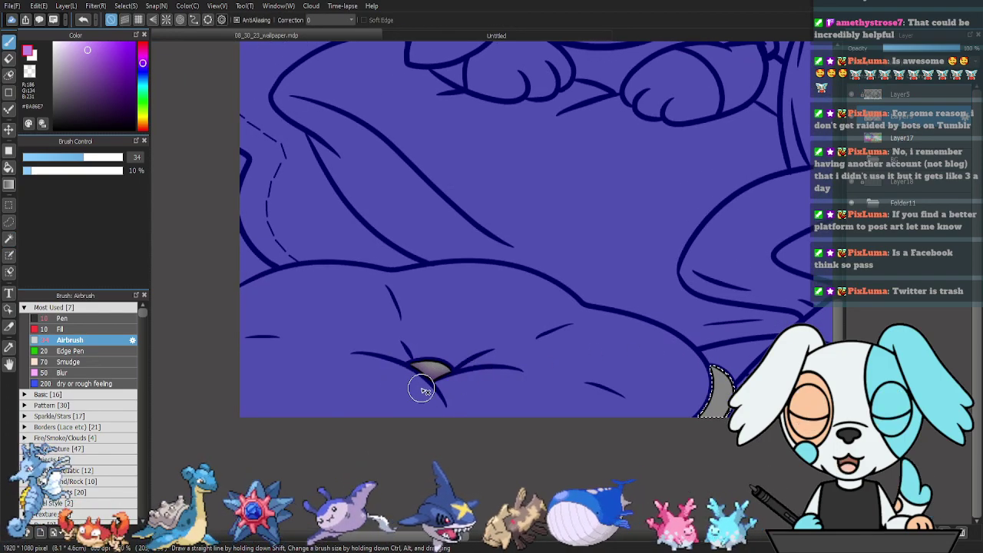
pyautogui.moveTo(658, 377); pyautogui.dragTo(566, 402)
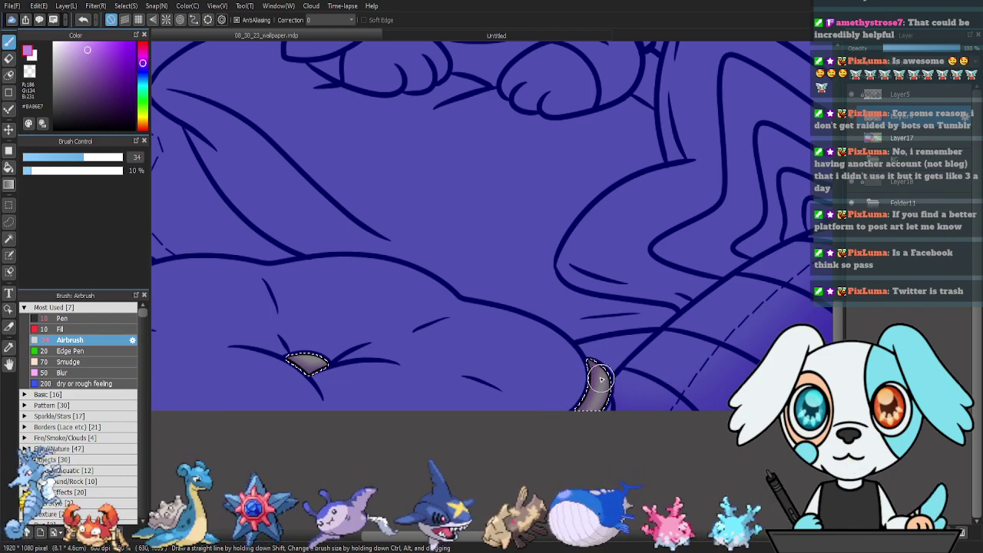
pyautogui.hotkey('ctrl', 'd')
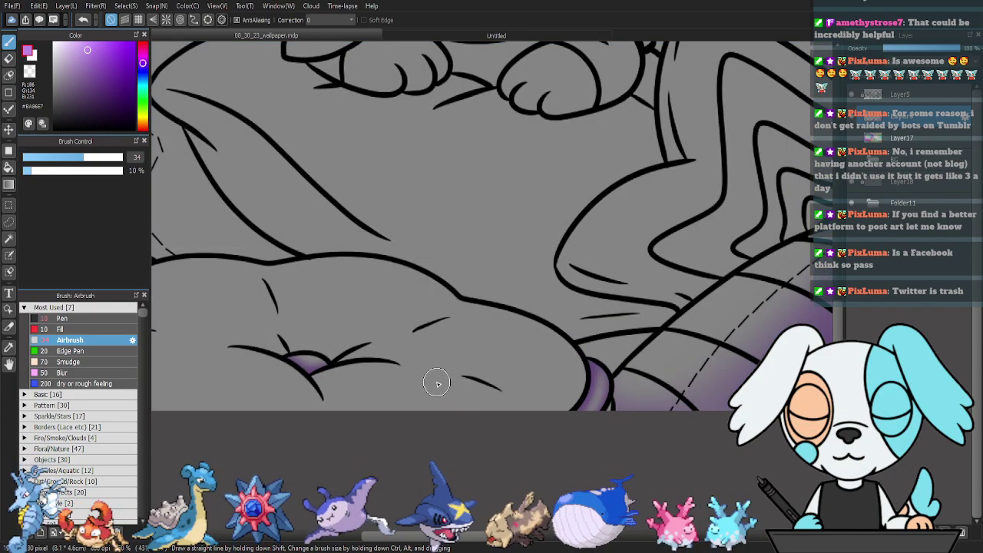
# Select the bottom cushion and airbrush purple shading along the creases radiating from its centre at brush size 70, and clear the selection.
pyautogui.press('w')
pyautogui.click(584, 328)
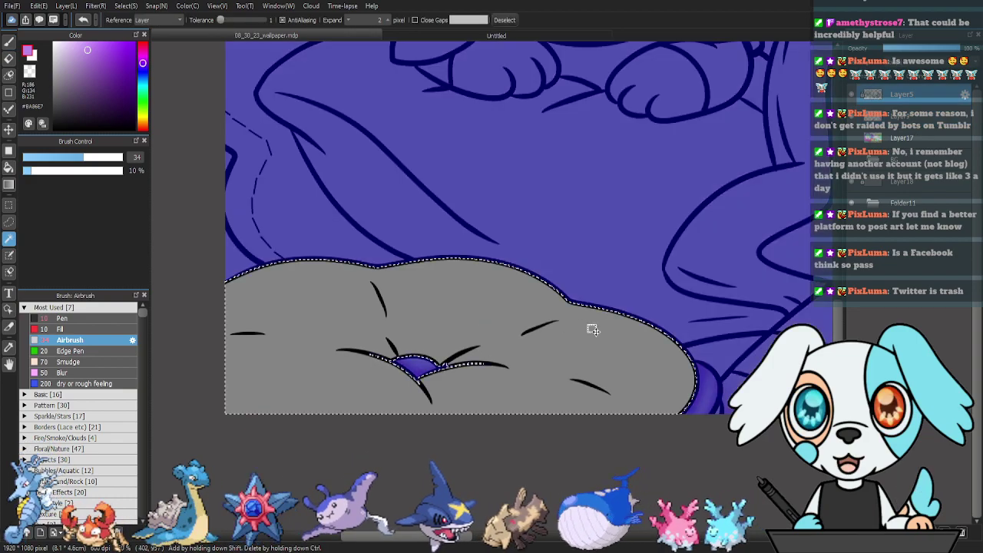
pyautogui.press('b')
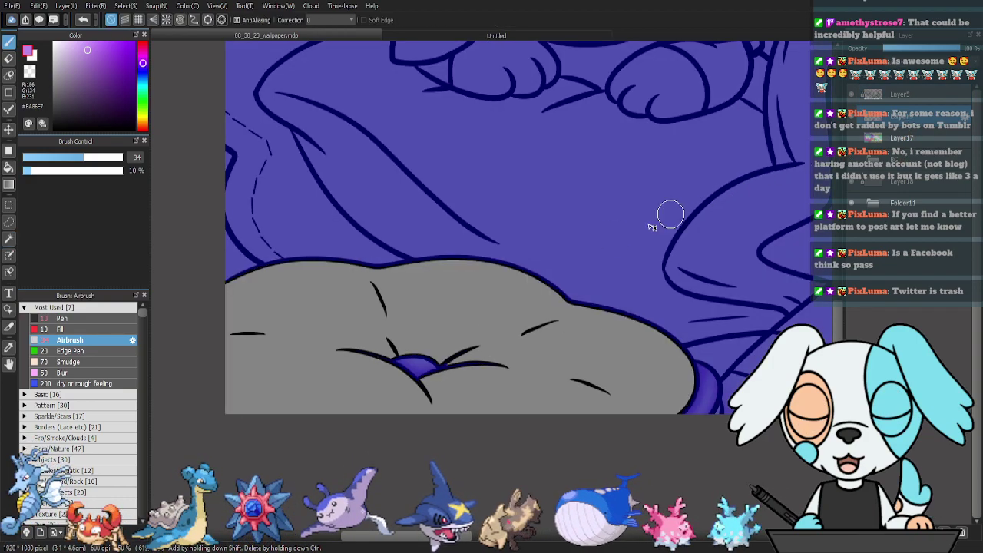
pyautogui.hotkey('ctrl', 'd')
pyautogui.click(102, 158)
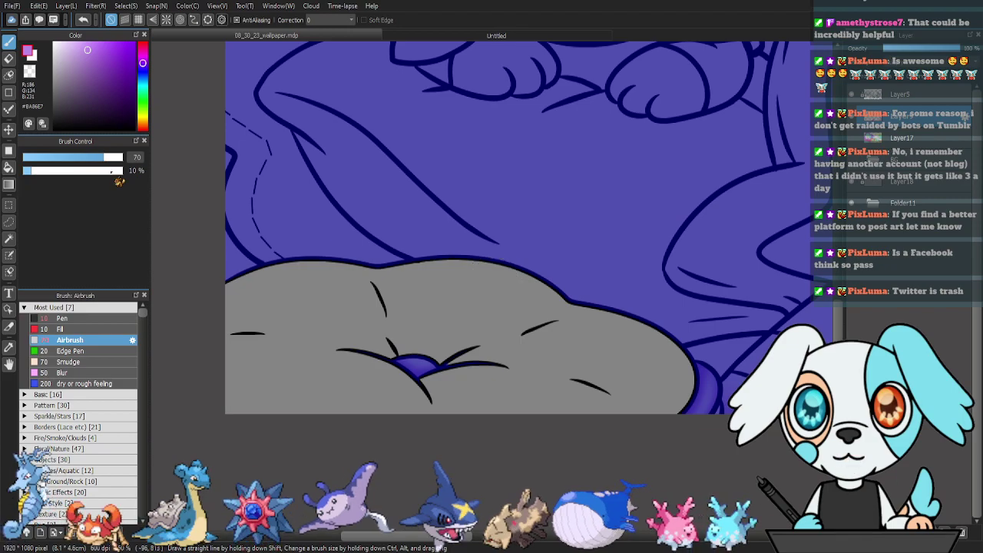
pyautogui.moveTo(428, 345)
pyautogui.mouseDown()
pyautogui.moveTo(599, 303)
pyautogui.moveTo(420, 356)
pyautogui.moveTo(391, 265)
pyautogui.moveTo(417, 345)
pyautogui.mouseUp()
pyautogui.moveTo(411, 253)
pyautogui.mouseDown()
pyautogui.moveTo(601, 272)
pyautogui.moveTo(403, 298)
pyautogui.moveTo(608, 252)
pyautogui.moveTo(412, 354)
pyautogui.moveTo(537, 367)
pyautogui.moveTo(492, 348)
pyautogui.moveTo(434, 367)
pyautogui.moveTo(609, 300)
pyautogui.mouseUp()
pyautogui.moveTo(501, 366)
pyautogui.mouseDown()
pyautogui.moveTo(549, 369)
pyautogui.moveTo(685, 427)
pyautogui.moveTo(474, 359)
pyautogui.moveTo(693, 431)
pyautogui.moveTo(558, 384)
pyautogui.moveTo(525, 342)
pyautogui.mouseUp()
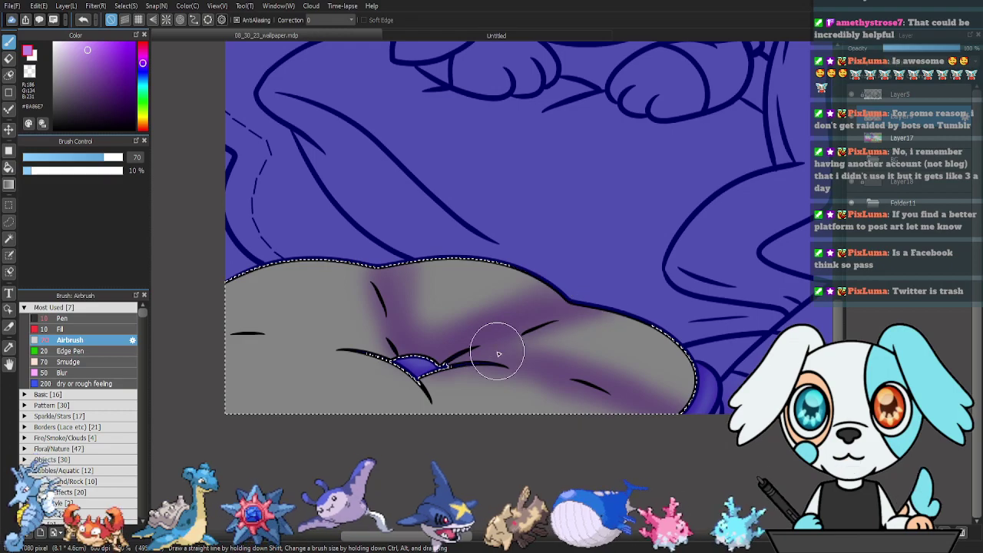
pyautogui.moveTo(667, 409)
pyautogui.mouseDown()
pyautogui.moveTo(675, 324)
pyautogui.moveTo(649, 402)
pyautogui.mouseUp()
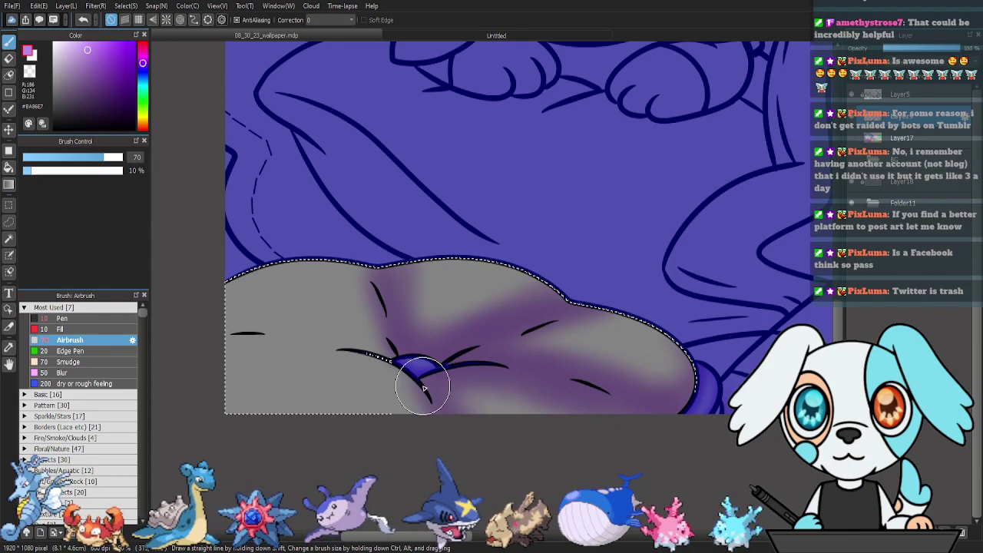
pyautogui.moveTo(263, 351)
pyautogui.mouseDown()
pyautogui.moveTo(198, 366)
pyautogui.moveTo(325, 354)
pyautogui.moveTo(248, 341)
pyautogui.mouseUp()
pyautogui.moveTo(386, 305); pyautogui.dragTo(369, 296)
pyautogui.moveTo(369, 345); pyautogui.dragTo(381, 325)
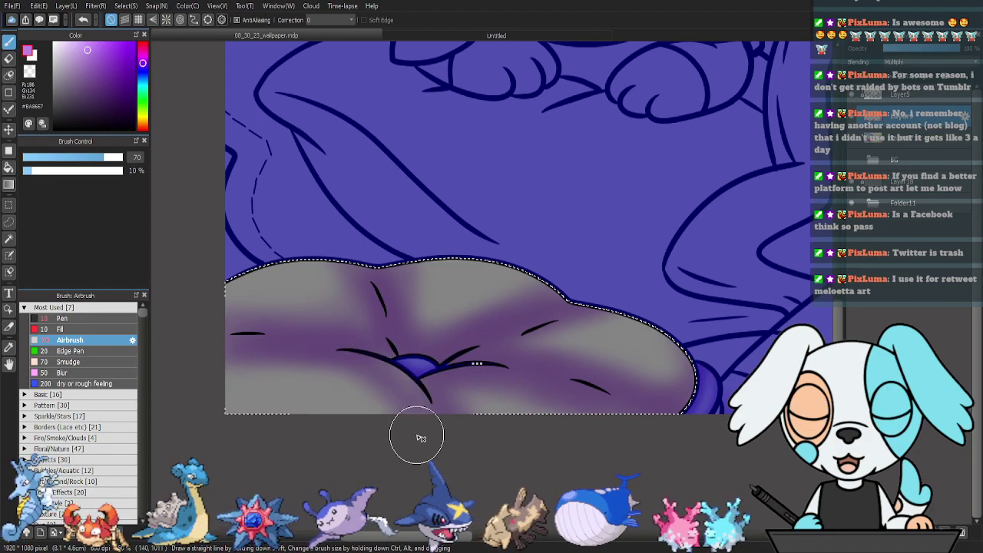
pyautogui.moveTo(189, 393); pyautogui.dragTo(388, 416)
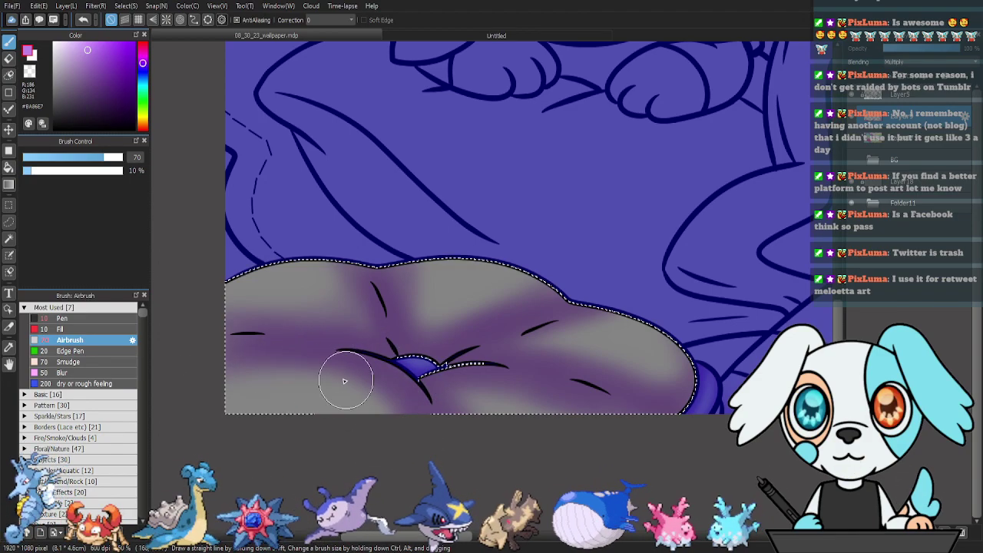
pyautogui.hotkey('ctrl', 'd')
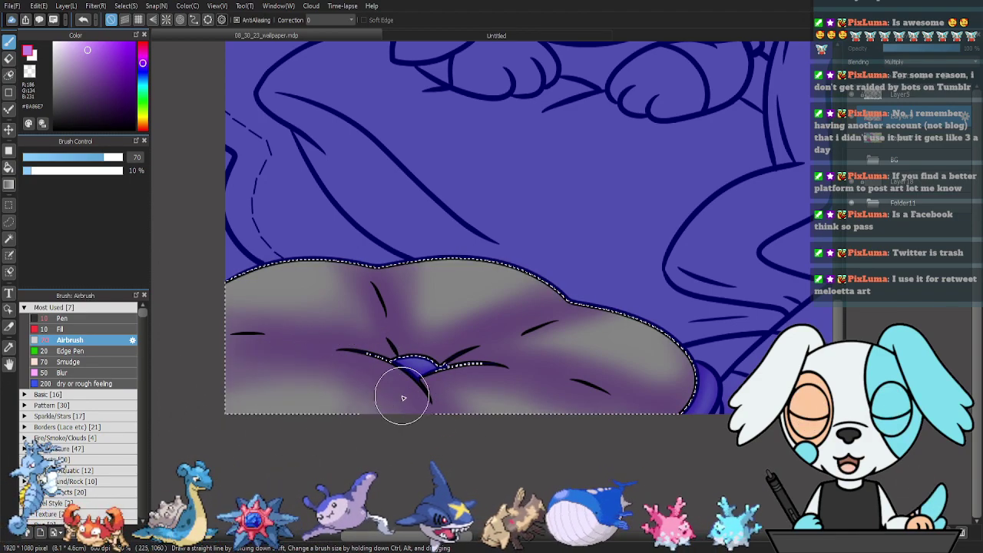
pyautogui.hotkey('ctrl', 'd')
# Select the star pillow's nested bands from the Layer5 line art with the Magic Wand.
pyautogui.moveTo(563, 268); pyautogui.dragTo(516, 386)
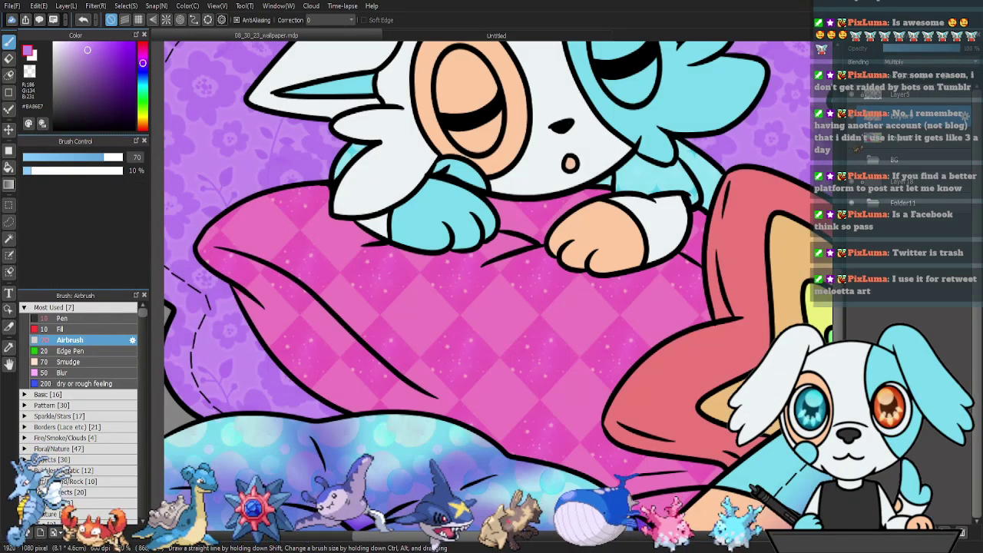
pyautogui.moveTo(677, 331); pyautogui.dragTo(597, 280)
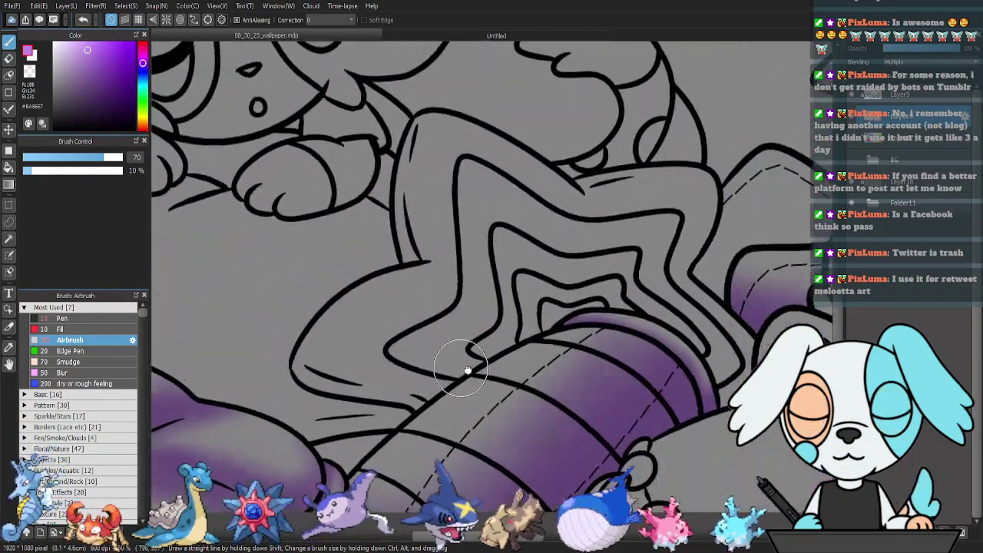
pyautogui.moveTo(468, 370); pyautogui.dragTo(478, 370)
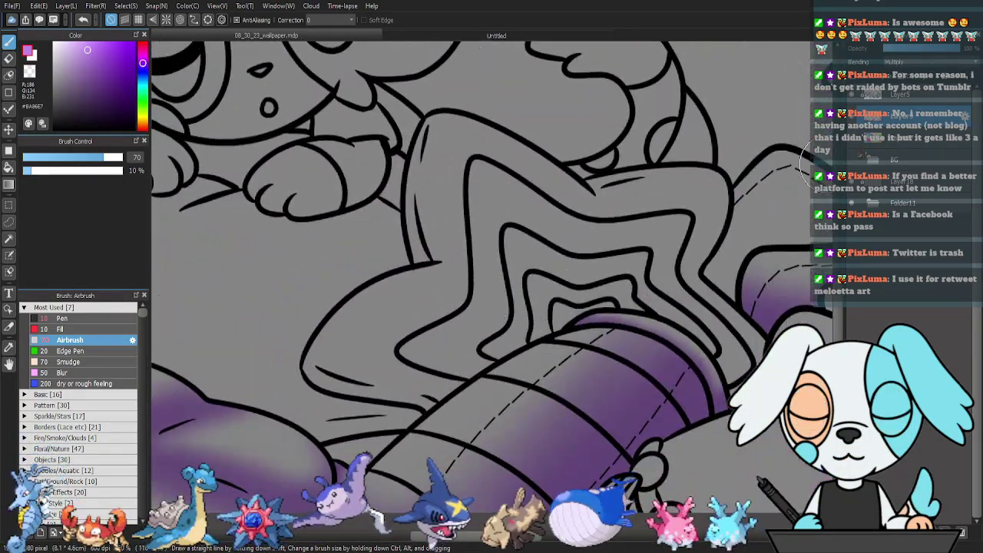
pyautogui.click(903, 94)
pyautogui.press('w')
pyautogui.click(404, 327)
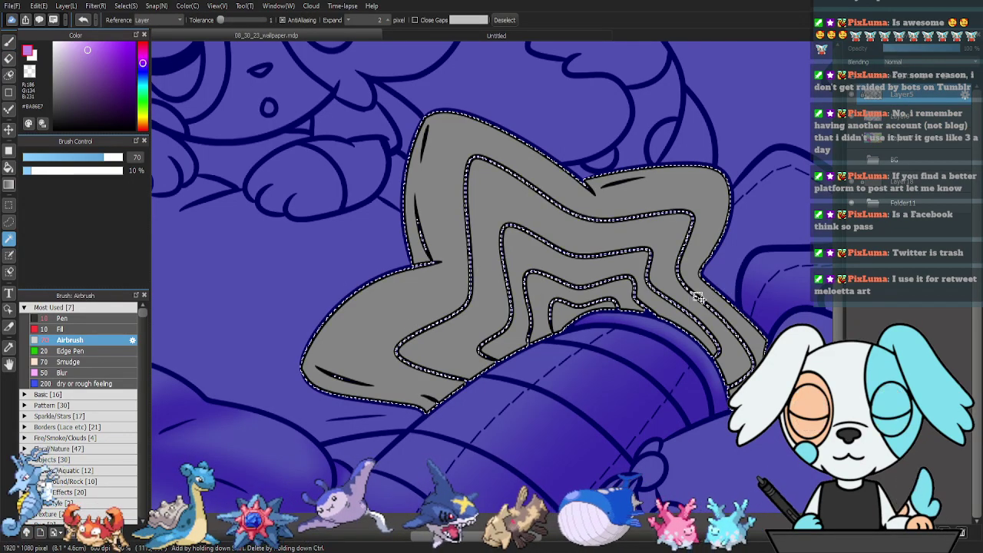
# Add the star pillow's inner outlines to the selection with the Lasso so the entire pillow is covered.
pyautogui.press('m')
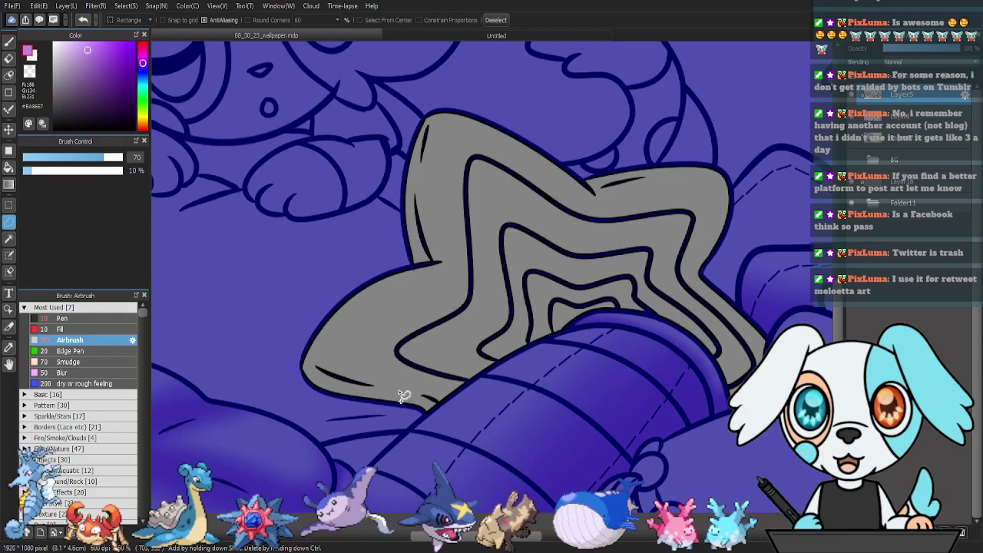
pyautogui.moveTo(490, 379); pyautogui.dragTo(447, 326)
pyautogui.hotkey('ctrl', 'd')
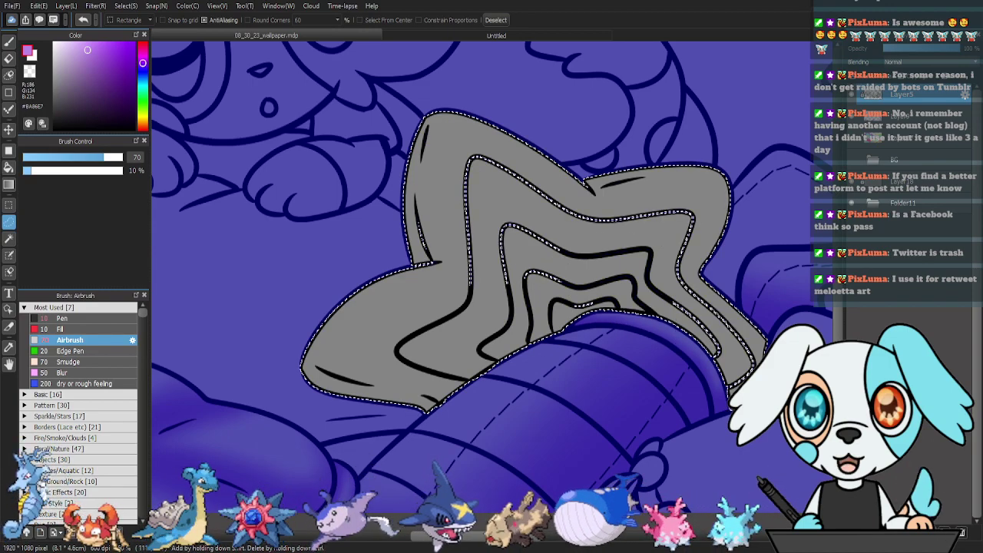
pyautogui.moveTo(597, 314); pyautogui.dragTo(584, 293)
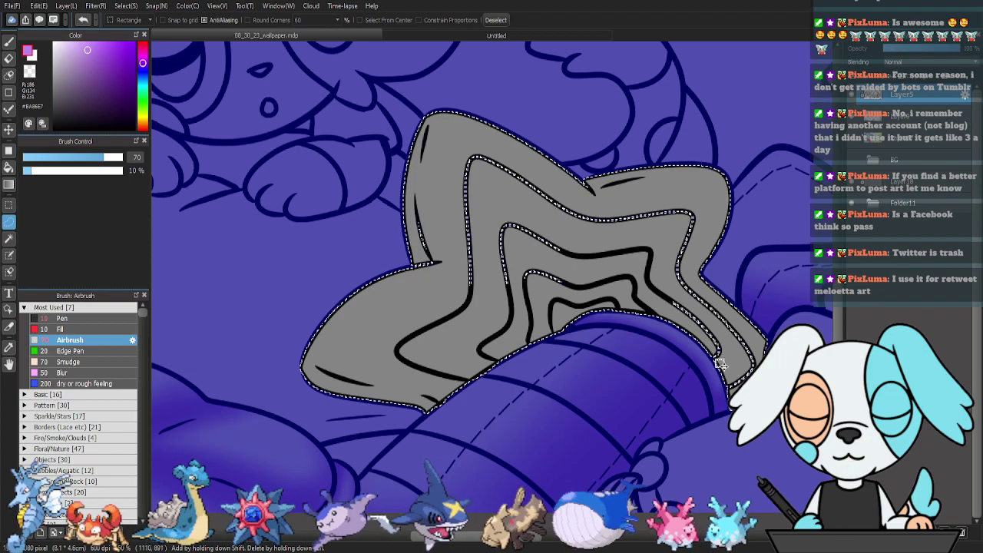
pyautogui.moveTo(720, 368); pyautogui.dragTo(687, 330)
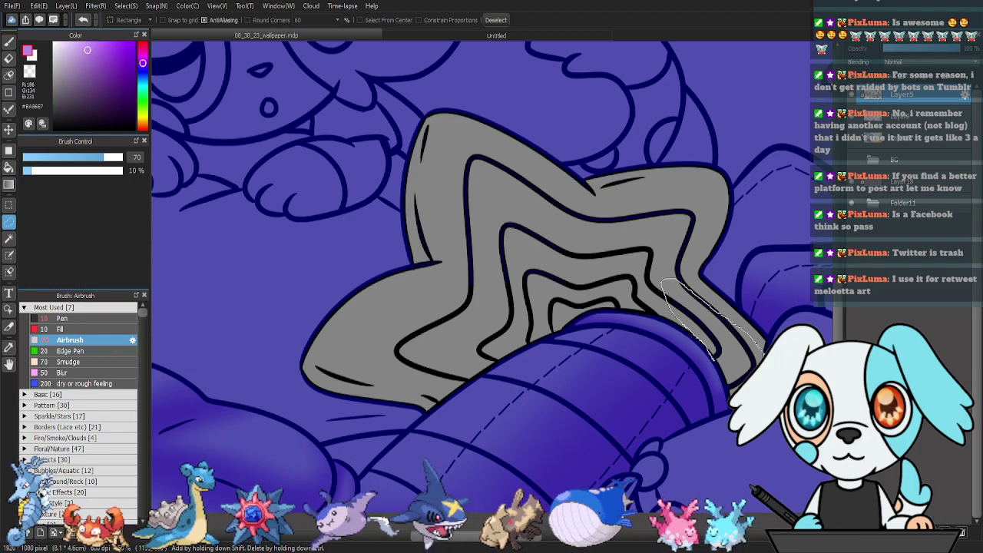
pyautogui.moveTo(731, 388)
pyautogui.mouseDown()
pyautogui.moveTo(757, 358)
pyautogui.moveTo(738, 307)
pyautogui.mouseUp()
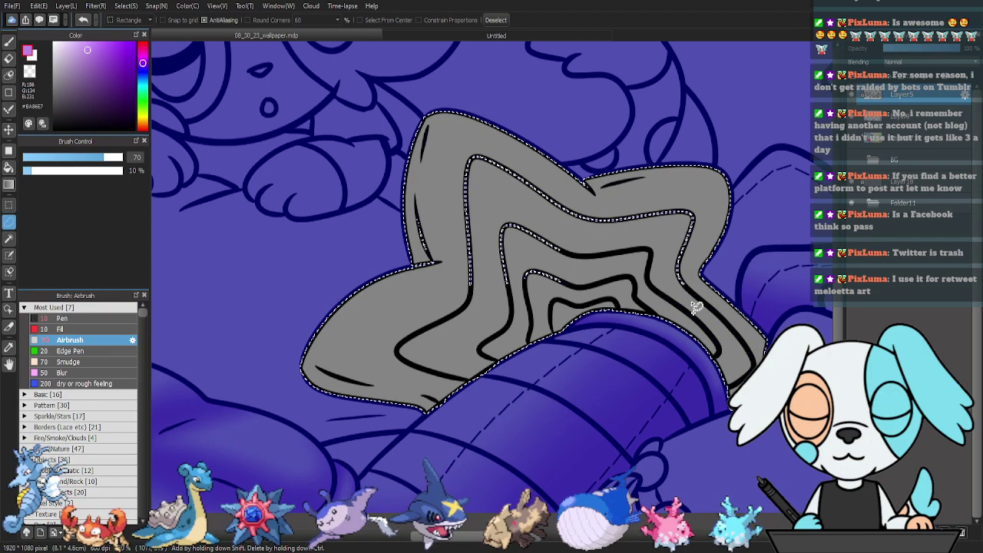
pyautogui.moveTo(697, 210)
pyautogui.mouseDown()
pyautogui.moveTo(555, 232)
pyautogui.moveTo(672, 306)
pyautogui.mouseUp()
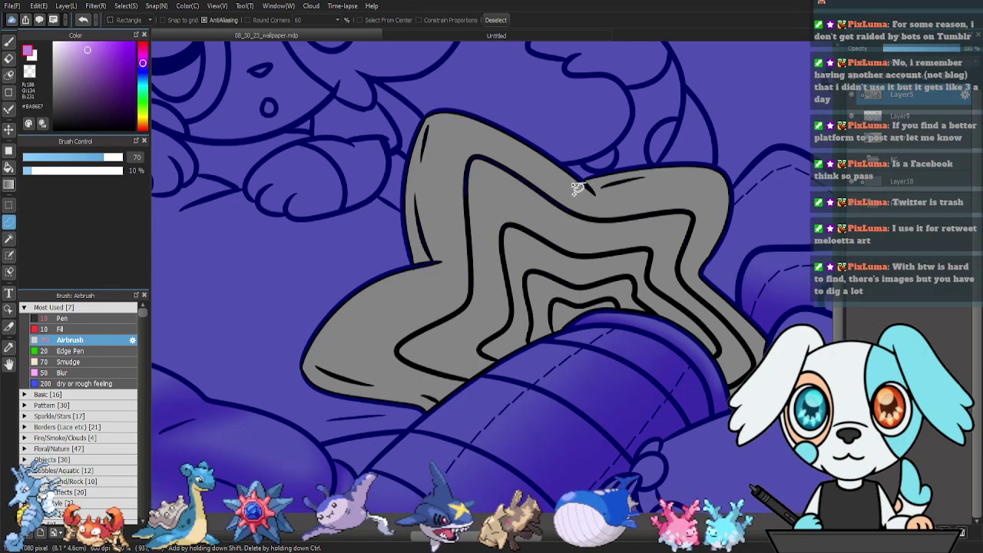
pyautogui.moveTo(590, 207); pyautogui.dragTo(589, 209)
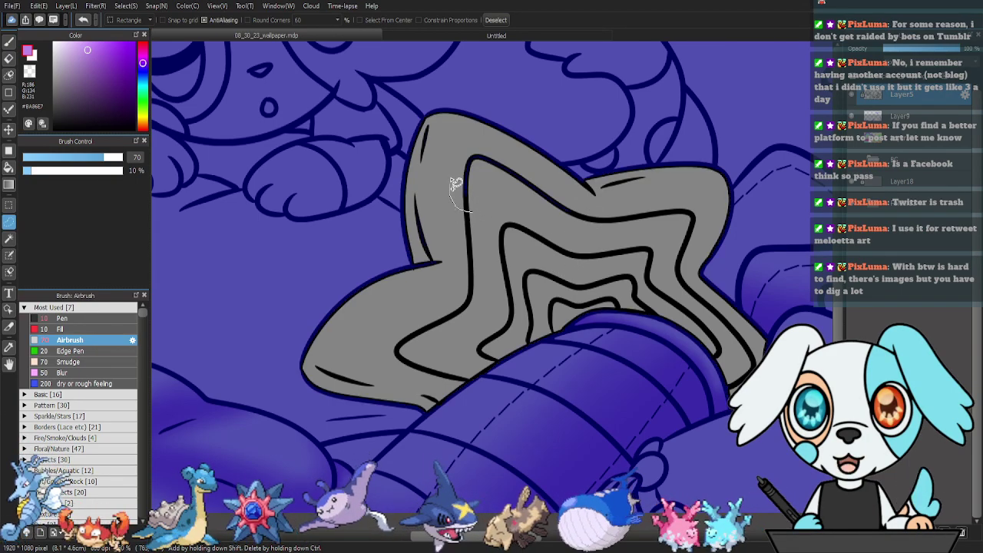
pyautogui.click(465, 231)
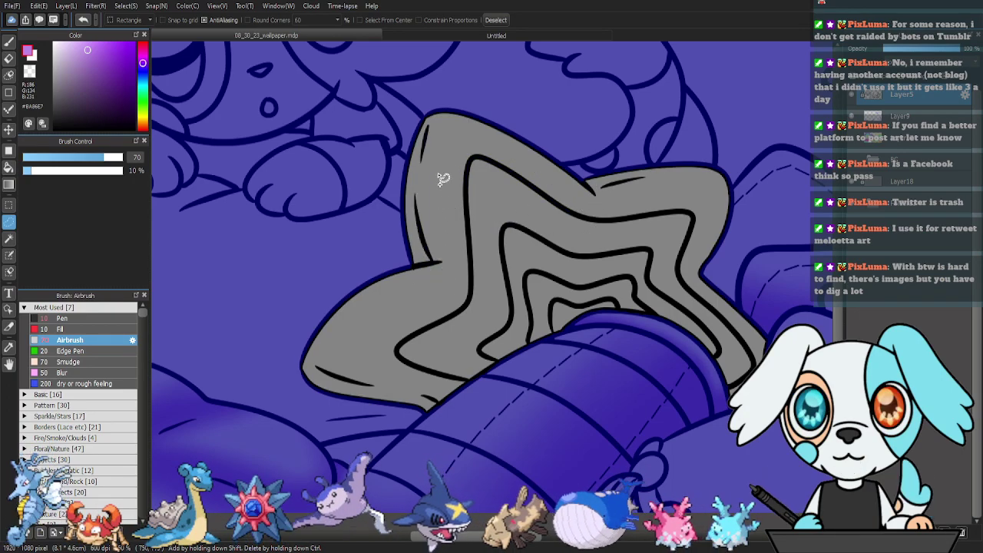
pyautogui.moveTo(426, 182); pyautogui.dragTo(433, 132)
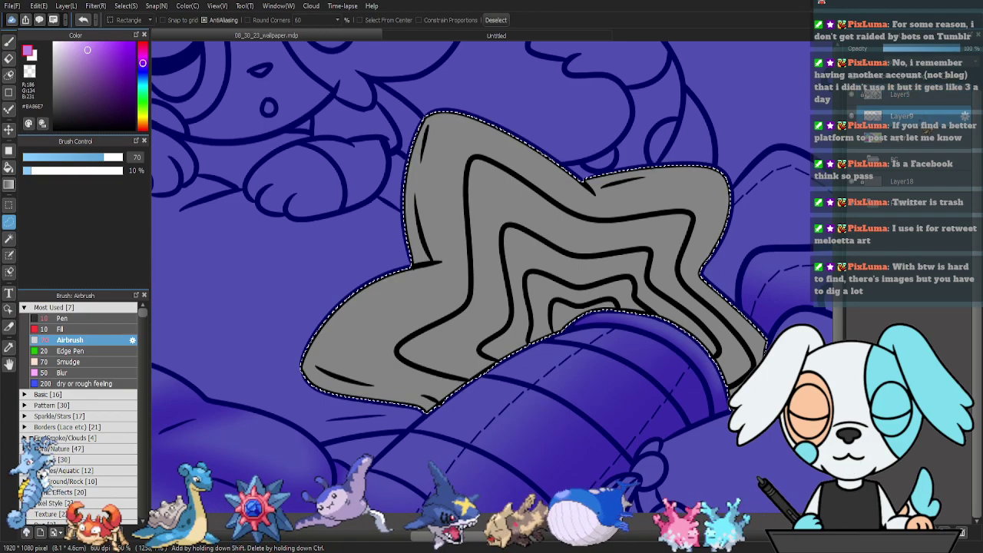
# Airbrush purple shading around the star pillow's lower and outer edges on Layer9, raising the brush size to 133, and clear the selection.
pyautogui.press('b')
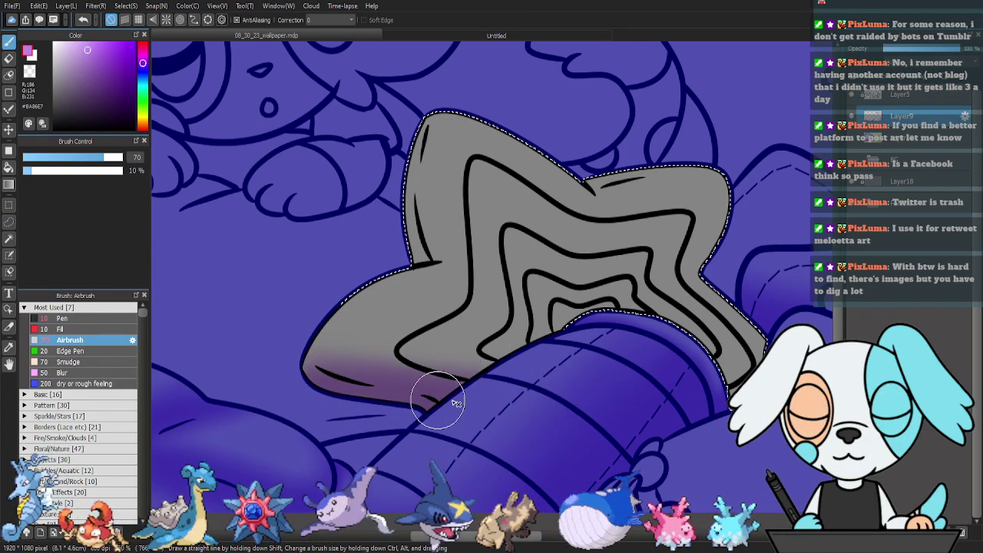
pyautogui.moveTo(423, 401); pyautogui.dragTo(315, 376)
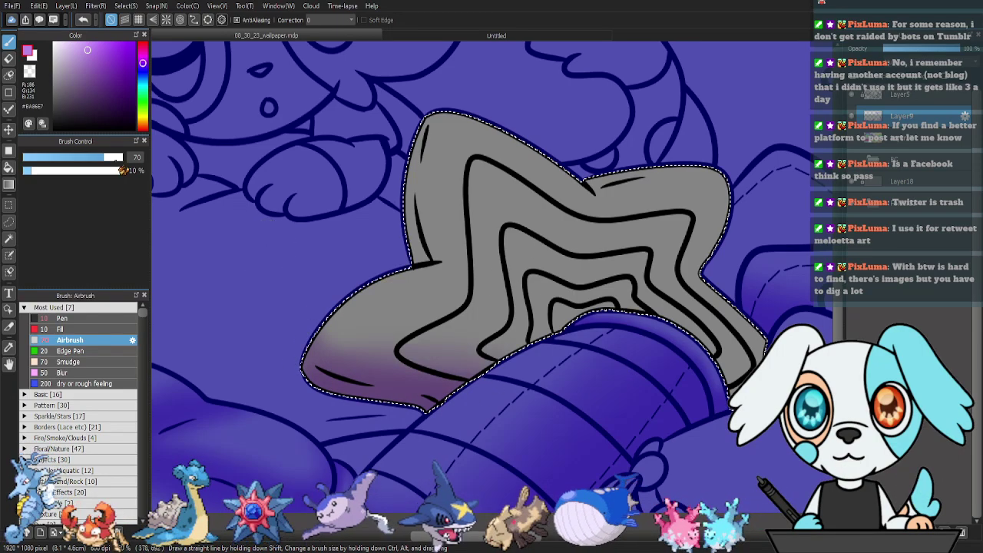
pyautogui.moveTo(119, 158); pyautogui.dragTo(121, 157)
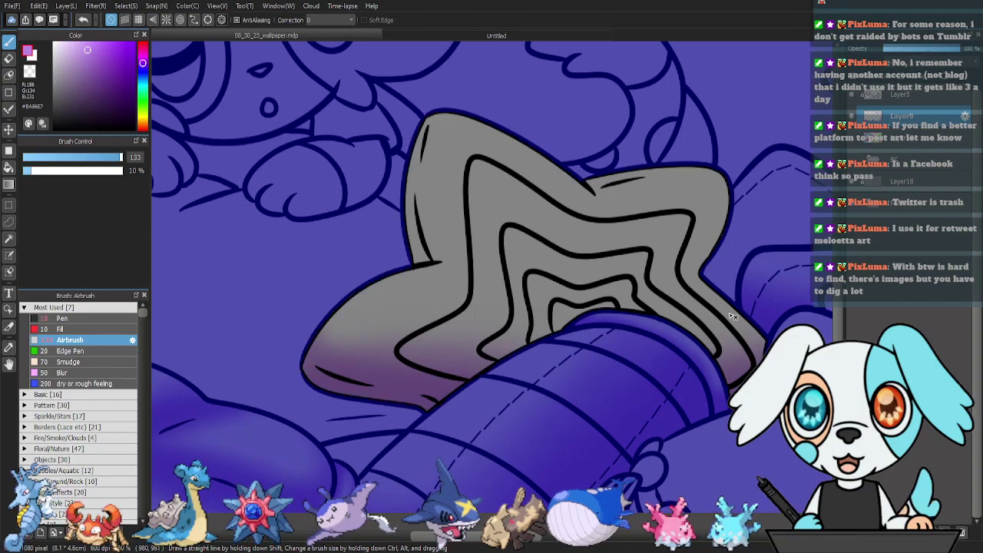
pyautogui.moveTo(732, 202)
pyautogui.mouseDown()
pyautogui.moveTo(696, 261)
pyautogui.moveTo(740, 193)
pyautogui.moveTo(708, 257)
pyautogui.moveTo(725, 242)
pyautogui.moveTo(732, 192)
pyautogui.mouseUp()
pyautogui.moveTo(649, 191)
pyautogui.mouseDown()
pyautogui.moveTo(566, 166)
pyautogui.moveTo(608, 145)
pyautogui.moveTo(458, 109)
pyautogui.moveTo(502, 99)
pyautogui.moveTo(407, 136)
pyautogui.moveTo(417, 258)
pyautogui.moveTo(378, 294)
pyautogui.moveTo(510, 277)
pyautogui.moveTo(368, 287)
pyautogui.moveTo(515, 399)
pyautogui.mouseUp()
pyautogui.moveTo(762, 315)
pyautogui.mouseDown()
pyautogui.moveTo(687, 389)
pyautogui.moveTo(735, 365)
pyautogui.moveTo(467, 291)
pyautogui.moveTo(524, 309)
pyautogui.moveTo(791, 346)
pyautogui.mouseUp()
pyautogui.hotkey('ctrl', 'd')
# Select the pillow under the creature's paws from Layer5 with the Magic Wand, including the gaps around the paws and the small lower triangle.
pyautogui.click(902, 95)
pyautogui.press('w')
pyautogui.click(558, 323)
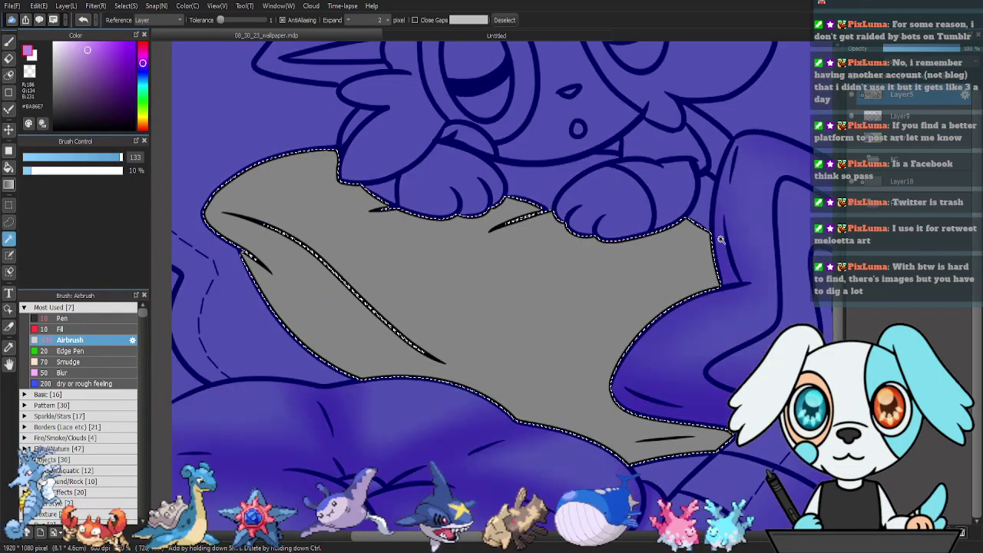
pyautogui.keyDown('shift'); pyautogui.click(528, 182); pyautogui.keyUp('shift')
pyautogui.keyDown('shift'); pyautogui.click(705, 207); pyautogui.keyUp('shift')
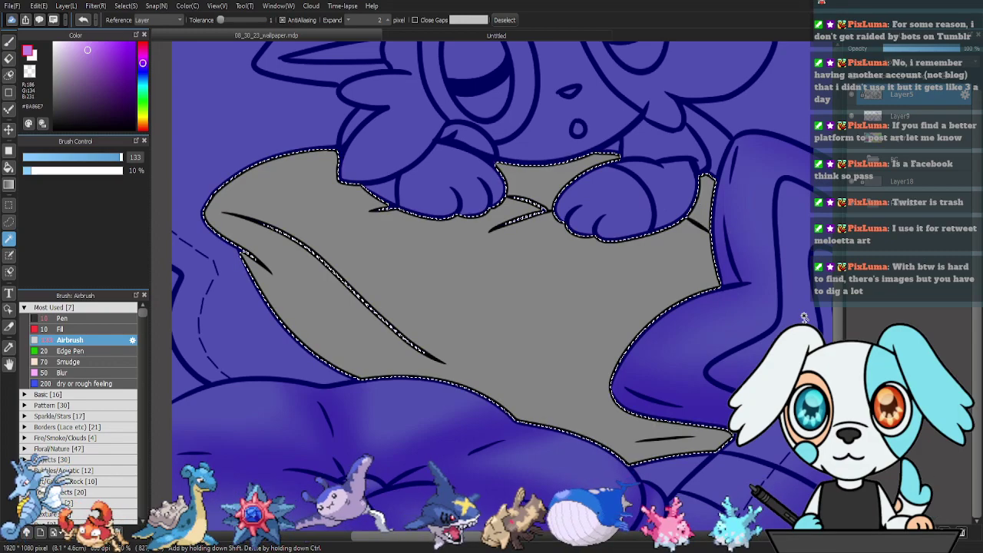
pyautogui.keyDown('shift'); pyautogui.click(676, 470); pyautogui.keyUp('shift')
# Airbrush purple shading on Layer9 along the fold, edges and paw contacts of the selected pillow, and clear the selection.
pyautogui.press('b')
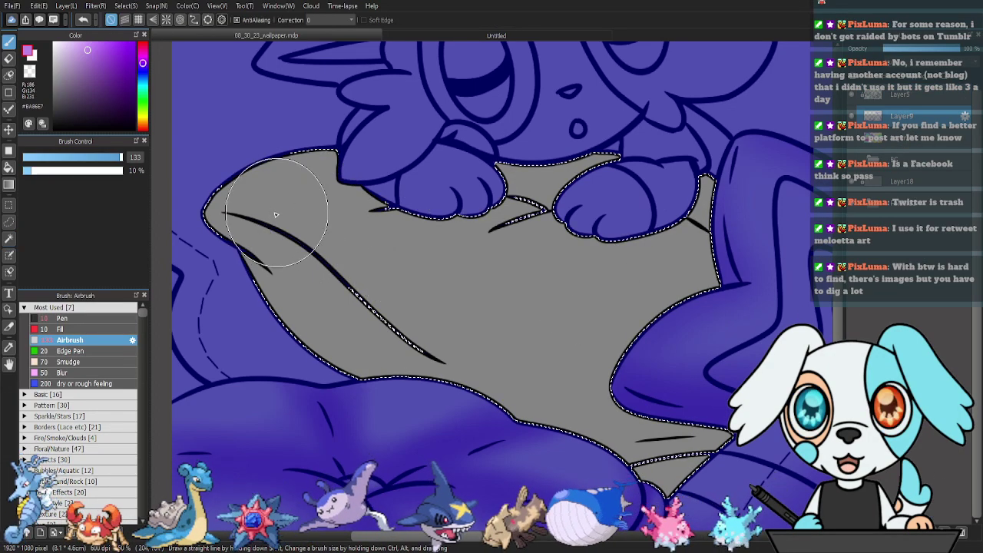
pyautogui.moveTo(195, 204)
pyautogui.mouseDown()
pyautogui.moveTo(327, 273)
pyautogui.moveTo(236, 232)
pyautogui.moveTo(311, 329)
pyautogui.mouseUp()
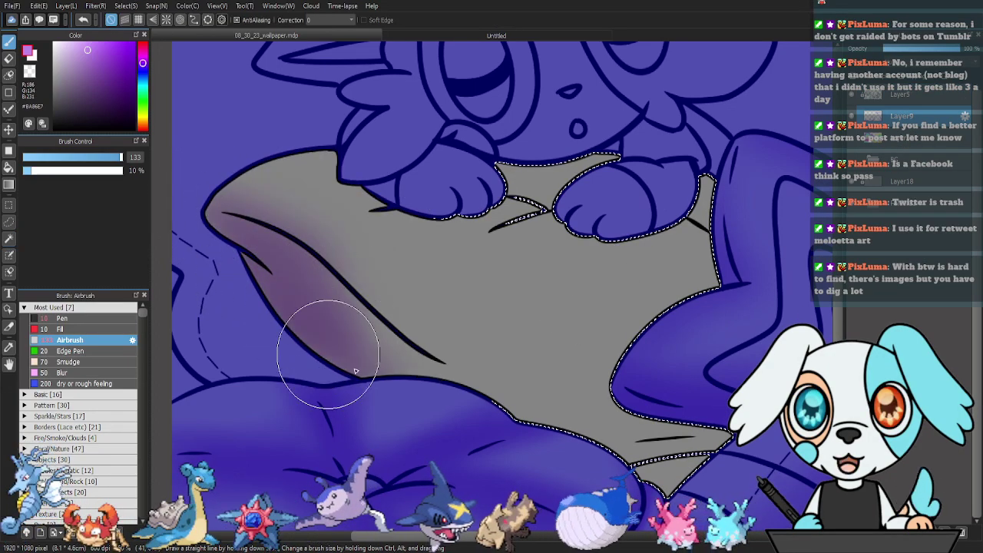
pyautogui.moveTo(355, 370); pyautogui.dragTo(359, 356)
pyautogui.moveTo(300, 230)
pyautogui.mouseDown()
pyautogui.moveTo(479, 352)
pyautogui.moveTo(328, 276)
pyautogui.moveTo(614, 384)
pyautogui.mouseUp()
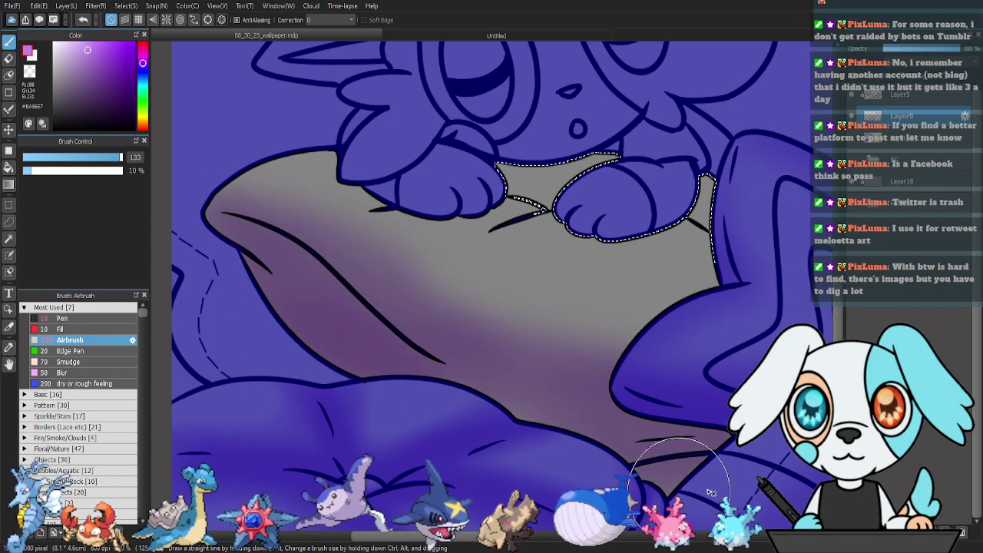
pyautogui.moveTo(285, 152)
pyautogui.mouseDown()
pyautogui.moveTo(467, 172)
pyautogui.moveTo(432, 188)
pyautogui.moveTo(463, 198)
pyautogui.moveTo(631, 179)
pyautogui.moveTo(617, 152)
pyautogui.moveTo(564, 168)
pyautogui.moveTo(505, 217)
pyautogui.moveTo(749, 254)
pyautogui.moveTo(746, 230)
pyautogui.moveTo(785, 197)
pyautogui.mouseUp()
pyautogui.moveTo(711, 314)
pyautogui.mouseDown()
pyautogui.moveTo(409, 308)
pyautogui.moveTo(627, 391)
pyautogui.moveTo(445, 400)
pyautogui.moveTo(424, 412)
pyautogui.moveTo(765, 464)
pyautogui.mouseUp()
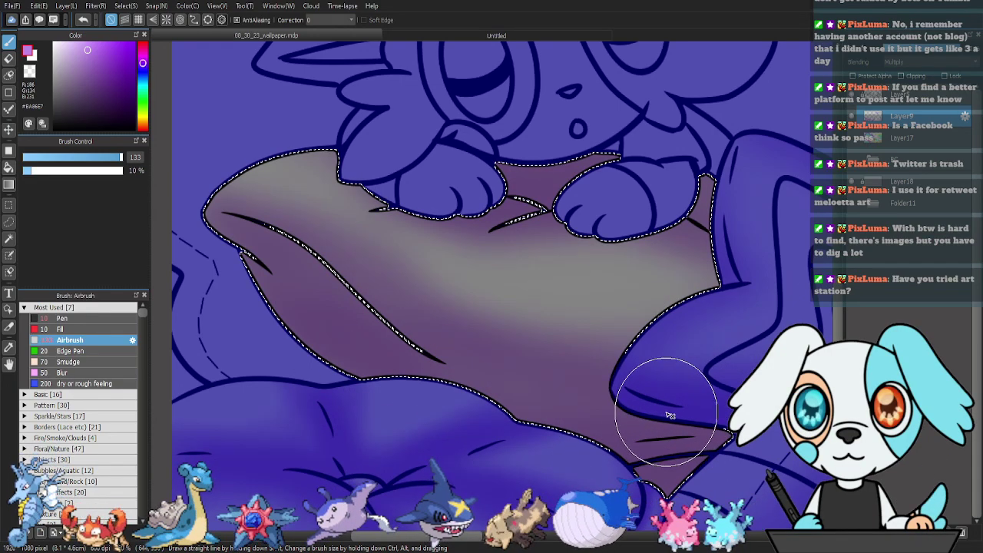
pyautogui.moveTo(732, 341)
pyautogui.mouseDown()
pyautogui.moveTo(671, 388)
pyautogui.moveTo(518, 446)
pyautogui.moveTo(611, 409)
pyautogui.moveTo(766, 401)
pyautogui.mouseUp()
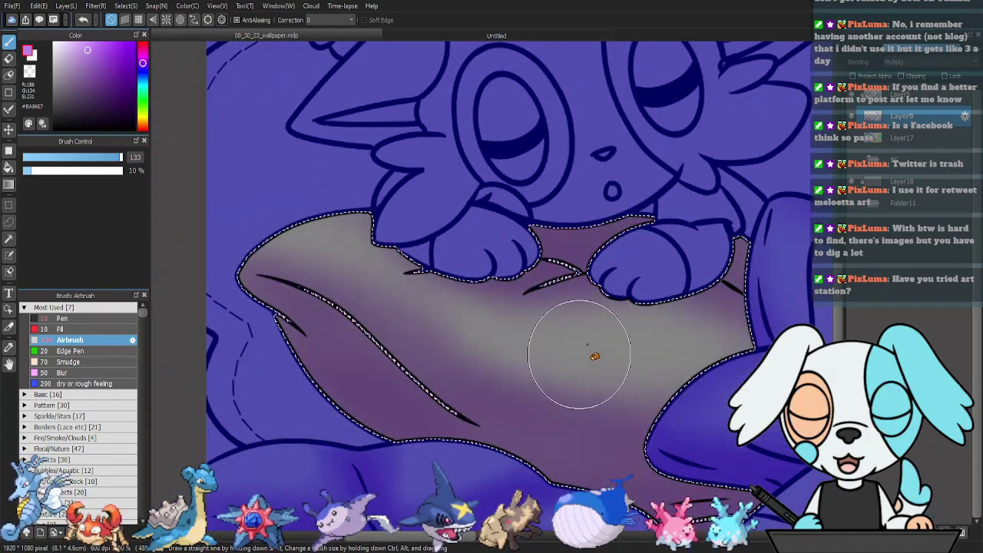
pyautogui.moveTo(752, 328); pyautogui.dragTo(683, 387)
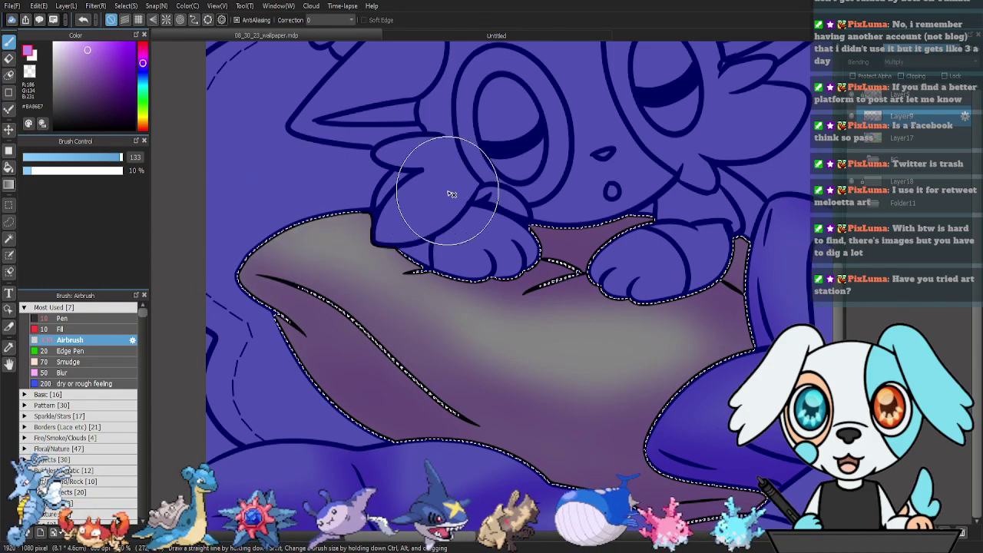
pyautogui.hotkey('ctrl', 'd')
# Select the stitched pillow behind the dog's raised foot from the line art, airbrush its lower part purple, and clear the selection.
pyautogui.moveTo(778, 427)
pyautogui.mouseDown()
pyautogui.moveTo(757, 401)
pyautogui.moveTo(755, 346)
pyautogui.moveTo(446, 358)
pyautogui.mouseUp()
pyautogui.moveTo(741, 313); pyautogui.dragTo(411, 300)
pyautogui.moveTo(596, 355); pyautogui.dragTo(523, 412)
pyautogui.press('w')
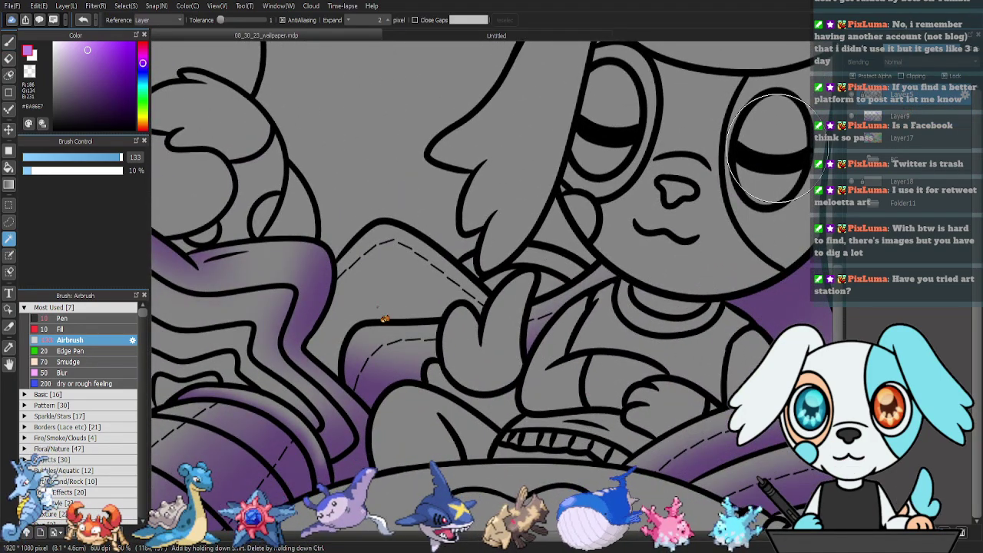
pyautogui.click(376, 311)
pyautogui.press('b')
pyautogui.hotkey('ctrl', 'd')
pyautogui.moveTo(478, 345)
pyautogui.mouseDown()
pyautogui.moveTo(434, 361)
pyautogui.moveTo(387, 327)
pyautogui.moveTo(365, 333)
pyautogui.moveTo(346, 322)
pyautogui.moveTo(450, 328)
pyautogui.mouseUp()
pyautogui.moveTo(345, 322)
pyautogui.mouseDown()
pyautogui.moveTo(403, 365)
pyautogui.moveTo(463, 368)
pyautogui.moveTo(348, 319)
pyautogui.moveTo(516, 393)
pyautogui.mouseUp()
pyautogui.hotkey('ctrl', 'd')
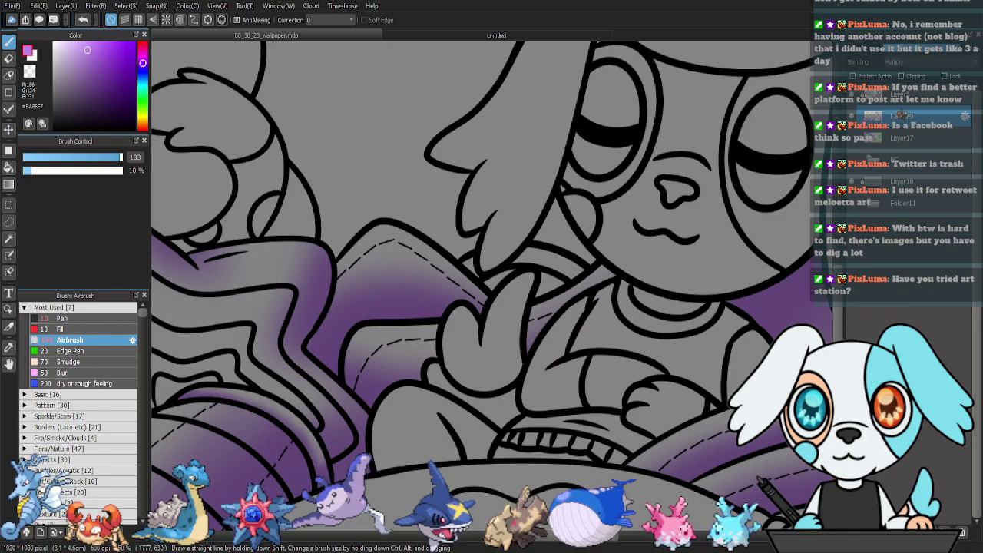
# Select the small curved strips between the dog's ear and foot with the Magic Wand and Lasso, and airbrush them purple on Layer9.
pyautogui.press('w')
pyautogui.click(473, 270)
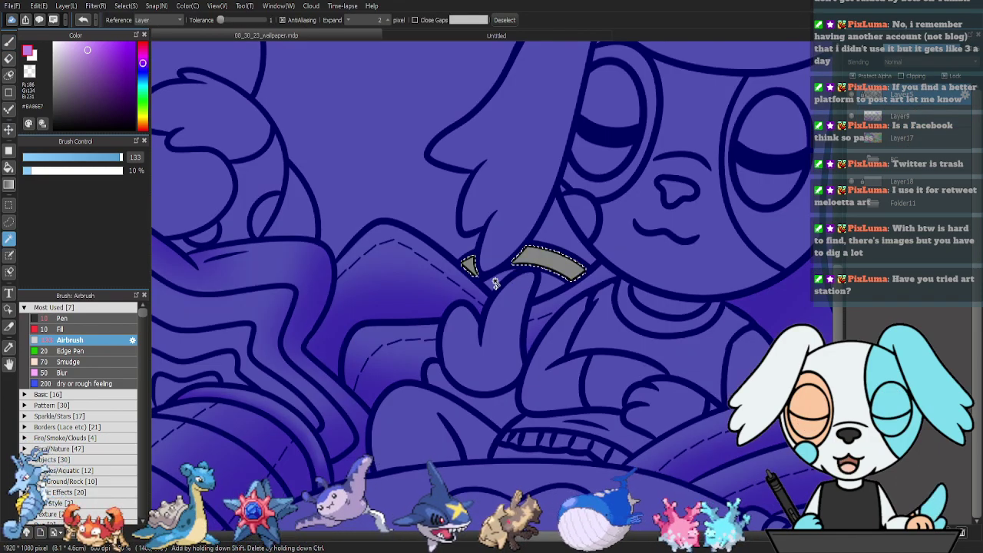
pyautogui.press('m')
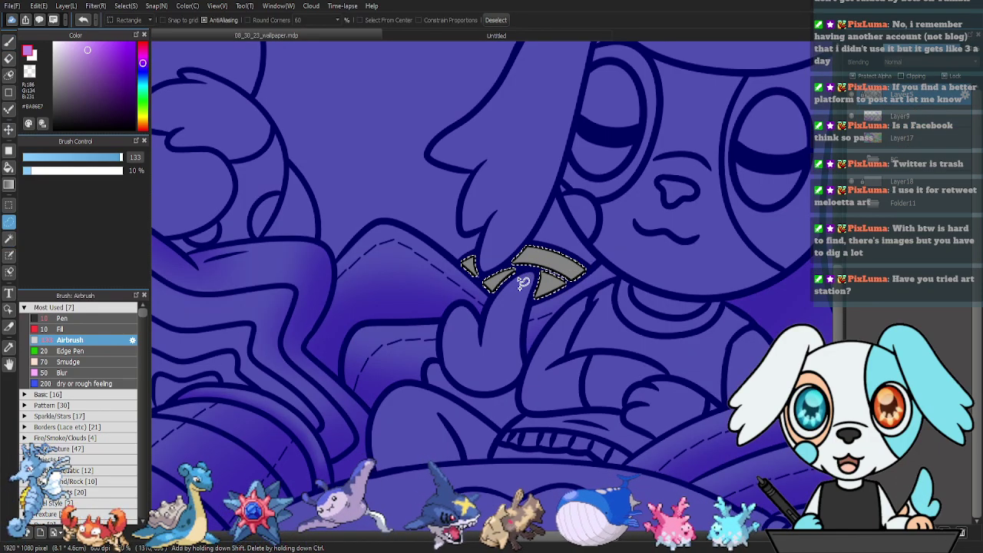
pyautogui.moveTo(513, 274); pyautogui.dragTo(530, 267)
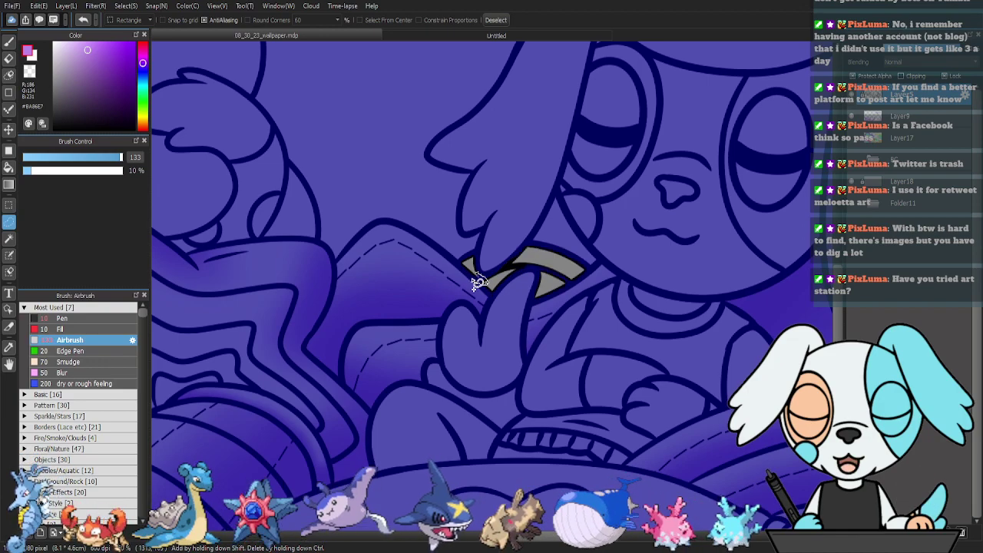
pyautogui.hotkey('ctrl', 'z')
pyautogui.click(897, 117)
pyautogui.press('b')
pyautogui.moveTo(531, 326)
pyautogui.mouseDown()
pyautogui.moveTo(589, 314)
pyautogui.moveTo(484, 316)
pyautogui.mouseUp()
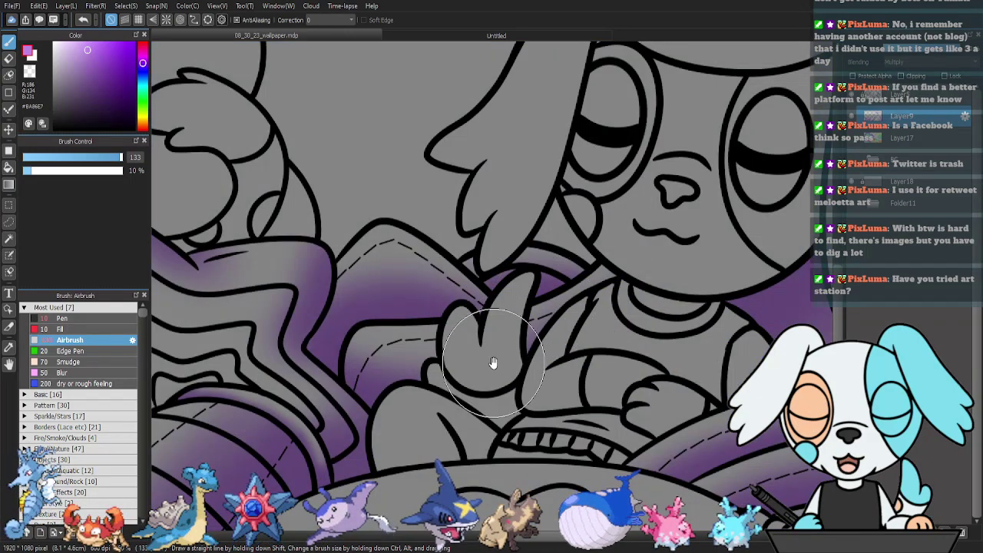
# Select the small piece above the front pillow's left knot from Layer5, airbrush it on Layer9 at size 28, and clear the selection.
pyautogui.scroll(-3, 494, 362)
pyautogui.scroll(2, 323, 245)
pyautogui.moveTo(355, 239); pyautogui.dragTo(520, 217)
pyautogui.click(903, 95)
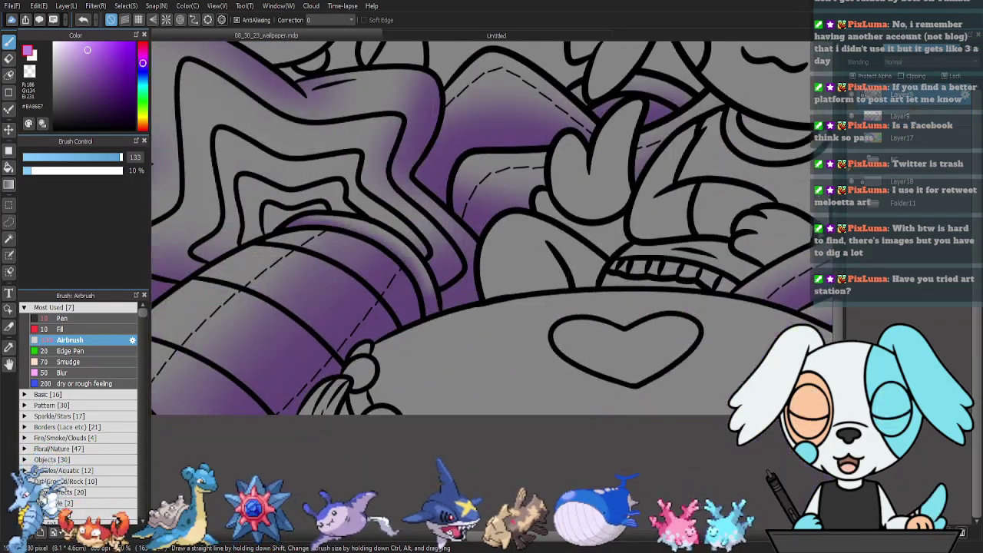
pyautogui.press('w')
pyautogui.moveTo(401, 386); pyautogui.dragTo(385, 358)
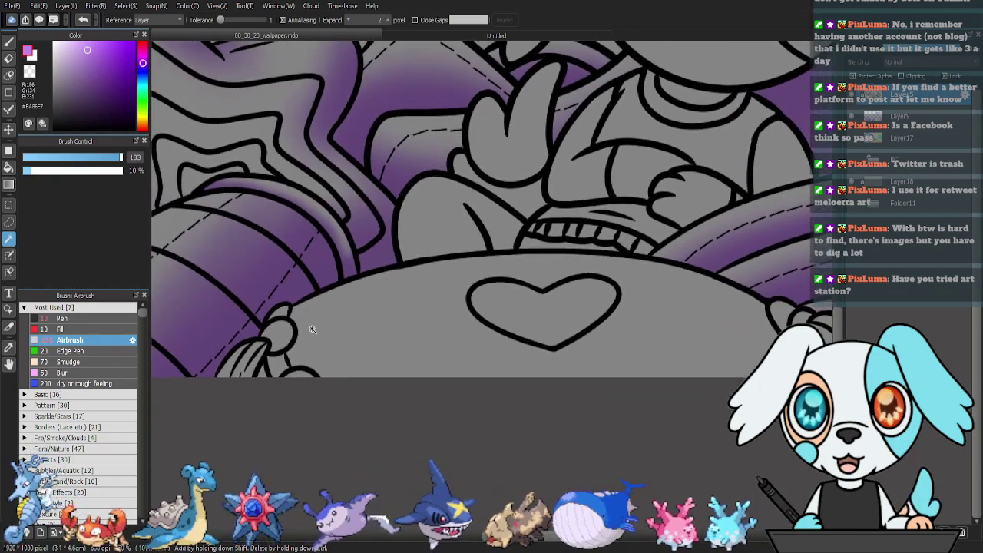
pyautogui.click(280, 315)
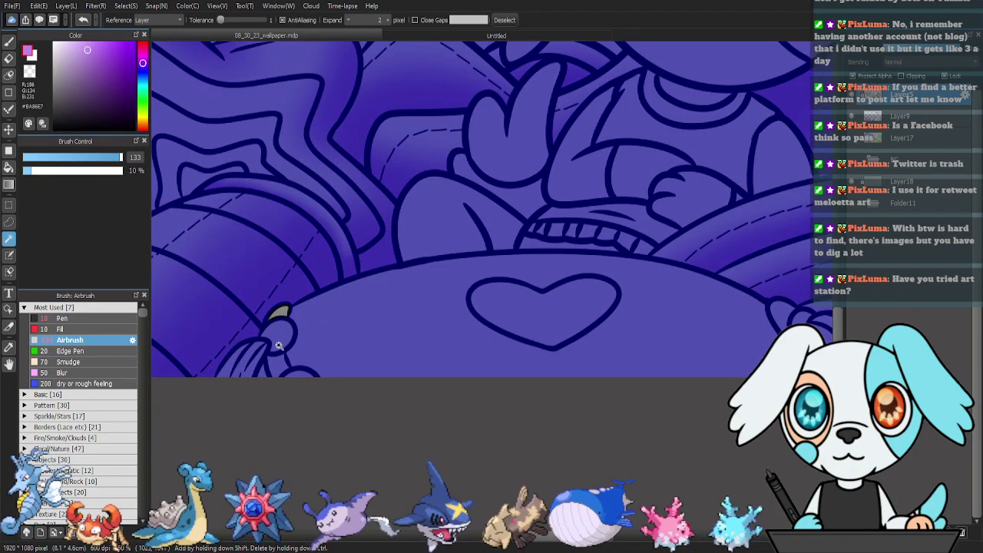
pyautogui.press('b')
pyautogui.moveTo(94, 159); pyautogui.dragTo(80, 160)
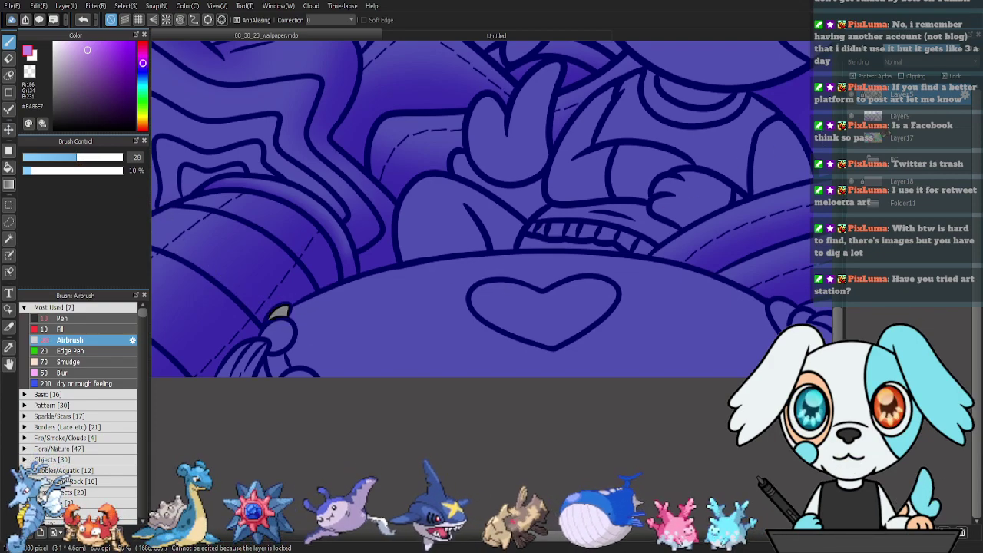
pyautogui.click(902, 116)
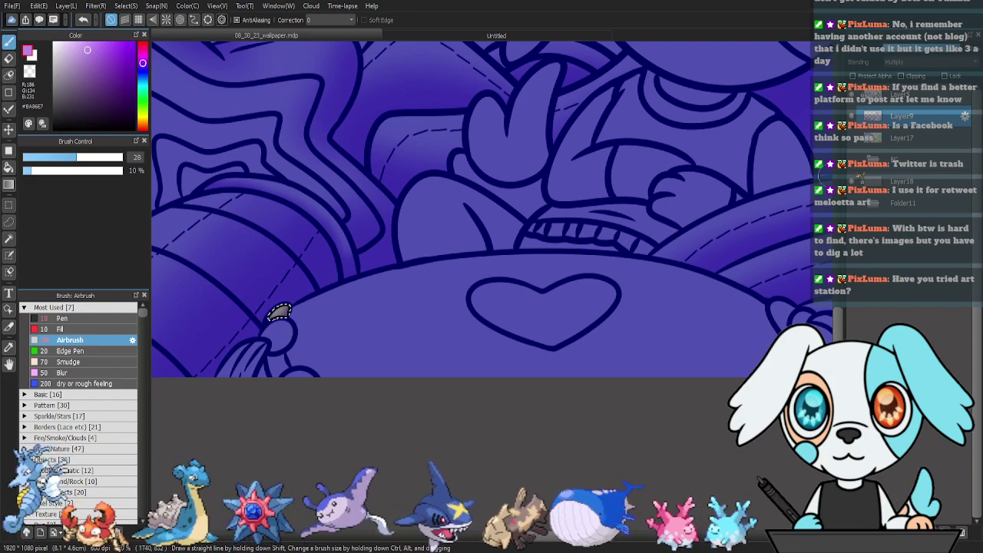
pyautogui.hotkey('ctrl', 'd')
# Select the gap below the heart pillow's left knot and the strip beside its right tassel from Layer5 with the Magic Wand.
pyautogui.click(902, 95)
pyautogui.press('w')
pyautogui.click(282, 364)
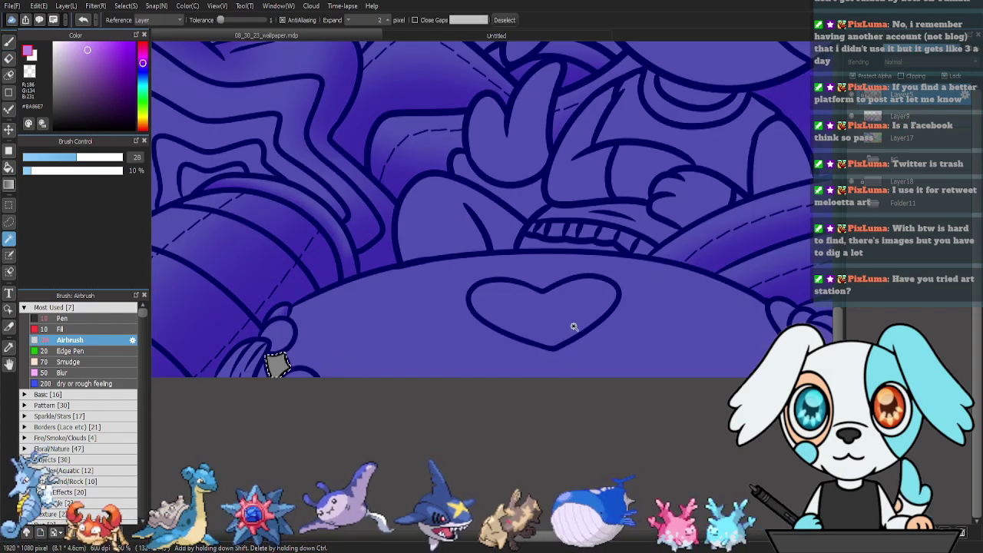
pyautogui.moveTo(623, 318); pyautogui.dragTo(437, 305)
pyautogui.click(592, 307)
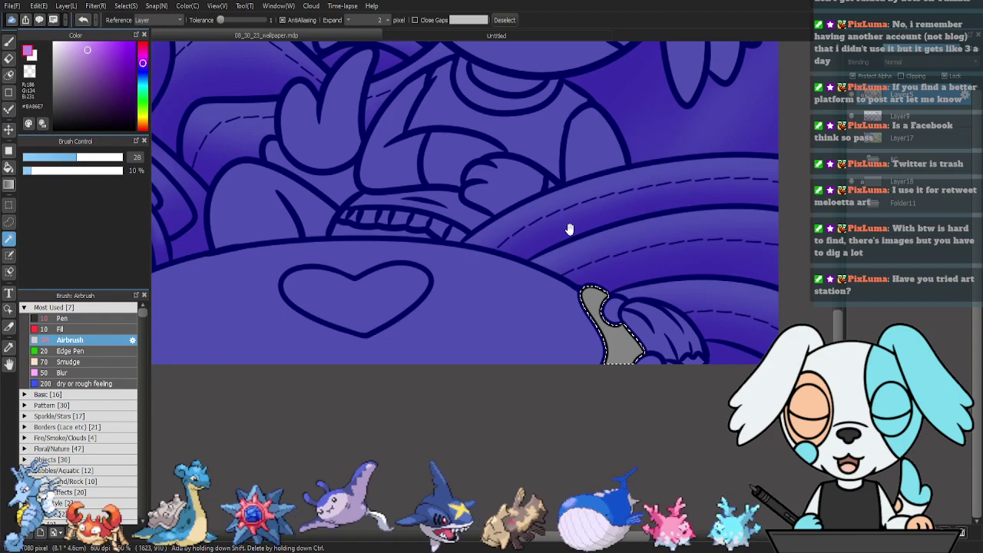
# Airbrush the selected gap by the heart pillow's left knot and the strip beside its right tassel purple on Layer9, and clear the selection.
pyautogui.moveTo(568, 230); pyautogui.dragTo(770, 216)
pyautogui.press('b')
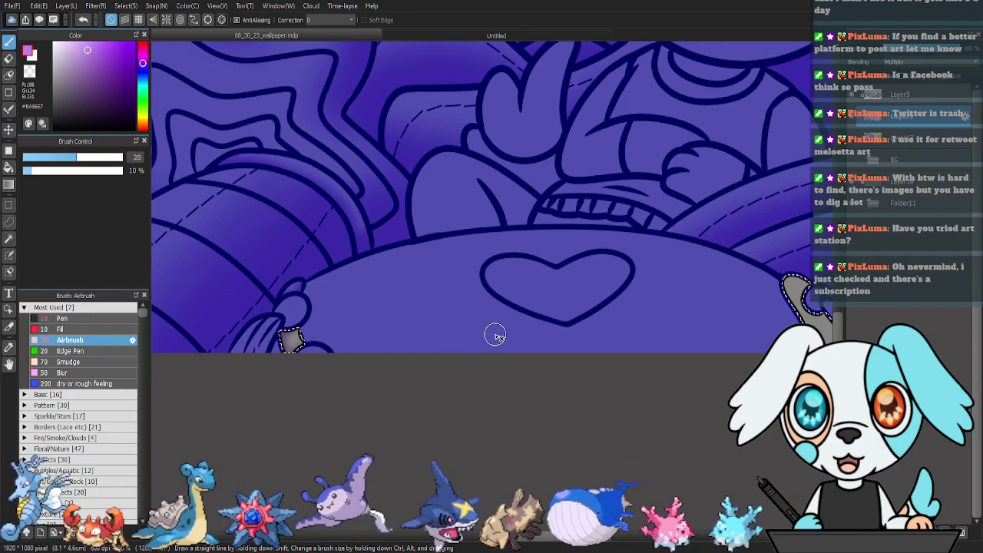
pyautogui.moveTo(578, 309); pyautogui.dragTo(358, 310)
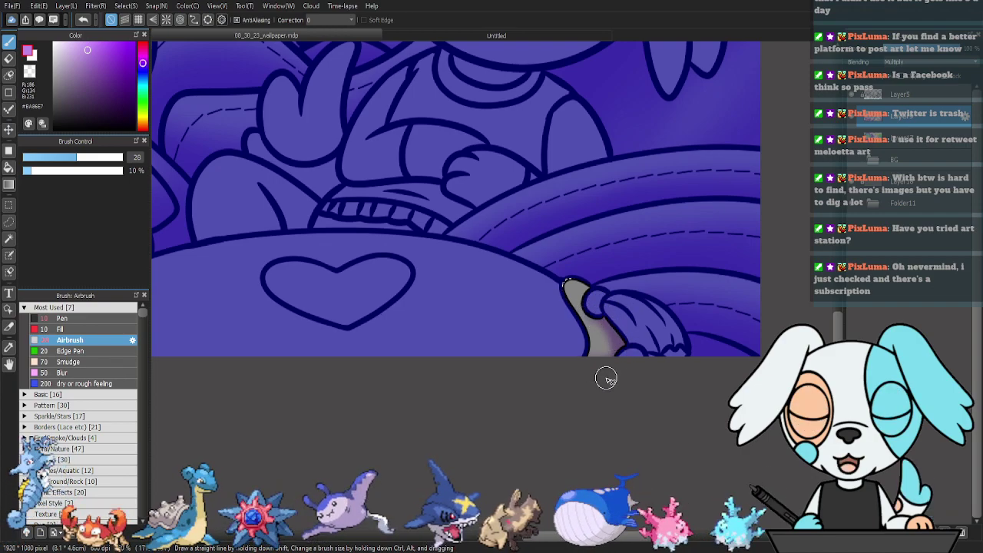
pyautogui.moveTo(615, 349); pyautogui.dragTo(592, 280)
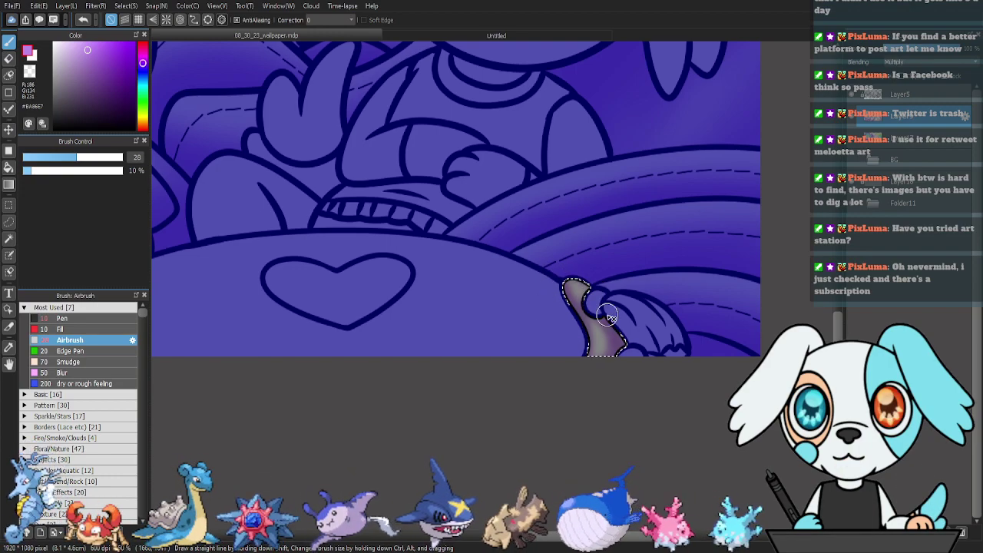
pyautogui.hotkey('ctrl', 'd')
# Select the heart pillow's right knot and tassel strands from the Layer5 line art with the Magic Wand.
pyautogui.click(925, 96)
pyautogui.press('w')
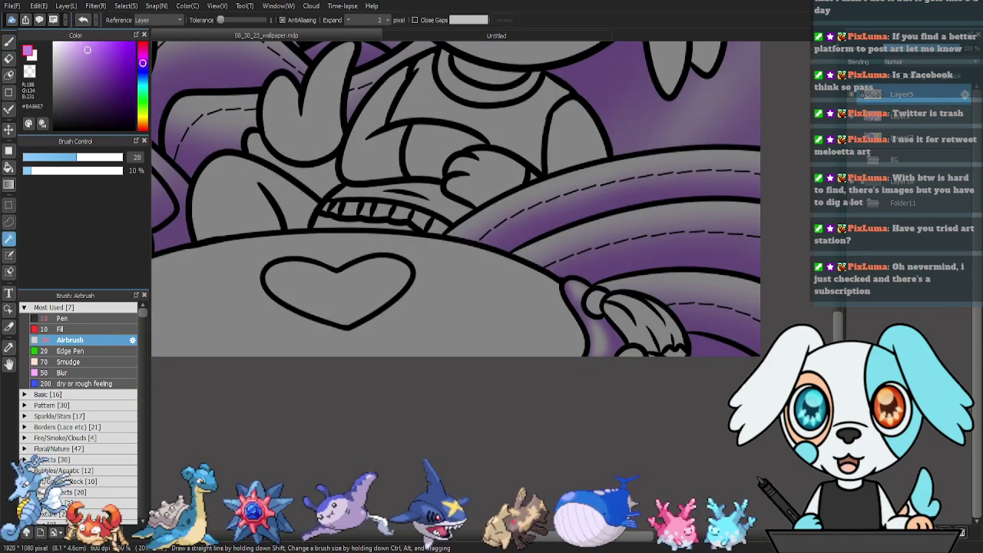
pyautogui.click(601, 311)
pyautogui.keyDown('shift'); pyautogui.click(668, 315); pyautogui.keyUp('shift')
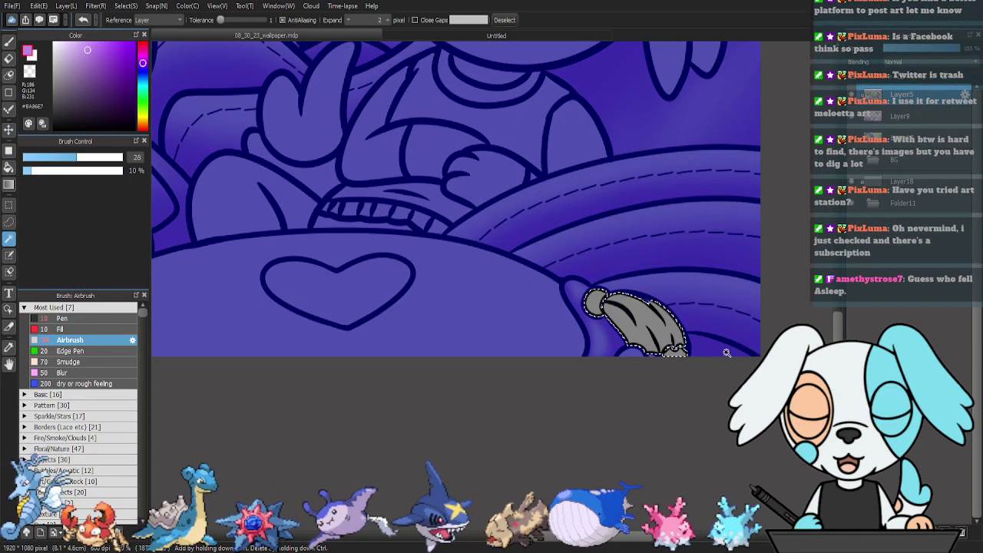
pyautogui.press('m')
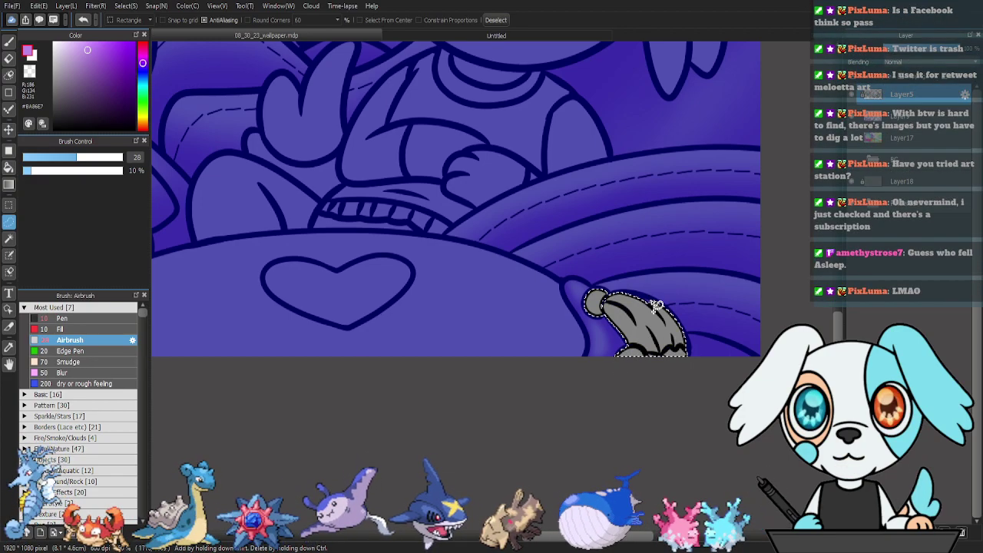
pyautogui.click(620, 303)
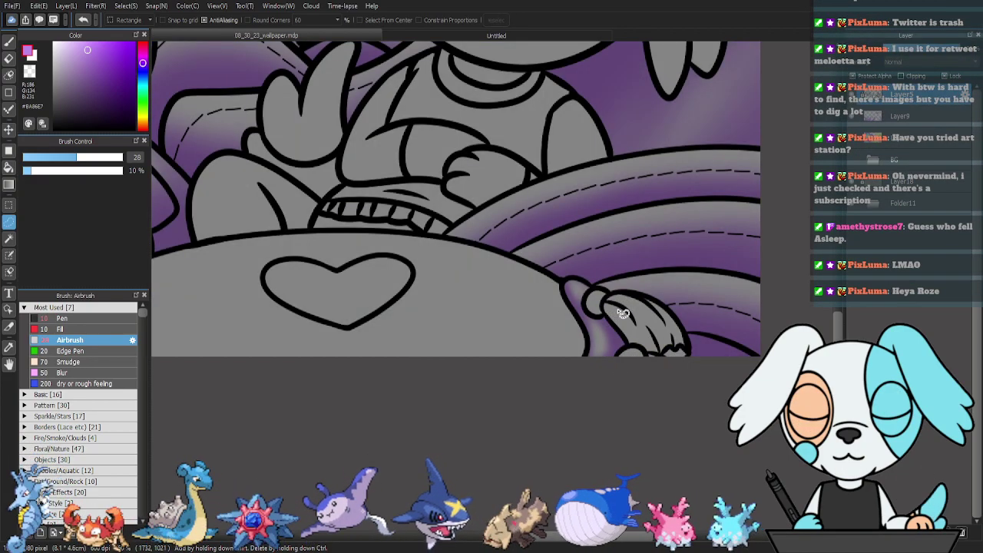
pyautogui.hotkey('ctrl', 'z')
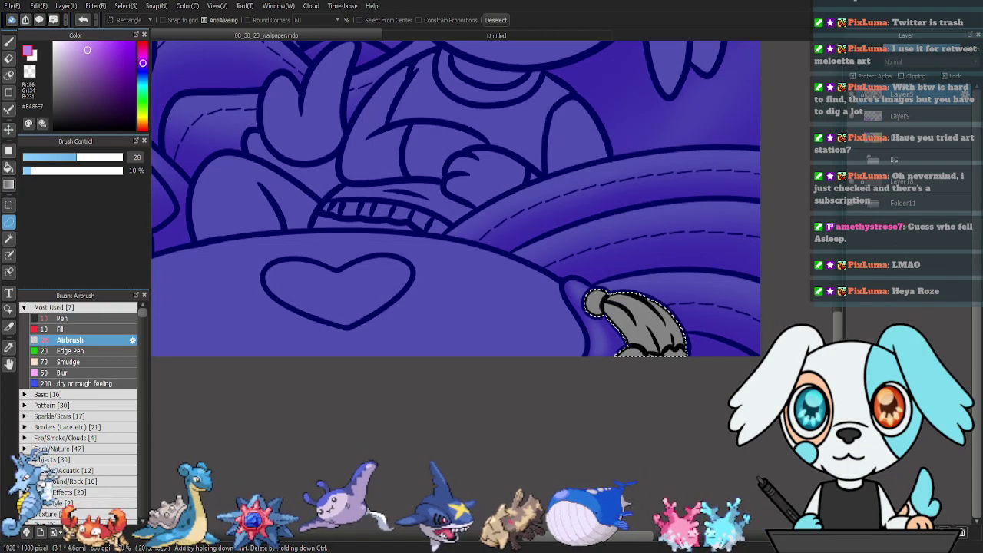
# Airbrush the heart pillow's right knot and tassel purple on Layer9 at size 28, and clear the selection.
pyautogui.click(912, 120)
pyautogui.press('b')
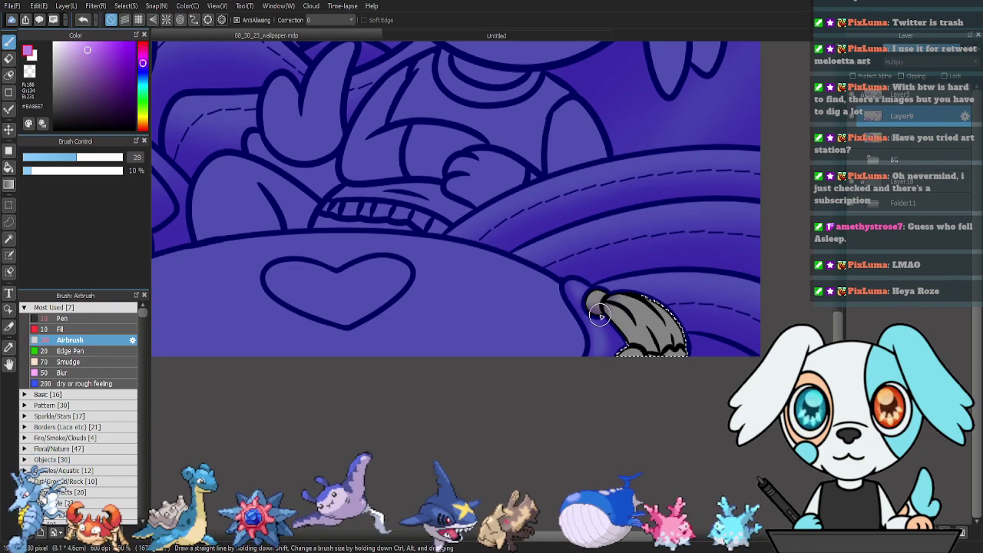
pyautogui.moveTo(614, 324)
pyautogui.mouseDown()
pyautogui.moveTo(650, 356)
pyautogui.moveTo(688, 355)
pyautogui.mouseUp()
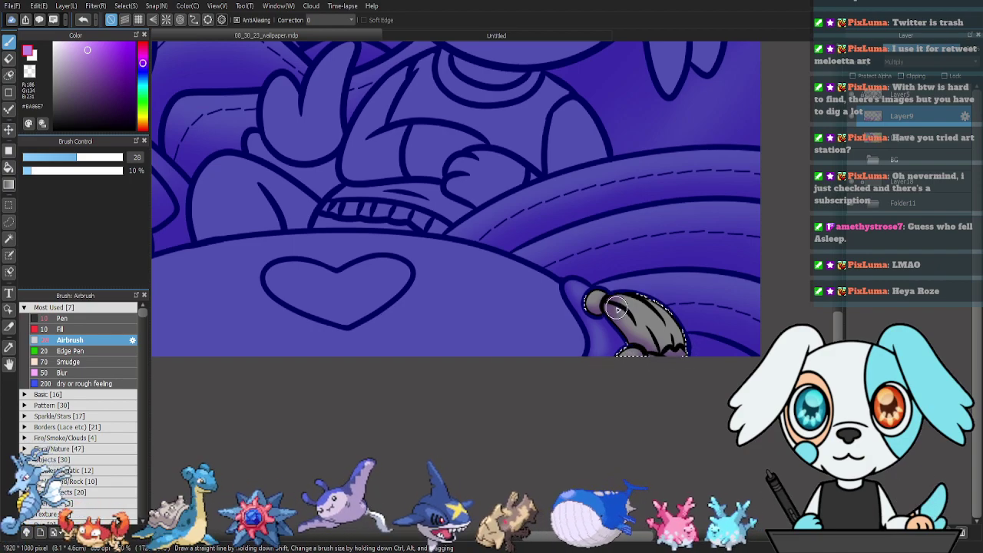
pyautogui.moveTo(616, 308); pyautogui.dragTo(648, 346)
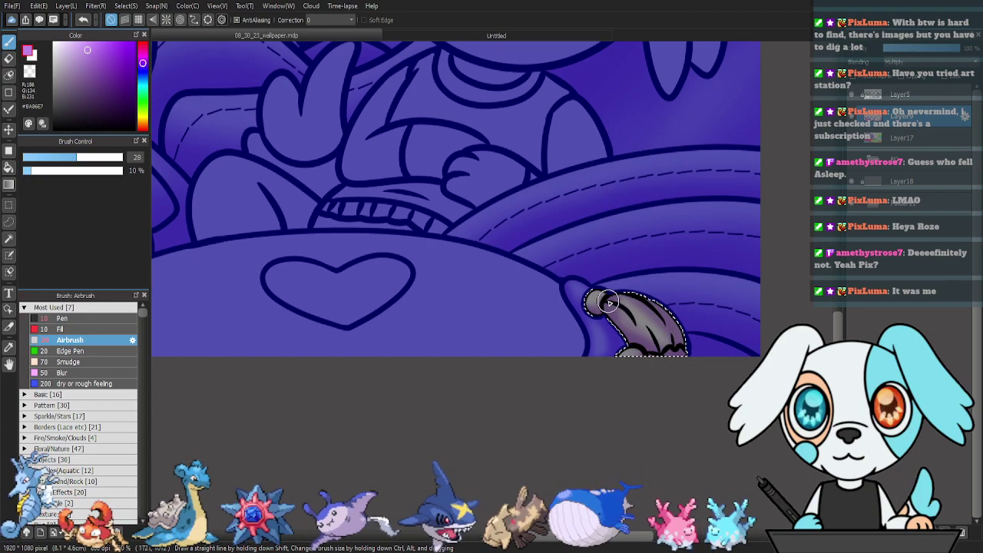
pyautogui.press('space')
pyautogui.moveTo(199, 311); pyautogui.dragTo(486, 330)
pyautogui.hotkey('ctrl', 'd')
# Select the heart pillow's left knot and tassel strands from Layer5, airbrush them purple on Layer9, and clear the selection.
pyautogui.click(956, 97)
pyautogui.press('w')
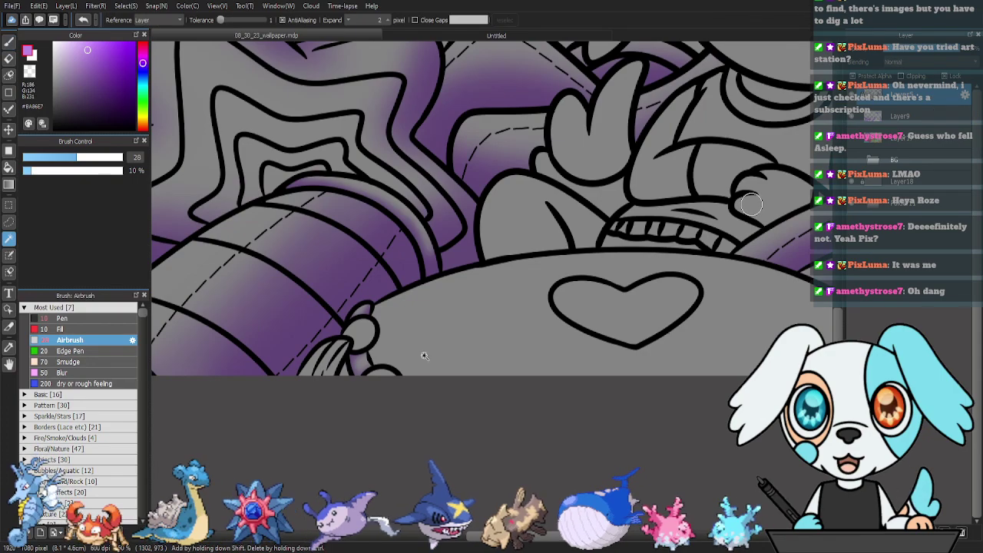
pyautogui.click(374, 335)
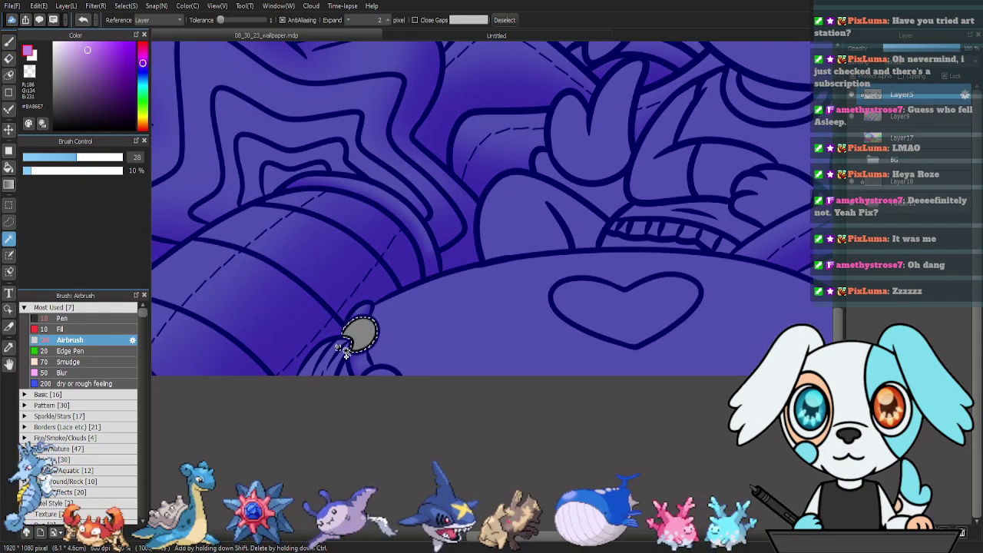
pyautogui.keyDown('shift'); pyautogui.click(313, 368); pyautogui.keyUp('shift')
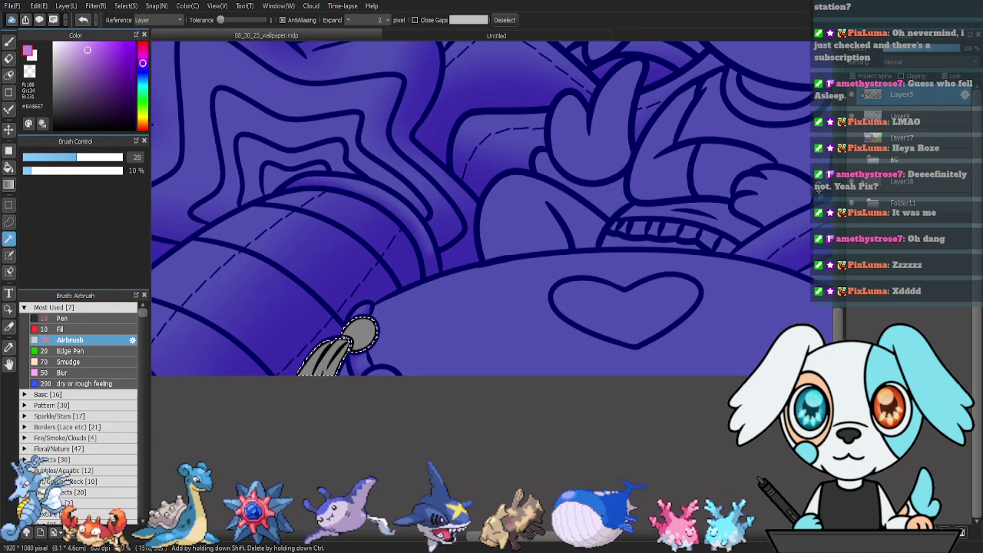
pyautogui.press('b')
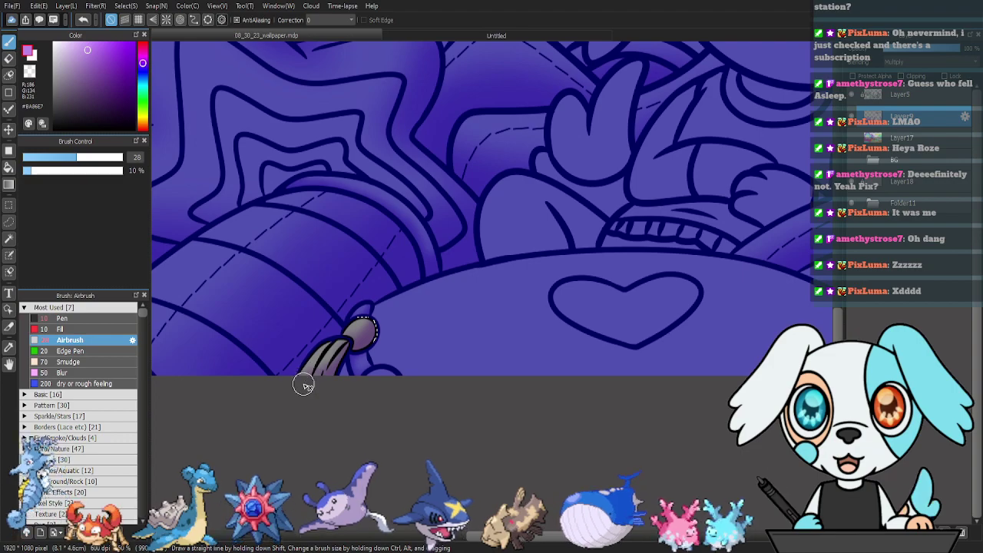
pyautogui.hotkey('ctrl', 'd')
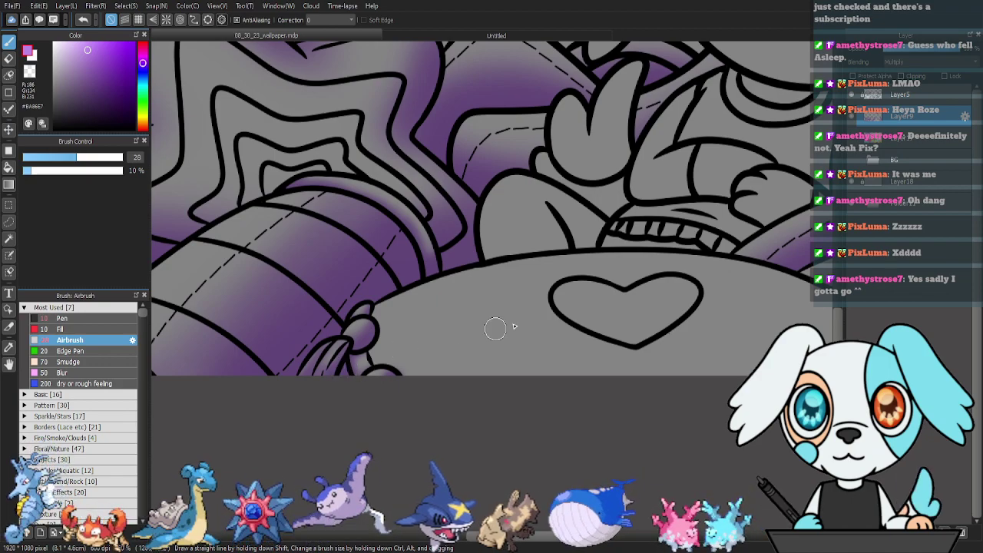
# Select the front pillow's body and the heart on it from the Layer5 line art with the Magic Wand.
pyautogui.moveTo(685, 321); pyautogui.dragTo(619, 318)
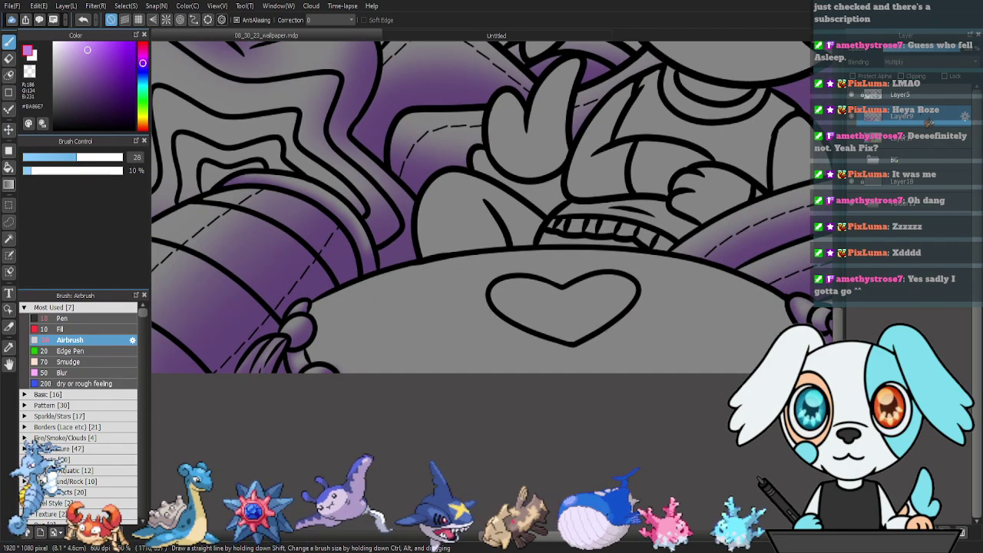
pyautogui.press('w')
pyautogui.click(444, 331)
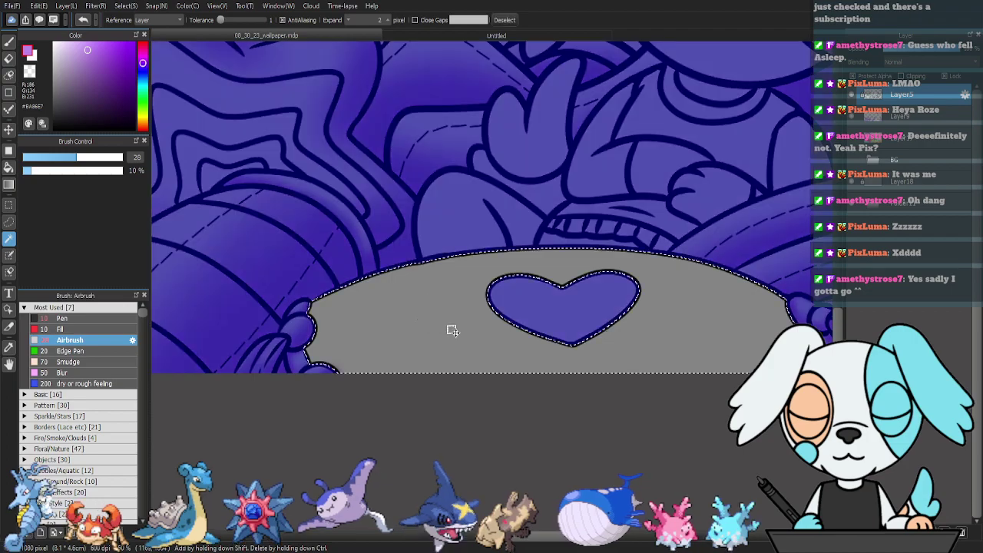
pyautogui.keyDown('shift'); pyautogui.click(566, 316); pyautogui.keyUp('shift')
pyautogui.moveTo(707, 353); pyautogui.dragTo(594, 344)
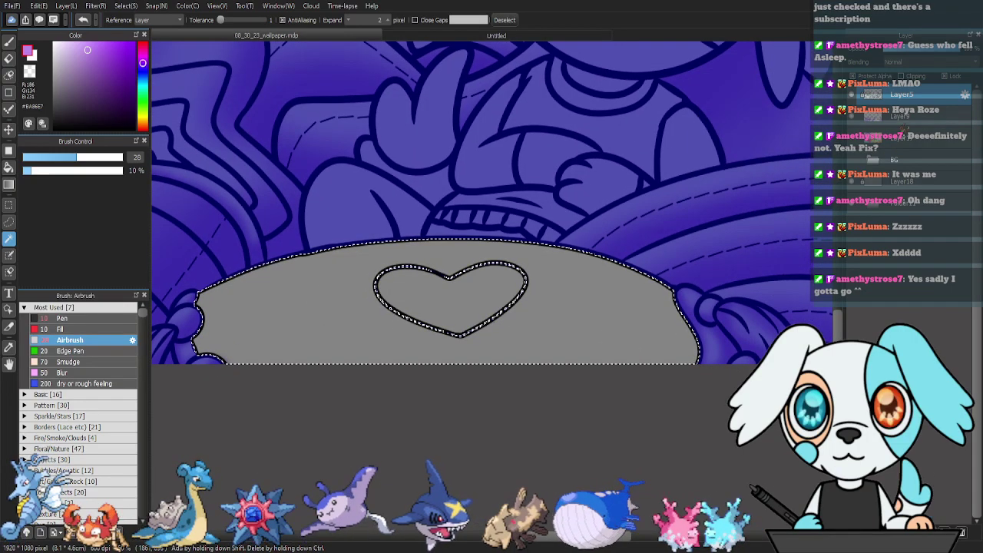
# Airbrush the sides and lower edge of the heart pillow purple on Layer9 at size 145, and clear the selection.
pyautogui.click(903, 116)
pyautogui.press('b')
pyautogui.moveTo(96, 160); pyautogui.dragTo(129, 162)
pyautogui.moveTo(386, 383); pyautogui.dragTo(438, 406)
pyautogui.moveTo(280, 322)
pyautogui.mouseDown()
pyautogui.moveTo(265, 387)
pyautogui.moveTo(231, 322)
pyautogui.moveTo(298, 444)
pyautogui.moveTo(233, 305)
pyautogui.moveTo(248, 371)
pyautogui.mouseUp()
pyautogui.moveTo(736, 299)
pyautogui.mouseDown()
pyautogui.moveTo(748, 342)
pyautogui.moveTo(703, 420)
pyautogui.mouseUp()
pyautogui.moveTo(783, 355)
pyautogui.mouseDown()
pyautogui.moveTo(318, 402)
pyautogui.moveTo(265, 380)
pyautogui.mouseUp()
pyautogui.moveTo(272, 285)
pyautogui.mouseDown()
pyautogui.moveTo(560, 402)
pyautogui.moveTo(299, 381)
pyautogui.mouseUp()
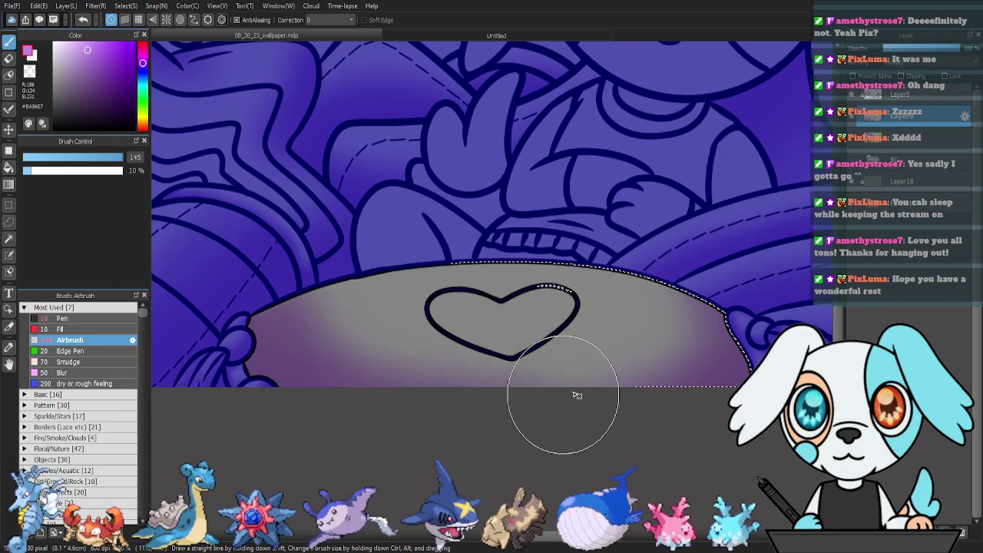
pyautogui.hotkey('ctrl', 'd')
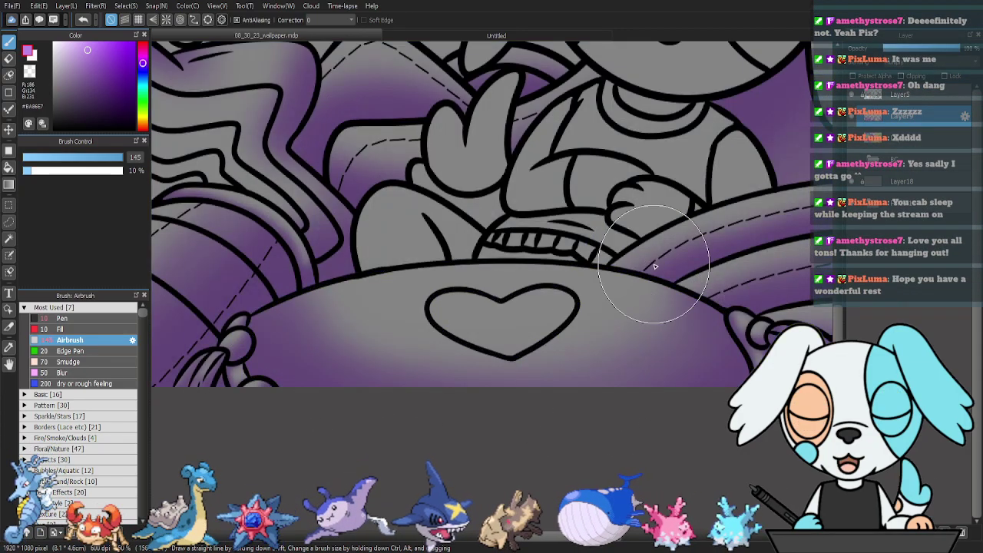
# Restore the heart pillow's selection, extend its purple airbrush shading around the heart, and clear the selection.
pyautogui.moveTo(492, 324); pyautogui.dragTo(557, 340)
pyautogui.hotkey('ctrl', 'z')
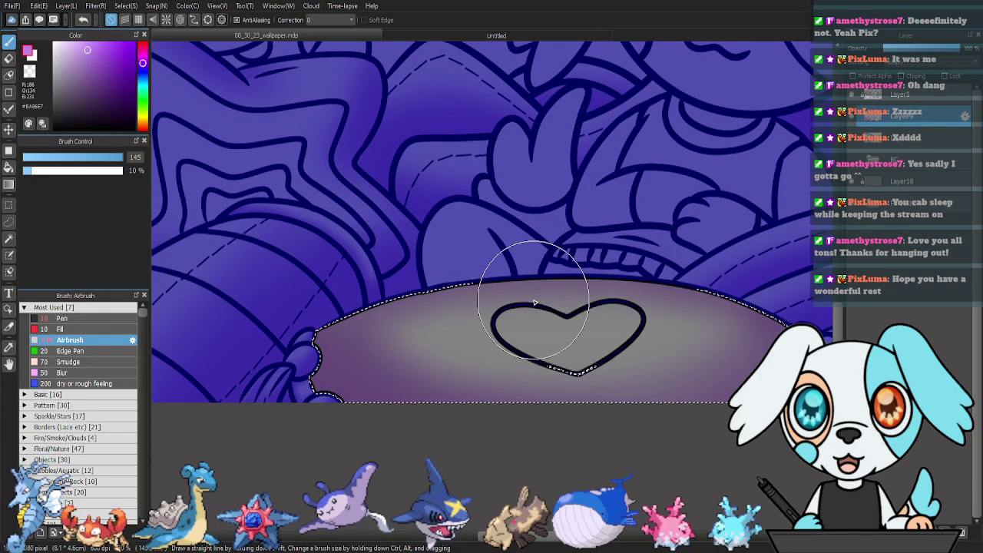
pyautogui.hotkey('ctrl', 'd')
pyautogui.moveTo(304, 321); pyautogui.dragTo(586, 337)
pyautogui.moveTo(376, 303); pyautogui.dragTo(721, 348)
pyautogui.moveTo(540, 279); pyautogui.dragTo(585, 453)
pyautogui.moveTo(557, 375); pyautogui.dragTo(400, 407)
# Select the large cloud-shaped cushion behind the sleeping cat, including the gap beside its tail, from the Layer5 line art.
pyautogui.hotkey('ctrl', '-')
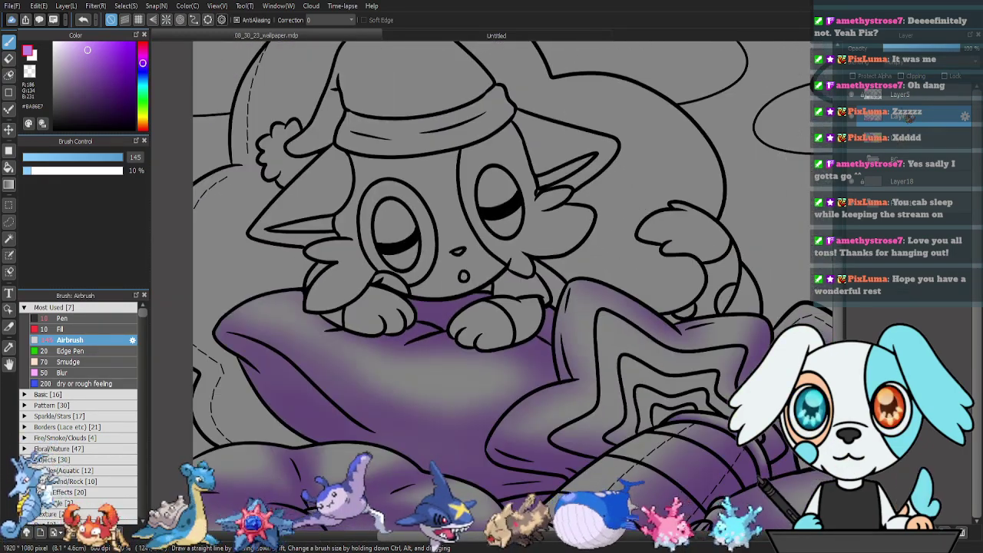
pyautogui.click(904, 95)
pyautogui.press('g')
pyautogui.click(256, 282)
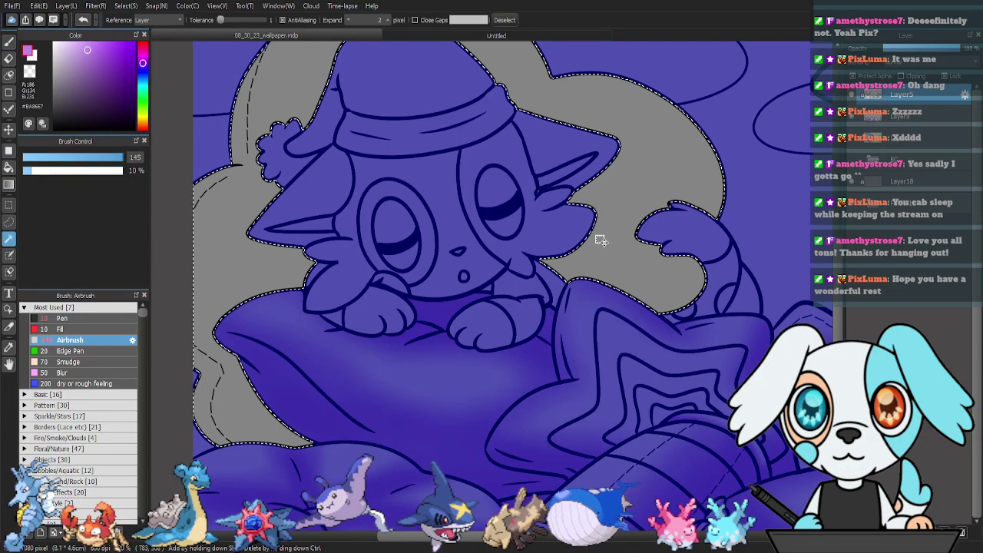
pyautogui.keyDown('shift'); pyautogui.click(737, 307); pyautogui.keyUp('shift')
pyautogui.moveTo(568, 279); pyautogui.dragTo(599, 322)
# Airbrush the left side of the cloud-shaped cushion behind the nightcap's pompom purple on Layer9 at size 253.
pyautogui.click(910, 123)
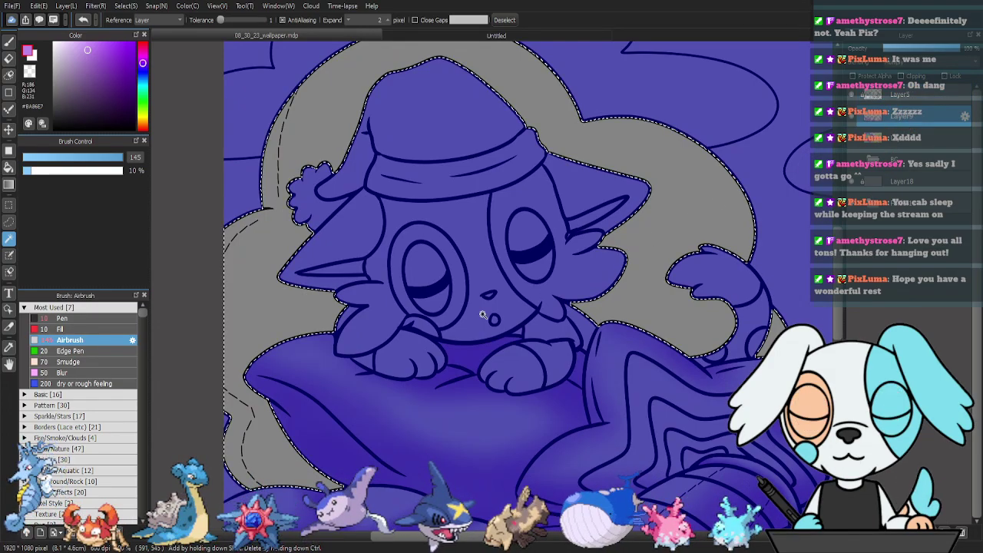
pyautogui.press('b')
pyautogui.moveTo(208, 278); pyautogui.dragTo(202, 244)
pyautogui.hotkey('ctrl', 'd')
pyautogui.moveTo(121, 158); pyautogui.dragTo(144, 166)
pyautogui.moveTo(234, 428)
pyautogui.mouseDown()
pyautogui.moveTo(350, 457)
pyautogui.moveTo(449, 449)
pyautogui.moveTo(225, 461)
pyautogui.moveTo(251, 460)
pyautogui.moveTo(207, 401)
pyautogui.moveTo(412, 385)
pyautogui.moveTo(167, 240)
pyautogui.moveTo(221, 322)
pyautogui.moveTo(360, 376)
pyautogui.moveTo(213, 437)
pyautogui.moveTo(239, 480)
pyautogui.moveTo(272, 417)
pyautogui.moveTo(245, 341)
pyautogui.moveTo(172, 253)
pyautogui.moveTo(180, 239)
pyautogui.moveTo(215, 298)
pyautogui.moveTo(308, 340)
pyautogui.moveTo(277, 337)
pyautogui.moveTo(224, 161)
pyautogui.moveTo(340, 308)
pyautogui.mouseUp()
pyautogui.moveTo(465, 264)
pyautogui.mouseDown()
pyautogui.moveTo(461, 286)
pyautogui.moveTo(493, 360)
pyautogui.mouseUp()
pyautogui.moveTo(308, 146)
pyautogui.mouseDown()
pyautogui.moveTo(290, 241)
pyautogui.moveTo(303, 241)
pyautogui.moveTo(364, 91)
pyautogui.moveTo(306, 257)
pyautogui.moveTo(340, 119)
pyautogui.mouseUp()
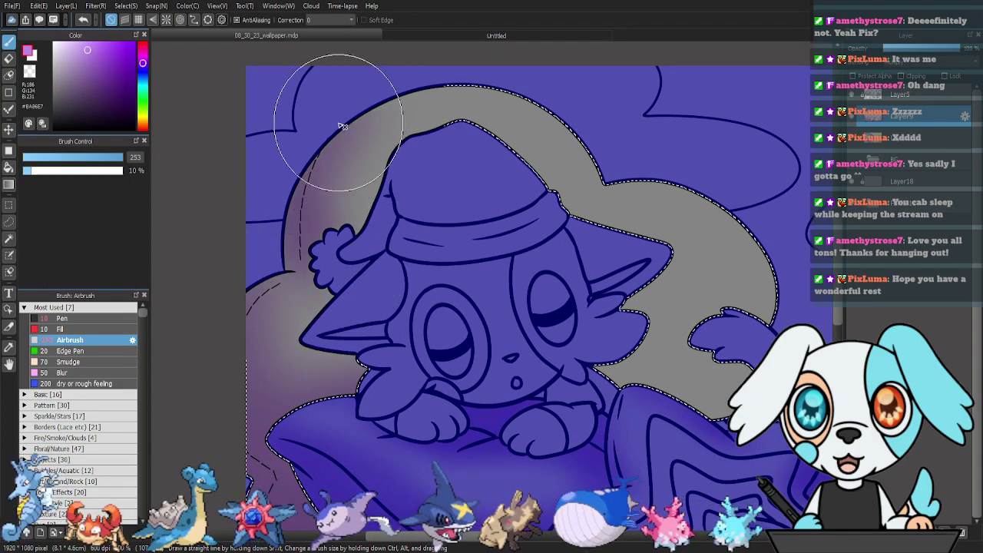
# Airbrush the cushion's right edge, the area behind the cat's tail and the outline around its ear purple, and clear the selection.
pyautogui.moveTo(693, 368); pyautogui.dragTo(568, 342)
pyautogui.moveTo(638, 384); pyautogui.dragTo(660, 409)
pyautogui.hotkey('ctrl', 'z')
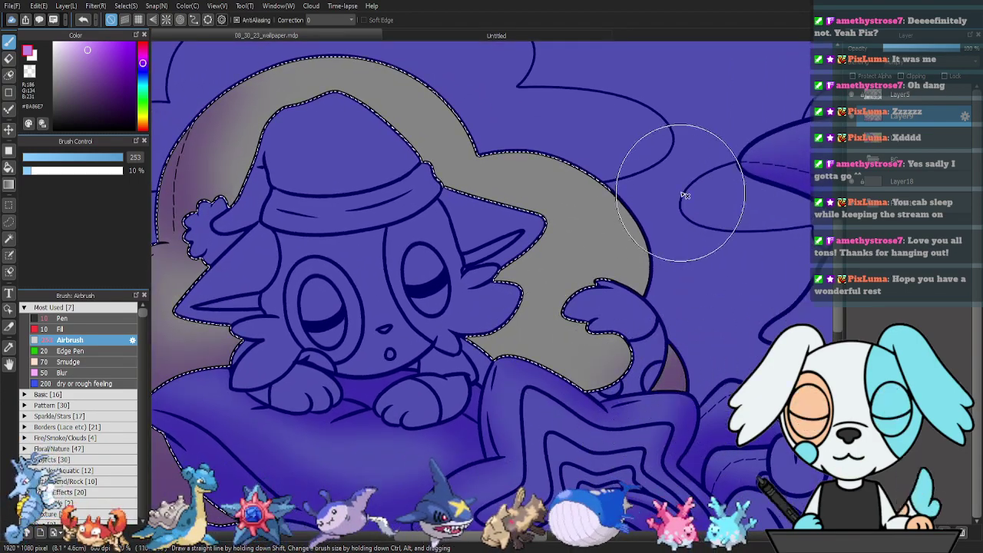
pyautogui.moveTo(585, 379)
pyautogui.mouseDown()
pyautogui.moveTo(431, 348)
pyautogui.moveTo(599, 366)
pyautogui.moveTo(382, 303)
pyautogui.mouseUp()
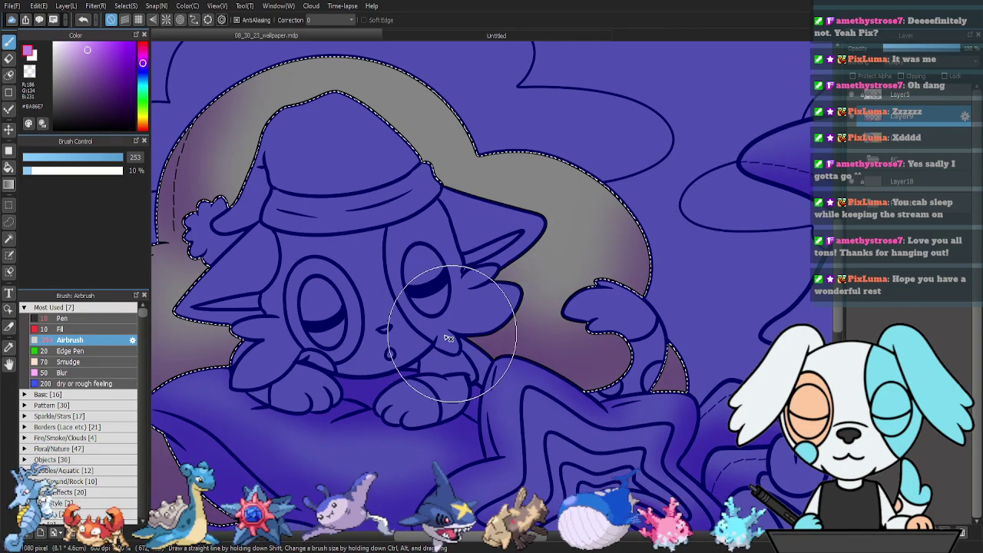
pyautogui.moveTo(342, 186); pyautogui.dragTo(340, 185)
pyautogui.moveTo(438, 237)
pyautogui.mouseDown()
pyautogui.moveTo(510, 262)
pyautogui.moveTo(456, 248)
pyautogui.moveTo(442, 341)
pyautogui.moveTo(638, 287)
pyautogui.moveTo(654, 233)
pyautogui.mouseUp()
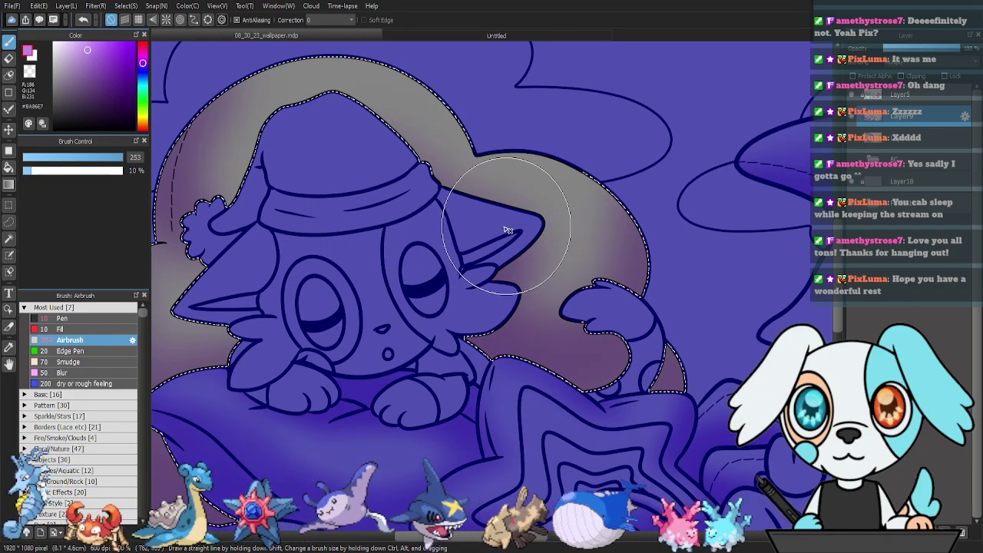
pyautogui.moveTo(562, 424); pyautogui.dragTo(569, 355)
pyautogui.moveTo(751, 281); pyautogui.dragTo(745, 364)
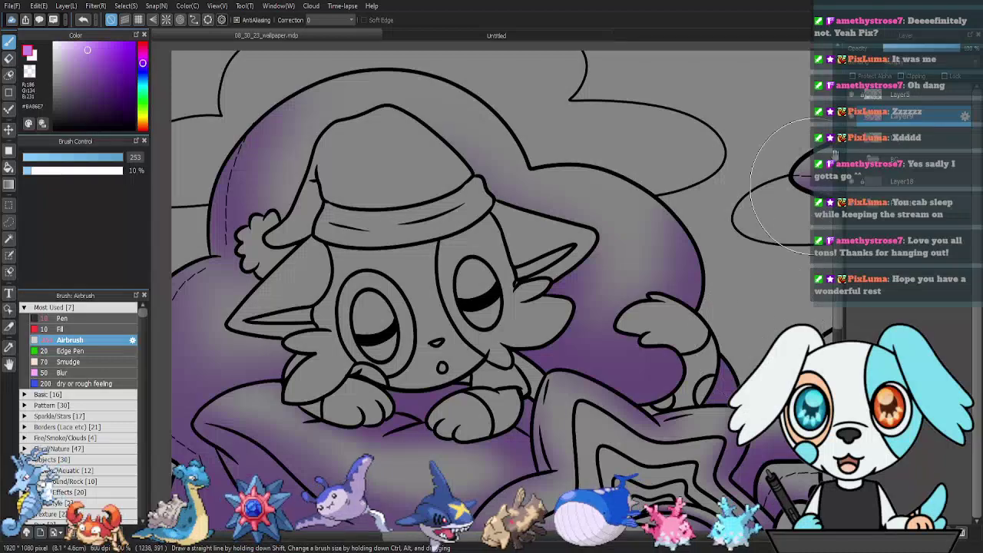
# Select the folded band of the sleeping cat's nightcap from the Layer5 line art with the Magic Wand.
pyautogui.press('w')
pyautogui.click(365, 246)
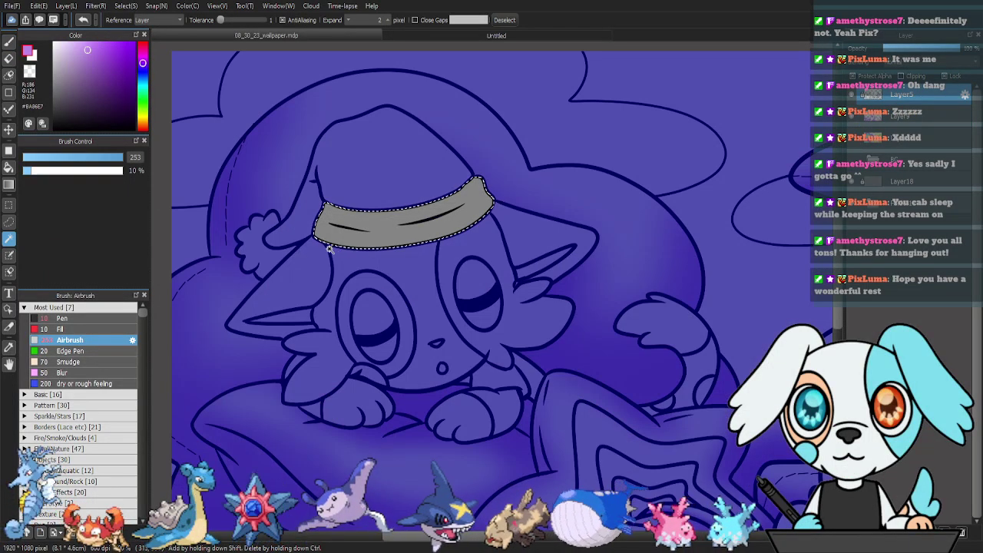
pyautogui.keyDown('shift'); pyautogui.click(254, 247); pyautogui.keyUp('shift')
pyautogui.keyDown('shift'); pyautogui.click(299, 234); pyautogui.keyUp('shift')
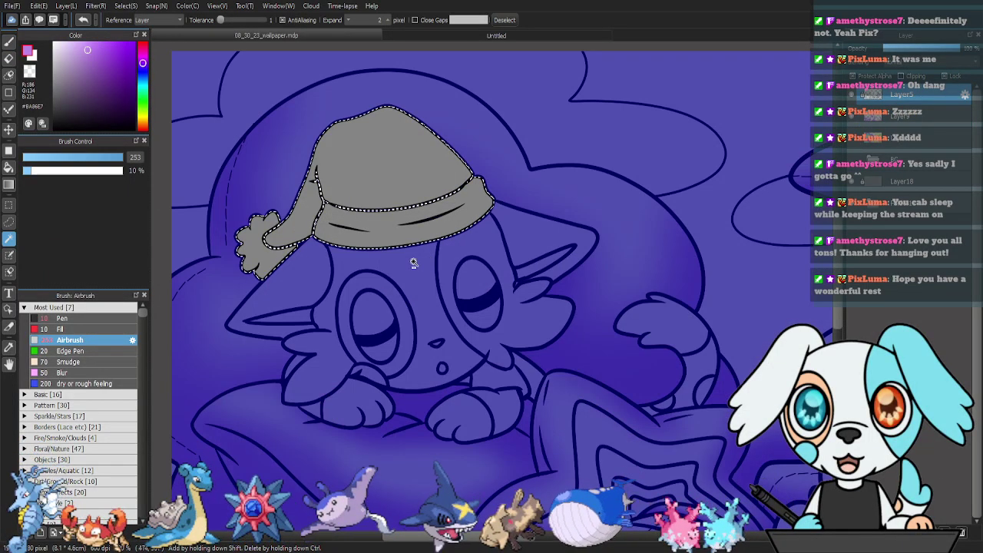
pyautogui.hotkey('ctrl', 'z')
pyautogui.hotkey('ctrl', 'z')
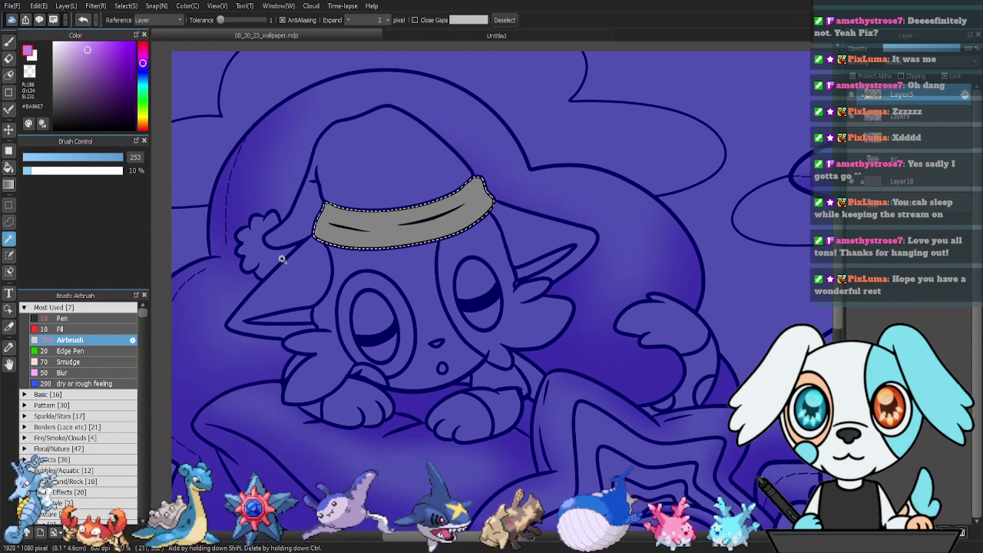
# Airbrush the folded nightcap band purple on Layer9, reducing the brush size to 62 at 10% opacity, and clear the selection.
pyautogui.press('b')
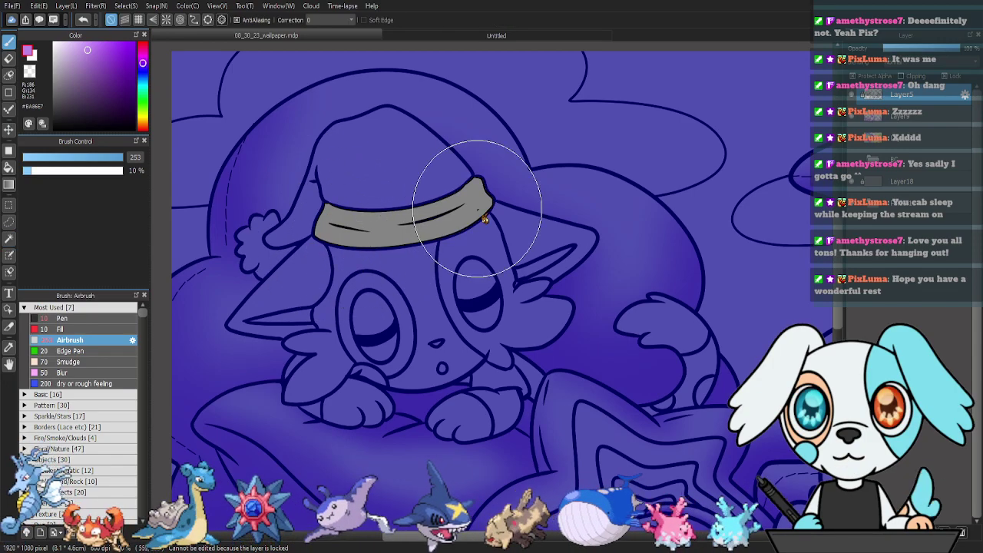
pyautogui.moveTo(285, 195)
pyautogui.mouseDown()
pyautogui.moveTo(294, 252)
pyautogui.moveTo(299, 240)
pyautogui.moveTo(280, 238)
pyautogui.moveTo(306, 197)
pyautogui.mouseUp()
pyautogui.moveTo(474, 164); pyautogui.dragTo(549, 215)
pyautogui.click(92, 157)
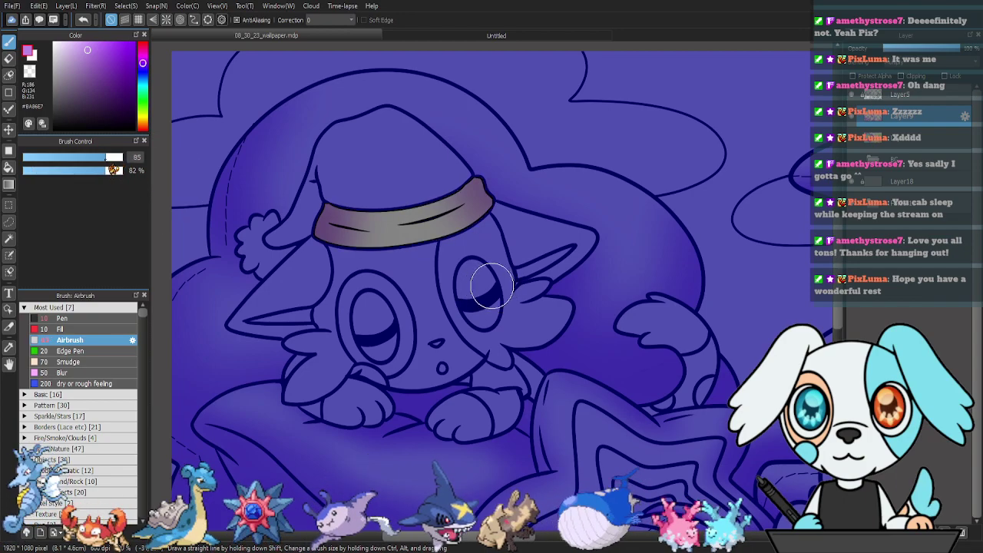
pyautogui.moveTo(108, 161); pyautogui.dragTo(102, 160)
pyautogui.click(33, 173)
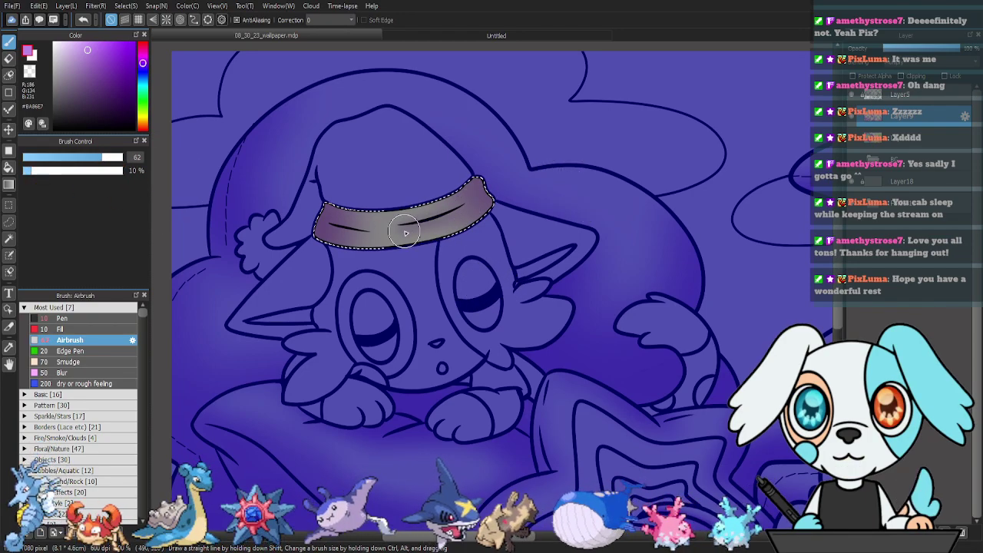
pyautogui.hotkey('ctrl', 'd')
# Select the nightcap's crown and drooping tip from the Layer5 line art, airbrush them purple on Layer9 at size 129, and clear the selection.
pyautogui.press('w')
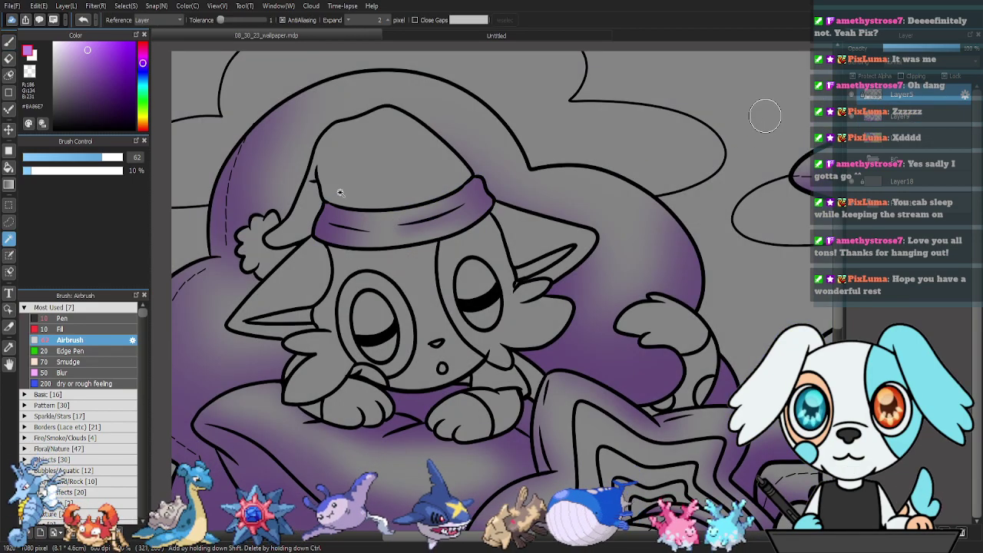
pyautogui.click(325, 218)
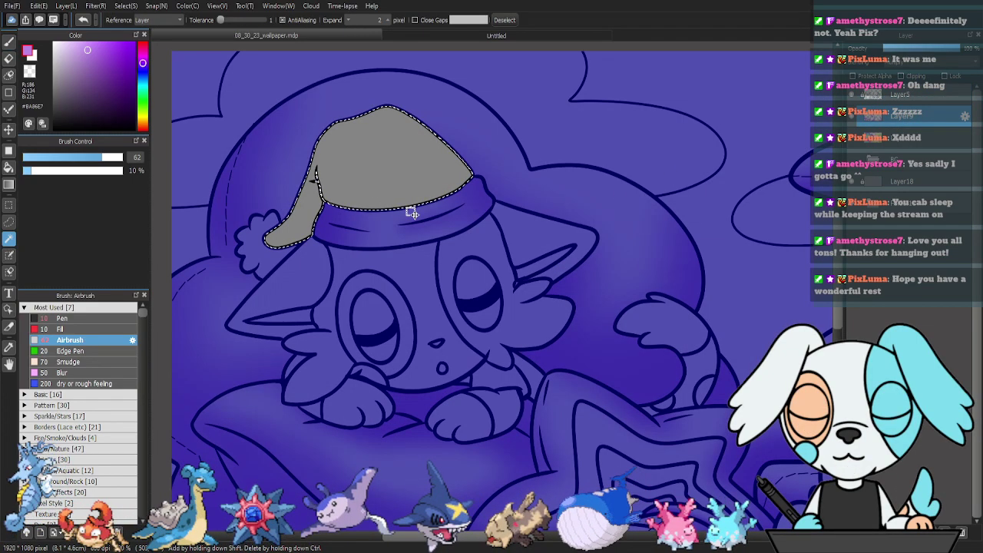
pyautogui.press('b')
pyautogui.click(119, 157)
pyautogui.moveTo(341, 112)
pyautogui.mouseDown()
pyautogui.moveTo(352, 210)
pyautogui.moveTo(321, 155)
pyautogui.moveTo(332, 179)
pyautogui.mouseUp()
pyautogui.moveTo(332, 134); pyautogui.dragTo(513, 186)
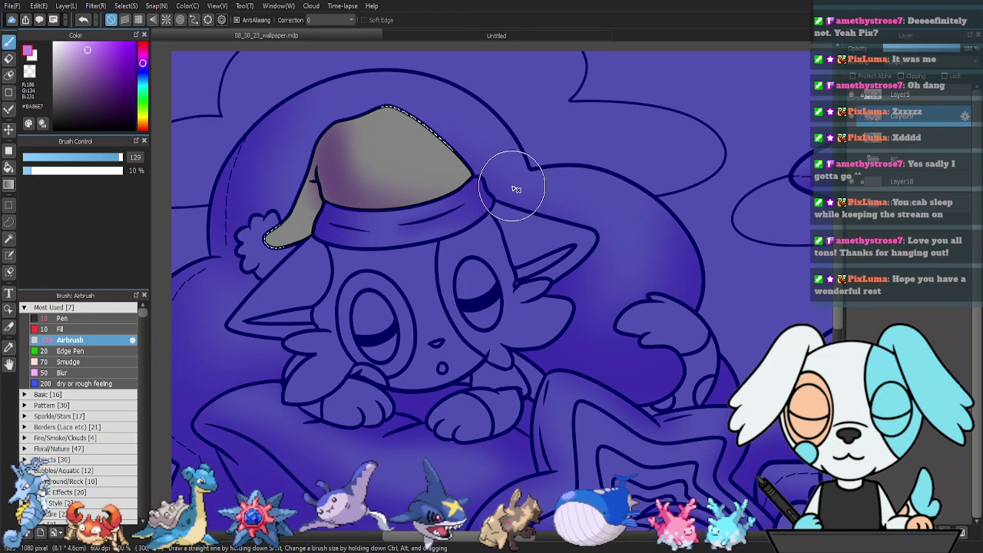
pyautogui.moveTo(345, 132)
pyautogui.mouseDown()
pyautogui.moveTo(414, 119)
pyautogui.moveTo(466, 149)
pyautogui.moveTo(449, 126)
pyautogui.moveTo(314, 126)
pyautogui.moveTo(366, 99)
pyautogui.moveTo(389, 204)
pyautogui.moveTo(476, 175)
pyautogui.moveTo(471, 161)
pyautogui.moveTo(336, 203)
pyautogui.mouseUp()
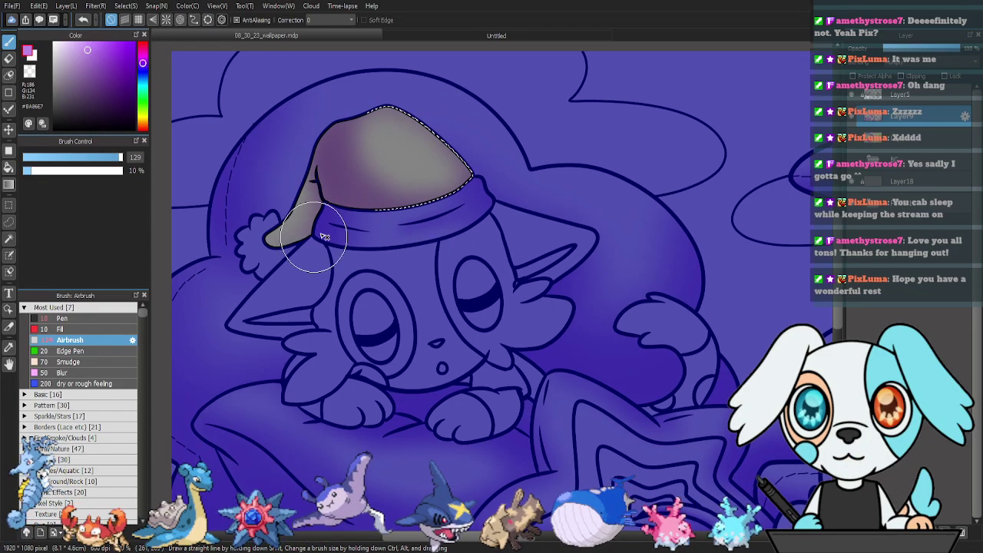
pyautogui.hotkey('ctrl', 'd')
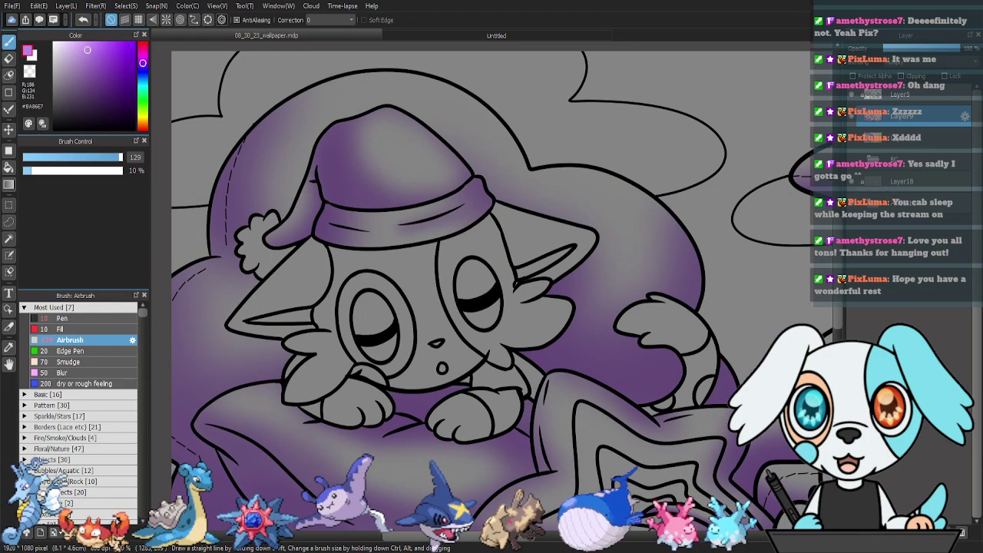
# Select the nightcap's pompom from the Layer5 line art, airbrush its lower inner edge purple on Layer9, and clear the selection.
pyautogui.press('w')
pyautogui.click(263, 236)
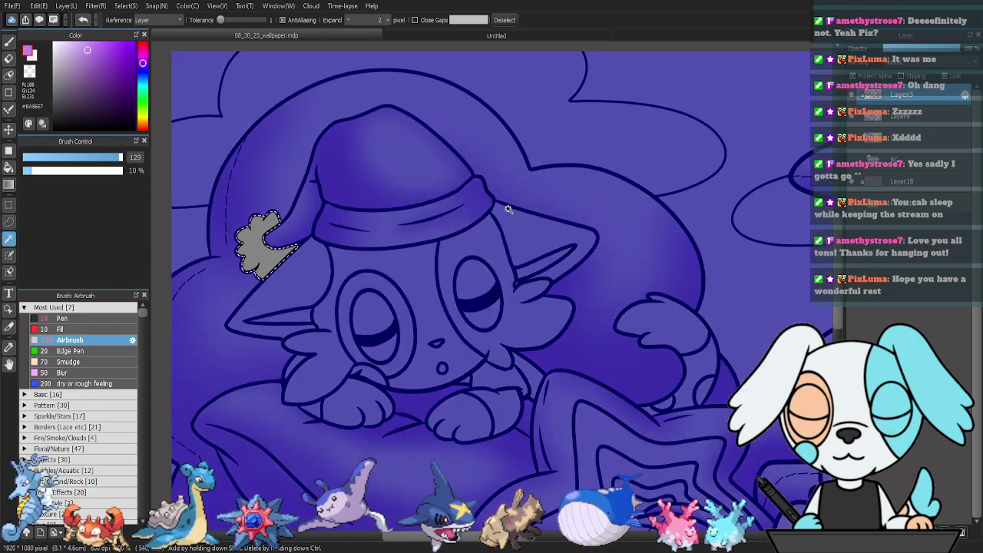
pyautogui.press('b')
pyautogui.moveTo(301, 248); pyautogui.dragTo(305, 263)
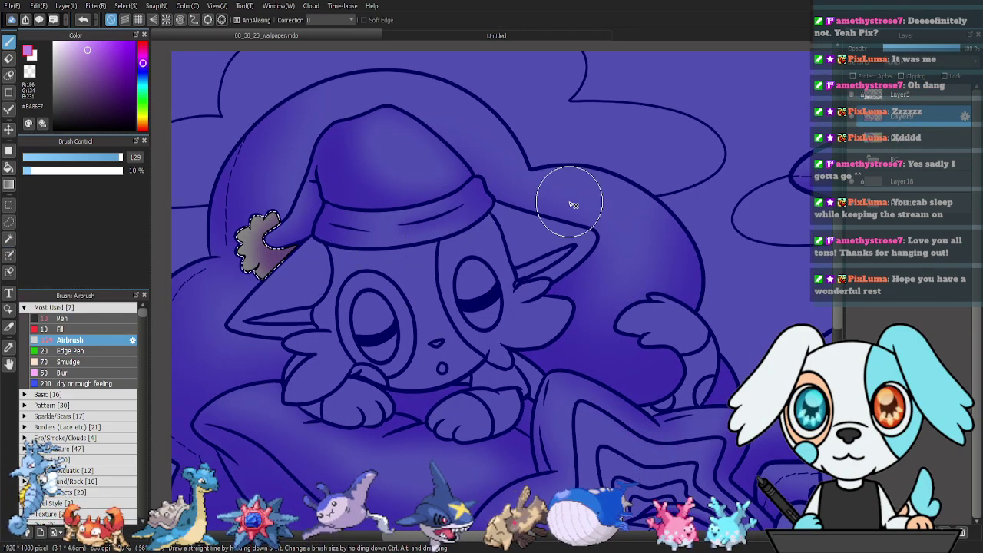
pyautogui.hotkey('ctrl', 'd')
# Select the cat's ear below the pompom from the Layer5 line art, airbrush its edges purple on Layer9, and clear the selection.
pyautogui.click(924, 95)
pyautogui.press('w')
pyautogui.moveTo(426, 279); pyautogui.dragTo(385, 243)
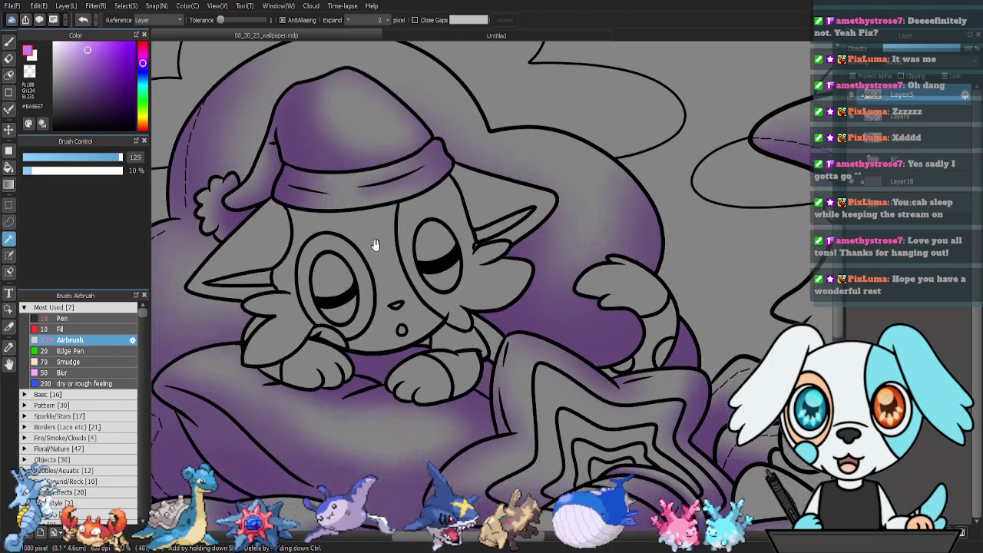
pyautogui.click(261, 251)
pyautogui.moveTo(281, 282); pyautogui.dragTo(343, 282)
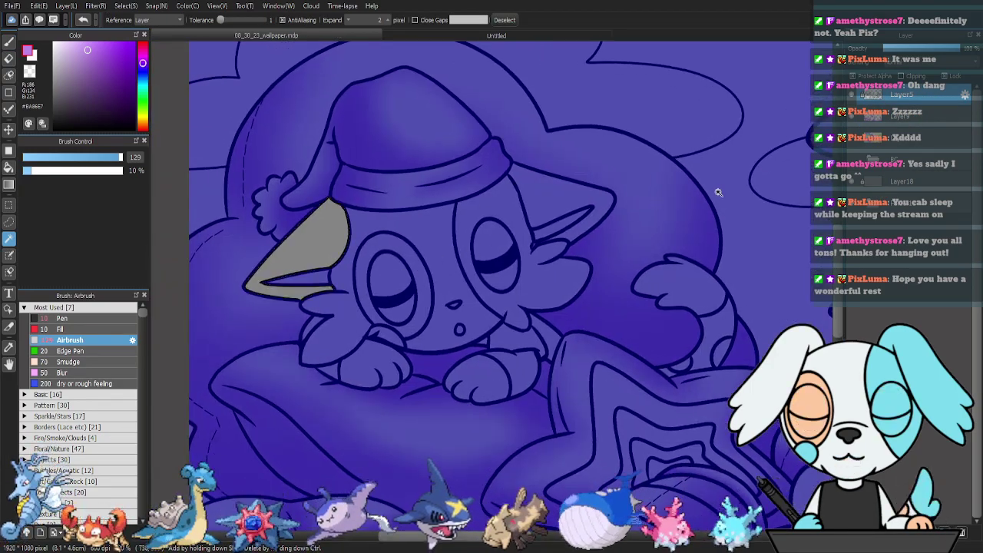
pyautogui.click(922, 116)
pyautogui.press('b')
pyautogui.moveTo(261, 295)
pyautogui.mouseDown()
pyautogui.moveTo(379, 276)
pyautogui.moveTo(342, 277)
pyautogui.moveTo(267, 306)
pyautogui.moveTo(280, 311)
pyautogui.moveTo(224, 298)
pyautogui.moveTo(407, 255)
pyautogui.moveTo(274, 288)
pyautogui.moveTo(351, 238)
pyautogui.moveTo(337, 271)
pyautogui.moveTo(254, 289)
pyautogui.mouseUp()
pyautogui.moveTo(325, 172)
pyautogui.mouseDown()
pyautogui.moveTo(298, 218)
pyautogui.moveTo(331, 179)
pyautogui.moveTo(352, 198)
pyautogui.mouseUp()
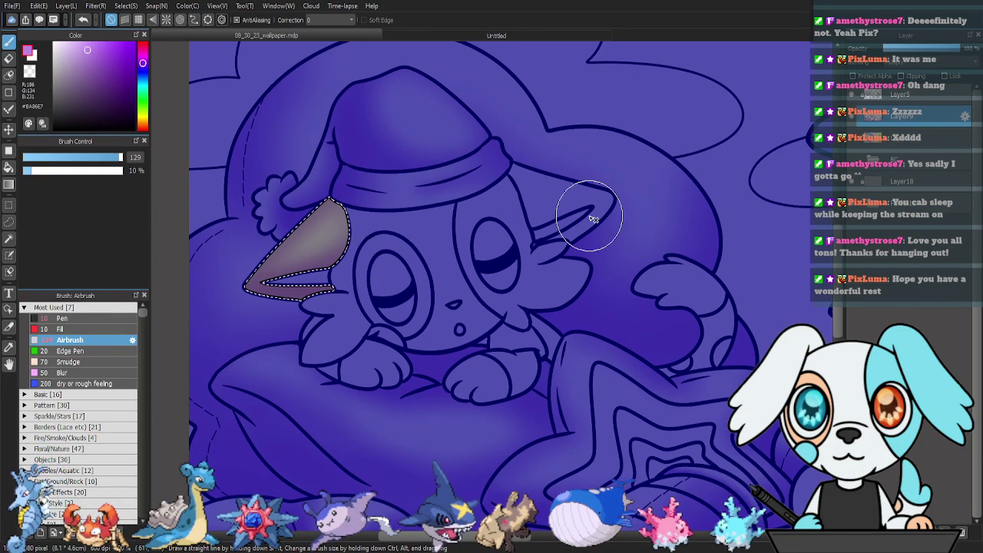
pyautogui.hotkey('ctrl', 'd')
# Select the cat's right ear from the Layer5 line art and add the dark corner at its base with the Lasso.
pyautogui.press('w')
pyautogui.click(565, 225)
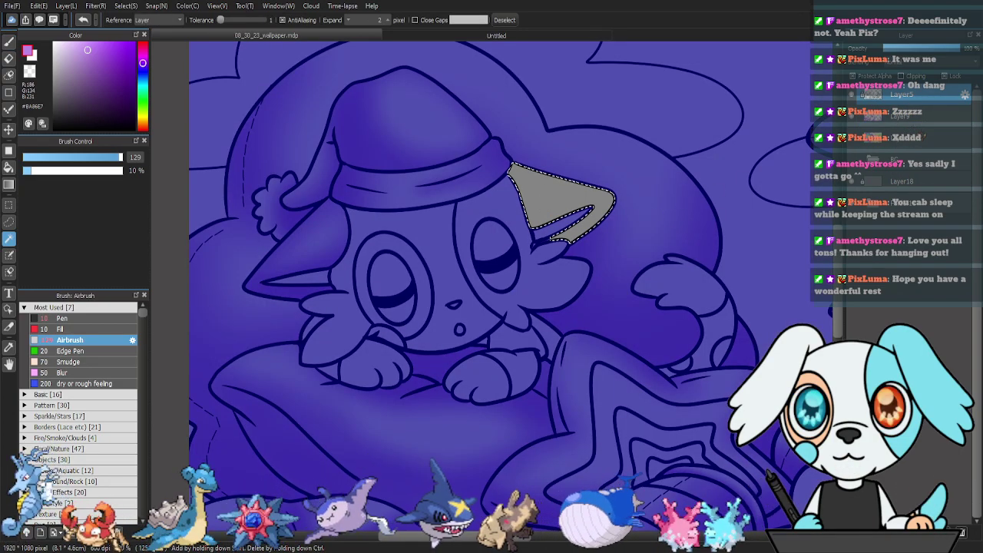
pyautogui.scroll(2, 580, 242)
pyautogui.moveTo(681, 232); pyautogui.dragTo(495, 322)
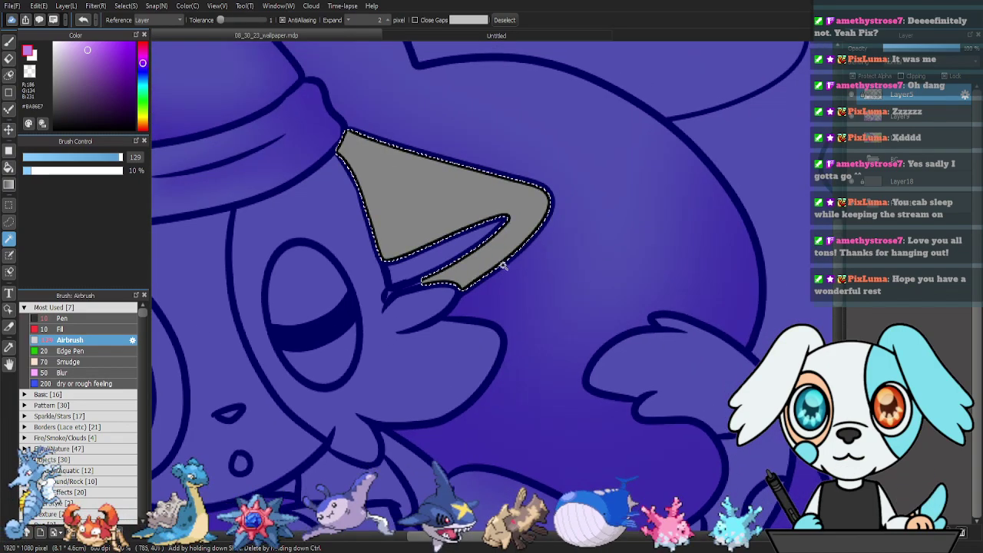
pyautogui.press('l')
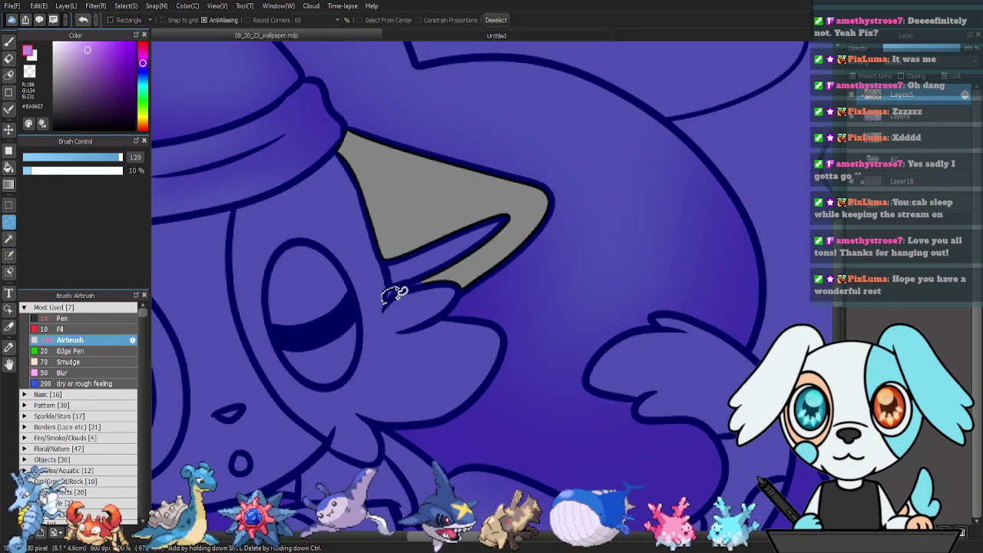
pyautogui.moveTo(413, 294); pyautogui.dragTo(387, 300)
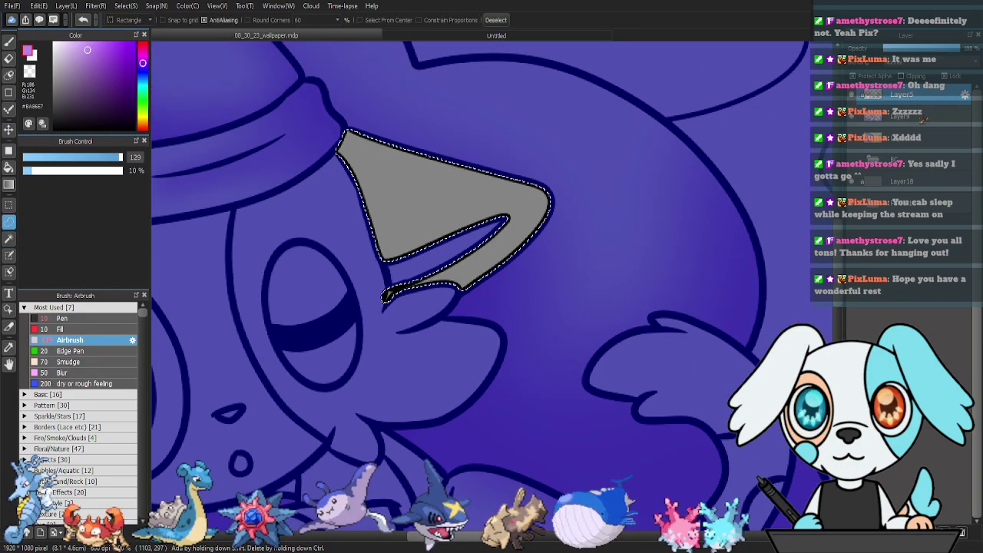
# Airbrush the cat's right ear purple on Layer9 and clear the selection.
pyautogui.click(912, 117)
pyautogui.press('b')
pyautogui.moveTo(451, 272)
pyautogui.mouseDown()
pyautogui.moveTo(390, 329)
pyautogui.moveTo(407, 329)
pyautogui.moveTo(383, 333)
pyautogui.moveTo(440, 297)
pyautogui.moveTo(359, 317)
pyautogui.moveTo(535, 245)
pyautogui.moveTo(336, 307)
pyautogui.moveTo(322, 167)
pyautogui.moveTo(392, 274)
pyautogui.moveTo(298, 161)
pyautogui.moveTo(510, 248)
pyautogui.moveTo(443, 261)
pyautogui.moveTo(300, 157)
pyautogui.moveTo(403, 244)
pyautogui.moveTo(537, 268)
pyautogui.moveTo(483, 244)
pyautogui.moveTo(363, 216)
pyautogui.mouseUp()
pyautogui.hotkey('ctrl', 'd')
# Select the inner areas of both of the cat's ears from the Layer5 line art with the Magic Wand.
pyautogui.moveTo(530, 307); pyautogui.dragTo(831, 250)
pyautogui.click(911, 95)
pyautogui.press('w')
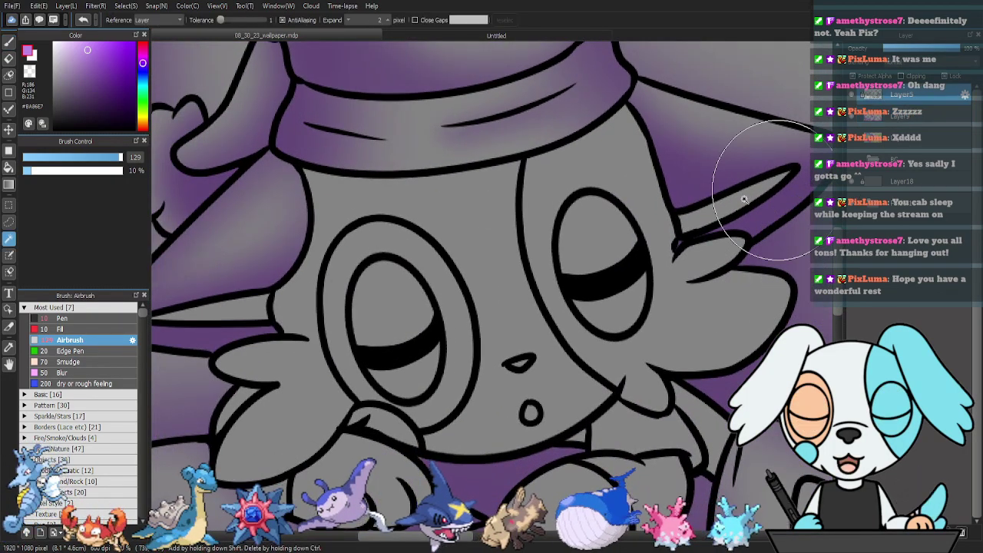
pyautogui.click(711, 216)
pyautogui.keyDown('shift'); pyautogui.click(263, 312); pyautogui.keyUp('shift')
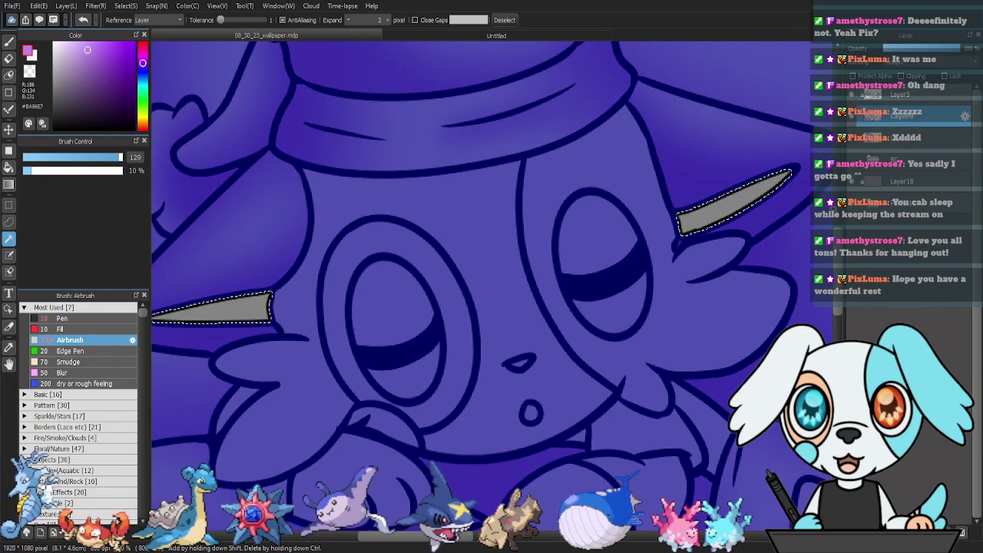
pyautogui.press('b')
pyautogui.moveTo(667, 250)
pyautogui.mouseDown()
pyautogui.moveTo(754, 201)
pyautogui.moveTo(626, 269)
pyautogui.mouseUp()
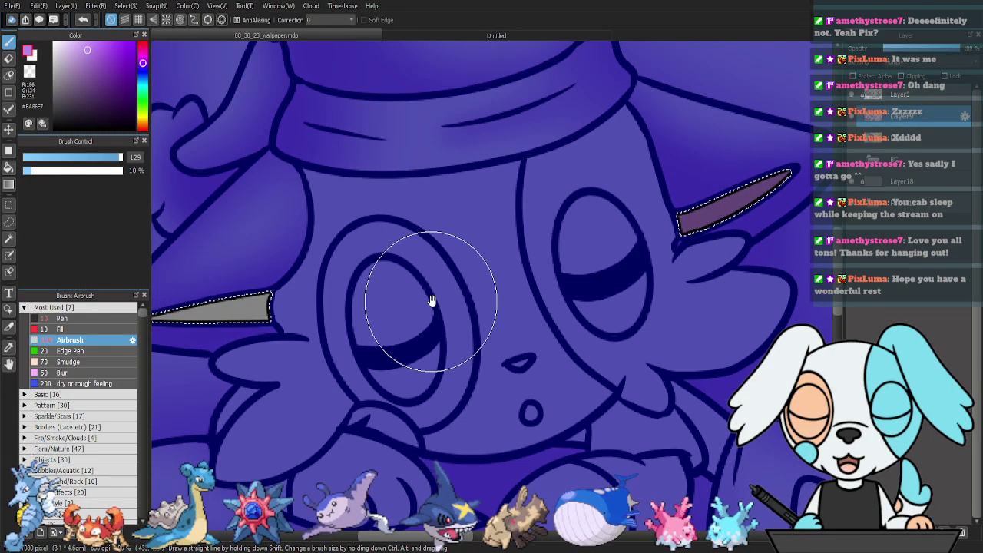
pyautogui.moveTo(432, 301); pyautogui.dragTo(627, 263)
pyautogui.moveTo(362, 288)
pyautogui.mouseDown()
pyautogui.moveTo(545, 284)
pyautogui.moveTo(507, 267)
pyautogui.mouseUp()
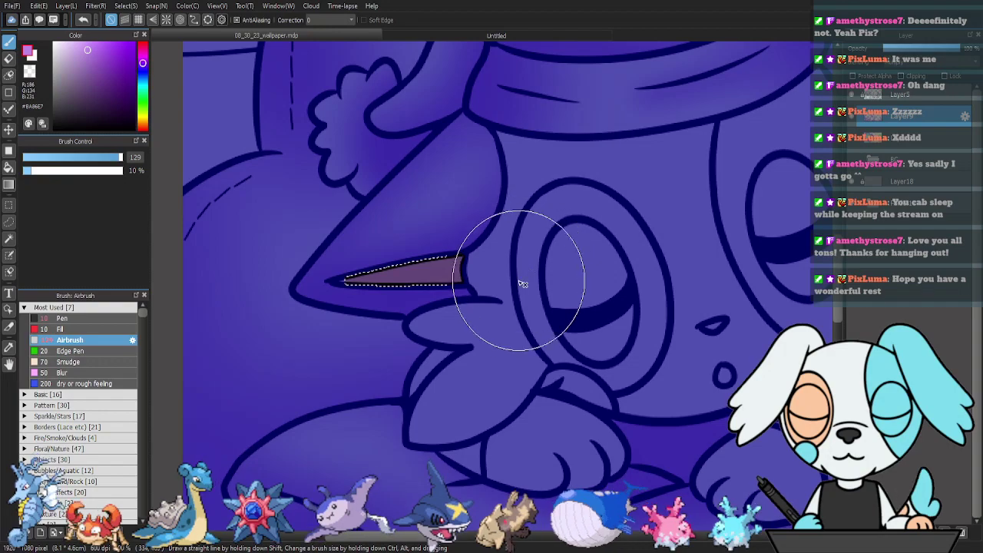
pyautogui.hotkey('ctrl', 'z')
# Extend the selection into the inner ears' pointed tips with the Lasso, airbrush both inner ears purple on Layer9, and clear the selection.
pyautogui.press('m')
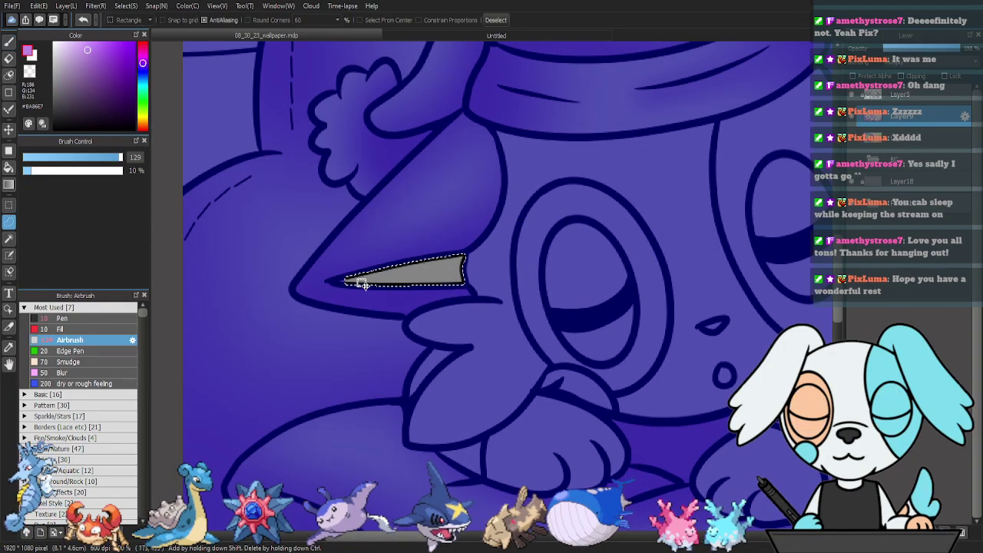
pyautogui.moveTo(406, 277)
pyautogui.mouseDown()
pyautogui.moveTo(656, 250)
pyautogui.moveTo(651, 226)
pyautogui.moveTo(631, 218)
pyautogui.mouseUp()
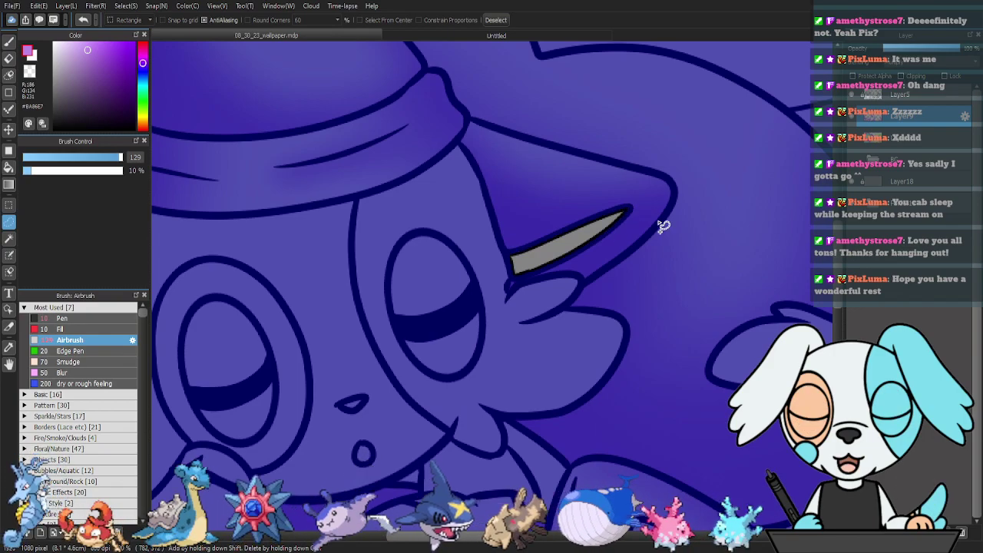
pyautogui.press('b')
pyautogui.moveTo(469, 310); pyautogui.dragTo(669, 239)
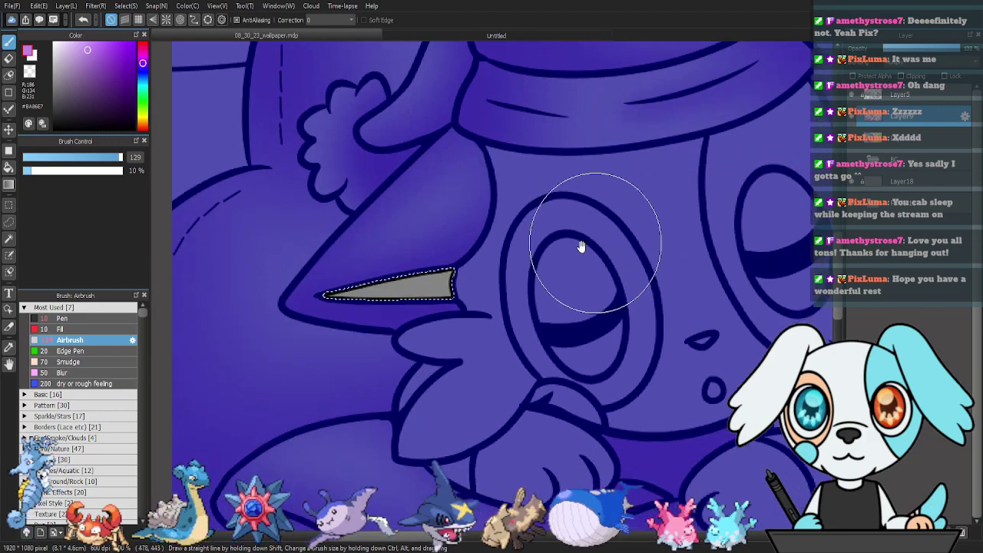
pyautogui.moveTo(492, 284)
pyautogui.mouseDown()
pyautogui.moveTo(446, 282)
pyautogui.moveTo(346, 310)
pyautogui.mouseUp()
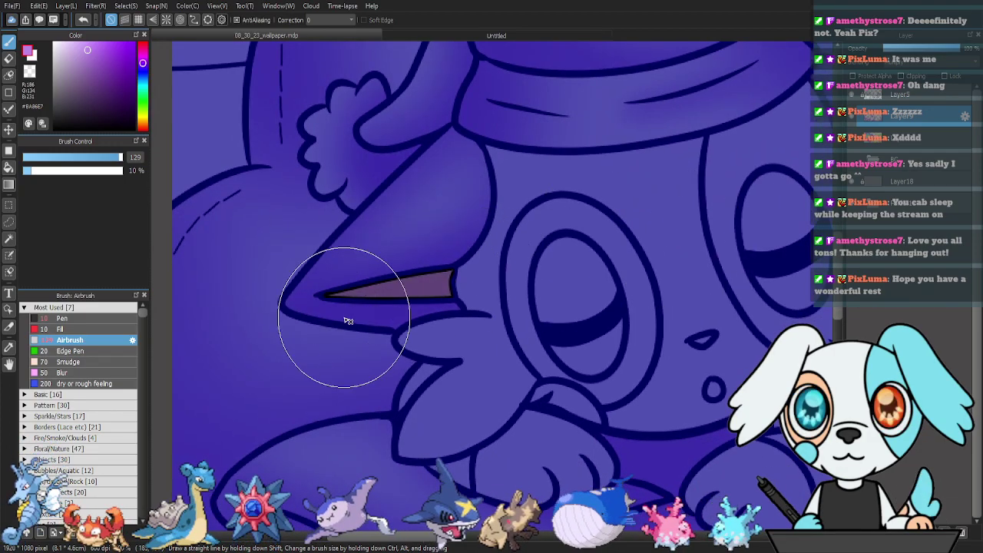
pyautogui.hotkey('ctrl', 'd')
# Select the cat's face from the Layer5 line art, including the left eye's ring, the patch beneath it and the right side with its cheek fur.
pyautogui.moveTo(794, 286); pyautogui.dragTo(634, 280)
pyautogui.press('g')
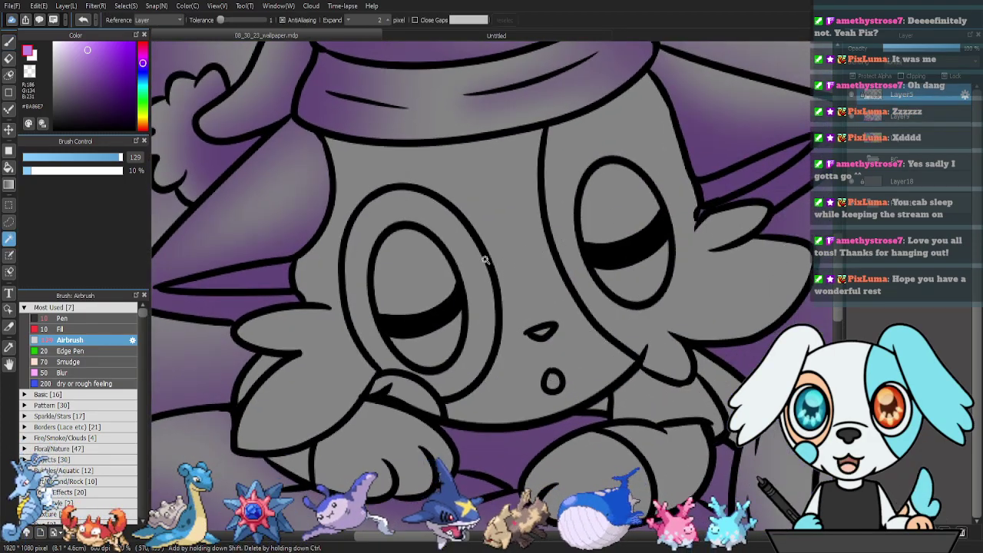
pyautogui.click(420, 169)
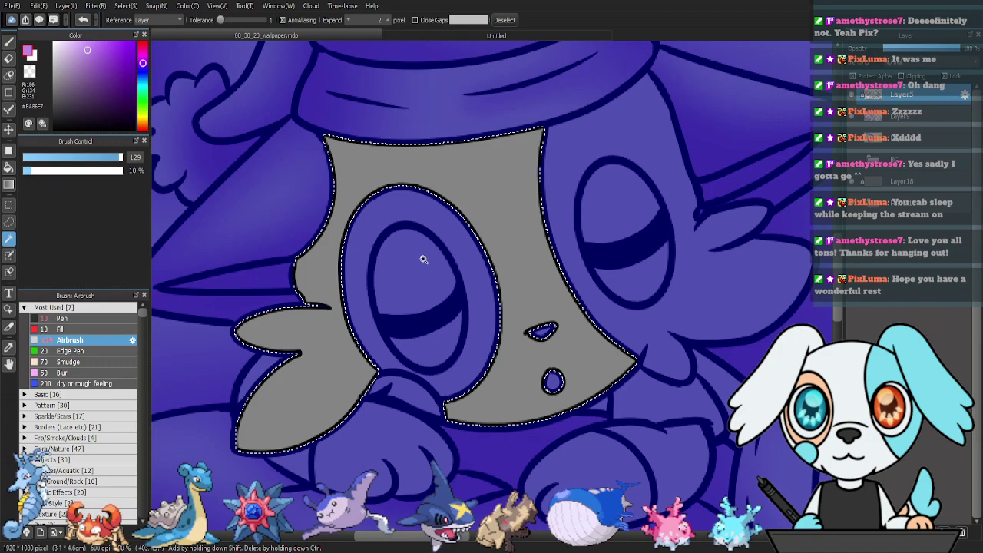
pyautogui.keyDown('shift'); pyautogui.click(408, 213); pyautogui.keyUp('shift')
pyautogui.press('l')
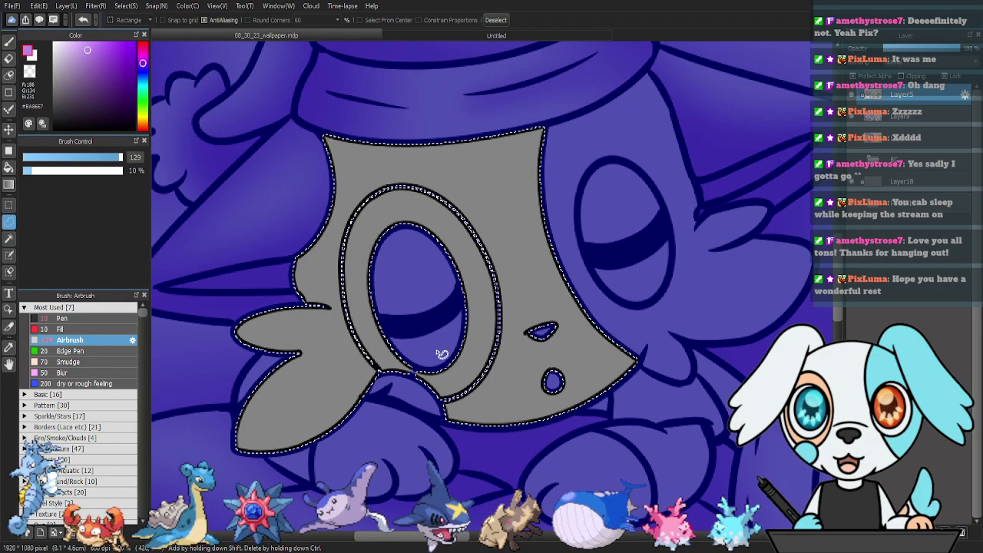
pyautogui.press('w')
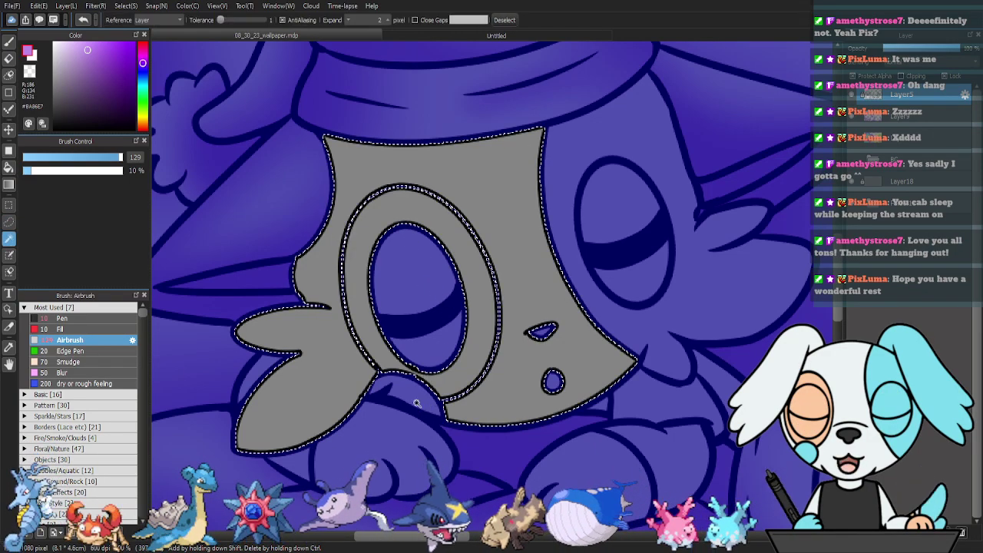
pyautogui.keyDown('shift'); pyautogui.click(425, 405); pyautogui.keyUp('shift')
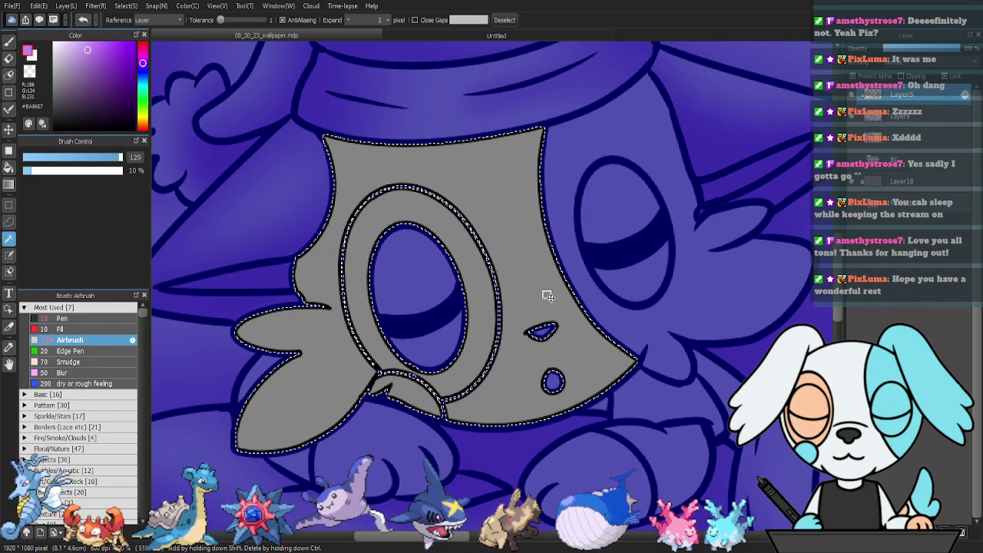
pyautogui.keyDown('shift'); pyautogui.click(566, 237); pyautogui.keyUp('shift')
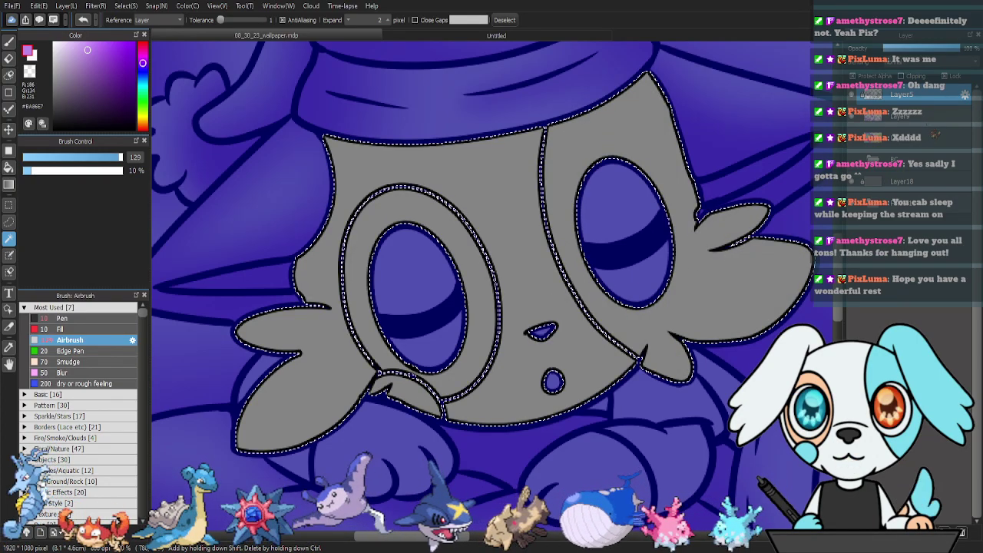
# Airbrush purple shading along the edges of the cat's face and cheek fur on Layer9, and clear the selection.
pyautogui.press('b')
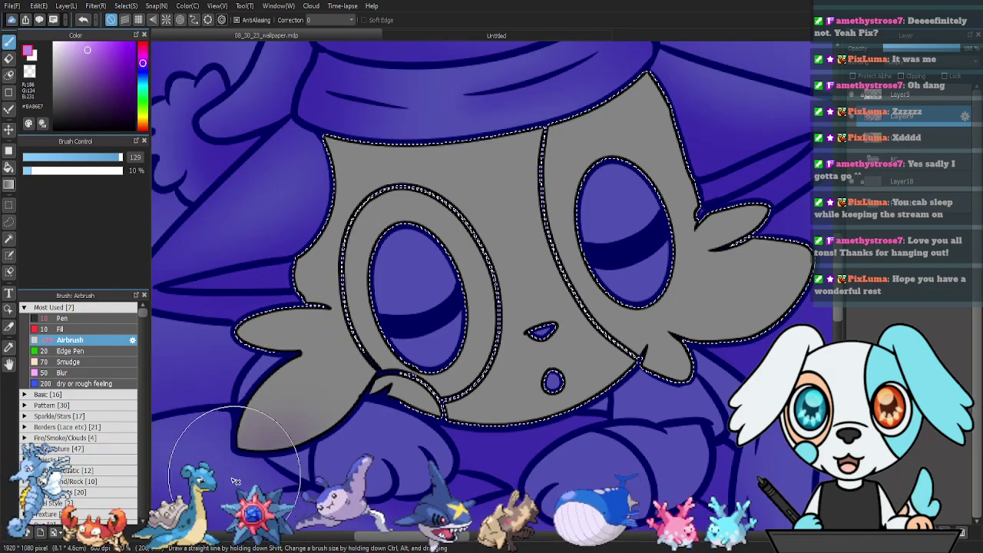
pyautogui.moveTo(185, 472); pyautogui.dragTo(255, 480)
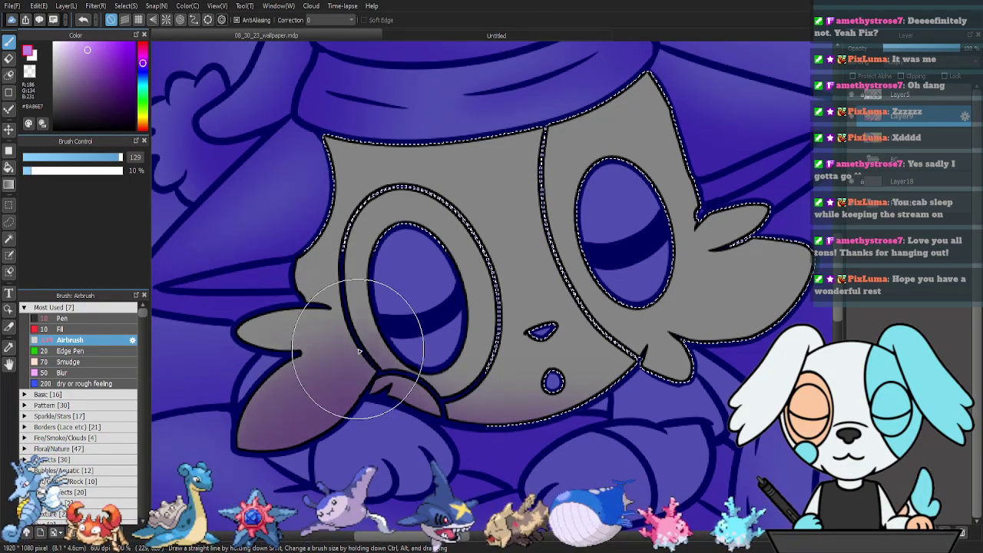
pyautogui.moveTo(392, 347); pyautogui.dragTo(304, 355)
pyautogui.moveTo(285, 145)
pyautogui.mouseDown()
pyautogui.moveTo(311, 179)
pyautogui.moveTo(300, 313)
pyautogui.moveTo(343, 105)
pyautogui.moveTo(305, 140)
pyautogui.moveTo(410, 132)
pyautogui.moveTo(650, 43)
pyautogui.mouseUp()
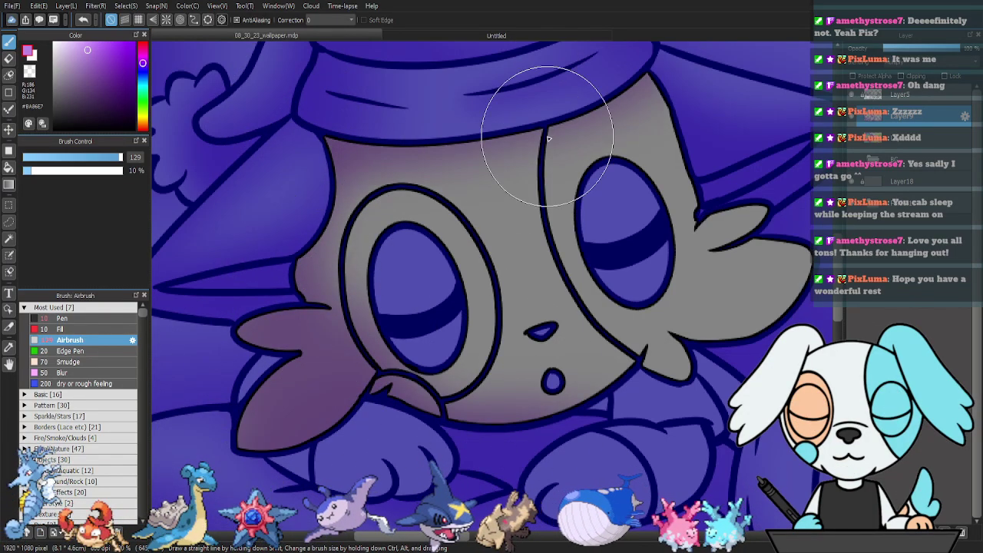
pyautogui.moveTo(353, 209)
pyautogui.mouseDown()
pyautogui.moveTo(444, 407)
pyautogui.moveTo(266, 228)
pyautogui.moveTo(285, 296)
pyautogui.moveTo(481, 162)
pyautogui.mouseUp()
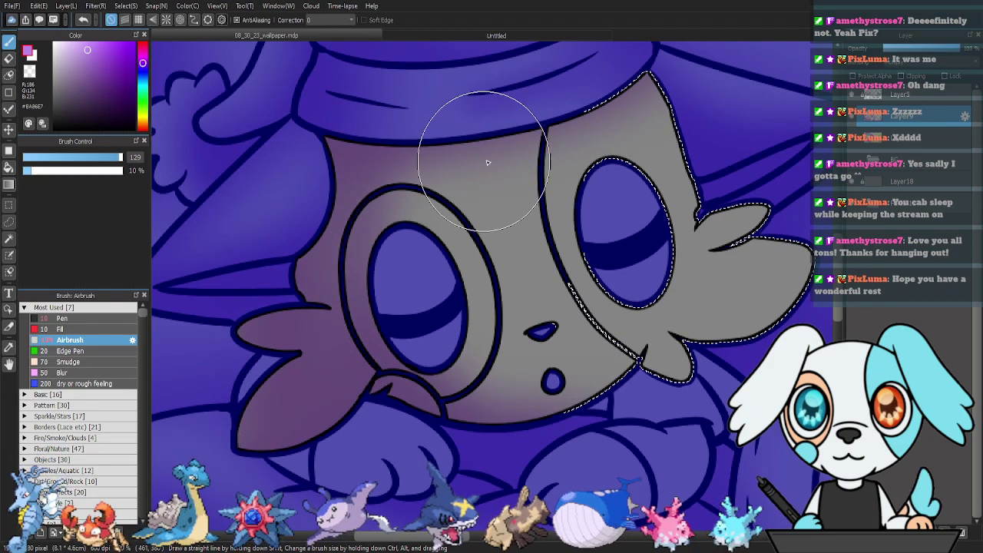
pyautogui.moveTo(408, 310)
pyautogui.mouseDown()
pyautogui.moveTo(633, 398)
pyautogui.moveTo(659, 396)
pyautogui.mouseUp()
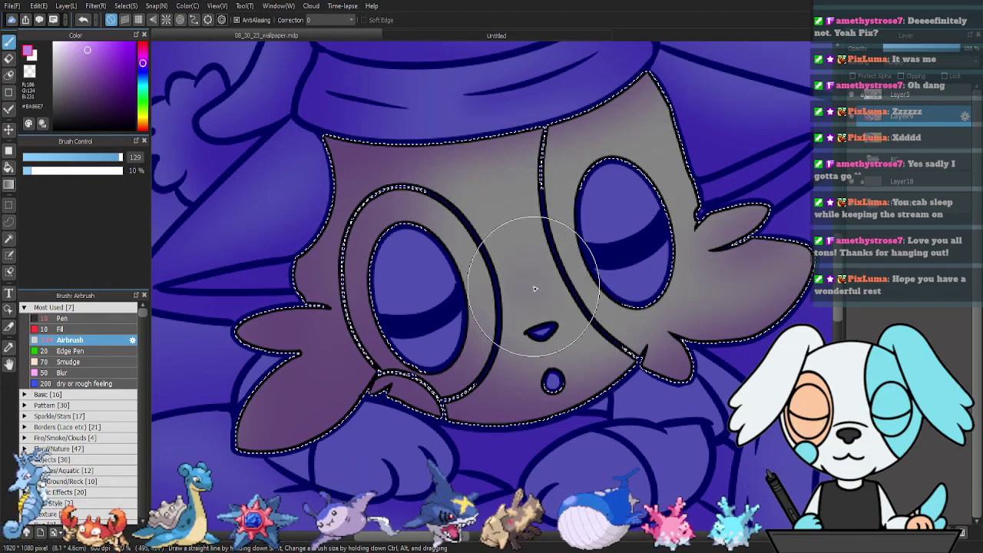
pyautogui.hotkey('ctrl', 'd')
# Select the cat's left paw and the small arm pieces around the left cheek fur from the Layer5 line art.
pyautogui.moveTo(714, 367); pyautogui.dragTo(607, 347)
pyautogui.click(911, 97)
pyautogui.press('w')
pyautogui.click(259, 420)
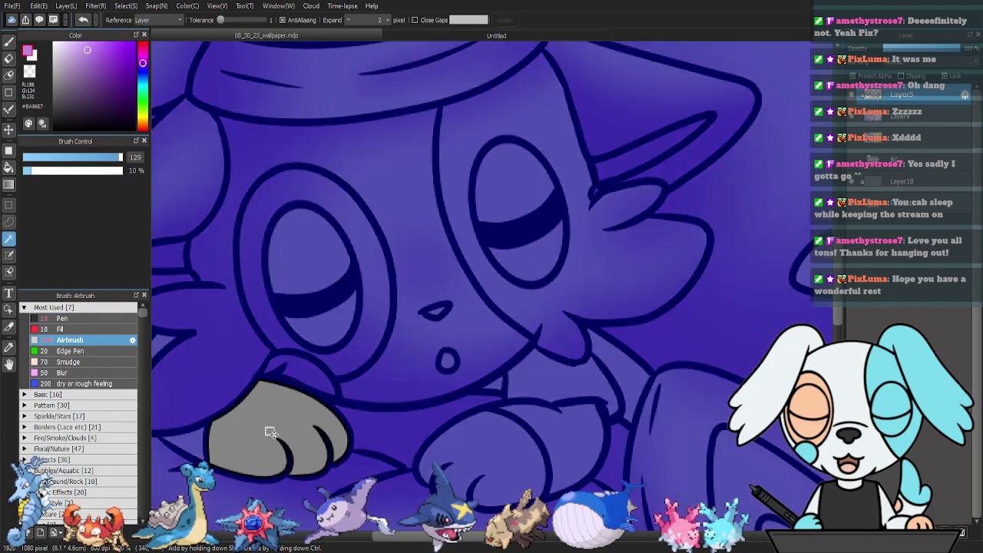
pyautogui.moveTo(227, 423); pyautogui.dragTo(354, 410)
pyautogui.keyDown('shift'); pyautogui.click(307, 418); pyautogui.keyUp('shift')
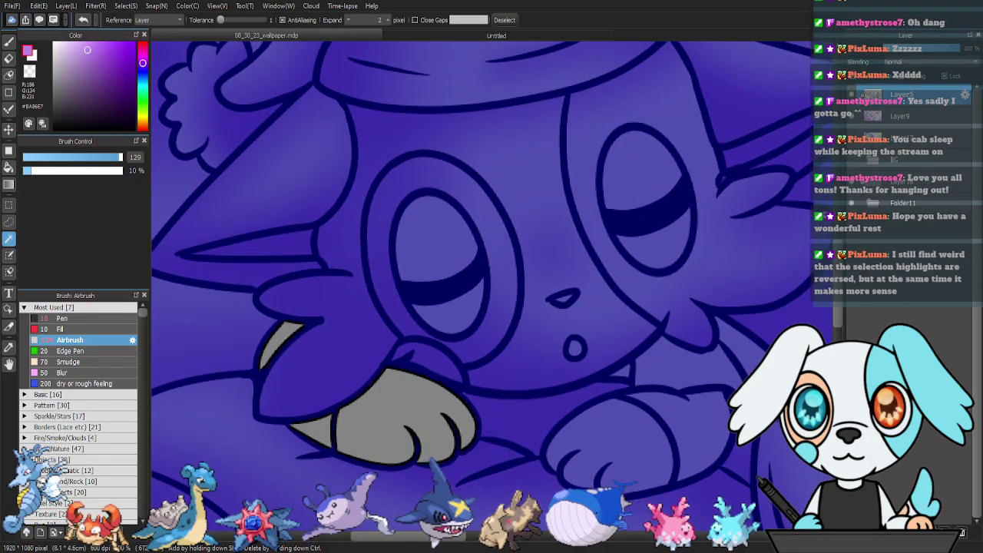
# Airbrush the left paw and arm pieces purple on Layer9 with brush sizes 43 and 87, and clear the selection.
pyautogui.click(932, 122)
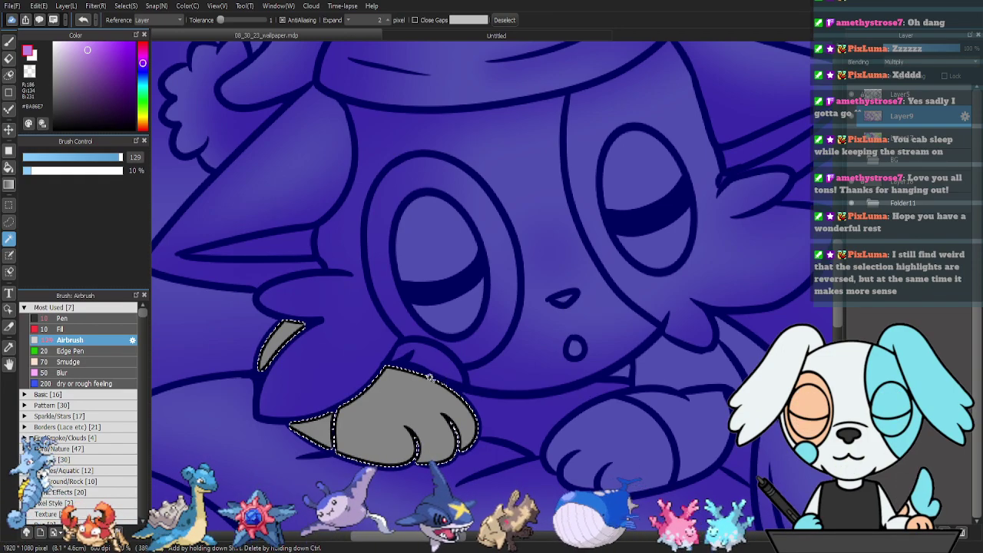
pyautogui.press('b')
pyautogui.click(92, 158)
pyautogui.hotkey('ctrl', 'd')
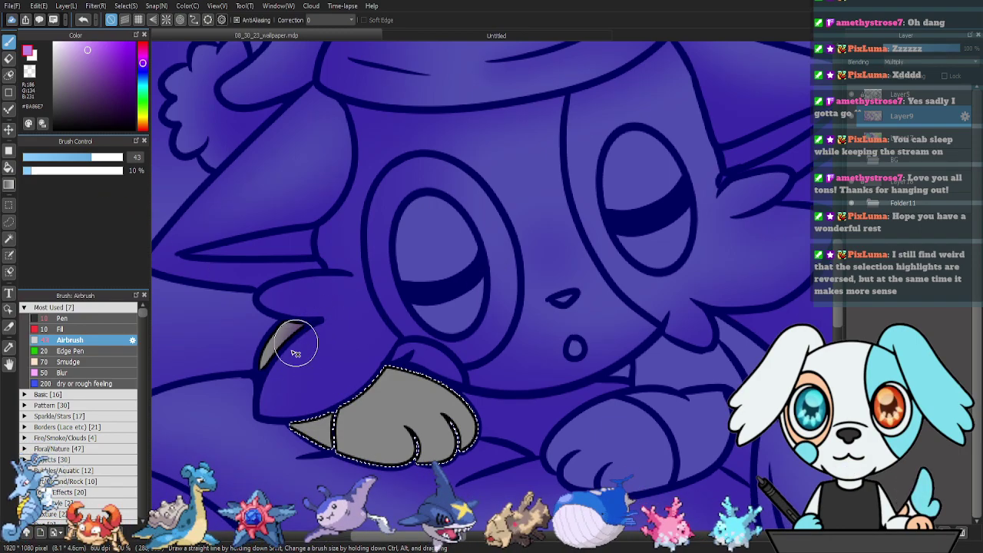
pyautogui.moveTo(279, 372); pyautogui.dragTo(295, 347)
pyautogui.moveTo(288, 416)
pyautogui.mouseDown()
pyautogui.moveTo(402, 472)
pyautogui.moveTo(425, 467)
pyautogui.moveTo(332, 443)
pyautogui.moveTo(312, 426)
pyautogui.moveTo(360, 458)
pyautogui.moveTo(326, 438)
pyautogui.mouseUp()
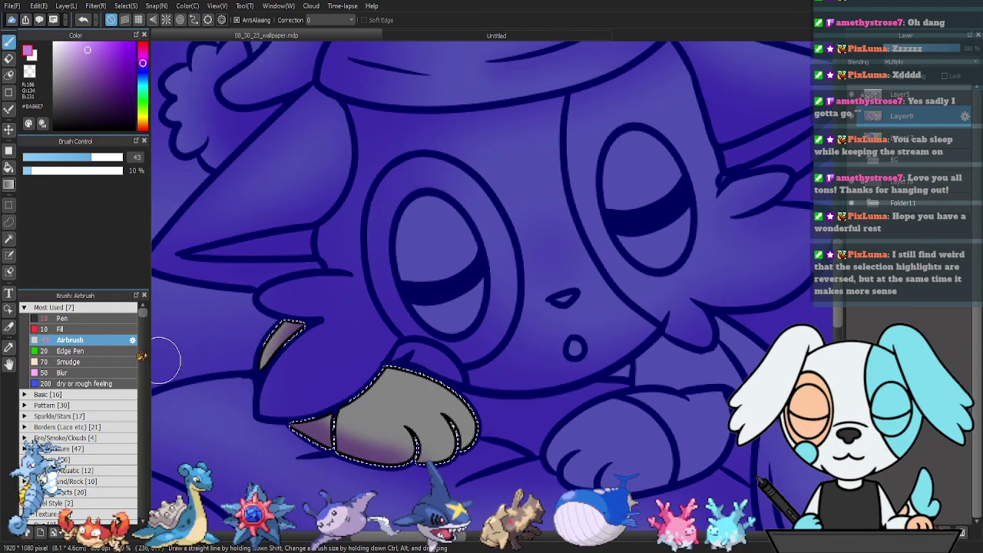
pyautogui.moveTo(109, 158); pyautogui.dragTo(108, 157)
pyautogui.moveTo(337, 409); pyautogui.dragTo(412, 467)
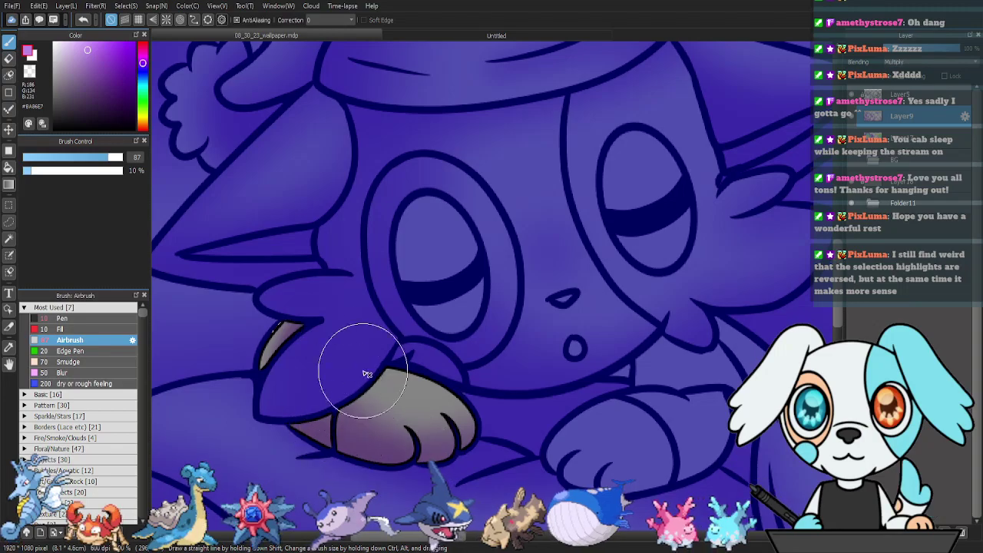
pyautogui.hotkey('ctrl', 'd')
# Select both parts of the cat's right paw from Layer5, airbrush their edges purple on Layer9, and clear the selection.
pyautogui.moveTo(745, 403); pyautogui.dragTo(625, 392)
pyautogui.press('w')
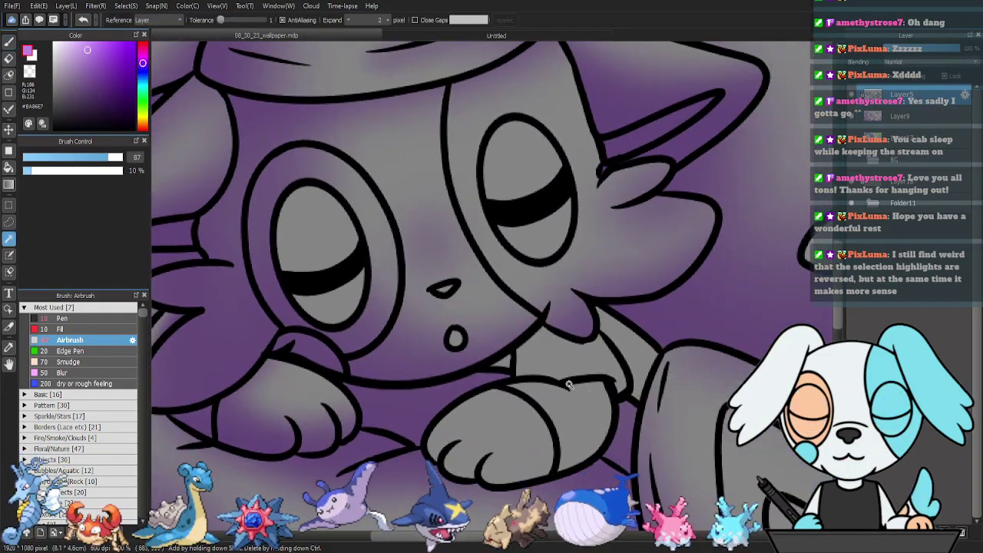
pyautogui.click(496, 428)
pyautogui.click(903, 121)
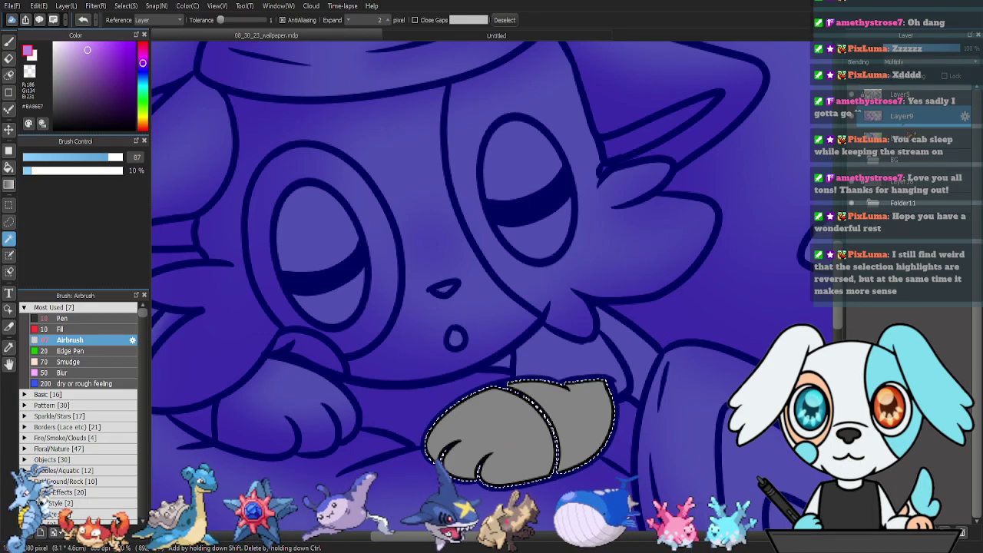
pyautogui.press('b')
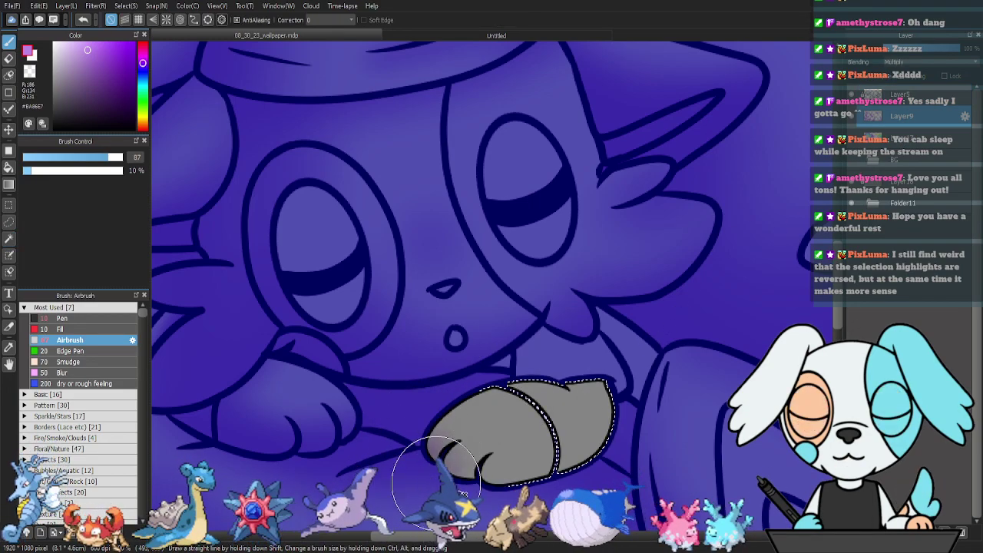
pyautogui.moveTo(433, 417)
pyautogui.mouseDown()
pyautogui.moveTo(414, 432)
pyautogui.moveTo(536, 362)
pyautogui.moveTo(466, 402)
pyautogui.moveTo(436, 486)
pyautogui.mouseUp()
pyautogui.moveTo(599, 458)
pyautogui.mouseDown()
pyautogui.moveTo(517, 374)
pyautogui.moveTo(490, 384)
pyautogui.moveTo(556, 485)
pyautogui.moveTo(513, 496)
pyautogui.moveTo(624, 377)
pyautogui.moveTo(580, 368)
pyautogui.moveTo(536, 488)
pyautogui.mouseUp()
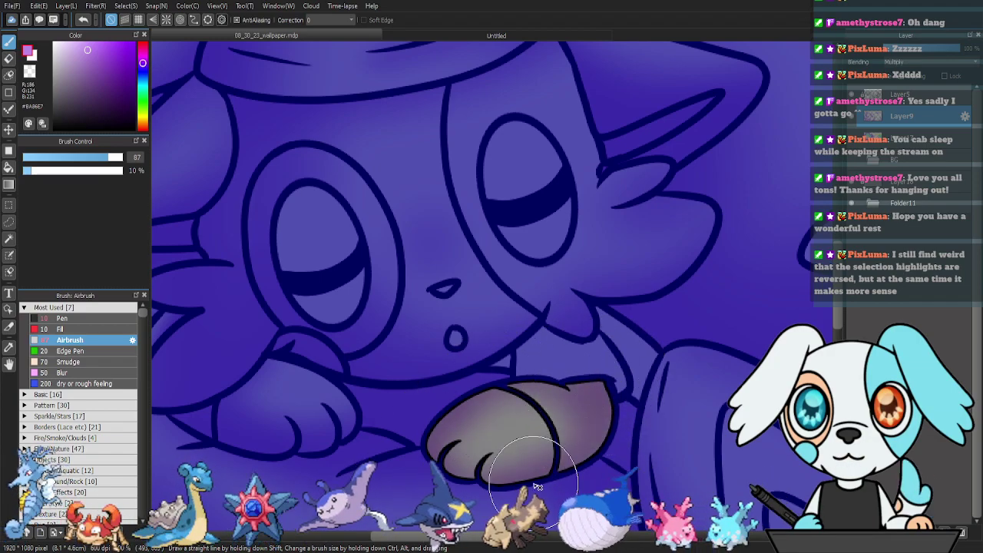
pyautogui.hotkey('ctrl', 'd')
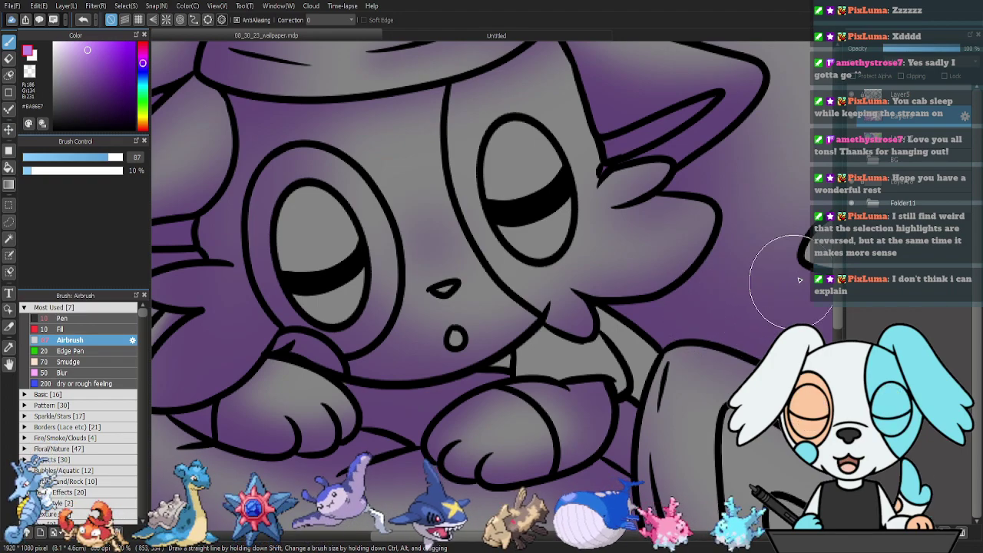
# Select the cat's chest area between chin and right paw from Layer5, airbrush it purple on Layer9, and clear the selection.
pyautogui.press('w')
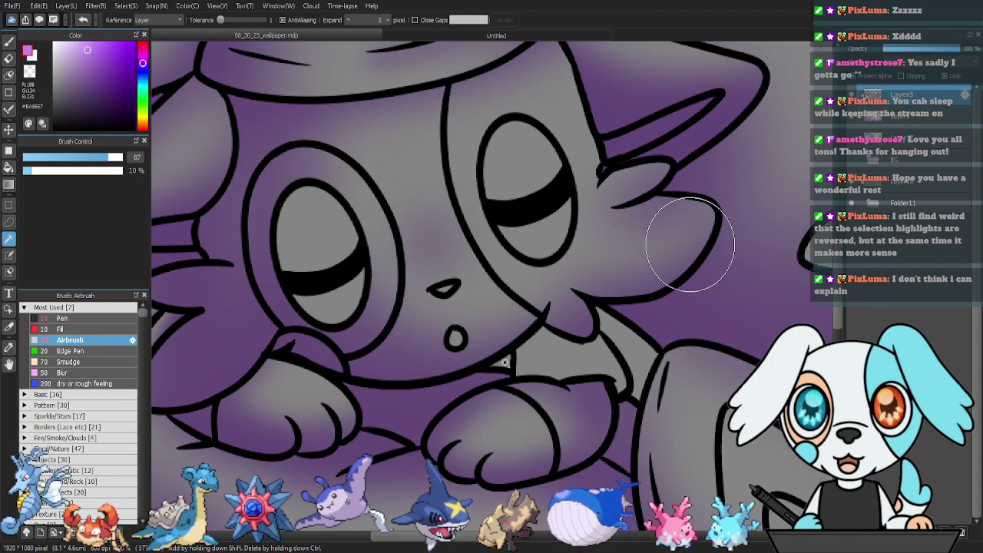
pyautogui.click(622, 345)
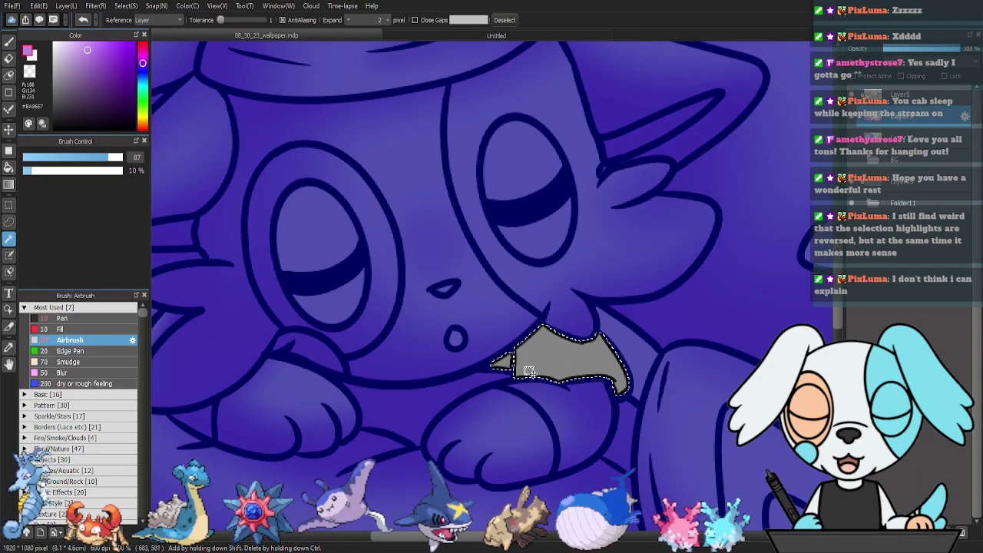
pyautogui.press('b')
pyautogui.moveTo(495, 391)
pyautogui.mouseDown()
pyautogui.moveTo(506, 339)
pyautogui.moveTo(516, 394)
pyautogui.moveTo(530, 387)
pyautogui.moveTo(547, 406)
pyautogui.moveTo(599, 408)
pyautogui.moveTo(570, 416)
pyautogui.moveTo(617, 408)
pyautogui.moveTo(541, 409)
pyautogui.mouseUp()
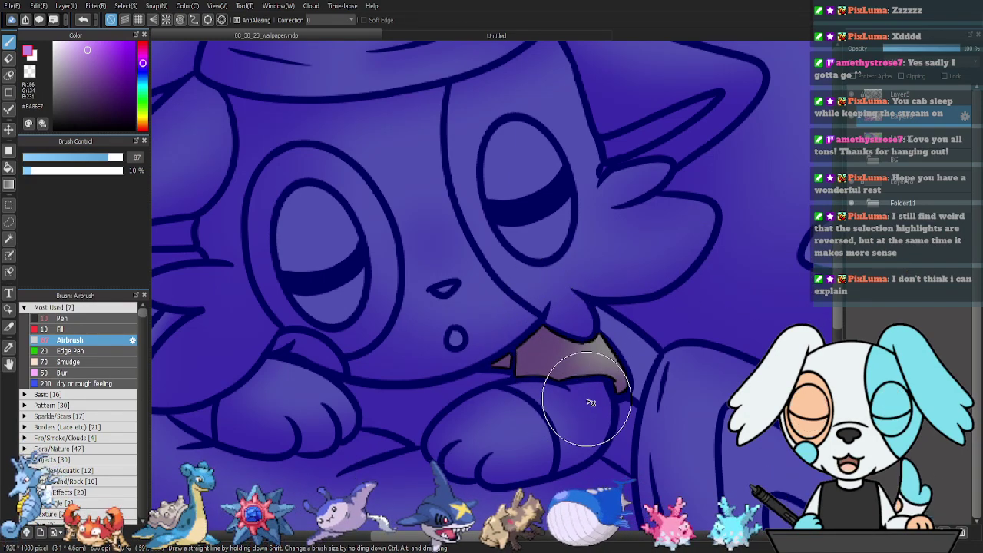
pyautogui.hotkey('ctrl', 'd')
# Select the narrow body piece beneath the right cheek fur from Layer5, airbrush it purple on Layer9, and clear the selection.
pyautogui.click(923, 96)
pyautogui.press('w')
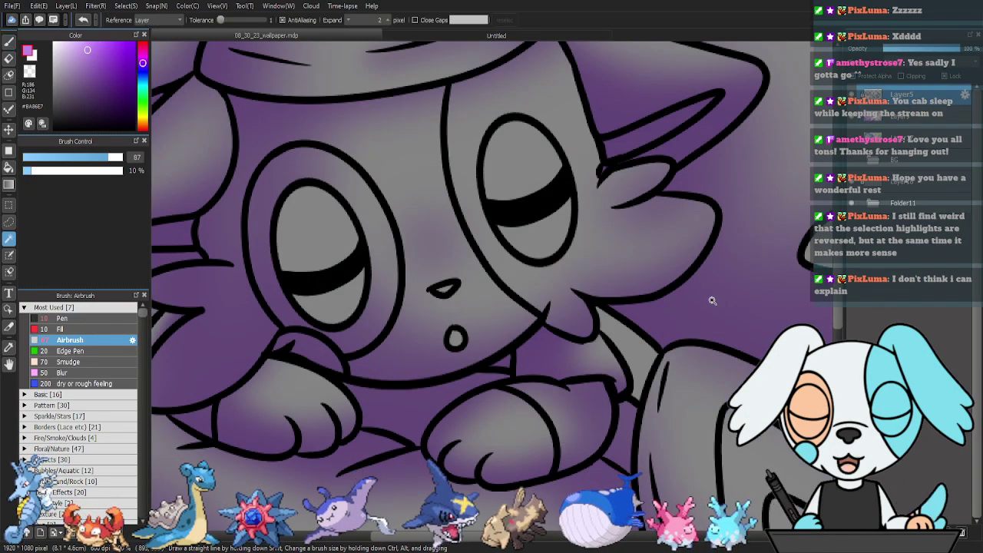
pyautogui.click(643, 352)
pyautogui.press('b')
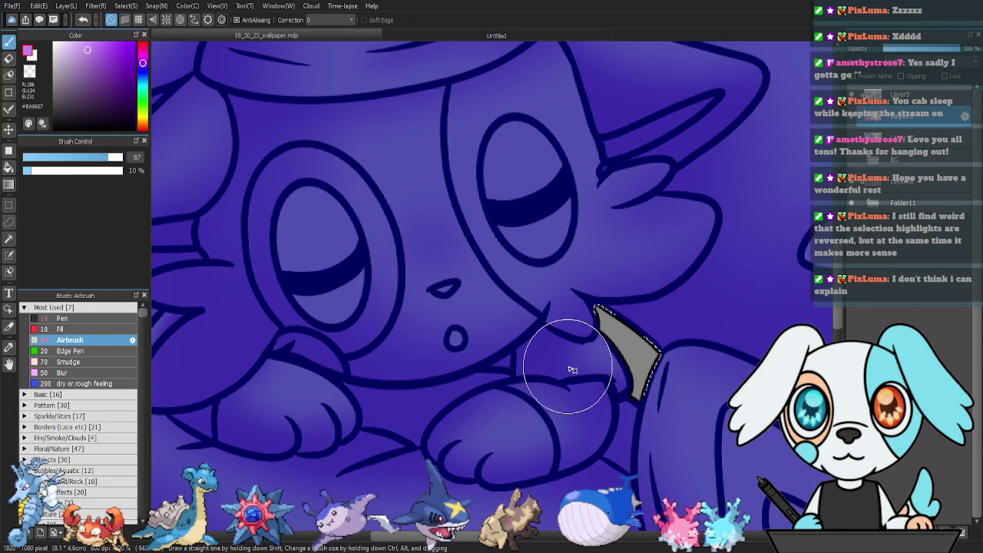
pyautogui.moveTo(591, 362)
pyautogui.mouseDown()
pyautogui.moveTo(581, 312)
pyautogui.moveTo(625, 398)
pyautogui.moveTo(601, 369)
pyautogui.moveTo(659, 417)
pyautogui.mouseUp()
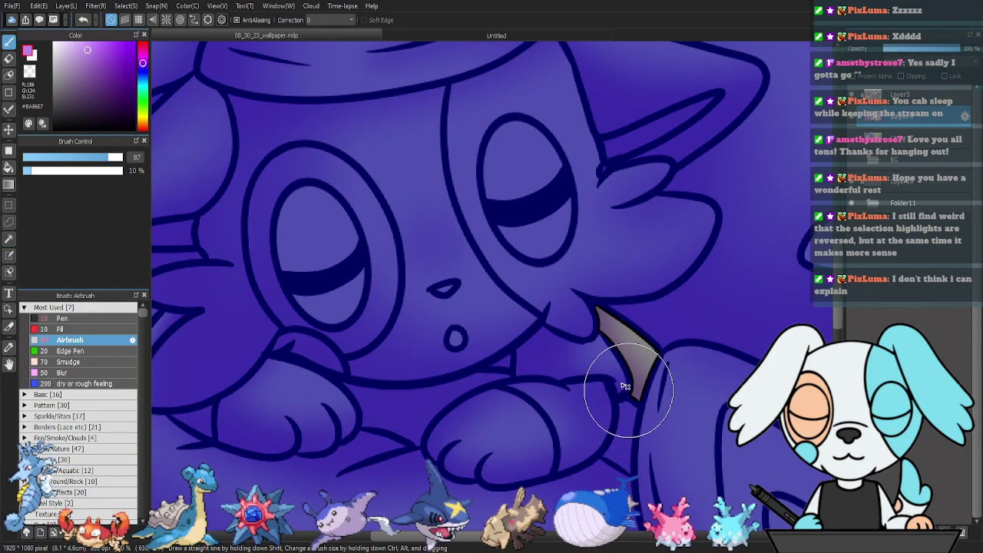
pyautogui.hotkey('ctrl', 'd')
# Select the cat's tail from the Layer5 line art with the Magic Wand, including its fluffy tip, stripes and base.
pyautogui.moveTo(792, 342); pyautogui.dragTo(297, 293)
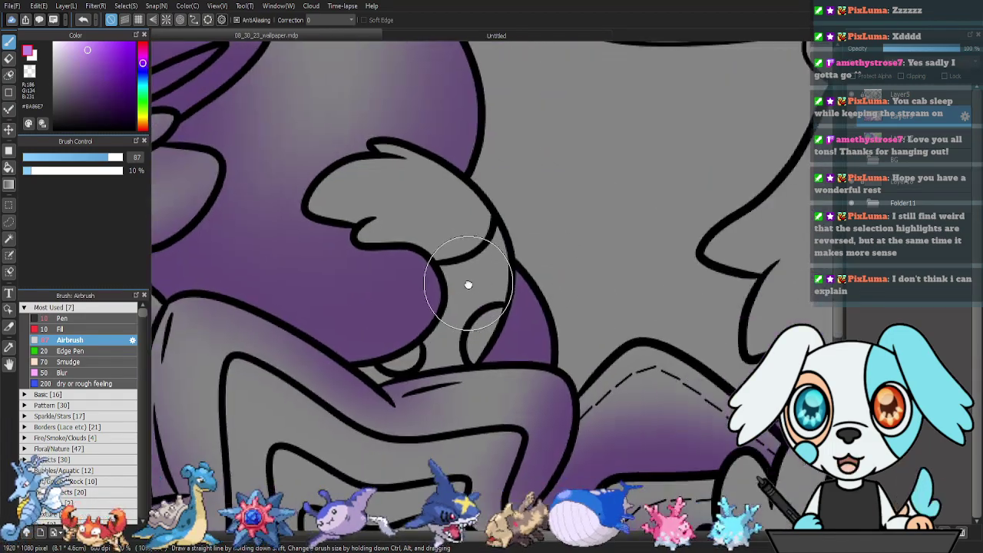
pyautogui.press('w')
pyautogui.click(417, 213)
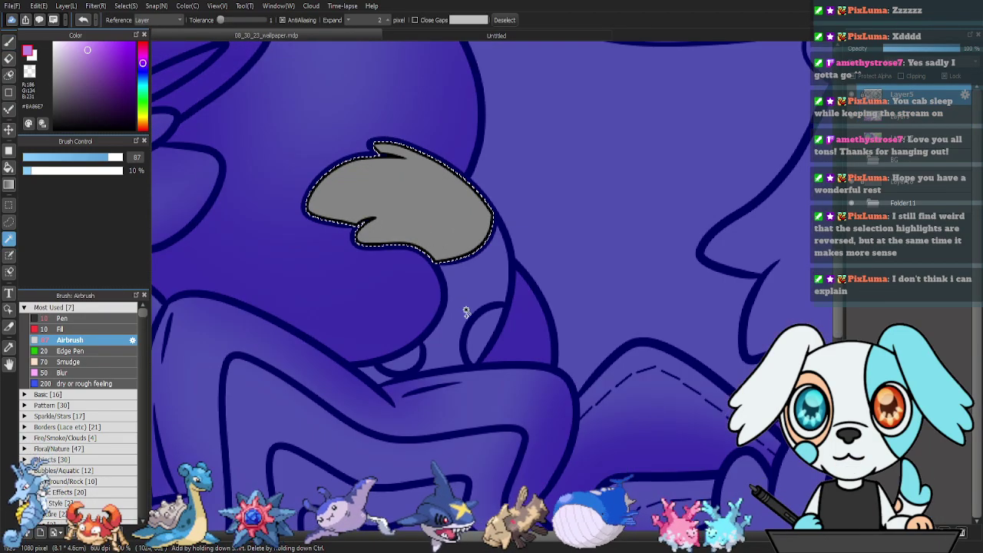
pyautogui.keyDown('shift'); pyautogui.click(463, 309); pyautogui.keyUp('shift')
pyautogui.keyDown('shift'); pyautogui.click(404, 363); pyautogui.keyUp('shift')
pyautogui.keyDown('shift'); pyautogui.click(484, 339); pyautogui.keyUp('shift')
pyautogui.keyDown('shift'); pyautogui.click(377, 374); pyautogui.keyUp('shift')
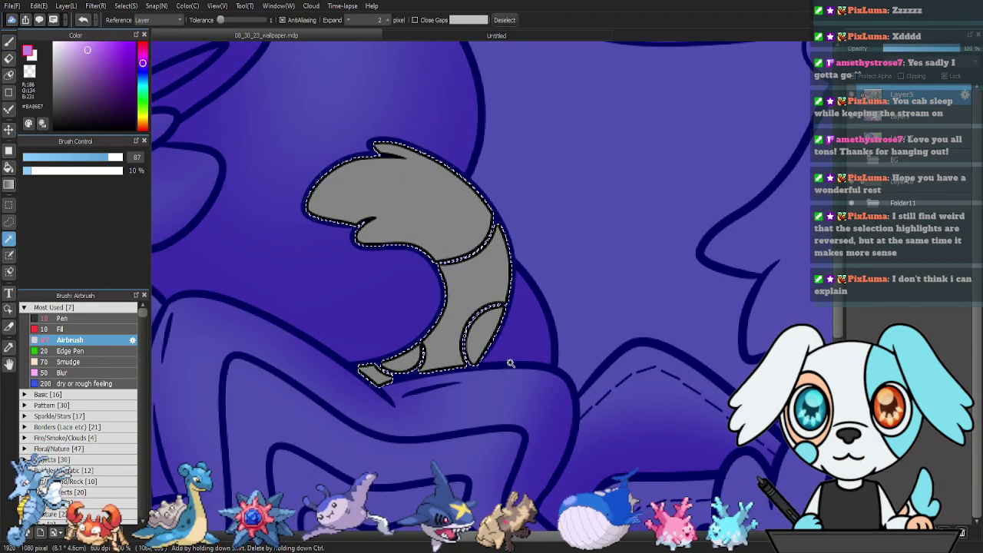
# Extend the tail selection with the Lasso over the lines between its segments and into the tuft at the tip.
pyautogui.press('l')
pyautogui.moveTo(385, 381)
pyautogui.mouseDown()
pyautogui.moveTo(434, 378)
pyautogui.moveTo(430, 350)
pyautogui.moveTo(380, 375)
pyautogui.mouseUp()
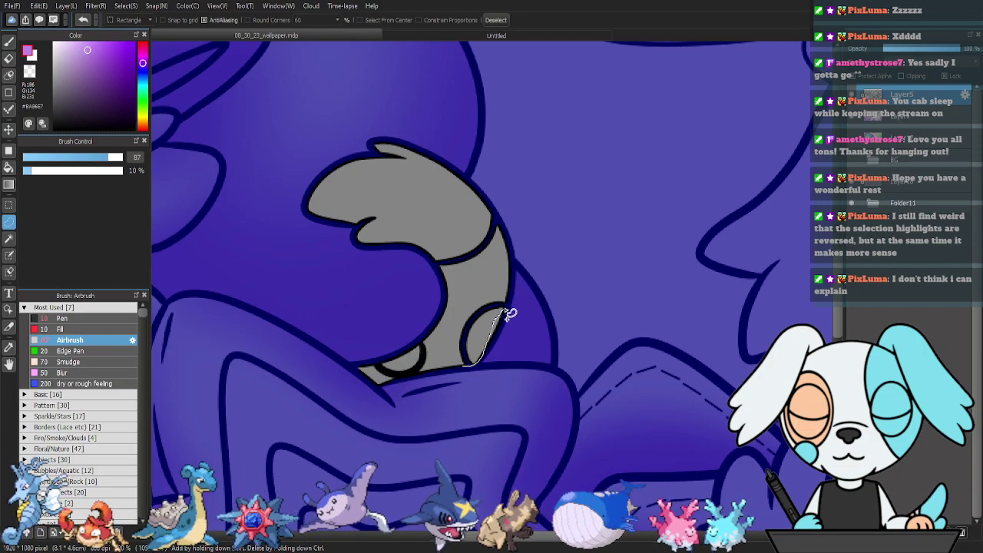
pyautogui.moveTo(507, 315); pyautogui.dragTo(496, 297)
pyautogui.moveTo(439, 271); pyautogui.dragTo(437, 263)
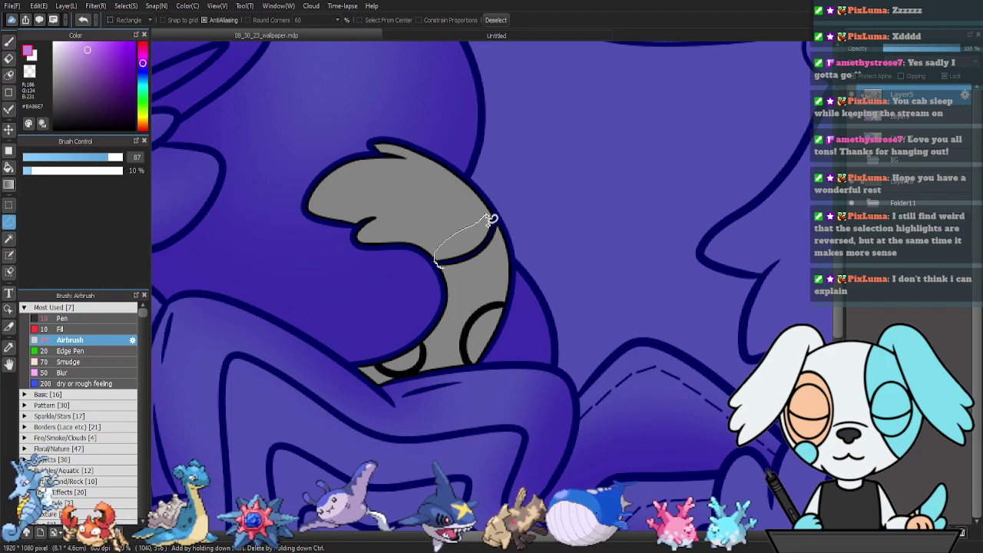
pyautogui.moveTo(488, 220); pyautogui.dragTo(501, 282)
pyautogui.hotkey('ctrl', 'd')
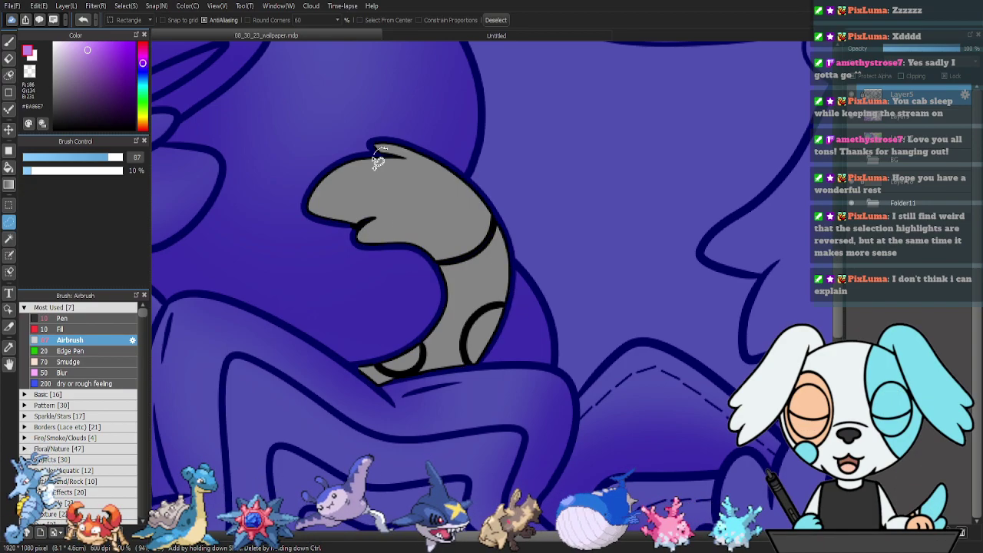
pyautogui.hotkey('ctrl', 'z')
# Airbrush purple shading along the tail's edges and base on Layer9, and clear the selection.
pyautogui.press('b')
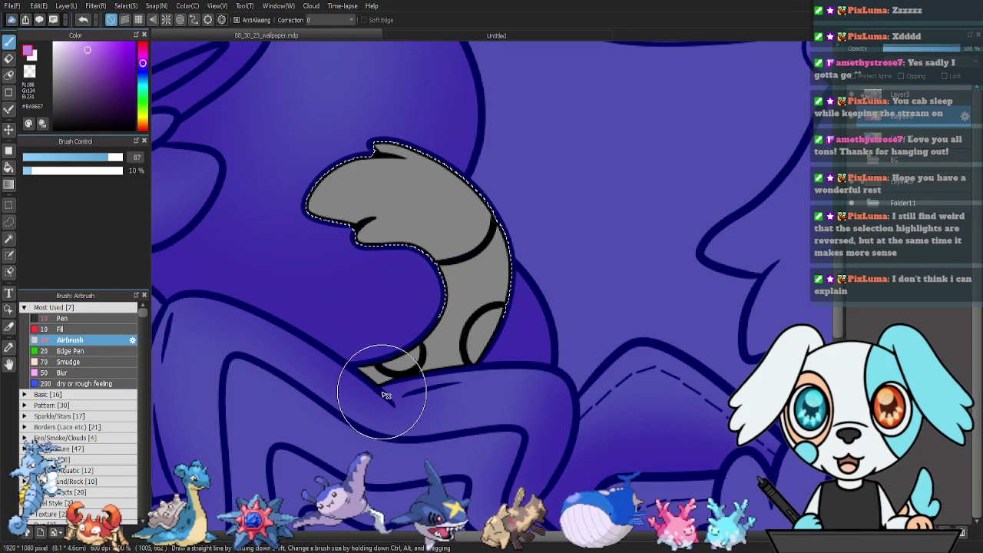
pyautogui.moveTo(553, 265); pyautogui.dragTo(313, 372)
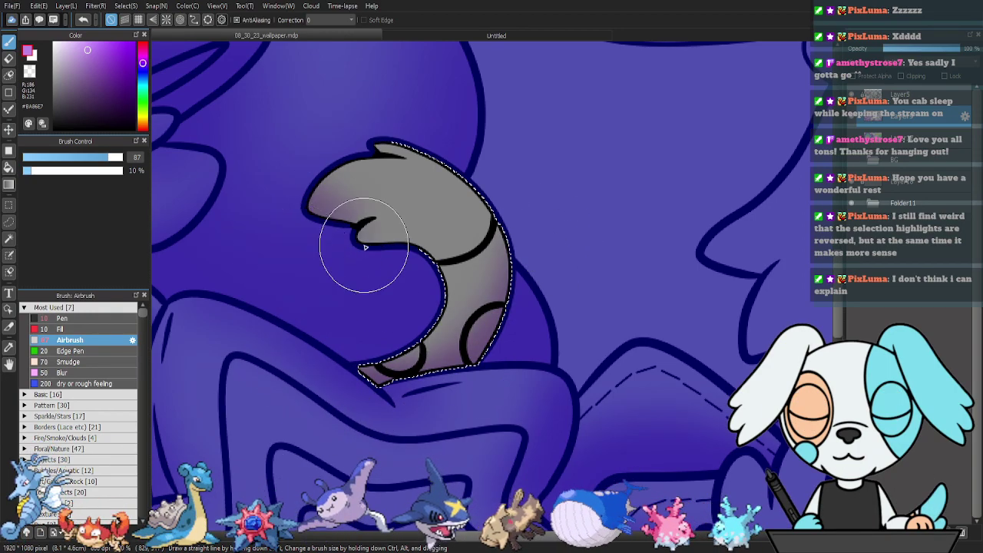
pyautogui.moveTo(419, 261)
pyautogui.mouseDown()
pyautogui.moveTo(298, 215)
pyautogui.moveTo(417, 306)
pyautogui.moveTo(357, 204)
pyautogui.moveTo(303, 198)
pyautogui.moveTo(355, 237)
pyautogui.moveTo(419, 258)
pyautogui.moveTo(441, 245)
pyautogui.moveTo(380, 148)
pyautogui.moveTo(361, 141)
pyautogui.moveTo(398, 145)
pyautogui.moveTo(288, 199)
pyautogui.moveTo(425, 151)
pyautogui.moveTo(333, 169)
pyautogui.moveTo(475, 258)
pyautogui.moveTo(381, 234)
pyautogui.moveTo(403, 322)
pyautogui.moveTo(427, 308)
pyautogui.moveTo(342, 335)
pyautogui.moveTo(380, 213)
pyautogui.mouseUp()
pyautogui.hotkey('ctrl', 'd')
# Select the sleeping dog's nightcap from the Layer5 line art with the Magic Wand.
pyautogui.moveTo(731, 254); pyautogui.dragTo(297, 294)
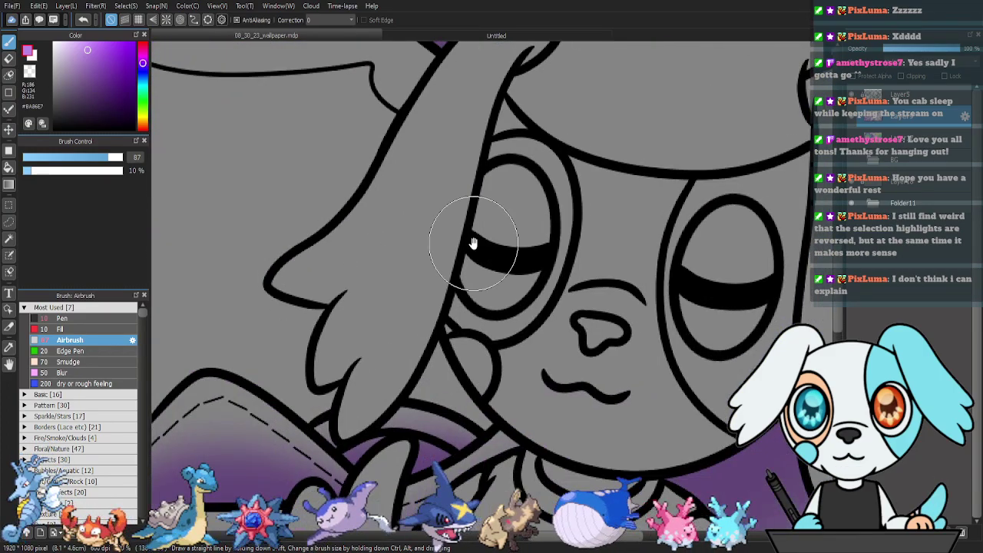
pyautogui.moveTo(471, 245); pyautogui.dragTo(298, 273)
pyautogui.click(903, 94)
pyautogui.press('w')
pyautogui.click(584, 142)
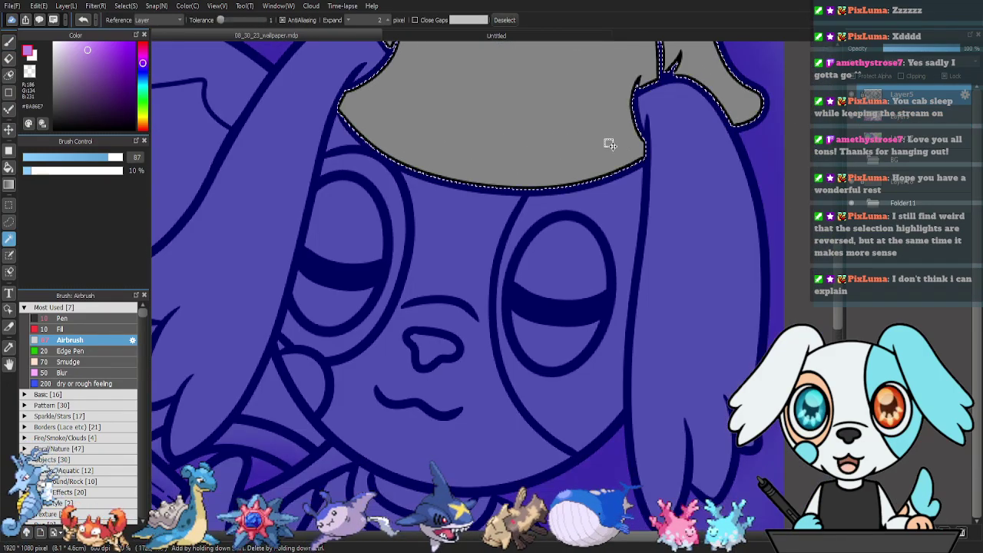
pyautogui.moveTo(610, 144); pyautogui.dragTo(561, 284)
# Airbrush purple shading around the nightcap's folds and edges on Layer9, enlarging the brush to size 141.
pyautogui.press('b')
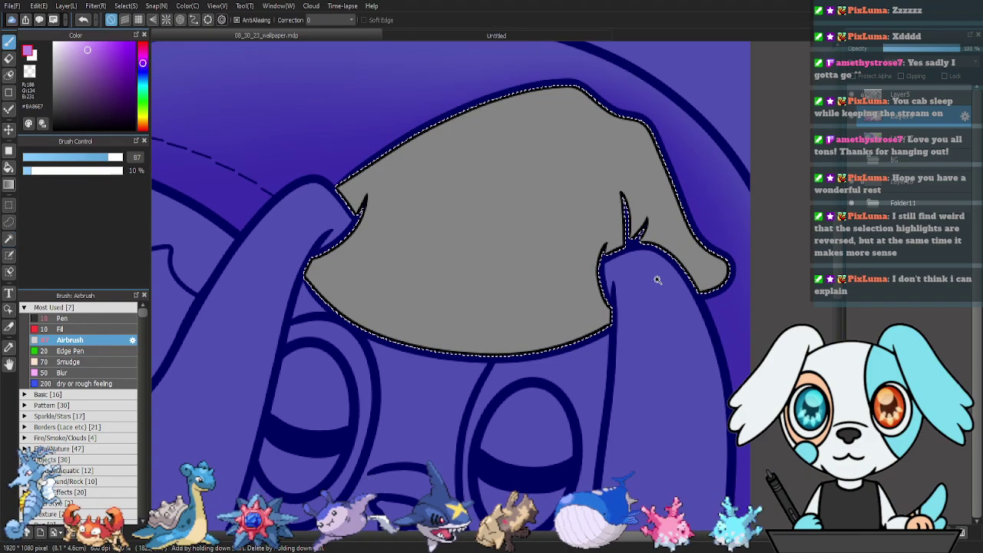
pyautogui.moveTo(612, 203); pyautogui.dragTo(491, 376)
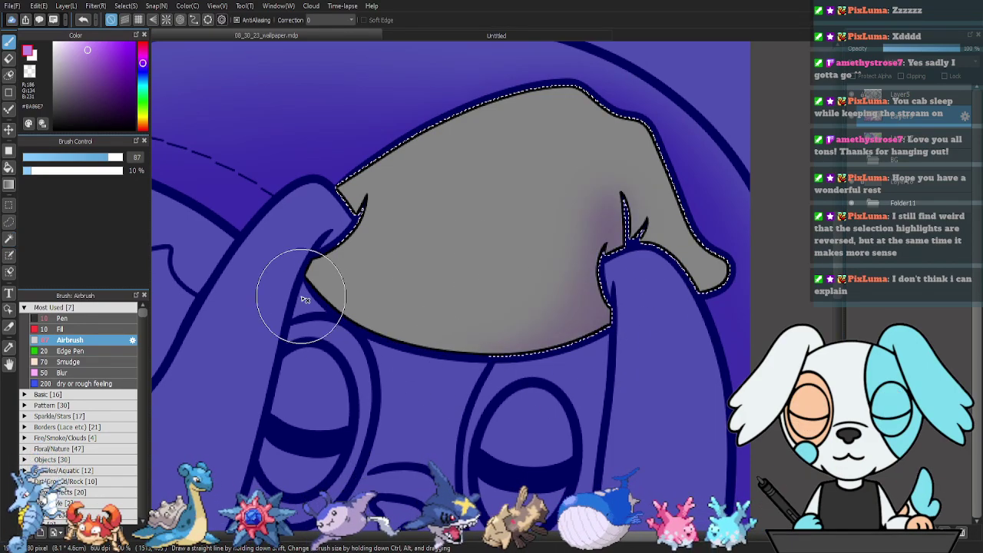
pyautogui.moveTo(116, 158); pyautogui.dragTo(127, 163)
pyautogui.moveTo(293, 294)
pyautogui.mouseDown()
pyautogui.moveTo(438, 365)
pyautogui.moveTo(561, 374)
pyautogui.moveTo(624, 122)
pyautogui.moveTo(570, 285)
pyautogui.moveTo(568, 98)
pyautogui.moveTo(286, 243)
pyautogui.moveTo(633, 97)
pyautogui.moveTo(520, 325)
pyautogui.moveTo(264, 307)
pyautogui.moveTo(444, 347)
pyautogui.moveTo(527, 119)
pyautogui.moveTo(352, 337)
pyautogui.moveTo(332, 345)
pyautogui.moveTo(298, 296)
pyautogui.moveTo(590, 354)
pyautogui.moveTo(629, 335)
pyautogui.moveTo(624, 346)
pyautogui.moveTo(626, 167)
pyautogui.moveTo(609, 261)
pyautogui.moveTo(648, 305)
pyautogui.mouseUp()
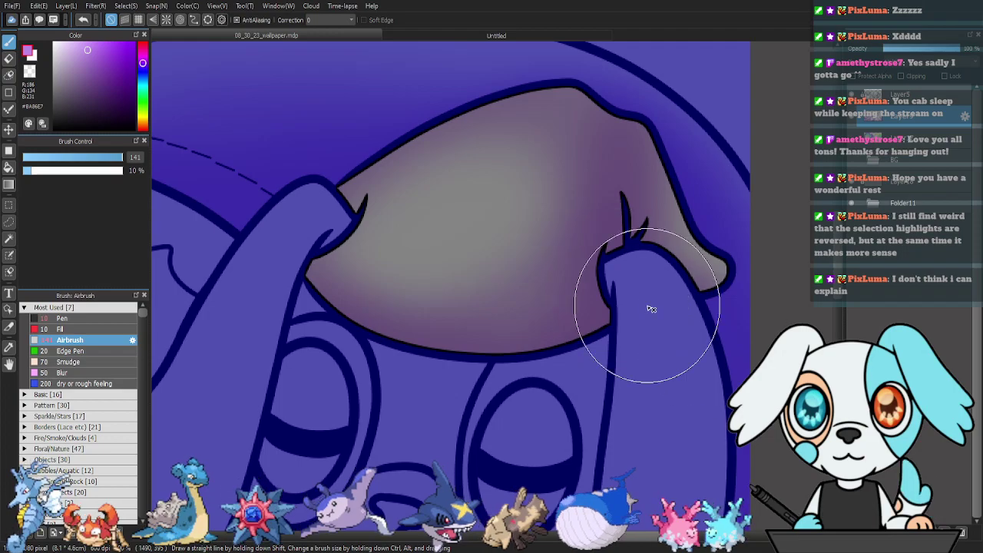
# Clear the nightcap selection and select the sleeping dog's left floppy ear from the Layer5 line art with the Magic Wand.
pyautogui.hotkey('ctrl', 'd')
pyautogui.click(919, 96)
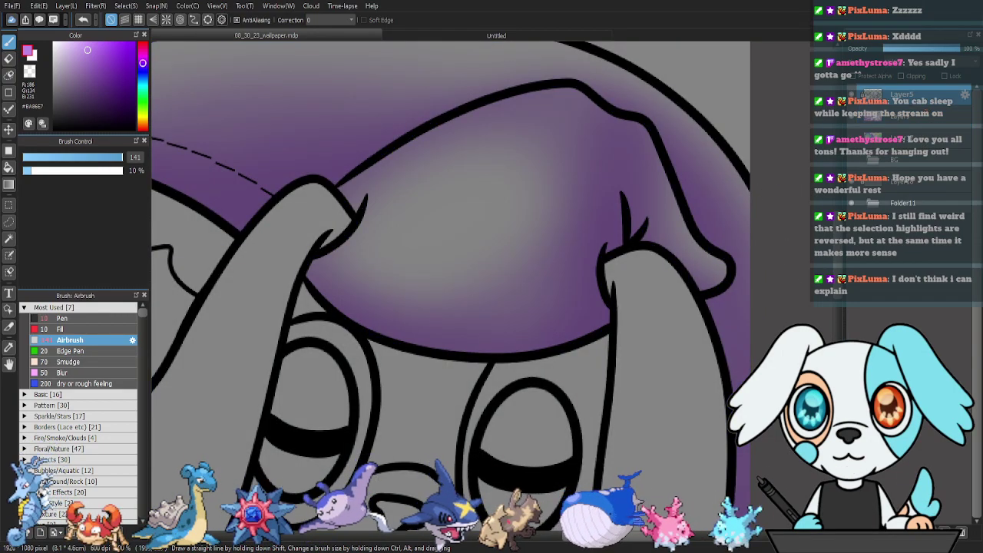
pyautogui.press('w')
pyautogui.moveTo(648, 336); pyautogui.dragTo(687, 175)
pyautogui.moveTo(342, 239); pyautogui.dragTo(453, 261)
pyautogui.click(395, 236)
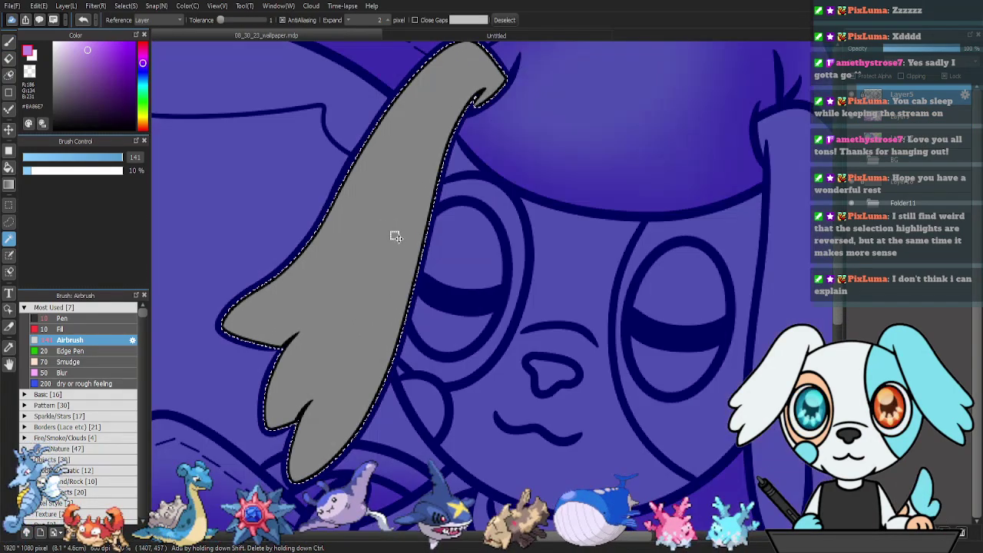
pyautogui.scroll(-2, 431, 250)
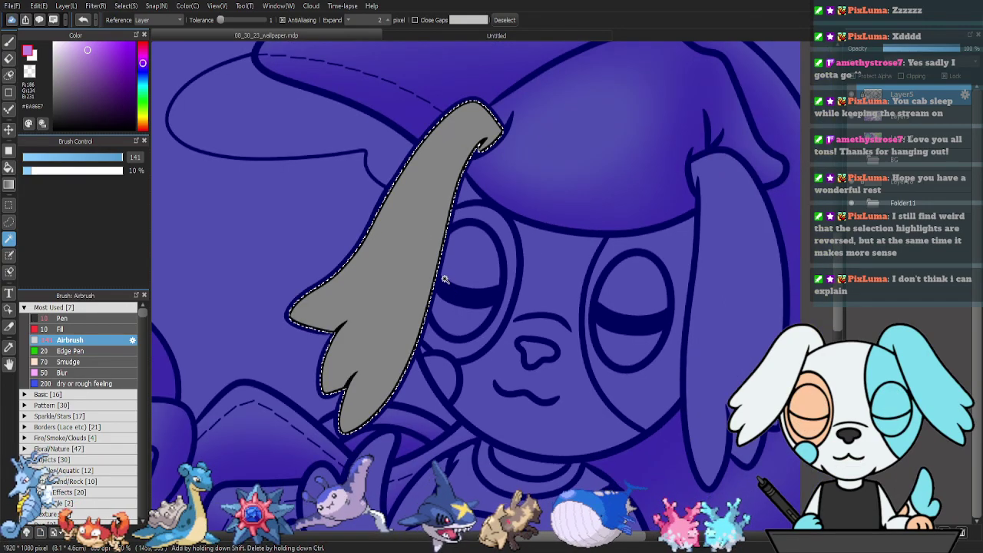
# Airbrush purple shading along the left ear's edges and tufted tips on Layer9, and clear the selection.
pyautogui.press('b')
pyautogui.moveTo(426, 411)
pyautogui.mouseDown()
pyautogui.moveTo(473, 331)
pyautogui.moveTo(359, 464)
pyautogui.moveTo(475, 294)
pyautogui.moveTo(315, 436)
pyautogui.moveTo(490, 156)
pyautogui.moveTo(392, 373)
pyautogui.moveTo(509, 116)
pyautogui.moveTo(547, 111)
pyautogui.moveTo(516, 134)
pyautogui.moveTo(532, 105)
pyautogui.moveTo(315, 459)
pyautogui.mouseUp()
pyautogui.moveTo(260, 306)
pyautogui.mouseDown()
pyautogui.moveTo(269, 351)
pyautogui.moveTo(285, 332)
pyautogui.moveTo(269, 316)
pyautogui.moveTo(372, 172)
pyautogui.moveTo(344, 240)
pyautogui.moveTo(273, 292)
pyautogui.moveTo(311, 474)
pyautogui.mouseUp()
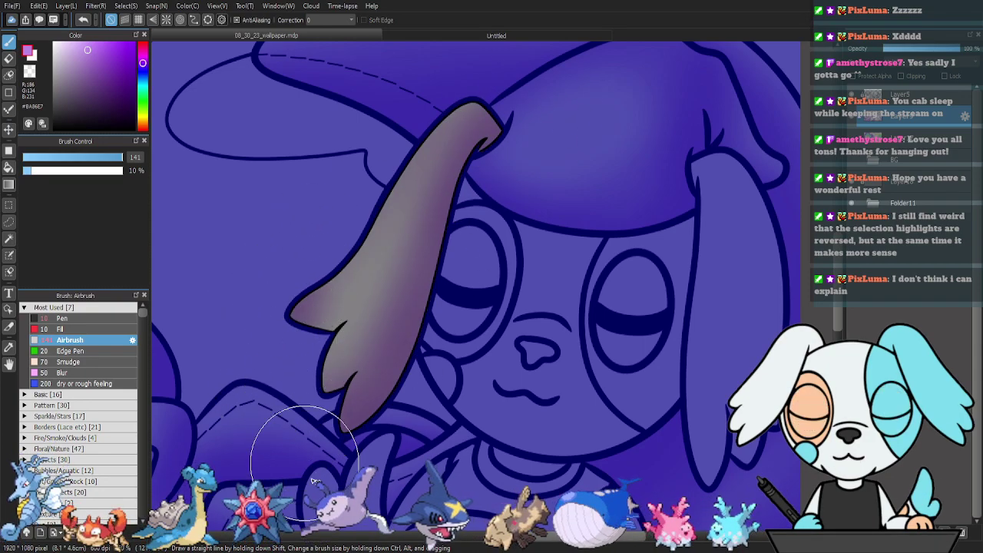
pyautogui.moveTo(282, 346); pyautogui.dragTo(365, 459)
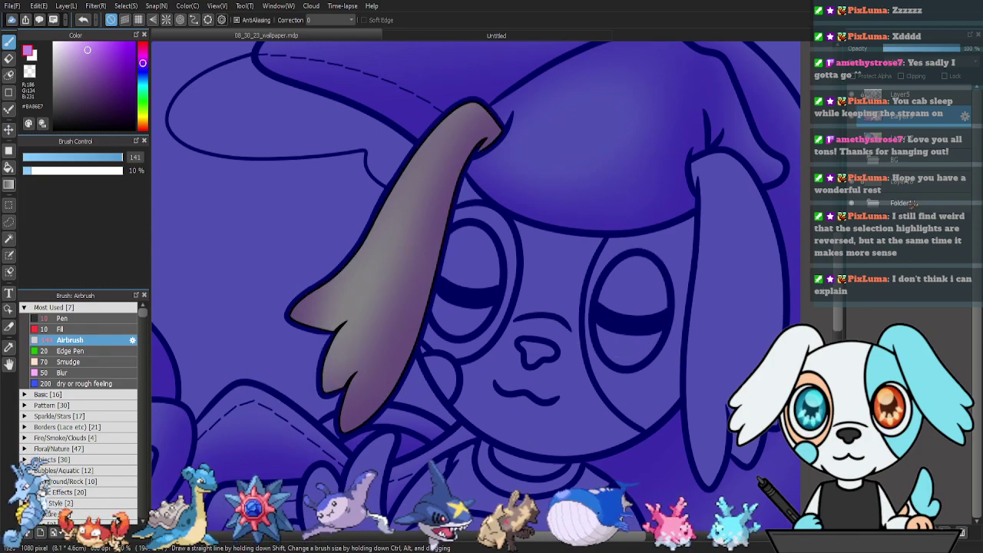
pyautogui.hotkey('ctrl', 'd')
# Select the dog's right floppy ear from the Layer5 line art with the Magic Wand and make Layer9 active.
pyautogui.click(922, 95)
pyautogui.press('w')
pyautogui.click(726, 275)
pyautogui.click(946, 120)
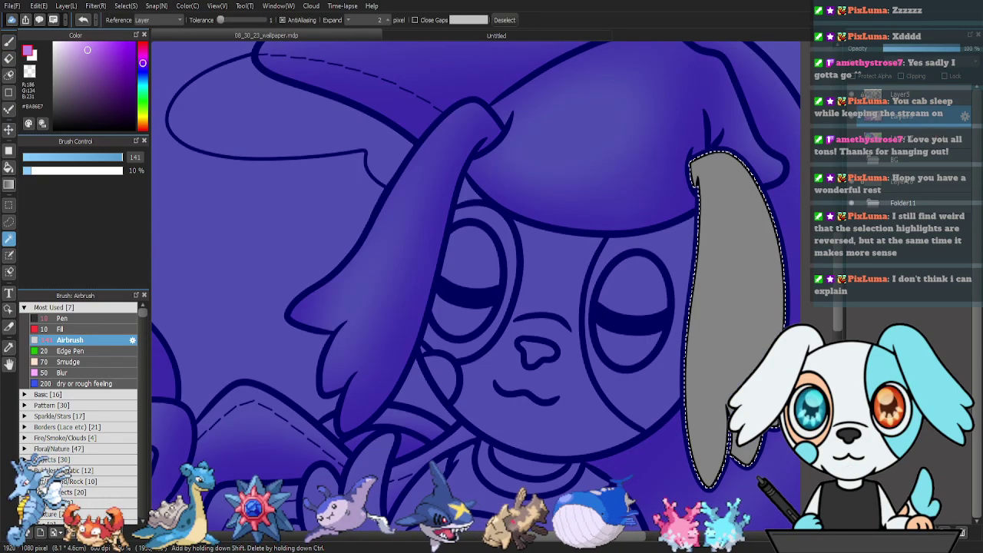
# Airbrush purple shading along the right ear's outer edge and tips on Layer9, and clear the selection.
pyautogui.press('b')
pyautogui.moveTo(671, 223); pyautogui.dragTo(455, 178)
pyautogui.moveTo(448, 105)
pyautogui.mouseDown()
pyautogui.moveTo(597, 224)
pyautogui.moveTo(503, 97)
pyautogui.moveTo(578, 266)
pyautogui.moveTo(539, 456)
pyautogui.moveTo(606, 301)
pyautogui.moveTo(513, 446)
pyautogui.moveTo(476, 470)
pyautogui.moveTo(551, 213)
pyautogui.moveTo(573, 280)
pyautogui.moveTo(573, 232)
pyautogui.moveTo(456, 480)
pyautogui.moveTo(481, 459)
pyautogui.moveTo(527, 181)
pyautogui.moveTo(557, 342)
pyautogui.moveTo(468, 96)
pyautogui.mouseUp()
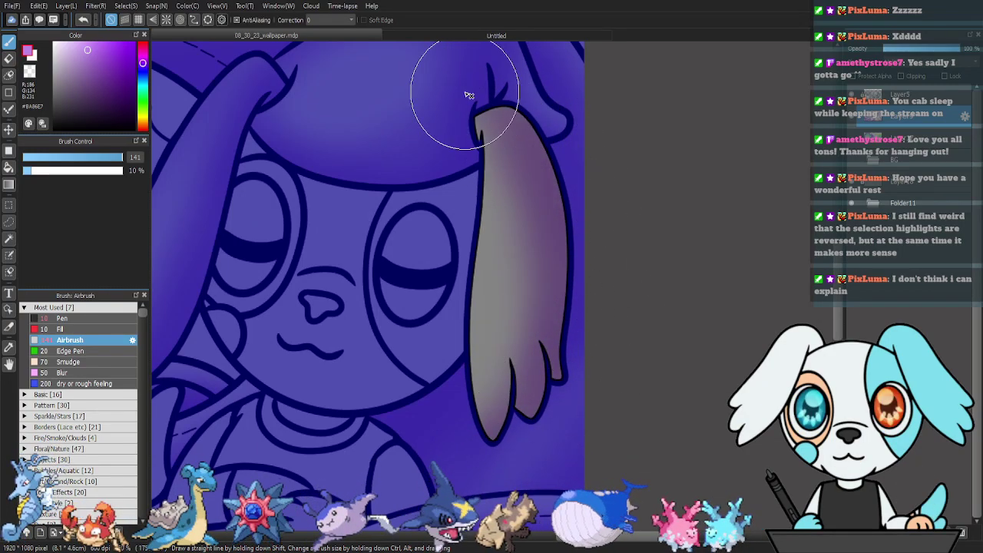
pyautogui.moveTo(441, 217)
pyautogui.mouseDown()
pyautogui.moveTo(450, 386)
pyautogui.moveTo(450, 136)
pyautogui.moveTo(473, 429)
pyautogui.moveTo(441, 346)
pyautogui.moveTo(513, 385)
pyautogui.mouseUp()
pyautogui.hotkey('ctrl', 'd')
pyautogui.moveTo(461, 270); pyautogui.dragTo(648, 276)
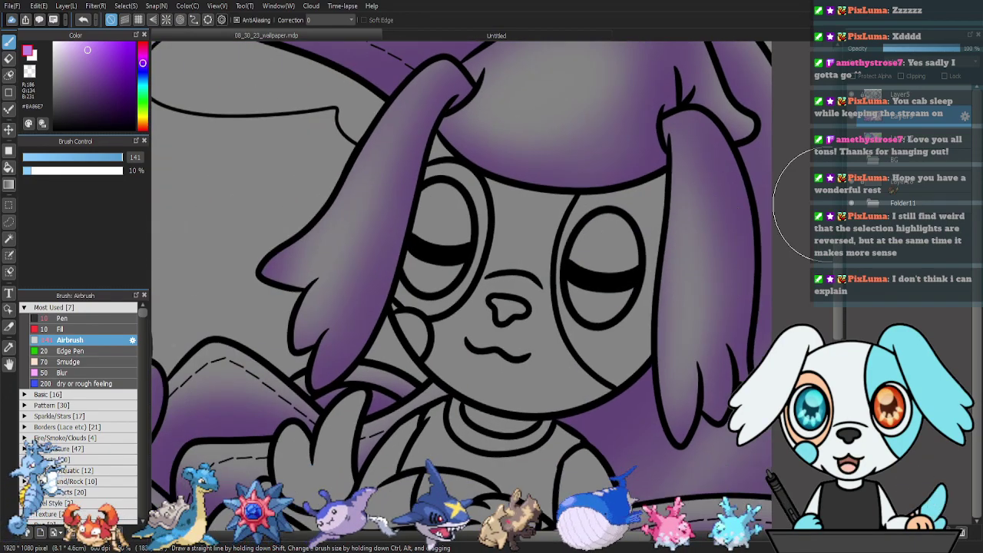
pyautogui.press('w')
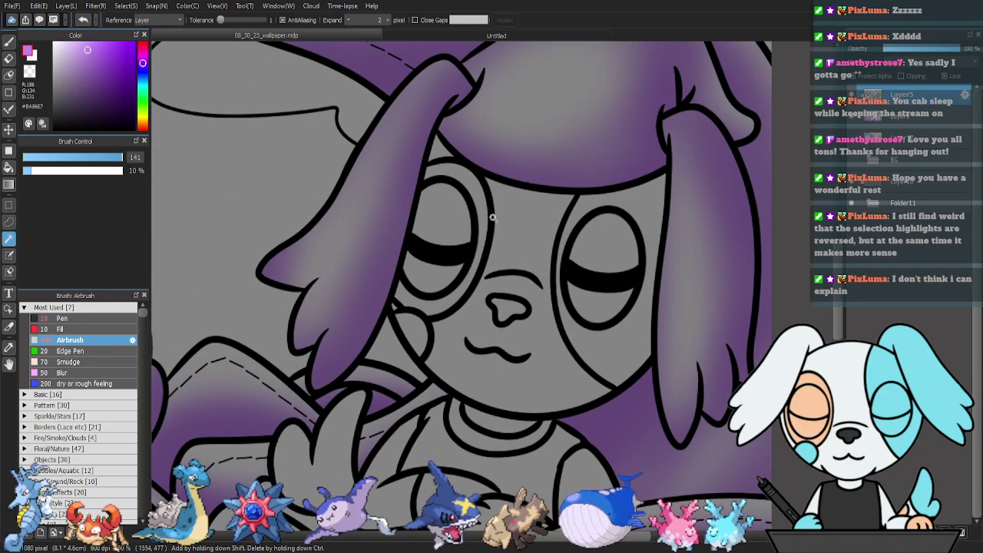
pyautogui.moveTo(492, 218); pyautogui.dragTo(482, 191)
pyautogui.click(432, 127)
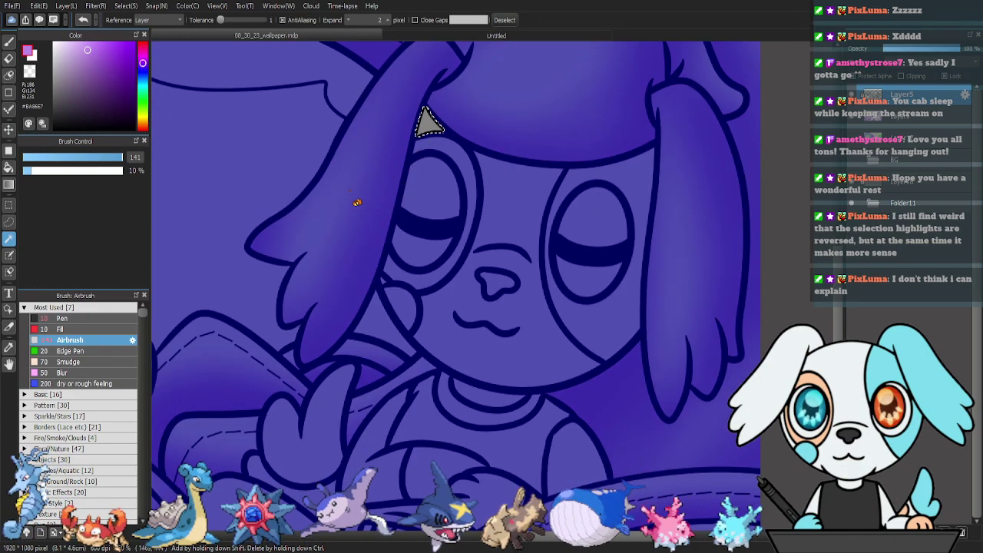
pyautogui.hotkey('ctrl', 'd')
# Select the other sleeping character's left closed eye from the Layer5 line art and airbrush purple along its upper edge on Layer9.
pyautogui.moveTo(349, 188); pyautogui.dragTo(750, 229)
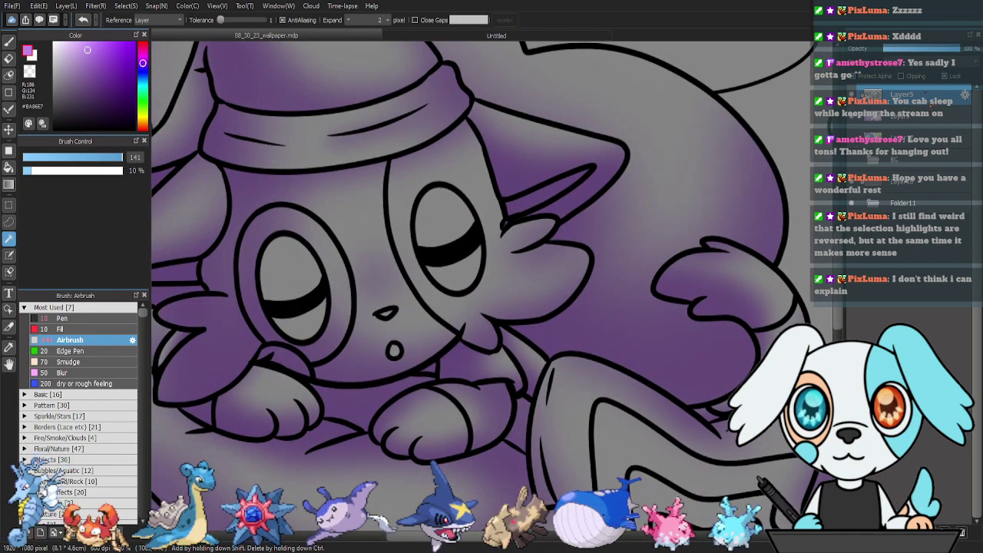
pyautogui.click(307, 264)
pyautogui.moveTo(482, 265); pyautogui.dragTo(586, 231)
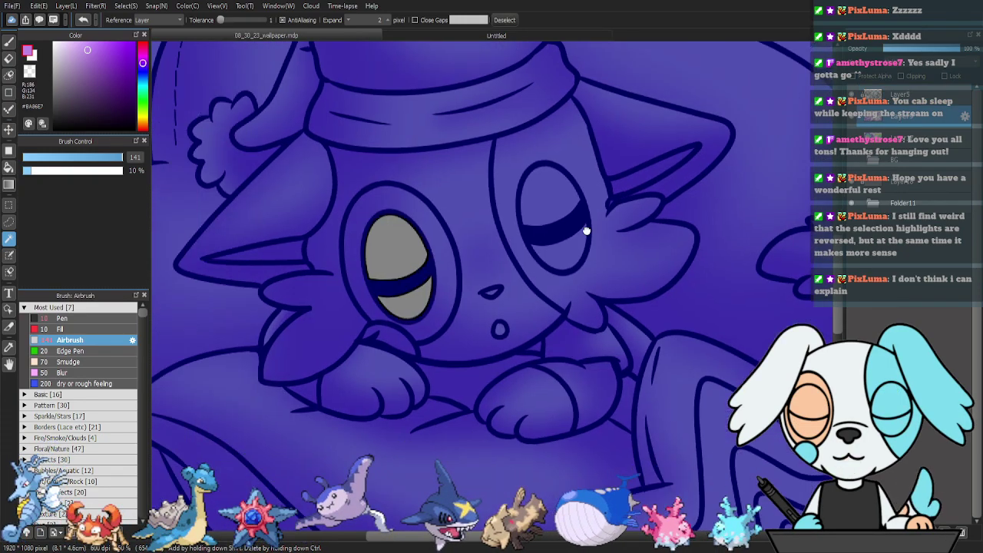
pyautogui.press('Delete')
pyautogui.press('b')
pyautogui.moveTo(360, 192)
pyautogui.mouseDown()
pyautogui.moveTo(390, 348)
pyautogui.moveTo(365, 228)
pyautogui.moveTo(369, 259)
pyautogui.moveTo(359, 239)
pyautogui.moveTo(382, 319)
pyautogui.moveTo(368, 269)
pyautogui.moveTo(375, 213)
pyautogui.mouseUp()
pyautogui.hotkey('ctrl', 'd')
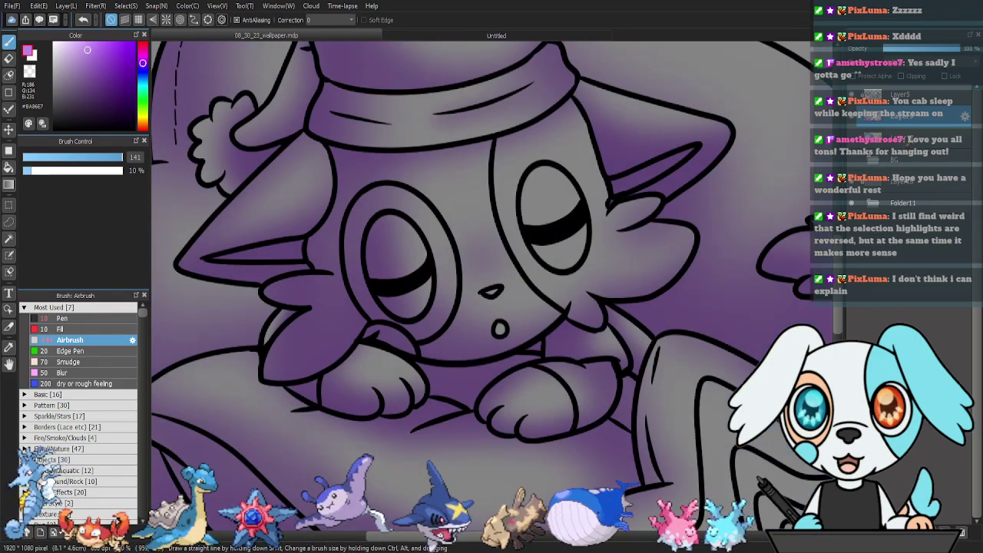
# Select that character's right closed eye from the line art, airbrush purple around its edges on Layer9, and clear the selection.
pyautogui.press('w')
pyautogui.click(550, 223)
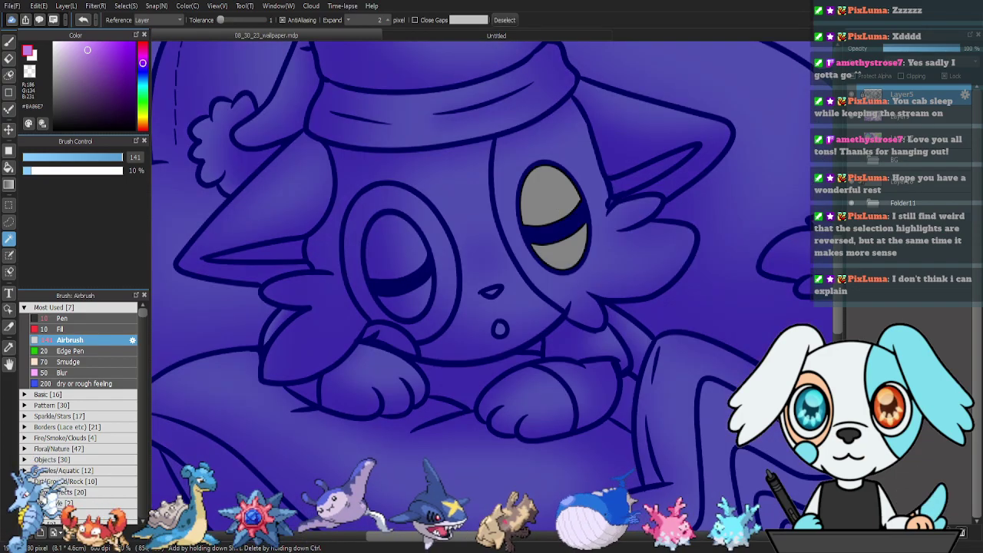
pyautogui.press('b')
pyautogui.moveTo(511, 136)
pyautogui.mouseDown()
pyautogui.moveTo(529, 184)
pyautogui.moveTo(533, 269)
pyautogui.mouseUp()
pyautogui.moveTo(510, 179); pyautogui.dragTo(545, 299)
pyautogui.moveTo(537, 152); pyautogui.dragTo(600, 332)
pyautogui.hotkey('ctrl', 'd')
# Select the dog's face from the Layer5 line art with the Magic Wand, combining forehead, left eye ring, cheek, muzzle and right eye patch.
pyautogui.moveTo(361, 301); pyautogui.dragTo(108, 295)
pyautogui.moveTo(471, 268); pyautogui.dragTo(119, 311)
pyautogui.moveTo(608, 271); pyautogui.dragTo(737, 194)
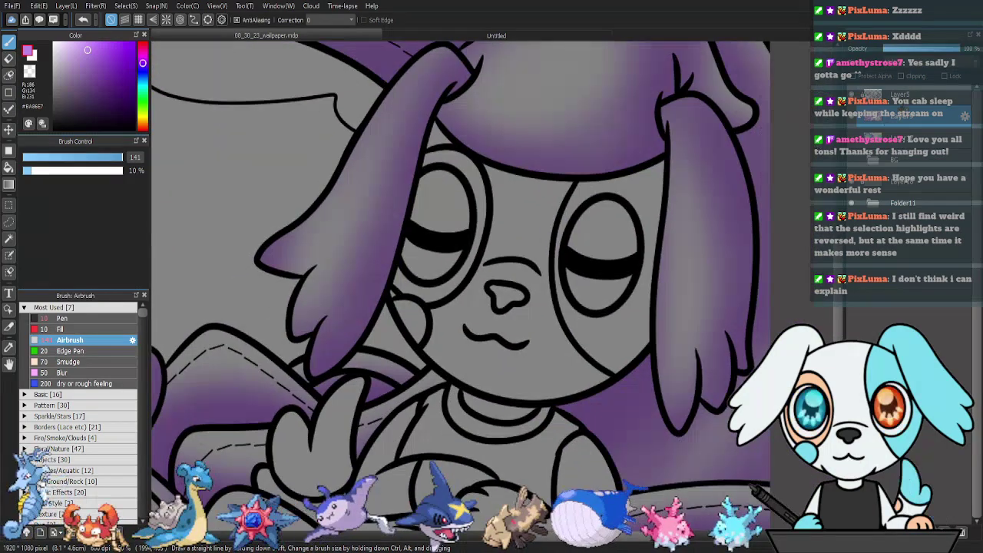
pyautogui.click(906, 94)
pyautogui.press('w')
pyautogui.click(435, 142)
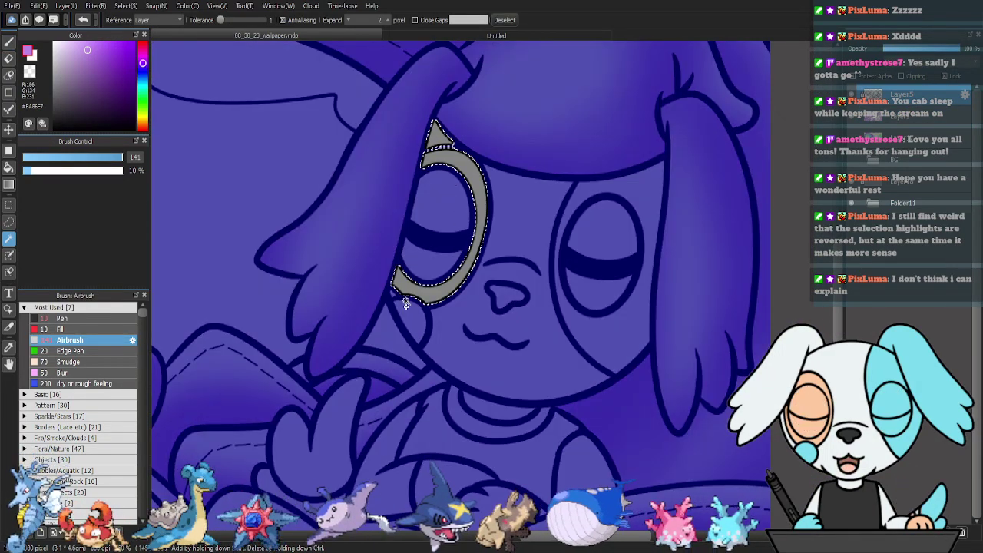
pyautogui.keyDown('shift'); pyautogui.click(472, 318); pyautogui.keyUp('shift')
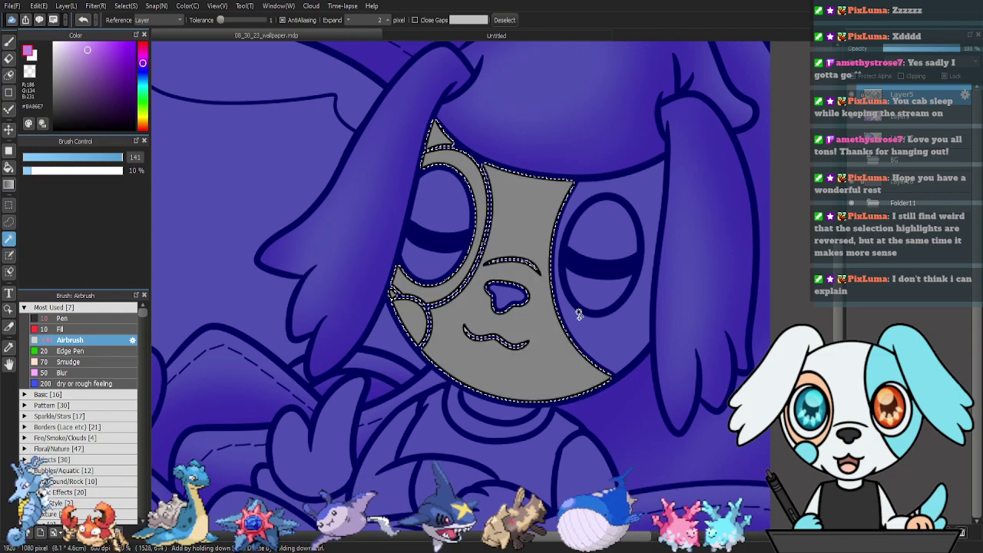
pyautogui.keyDown('shift'); pyautogui.click(634, 322); pyautogui.keyUp('shift')
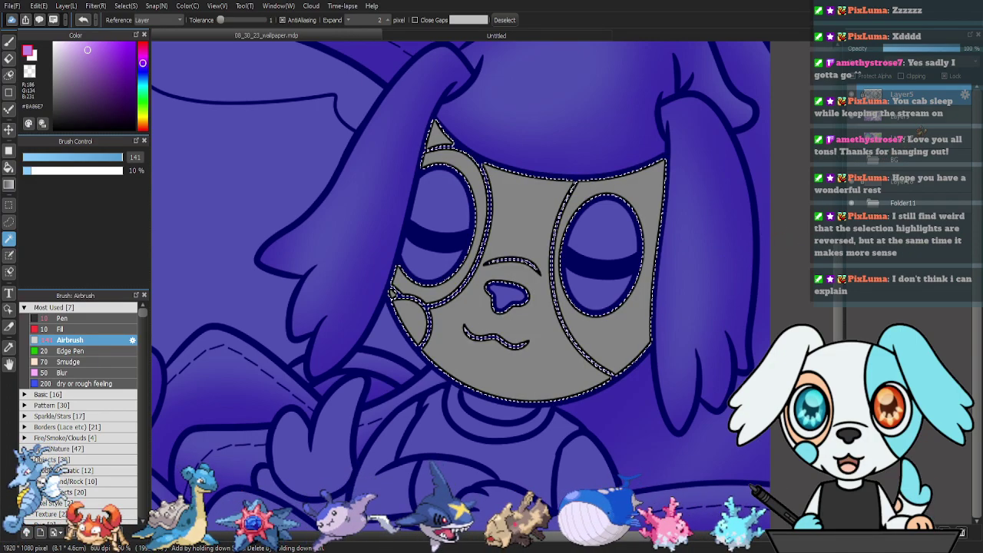
# Airbrush purple shading on Layer9 under the cap, around the nose bridge and along the face's lower edge, and clear the selection.
pyautogui.click(918, 120)
pyautogui.press('b')
pyautogui.moveTo(492, 144)
pyautogui.mouseDown()
pyautogui.moveTo(451, 131)
pyautogui.moveTo(720, 111)
pyautogui.moveTo(368, 247)
pyautogui.mouseUp()
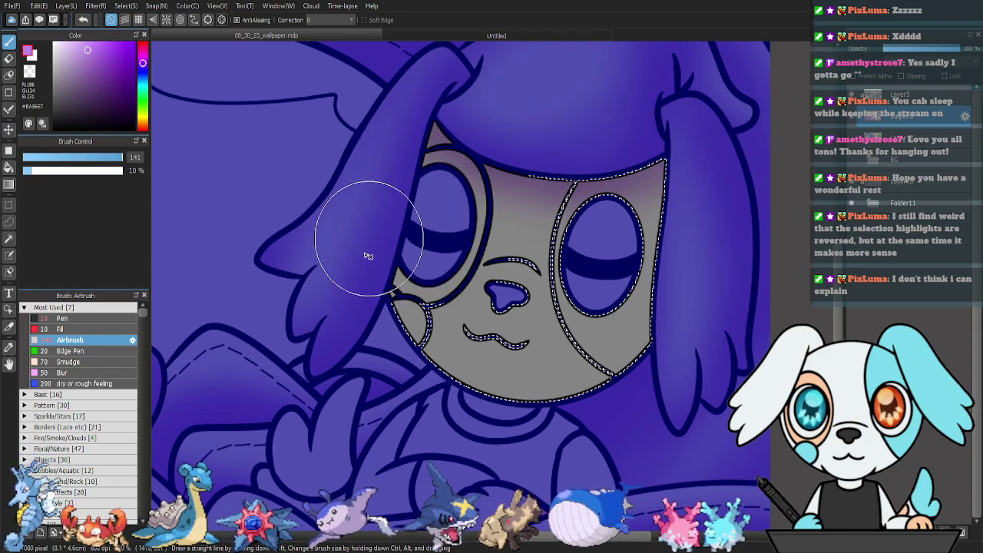
pyautogui.moveTo(645, 346)
pyautogui.mouseDown()
pyautogui.moveTo(470, 417)
pyautogui.moveTo(705, 336)
pyautogui.moveTo(699, 144)
pyautogui.moveTo(677, 256)
pyautogui.moveTo(624, 159)
pyautogui.moveTo(622, 389)
pyautogui.moveTo(484, 443)
pyautogui.moveTo(535, 433)
pyautogui.moveTo(695, 278)
pyautogui.moveTo(530, 408)
pyautogui.moveTo(550, 400)
pyautogui.moveTo(336, 324)
pyautogui.moveTo(541, 417)
pyautogui.mouseUp()
pyautogui.moveTo(527, 247); pyautogui.dragTo(538, 272)
pyautogui.moveTo(628, 366)
pyautogui.mouseDown()
pyautogui.moveTo(680, 248)
pyautogui.moveTo(640, 360)
pyautogui.moveTo(417, 375)
pyautogui.moveTo(383, 308)
pyautogui.moveTo(574, 405)
pyautogui.moveTo(709, 335)
pyautogui.mouseUp()
pyautogui.hotkey('ctrl', 'd')
# Select both parts of the dog's left closed eye from the Layer5 line art with the Magic Wand.
pyautogui.moveTo(660, 382)
pyautogui.mouseDown()
pyautogui.moveTo(685, 276)
pyautogui.moveTo(672, 254)
pyautogui.mouseUp()
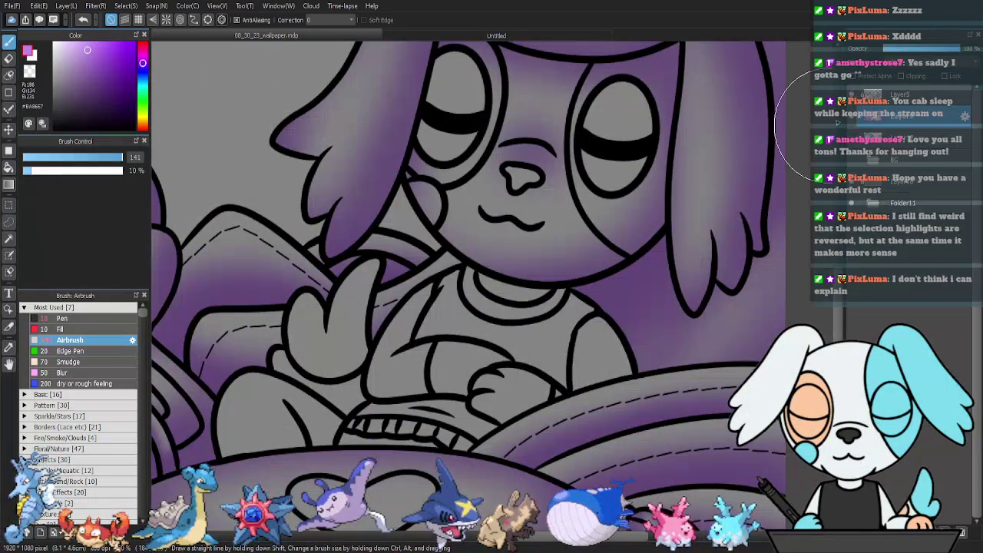
pyautogui.click(906, 94)
pyautogui.press('w')
pyautogui.click(467, 106)
pyautogui.keyDown('shift'); pyautogui.click(458, 141); pyautogui.keyUp('shift')
pyautogui.scroll(3, 648, 144)
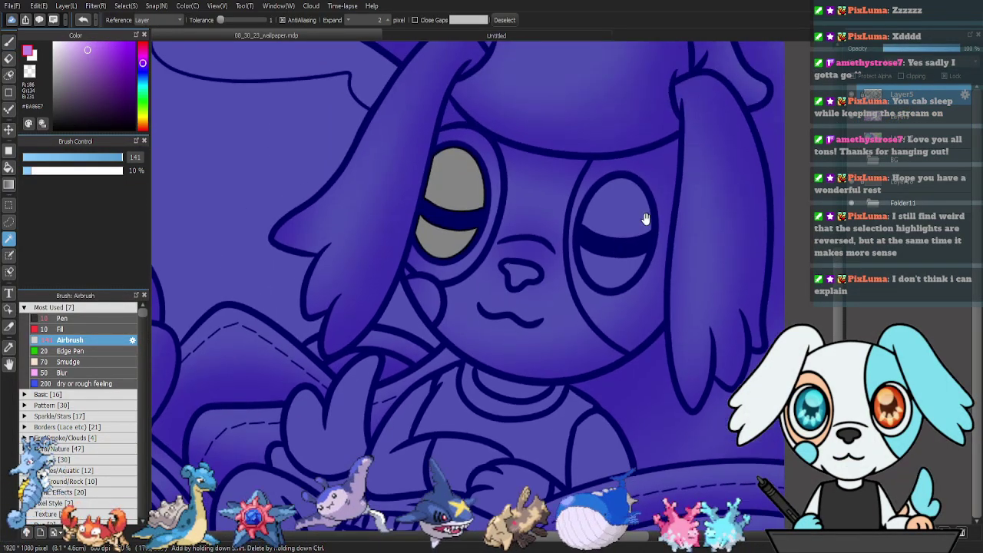
# Airbrush purple around the left eye's edges on Layer9 with the brush at size 105, and clear the selection.
pyautogui.press('m')
pyautogui.moveTo(493, 287); pyautogui.dragTo(473, 285)
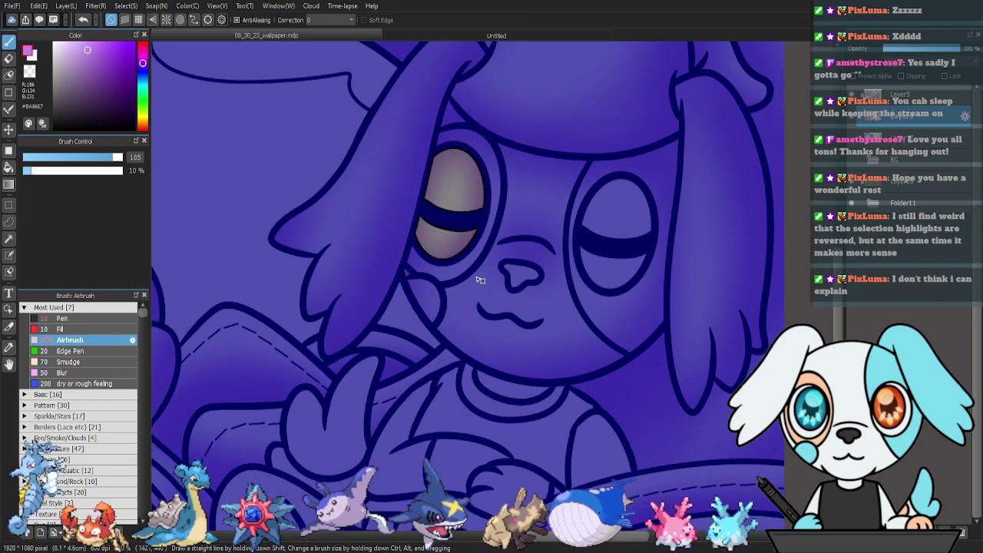
pyautogui.moveTo(455, 275); pyautogui.dragTo(476, 274)
pyautogui.hotkey('ctrl', 'd')
# Select both parts of the dog's right closed eye from the Layer5 line art and airbrush purple along its edge on Layer9.
pyautogui.click(902, 95)
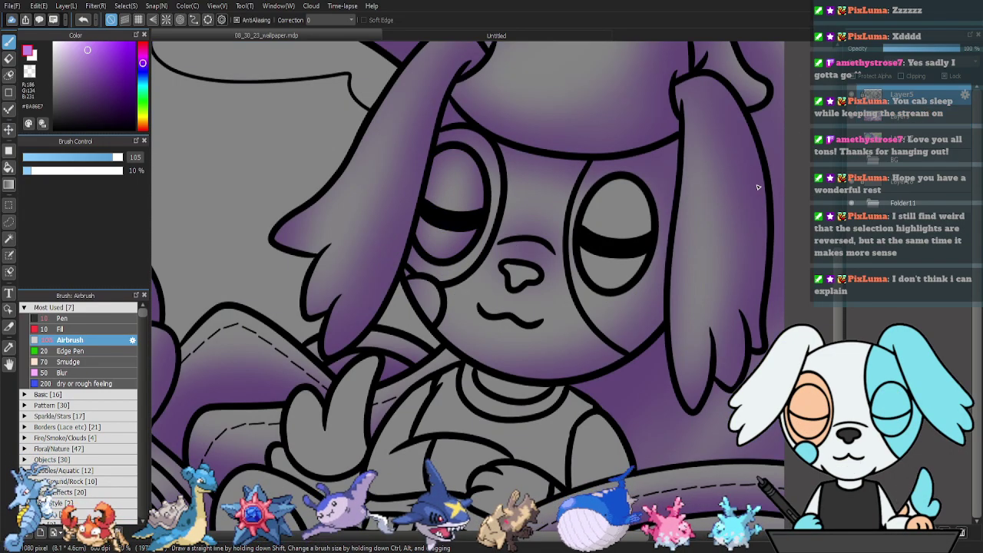
pyautogui.press('w')
pyautogui.click(619, 215)
pyautogui.keyDown('shift'); pyautogui.click(619, 267); pyautogui.keyUp('shift')
pyautogui.click(882, 116)
pyautogui.press('b')
pyautogui.moveTo(645, 292)
pyautogui.mouseDown()
pyautogui.moveTo(616, 290)
pyautogui.moveTo(647, 162)
pyautogui.moveTo(613, 313)
pyautogui.moveTo(645, 191)
pyautogui.moveTo(651, 215)
pyautogui.mouseUp()
pyautogui.hotkey('ctrl', 'd')
# Select the dog's neck above the collar from the Layer5 line art, airbrush it purple on Layer9, and clear the selection.
pyautogui.moveTo(634, 346)
pyautogui.mouseDown()
pyautogui.moveTo(647, 246)
pyautogui.moveTo(692, 291)
pyautogui.mouseUp()
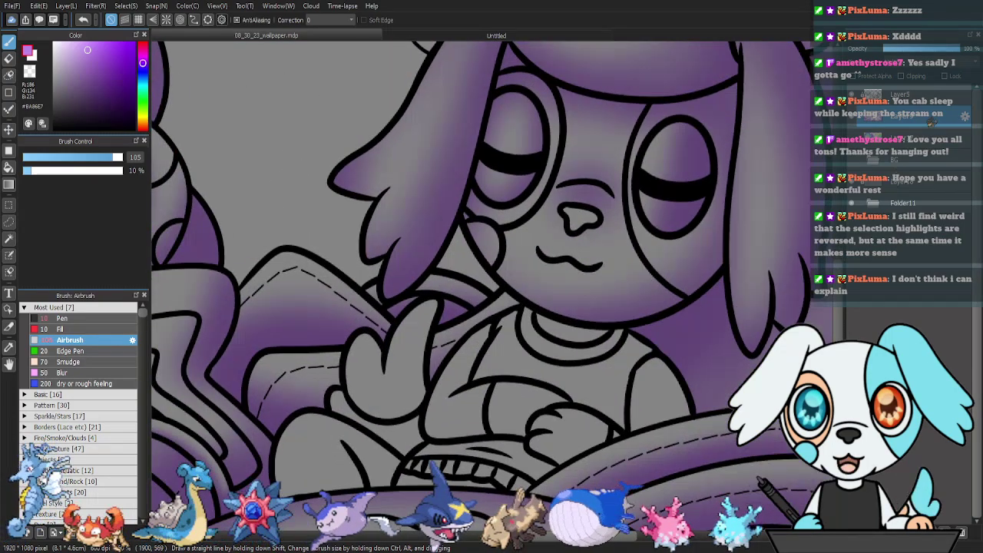
pyautogui.click(900, 94)
pyautogui.press('w')
pyautogui.moveTo(613, 316); pyautogui.dragTo(560, 226)
pyautogui.click(519, 248)
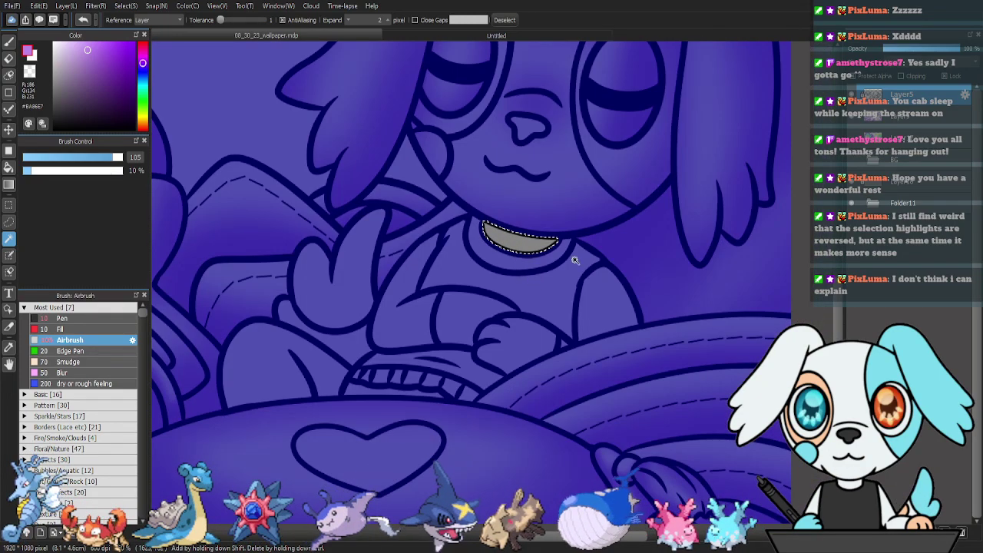
pyautogui.press('b')
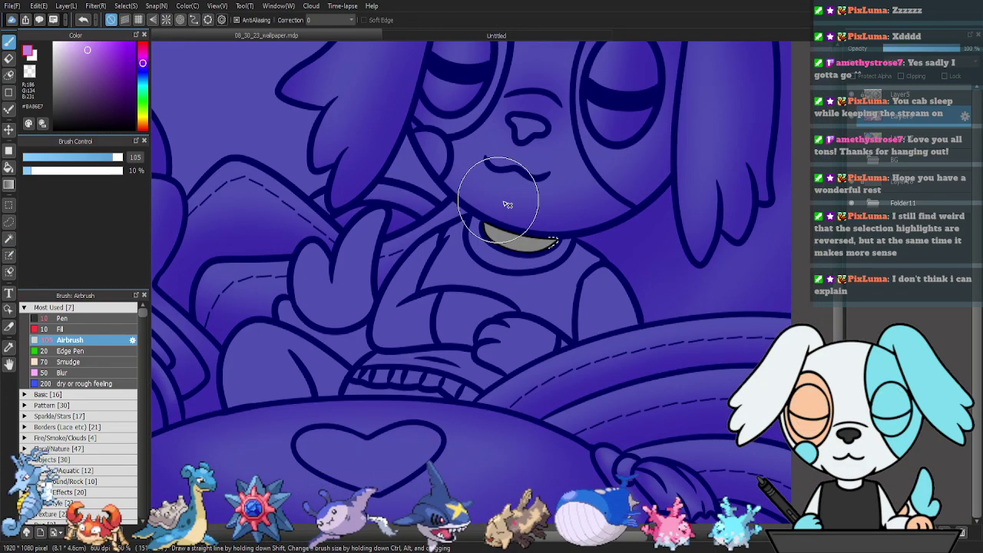
pyautogui.moveTo(526, 214)
pyautogui.mouseDown()
pyautogui.moveTo(482, 211)
pyautogui.moveTo(467, 226)
pyautogui.moveTo(503, 240)
pyautogui.moveTo(495, 232)
pyautogui.moveTo(451, 251)
pyautogui.mouseUp()
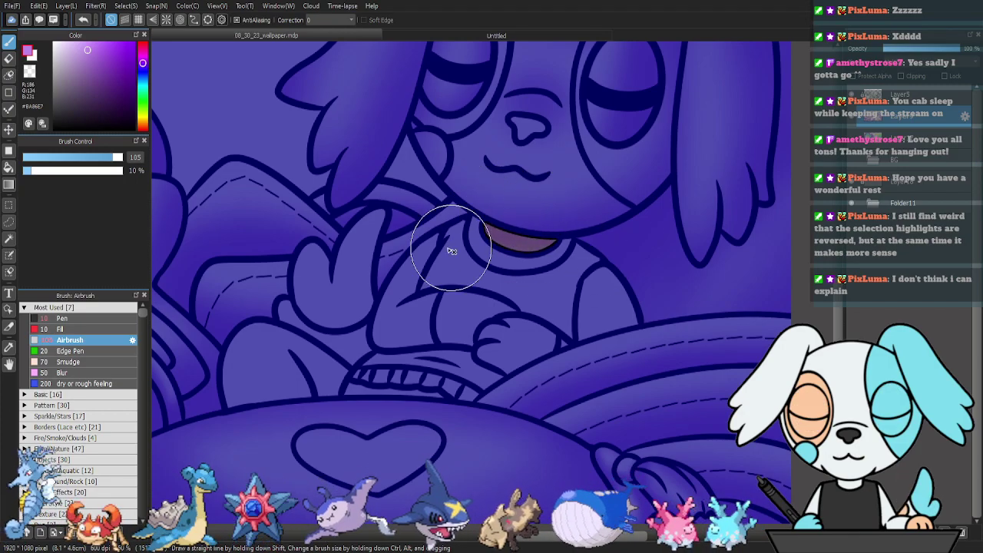
pyautogui.hotkey('ctrl', 'd')
# Select the dog's shirt and collar from the line art, airbrush purple shading on Layer9, and clear the selection.
pyautogui.press('w')
pyautogui.click(500, 279)
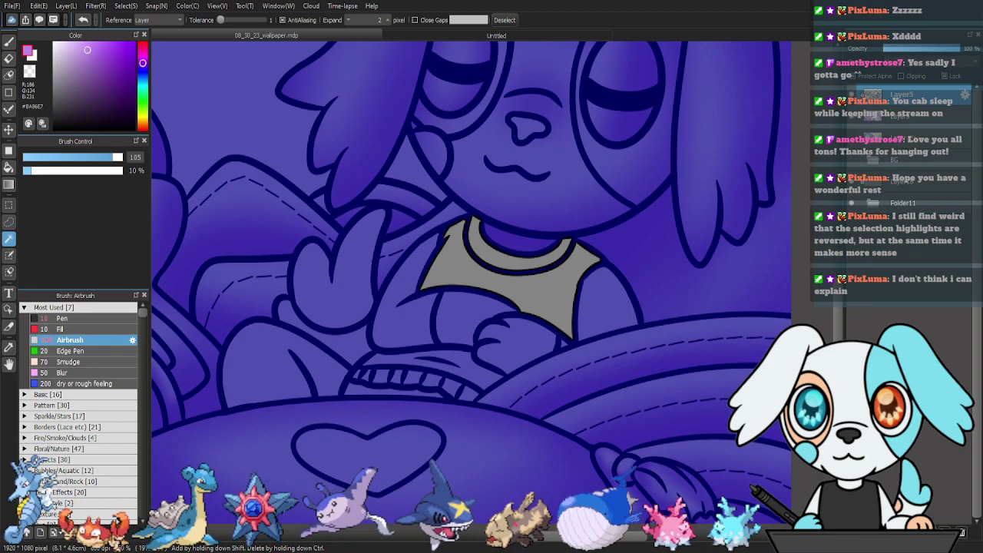
pyautogui.press('b')
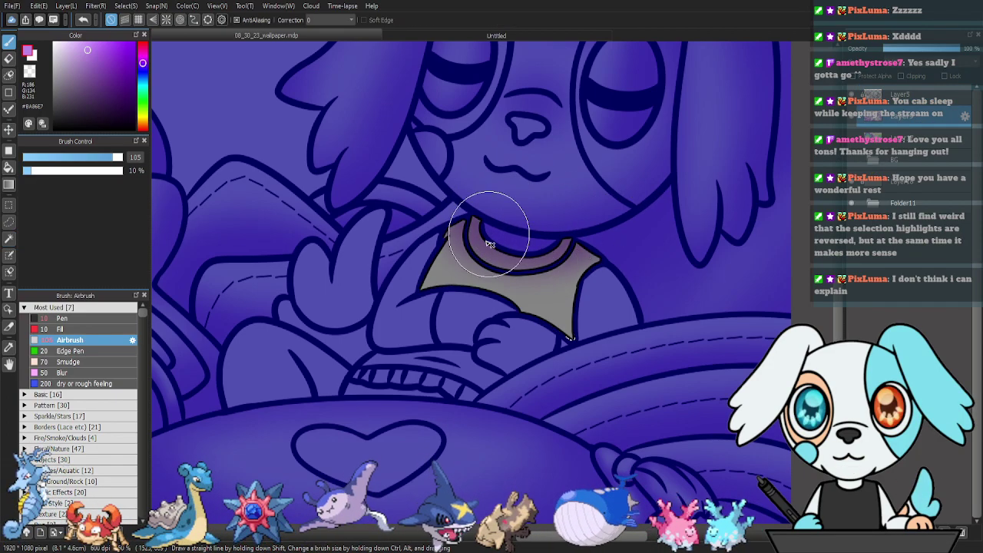
pyautogui.moveTo(536, 344)
pyautogui.mouseDown()
pyautogui.moveTo(412, 313)
pyautogui.moveTo(594, 347)
pyautogui.moveTo(593, 262)
pyautogui.moveTo(602, 274)
pyautogui.moveTo(614, 267)
pyautogui.moveTo(583, 317)
pyautogui.mouseUp()
pyautogui.hotkey('ctrl', 'd')
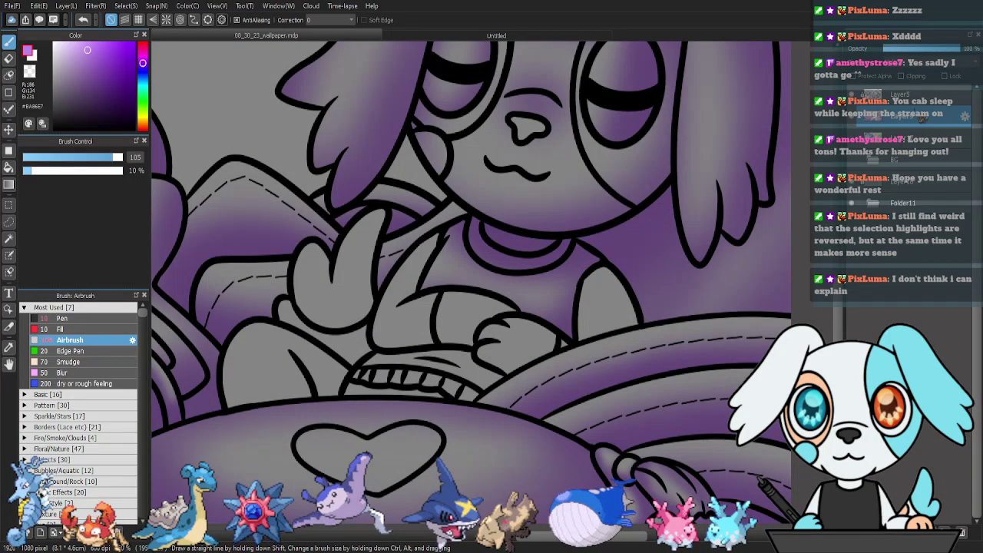
# Select the dog's right upper arm and the paw resting on its lap from the Layer5 line art with the Magic Wand.
pyautogui.click(920, 96)
pyautogui.press('w')
pyautogui.click(598, 317)
pyautogui.keyDown('shift'); pyautogui.click(547, 349); pyautogui.keyUp('shift')
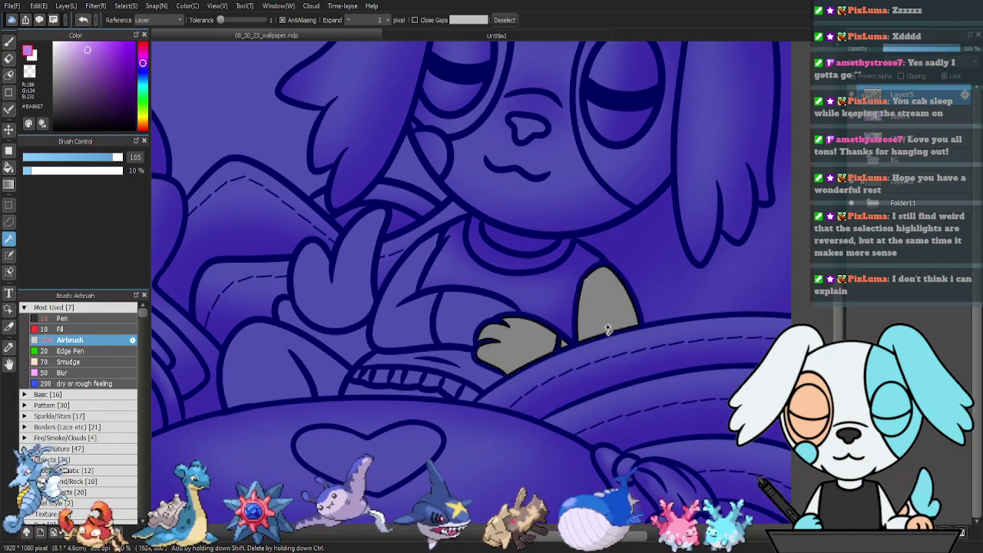
# Airbrush purple along the lower and outer edges of the arm and paw on Layer9, and clear the selection.
pyautogui.press('b')
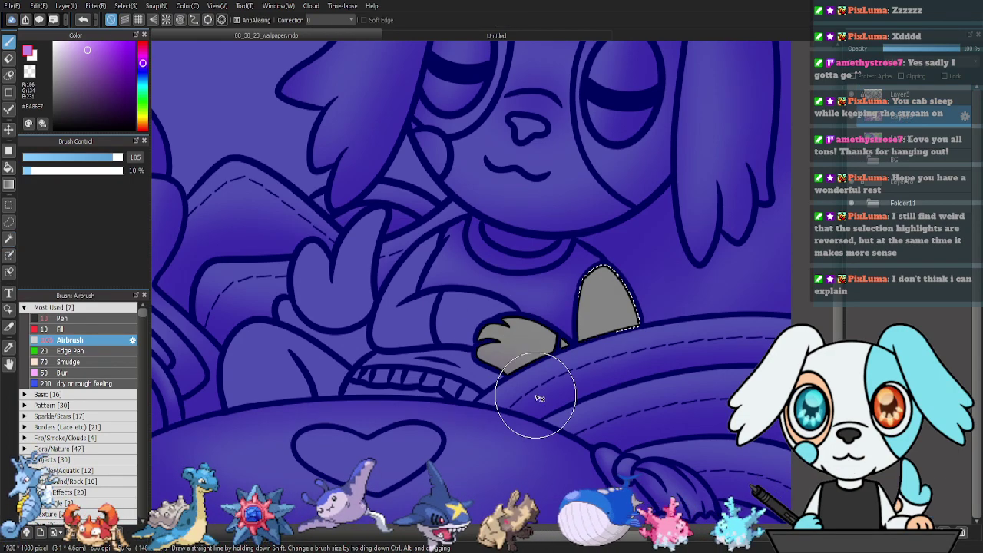
pyautogui.moveTo(500, 397)
pyautogui.mouseDown()
pyautogui.moveTo(570, 388)
pyautogui.moveTo(664, 323)
pyautogui.mouseUp()
pyautogui.moveTo(634, 291)
pyautogui.mouseDown()
pyautogui.moveTo(638, 280)
pyautogui.moveTo(598, 370)
pyautogui.mouseUp()
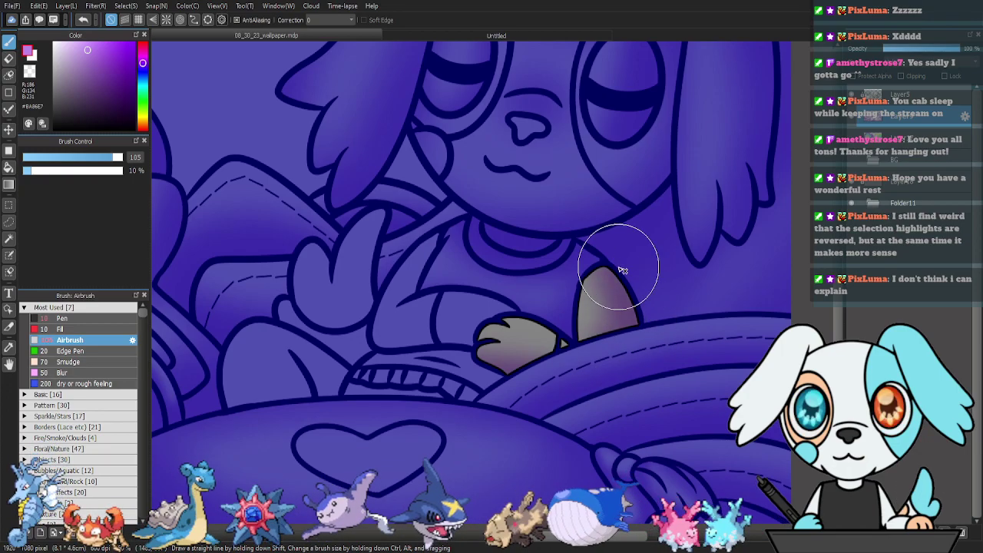
pyautogui.moveTo(477, 364); pyautogui.dragTo(502, 358)
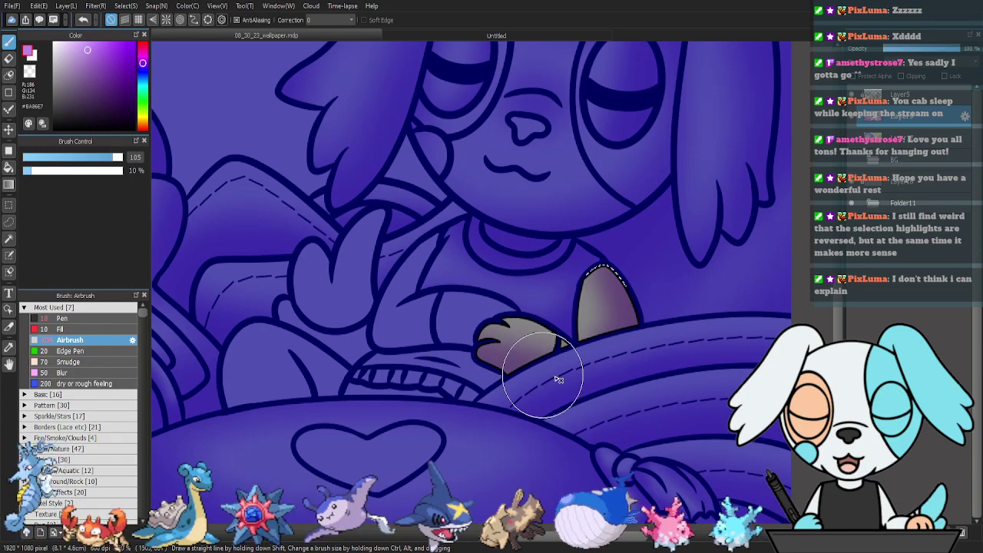
pyautogui.hotkey('ctrl', 'd')
# Select both parts of the dog's bent arm from the Layer5 line art, airbrush their edges purple on Layer9 at size 50, and clear the selection.
pyautogui.click(903, 94)
pyautogui.press('w')
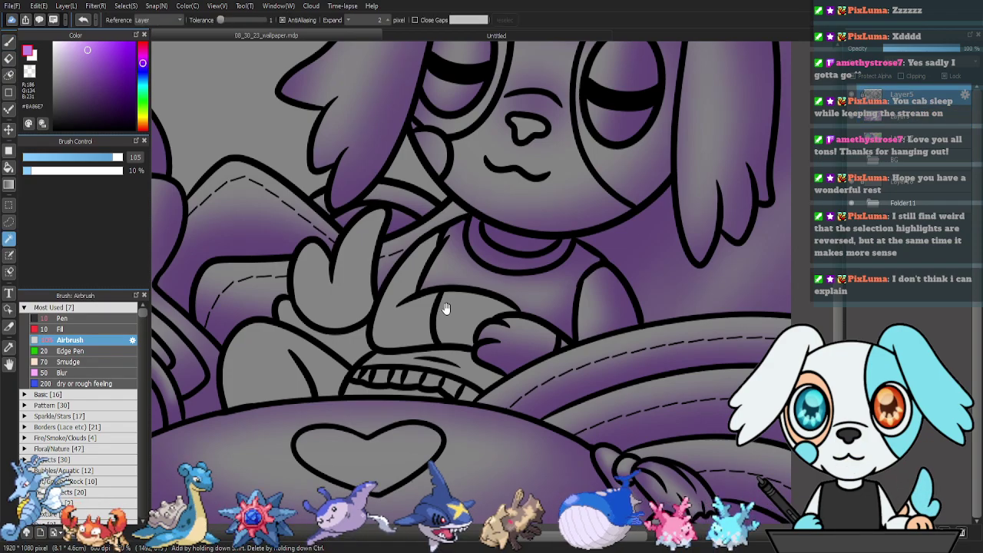
pyautogui.moveTo(446, 309); pyautogui.dragTo(523, 311)
pyautogui.click(496, 317)
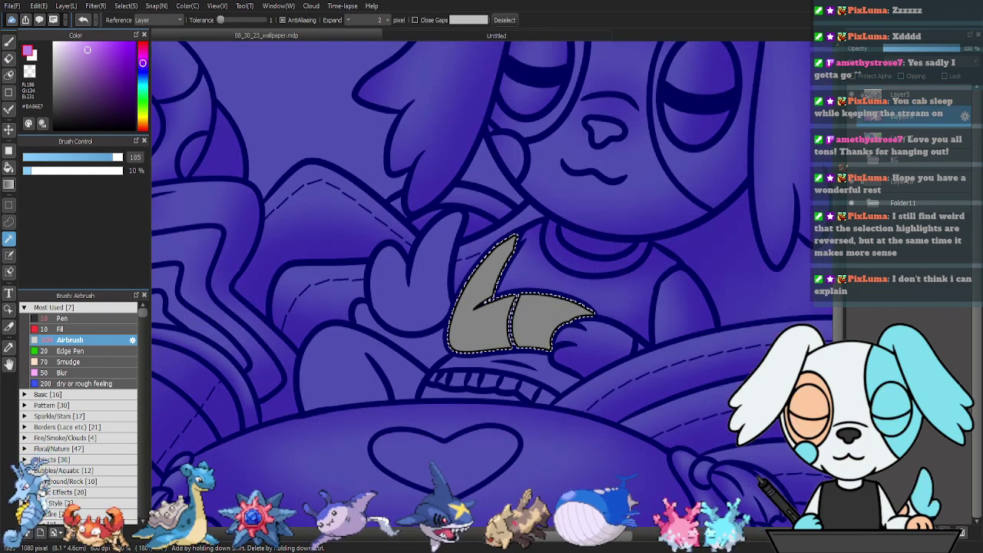
pyautogui.press('b')
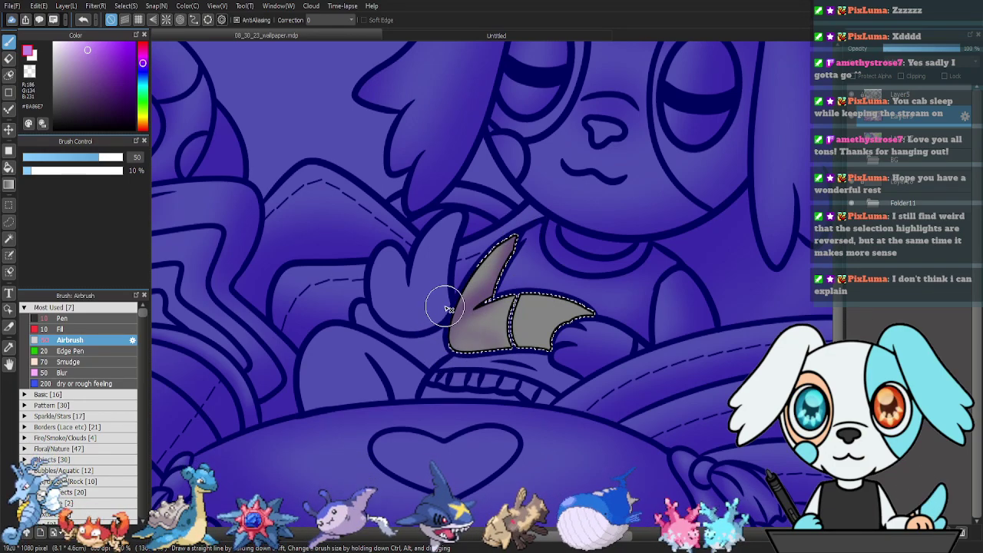
pyautogui.hotkey('ctrl', 'd')
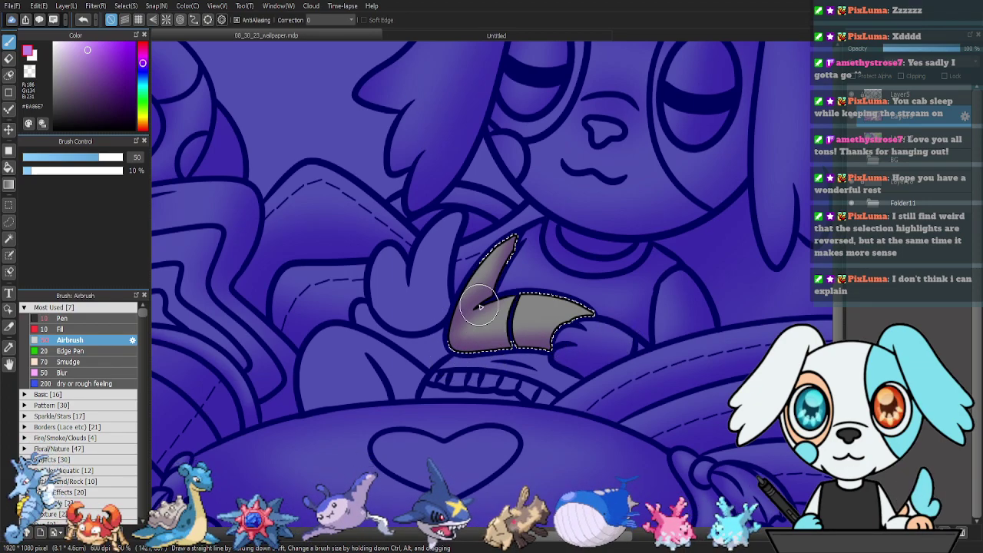
pyautogui.moveTo(566, 338); pyautogui.dragTo(588, 348)
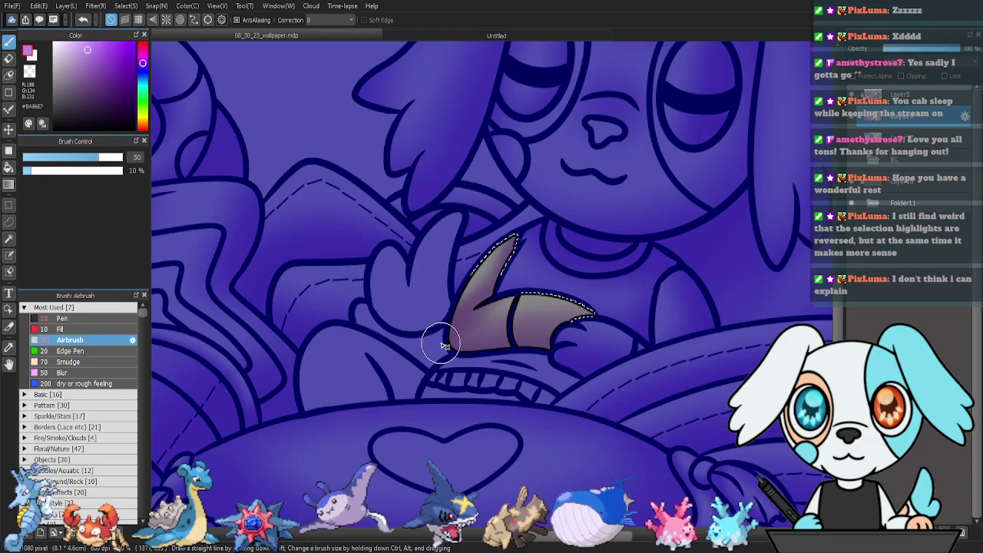
pyautogui.hotkey('ctrl', 'd')
# Select the strip of clothing below the dog's forearm from the line art, airbrush it purple on Layer9, and clear the selection.
pyautogui.moveTo(704, 329); pyautogui.dragTo(674, 304)
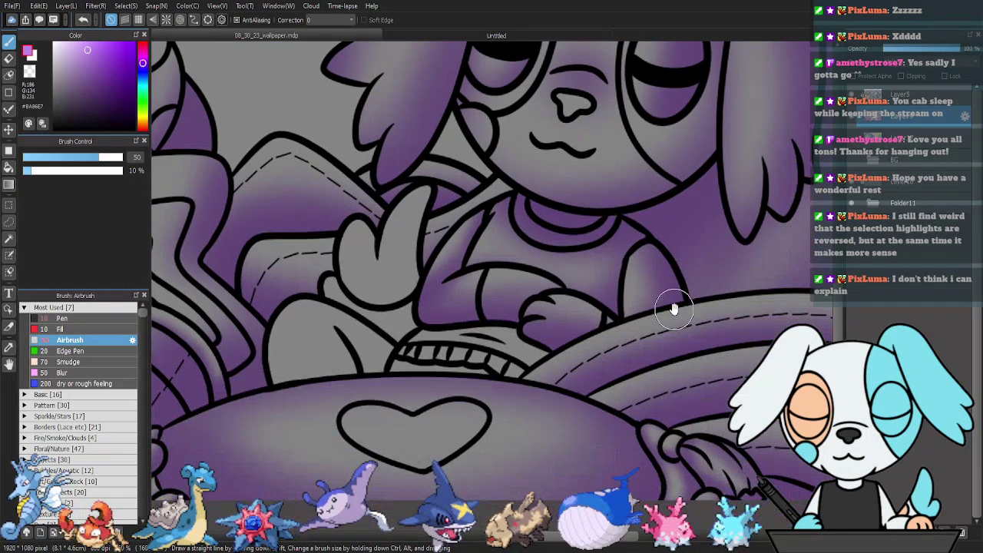
pyautogui.press('w')
pyautogui.click(552, 340)
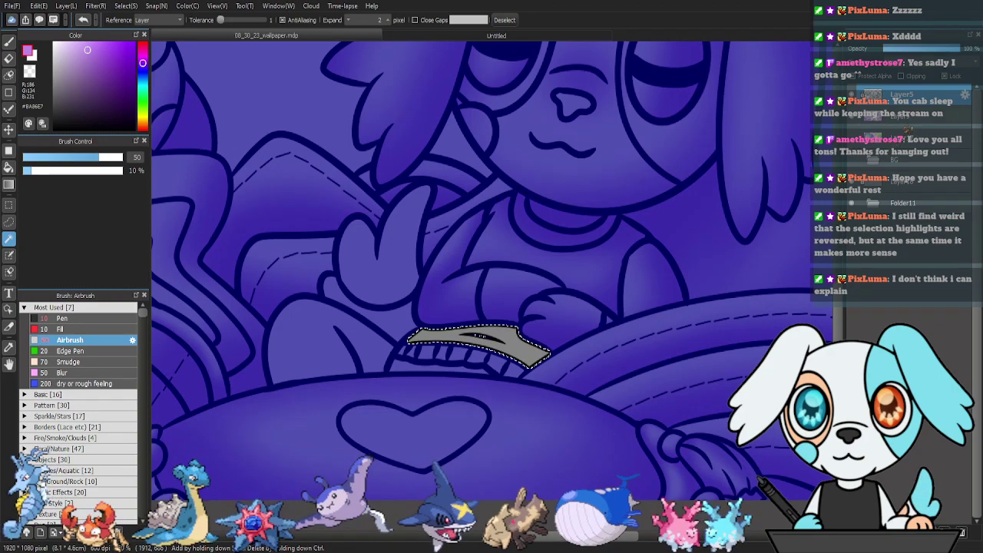
pyautogui.press('b')
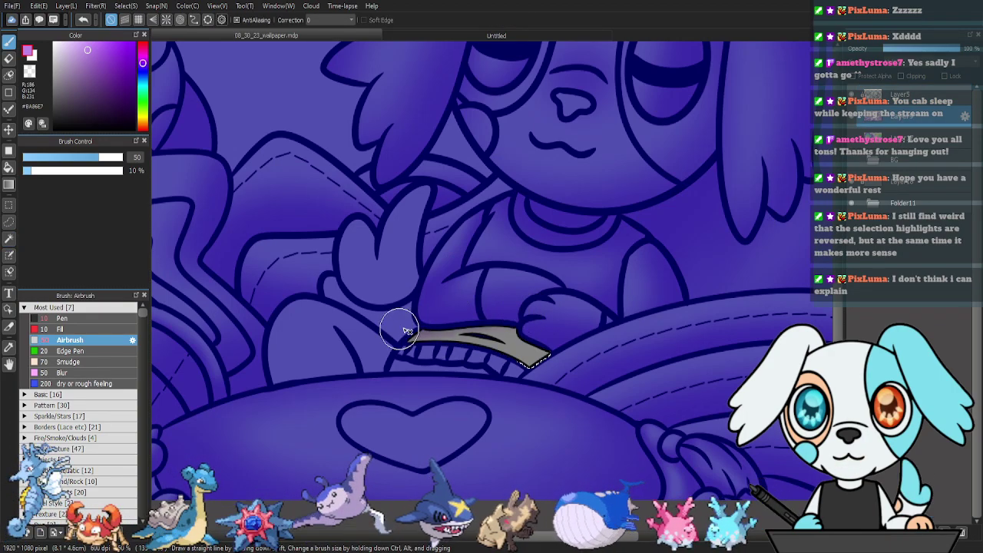
pyautogui.moveTo(403, 331); pyautogui.dragTo(495, 326)
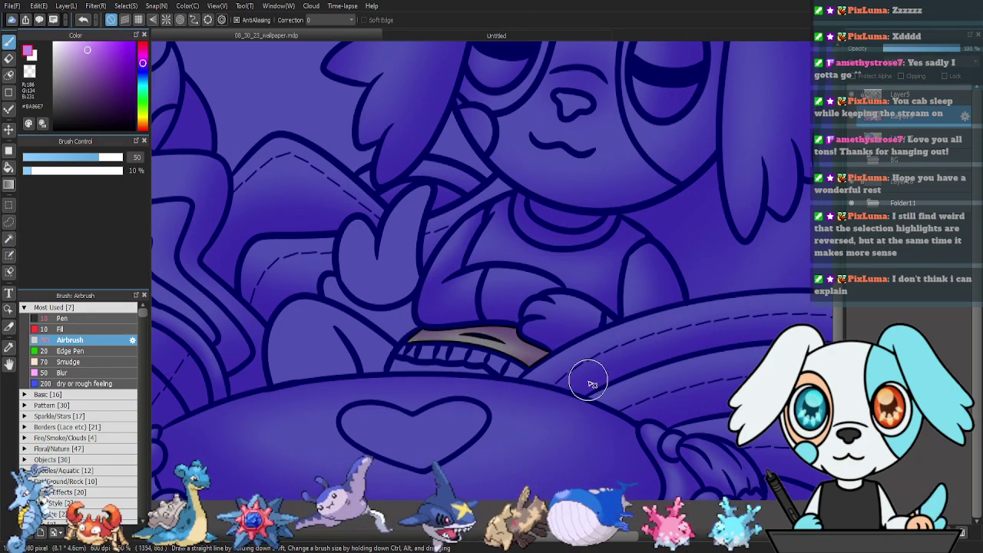
pyautogui.hotkey('ctrl', 'd')
# Select the dog's raised foot and ankle from the line art, airbrush purple shading on Layer9 at brush size 115, and clear the selection.
pyautogui.press('w')
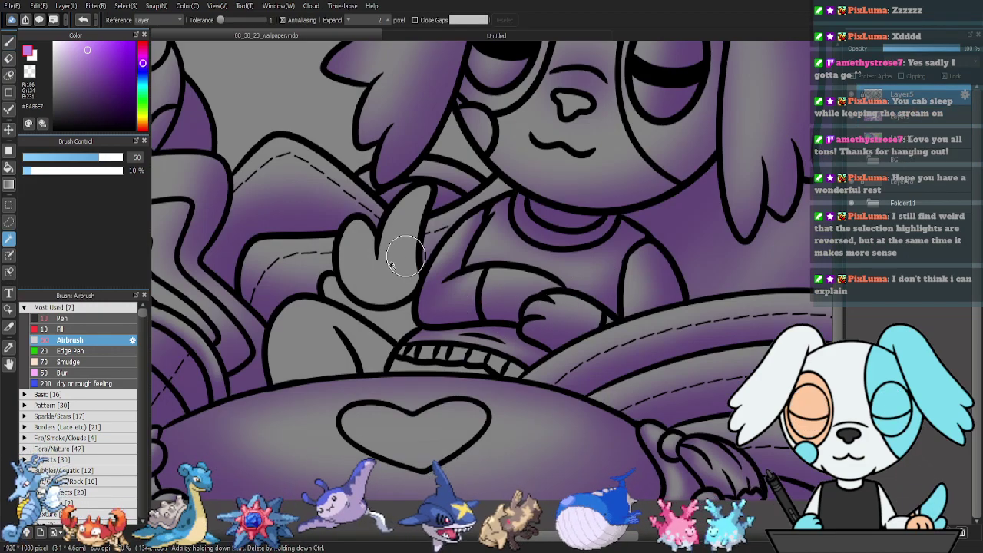
pyautogui.click(415, 262)
pyautogui.keyDown('shift'); pyautogui.click(404, 318); pyautogui.keyUp('shift')
pyautogui.click(907, 116)
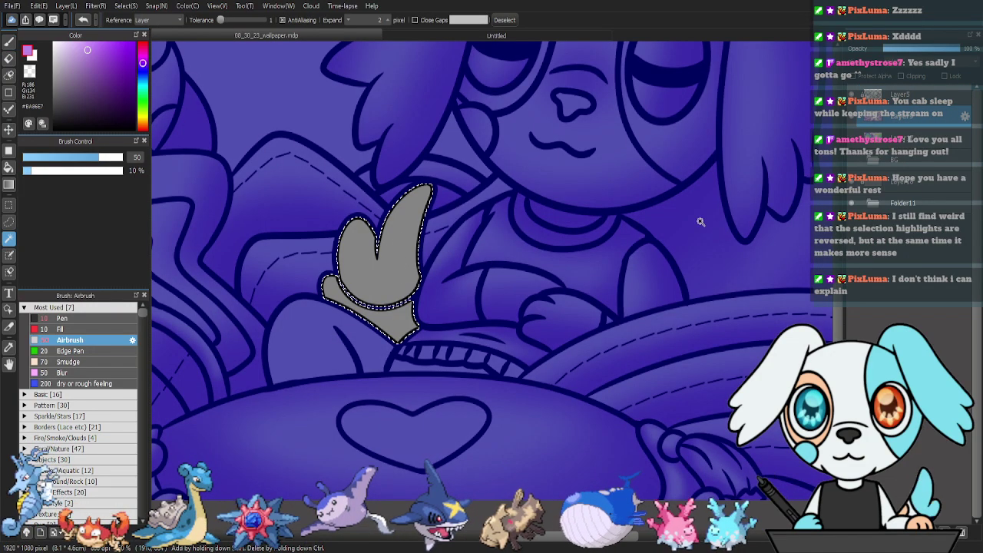
pyautogui.press('b')
pyautogui.moveTo(113, 157); pyautogui.dragTo(116, 158)
pyautogui.moveTo(439, 215)
pyautogui.mouseDown()
pyautogui.moveTo(454, 160)
pyautogui.moveTo(410, 356)
pyautogui.moveTo(309, 334)
pyautogui.mouseUp()
pyautogui.moveTo(441, 341)
pyautogui.mouseDown()
pyautogui.moveTo(441, 298)
pyautogui.moveTo(422, 293)
pyautogui.mouseUp()
pyautogui.moveTo(353, 199); pyautogui.dragTo(355, 299)
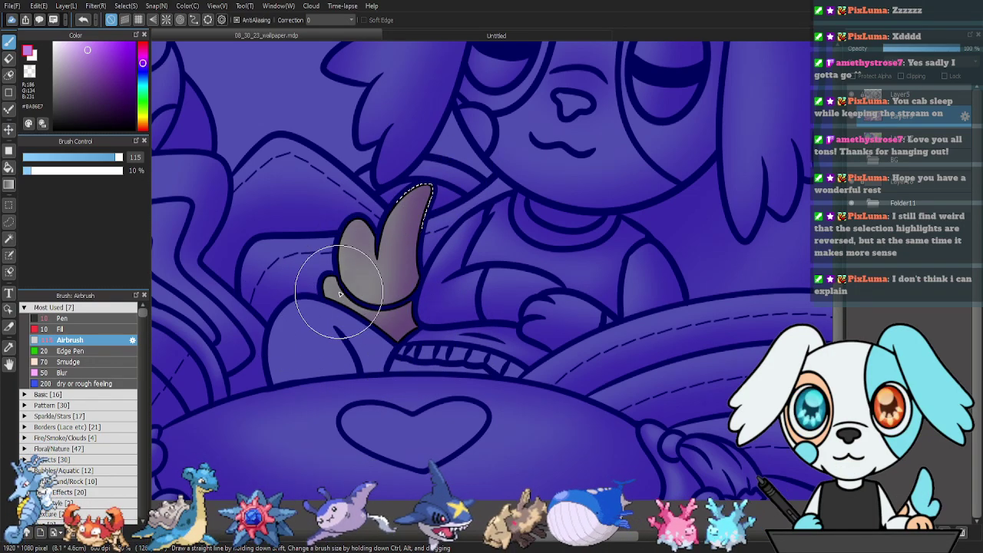
pyautogui.hotkey('ctrl', 'd')
# Select the dog's bent leg beside the heart pillow from the line art, airbrush it purple on Layer9, and clear the selection.
pyautogui.click(928, 97)
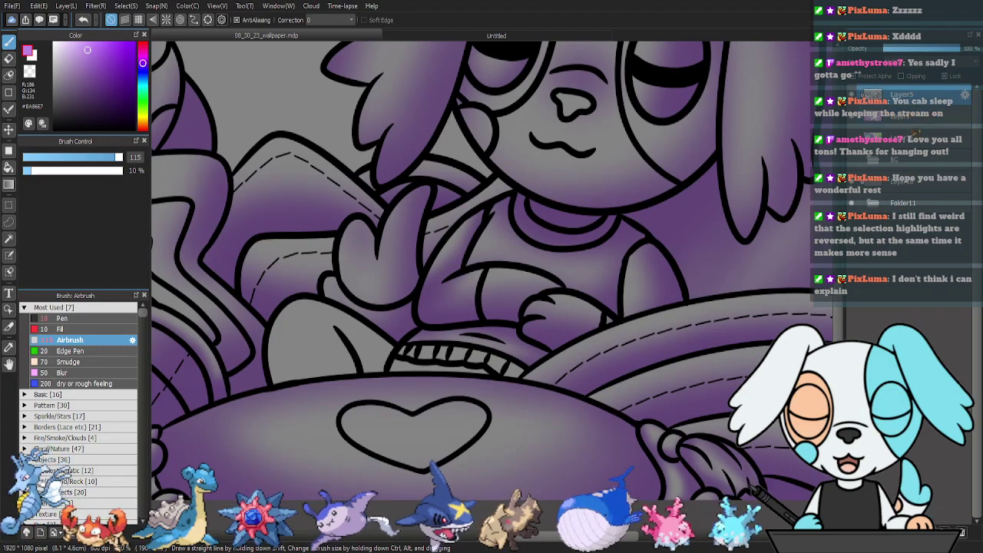
pyautogui.press('w')
pyautogui.click(376, 353)
pyautogui.click(901, 122)
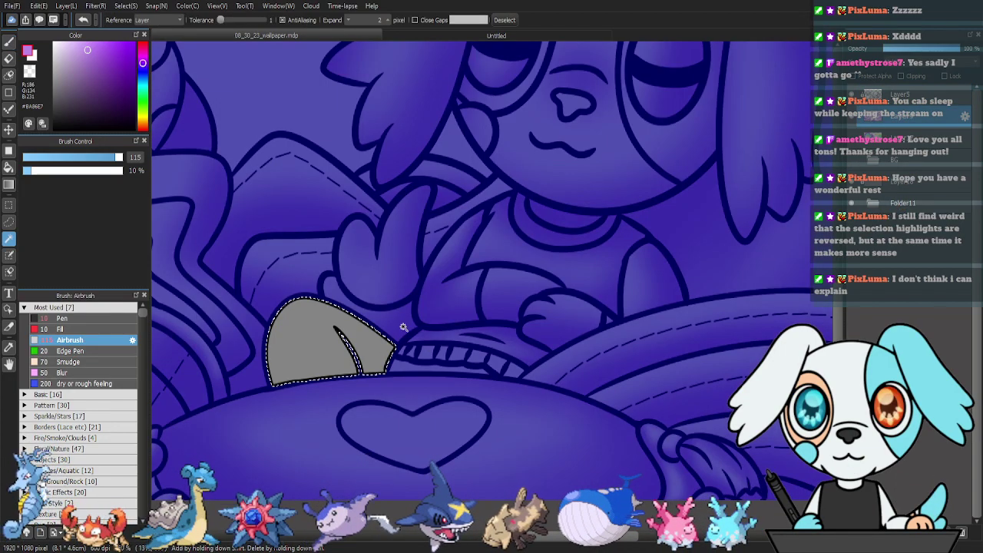
pyautogui.press('b')
pyautogui.moveTo(410, 344)
pyautogui.mouseDown()
pyautogui.moveTo(413, 354)
pyautogui.moveTo(338, 333)
pyautogui.moveTo(325, 346)
pyautogui.mouseUp()
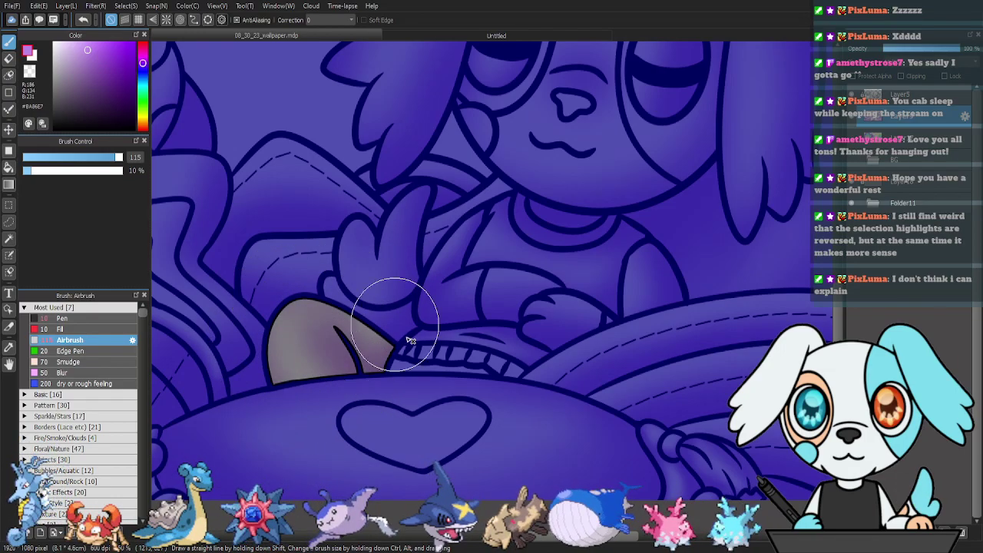
pyautogui.hotkey('ctrl', 'd')
# Select the ribbed band and the strip beneath it, lasso in the gaps, airbrush the area purple on Layer9, and clear the selection.
pyautogui.press('w')
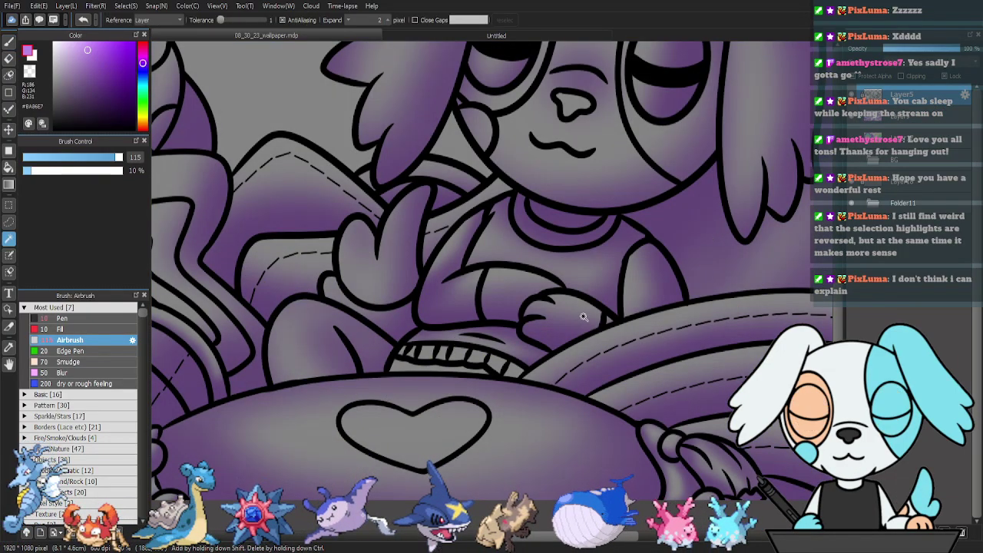
pyautogui.click(400, 362)
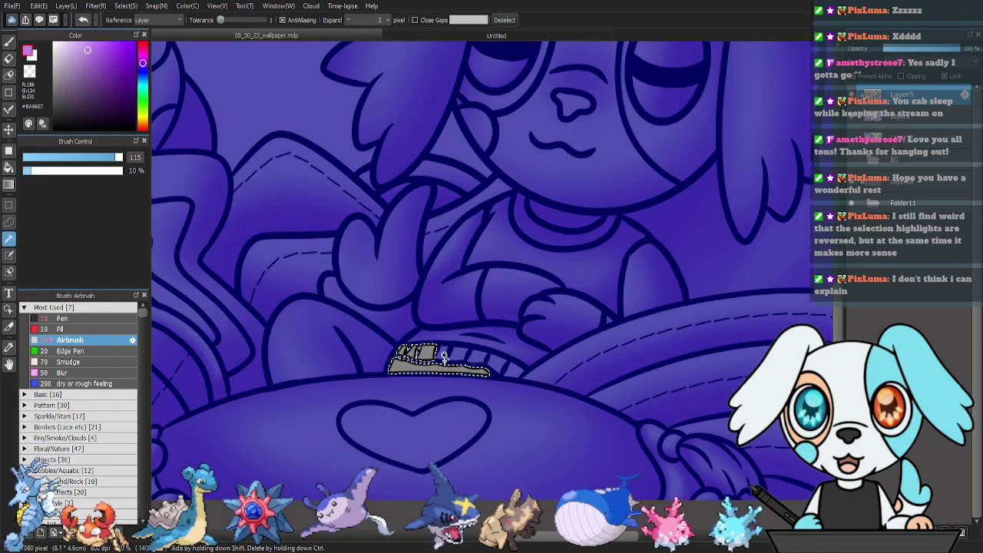
pyautogui.moveTo(443, 356); pyautogui.dragTo(474, 361)
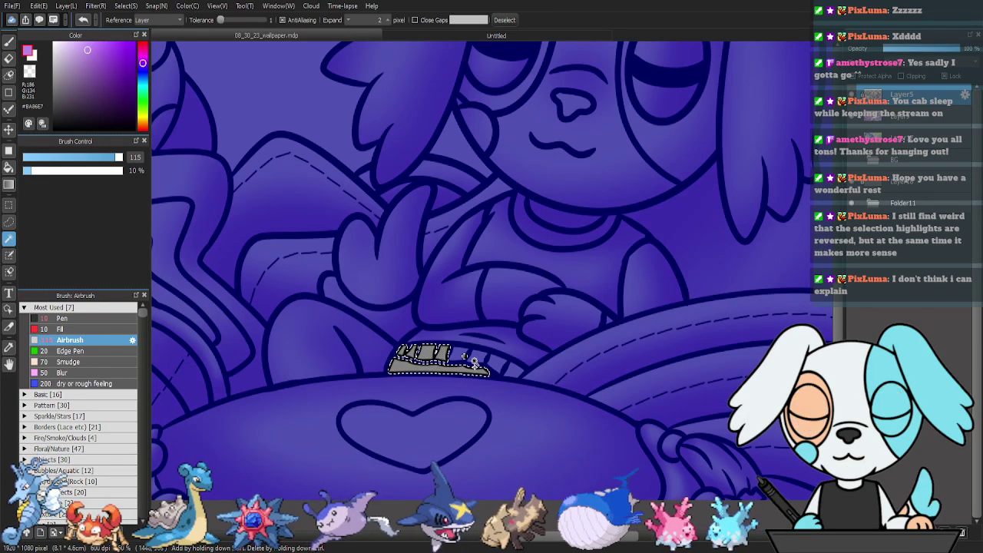
pyautogui.keyDown('shift'); pyautogui.click(519, 373); pyautogui.keyUp('shift')
pyautogui.press('l')
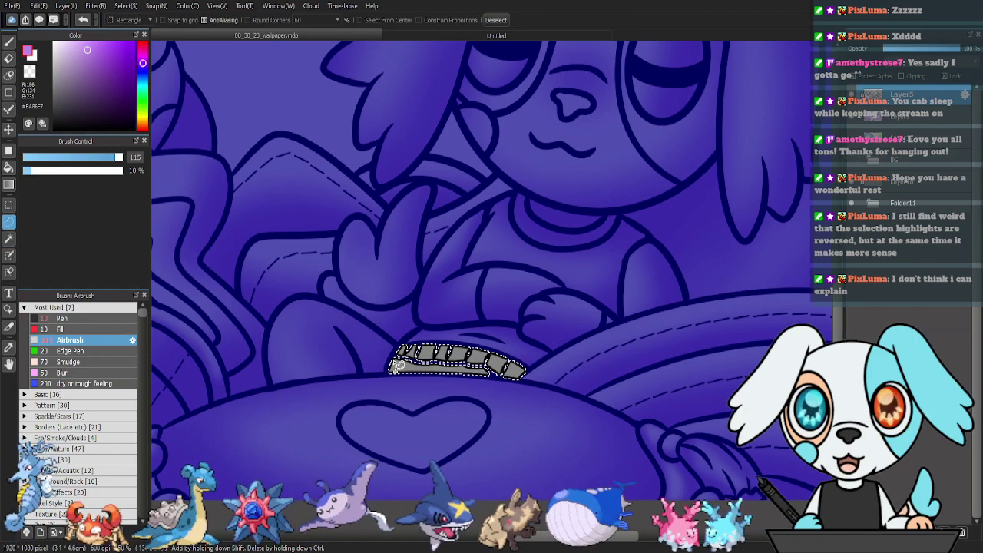
pyautogui.moveTo(421, 350)
pyautogui.mouseDown()
pyautogui.moveTo(463, 352)
pyautogui.moveTo(512, 381)
pyautogui.mouseUp()
pyautogui.click(915, 123)
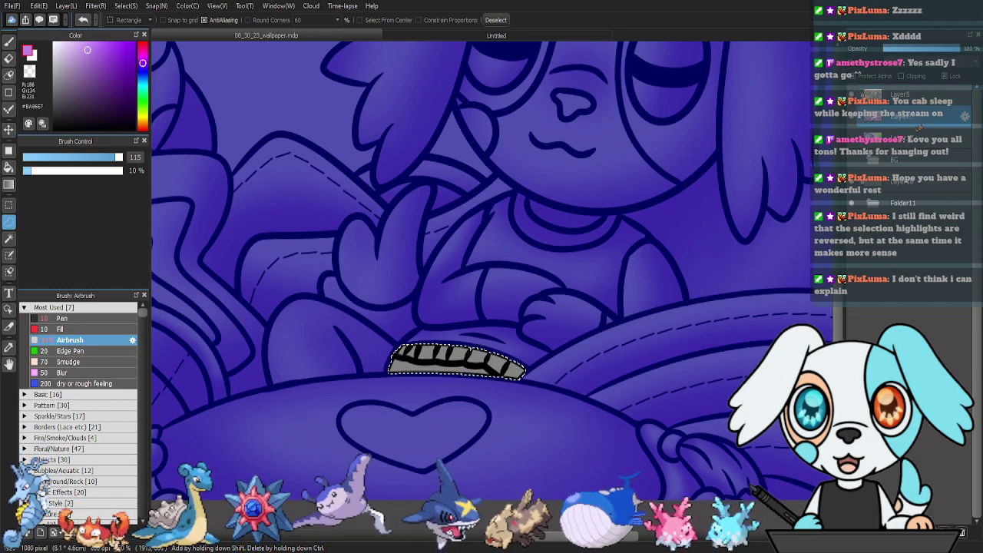
pyautogui.press('b')
pyautogui.moveTo(544, 332)
pyautogui.mouseDown()
pyautogui.moveTo(359, 334)
pyautogui.moveTo(523, 337)
pyautogui.moveTo(582, 370)
pyautogui.moveTo(493, 400)
pyautogui.moveTo(378, 412)
pyautogui.moveTo(595, 388)
pyautogui.mouseUp()
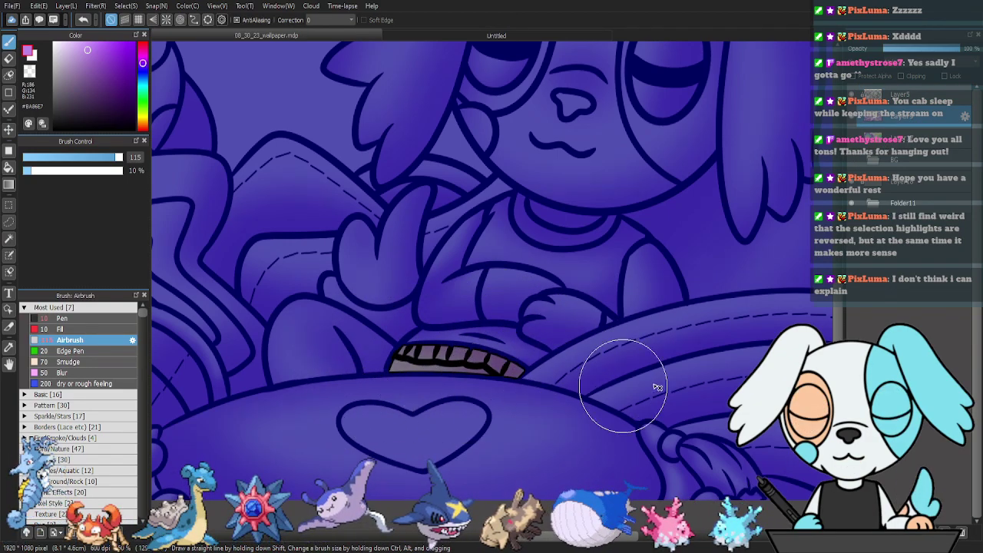
pyautogui.hotkey('ctrl', 'd')
# Hide the grey layer to examine the shading over the wallpaper's full colours, and show the grey layer again.
pyautogui.moveTo(536, 268); pyautogui.dragTo(670, 352)
pyautogui.moveTo(518, 317); pyautogui.dragTo(687, 370)
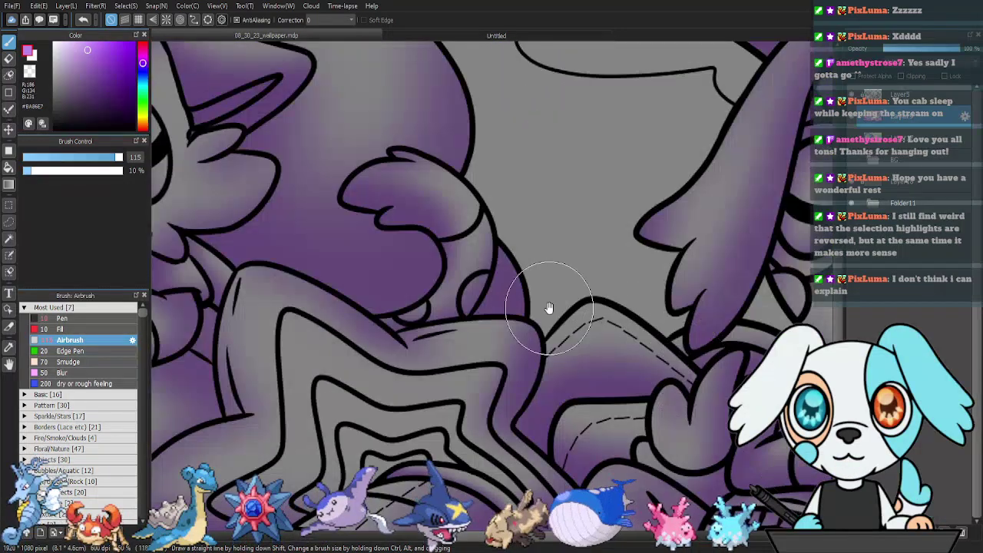
pyautogui.moveTo(470, 270); pyautogui.dragTo(633, 336)
pyautogui.moveTo(780, 245)
pyautogui.mouseDown()
pyautogui.moveTo(526, 356)
pyautogui.moveTo(631, 297)
pyautogui.mouseUp()
pyautogui.hotkey('ctrl', '-')
pyautogui.hotkey('ctrl', '-')
pyautogui.click(852, 138)
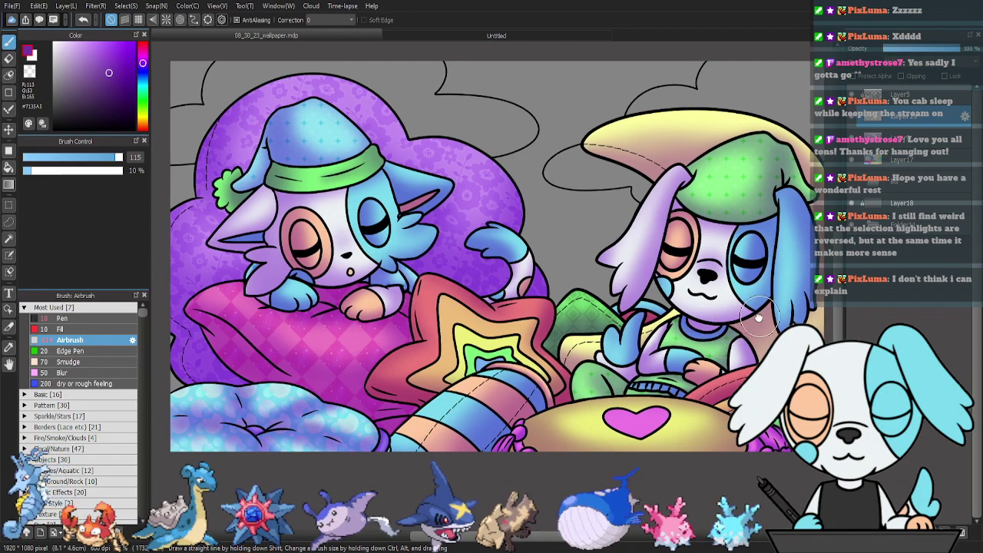
pyautogui.scroll(2, 760, 315)
pyautogui.scroll(5, 412, 384)
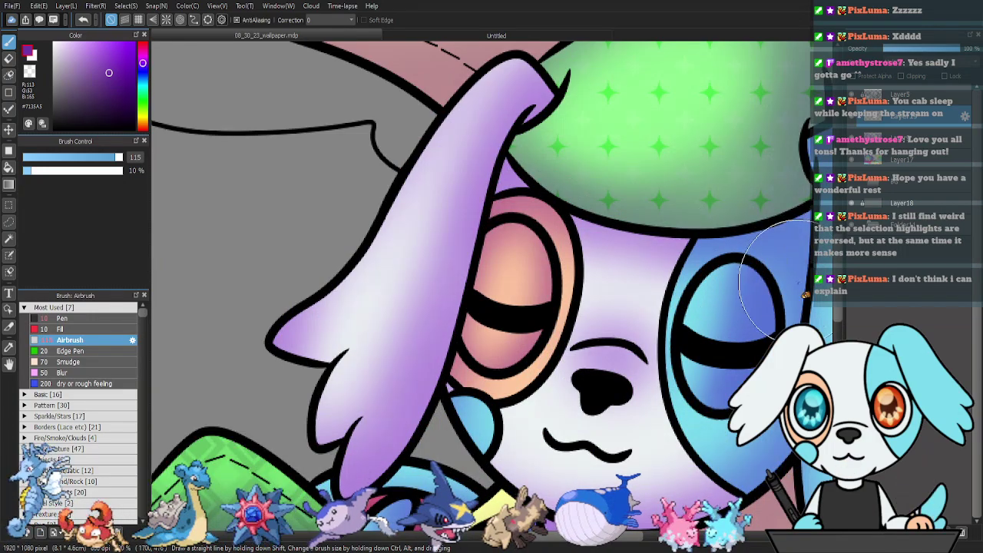
pyautogui.click(851, 160)
# Airbrush darker purple (#7135A5) at brush size 35 under the dog's hat brim and around its eyes, brow and cheek.
pyautogui.moveTo(649, 303); pyautogui.dragTo(520, 320)
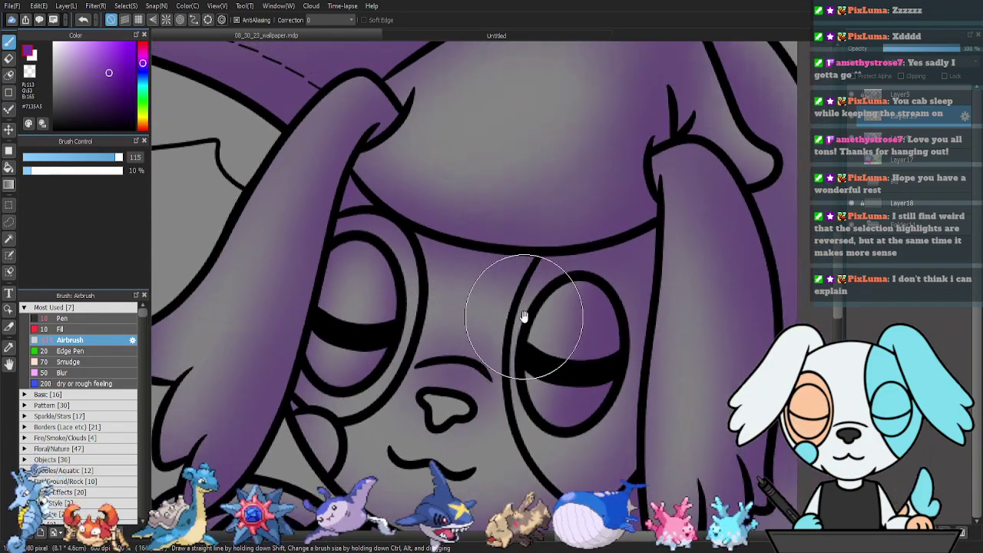
pyautogui.moveTo(109, 159); pyautogui.dragTo(82, 161)
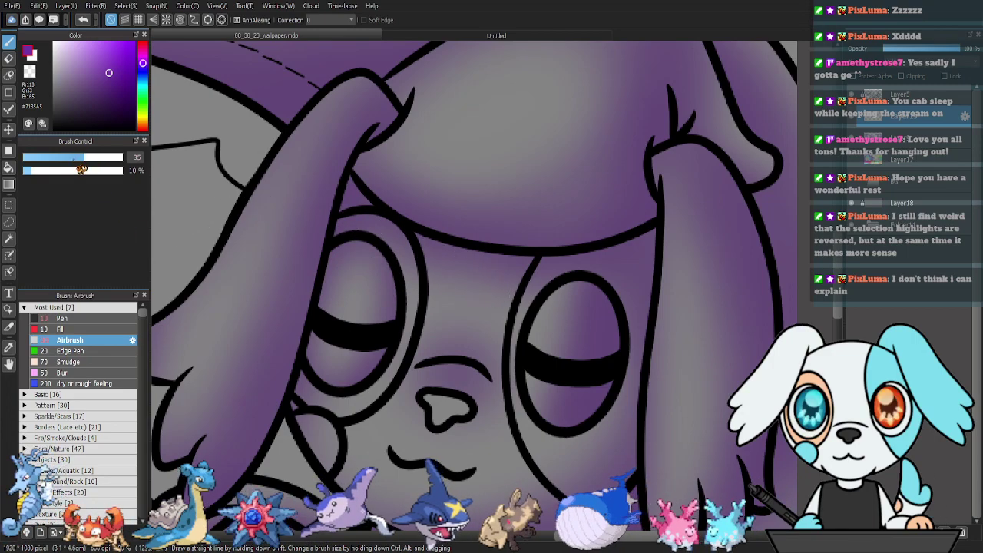
pyautogui.moveTo(352, 182)
pyautogui.mouseDown()
pyautogui.moveTo(444, 243)
pyautogui.moveTo(359, 204)
pyautogui.moveTo(505, 256)
pyautogui.moveTo(502, 248)
pyautogui.moveTo(442, 244)
pyautogui.moveTo(535, 258)
pyautogui.moveTo(643, 252)
pyautogui.moveTo(657, 229)
pyautogui.mouseUp()
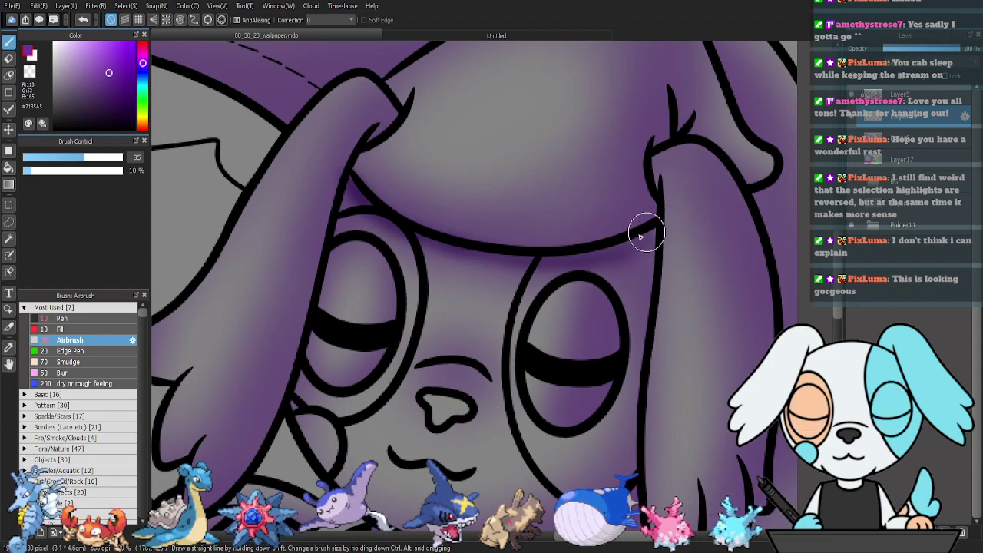
pyautogui.moveTo(653, 269); pyautogui.dragTo(607, 254)
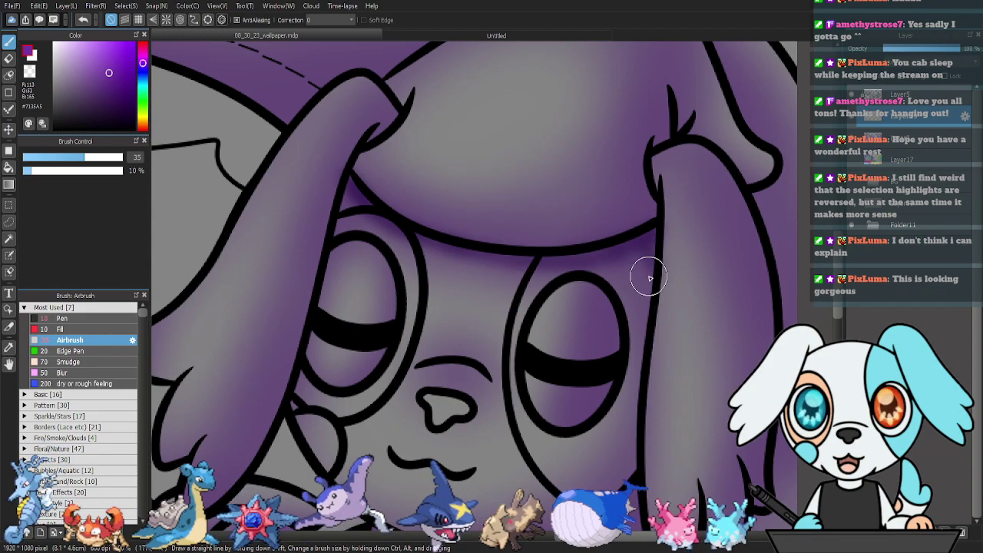
pyautogui.moveTo(612, 376)
pyautogui.mouseDown()
pyautogui.moveTo(616, 292)
pyautogui.moveTo(607, 279)
pyautogui.mouseUp()
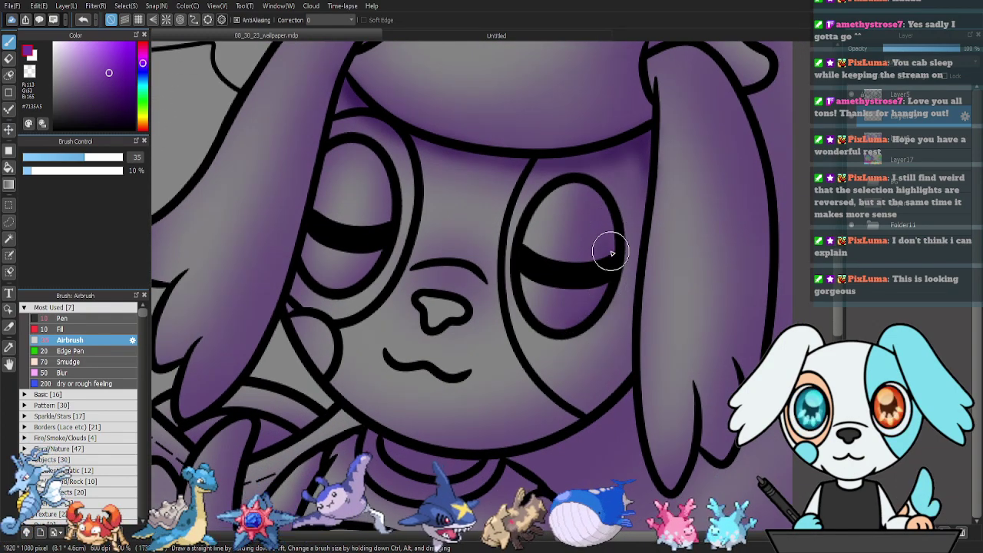
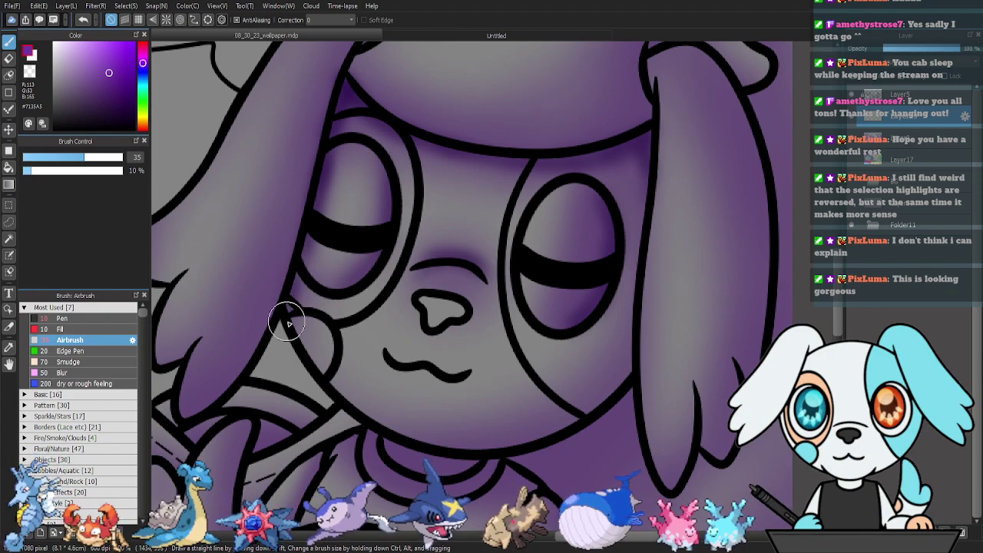
# Select both halves of the dog's face from the Layer5 line art, airbrush darker purple along the chin and outer cheek, and clear the selection.
pyautogui.click(932, 95)
pyautogui.press('w')
pyautogui.click(572, 389)
pyautogui.keyDown('shift'); pyautogui.click(559, 418); pyautogui.keyUp('shift')
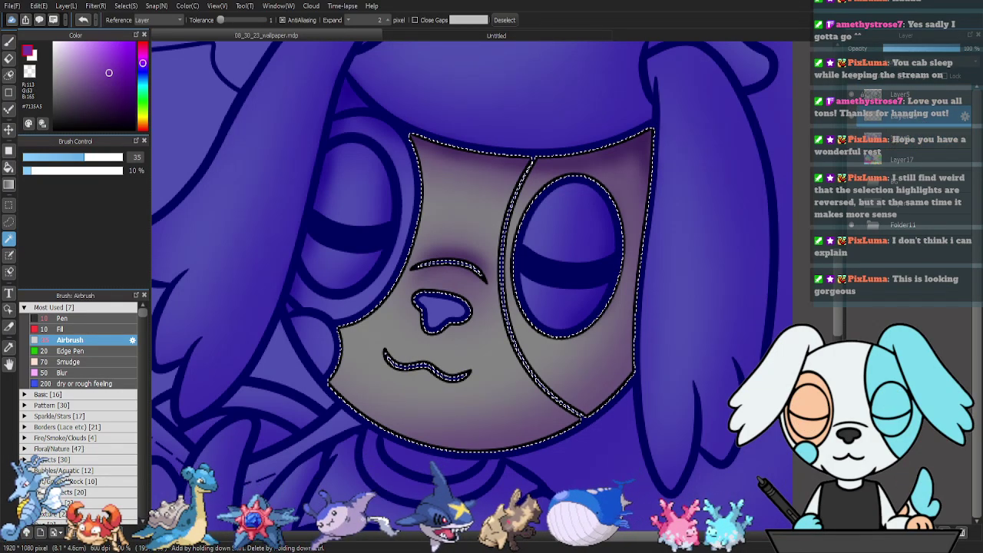
pyautogui.press('b')
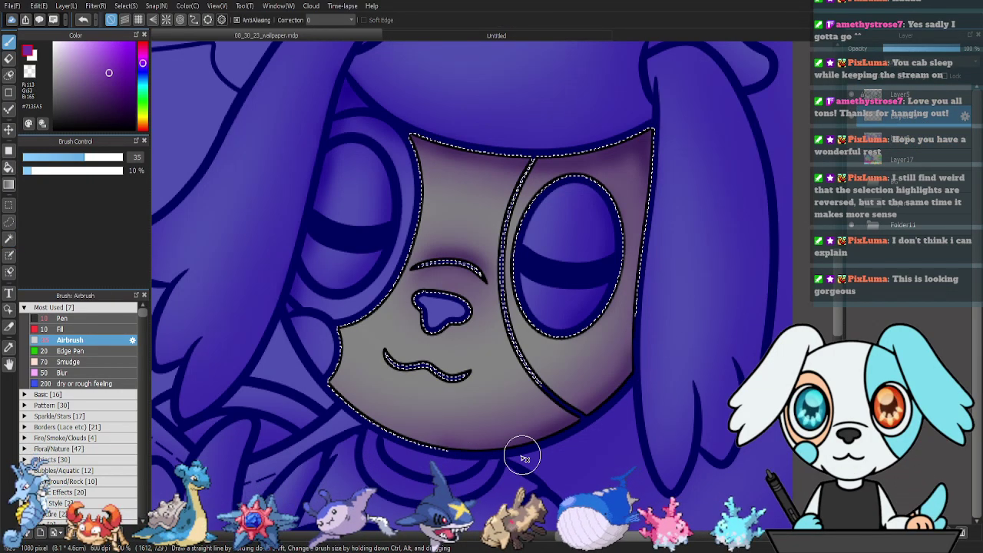
pyautogui.moveTo(406, 450); pyautogui.dragTo(500, 443)
pyautogui.moveTo(652, 252)
pyautogui.mouseDown()
pyautogui.moveTo(653, 317)
pyautogui.moveTo(656, 152)
pyautogui.moveTo(643, 330)
pyautogui.mouseUp()
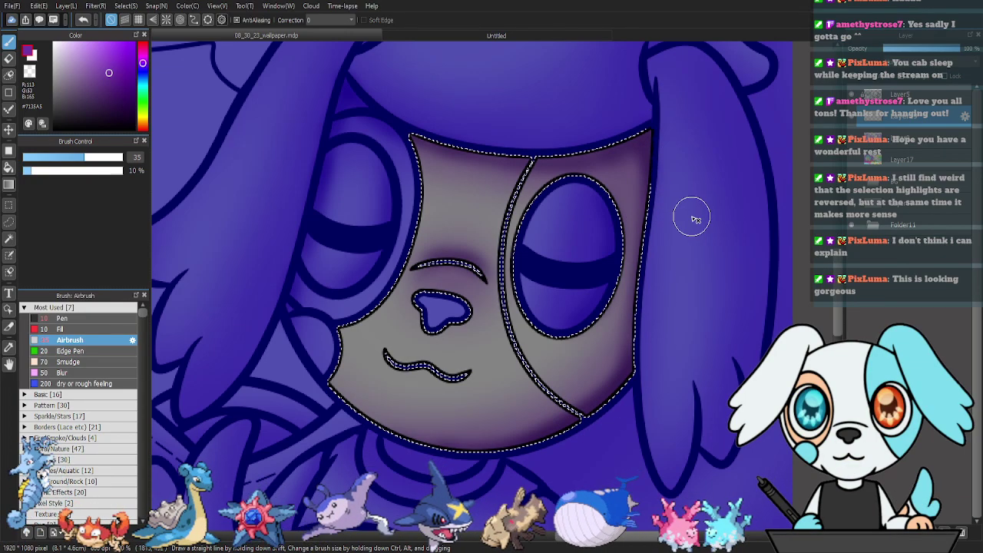
pyautogui.hotkey('ctrl', 'd')
# Select both of the dog's floppy ears from the Layer5 line art, lassoing in the gaps around their creases.
pyautogui.moveTo(595, 376)
pyautogui.mouseDown()
pyautogui.moveTo(535, 328)
pyautogui.moveTo(534, 354)
pyautogui.mouseUp()
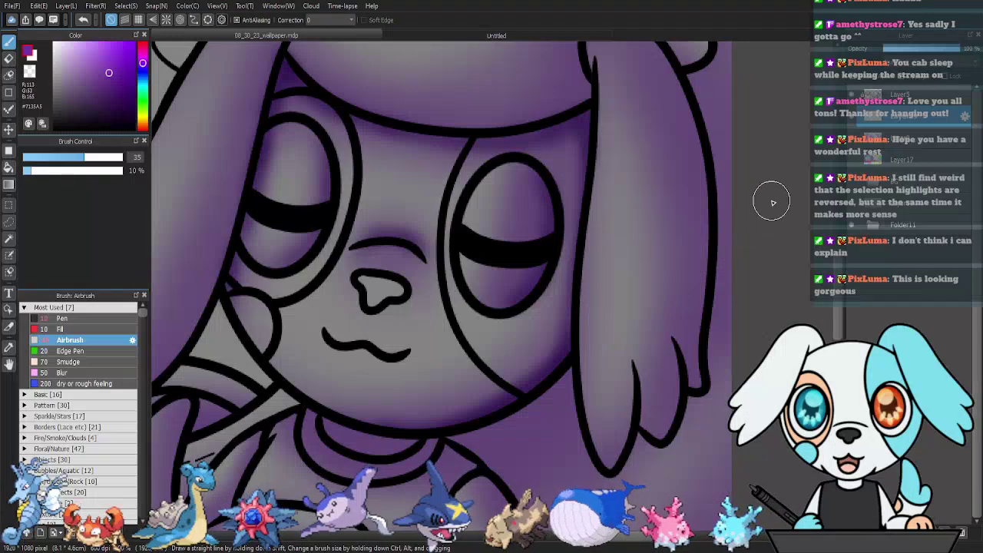
pyautogui.click(897, 96)
pyautogui.press('w')
pyautogui.click(647, 196)
pyautogui.moveTo(630, 208); pyautogui.dragTo(737, 270)
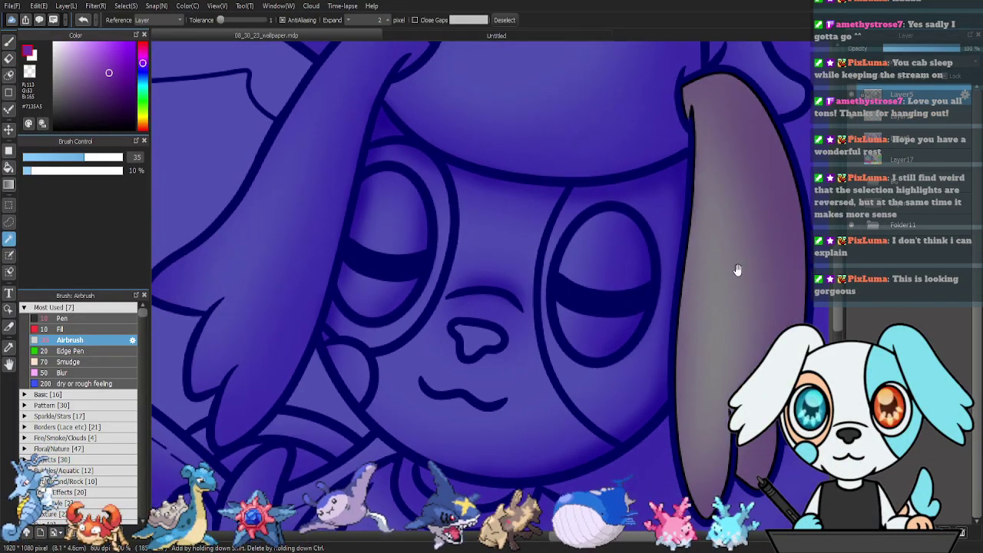
pyautogui.press('m')
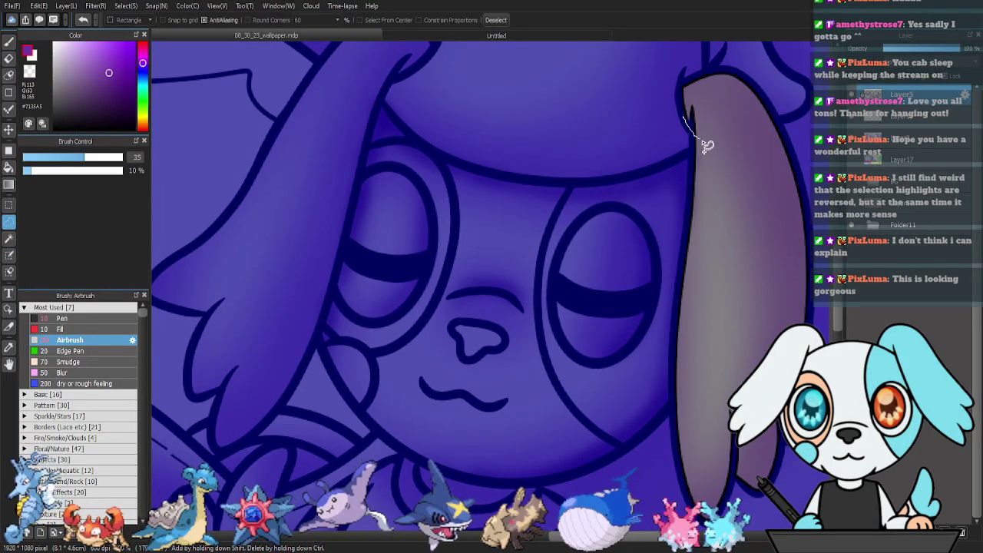
pyautogui.moveTo(730, 159); pyautogui.dragTo(779, 184)
pyautogui.press('w')
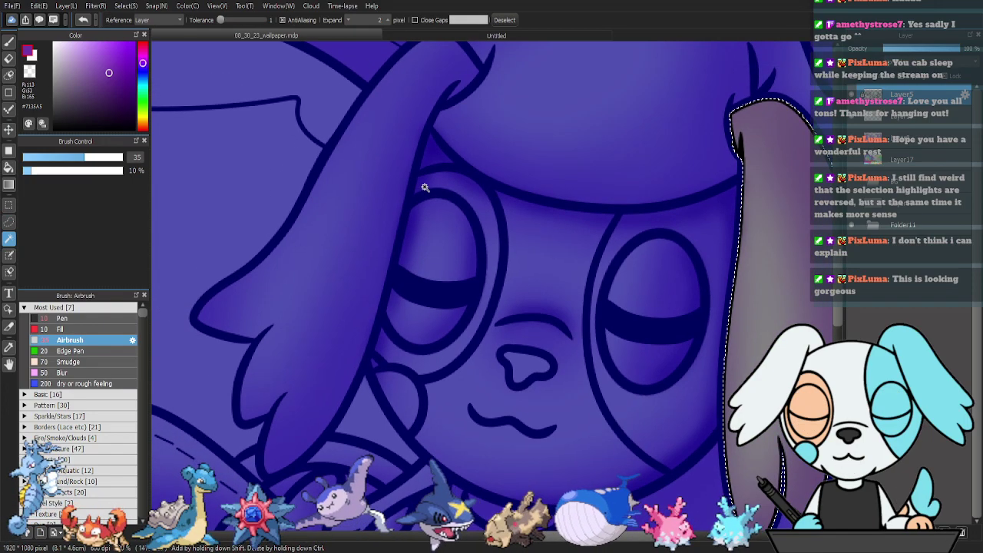
pyautogui.keyDown('shift'); pyautogui.click(371, 189); pyautogui.keyUp('shift')
pyautogui.press('m')
pyautogui.moveTo(717, 347); pyautogui.dragTo(470, 306)
pyautogui.press('b')
# Airbrush darker purple at brush size 35 on the shading layer around the lower tips of the ear nearest the canvas edge.
pyautogui.moveTo(582, 434)
pyautogui.mouseDown()
pyautogui.moveTo(550, 361)
pyautogui.moveTo(504, 402)
pyautogui.mouseUp()
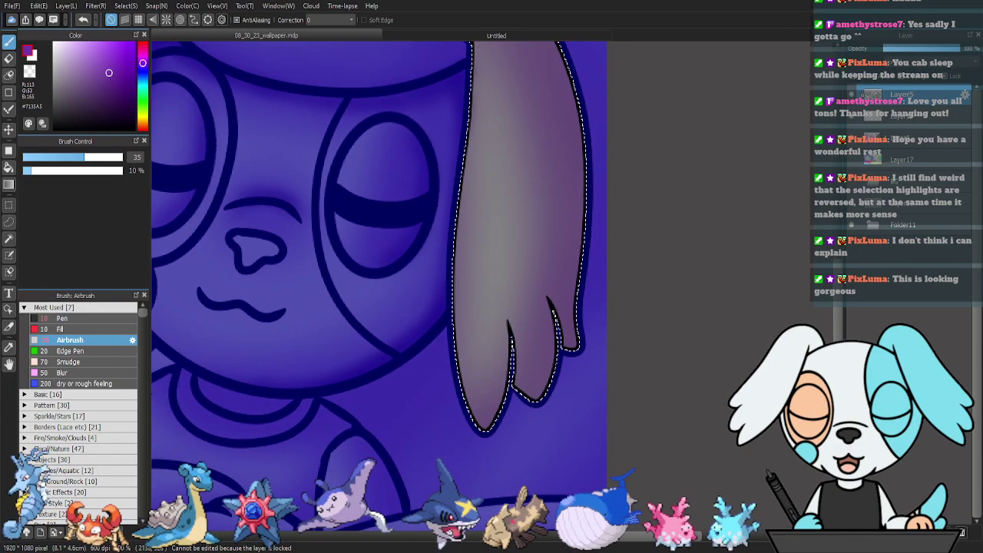
pyautogui.click(906, 116)
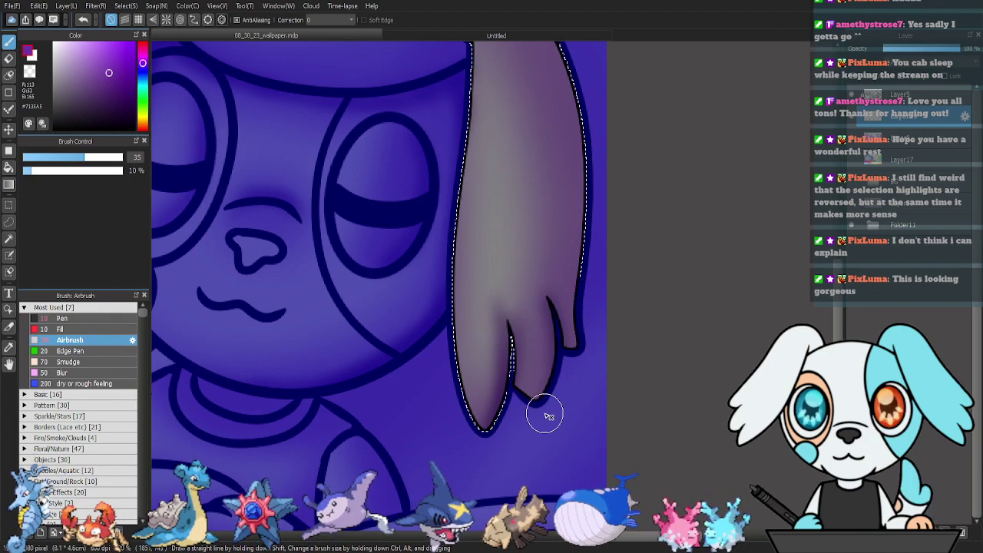
pyautogui.hotkey('ctrl', '-')
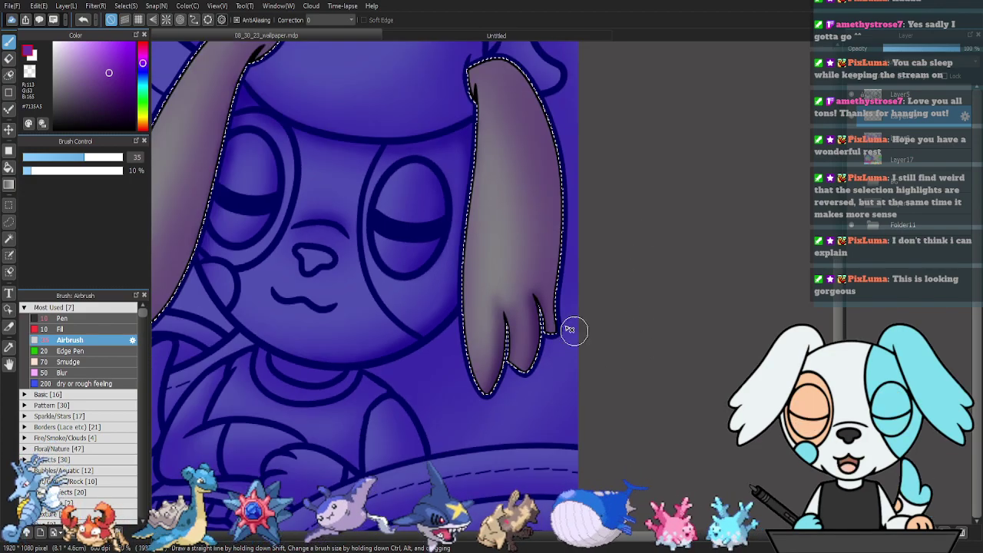
# Raise the brush size to 50, airbrush darker purple along the edges of both ears, and clear the selection.
pyautogui.click(97, 157)
pyautogui.moveTo(97, 158); pyautogui.dragTo(99, 157)
pyautogui.moveTo(507, 63)
pyautogui.mouseDown()
pyautogui.moveTo(549, 129)
pyautogui.moveTo(500, 63)
pyautogui.moveTo(523, 107)
pyautogui.moveTo(573, 283)
pyautogui.moveTo(546, 136)
pyautogui.moveTo(554, 133)
pyautogui.moveTo(553, 249)
pyautogui.moveTo(559, 117)
pyautogui.moveTo(555, 330)
pyautogui.moveTo(553, 120)
pyautogui.moveTo(536, 373)
pyautogui.moveTo(562, 172)
pyautogui.moveTo(523, 66)
pyautogui.moveTo(551, 314)
pyautogui.moveTo(518, 160)
pyautogui.moveTo(511, 54)
pyautogui.moveTo(555, 217)
pyautogui.moveTo(536, 309)
pyautogui.moveTo(478, 59)
pyautogui.moveTo(449, 76)
pyautogui.moveTo(461, 70)
pyautogui.moveTo(470, 105)
pyautogui.moveTo(477, 60)
pyautogui.mouseUp()
pyautogui.moveTo(377, 182); pyautogui.dragTo(535, 259)
pyautogui.moveTo(451, 98); pyautogui.dragTo(425, 82)
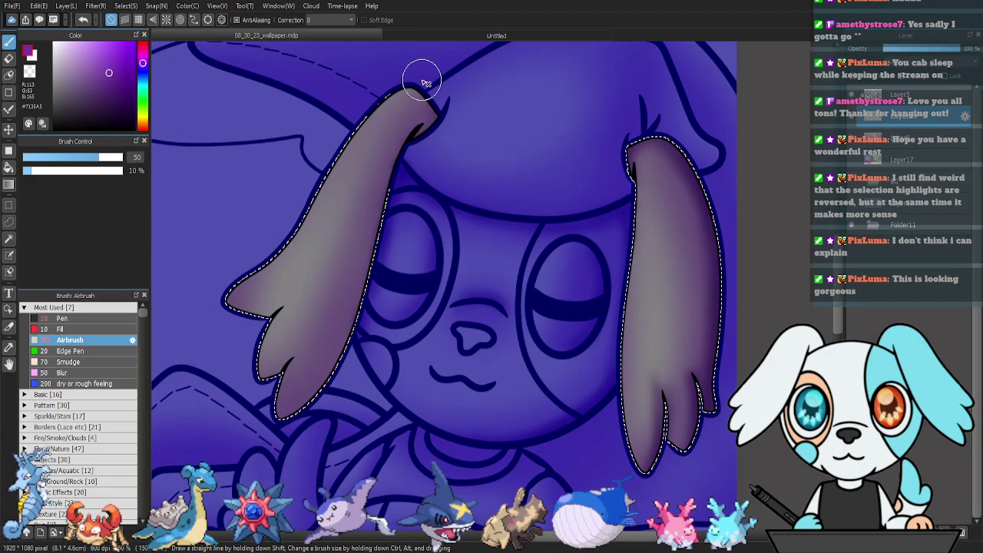
pyautogui.moveTo(432, 140)
pyautogui.mouseDown()
pyautogui.moveTo(395, 206)
pyautogui.moveTo(438, 101)
pyautogui.moveTo(398, 244)
pyautogui.moveTo(427, 200)
pyautogui.moveTo(440, 113)
pyautogui.moveTo(375, 209)
pyautogui.moveTo(373, 285)
pyautogui.moveTo(391, 183)
pyautogui.moveTo(340, 393)
pyautogui.moveTo(392, 208)
pyautogui.mouseUp()
pyautogui.moveTo(320, 409)
pyautogui.mouseDown()
pyautogui.moveTo(344, 384)
pyautogui.moveTo(271, 435)
pyautogui.moveTo(351, 358)
pyautogui.moveTo(273, 440)
pyautogui.moveTo(258, 390)
pyautogui.moveTo(269, 377)
pyautogui.moveTo(249, 390)
pyautogui.moveTo(281, 367)
pyautogui.moveTo(261, 380)
pyautogui.moveTo(278, 369)
pyautogui.moveTo(309, 263)
pyautogui.moveTo(248, 308)
pyautogui.moveTo(221, 303)
pyautogui.moveTo(231, 315)
pyautogui.moveTo(253, 311)
pyautogui.moveTo(222, 304)
pyautogui.moveTo(321, 244)
pyautogui.mouseUp()
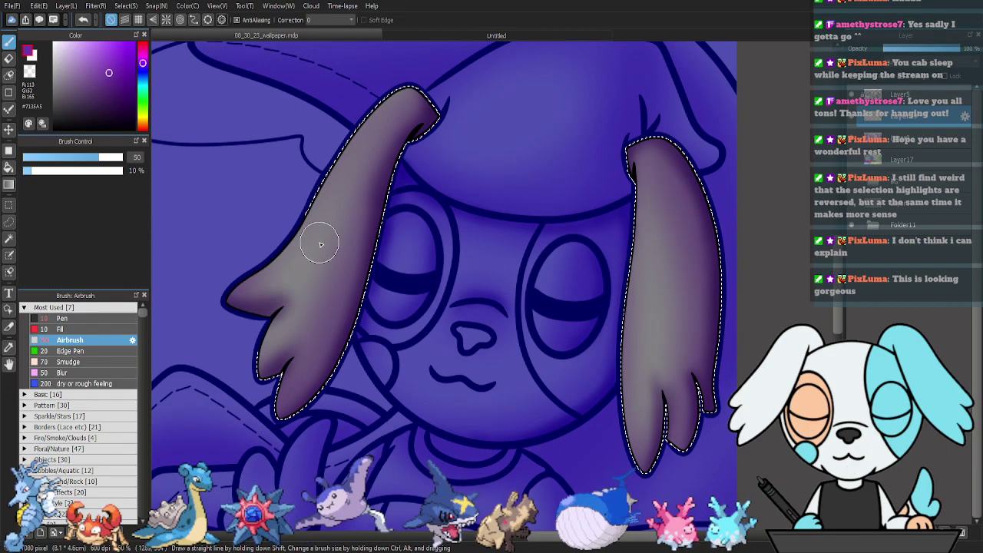
pyautogui.hotkey('ctrl', 'd')
# Select the dog's hat from the line art, airbrush darker purple along its brim and the creases at the ears, and clear the selection.
pyautogui.moveTo(690, 265); pyautogui.dragTo(676, 318)
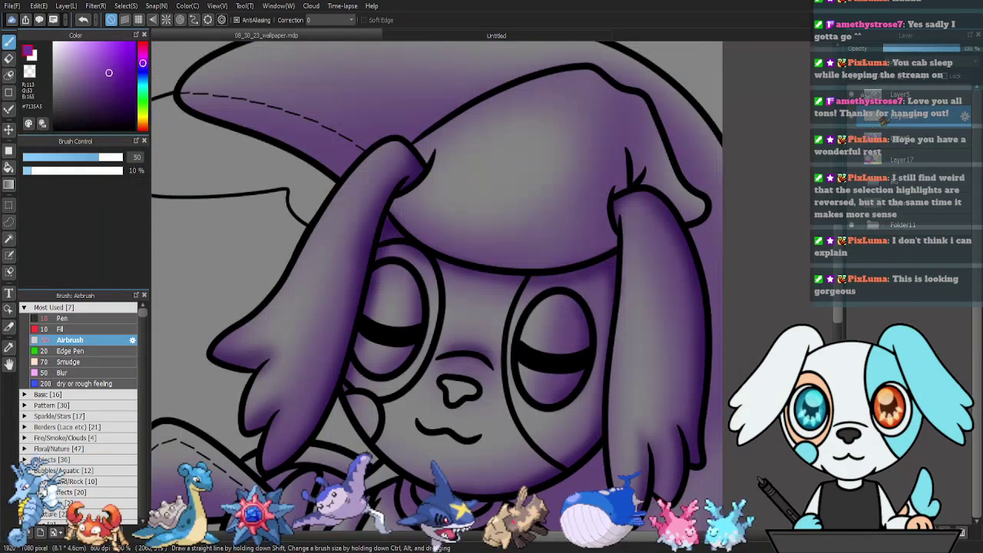
pyautogui.press('w')
pyautogui.click(622, 198)
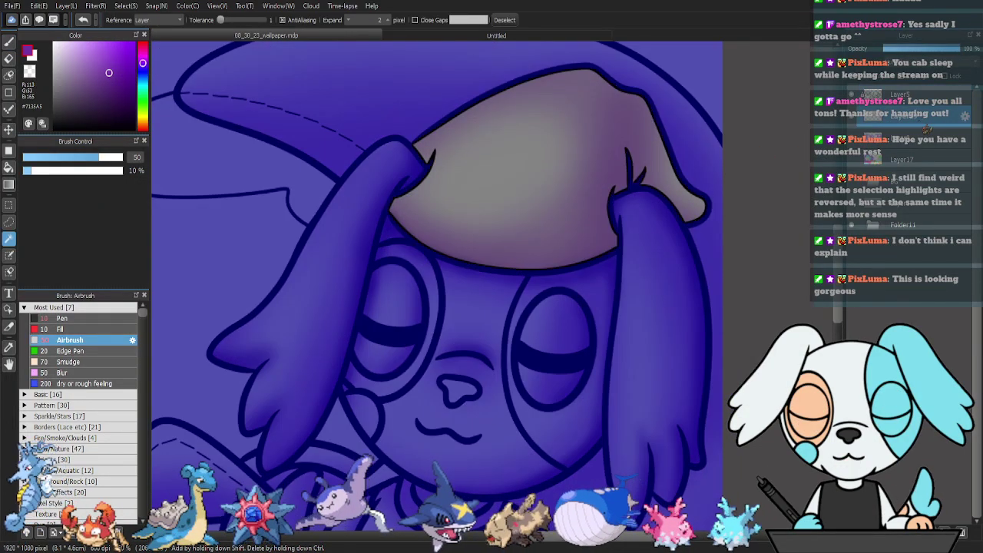
pyautogui.press('b')
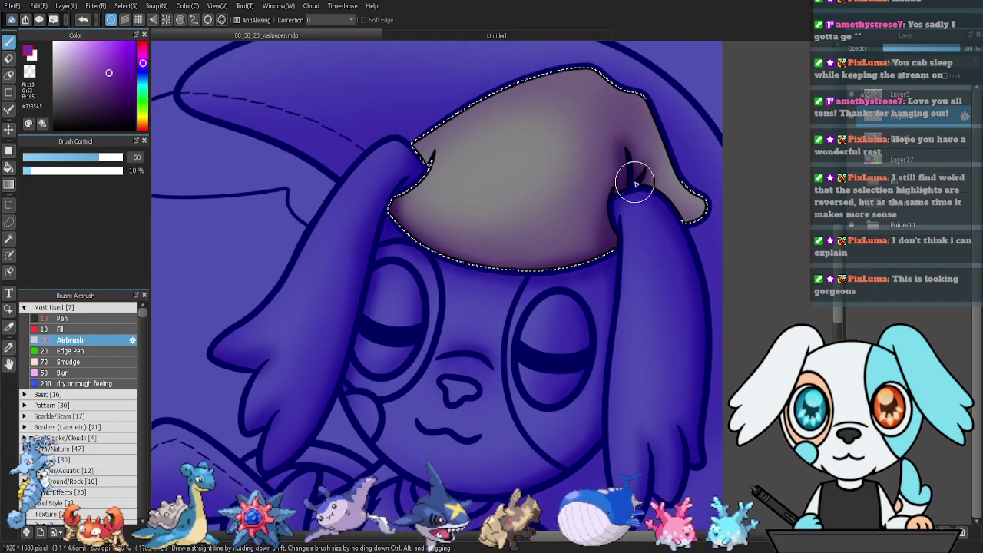
pyautogui.moveTo(675, 222); pyautogui.dragTo(643, 174)
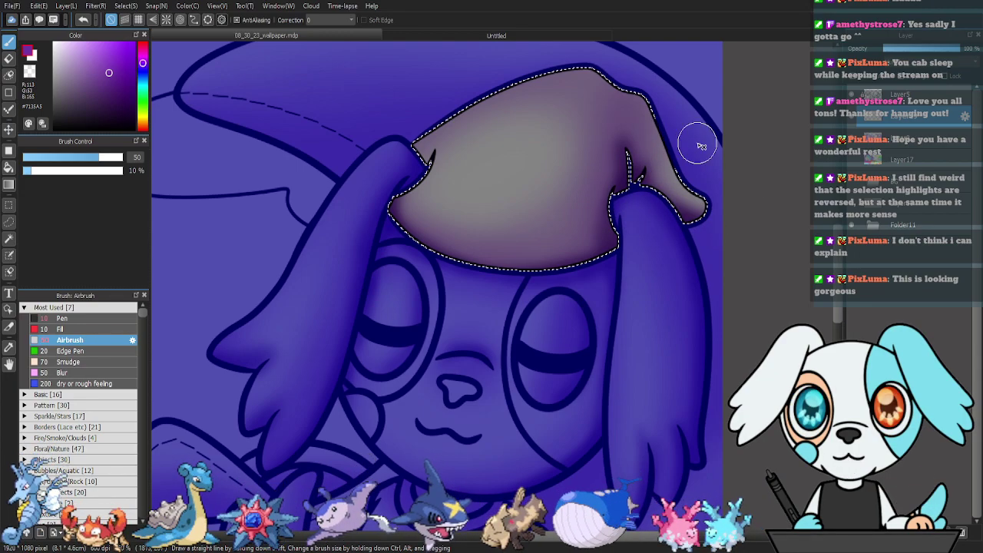
pyautogui.moveTo(417, 156); pyautogui.dragTo(419, 163)
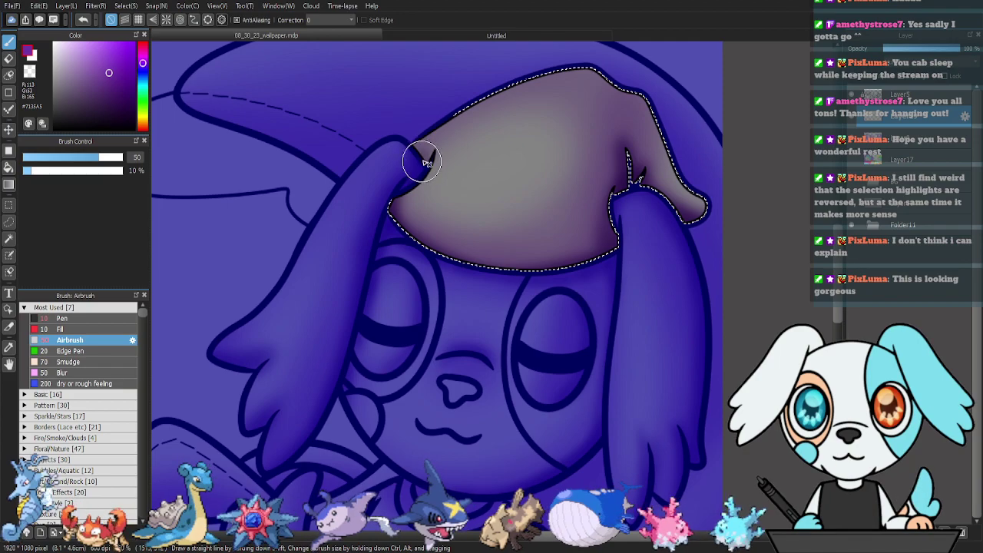
pyautogui.hotkey('ctrl', 'd')
# Select the large pillow behind the dog's head and the cushion pieces beside the dog's arm and foot from the Layer5 line art.
pyautogui.moveTo(605, 306); pyautogui.dragTo(673, 292)
pyautogui.click(897, 97)
pyautogui.press('w')
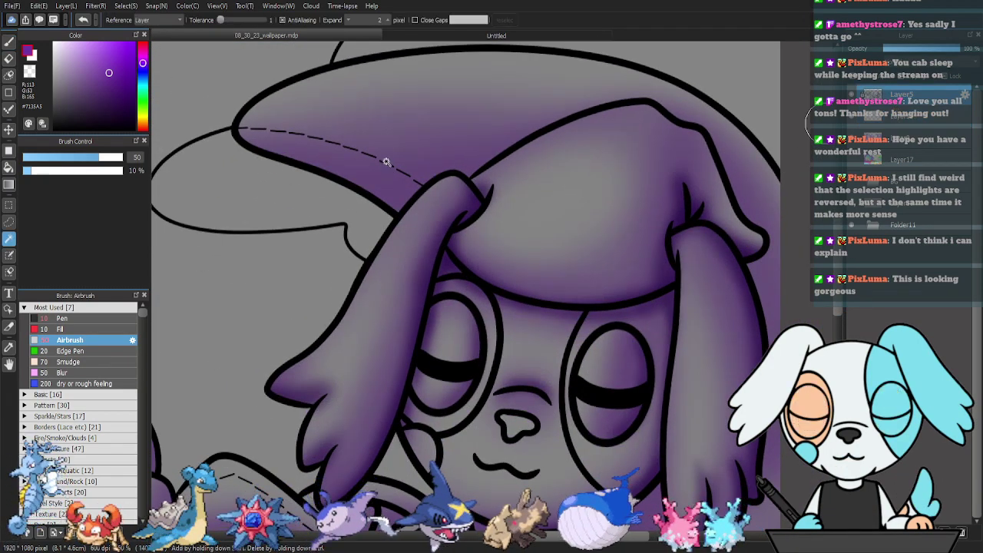
pyautogui.click(386, 162)
pyautogui.moveTo(657, 417); pyautogui.dragTo(688, 133)
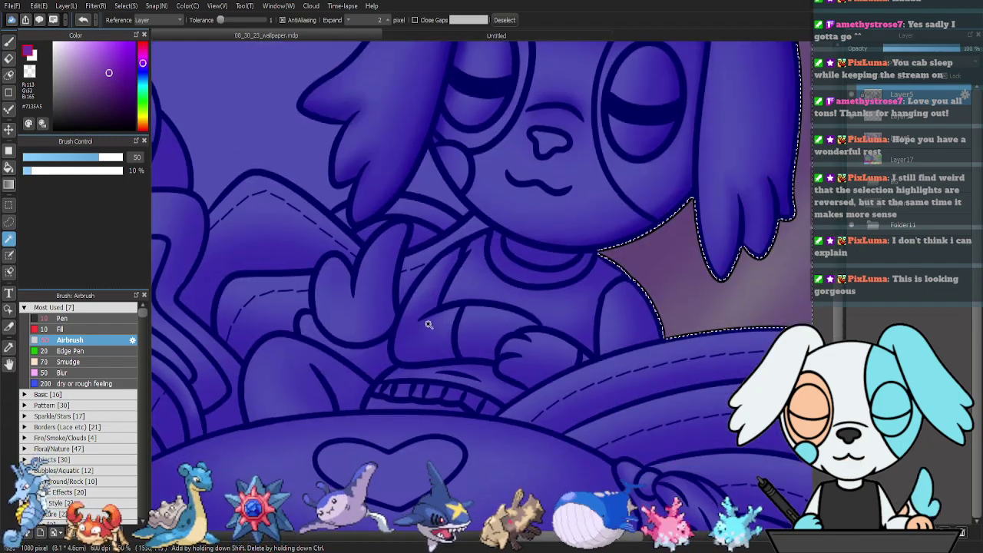
pyautogui.keyDown('shift'); pyautogui.click(417, 257); pyautogui.keyUp('shift')
pyautogui.keyDown('shift'); pyautogui.click(258, 323); pyautogui.keyUp('shift')
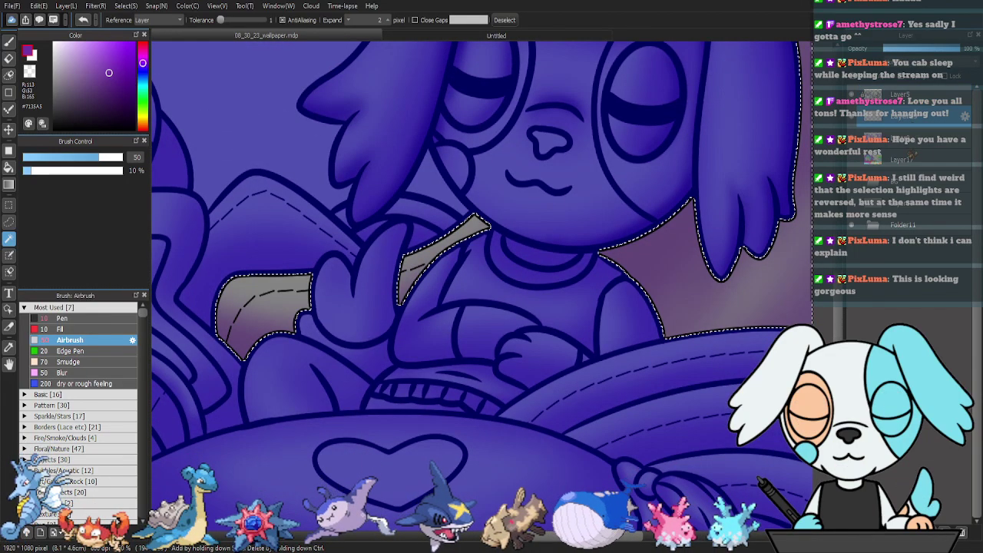
# Set the brush size to 97 and airbrush darker purple on the cushion above the leg and the pillow beneath the cheek and ear.
pyautogui.press('b')
pyautogui.press(']')
pyautogui.press(']')
pyautogui.press(']')
pyautogui.press(']')
pyautogui.press(']')
pyautogui.press(']')
pyautogui.press(']')
pyautogui.moveTo(257, 351)
pyautogui.mouseDown()
pyautogui.moveTo(185, 352)
pyautogui.moveTo(285, 384)
pyautogui.mouseUp()
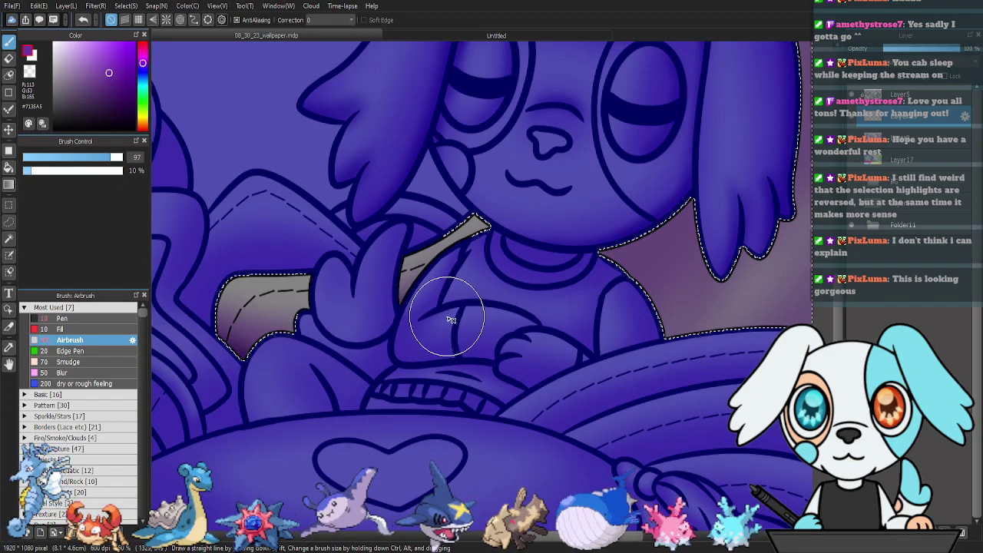
pyautogui.moveTo(632, 252)
pyautogui.mouseDown()
pyautogui.moveTo(665, 232)
pyautogui.moveTo(614, 216)
pyautogui.moveTo(677, 216)
pyautogui.mouseUp()
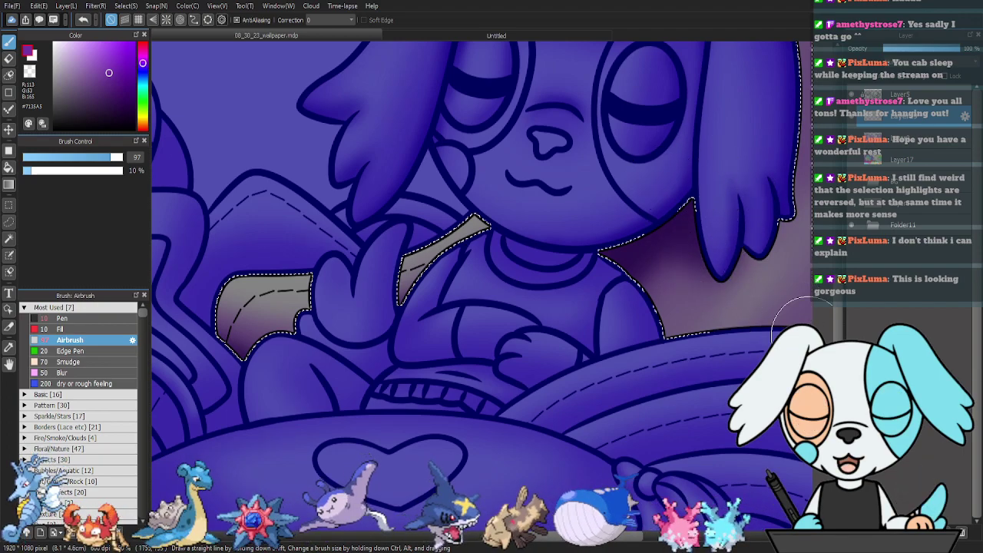
pyautogui.moveTo(790, 219); pyautogui.dragTo(681, 425)
# Airbrush darker purple on the large pillow where it meets the dog's hat and ear, and clear the selection.
pyautogui.moveTo(667, 394)
pyautogui.mouseDown()
pyautogui.moveTo(651, 281)
pyautogui.moveTo(653, 397)
pyautogui.moveTo(672, 248)
pyautogui.moveTo(656, 382)
pyautogui.moveTo(670, 251)
pyautogui.moveTo(670, 367)
pyautogui.moveTo(663, 201)
pyautogui.mouseUp()
pyautogui.scroll(3, 691, 169)
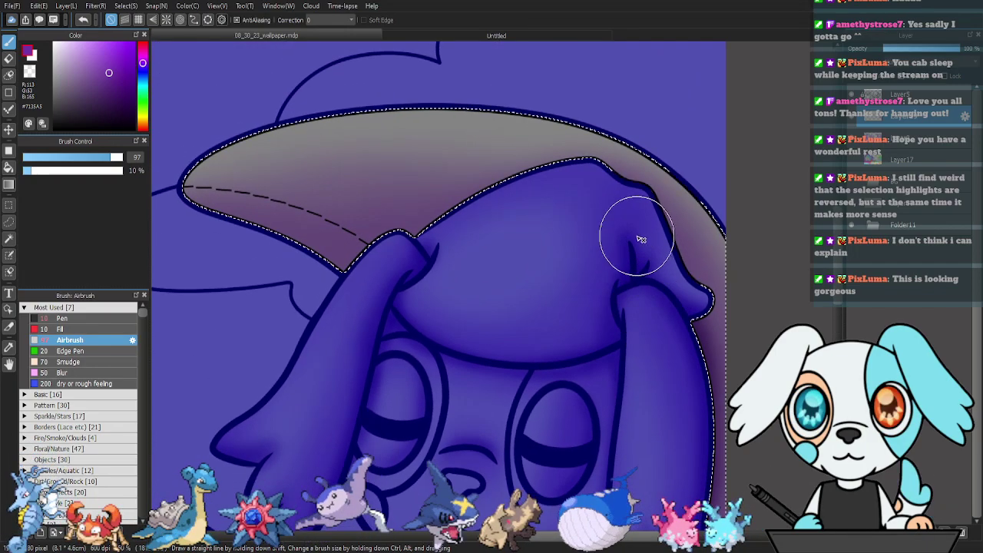
pyautogui.moveTo(384, 230)
pyautogui.mouseDown()
pyautogui.moveTo(185, 205)
pyautogui.moveTo(234, 234)
pyautogui.moveTo(189, 228)
pyautogui.moveTo(329, 275)
pyautogui.moveTo(386, 277)
pyautogui.moveTo(537, 217)
pyautogui.moveTo(272, 277)
pyautogui.moveTo(262, 243)
pyautogui.moveTo(270, 252)
pyautogui.moveTo(436, 253)
pyautogui.moveTo(307, 272)
pyautogui.moveTo(507, 201)
pyautogui.moveTo(364, 260)
pyautogui.moveTo(268, 249)
pyautogui.moveTo(699, 187)
pyautogui.mouseUp()
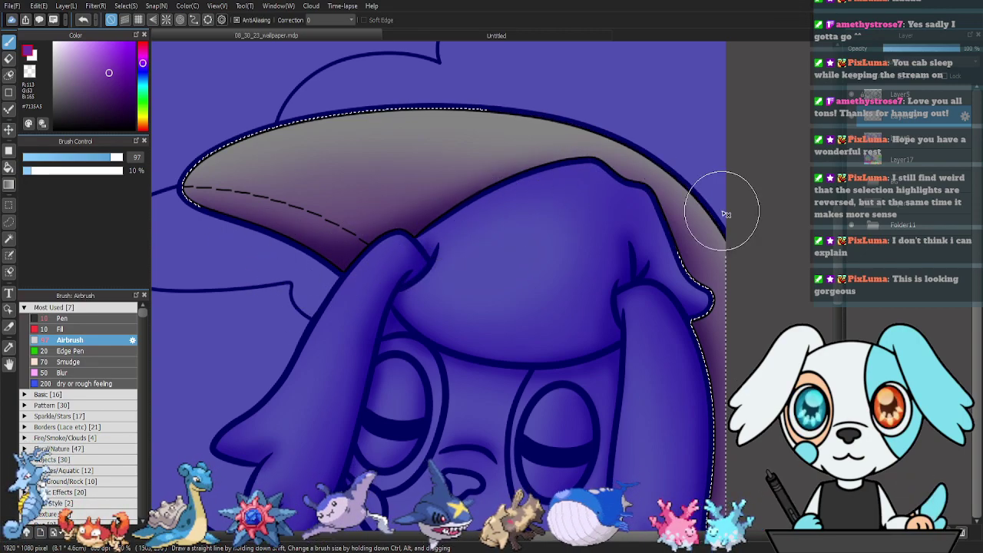
pyautogui.hotkey('ctrl', 'd')
# Select the dog's neck area inside the collar from Layer5, airbrush it darker purple at brush size 40, and clear the selection.
pyautogui.moveTo(515, 417)
pyautogui.mouseDown()
pyautogui.moveTo(559, 288)
pyautogui.moveTo(556, 296)
pyautogui.moveTo(620, 296)
pyautogui.moveTo(592, 239)
pyautogui.moveTo(717, 262)
pyautogui.moveTo(833, 190)
pyautogui.mouseUp()
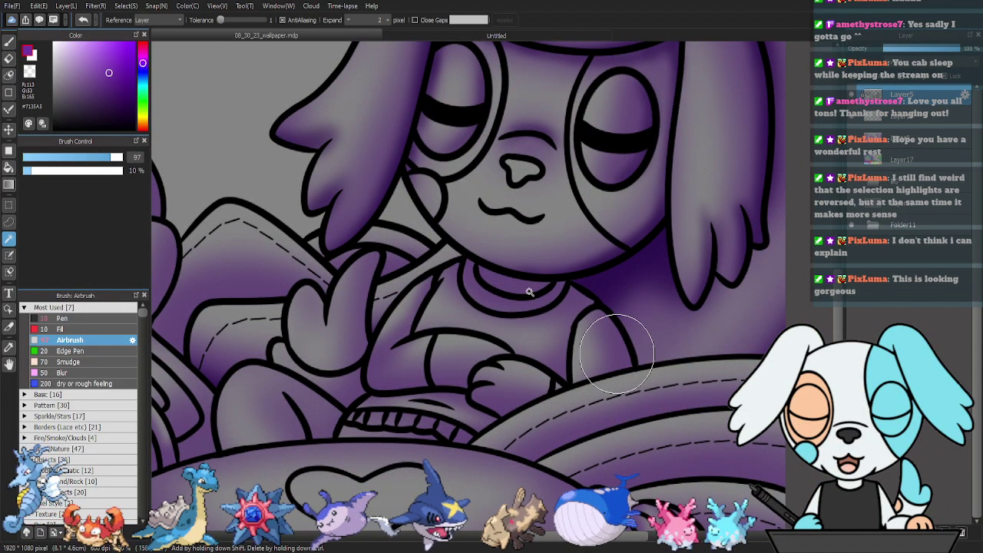
pyautogui.click(530, 290)
pyautogui.click(88, 158)
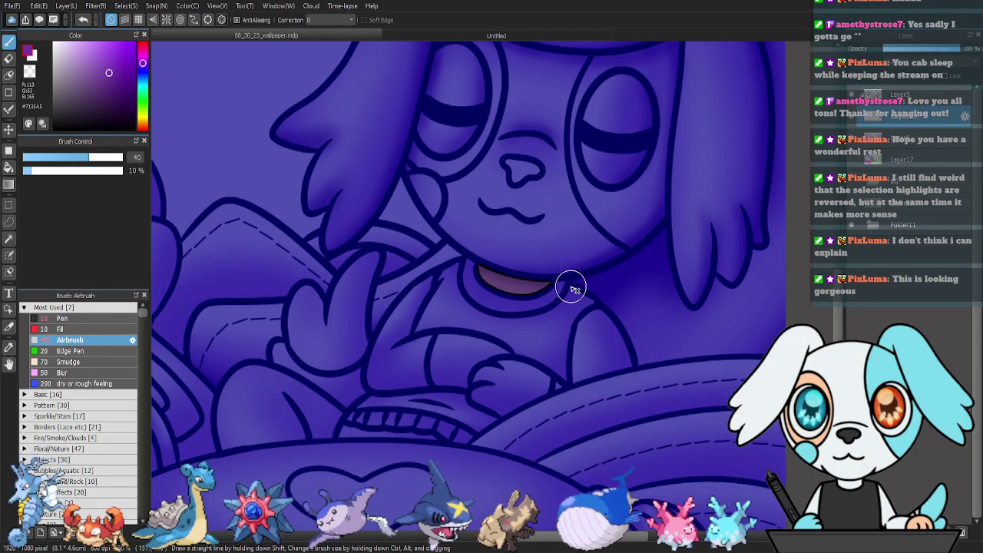
pyautogui.hotkey('ctrl', 'd')
# Select the shirt's collar and chest from Layer5, airbrush darker purple along their edges with brush sizes up to 74, and clear the selection.
pyautogui.click(901, 94)
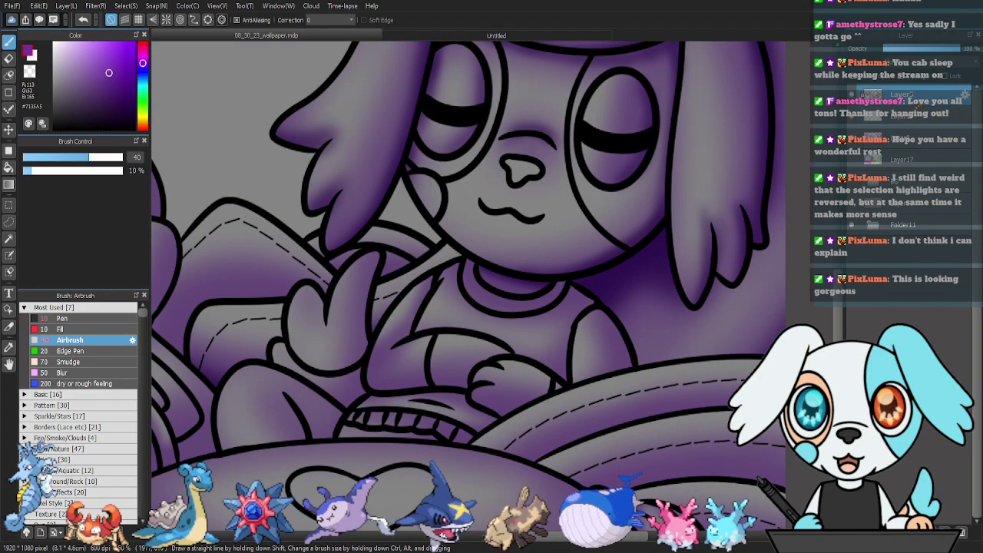
pyautogui.press('w')
pyautogui.click(494, 304)
pyautogui.keyDown('shift'); pyautogui.click(478, 326); pyautogui.keyUp('shift')
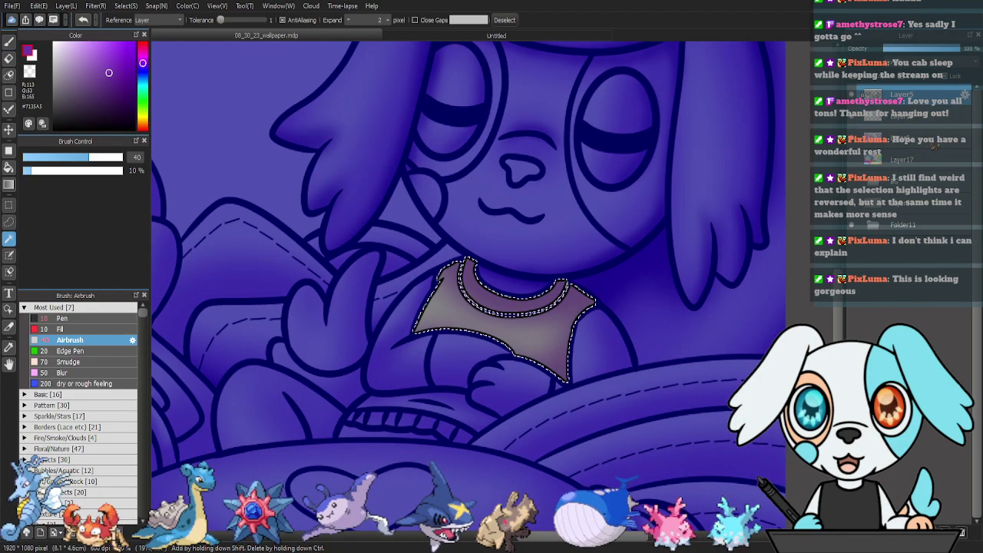
pyautogui.press('b')
pyautogui.click(99, 157)
pyautogui.moveTo(494, 286)
pyautogui.mouseDown()
pyautogui.moveTo(479, 266)
pyautogui.moveTo(437, 249)
pyautogui.moveTo(525, 241)
pyautogui.moveTo(605, 263)
pyautogui.moveTo(622, 282)
pyautogui.moveTo(577, 280)
pyautogui.mouseUp()
pyautogui.click(105, 157)
pyautogui.moveTo(512, 386)
pyautogui.mouseDown()
pyautogui.moveTo(404, 347)
pyautogui.moveTo(450, 347)
pyautogui.moveTo(433, 336)
pyautogui.moveTo(563, 399)
pyautogui.moveTo(524, 392)
pyautogui.moveTo(594, 397)
pyautogui.moveTo(619, 320)
pyautogui.mouseUp()
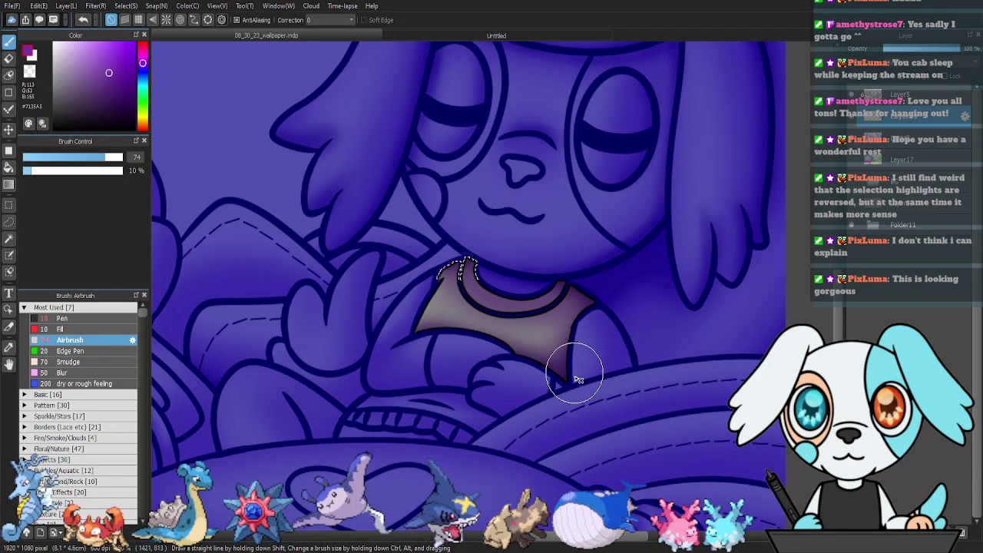
pyautogui.hotkey('ctrl', 'd')
# Select the dog's far upper arm and resting paw, airbrush darker purple along their lower edges, and clear the selection.
pyautogui.press('w')
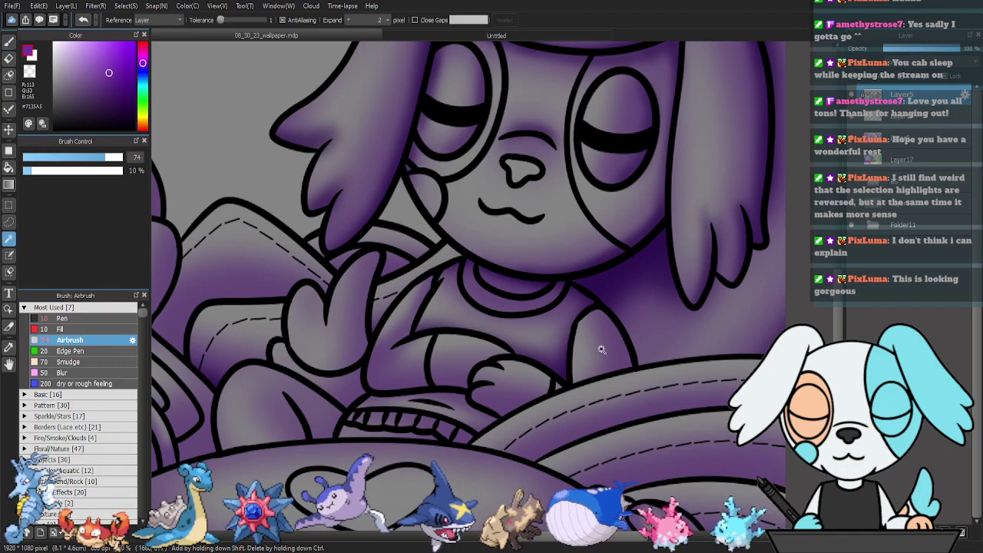
pyautogui.click(599, 359)
pyautogui.keyDown('shift'); pyautogui.click(555, 388); pyautogui.keyUp('shift')
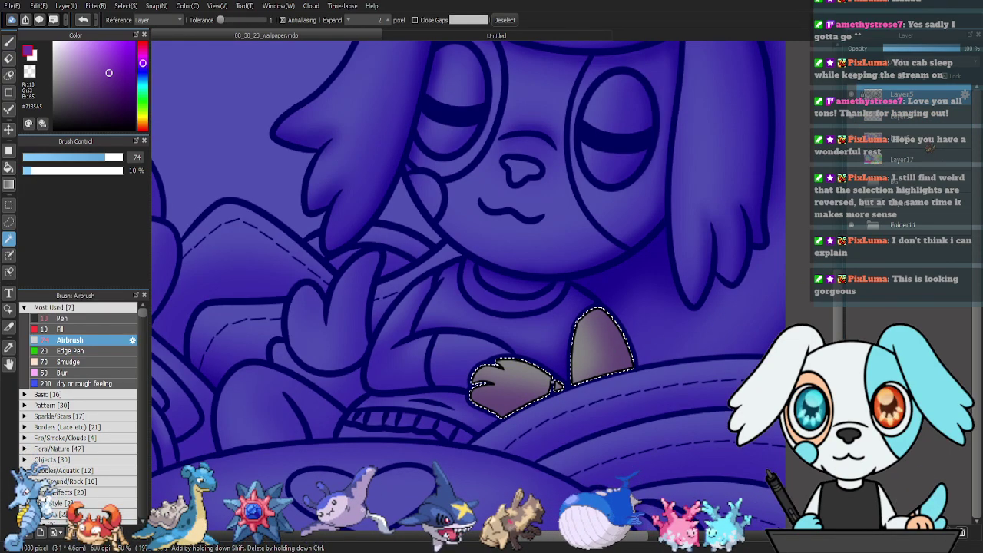
pyautogui.press('b')
pyautogui.moveTo(450, 406)
pyautogui.mouseDown()
pyautogui.moveTo(504, 425)
pyautogui.moveTo(570, 422)
pyautogui.moveTo(645, 389)
pyautogui.moveTo(602, 292)
pyautogui.moveTo(635, 400)
pyautogui.moveTo(623, 319)
pyautogui.moveTo(605, 285)
pyautogui.moveTo(634, 392)
pyautogui.moveTo(647, 381)
pyautogui.moveTo(599, 420)
pyautogui.mouseUp()
pyautogui.hotkey('ctrl', 'd')
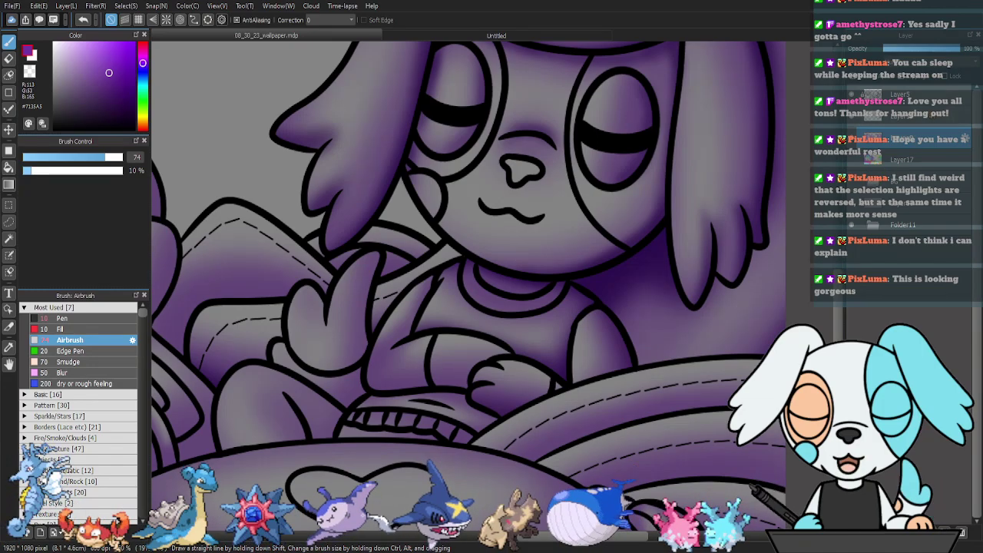
# Select both parts of the dog's bent arm, airbrush darker purple around the elbow and underside, and clear the selection.
pyautogui.press('w')
pyautogui.click(430, 356)
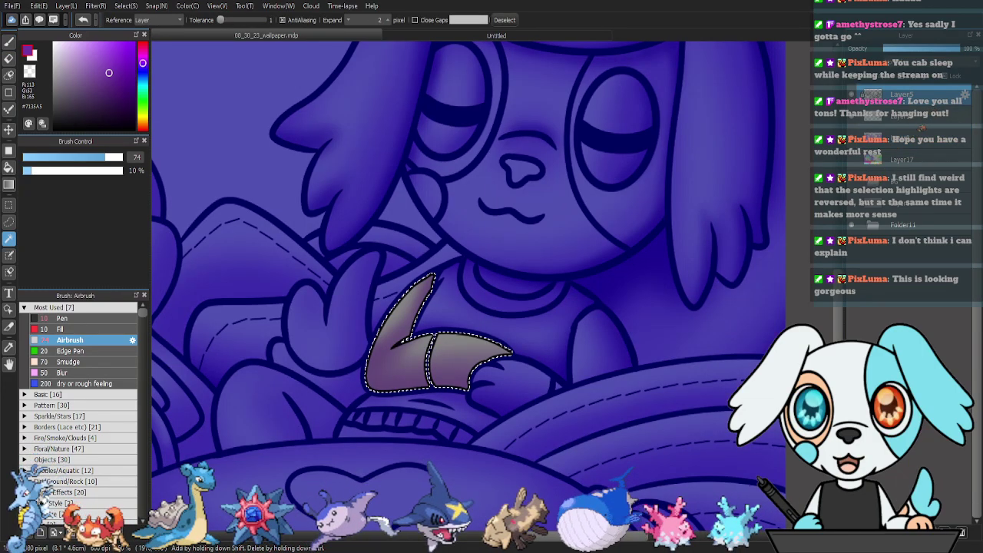
pyautogui.press('b')
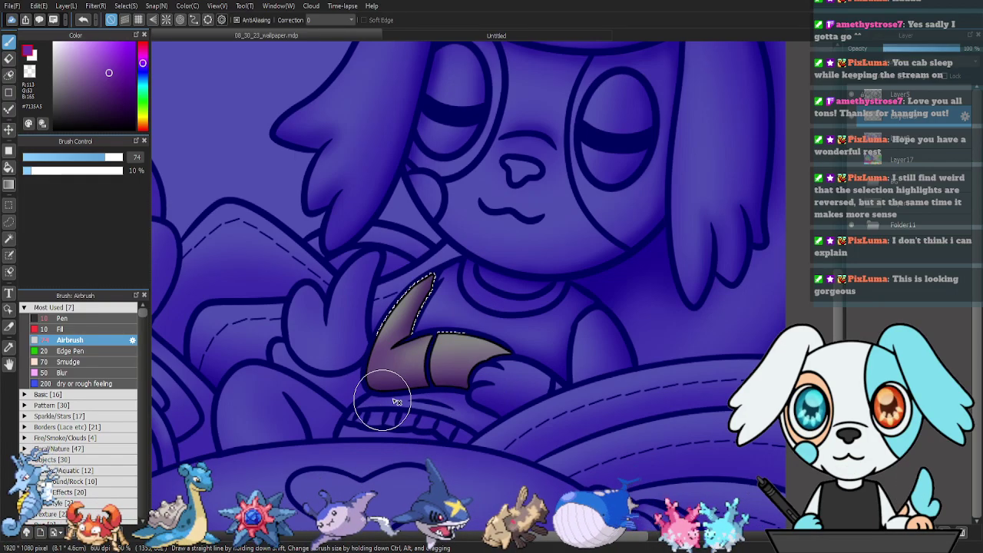
pyautogui.hotkey('ctrl', 'd')
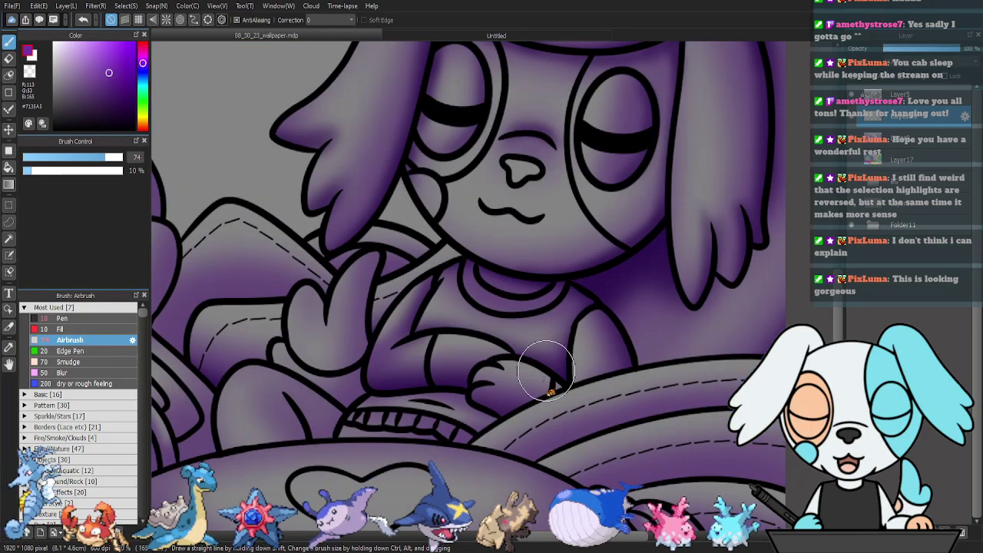
# Select the shirt section above the ribbed band from Layer5, airbrush darker purple beneath the arm and paw, and clear the selection.
pyautogui.moveTo(606, 365); pyautogui.dragTo(706, 314)
pyautogui.click(913, 95)
pyautogui.press('w')
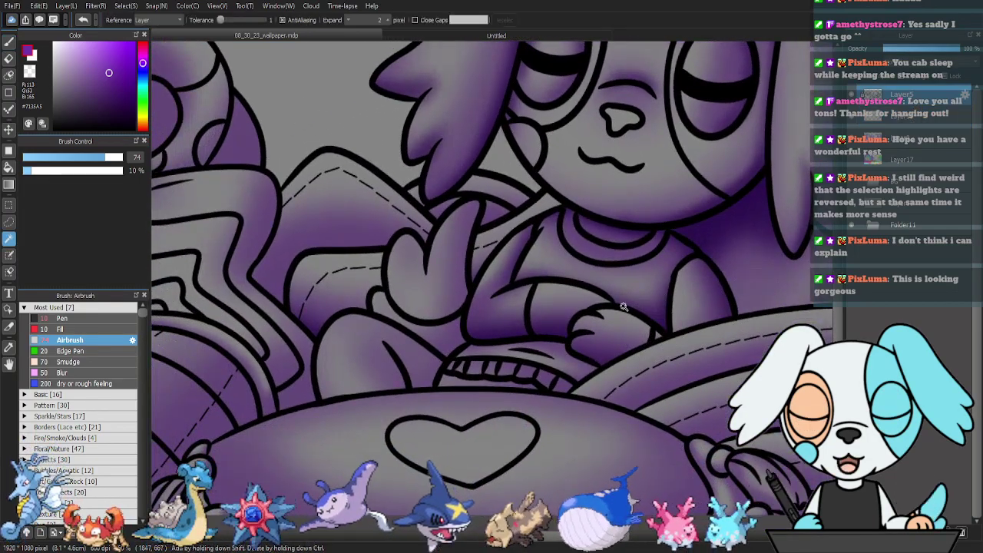
pyautogui.click(559, 351)
pyautogui.press('b')
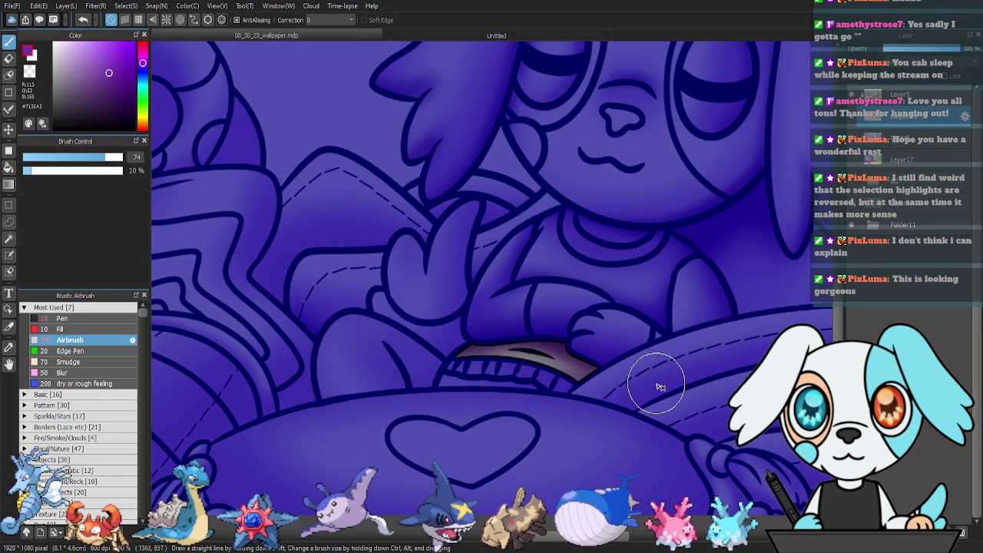
pyautogui.hotkey('ctrl', 'd')
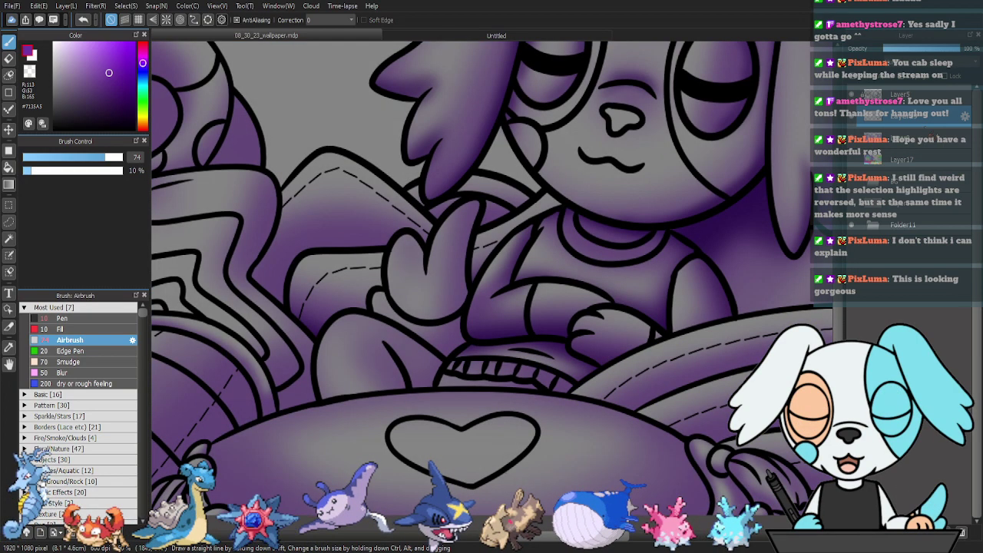
# Select the ribbed waistband segments and the strip beneath them from Layer5, airbrush darker purple over them at size 74, and clear the selection.
pyautogui.press('g')
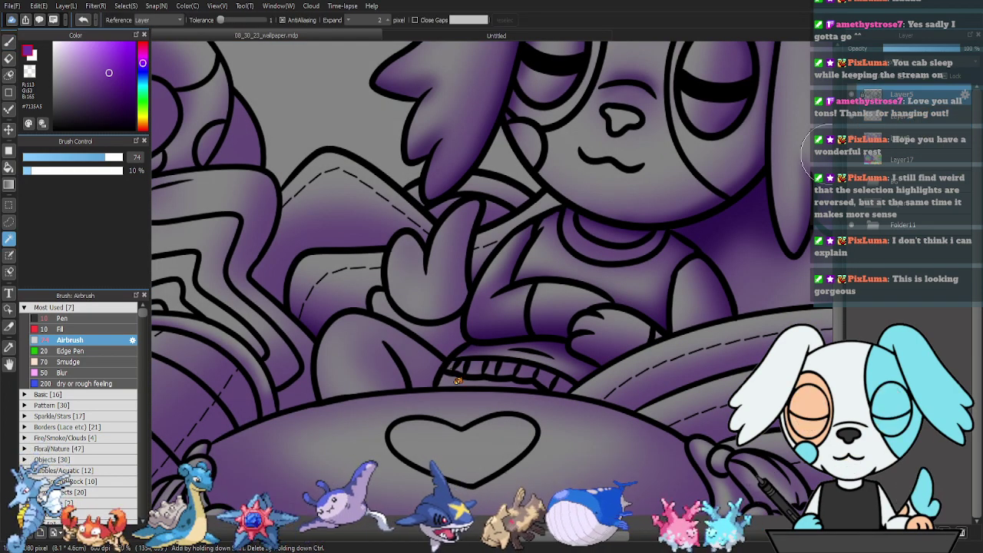
pyautogui.click(451, 369)
pyautogui.keyDown('shift'); pyautogui.click(504, 371); pyautogui.keyUp('shift')
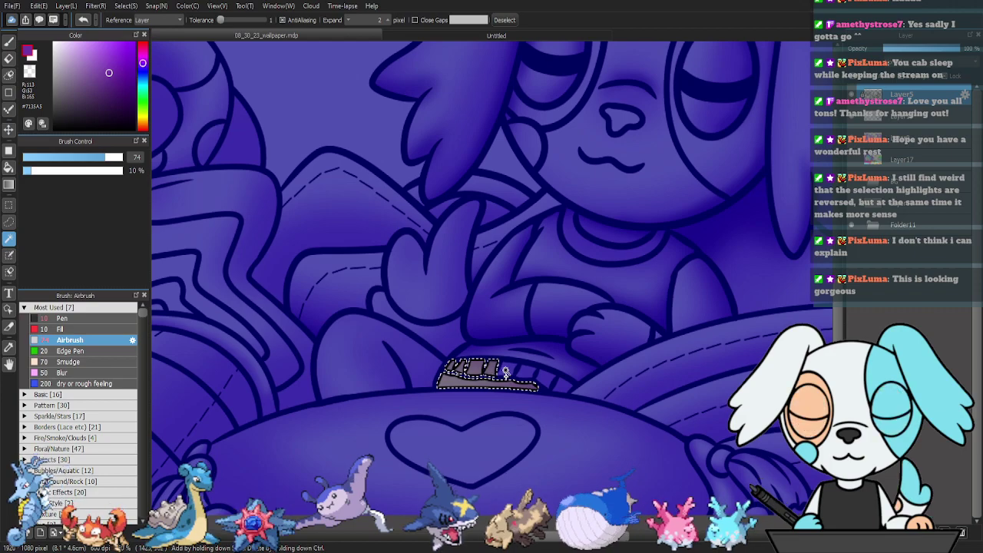
pyautogui.keyDown('shift'); pyautogui.click(542, 381); pyautogui.keyUp('shift')
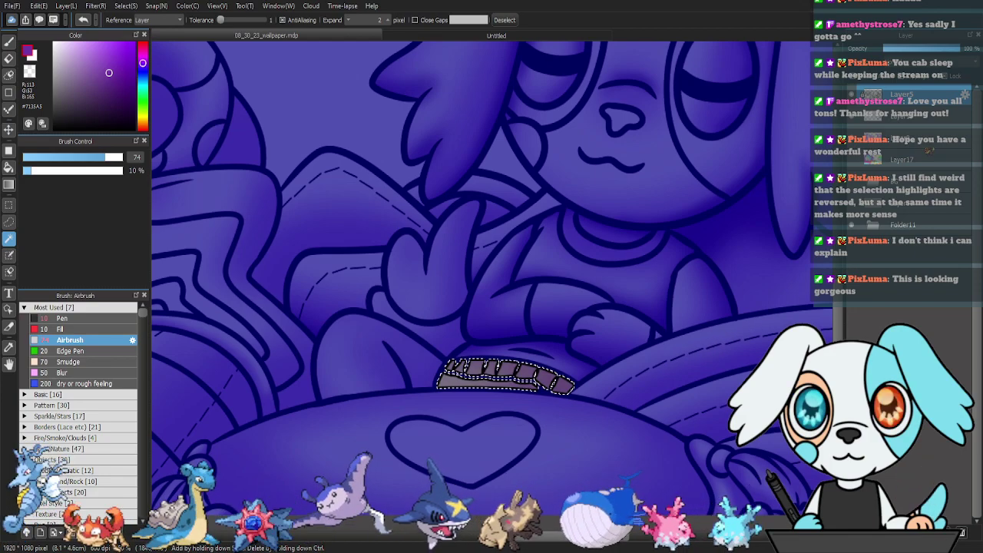
pyautogui.press('b')
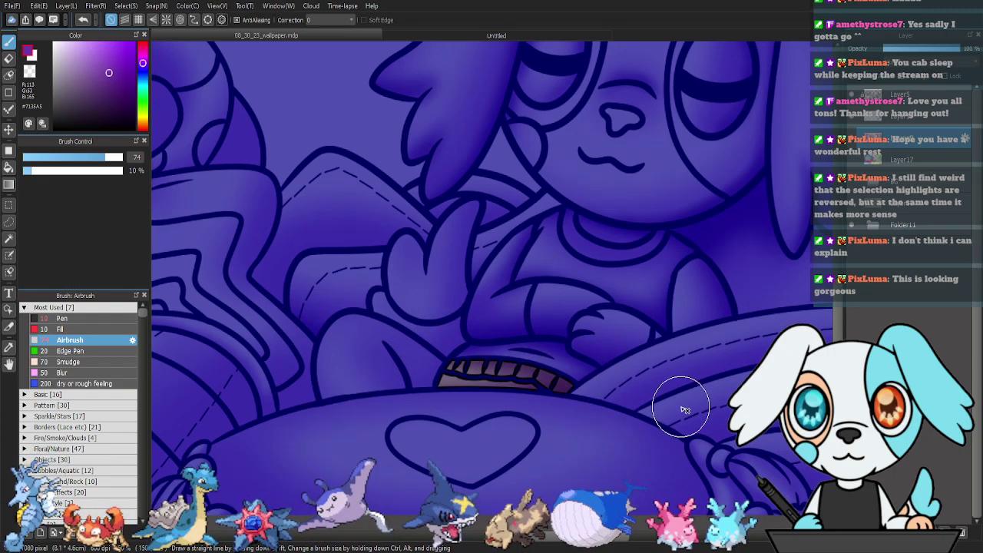
pyautogui.hotkey('ctrl', 'd')
# Select the dog's bent leg from Layer5, airbrush darker purple around the inner fold line, and clear the selection.
pyautogui.press('w')
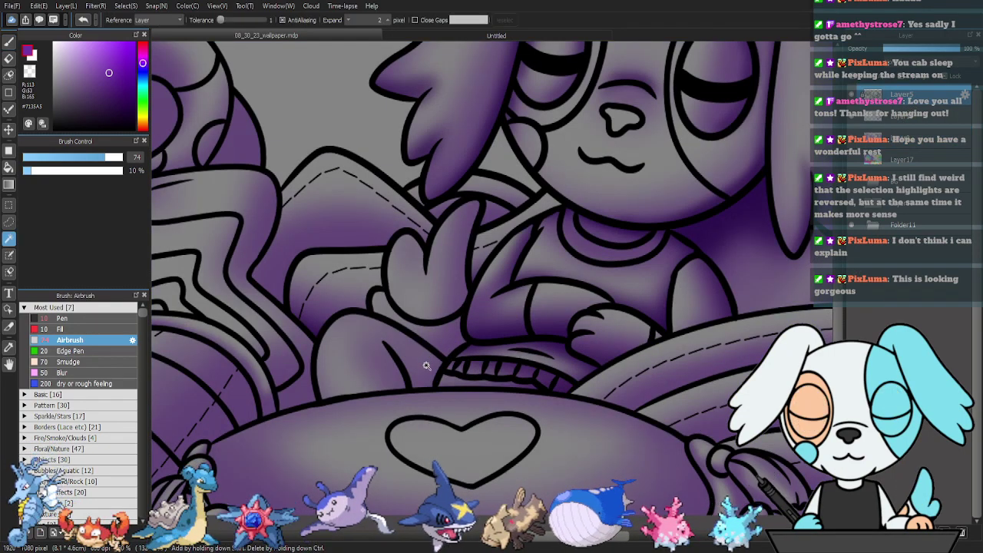
pyautogui.click(419, 375)
pyautogui.press('b')
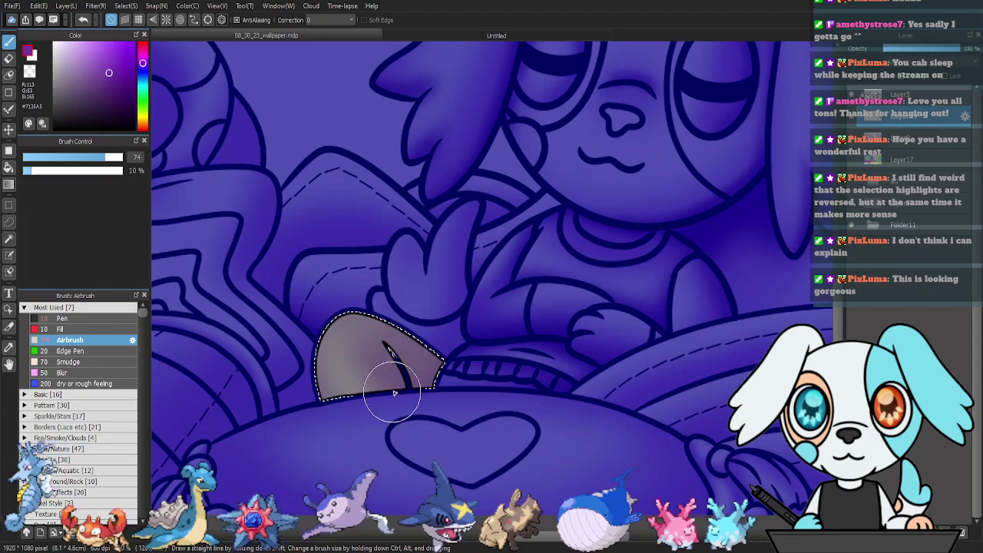
pyautogui.moveTo(375, 350)
pyautogui.mouseDown()
pyautogui.moveTo(424, 398)
pyautogui.moveTo(444, 397)
pyautogui.moveTo(418, 395)
pyautogui.moveTo(408, 415)
pyautogui.moveTo(354, 435)
pyautogui.moveTo(293, 358)
pyautogui.moveTo(335, 434)
pyautogui.moveTo(308, 334)
pyautogui.moveTo(367, 445)
pyautogui.moveTo(308, 396)
pyautogui.moveTo(388, 424)
pyautogui.moveTo(376, 346)
pyautogui.mouseUp()
pyautogui.hotkey('ctrl', 'd')
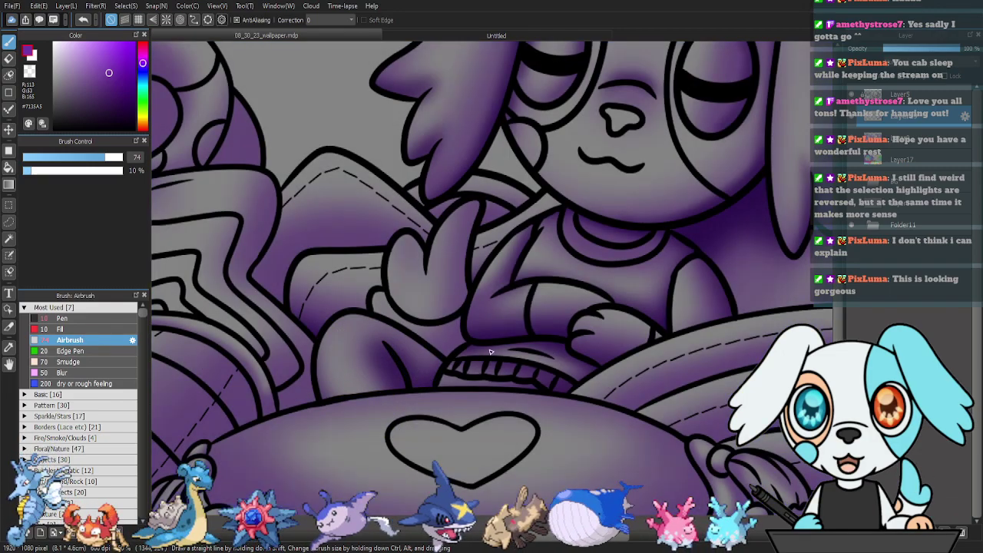
# Select the dog's raised foot, airbrush darker purple along its edges at size 74 and around the notch at size 32, and clear the selection.
pyautogui.moveTo(571, 283); pyautogui.dragTo(685, 321)
pyautogui.press('w')
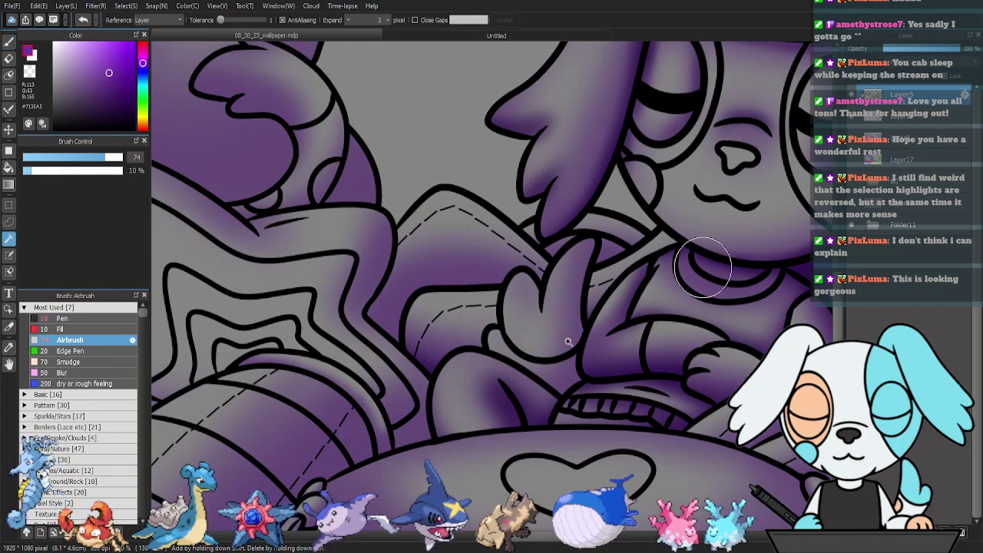
pyautogui.click(557, 341)
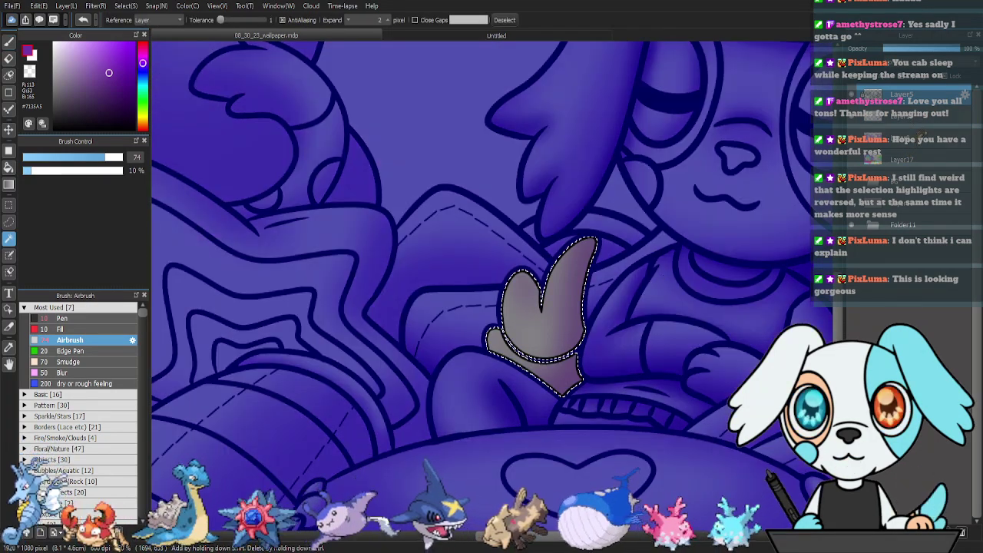
pyautogui.press('b')
pyautogui.moveTo(588, 289); pyautogui.dragTo(580, 343)
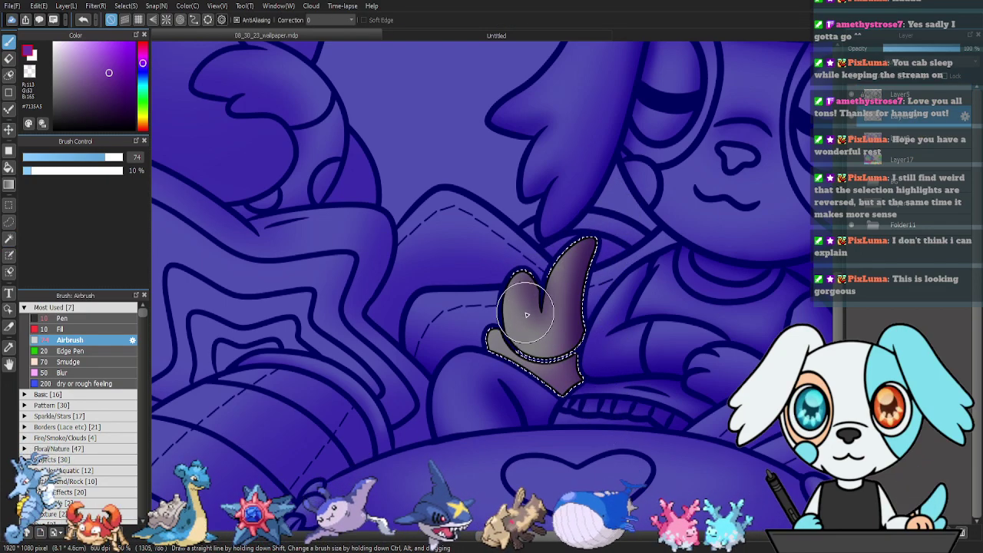
pyautogui.moveTo(498, 321); pyautogui.dragTo(508, 346)
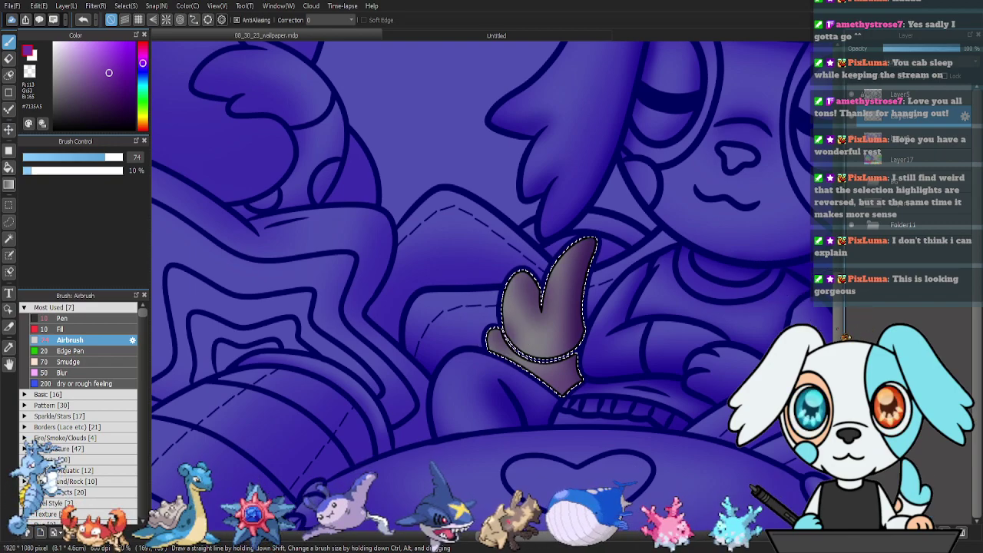
pyautogui.hotkey('ctrl', 'd')
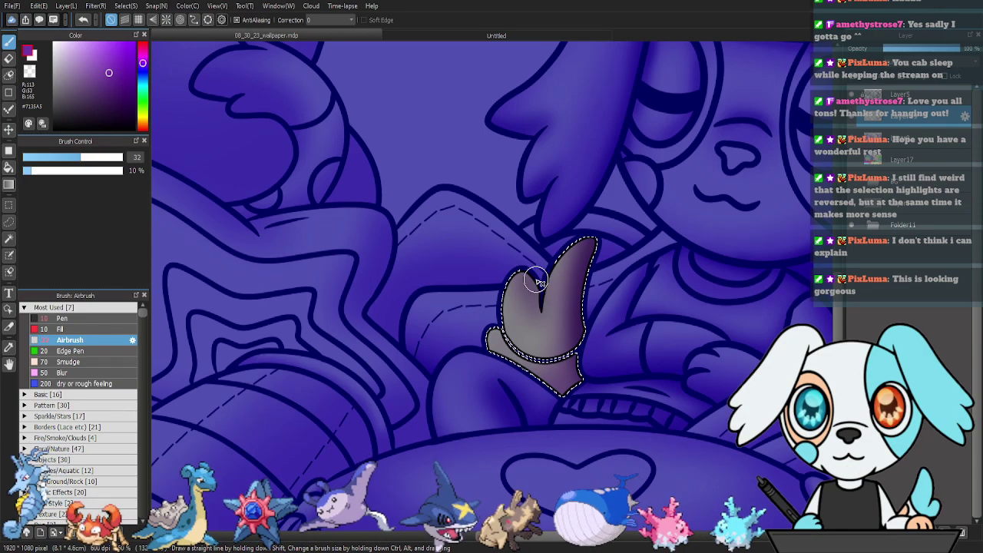
pyautogui.moveTo(537, 321); pyautogui.dragTo(531, 276)
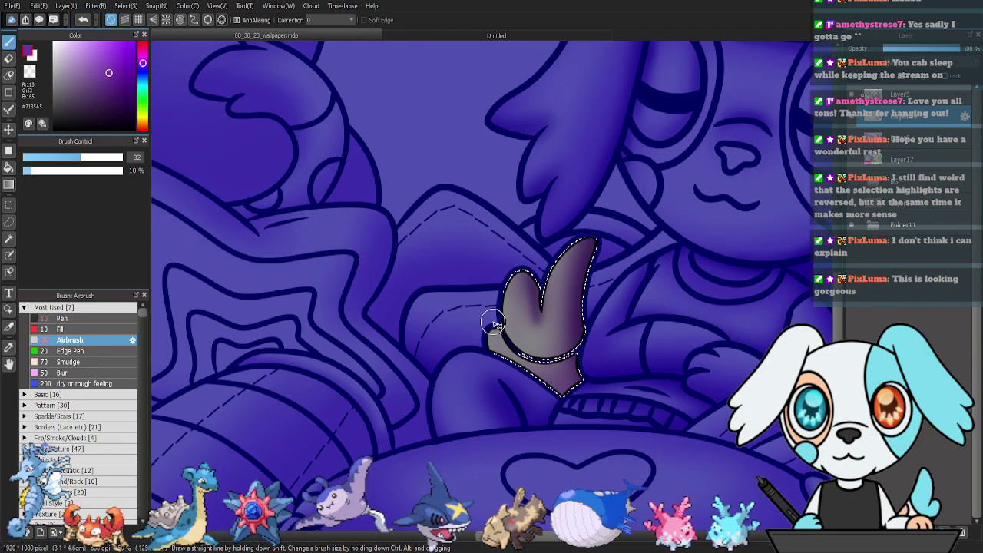
pyautogui.hotkey('ctrl', 'd')
# Select the pointed stitched pillow behind the foot, airbrush darker purple along its lower edge at size 74, and clear the selection.
pyautogui.moveTo(607, 318); pyautogui.dragTo(635, 317)
pyautogui.press('w')
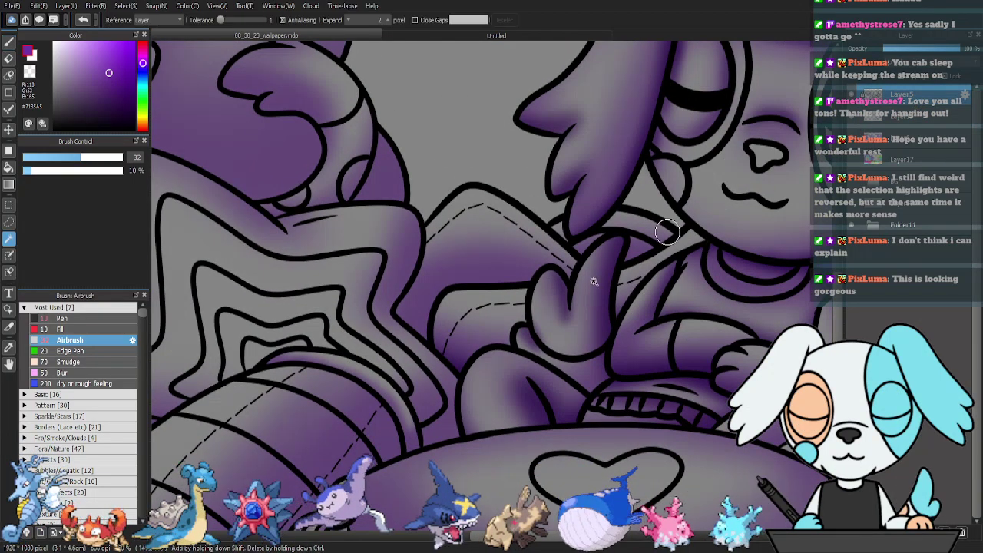
pyautogui.click(483, 249)
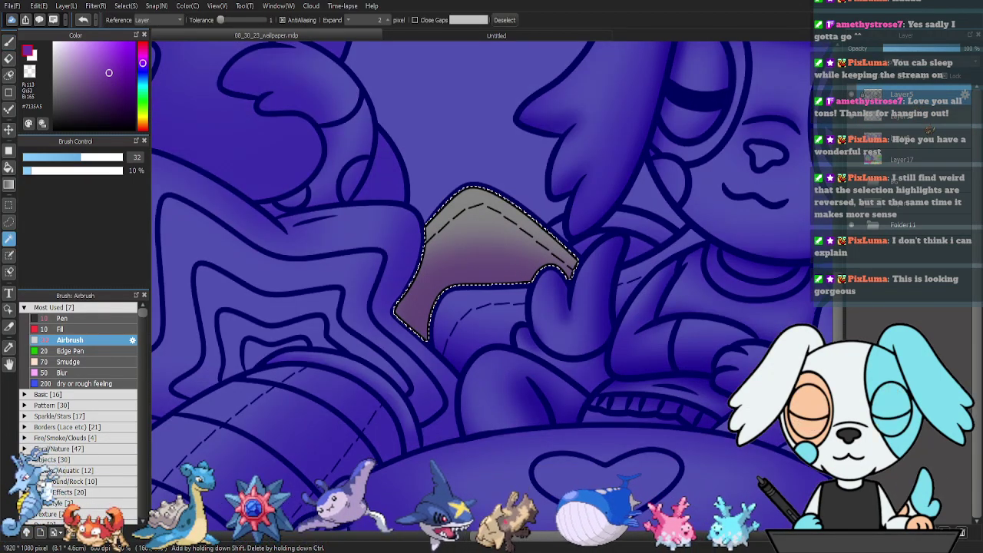
pyautogui.press('b')
pyautogui.click(106, 158)
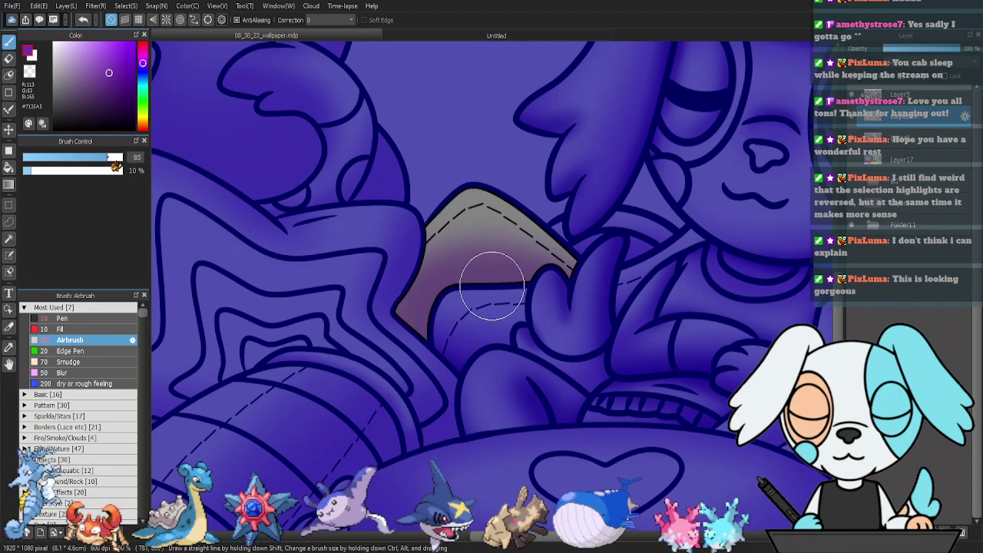
pyautogui.moveTo(412, 317)
pyautogui.mouseDown()
pyautogui.moveTo(444, 348)
pyautogui.moveTo(436, 334)
pyautogui.moveTo(483, 332)
pyautogui.moveTo(418, 323)
pyautogui.moveTo(391, 331)
pyautogui.moveTo(440, 309)
pyautogui.moveTo(415, 286)
pyautogui.moveTo(388, 301)
pyautogui.moveTo(397, 301)
pyautogui.moveTo(422, 220)
pyautogui.moveTo(400, 327)
pyautogui.moveTo(405, 318)
pyautogui.moveTo(570, 297)
pyautogui.moveTo(468, 303)
pyautogui.mouseUp()
pyautogui.hotkey('ctrl', 'd')
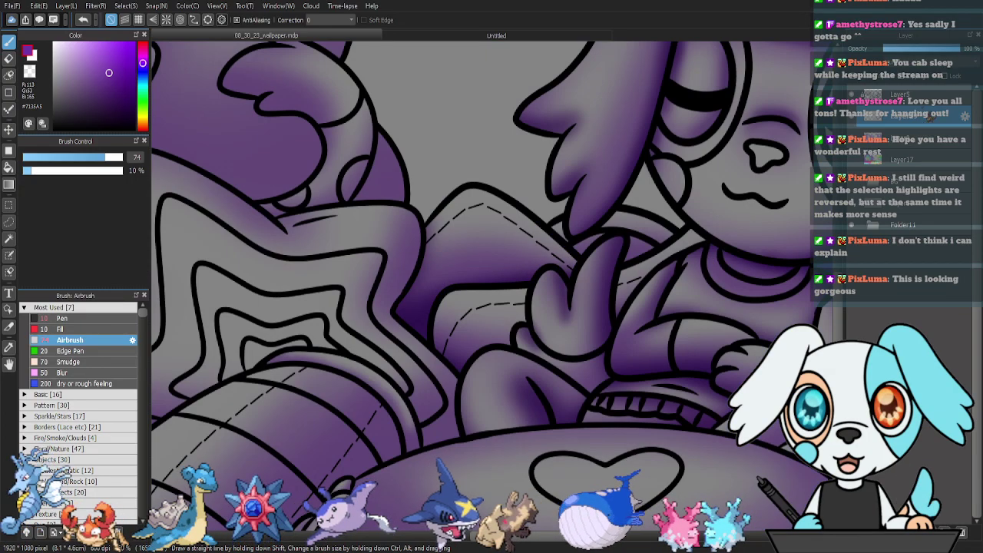
# Select the small curved pieces between the dog's ear and raised foot from Layer5, and lasso the gaps between them into the selection.
pyautogui.press('w')
pyautogui.click(594, 241)
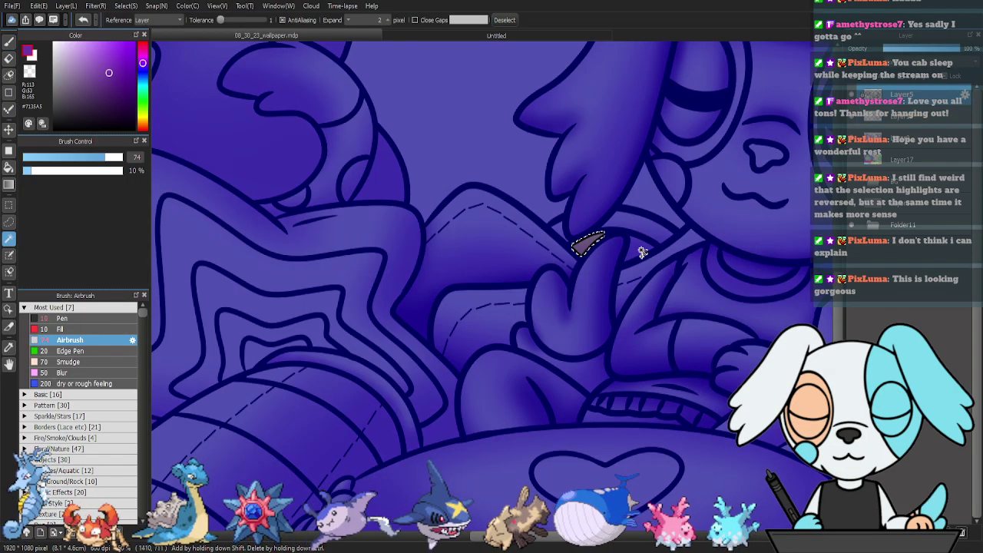
pyautogui.keyDown('shift'); pyautogui.click(642, 251); pyautogui.keyUp('shift')
pyautogui.keyDown('shift'); pyautogui.click(651, 231); pyautogui.keyUp('shift')
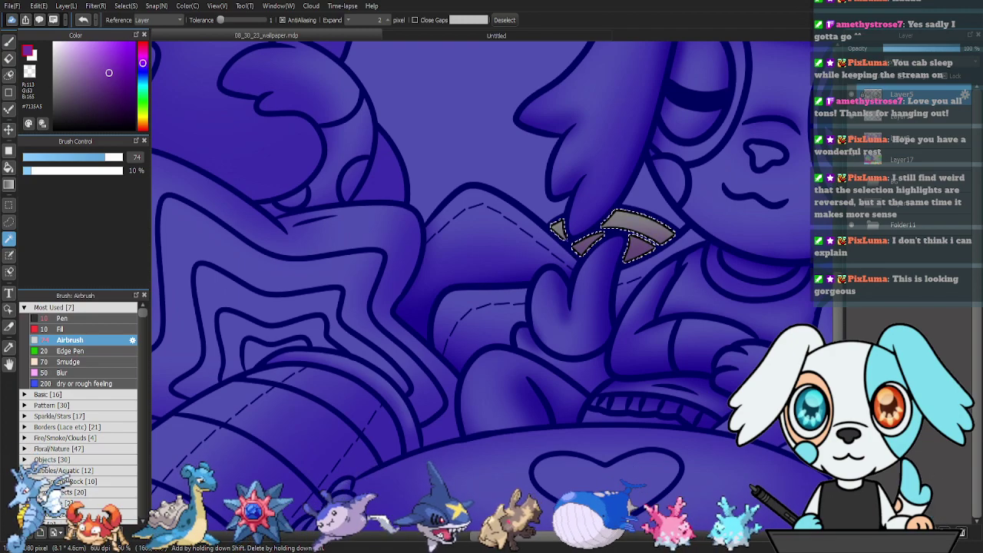
pyautogui.press('m')
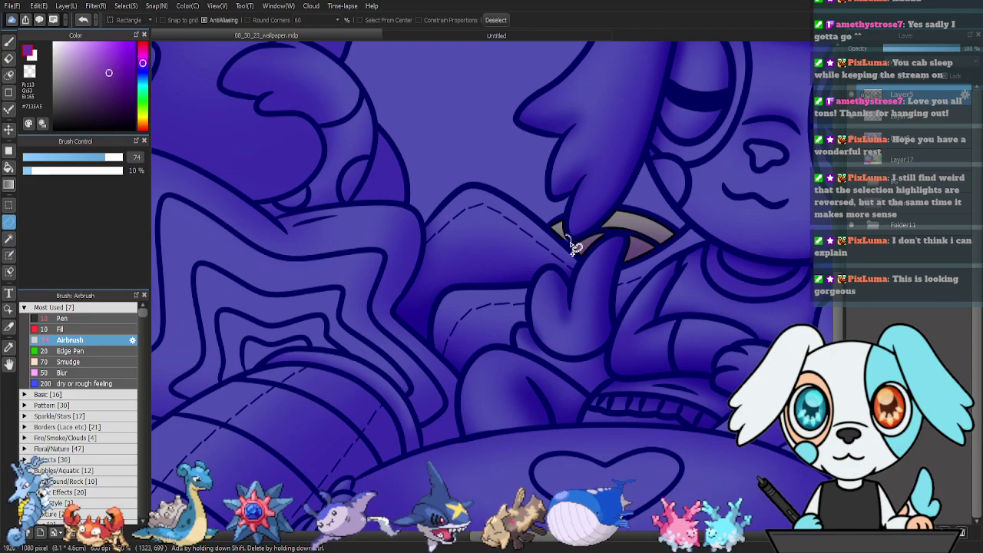
pyautogui.moveTo(596, 231)
pyautogui.mouseDown()
pyautogui.moveTo(573, 249)
pyautogui.moveTo(593, 261)
pyautogui.moveTo(569, 247)
pyautogui.mouseUp()
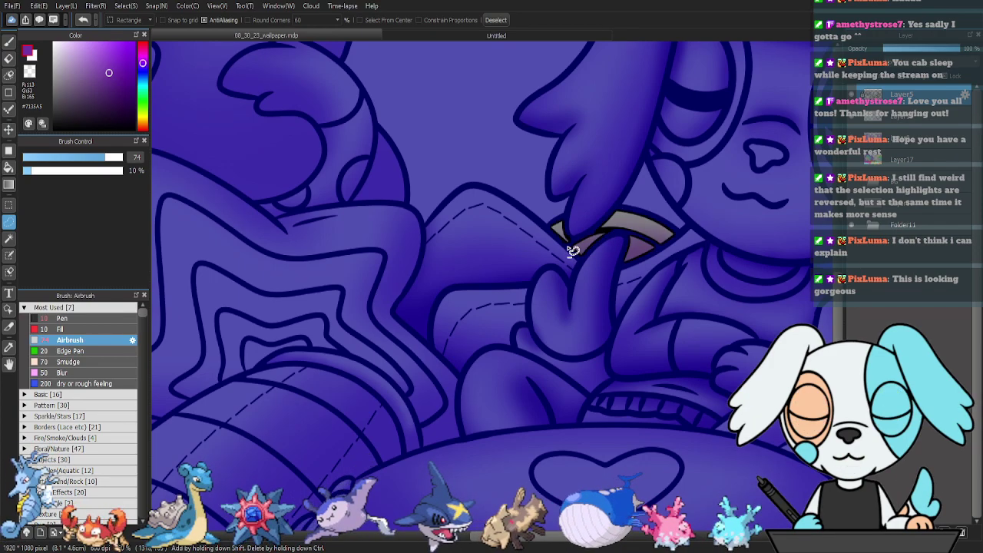
pyautogui.click(634, 242)
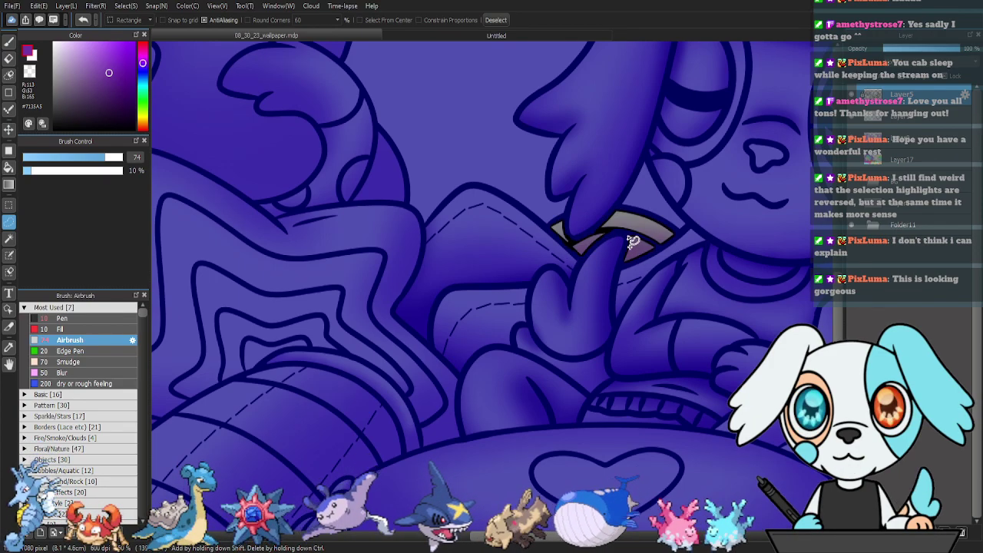
pyautogui.moveTo(622, 230); pyautogui.dragTo(668, 250)
# Airbrush darker purple over the selected curved pieces behind the ear at size 21, and clear the selection.
pyautogui.click(909, 119)
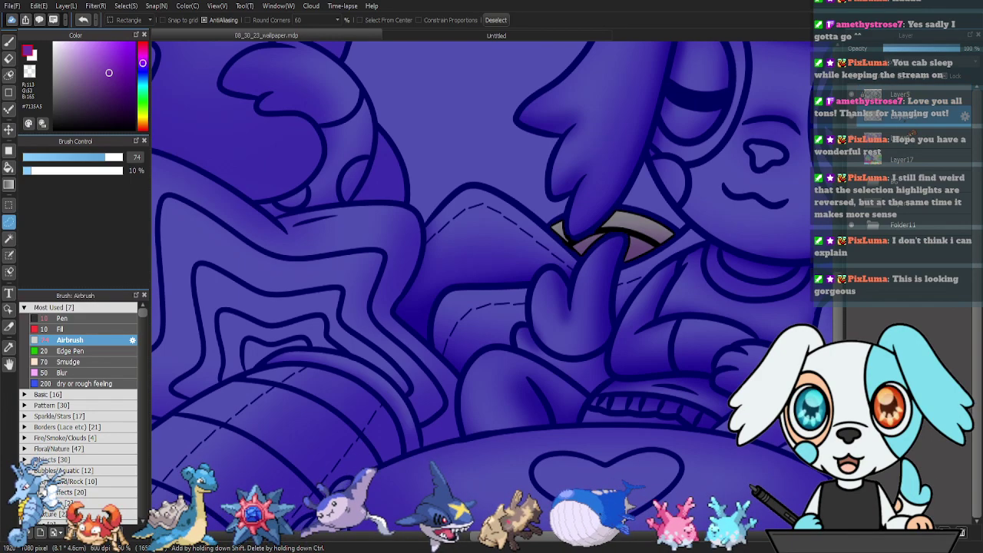
pyautogui.press('b')
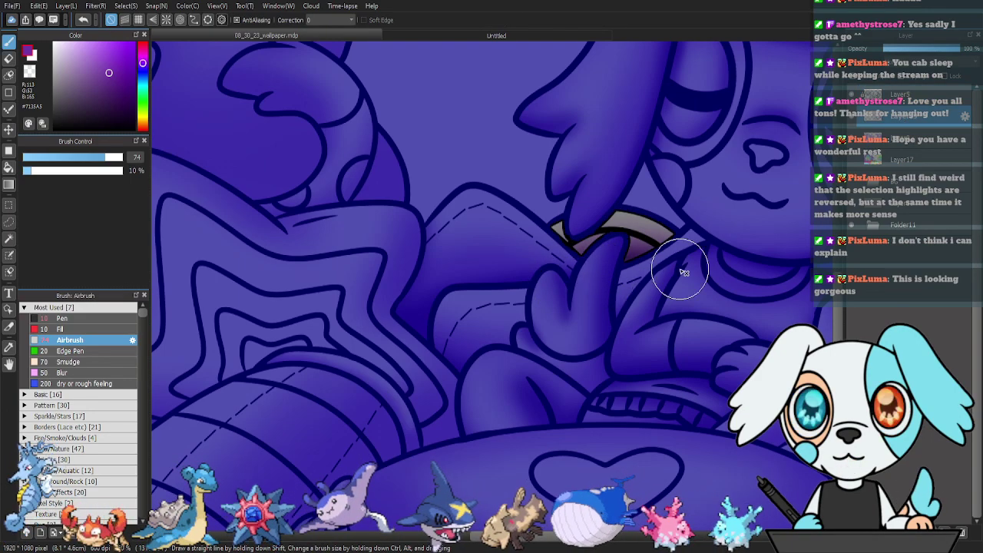
pyautogui.moveTo(100, 159); pyautogui.dragTo(67, 159)
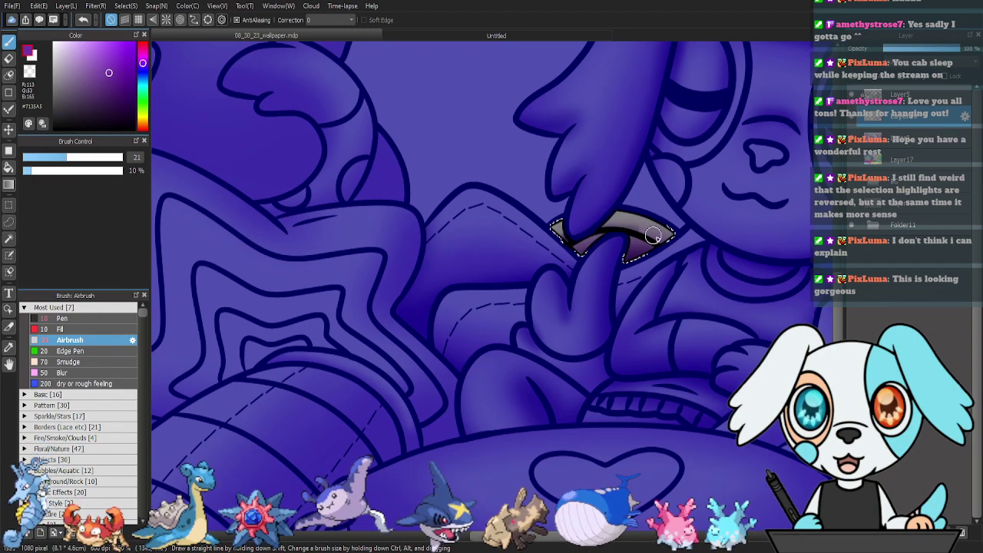
pyautogui.moveTo(653, 235); pyautogui.dragTo(620, 219)
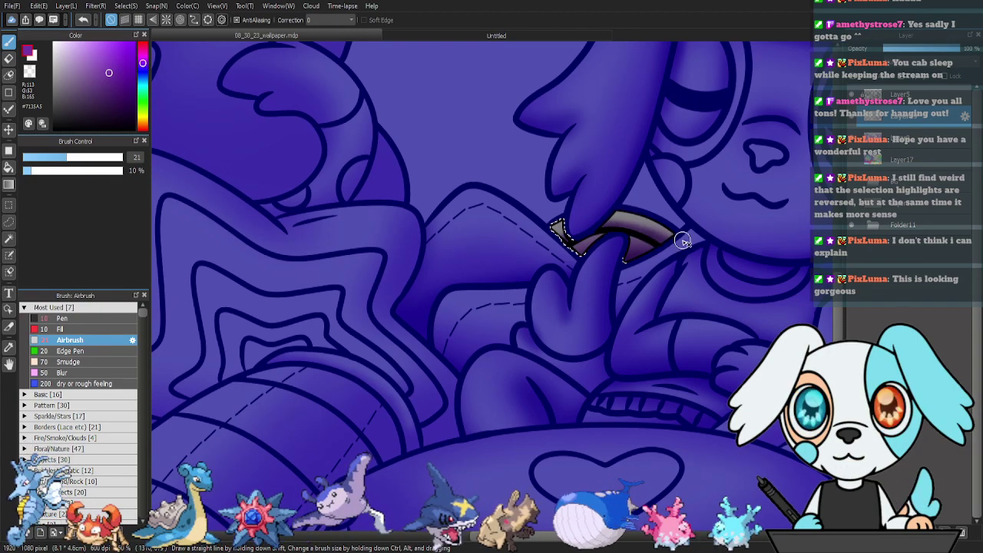
pyautogui.hotkey('ctrl', 'd')
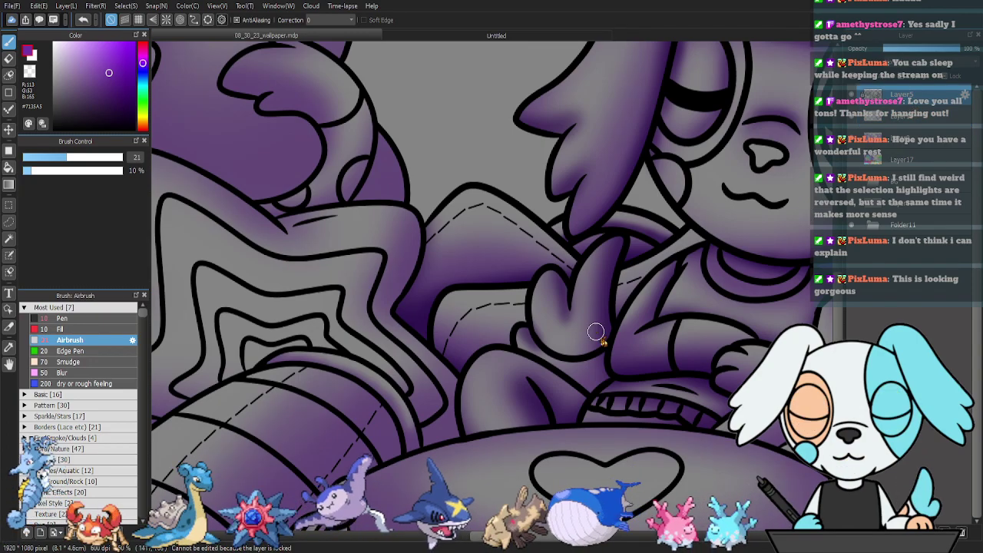
# Select the outermost and third stripes of the rainbow pillow, airbrush darker purple along their lower edges at size 50, and clear the selection.
pyautogui.hotkey('ctrl', '-')
pyautogui.moveTo(649, 356); pyautogui.dragTo(441, 292)
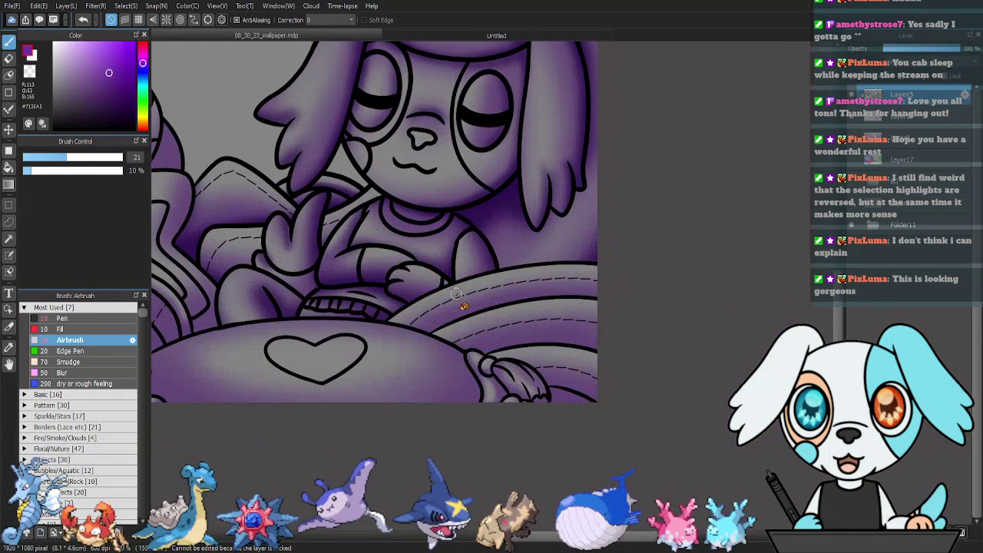
pyautogui.press('w')
pyautogui.click(525, 296)
pyautogui.keyDown('shift'); pyautogui.click(566, 368); pyautogui.keyUp('shift')
pyautogui.press('b')
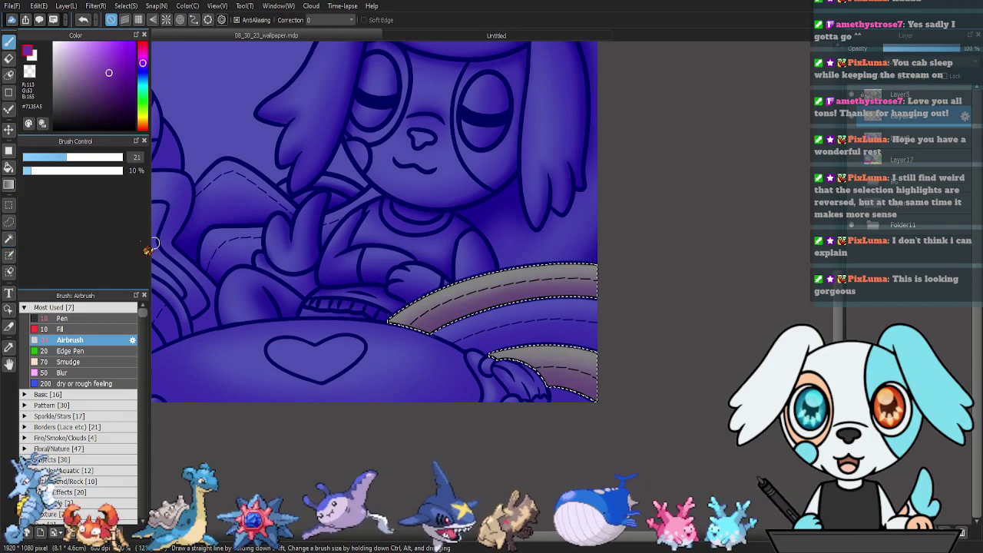
pyautogui.moveTo(77, 156); pyautogui.dragTo(102, 157)
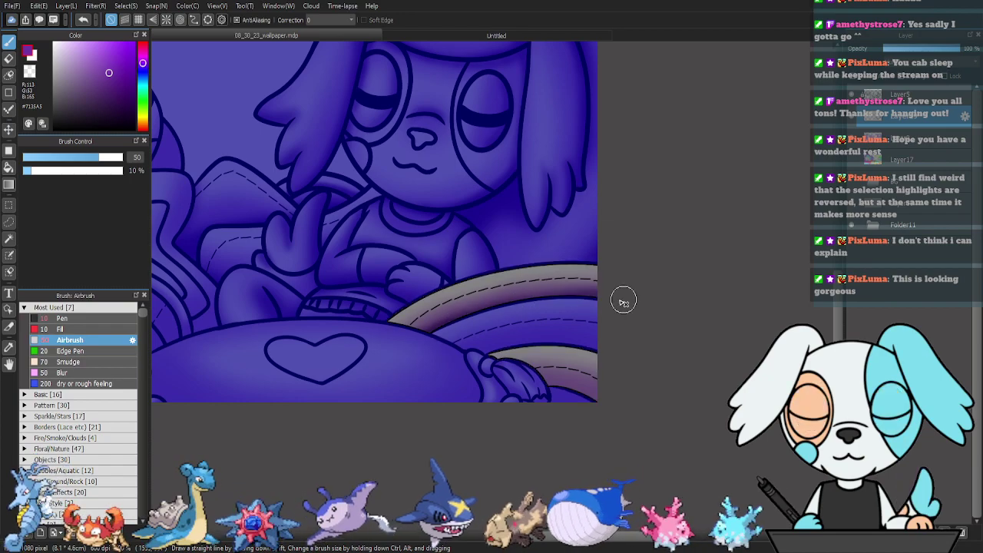
pyautogui.moveTo(425, 341); pyautogui.dragTo(687, 325)
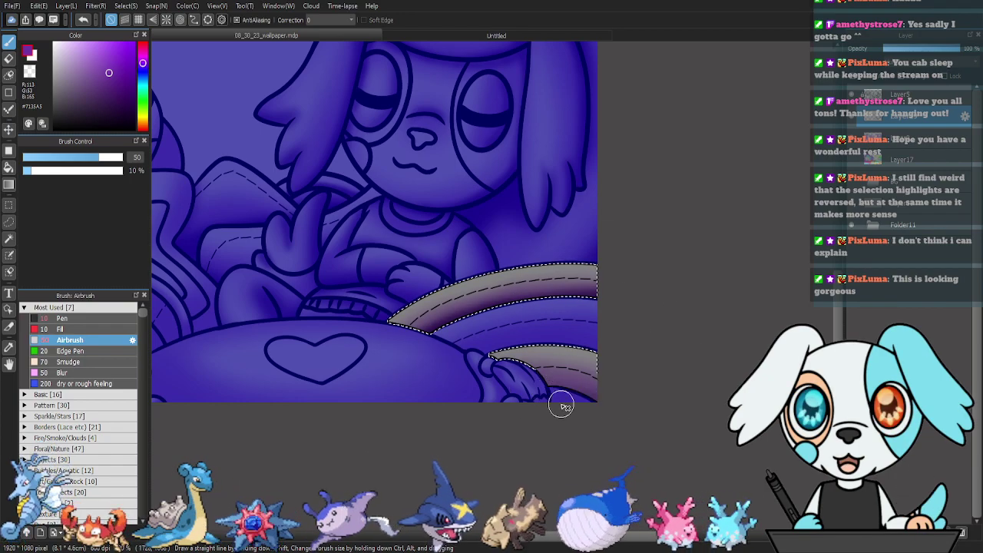
pyautogui.moveTo(561, 404); pyautogui.dragTo(520, 385)
pyautogui.hotkey('ctrl', 'd')
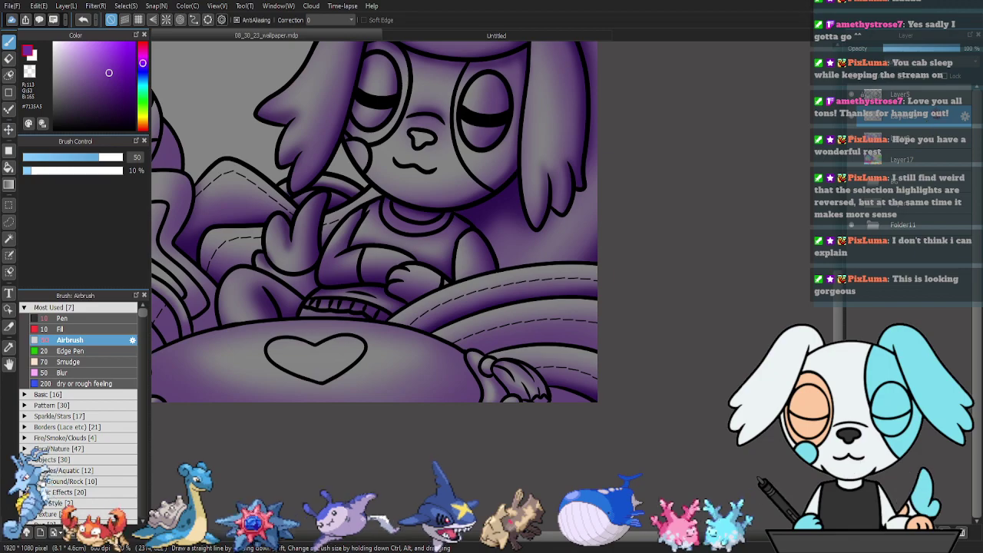
# Select the second and fourth stripes of the rainbow pillow from Layer5, airbrush darker purple along their lower edges up to size 113, and clear the selection.
pyautogui.click(902, 94)
pyautogui.press('w')
pyautogui.click(567, 335)
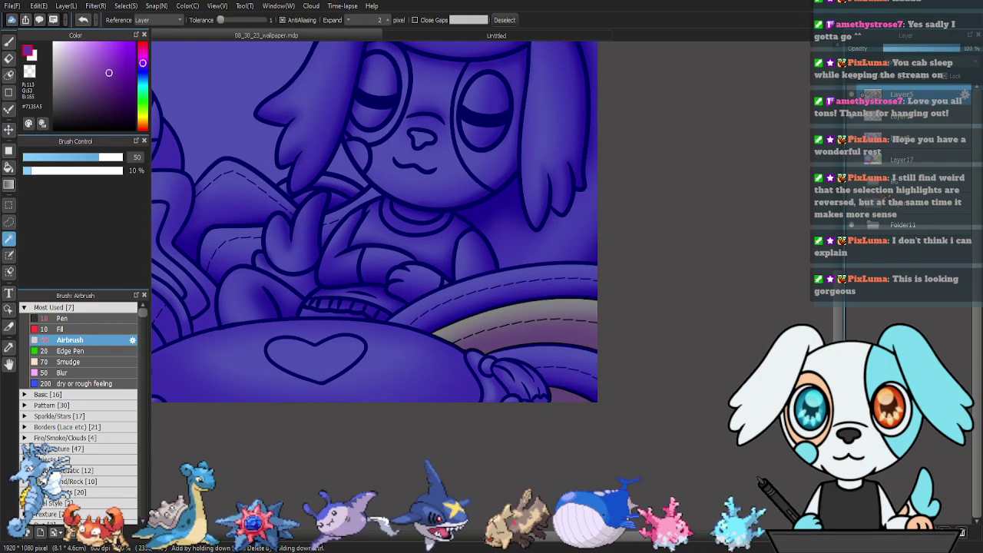
pyautogui.press('b')
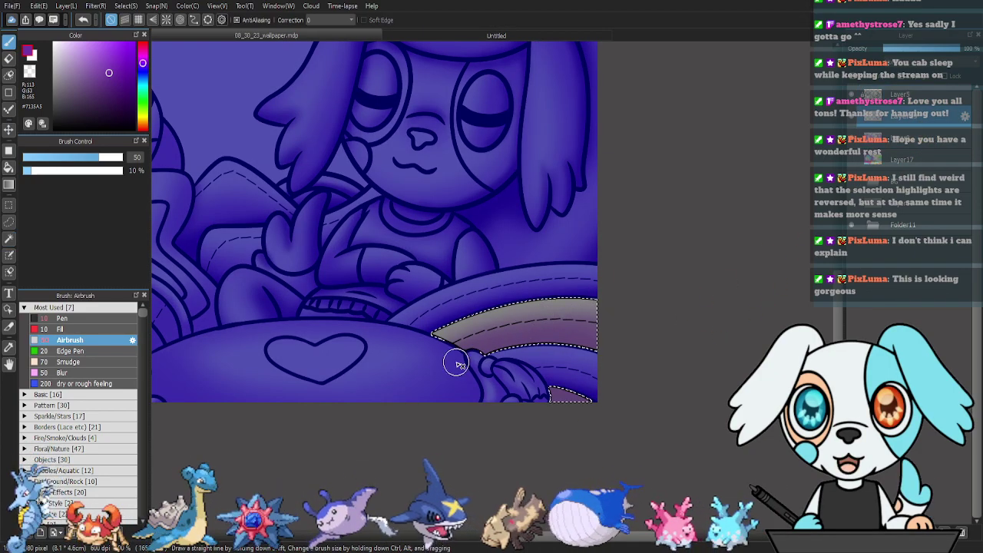
pyautogui.moveTo(643, 365); pyautogui.dragTo(461, 343)
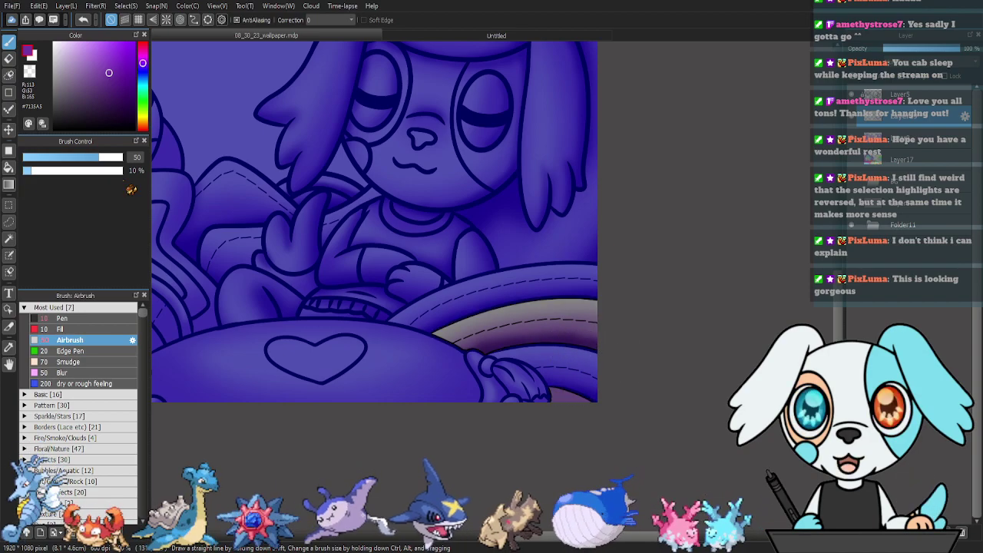
pyautogui.moveTo(108, 158); pyautogui.dragTo(115, 159)
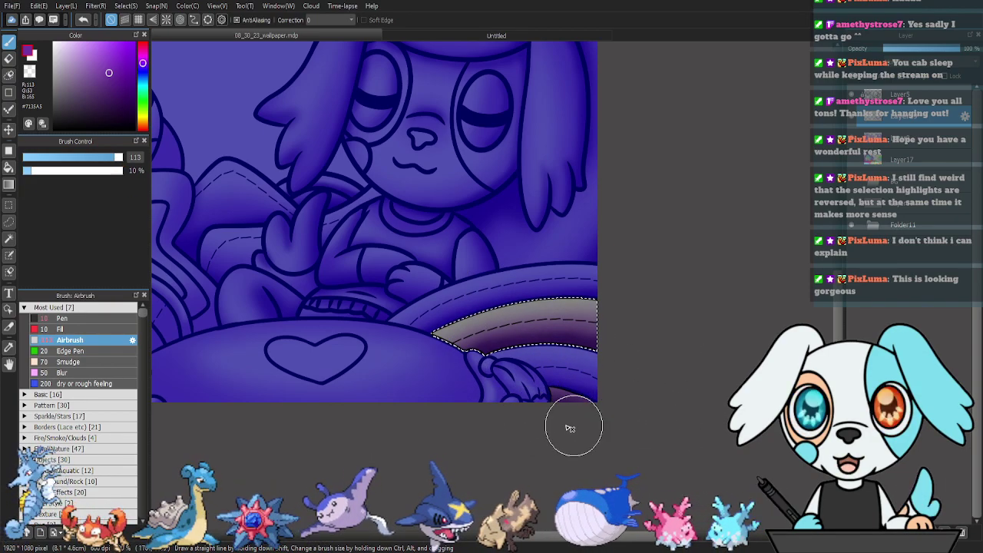
pyautogui.hotkey('ctrl', 'd')
# Select the heart pillow around its heart, airbrush darker purple over both ends and the lower edge at size 113, and clear the selection.
pyautogui.moveTo(467, 240); pyautogui.dragTo(639, 250)
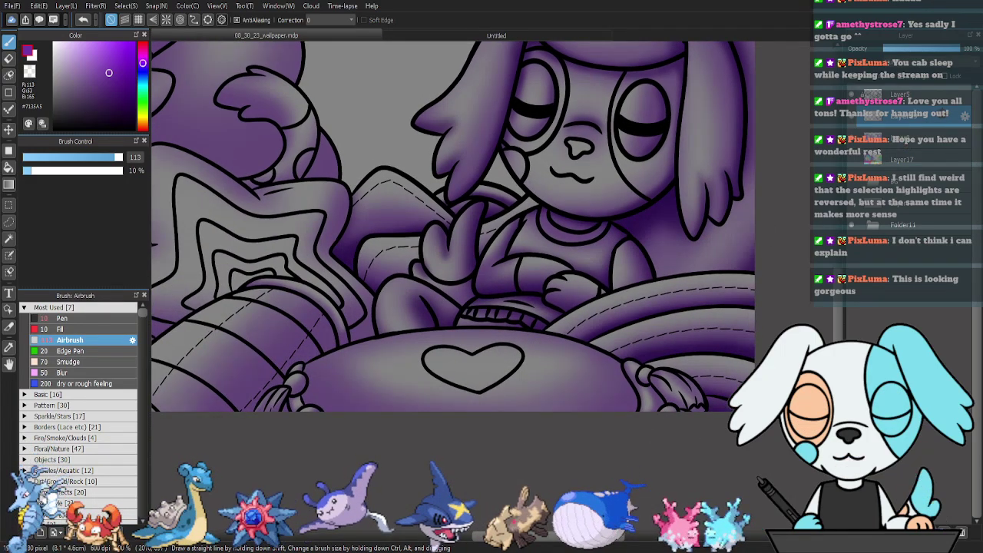
pyautogui.press('w')
pyautogui.moveTo(598, 332); pyautogui.dragTo(644, 288)
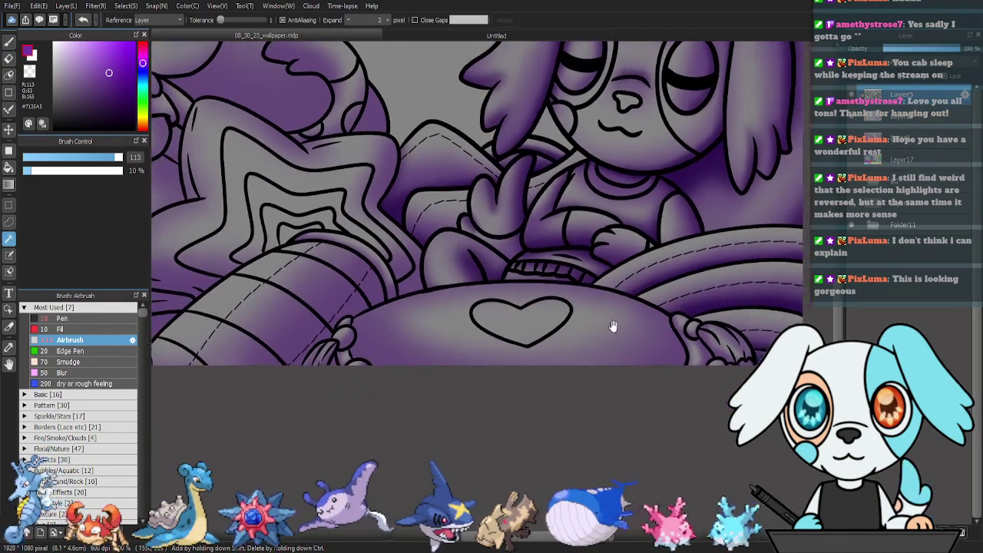
pyautogui.click(649, 346)
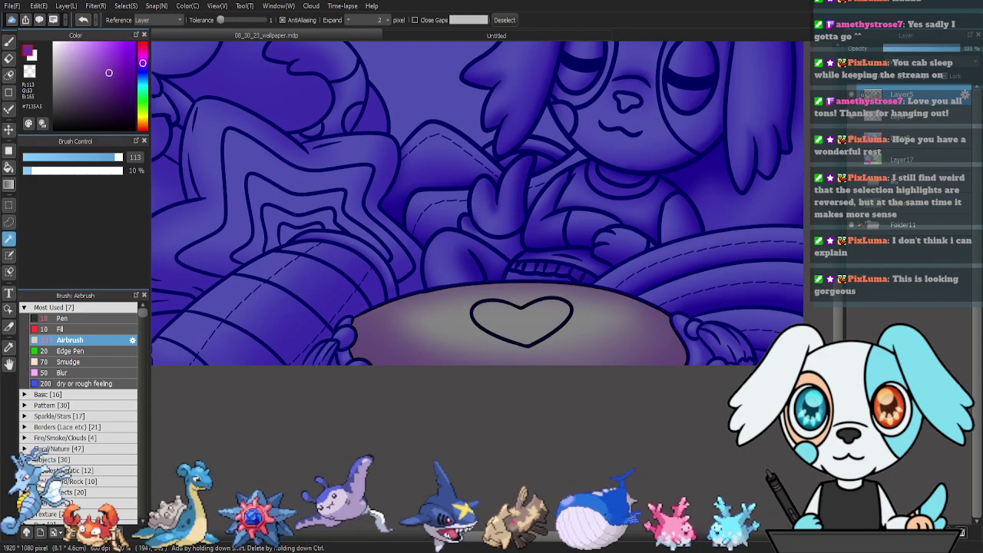
pyautogui.press('b')
pyautogui.moveTo(349, 316)
pyautogui.mouseDown()
pyautogui.moveTo(378, 387)
pyautogui.moveTo(334, 307)
pyautogui.moveTo(349, 322)
pyautogui.moveTo(357, 359)
pyautogui.mouseUp()
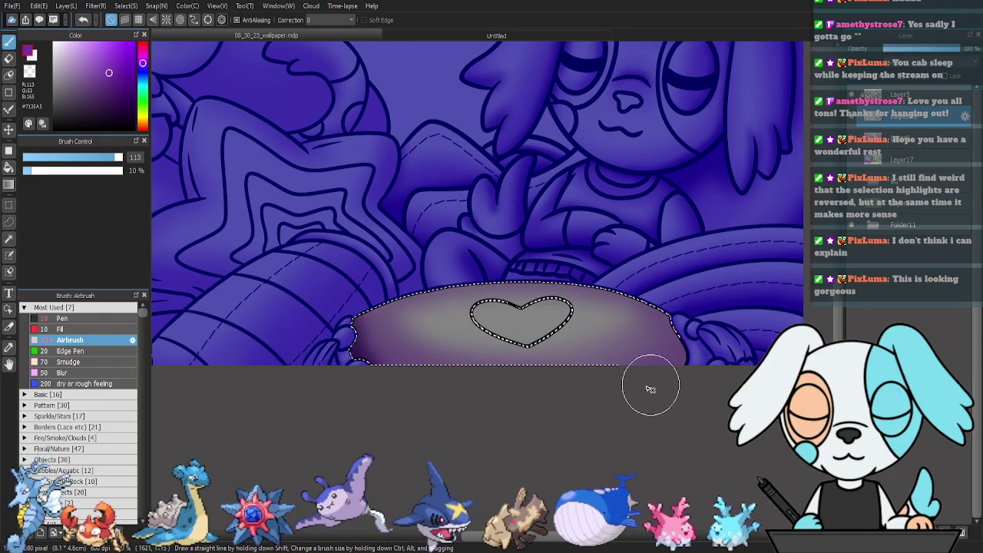
pyautogui.moveTo(707, 342); pyautogui.dragTo(653, 376)
pyautogui.moveTo(682, 324)
pyautogui.mouseDown()
pyautogui.moveTo(669, 397)
pyautogui.moveTo(618, 255)
pyautogui.moveTo(460, 270)
pyautogui.moveTo(350, 310)
pyautogui.moveTo(594, 263)
pyautogui.moveTo(357, 304)
pyautogui.moveTo(716, 338)
pyautogui.mouseUp()
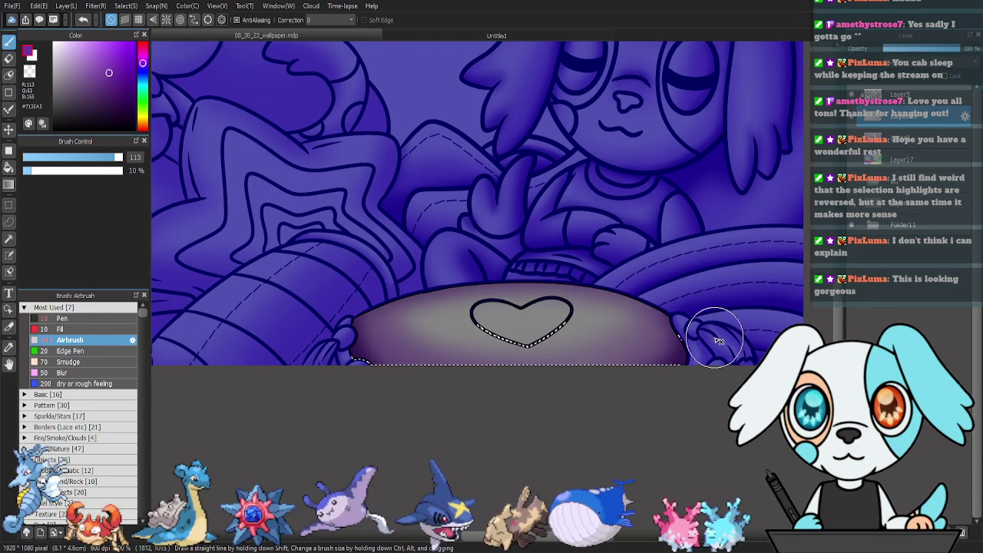
pyautogui.hotkey('ctrl', 'd')
# Select the heart pillow's right tassel from Layer5, lasso its tips into the selection, airbrush darker purple over its lower end at size 113, and deselect.
pyautogui.click(924, 95)
pyautogui.press('w')
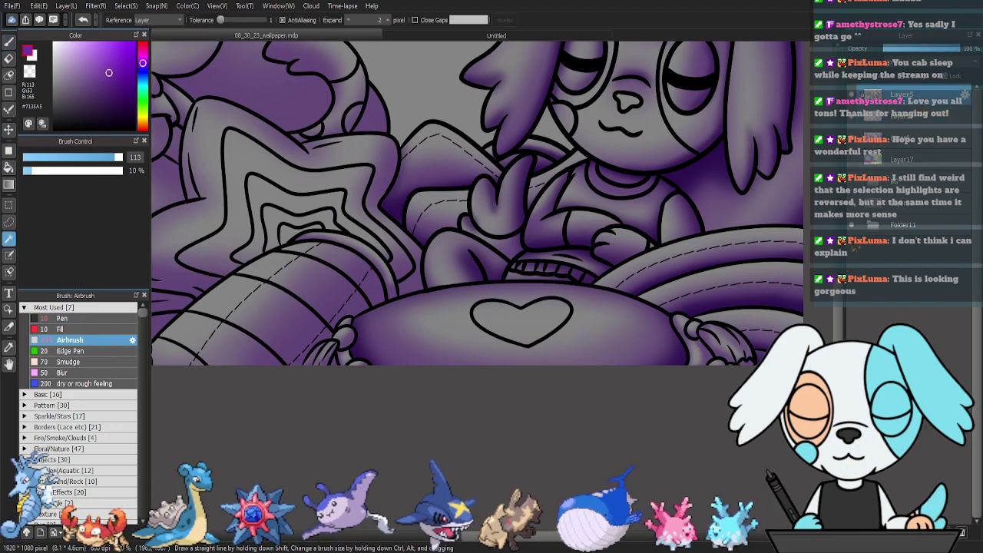
pyautogui.moveTo(733, 384); pyautogui.dragTo(588, 338)
pyautogui.click(691, 344)
pyautogui.scroll(5, 557, 346)
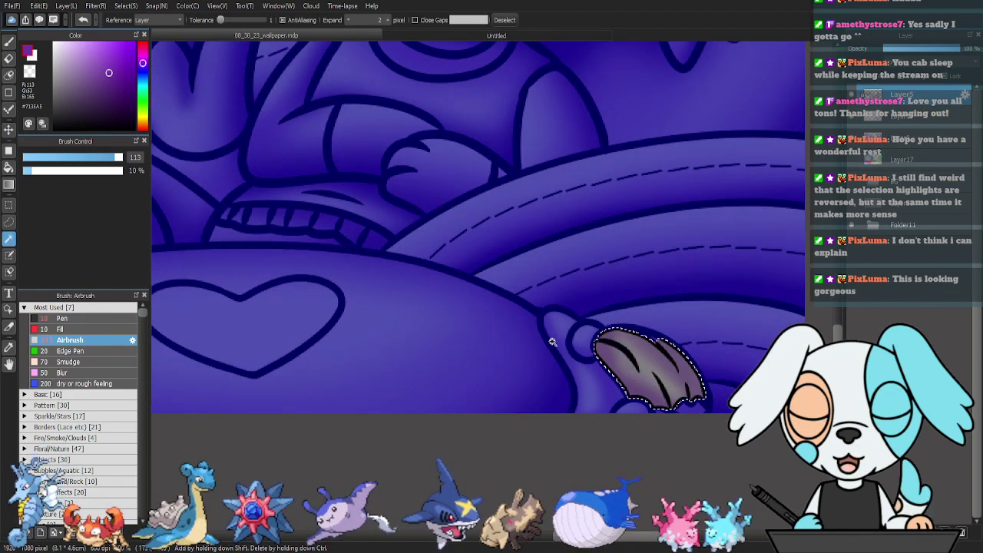
pyautogui.press('m')
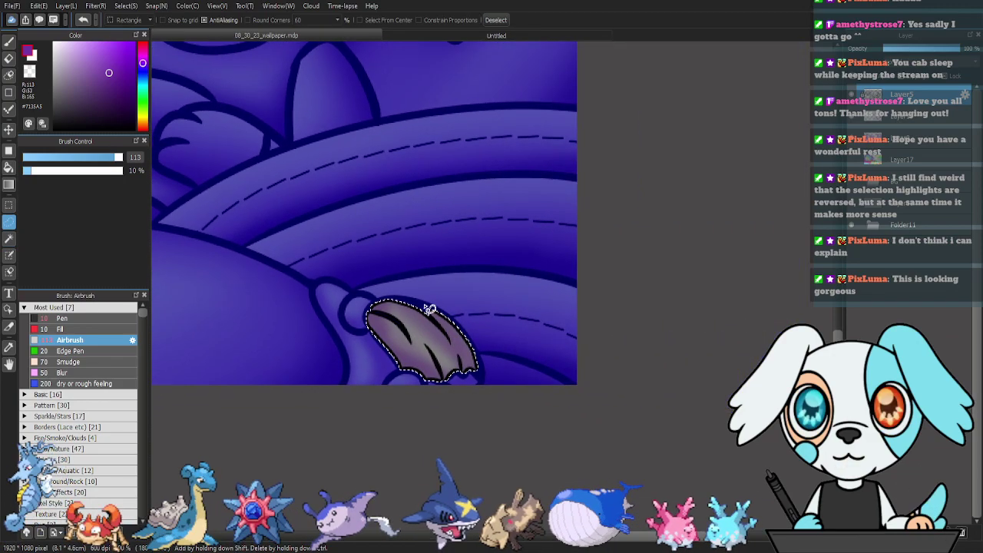
pyautogui.click(427, 390)
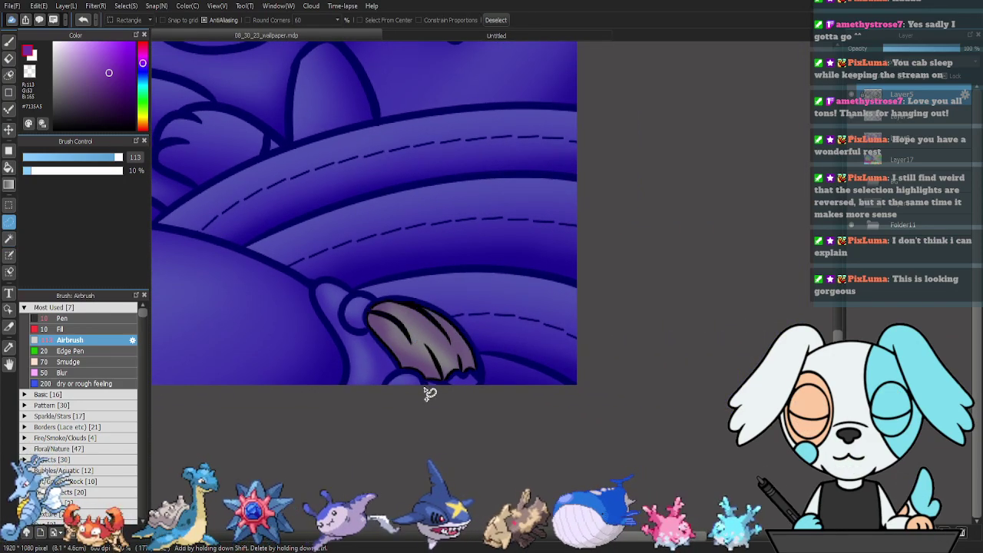
pyautogui.hotkey('ctrl', 'z')
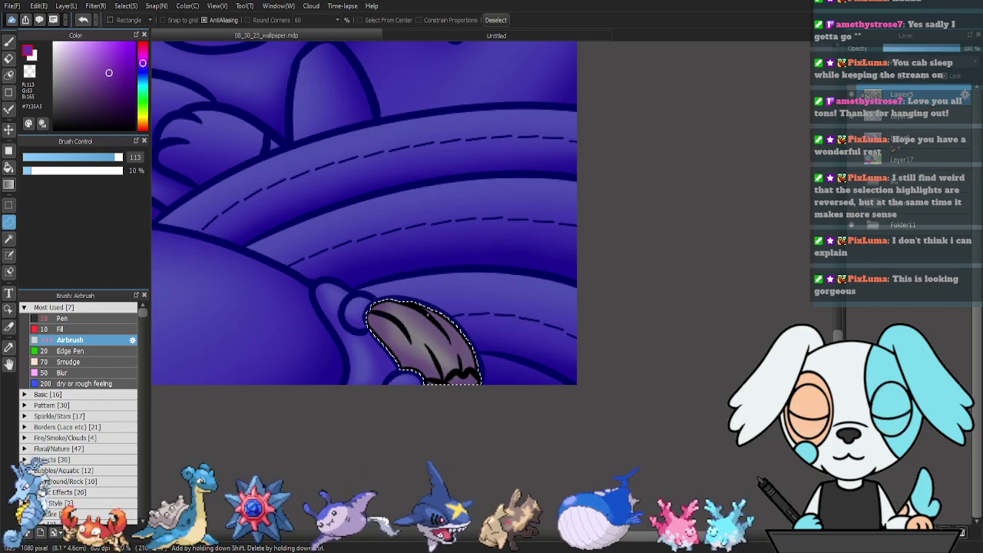
pyautogui.press('b')
pyautogui.moveTo(477, 405)
pyautogui.mouseDown()
pyautogui.moveTo(517, 337)
pyautogui.moveTo(493, 369)
pyautogui.moveTo(440, 284)
pyautogui.moveTo(487, 403)
pyautogui.moveTo(389, 373)
pyautogui.moveTo(408, 392)
pyautogui.mouseUp()
pyautogui.hotkey('ctrl', 'd')
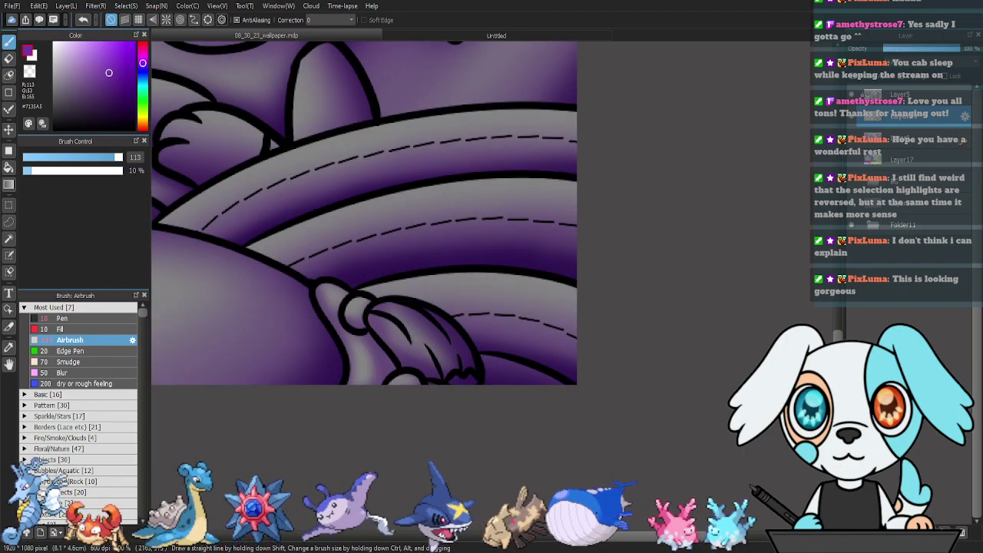
# Select the two round knots of the heart pillow's right tassel, airbrush darker purple along their edges at size 32, and clear the selection.
pyautogui.press('g')
pyautogui.click(359, 312)
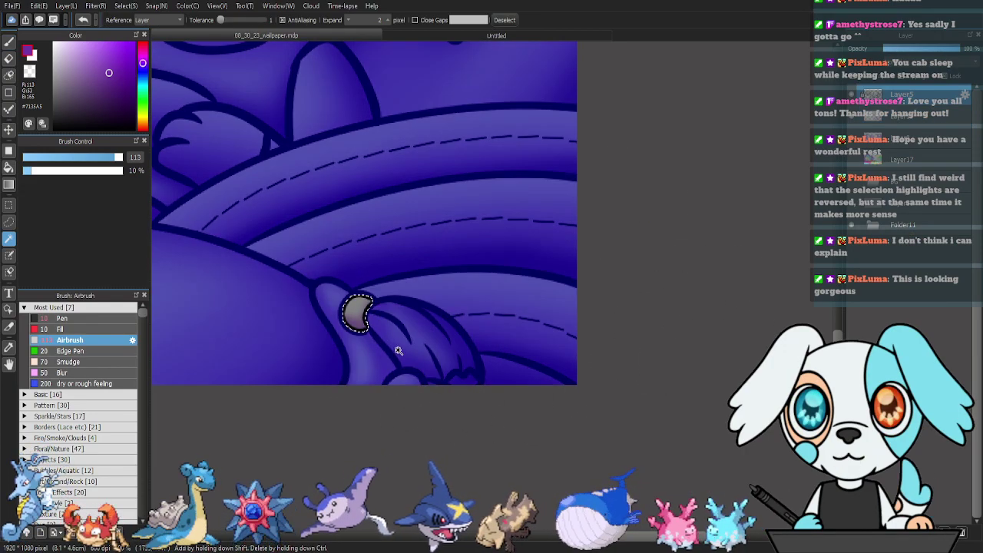
pyautogui.click(914, 115)
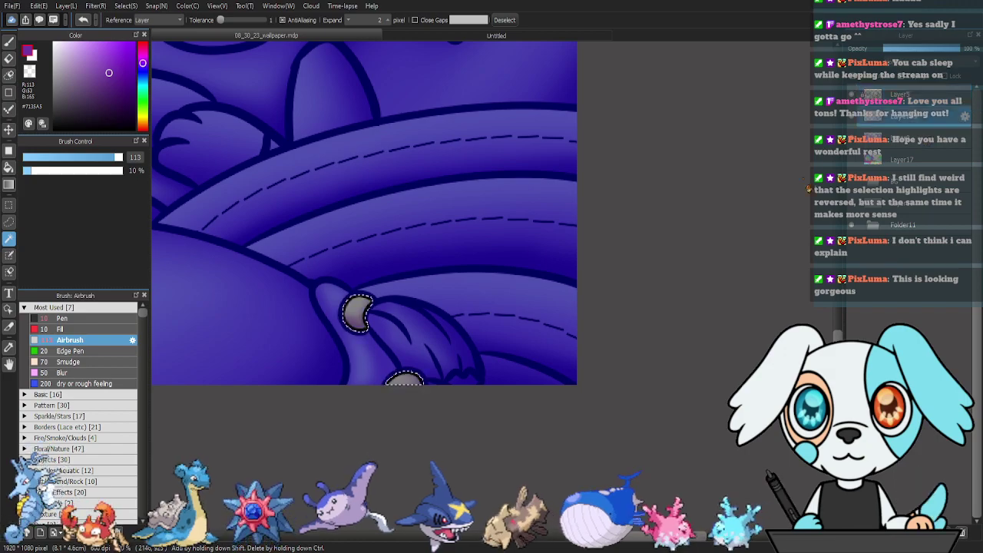
pyautogui.press('b')
pyautogui.click(81, 157)
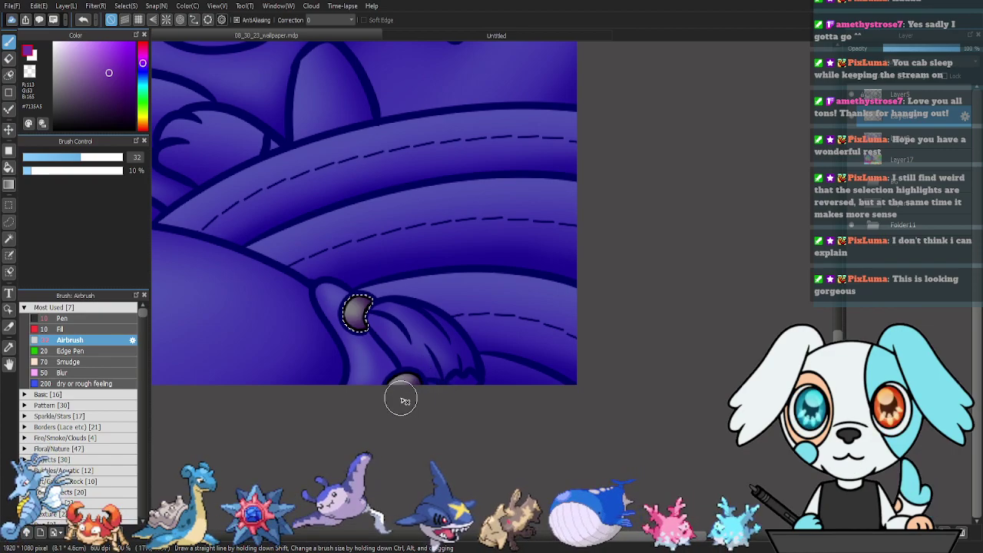
pyautogui.hotkey('ctrl', 'd')
# Select the heart pillow's corner piece beside the right tassel knots, airbrush darker purple along its edge at size 32, and clear the selection.
pyautogui.press('w')
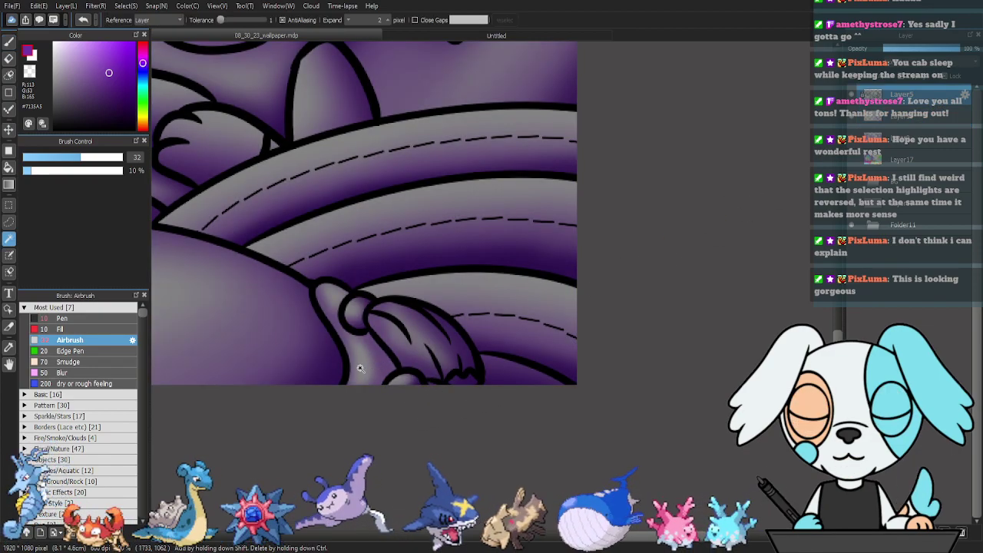
pyautogui.click(358, 330)
pyautogui.press('b')
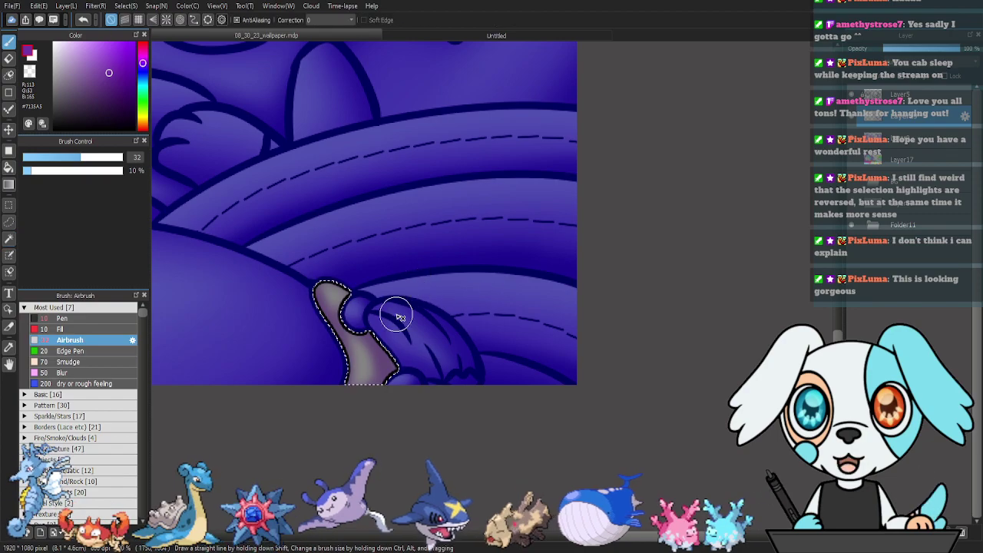
pyautogui.moveTo(397, 382)
pyautogui.mouseDown()
pyautogui.moveTo(362, 328)
pyautogui.moveTo(400, 357)
pyautogui.mouseUp()
pyautogui.moveTo(375, 396)
pyautogui.mouseDown()
pyautogui.moveTo(335, 393)
pyautogui.moveTo(330, 331)
pyautogui.moveTo(342, 388)
pyautogui.moveTo(303, 293)
pyautogui.moveTo(341, 319)
pyautogui.moveTo(352, 314)
pyautogui.moveTo(346, 280)
pyautogui.moveTo(357, 293)
pyautogui.moveTo(350, 299)
pyautogui.moveTo(355, 278)
pyautogui.moveTo(336, 338)
pyautogui.moveTo(366, 322)
pyautogui.mouseUp()
pyautogui.hotkey('ctrl', 'd')
# Select the two corner pieces around the heart pillow's left tassel knot, airbrush darker purple over them at size 32, and clear the selection.
pyautogui.moveTo(292, 273); pyautogui.dragTo(733, 277)
pyautogui.moveTo(503, 306); pyautogui.dragTo(490, 300)
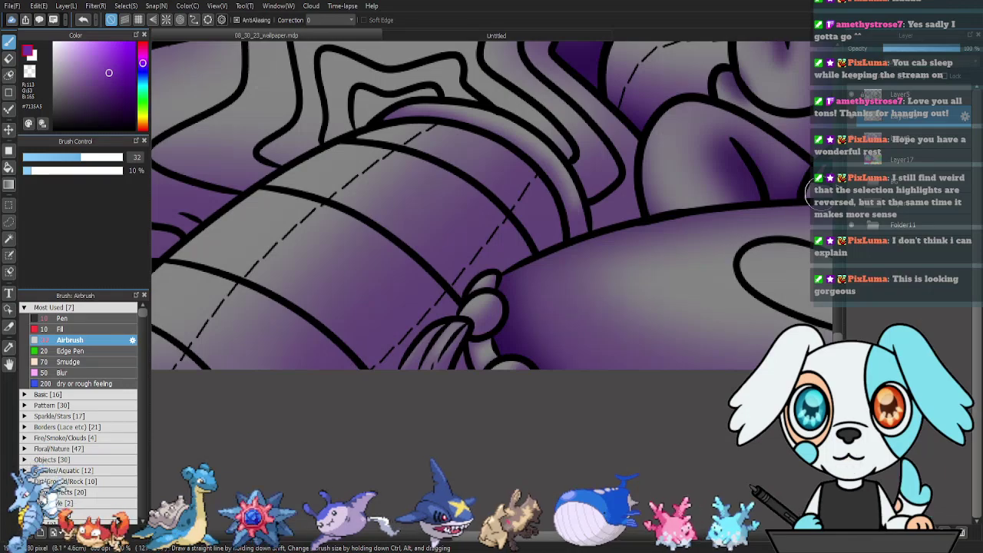
pyautogui.press('w')
pyautogui.click(492, 281)
pyautogui.keyDown('shift'); pyautogui.click(489, 333); pyautogui.keyUp('shift')
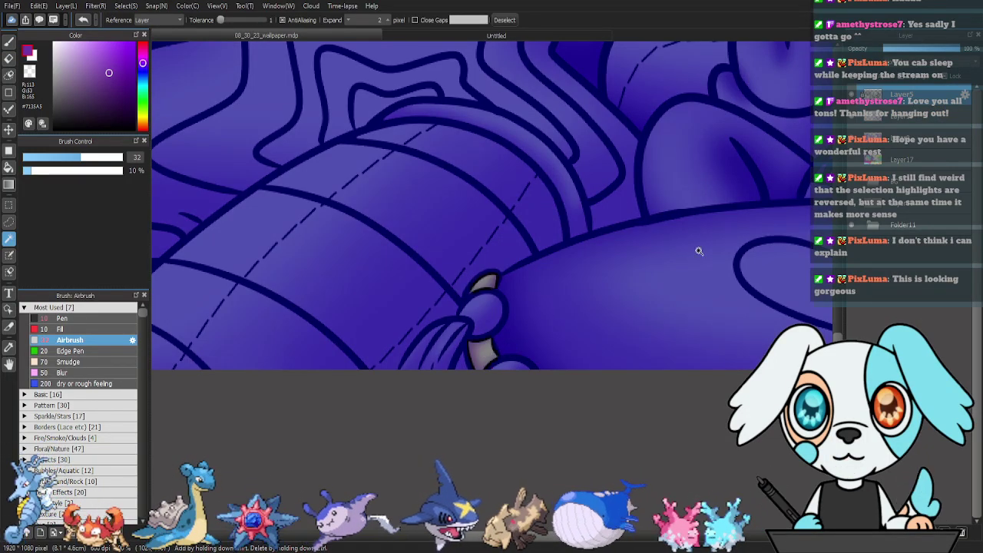
pyautogui.click(934, 123)
pyautogui.press('b')
pyautogui.moveTo(515, 296)
pyautogui.mouseDown()
pyautogui.moveTo(509, 267)
pyautogui.moveTo(488, 308)
pyautogui.mouseUp()
pyautogui.moveTo(520, 381)
pyautogui.mouseDown()
pyautogui.moveTo(457, 342)
pyautogui.moveTo(494, 330)
pyautogui.moveTo(473, 373)
pyautogui.mouseUp()
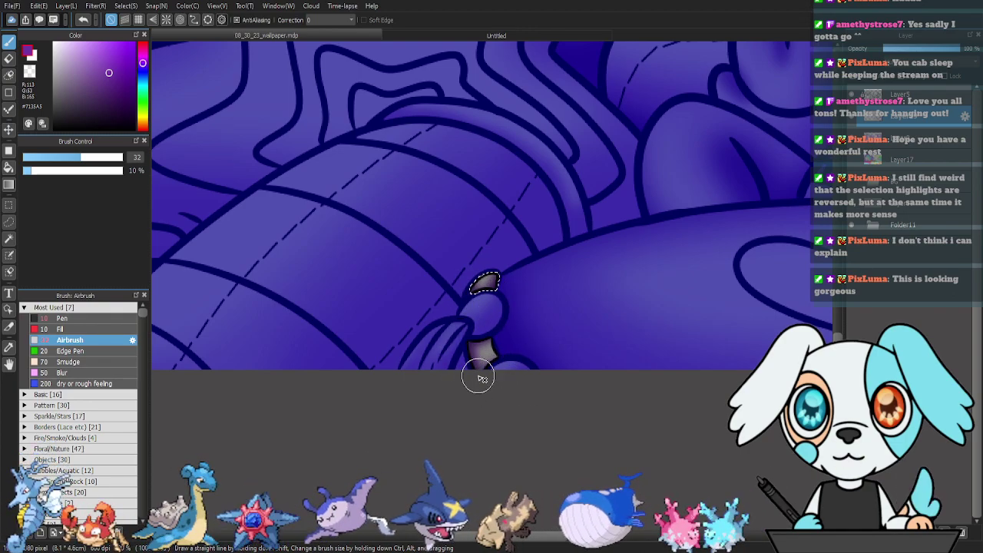
pyautogui.hotkey('ctrl', 'd')
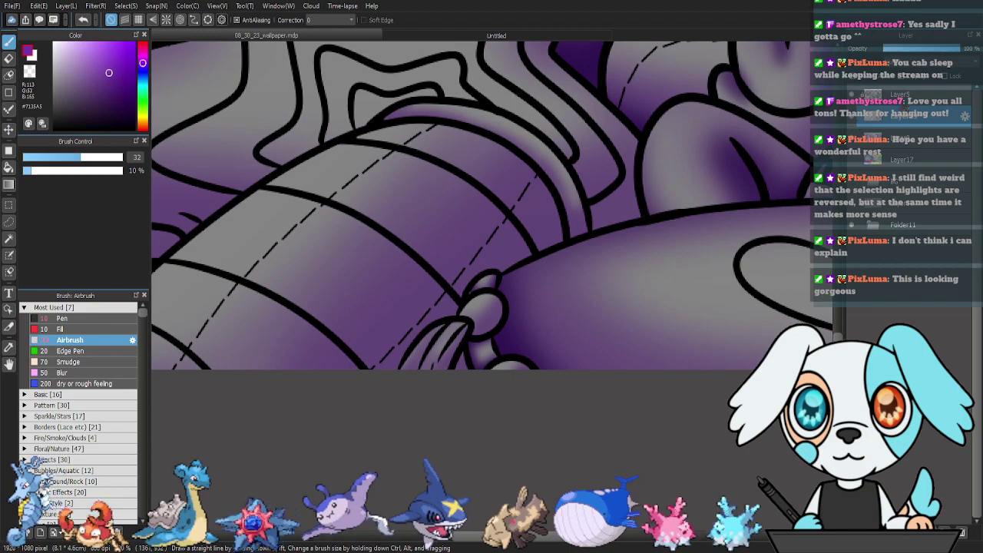
# Select the two round knots of the heart pillow's left tassel, airbrush darker purple along their edges at size 32, and clear the selection.
pyautogui.press('w')
pyautogui.click(484, 314)
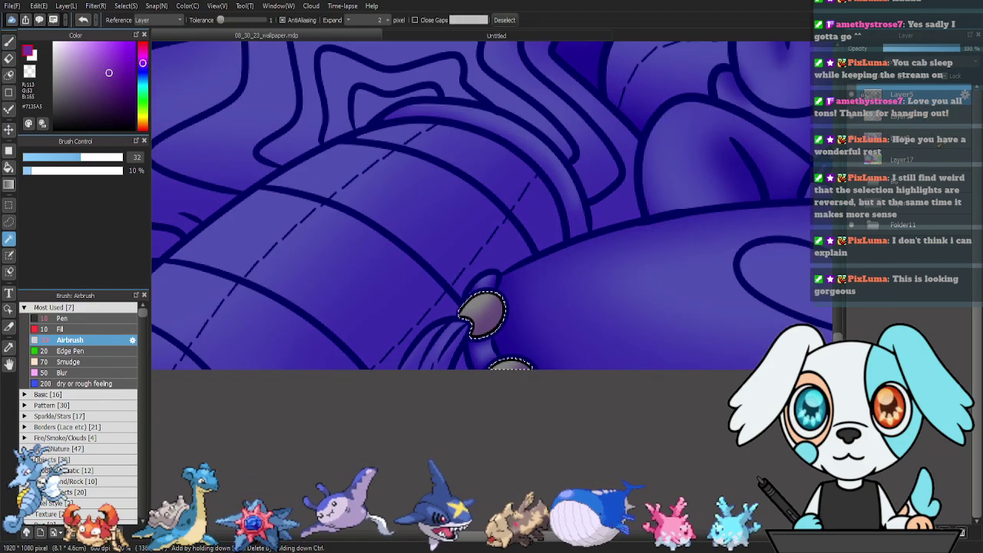
pyautogui.press('b')
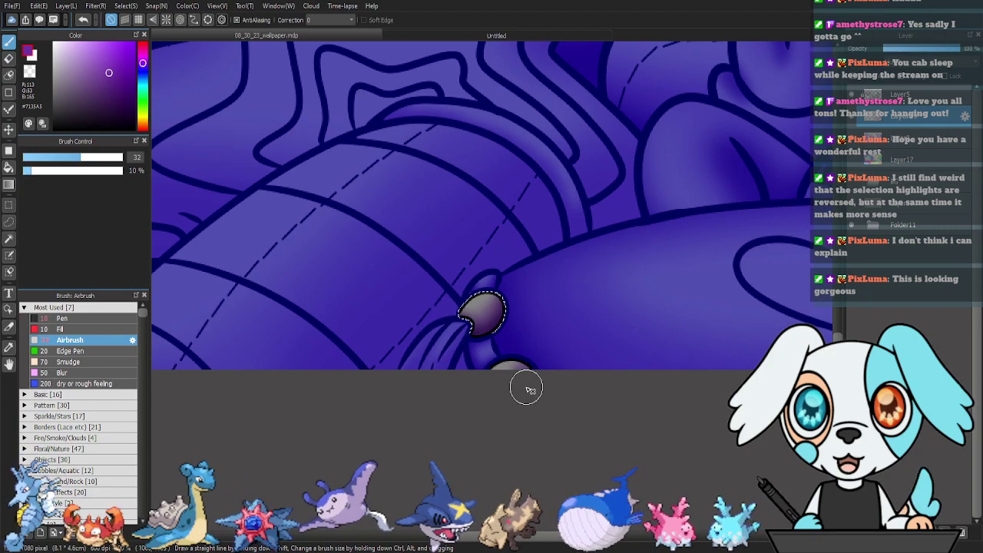
pyautogui.hotkey('ctrl', 'd')
# Select the strands of the heart pillow's left tassel from the Layer5 line art.
pyautogui.press('w')
pyautogui.click(459, 350)
pyautogui.keyDown('shift'); pyautogui.click(449, 362); pyautogui.keyUp('shift')
pyautogui.hotkey('ctrl', 'z')
pyautogui.keyDown('shift'); pyautogui.click(426, 352); pyautogui.keyUp('shift')
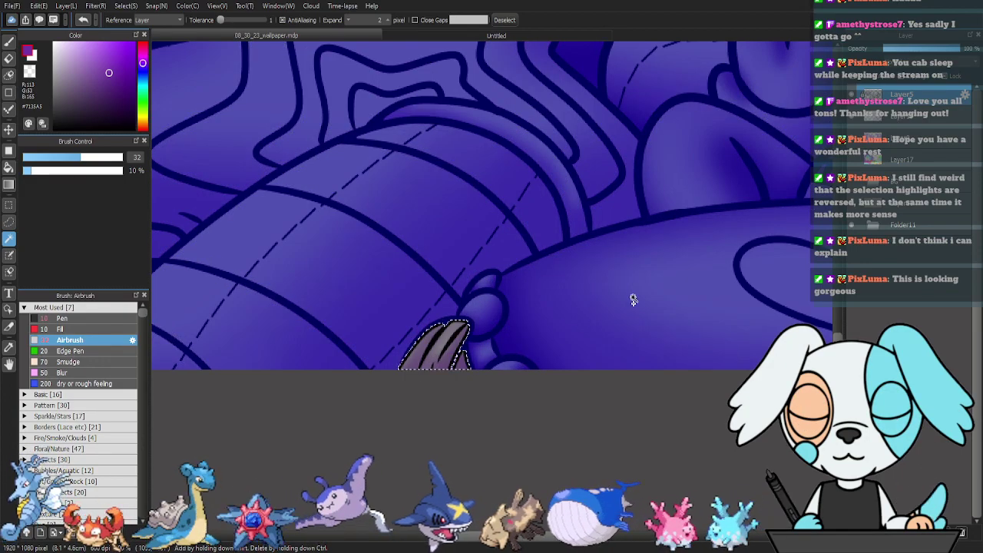
# Add the missed edge to the selection of the strands beside the round knot, airbrush purple shading over them on Layer19, and deselect.
pyautogui.press('m')
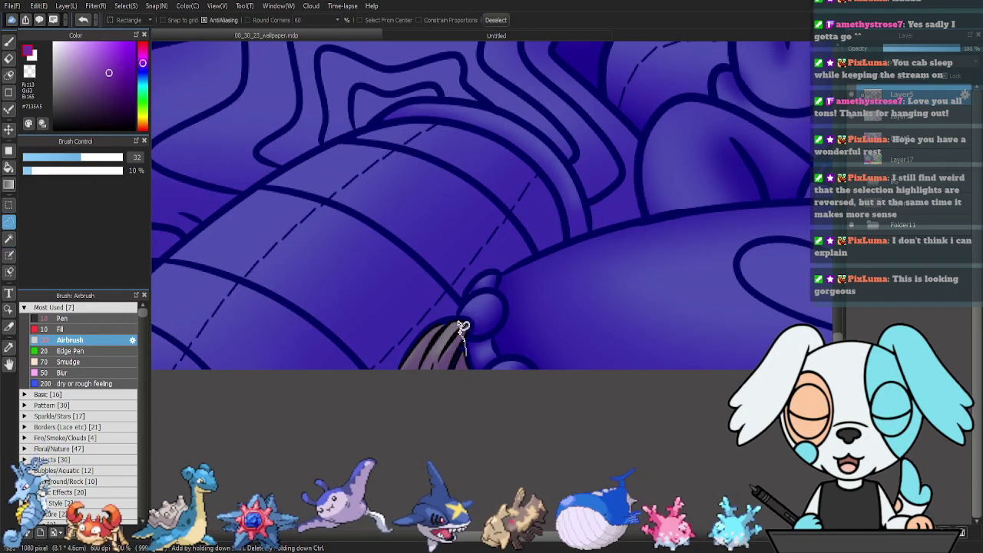
pyautogui.moveTo(443, 428); pyautogui.dragTo(470, 370)
pyautogui.click(907, 116)
pyautogui.press('b')
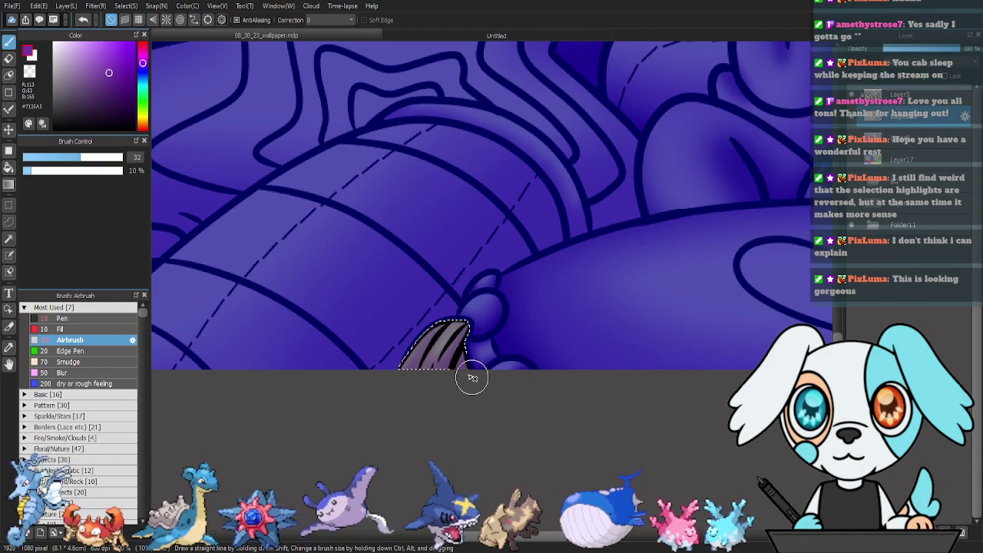
pyautogui.moveTo(397, 367)
pyautogui.mouseDown()
pyautogui.moveTo(468, 297)
pyautogui.moveTo(458, 295)
pyautogui.mouseUp()
pyautogui.moveTo(430, 373); pyautogui.dragTo(502, 290)
pyautogui.hotkey('ctrl', 'd')
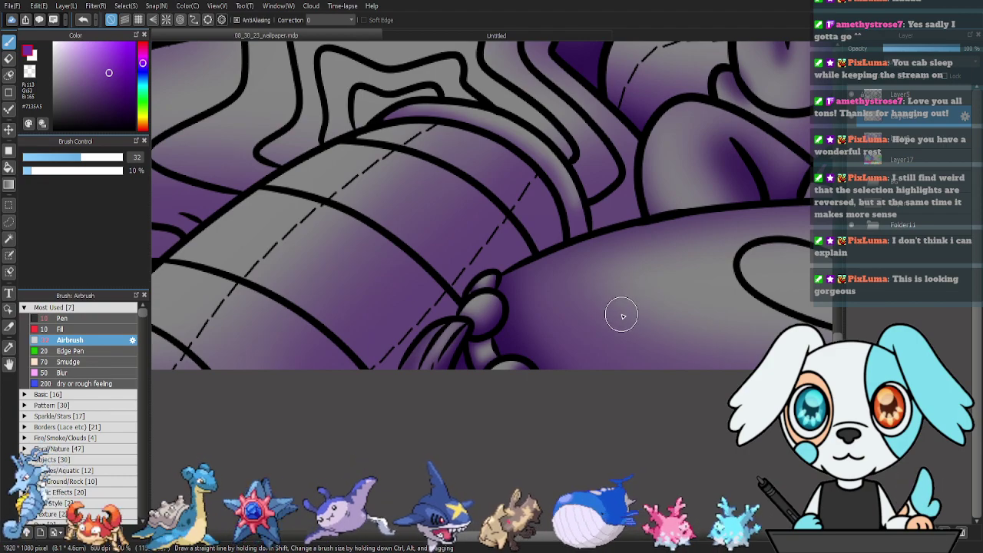
# Select the narrow curved rim around the segmented form from Layer5, airbrush shading along it on Layer19 at size 44, and deselect.
pyautogui.moveTo(571, 233); pyautogui.dragTo(669, 284)
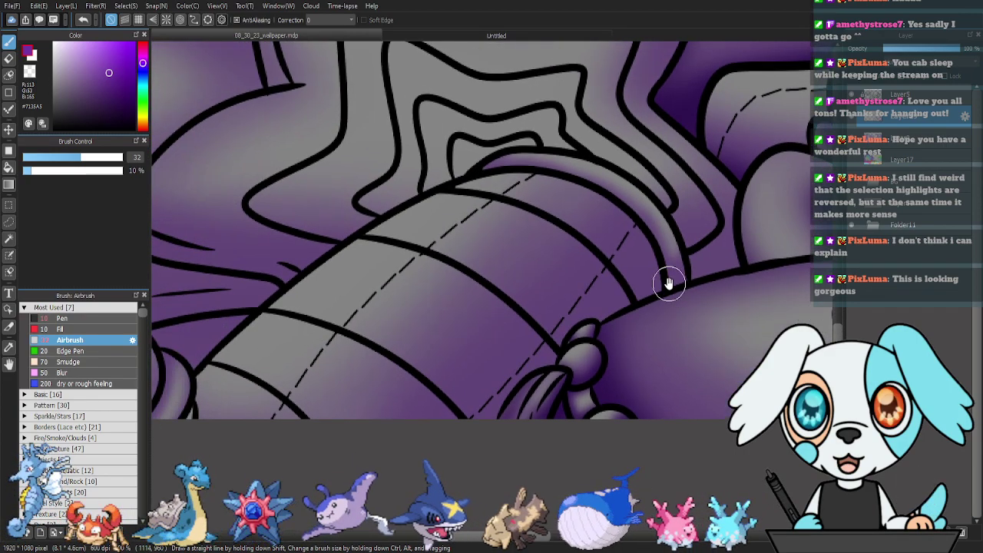
pyautogui.click(924, 96)
pyautogui.press('w')
pyautogui.click(598, 172)
pyautogui.click(910, 116)
pyautogui.press('b')
pyautogui.moveTo(121, 158); pyautogui.dragTo(93, 158)
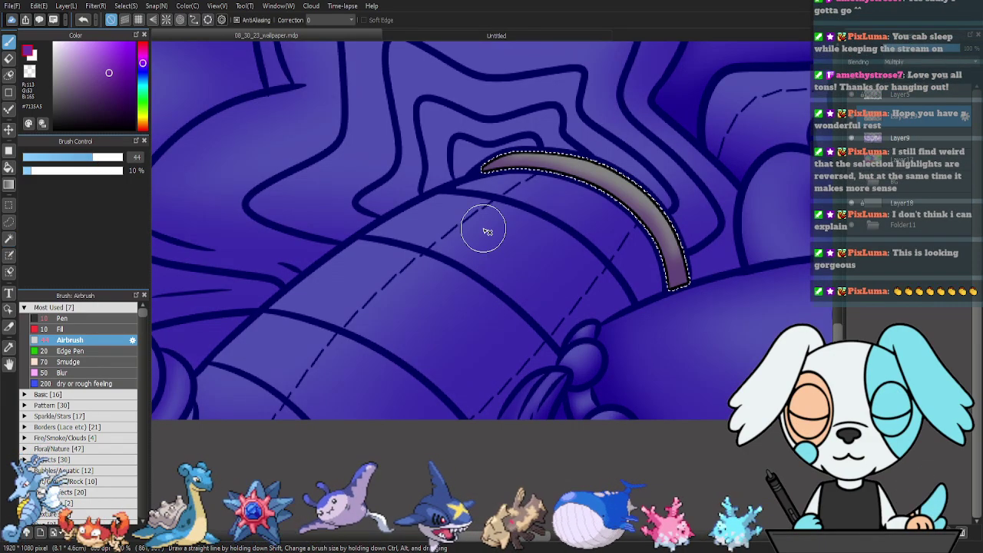
pyautogui.moveTo(477, 186)
pyautogui.mouseDown()
pyautogui.moveTo(532, 176)
pyautogui.moveTo(499, 184)
pyautogui.moveTo(573, 194)
pyautogui.moveTo(528, 176)
pyautogui.moveTo(577, 187)
pyautogui.moveTo(648, 237)
pyautogui.moveTo(623, 211)
pyautogui.moveTo(535, 174)
pyautogui.moveTo(688, 290)
pyautogui.moveTo(650, 222)
pyautogui.moveTo(625, 210)
pyautogui.moveTo(658, 263)
pyautogui.moveTo(663, 299)
pyautogui.moveTo(700, 288)
pyautogui.moveTo(671, 300)
pyautogui.moveTo(700, 282)
pyautogui.moveTo(642, 237)
pyautogui.mouseUp()
pyautogui.hotkey('ctrl', 'd')
# Select all the bands of the segmented form from Layer5, airbrush broad shading across them on Layer19 at size 123, and deselect.
pyautogui.press('w')
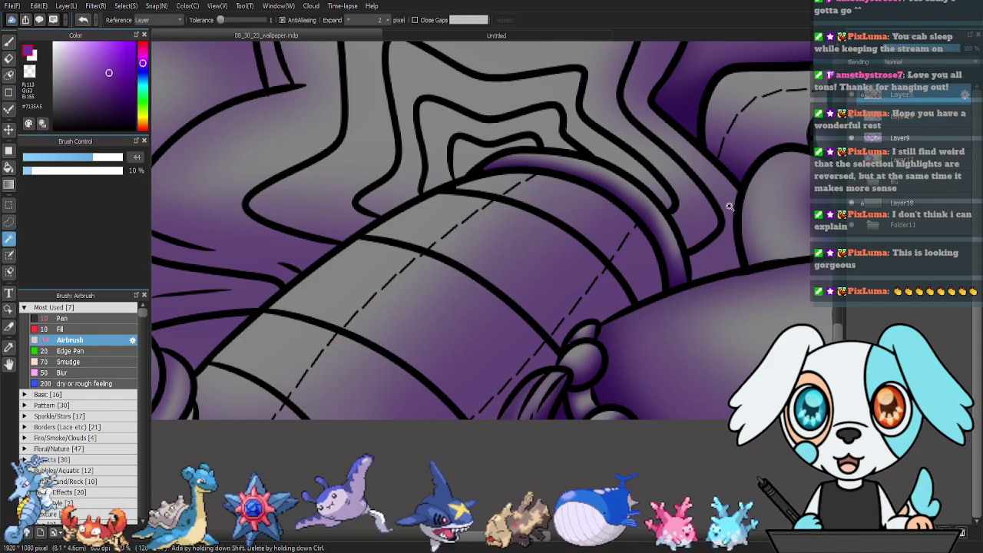
pyautogui.click(592, 233)
pyautogui.keyDown('shift'); pyautogui.click(538, 296); pyautogui.keyUp('shift')
pyautogui.keyDown('shift'); pyautogui.click(441, 350); pyautogui.keyUp('shift')
pyautogui.keyDown('shift'); pyautogui.click(335, 402); pyautogui.keyUp('shift')
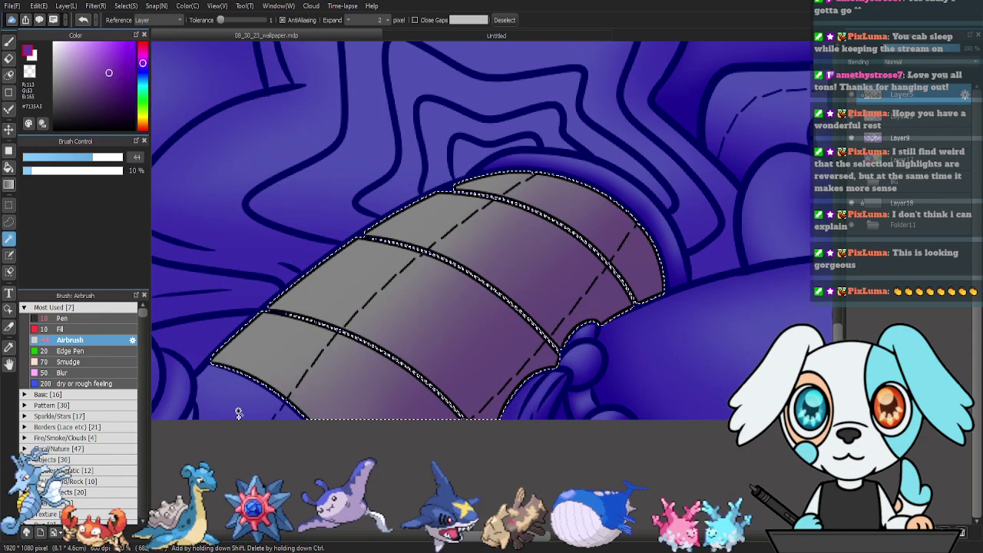
pyautogui.keyDown('shift'); pyautogui.click(233, 409); pyautogui.keyUp('shift')
pyautogui.click(906, 116)
pyautogui.press('b')
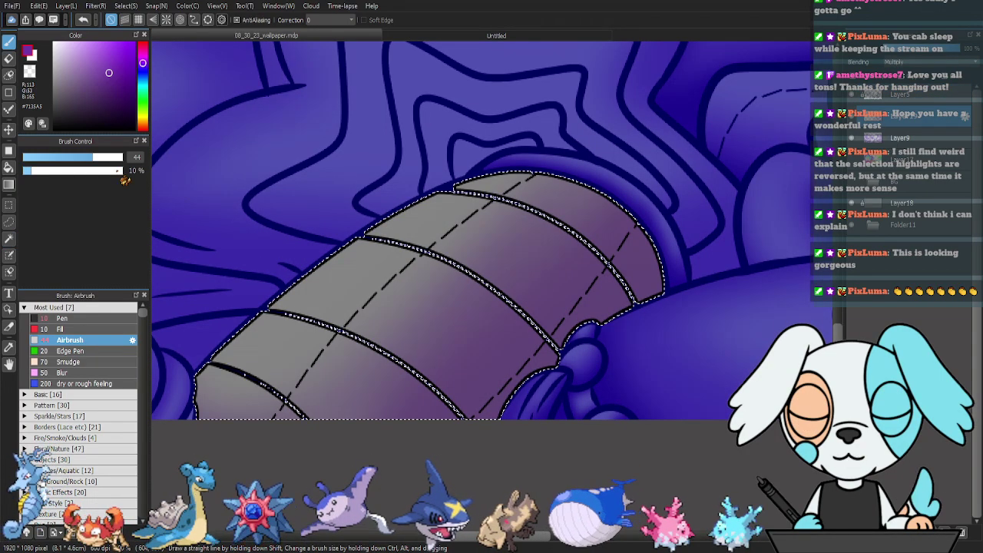
pyautogui.moveTo(94, 157); pyautogui.dragTo(119, 158)
pyautogui.moveTo(712, 284)
pyautogui.mouseDown()
pyautogui.moveTo(661, 312)
pyautogui.moveTo(541, 413)
pyautogui.moveTo(627, 307)
pyautogui.moveTo(623, 204)
pyautogui.moveTo(660, 271)
pyautogui.moveTo(636, 363)
pyautogui.moveTo(711, 202)
pyautogui.moveTo(619, 161)
pyautogui.moveTo(606, 366)
pyautogui.moveTo(484, 448)
pyautogui.moveTo(644, 164)
pyautogui.moveTo(511, 422)
pyautogui.moveTo(578, 357)
pyautogui.moveTo(609, 305)
pyautogui.moveTo(354, 478)
pyautogui.moveTo(526, 395)
pyautogui.moveTo(545, 229)
pyautogui.moveTo(189, 414)
pyautogui.moveTo(192, 426)
pyautogui.moveTo(184, 388)
pyautogui.moveTo(168, 402)
pyautogui.moveTo(427, 457)
pyautogui.moveTo(169, 427)
pyautogui.moveTo(460, 420)
pyautogui.moveTo(328, 467)
pyautogui.mouseUp()
pyautogui.hotkey('ctrl', 'd')
# Select the small crescent beside the lumpy lower form from Layer5, shade both its edges on Layer19 at brush size 35, and deselect.
pyautogui.moveTo(367, 242); pyautogui.dragTo(687, 232)
pyautogui.moveTo(338, 226); pyautogui.dragTo(831, 240)
pyautogui.click(919, 99)
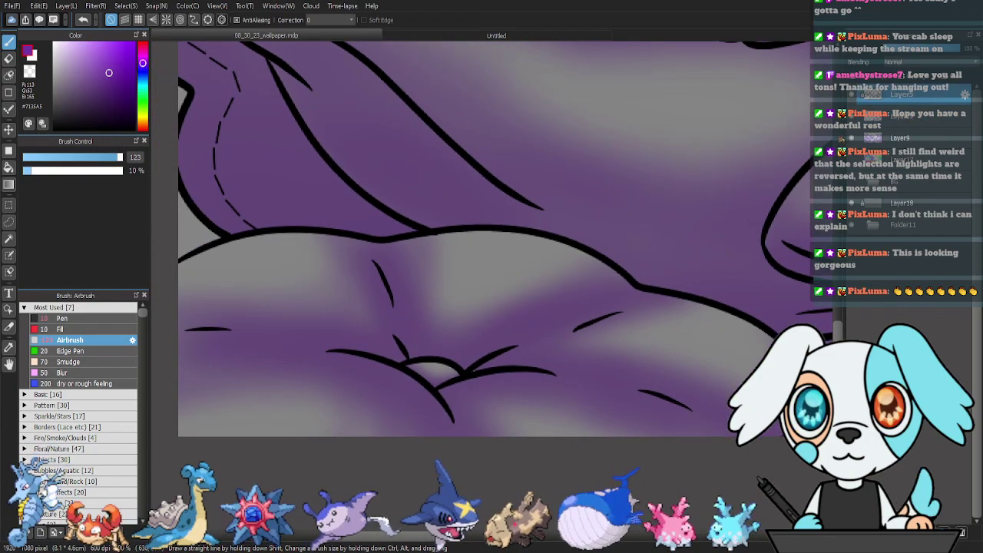
pyautogui.hotkey('ctrl', '-')
pyautogui.moveTo(768, 306); pyautogui.dragTo(697, 289)
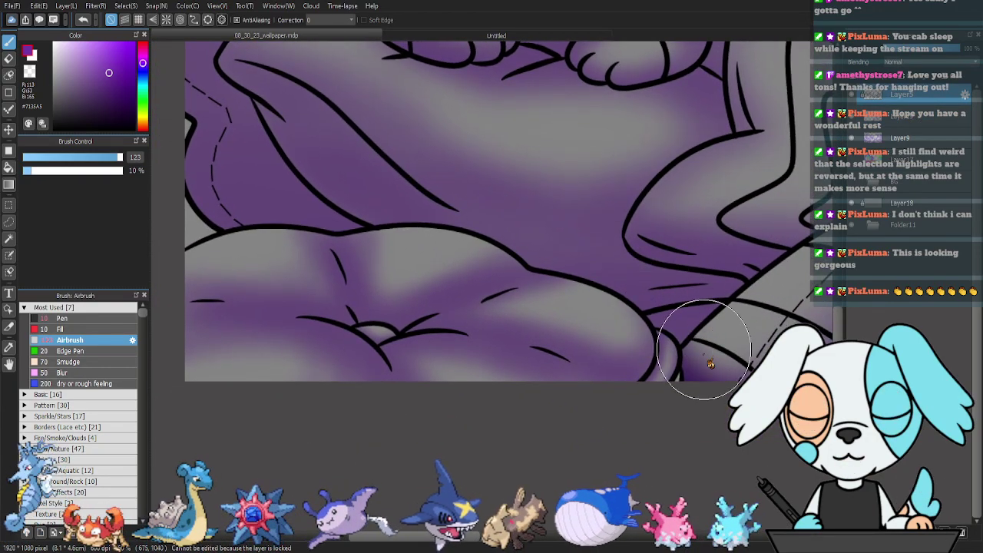
pyautogui.press('w')
pyautogui.click(668, 371)
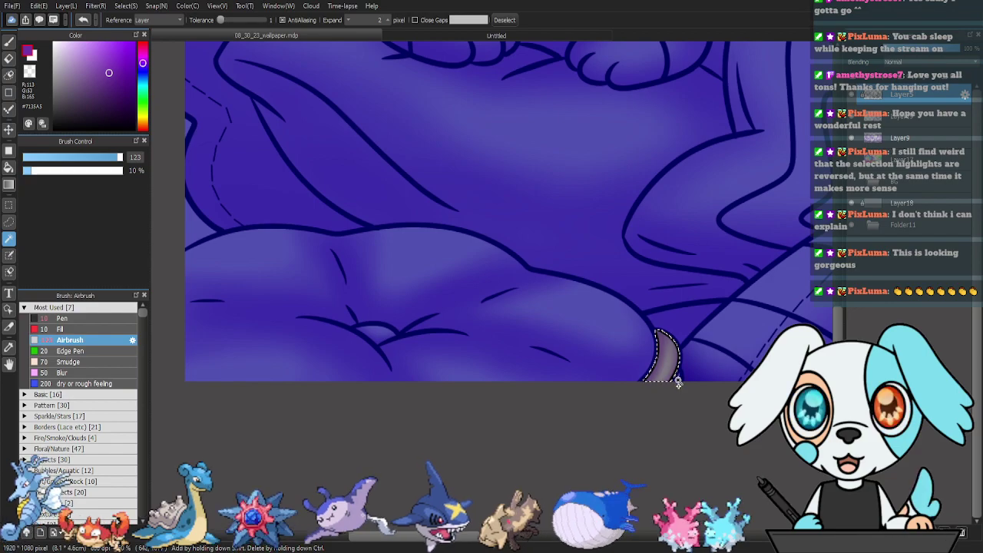
pyautogui.press('b')
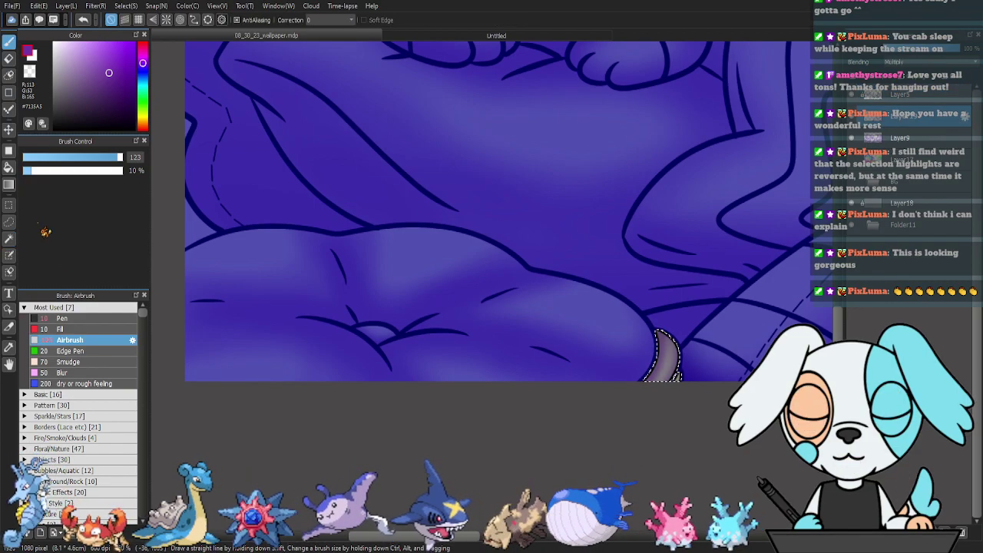
pyautogui.moveTo(98, 159); pyautogui.dragTo(83, 159)
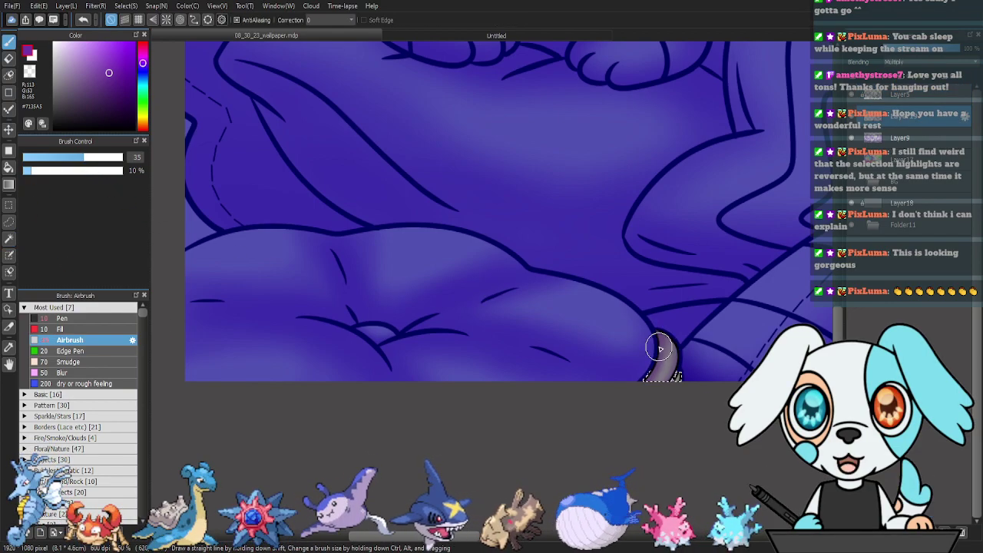
pyautogui.moveTo(649, 370); pyautogui.dragTo(657, 323)
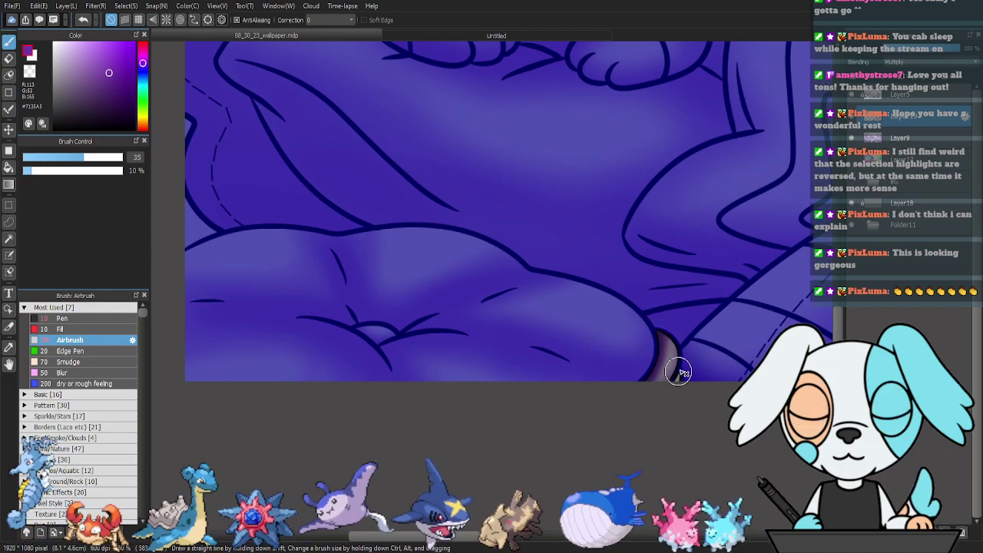
pyautogui.moveTo(679, 371); pyautogui.dragTo(684, 335)
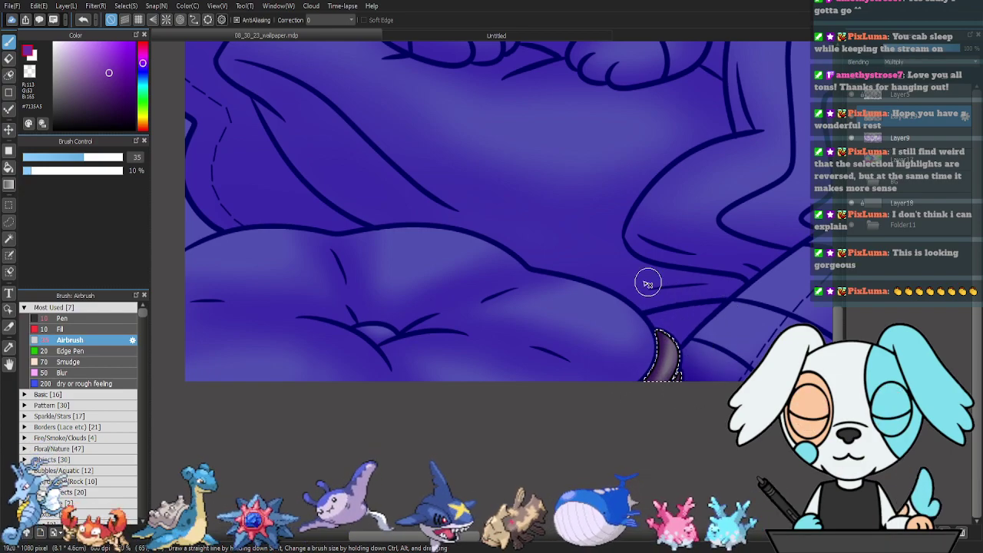
pyautogui.hotkey('ctrl', 'd')
# Select the small enclosed piece where the folds of the lumpy lower form meet, airbrush shading along its edges on Layer19, and deselect.
pyautogui.moveTo(588, 232); pyautogui.dragTo(655, 240)
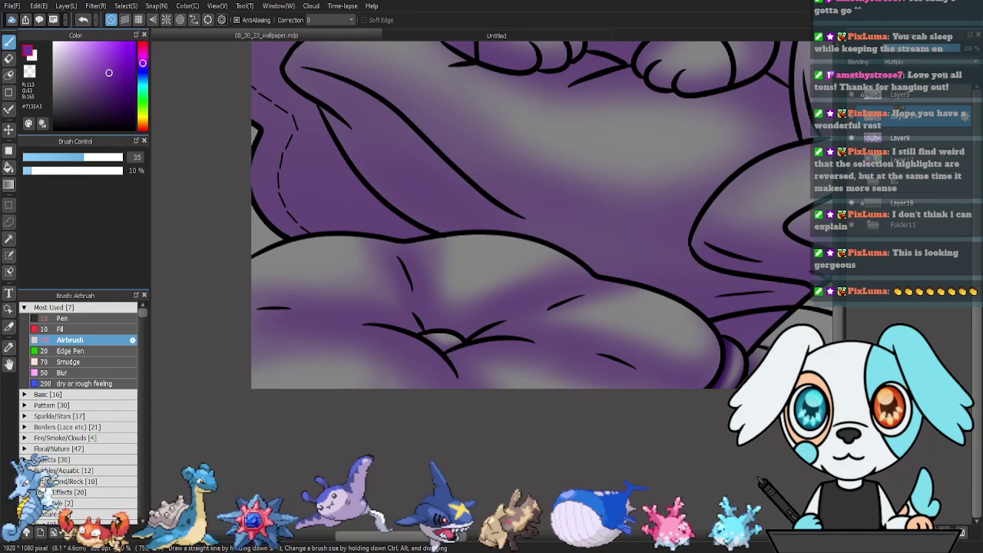
pyautogui.press('w')
pyautogui.click(488, 305)
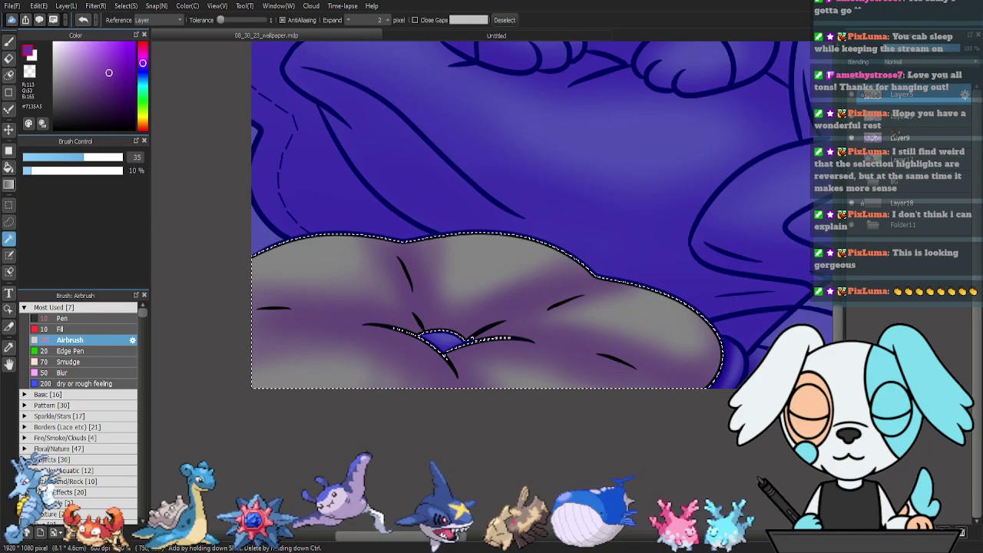
pyautogui.click(461, 336)
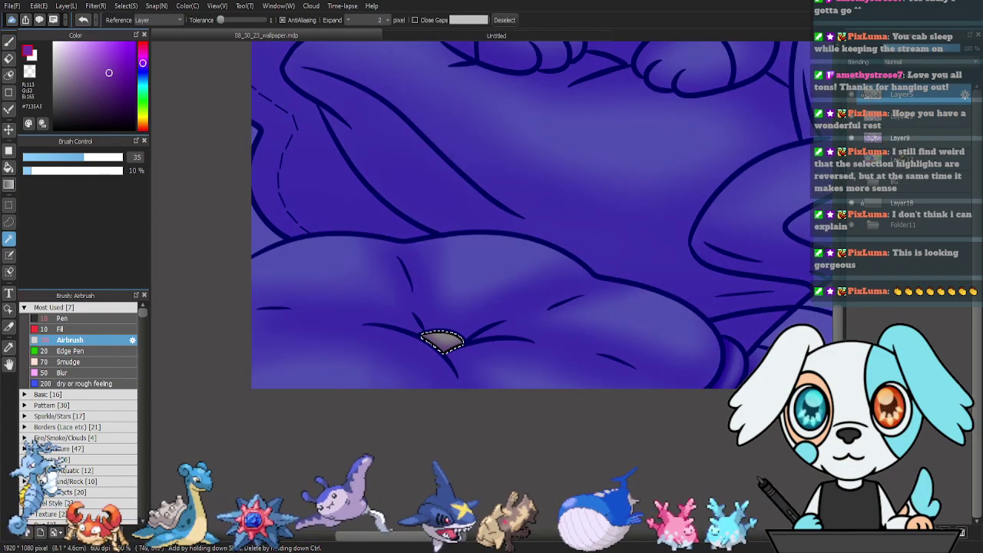
pyautogui.hotkey('ctrl', 'd')
pyautogui.press('b')
pyautogui.moveTo(434, 350); pyautogui.dragTo(421, 348)
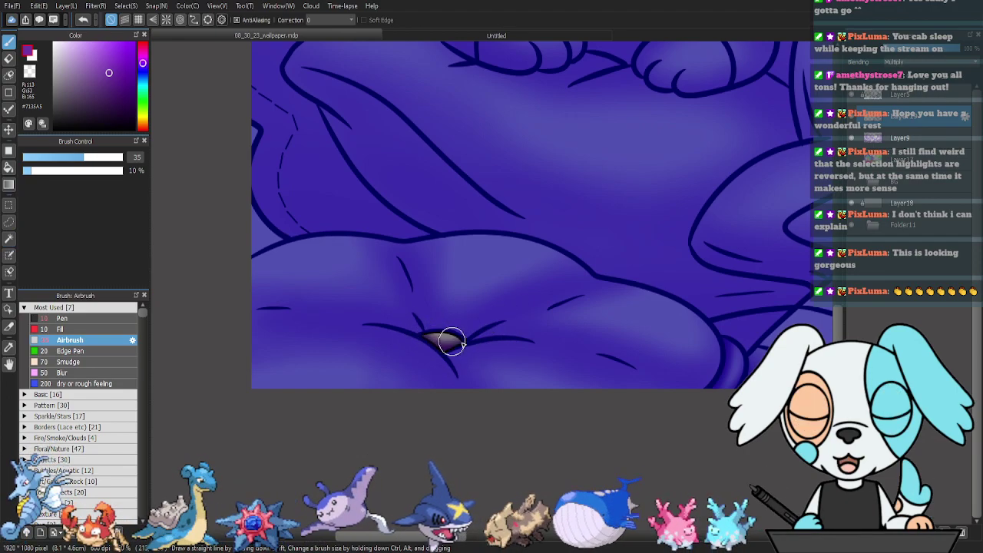
pyautogui.hotkey('ctrl', 'd')
# Select the lumpy lower form from Layer5 and start airbrushing purple shading along its fold lines on Layer19 at size 66.
pyautogui.click(909, 95)
pyautogui.press('w')
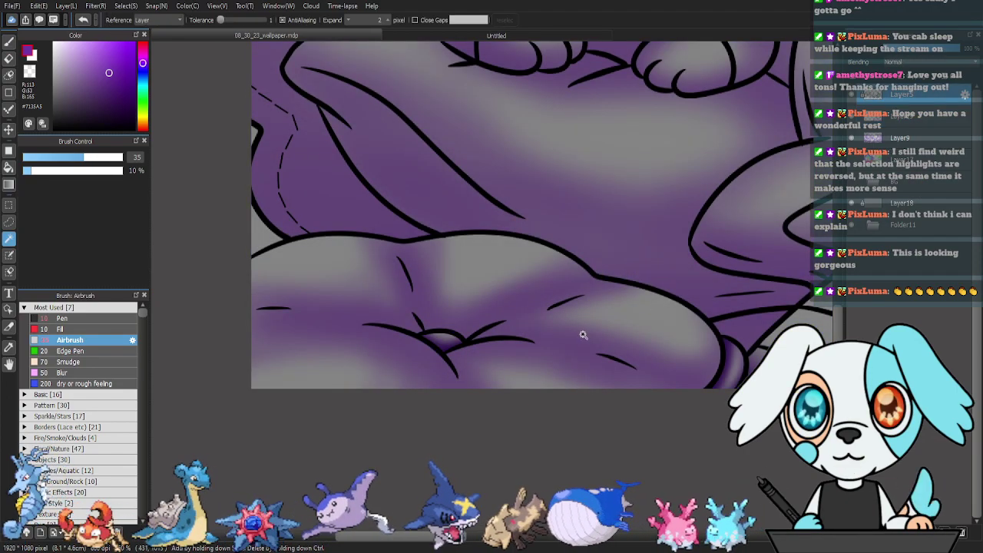
pyautogui.click(582, 335)
pyautogui.click(905, 116)
pyautogui.press('b')
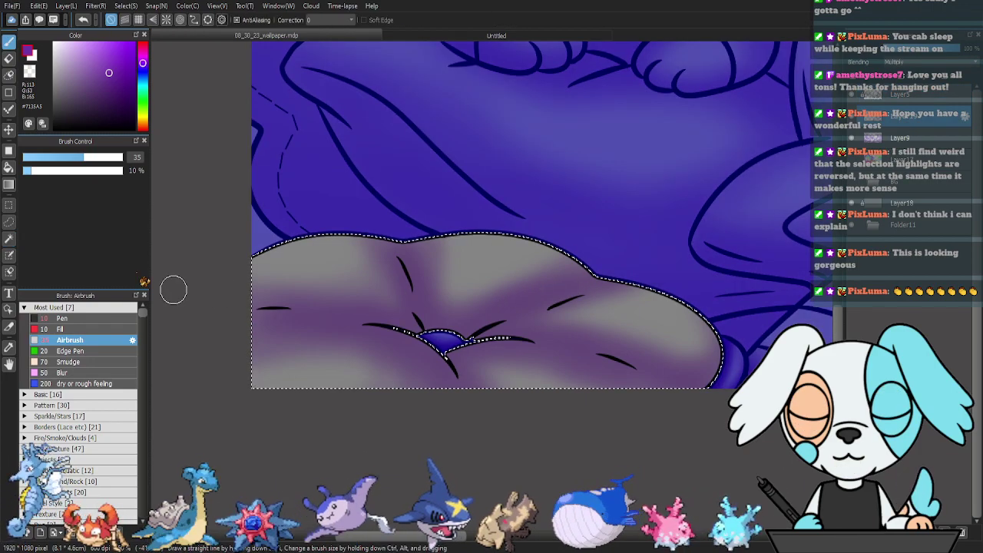
pyautogui.click(93, 158)
pyautogui.moveTo(107, 165); pyautogui.dragTo(153, 188)
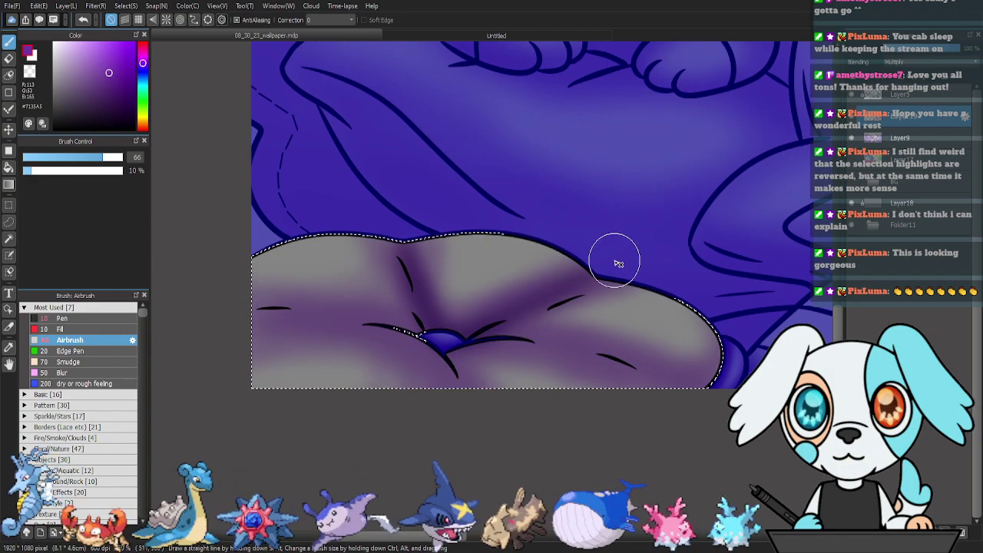
pyautogui.moveTo(470, 345)
pyautogui.mouseDown()
pyautogui.moveTo(542, 344)
pyautogui.moveTo(591, 357)
pyautogui.mouseUp()
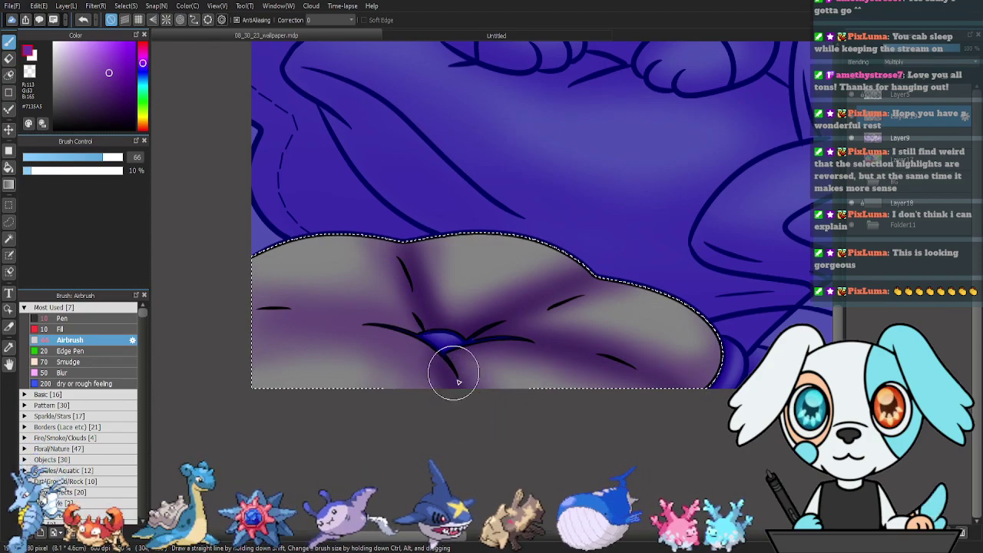
# Deepen the airbrushed shading along the lower, side and upper folds of the lumpy form, then clear the selection.
pyautogui.moveTo(450, 368); pyautogui.dragTo(485, 330)
pyautogui.moveTo(547, 366); pyautogui.dragTo(628, 370)
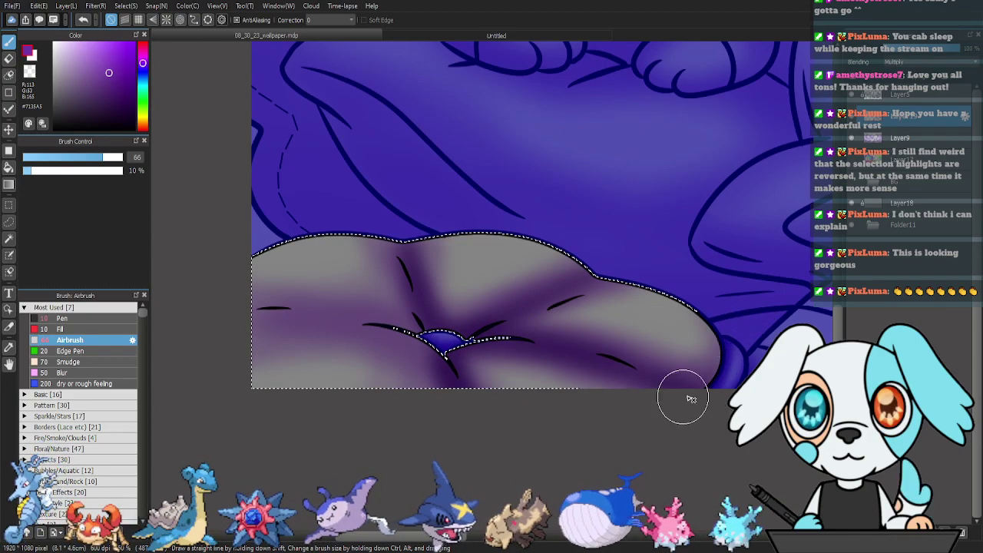
pyautogui.moveTo(442, 347)
pyautogui.mouseDown()
pyautogui.moveTo(231, 338)
pyautogui.moveTo(384, 338)
pyautogui.mouseUp()
pyautogui.moveTo(268, 330); pyautogui.dragTo(417, 340)
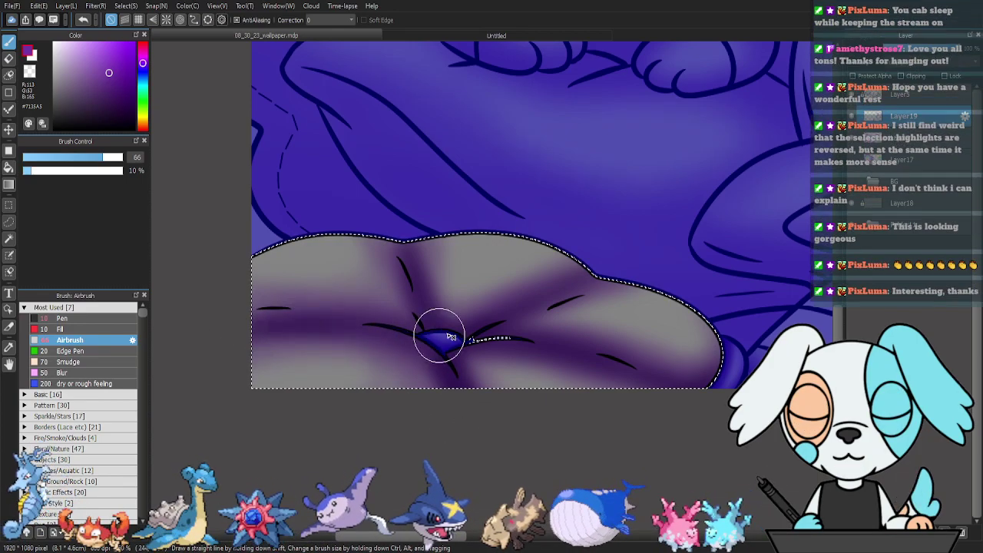
pyautogui.moveTo(380, 234)
pyautogui.mouseDown()
pyautogui.moveTo(429, 316)
pyautogui.moveTo(389, 328)
pyautogui.mouseUp()
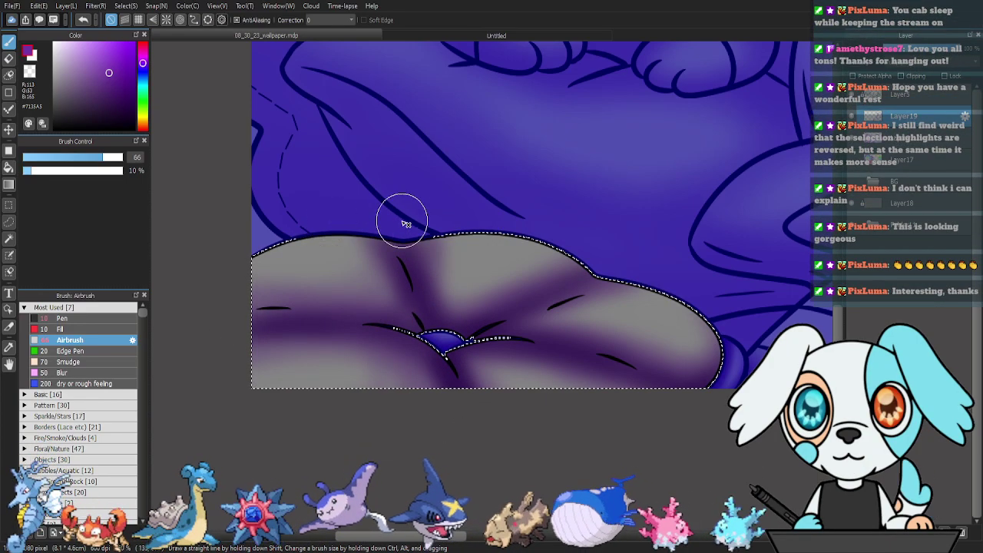
pyautogui.hotkey('ctrl', 'd')
# Try broad airbrush strokes at 100% opacity across the large form below the paws, undo them, and set the opacity to 10%.
pyautogui.moveTo(649, 161); pyautogui.dragTo(616, 278)
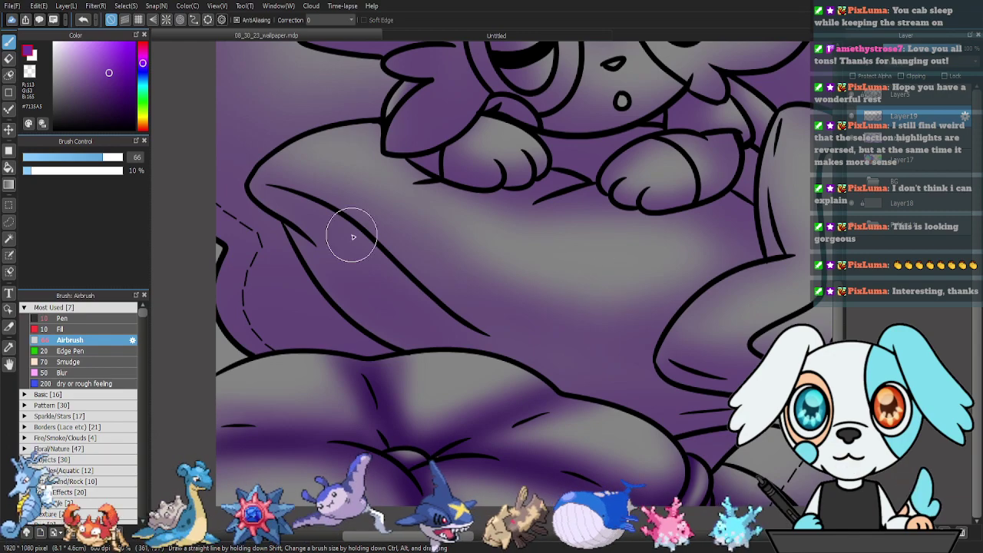
pyautogui.moveTo(94, 172); pyautogui.dragTo(159, 186)
pyautogui.moveTo(450, 246); pyautogui.dragTo(703, 301)
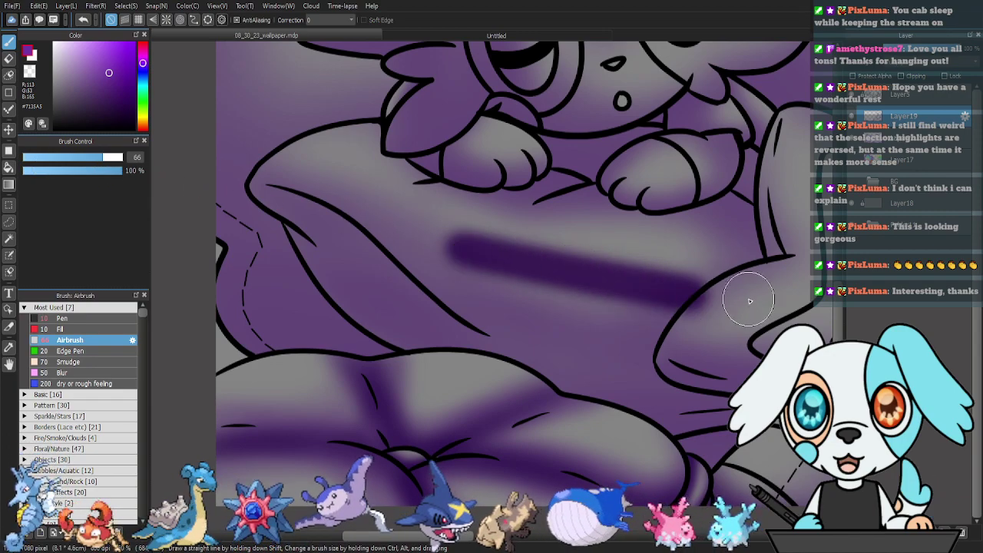
pyautogui.moveTo(590, 271)
pyautogui.mouseDown()
pyautogui.moveTo(695, 264)
pyautogui.moveTo(476, 297)
pyautogui.moveTo(745, 261)
pyautogui.mouseUp()
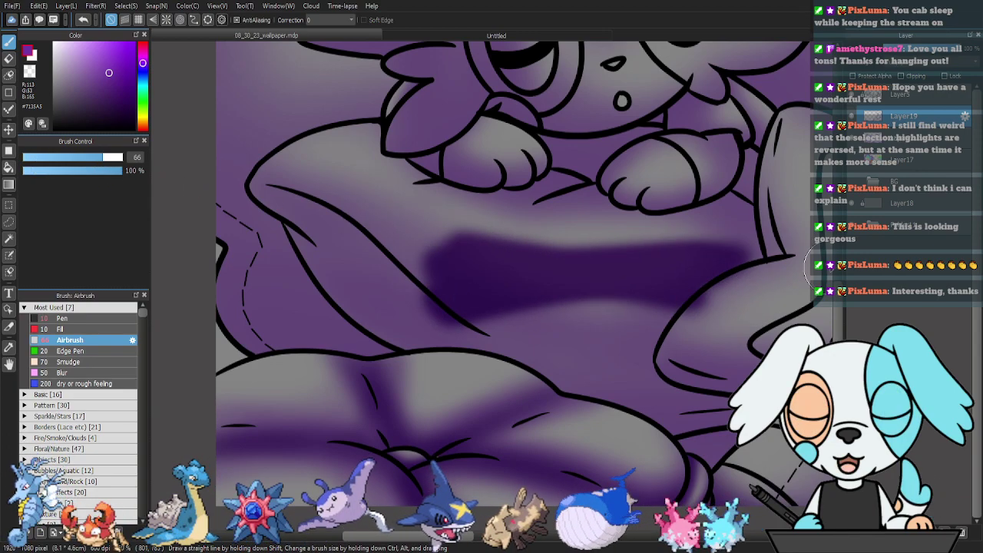
pyautogui.hotkey('ctrl', 'z')
pyautogui.hotkey('ctrl', 'z')
pyautogui.hotkey('ctrl', 'z')
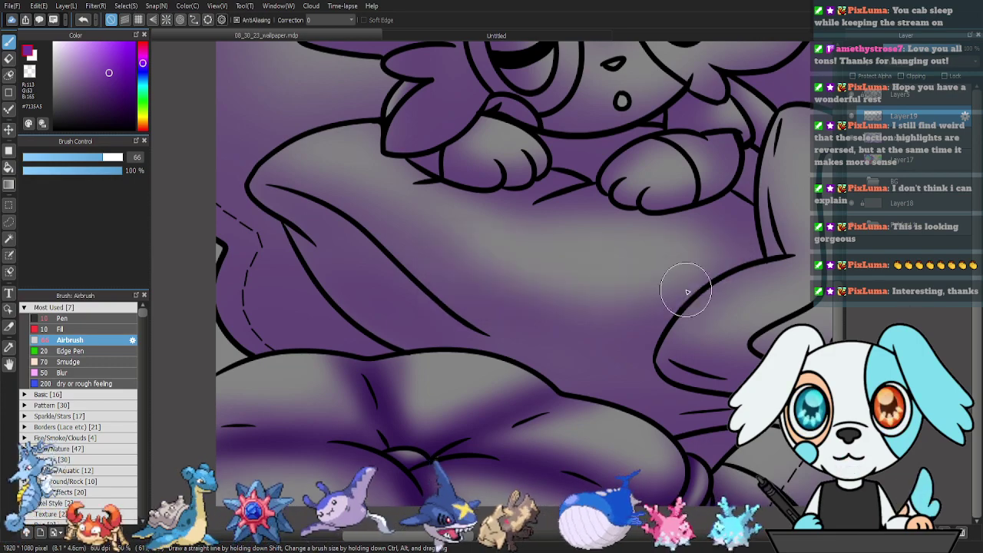
pyautogui.click(33, 170)
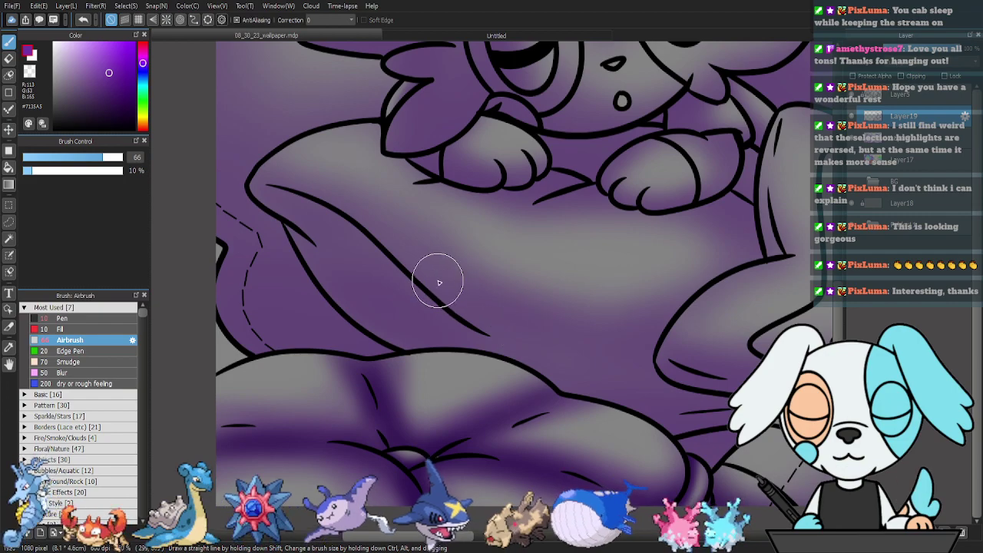
# Try building up soft diagonal shading on the large form below the paws at 10% opacity, and undo the strokes.
pyautogui.moveTo(441, 279); pyautogui.dragTo(588, 338)
pyautogui.moveTo(570, 289)
pyautogui.mouseDown()
pyautogui.moveTo(492, 269)
pyautogui.moveTo(589, 347)
pyautogui.moveTo(514, 273)
pyautogui.moveTo(595, 340)
pyautogui.moveTo(559, 326)
pyautogui.moveTo(524, 282)
pyautogui.moveTo(537, 276)
pyautogui.moveTo(533, 313)
pyautogui.moveTo(557, 334)
pyautogui.moveTo(587, 337)
pyautogui.moveTo(576, 296)
pyautogui.moveTo(579, 309)
pyautogui.moveTo(512, 292)
pyautogui.mouseUp()
pyautogui.moveTo(457, 271)
pyautogui.mouseDown()
pyautogui.moveTo(565, 330)
pyautogui.moveTo(502, 293)
pyautogui.moveTo(480, 265)
pyautogui.moveTo(602, 349)
pyautogui.mouseUp()
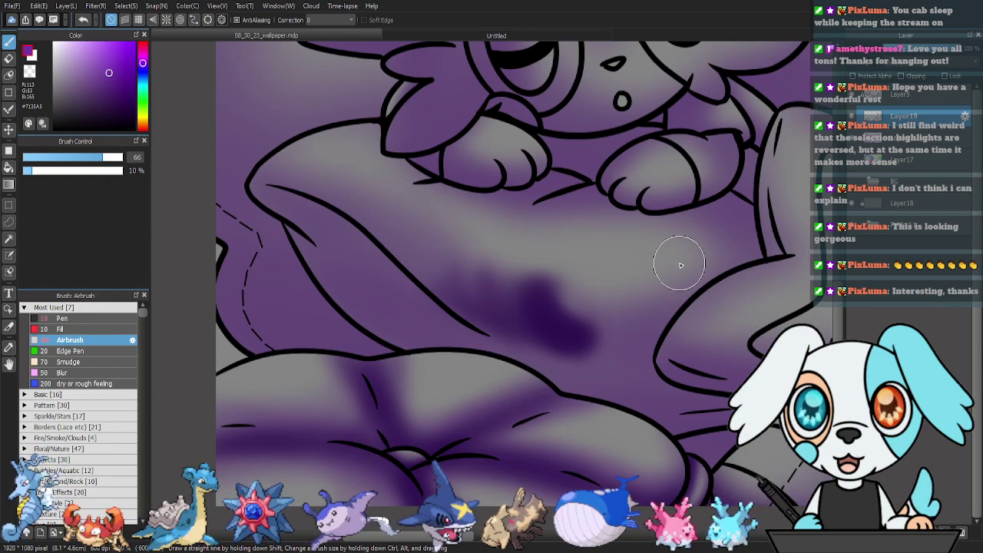
pyautogui.hotkey('ctrl', 'z')
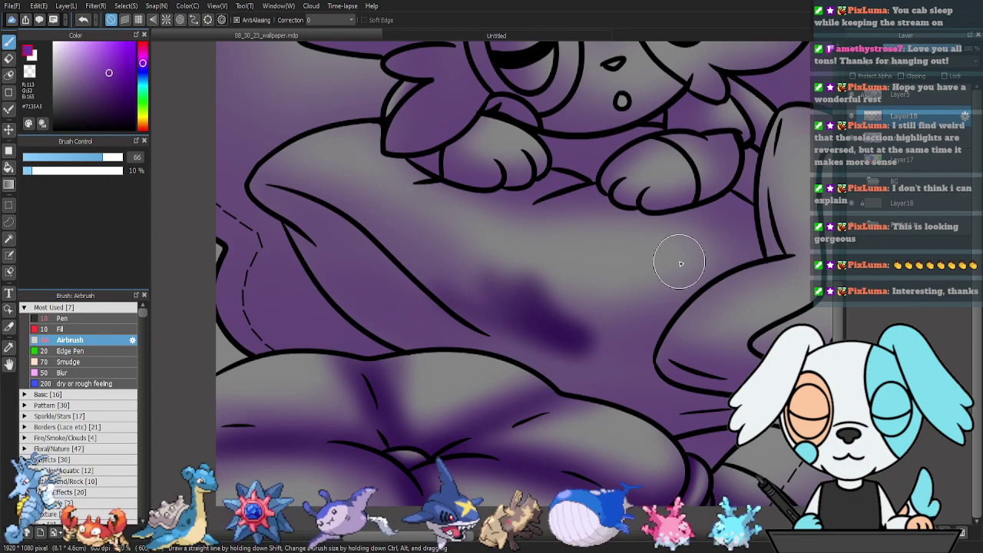
pyautogui.hotkey('ctrl', 'z')
pyautogui.hotkey('ctrl', 'z')
pyautogui.hotkey('ctrl', 'z')
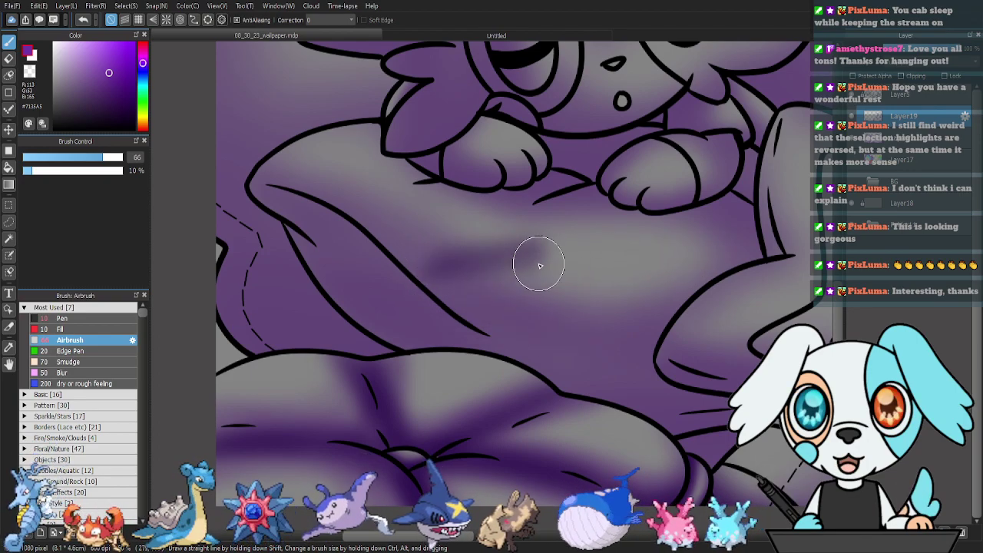
# Try repeated airbrush strokes across the middle of the large pillow below the paws, and undo them.
pyautogui.moveTo(540, 263); pyautogui.dragTo(547, 265)
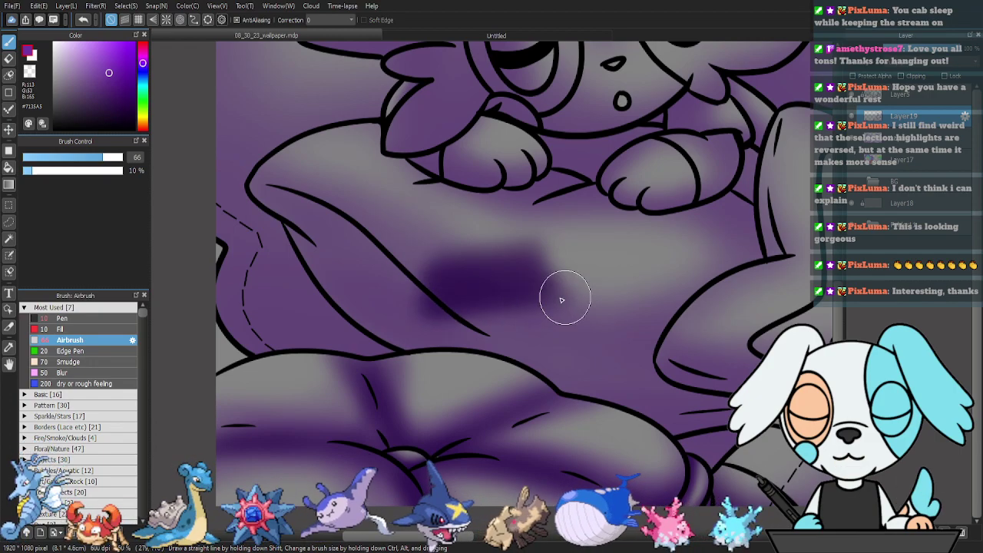
pyautogui.hotkey('ctrl', 'z')
# Select the outer border and the nested inner bands of the star-shaped pillow from Layer5, and return to Layer19.
pyautogui.moveTo(530, 280); pyautogui.dragTo(391, 324)
pyautogui.moveTo(662, 309); pyautogui.dragTo(493, 288)
pyautogui.press('w')
pyautogui.click(443, 361)
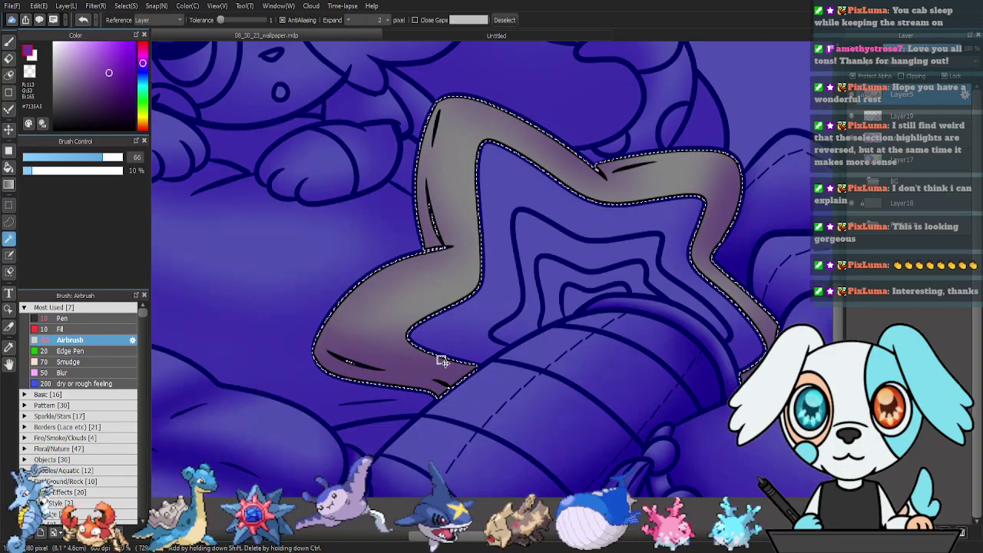
pyautogui.keyDown('shift'); pyautogui.click(504, 260); pyautogui.keyUp('shift')
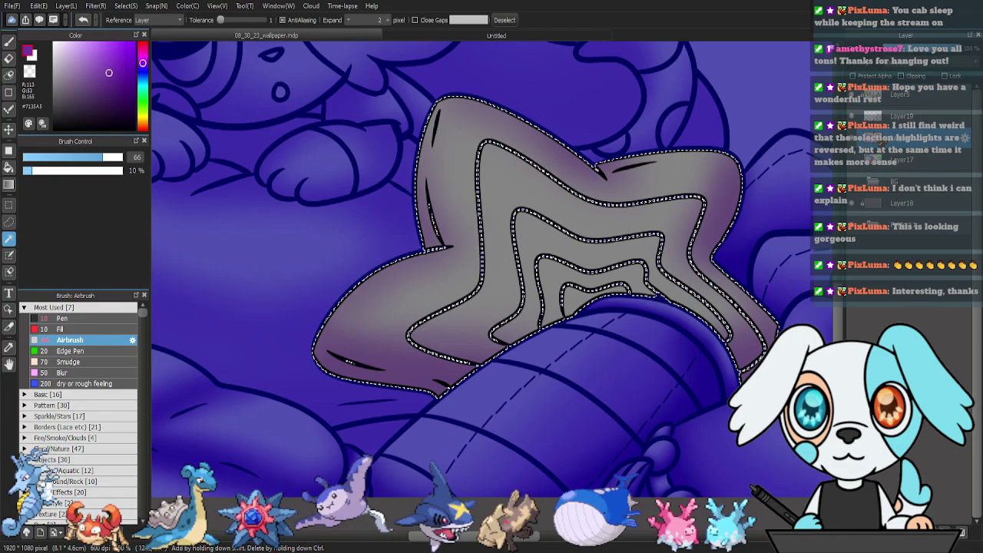
pyautogui.click(900, 121)
# Lasso the dark outlines between the star pillow's bands into the selection so the whole star is covered.
pyautogui.press('m')
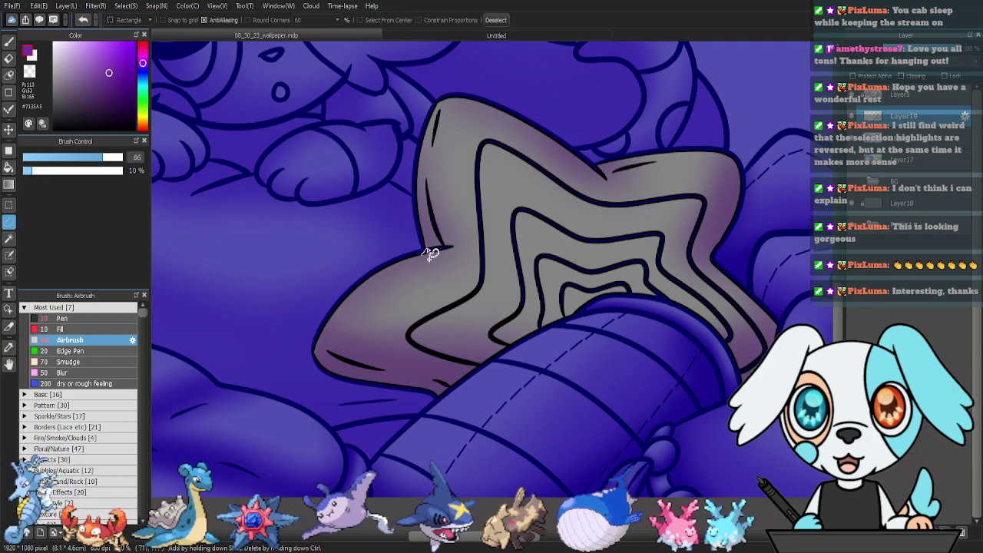
pyautogui.moveTo(462, 238); pyautogui.dragTo(452, 254)
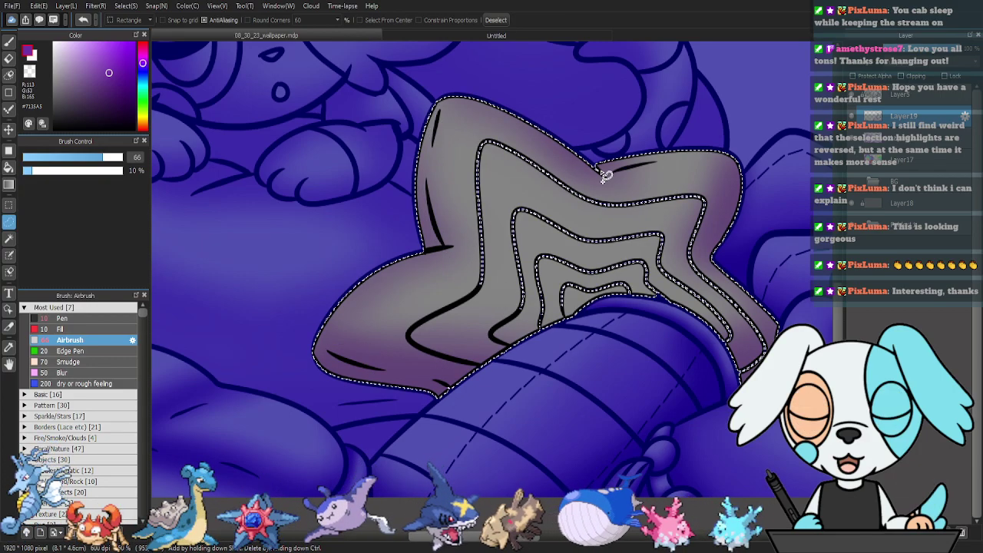
pyautogui.moveTo(594, 211); pyautogui.dragTo(589, 193)
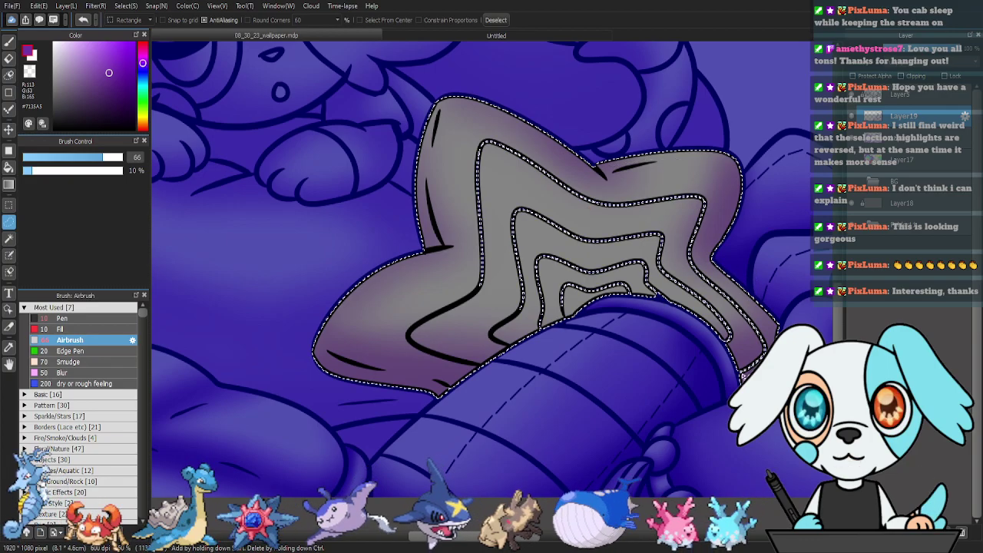
pyautogui.hotkey('ctrl', 'd')
pyautogui.moveTo(766, 345); pyautogui.dragTo(760, 351)
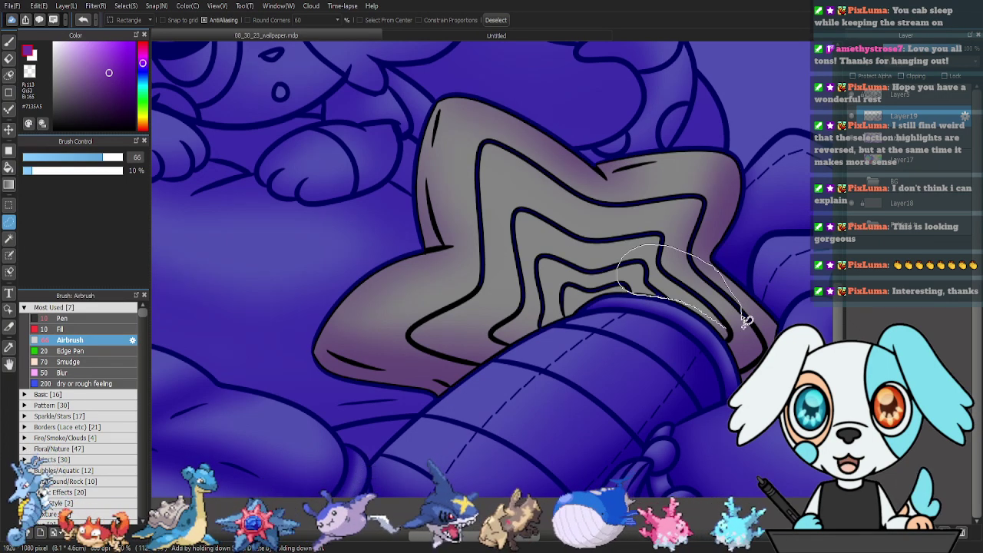
pyautogui.moveTo(759, 331); pyautogui.dragTo(769, 324)
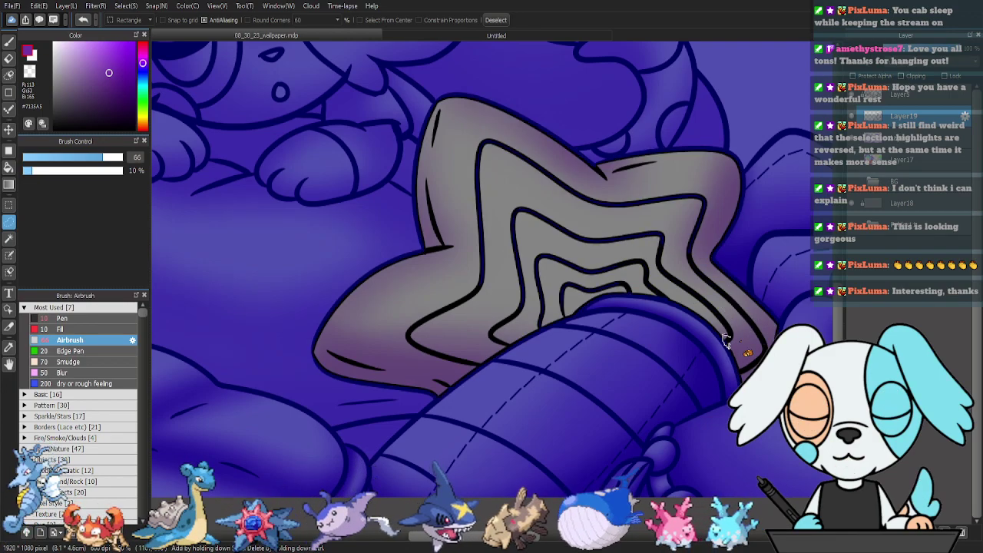
pyautogui.moveTo(689, 272); pyautogui.dragTo(674, 169)
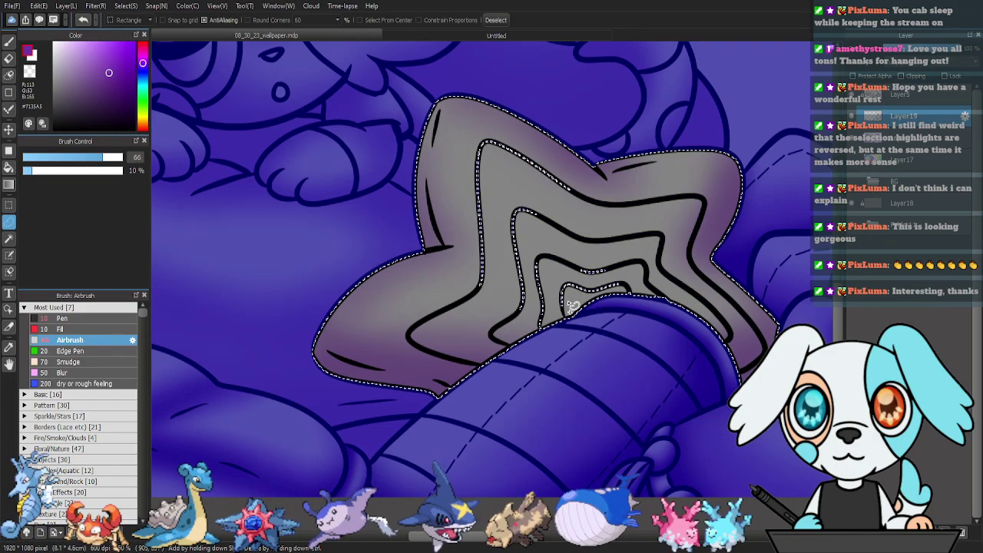
pyautogui.moveTo(563, 275); pyautogui.dragTo(571, 323)
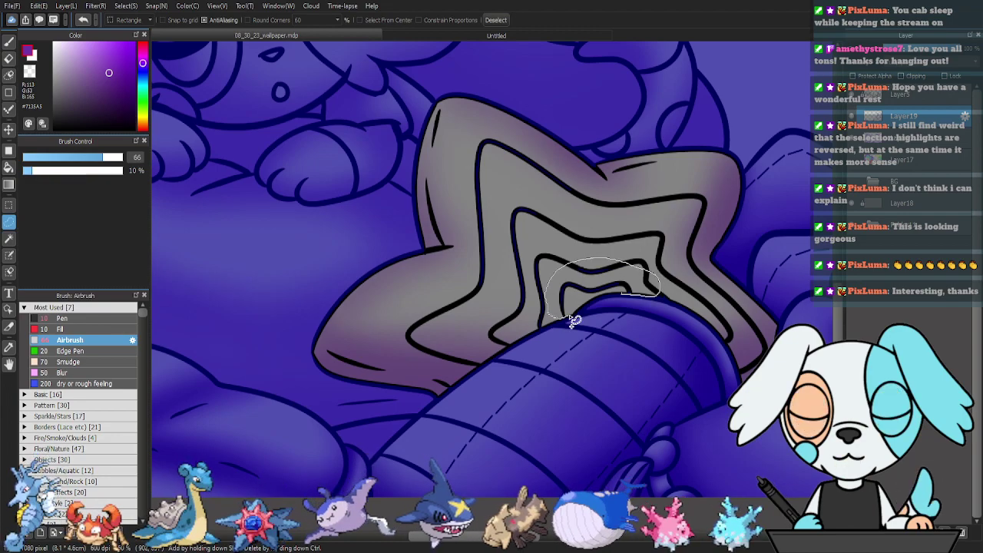
pyautogui.moveTo(536, 153)
pyautogui.mouseDown()
pyautogui.moveTo(477, 140)
pyautogui.moveTo(472, 315)
pyautogui.mouseUp()
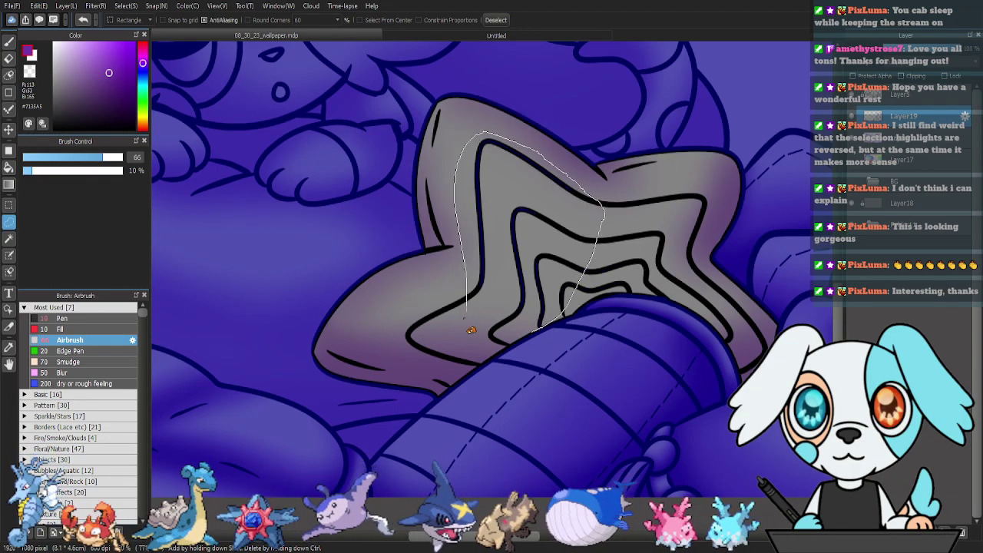
# Airbrush purple shading around the star pillow's outer points on Layer19 at size 121, and clear the selection.
pyautogui.click(935, 134)
pyautogui.click(934, 117)
pyautogui.press('b')
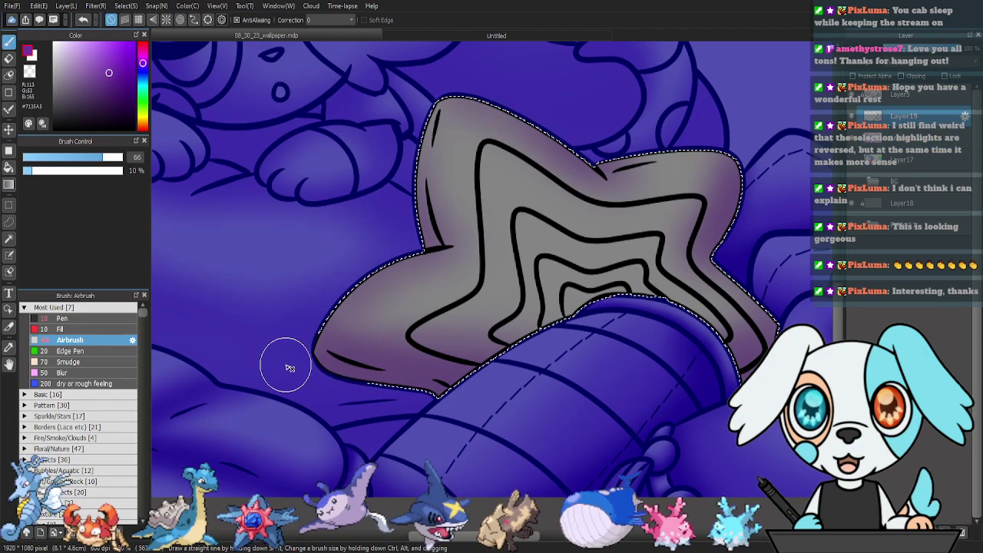
pyautogui.moveTo(123, 165); pyautogui.dragTo(124, 165)
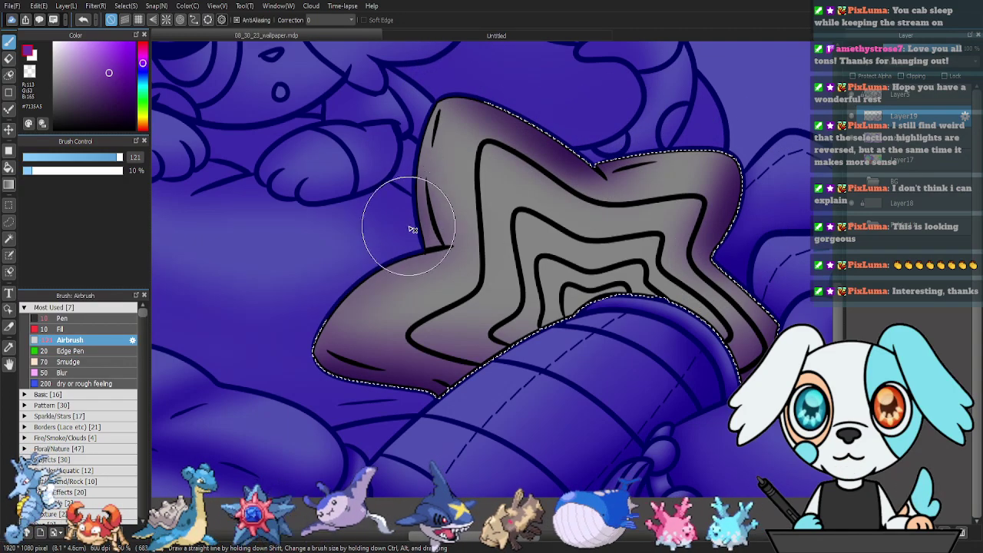
pyautogui.moveTo(404, 230)
pyautogui.mouseDown()
pyautogui.moveTo(297, 307)
pyautogui.moveTo(286, 293)
pyautogui.mouseUp()
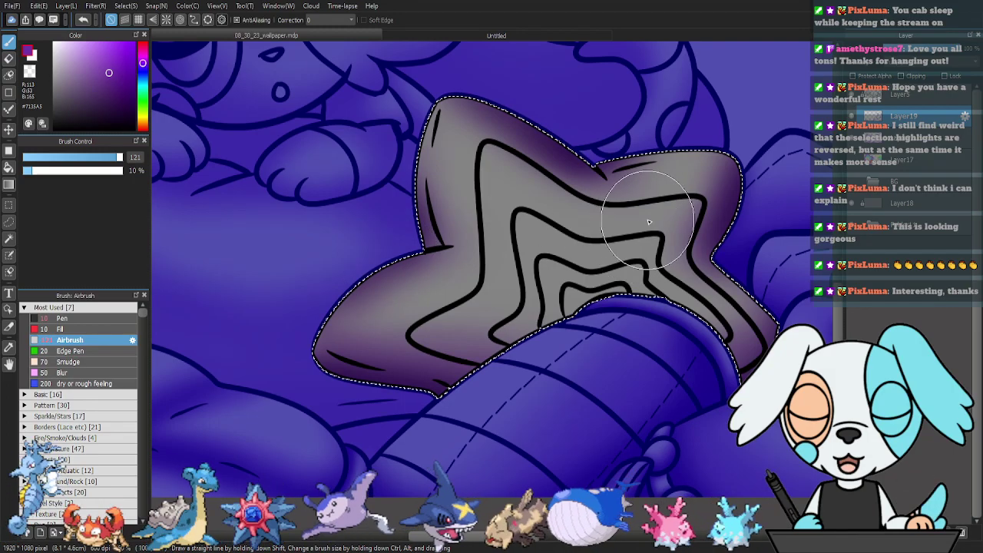
pyautogui.hotkey('ctrl', 'd')
# Select the large pillow below the paws from Layer5, adding the small gap between the paws, and return to Layer19.
pyautogui.moveTo(342, 229); pyautogui.dragTo(443, 184)
pyautogui.press('w')
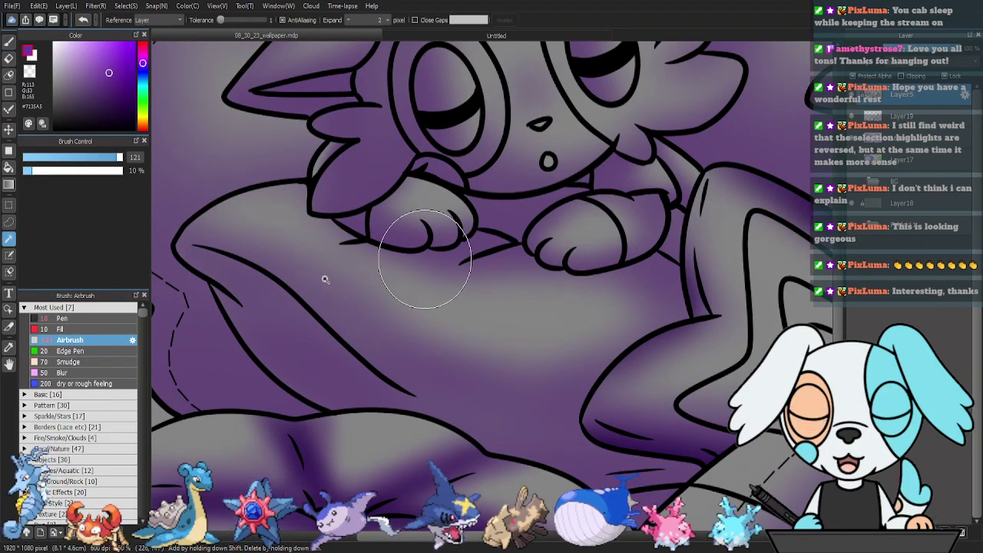
pyautogui.click(501, 264)
pyautogui.keyDown('shift'); pyautogui.click(527, 230); pyautogui.keyUp('shift')
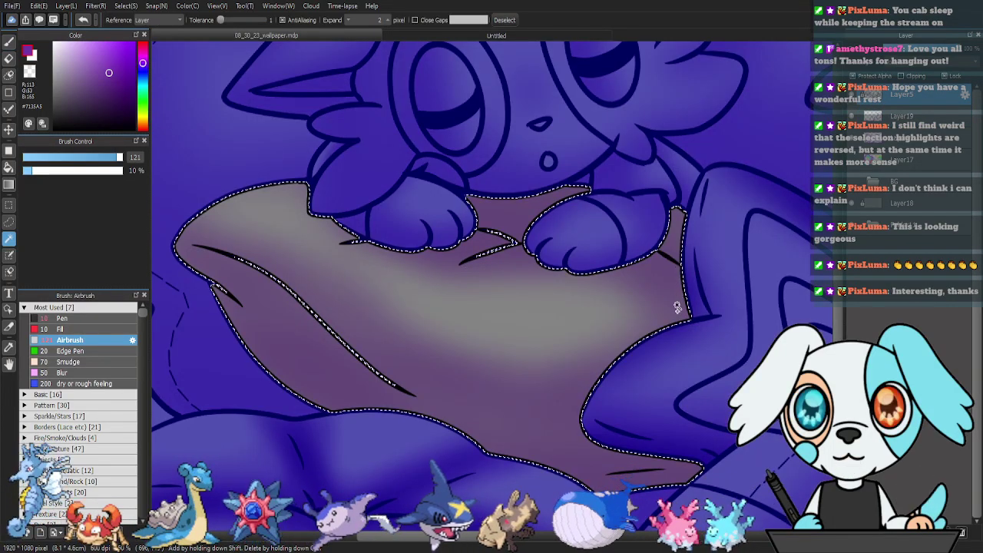
pyautogui.click(907, 138)
pyautogui.click(906, 116)
pyautogui.hotkey('ctrl', 'd')
# Airbrush purple shading under the paws, along the lower edge and along the fold of the large pillow, and clear the selection.
pyautogui.moveTo(639, 343)
pyautogui.mouseDown()
pyautogui.moveTo(629, 335)
pyautogui.moveTo(658, 304)
pyautogui.mouseUp()
pyautogui.press('b')
pyautogui.hotkey('ctrl', '-')
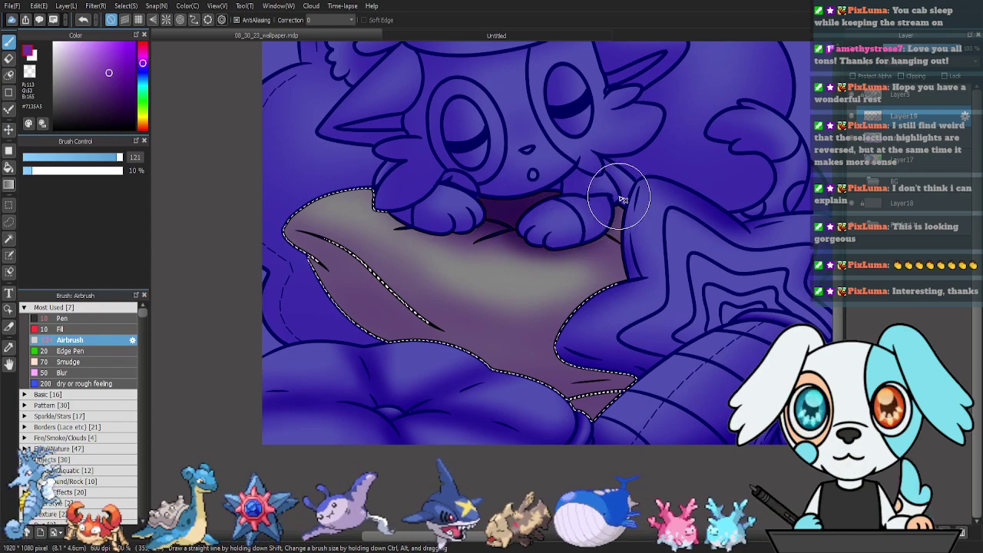
pyautogui.moveTo(653, 227)
pyautogui.mouseDown()
pyautogui.moveTo(557, 238)
pyautogui.moveTo(662, 181)
pyautogui.moveTo(642, 265)
pyautogui.mouseUp()
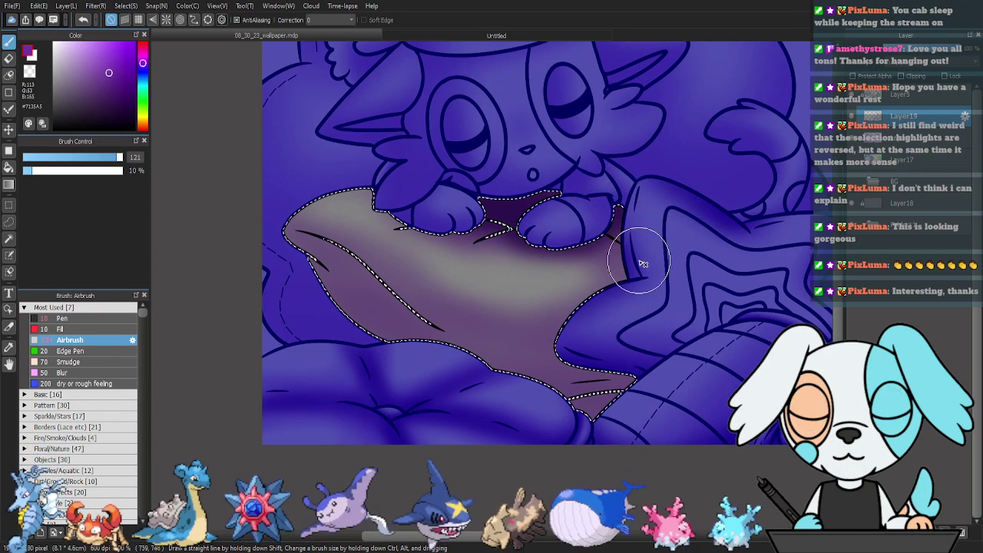
pyautogui.moveTo(507, 221)
pyautogui.mouseDown()
pyautogui.moveTo(448, 214)
pyautogui.moveTo(478, 225)
pyautogui.moveTo(371, 194)
pyautogui.moveTo(410, 210)
pyautogui.mouseUp()
pyautogui.moveTo(471, 314)
pyautogui.mouseDown()
pyautogui.moveTo(279, 235)
pyautogui.moveTo(365, 336)
pyautogui.moveTo(484, 371)
pyautogui.moveTo(344, 320)
pyautogui.moveTo(563, 395)
pyautogui.moveTo(480, 383)
pyautogui.moveTo(558, 405)
pyautogui.moveTo(520, 424)
pyautogui.moveTo(689, 379)
pyautogui.mouseUp()
pyautogui.moveTo(343, 329)
pyautogui.mouseDown()
pyautogui.moveTo(400, 340)
pyautogui.moveTo(454, 279)
pyautogui.moveTo(285, 241)
pyautogui.moveTo(285, 230)
pyautogui.moveTo(411, 317)
pyautogui.moveTo(451, 325)
pyautogui.mouseUp()
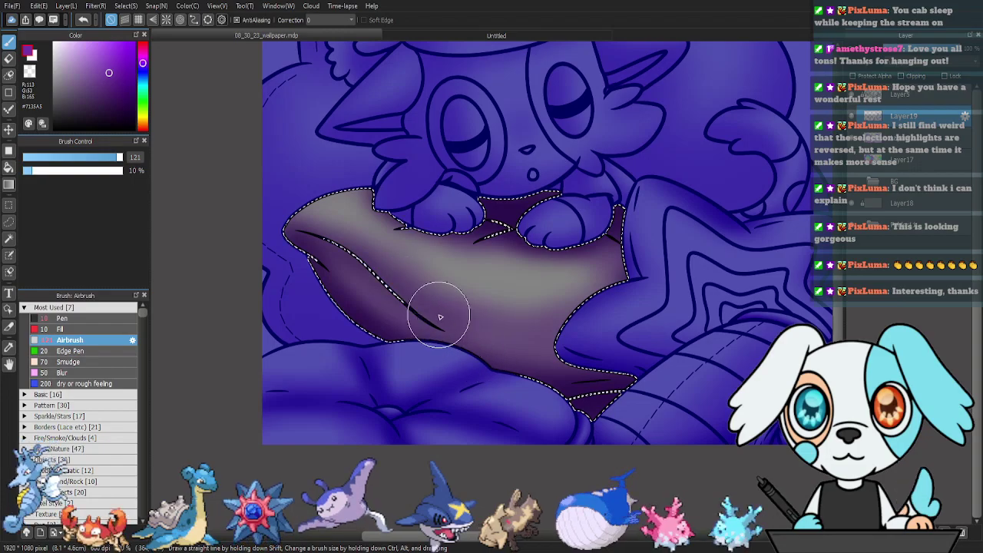
pyautogui.moveTo(394, 287); pyautogui.dragTo(421, 323)
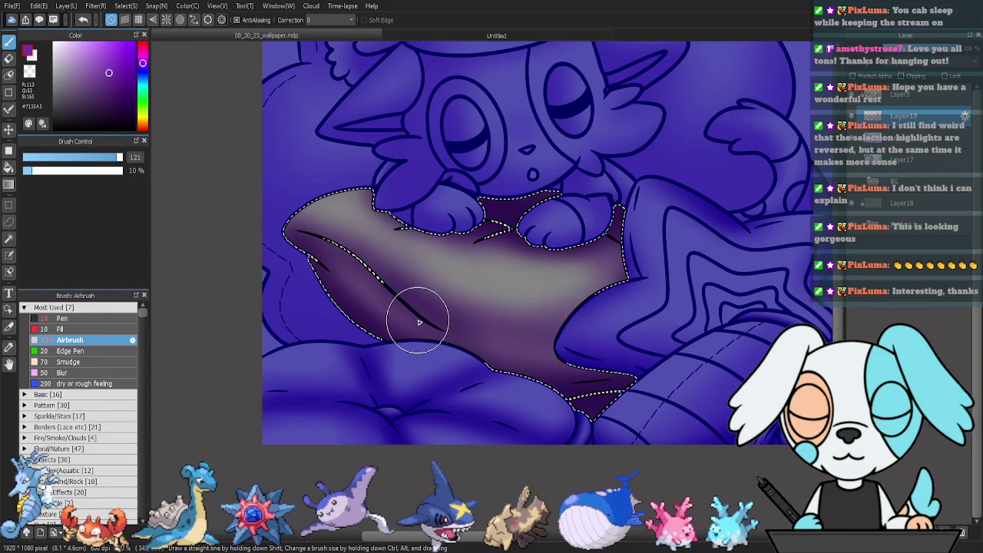
pyautogui.hotkey('ctrl', 'd')
# Select the large cloud-shaped form behind the sleeping character from Layer5.
pyautogui.scroll(2, 593, 230)
pyautogui.moveTo(592, 231); pyautogui.dragTo(633, 305)
pyautogui.click(902, 94)
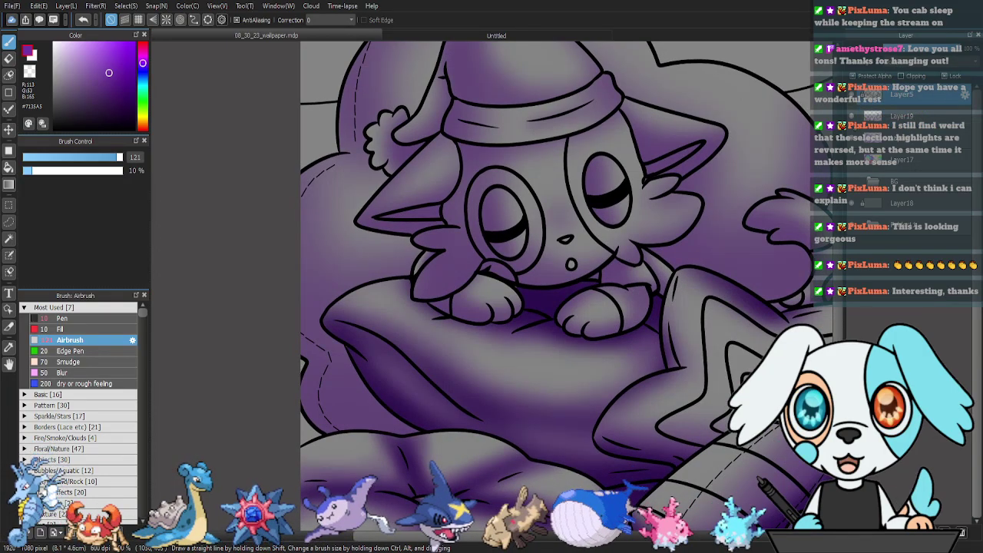
pyautogui.press('w')
pyautogui.moveTo(737, 295); pyautogui.dragTo(684, 294)
pyautogui.click(682, 292)
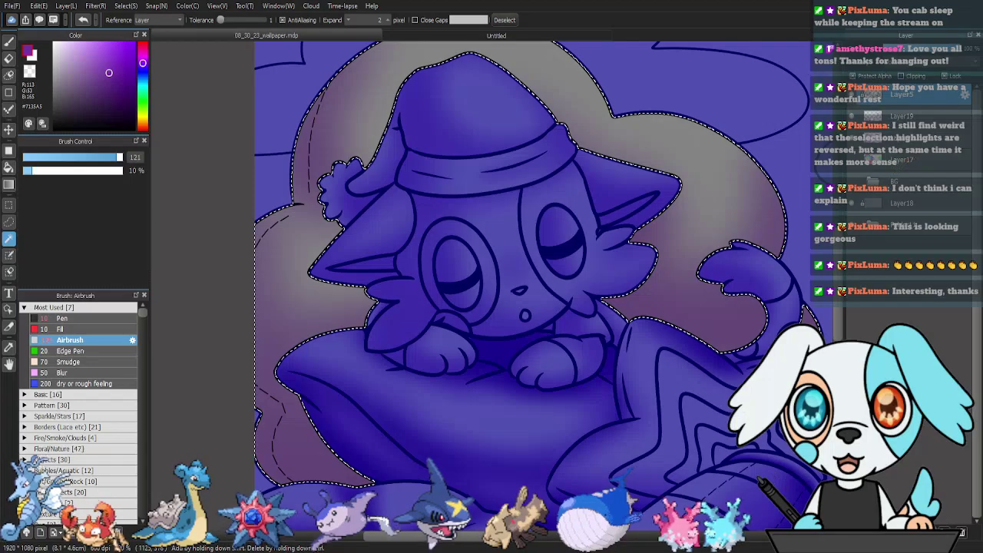
# Airbrush purple shading along the outer and lower edges of the cloud-shaped form on Layer19 at size 185, and clear the selection.
pyautogui.press('b')
pyautogui.scroll(-2, 485, 283)
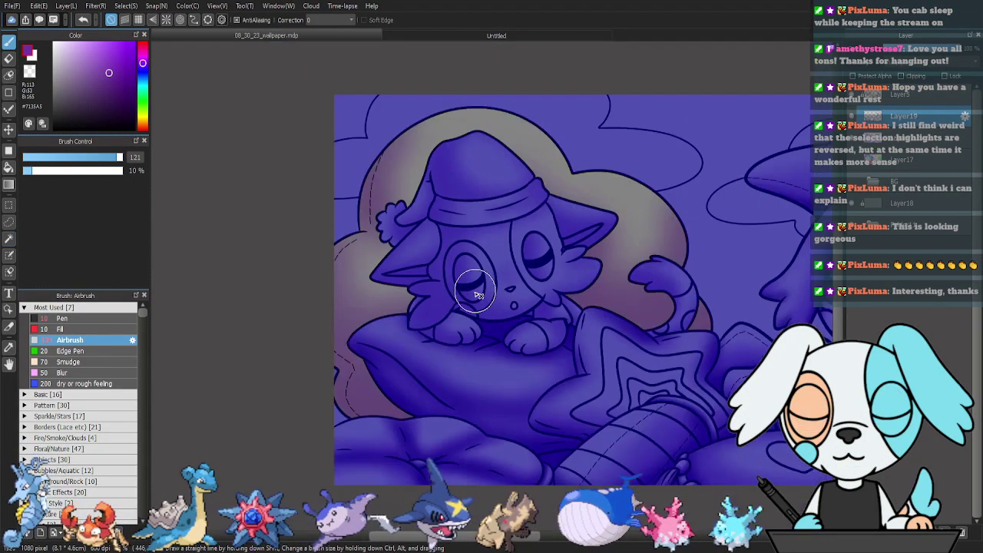
pyautogui.click(120, 157)
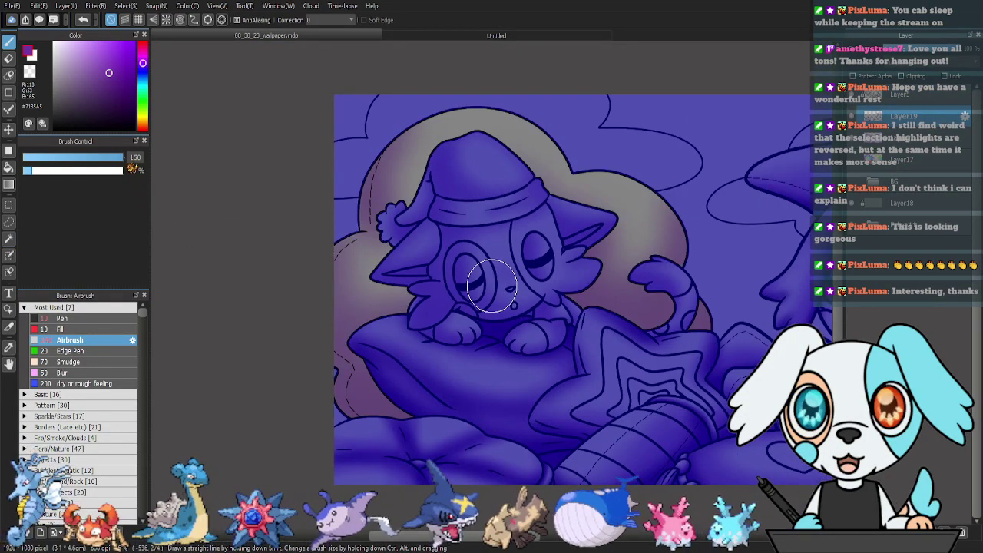
pyautogui.click(122, 156)
pyautogui.moveTo(351, 225)
pyautogui.mouseDown()
pyautogui.moveTo(366, 157)
pyautogui.moveTo(416, 102)
pyautogui.moveTo(363, 194)
pyautogui.moveTo(382, 234)
pyautogui.moveTo(372, 256)
pyautogui.mouseUp()
pyautogui.moveTo(313, 285)
pyautogui.mouseDown()
pyautogui.moveTo(343, 340)
pyautogui.moveTo(313, 345)
pyautogui.moveTo(330, 405)
pyautogui.moveTo(363, 430)
pyautogui.moveTo(400, 439)
pyautogui.moveTo(456, 415)
pyautogui.moveTo(352, 365)
pyautogui.moveTo(442, 352)
pyautogui.moveTo(392, 420)
pyautogui.mouseUp()
pyautogui.moveTo(451, 358)
pyautogui.mouseDown()
pyautogui.moveTo(317, 293)
pyautogui.moveTo(424, 322)
pyautogui.moveTo(377, 344)
pyautogui.moveTo(476, 308)
pyautogui.moveTo(490, 273)
pyautogui.moveTo(342, 288)
pyautogui.moveTo(434, 307)
pyautogui.moveTo(331, 328)
pyautogui.moveTo(447, 339)
pyautogui.mouseUp()
pyautogui.moveTo(657, 353)
pyautogui.mouseDown()
pyautogui.moveTo(720, 327)
pyautogui.moveTo(701, 309)
pyautogui.moveTo(714, 319)
pyautogui.moveTo(689, 214)
pyautogui.moveTo(620, 367)
pyautogui.moveTo(702, 285)
pyautogui.moveTo(606, 350)
pyautogui.moveTo(536, 319)
pyautogui.moveTo(536, 276)
pyautogui.moveTo(610, 331)
pyautogui.moveTo(637, 336)
pyautogui.moveTo(615, 338)
pyautogui.moveTo(715, 204)
pyautogui.moveTo(568, 244)
pyautogui.moveTo(577, 241)
pyautogui.moveTo(549, 323)
pyautogui.moveTo(533, 318)
pyautogui.moveTo(560, 258)
pyautogui.moveTo(631, 231)
pyautogui.moveTo(783, 266)
pyautogui.mouseUp()
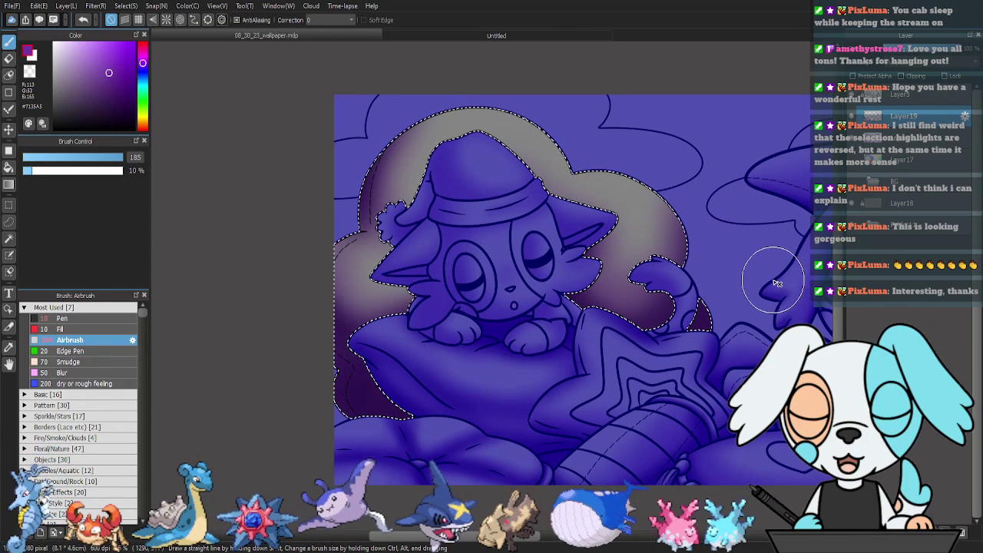
pyautogui.hotkey('ctrl', 'd')
# Select the main body and drooping tip of the nightcap from Layer5, and return to Layer19.
pyautogui.moveTo(603, 220); pyautogui.dragTo(605, 257)
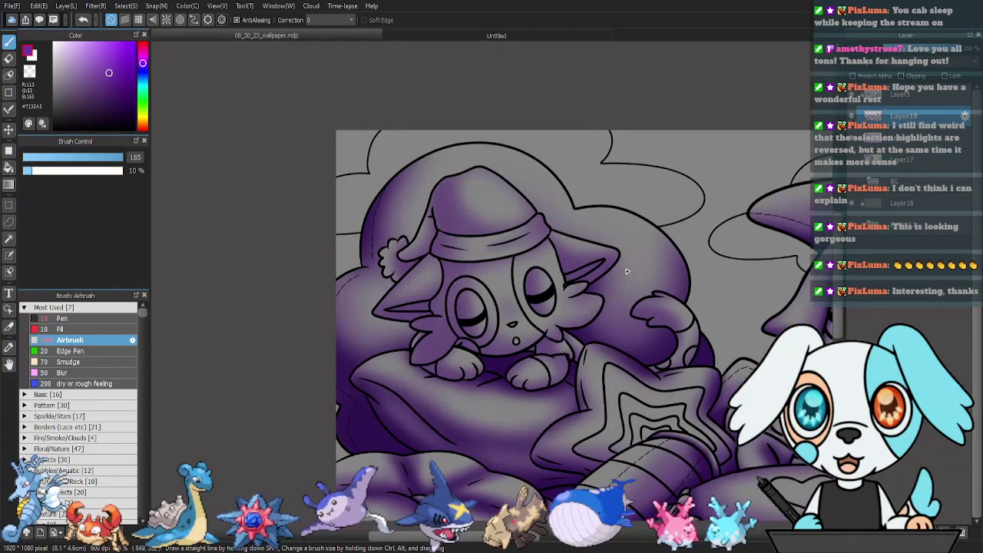
pyautogui.hotkey('ctrl', '+')
pyautogui.hotkey('ctrl', '+')
pyautogui.click(921, 97)
pyautogui.press('w')
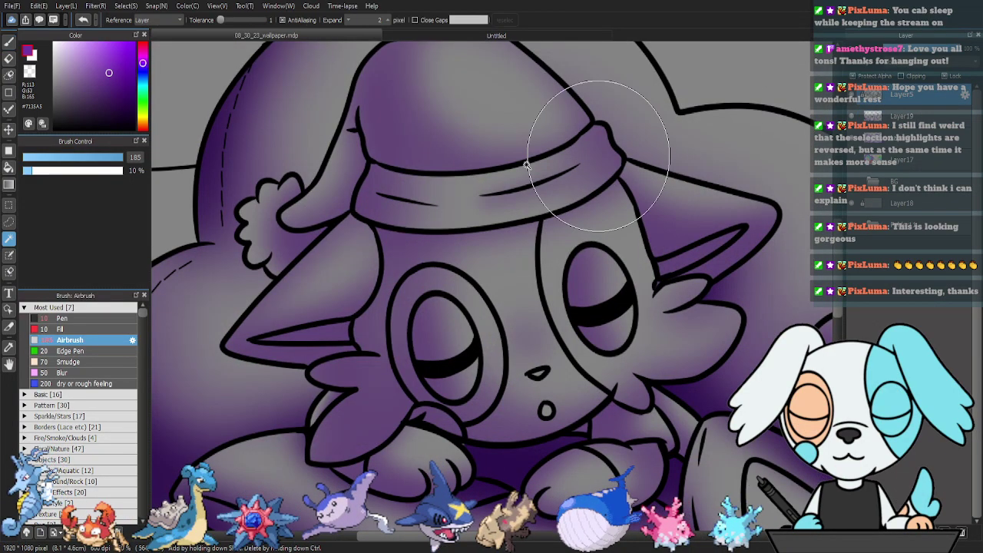
pyautogui.click(522, 150)
pyautogui.moveTo(536, 201); pyautogui.dragTo(583, 254)
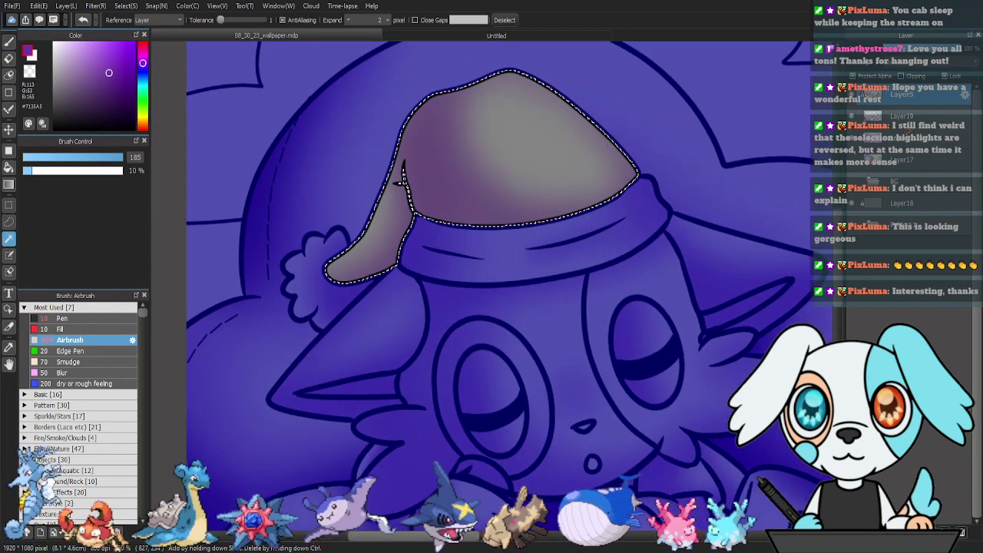
pyautogui.click(902, 119)
# Airbrush purple shading along the nightcap's folded side and above its brim at size 105, and clear the selection.
pyautogui.press('b')
pyautogui.click(119, 157)
pyautogui.moveTo(121, 164); pyautogui.dragTo(115, 164)
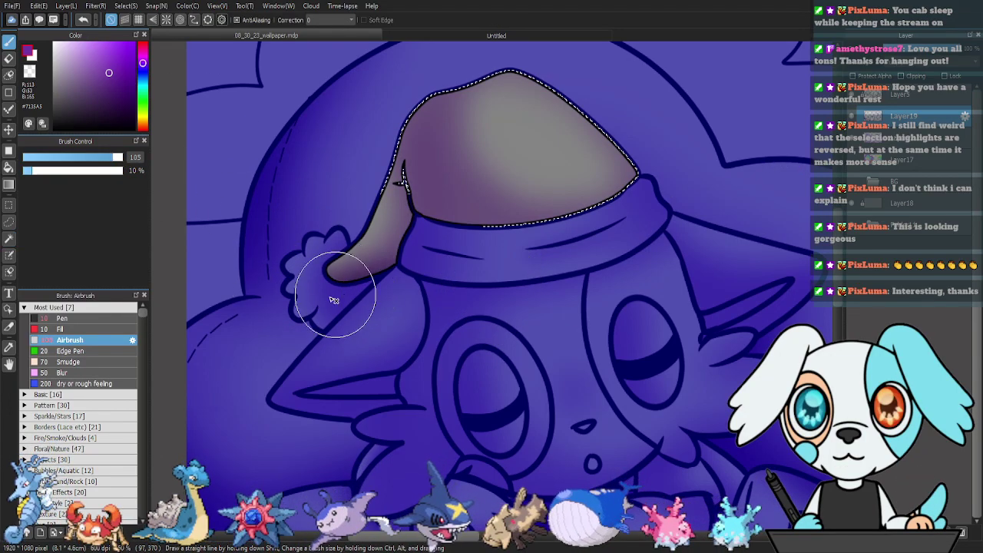
pyautogui.moveTo(421, 206)
pyautogui.mouseDown()
pyautogui.moveTo(458, 187)
pyautogui.moveTo(418, 103)
pyautogui.moveTo(439, 237)
pyautogui.moveTo(454, 221)
pyautogui.moveTo(427, 161)
pyautogui.moveTo(471, 219)
pyautogui.mouseUp()
pyautogui.moveTo(428, 99)
pyautogui.mouseDown()
pyautogui.moveTo(453, 82)
pyautogui.moveTo(566, 230)
pyautogui.mouseUp()
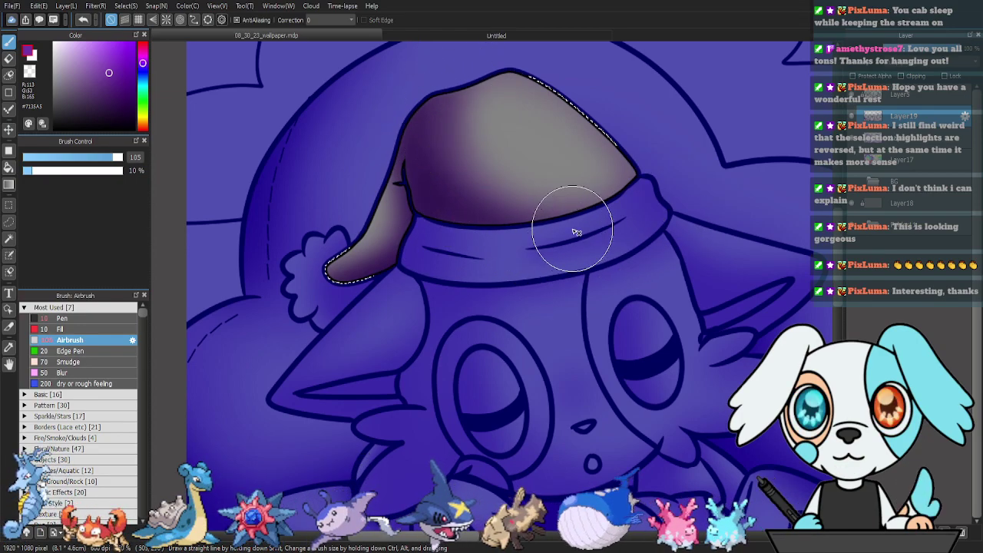
pyautogui.hotkey('ctrl', 'd')
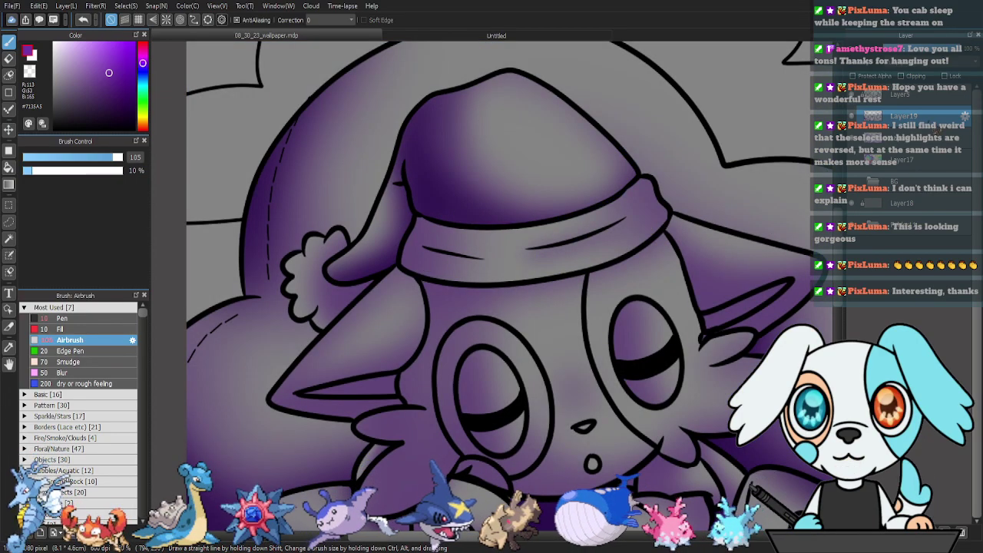
# Select the nightcap's pompom and brim together from Layer5.
pyautogui.press('w')
pyautogui.click(340, 292)
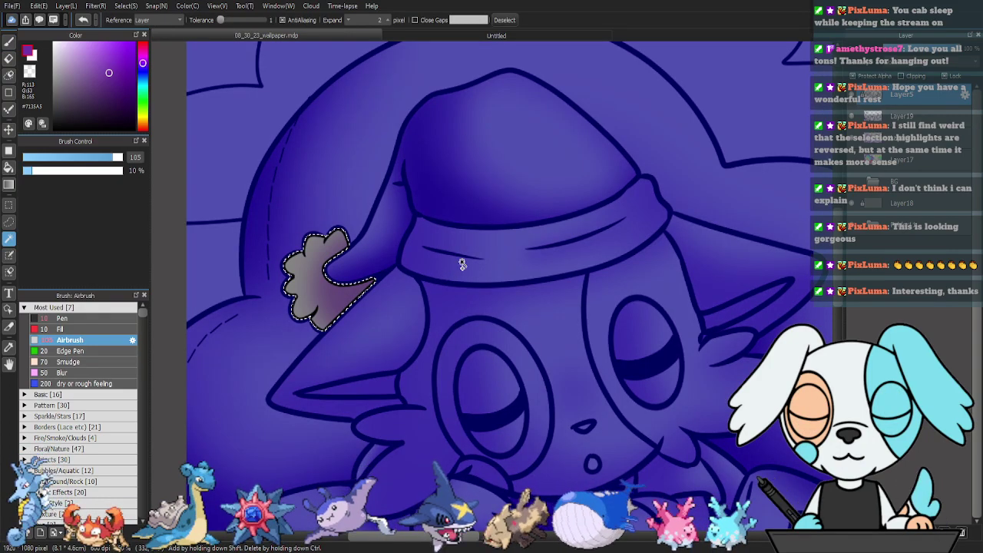
pyautogui.keyDown('shift'); pyautogui.click(456, 275); pyautogui.keyUp('shift')
# Airbrush purple shading into the nightcap's pompom and both ends and lower edge of its brim on Layer19 at size 105, and clear the selection.
pyautogui.press('b')
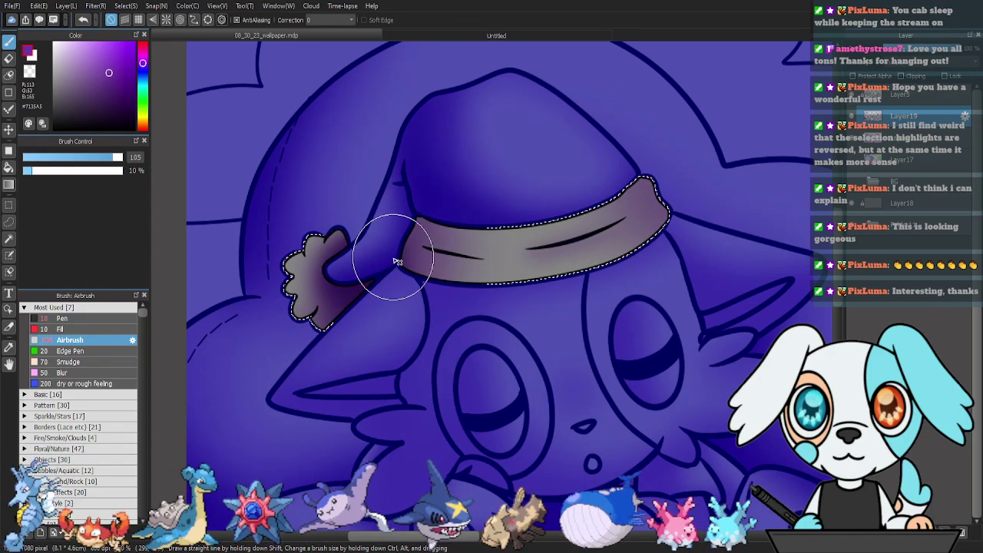
pyautogui.moveTo(433, 235); pyautogui.dragTo(503, 259)
pyautogui.moveTo(415, 289)
pyautogui.mouseDown()
pyautogui.moveTo(476, 305)
pyautogui.moveTo(430, 296)
pyautogui.moveTo(662, 293)
pyautogui.moveTo(414, 291)
pyautogui.moveTo(659, 281)
pyautogui.mouseUp()
pyautogui.moveTo(442, 311); pyautogui.dragTo(659, 280)
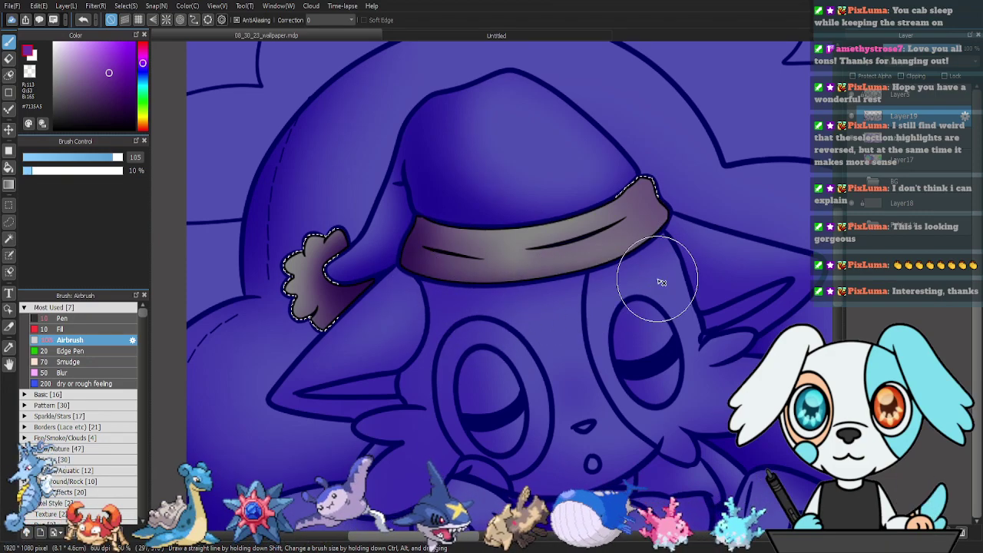
pyautogui.moveTo(696, 235); pyautogui.dragTo(750, 219)
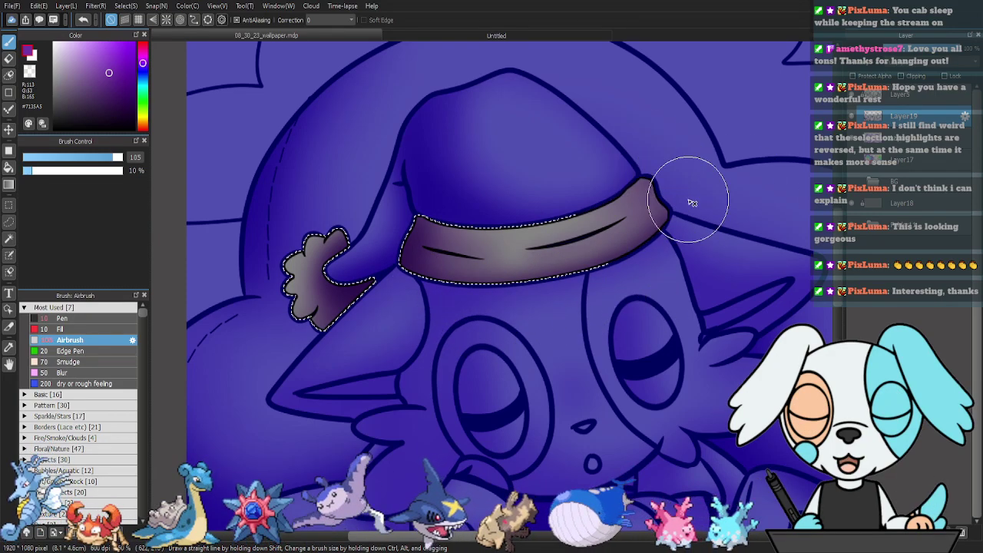
pyautogui.hotkey('ctrl', 'd')
# Select the outer areas of both ears from Layer5, and lasso in the missed tip of line beside the cheek fur.
pyautogui.moveTo(757, 348); pyautogui.dragTo(688, 268)
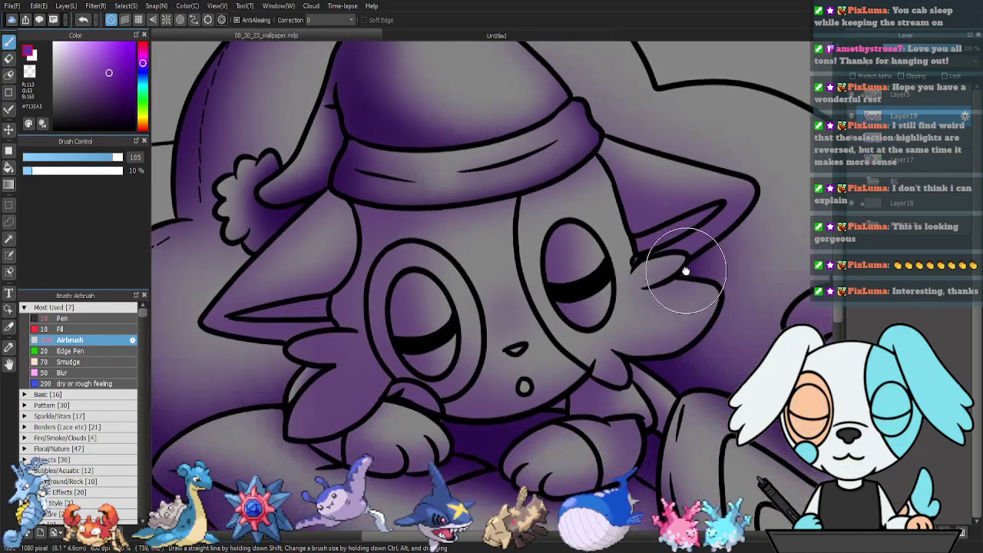
pyautogui.click(892, 96)
pyautogui.press('w')
pyautogui.click(345, 248)
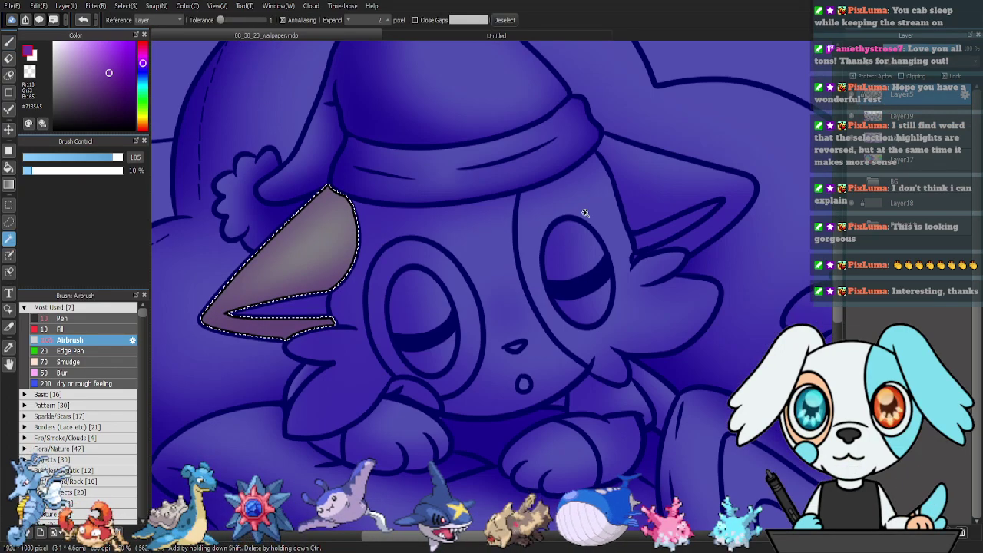
pyautogui.keyDown('shift'); pyautogui.click(739, 195); pyautogui.keyUp('shift')
pyautogui.press('m')
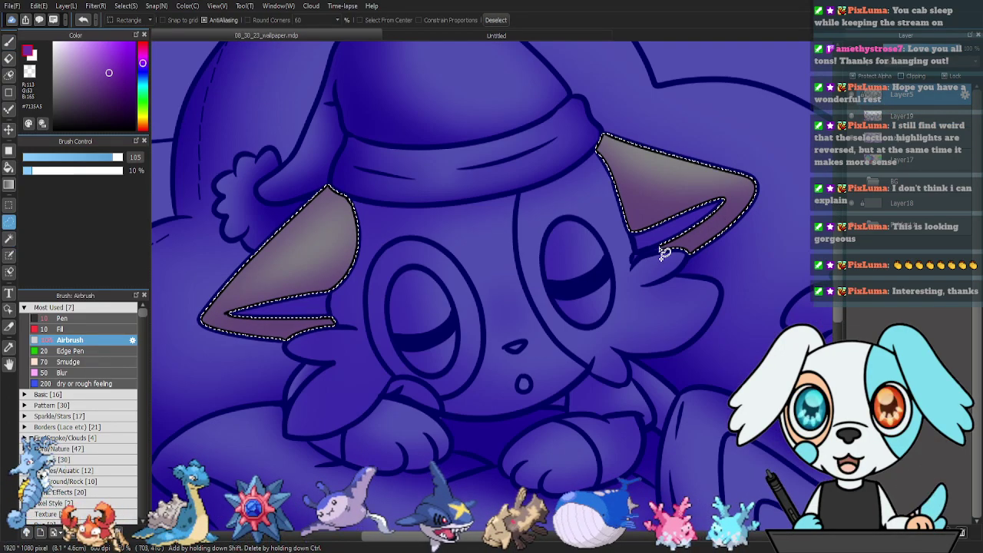
pyautogui.click(661, 252)
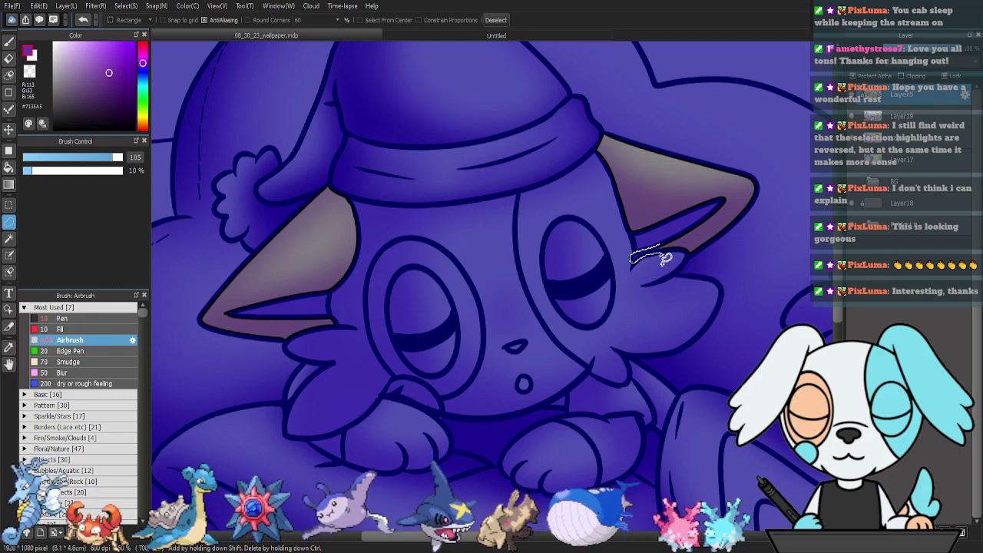
# Airbrush purple shading along the lower edges and tips of both ears on Layer19 at size 105, and clear the selection.
pyautogui.press('b')
pyautogui.moveTo(220, 338)
pyautogui.mouseDown()
pyautogui.moveTo(351, 347)
pyautogui.moveTo(360, 328)
pyautogui.moveTo(404, 329)
pyautogui.mouseUp()
pyautogui.moveTo(234, 252)
pyautogui.mouseDown()
pyautogui.moveTo(182, 338)
pyautogui.moveTo(194, 330)
pyautogui.moveTo(207, 349)
pyautogui.moveTo(366, 312)
pyautogui.moveTo(318, 311)
pyautogui.moveTo(189, 349)
pyautogui.moveTo(388, 293)
pyautogui.moveTo(342, 317)
pyautogui.mouseUp()
pyautogui.hotkey('ctrl', 'z')
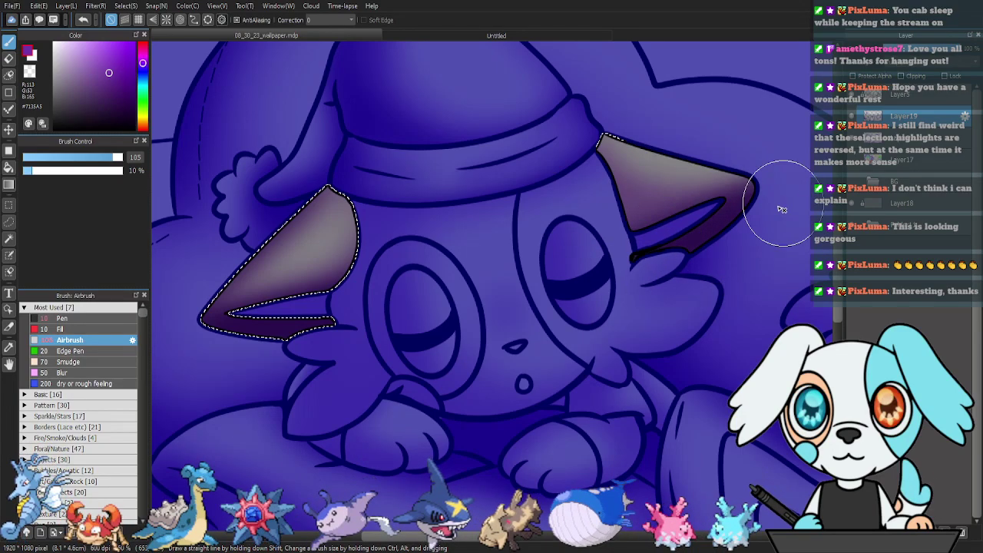
pyautogui.moveTo(636, 235)
pyautogui.mouseDown()
pyautogui.moveTo(603, 97)
pyautogui.moveTo(627, 247)
pyautogui.mouseUp()
pyautogui.hotkey('ctrl', 'd')
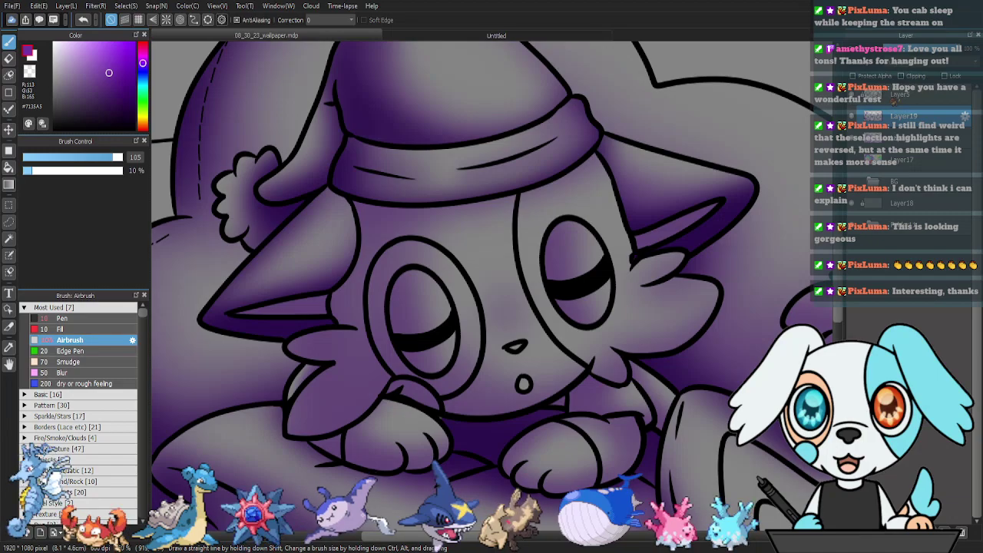
# Select the face patch around the nose with its cheek fur and eye ring from Layer5, and lasso in the lines dividing them.
pyautogui.press('w')
pyautogui.click(459, 231)
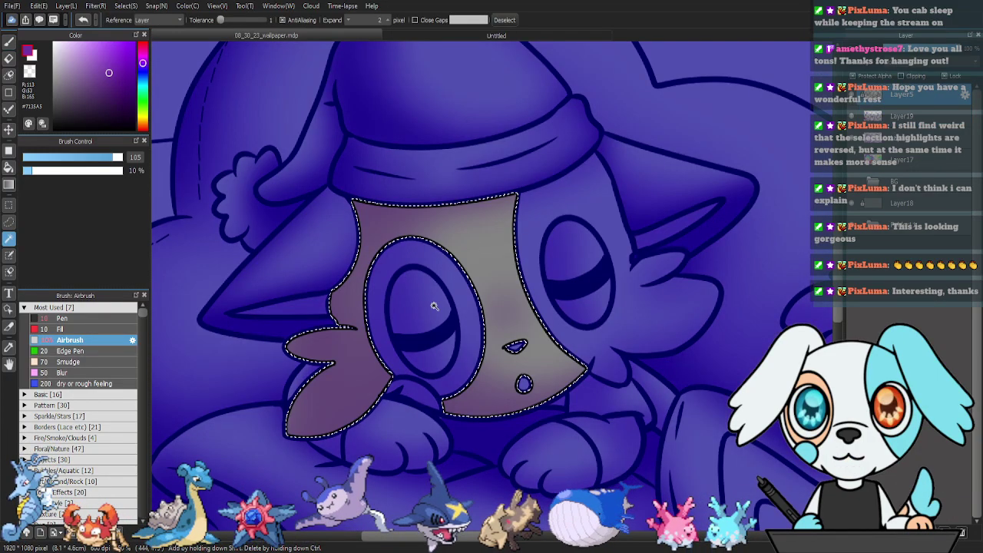
pyautogui.keyDown('shift'); pyautogui.click(377, 279); pyautogui.keyUp('shift')
pyautogui.press('m')
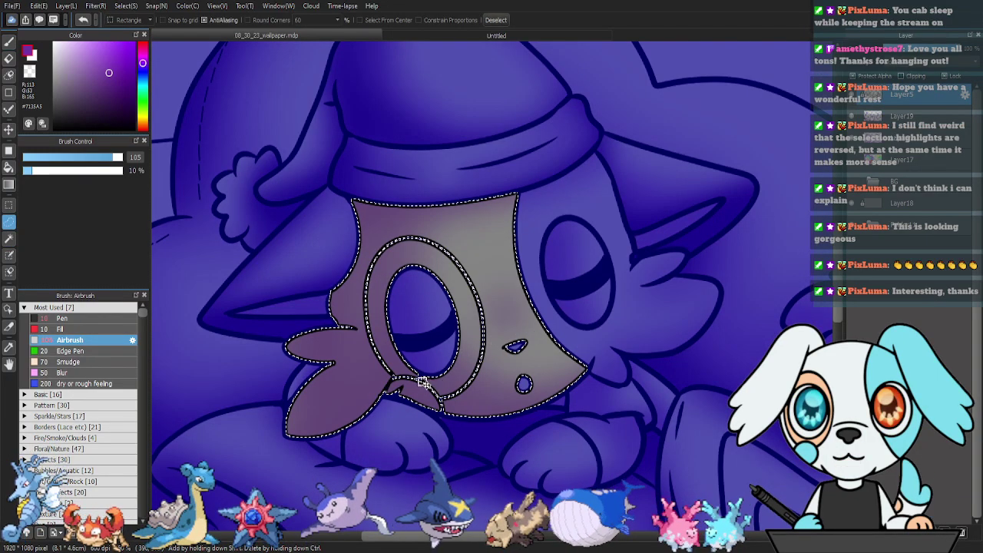
pyautogui.click(405, 398)
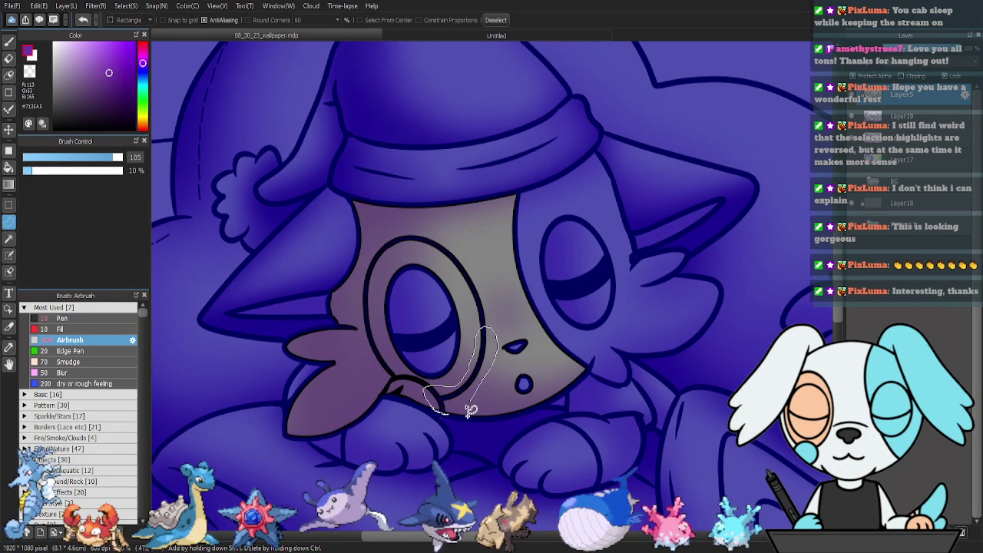
pyautogui.moveTo(473, 410); pyautogui.dragTo(453, 415)
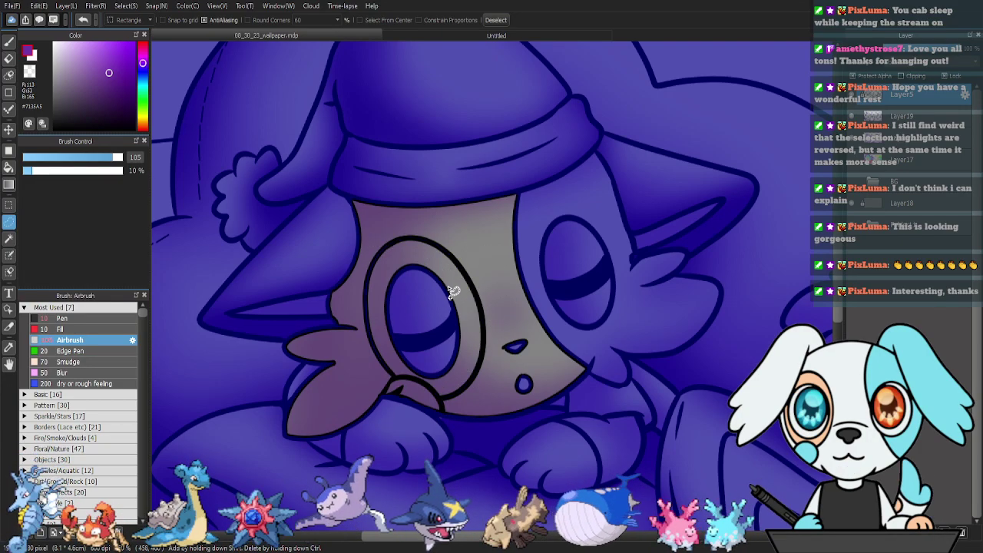
pyautogui.moveTo(381, 276)
pyautogui.mouseDown()
pyautogui.moveTo(407, 271)
pyautogui.moveTo(343, 326)
pyautogui.mouseUp()
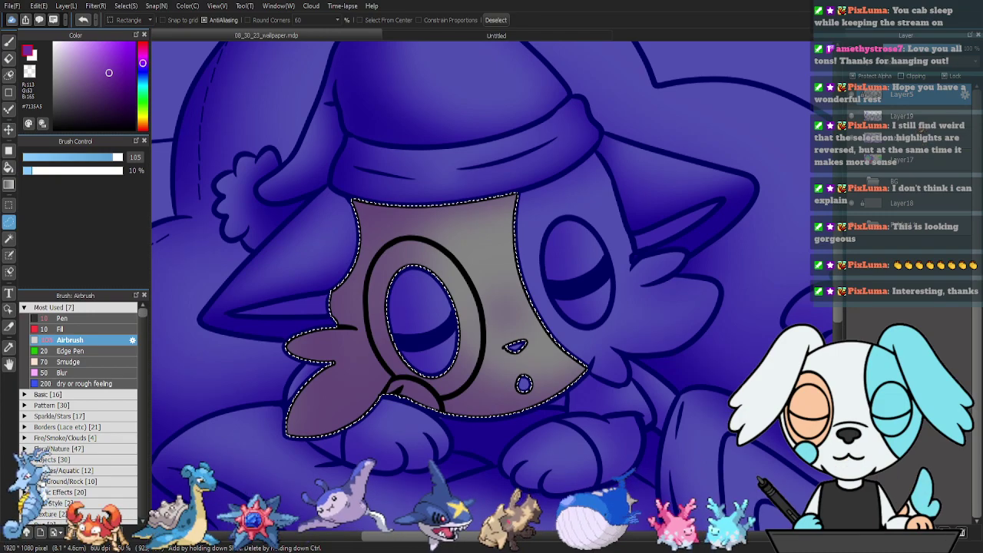
# Airbrush purple shading on the cheek fur, face edge and area under the brim on Layer19 at sizes 105 and 42, and clear the selection.
pyautogui.press('b')
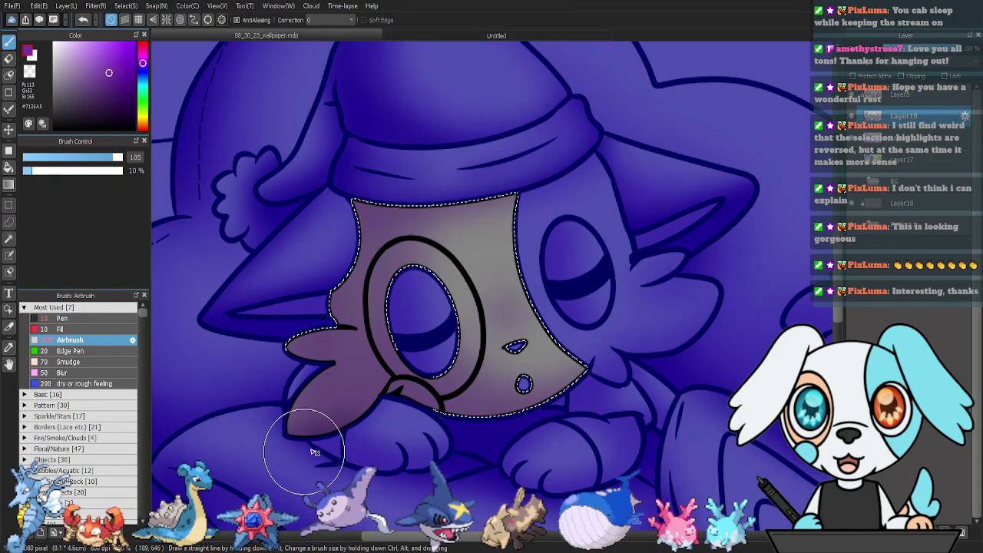
pyautogui.moveTo(395, 414); pyautogui.dragTo(446, 419)
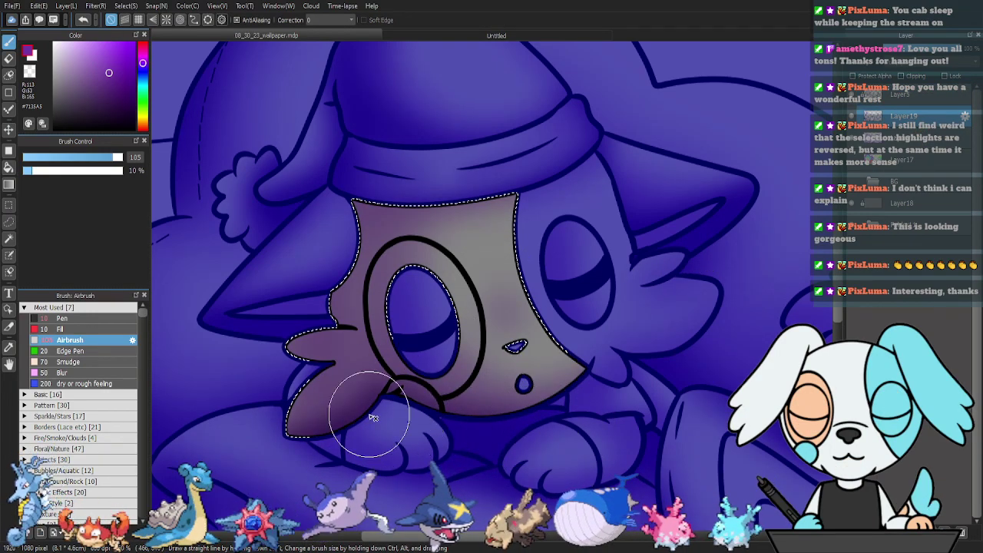
pyautogui.hotkey('ctrl', 'z')
pyautogui.moveTo(279, 313); pyautogui.dragTo(267, 344)
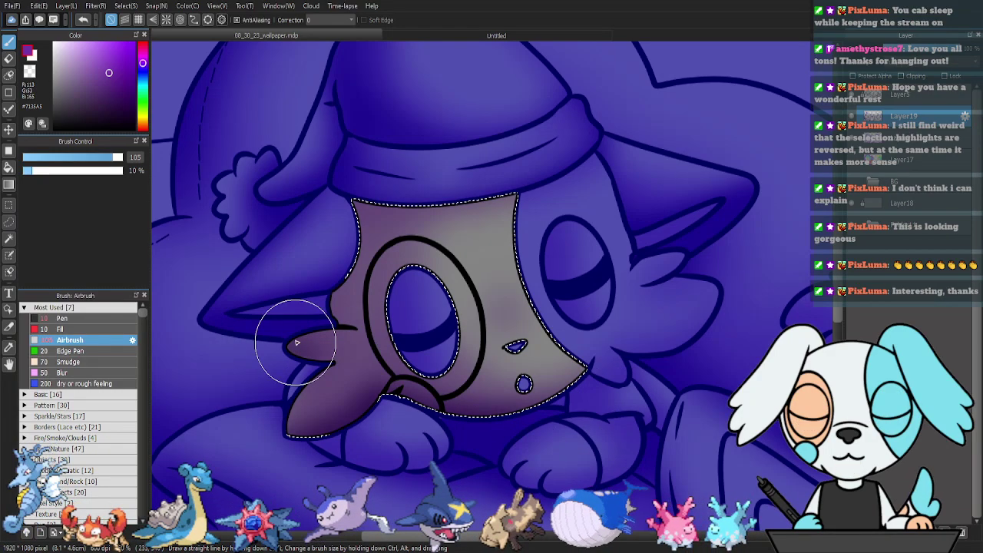
pyautogui.hotkey('ctrl', 'd')
pyautogui.moveTo(109, 160); pyautogui.dragTo(99, 159)
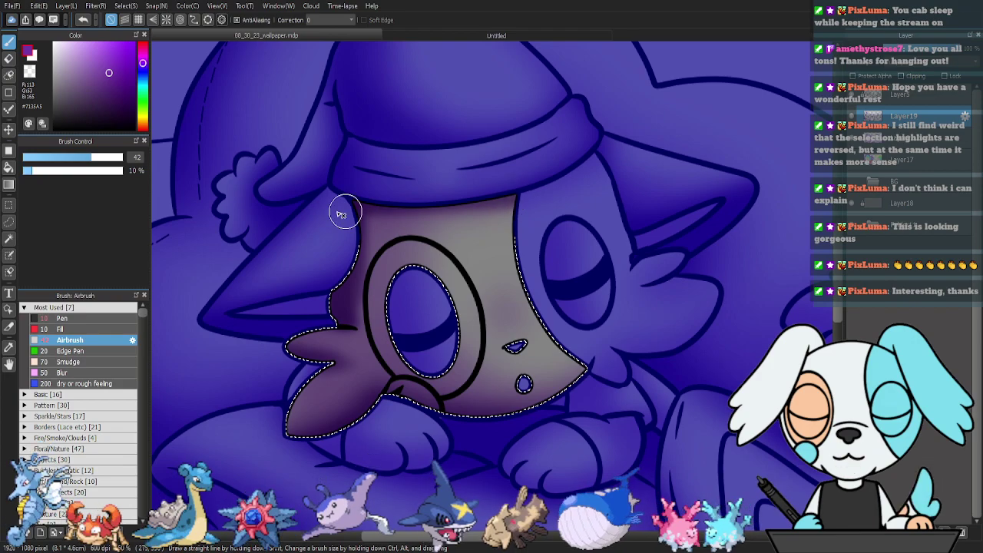
pyautogui.hotkey('ctrl', 'd')
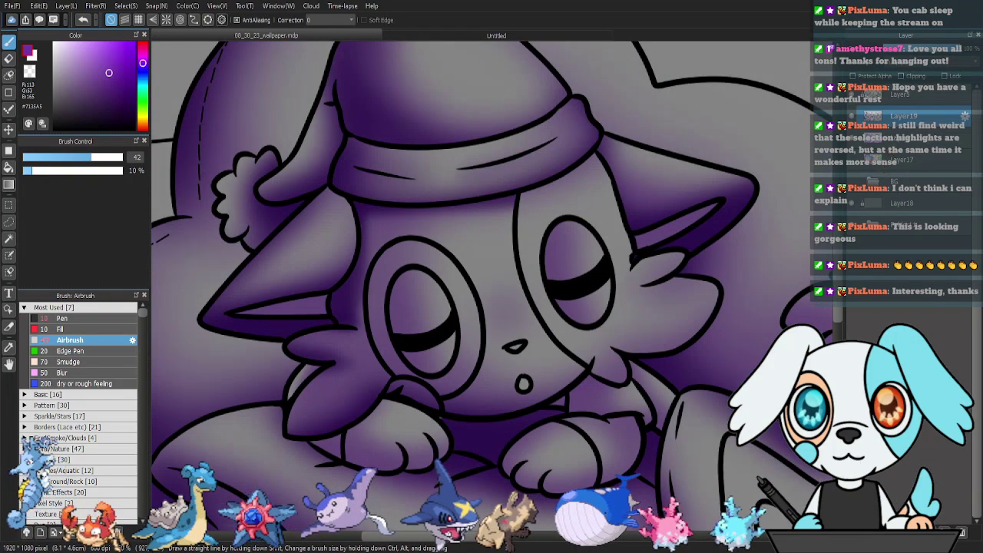
# Select the other face patch, around the second eye and its cheek fur, from Layer5, and return to Layer19.
pyautogui.press('w')
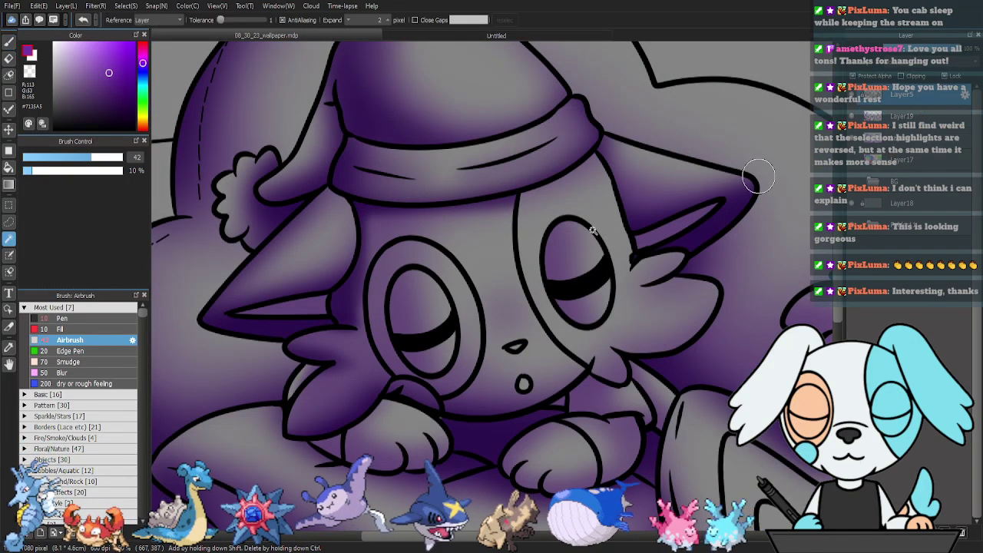
pyautogui.click(567, 197)
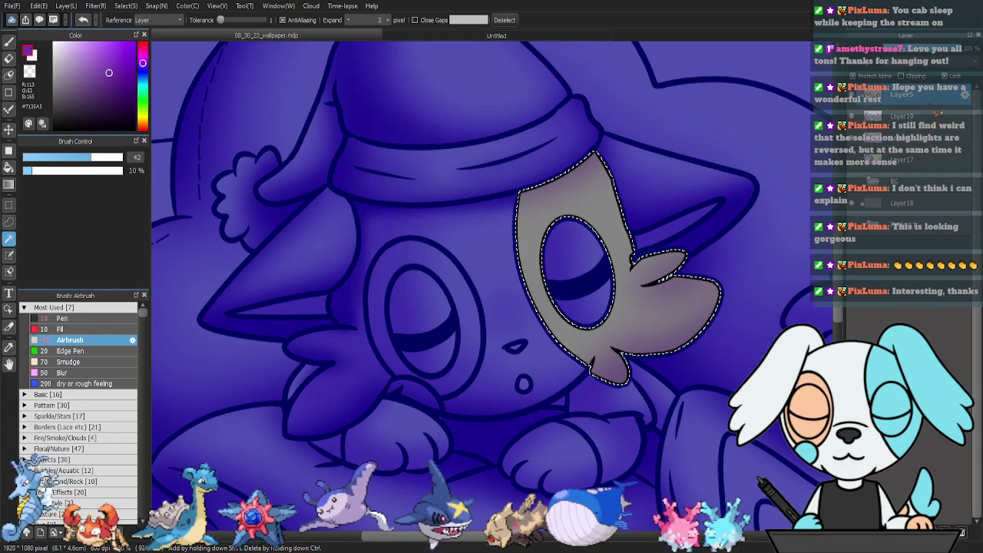
pyautogui.click(931, 109)
# Airbrush purple shading on that patch's cheek fur at size 76 and beneath the brim at size 43, and clear the selection.
pyautogui.press('b')
pyautogui.moveTo(109, 158); pyautogui.dragTo(107, 158)
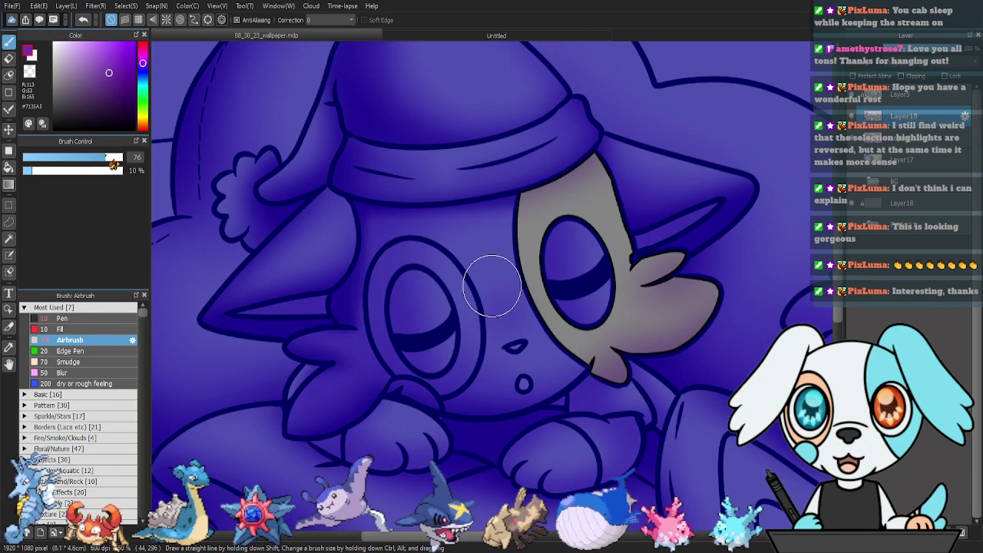
pyautogui.moveTo(572, 388)
pyautogui.mouseDown()
pyautogui.moveTo(730, 341)
pyautogui.moveTo(603, 347)
pyautogui.moveTo(670, 357)
pyautogui.moveTo(729, 306)
pyautogui.moveTo(738, 280)
pyautogui.moveTo(636, 370)
pyautogui.moveTo(743, 272)
pyautogui.moveTo(664, 342)
pyautogui.mouseUp()
pyautogui.click(92, 158)
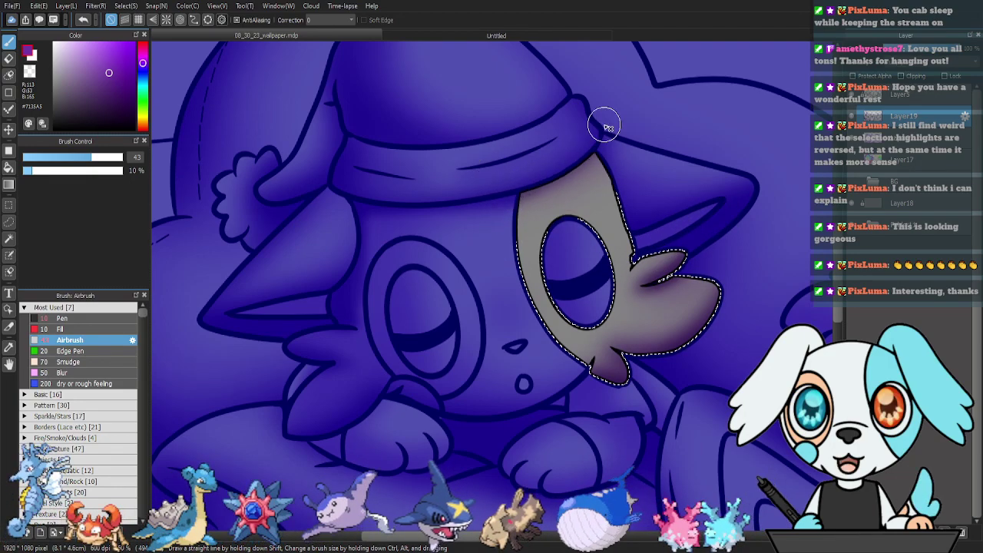
pyautogui.moveTo(621, 123)
pyautogui.mouseDown()
pyautogui.moveTo(605, 143)
pyautogui.moveTo(570, 157)
pyautogui.moveTo(625, 160)
pyautogui.mouseUp()
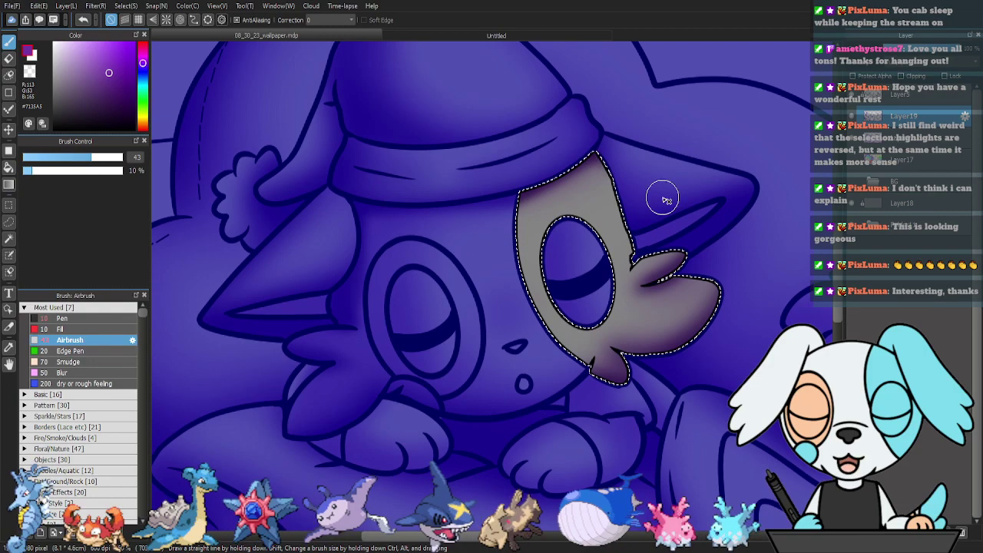
pyautogui.hotkey('ctrl', 'd')
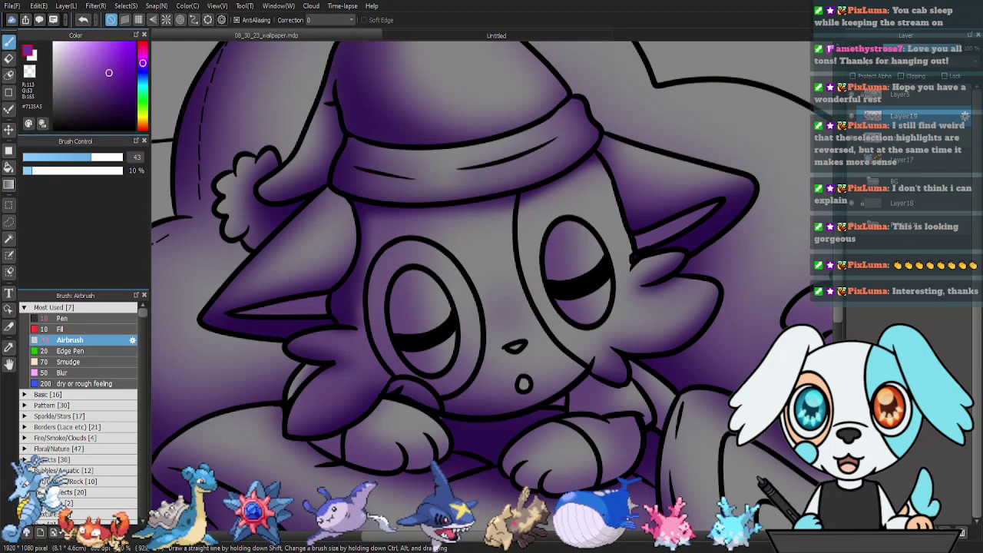
# Select the areas above and below the closed lid line in both eyes from Layer5.
pyautogui.click(914, 96)
pyautogui.press('w')
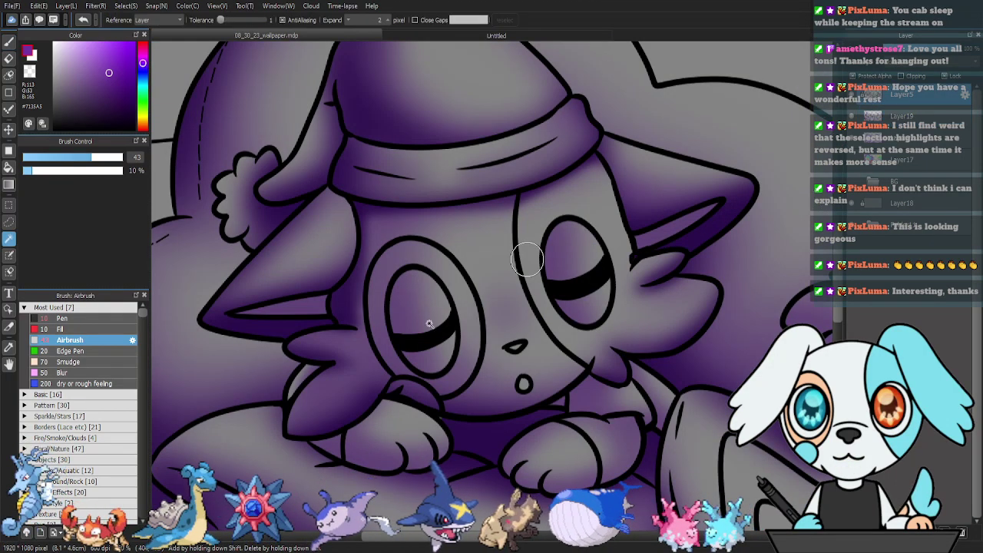
pyautogui.click(431, 317)
pyautogui.keyDown('shift'); pyautogui.click(439, 364); pyautogui.keyUp('shift')
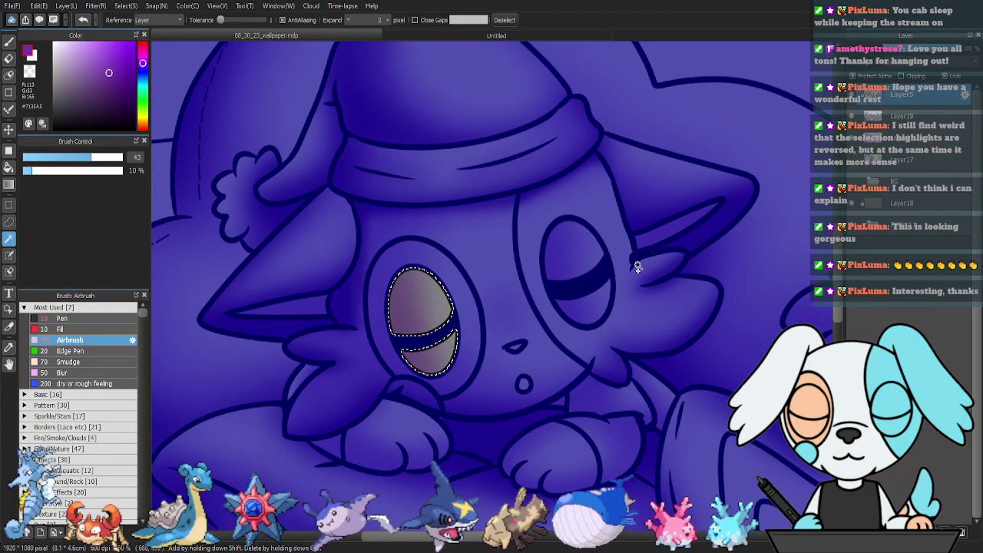
pyautogui.keyDown('shift'); pyautogui.click(570, 256); pyautogui.keyUp('shift')
pyautogui.keyDown('shift'); pyautogui.click(588, 307); pyautogui.keyUp('shift')
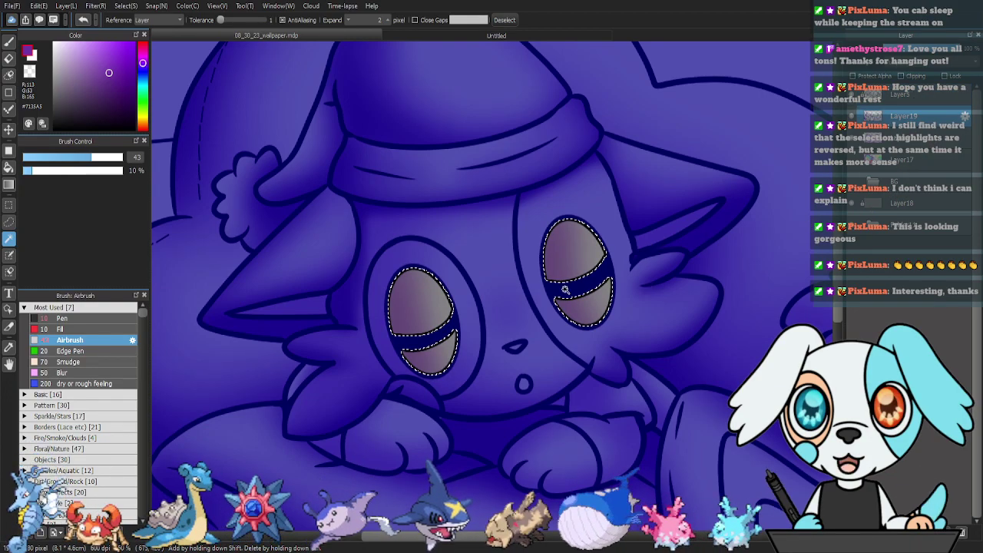
# Airbrush purple shading along one side of both eyes on Layer19 at size 43, clear the selection, and dab a shadow above the nose.
pyautogui.press('b')
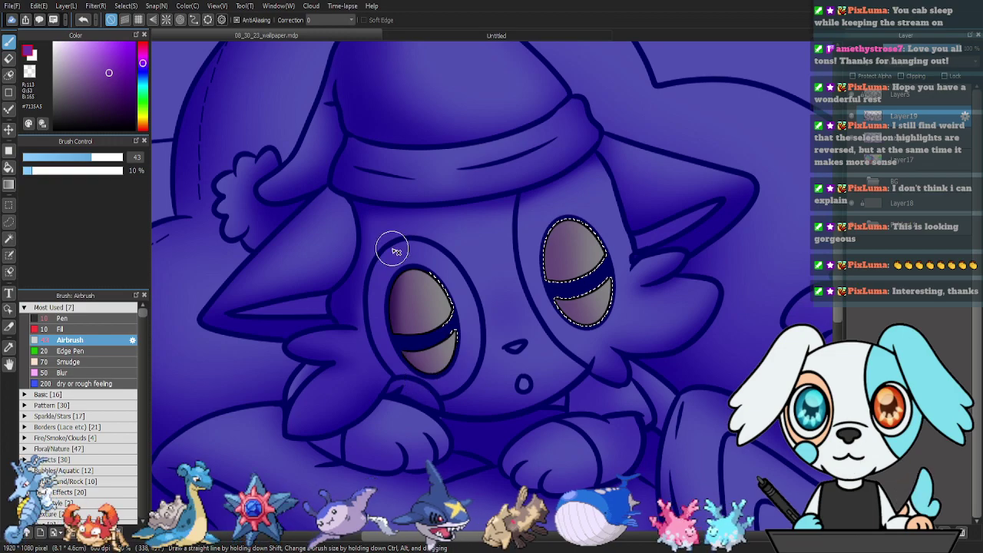
pyautogui.moveTo(390, 257)
pyautogui.mouseDown()
pyautogui.moveTo(403, 323)
pyautogui.moveTo(470, 386)
pyautogui.moveTo(404, 274)
pyautogui.moveTo(445, 382)
pyautogui.mouseUp()
pyautogui.moveTo(541, 246)
pyautogui.mouseDown()
pyautogui.moveTo(547, 219)
pyautogui.moveTo(566, 202)
pyautogui.moveTo(563, 242)
pyautogui.moveTo(682, 296)
pyautogui.mouseUp()
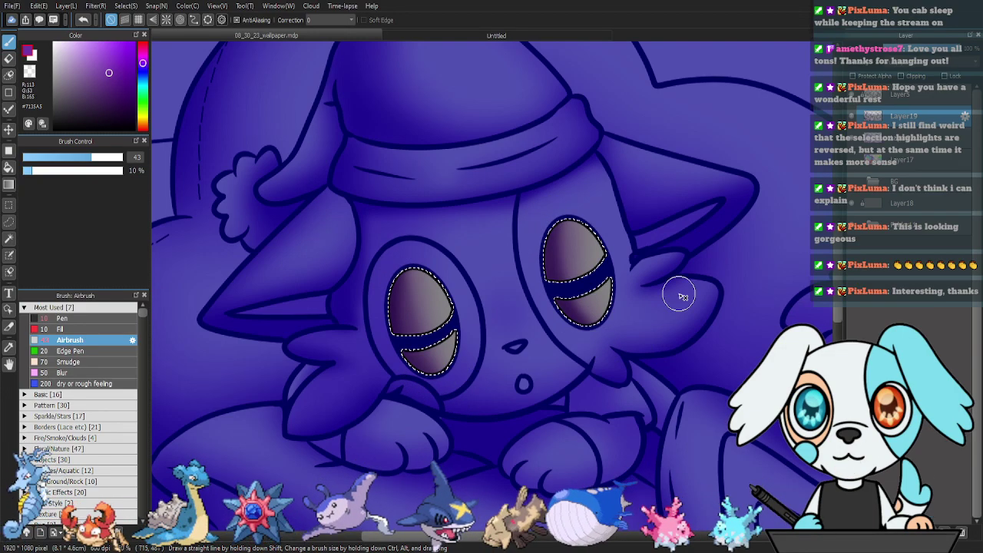
pyautogui.hotkey('ctrl', 'd')
pyautogui.moveTo(569, 331); pyautogui.dragTo(588, 305)
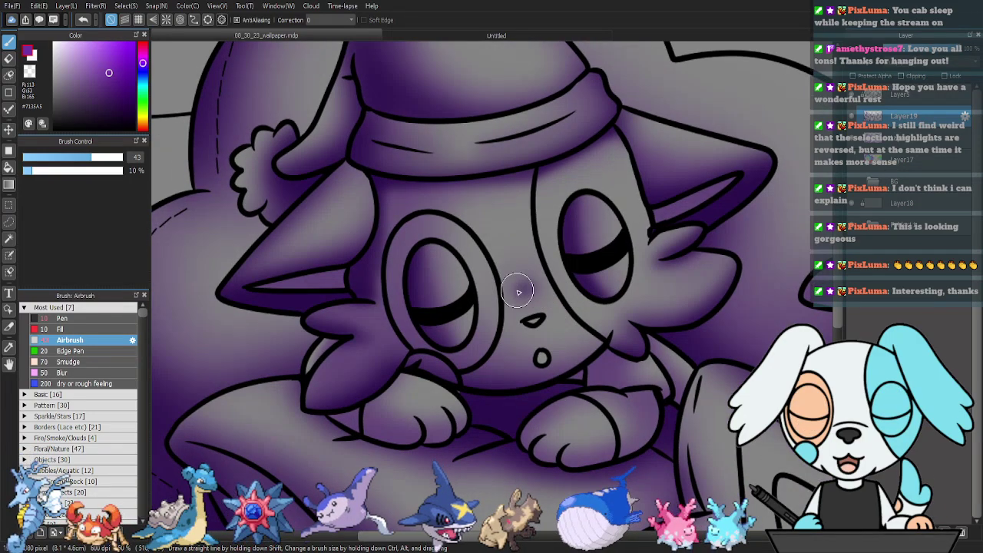
# Select the paw under the cheek fur and the two small arm areas beside it from Layer5.
pyautogui.moveTo(660, 353); pyautogui.dragTo(581, 292)
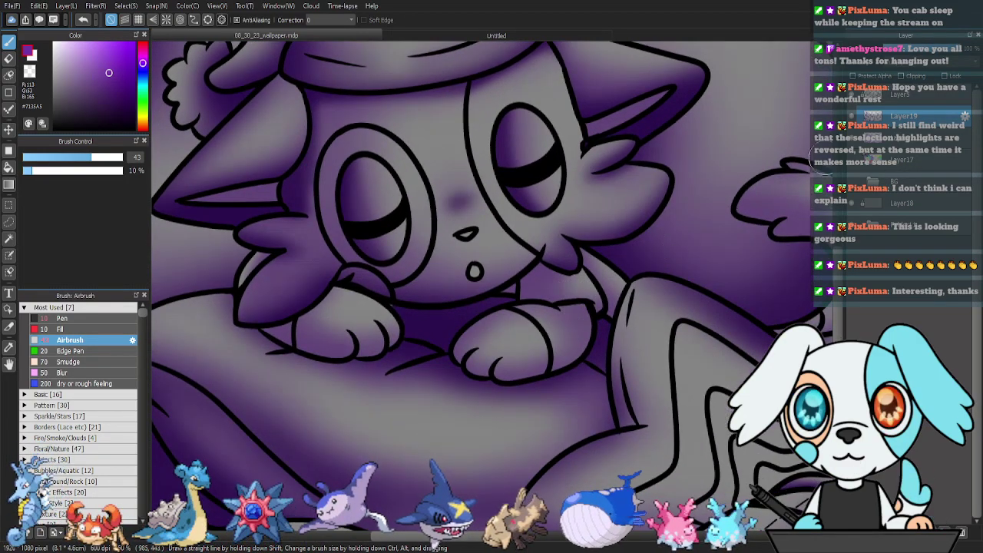
pyautogui.click(907, 102)
pyautogui.press('w')
pyautogui.click(257, 265)
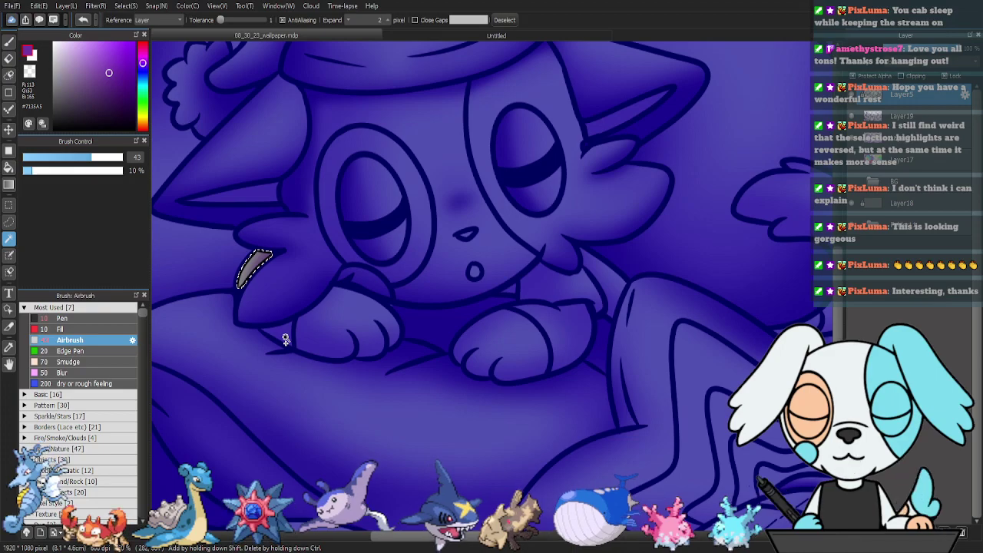
pyautogui.keyDown('shift'); pyautogui.click(286, 337); pyautogui.keyUp('shift')
pyautogui.keyDown('shift'); pyautogui.click(331, 346); pyautogui.keyUp('shift')
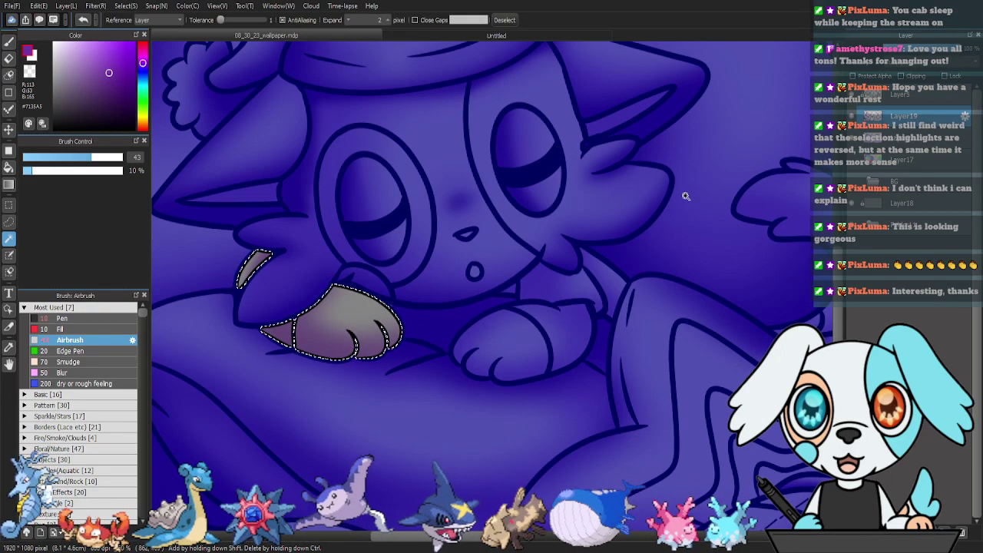
# Airbrush purple shading on the selected paw and the two small arm areas on Layer19 at size 43, and clear the selection.
pyautogui.press('b')
pyautogui.moveTo(288, 265)
pyautogui.mouseDown()
pyautogui.moveTo(281, 250)
pyautogui.moveTo(272, 272)
pyautogui.moveTo(278, 350)
pyautogui.mouseUp()
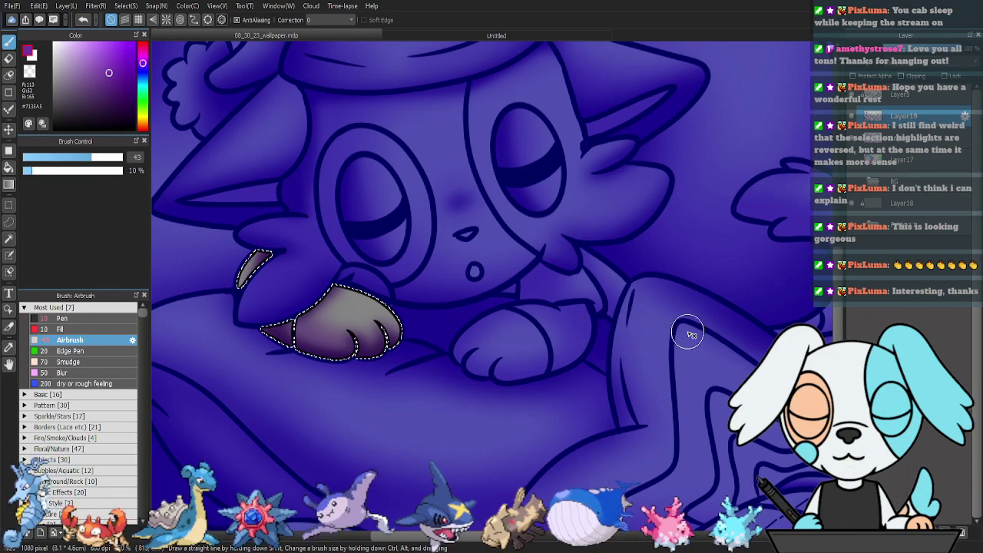
pyautogui.hotkey('ctrl', 'd')
# Select both sections of the other front paw, the arm above it, and the adjoining shoulder strip from Layer5.
pyautogui.press('w')
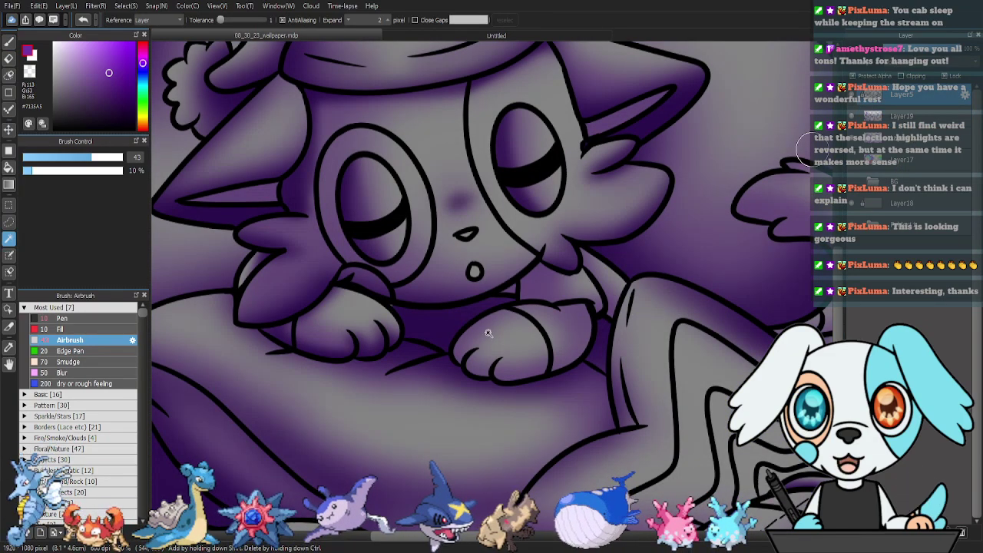
pyautogui.click(510, 341)
pyautogui.keyDown('shift'); pyautogui.click(561, 334); pyautogui.keyUp('shift')
pyautogui.keyDown('shift'); pyautogui.click(532, 284); pyautogui.keyUp('shift')
pyautogui.keyDown('shift'); pyautogui.click(609, 283); pyautogui.keyUp('shift')
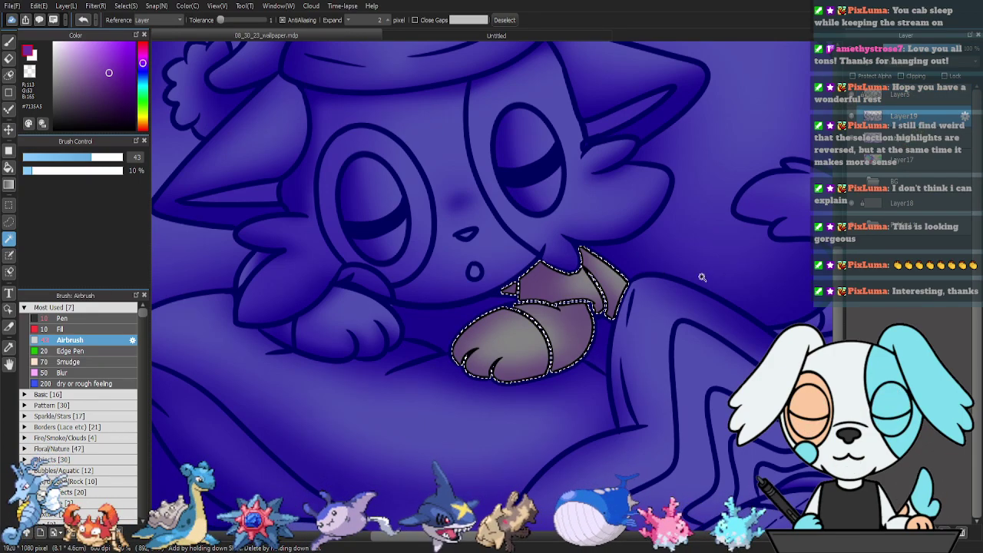
# Airbrush purple shading along the second paw, arm and shoulder strip on Layer19 at size 43, and clear the selection.
pyautogui.press('b')
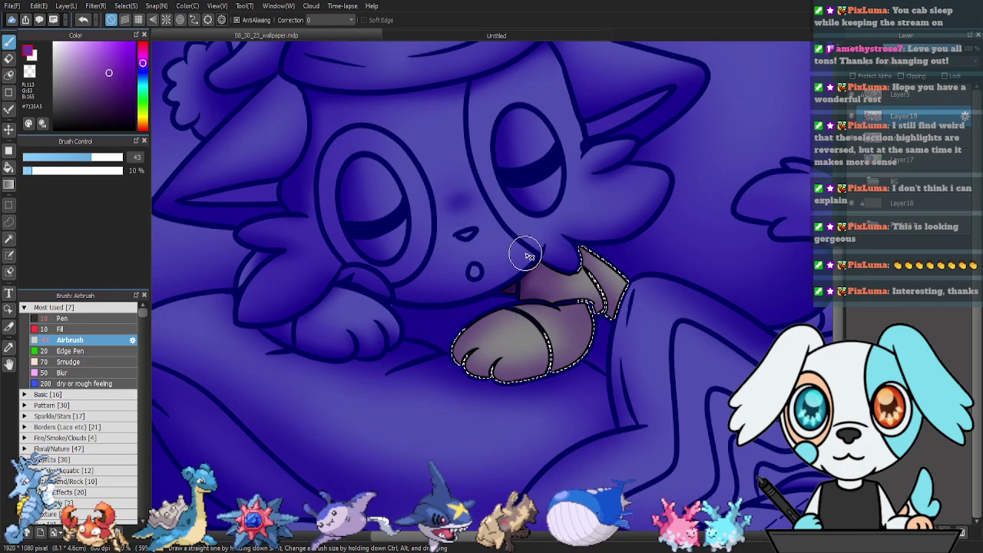
pyautogui.moveTo(596, 337)
pyautogui.mouseDown()
pyautogui.moveTo(568, 359)
pyautogui.moveTo(590, 346)
pyautogui.moveTo(591, 322)
pyautogui.moveTo(575, 370)
pyautogui.moveTo(500, 387)
pyautogui.moveTo(576, 368)
pyautogui.moveTo(533, 377)
pyautogui.moveTo(587, 297)
pyautogui.moveTo(555, 376)
pyautogui.moveTo(593, 314)
pyautogui.moveTo(535, 302)
pyautogui.moveTo(622, 325)
pyautogui.moveTo(559, 341)
pyautogui.moveTo(477, 323)
pyautogui.moveTo(459, 369)
pyautogui.moveTo(451, 340)
pyautogui.moveTo(450, 353)
pyautogui.moveTo(468, 355)
pyautogui.moveTo(462, 377)
pyautogui.moveTo(476, 381)
pyautogui.moveTo(496, 354)
pyautogui.mouseUp()
pyautogui.moveTo(613, 287)
pyautogui.mouseDown()
pyautogui.moveTo(600, 288)
pyautogui.moveTo(595, 272)
pyautogui.mouseUp()
pyautogui.moveTo(617, 328)
pyautogui.mouseDown()
pyautogui.moveTo(634, 306)
pyautogui.moveTo(582, 246)
pyautogui.mouseUp()
pyautogui.moveTo(597, 281); pyautogui.dragTo(605, 294)
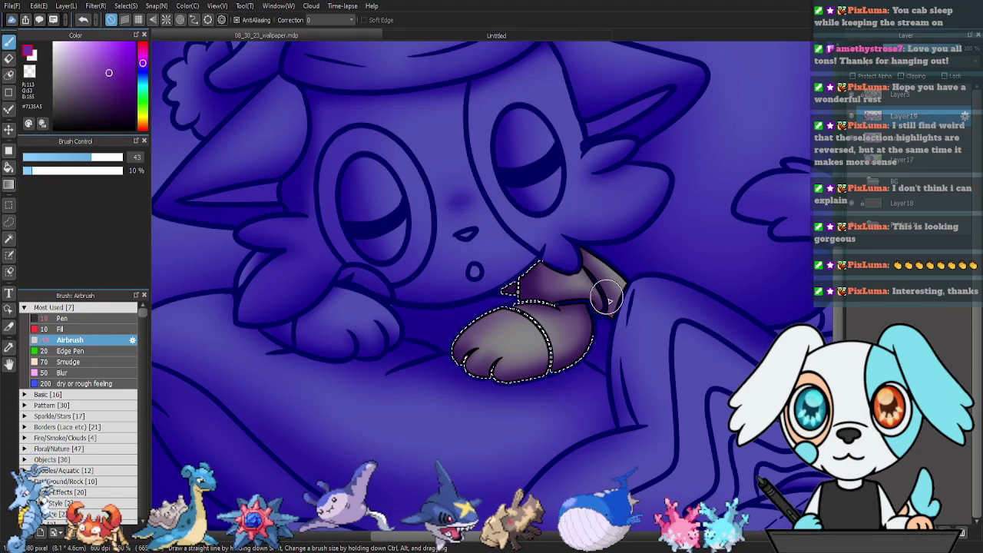
pyautogui.hotkey('ctrl', 'd')
# Select the curled tail's tip, middle section and all the small patches near its base from Layer5.
pyautogui.moveTo(751, 315); pyautogui.dragTo(602, 356)
pyautogui.press('w')
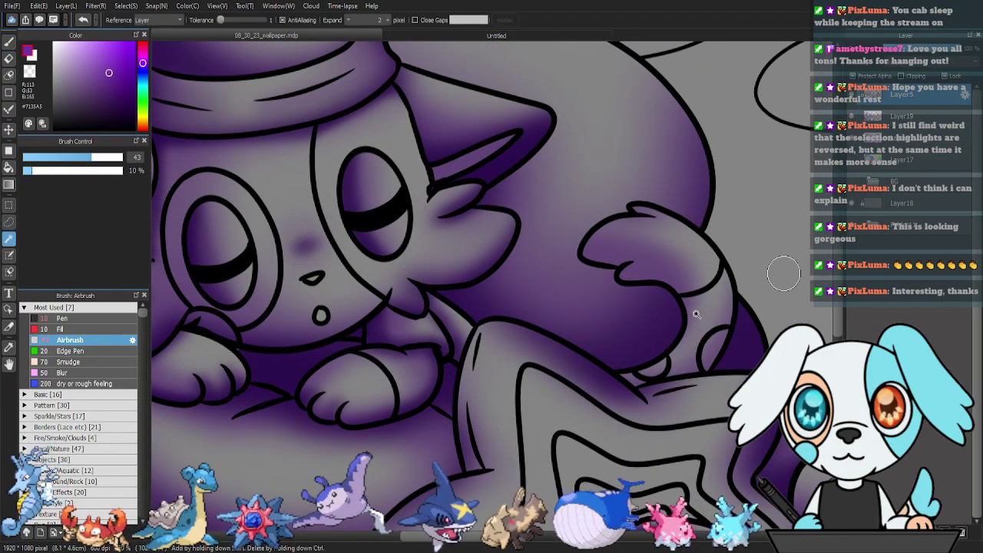
pyautogui.click(686, 277)
pyautogui.keyDown('shift'); pyautogui.click(687, 278); pyautogui.keyUp('shift')
pyautogui.keyDown('shift'); pyautogui.click(636, 384); pyautogui.keyUp('shift')
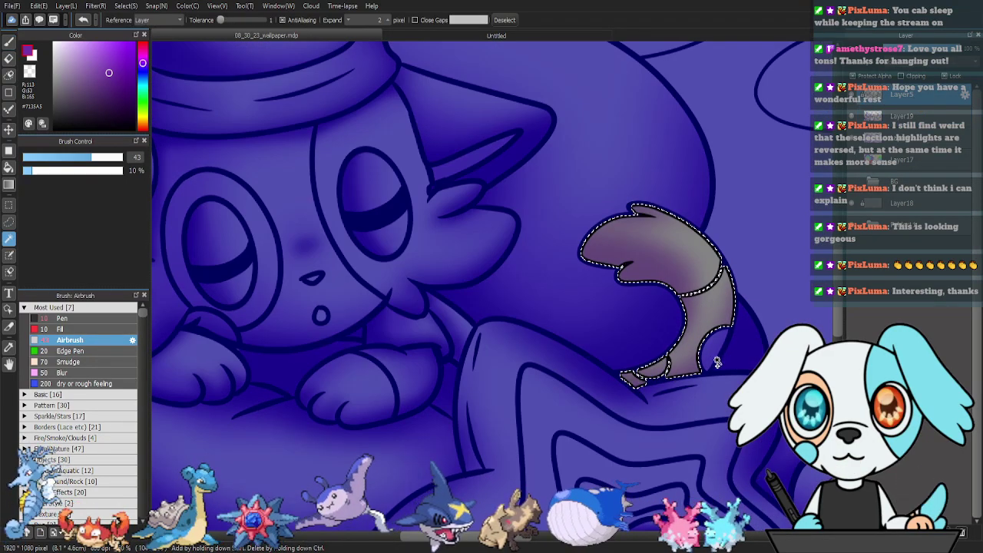
pyautogui.keyDown('shift'); pyautogui.click(734, 345); pyautogui.keyUp('shift')
pyautogui.hotkey('ctrl', 'z')
pyautogui.click(715, 347)
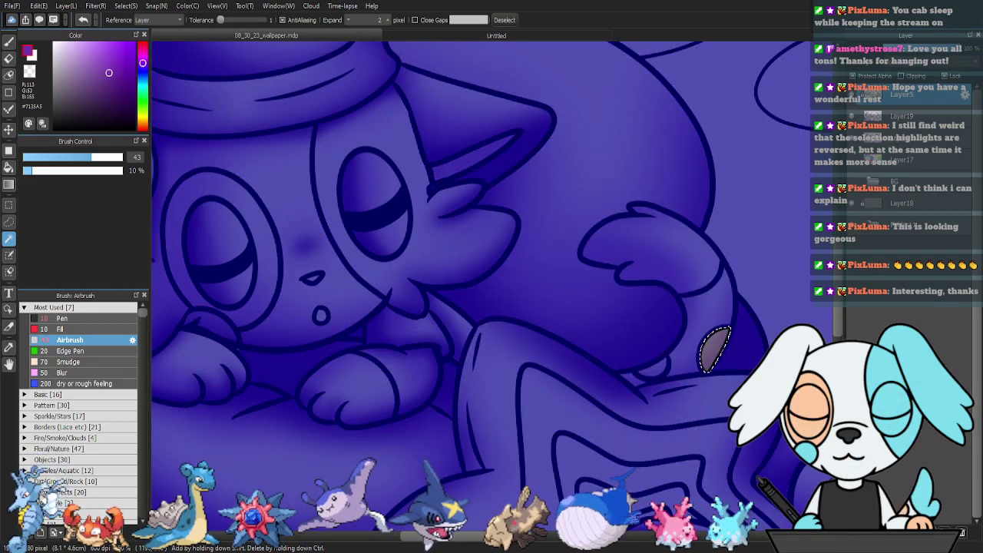
pyautogui.hotkey('ctrl', 'z')
pyautogui.keyDown('shift'); pyautogui.click(708, 359); pyautogui.keyUp('shift')
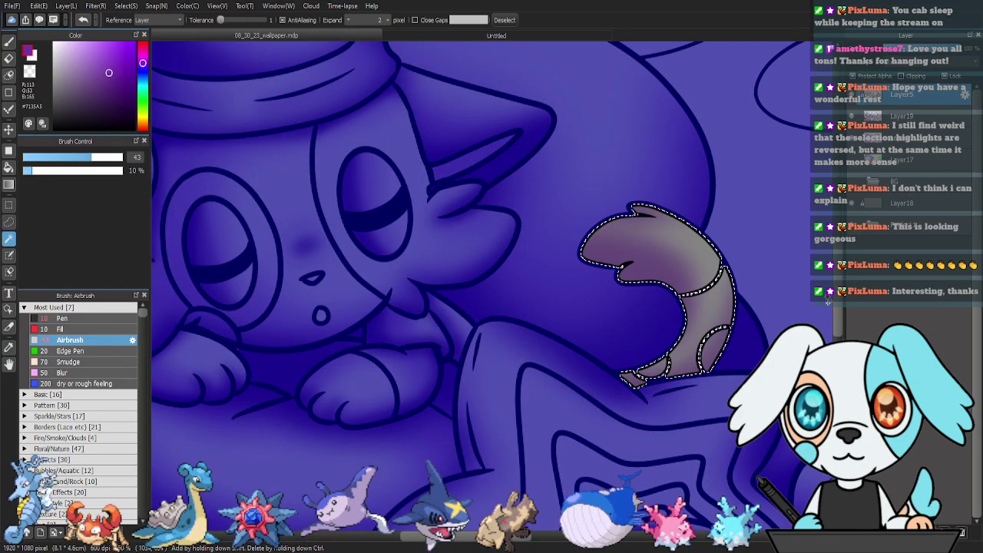
# Airbrush purple shading on the curled tail on Layer9 at size 43, and clear the selection.
pyautogui.hotkey('ctrl', 'd')
pyautogui.click(933, 120)
pyautogui.press('m')
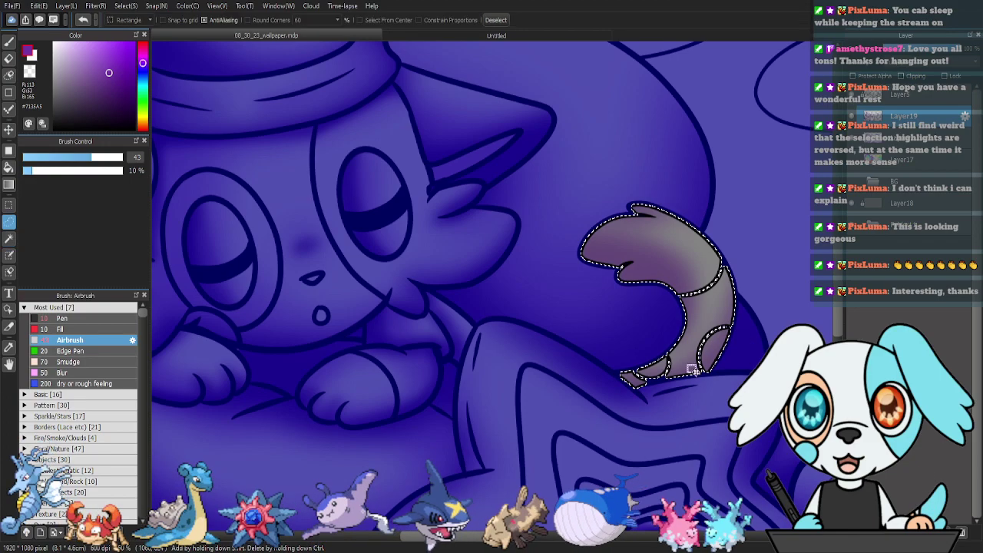
pyautogui.moveTo(645, 389)
pyautogui.mouseDown()
pyautogui.moveTo(687, 367)
pyautogui.moveTo(679, 359)
pyautogui.moveTo(642, 377)
pyautogui.mouseUp()
pyautogui.click(928, 144)
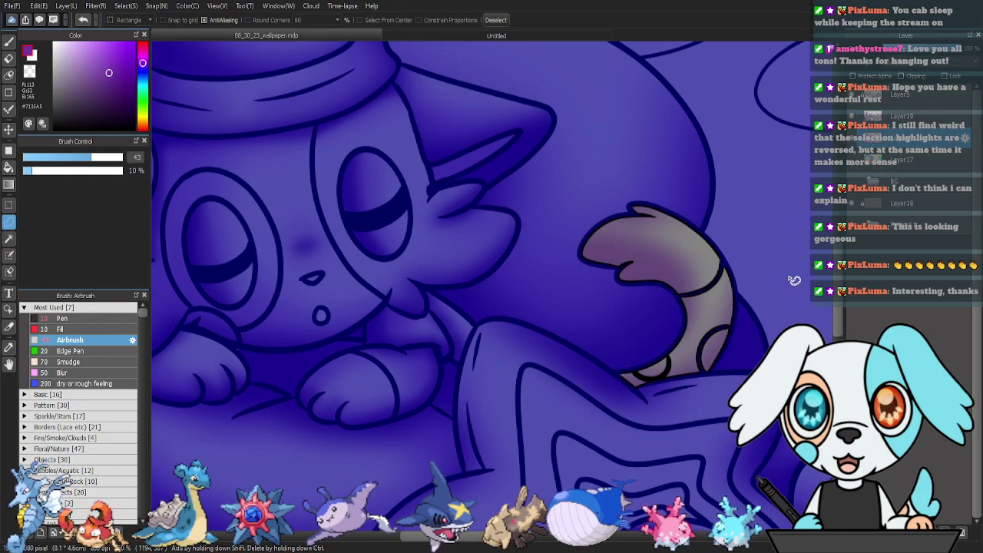
pyautogui.press('u')
pyautogui.moveTo(629, 285)
pyautogui.mouseDown()
pyautogui.moveTo(560, 291)
pyautogui.moveTo(608, 310)
pyautogui.moveTo(574, 298)
pyautogui.moveTo(607, 325)
pyautogui.moveTo(531, 266)
pyautogui.moveTo(552, 265)
pyautogui.moveTo(537, 266)
pyautogui.moveTo(581, 232)
pyautogui.moveTo(632, 222)
pyautogui.moveTo(555, 204)
pyautogui.moveTo(626, 213)
pyautogui.moveTo(645, 387)
pyautogui.moveTo(520, 377)
pyautogui.moveTo(637, 389)
pyautogui.moveTo(679, 325)
pyautogui.mouseUp()
pyautogui.press('b')
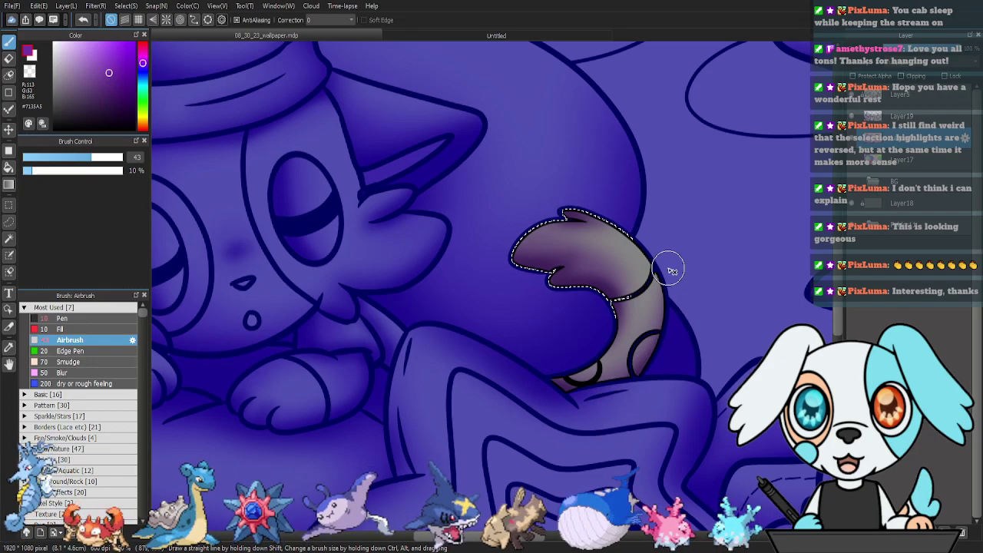
pyautogui.hotkey('ctrl', 'd')
# Show the whole illustration with the flat colours beneath the shading, and set Layer19's opacity to 68 %.
pyautogui.press('space')
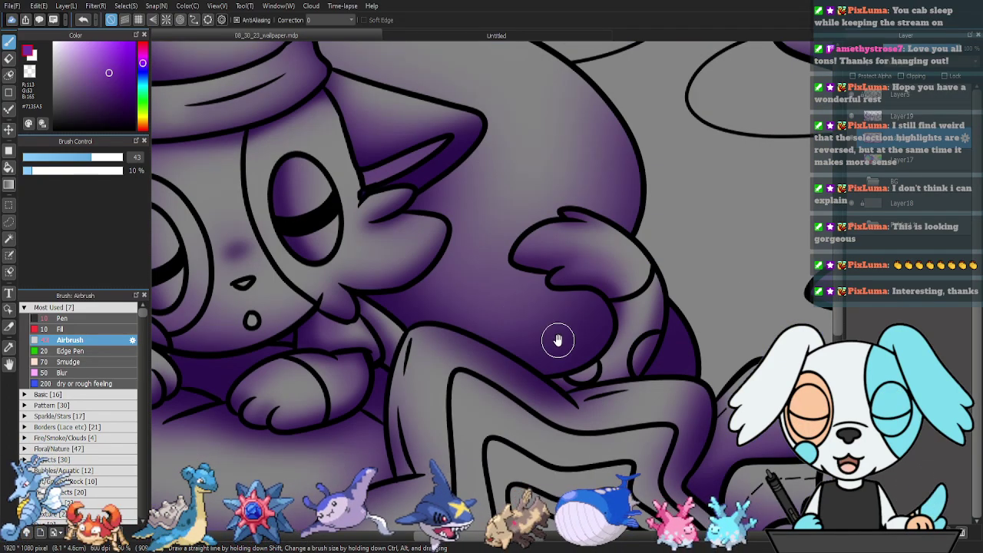
pyautogui.moveTo(555, 336); pyautogui.dragTo(494, 427)
pyautogui.moveTo(701, 292); pyautogui.dragTo(537, 336)
pyautogui.scroll(-4, 594, 324)
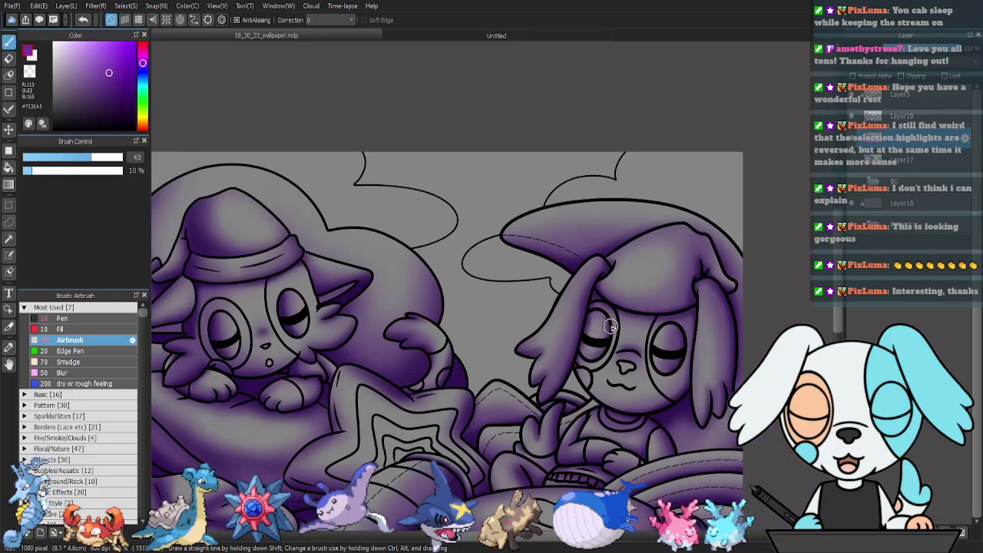
pyautogui.moveTo(590, 371); pyautogui.dragTo(651, 361)
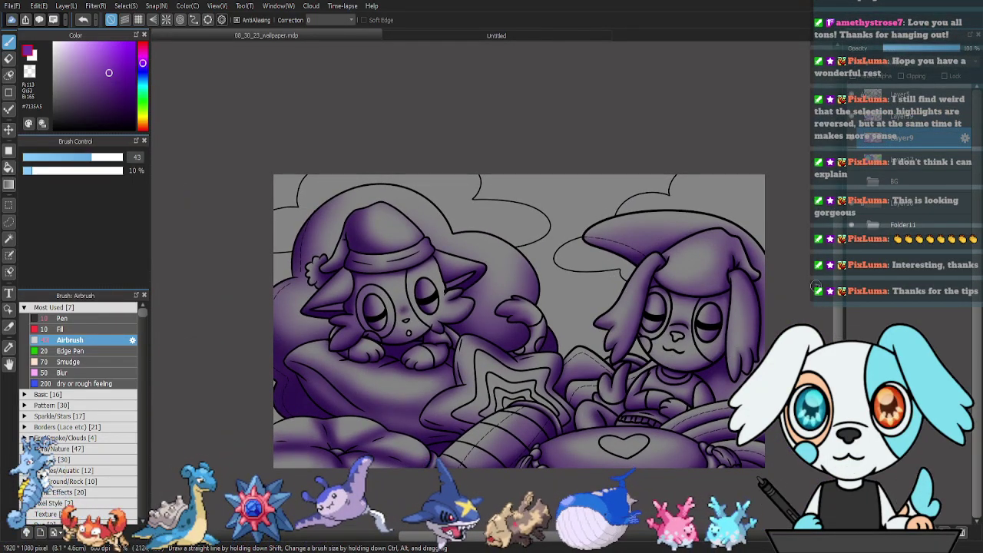
pyautogui.click(863, 174)
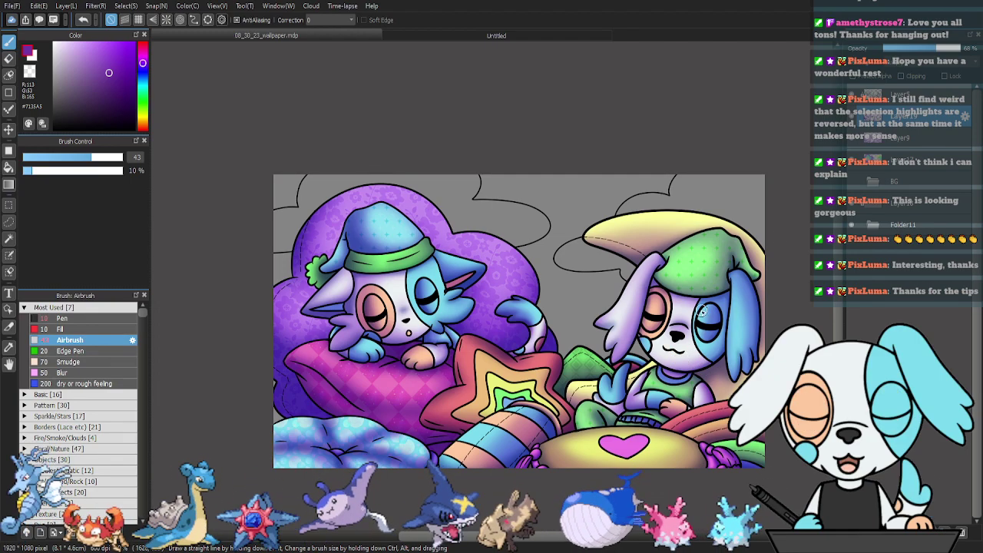
# Compare the shading with the flat colours hidden and shown, and add Layer20 above Layer19 in Overlay mode.
pyautogui.click(851, 159)
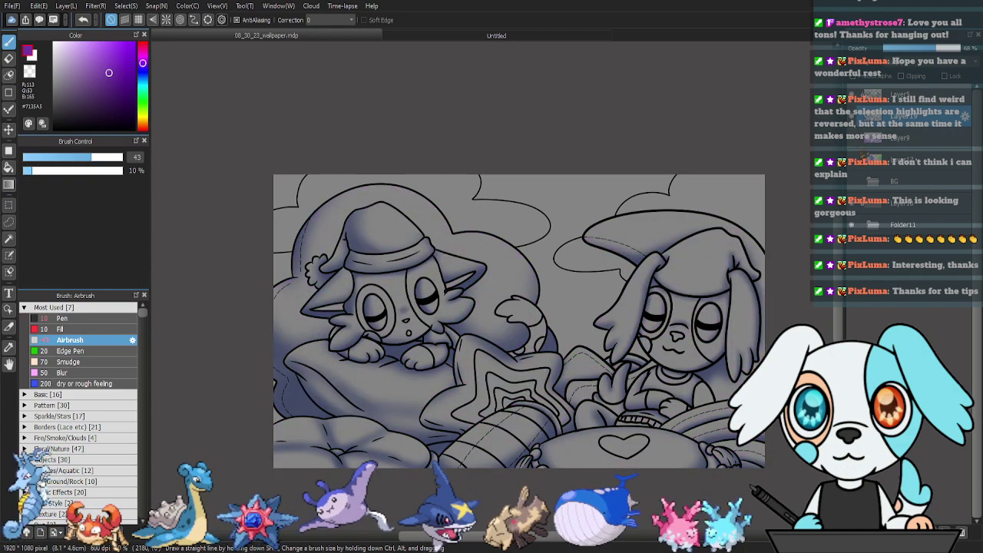
pyautogui.click(860, 159)
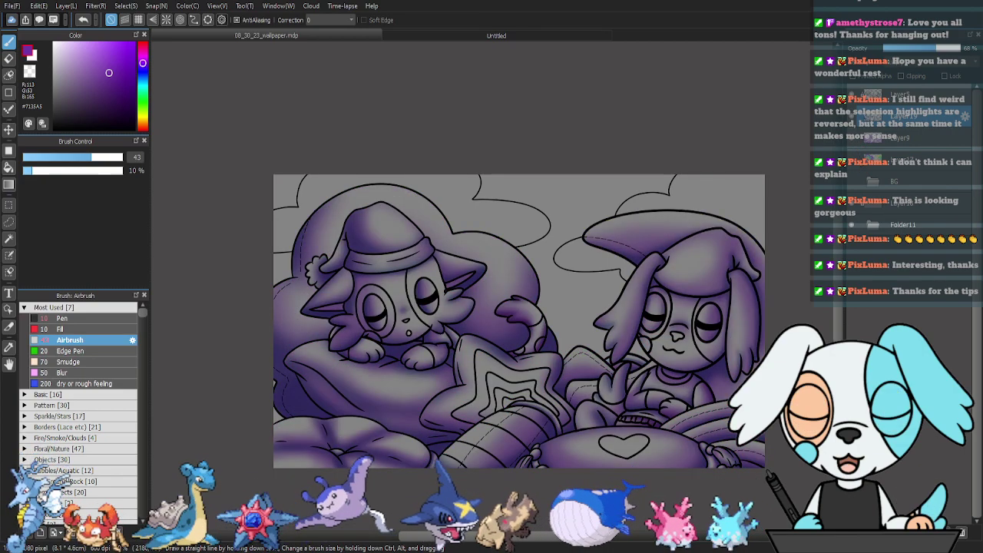
pyautogui.click(851, 160)
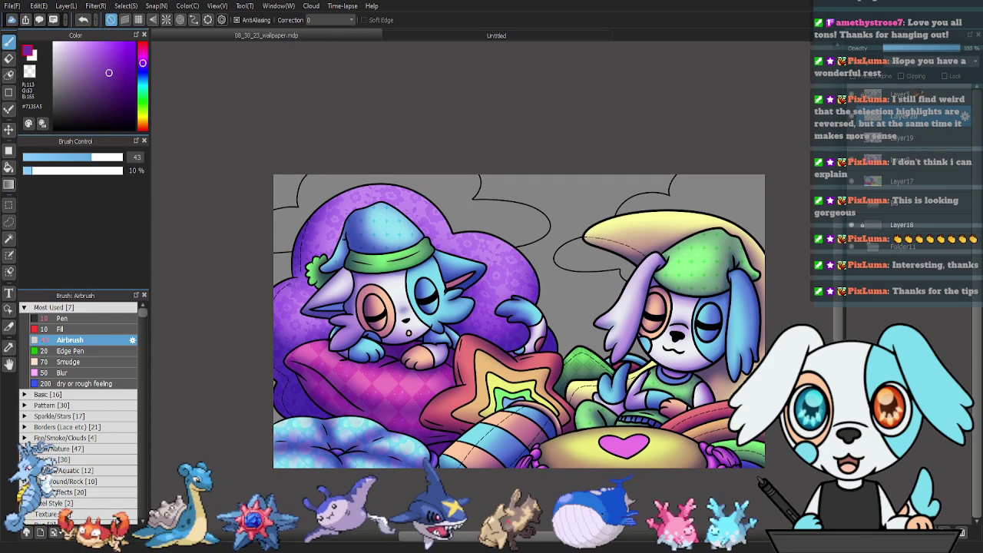
# Switch to white and airbrush a soft highlight at size 121 on the dog's green nightcap on Layer20.
pyautogui.moveTo(625, 225); pyautogui.dragTo(600, 234)
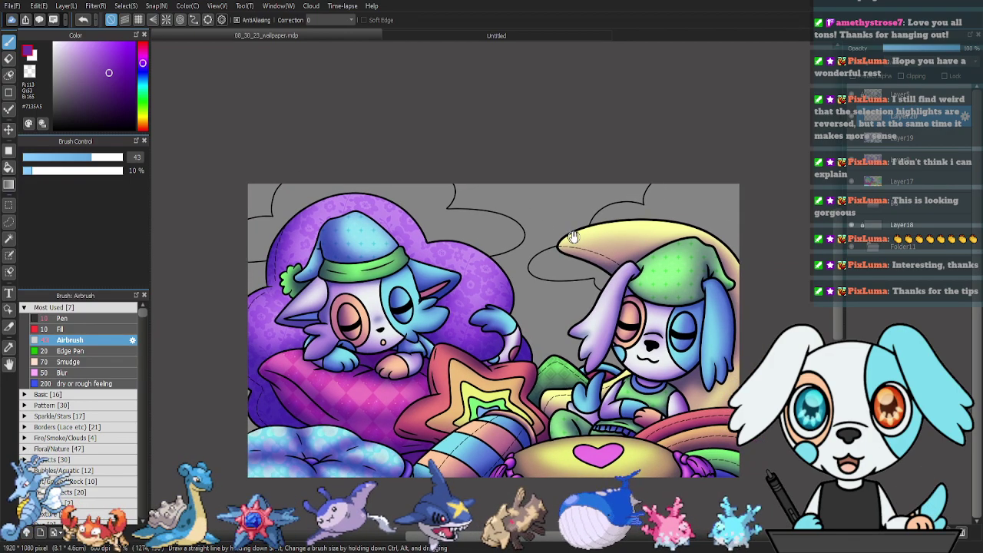
pyautogui.click(33, 57)
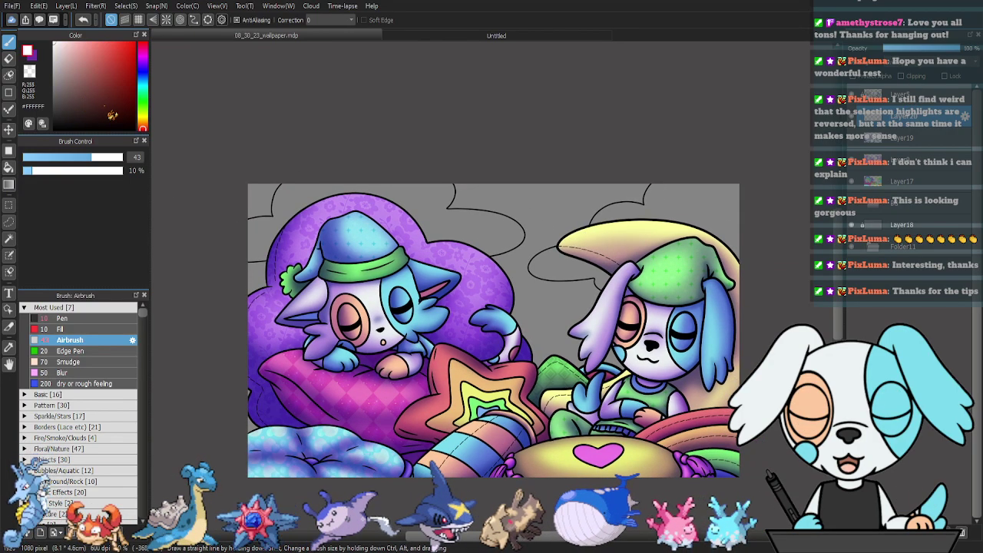
pyautogui.moveTo(576, 277); pyautogui.dragTo(344, 244)
pyautogui.scroll(2, 508, 258)
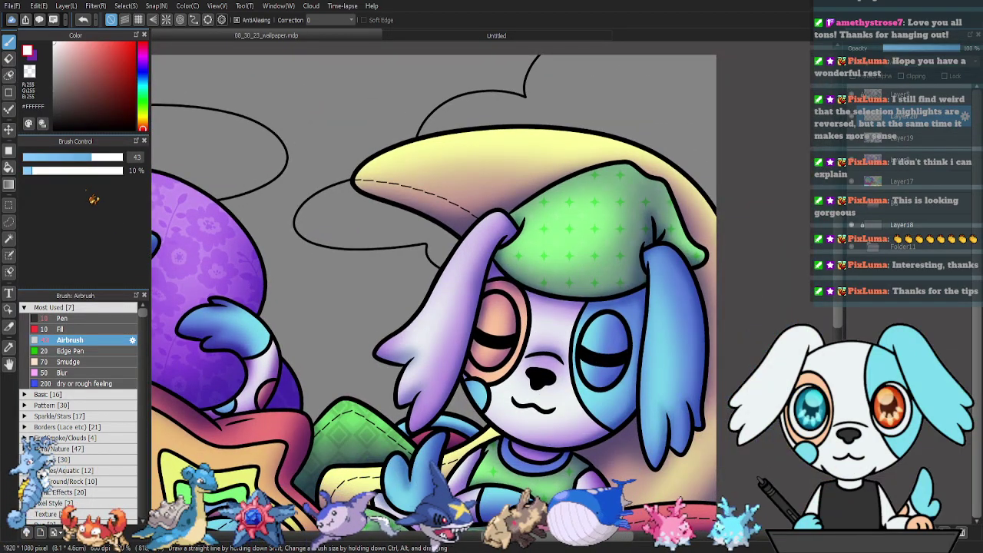
pyautogui.moveTo(104, 159); pyautogui.dragTo(117, 159)
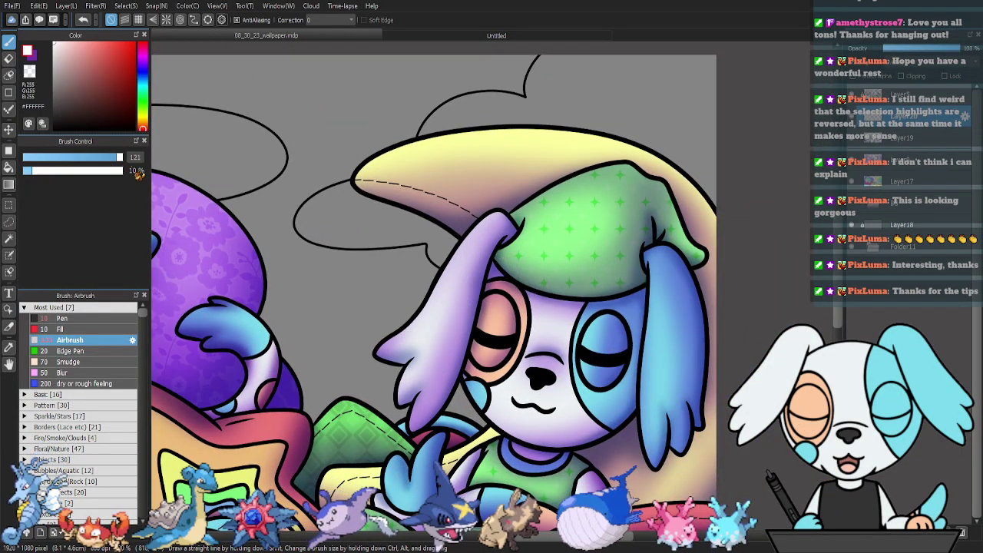
pyautogui.moveTo(567, 215); pyautogui.dragTo(576, 208)
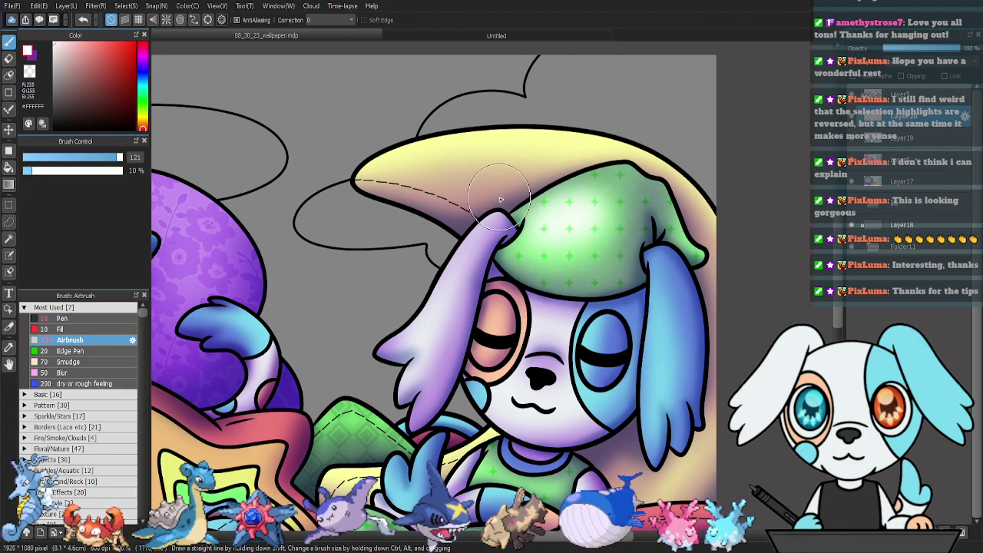
# Select the yellow crescent moon around the dog and its lower section beside the tail from Layer5.
pyautogui.press('w')
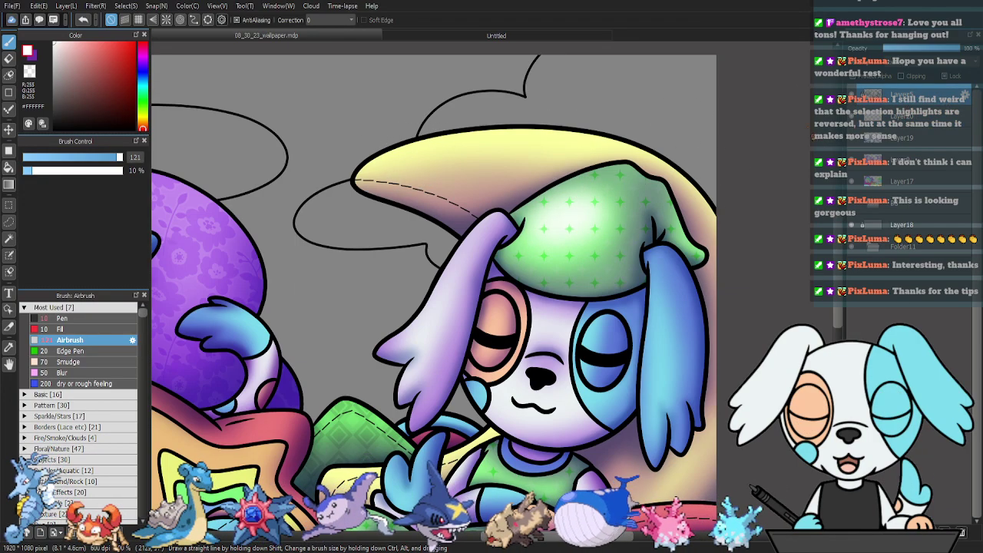
pyautogui.click(550, 164)
pyautogui.scroll(-3, 461, 269)
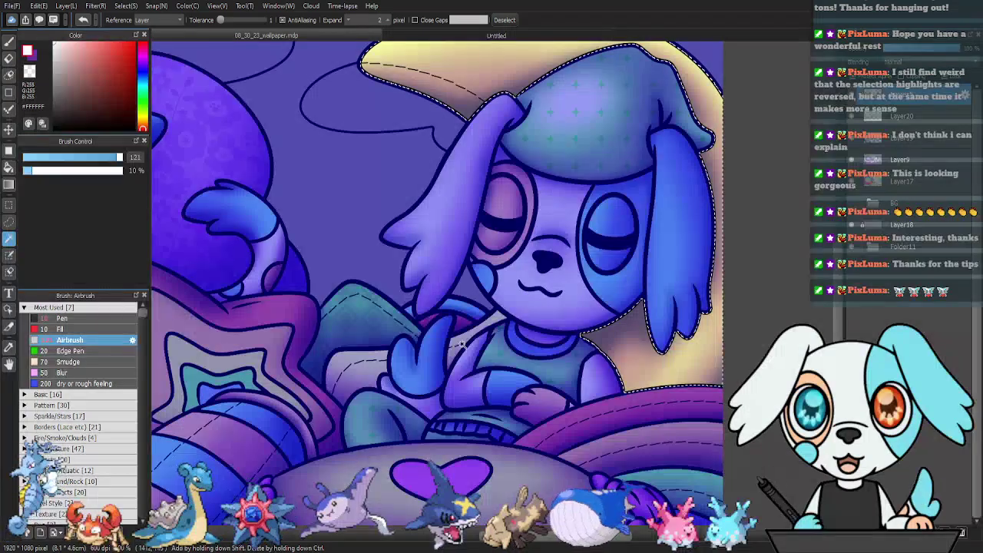
pyautogui.keyDown('shift'); pyautogui.click(374, 360); pyautogui.keyUp('shift')
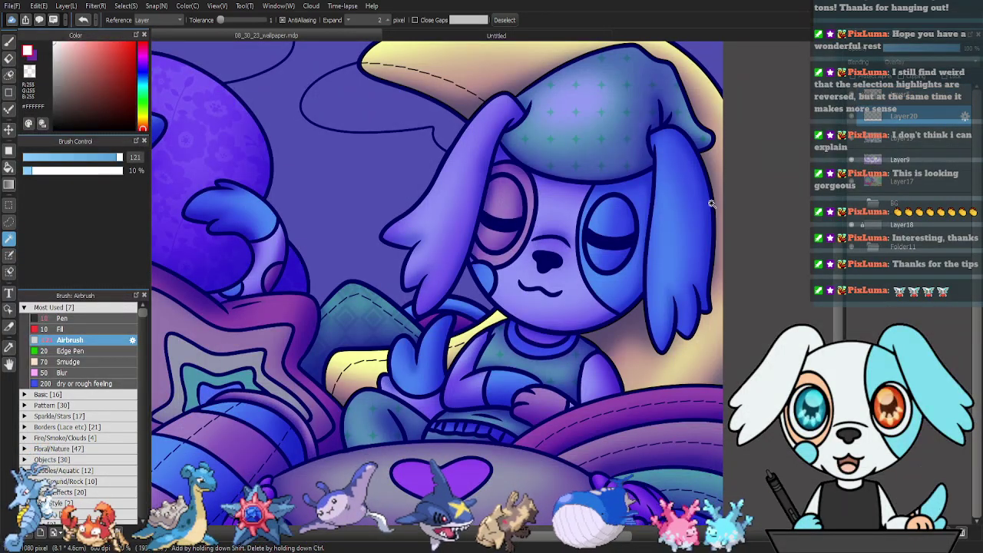
# Airbrush white highlights at size 121 on the crescent moon on Layer20, clear the selection, and highlight the heart cushion.
pyautogui.press('b')
pyautogui.scroll(2, 664, 219)
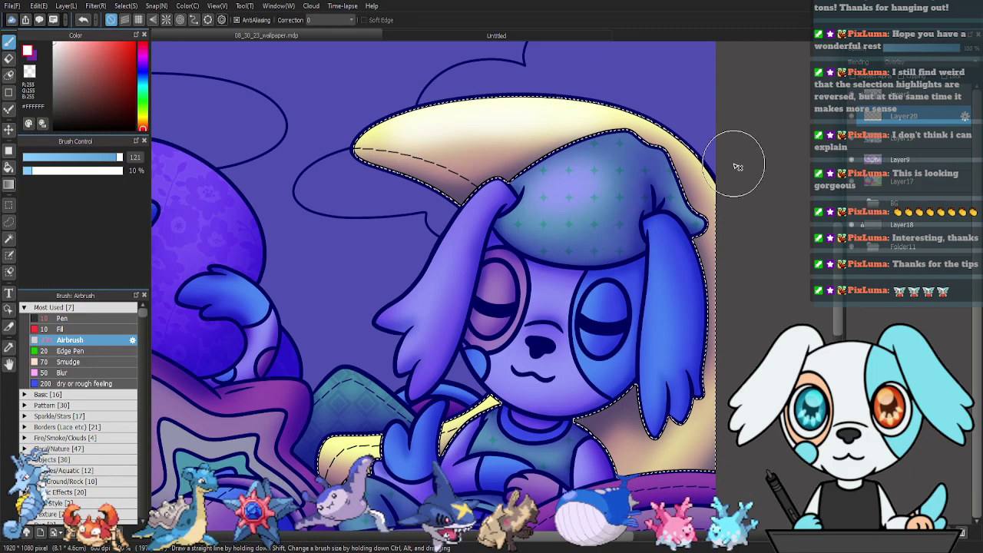
pyautogui.scroll(-4, 590, 269)
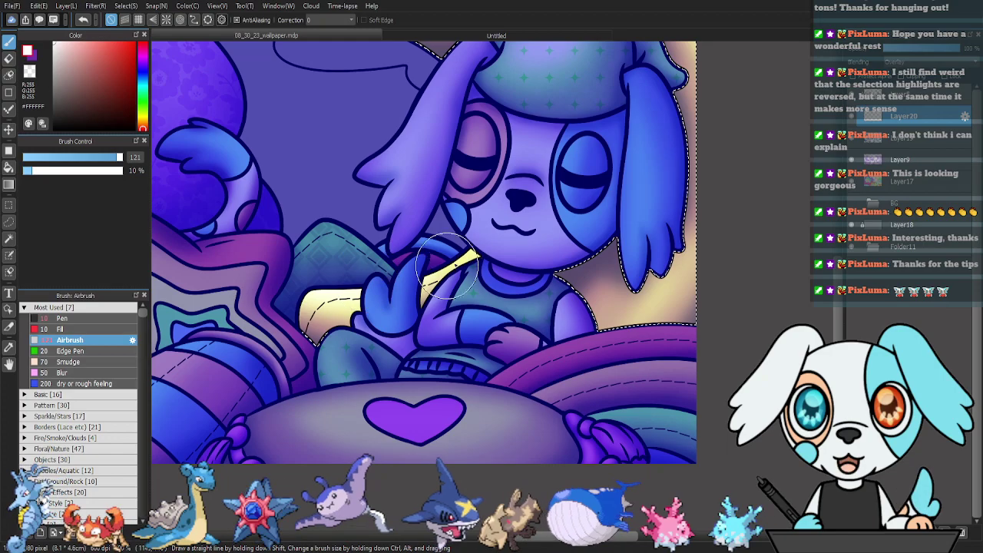
pyautogui.hotkey('ctrl', 'd')
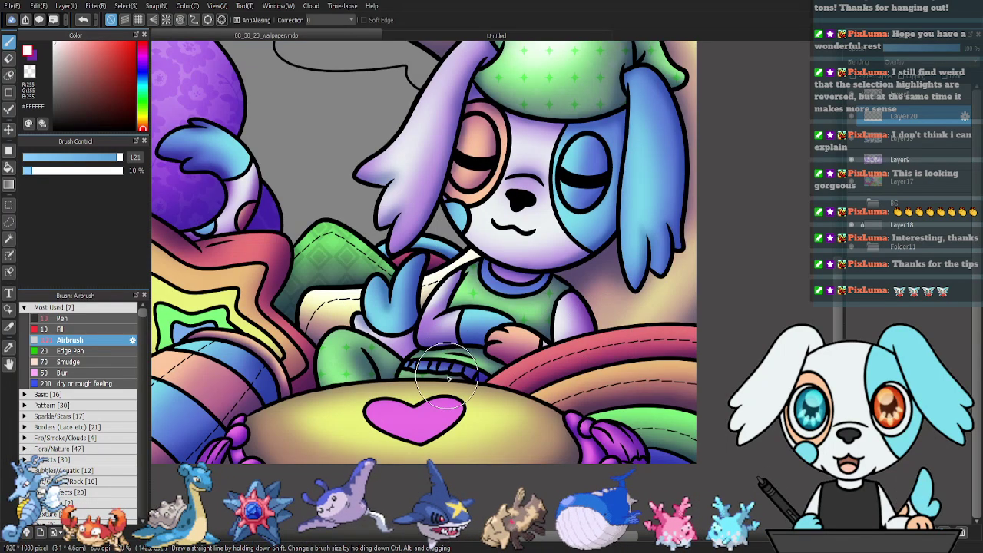
pyautogui.moveTo(434, 431); pyautogui.dragTo(464, 295)
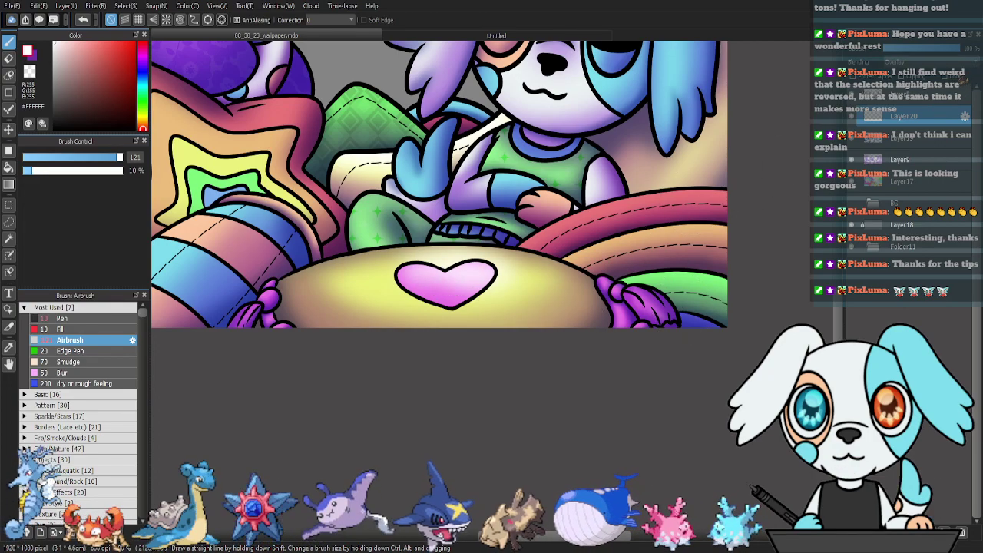
# Select the red and green bands of the rainbow from Layer5.
pyautogui.press('w')
pyautogui.click(719, 222)
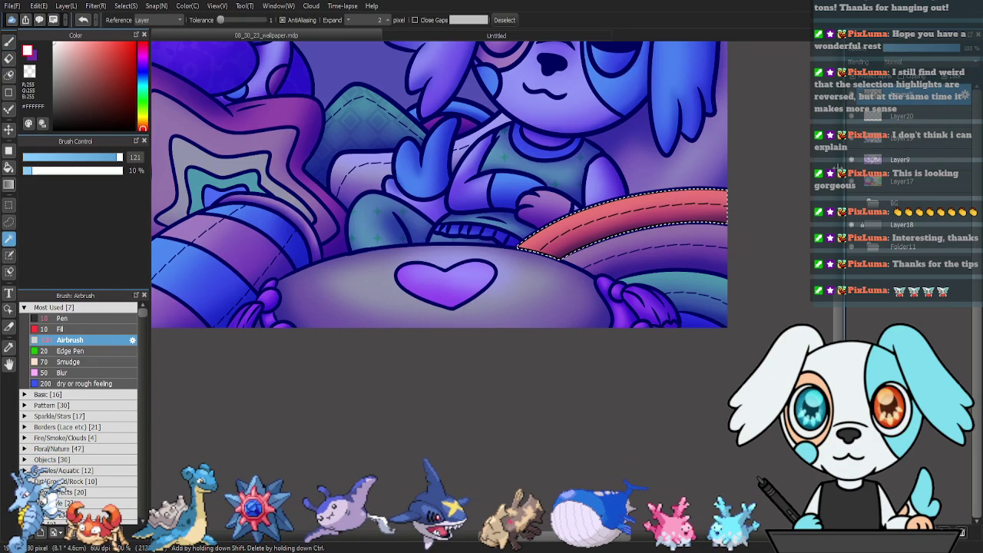
pyautogui.keyDown('shift'); pyautogui.click(702, 290); pyautogui.keyUp('shift')
# Airbrush white highlights at size 54 on the rainbow's red and green bands on Layer20 and clear the selection.
pyautogui.click(924, 120)
pyautogui.press('b')
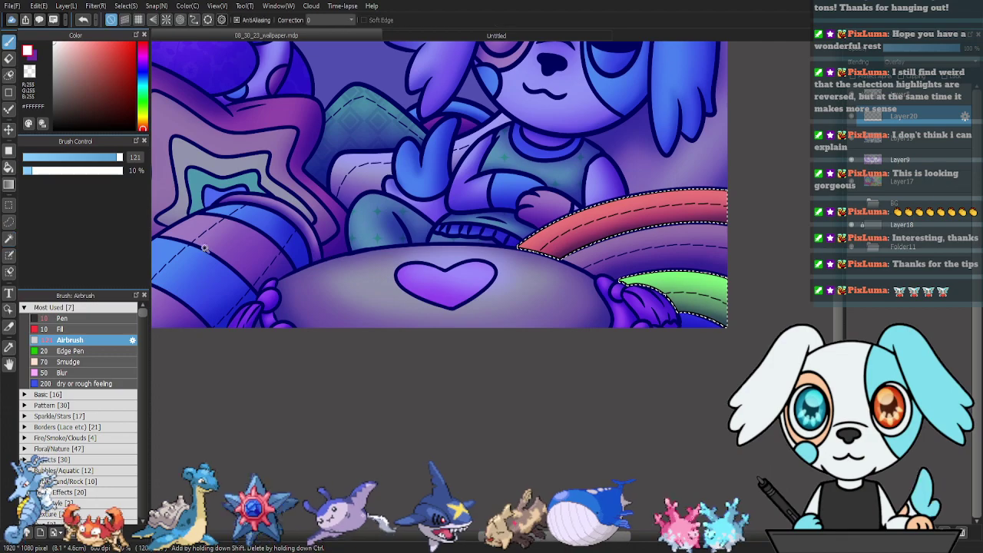
pyautogui.moveTo(113, 159); pyautogui.dragTo(104, 159)
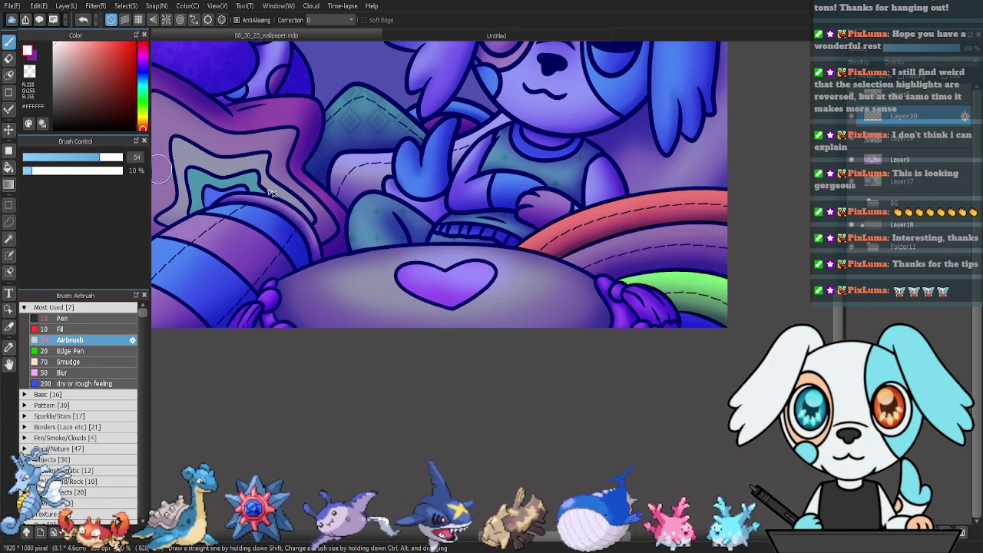
pyautogui.hotkey('ctrl', 'z')
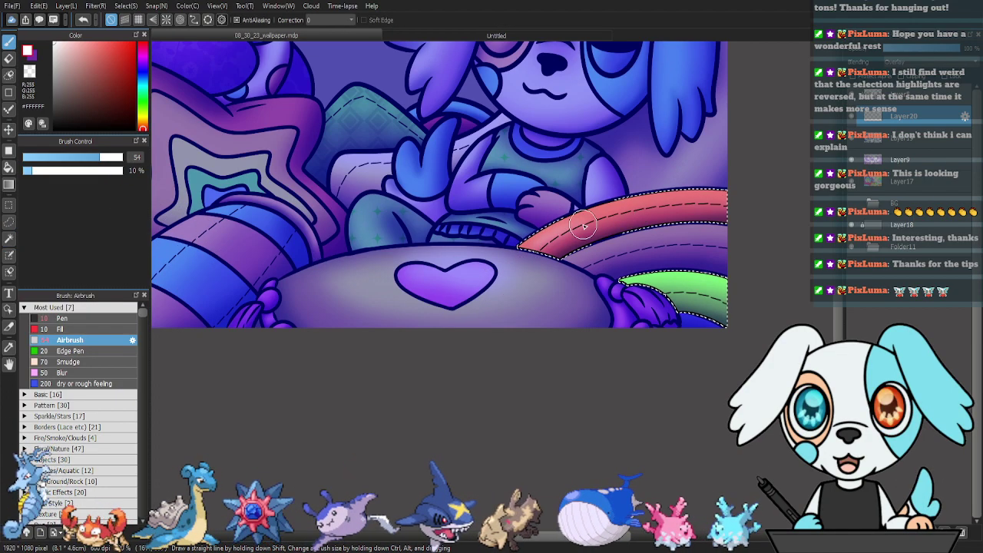
pyautogui.moveTo(710, 203); pyautogui.dragTo(722, 204)
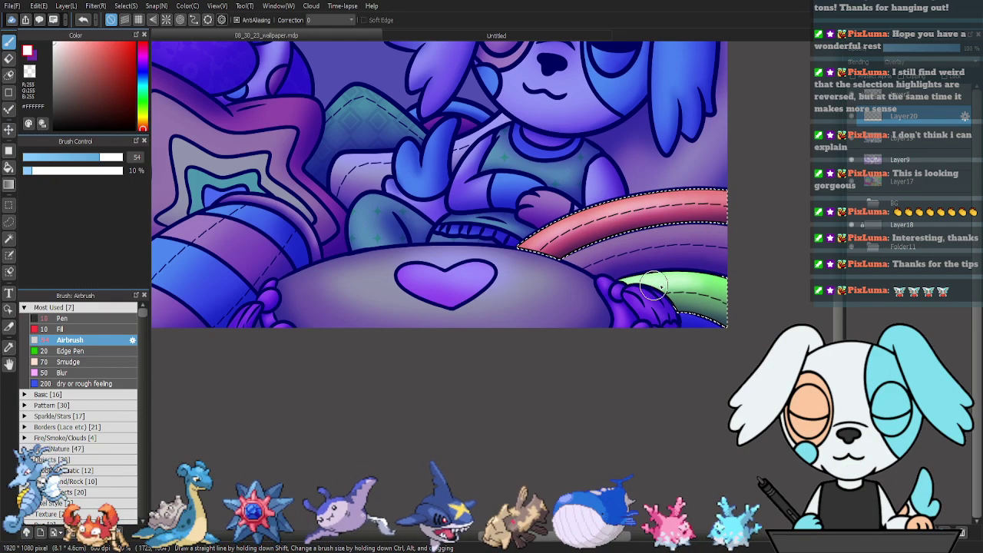
pyautogui.hotkey('ctrl', 'd')
# Select the rainbow's orange band from Layer5, airbrush a white highlight along it on Layer20, and clear the selection.
pyautogui.click(918, 95)
pyautogui.press('w')
pyautogui.click(660, 247)
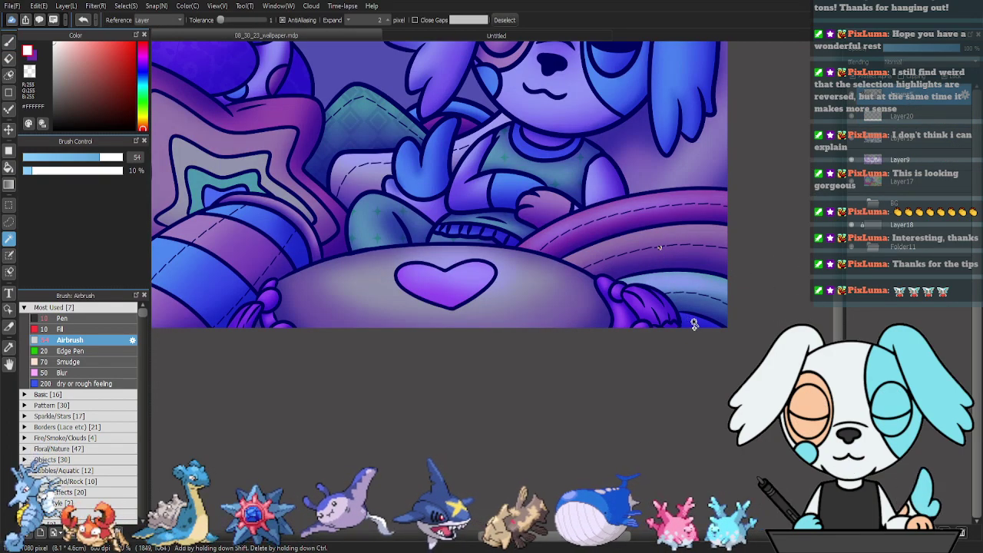
pyautogui.click(680, 234)
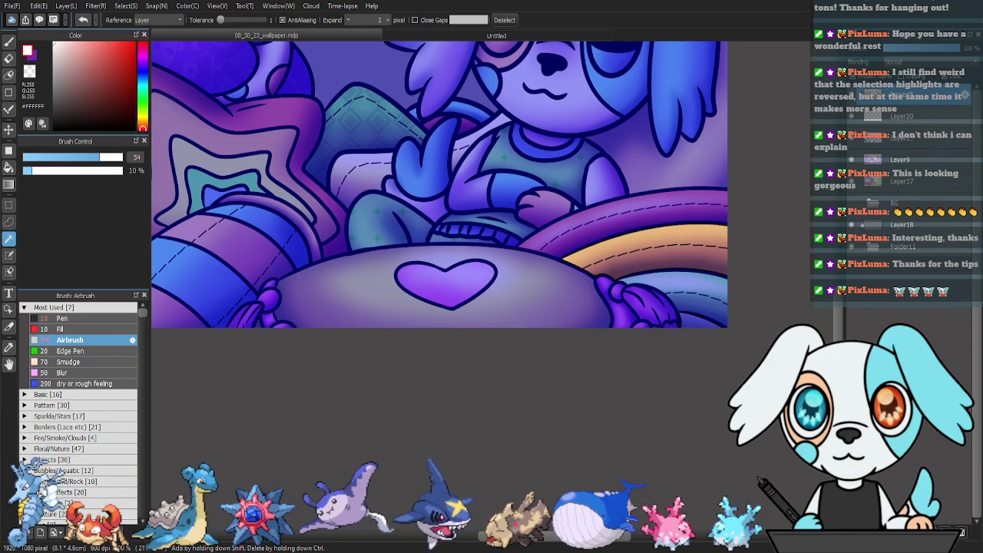
pyautogui.click(918, 116)
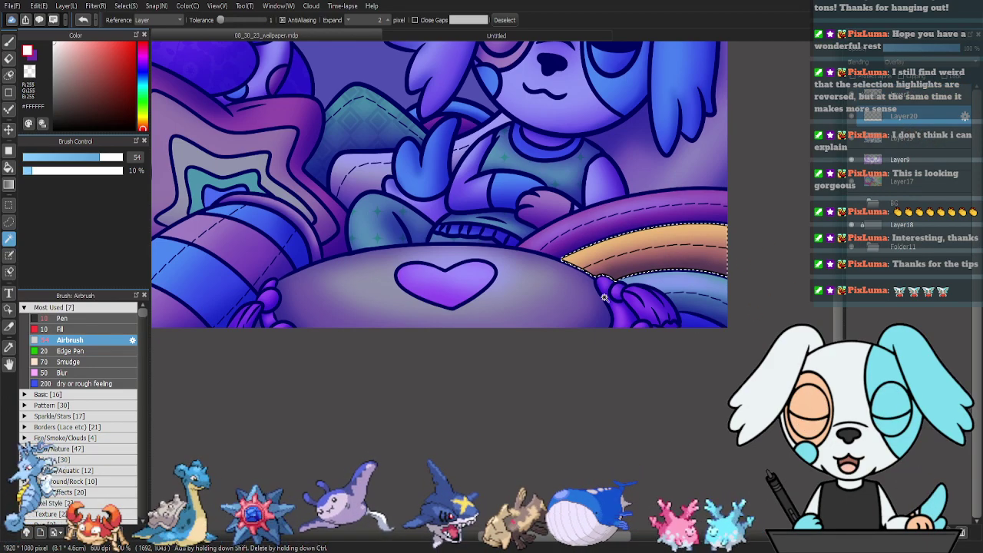
pyautogui.press('b')
pyautogui.moveTo(691, 243); pyautogui.dragTo(751, 238)
pyautogui.moveTo(634, 241); pyautogui.dragTo(759, 276)
pyautogui.hotkey('ctrl', 'd')
# Select the thin end rim of the striped bolster from Layer5 and airbrush a white highlight on it on Layer20.
pyautogui.moveTo(512, 245); pyautogui.dragTo(678, 258)
pyautogui.hscroll(-4, 675, 257)
pyautogui.press('g')
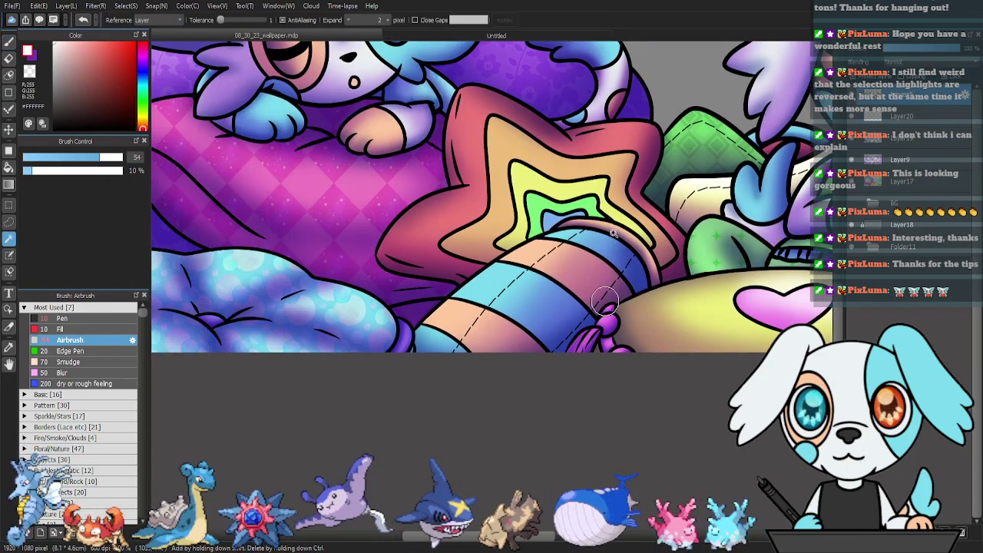
pyautogui.click(630, 245)
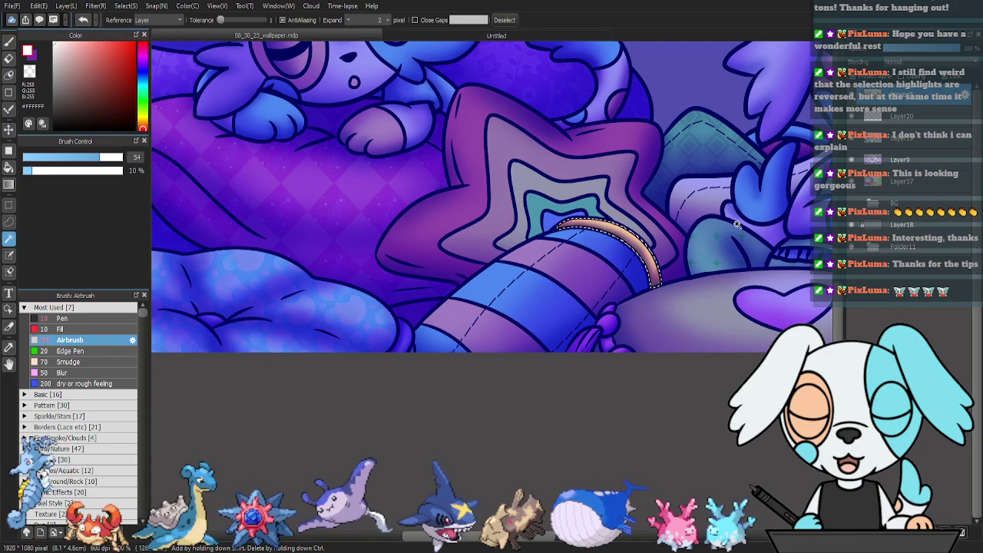
pyautogui.press('b')
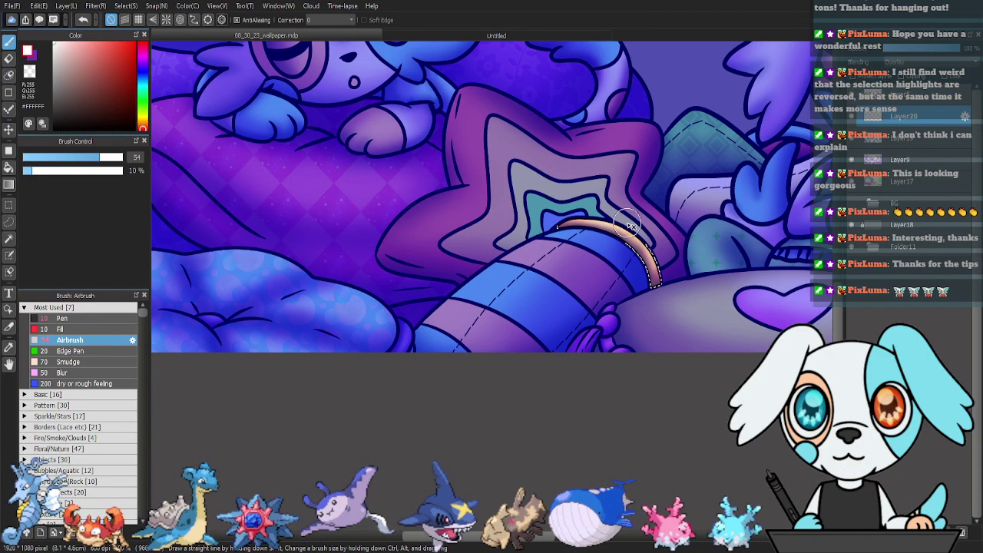
pyautogui.hotkey('ctrl', 'd')
# Select all the blue and peach stripes of the bolster pillow from Layer5.
pyautogui.click(927, 96)
pyautogui.press('w')
pyautogui.click(577, 241)
pyautogui.keyDown('shift'); pyautogui.click(547, 266); pyautogui.keyUp('shift')
pyautogui.keyDown('shift'); pyautogui.click(510, 306); pyautogui.keyUp('shift')
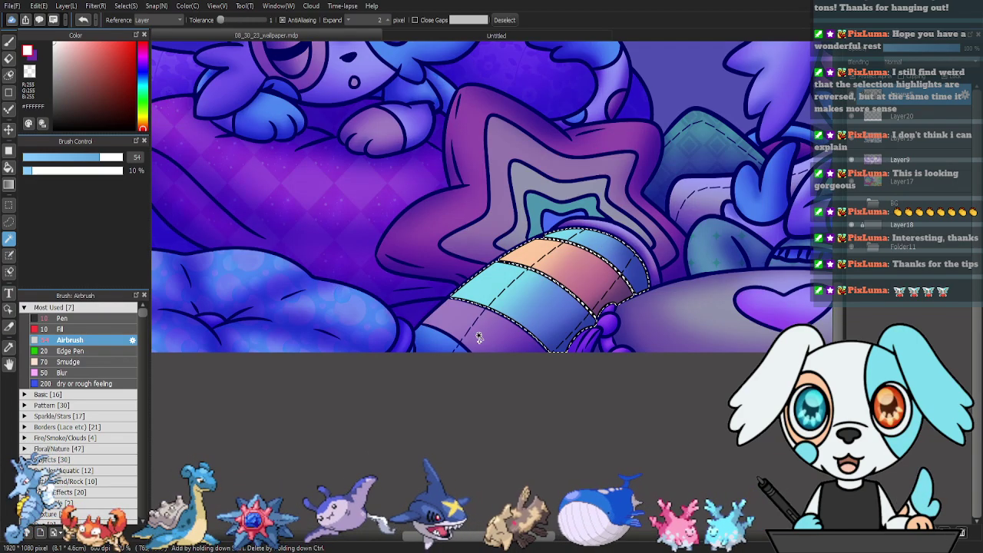
pyautogui.keyDown('shift'); pyautogui.click(478, 338); pyautogui.keyUp('shift')
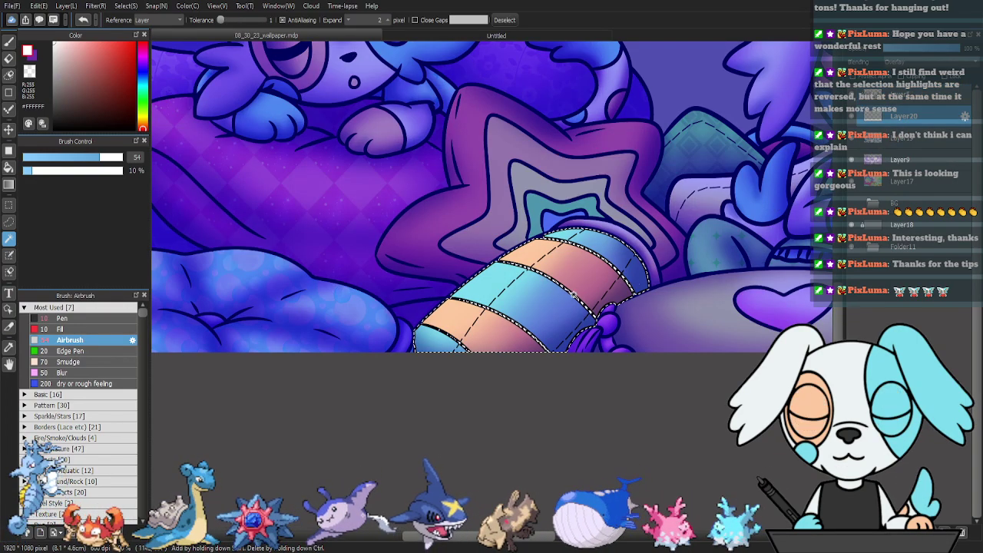
# Airbrush white highlights at size 97 lengthwise across the bolster's stripes on Layer20 and clear the selection.
pyautogui.press('b')
pyautogui.click(111, 157)
pyautogui.moveTo(489, 288); pyautogui.dragTo(492, 286)
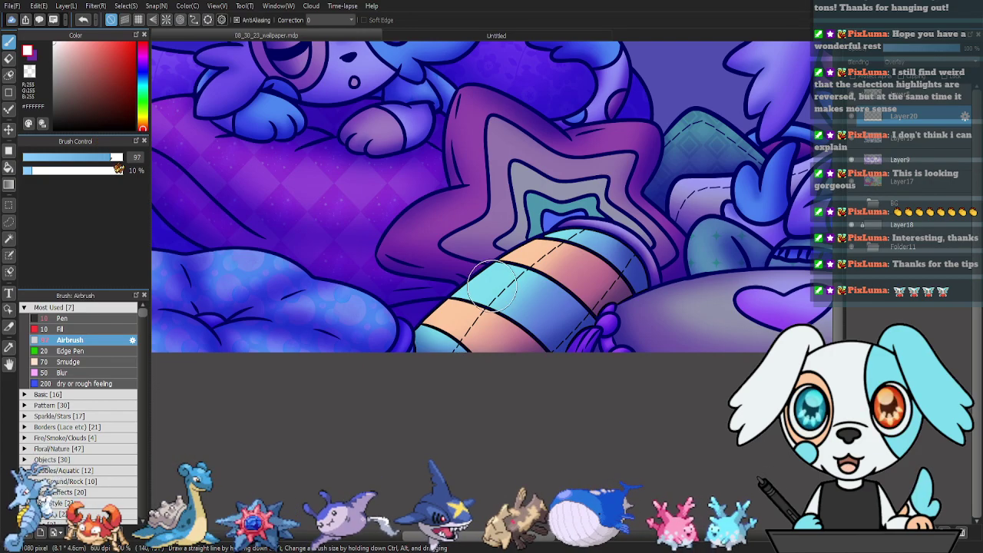
pyautogui.moveTo(458, 336)
pyautogui.mouseDown()
pyautogui.moveTo(565, 275)
pyautogui.moveTo(552, 269)
pyautogui.mouseUp()
pyautogui.moveTo(494, 289); pyautogui.dragTo(637, 223)
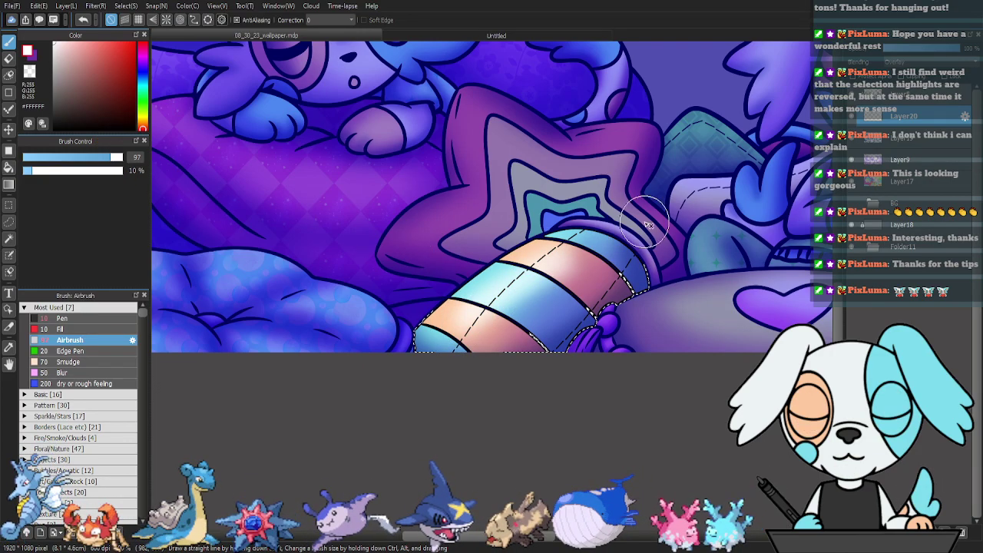
pyautogui.hotkey('ctrl', 'd')
# Airbrush soft white highlights at size 97 on the points of the star pillow's red border.
pyautogui.moveTo(570, 202); pyautogui.dragTo(654, 249)
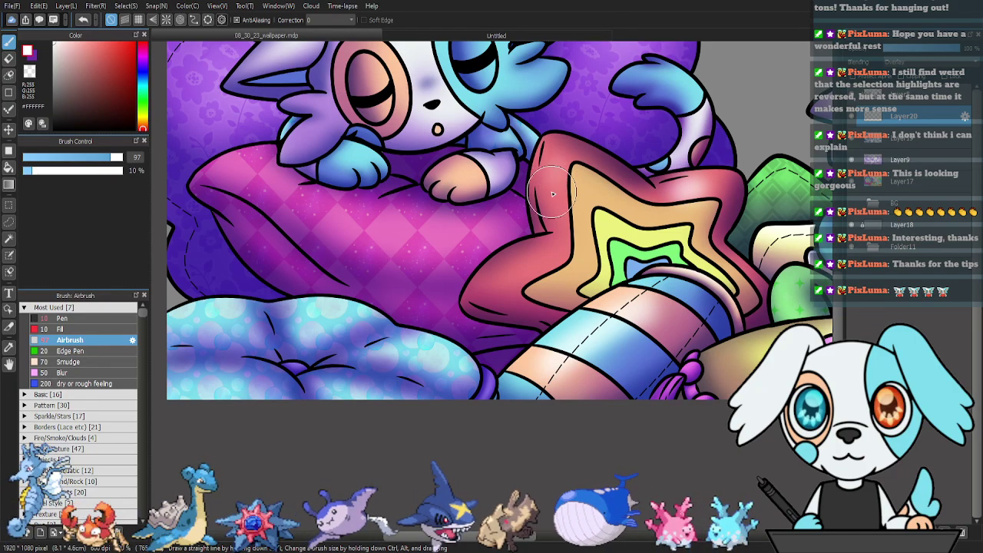
pyautogui.moveTo(552, 193); pyautogui.dragTo(554, 175)
pyautogui.moveTo(567, 333); pyautogui.dragTo(691, 318)
pyautogui.moveTo(638, 255); pyautogui.dragTo(633, 259)
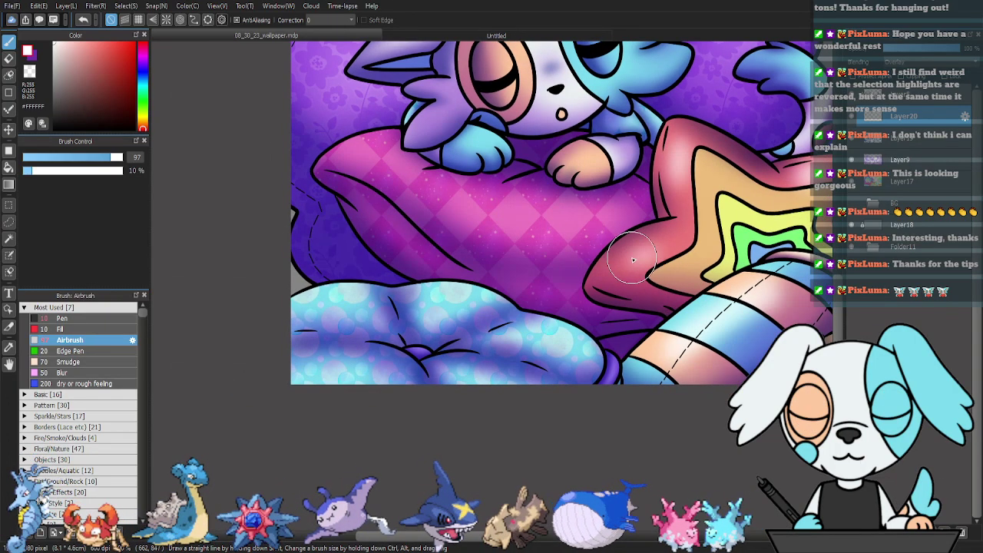
# Airbrush white highlights at size 97 on the puffy folds of the blue bubble-patterned cushion.
pyautogui.moveTo(519, 306); pyautogui.dragTo(590, 304)
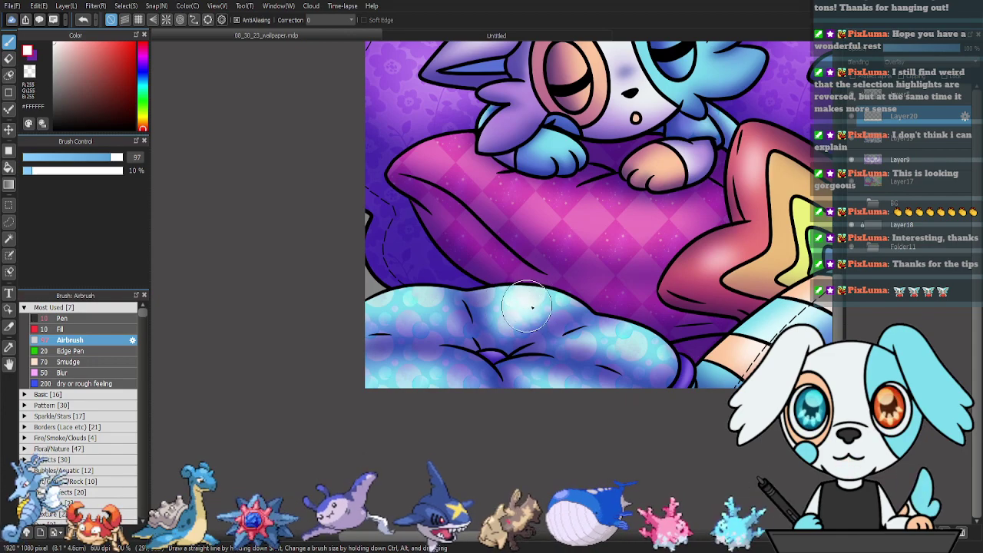
pyautogui.moveTo(626, 344); pyautogui.dragTo(632, 339)
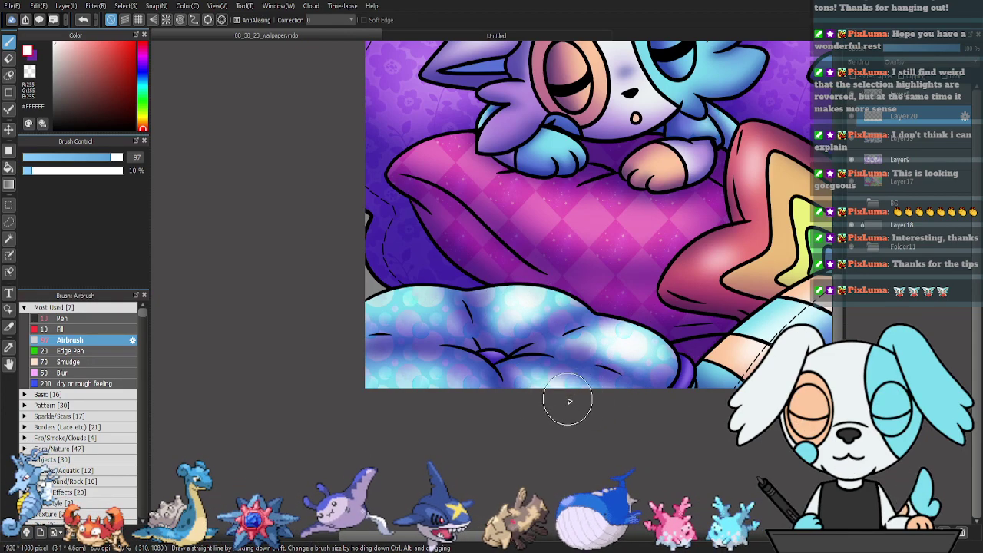
pyautogui.moveTo(390, 392); pyautogui.dragTo(414, 390)
pyautogui.moveTo(376, 310)
pyautogui.mouseDown()
pyautogui.moveTo(400, 306)
pyautogui.moveTo(392, 307)
pyautogui.mouseUp()
# Airbrush white highlights at size 97 on the purple cloud pillow and the cat's blue and green nightcap.
pyautogui.moveTo(515, 165); pyautogui.dragTo(450, 377)
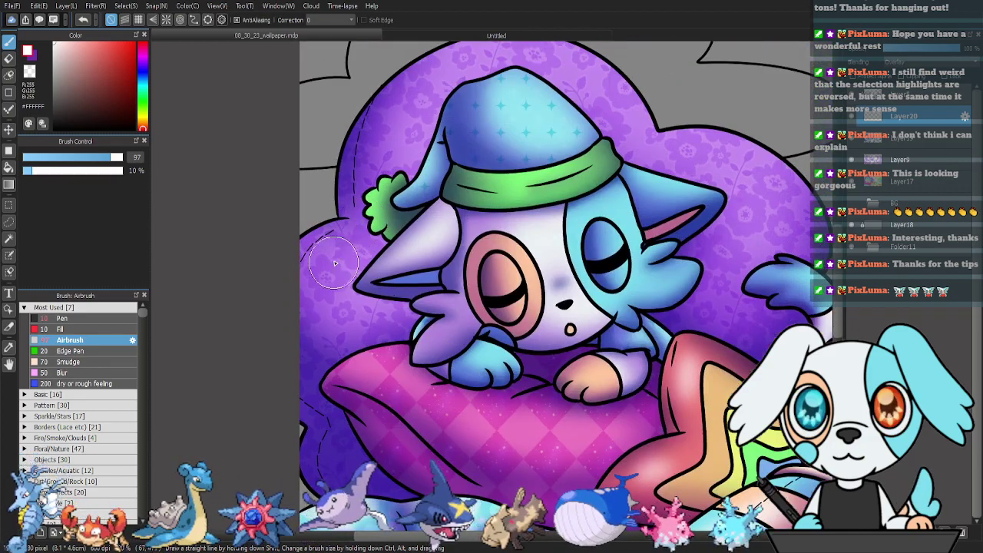
pyautogui.scroll(3, 476, 154)
pyautogui.moveTo(422, 181)
pyautogui.mouseDown()
pyautogui.moveTo(440, 164)
pyautogui.moveTo(538, 197)
pyautogui.moveTo(617, 289)
pyautogui.moveTo(657, 286)
pyautogui.moveTo(736, 320)
pyautogui.moveTo(721, 306)
pyautogui.moveTo(748, 355)
pyautogui.moveTo(593, 213)
pyautogui.mouseUp()
pyautogui.moveTo(559, 280)
pyautogui.mouseDown()
pyautogui.moveTo(492, 271)
pyautogui.moveTo(346, 289)
pyautogui.moveTo(418, 192)
pyautogui.mouseUp()
pyautogui.moveTo(518, 264)
pyautogui.mouseDown()
pyautogui.moveTo(580, 286)
pyautogui.moveTo(723, 291)
pyautogui.moveTo(834, 340)
pyautogui.mouseUp()
pyautogui.moveTo(490, 115)
pyautogui.mouseDown()
pyautogui.moveTo(464, 106)
pyautogui.moveTo(495, 129)
pyautogui.mouseUp()
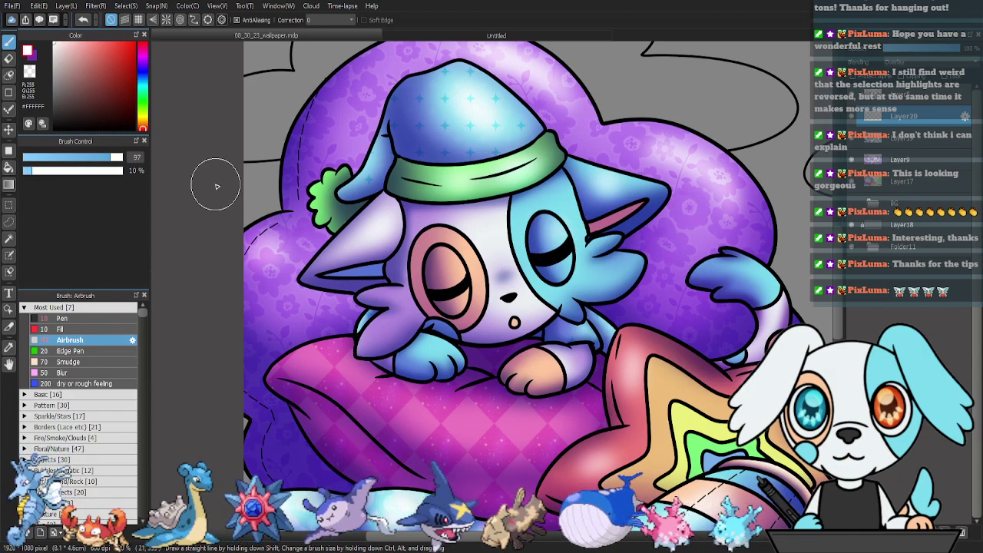
# Reduce the airbrush to size 36 and add white highlights to the cat's eyelids, paws and tail.
pyautogui.moveTo(105, 160); pyautogui.dragTo(85, 159)
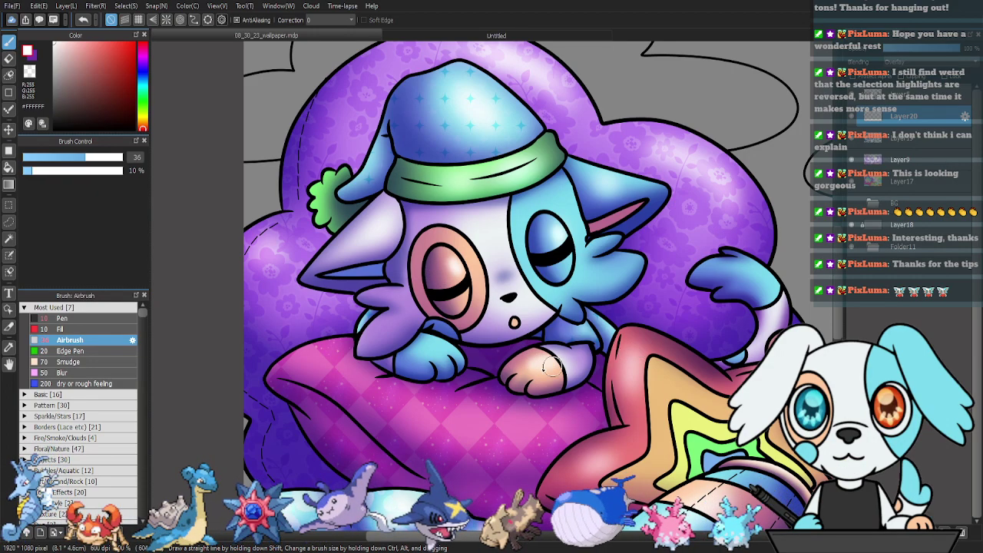
pyautogui.moveTo(594, 326); pyautogui.dragTo(489, 289)
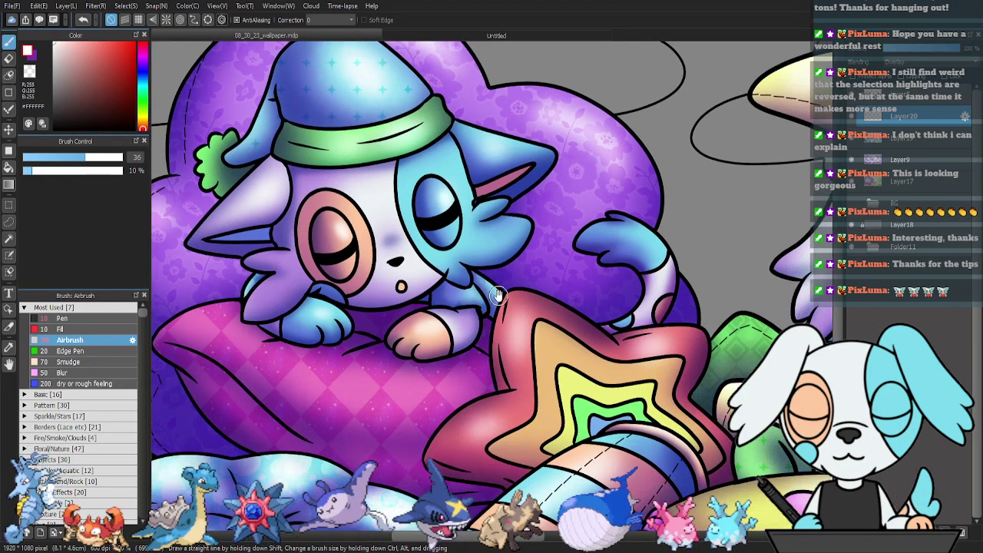
pyautogui.moveTo(559, 288); pyautogui.dragTo(529, 285)
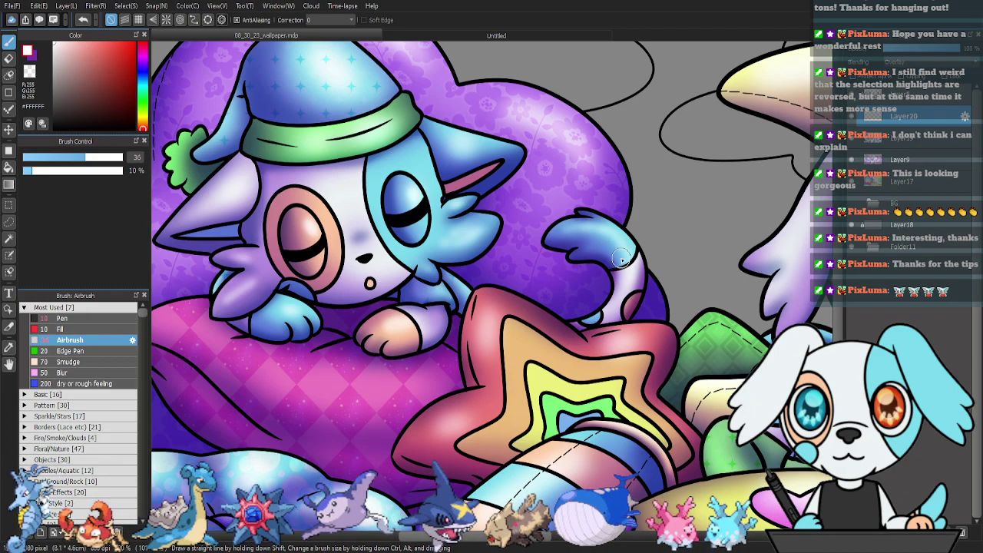
# Airbrush white highlights on the dog's eyelids, ears and body on Layer20, raising the brush size to 50.
pyautogui.moveTo(757, 278); pyautogui.dragTo(423, 249)
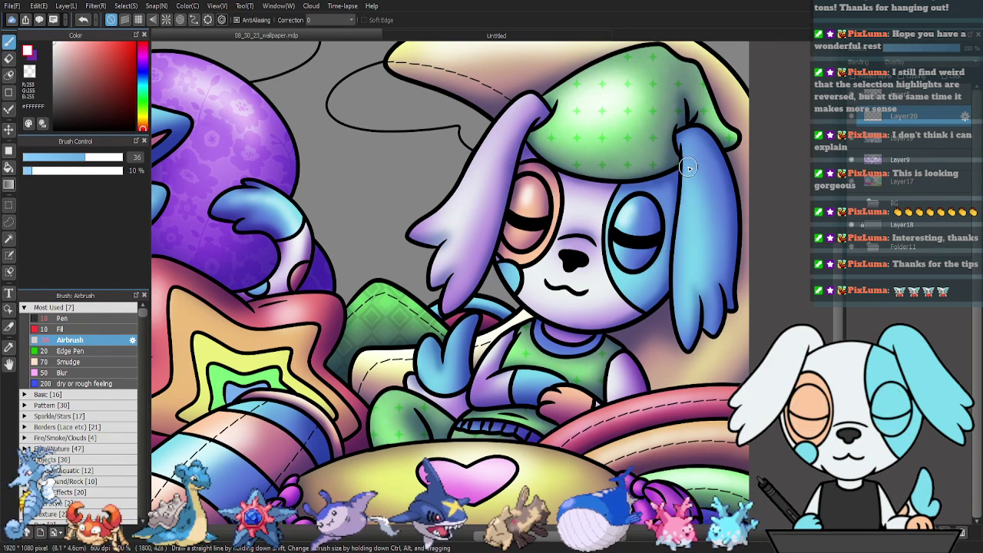
pyautogui.click(99, 157)
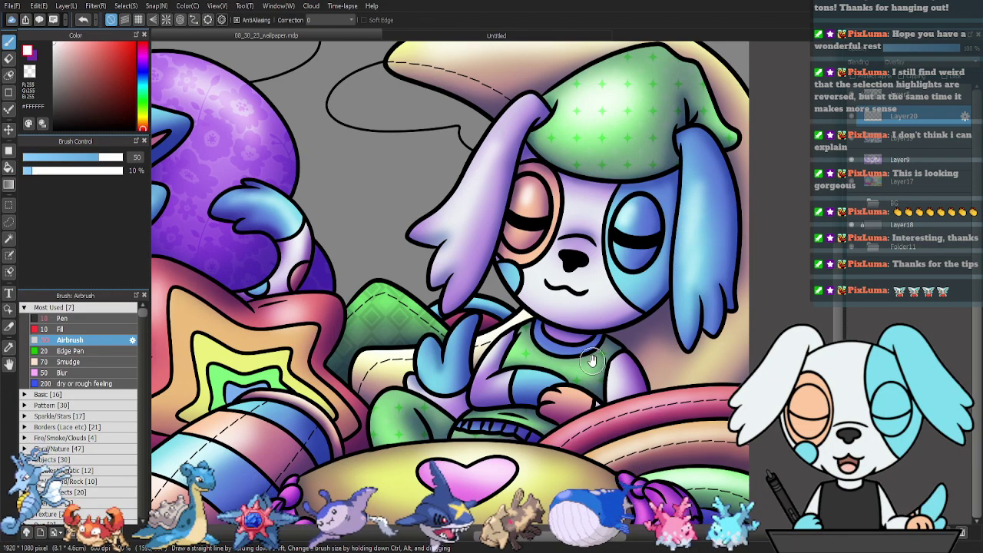
pyautogui.moveTo(592, 367); pyautogui.dragTo(629, 252)
pyautogui.moveTo(567, 271); pyautogui.dragTo(630, 282)
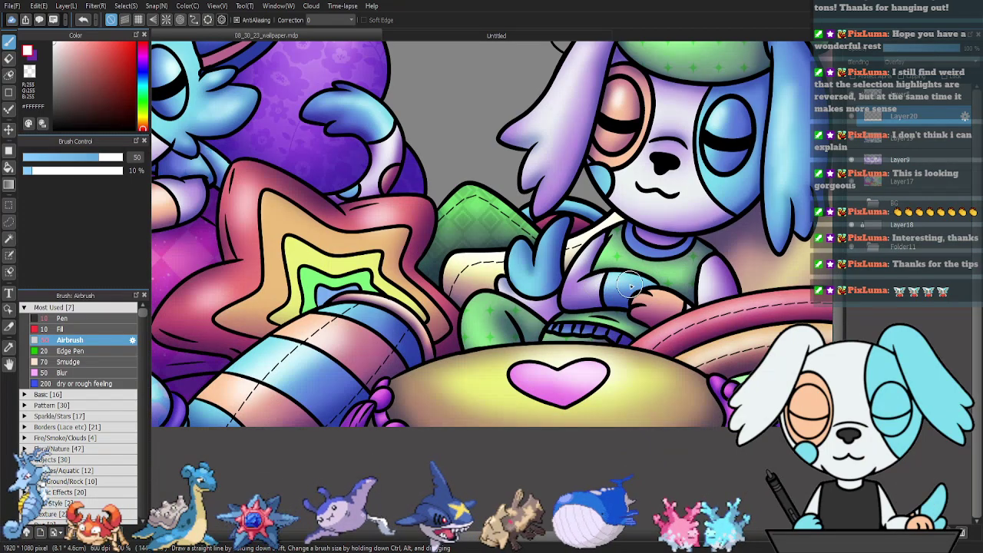
pyautogui.moveTo(445, 211); pyautogui.dragTo(693, 331)
# Fit the whole wallpaper in view, show the BG folder, and expand its layers.
pyautogui.hotkey('ctrl', '0')
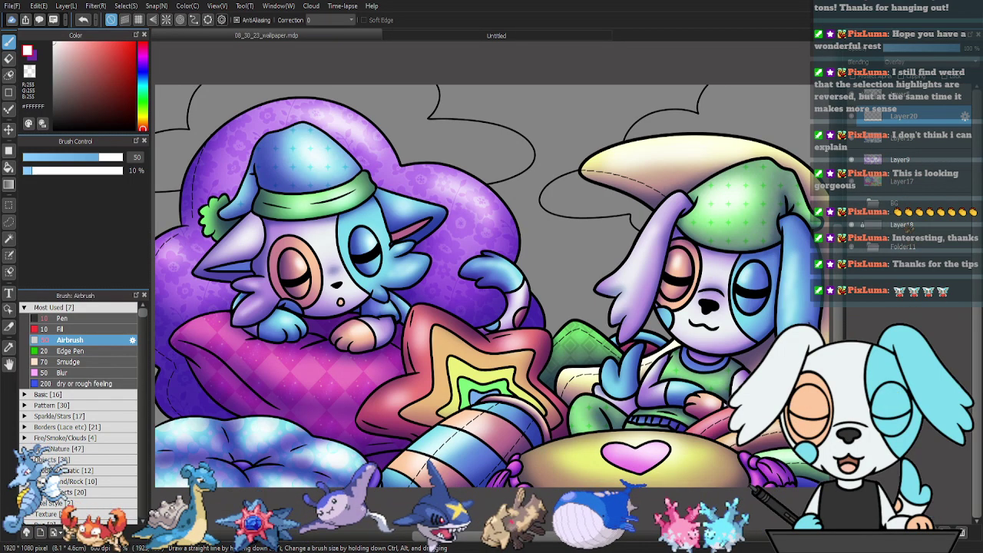
pyautogui.click(851, 203)
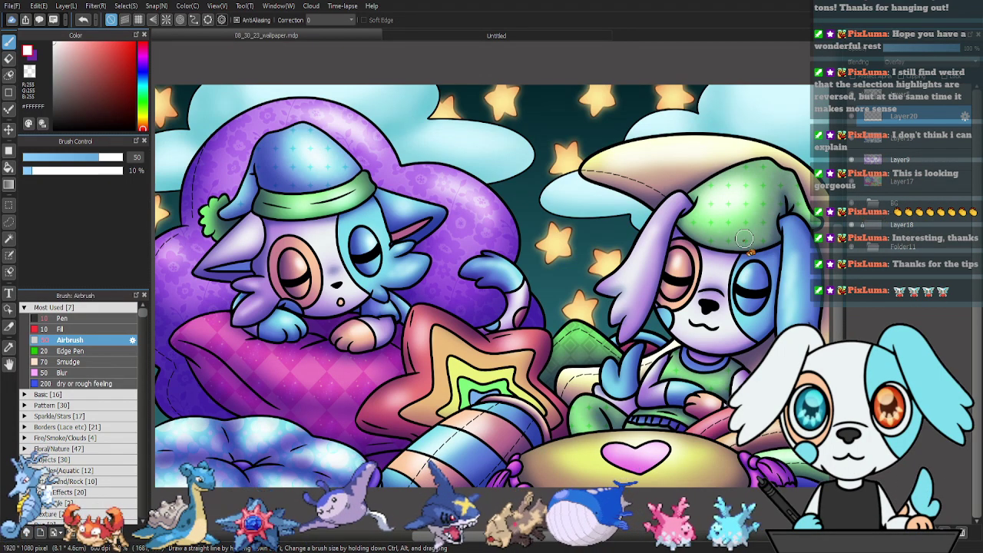
pyautogui.scroll(1, 743, 238)
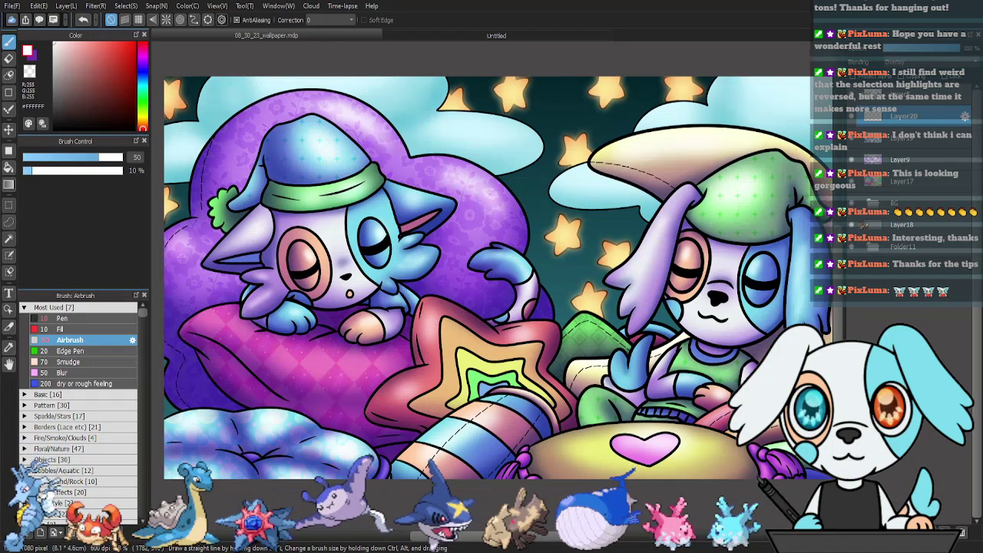
pyautogui.click(891, 188)
pyautogui.click(890, 202)
pyautogui.click(873, 203)
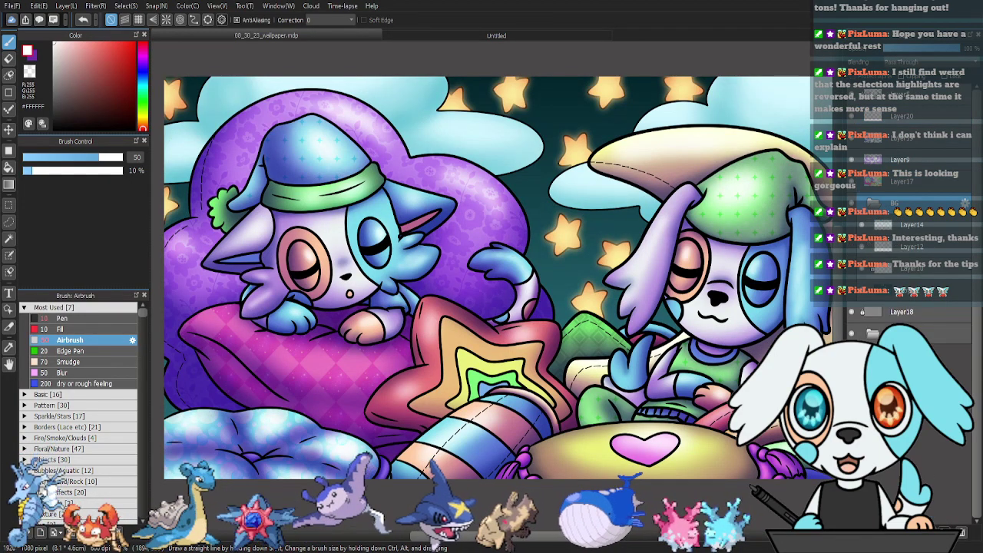
# Hide the cloud fill on Layer14 and the star glow in the BG folder.
pyautogui.click(912, 295)
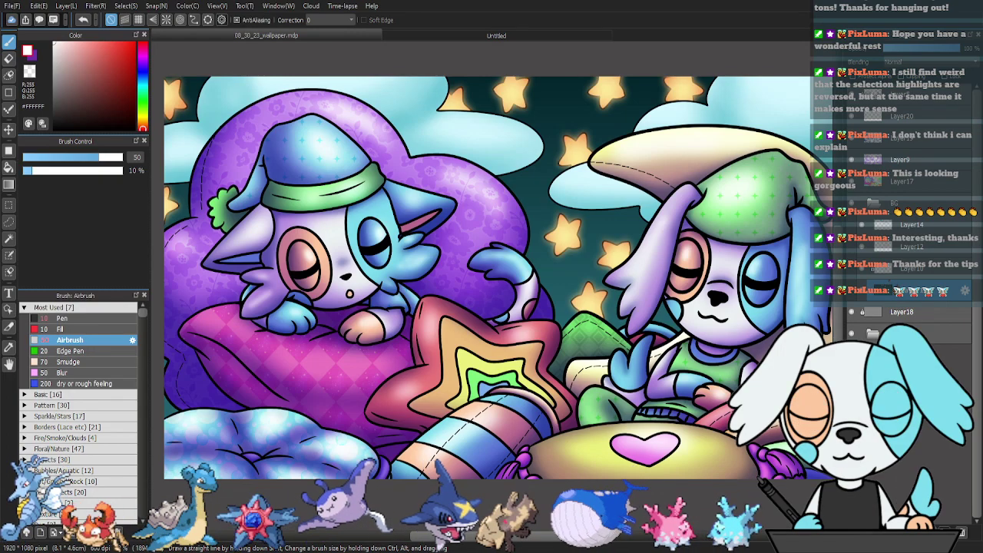
pyautogui.click(863, 287)
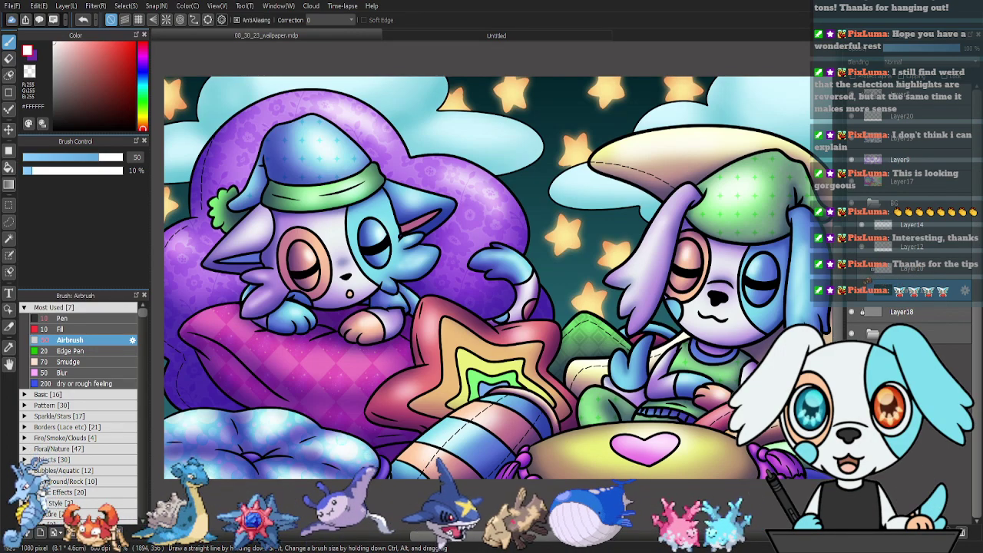
pyautogui.click(863, 287)
pyautogui.click(913, 225)
pyautogui.click(862, 225)
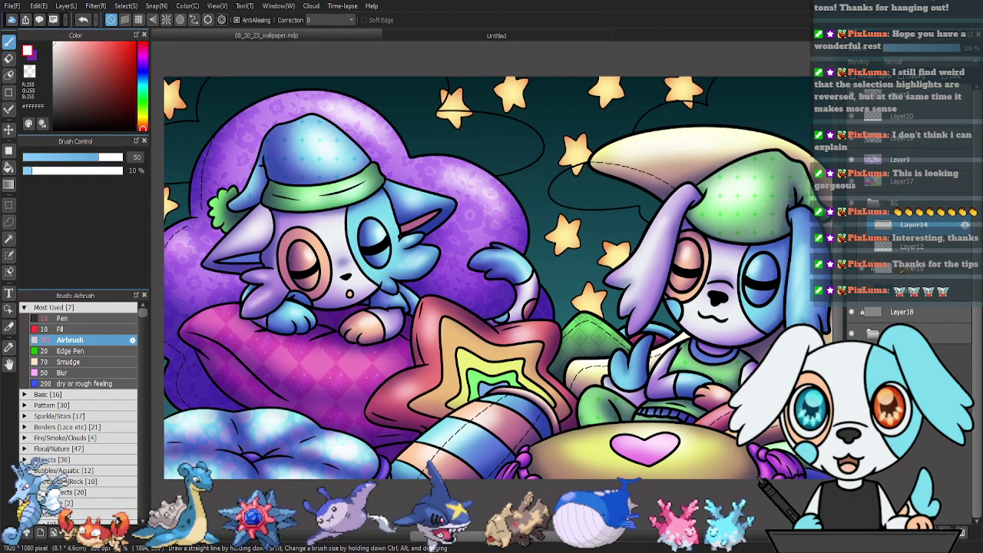
# Select the empty sky area around the background stars from the star layer in the BG folder.
pyautogui.press('g')
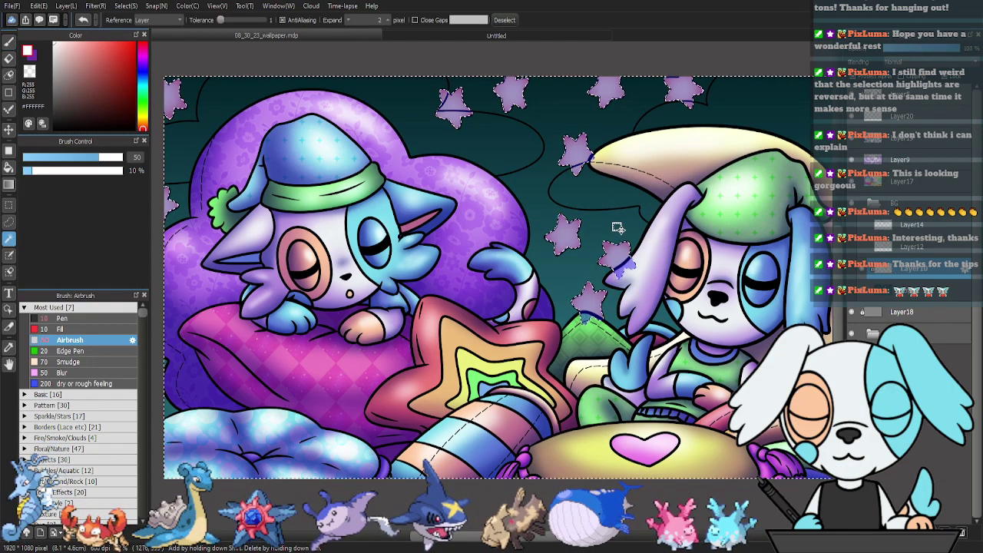
pyautogui.click(614, 224)
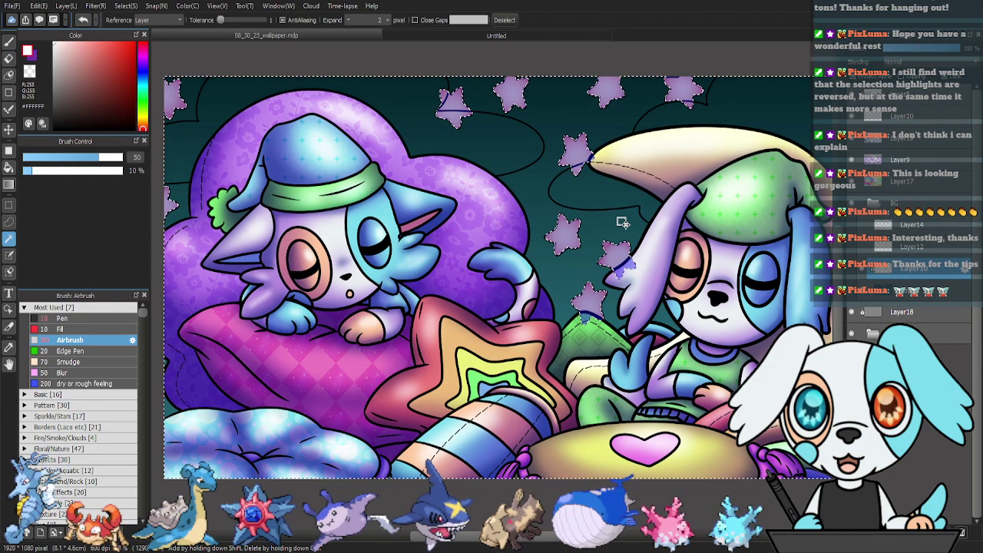
# Recolor the sky around the stars on Layer1 to dark navy and clear the selection.
pyautogui.hotkey('ctrl', 'shift', 'i')
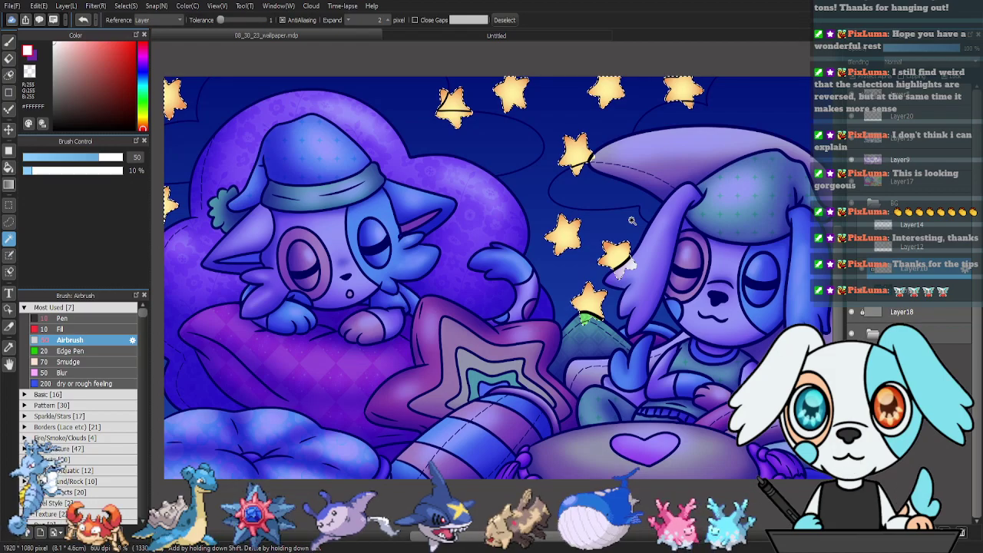
pyautogui.hotkey('ctrl', 'shift', 'i')
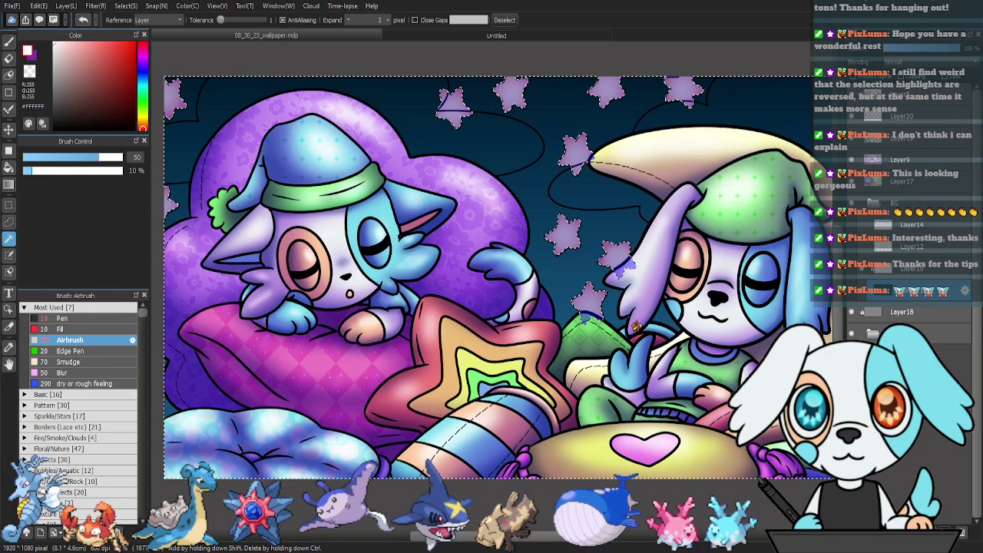
pyautogui.press('Delete')
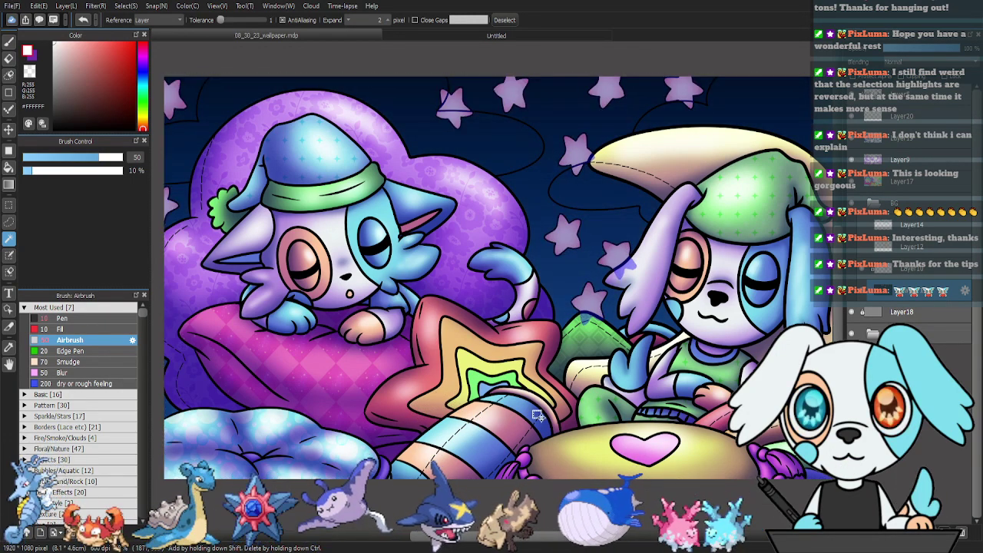
pyautogui.hotkey('ctrl', 'd')
pyautogui.moveTo(491, 354); pyautogui.dragTo(509, 377)
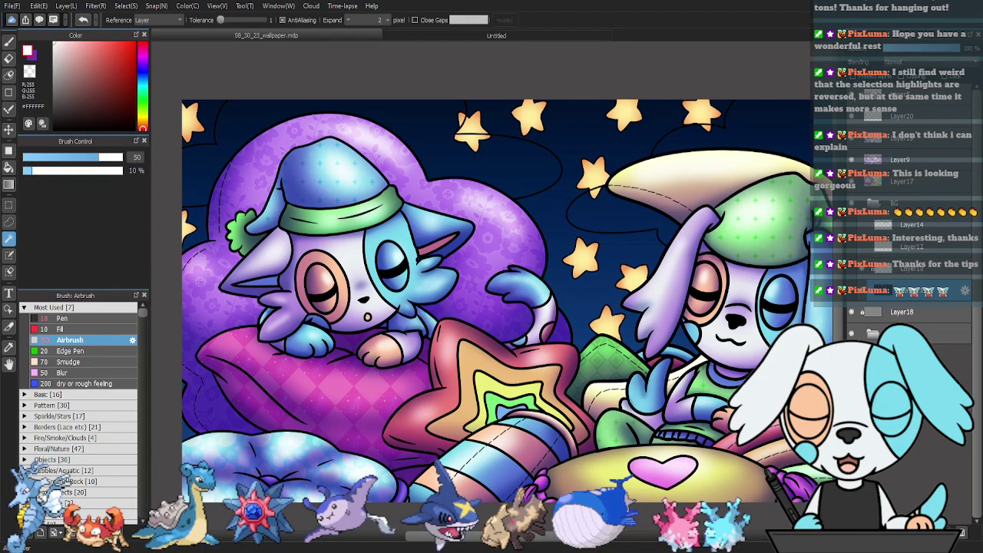
# Add a new layer above Layer1 and show the star glow and the cloud fill on Layer14.
pyautogui.click(854, 531)
pyautogui.click(862, 246)
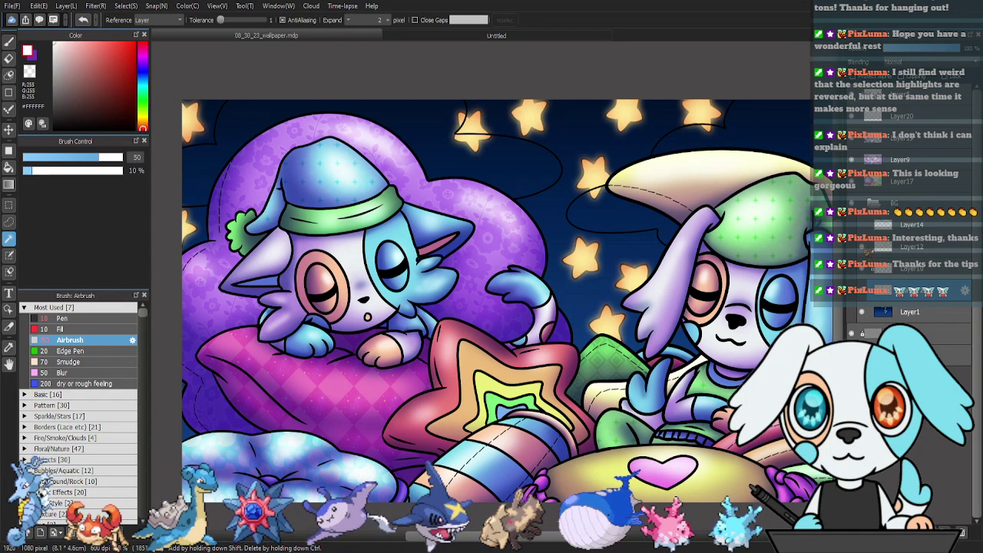
pyautogui.click(861, 247)
pyautogui.click(862, 246)
pyautogui.click(862, 225)
pyautogui.moveTo(731, 358); pyautogui.dragTo(700, 349)
# Select Stardust Brush 2 from the Sparkle/Stars brush group.
pyautogui.click(875, 311)
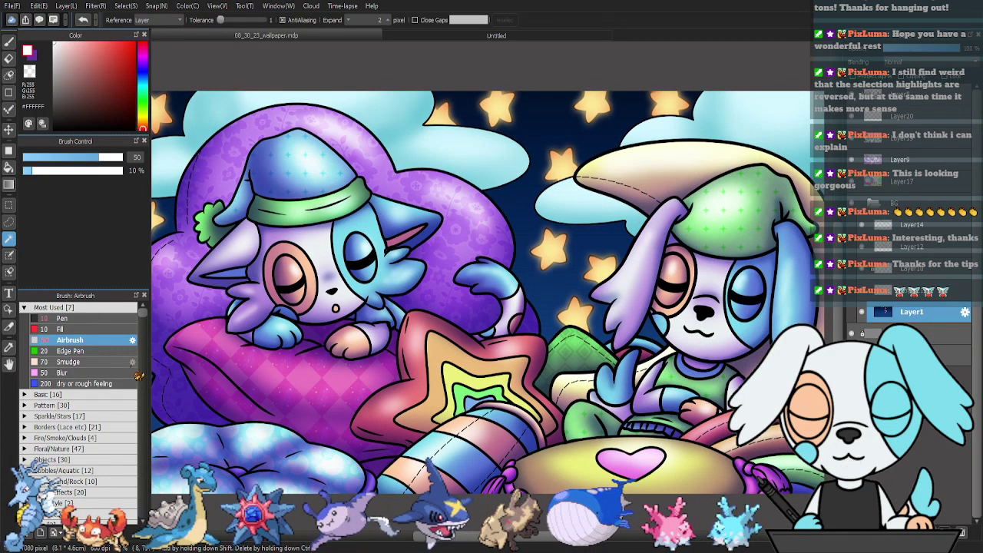
pyautogui.click(53, 415)
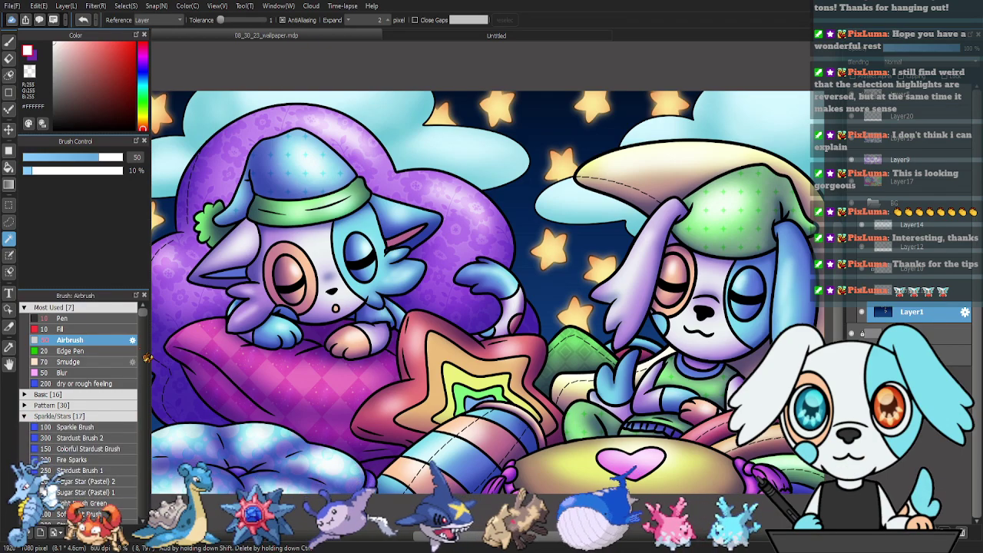
pyautogui.scroll(-2, 142, 326)
pyautogui.scroll(-3, 151, 325)
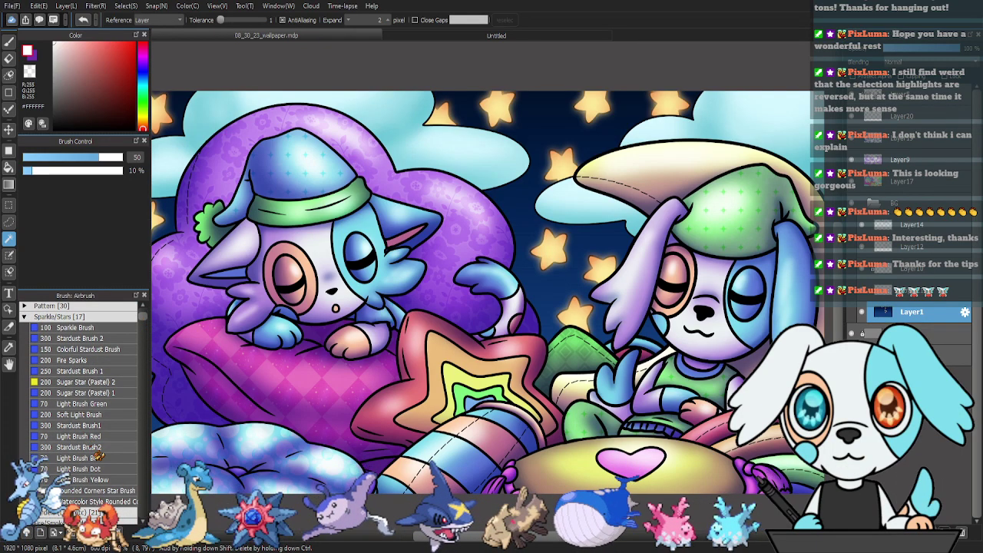
pyautogui.click(85, 328)
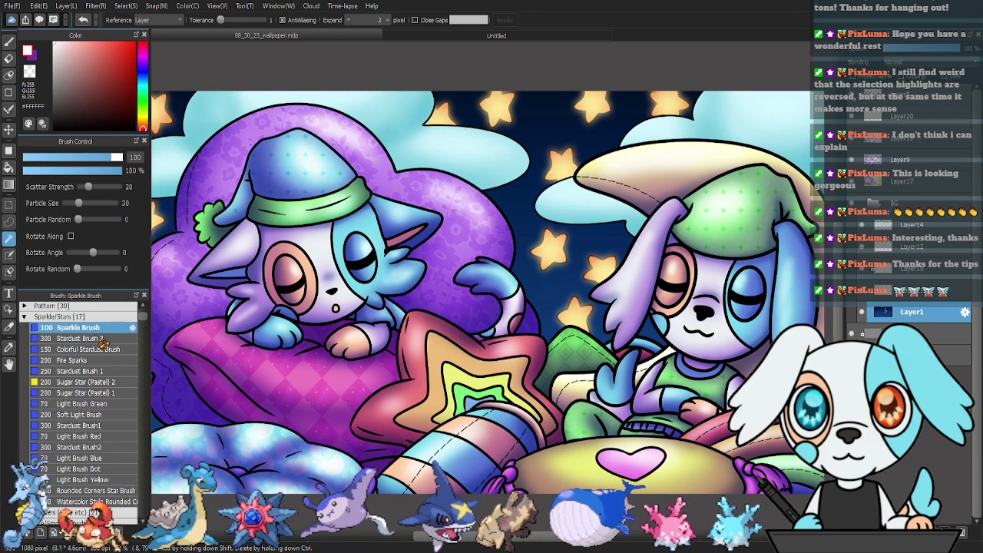
pyautogui.click(86, 339)
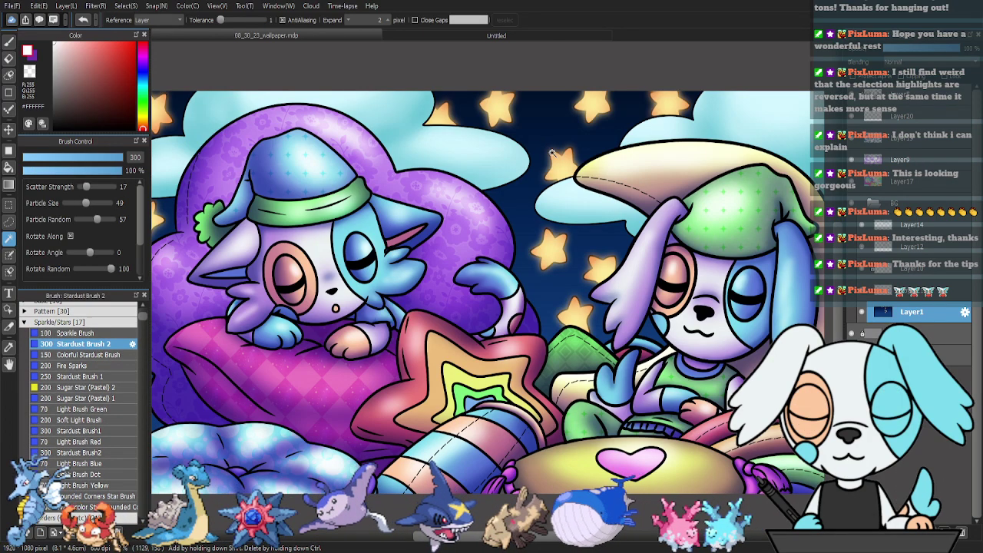
pyautogui.press('b')
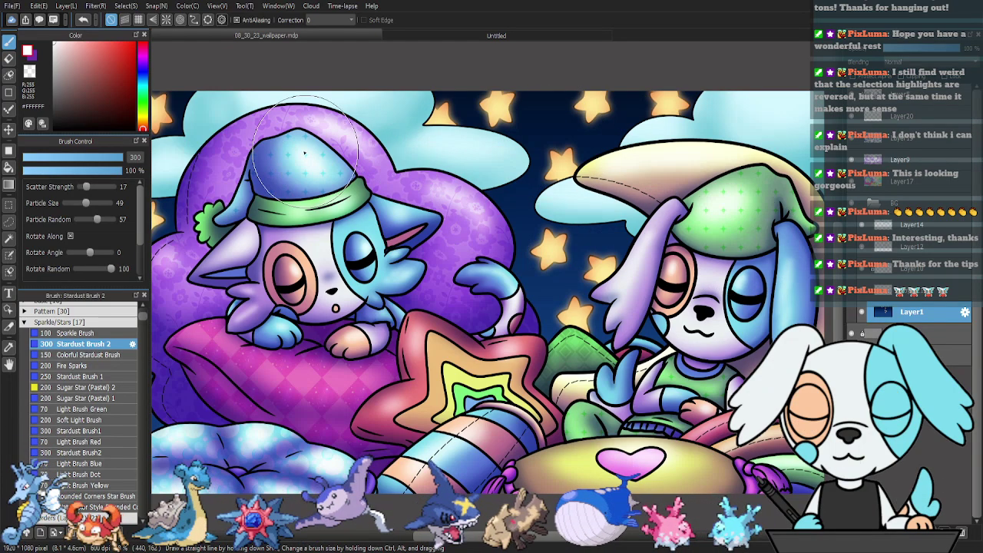
# Scatter white stardust at brush size 300 across the night sky on the new layer above Layer1.
pyautogui.moveTo(560, 269); pyautogui.dragTo(610, 266)
pyautogui.click(912, 291)
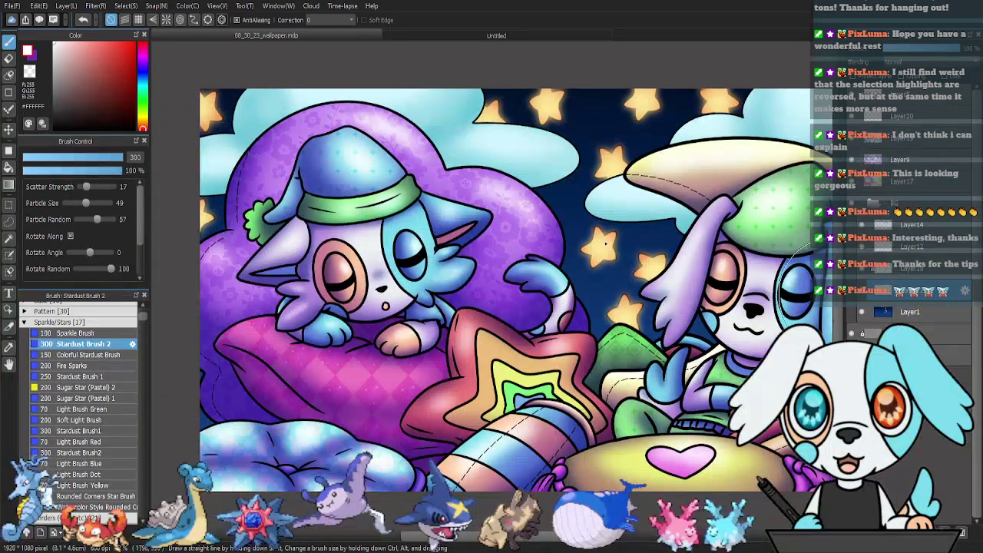
pyautogui.moveTo(198, 205); pyautogui.dragTo(226, 271)
pyautogui.moveTo(473, 148)
pyautogui.mouseDown()
pyautogui.moveTo(513, 128)
pyautogui.moveTo(811, 191)
pyautogui.mouseUp()
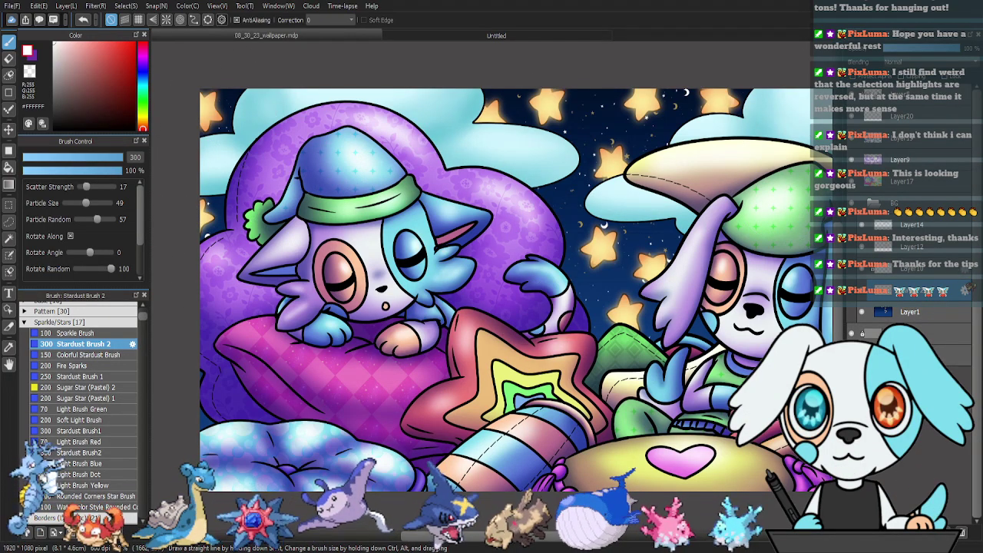
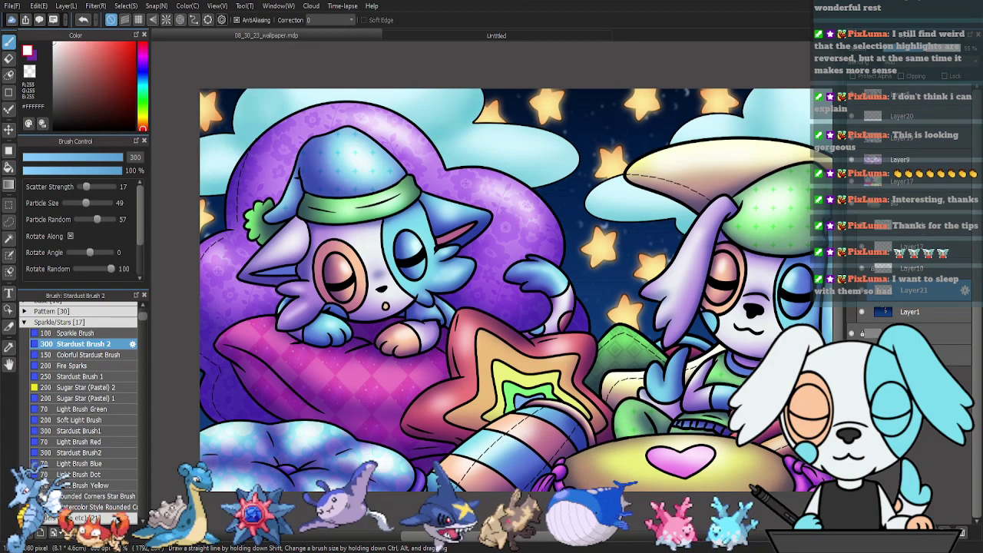
# Add another layer above the white stardust and scatter specks across the sky with the Colorful Stardust Brush at size 150.
pyautogui.click(854, 532)
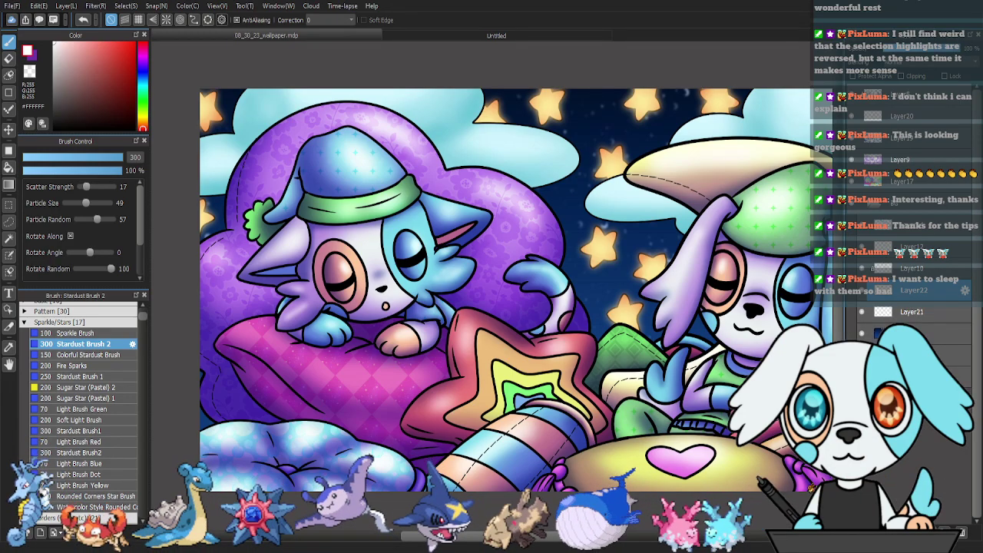
pyautogui.click(91, 355)
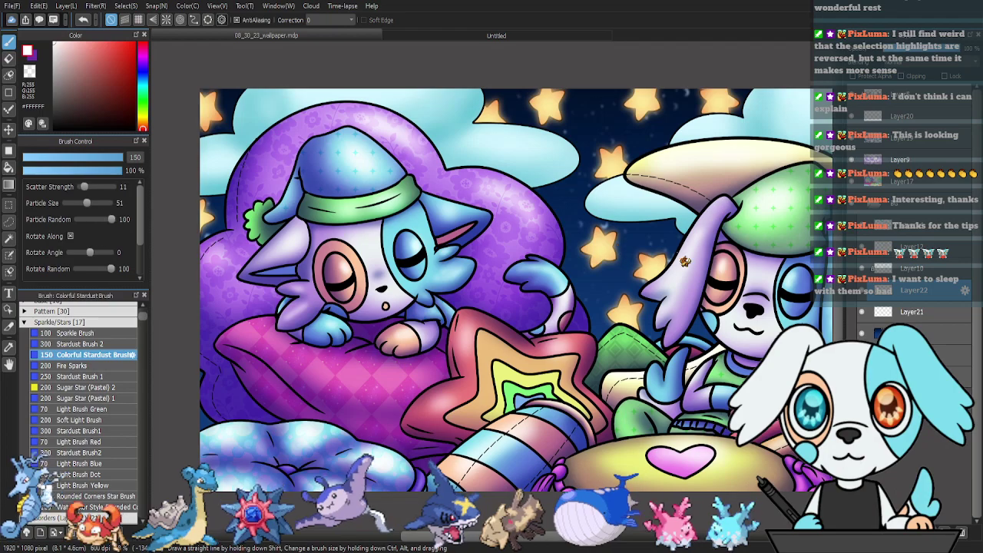
pyautogui.moveTo(606, 222)
pyautogui.mouseDown()
pyautogui.moveTo(709, 242)
pyautogui.moveTo(682, 296)
pyautogui.mouseUp()
pyautogui.hotkey('ctrl', 'z')
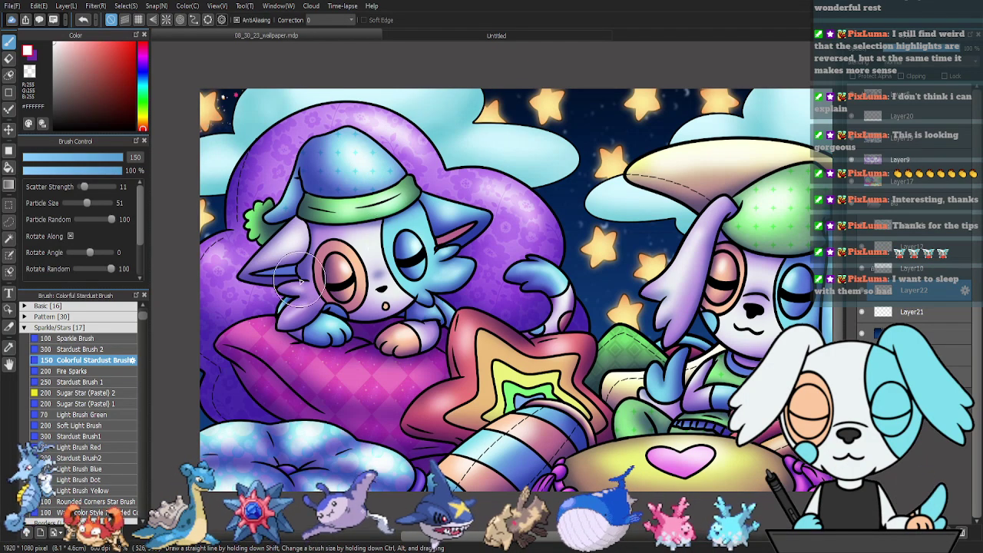
pyautogui.moveTo(299, 284)
pyautogui.mouseDown()
pyautogui.moveTo(195, 239)
pyautogui.moveTo(156, 245)
pyautogui.mouseUp()
pyautogui.moveTo(399, 129); pyautogui.dragTo(808, 98)
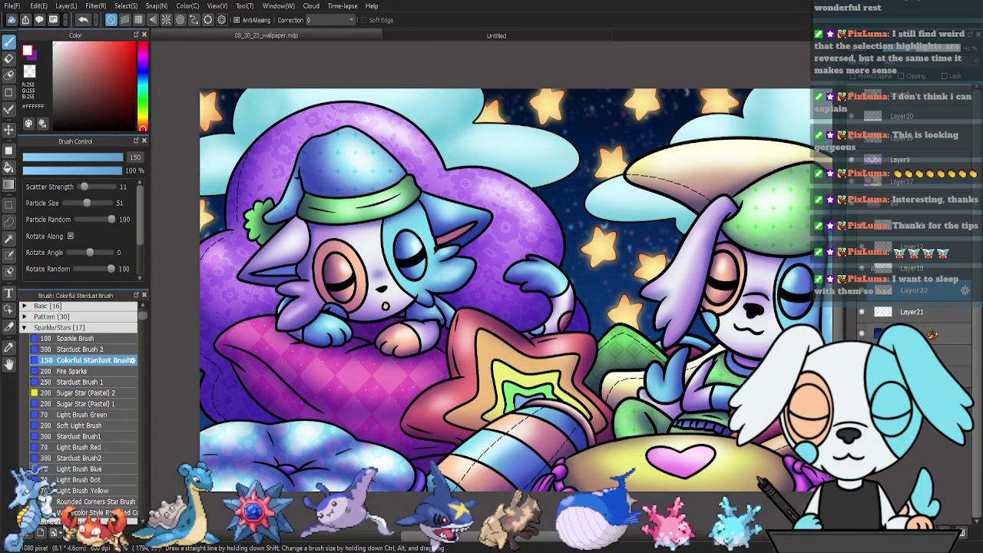
# Merge Layer21 and Layer22 with the stardust down into Layer1.
pyautogui.click(925, 312)
pyautogui.click(945, 531)
pyautogui.click(912, 290)
pyautogui.click(944, 531)
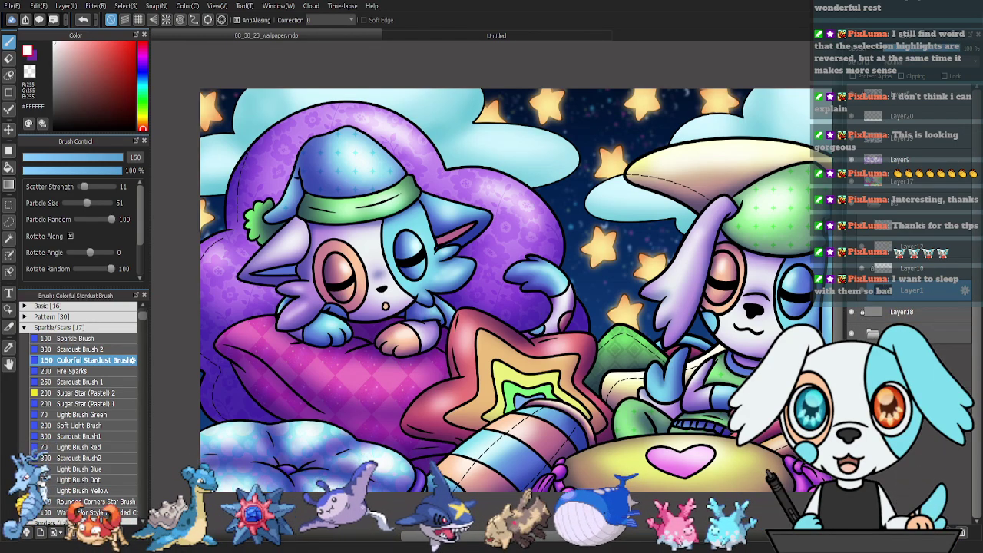
# Move the layers from Layer20 down to Layer17 into the BG folder.
pyautogui.click(874, 205)
pyautogui.click(874, 205)
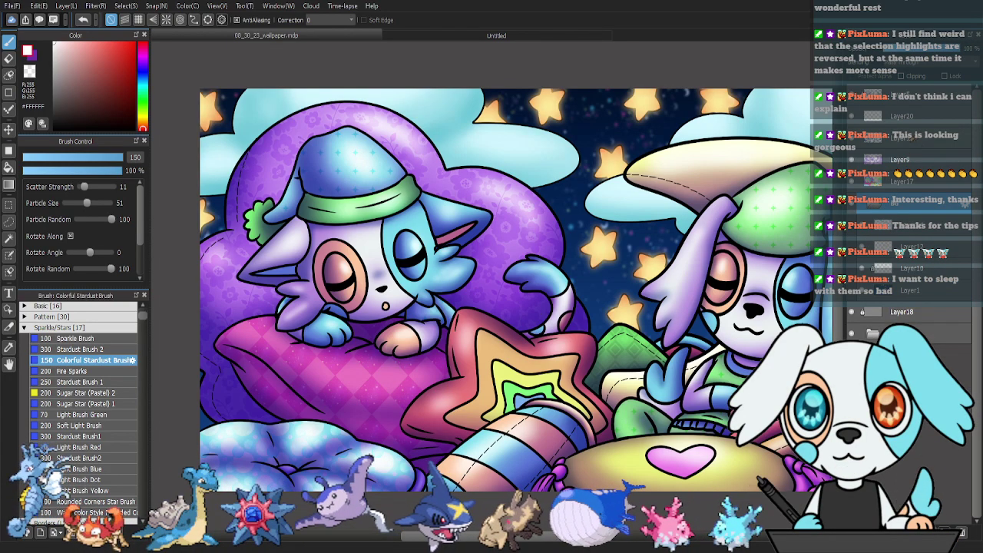
pyautogui.click(914, 116)
pyautogui.keyDown('shift'); pyautogui.click(924, 183); pyautogui.keyUp('shift')
pyautogui.moveTo(924, 186); pyautogui.dragTo(920, 209)
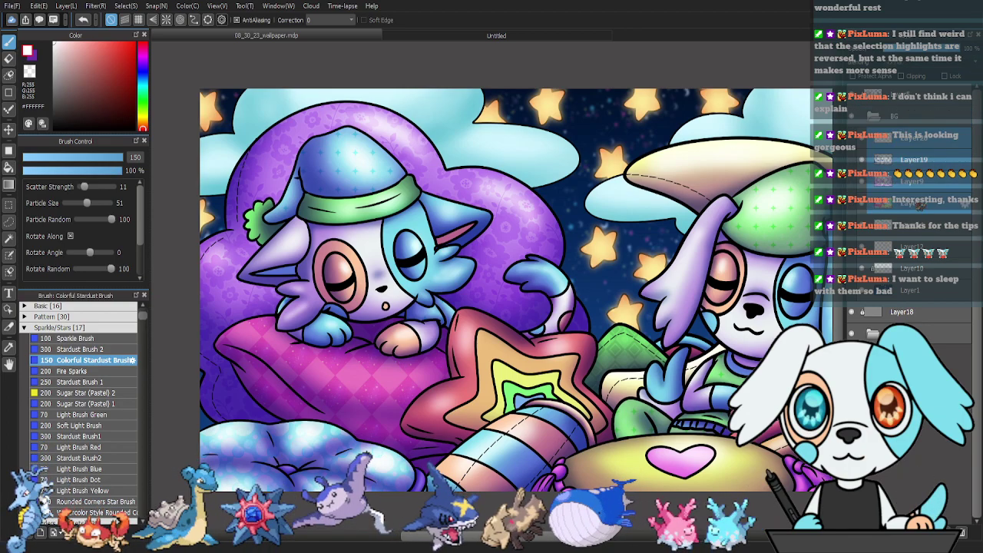
pyautogui.click(875, 116)
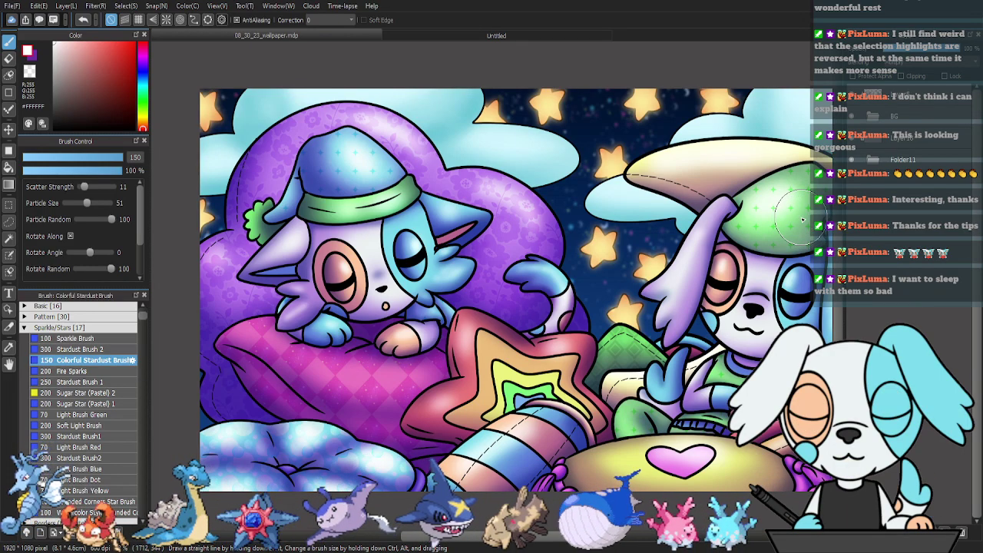
# Expand the BG folder and toggle the star glow and star layers to check what each one contains.
pyautogui.click(873, 117)
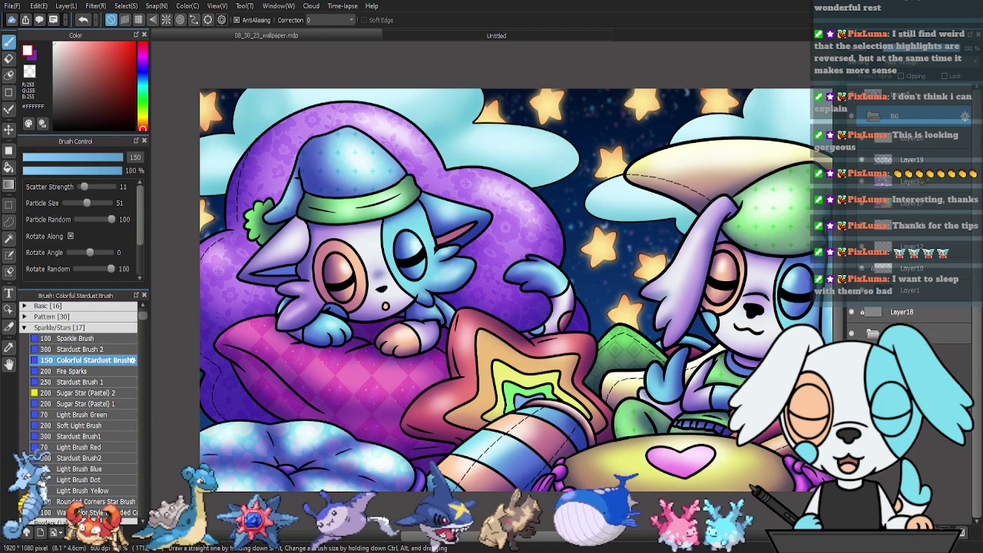
pyautogui.click(864, 241)
pyautogui.click(864, 244)
pyautogui.click(862, 246)
pyautogui.click(863, 245)
pyautogui.click(863, 268)
pyautogui.click(863, 268)
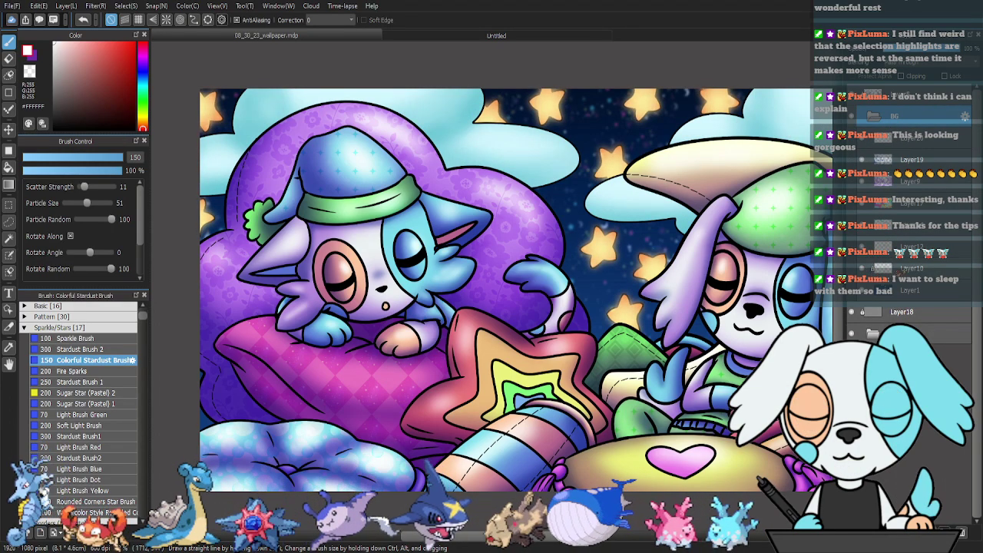
# Select Layer10 with the background stars, sample a star's orange edge, and darken the color to #D67A34.
pyautogui.click(911, 268)
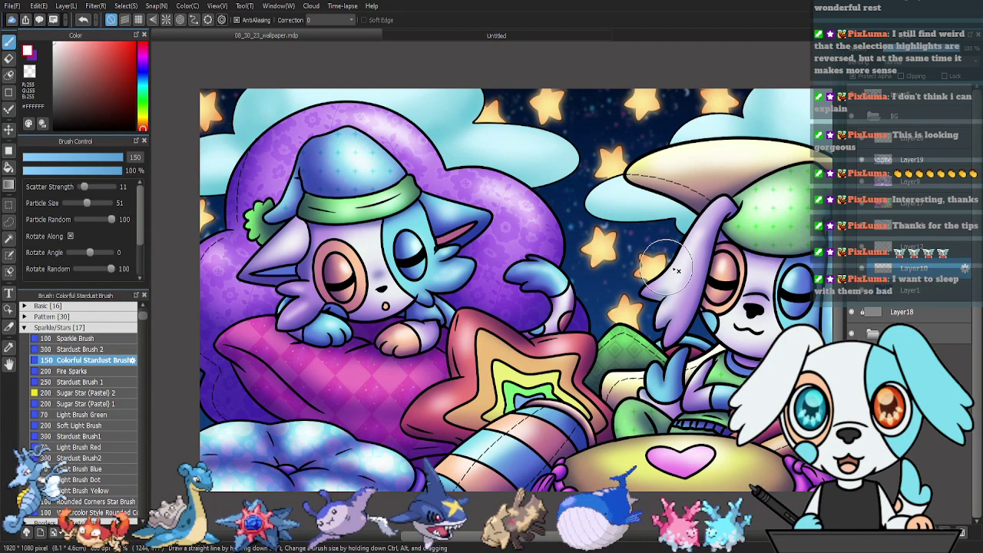
pyautogui.moveTo(649, 318); pyautogui.dragTo(606, 316)
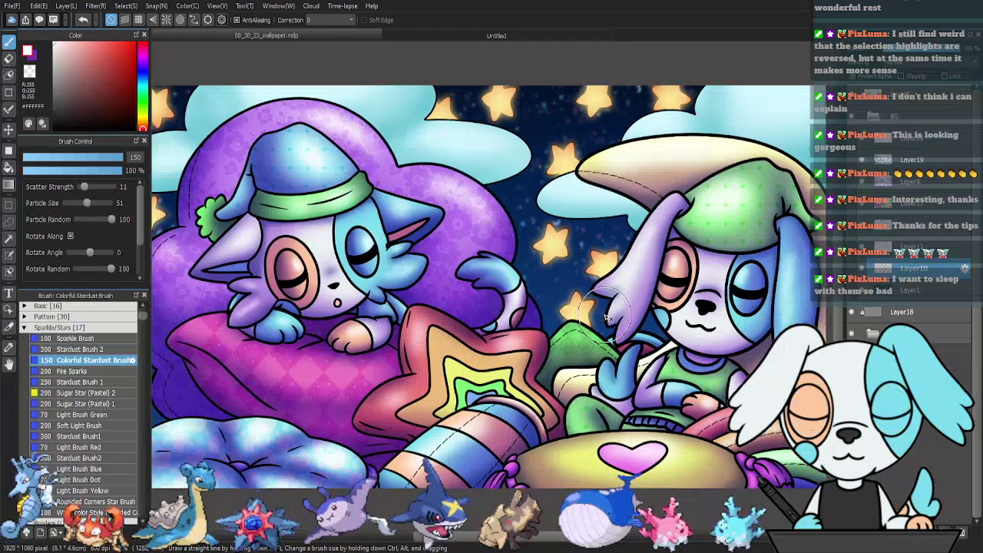
pyautogui.keyDown('alt'); pyautogui.click(597, 250); pyautogui.keyUp('alt')
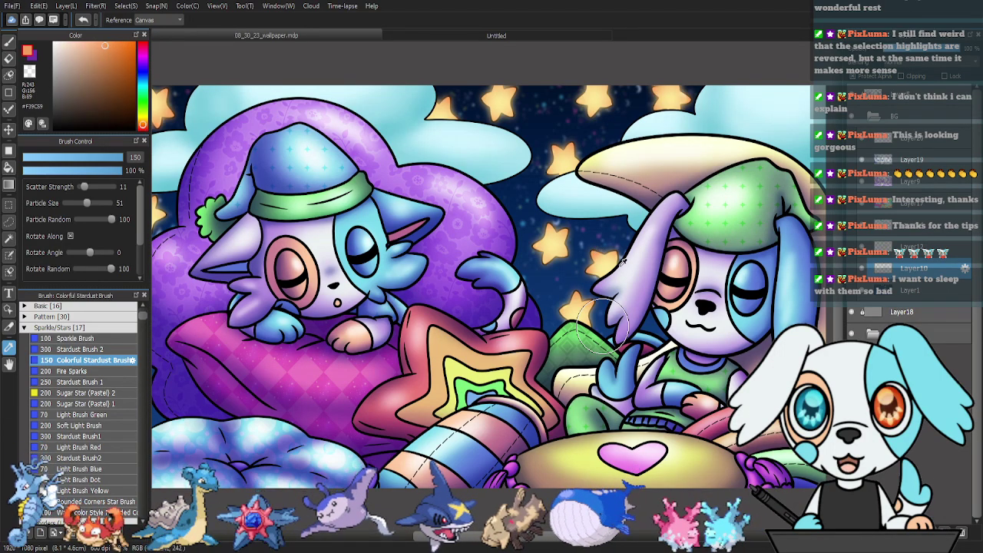
pyautogui.click(115, 56)
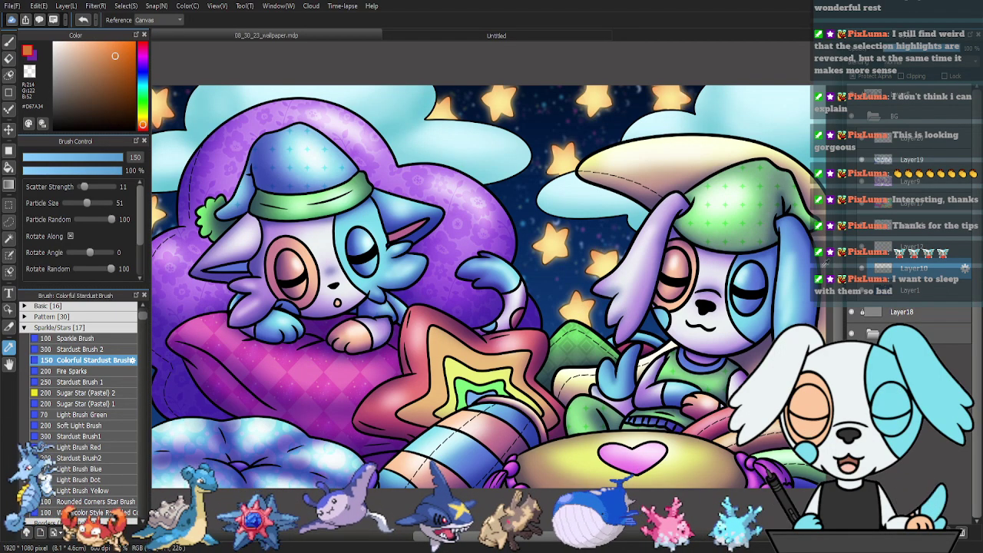
# Hide the character and pillow color layers in the BG folder, keeping the line art and sky visible.
pyautogui.click(862, 159)
pyautogui.click(862, 182)
pyautogui.click(865, 209)
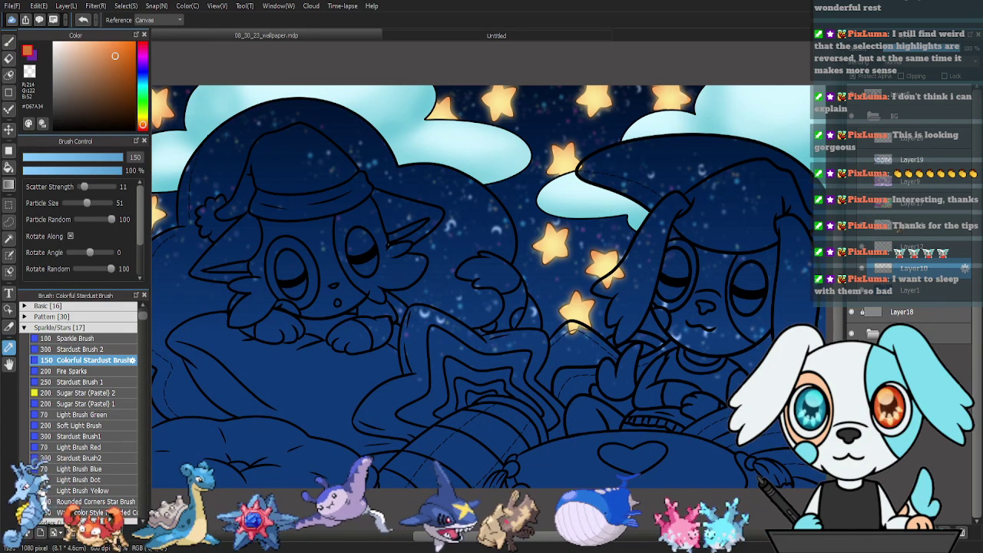
# Collapse the Sparkle/Stars brush group and select the Fill brush from Most Used.
pyautogui.press('b')
pyautogui.click(34, 329)
pyautogui.moveTo(145, 324); pyautogui.dragTo(149, 314)
pyautogui.click(83, 329)
pyautogui.scroll(-1, 266, 342)
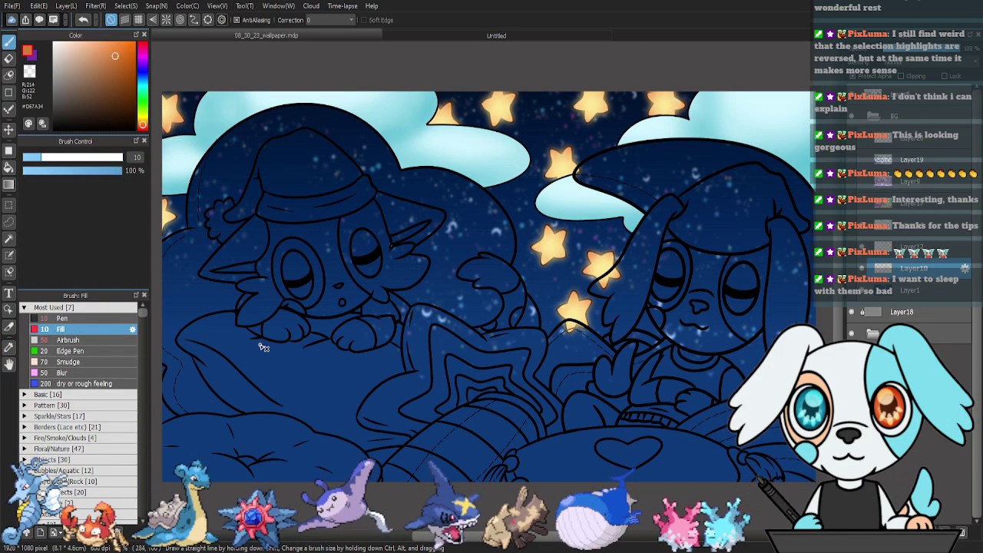
pyautogui.scroll(-1, 260, 338)
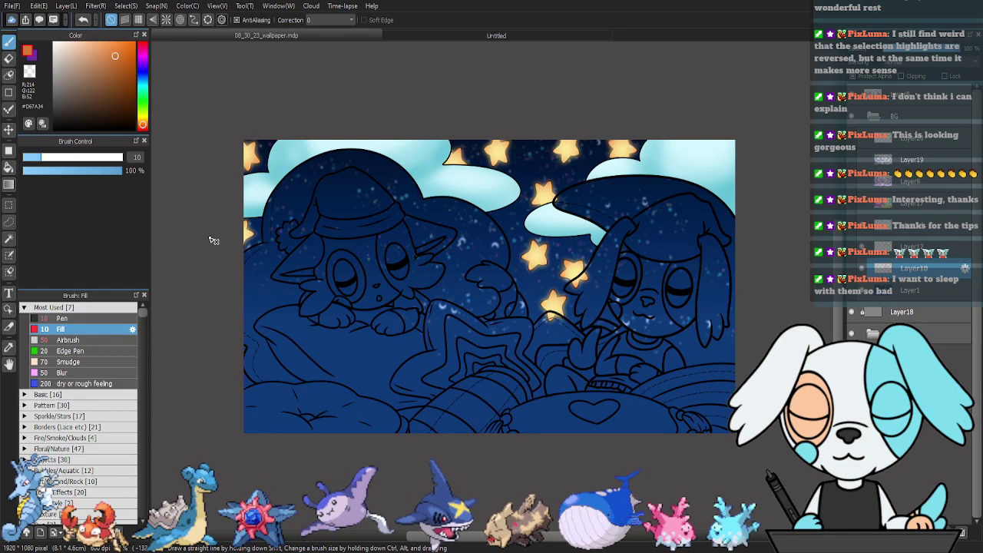
# Set the foreground color to white and the background color to saturated orange #F3780C.
pyautogui.press('d')
pyautogui.press('x')
pyautogui.press('u')
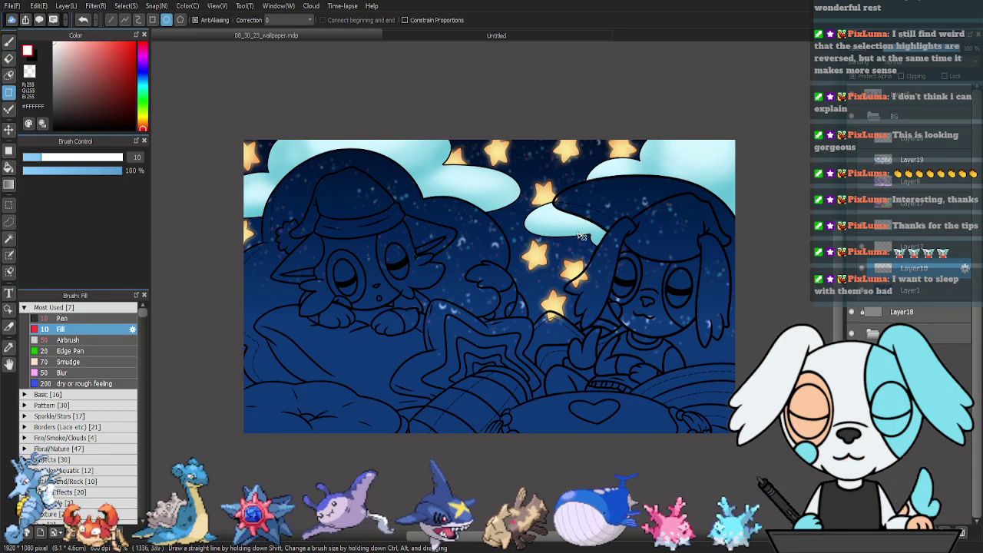
pyautogui.press('g')
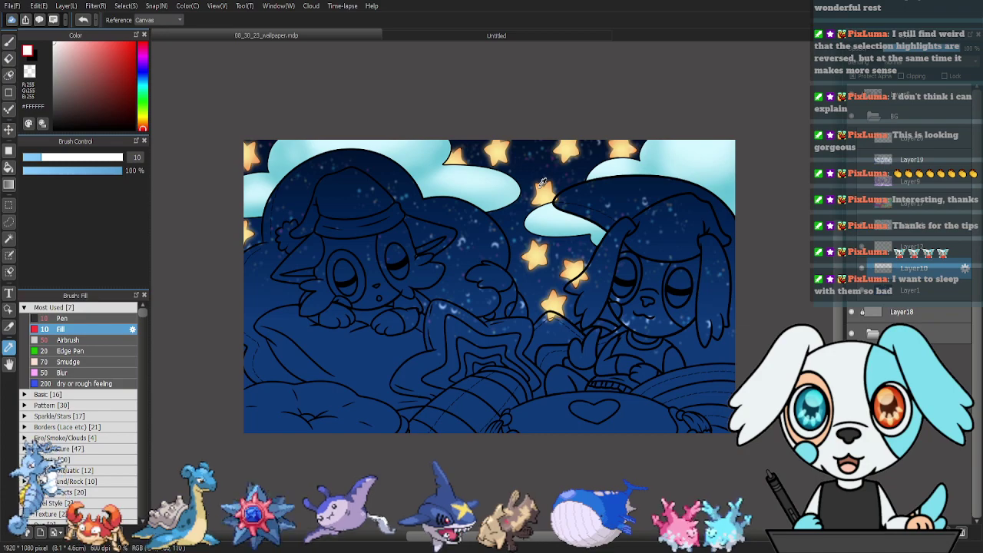
pyautogui.click(116, 56)
pyautogui.moveTo(115, 56); pyautogui.dragTo(132, 45)
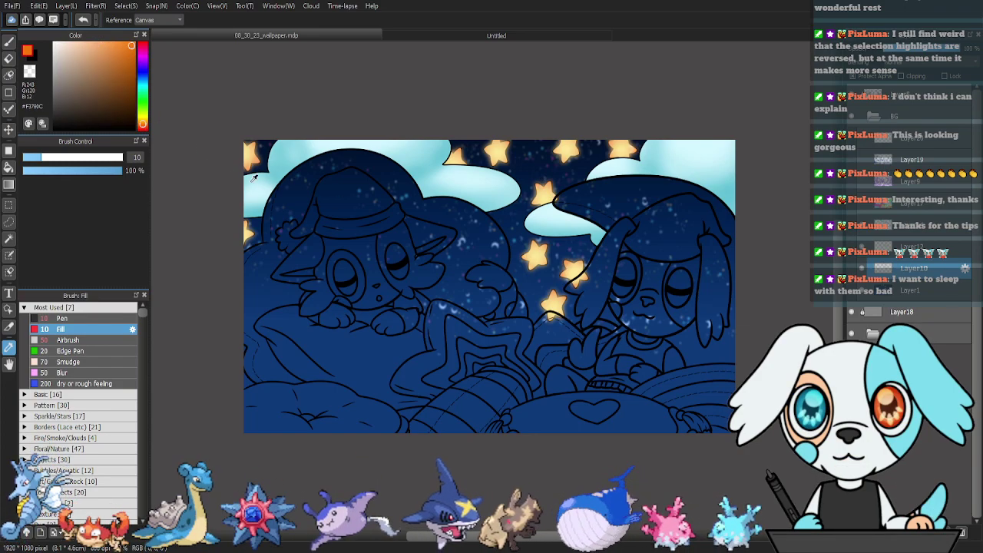
pyautogui.press('x')
pyautogui.click(54, 41)
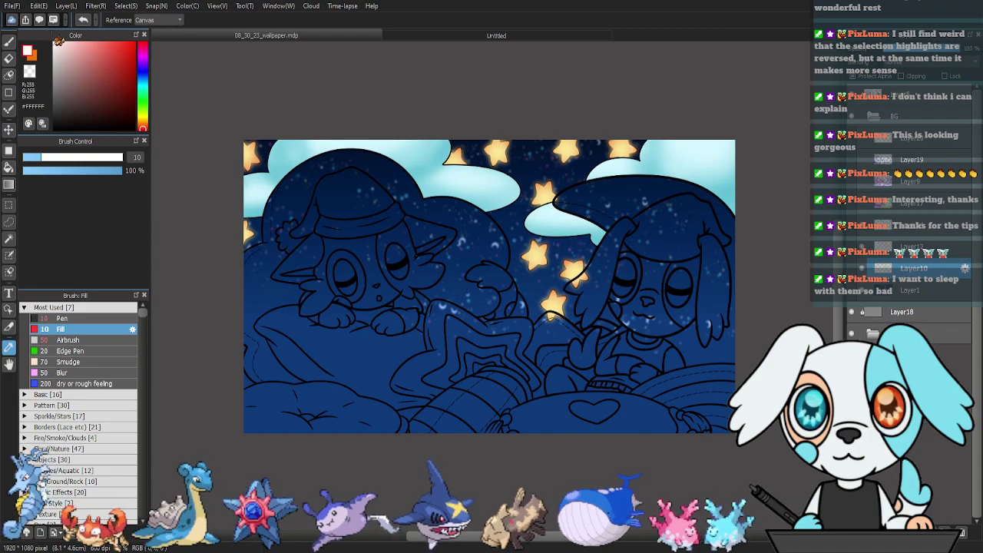
# Show the hidden character and pillow color layers in the BG folder again.
pyautogui.press('b')
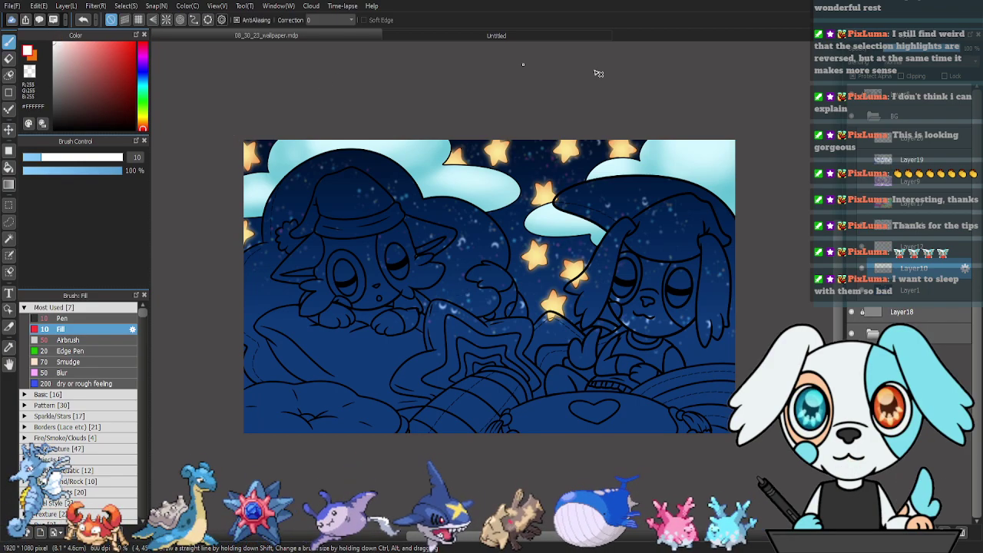
pyautogui.moveTo(617, 352); pyautogui.dragTo(288, 345)
pyautogui.press('x')
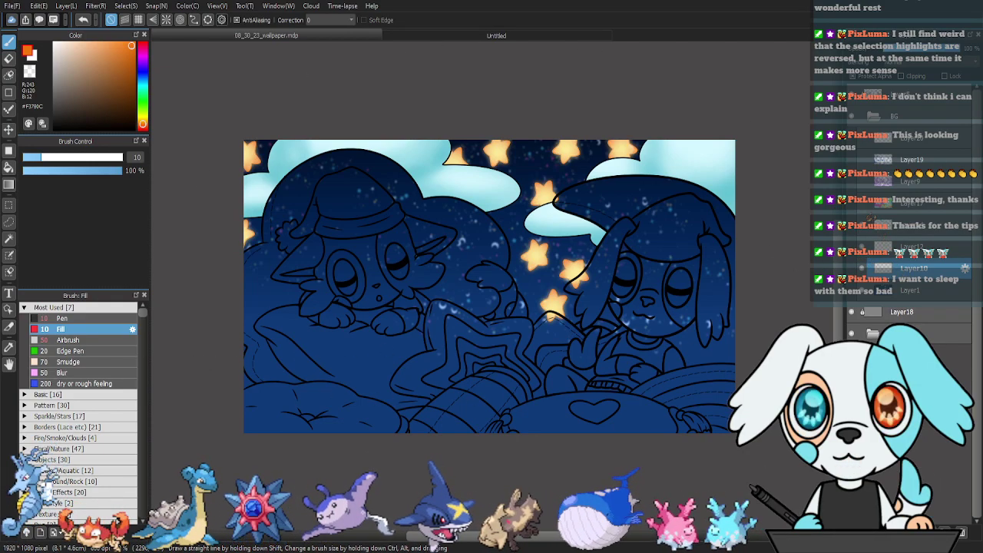
pyautogui.click(862, 203)
pyautogui.click(863, 182)
pyautogui.click(863, 160)
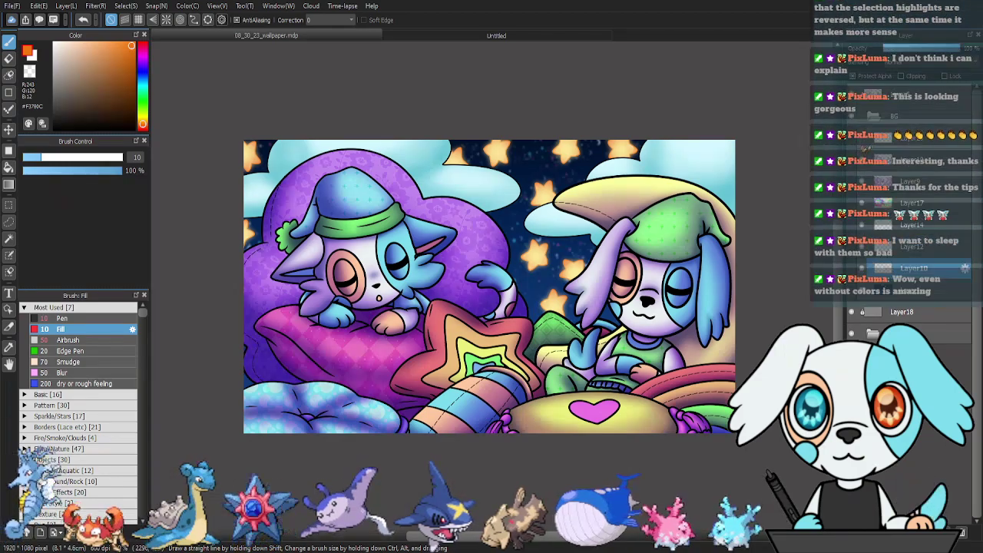
pyautogui.click(863, 138)
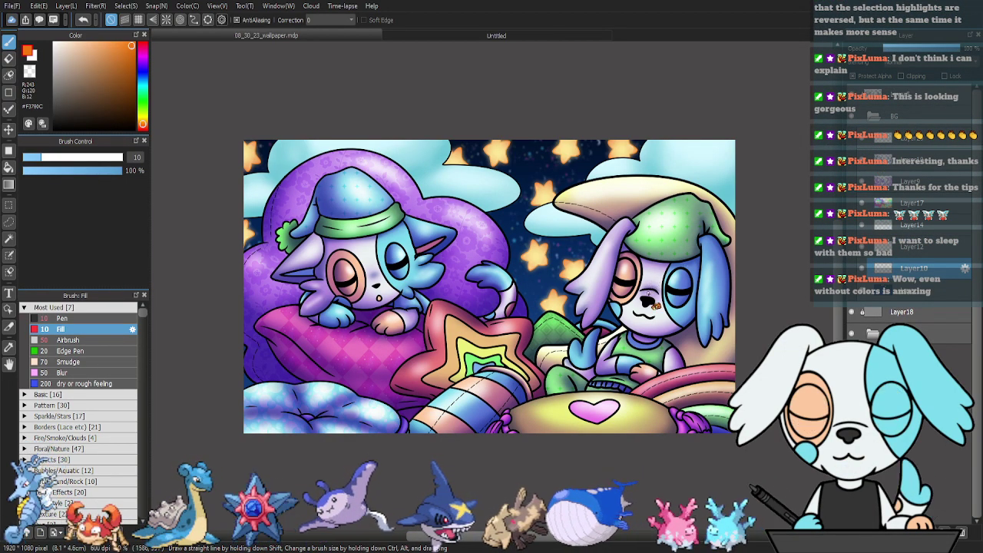
pyautogui.scroll(2, 657, 284)
pyautogui.scroll(2, 605, 276)
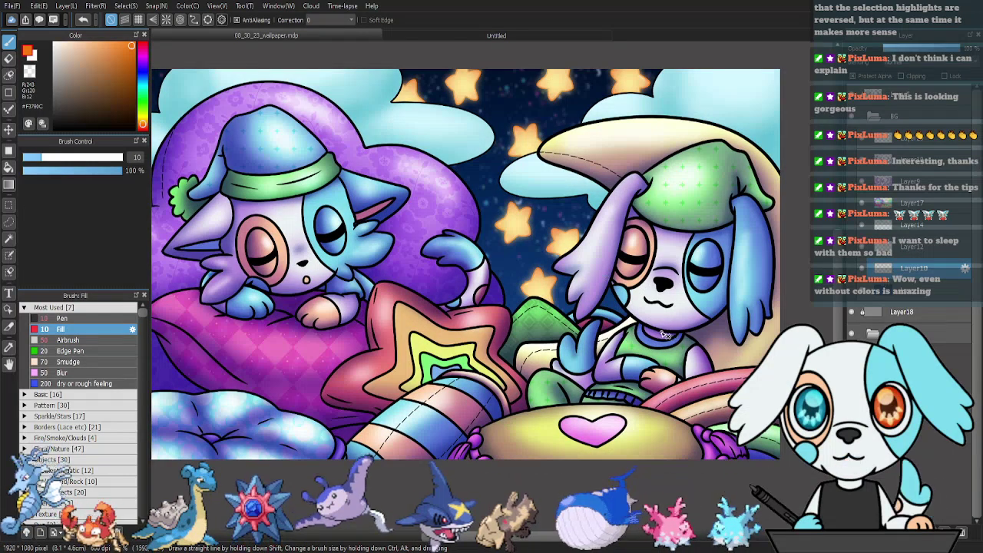
pyautogui.moveTo(667, 336); pyautogui.dragTo(704, 345)
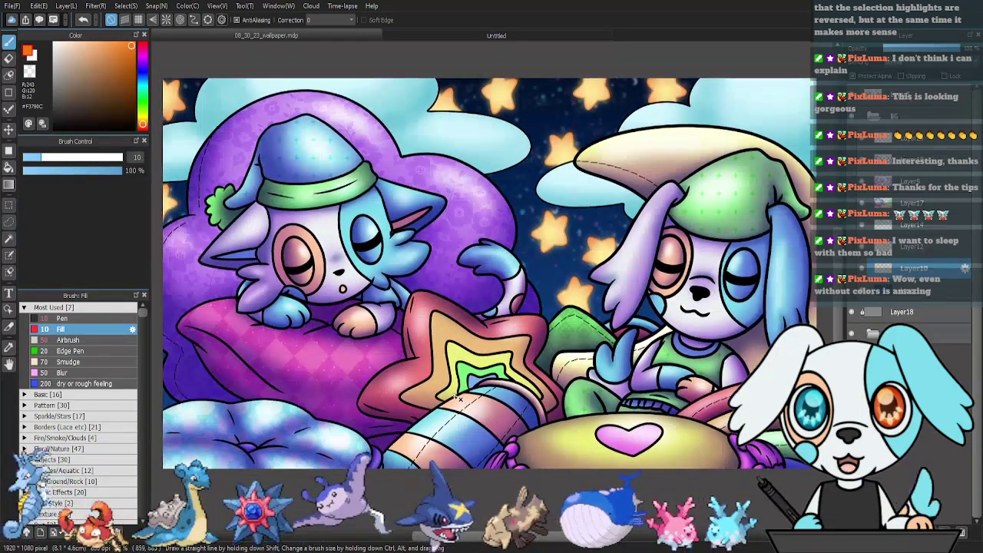
# Sample a blue from the left character's ear and shift it to dark purple #310E6F.
pyautogui.press('alt')
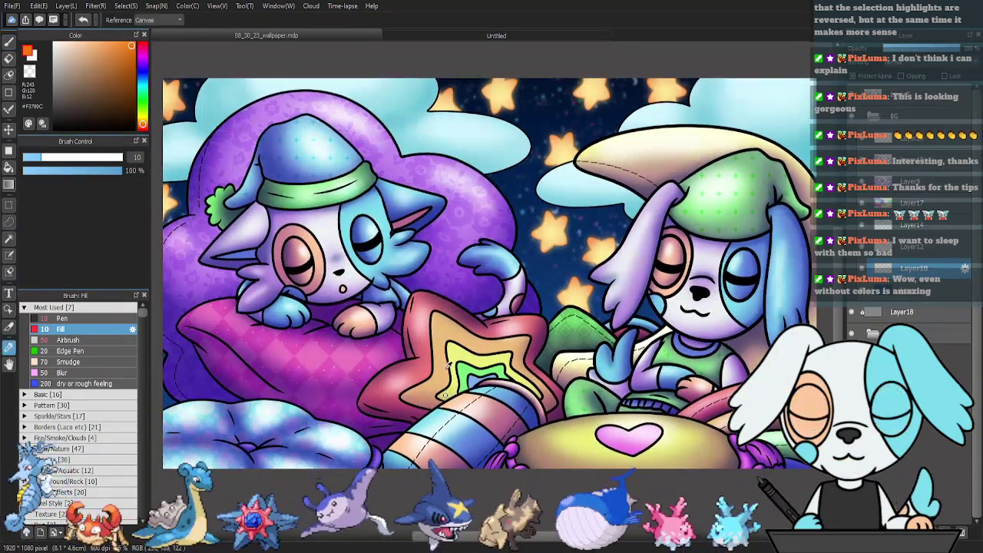
pyautogui.click(432, 217)
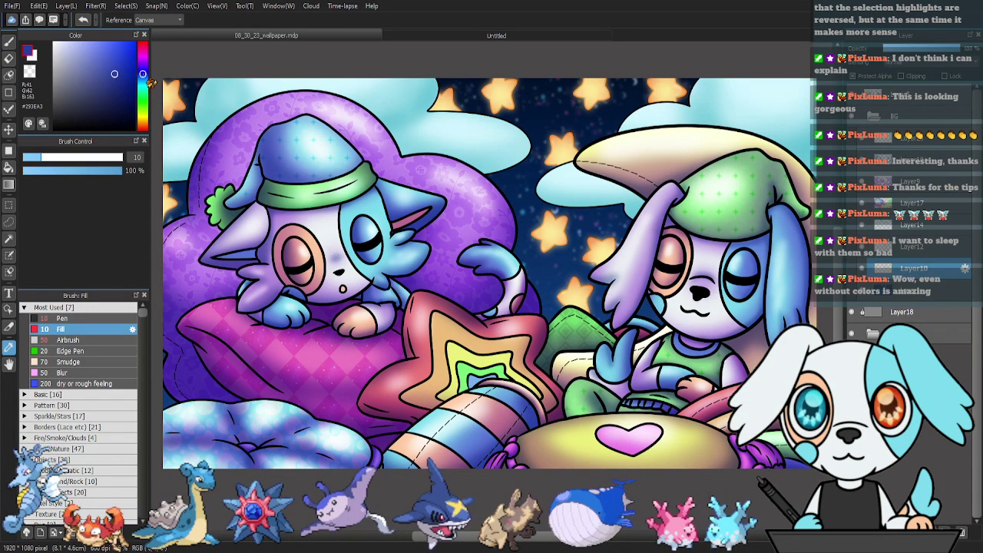
pyautogui.moveTo(149, 78); pyautogui.dragTo(149, 75)
pyautogui.click(125, 85)
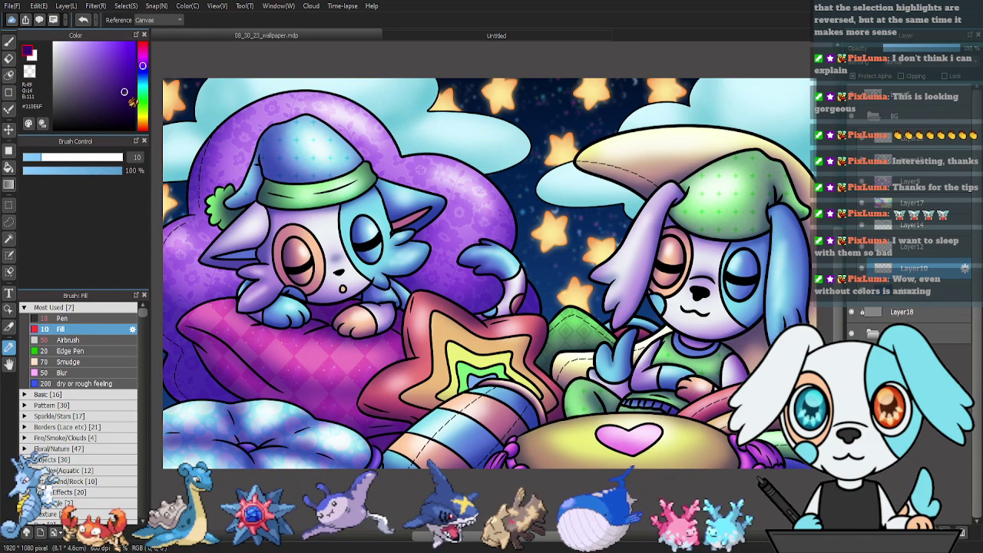
# Recolor the black line art on the layer above the BG folder to dark purple #18063A.
pyautogui.press('x')
pyautogui.hotkey('ctrl', '-')
pyautogui.hotkey('ctrl', '-')
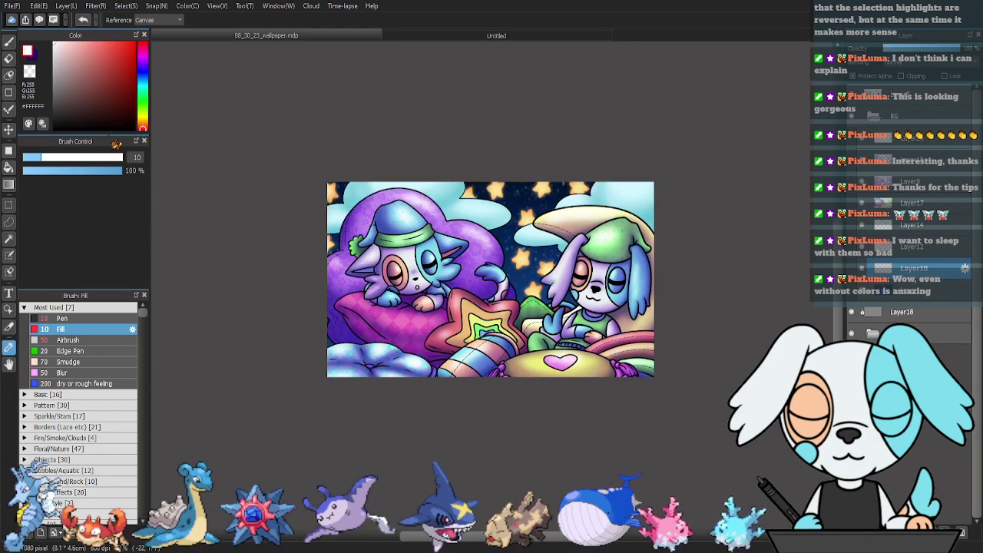
pyautogui.press('b')
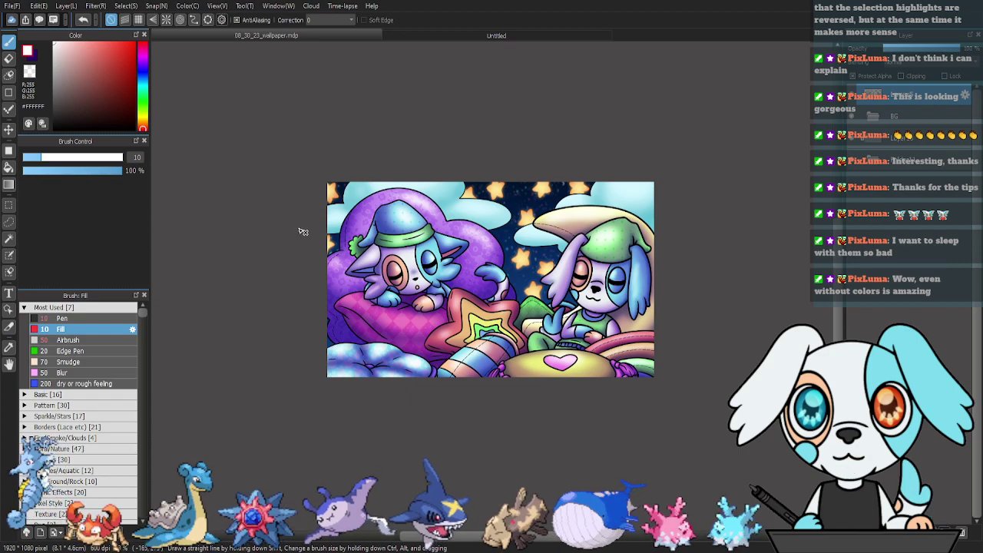
pyautogui.press('Insert')
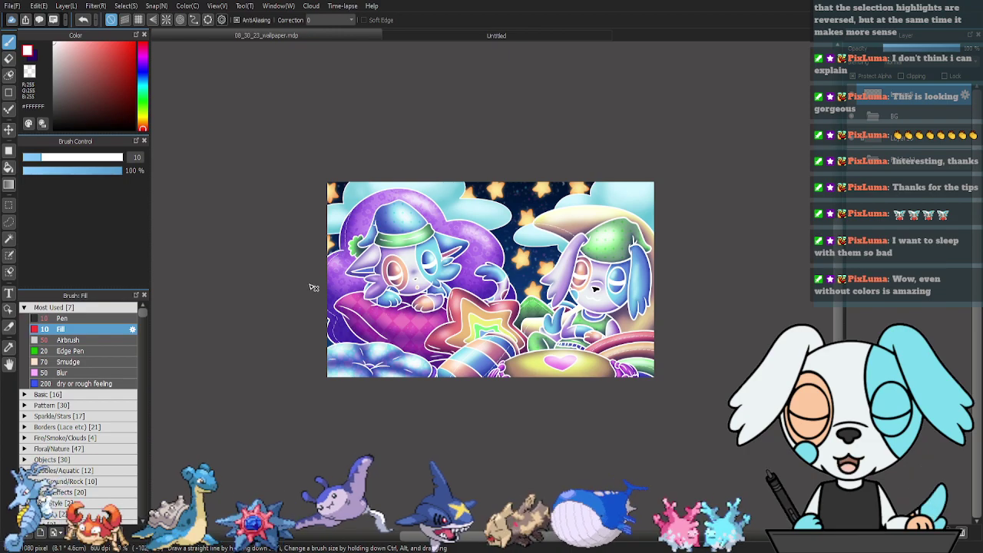
pyautogui.press('x')
pyautogui.moveTo(273, 216)
pyautogui.mouseDown()
pyautogui.moveTo(587, 443)
pyautogui.moveTo(227, 224)
pyautogui.mouseUp()
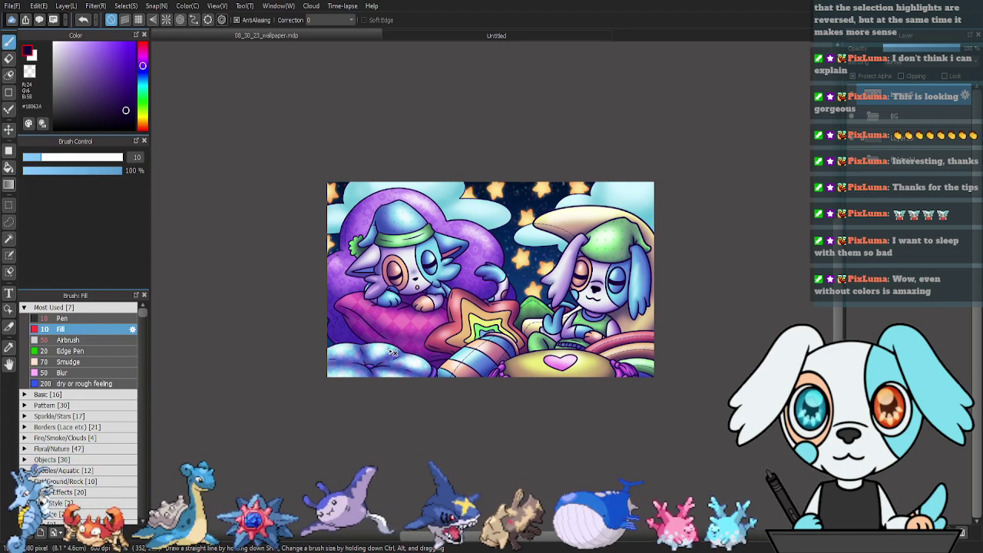
pyautogui.scroll(3, 391, 352)
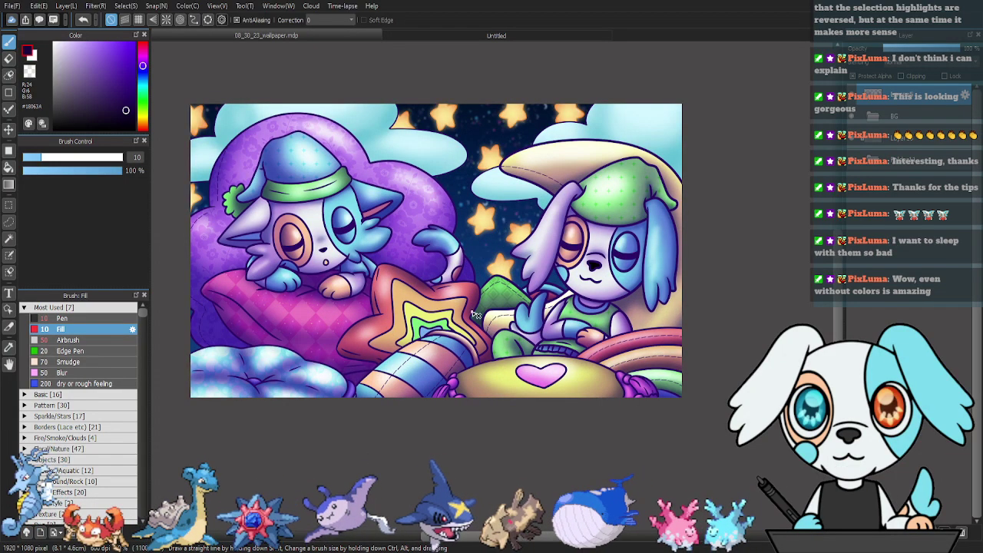
pyautogui.moveTo(474, 313); pyautogui.dragTo(486, 332)
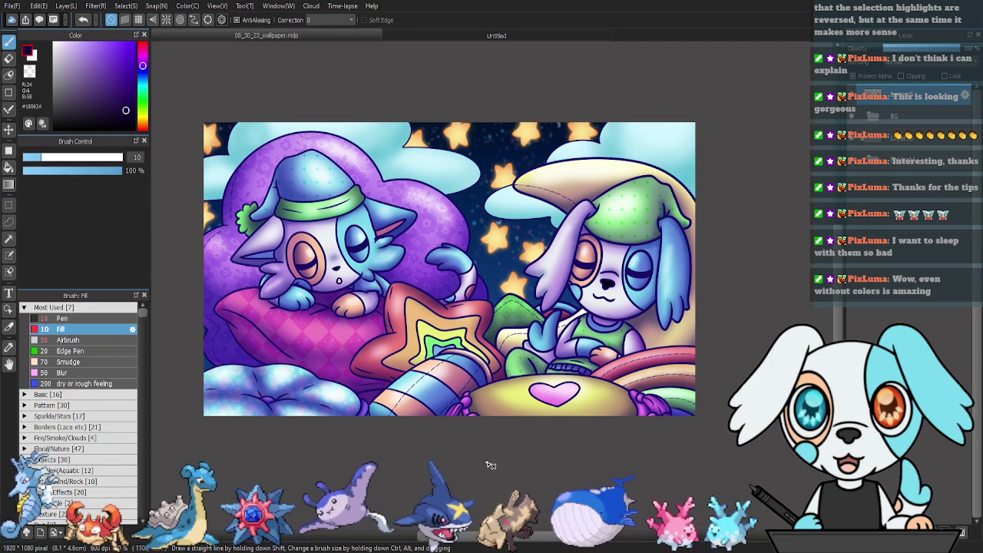
# Sample the line art color #1B0C66 at the right character's closed eye and expand the BG folder.
pyautogui.press('i')
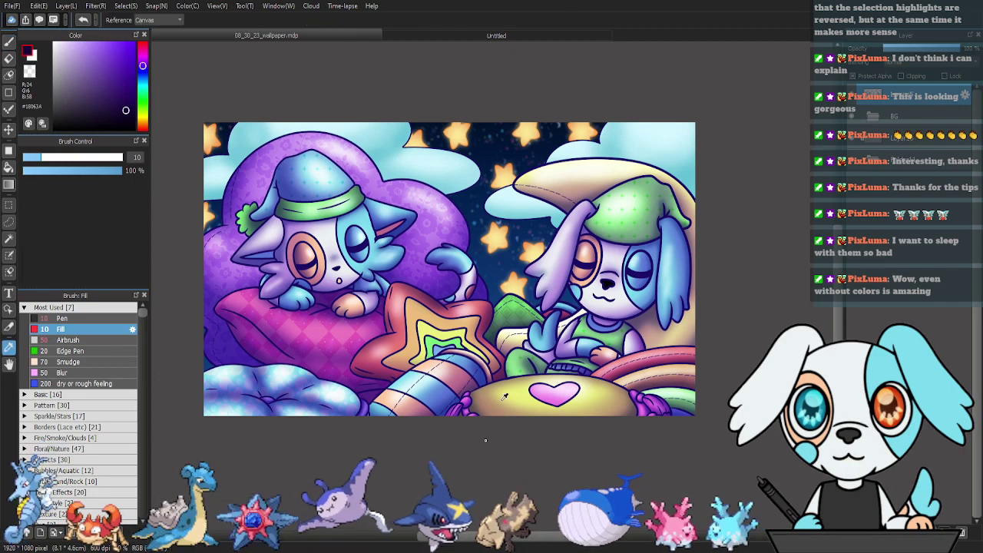
pyautogui.click(642, 276)
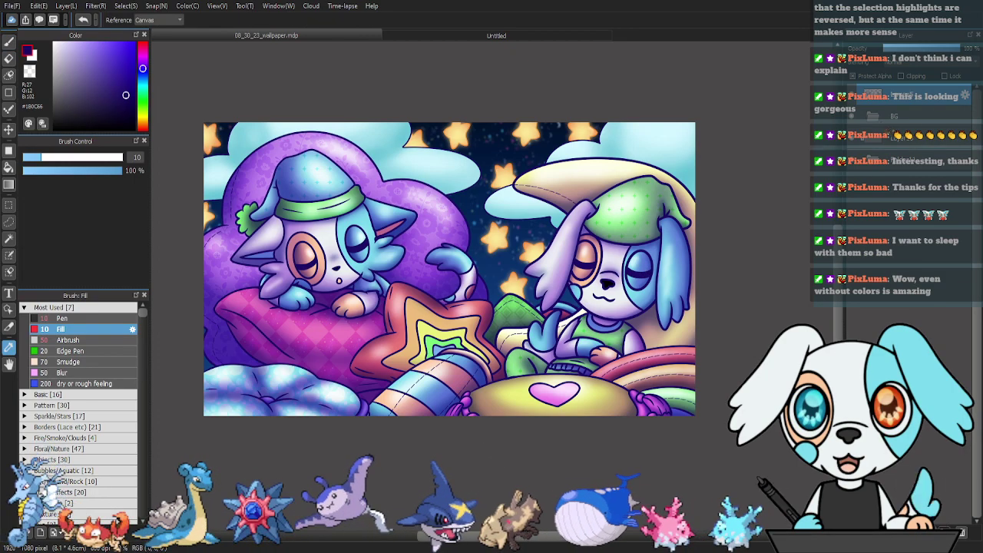
pyautogui.click(873, 116)
pyautogui.click(914, 95)
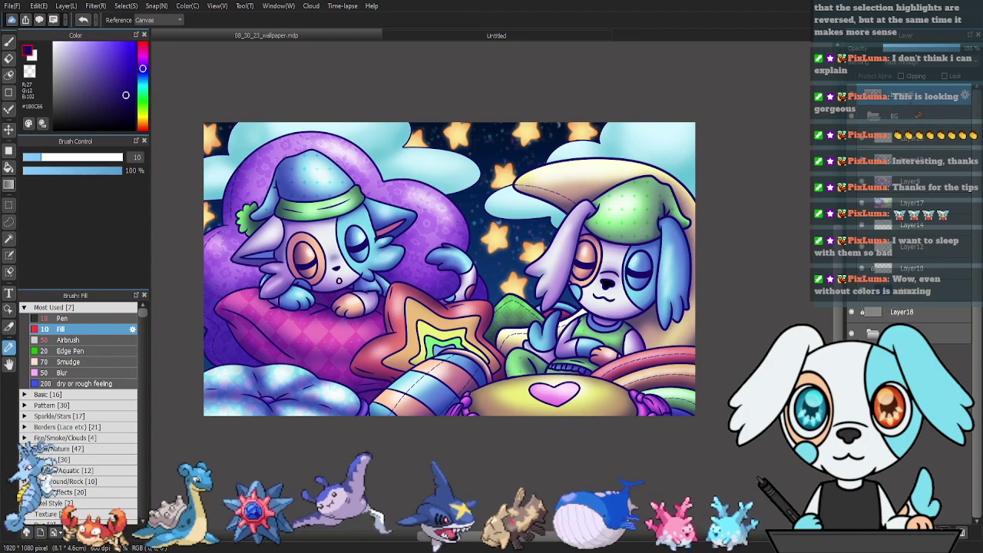
# Fill the right character's black nose on Layer17 with the sampled dark purple #1B0C66.
pyautogui.hotkey('ctrl', '+')
pyautogui.hotkey('ctrl', '+')
pyautogui.hotkey('ctrl', '+')
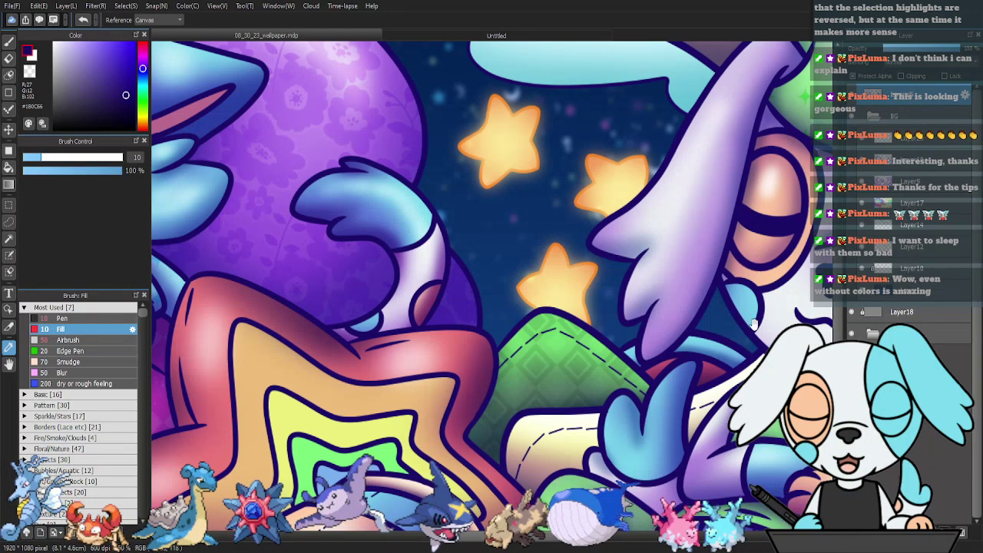
pyautogui.moveTo(754, 325); pyautogui.dragTo(177, 303)
pyautogui.hotkey('ctrl', '+')
pyautogui.hotkey('ctrl', '+')
pyautogui.hotkey('ctrl', '+')
pyautogui.moveTo(373, 225); pyautogui.dragTo(682, 323)
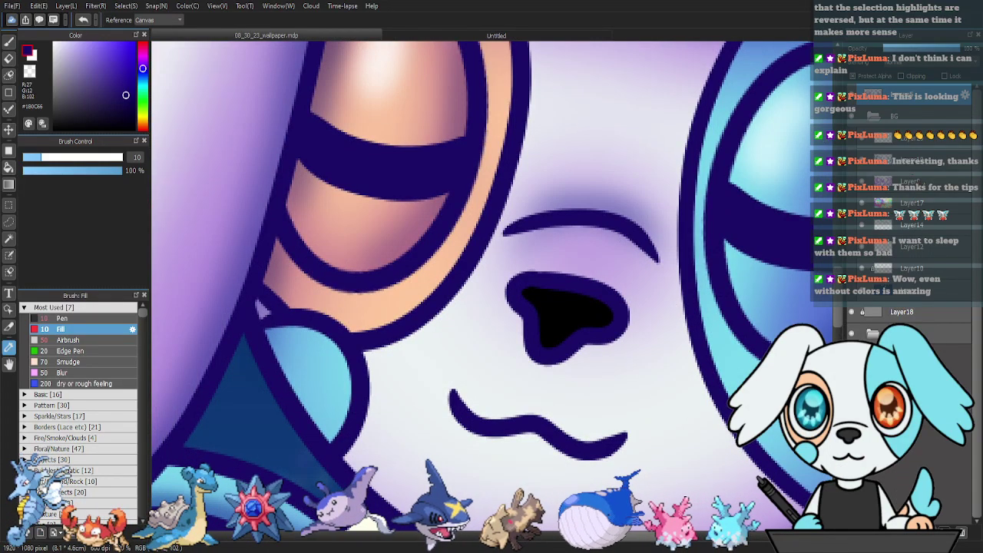
pyautogui.press('g')
pyautogui.click(588, 318)
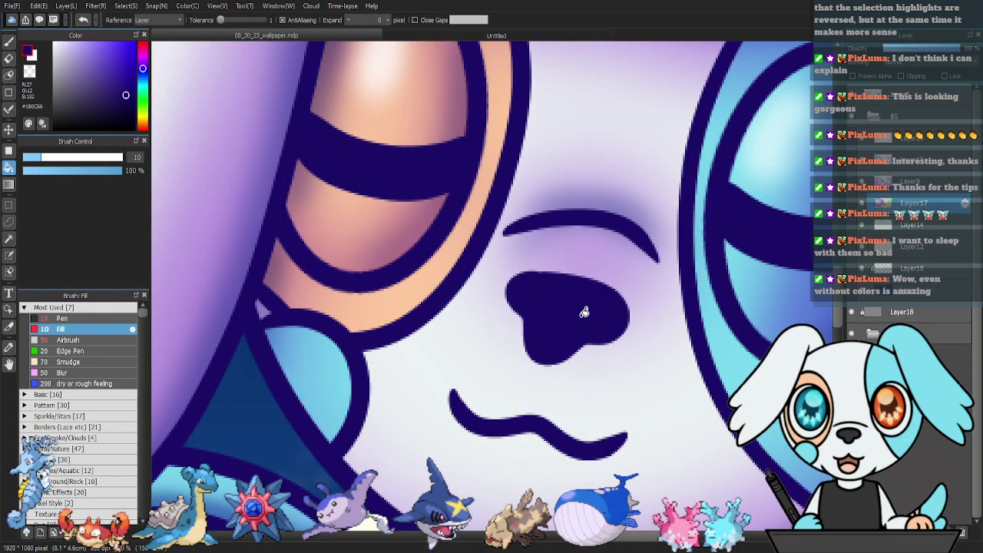
# Fill the left character's black nose with the same dark purple.
pyautogui.moveTo(559, 255); pyautogui.dragTo(805, 247)
pyautogui.moveTo(277, 231); pyautogui.dragTo(799, 253)
pyautogui.moveTo(353, 208); pyautogui.dragTo(804, 259)
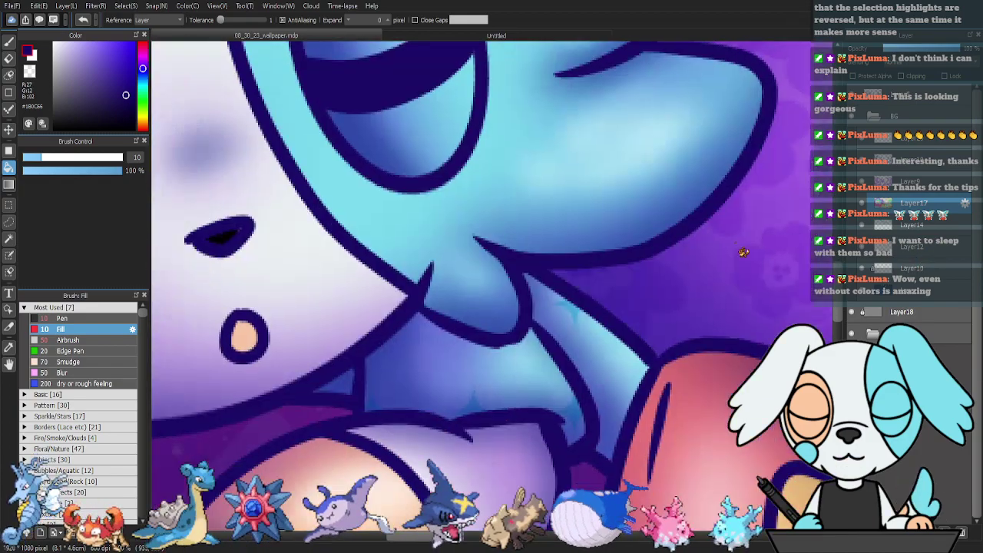
pyautogui.moveTo(324, 239); pyautogui.dragTo(647, 263)
pyautogui.click(555, 256)
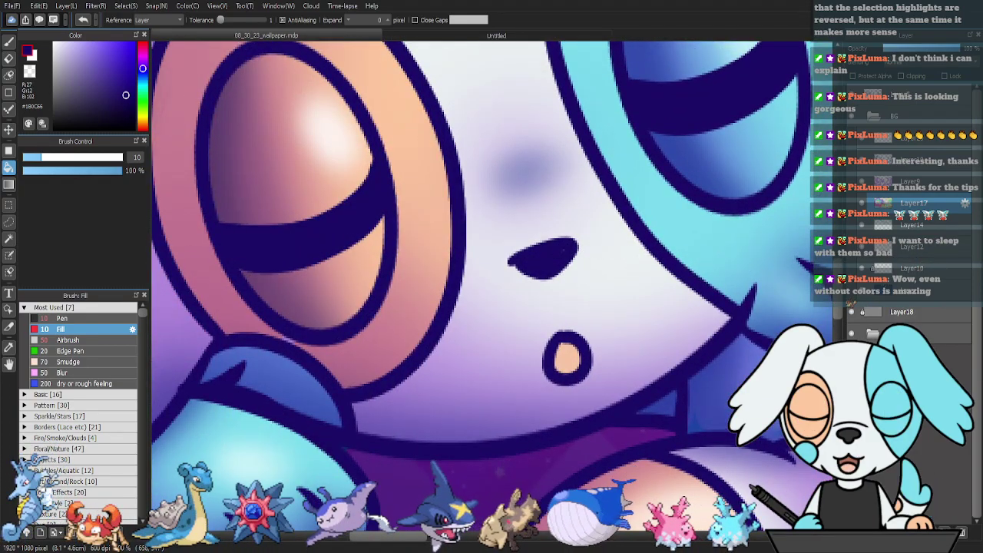
# Select the Pen brush and check both characters' recolored noses against the surrounding line art.
pyautogui.press('b')
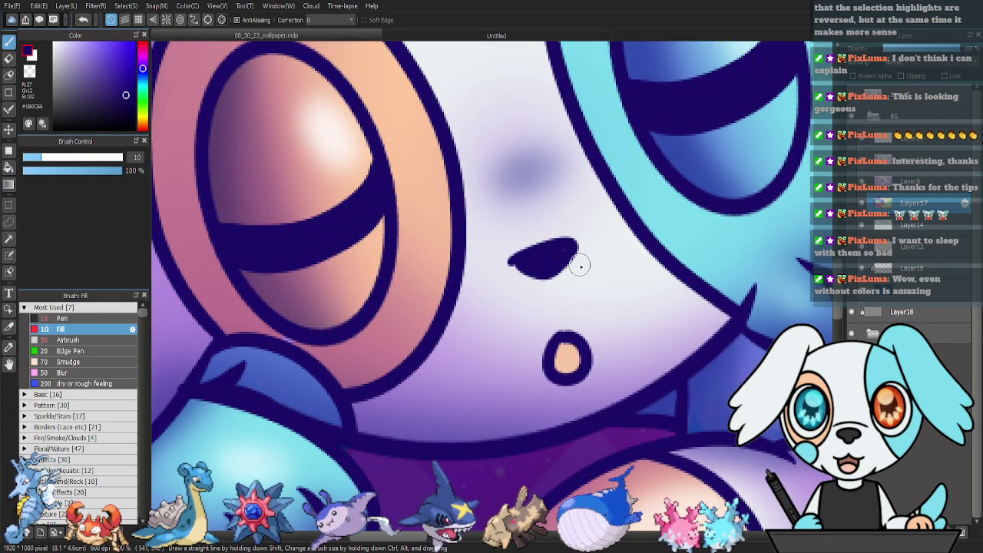
pyautogui.moveTo(613, 257); pyautogui.dragTo(238, 261)
pyautogui.moveTo(661, 280); pyautogui.dragTo(200, 288)
pyautogui.moveTo(688, 283); pyautogui.dragTo(200, 284)
pyautogui.moveTo(787, 281); pyautogui.dragTo(363, 243)
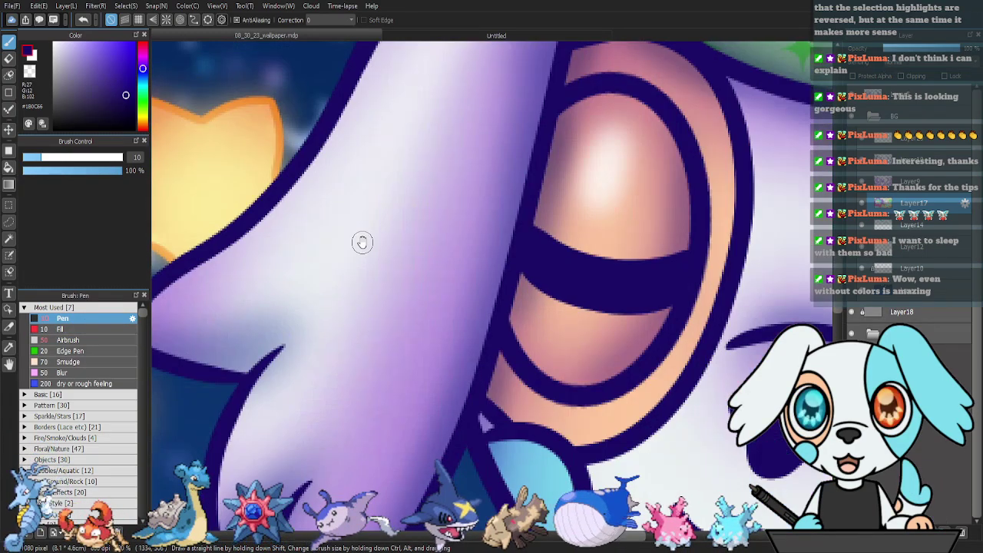
pyautogui.moveTo(731, 322); pyautogui.dragTo(369, 269)
pyautogui.moveTo(494, 302); pyautogui.dragTo(523, 240)
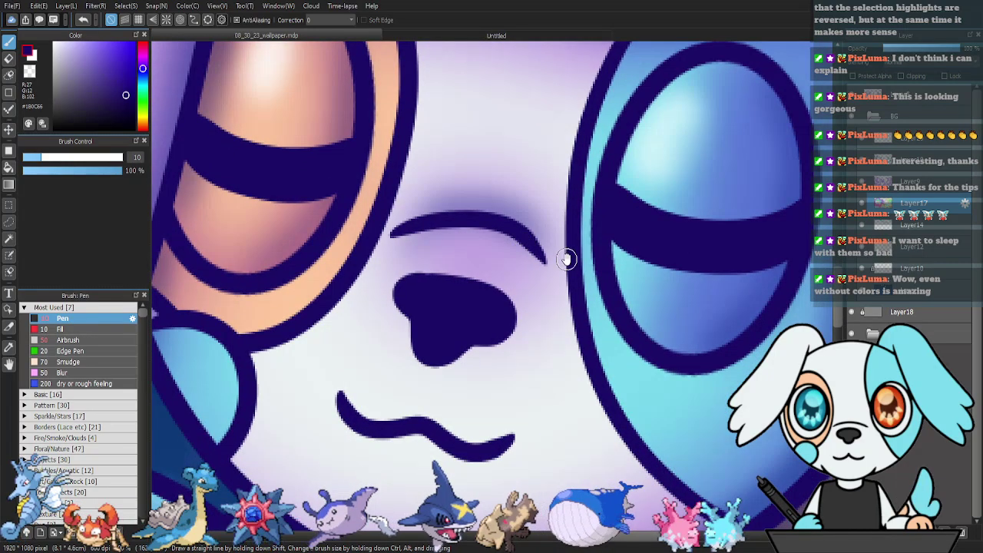
pyautogui.hotkey('ctrl', '0')
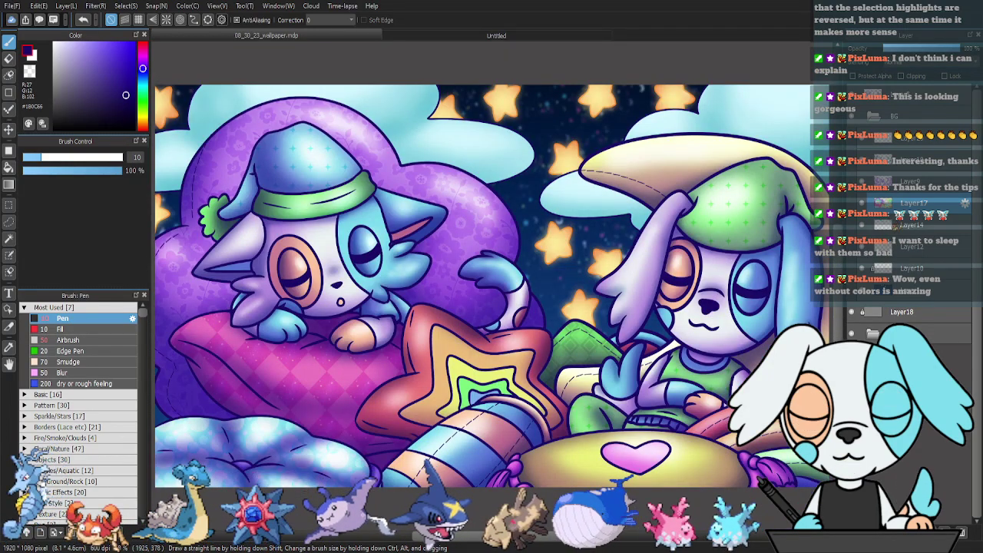
# Move line art layer Layer5 into the BG folder, collapse the folder, and add a new layer above it.
pyautogui.click(901, 117)
pyautogui.click(874, 117)
pyautogui.moveTo(914, 95); pyautogui.dragTo(917, 124)
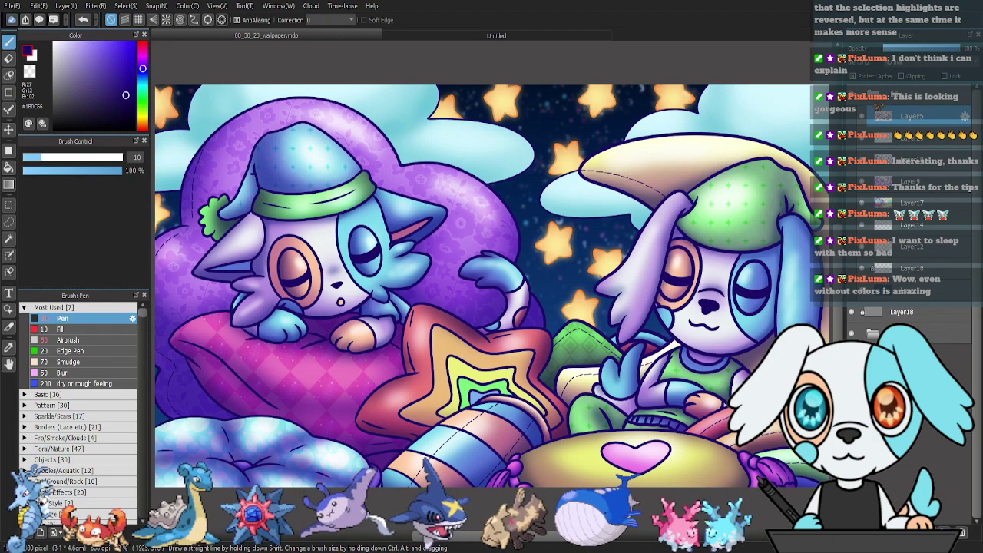
pyautogui.scroll(-5, 900, 117)
pyautogui.click(854, 532)
# Try signature strokes along the yellow pillow's lower edge, undo them, and switch to the Edge Pen at size 10.5.
pyautogui.moveTo(700, 471); pyautogui.dragTo(562, 408)
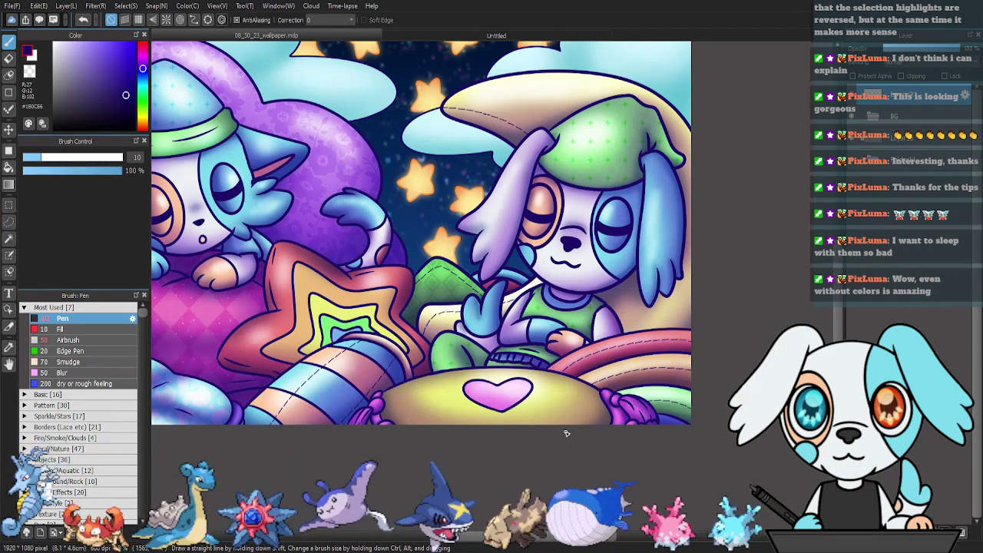
pyautogui.scroll(2, 573, 430)
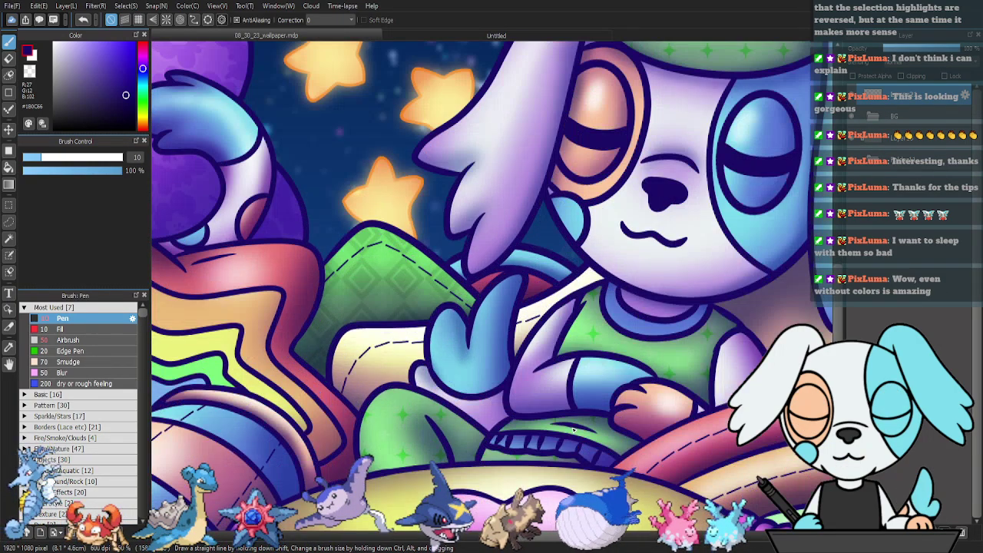
pyautogui.moveTo(581, 440); pyautogui.dragTo(415, 226)
pyautogui.scroll(2, 429, 201)
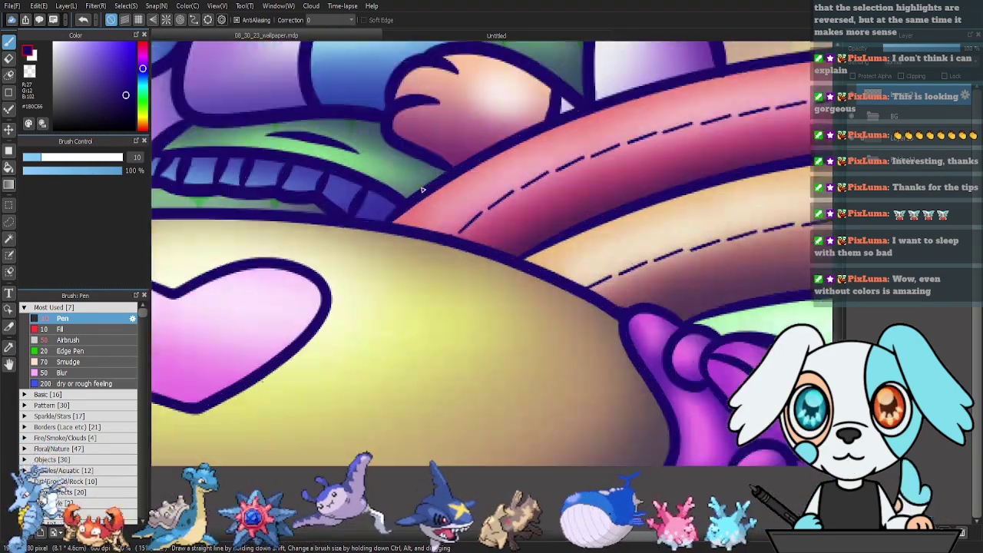
pyautogui.moveTo(489, 413); pyautogui.dragTo(595, 327)
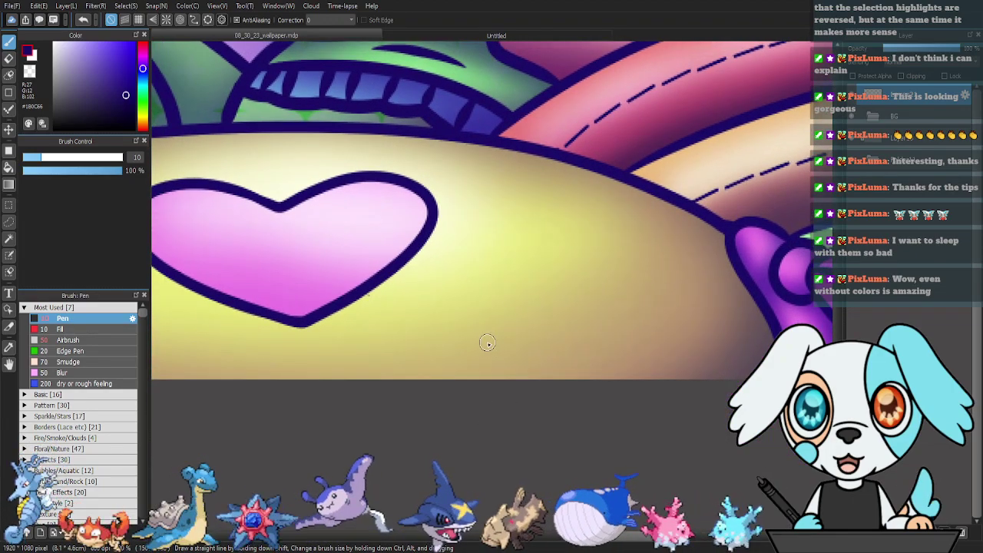
pyautogui.moveTo(451, 367)
pyautogui.mouseDown()
pyautogui.moveTo(483, 349)
pyautogui.moveTo(451, 319)
pyautogui.mouseUp()
pyautogui.hotkey('ctrl', 'z')
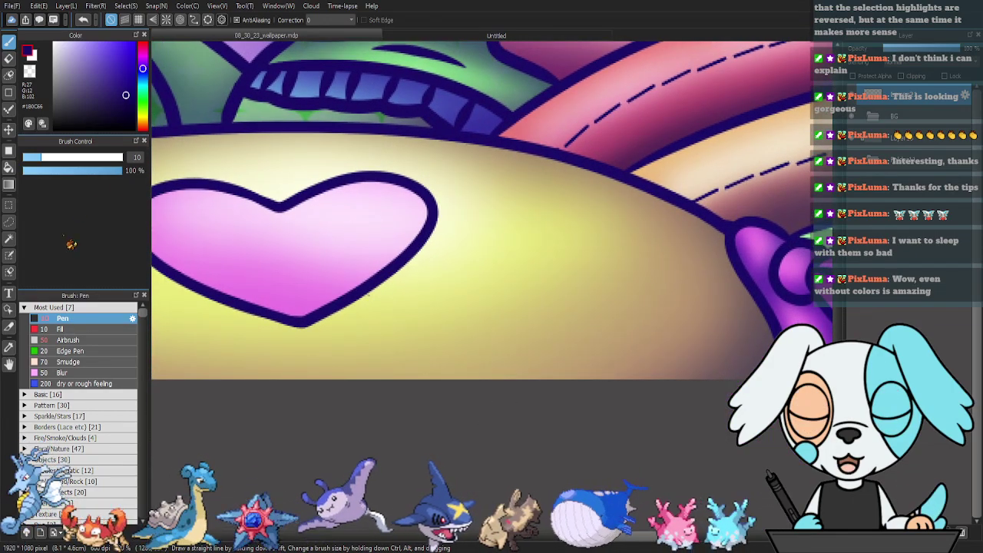
pyautogui.click(85, 350)
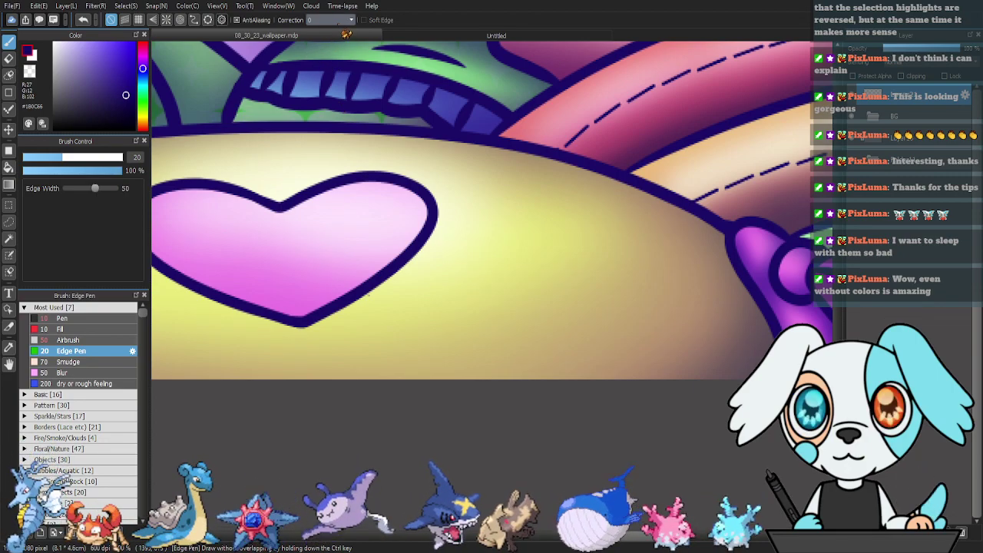
pyautogui.moveTo(454, 368)
pyautogui.mouseDown()
pyautogui.moveTo(451, 327)
pyautogui.moveTo(435, 335)
pyautogui.moveTo(433, 369)
pyautogui.moveTo(488, 349)
pyautogui.moveTo(507, 367)
pyautogui.mouseUp()
pyautogui.hotkey('ctrl', 'z')
pyautogui.click(43, 157)
# Hand-letter the artist's signature in white with a dark purple edge along the yellow pillow's bottom, and shift the lettering slightly left.
pyautogui.moveTo(535, 333)
pyautogui.mouseDown()
pyautogui.moveTo(534, 373)
pyautogui.moveTo(560, 374)
pyautogui.mouseUp()
pyautogui.moveTo(561, 334)
pyautogui.mouseDown()
pyautogui.moveTo(592, 334)
pyautogui.moveTo(565, 341)
pyautogui.moveTo(565, 374)
pyautogui.mouseUp()
pyautogui.moveTo(566, 351)
pyautogui.mouseDown()
pyautogui.moveTo(628, 330)
pyautogui.moveTo(597, 371)
pyautogui.moveTo(616, 352)
pyautogui.moveTo(634, 350)
pyautogui.mouseUp()
pyautogui.moveTo(651, 327)
pyautogui.mouseDown()
pyautogui.moveTo(636, 357)
pyautogui.moveTo(667, 334)
pyautogui.moveTo(687, 373)
pyautogui.mouseUp()
pyautogui.moveTo(661, 358)
pyautogui.mouseDown()
pyautogui.moveTo(680, 358)
pyautogui.moveTo(691, 373)
pyautogui.mouseUp()
pyautogui.moveTo(691, 332); pyautogui.dragTo(693, 355)
pyautogui.moveTo(698, 355)
pyautogui.mouseDown()
pyautogui.moveTo(717, 367)
pyautogui.moveTo(768, 335)
pyautogui.mouseUp()
pyautogui.moveTo(748, 337); pyautogui.dragTo(748, 373)
pyautogui.press('k')
pyautogui.moveTo(682, 355); pyautogui.dragTo(655, 358)
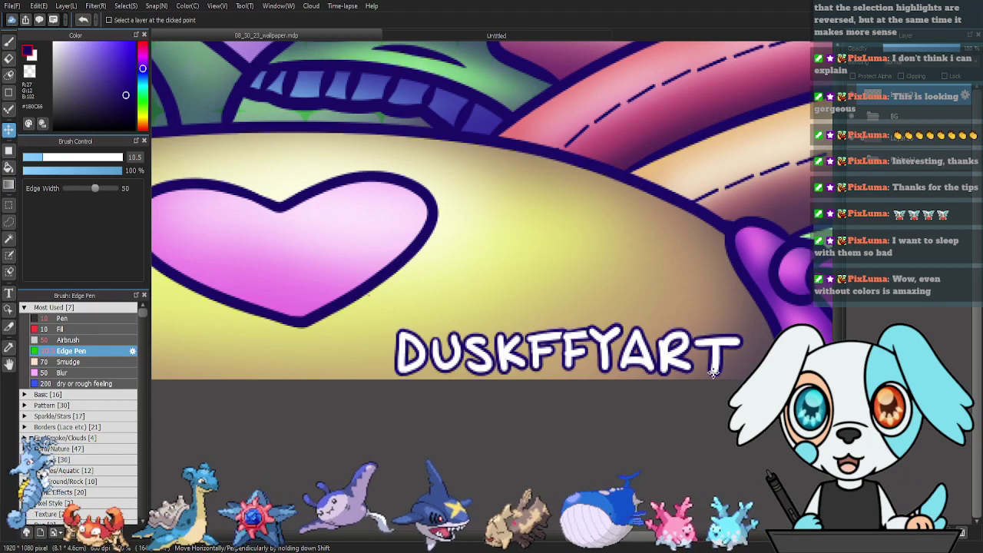
# Lower the signature layer's opacity to 37% and move the layer into the BG folder, leaving the folder collapsed.
pyautogui.hotkey('ctrl', '0')
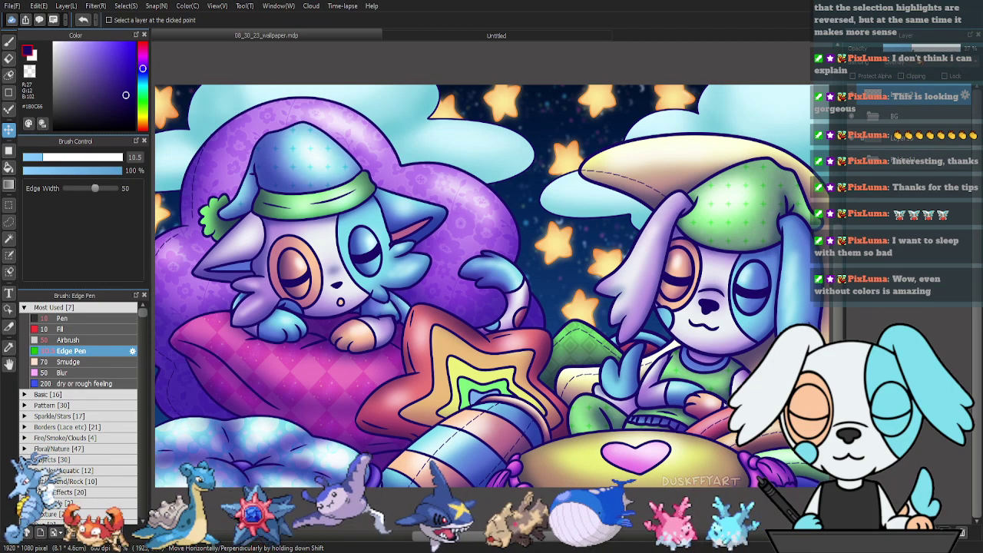
pyautogui.click(886, 119)
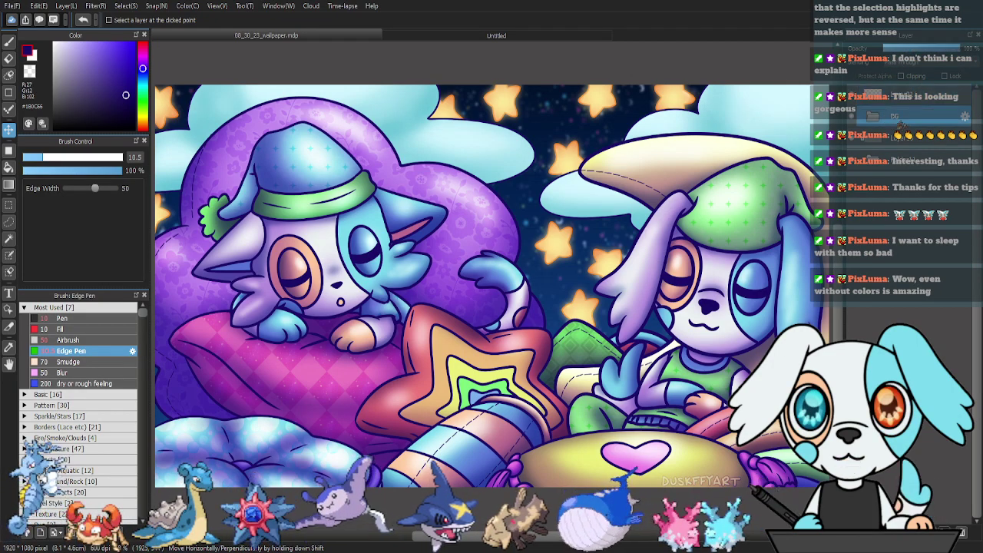
pyautogui.click(877, 119)
pyautogui.click(913, 96)
pyautogui.moveTo(910, 129); pyautogui.dragTo(910, 129)
pyautogui.click(876, 96)
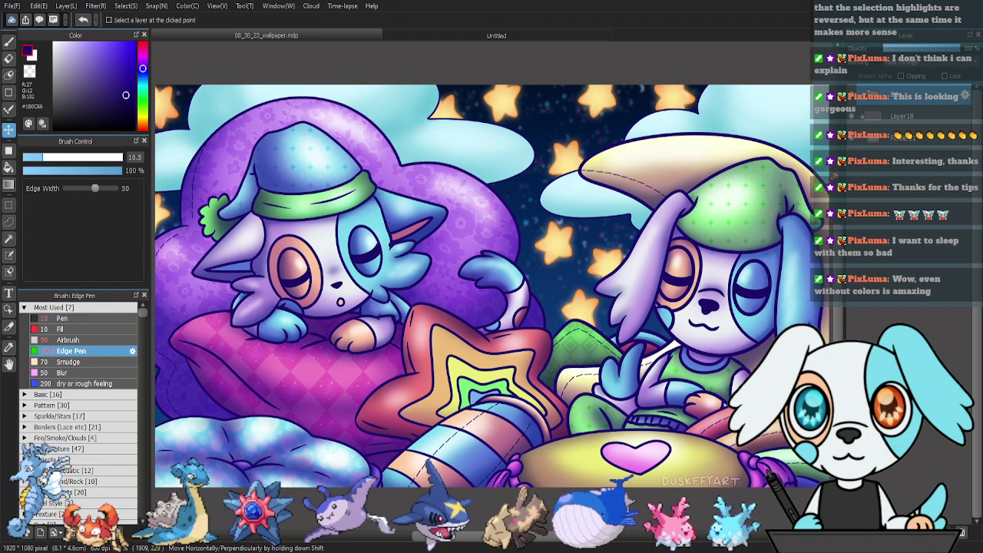
pyautogui.scroll(-1, 824, 168)
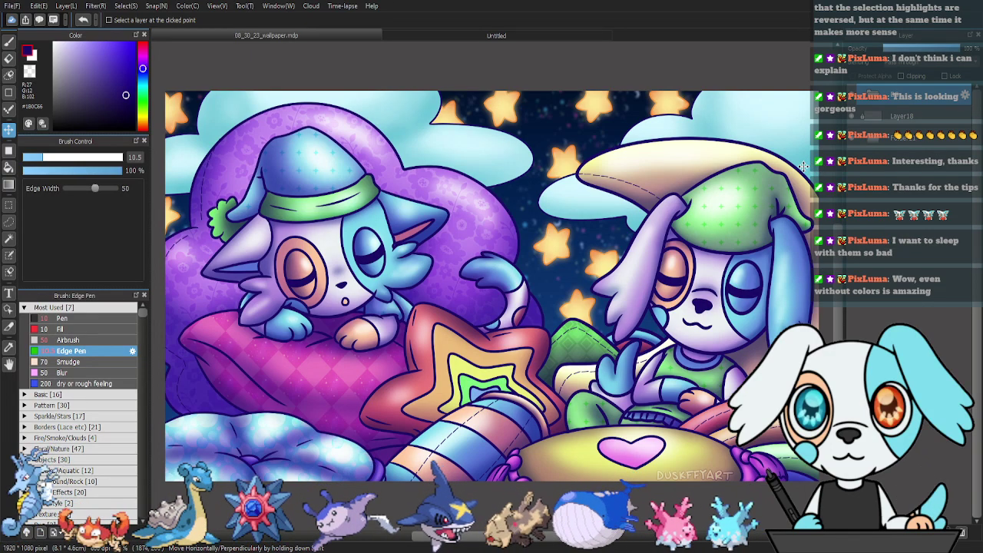
pyautogui.hotkey('ctrl', '-')
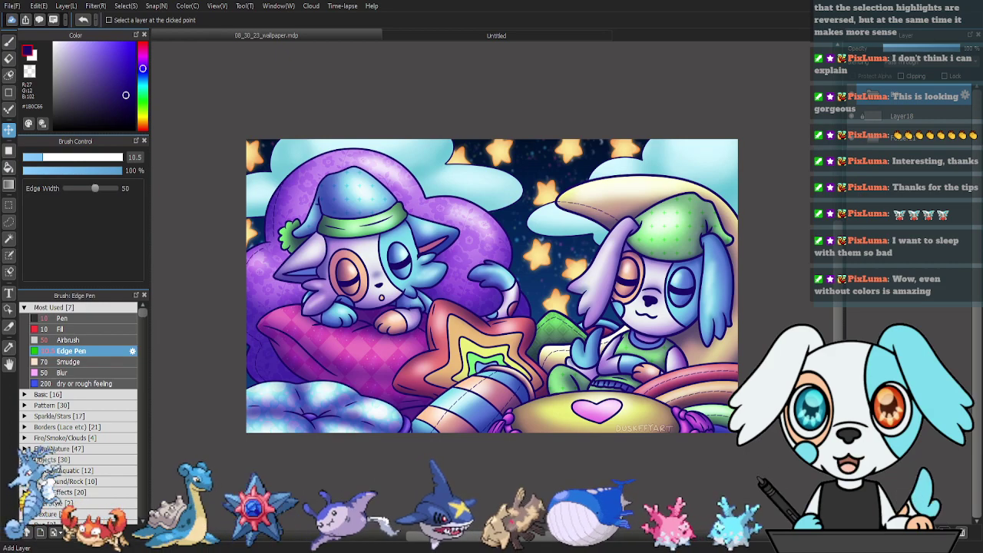
# Add a new layer above the collapsed BG folder and make it the active layer.
pyautogui.click(854, 532)
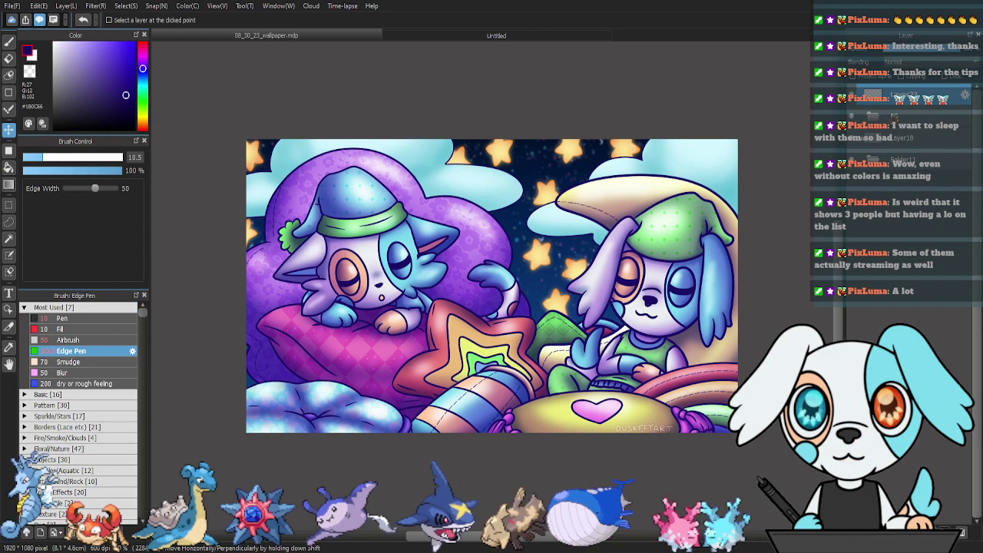
pyautogui.click(894, 117)
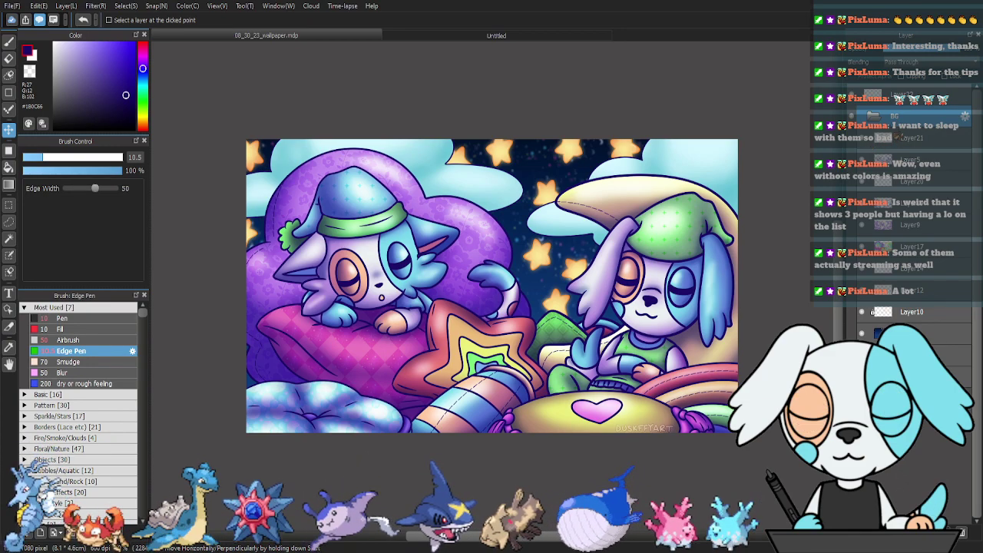
pyautogui.click(874, 115)
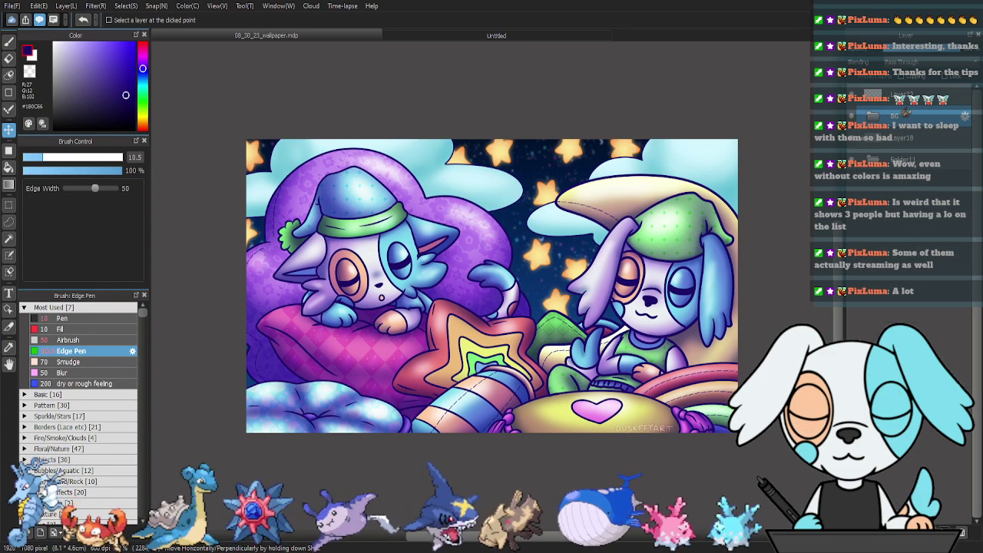
pyautogui.click(900, 95)
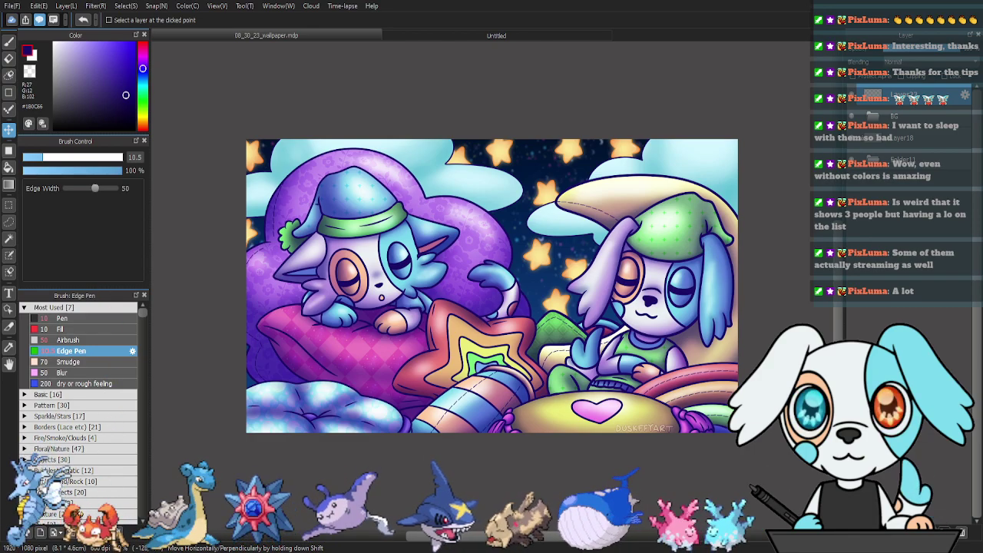
# Discard a galaxy material and place the pink bokeh-lights material across the whole canvas at 67 zoom on the new layer.
pyautogui.hotkey('ctrl', 'Tab')
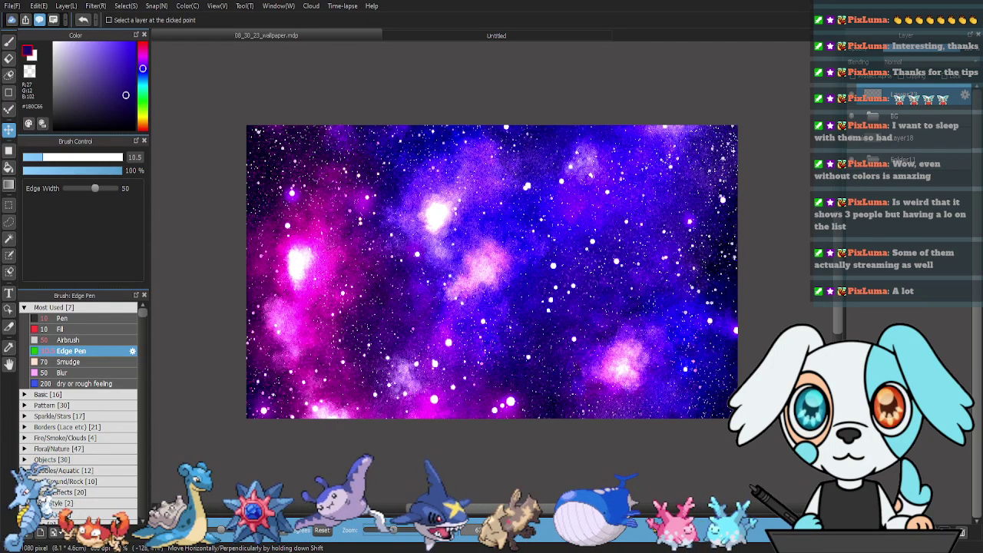
pyautogui.click(588, 530)
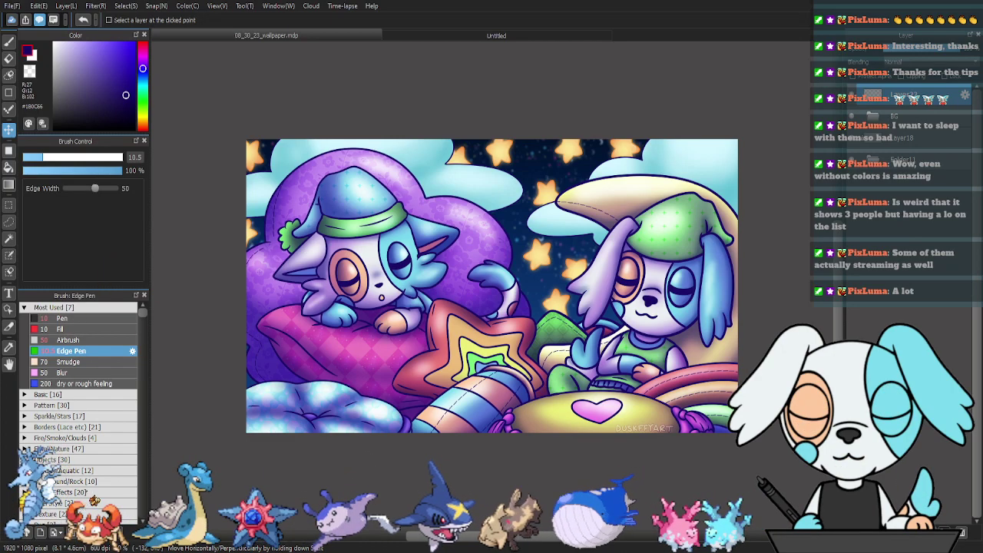
pyautogui.moveTo(0, 460); pyautogui.dragTo(507, 471)
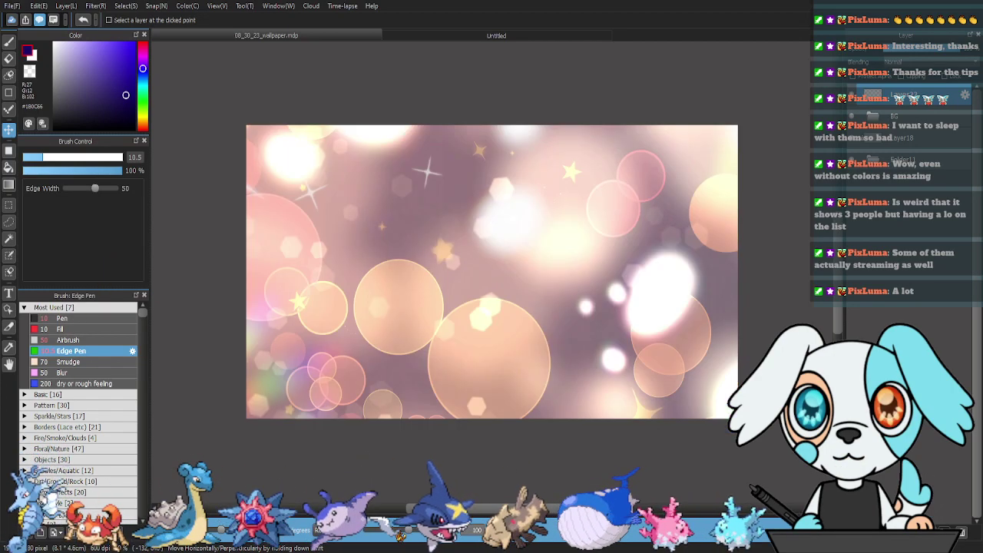
pyautogui.moveTo(392, 530); pyautogui.dragTo(383, 530)
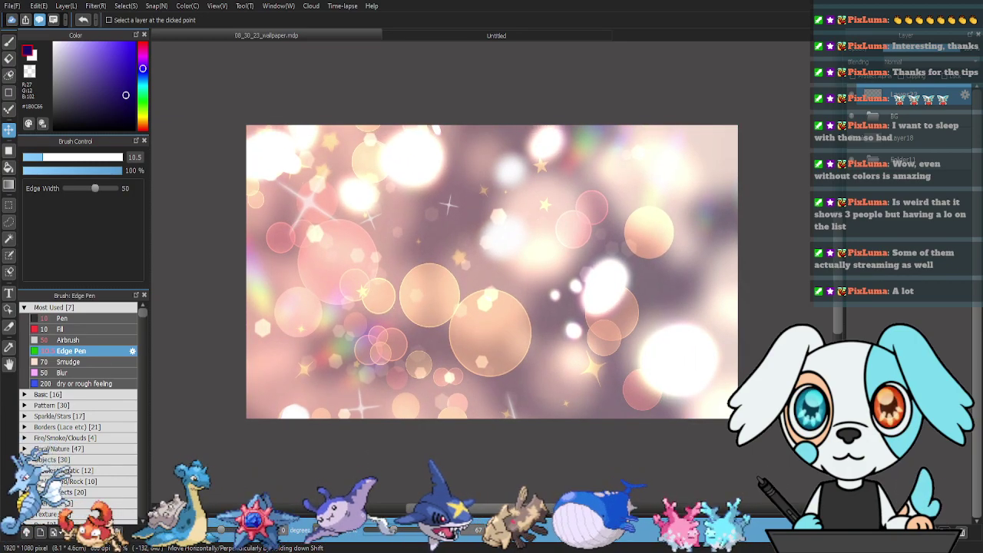
pyautogui.click(795, 530)
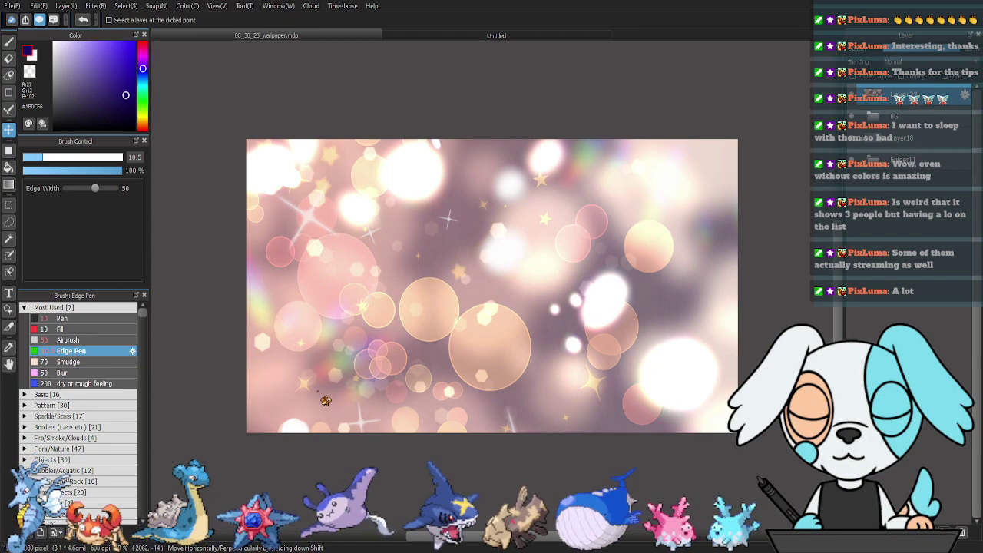
# Convert the bokeh layer to grayscale and blend it as Soft Light, comparing Hard Light and Overlay.
pyautogui.hotkey('ctrl', 'shift', 'u')
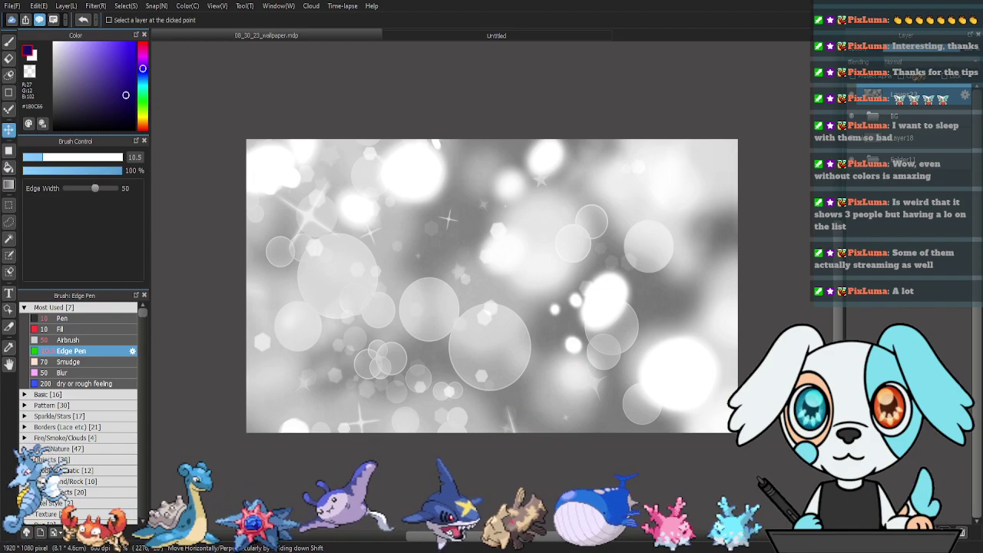
pyautogui.click(925, 160)
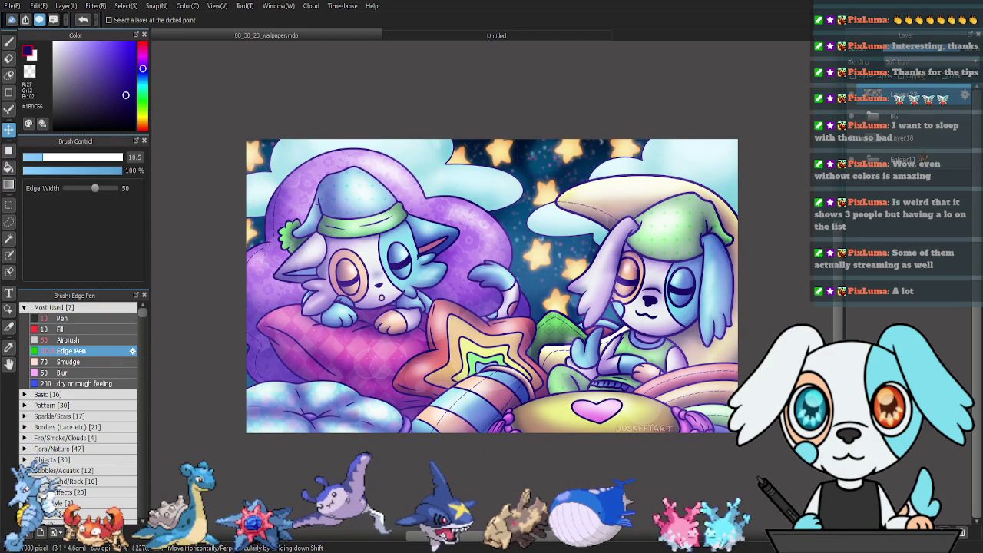
pyautogui.click(919, 166)
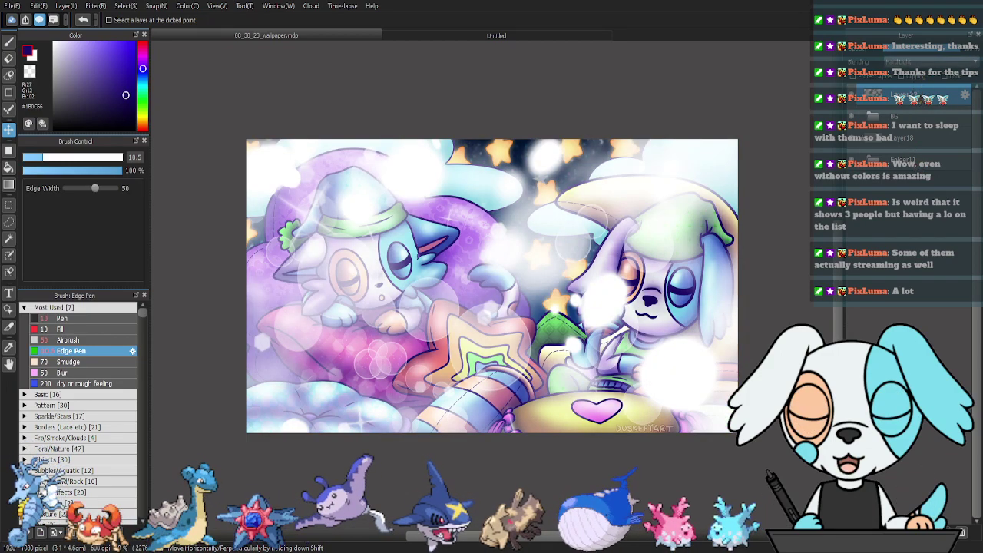
pyautogui.click(918, 109)
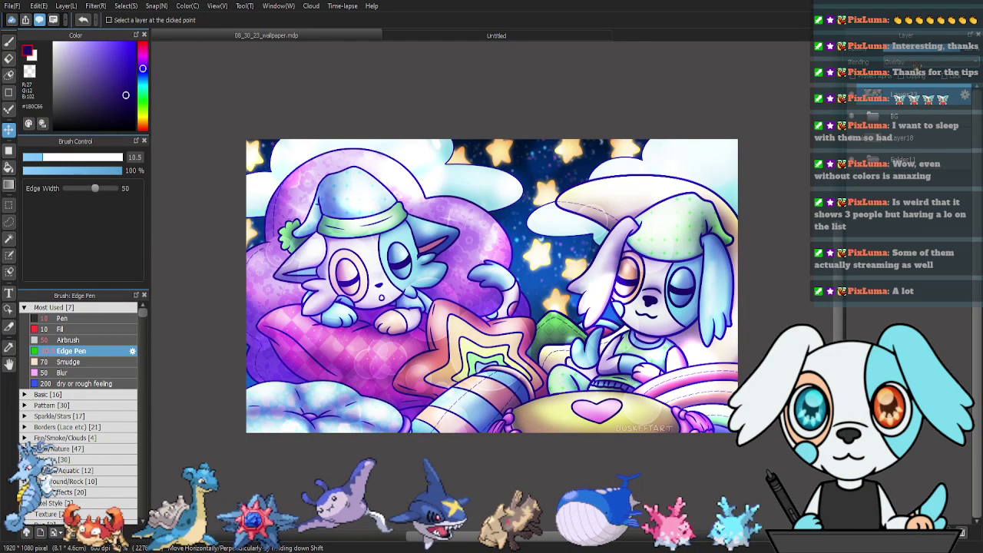
pyautogui.click(915, 61)
pyautogui.click(914, 159)
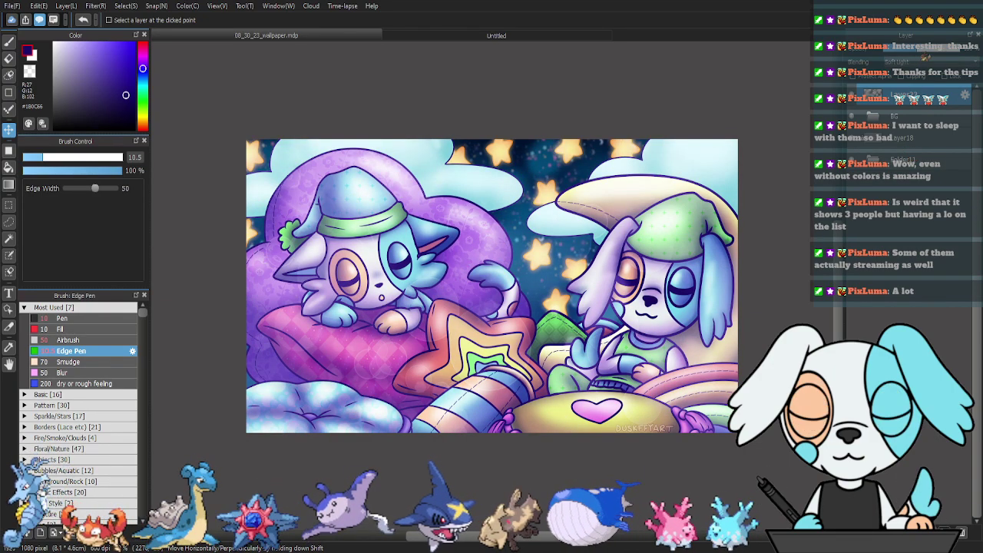
# Reduce the bokeh layer's opacity to 40% and try Add blending before switching the layer to Overlay.
pyautogui.click(917, 48)
pyautogui.click(938, 50)
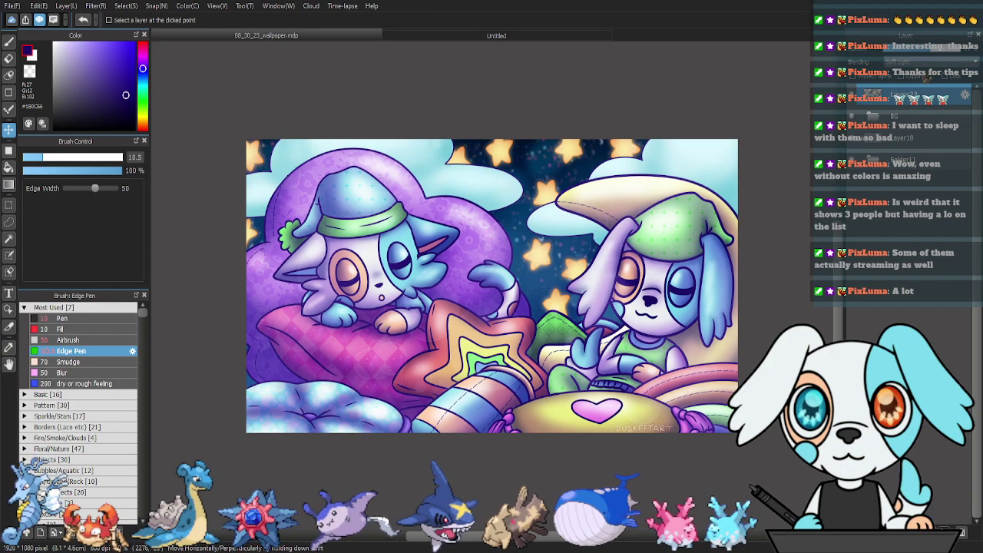
pyautogui.click(916, 93)
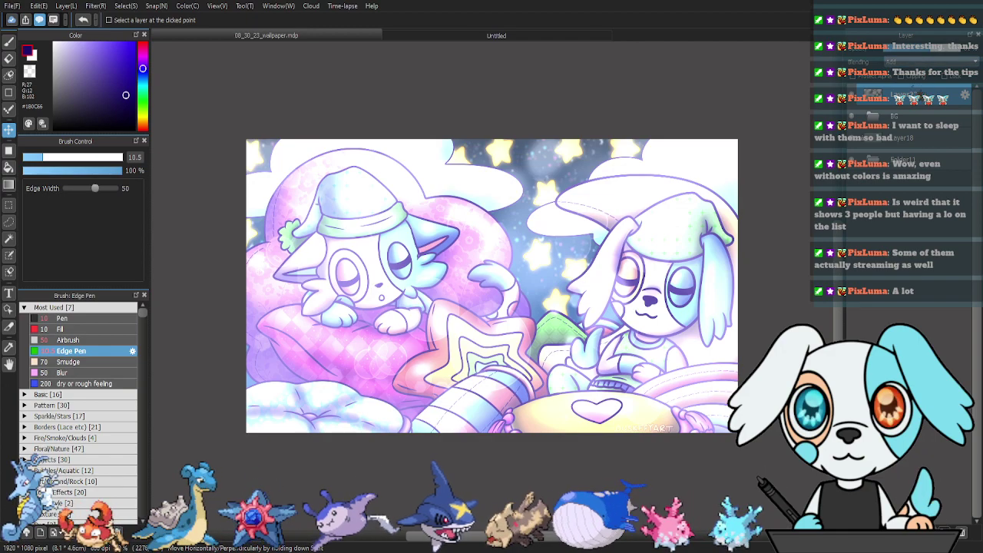
pyautogui.click(915, 109)
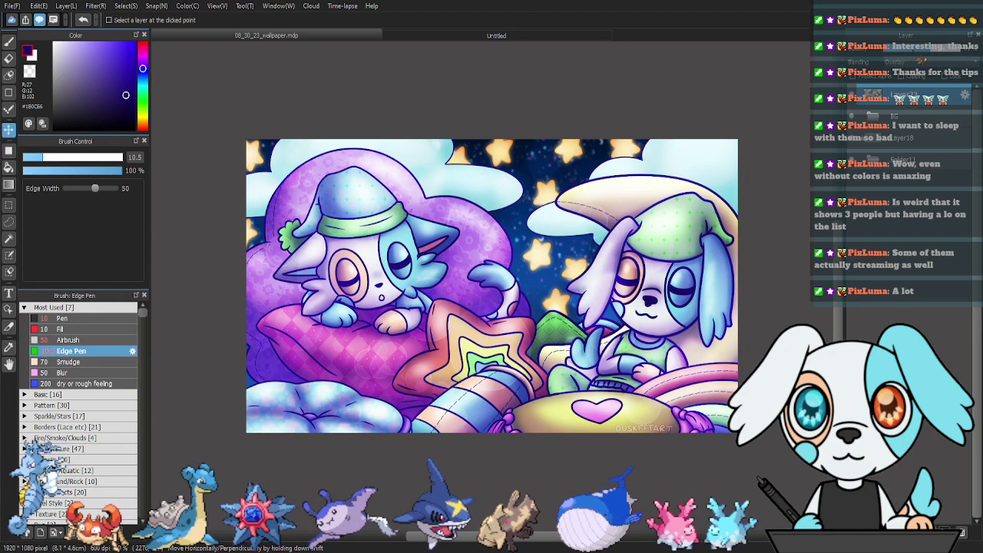
pyautogui.press('Down')
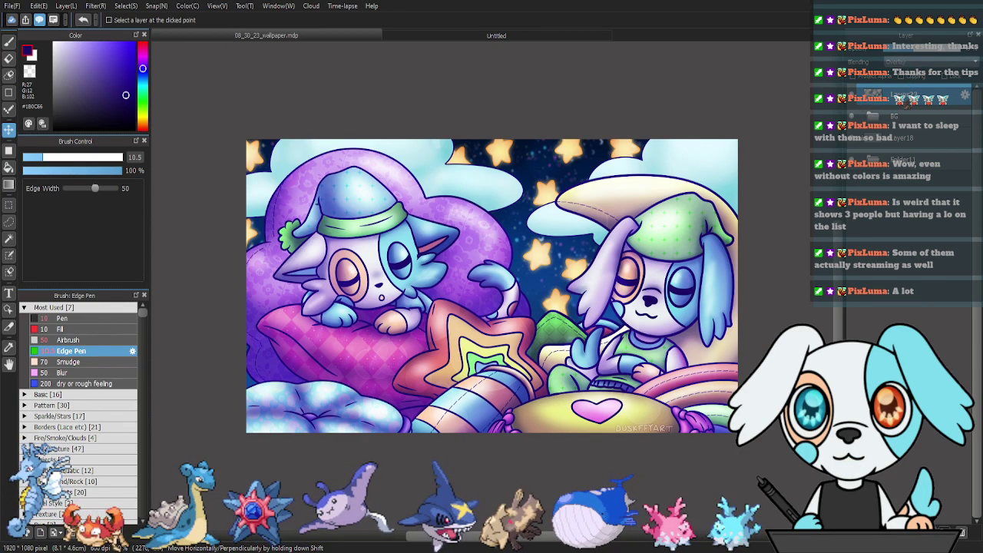
# Compare Normal, Multiply, Brightness and Saturation blending on the bokeh layer over the finished artwork.
pyautogui.click(909, 84)
pyautogui.click(914, 62)
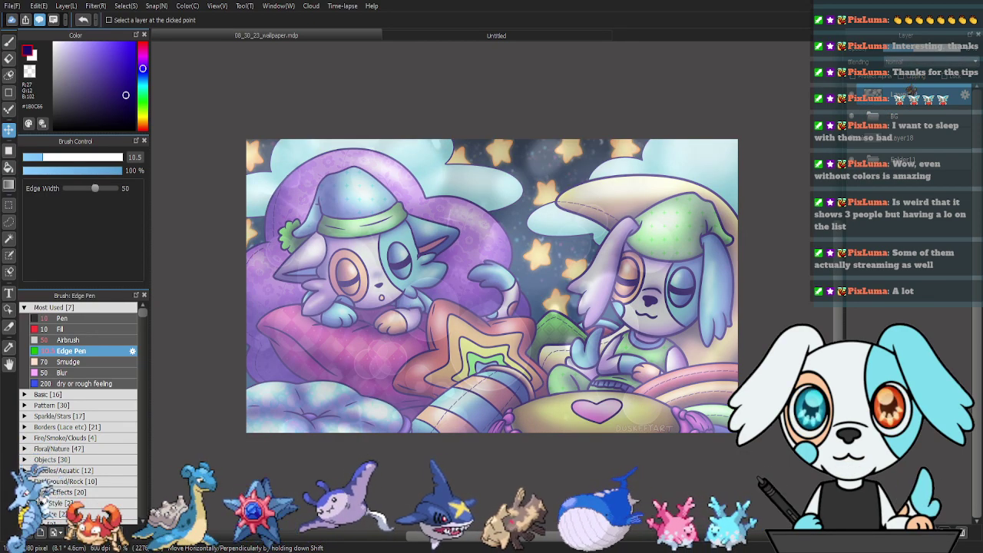
pyautogui.click(910, 89)
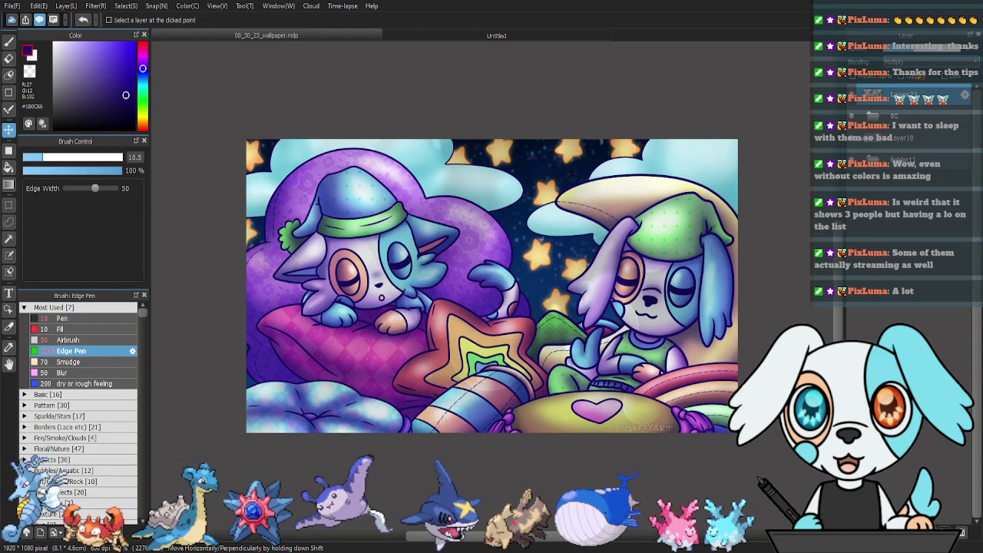
pyautogui.click(904, 189)
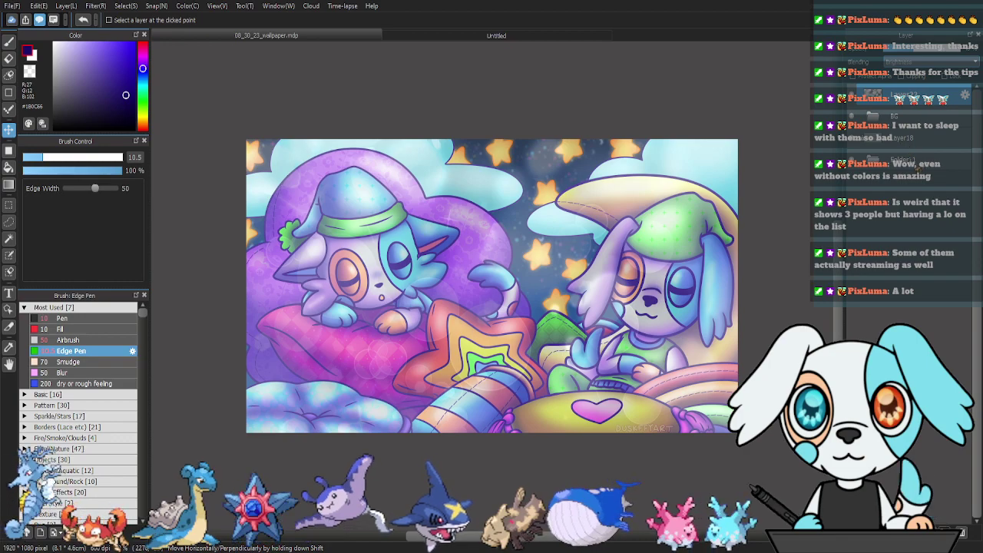
pyautogui.click(918, 141)
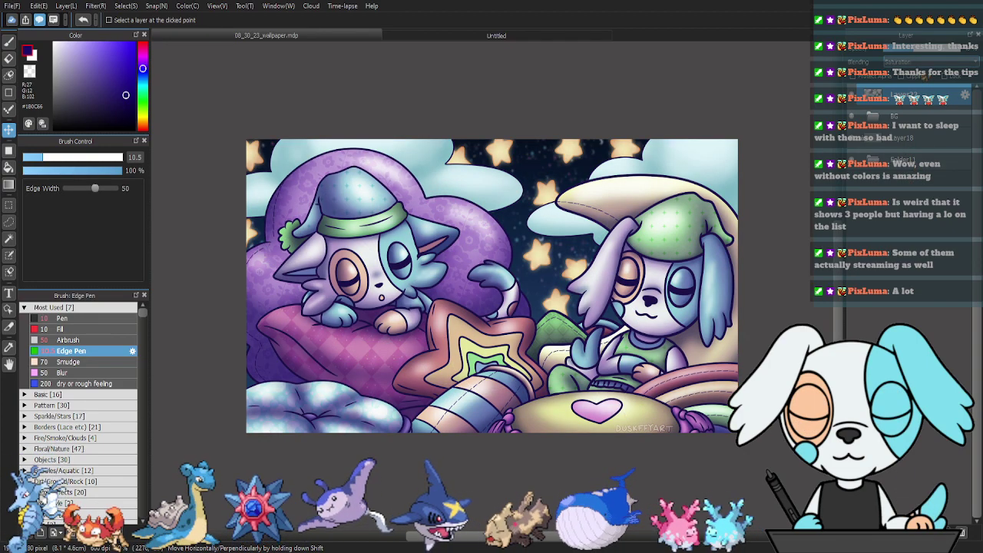
pyautogui.click(924, 62)
pyautogui.click(905, 190)
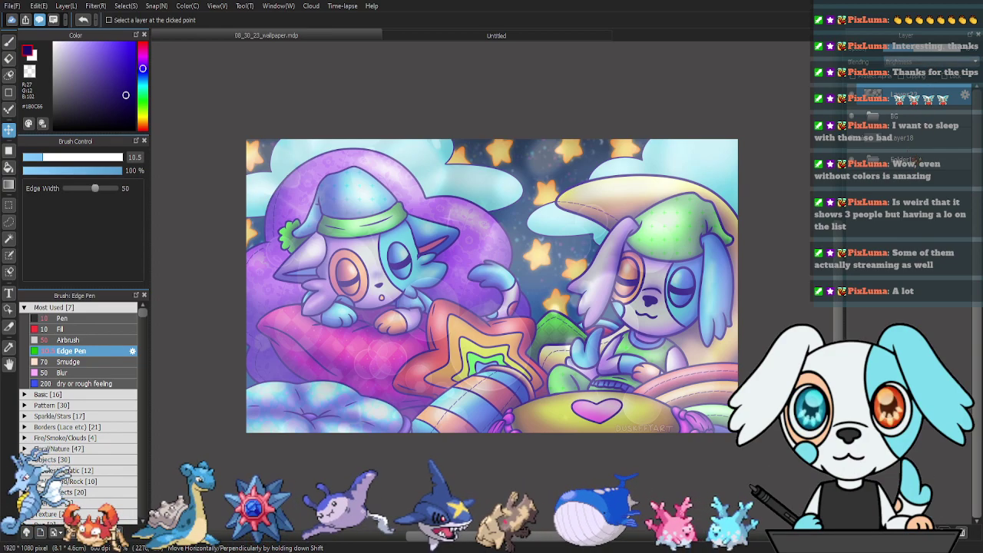
# Compare Soft Light, Hard Light, Burn, Dodge and Difference blending on the bokeh layer over the artwork.
pyautogui.click(916, 162)
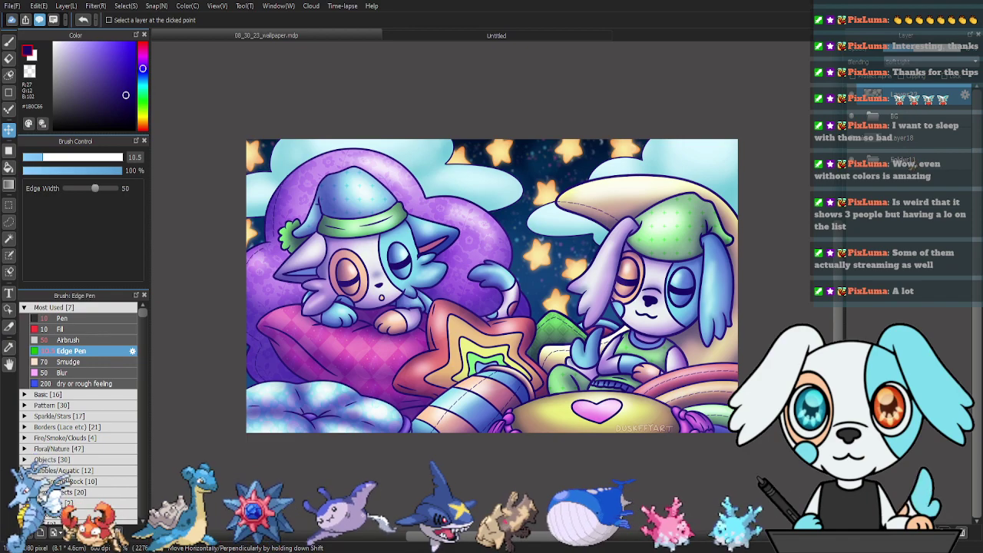
pyautogui.click(912, 165)
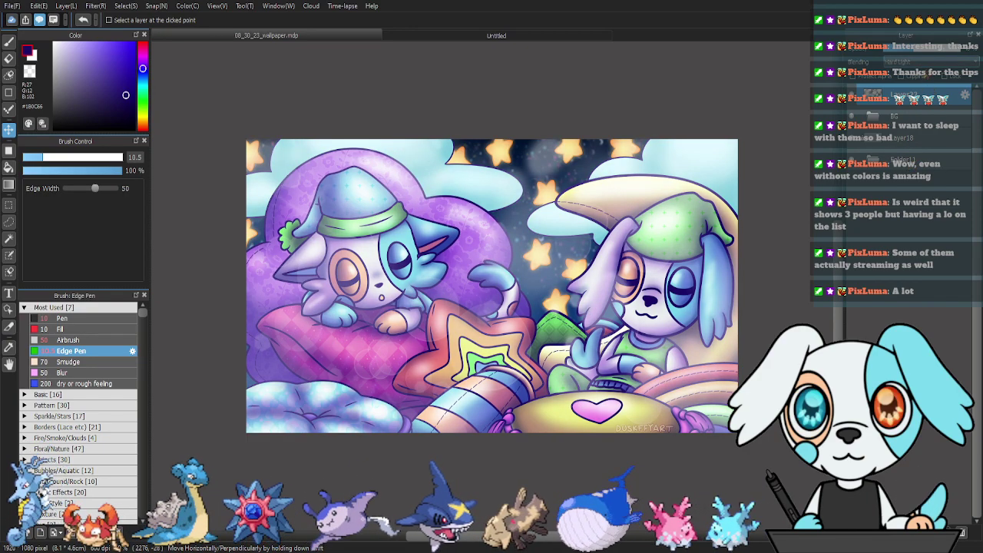
pyautogui.click(910, 155)
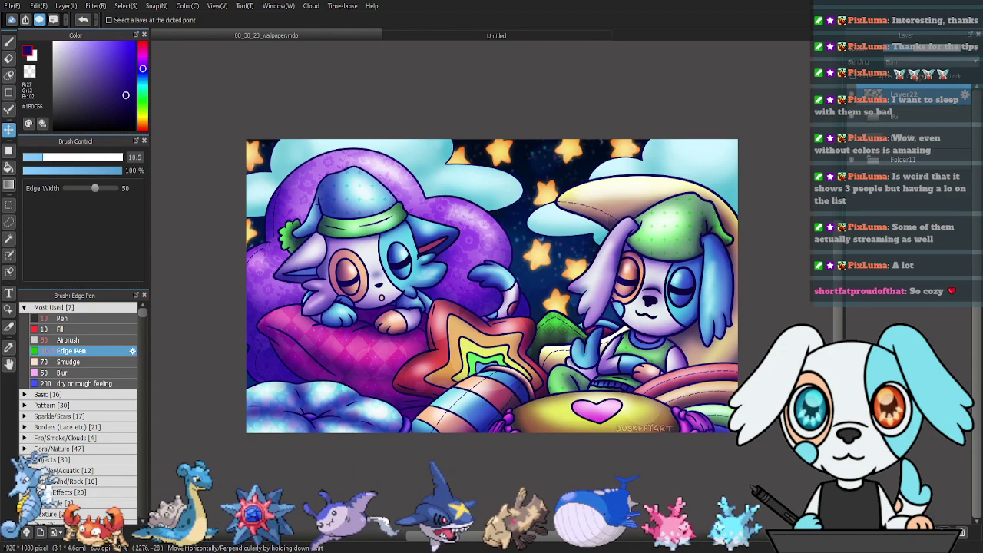
pyautogui.click(916, 142)
pyautogui.click(919, 63)
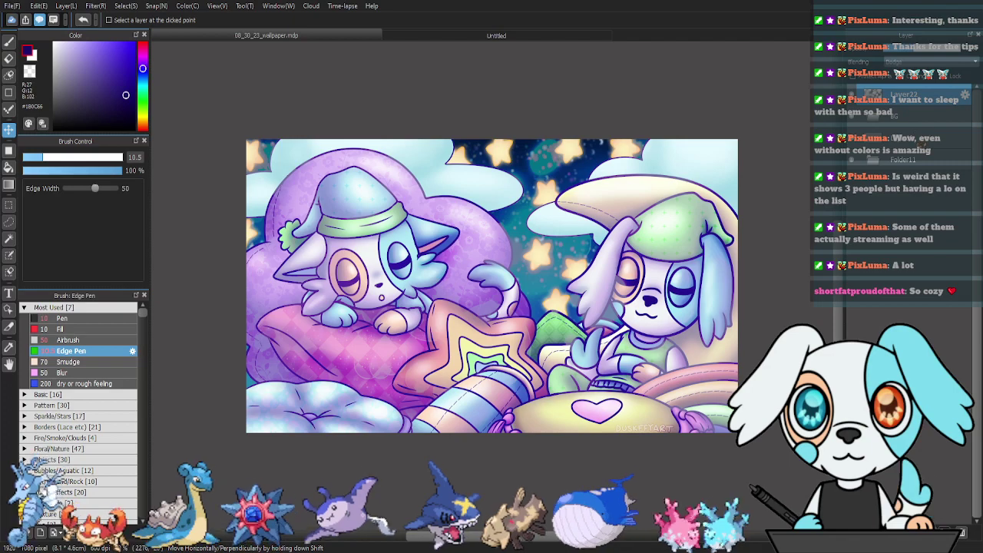
pyautogui.click(916, 133)
pyautogui.click(925, 62)
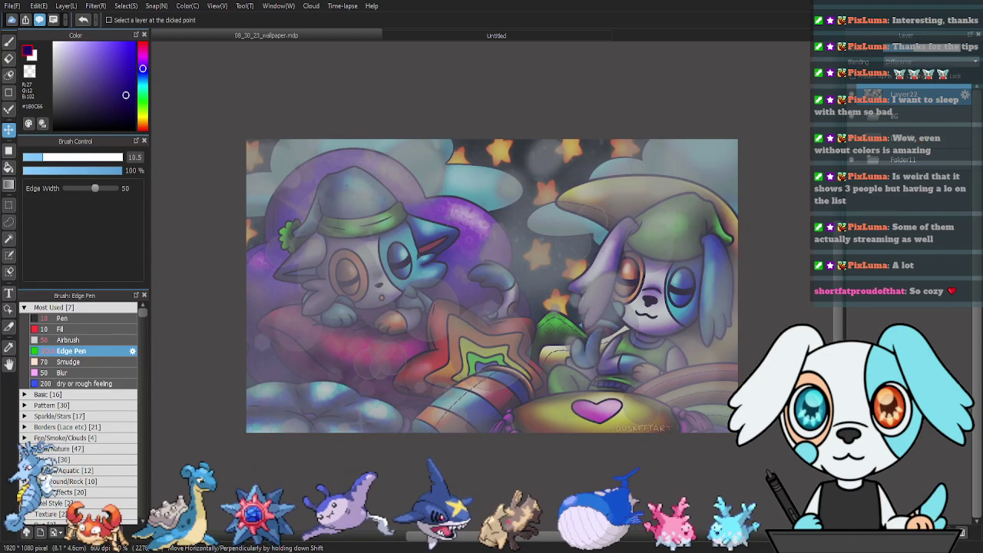
# Try Darken, Lighten and Screen blending on the bokeh layer before setting it to Overlay.
pyautogui.click(916, 124)
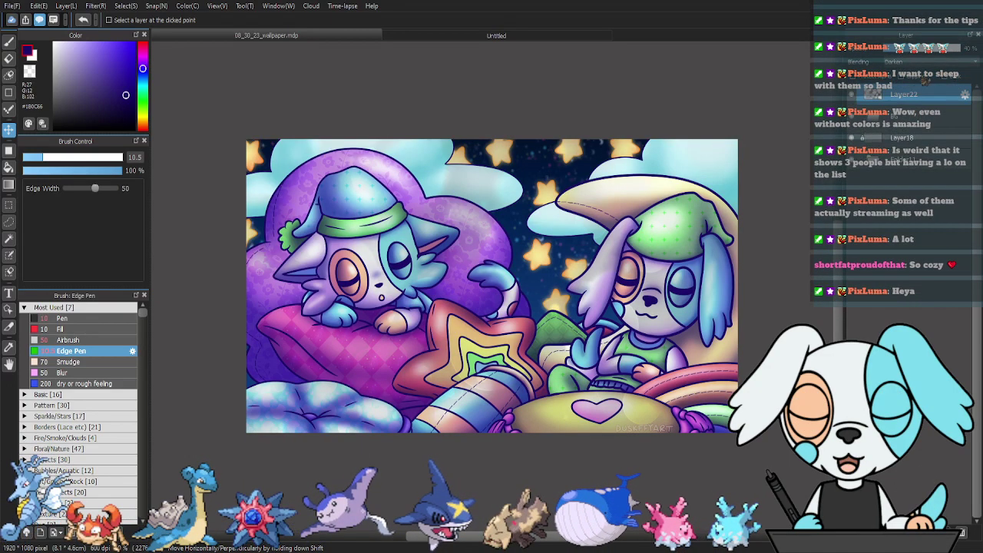
pyautogui.click(924, 64)
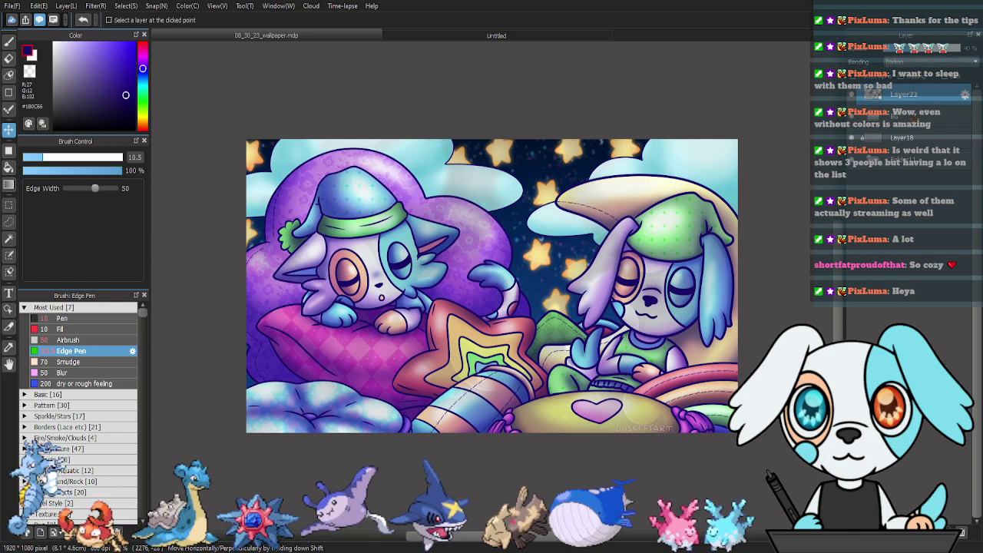
pyautogui.click(931, 78)
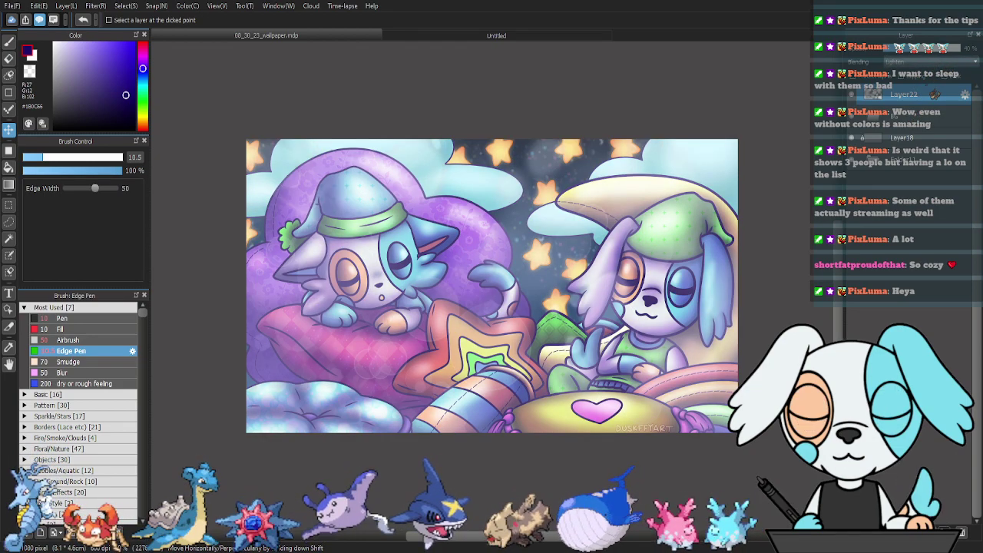
pyautogui.click(915, 118)
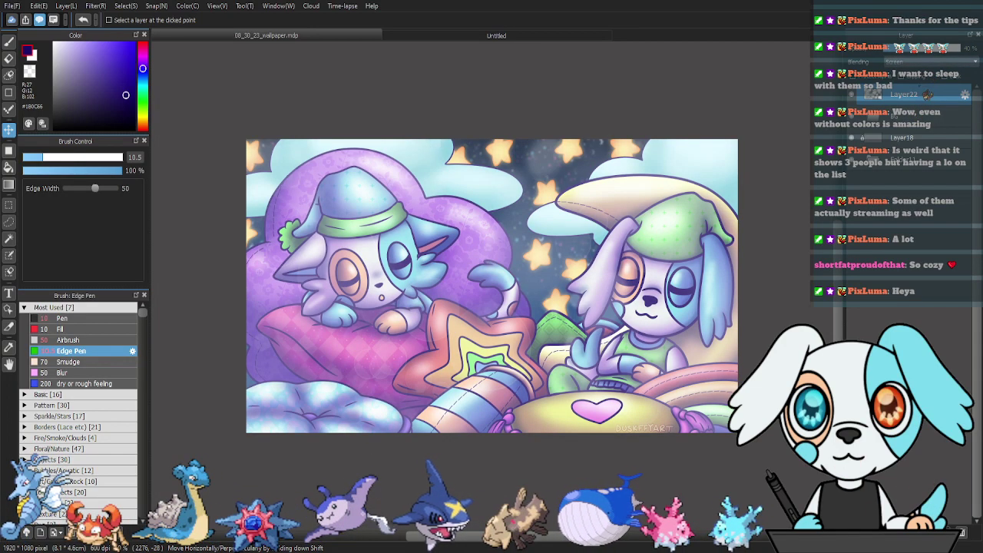
pyautogui.click(917, 109)
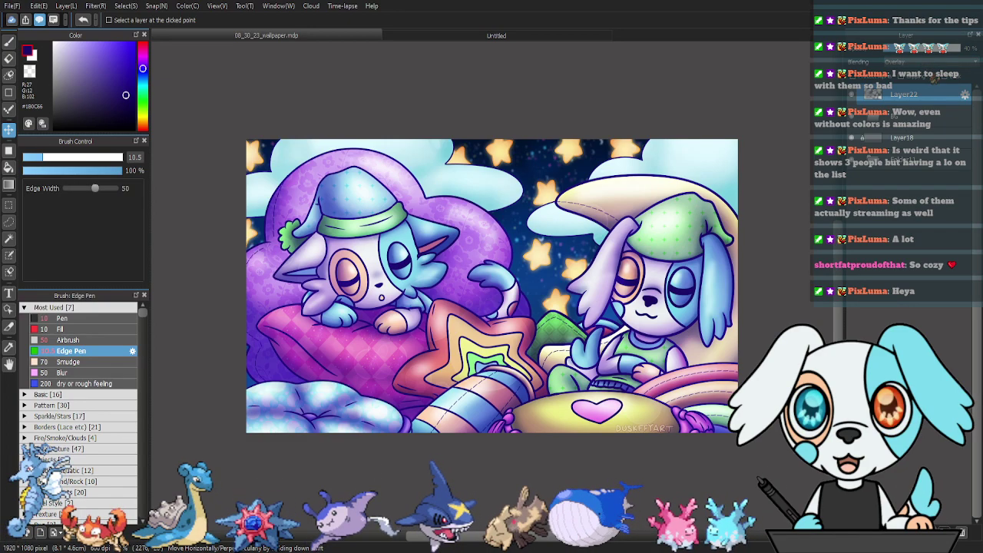
# Compare the artwork with and without the bokeh overlay, and clear the bokeh from its layer.
pyautogui.click(852, 96)
pyautogui.click(852, 95)
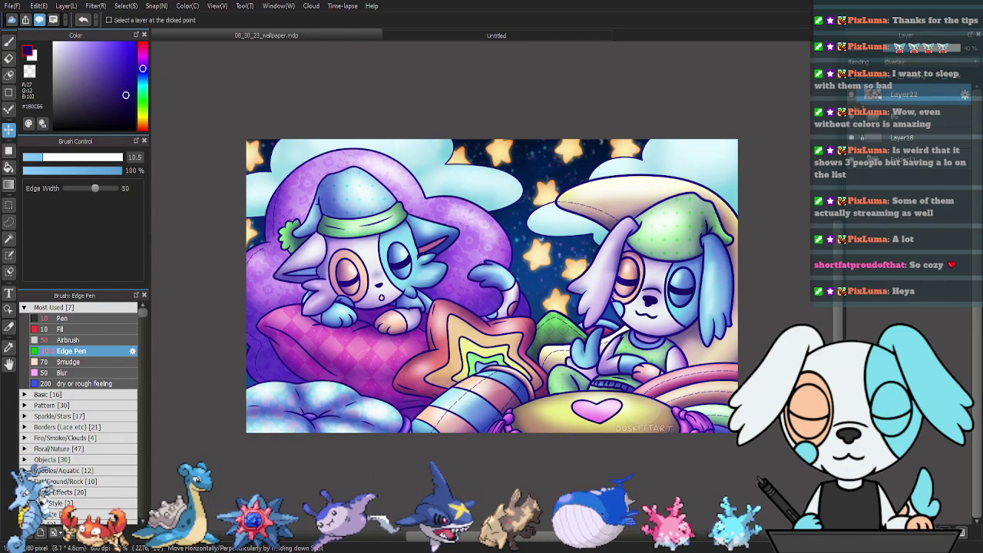
pyautogui.click(852, 96)
pyautogui.click(852, 96)
pyautogui.click(851, 96)
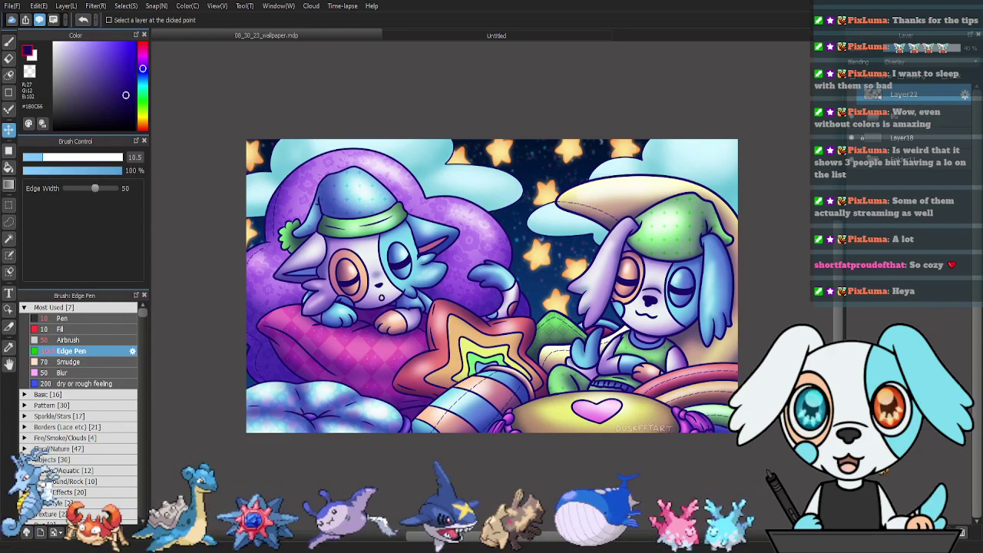
pyautogui.press('Down')
pyautogui.press('Down')
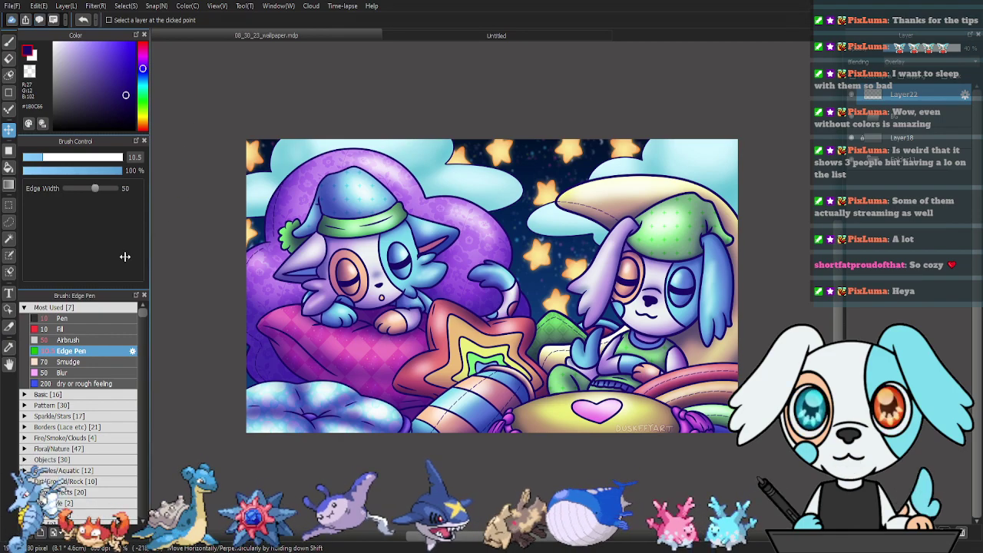
# Select the Watercolor Style Rounded Corners star brush from Sparkle/Stars, with white as the colour and the emptied layer at 100% opacity.
pyautogui.click(61, 416)
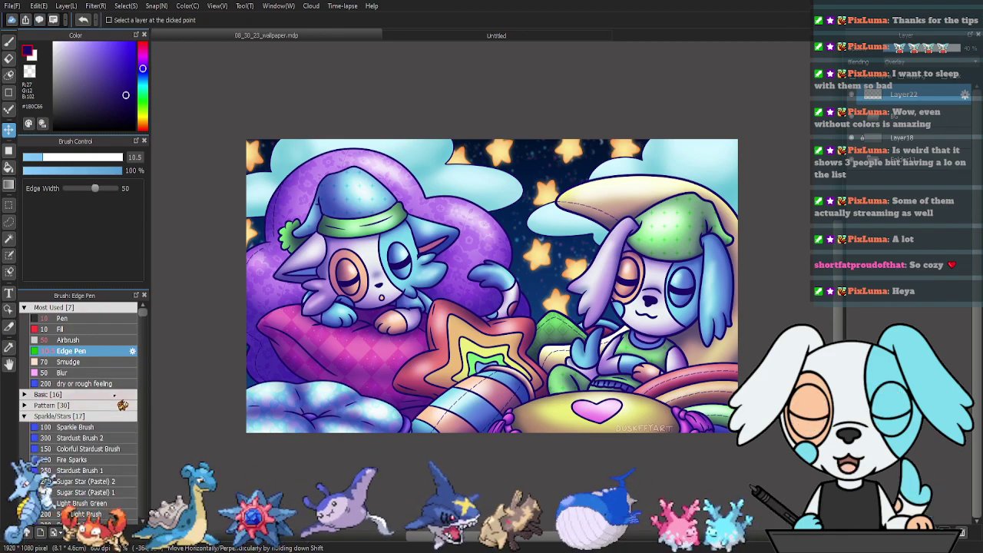
pyautogui.click(26, 307)
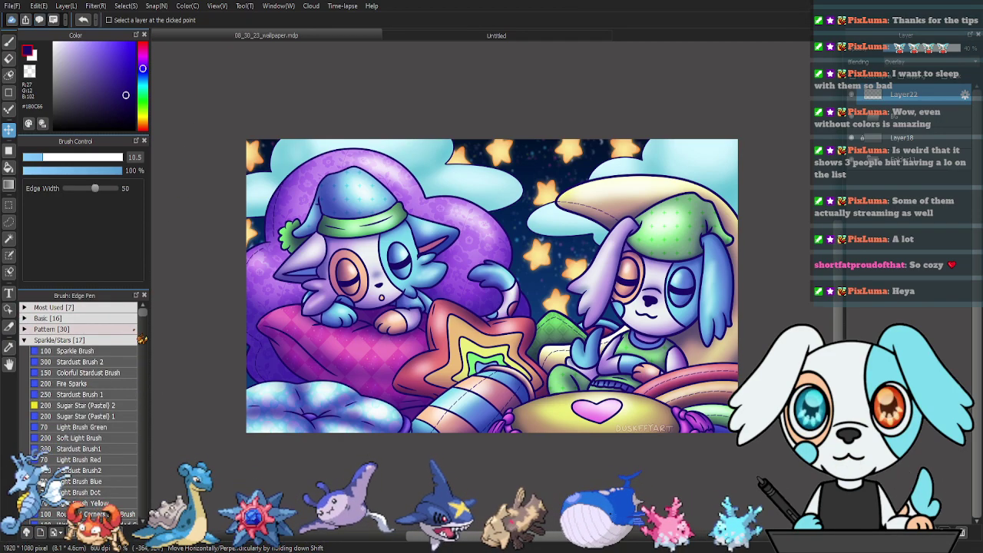
pyautogui.scroll(-2, 141, 328)
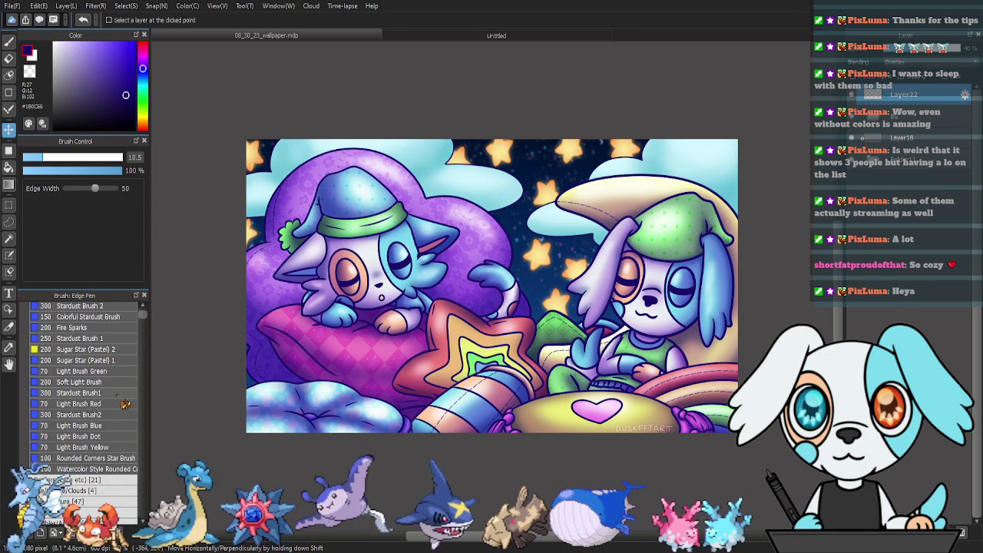
pyautogui.click(112, 470)
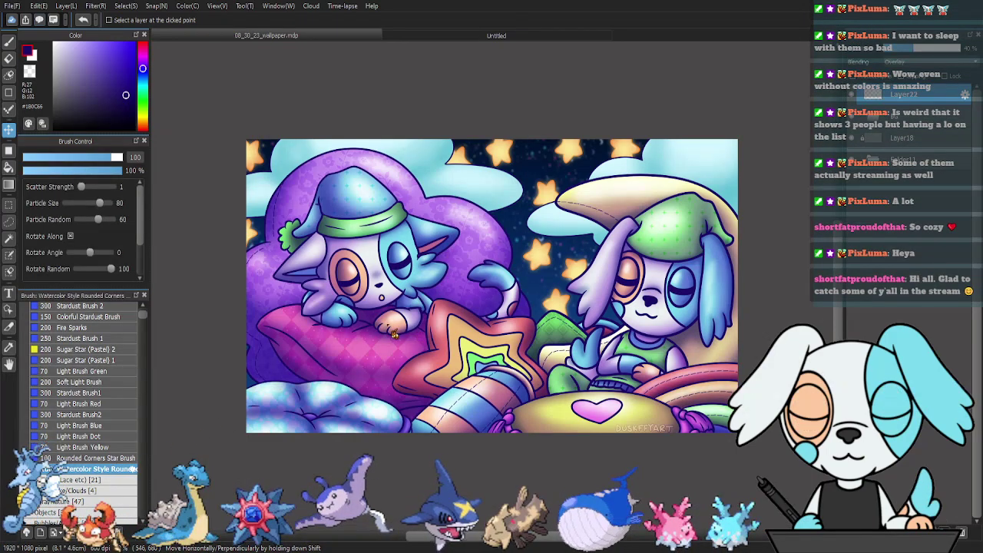
pyautogui.press('s')
pyautogui.press('d')
pyautogui.press('x')
pyautogui.press('b')
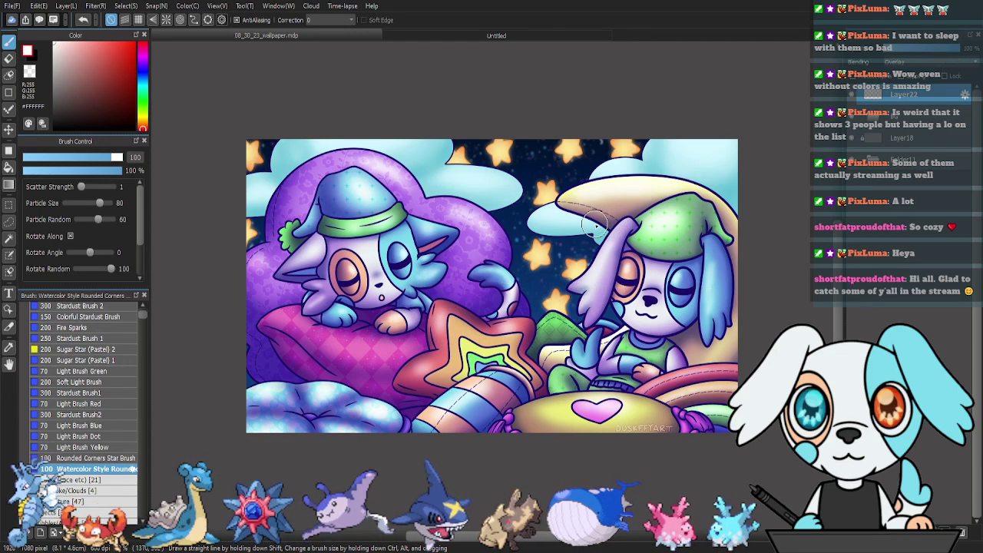
# Try scattering white stars across the whole artwork with the star brush at size 100 and at size 423.
pyautogui.moveTo(557, 274)
pyautogui.mouseDown()
pyautogui.moveTo(410, 254)
pyautogui.moveTo(593, 223)
pyautogui.moveTo(687, 313)
pyautogui.mouseUp()
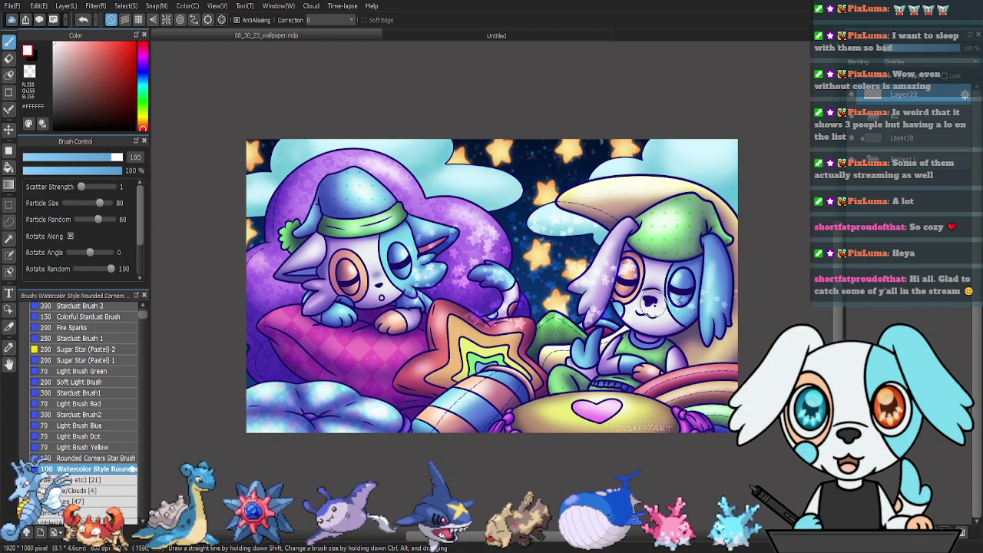
pyautogui.moveTo(121, 158); pyautogui.dragTo(257, 180)
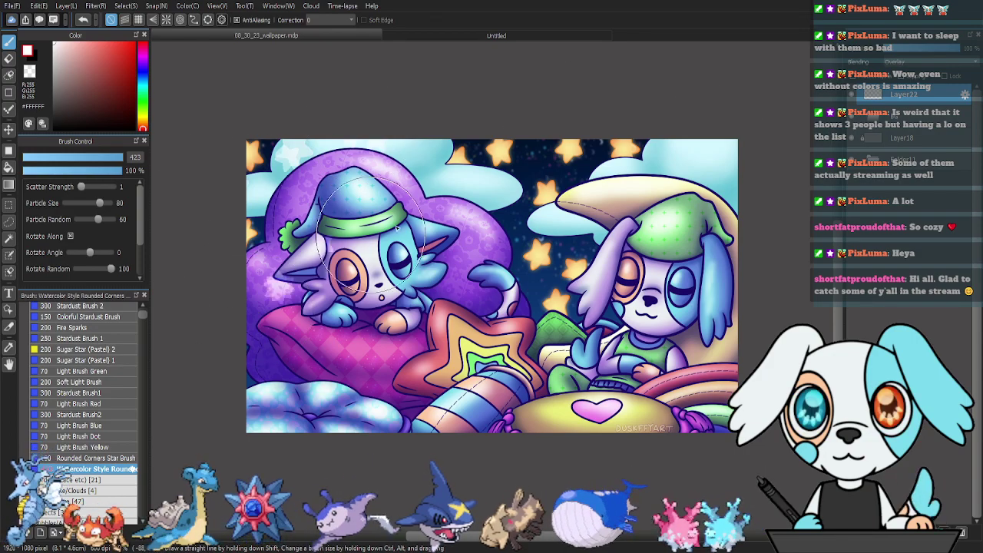
pyautogui.moveTo(759, 209)
pyautogui.mouseDown()
pyautogui.moveTo(423, 451)
pyautogui.moveTo(572, 451)
pyautogui.moveTo(830, 406)
pyautogui.moveTo(528, 251)
pyautogui.mouseUp()
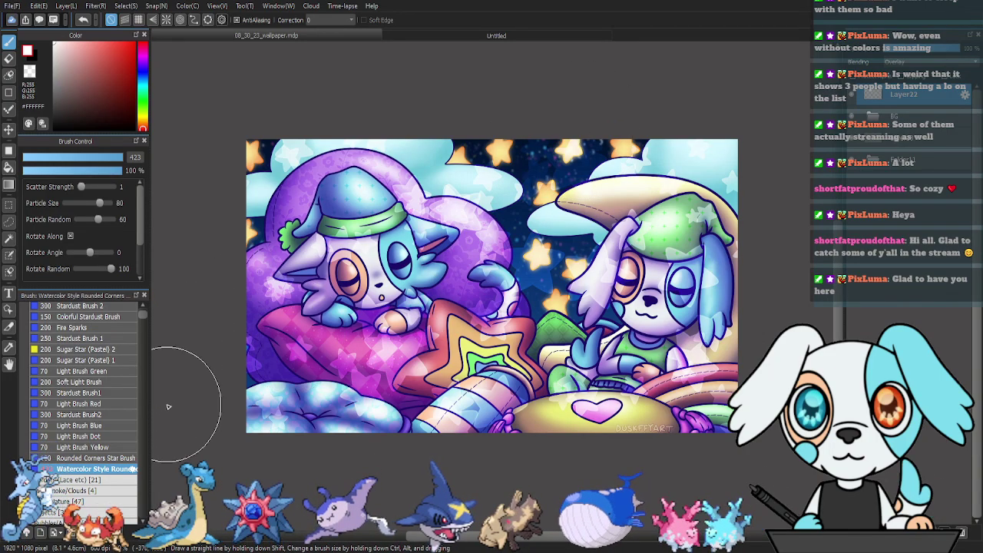
pyautogui.moveTo(902, 48); pyautogui.dragTo(919, 49)
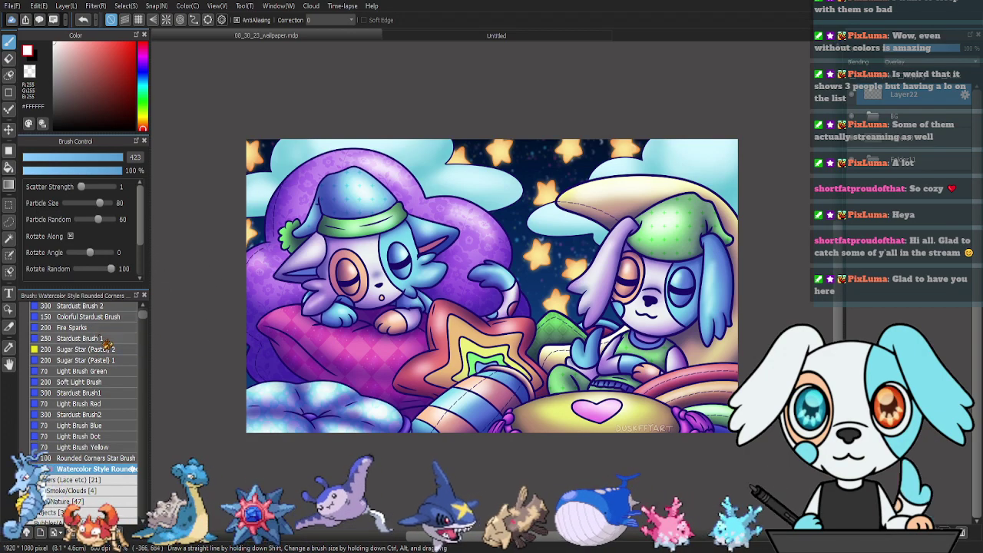
# Try a white Twinkle Brush 2 stroke at size 300 across the artwork and undo it.
pyautogui.scroll(-10, 145, 326)
pyautogui.scroll(-4, 146, 338)
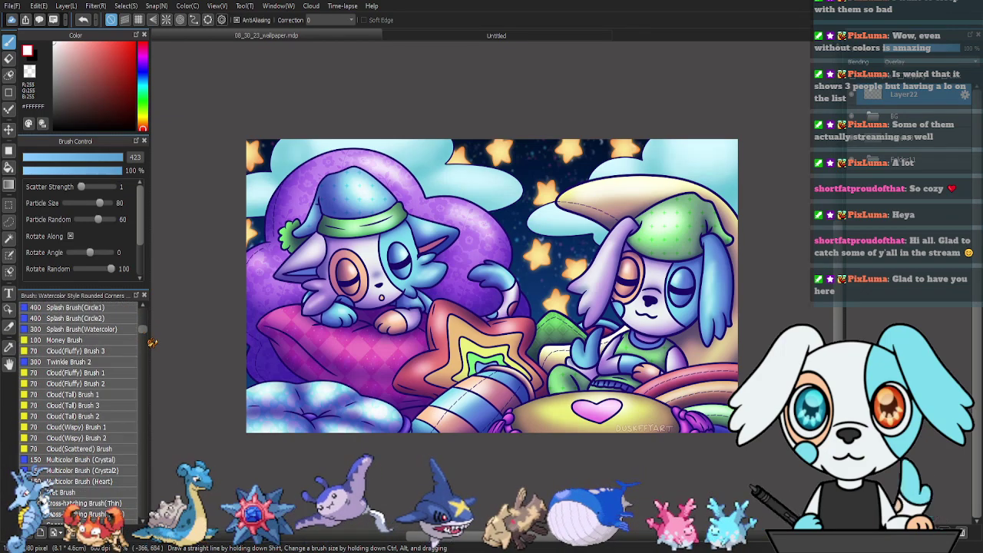
pyautogui.click(107, 376)
pyautogui.moveTo(298, 329)
pyautogui.mouseDown()
pyautogui.moveTo(427, 324)
pyautogui.moveTo(279, 354)
pyautogui.moveTo(605, 390)
pyautogui.mouseUp()
pyautogui.hotkey('ctrl', 'z')
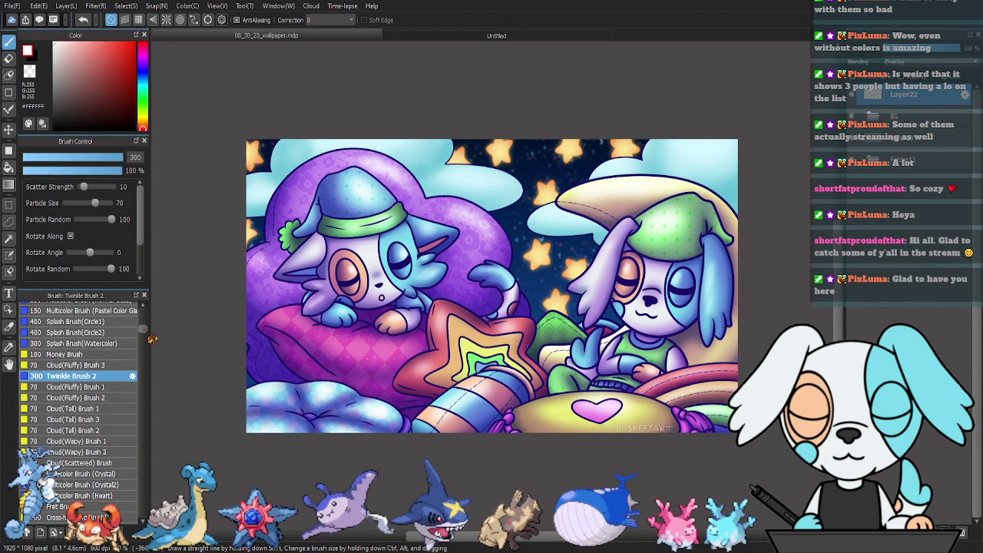
# Look further through the brush collection for a sparkle effect, selecting Twinkle Brush 1 and Twinkle Brush 2.
pyautogui.scroll(-5, 150, 342)
pyautogui.scroll(-3, 152, 346)
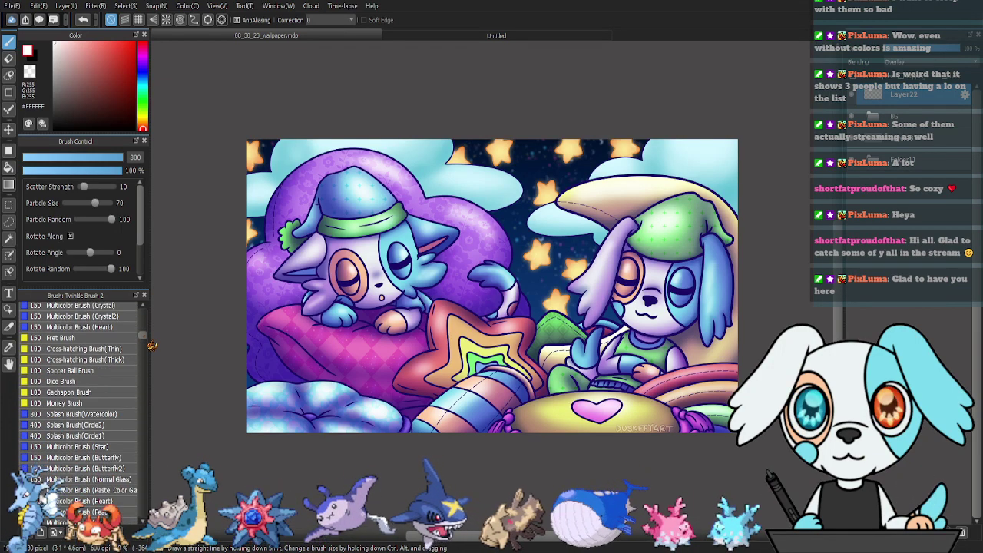
pyautogui.scroll(-5, 153, 348)
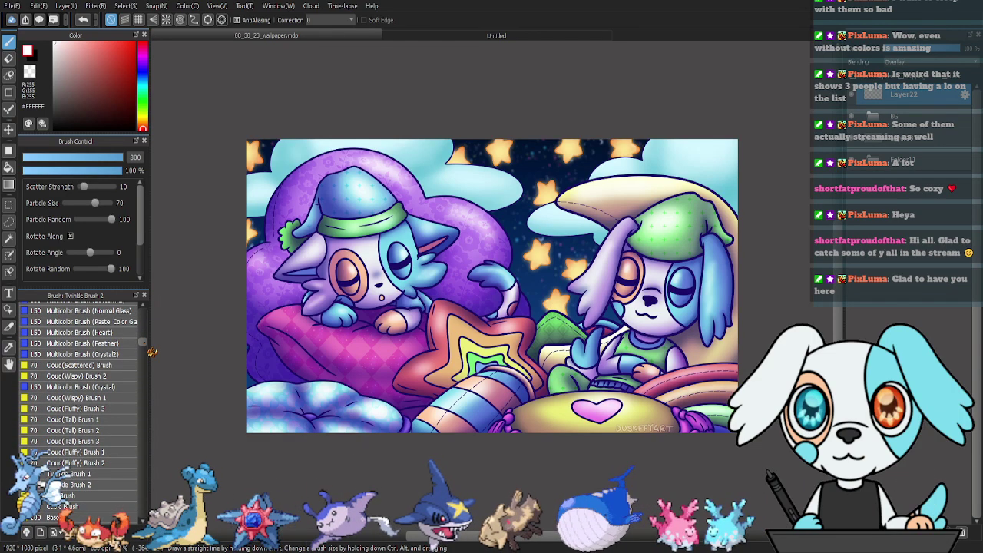
pyautogui.scroll(-5, 152, 352)
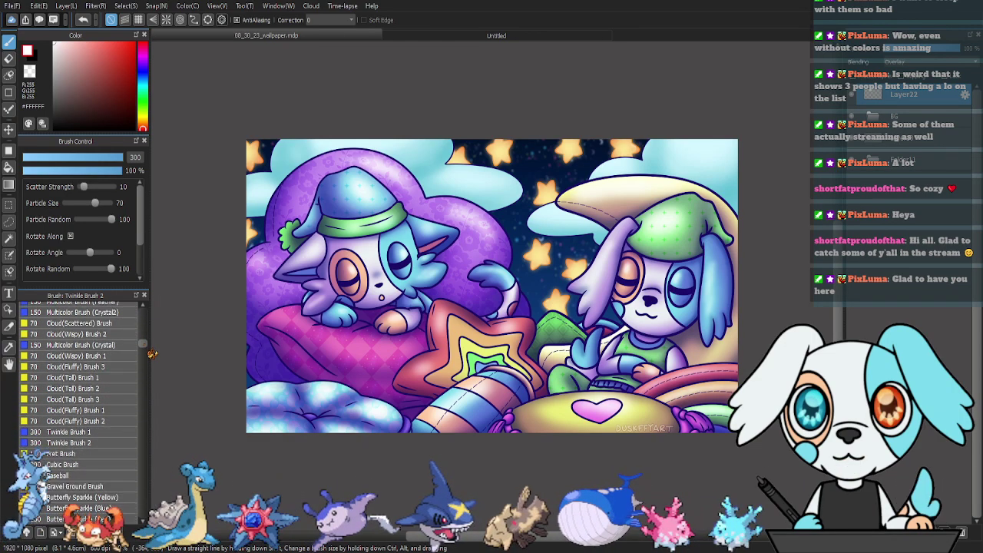
pyautogui.scroll(-2, 152, 353)
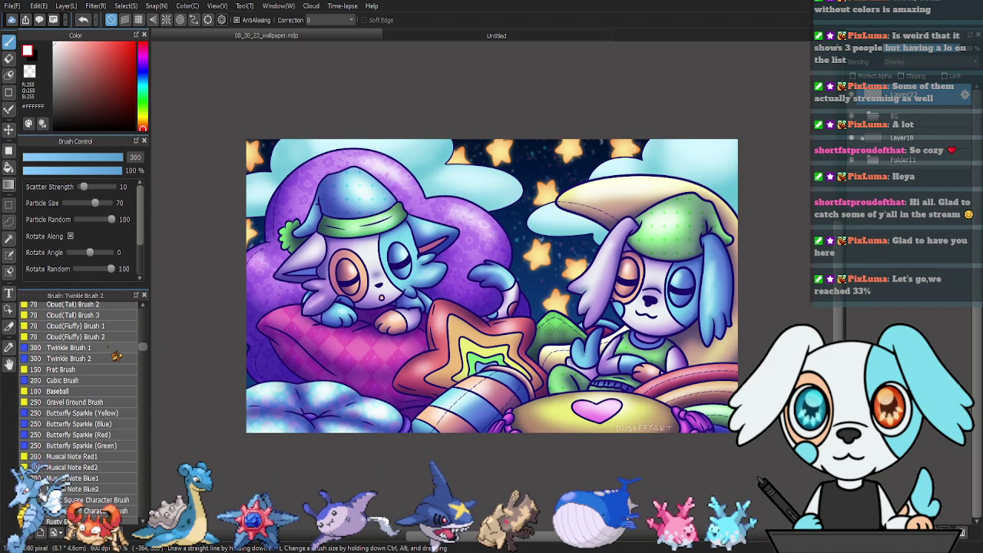
pyautogui.click(114, 349)
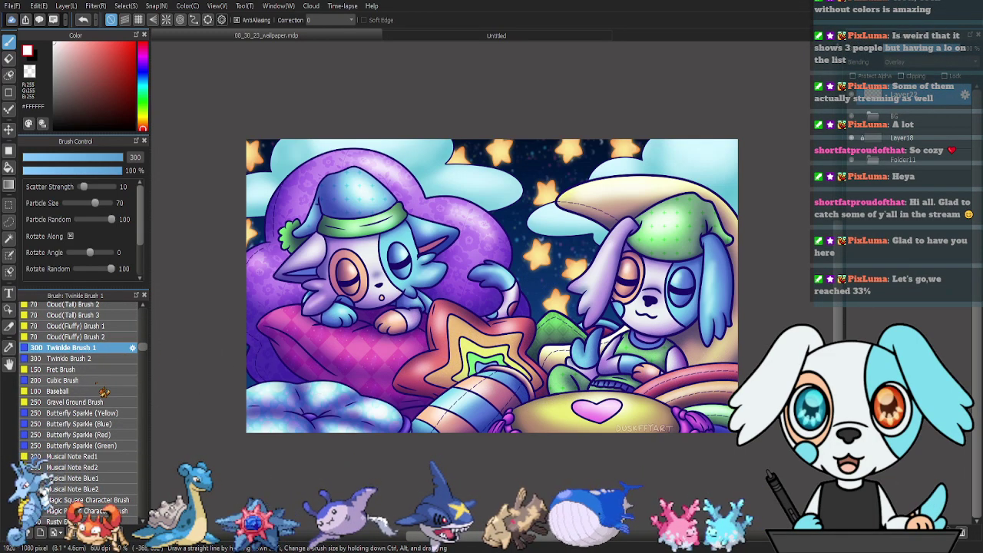
pyautogui.click(92, 359)
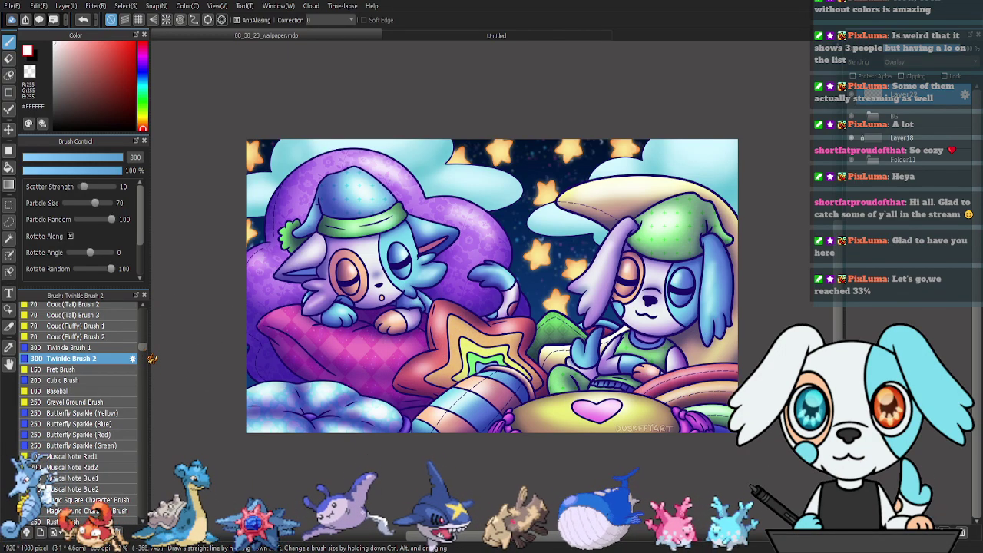
# Try a white Bubble Brush stroke at size 200 across the artwork, undo it and look through more brushes.
pyautogui.scroll(-5, 153, 358)
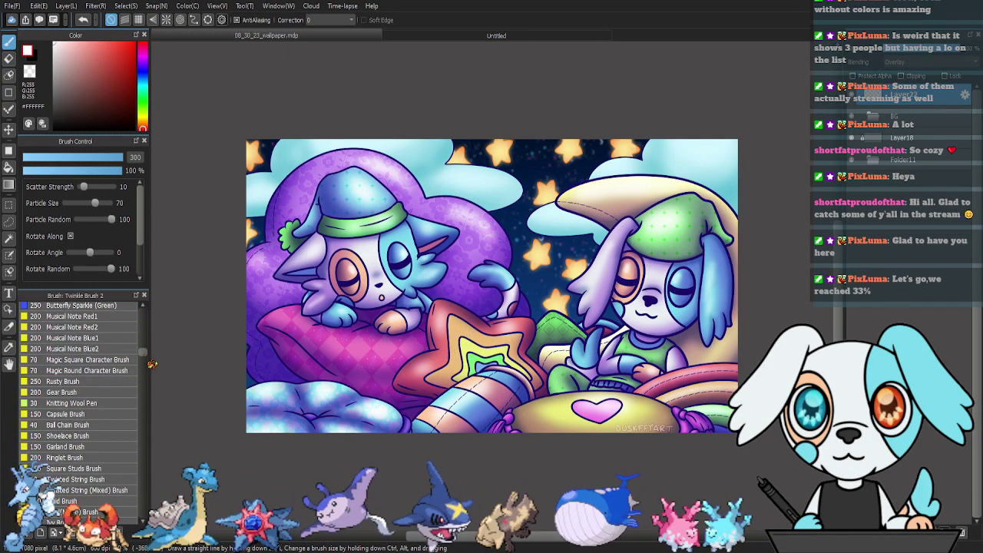
pyautogui.scroll(-4, 152, 364)
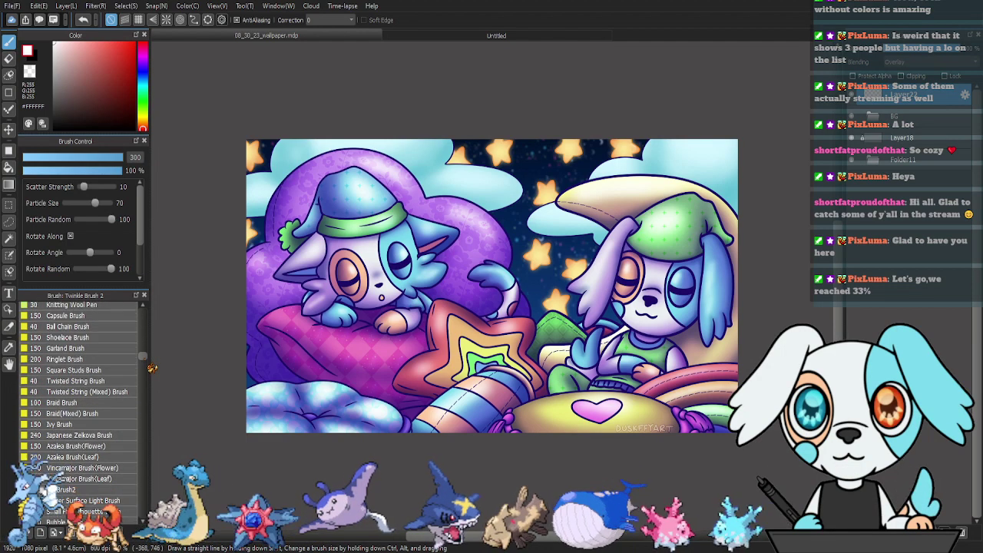
pyautogui.scroll(-3, 152, 368)
pyautogui.scroll(-4, 152, 370)
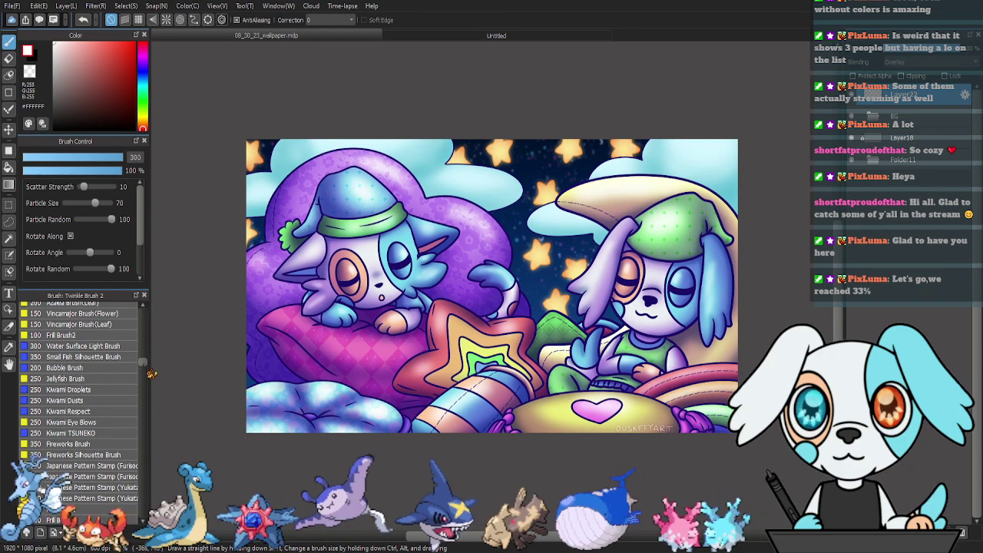
pyautogui.scroll(-1, 152, 374)
pyautogui.click(67, 339)
pyautogui.moveTo(338, 338)
pyautogui.mouseDown()
pyautogui.moveTo(465, 364)
pyautogui.moveTo(599, 406)
pyautogui.mouseUp()
pyautogui.hotkey('ctrl', 'z')
pyautogui.hotkey('ctrl', 'z')
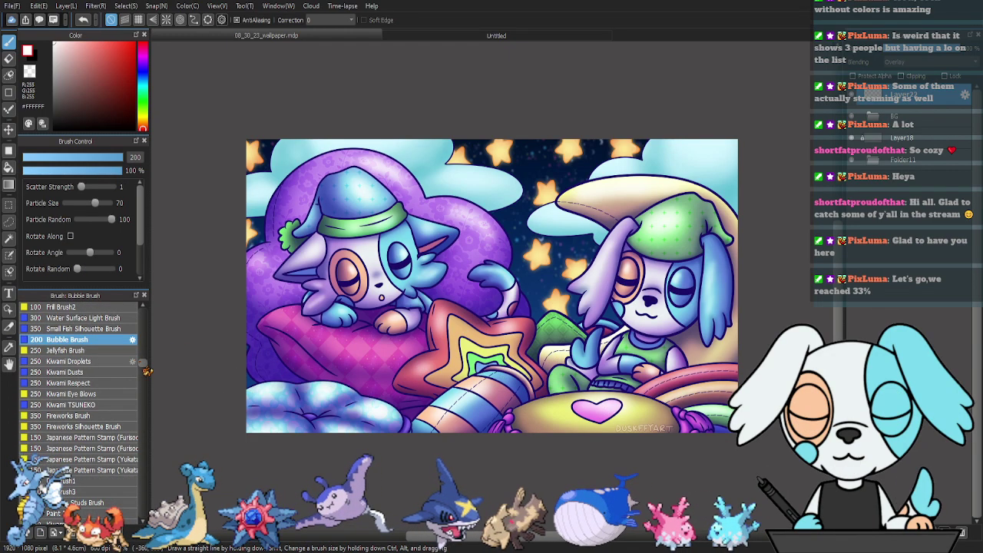
pyautogui.scroll(-6, 146, 374)
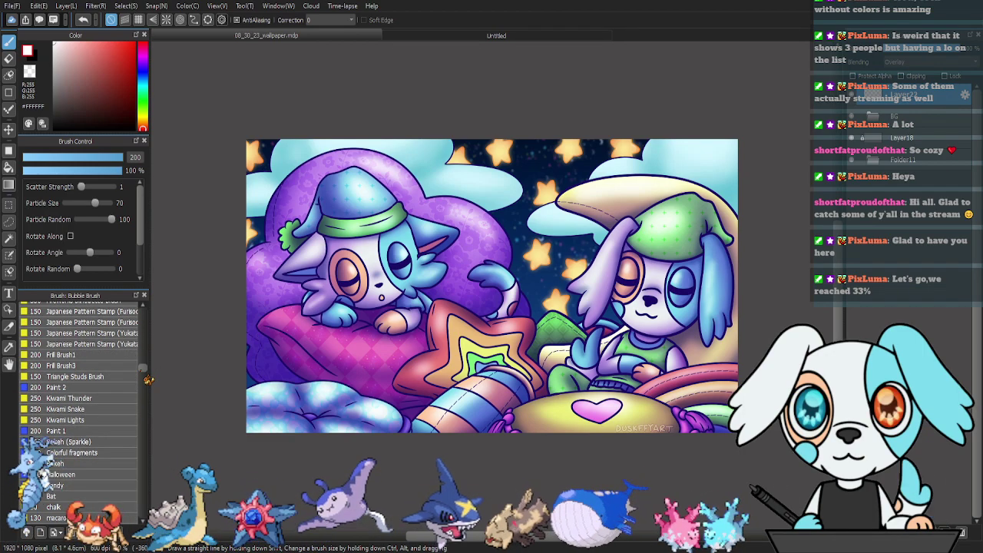
# Look further through the brush collection for a sparkle effect, selecting Bokeh (Sparkle) and Colorful fragments.
pyautogui.scroll(-2, 147, 382)
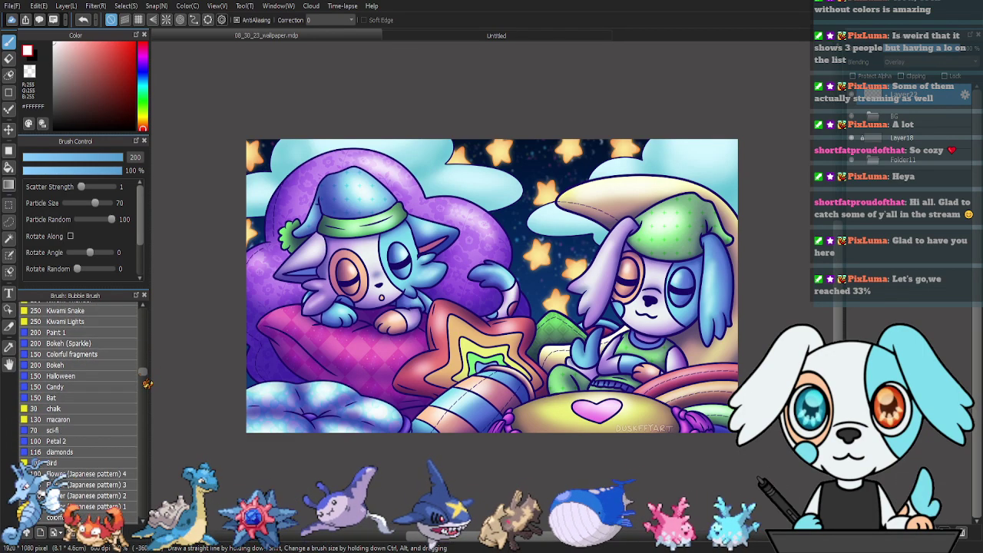
pyautogui.click(115, 344)
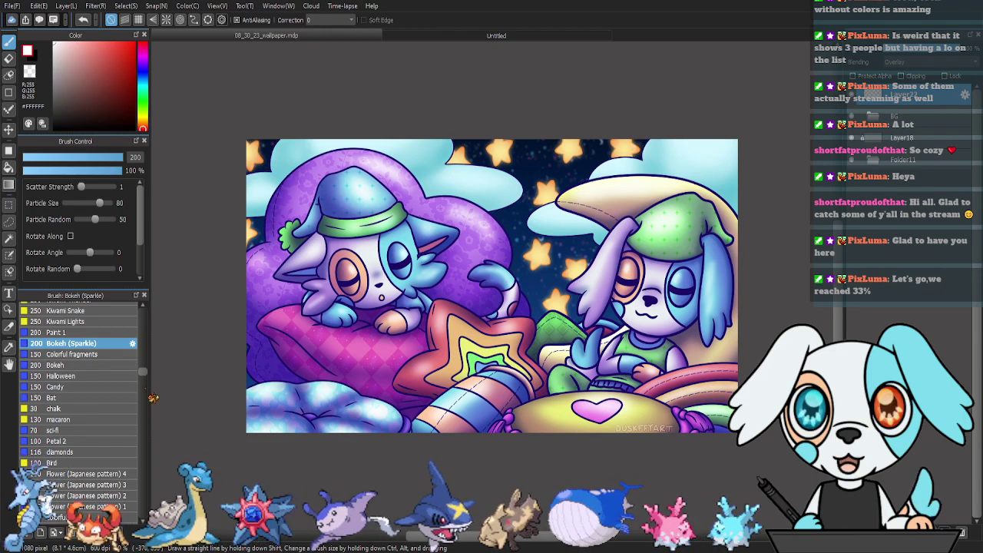
pyautogui.click(111, 355)
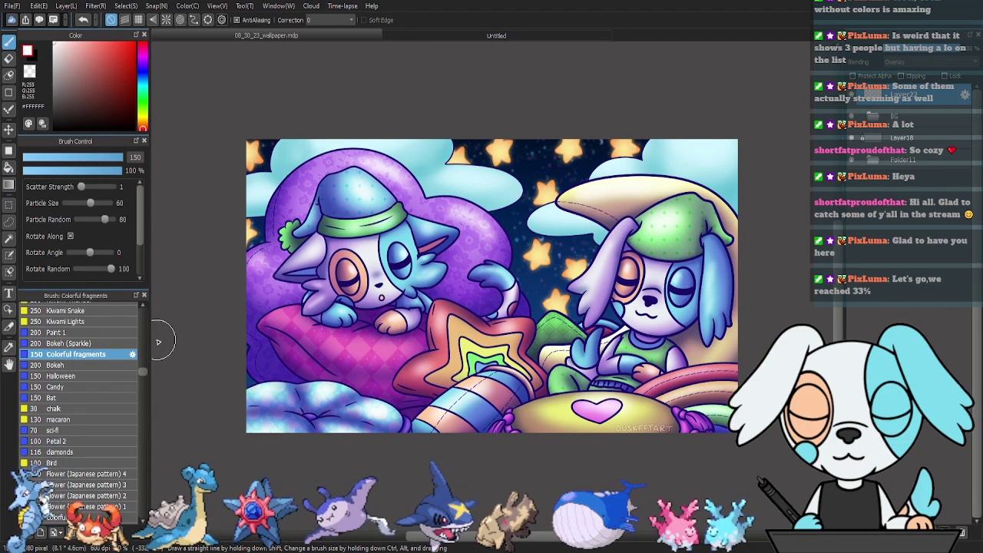
pyautogui.scroll(-3, 133, 379)
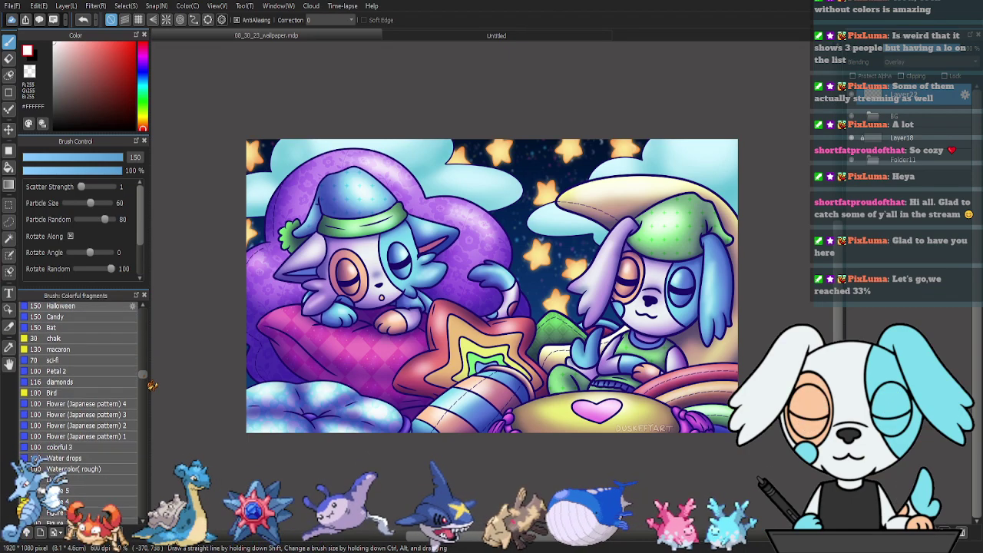
pyautogui.scroll(-5, 151, 388)
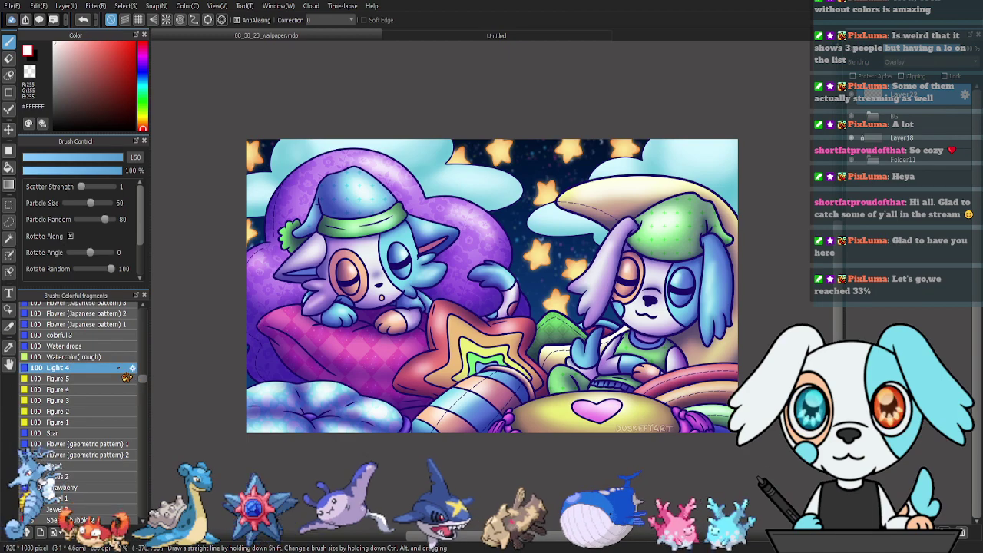
# Scatter white particles across the artwork with the Light 4 brush at size 327.
pyautogui.click(57, 368)
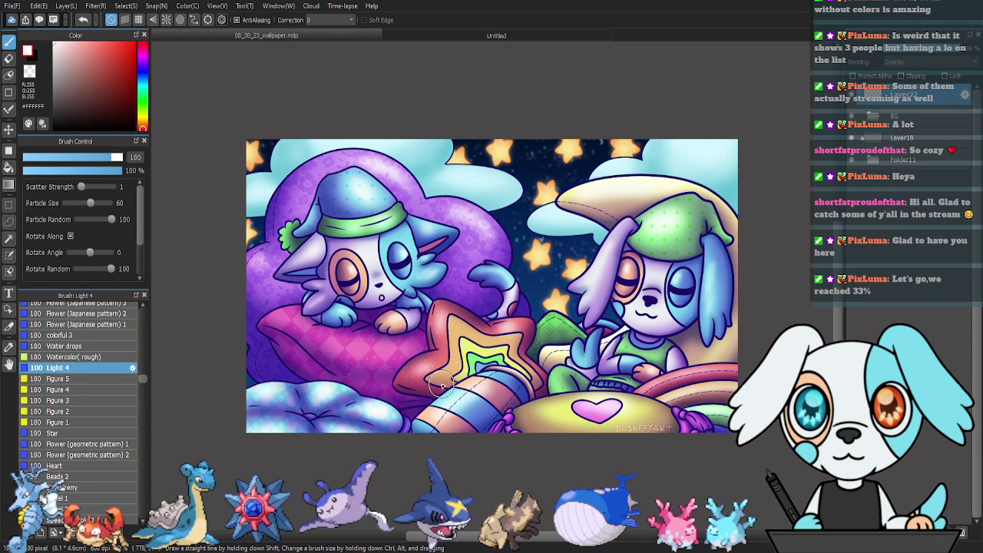
pyautogui.click(122, 158)
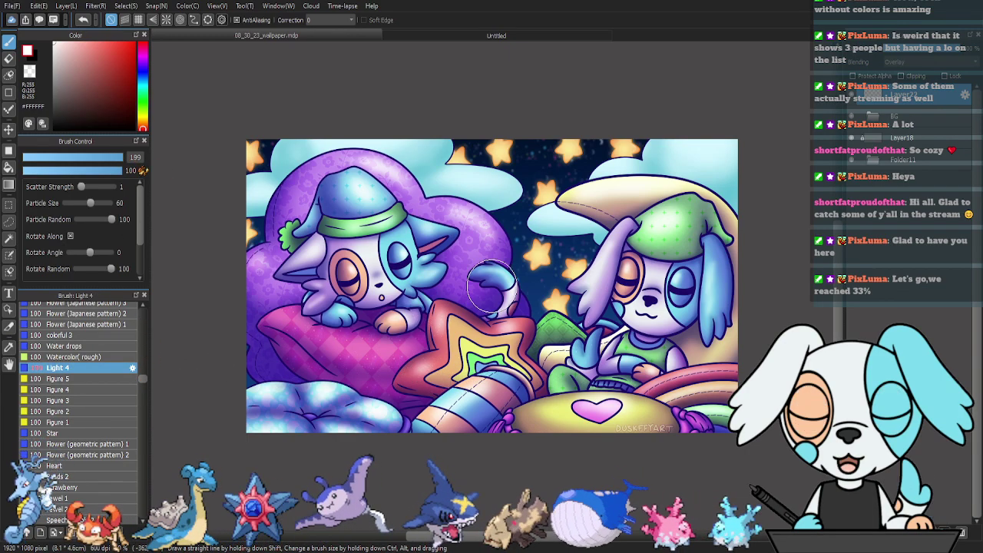
pyautogui.moveTo(275, 349)
pyautogui.mouseDown()
pyautogui.moveTo(610, 368)
pyautogui.moveTo(536, 389)
pyautogui.moveTo(728, 394)
pyautogui.mouseUp()
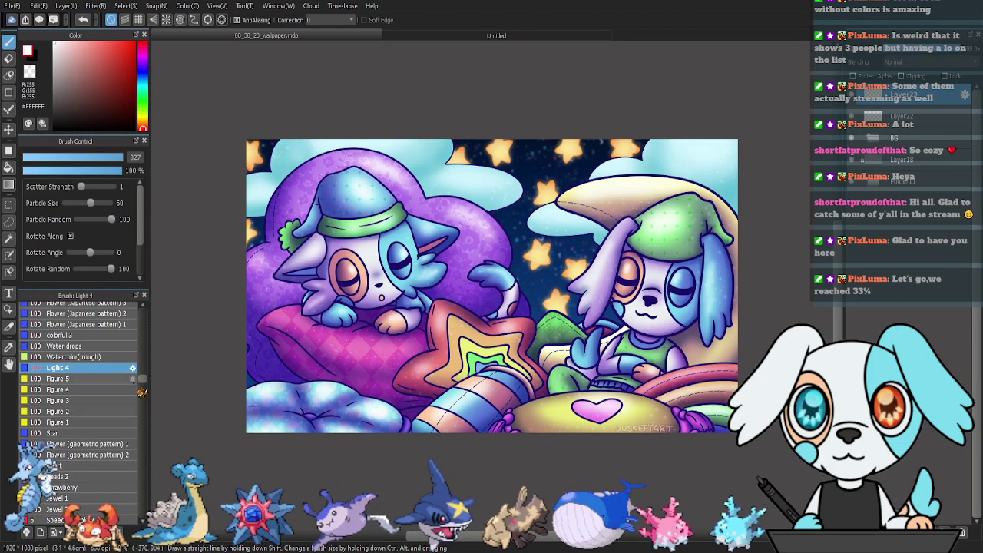
# Try Figure 5 and Figure 4 brush strokes at size 100 across the pink pillow and lower artwork, undoing each.
pyautogui.click(107, 379)
pyautogui.moveTo(361, 337)
pyautogui.mouseDown()
pyautogui.moveTo(460, 349)
pyautogui.moveTo(436, 392)
pyautogui.mouseUp()
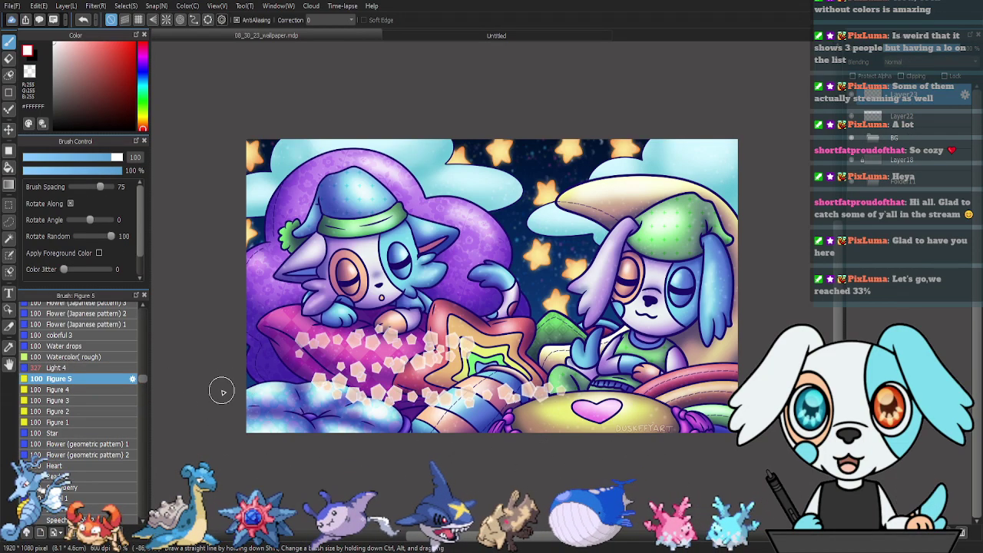
pyautogui.hotkey('ctrl', 'z')
pyautogui.click(85, 391)
pyautogui.moveTo(333, 349)
pyautogui.mouseDown()
pyautogui.moveTo(400, 330)
pyautogui.moveTo(380, 370)
pyautogui.mouseUp()
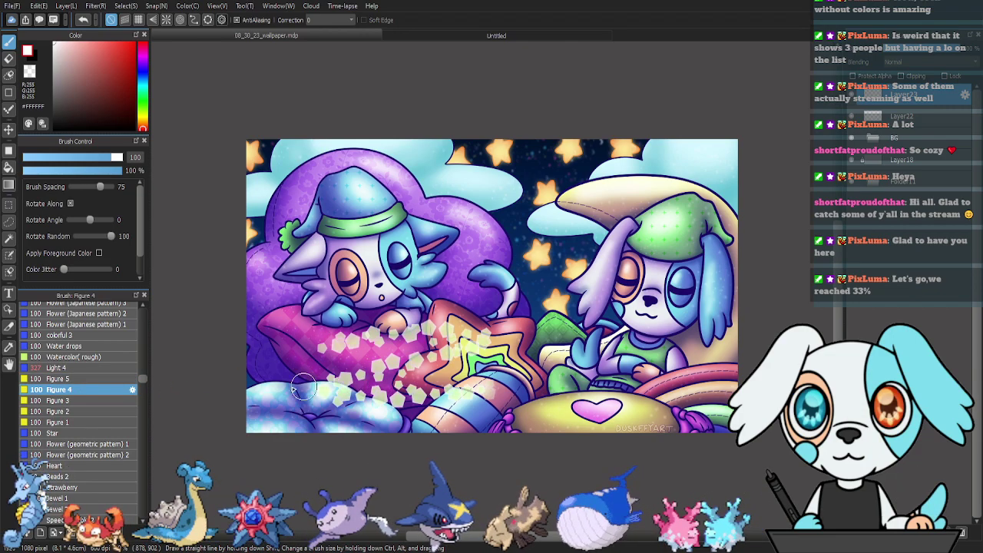
pyautogui.hotkey('ctrl', 'z')
# Try Figure 3 and Figure 1 brush strokes at size 100 across the lower artwork, undoing each.
pyautogui.click(82, 401)
pyautogui.moveTo(331, 349); pyautogui.dragTo(437, 334)
pyautogui.hotkey('ctrl', 'z')
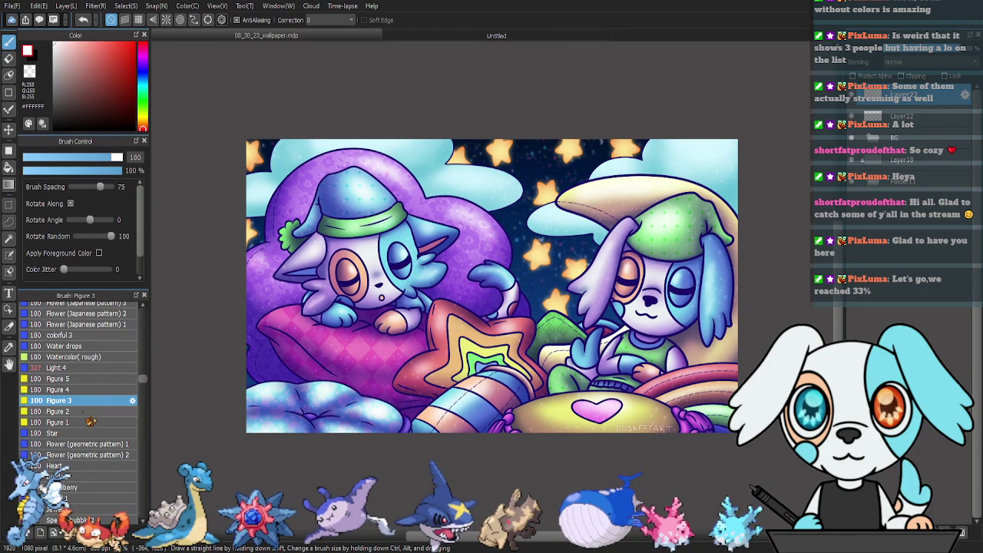
pyautogui.click(58, 411)
pyautogui.click(82, 425)
pyautogui.moveTo(333, 338)
pyautogui.mouseDown()
pyautogui.moveTo(441, 327)
pyautogui.moveTo(588, 372)
pyautogui.mouseUp()
pyautogui.hotkey('ctrl', 'z')
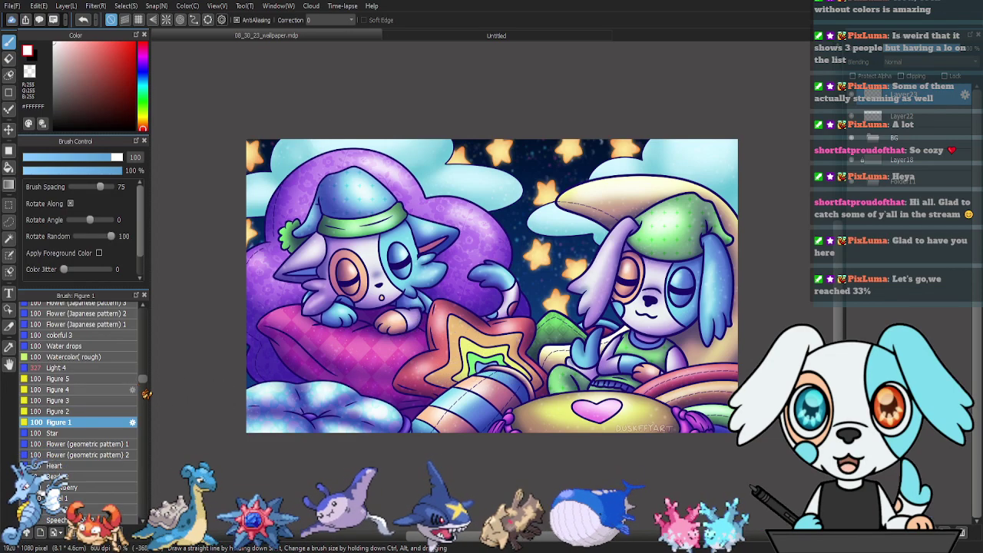
# Pick the colorful 2 brush, then try a Star and light stroke at size 95 across the artwork and undo it.
pyautogui.moveTo(144, 383); pyautogui.dragTo(147, 401)
pyautogui.click(115, 328)
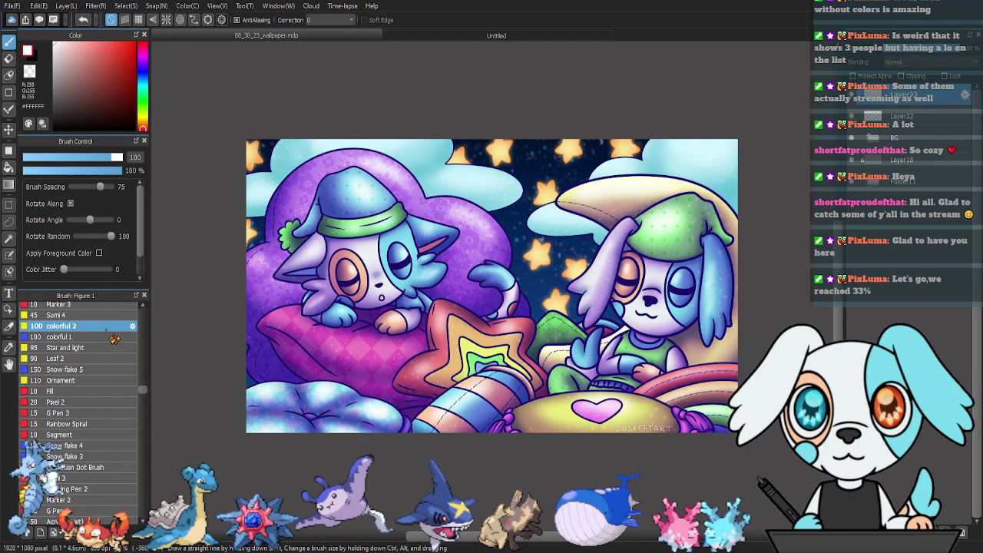
pyautogui.click(67, 347)
pyautogui.moveTo(519, 319); pyautogui.dragTo(301, 376)
pyautogui.hotkey('ctrl', 'z')
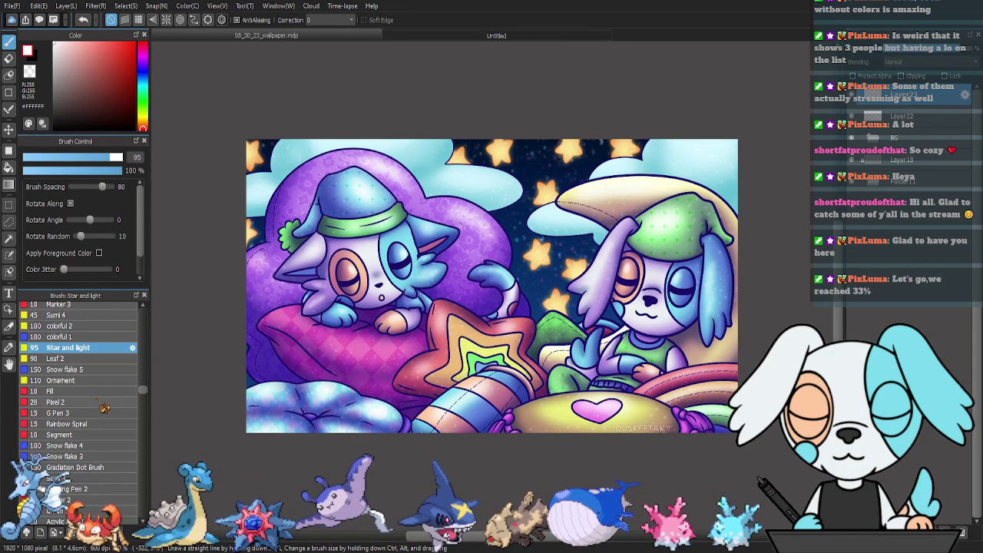
# Try a Rainbow Spiral stroke at size 15 over the sleeping character and undo it.
pyautogui.scroll(-3, 145, 396)
pyautogui.click(113, 355)
pyautogui.moveTo(301, 311); pyautogui.dragTo(498, 298)
pyautogui.hotkey('ctrl', 'z')
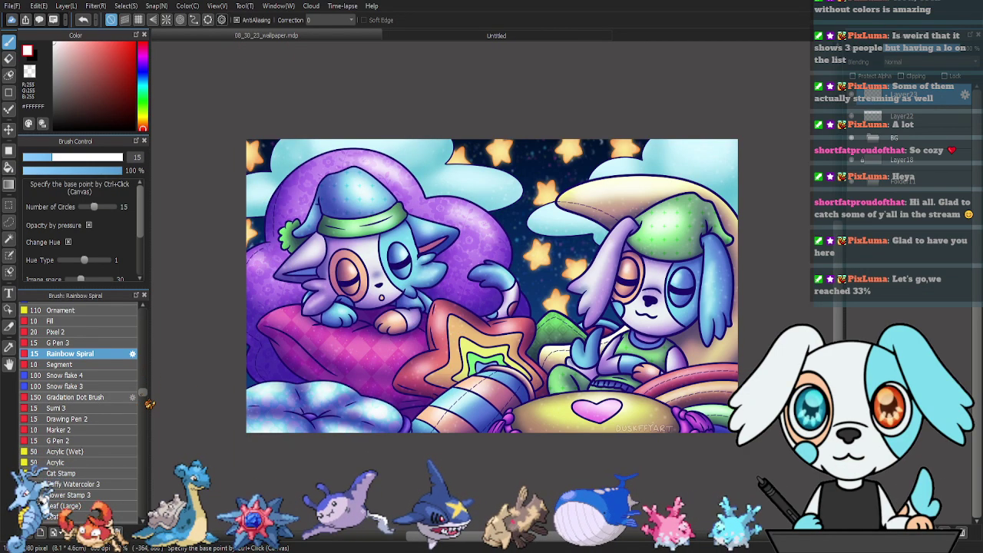
# Look further down the brush collection for a light, snowflake or sparkle brush.
pyautogui.scroll(-4, 148, 404)
pyautogui.scroll(-6, 149, 407)
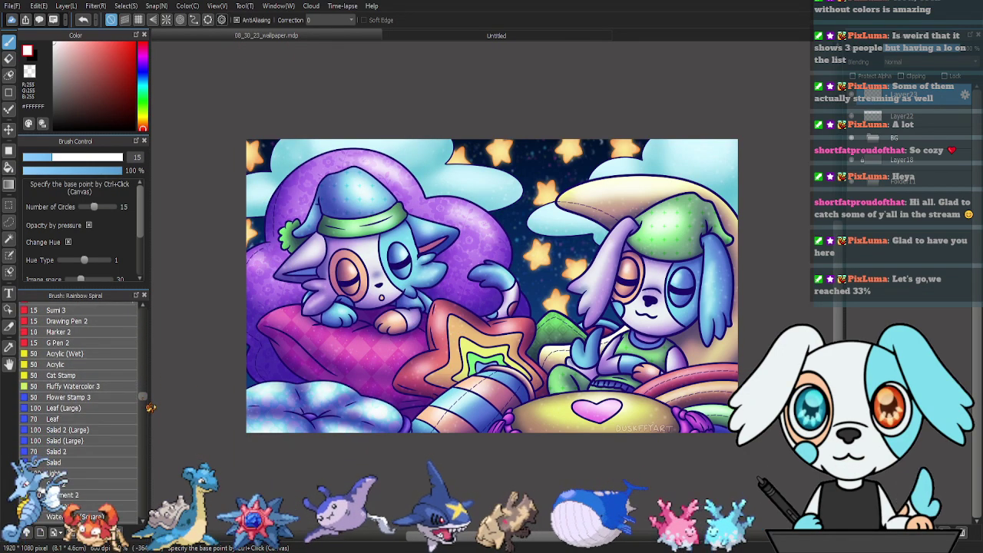
pyautogui.scroll(-3, 149, 411)
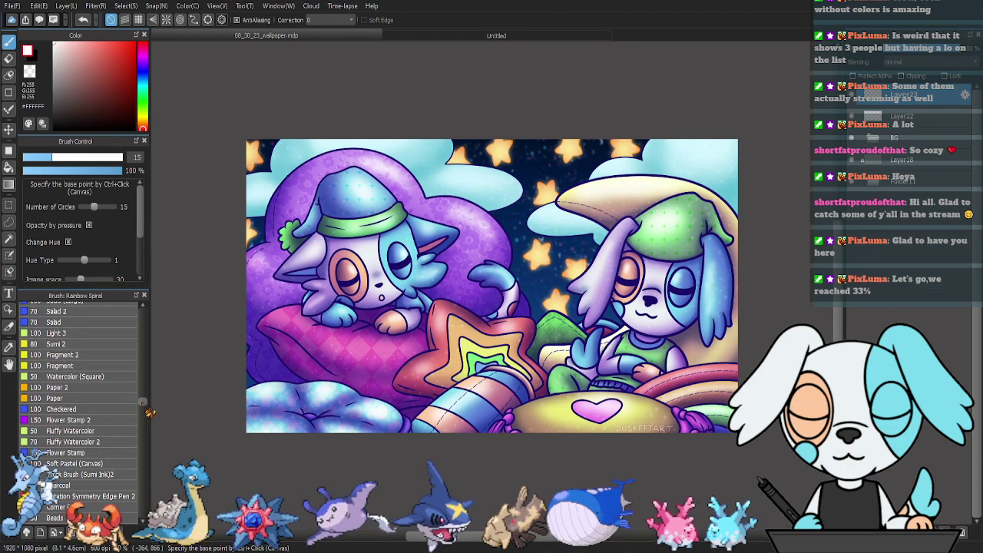
pyautogui.moveTo(149, 414); pyautogui.dragTo(147, 411)
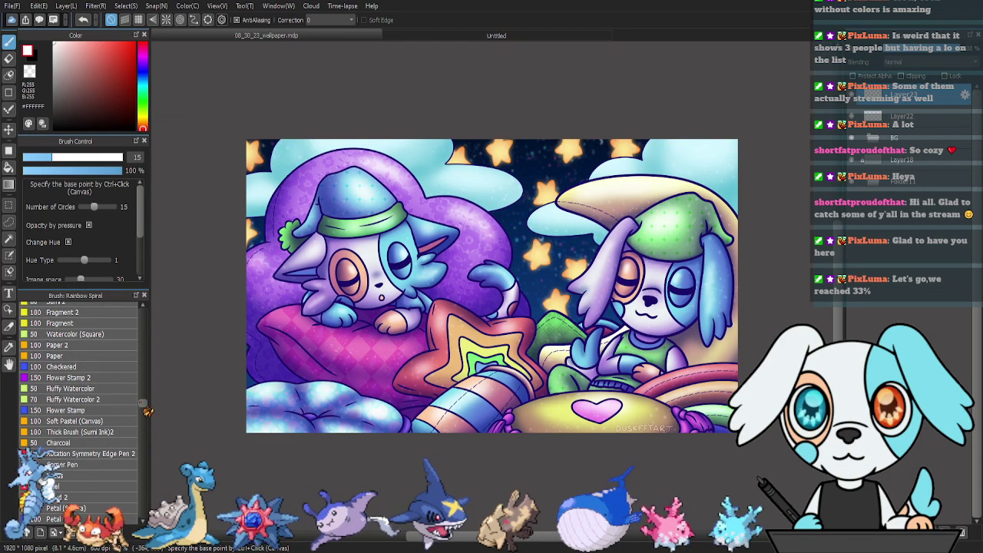
pyautogui.scroll(-6, 150, 412)
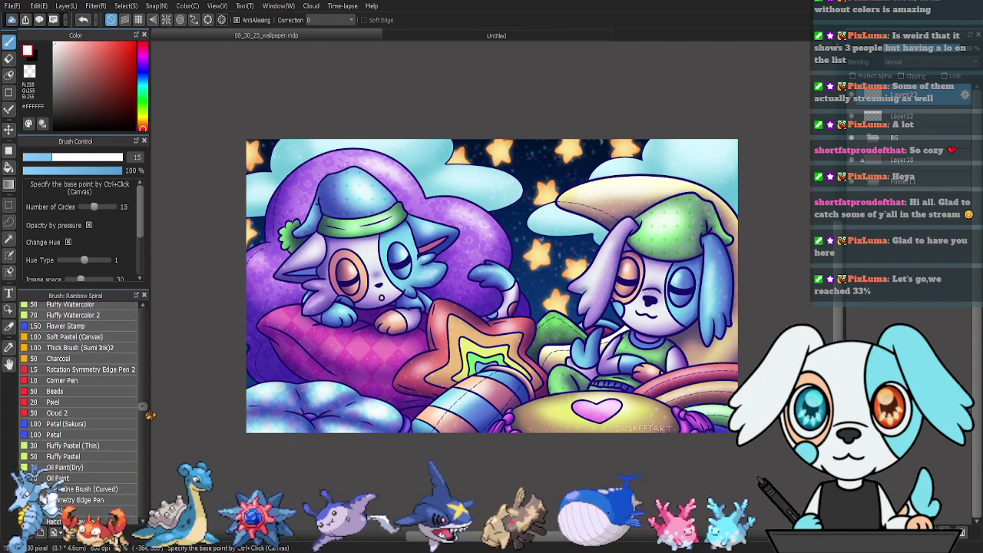
pyautogui.scroll(-7, 150, 417)
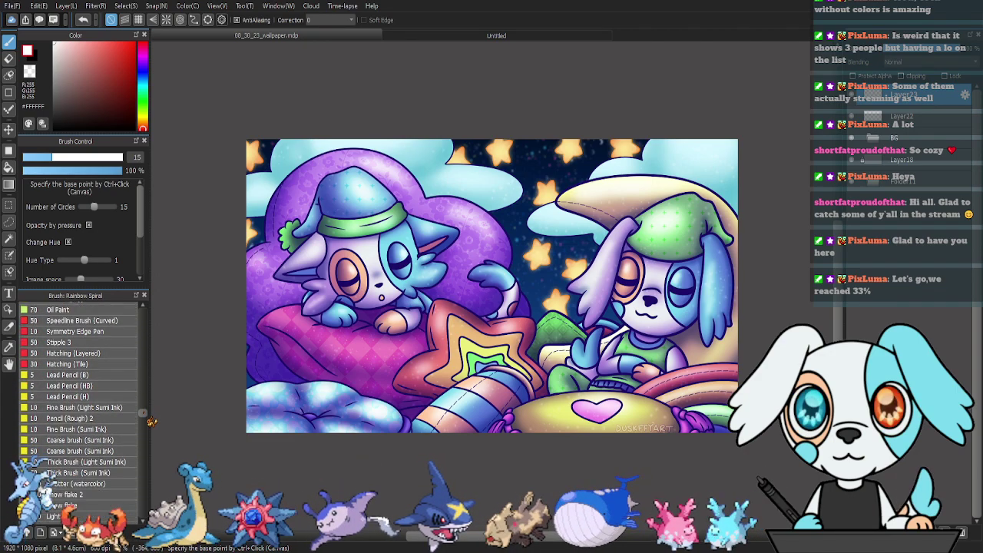
pyautogui.scroll(-3, 151, 421)
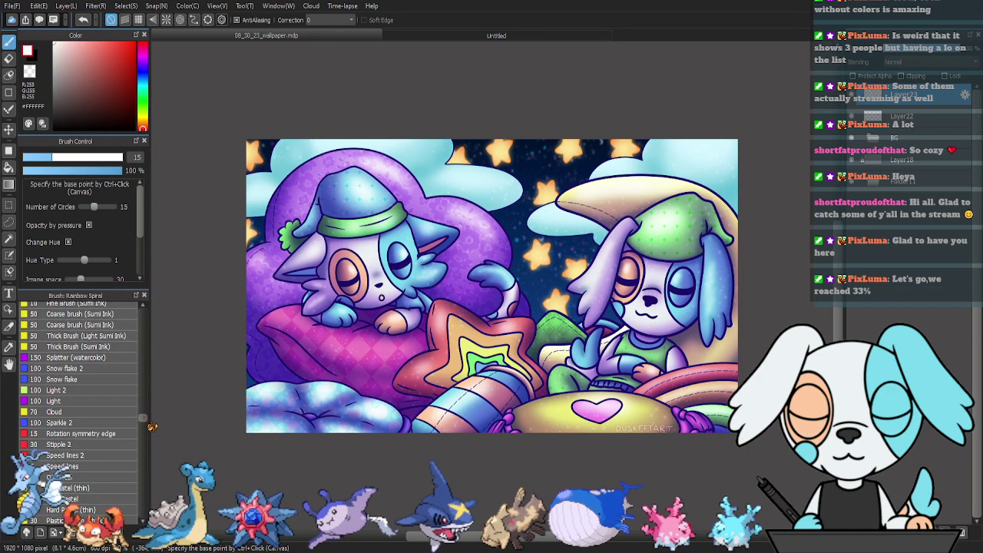
# Try white Light 2 and Light brush strokes at size 100 across the artwork and undo them.
pyautogui.click(133, 391)
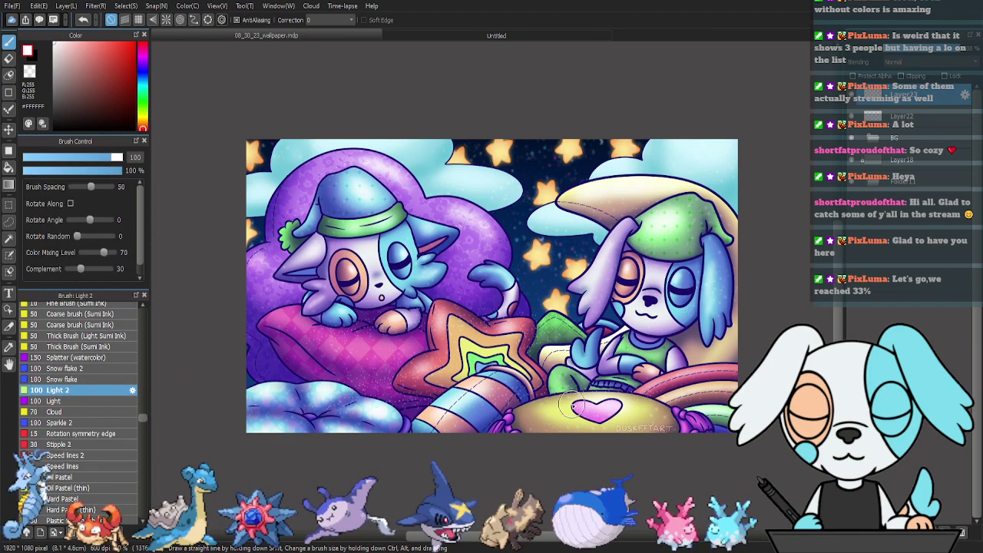
pyautogui.click(83, 403)
pyautogui.moveTo(304, 279)
pyautogui.mouseDown()
pyautogui.moveTo(526, 280)
pyautogui.moveTo(300, 361)
pyautogui.mouseUp()
pyautogui.hotkey('ctrl', 'z')
pyautogui.hotkey('ctrl', 'z')
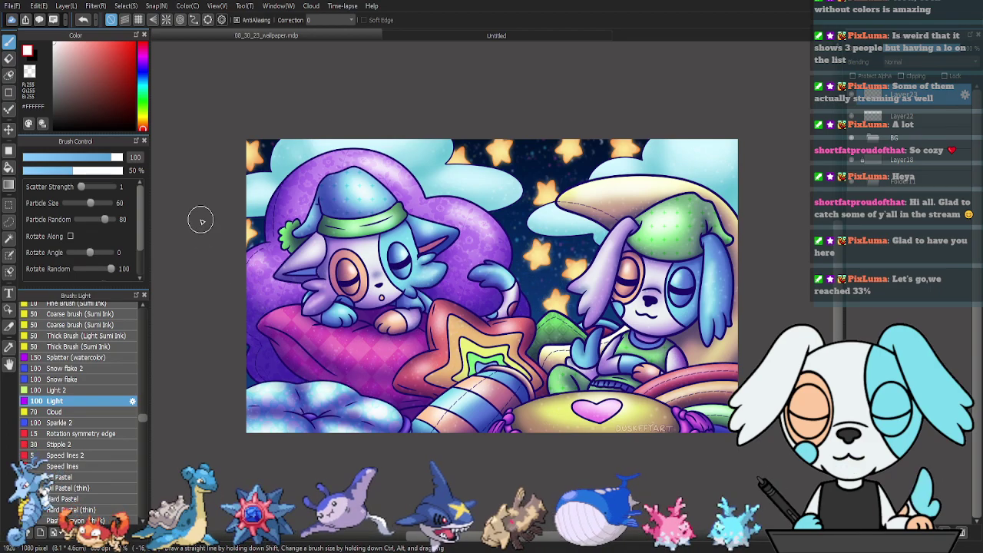
# Scatter white light circles across the artwork with the Light brush at size 391 and set Layer23 to Overlay blending.
pyautogui.click(122, 159)
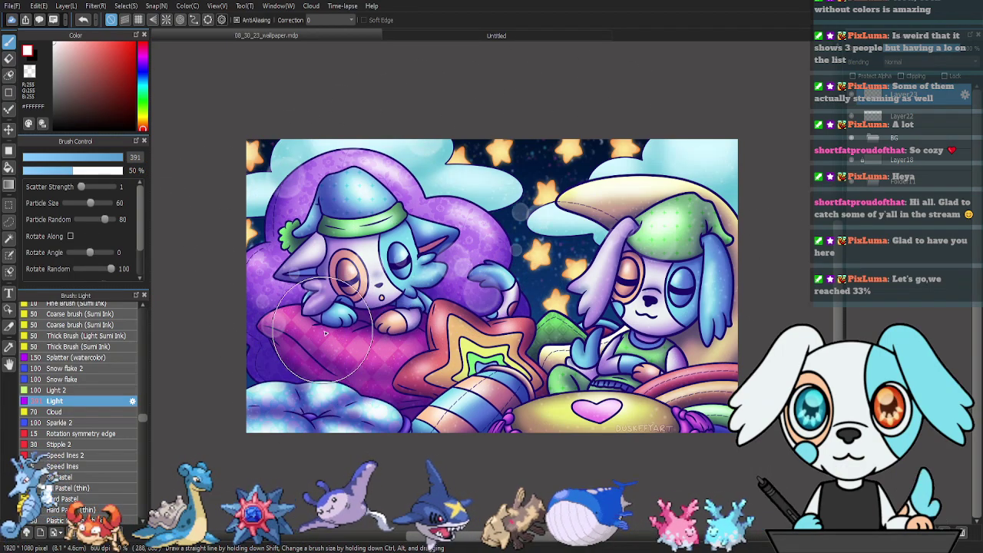
pyautogui.moveTo(252, 345); pyautogui.dragTo(334, 355)
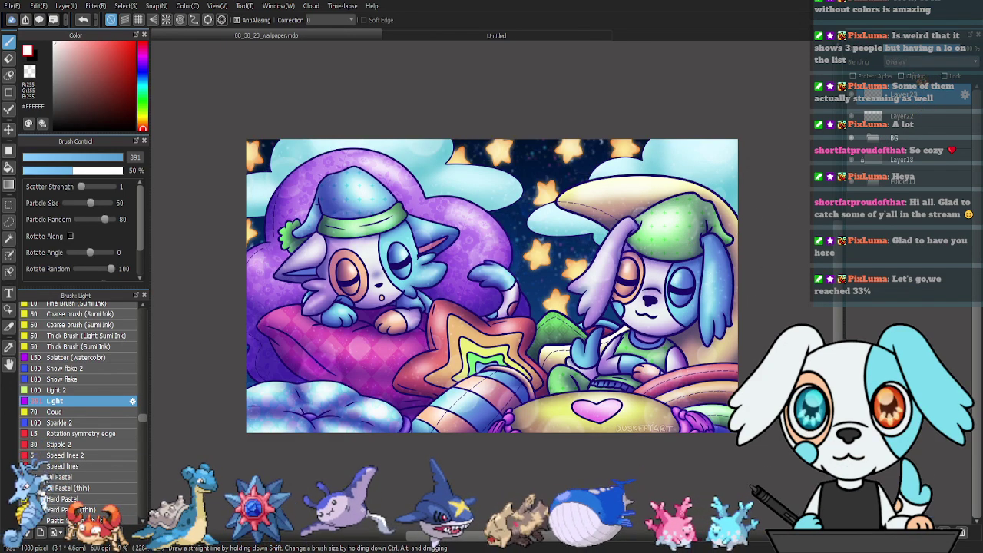
# Lower Layer22's opacity to 37%, move both light-effect layers into the BG folder and collapse it.
pyautogui.click(915, 95)
pyautogui.click(911, 49)
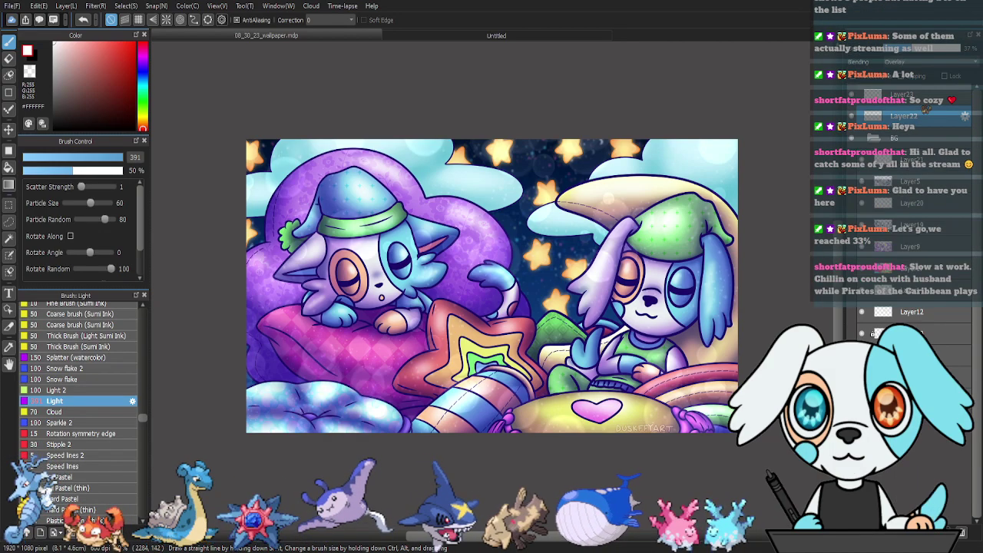
pyautogui.moveTo(924, 123)
pyautogui.mouseDown()
pyautogui.moveTo(921, 143)
pyautogui.moveTo(914, 139)
pyautogui.mouseUp()
pyautogui.click(874, 94)
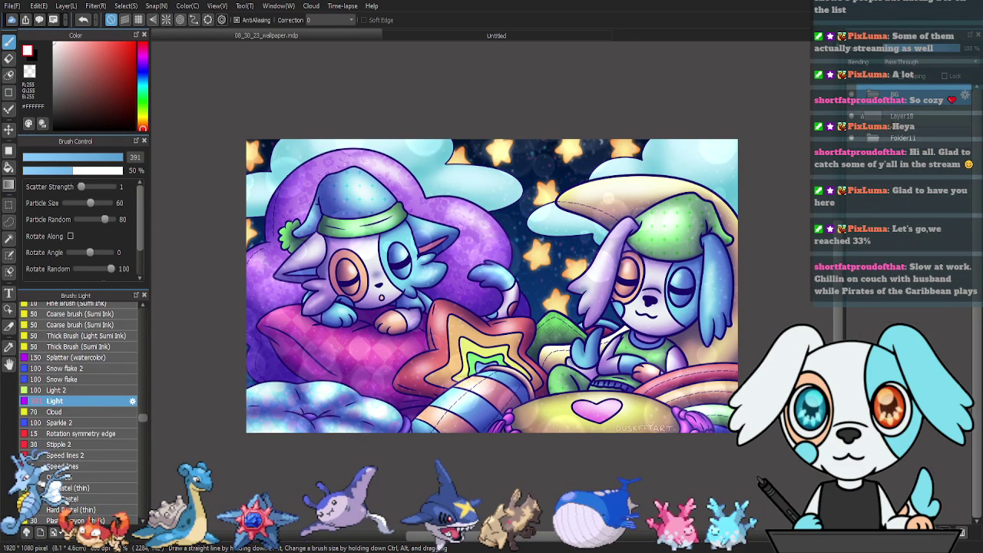